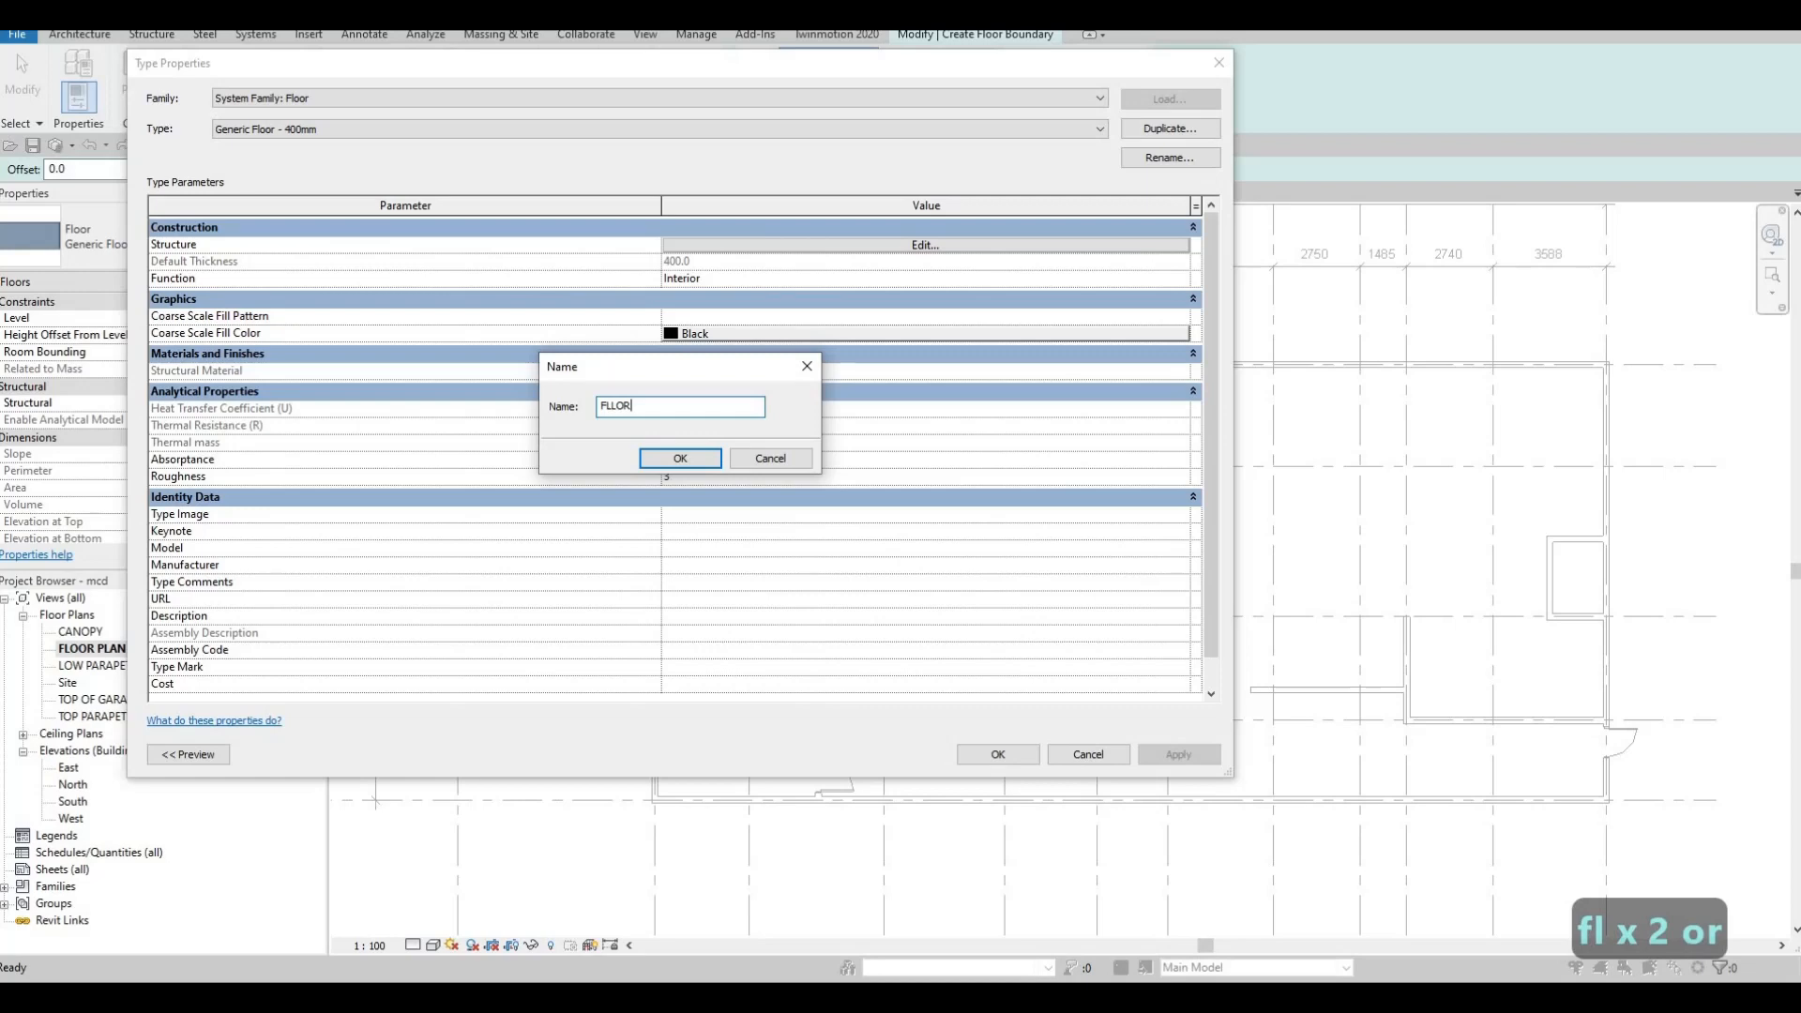
# Name the duplicated floor type FLOOR 1
pyautogui.press('BackSpace')
pyautogui.press('BackSpace')
pyautogui.press('BackSpace')
pyautogui.write('OOR 1')
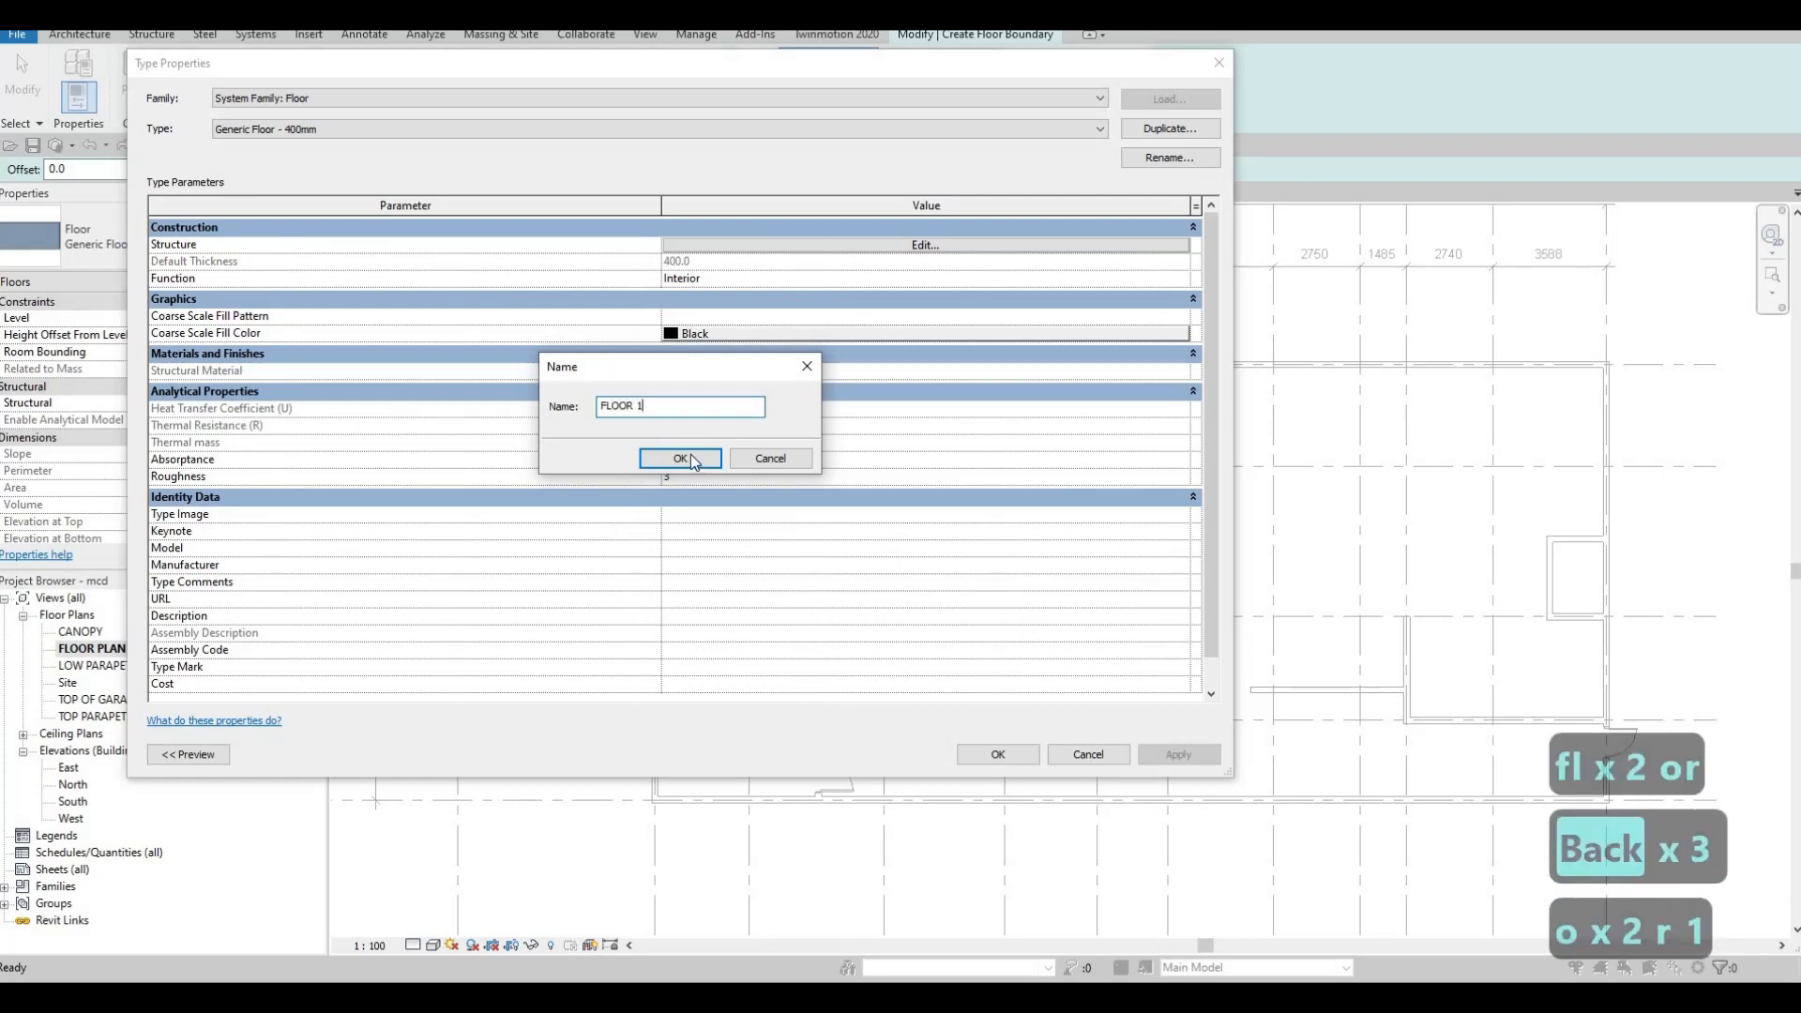
pyautogui.click(691, 456)
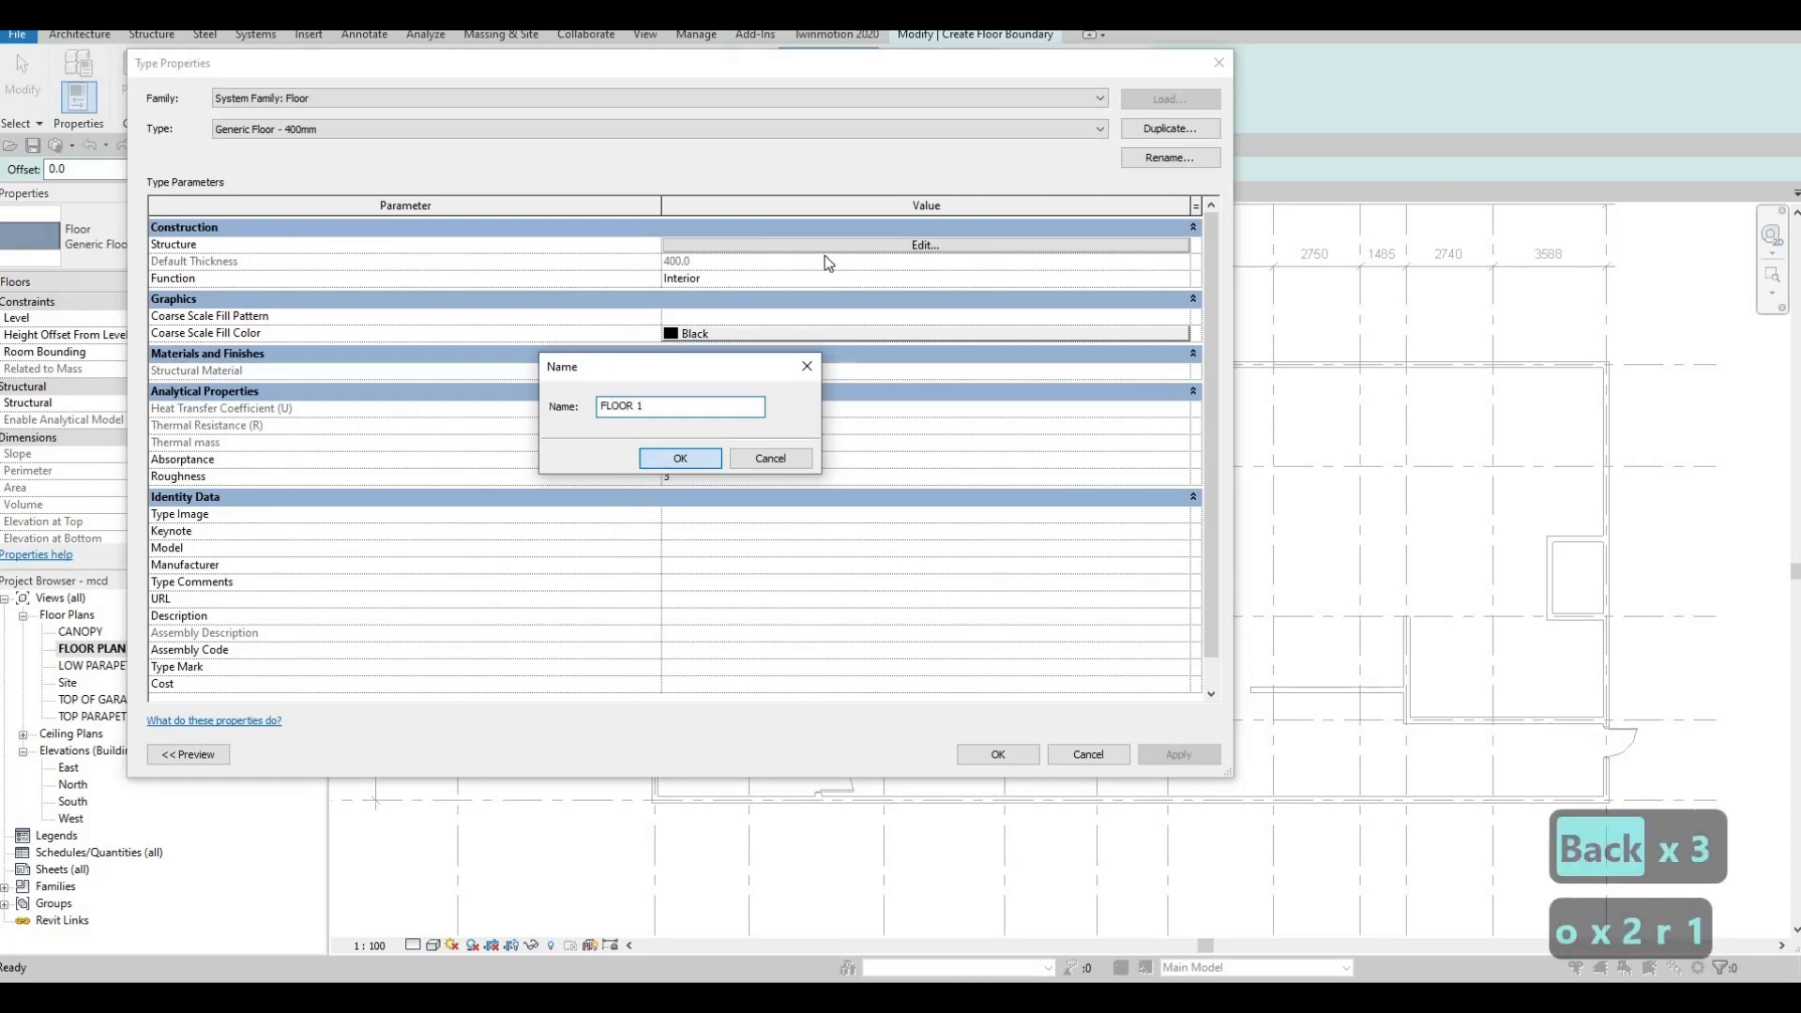
# Edit the floor type's structure and set the Structure [1] layer thickness to 200
pyautogui.click(874, 244)
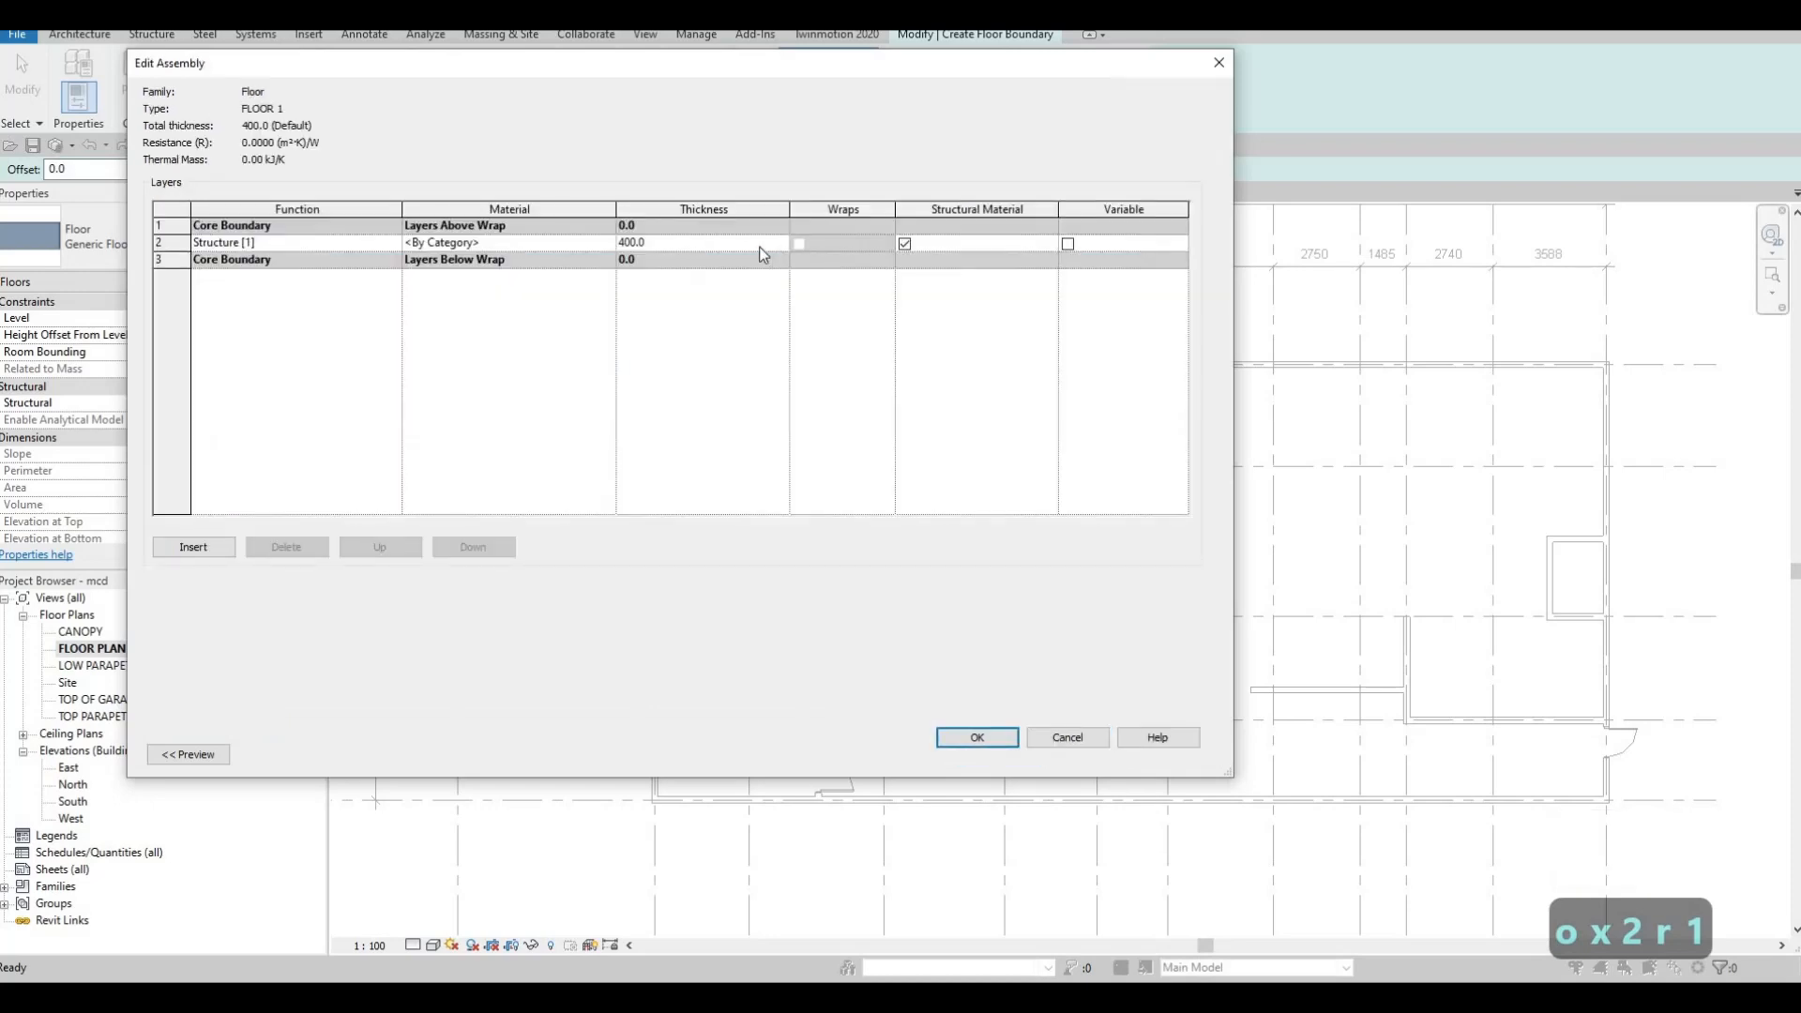
pyautogui.click(760, 246)
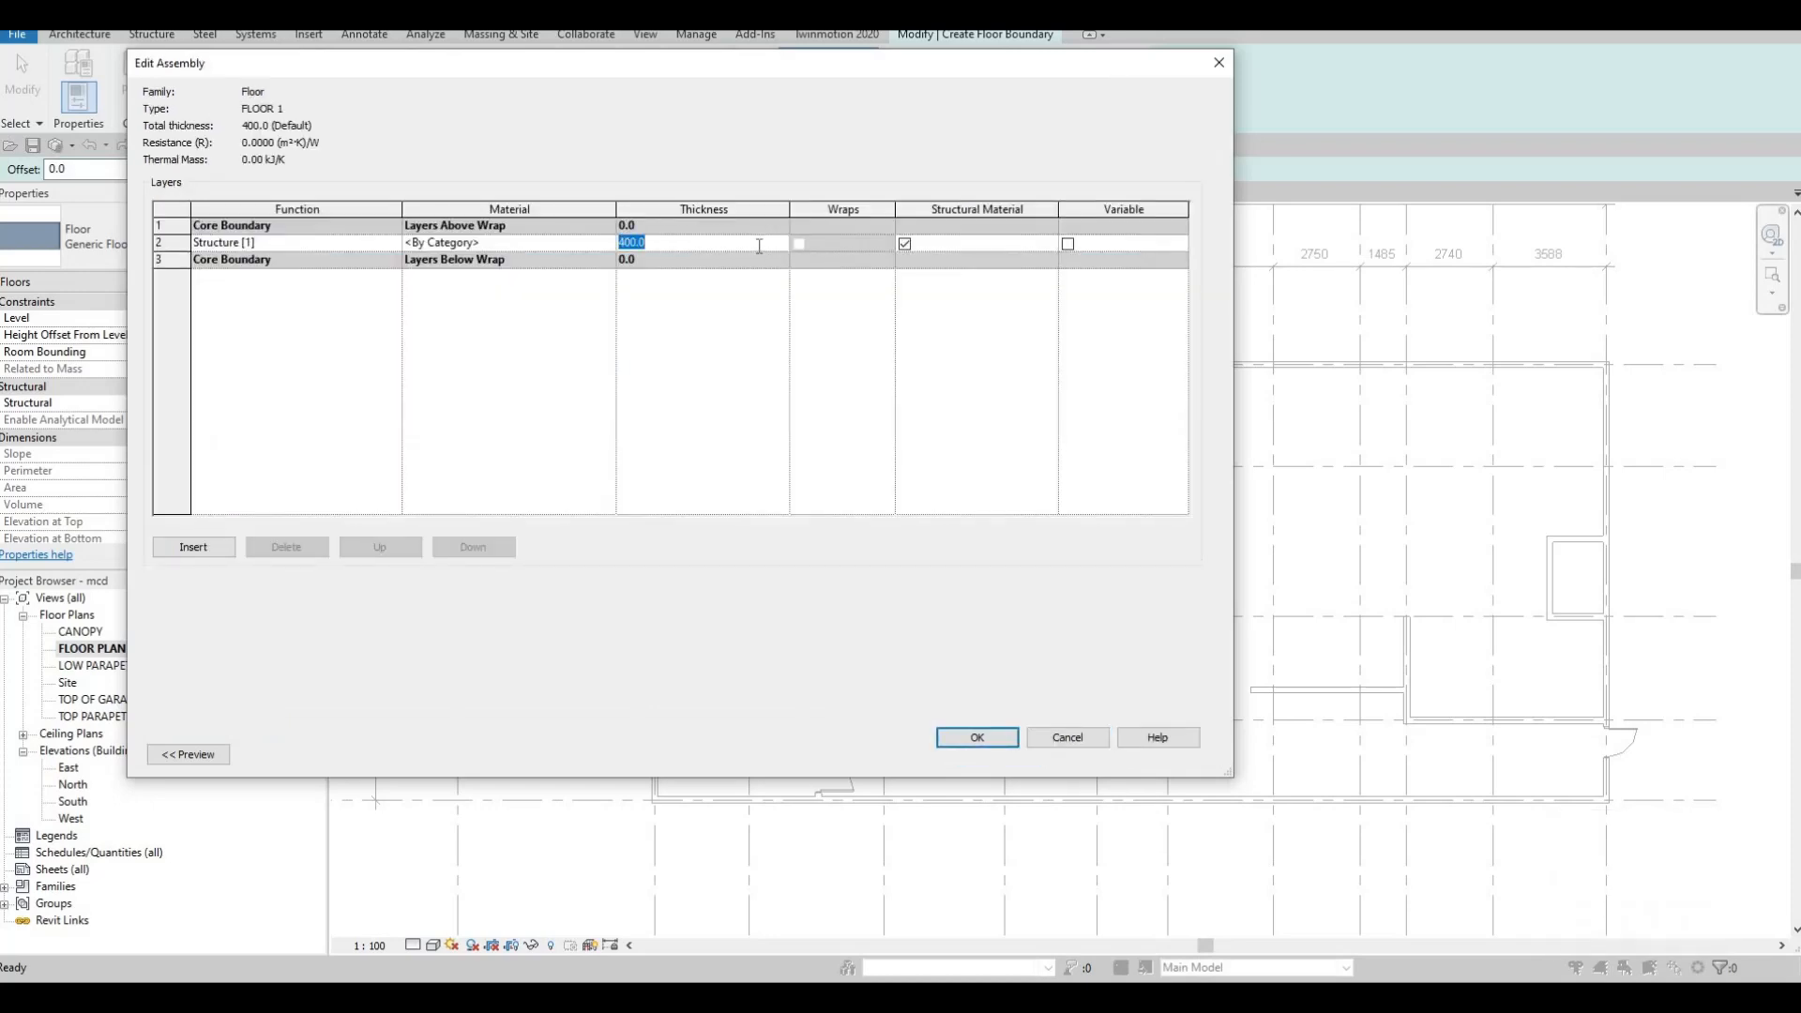
pyautogui.write('200')
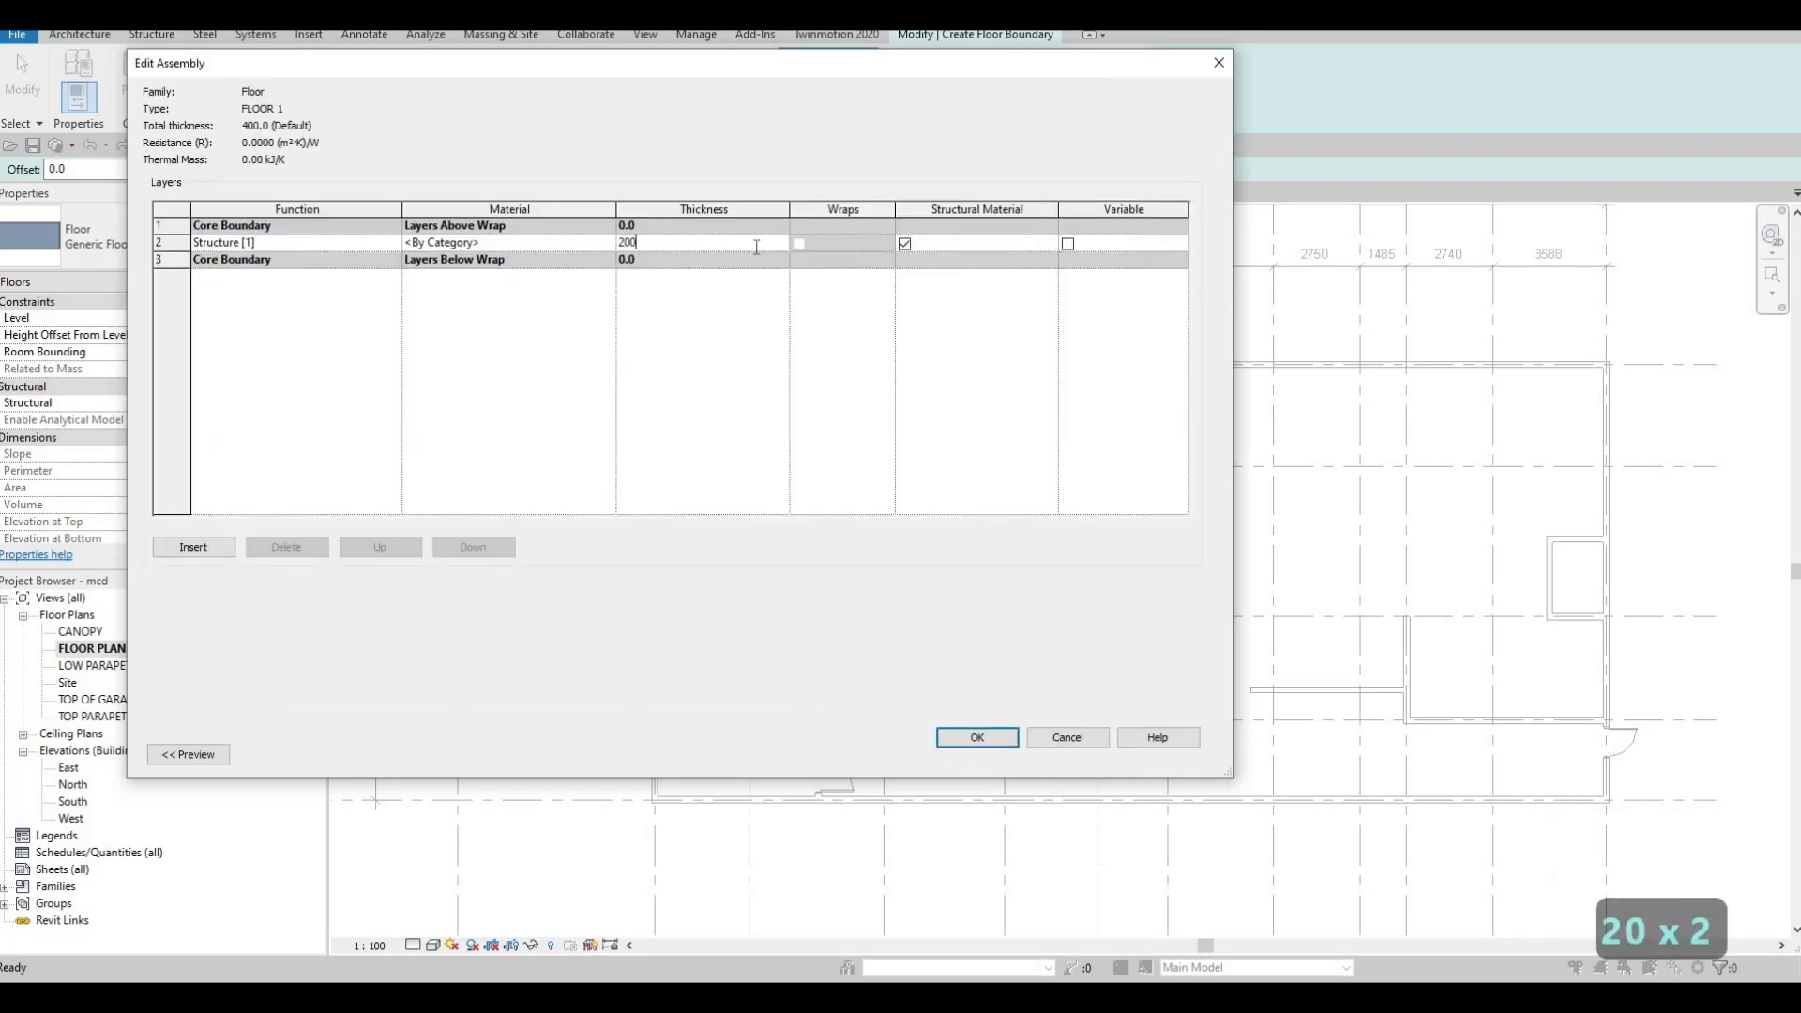
# Assign Concrete, Aerated from the AEC concrete materials to the structure layer and accept the floor type settings
pyautogui.click(608, 243)
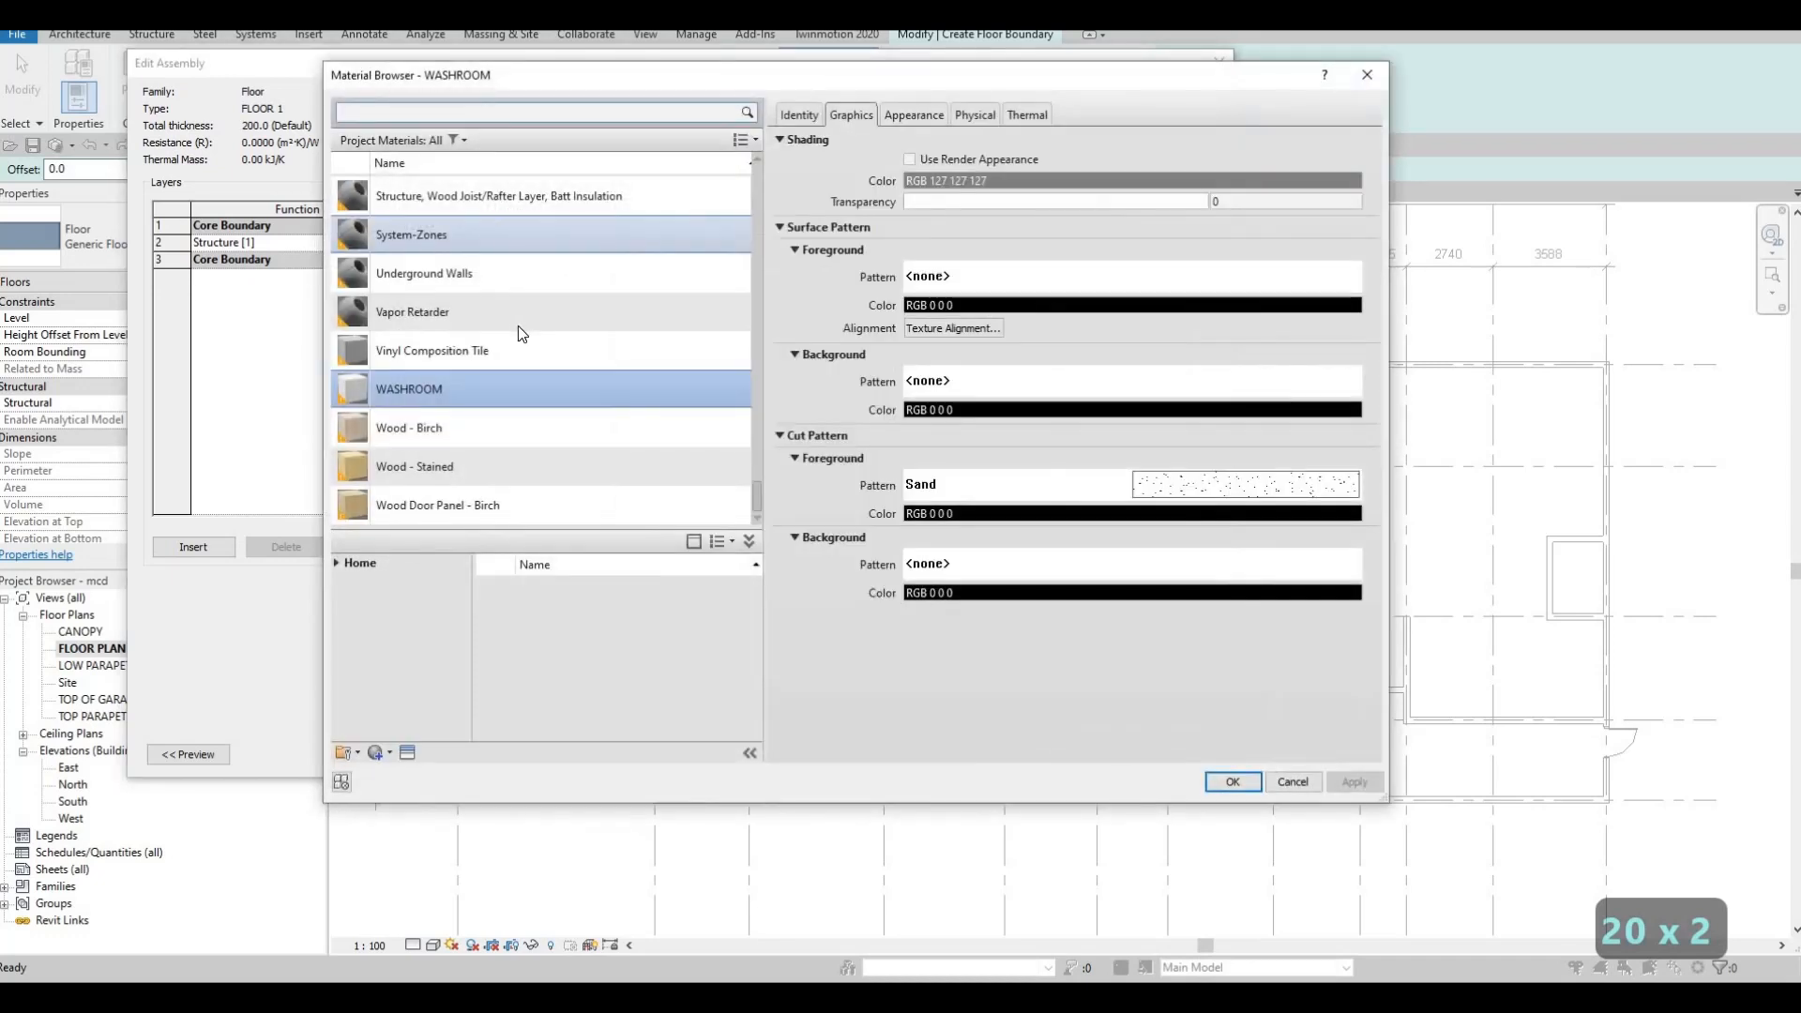
pyautogui.click(336, 563)
pyautogui.click(341, 600)
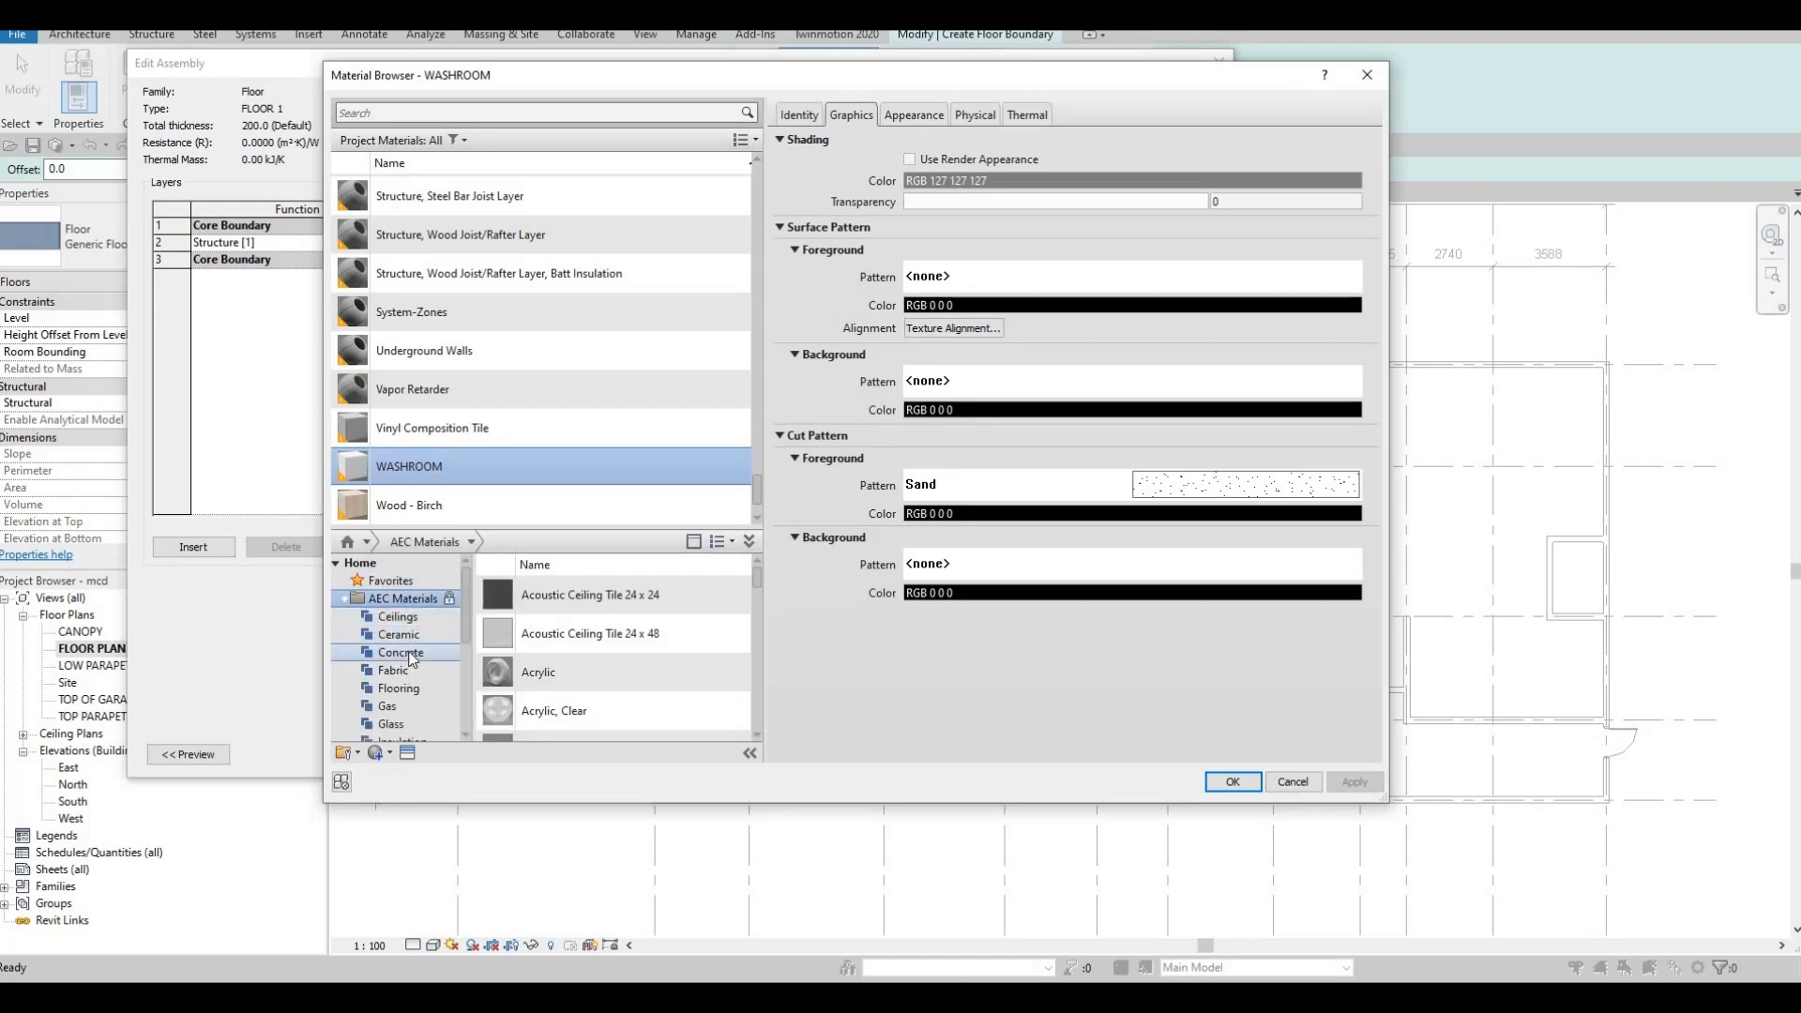
pyautogui.click(692, 590)
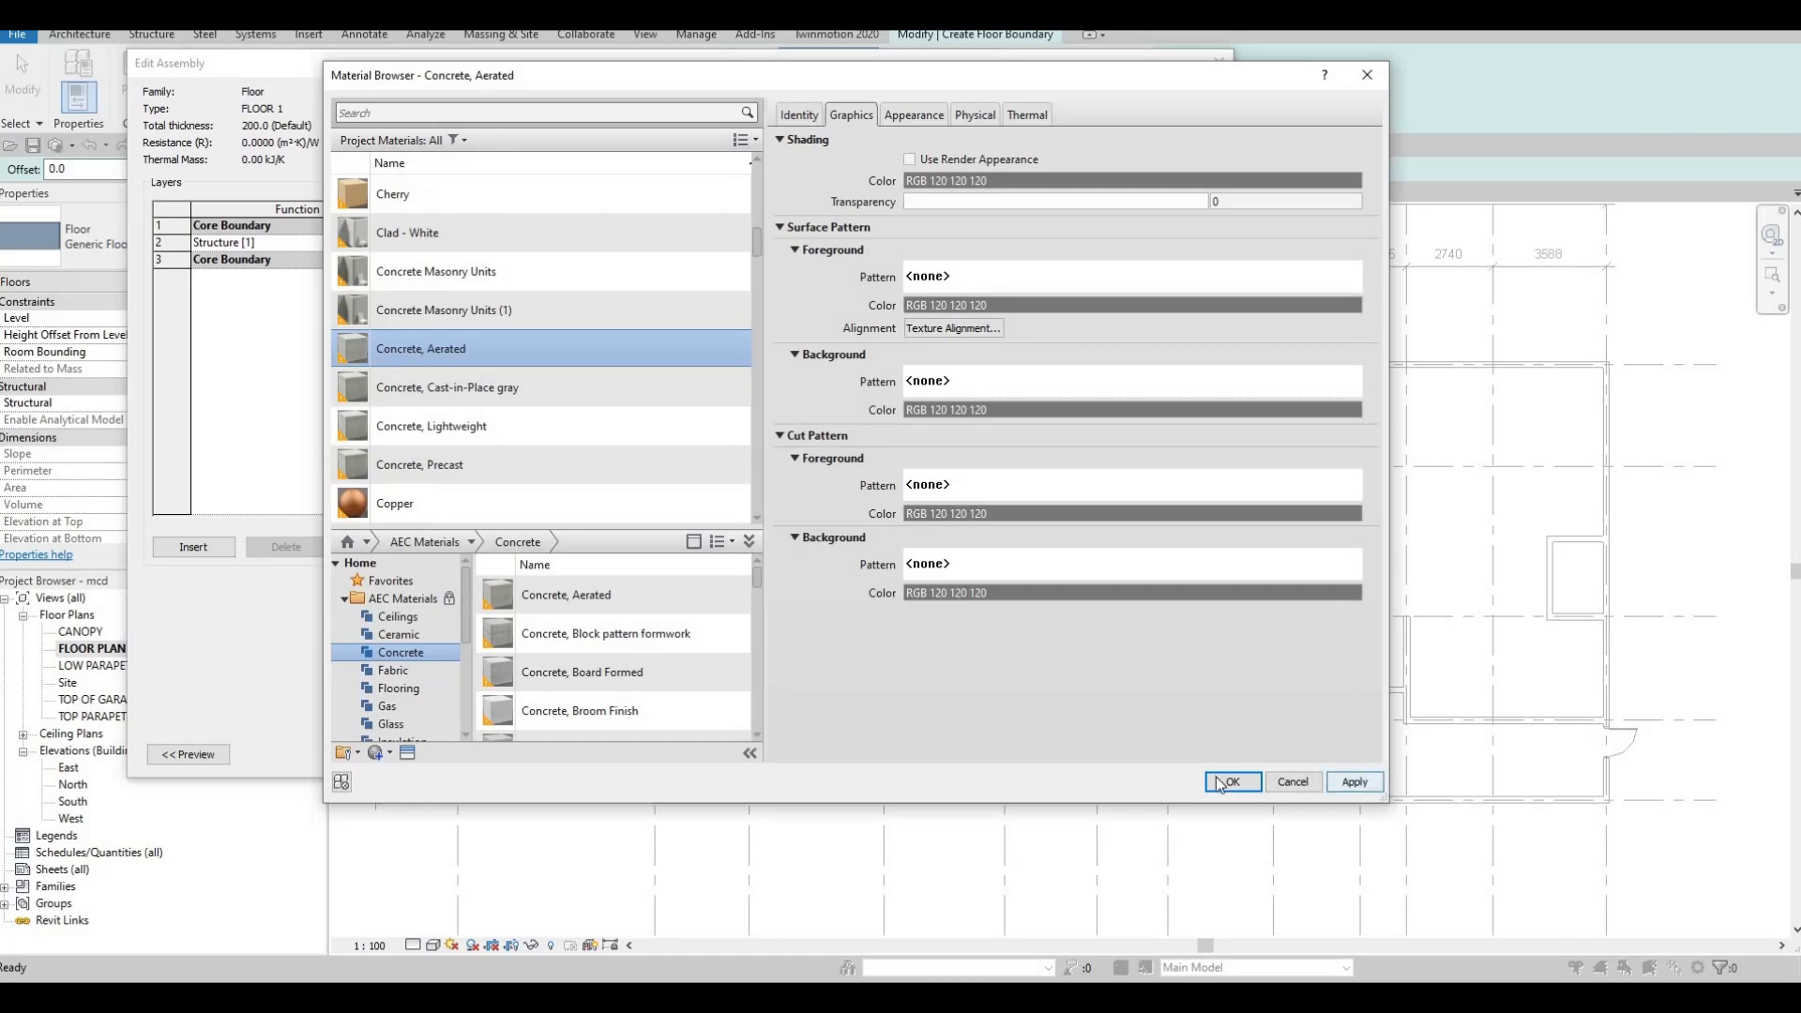
pyautogui.press('Return')
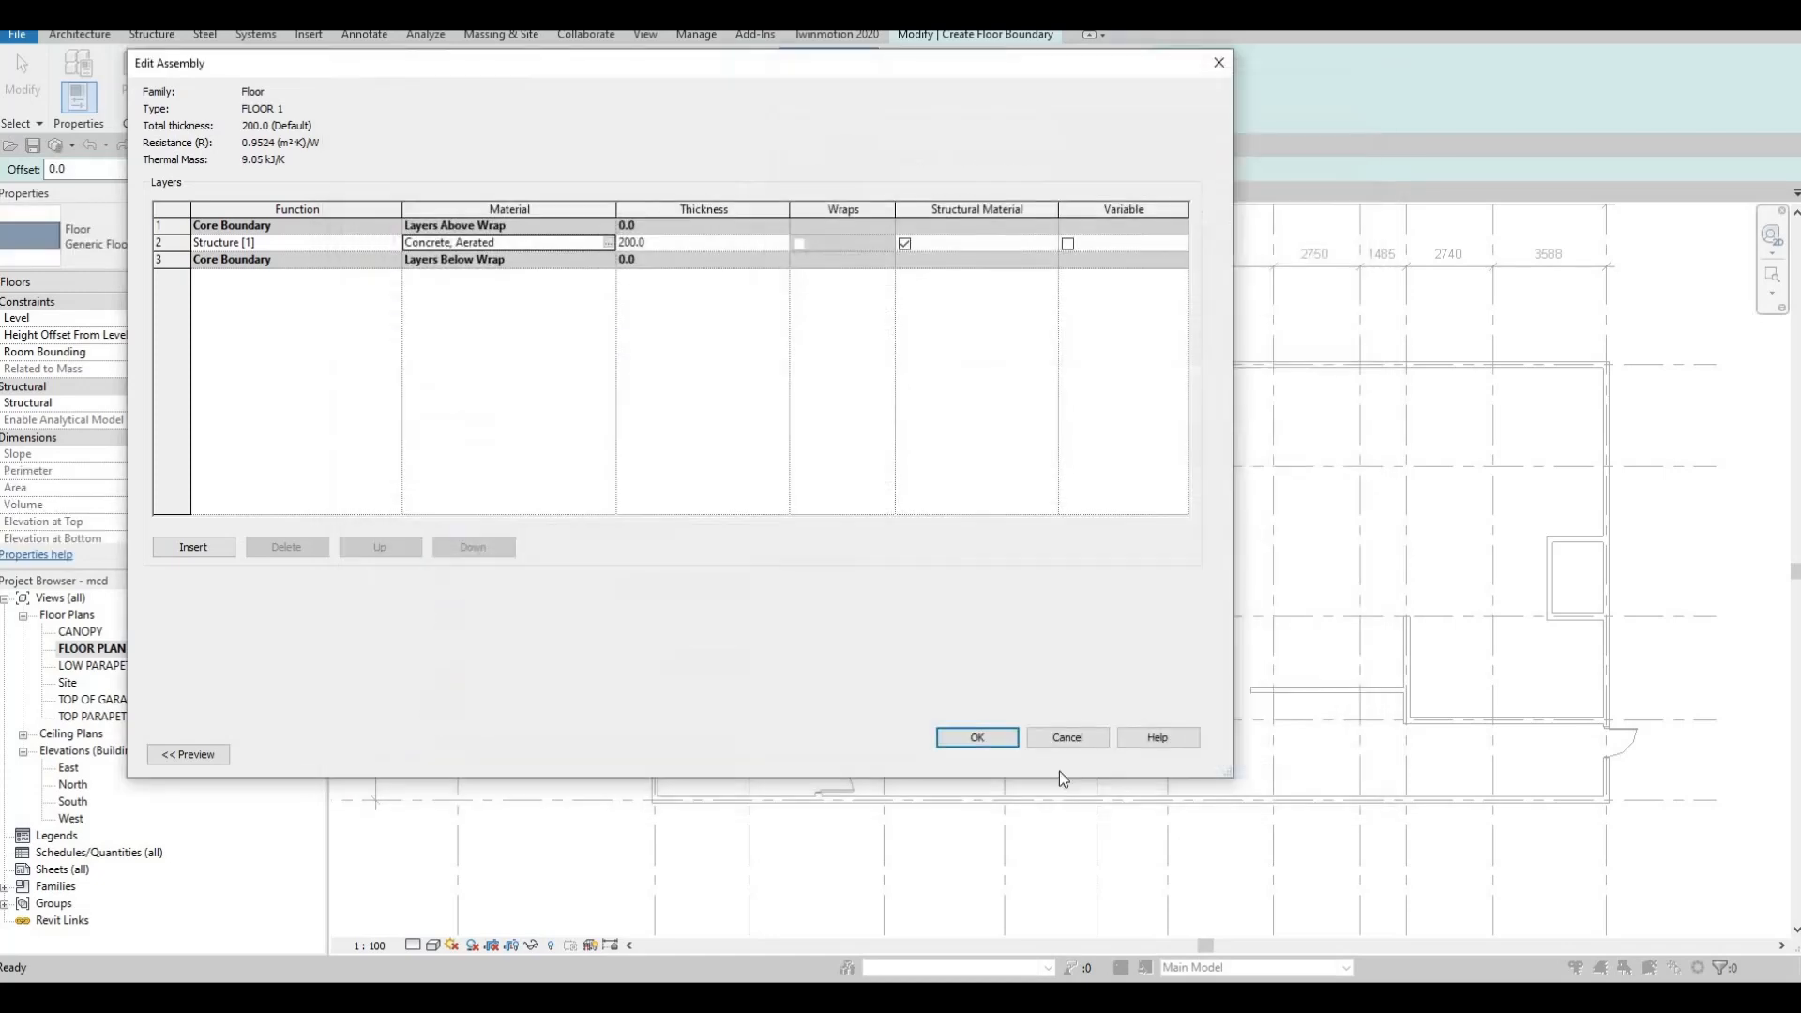
pyautogui.click(977, 740)
pyautogui.click(995, 755)
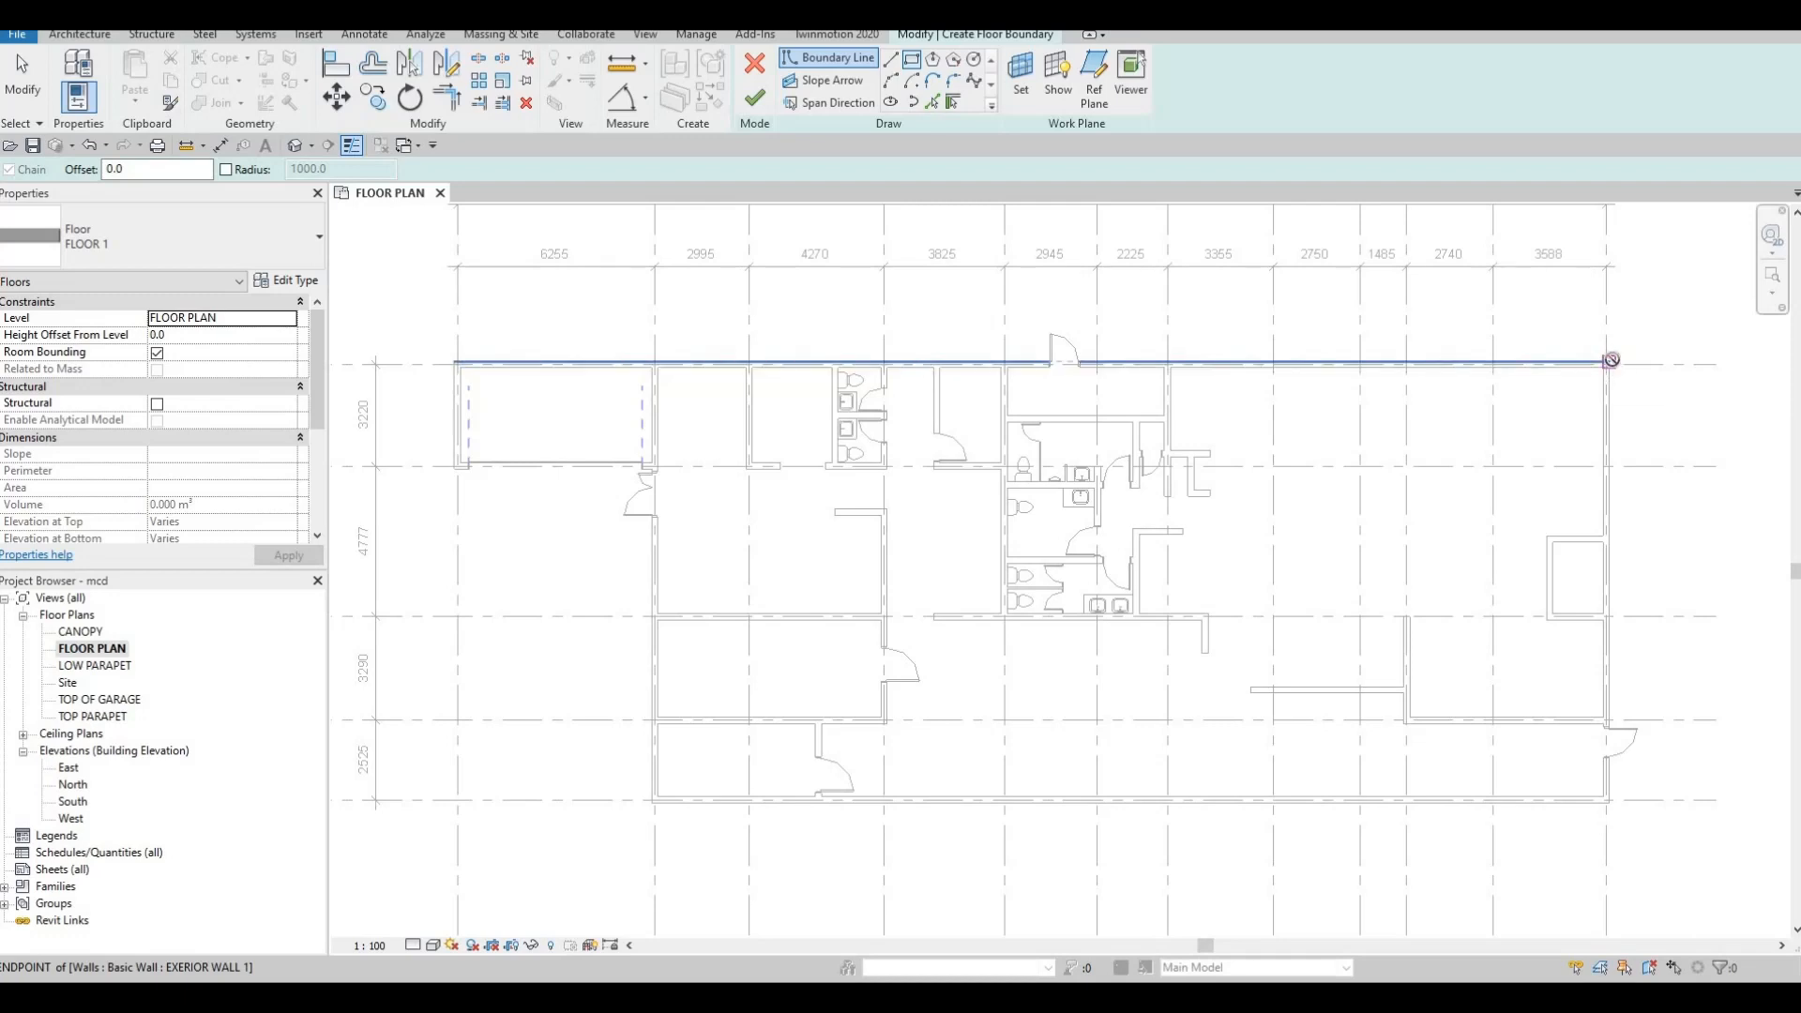
# Draw a rectangular floor boundary over the main building from the exterior wall corner at grids A/12 to the corner at grids E/2
pyautogui.click(1608, 361)
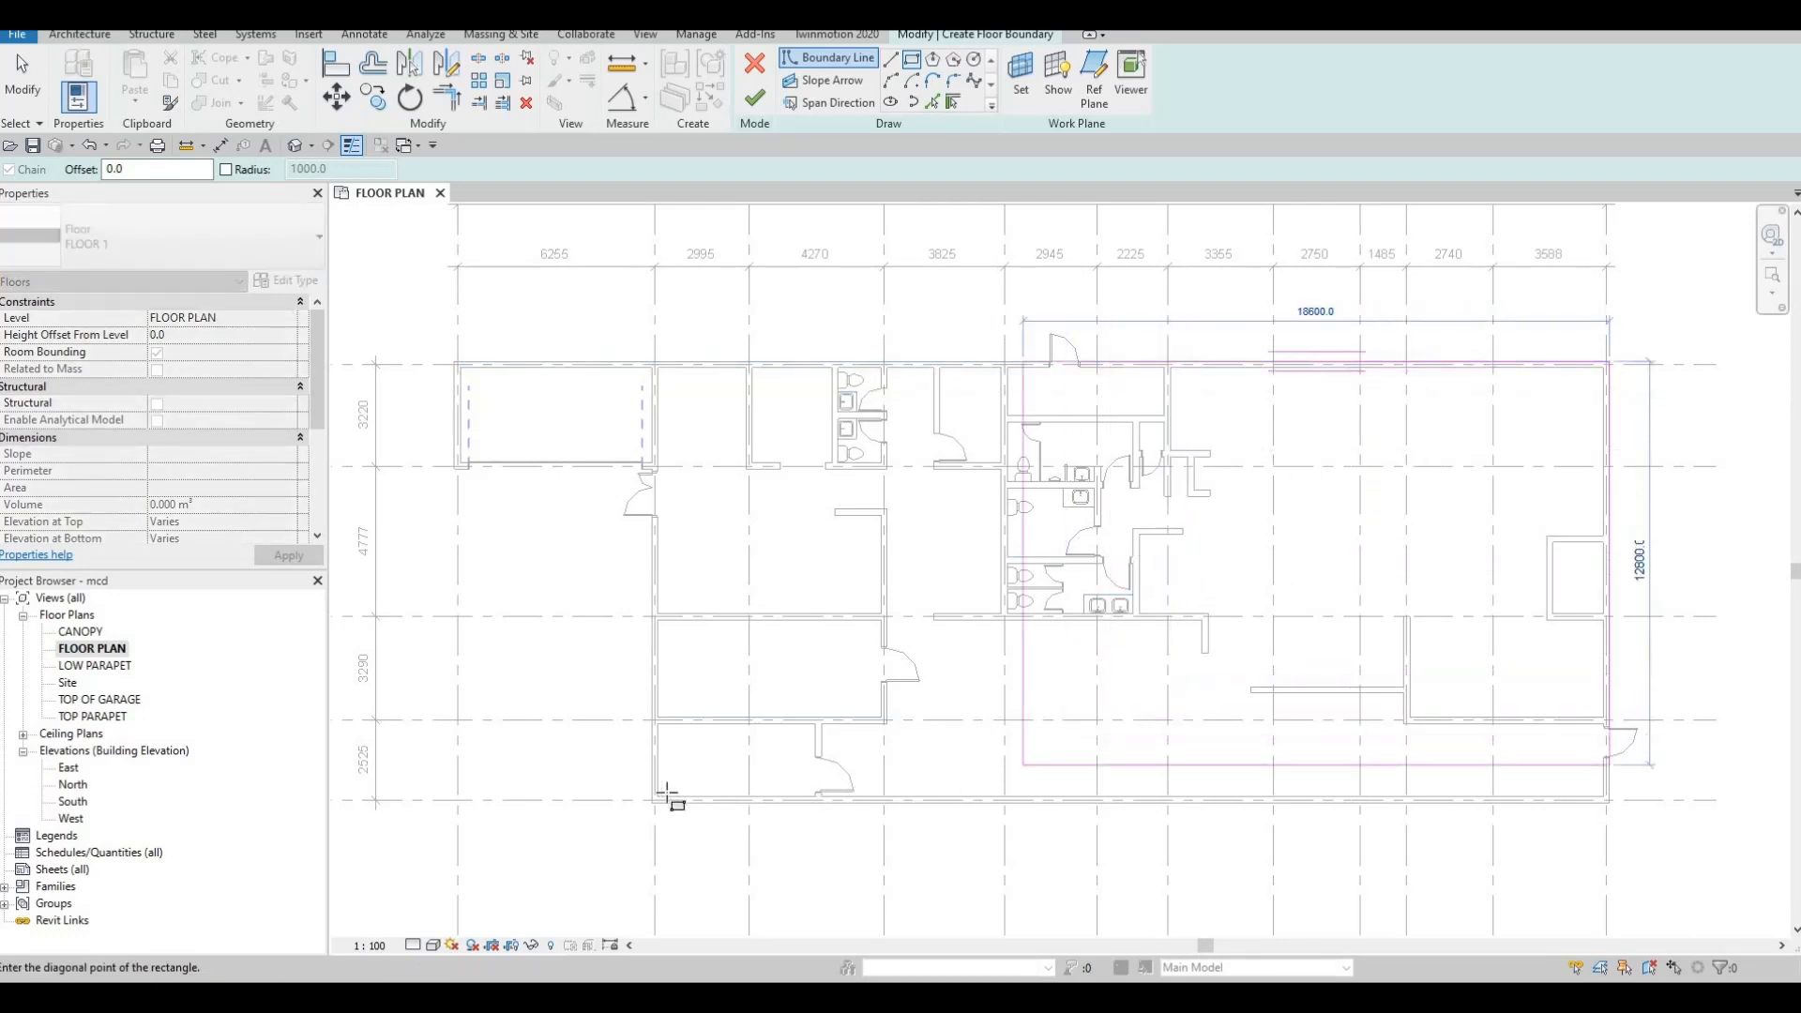
pyautogui.scroll(4, 634, 809)
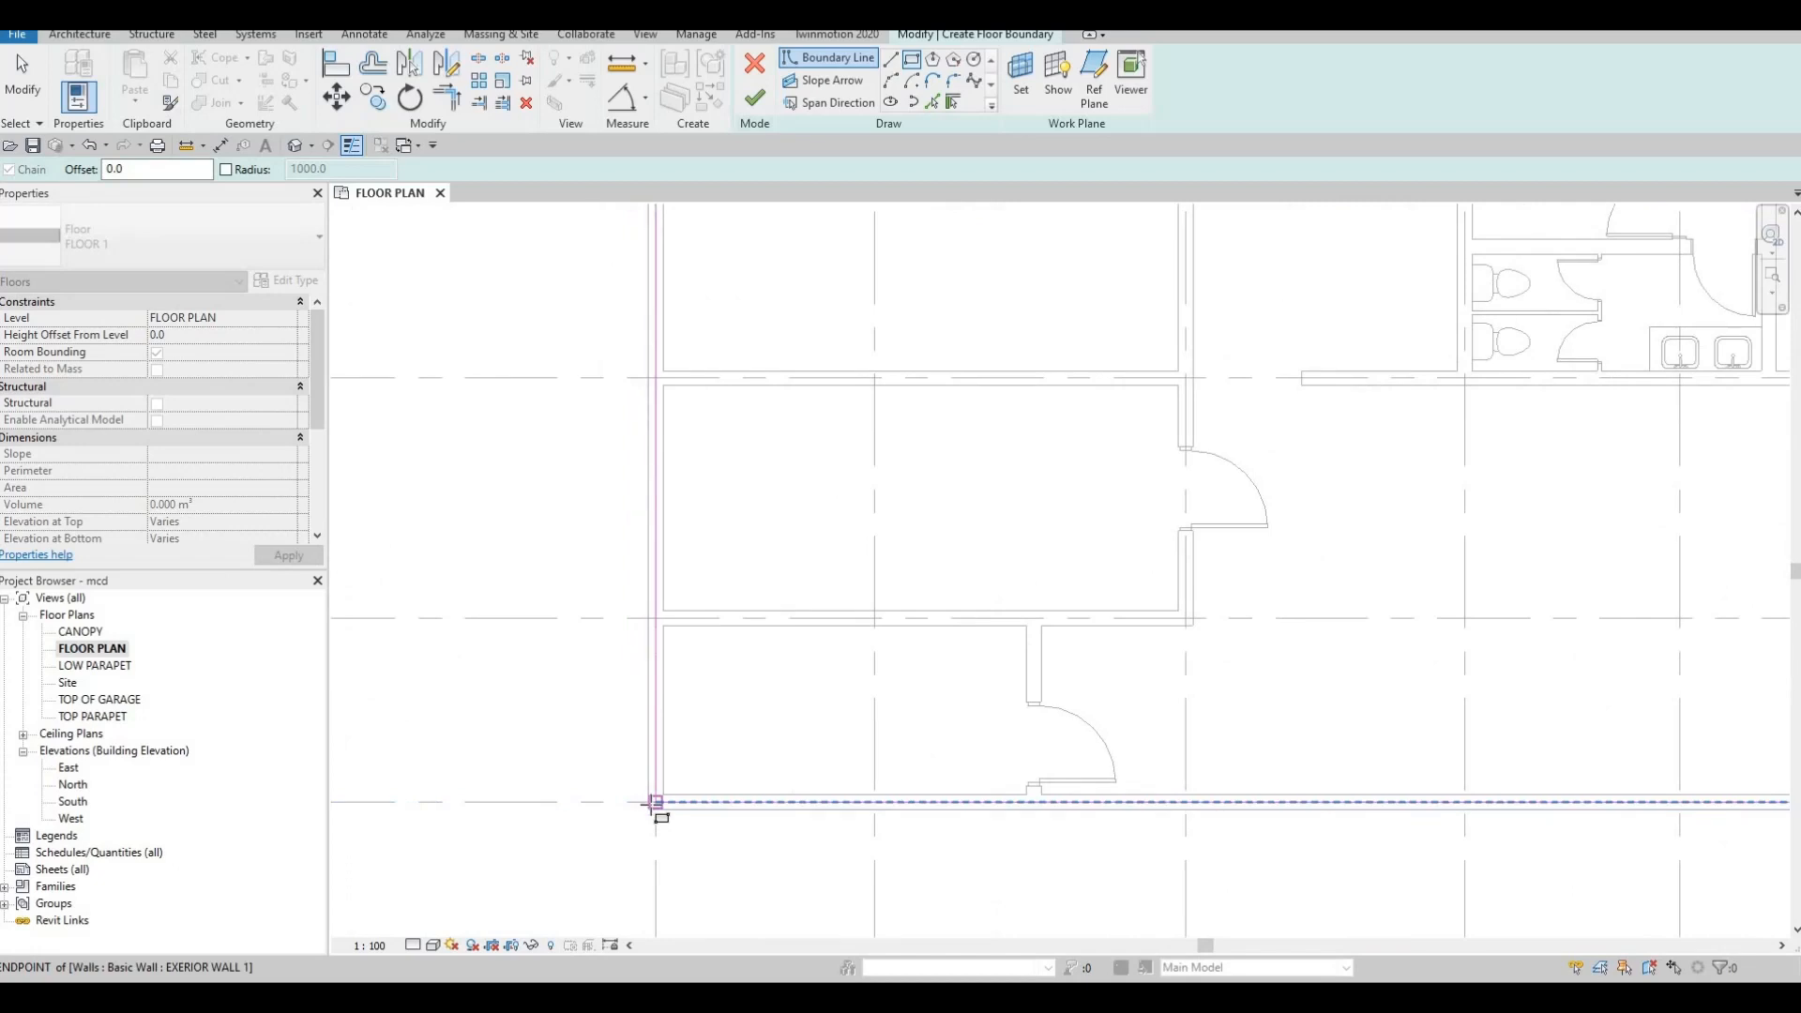
pyautogui.click(656, 780)
pyautogui.press('Escape')
pyautogui.press('Escape')
pyautogui.scroll(3, 676, 778)
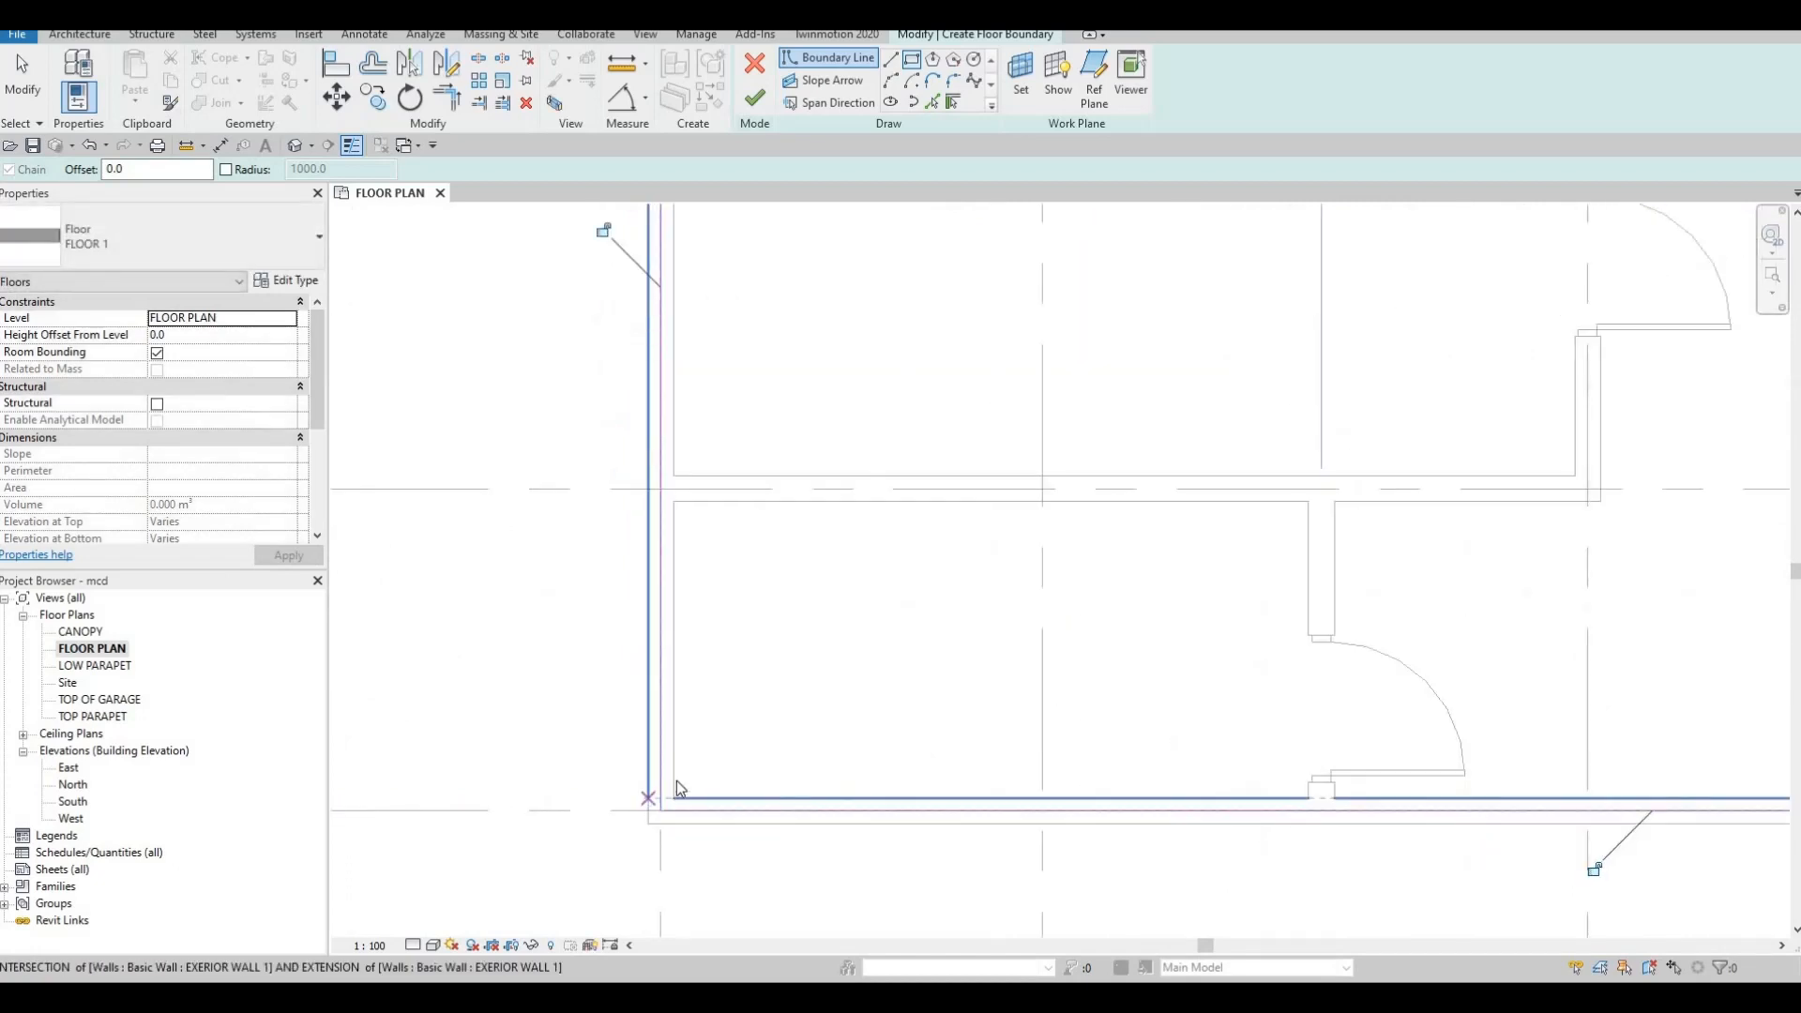
pyautogui.click(677, 802)
pyautogui.press('Escape')
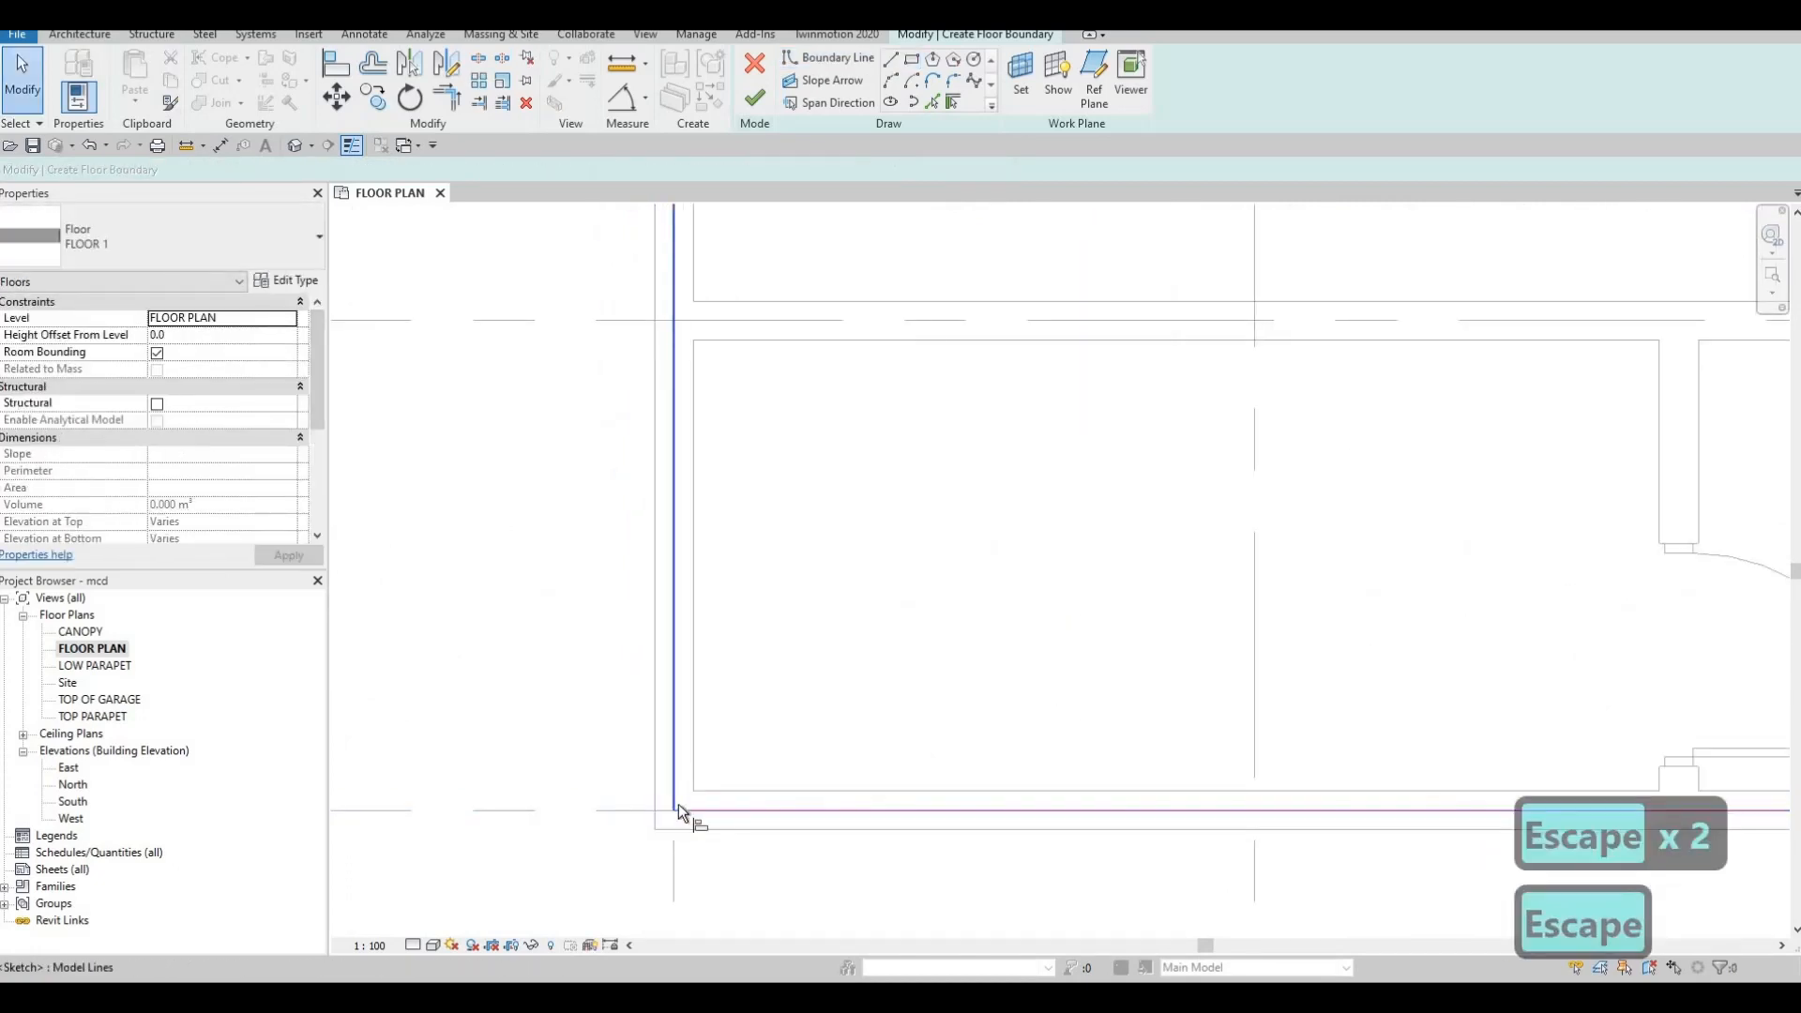
# Align the west floor boundary line along grid 2 with the outer face of the exterior wall
pyautogui.press('a')
pyautogui.press('l')
pyautogui.click(655, 765)
pyautogui.click(674, 750)
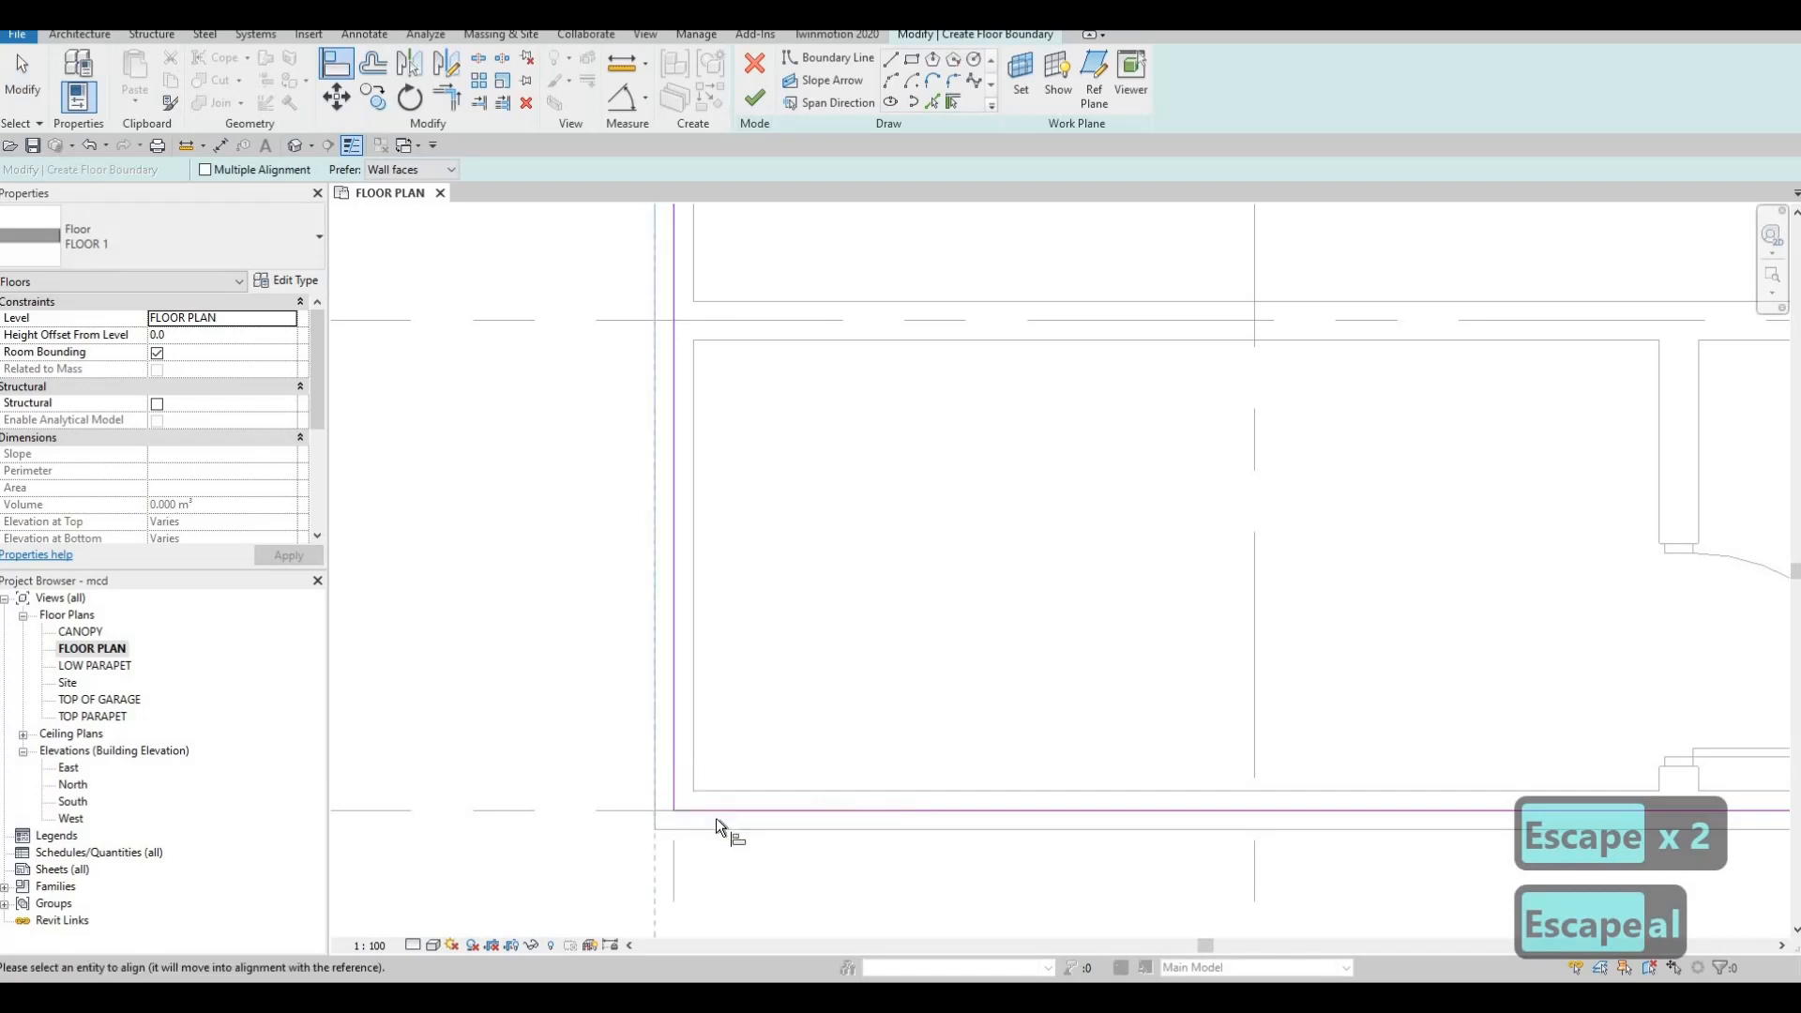
pyautogui.click(691, 714)
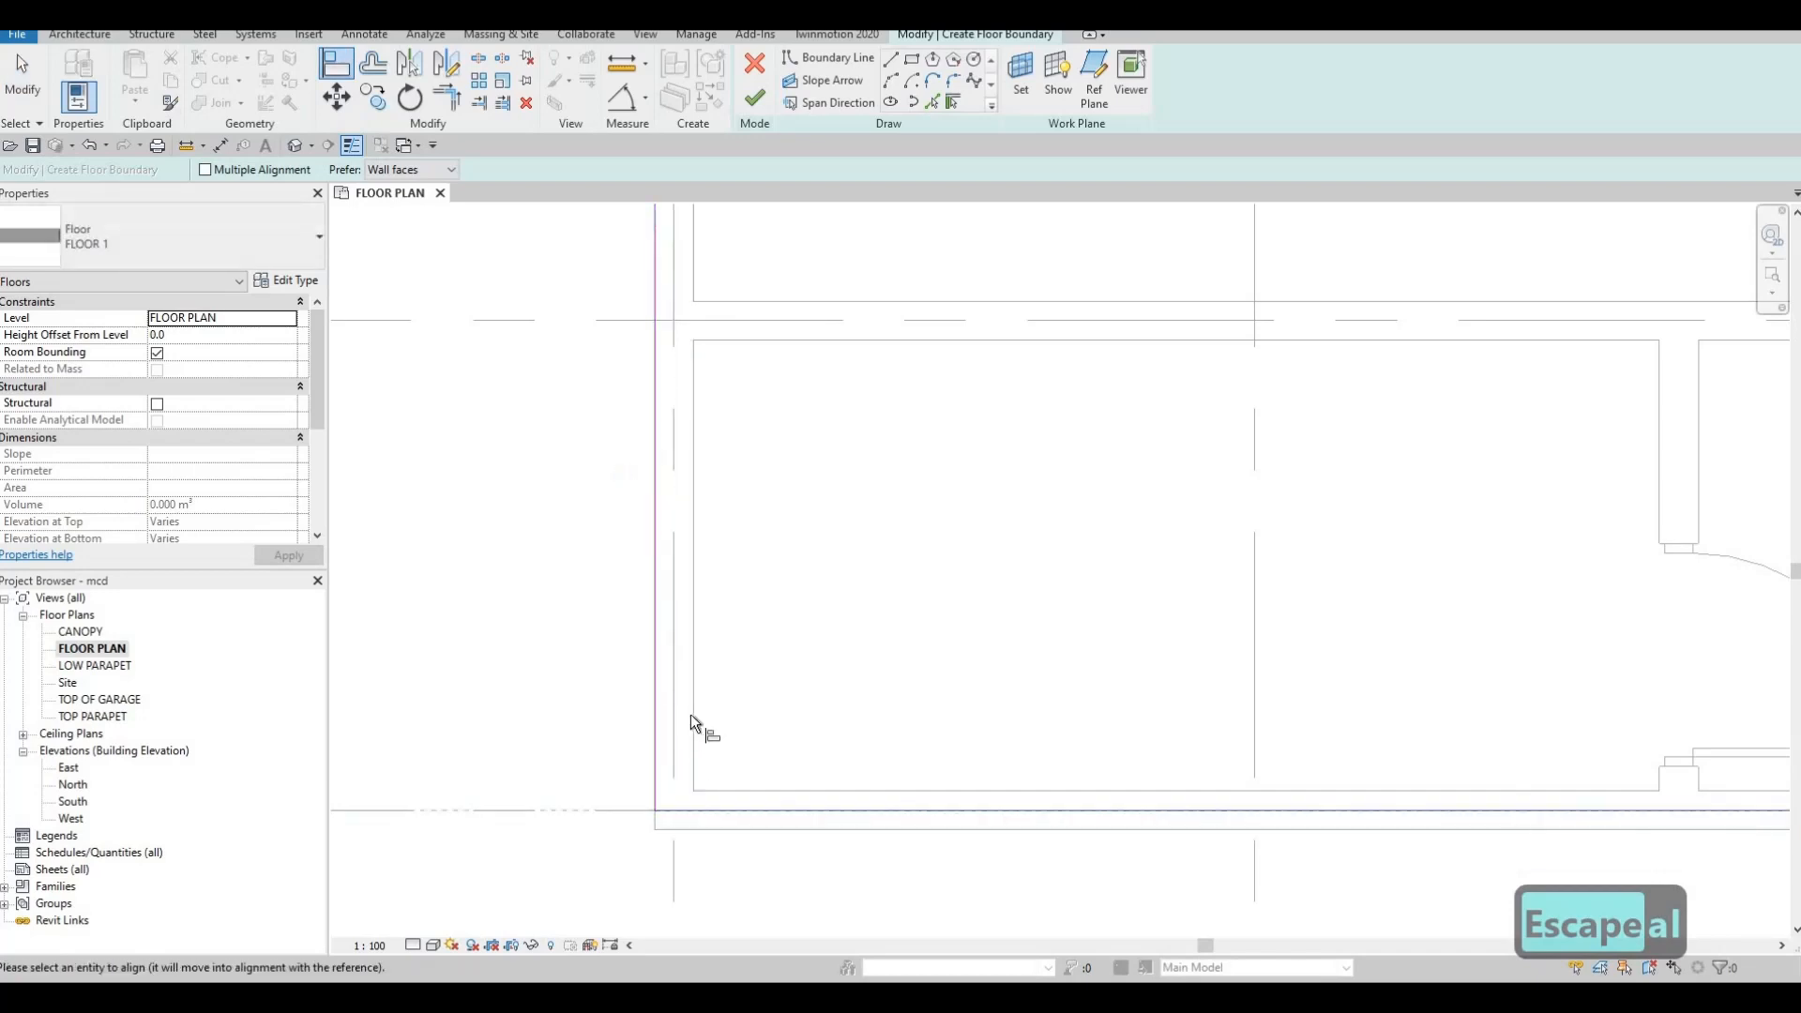
pyautogui.scroll(-3, 690, 713)
pyautogui.scroll(-2, 694, 751)
pyautogui.scroll(1, 740, 788)
pyautogui.press('Escape')
pyautogui.press('Escape')
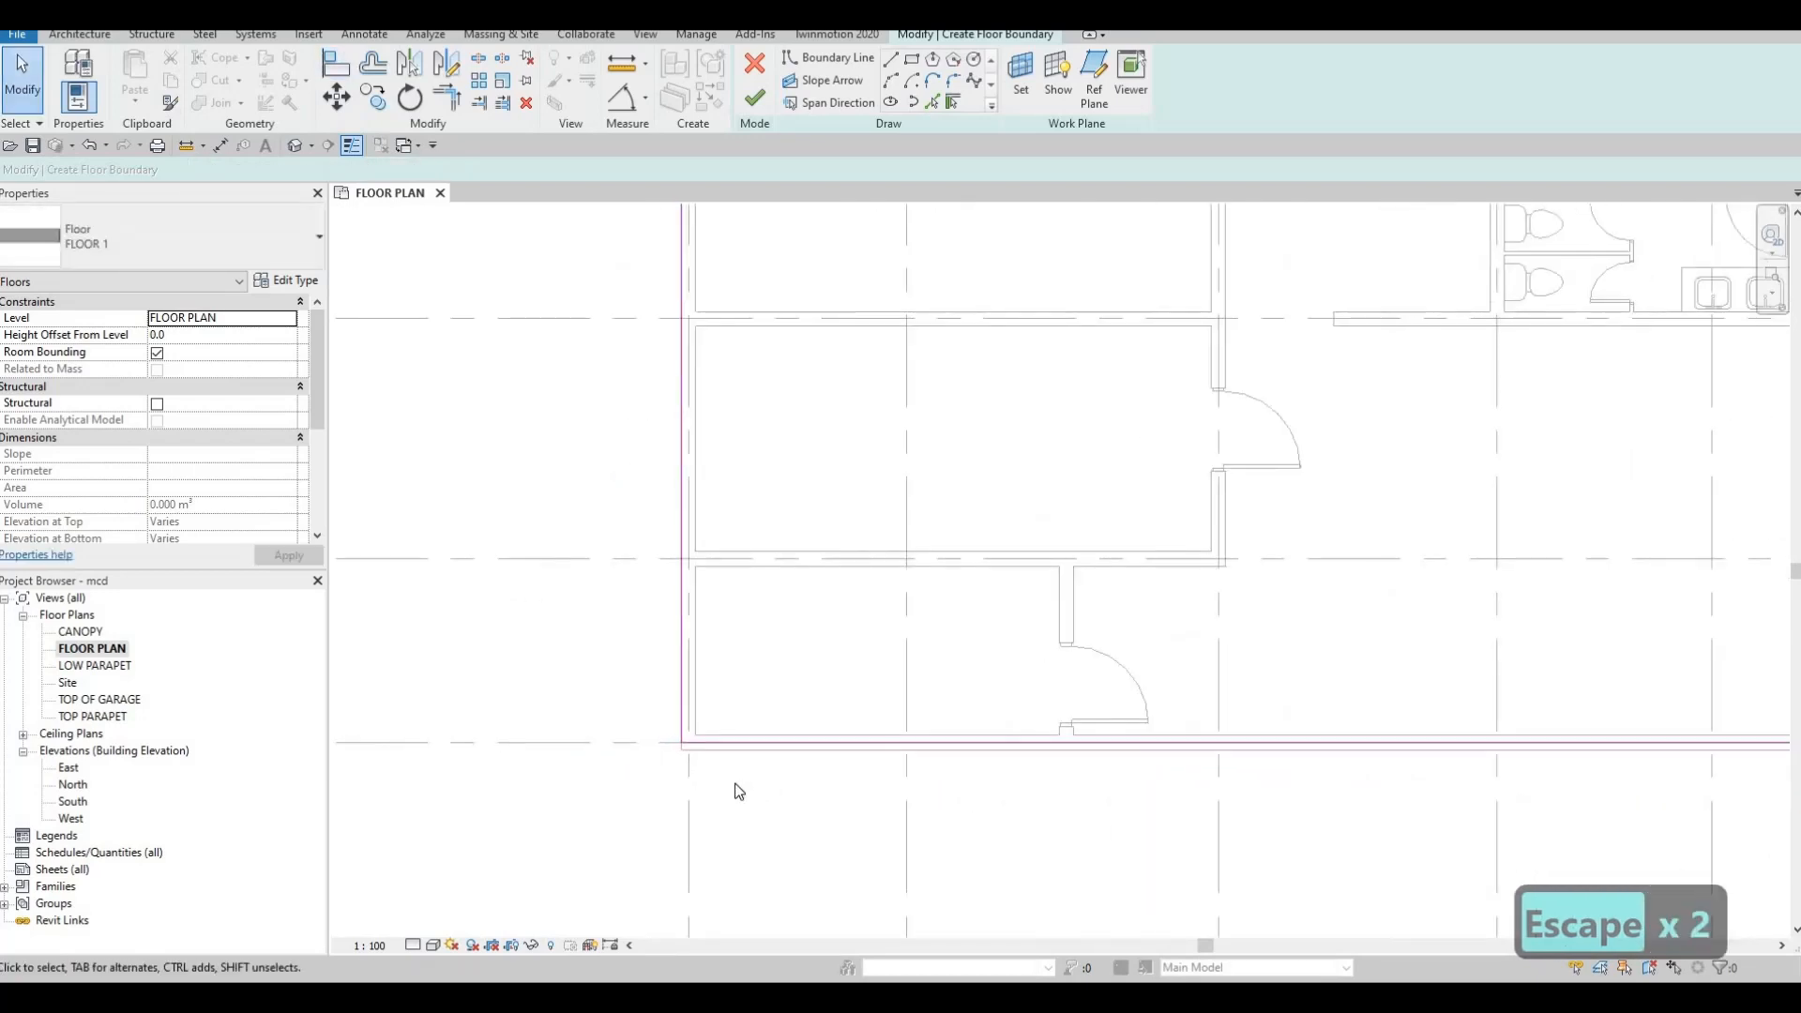
# Align the south floor boundary line along grid E with the outer face of the exterior wall
pyautogui.press('a')
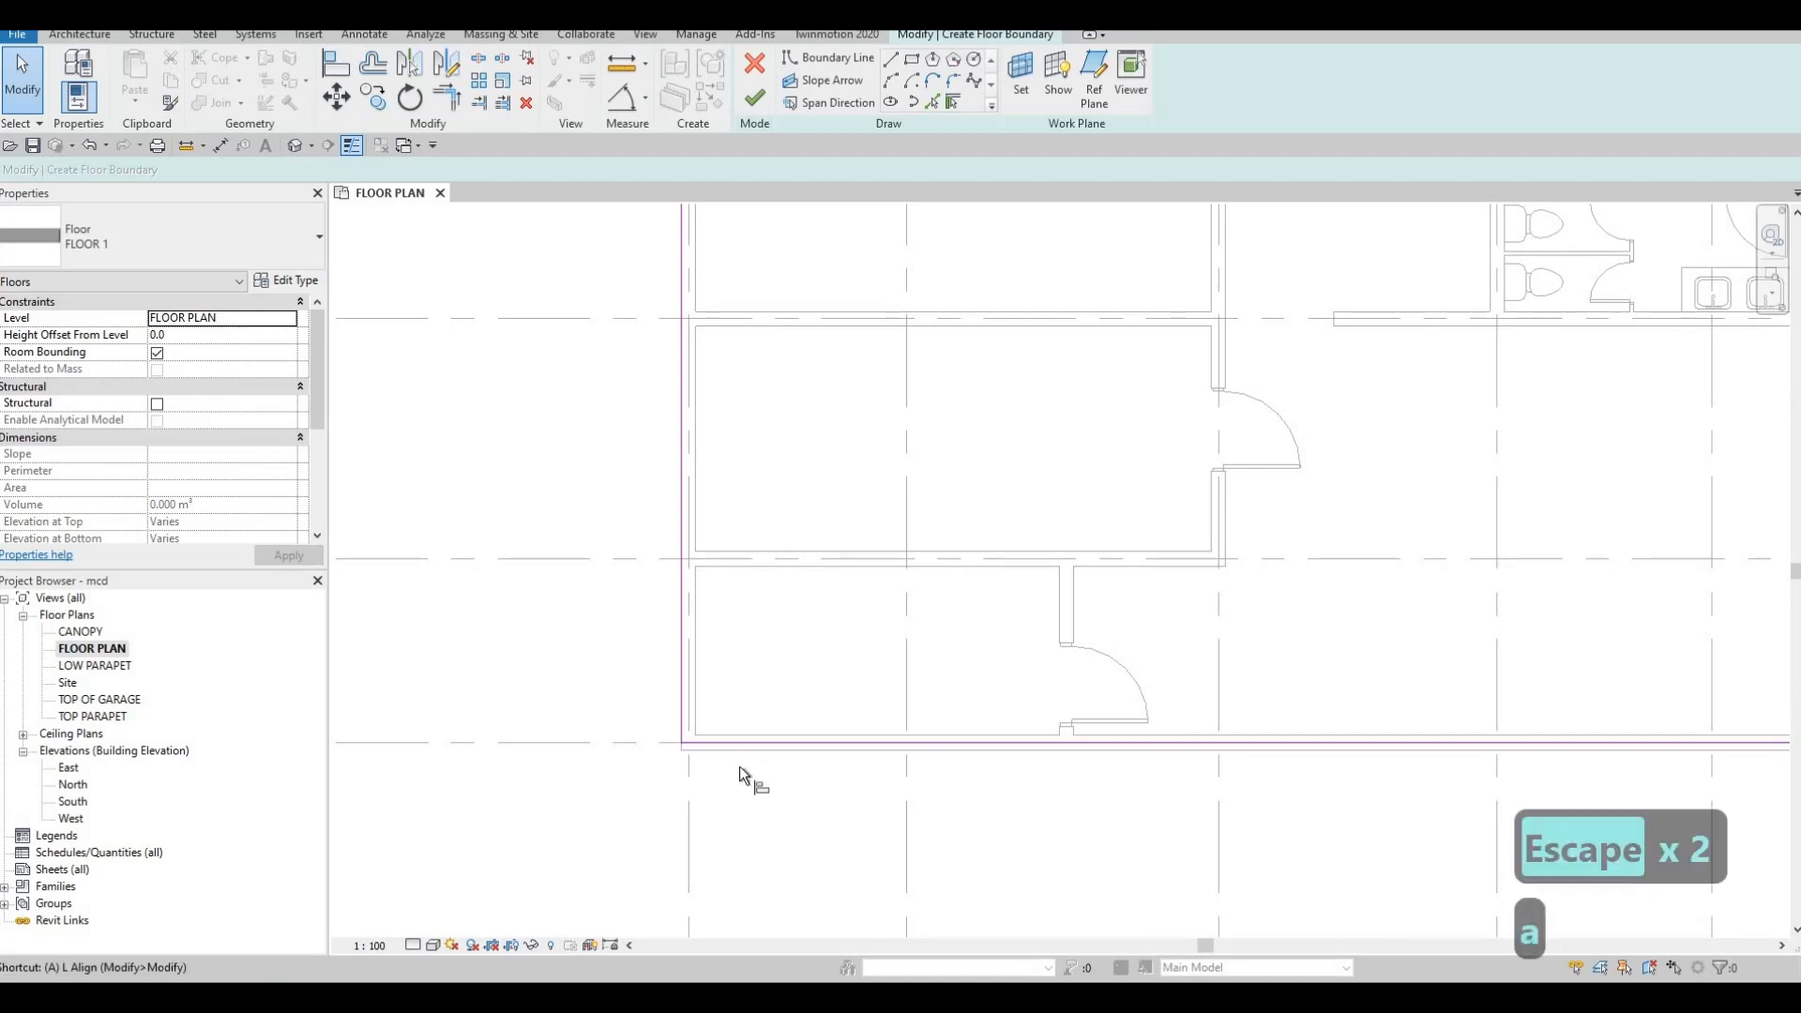
pyautogui.press('l')
pyautogui.scroll(2, 741, 745)
pyautogui.click(745, 742)
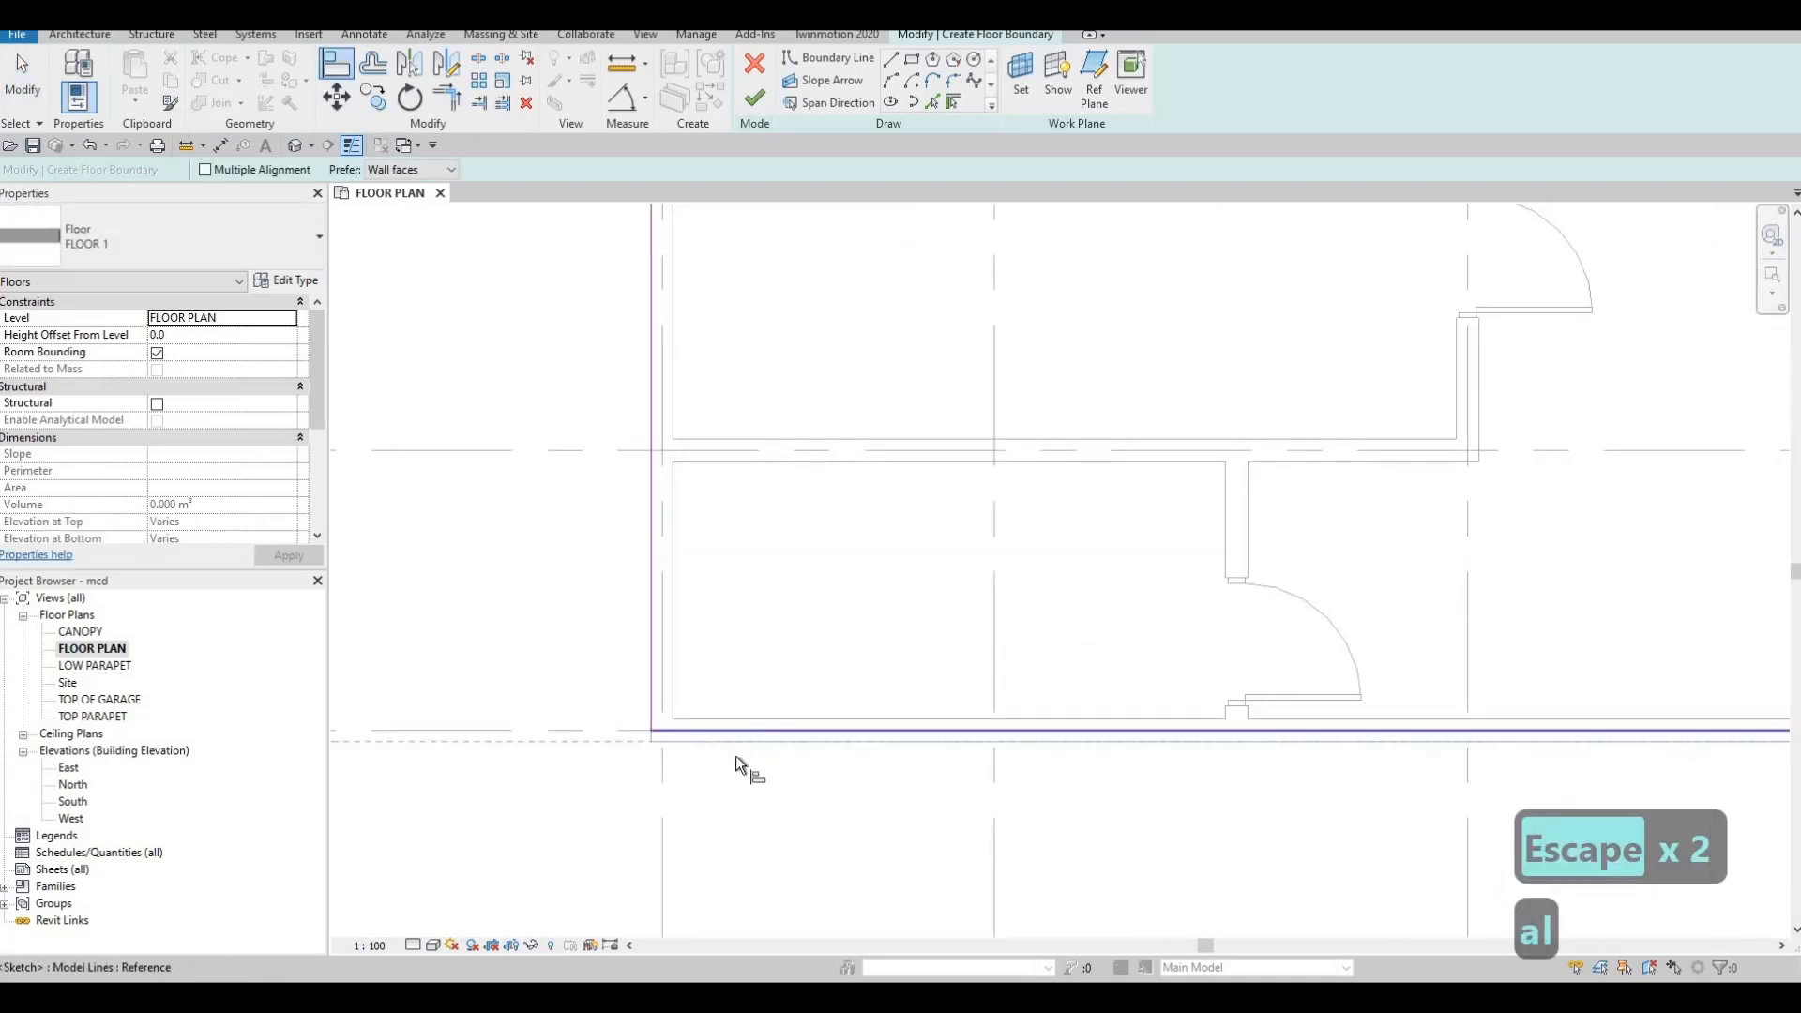
pyautogui.click(711, 730)
pyautogui.press('Escape')
pyautogui.press('Escape')
pyautogui.press('Escape')
pyautogui.scroll(-5, 722, 694)
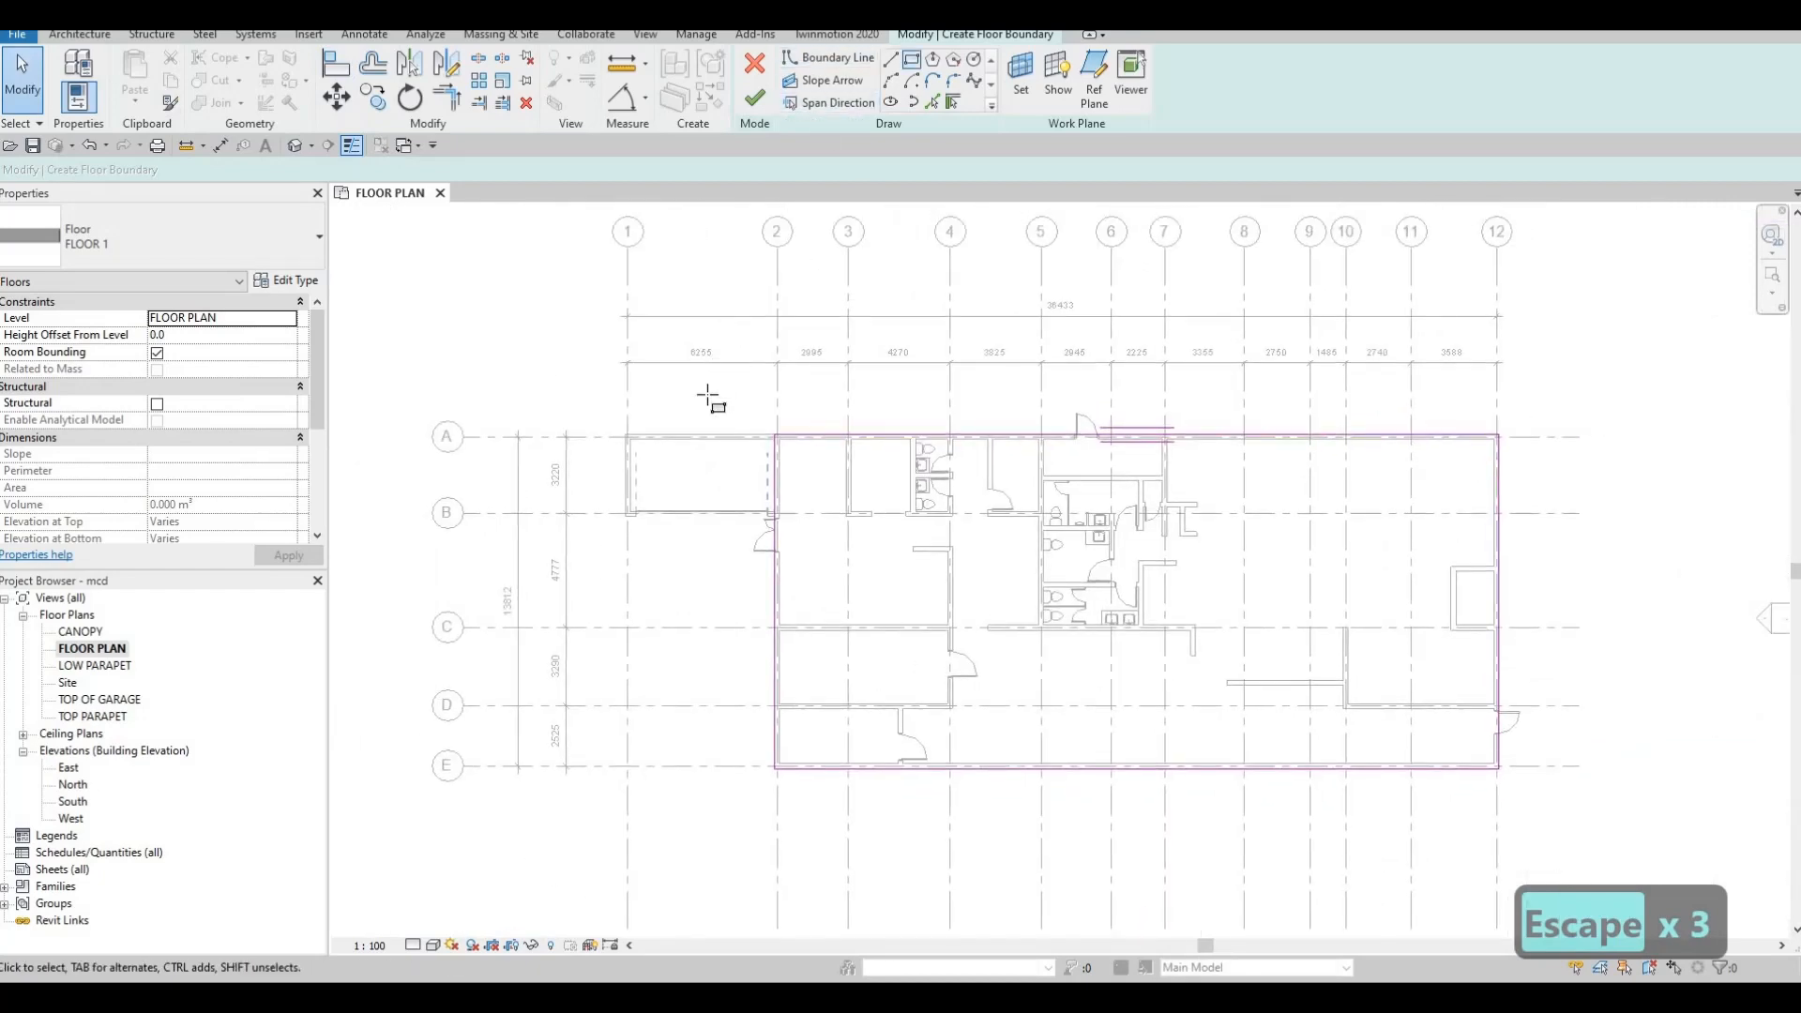
pyautogui.scroll(3, 586, 488)
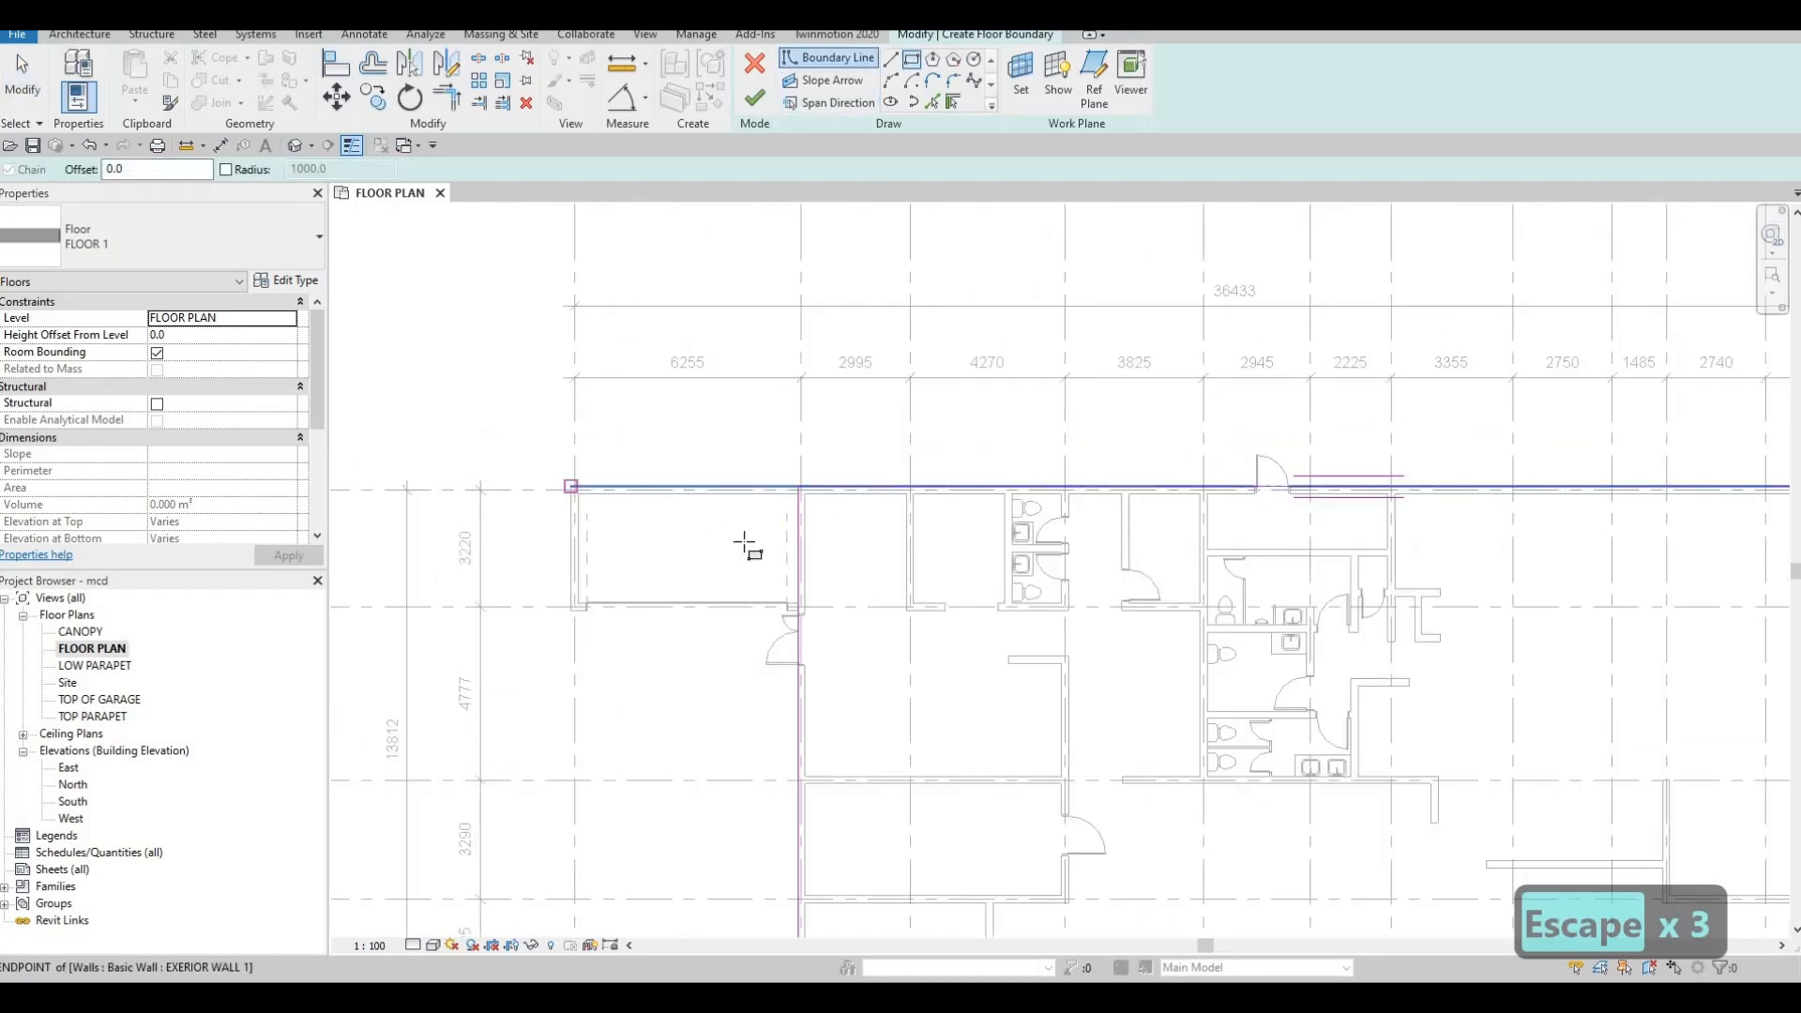
pyautogui.press('Escape')
pyautogui.press('Escape')
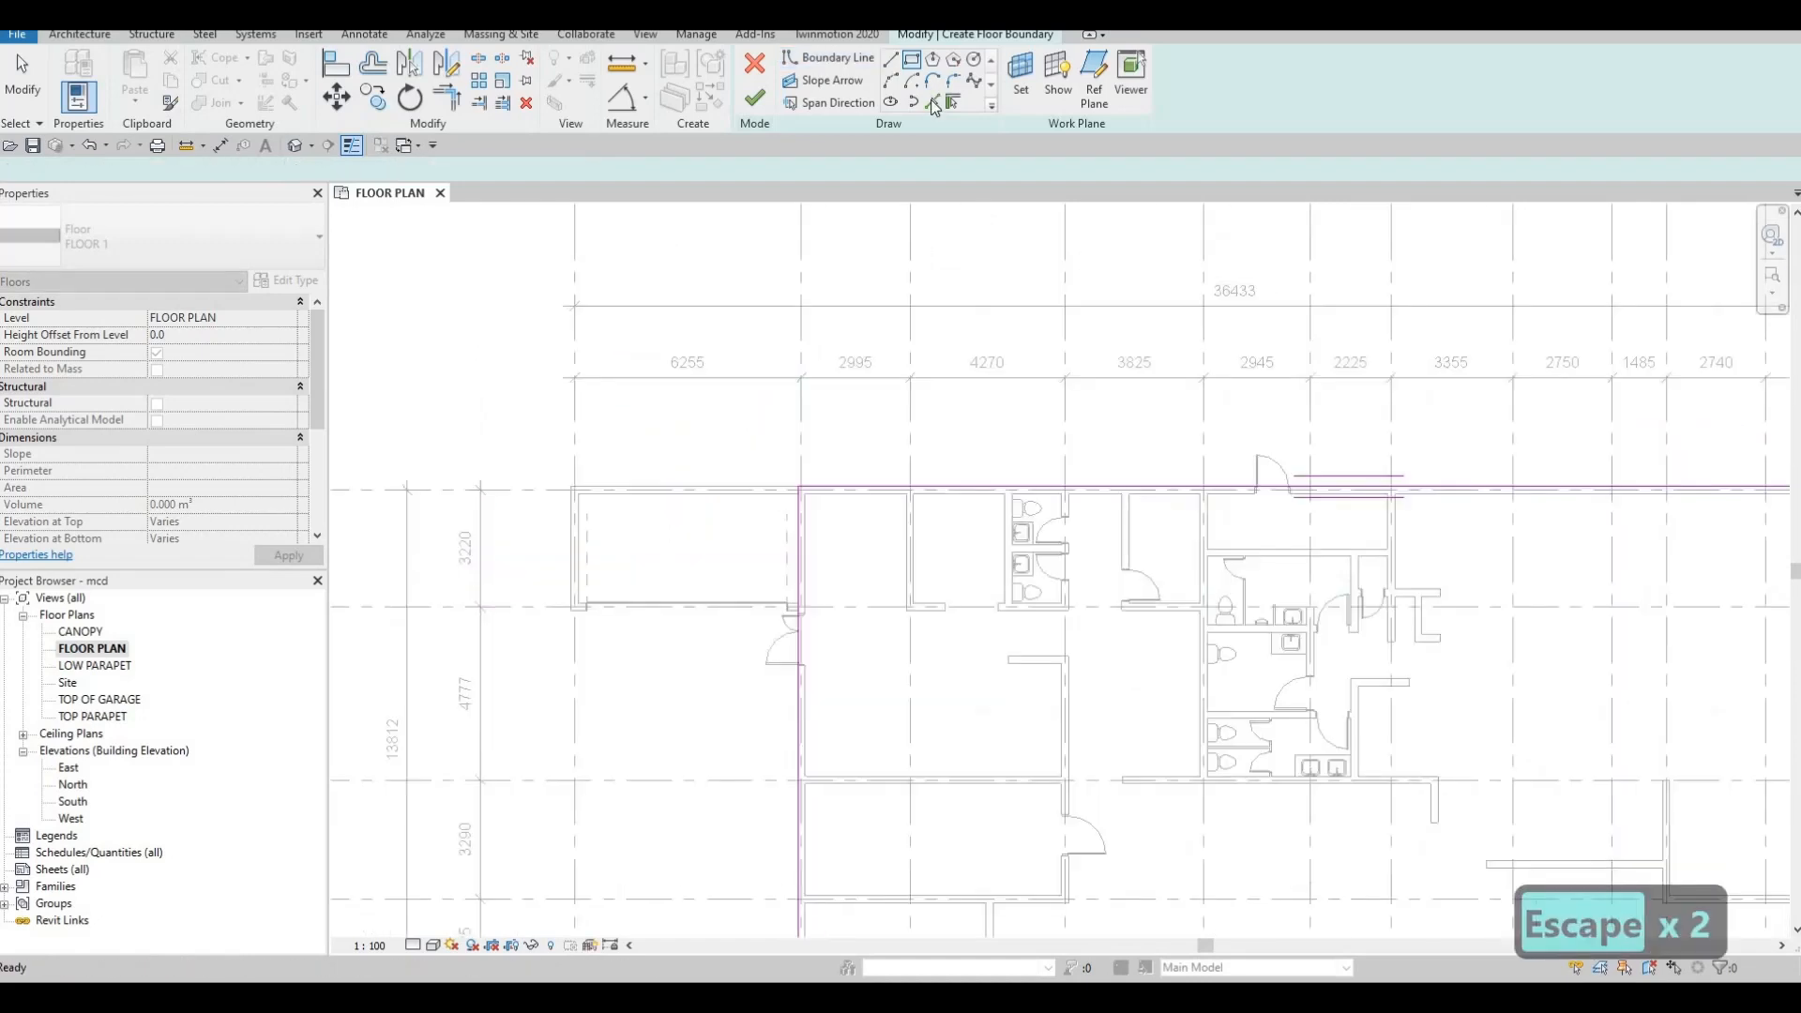
pyautogui.press('Escape')
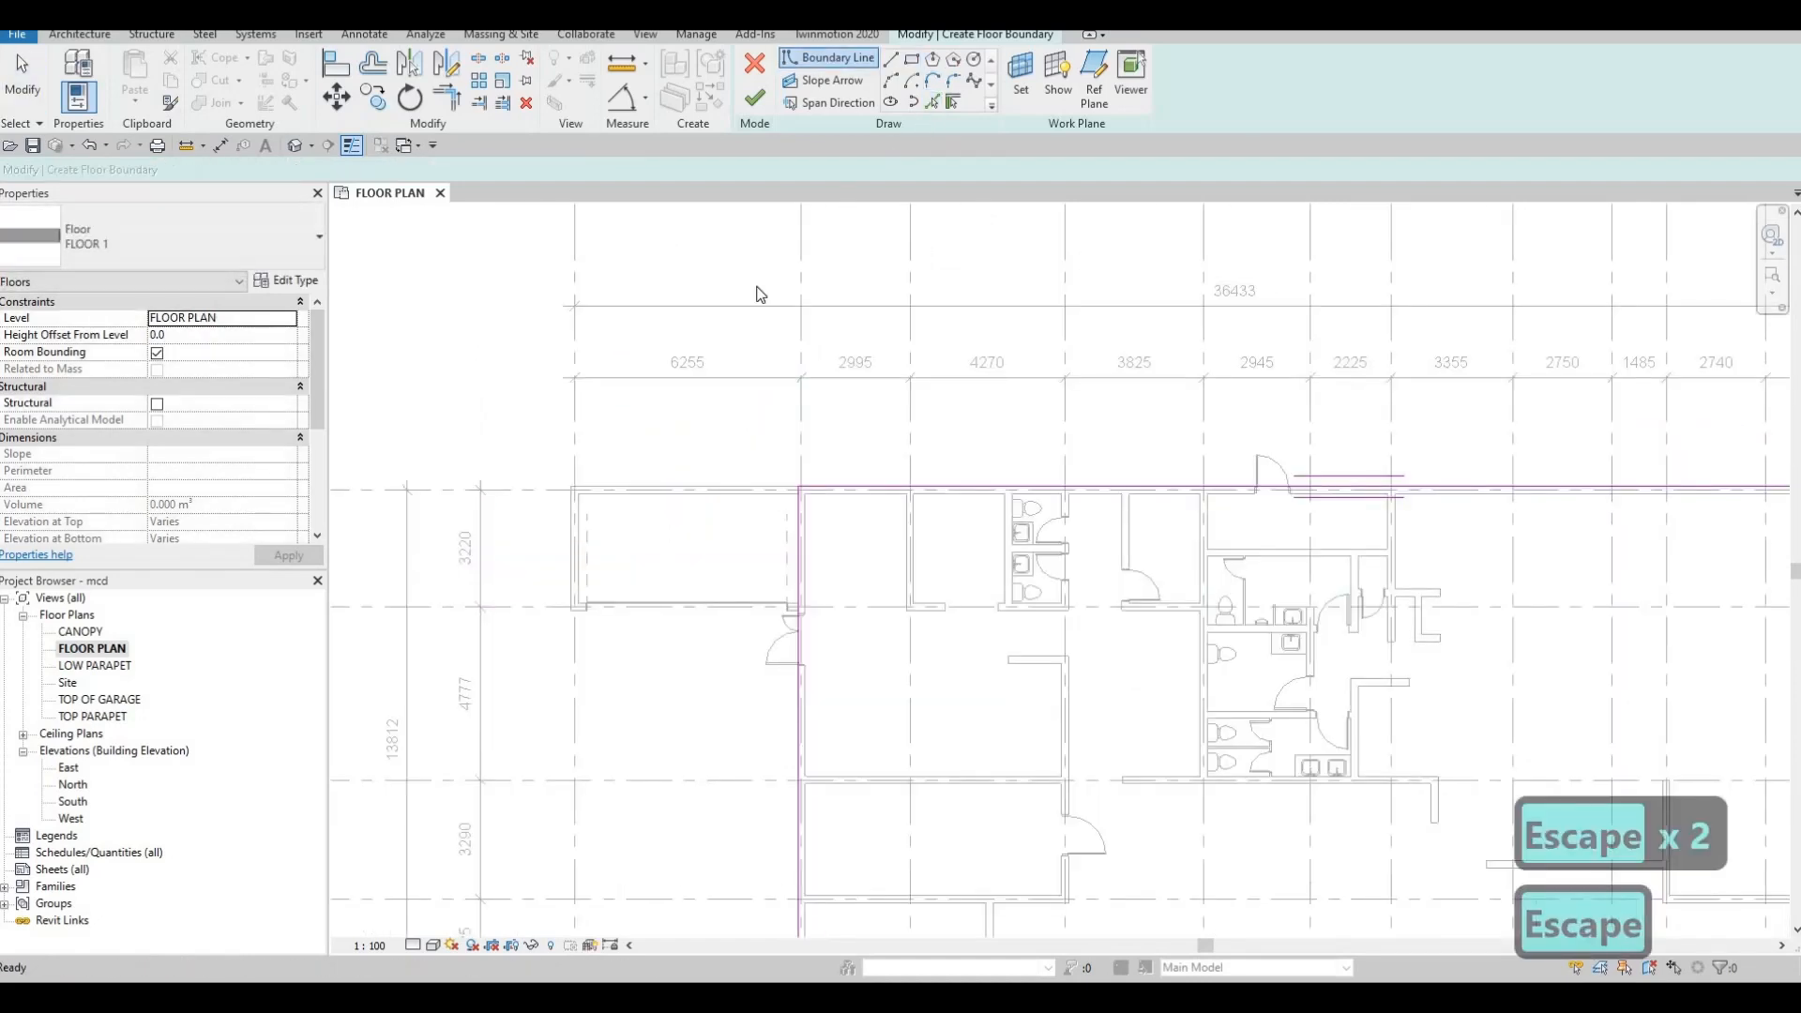
# Add floor boundary lines by picking the outer faces of the garage's west and south walls
pyautogui.scroll(2, 542, 593)
pyautogui.scroll(1, 541, 593)
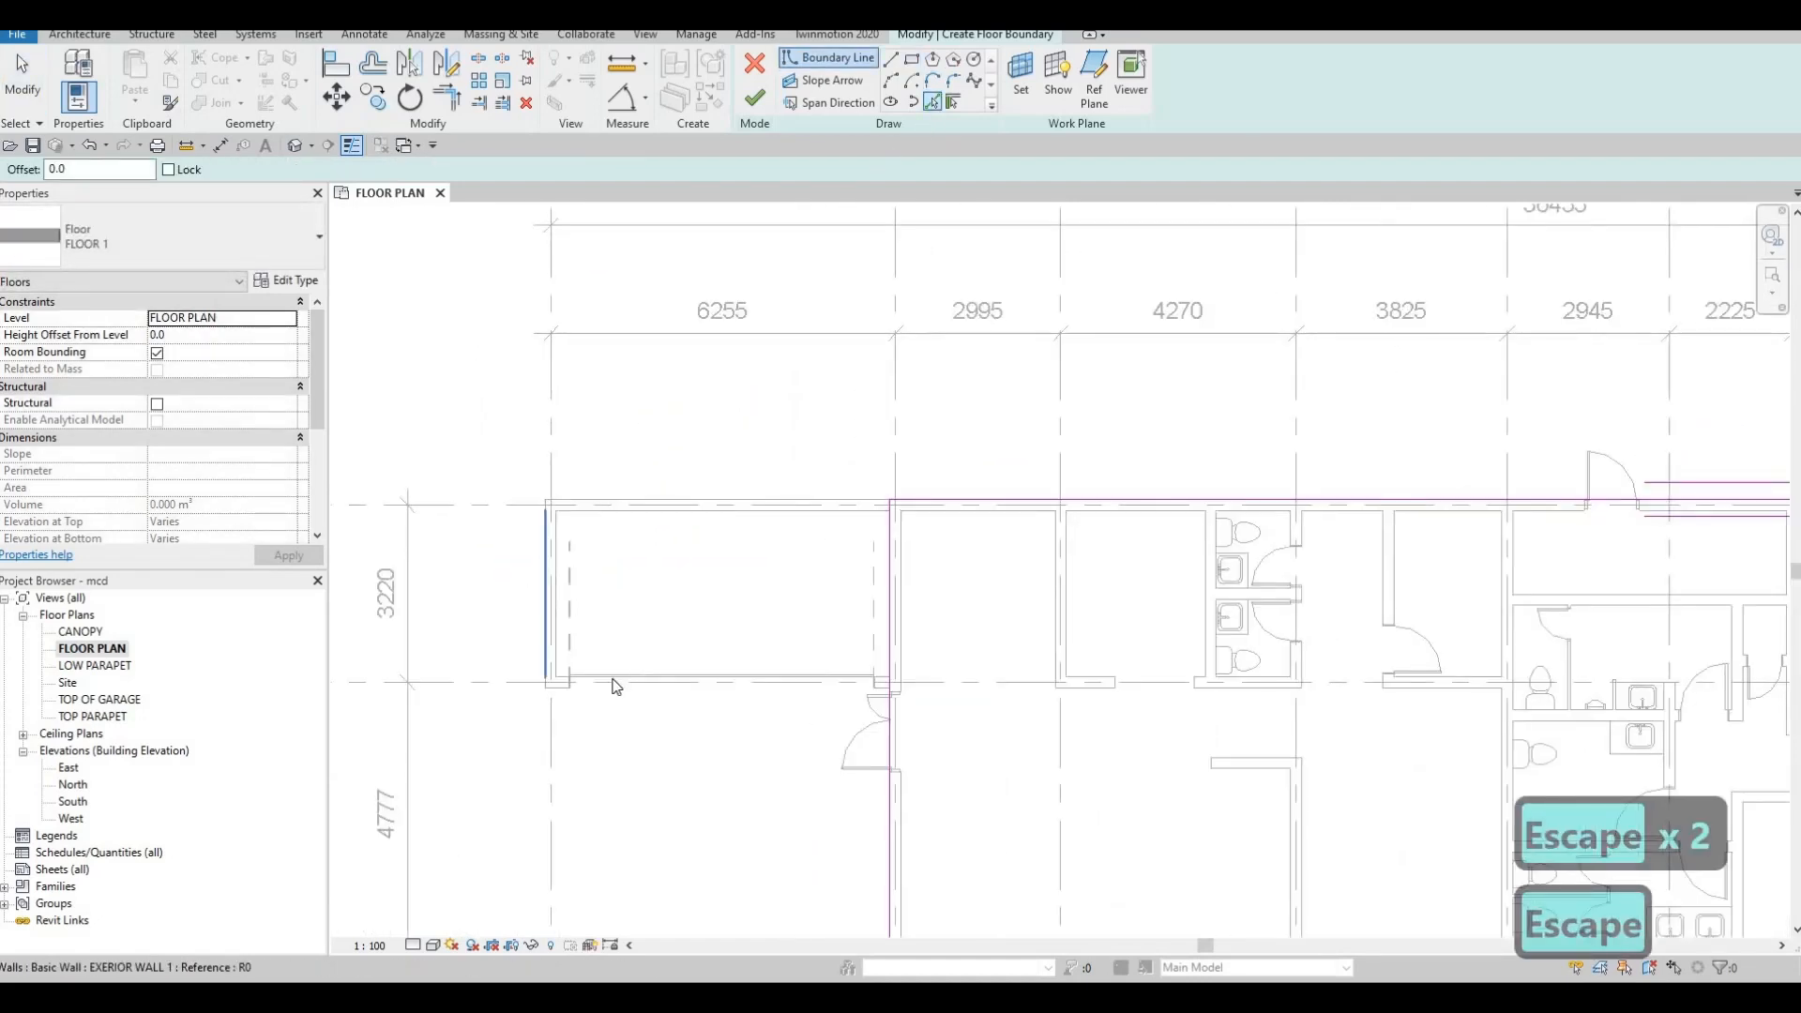
pyautogui.click(561, 696)
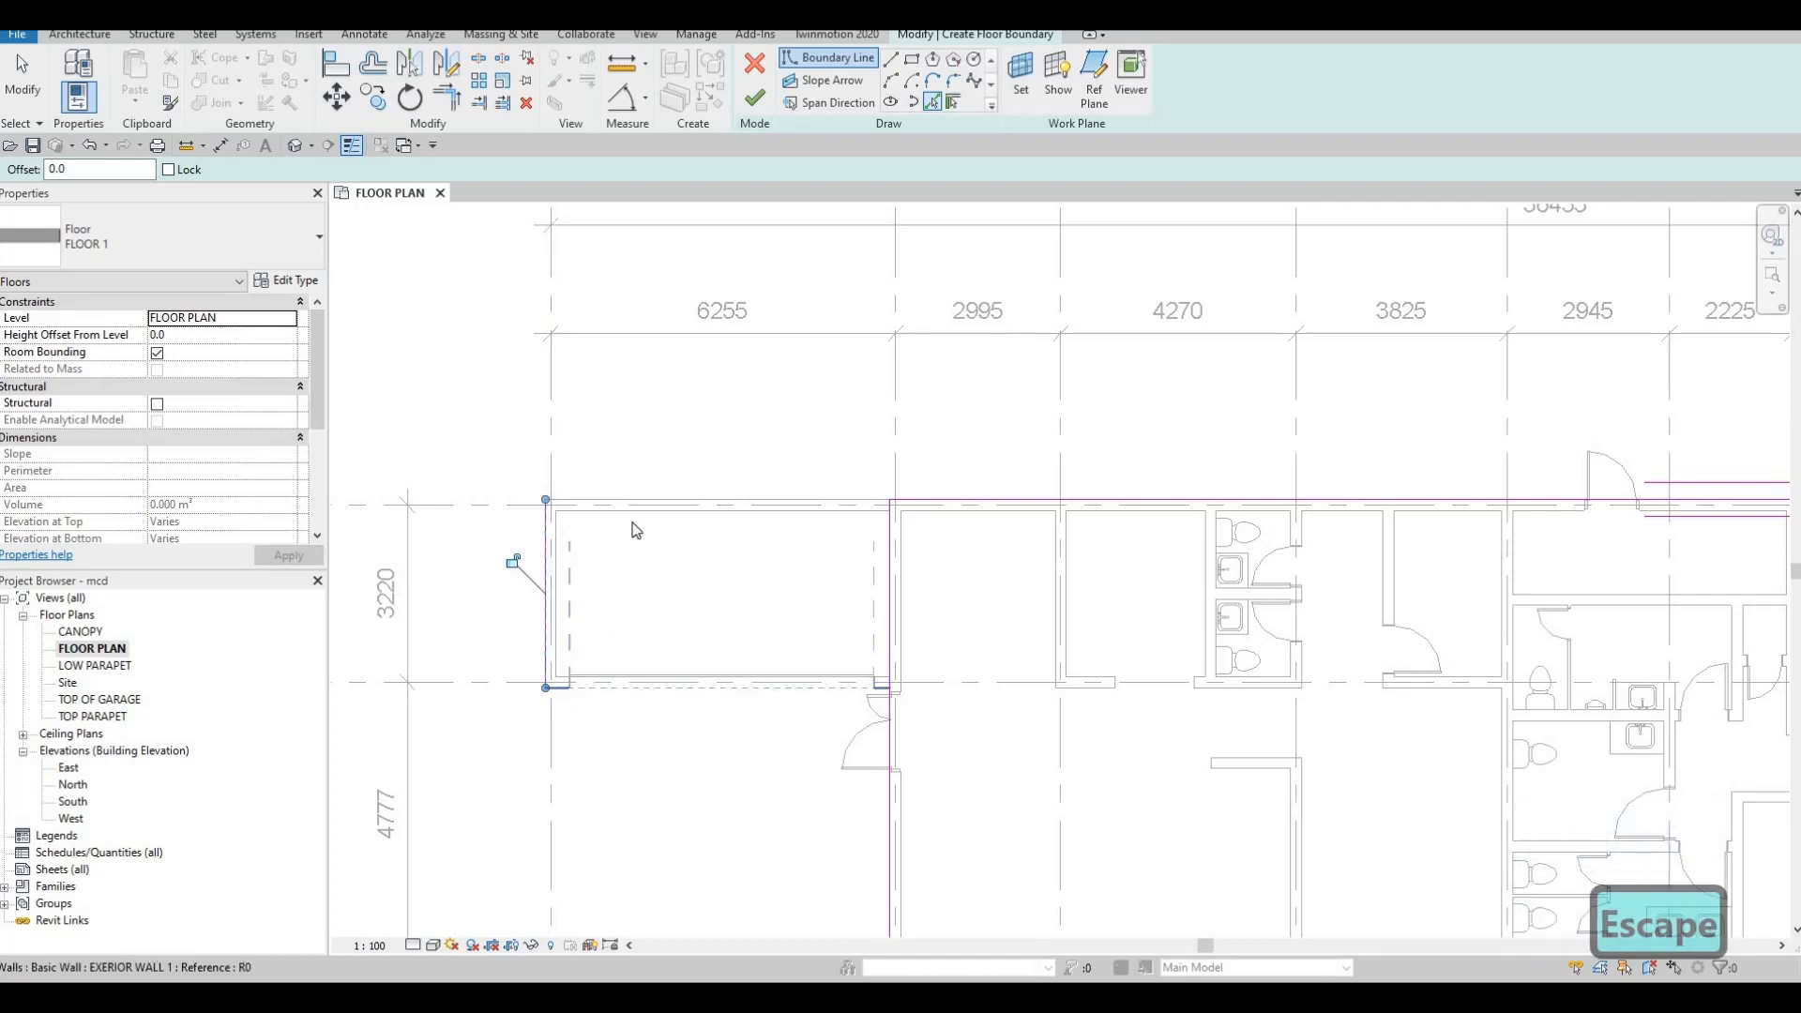
pyautogui.press('Escape')
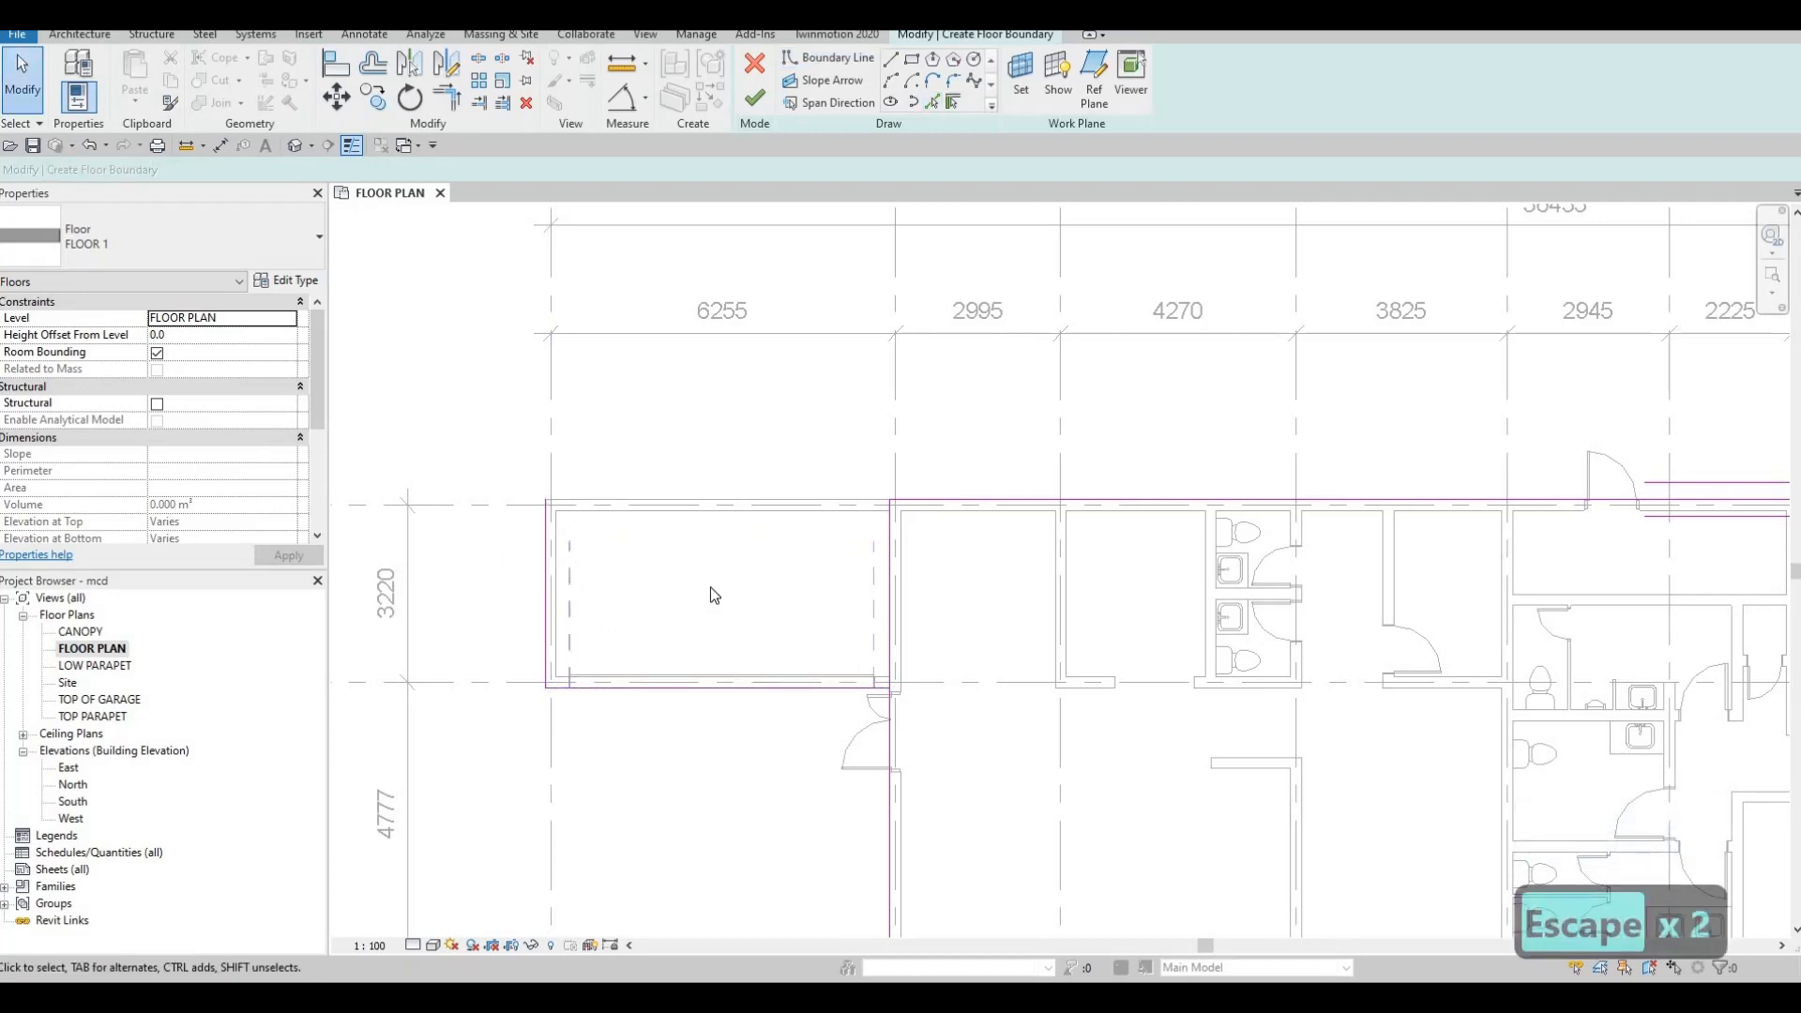
# Trim and extend the garage and main boundary lines to corners, forming one closed L-shaped floor outline
pyautogui.press('t')
pyautogui.press('r')
pyautogui.click(908, 499)
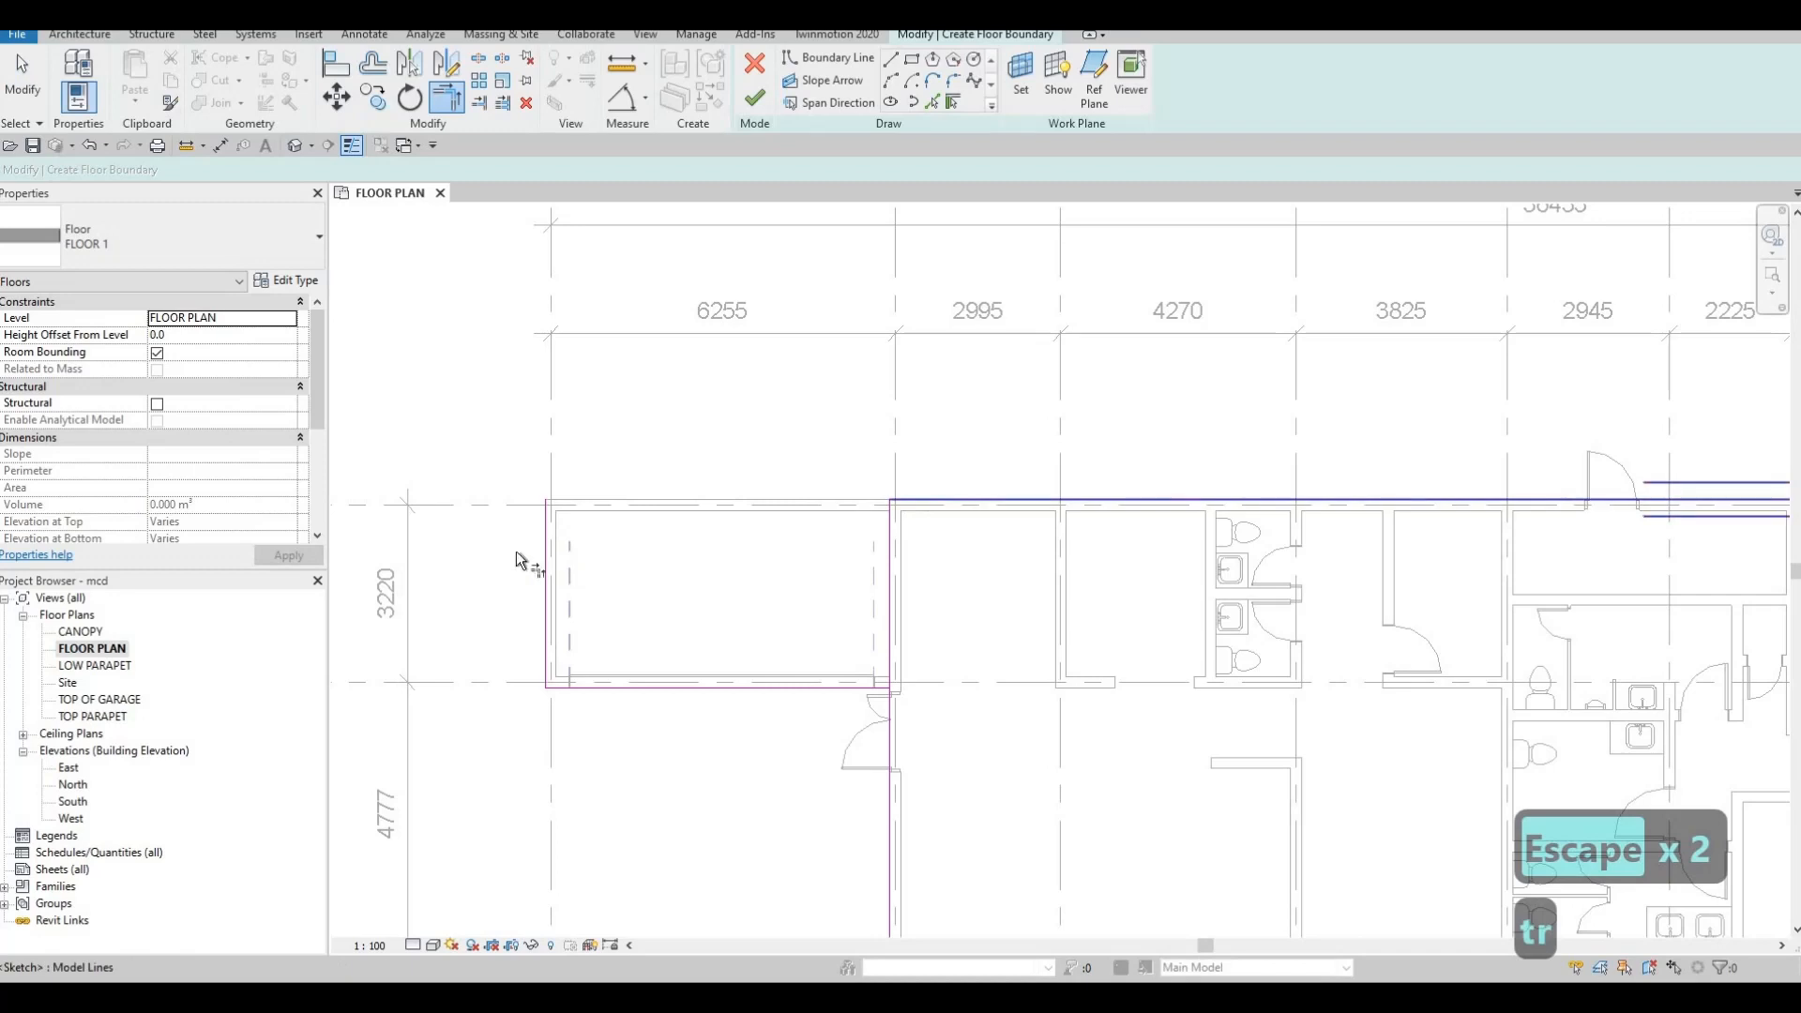
pyautogui.click(542, 546)
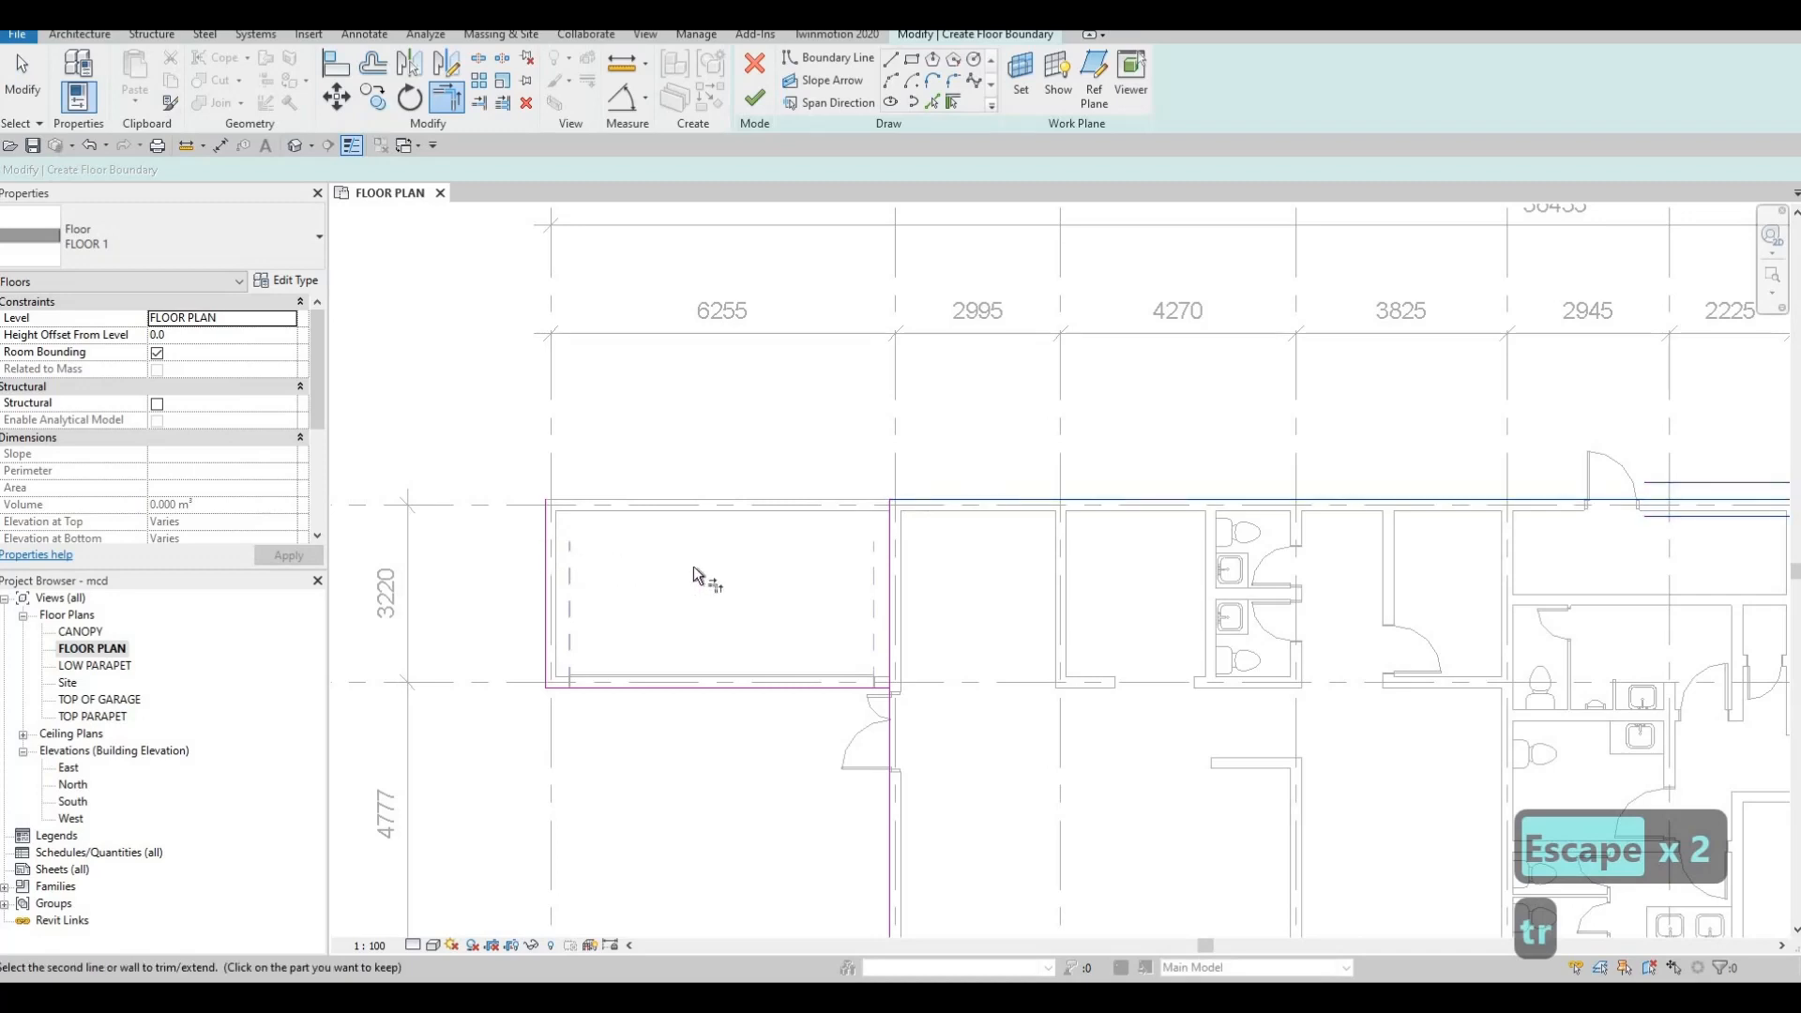
pyautogui.click(861, 689)
pyautogui.click(891, 710)
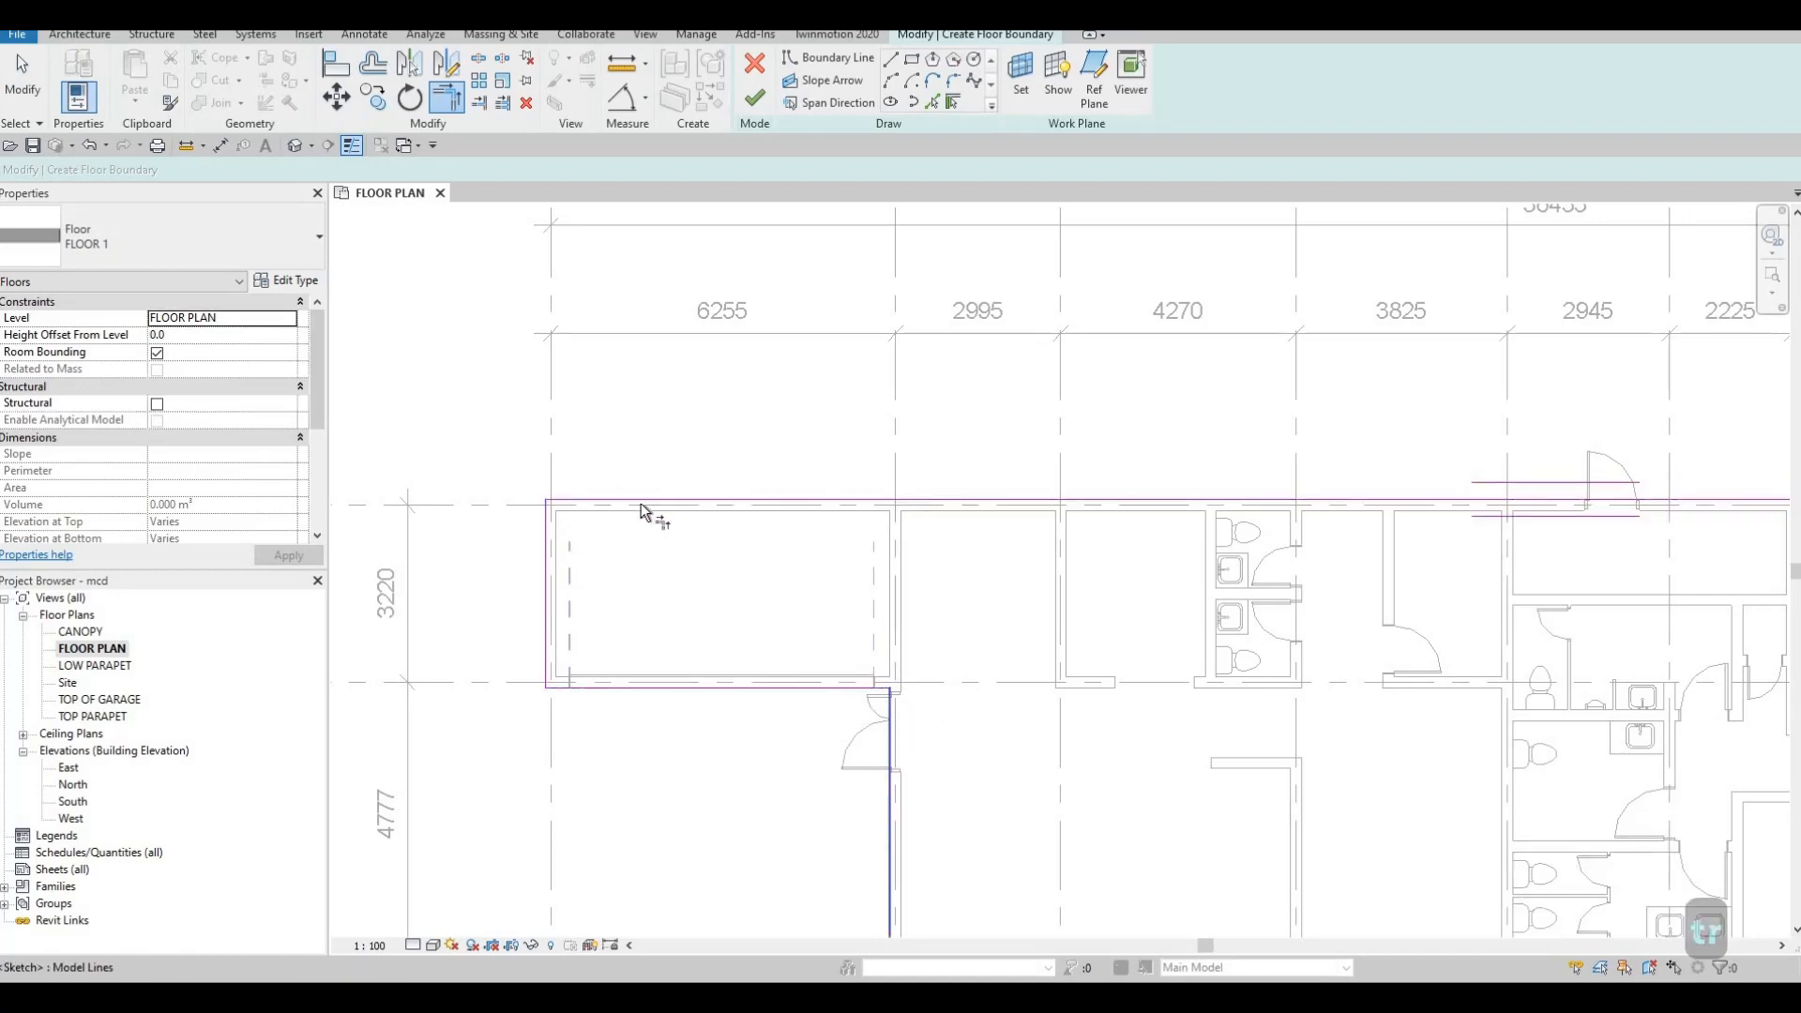
pyautogui.moveTo(1104, 717); pyautogui.dragTo(761, 496, button='middle')
pyautogui.scroll(-3, 760, 496)
pyautogui.press('Escape')
pyautogui.press('Escape')
# Finish the floor boundary sketch and deselect the created floor
pyautogui.scroll(-2, 1342, 563)
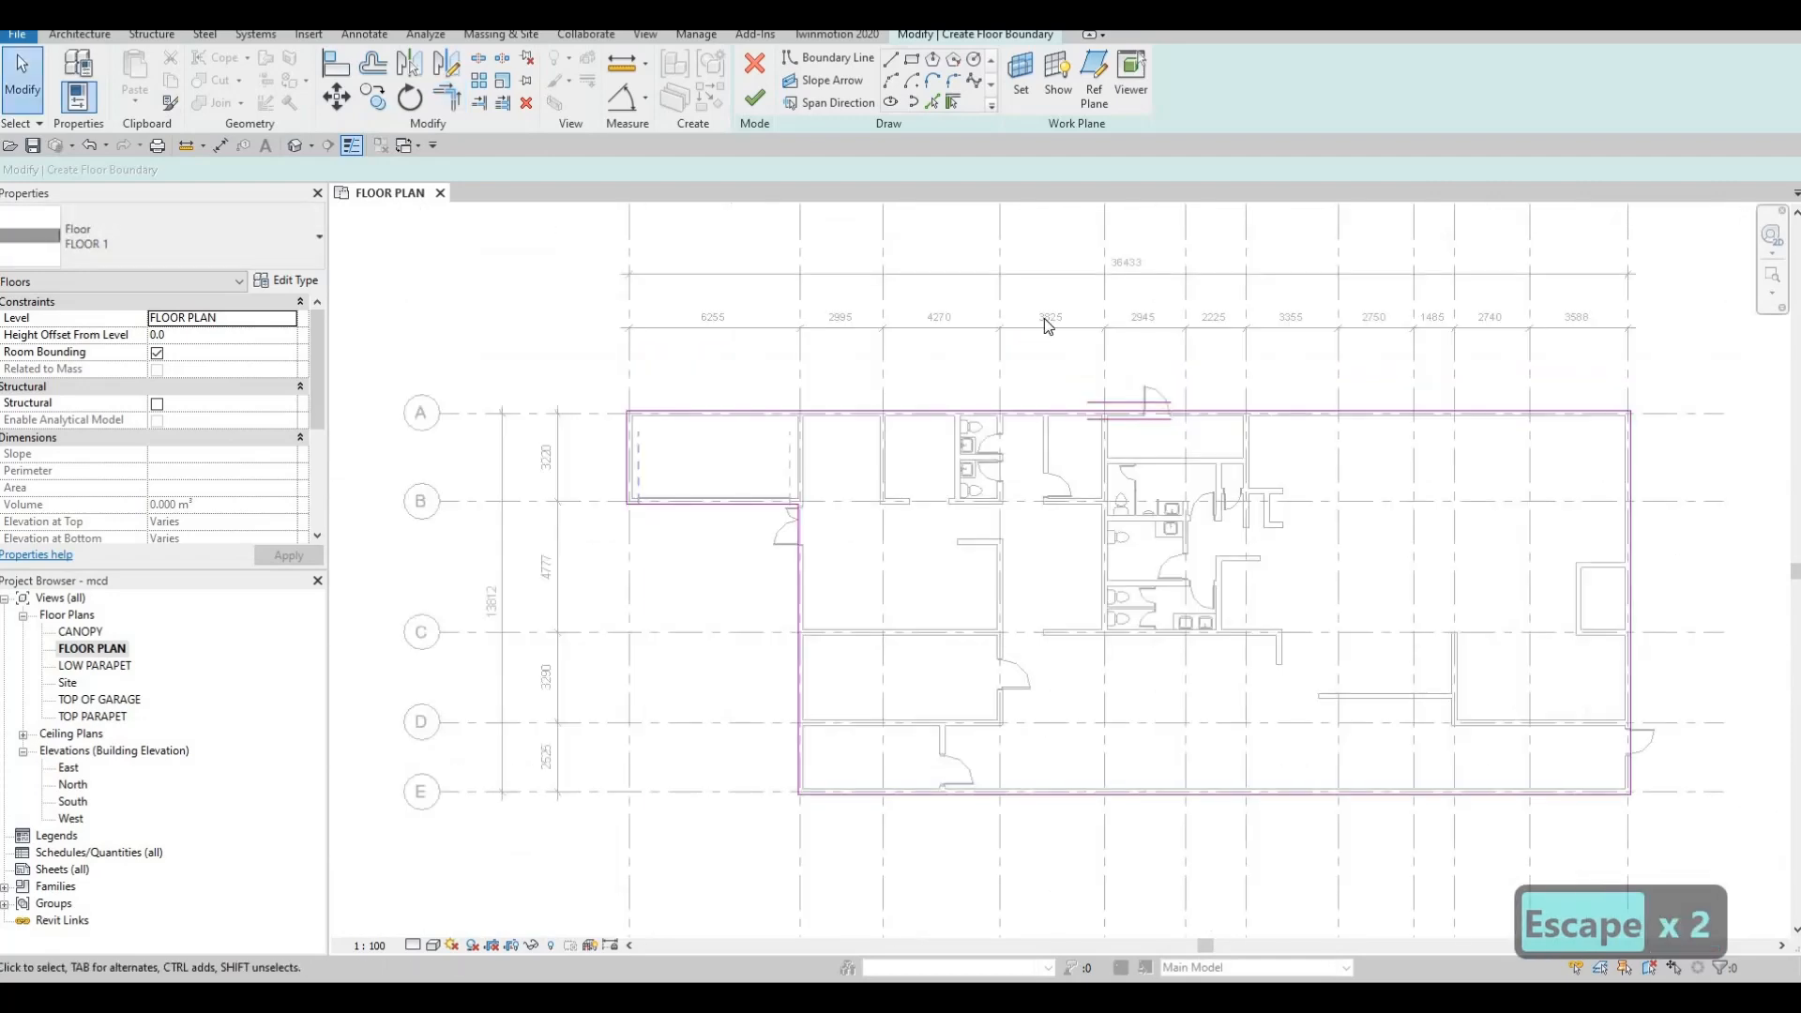
pyautogui.moveTo(1044, 318); pyautogui.dragTo(938, 295, button='middle')
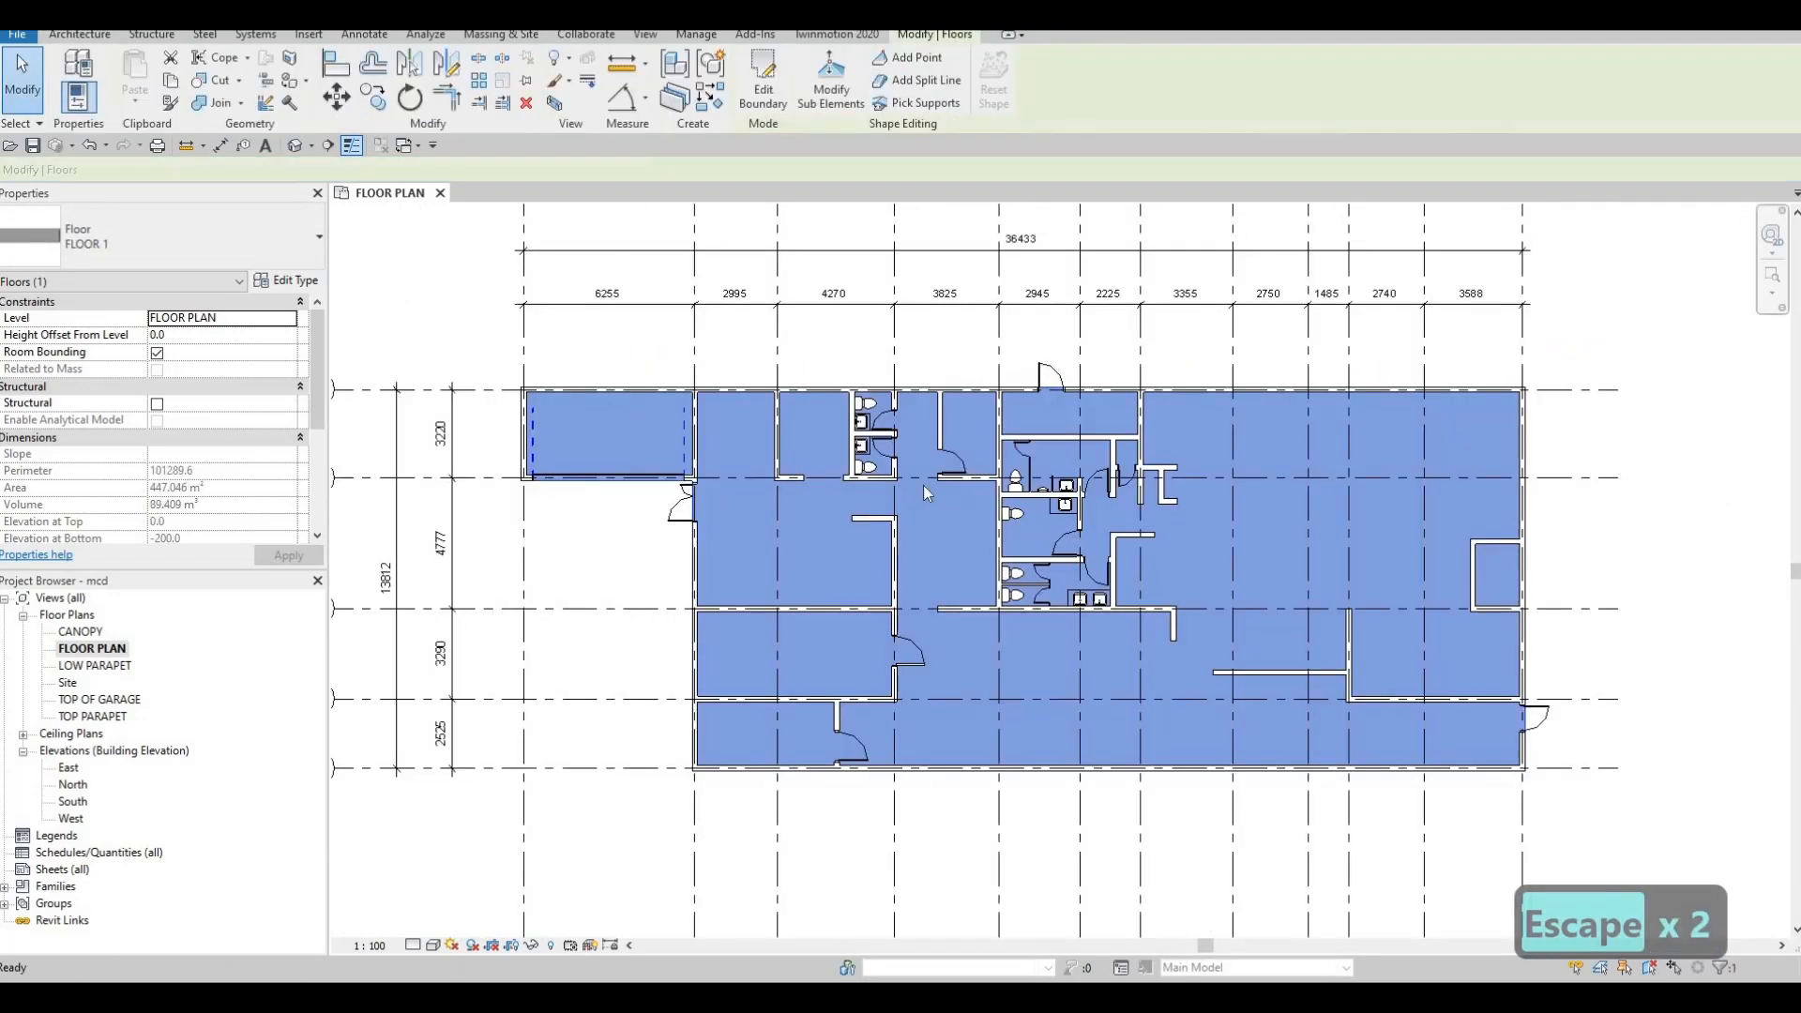
pyautogui.press('Escape')
pyautogui.press('Escape')
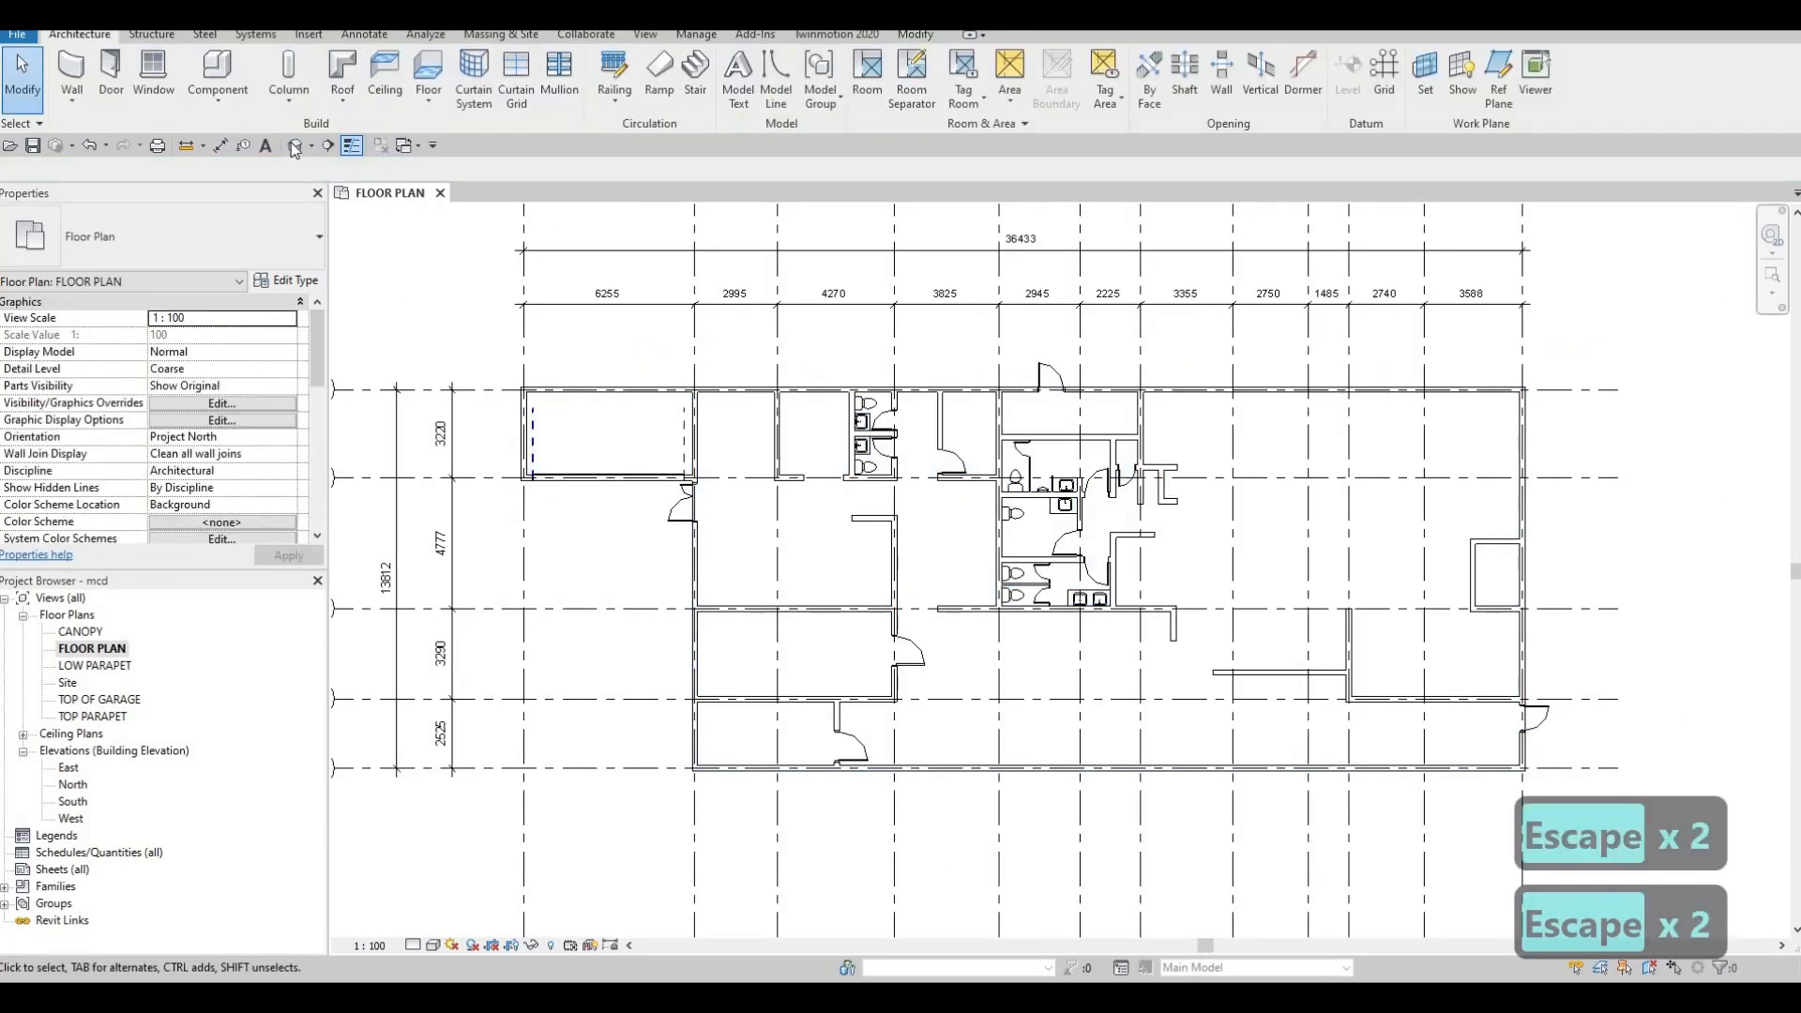
# Inspect the floor and walls from several angles in the 3D view and open the South elevation
pyautogui.keyDown('shift'); pyautogui.moveTo(1222, 414); pyautogui.dragTo(1342, 614, button='middle'); pyautogui.keyUp('shift')
pyautogui.keyDown('shift'); pyautogui.moveTo(1185, 574); pyautogui.dragTo(1274, 559, button='middle'); pyautogui.keyUp('shift')
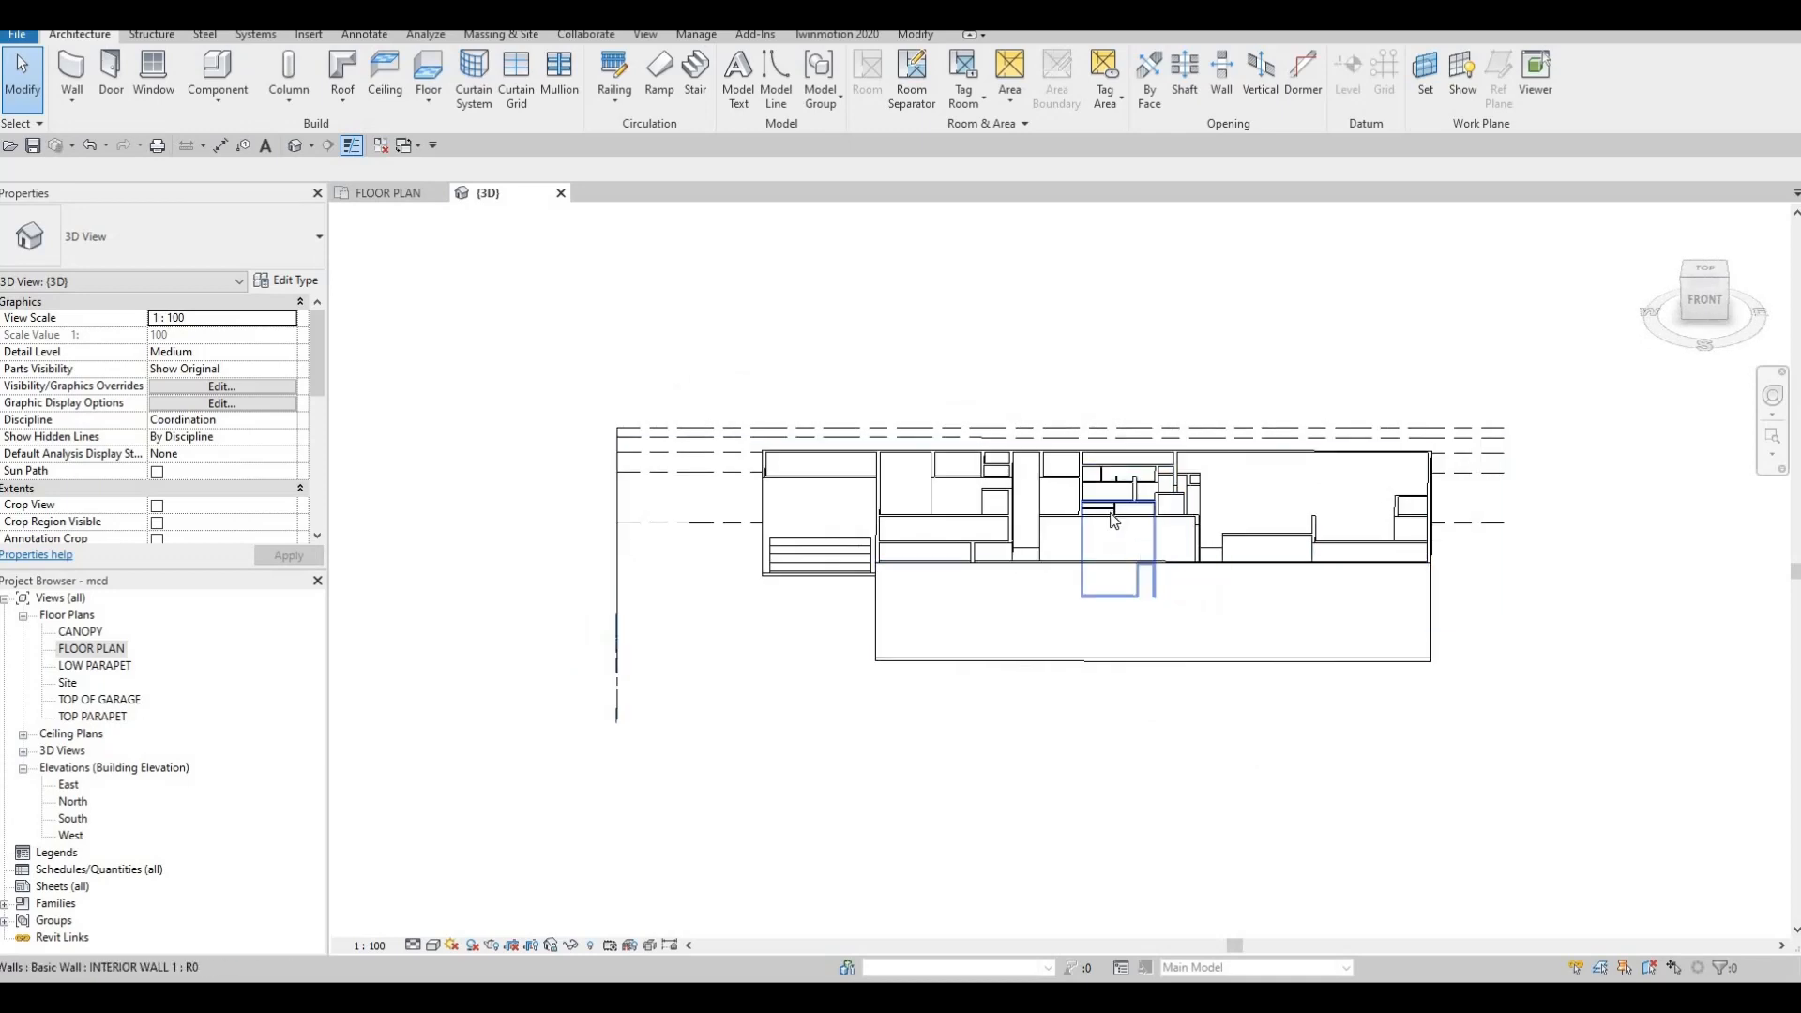
pyautogui.keyDown('shift'); pyautogui.moveTo(1134, 429); pyautogui.dragTo(824, 510, button='middle'); pyautogui.keyUp('shift')
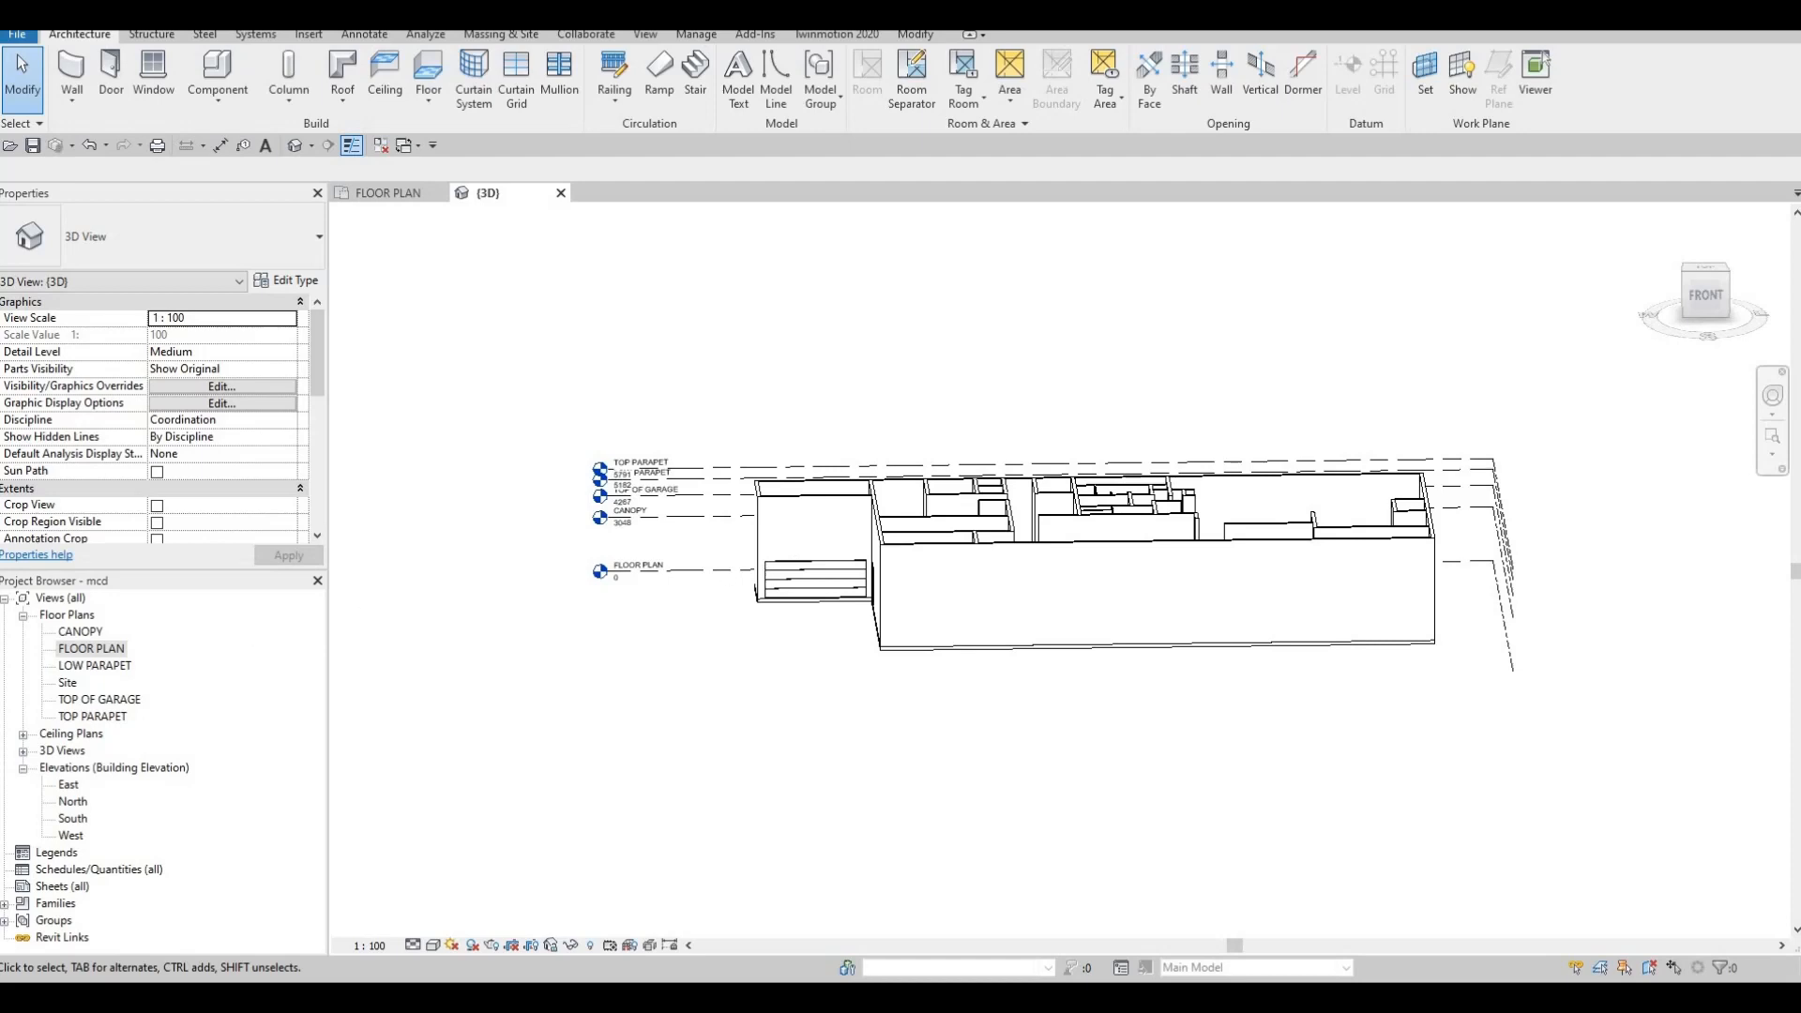
pyautogui.doubleClick(71, 819)
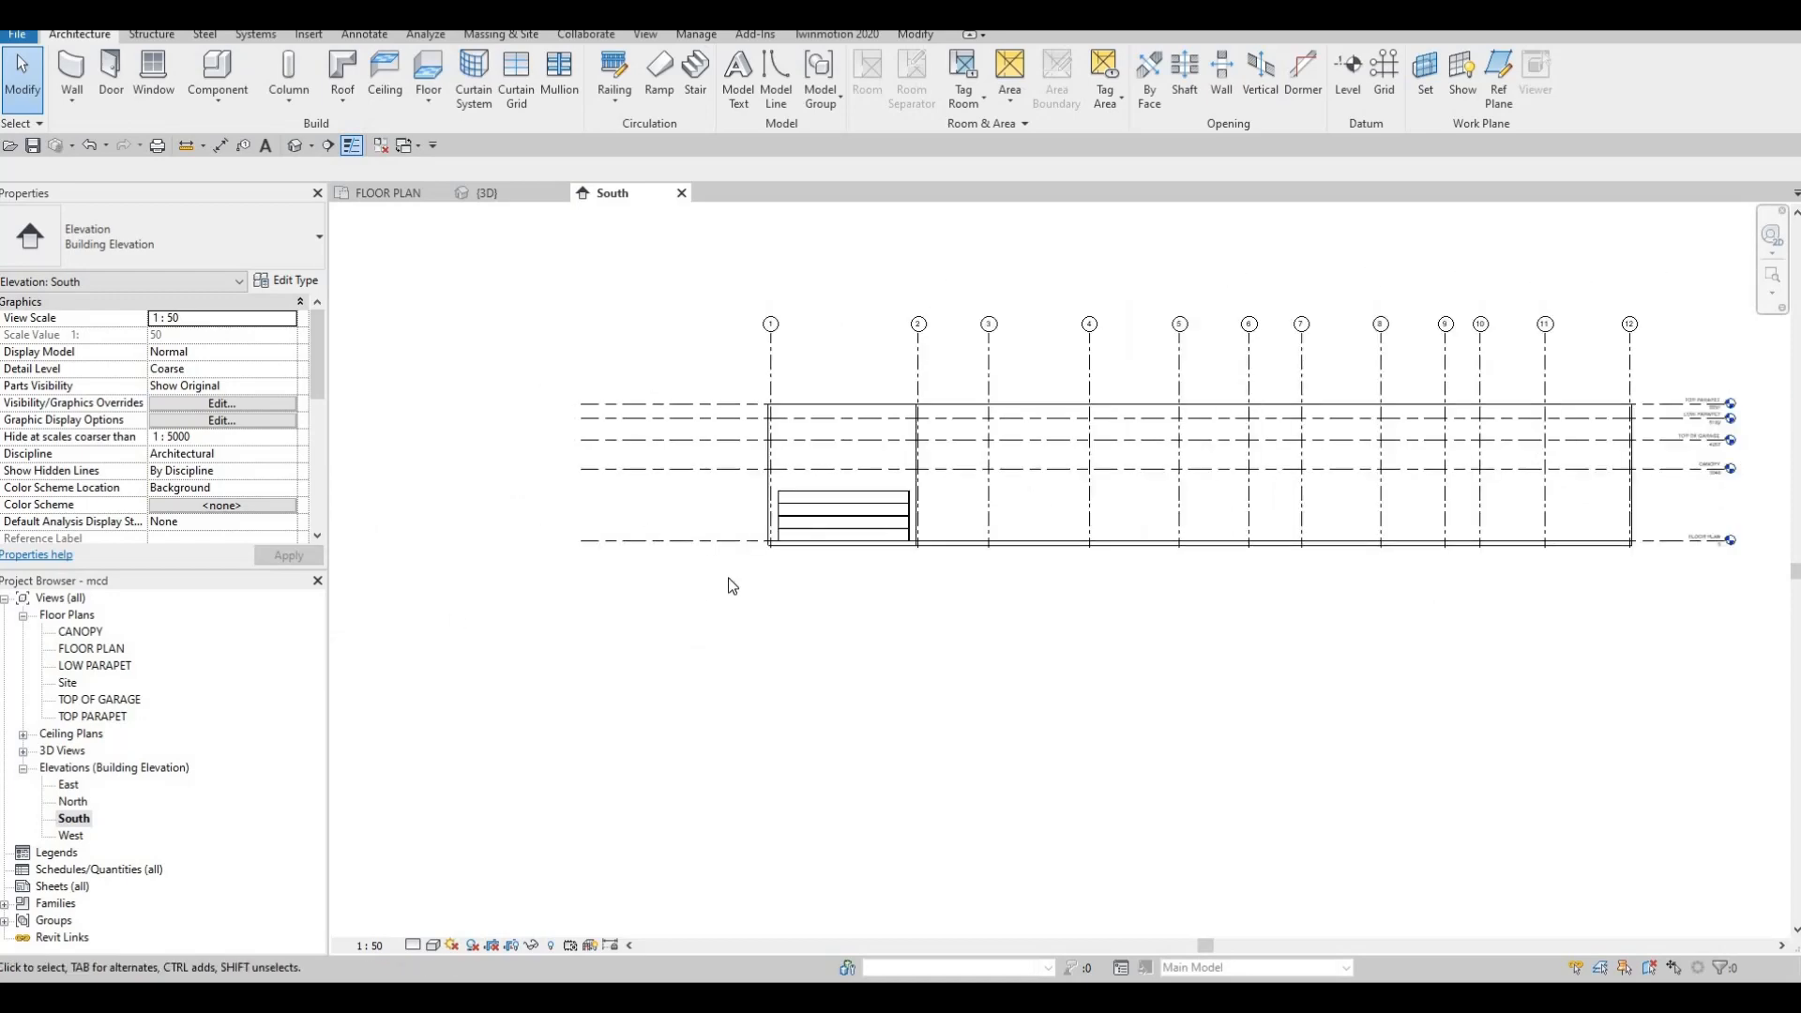
# Set the top constraint of the garage's south wall, the one with the garage door, to the TOP OF GARAGE level
pyautogui.scroll(4, 1350, 514)
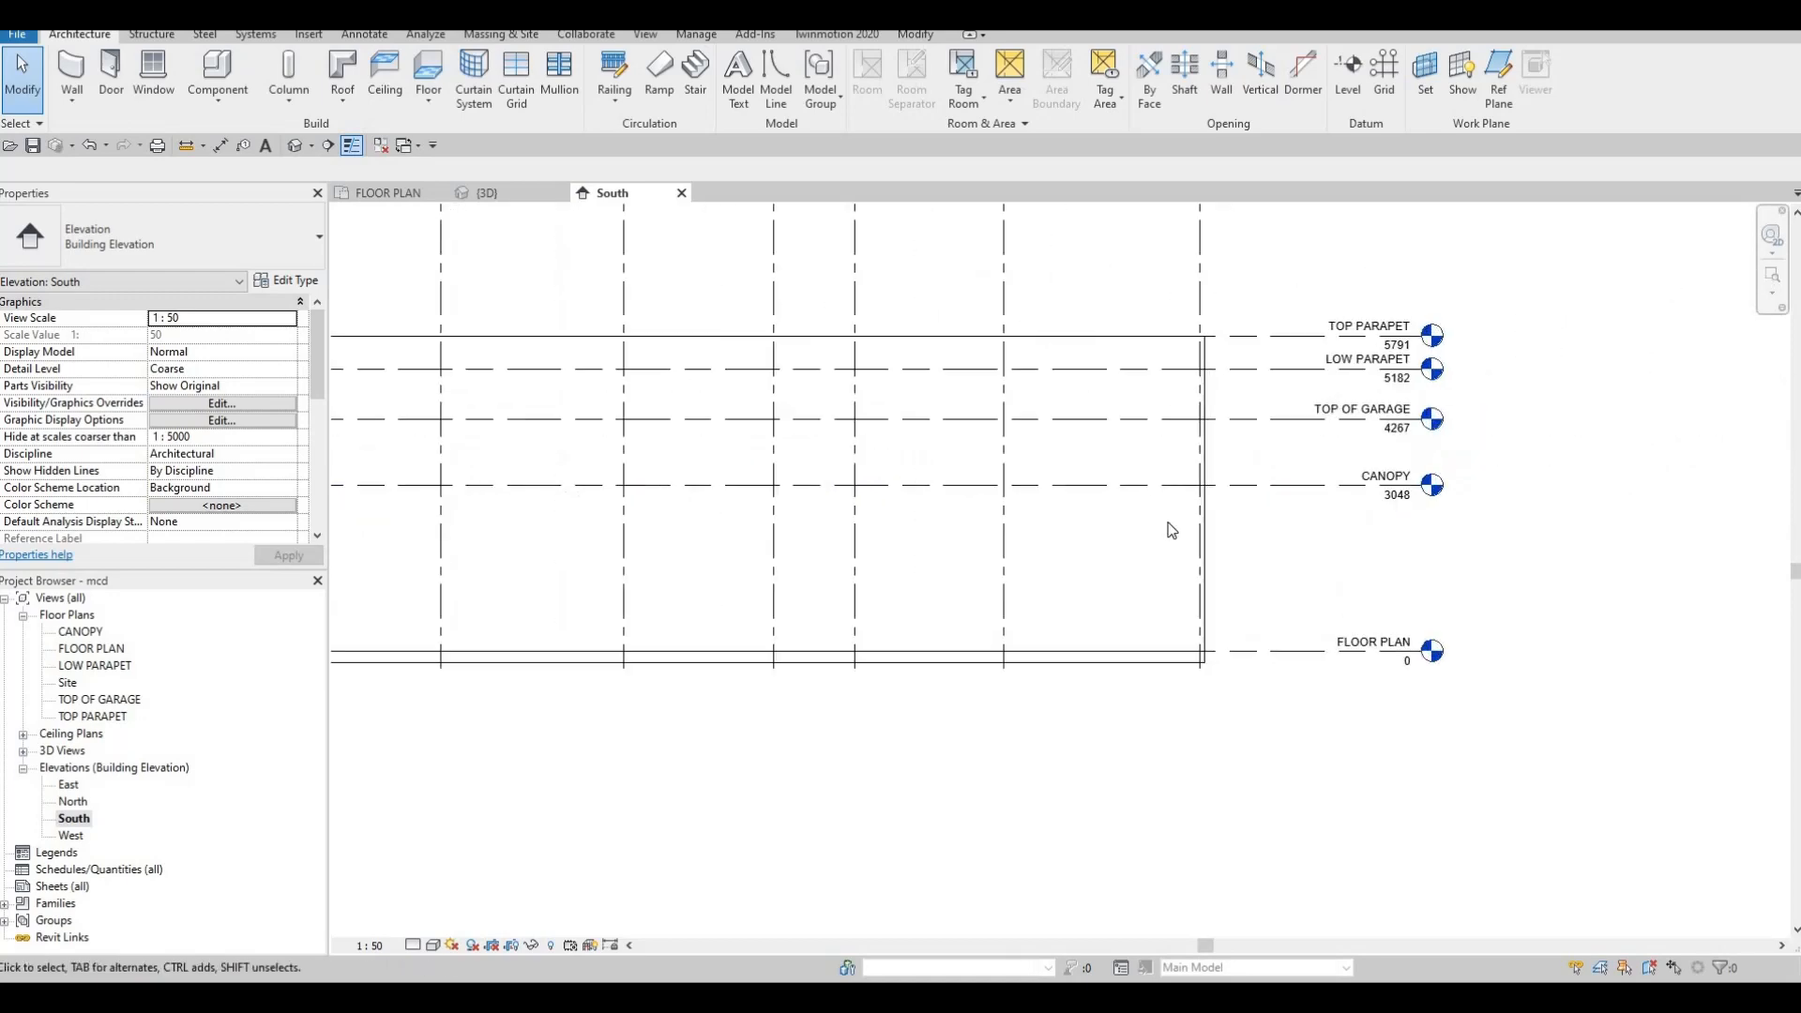
pyautogui.moveTo(966, 610); pyautogui.dragTo(1334, 531, button='middle')
pyautogui.scroll(-1, 1334, 531)
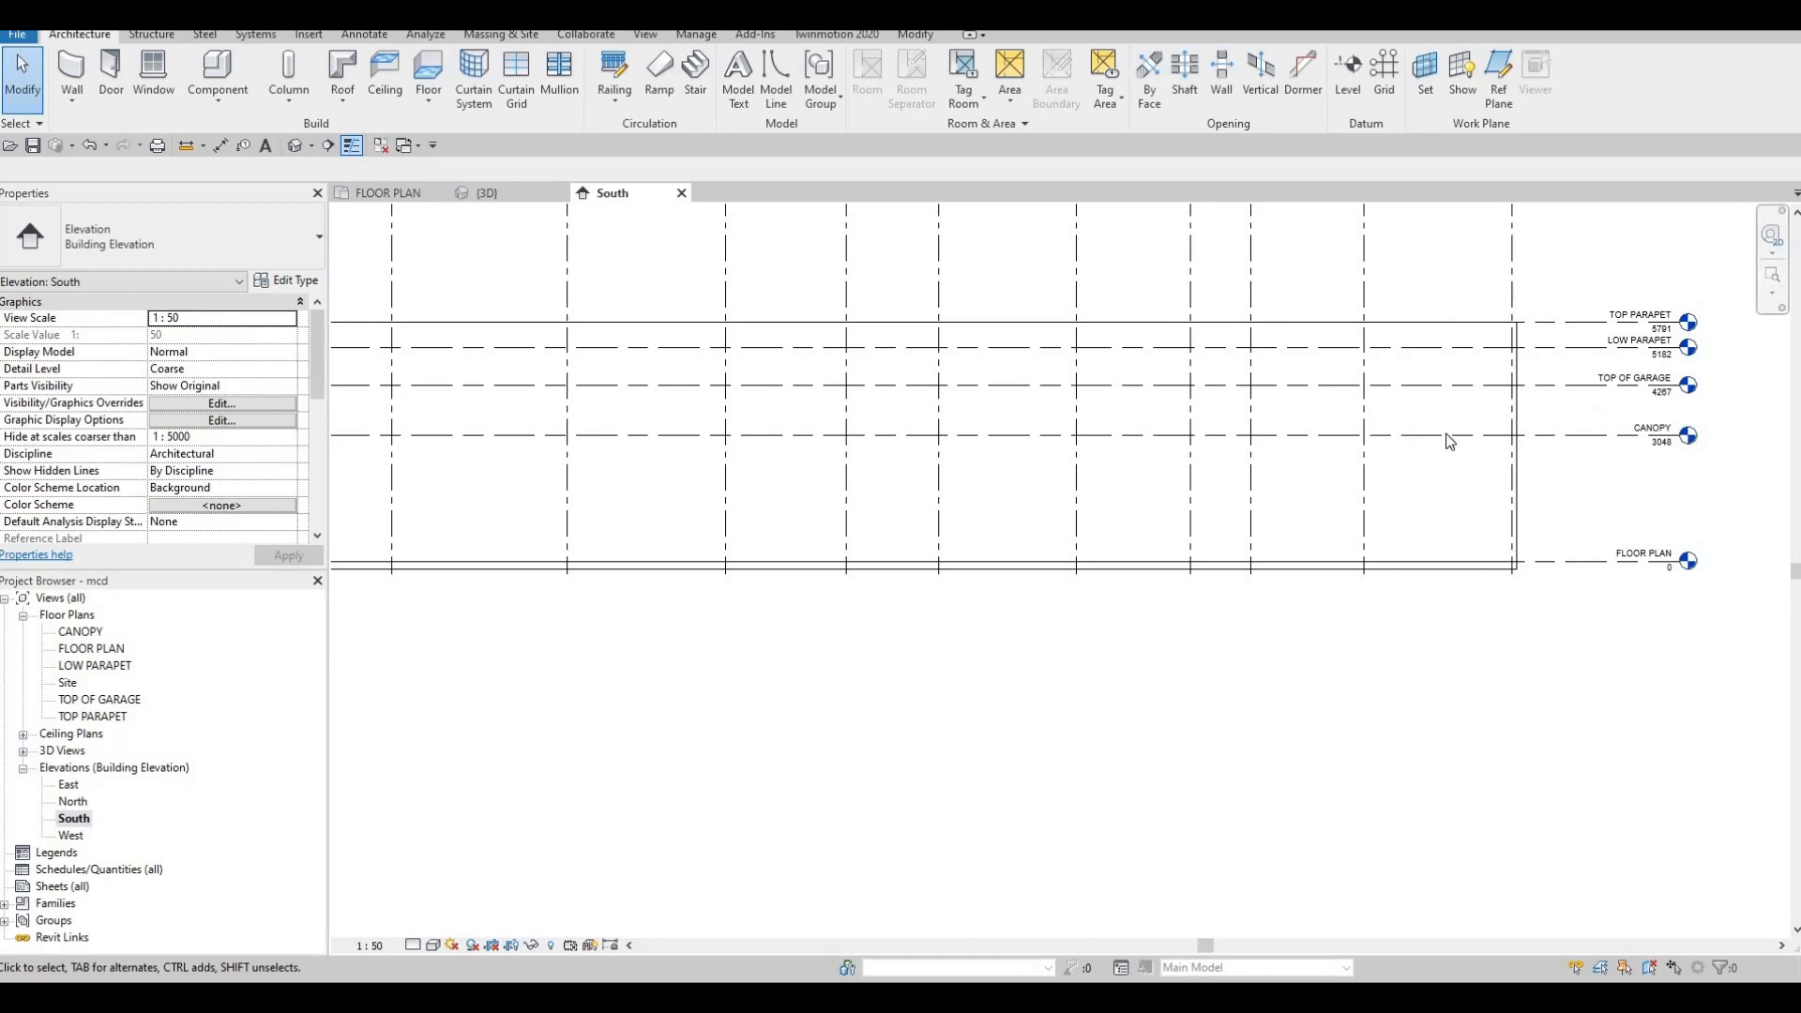
pyautogui.scroll(-1, 937, 401)
pyautogui.moveTo(347, 341); pyautogui.dragTo(834, 302, button='middle')
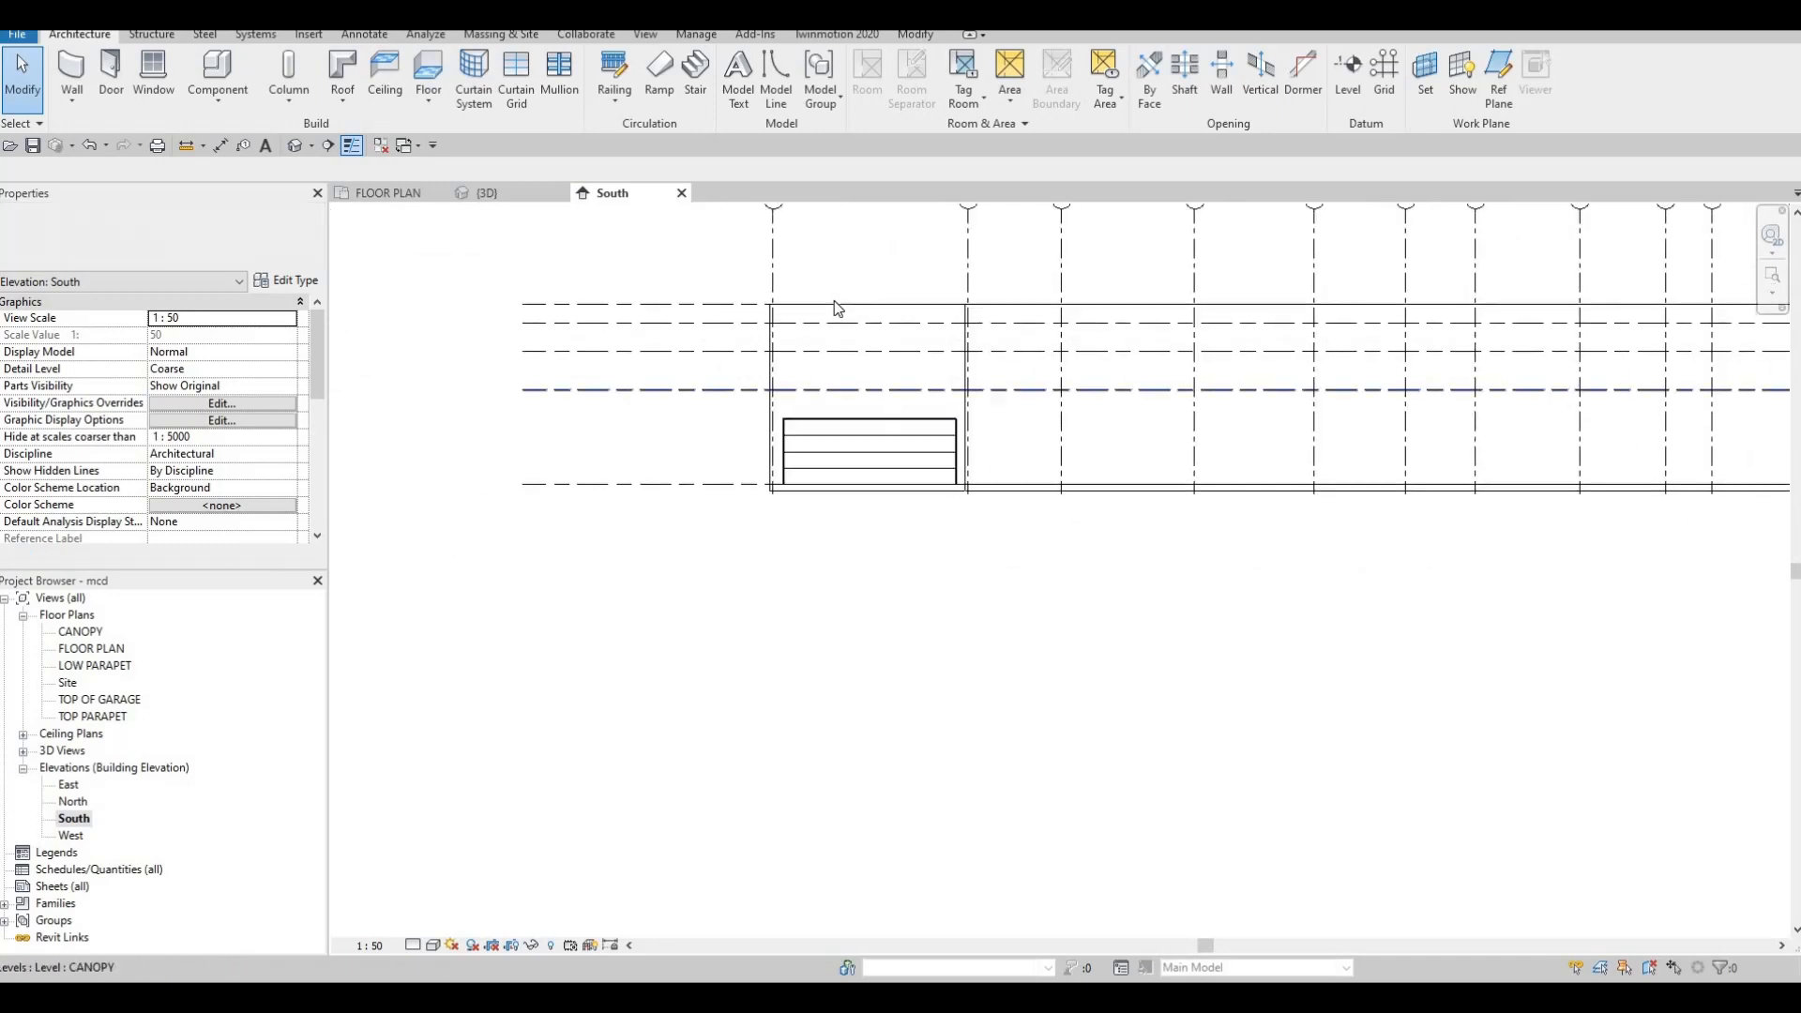
pyautogui.click(797, 315)
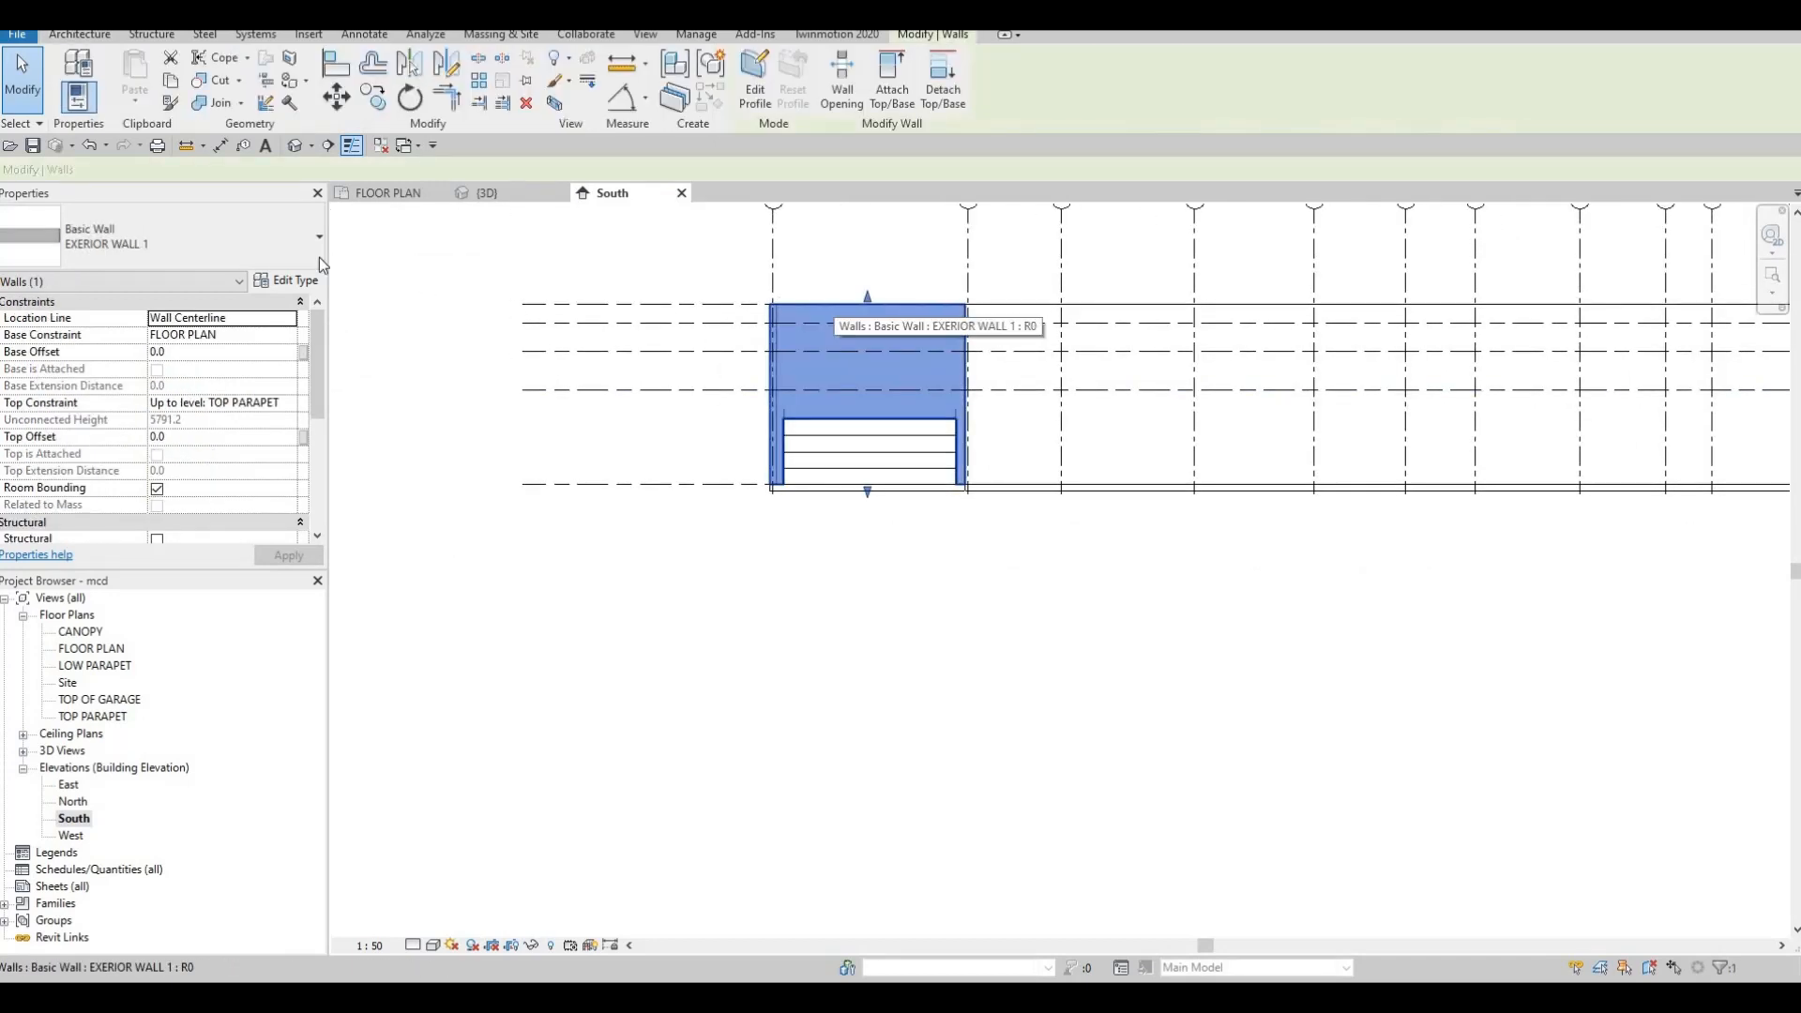
pyautogui.click(290, 402)
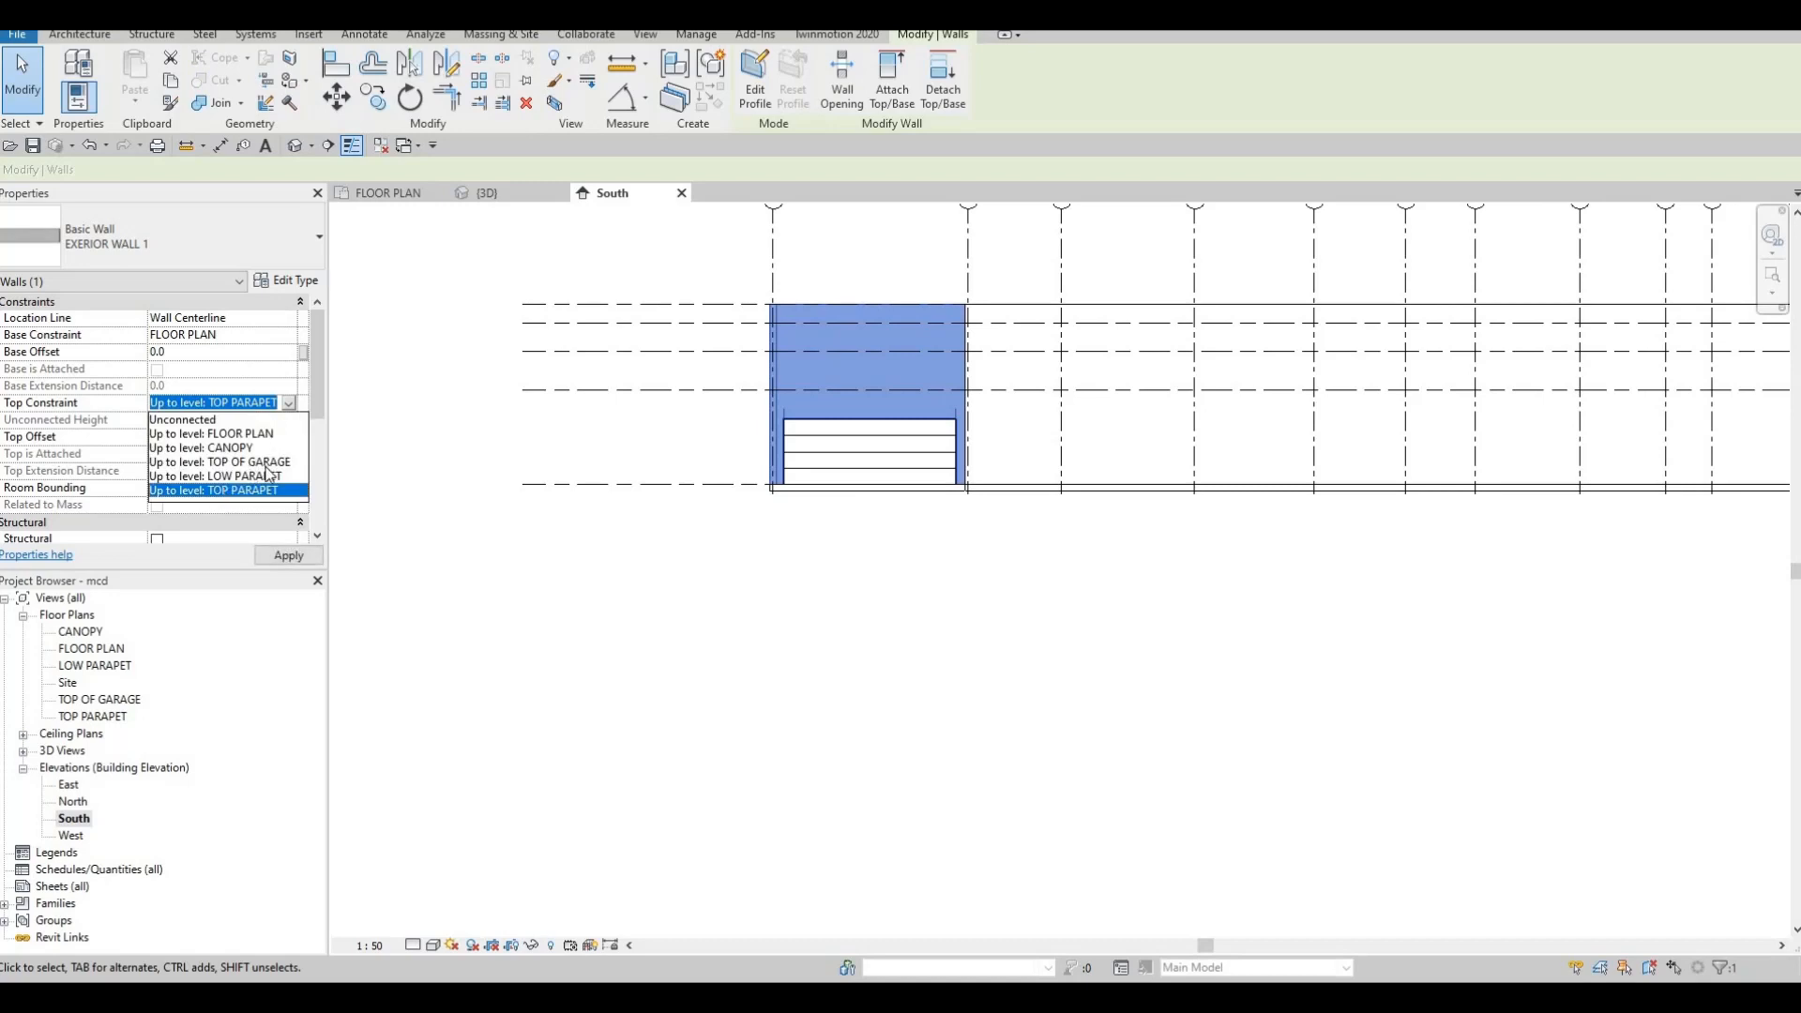
pyautogui.click(269, 476)
pyautogui.press('Escape')
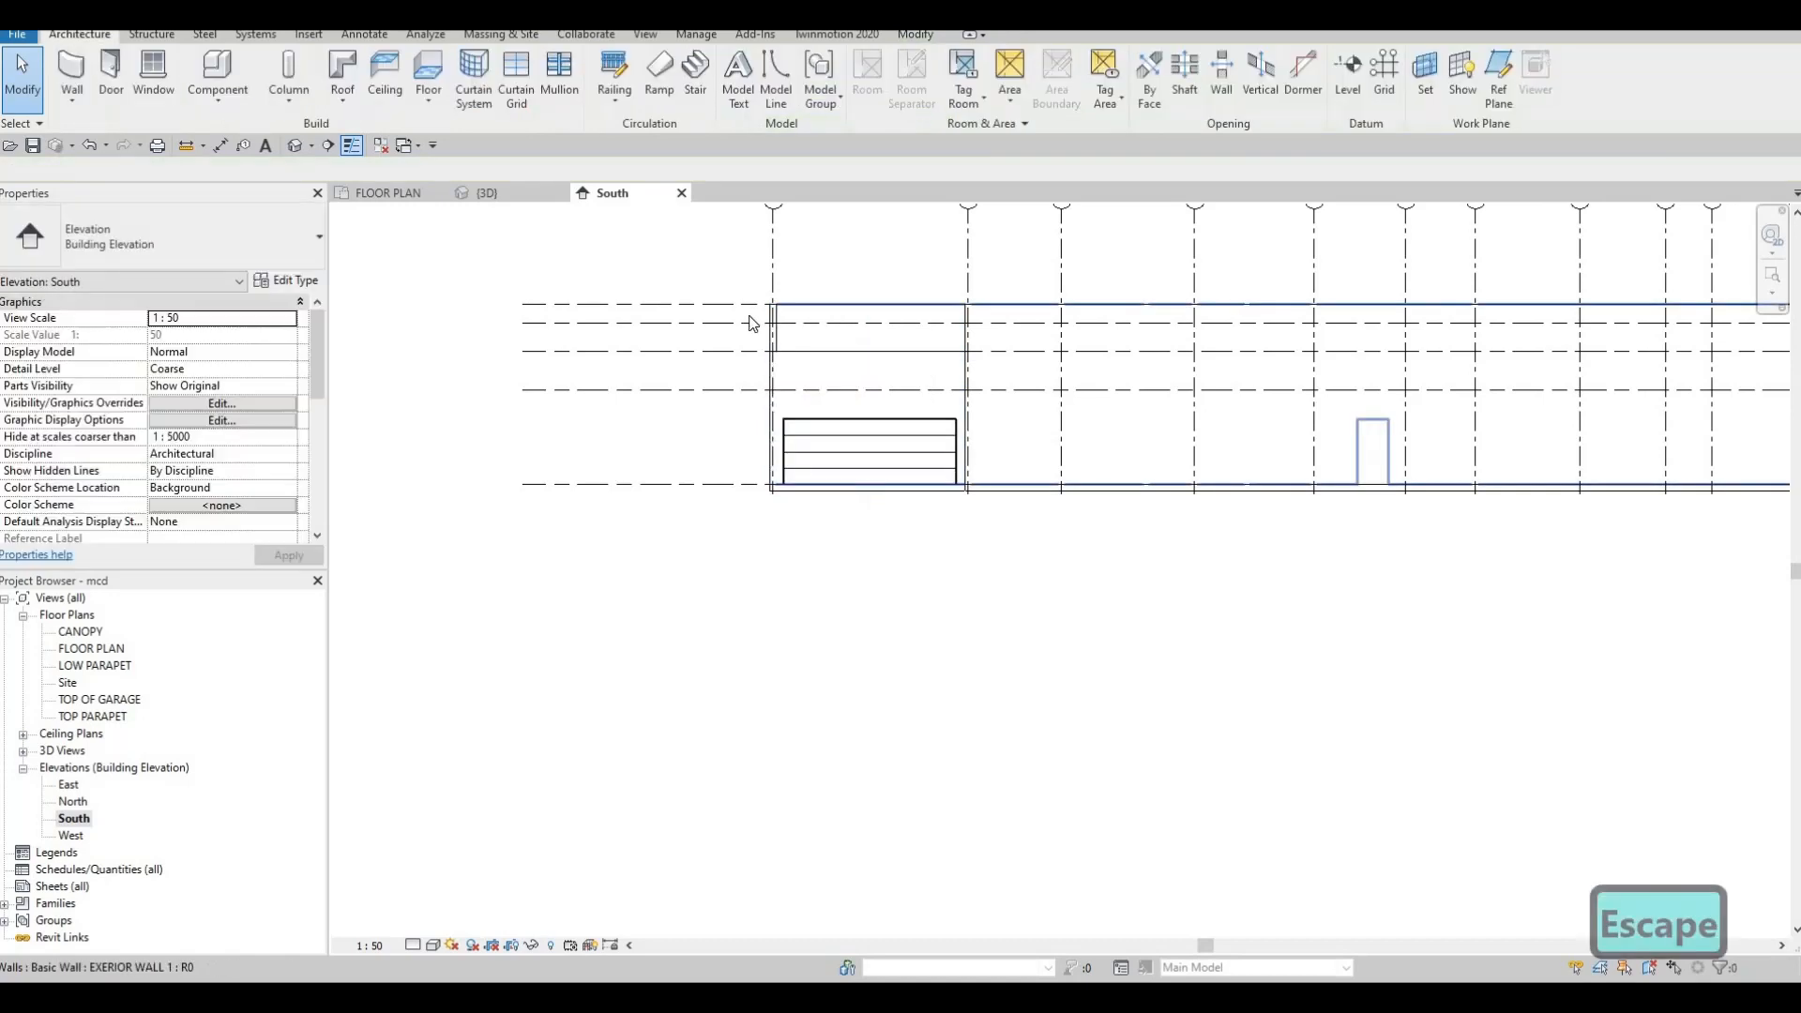
# Set the top constraint of the garage's west wall to the TOP OF GARAGE level and apply it
pyautogui.click(770, 328)
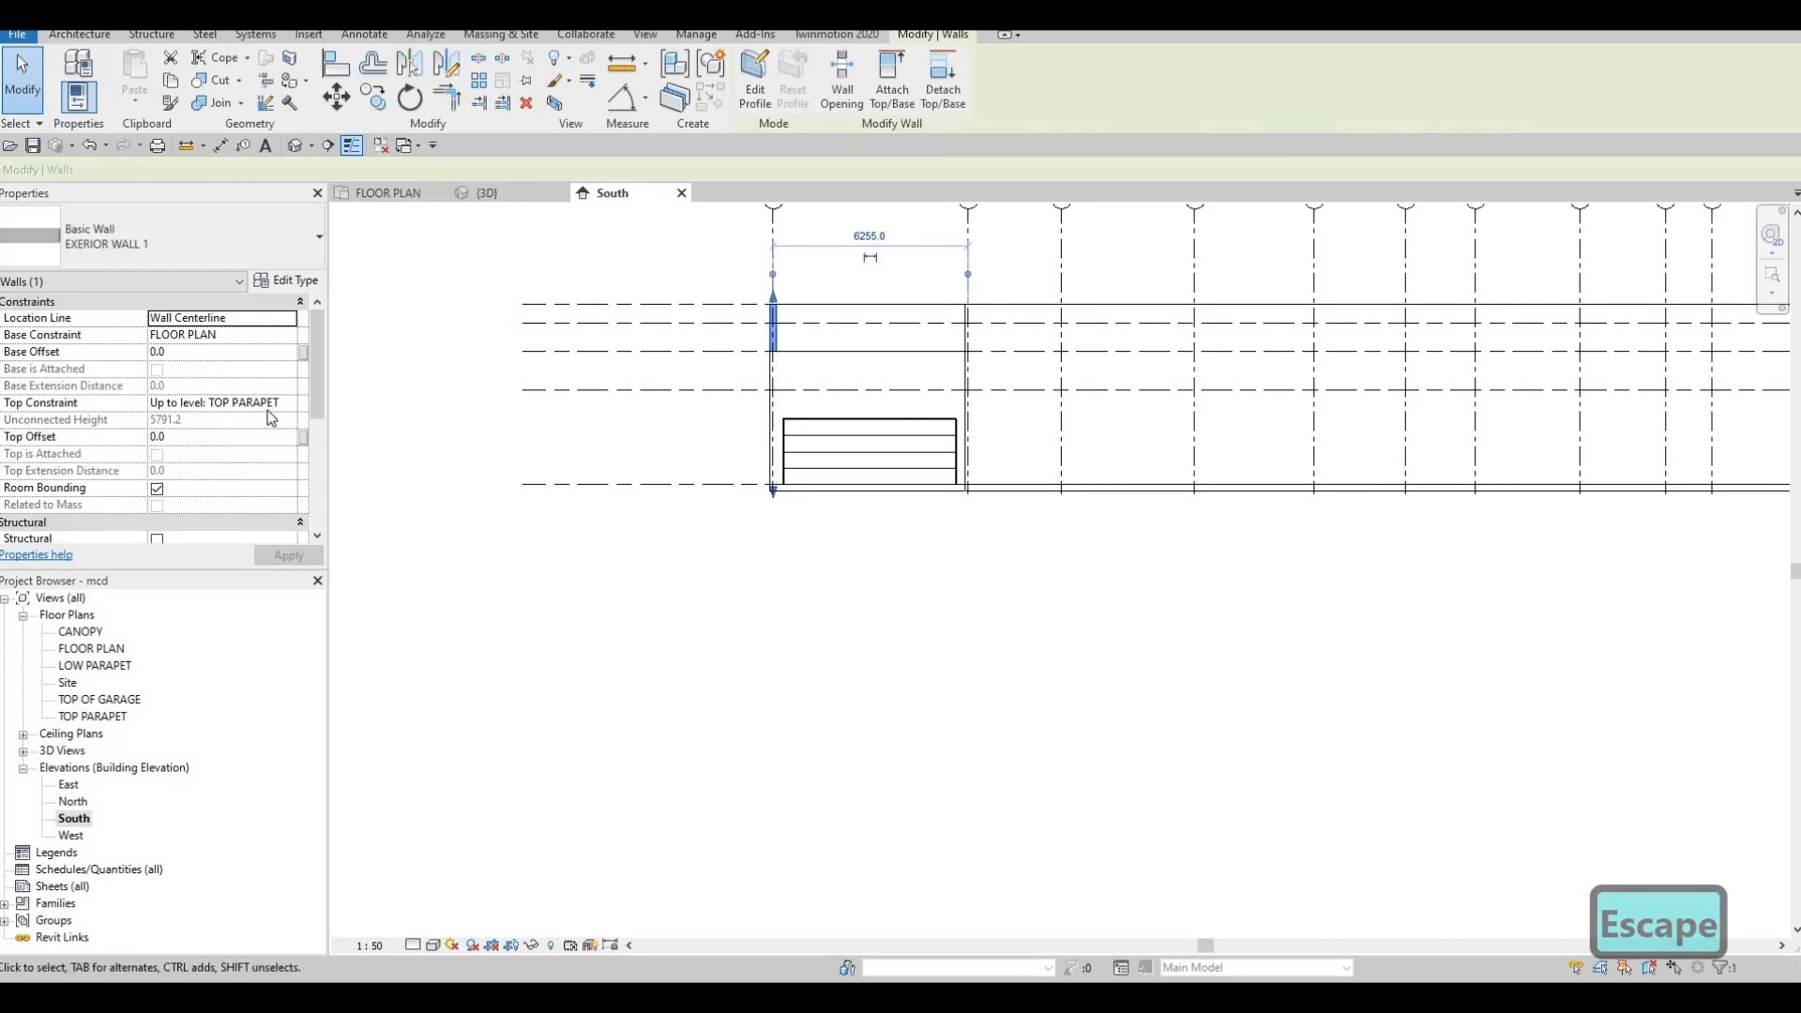
pyautogui.click(290, 405)
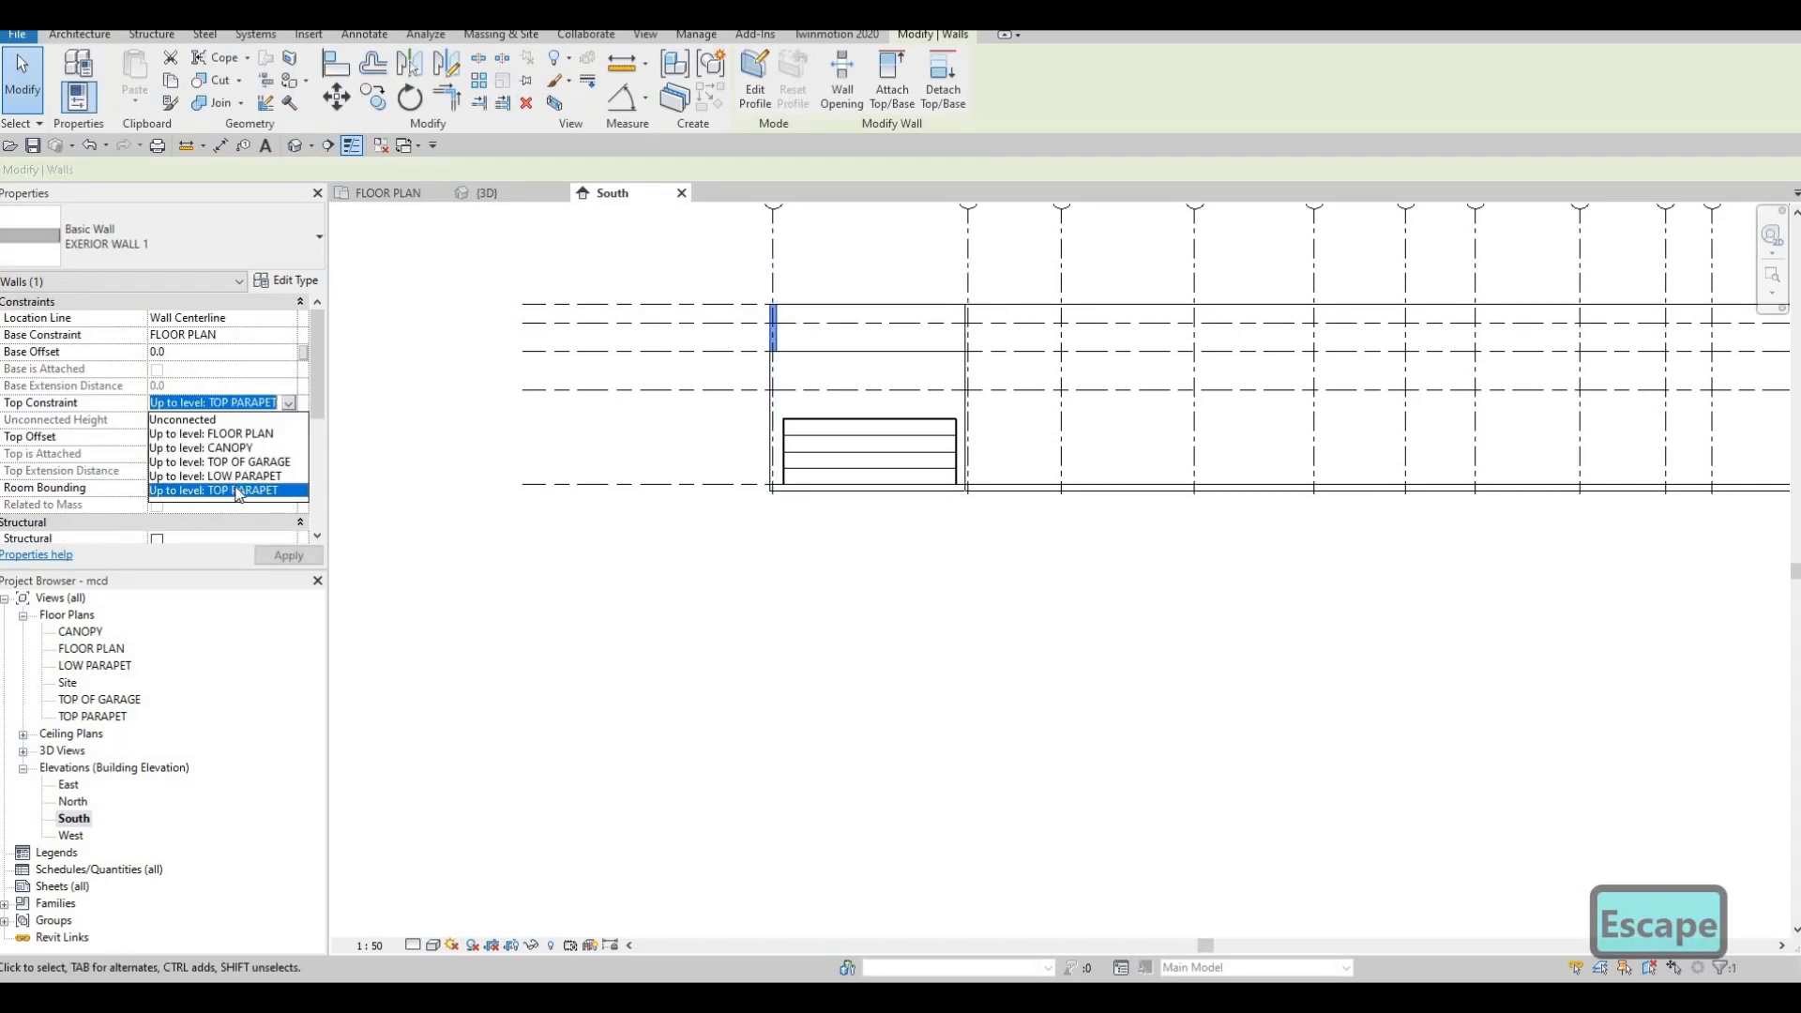
pyautogui.click(246, 461)
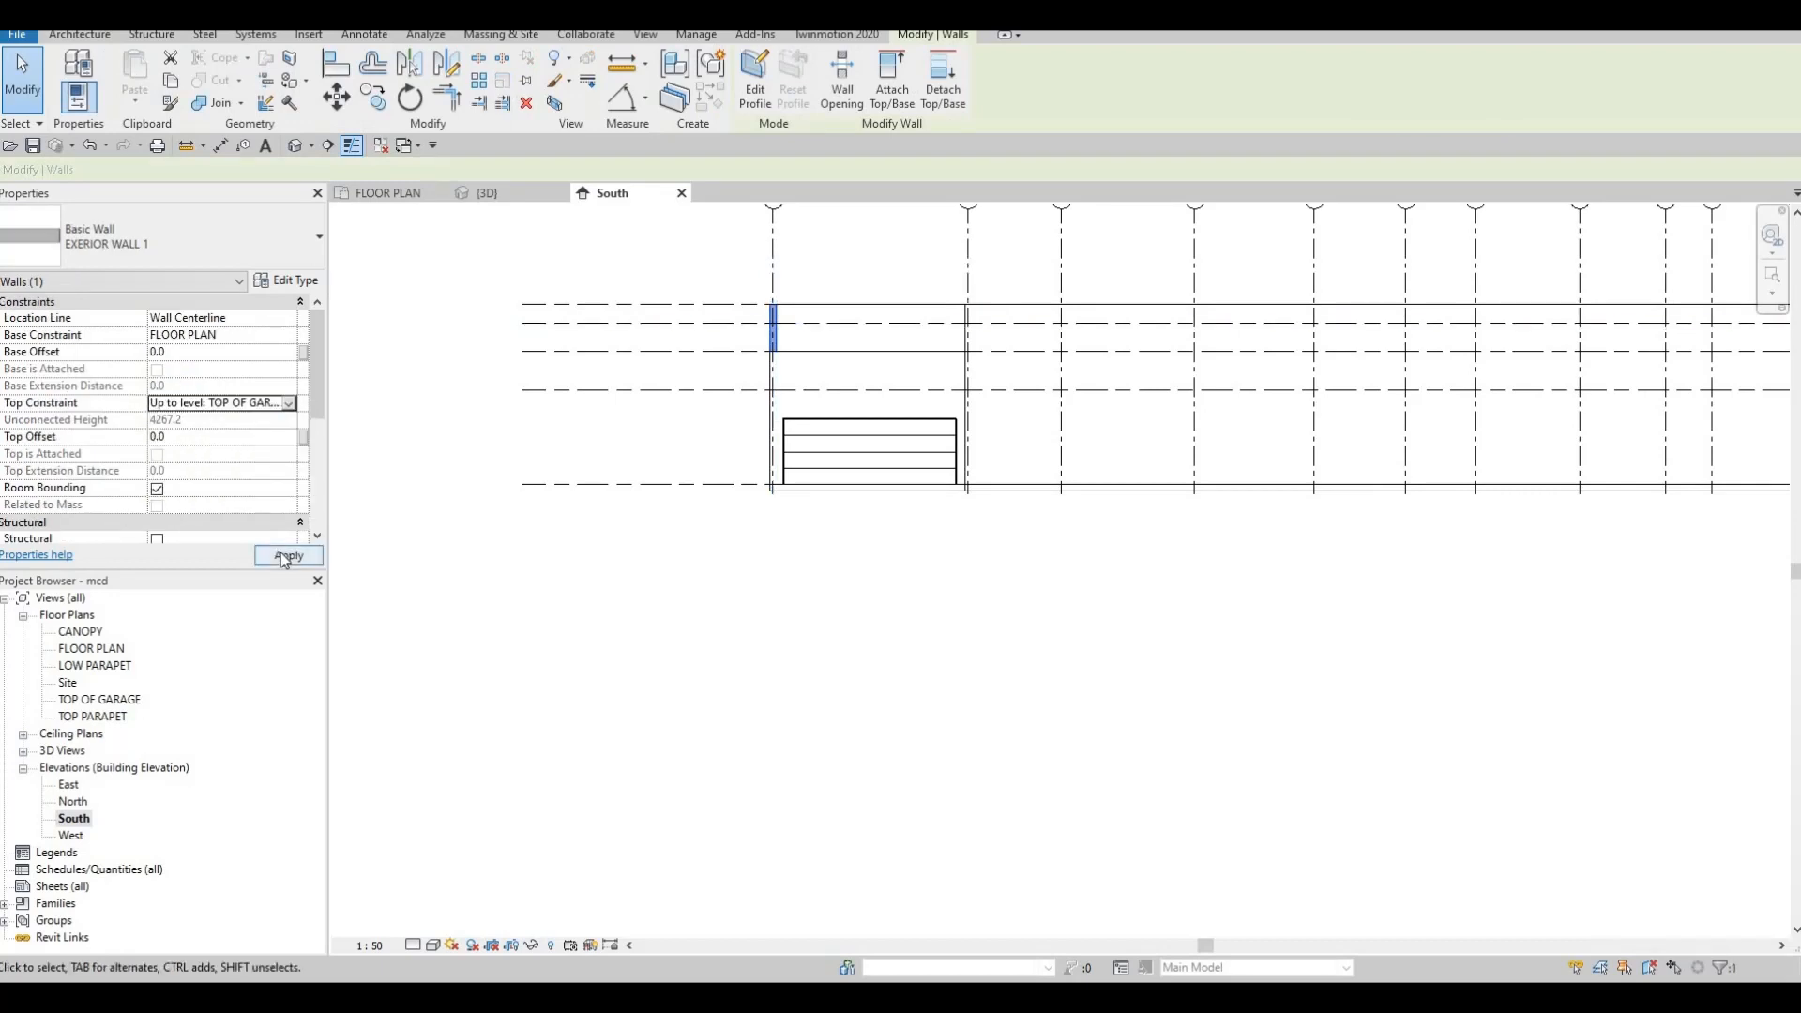
pyautogui.click(288, 555)
pyautogui.press('Escape')
pyautogui.press('Escape')
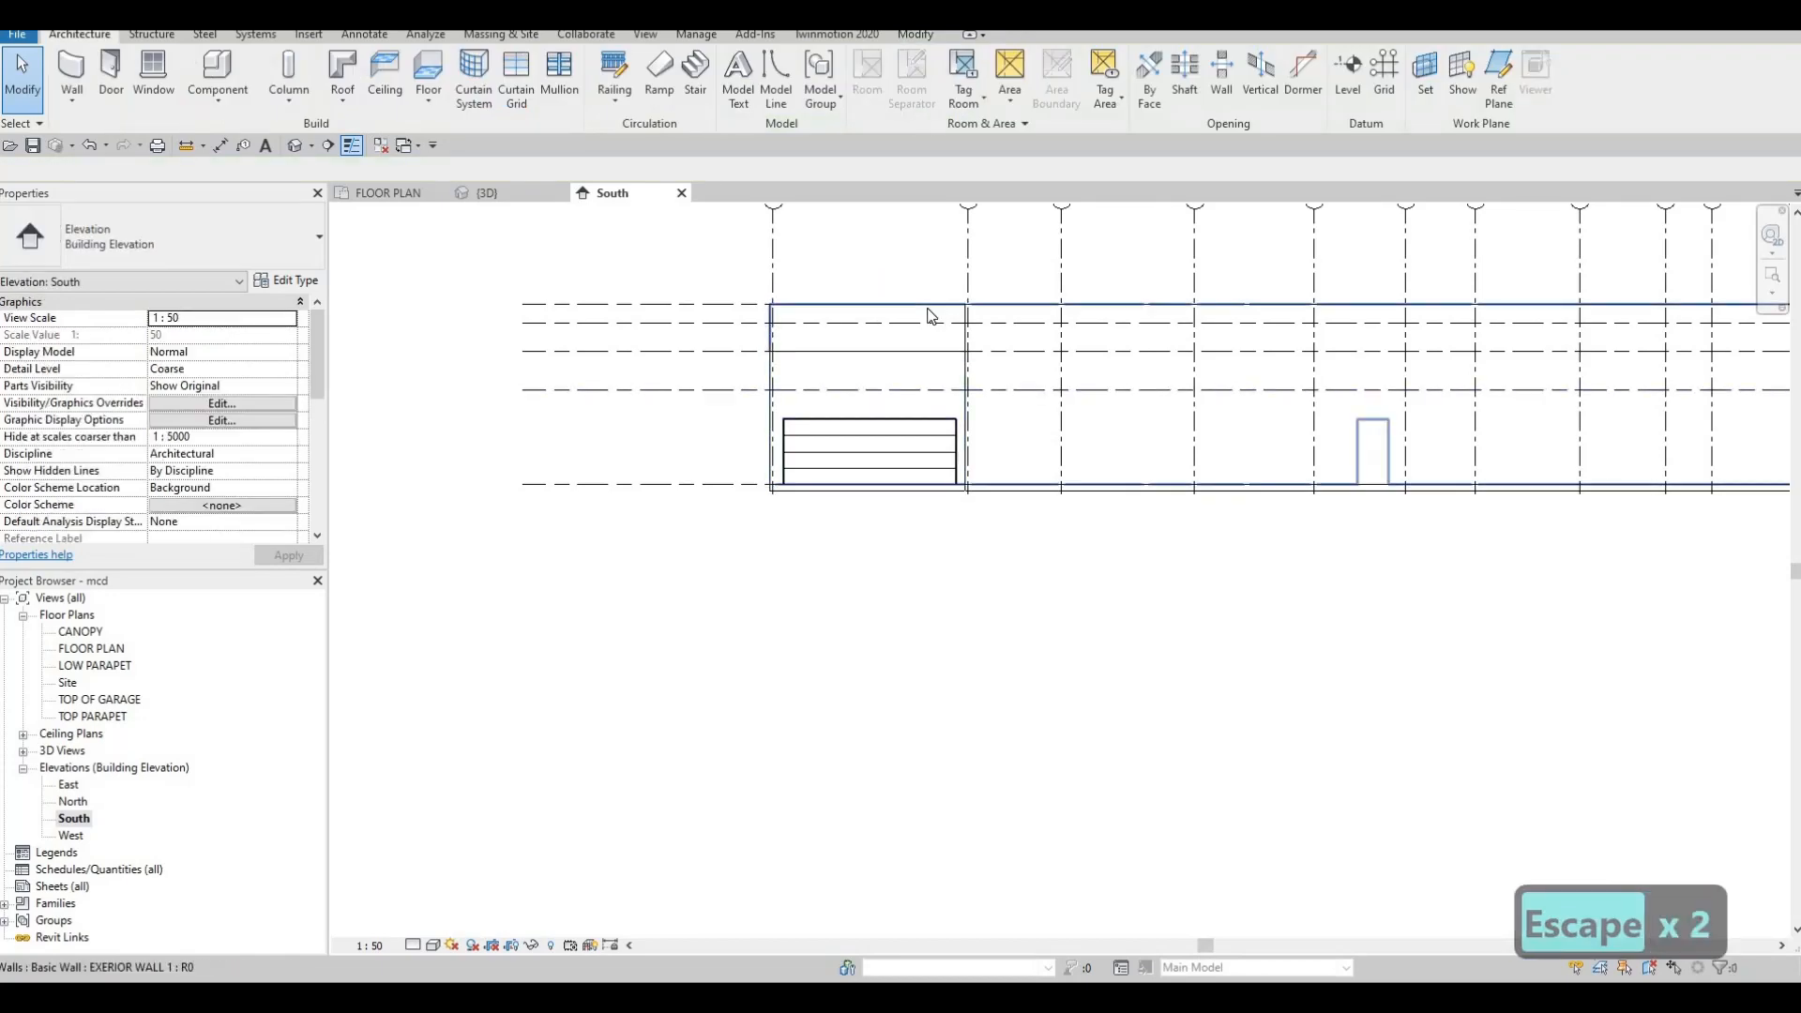
# In the FLOOR PLAN view, split the north exterior wall with a 25.4 mm joint gap where the garage meets the main building
pyautogui.click(932, 315)
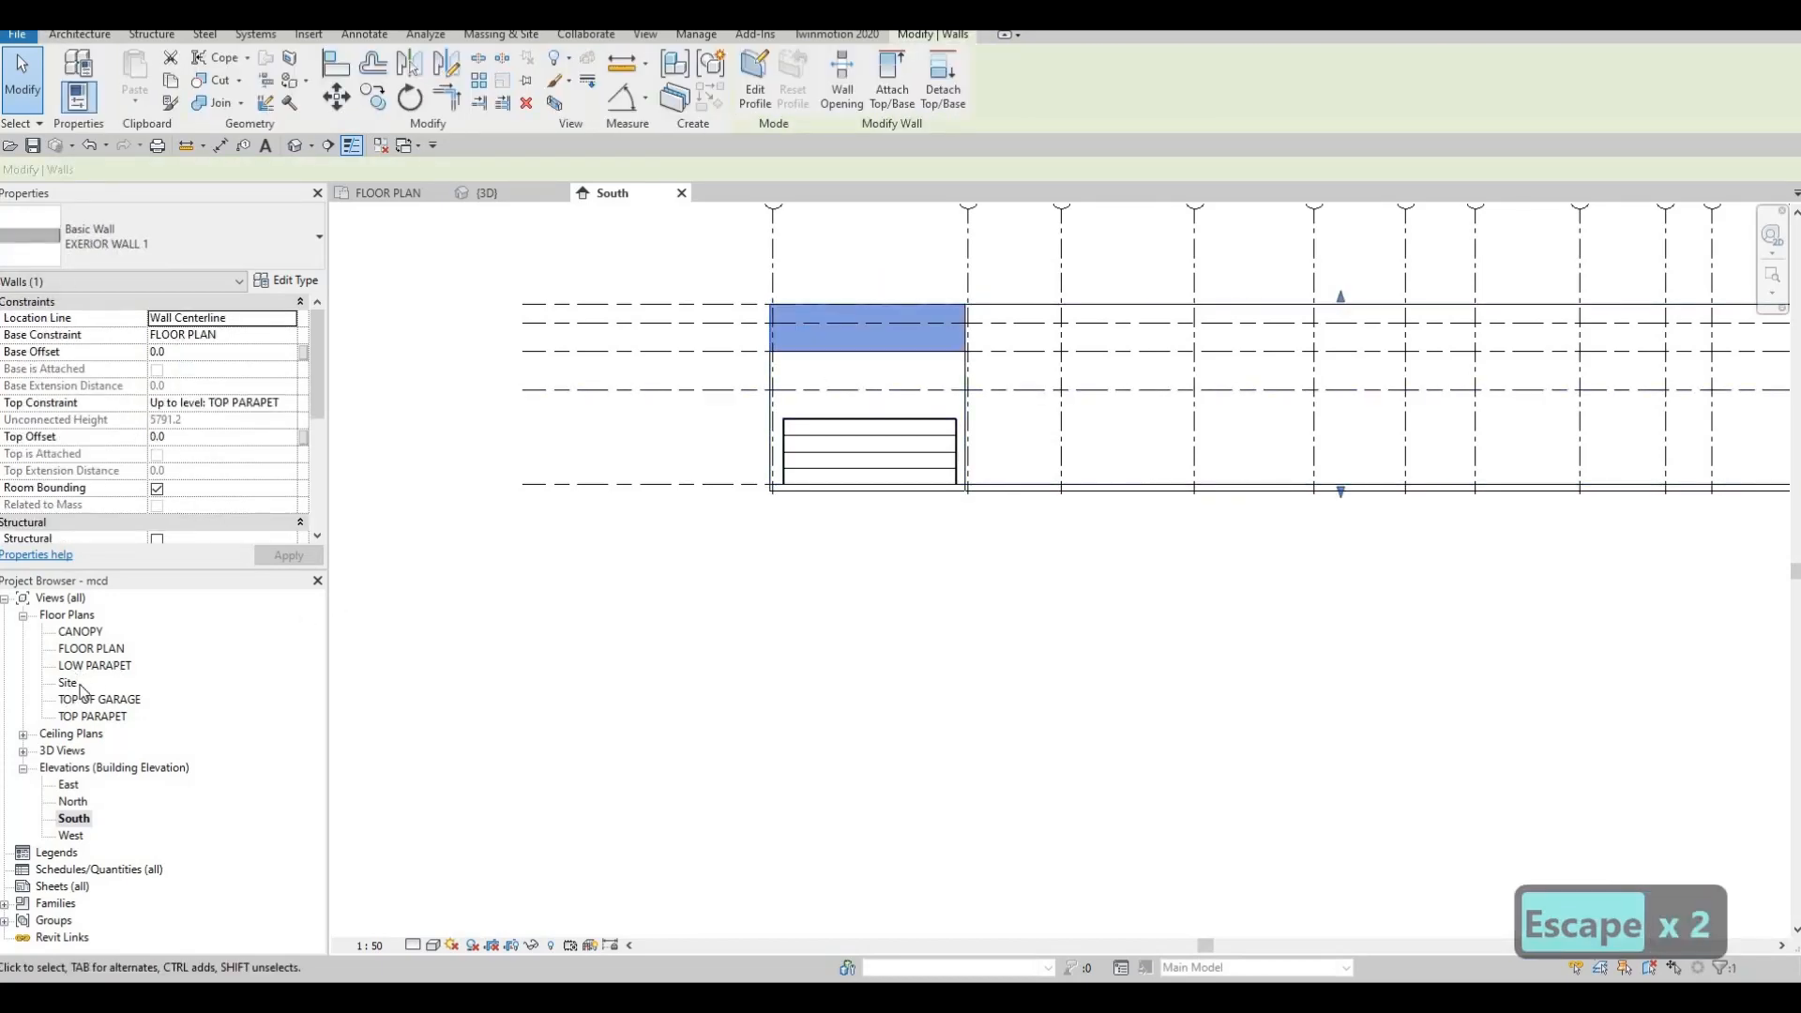
pyautogui.doubleClick(101, 650)
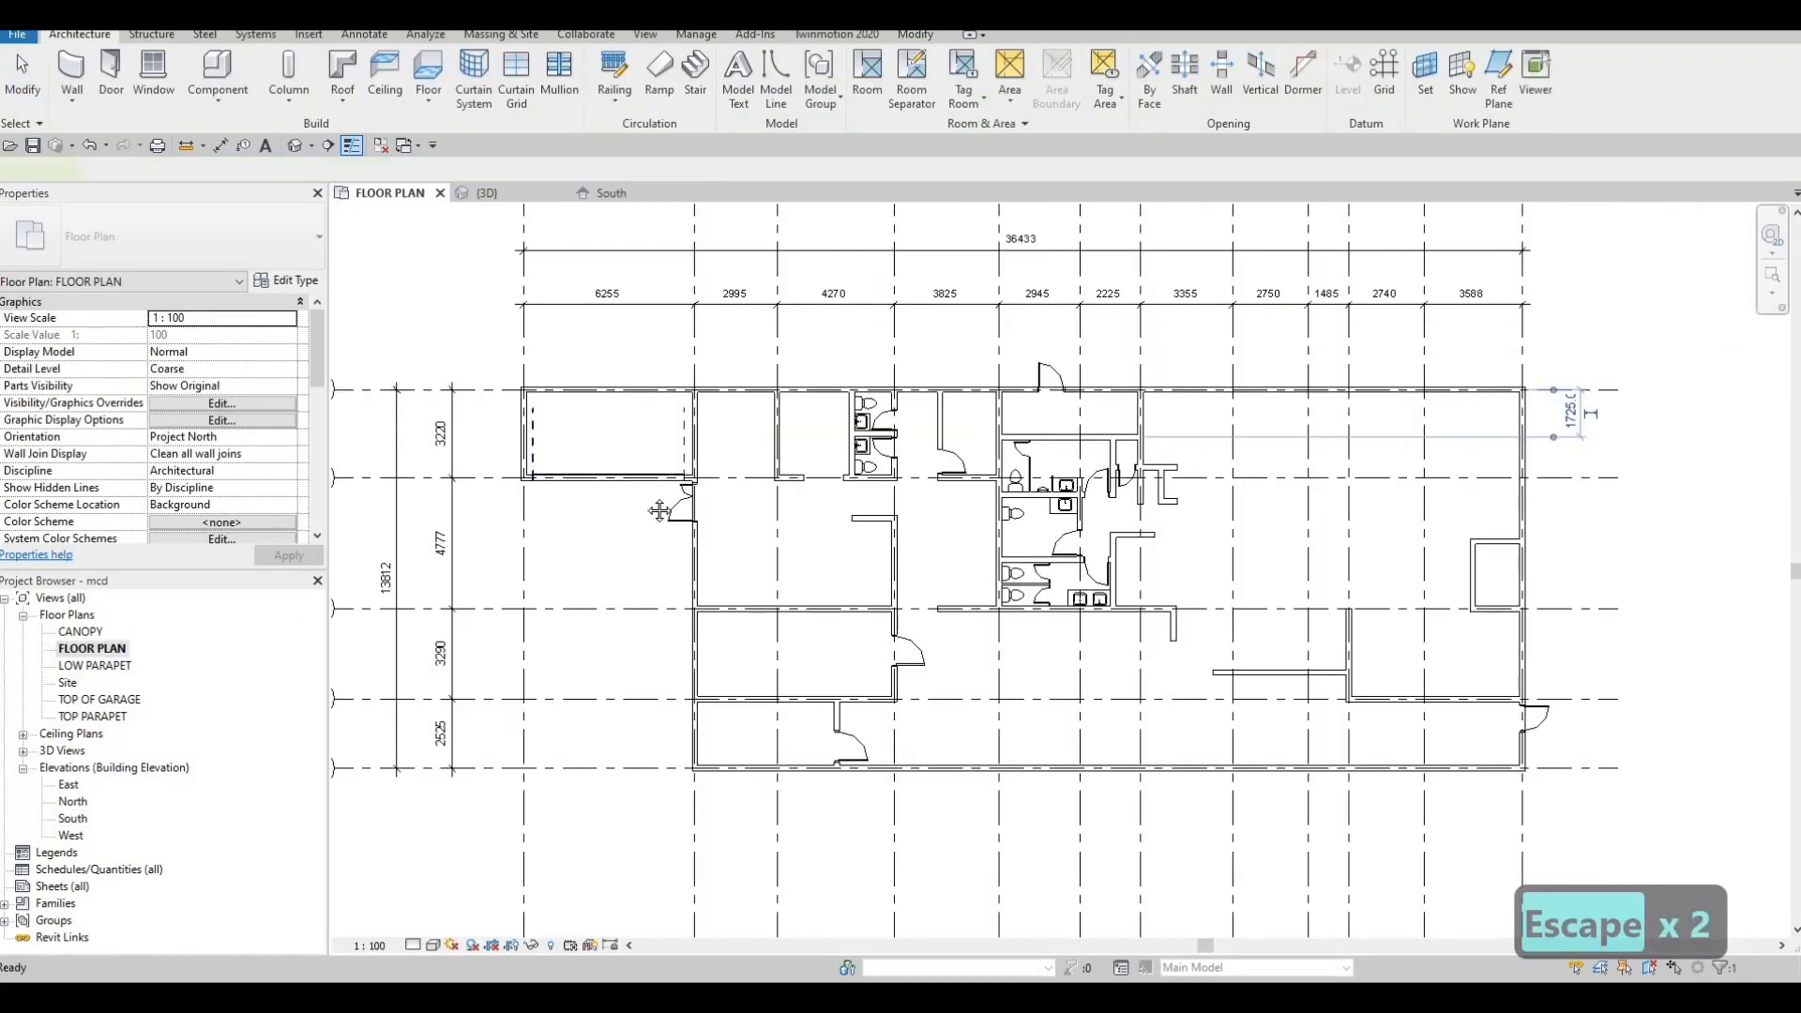
pyautogui.moveTo(699, 394); pyautogui.dragTo(752, 478, button='middle')
pyautogui.scroll(5, 756, 485)
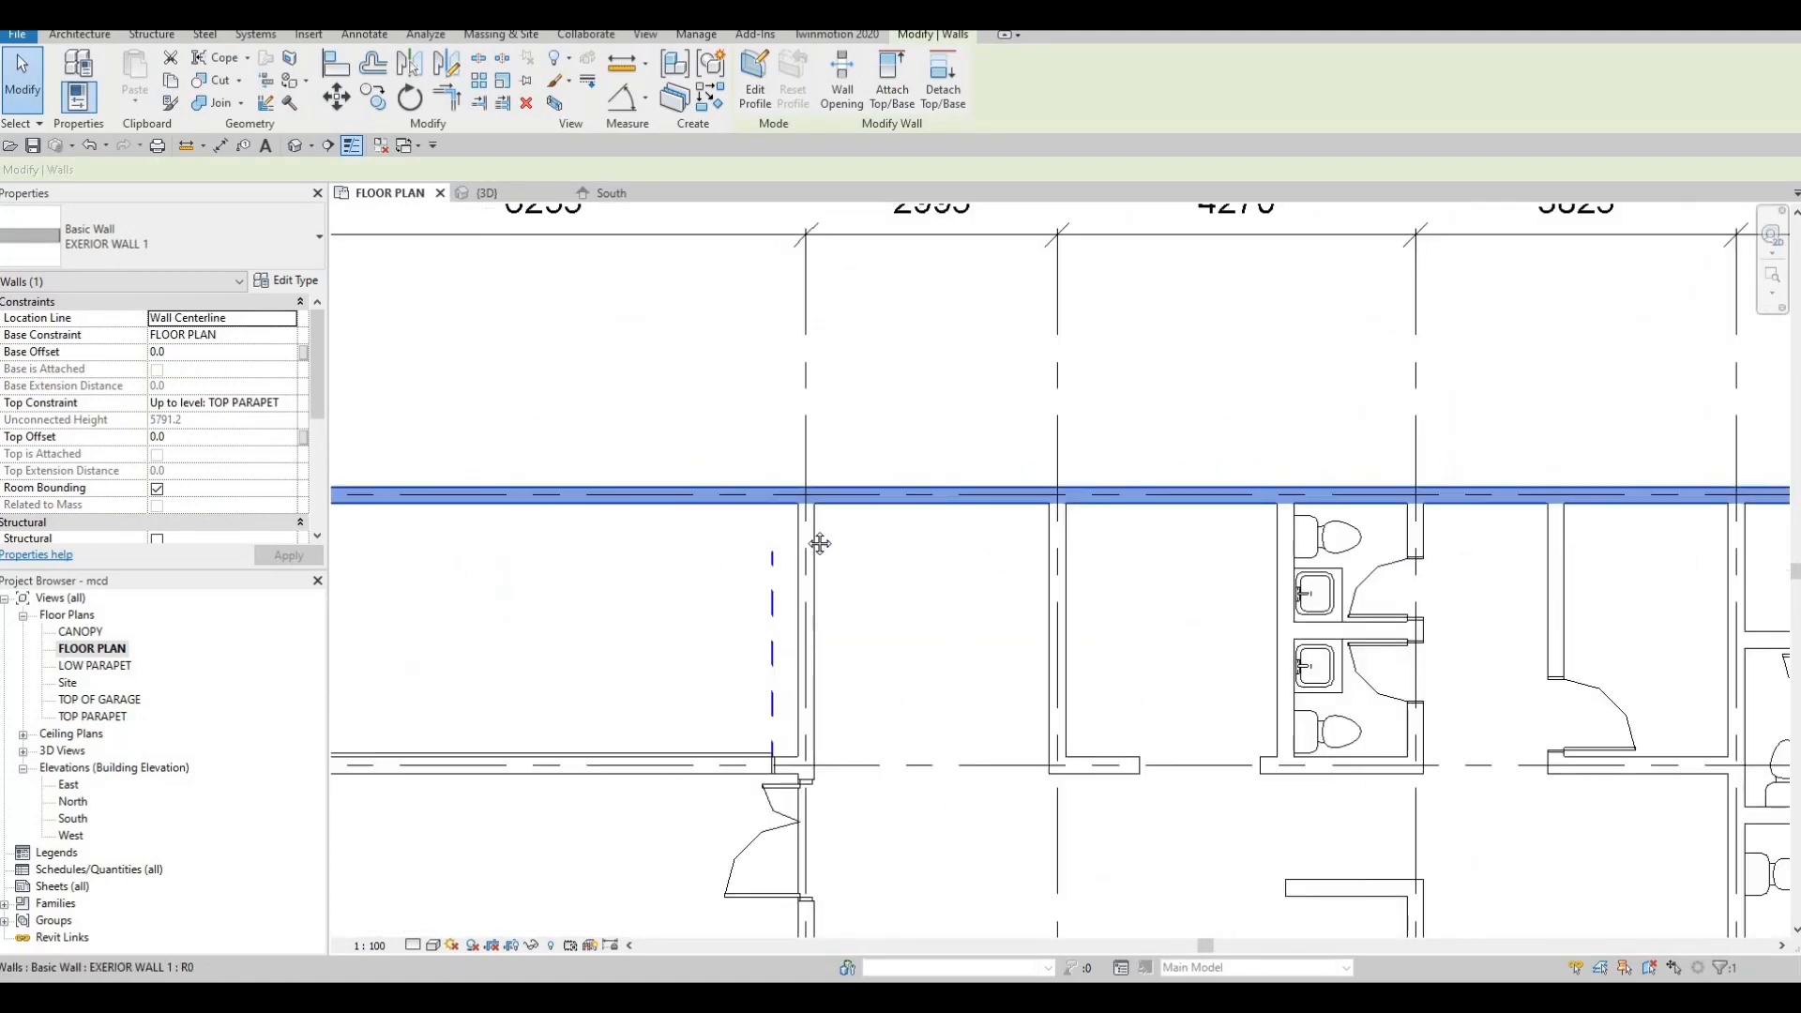
pyautogui.scroll(-1, 943, 495)
pyautogui.moveTo(943, 496); pyautogui.dragTo(1090, 498, button='middle')
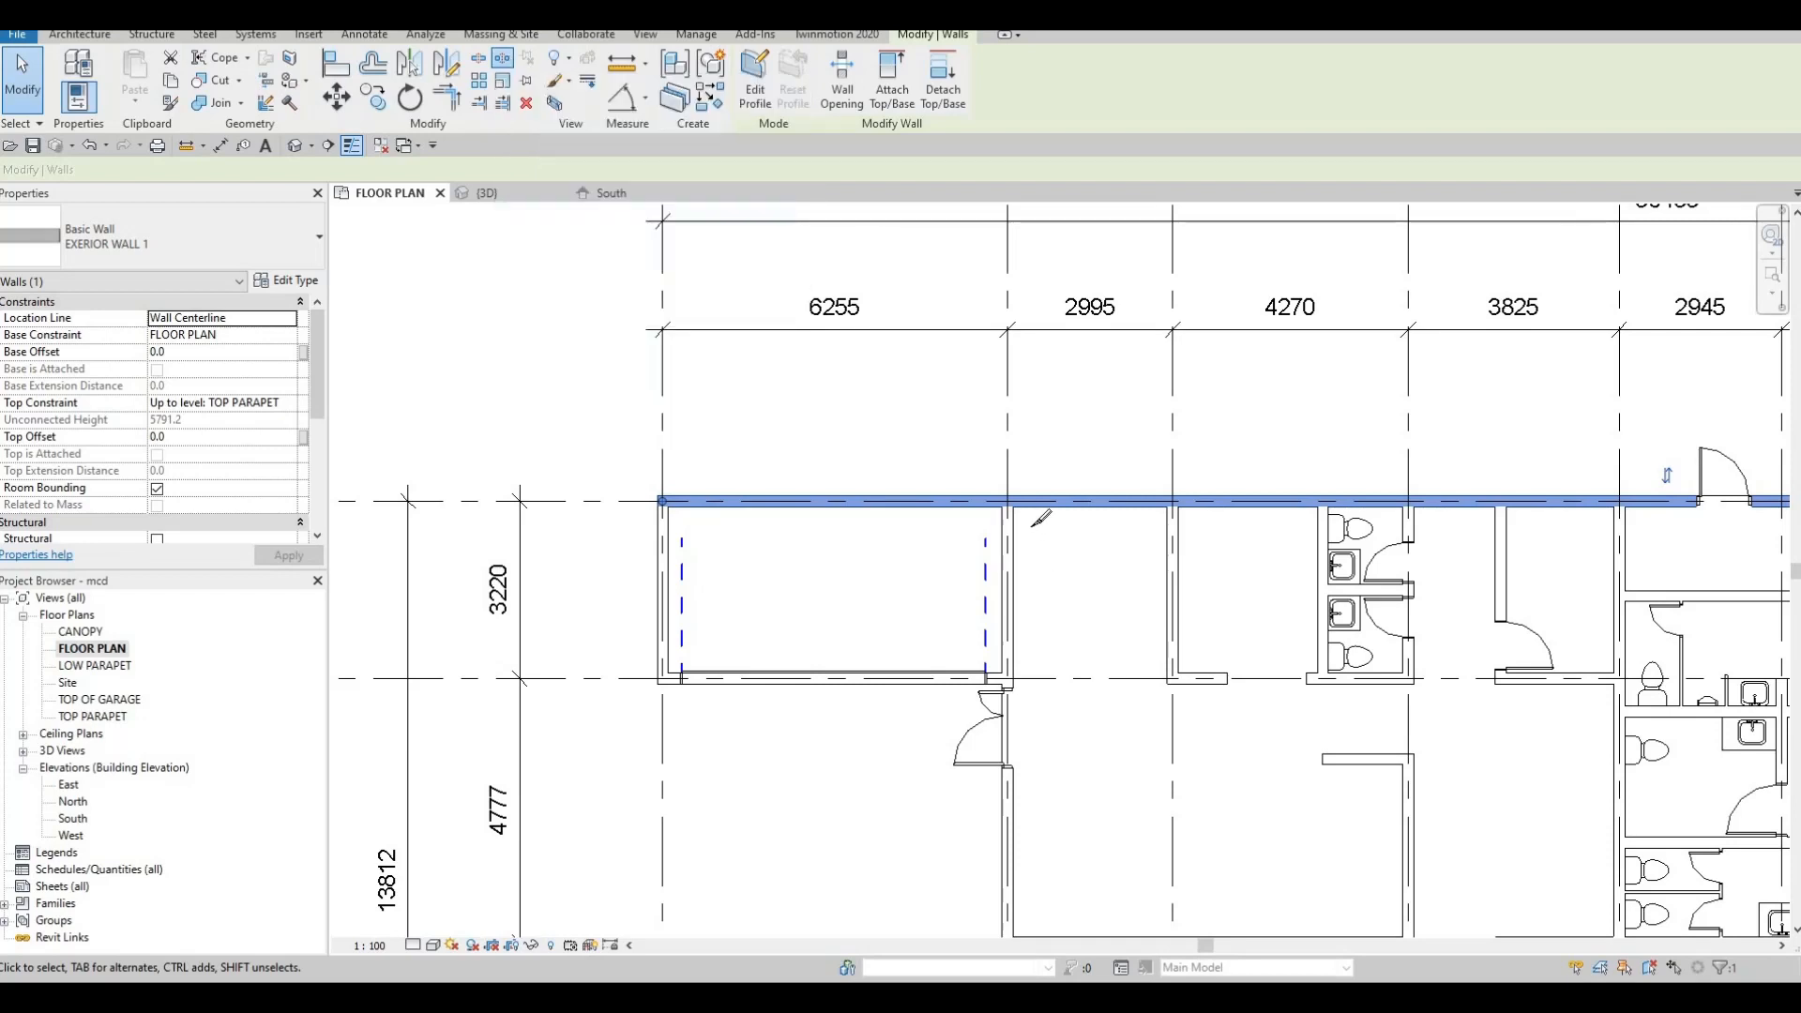
pyautogui.scroll(4, 1002, 483)
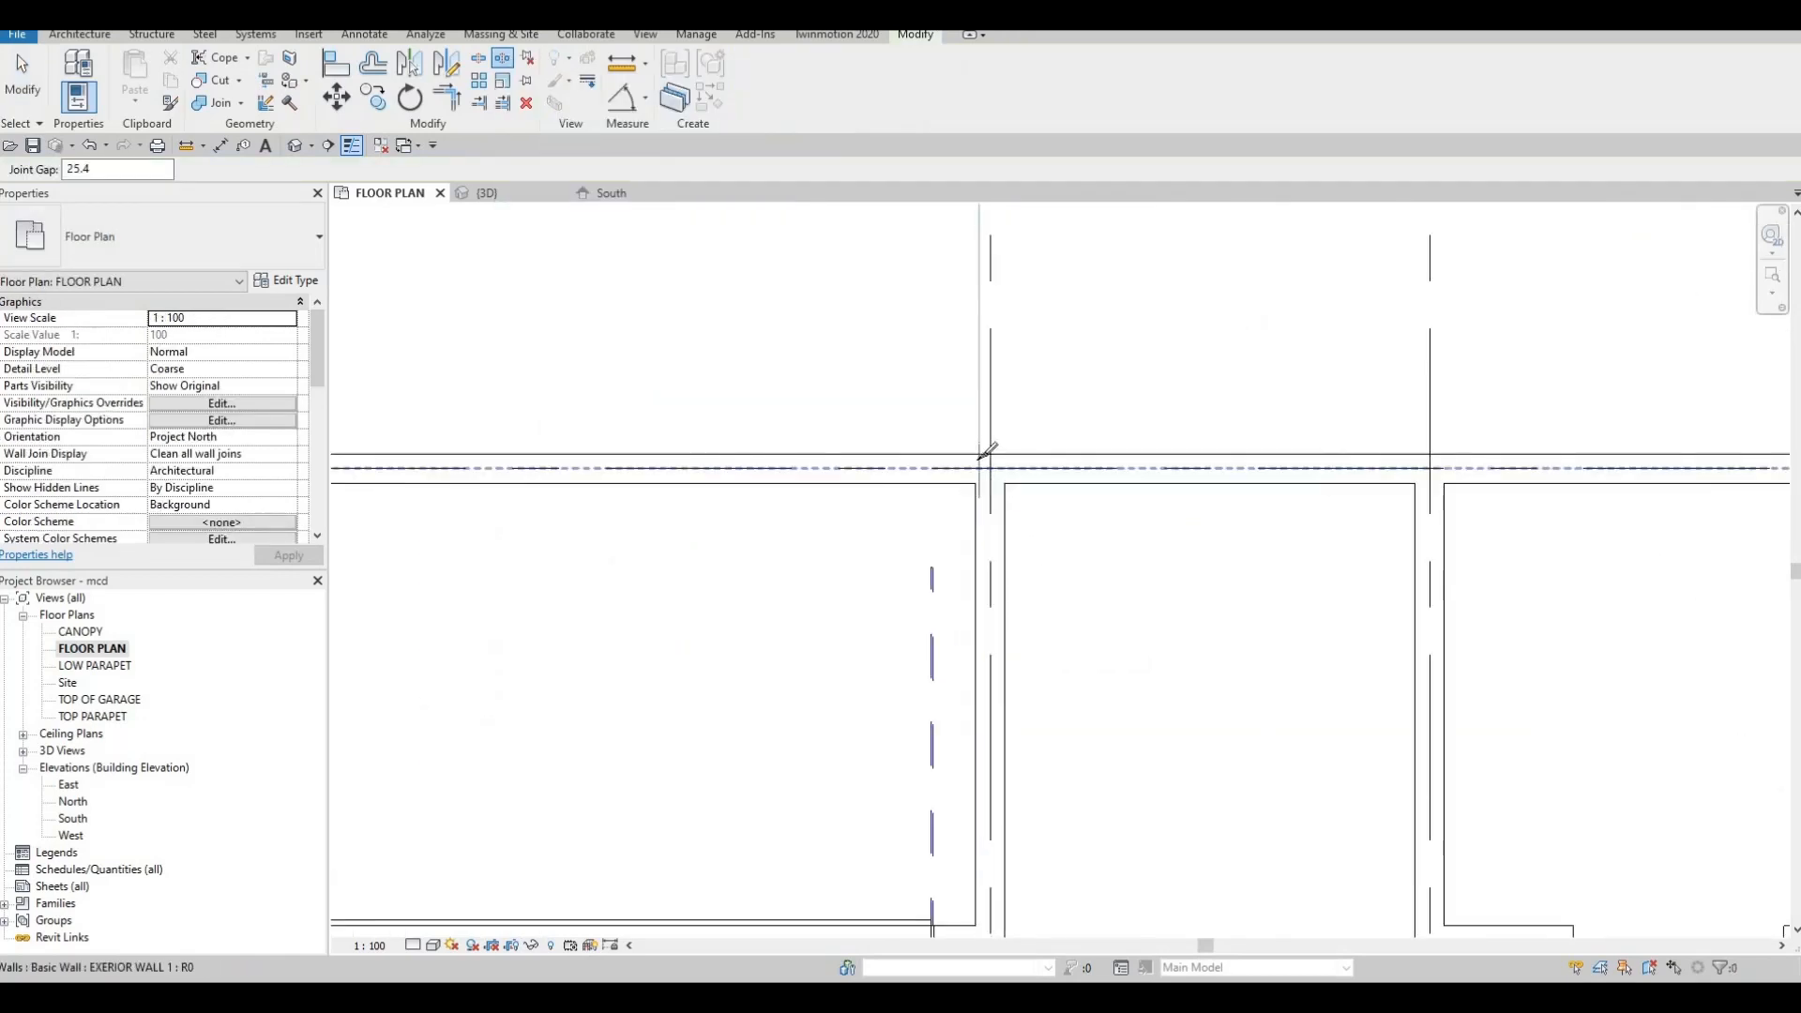
pyautogui.click(981, 459)
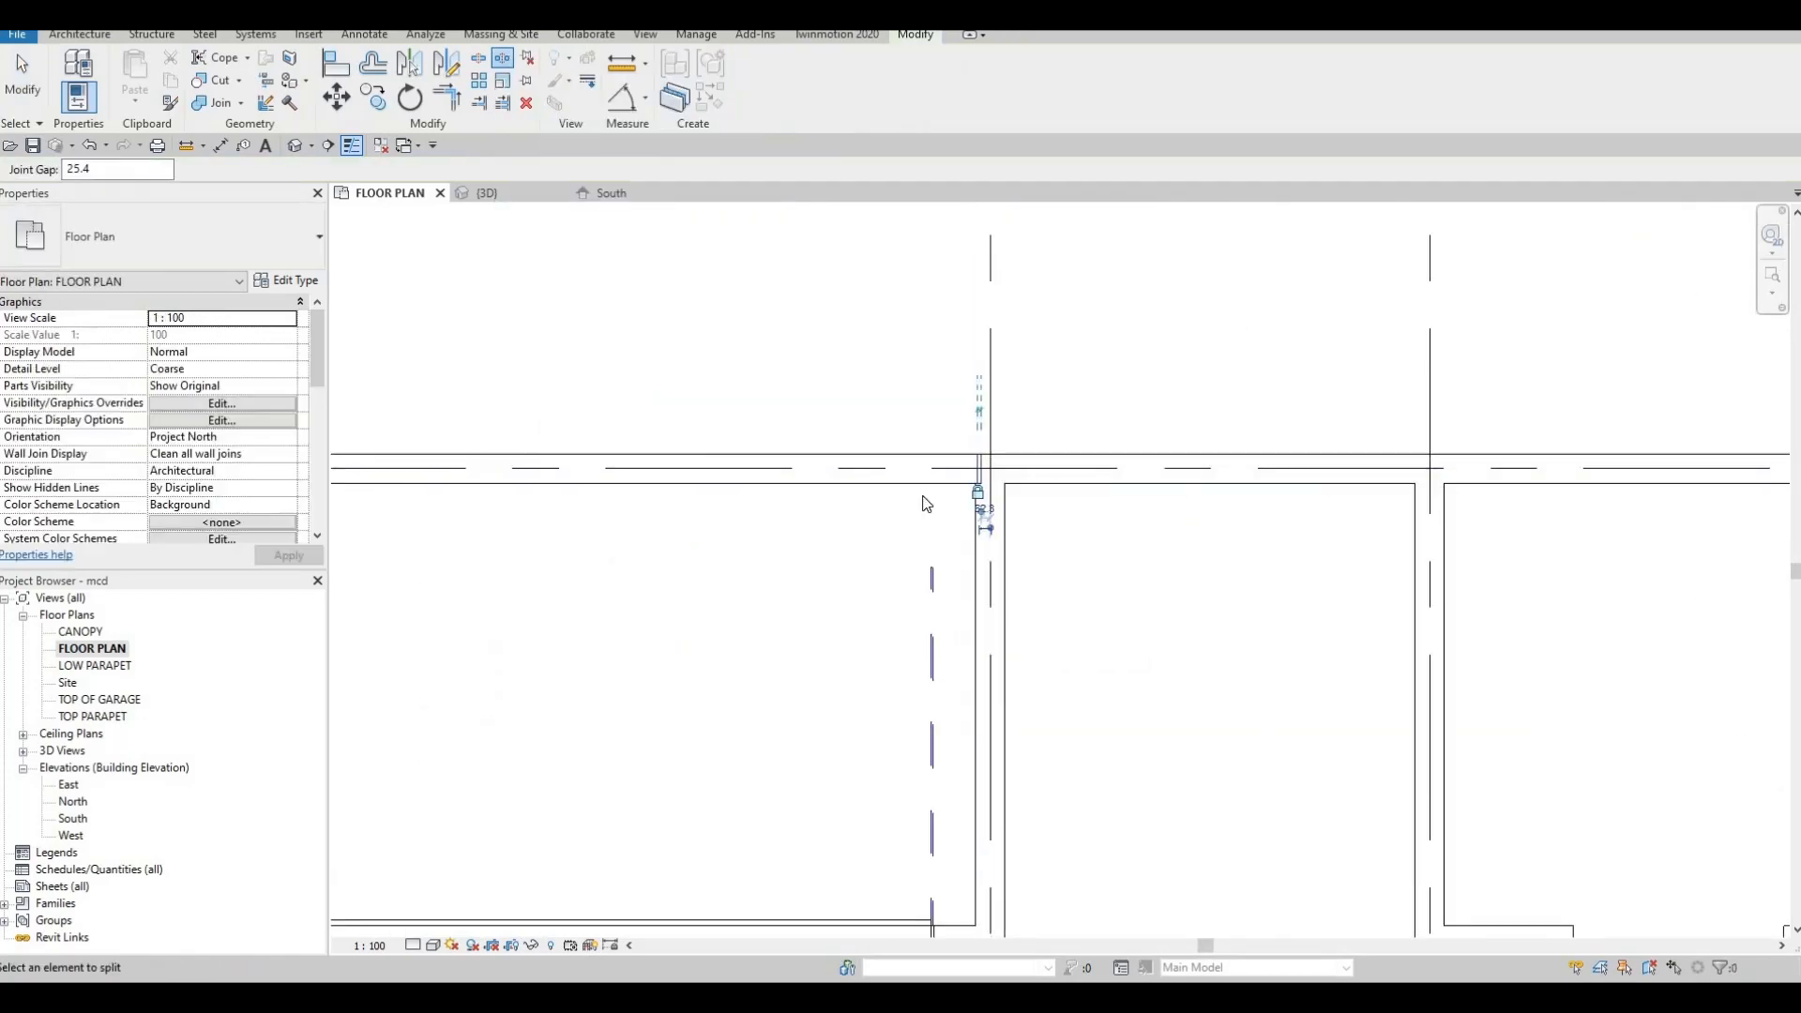
pyautogui.press('Escape')
pyautogui.press('Escape')
pyautogui.press('Escape')
# Pull the east end of the garage's north wall segment back to about 105 mm from the adjacent grid line
pyautogui.scroll(2, 1027, 432)
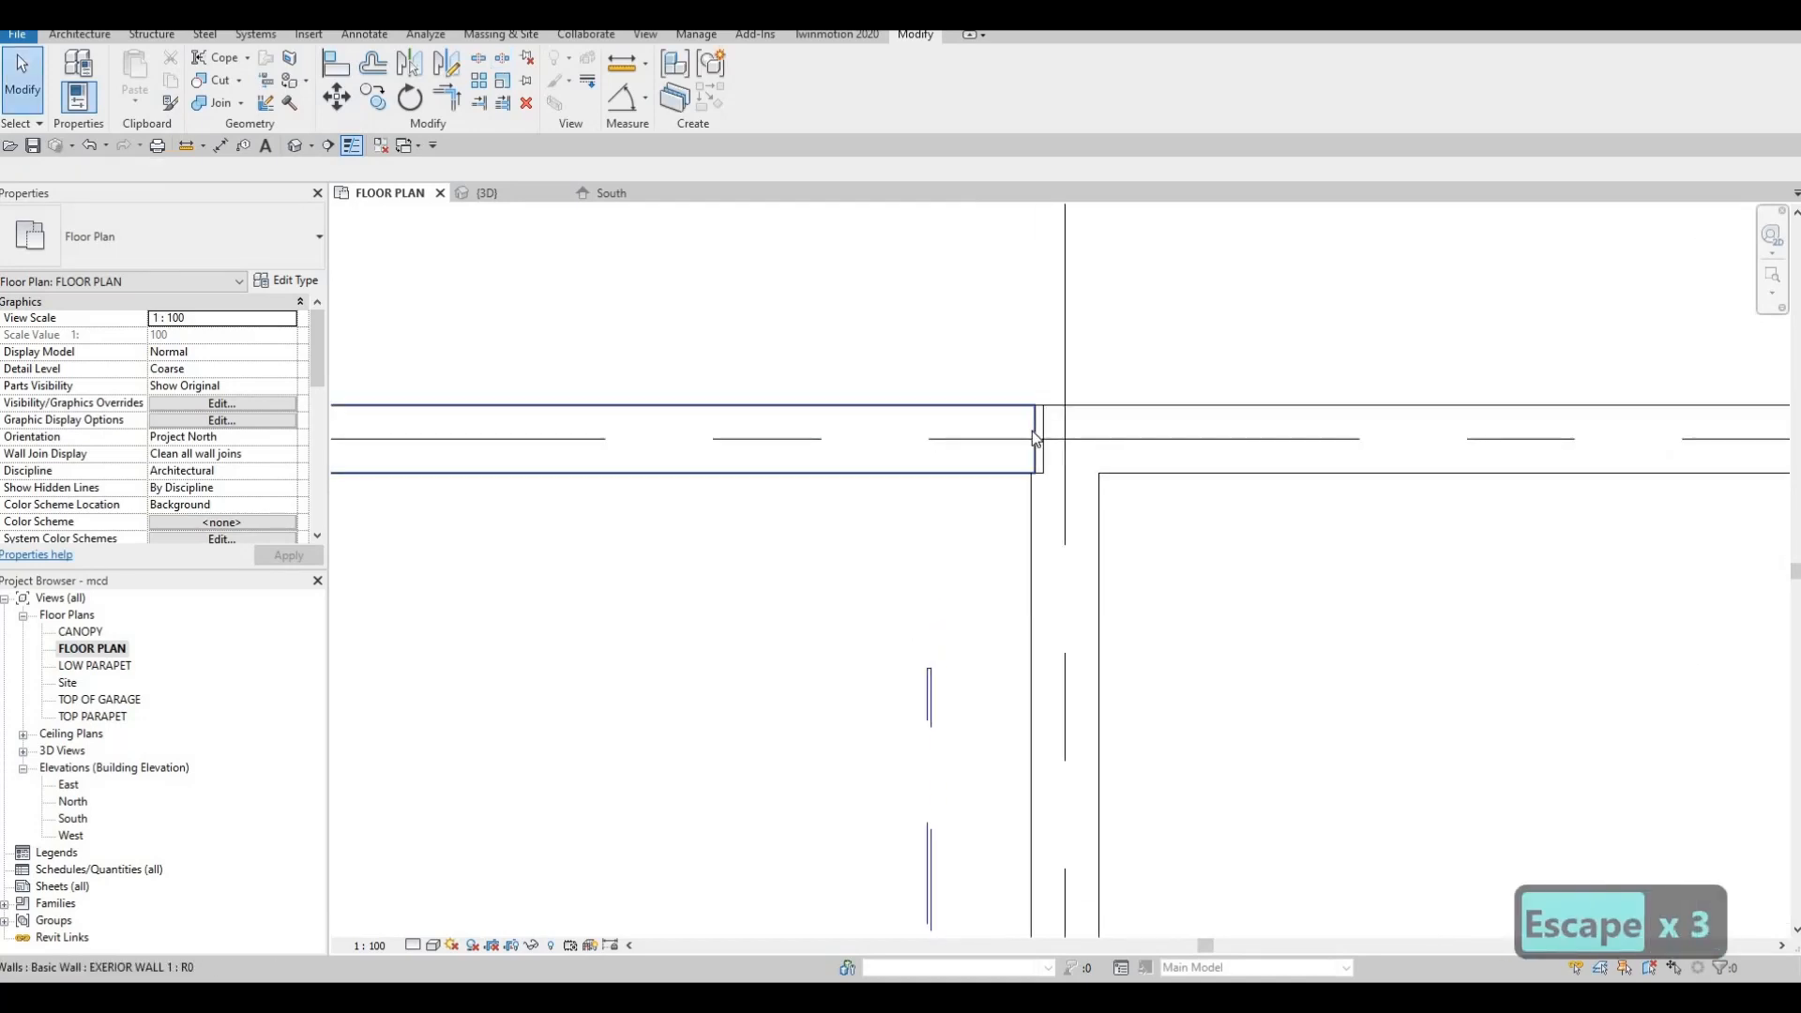
pyautogui.click(1033, 438)
pyautogui.scroll(3, 1036, 443)
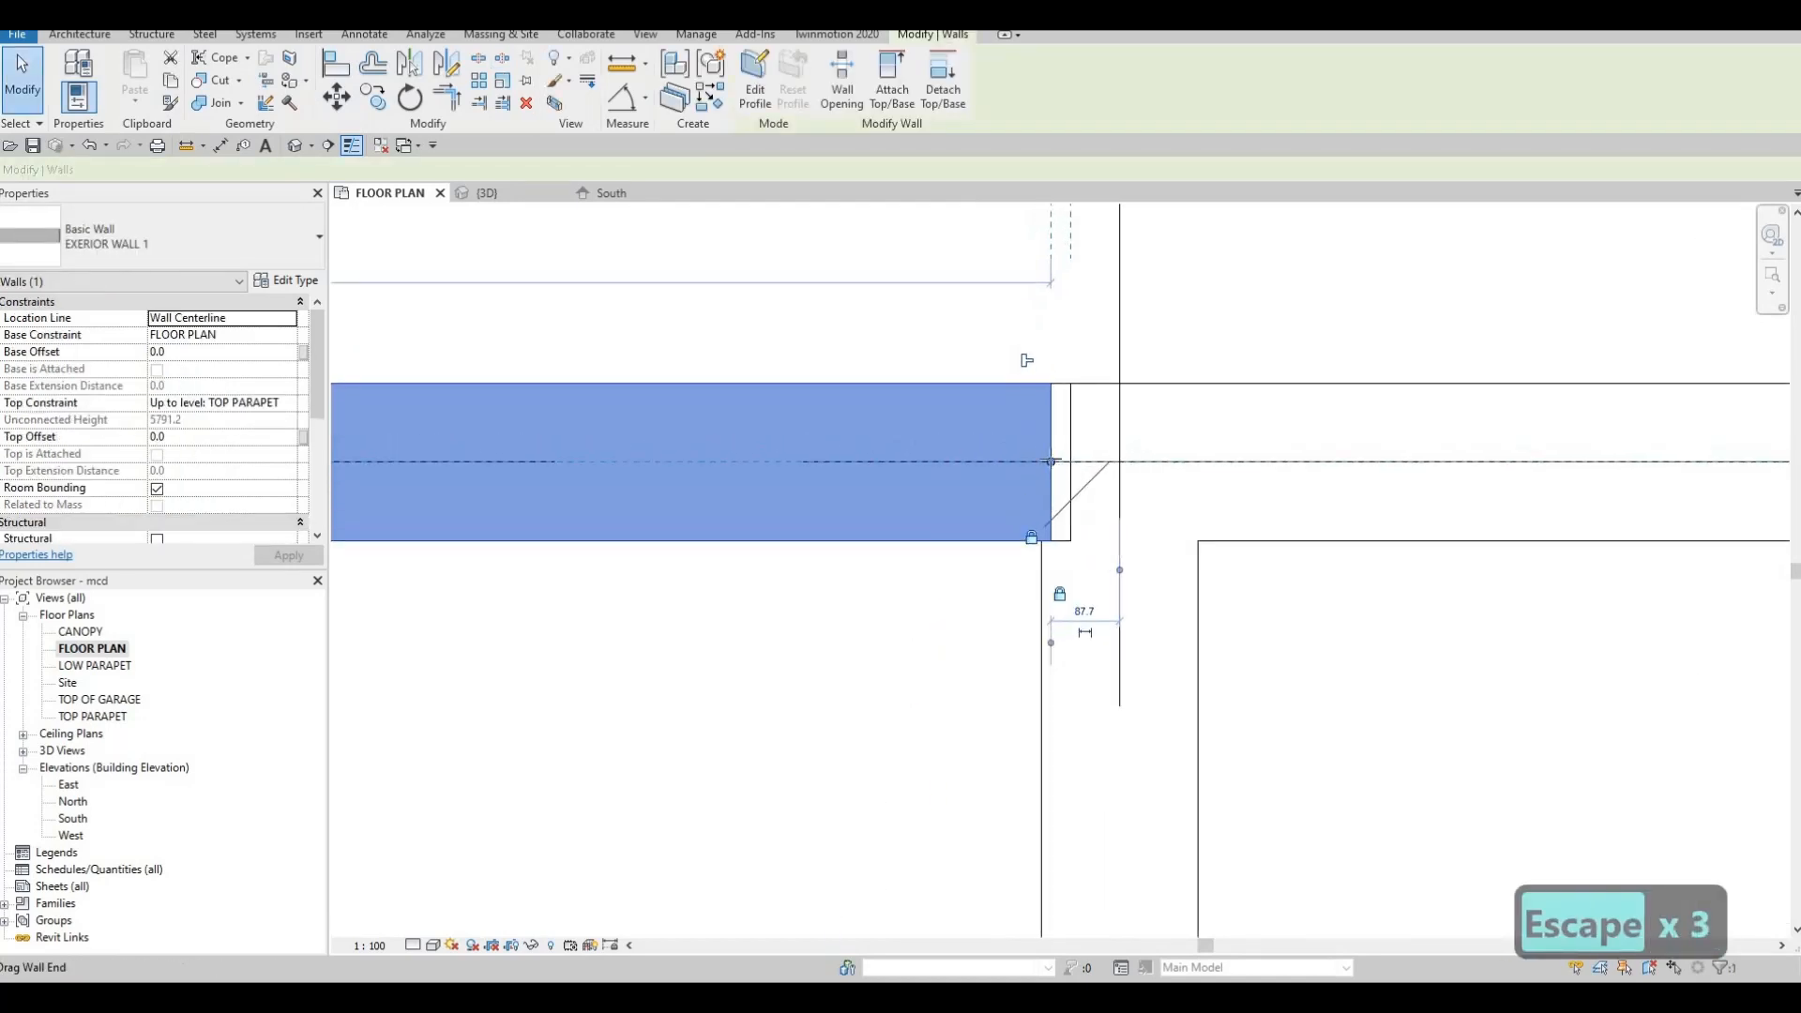
pyautogui.moveTo(1038, 463); pyautogui.dragTo(1038, 473)
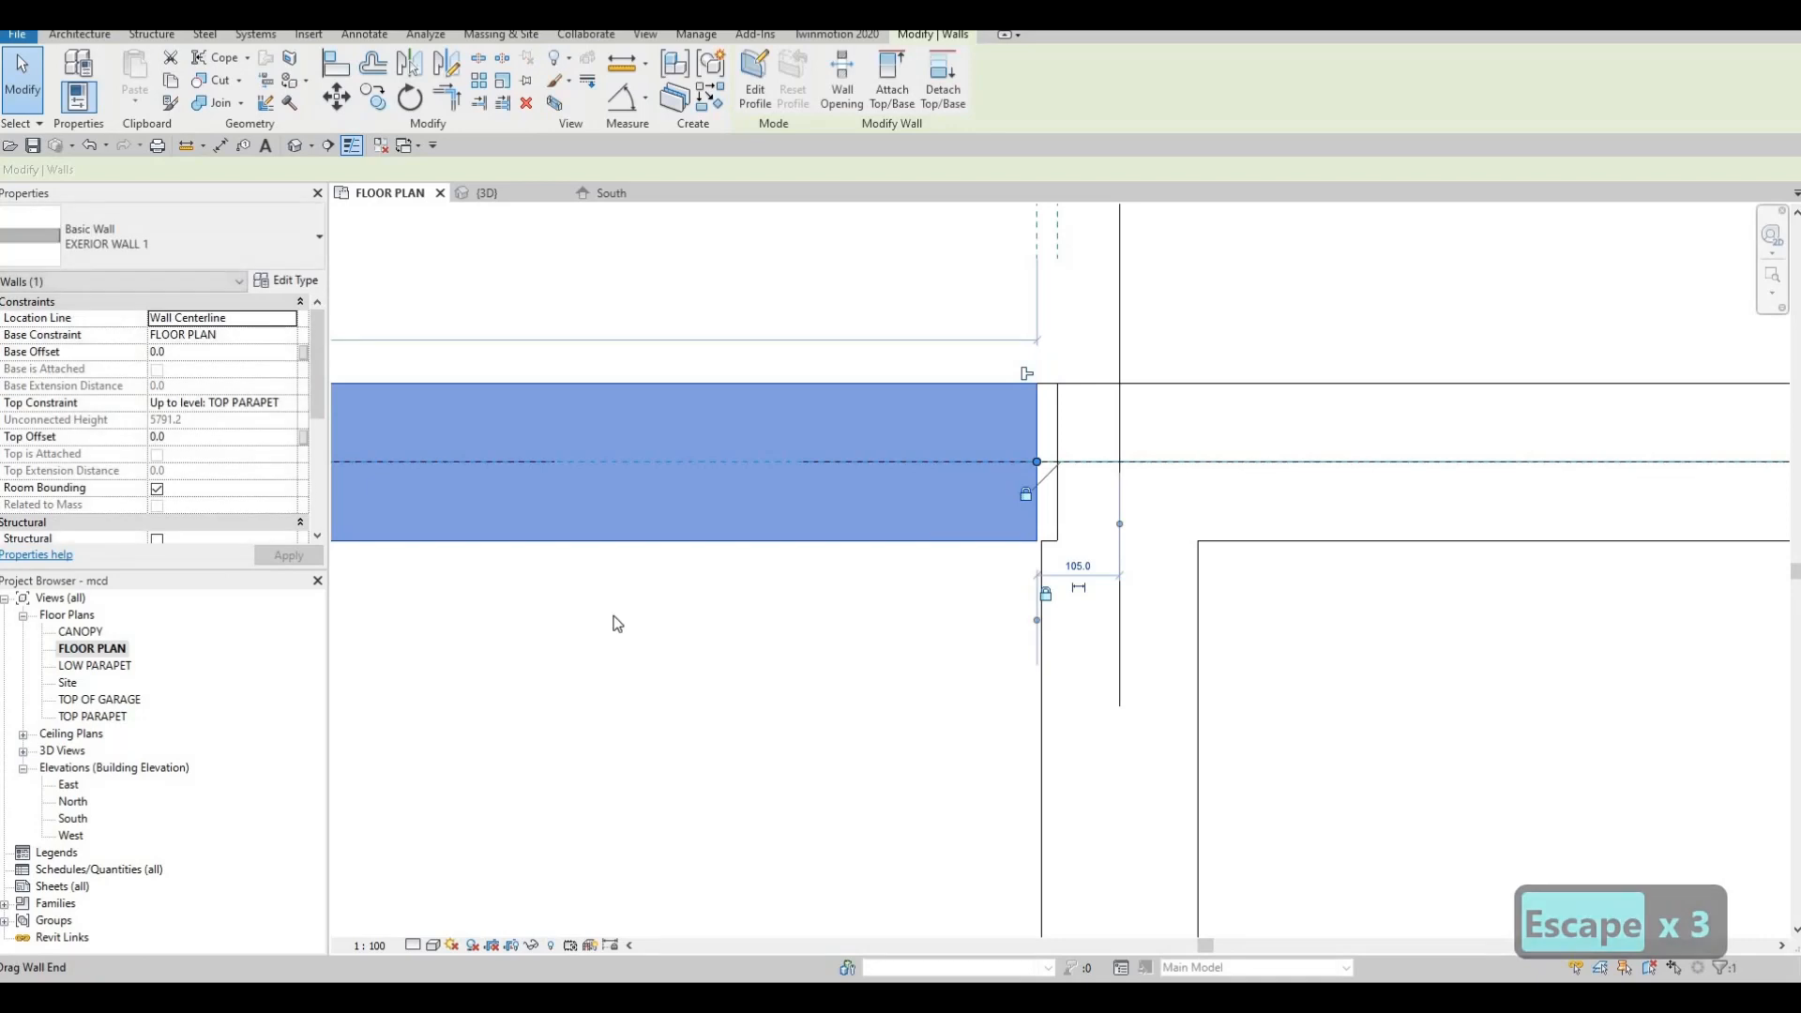
pyautogui.press('Escape')
pyautogui.scroll(-3, 933, 453)
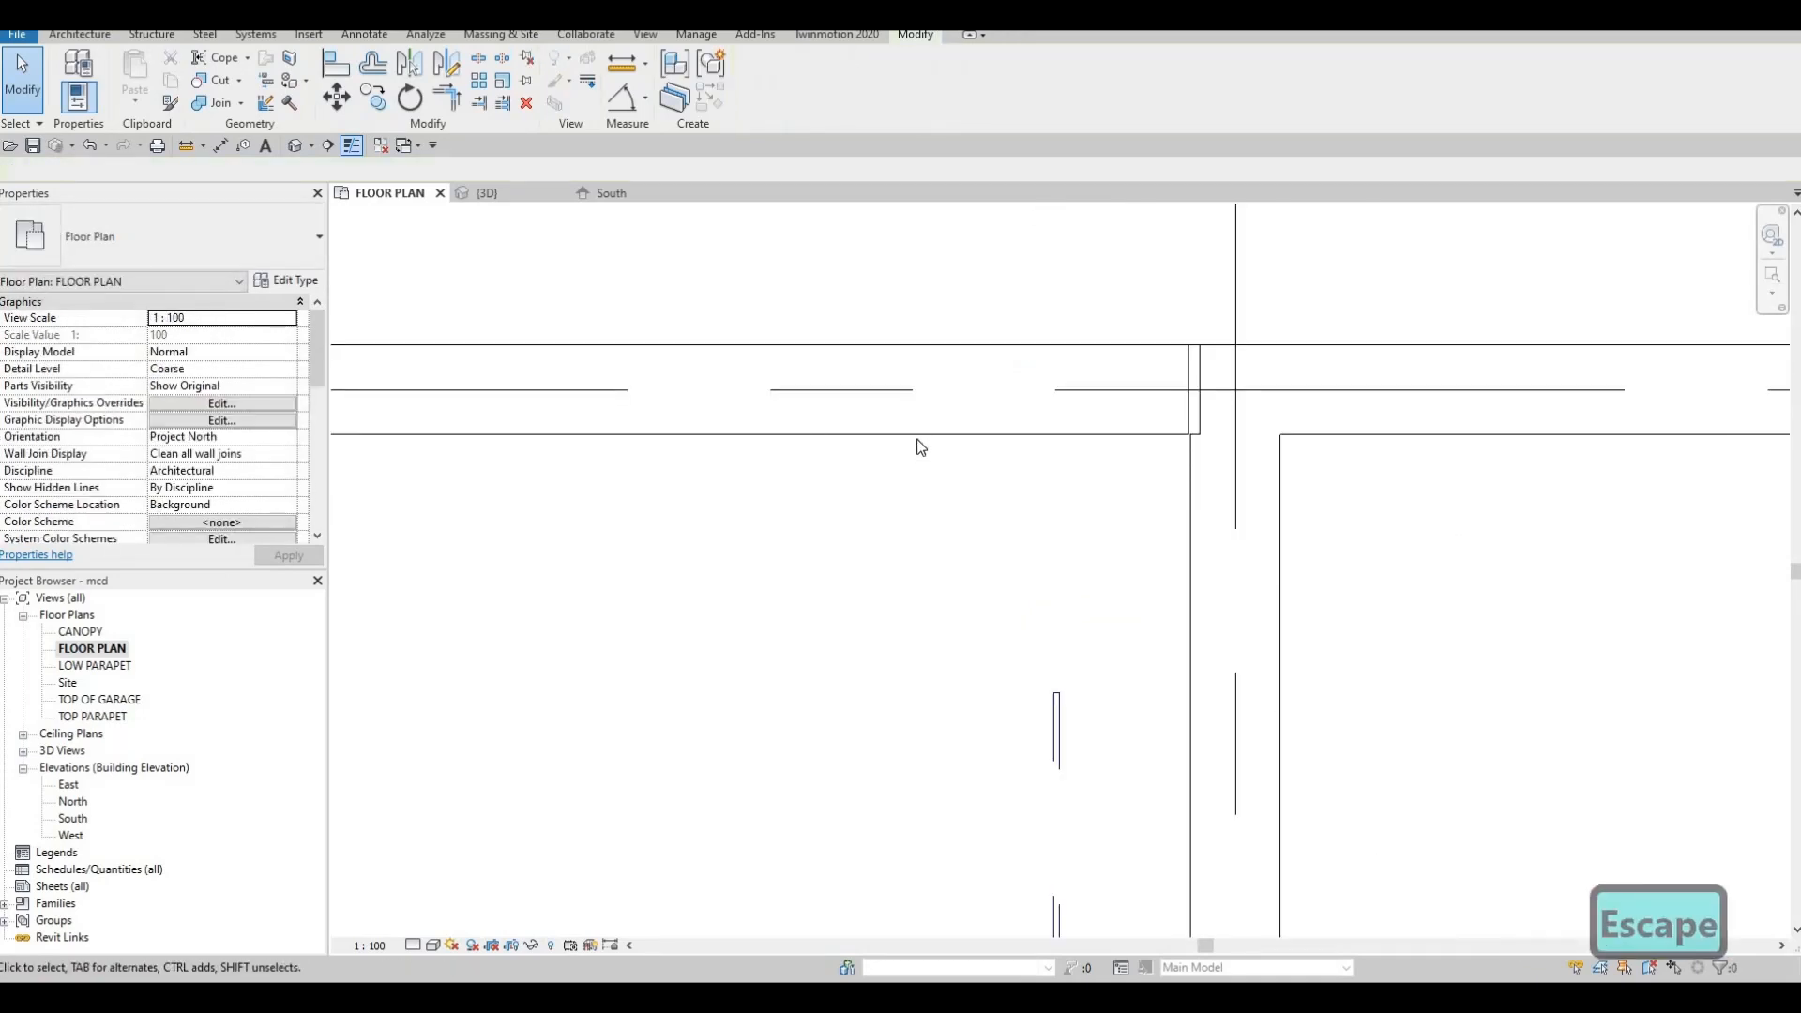
# Set the top constraint of the garage's north wall segment to the TOP OF GARAGE level and apply it
pyautogui.click(428, 434)
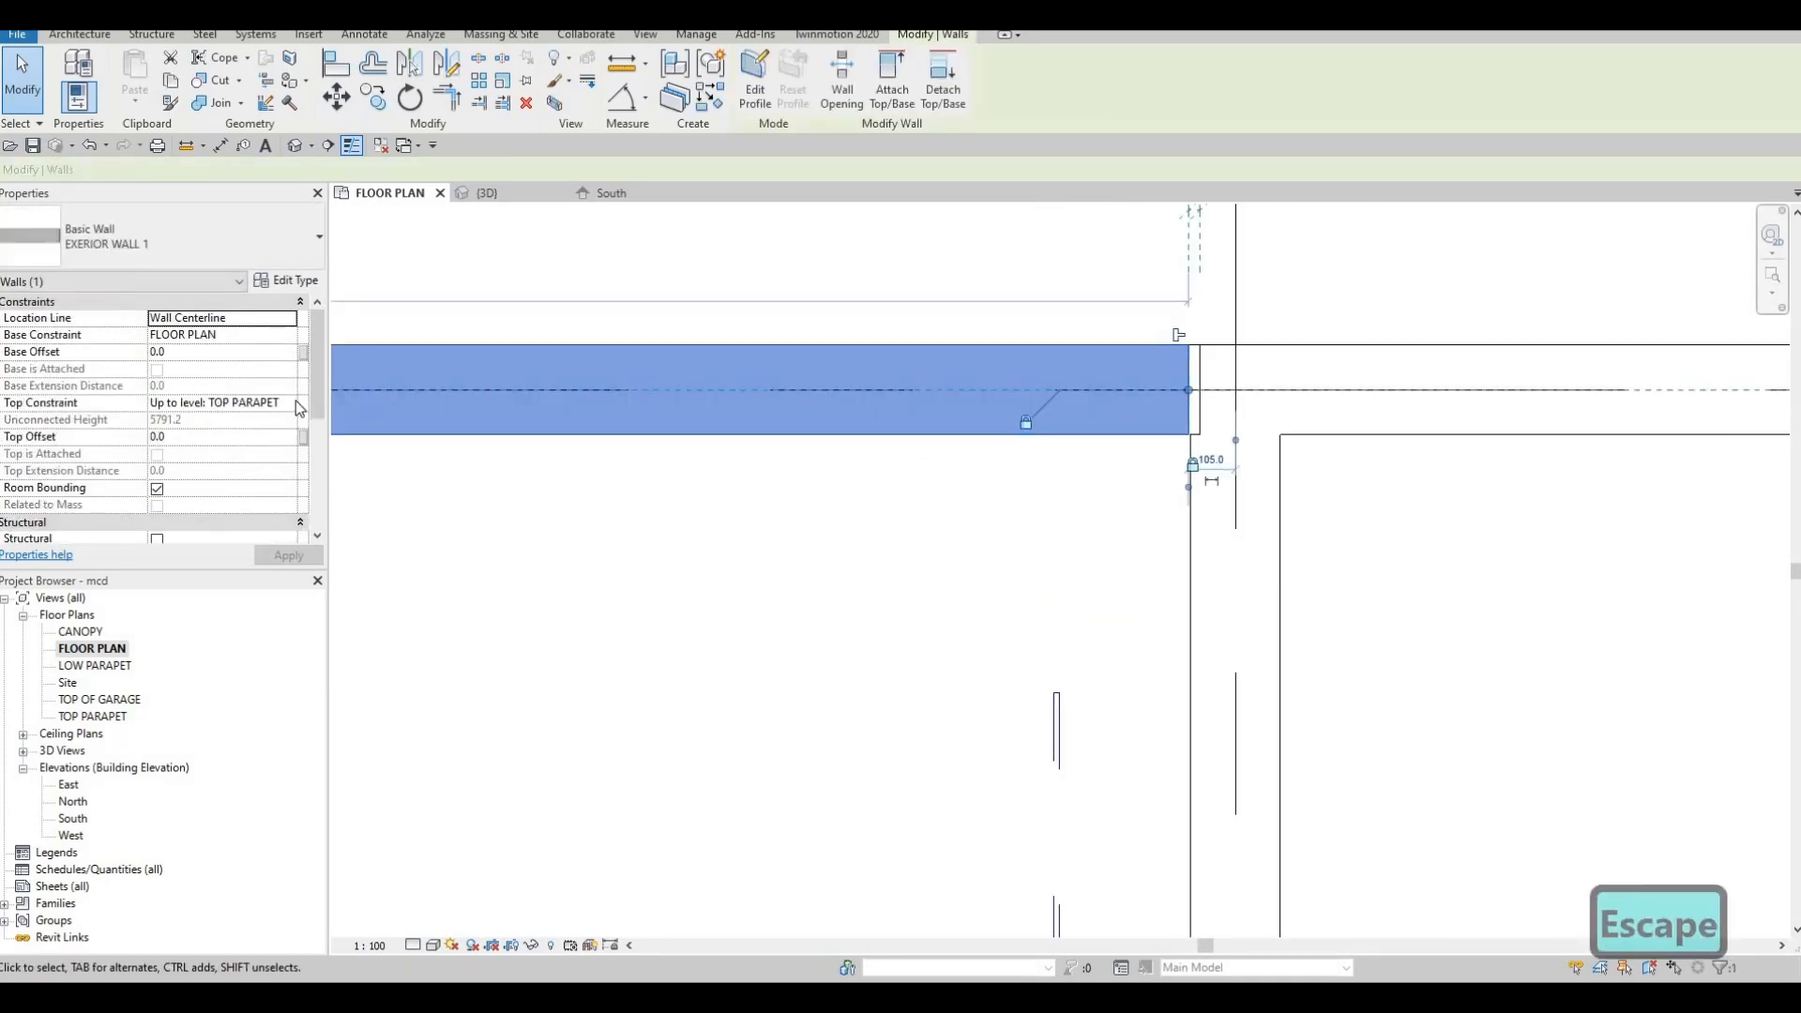
pyautogui.click(291, 402)
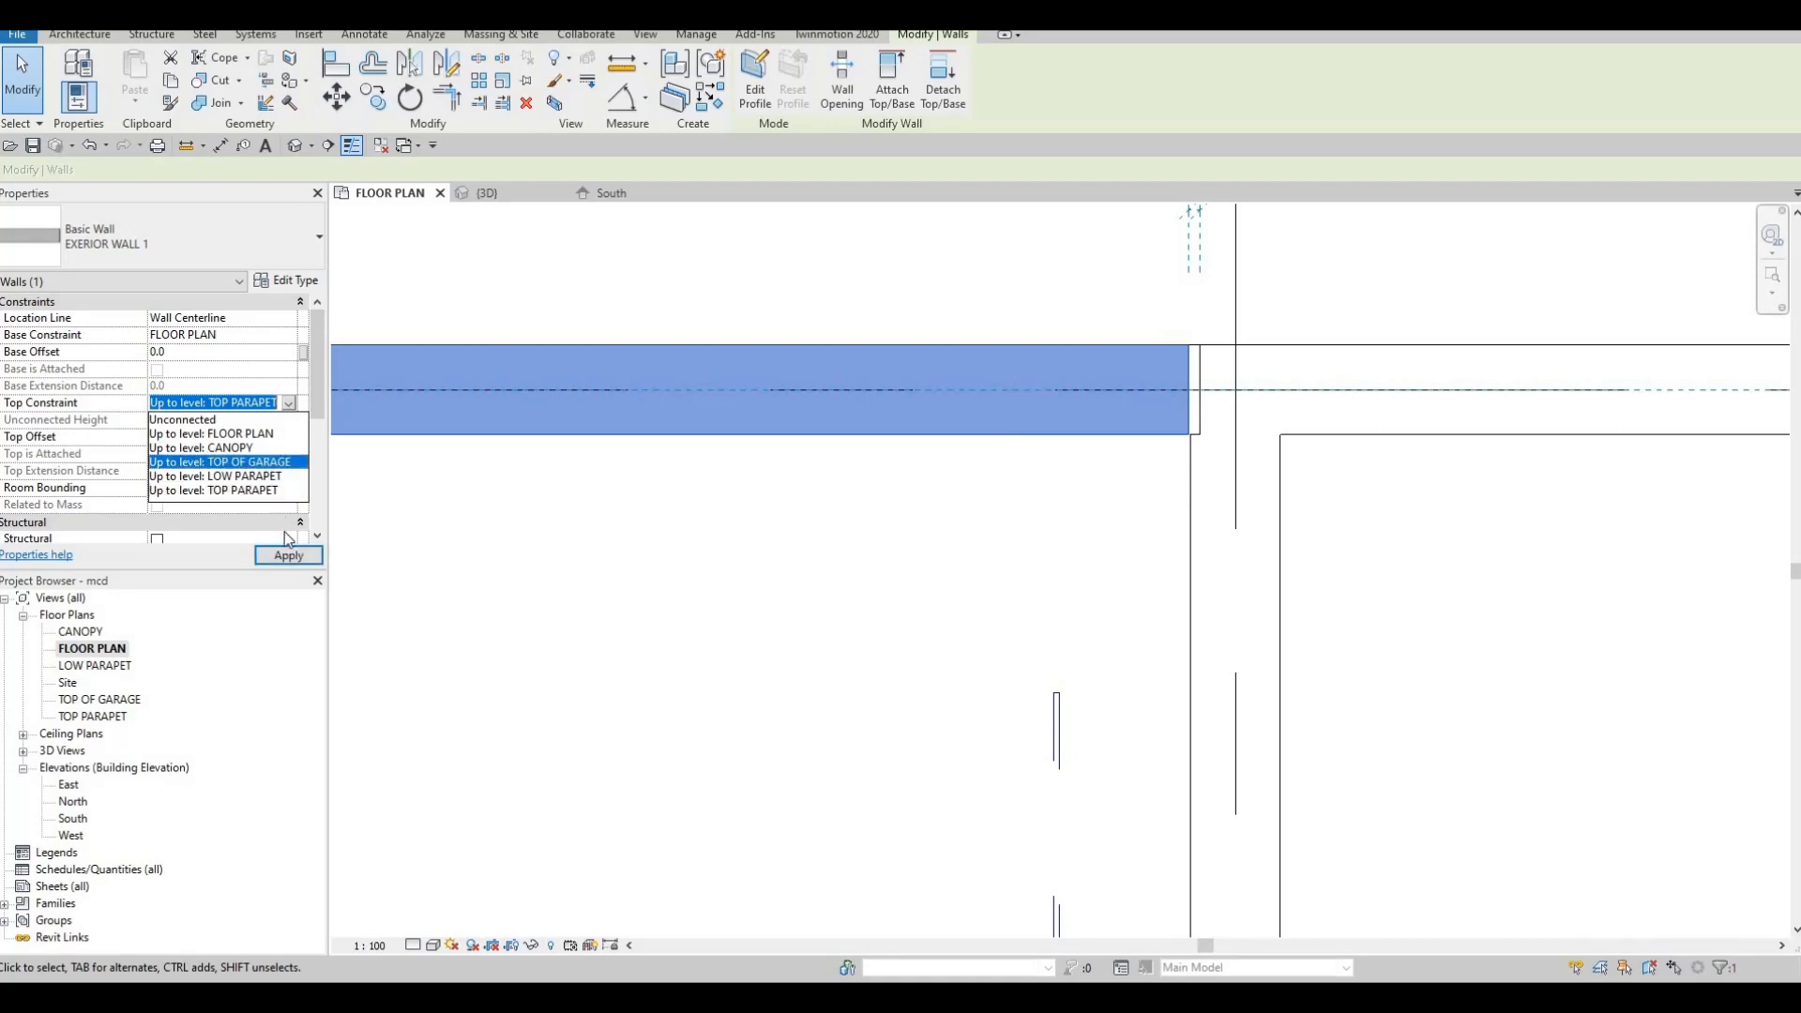
pyautogui.click(268, 461)
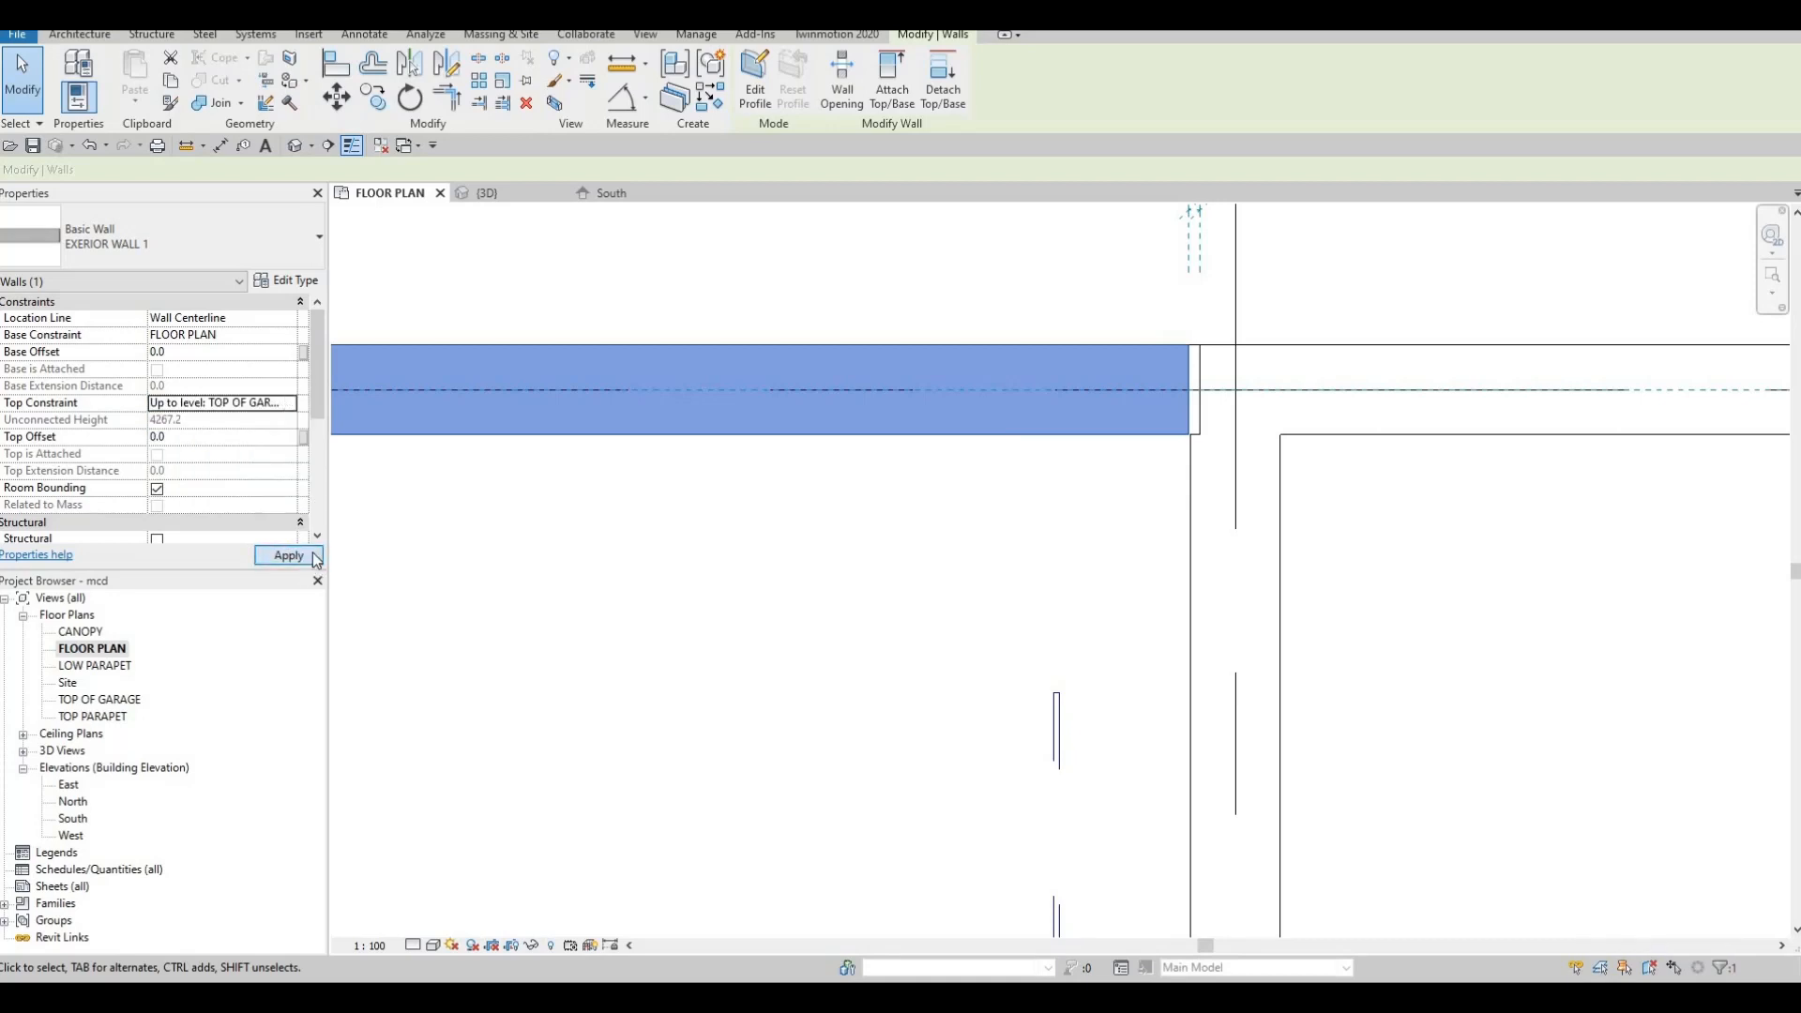
pyautogui.click(311, 555)
pyautogui.press('Escape')
pyautogui.press('Escape')
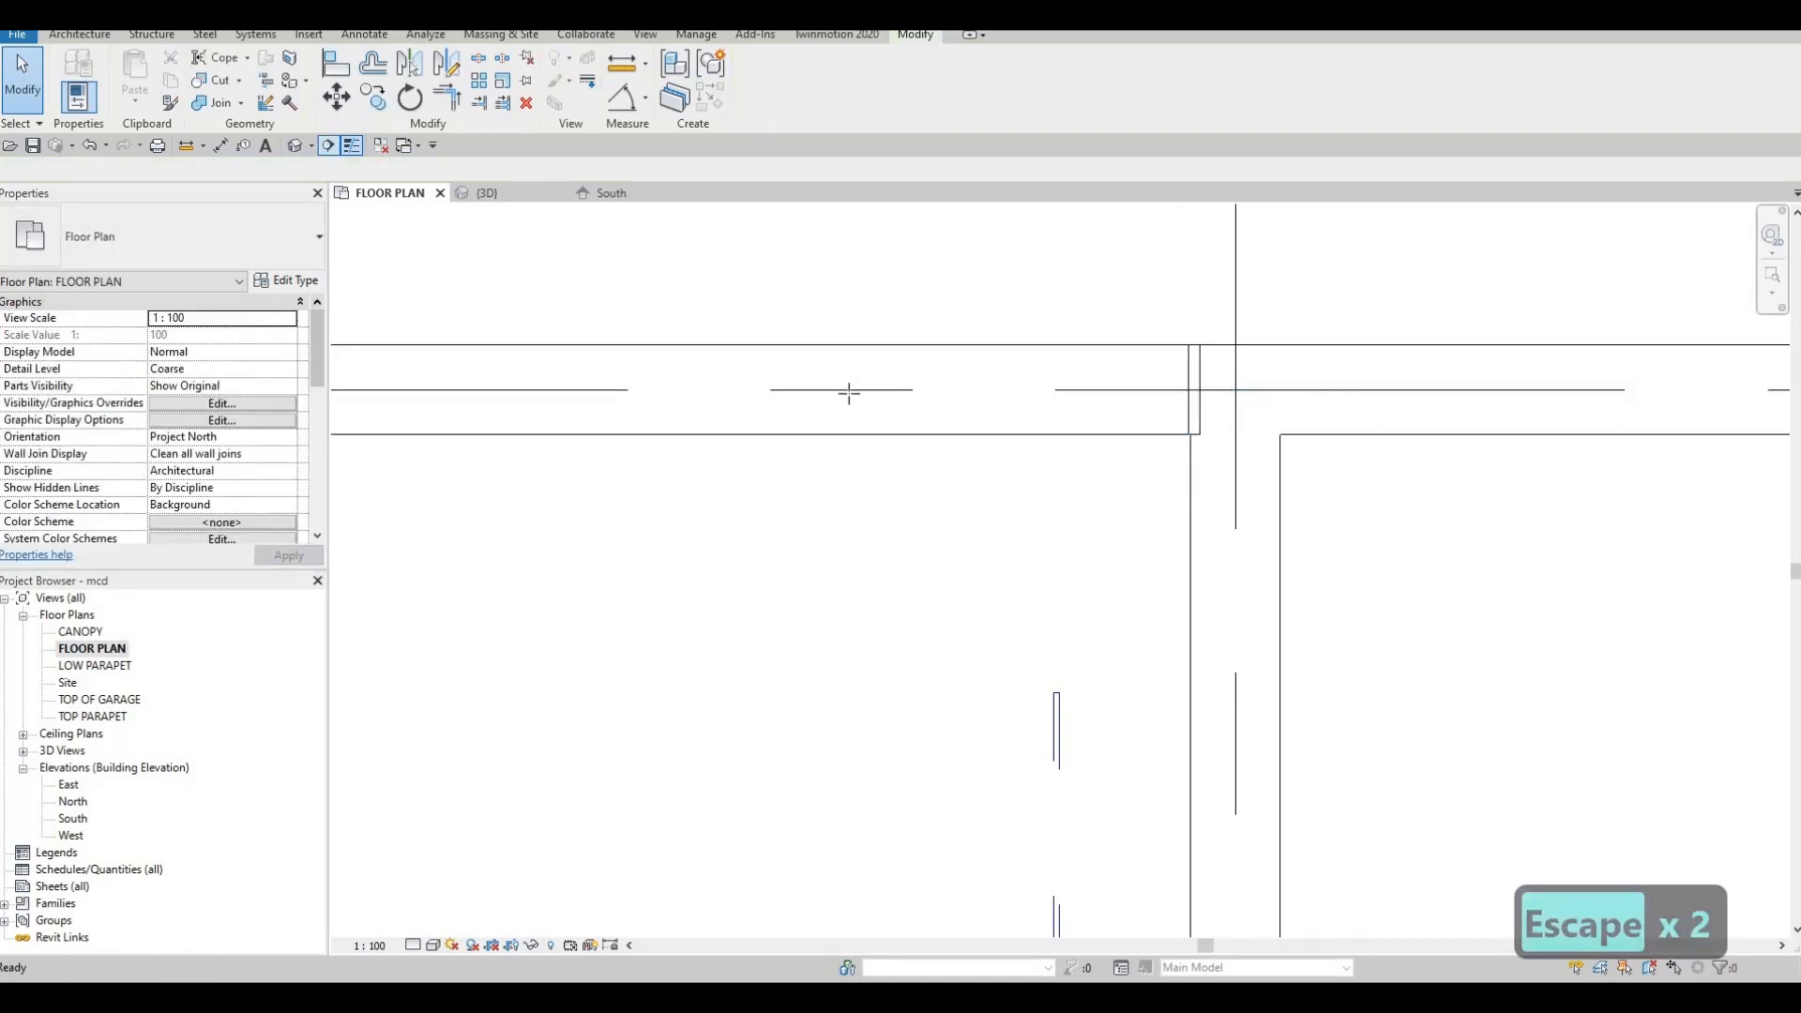
# Open the 3D view and examine the junction between the garage's and the main building's north walls
pyautogui.click(328, 146)
pyautogui.press('Escape')
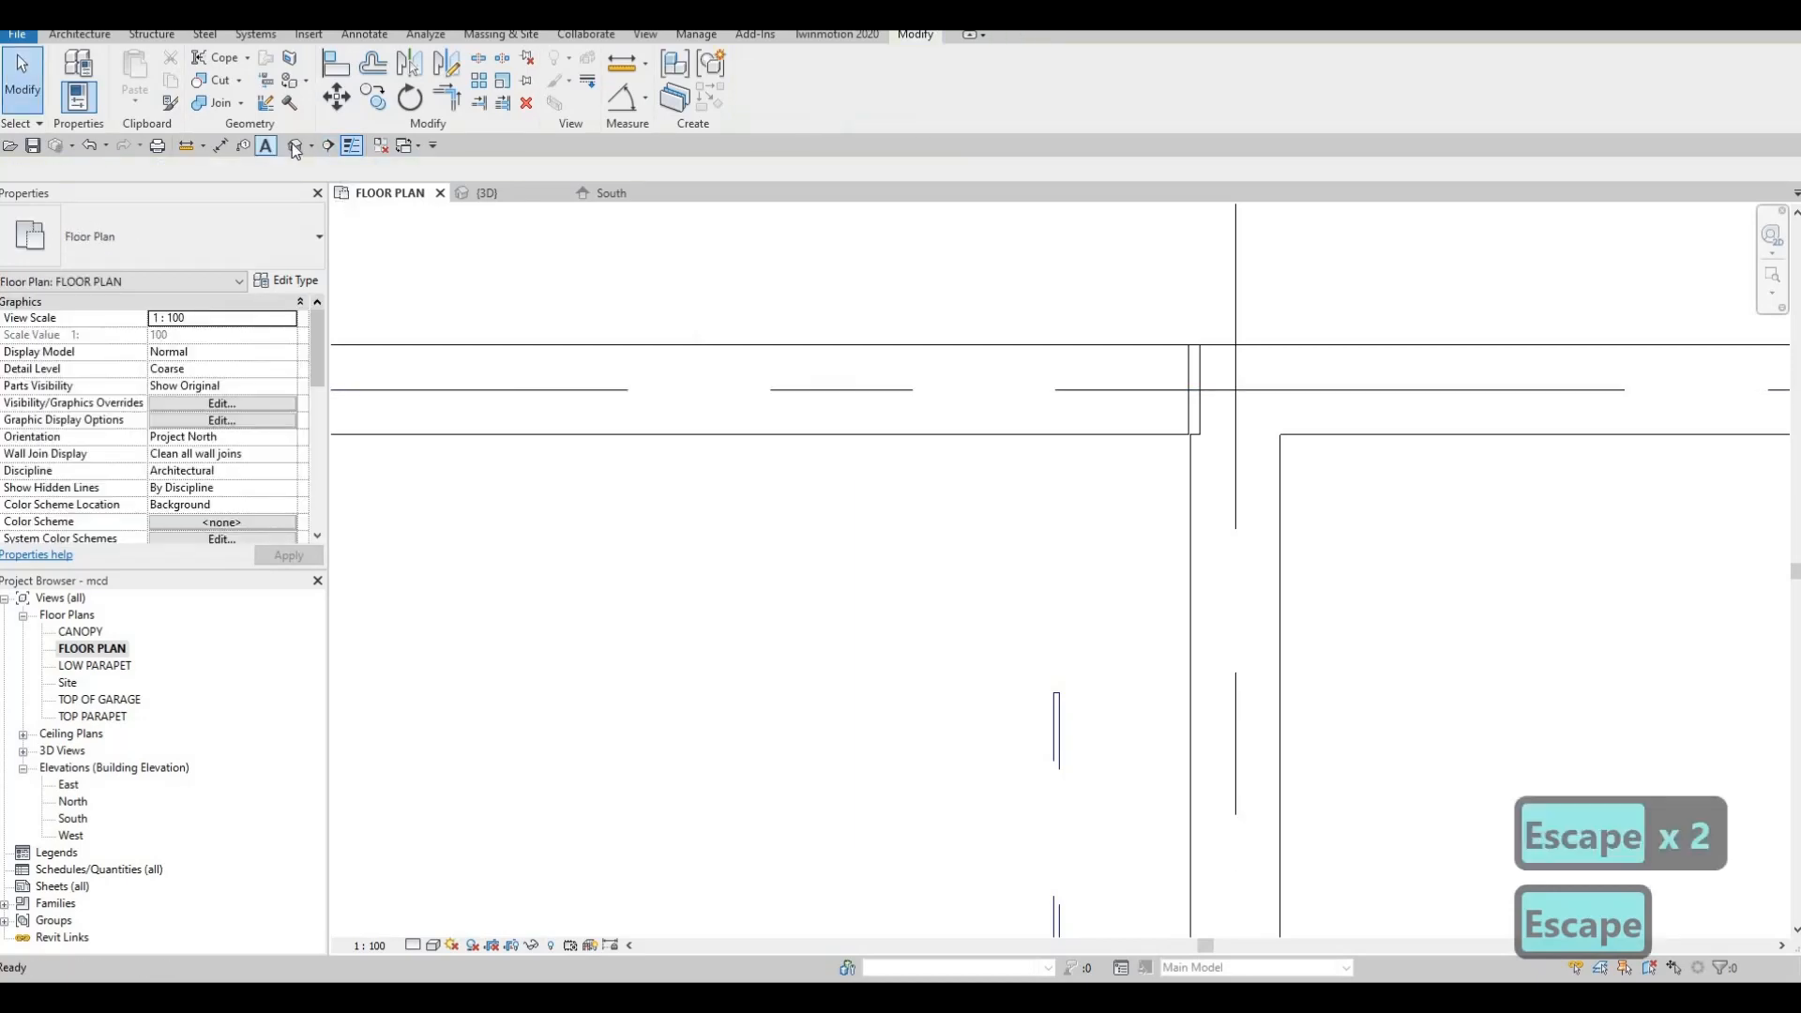
pyautogui.keyDown('shift'); pyautogui.moveTo(958, 623); pyautogui.dragTo(1154, 591, button='middle'); pyautogui.keyUp('shift')
pyautogui.scroll(8, 1148, 587)
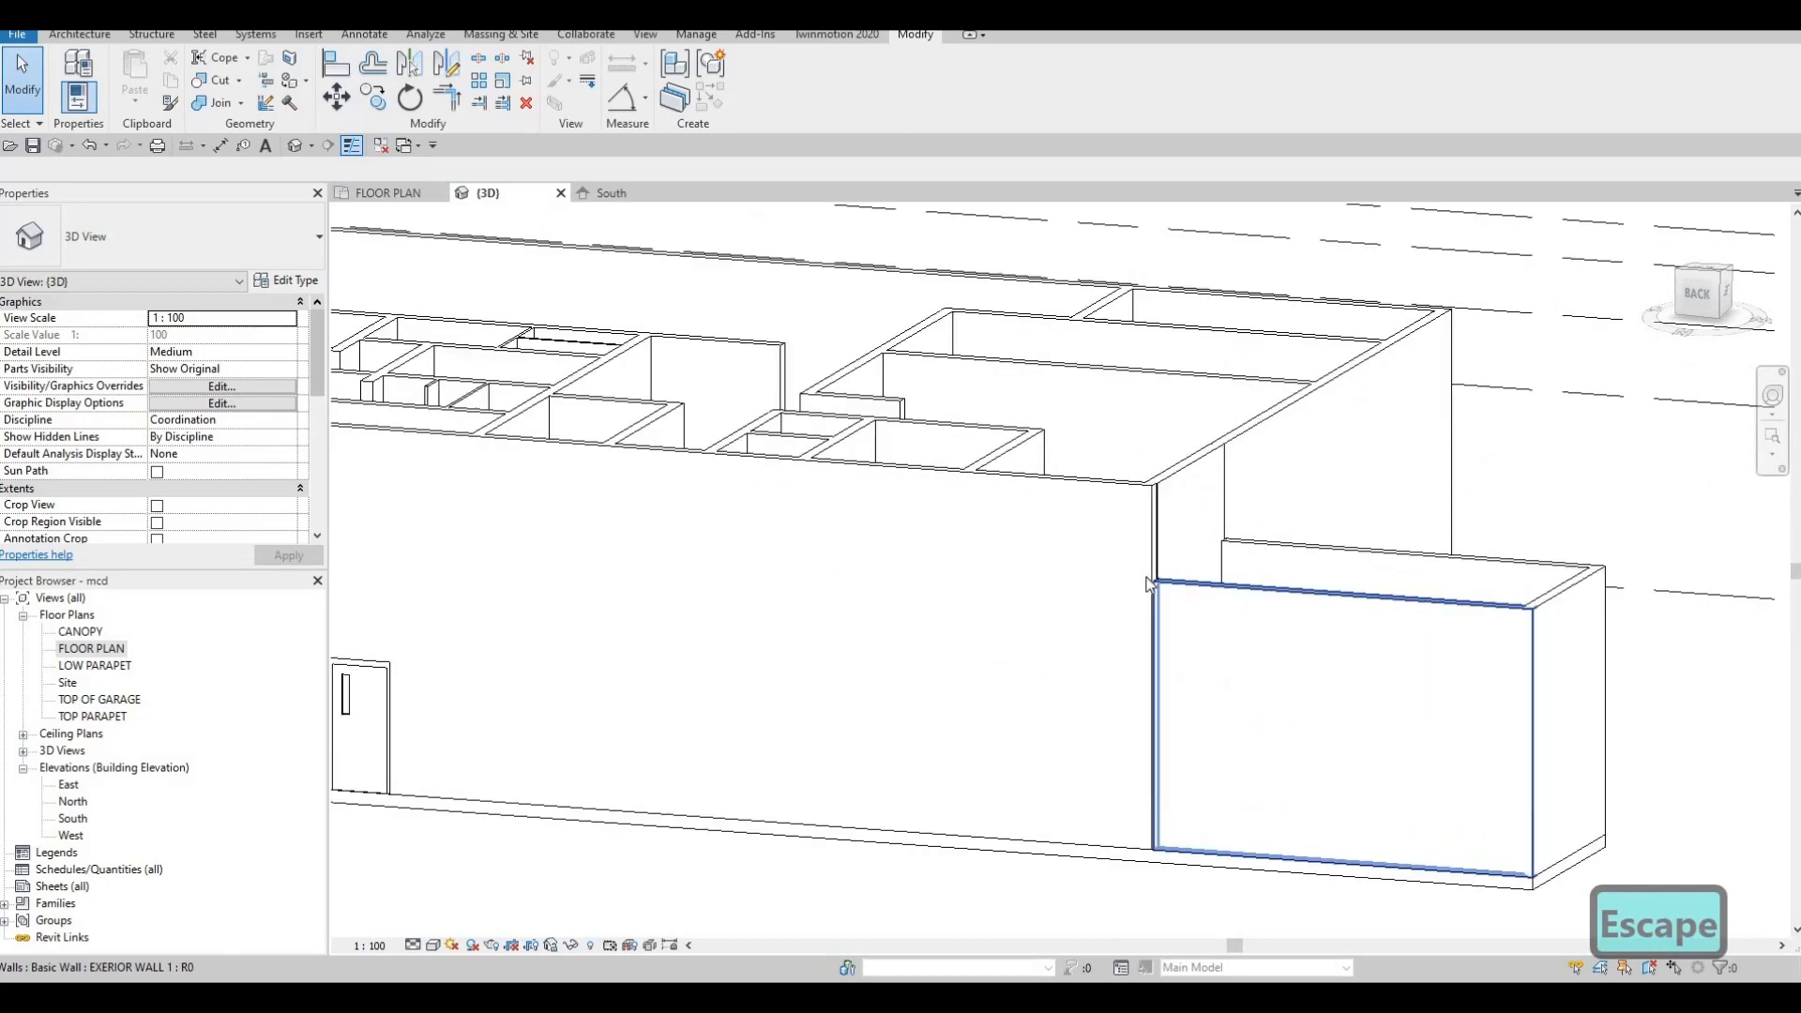
pyautogui.scroll(1, 1142, 383)
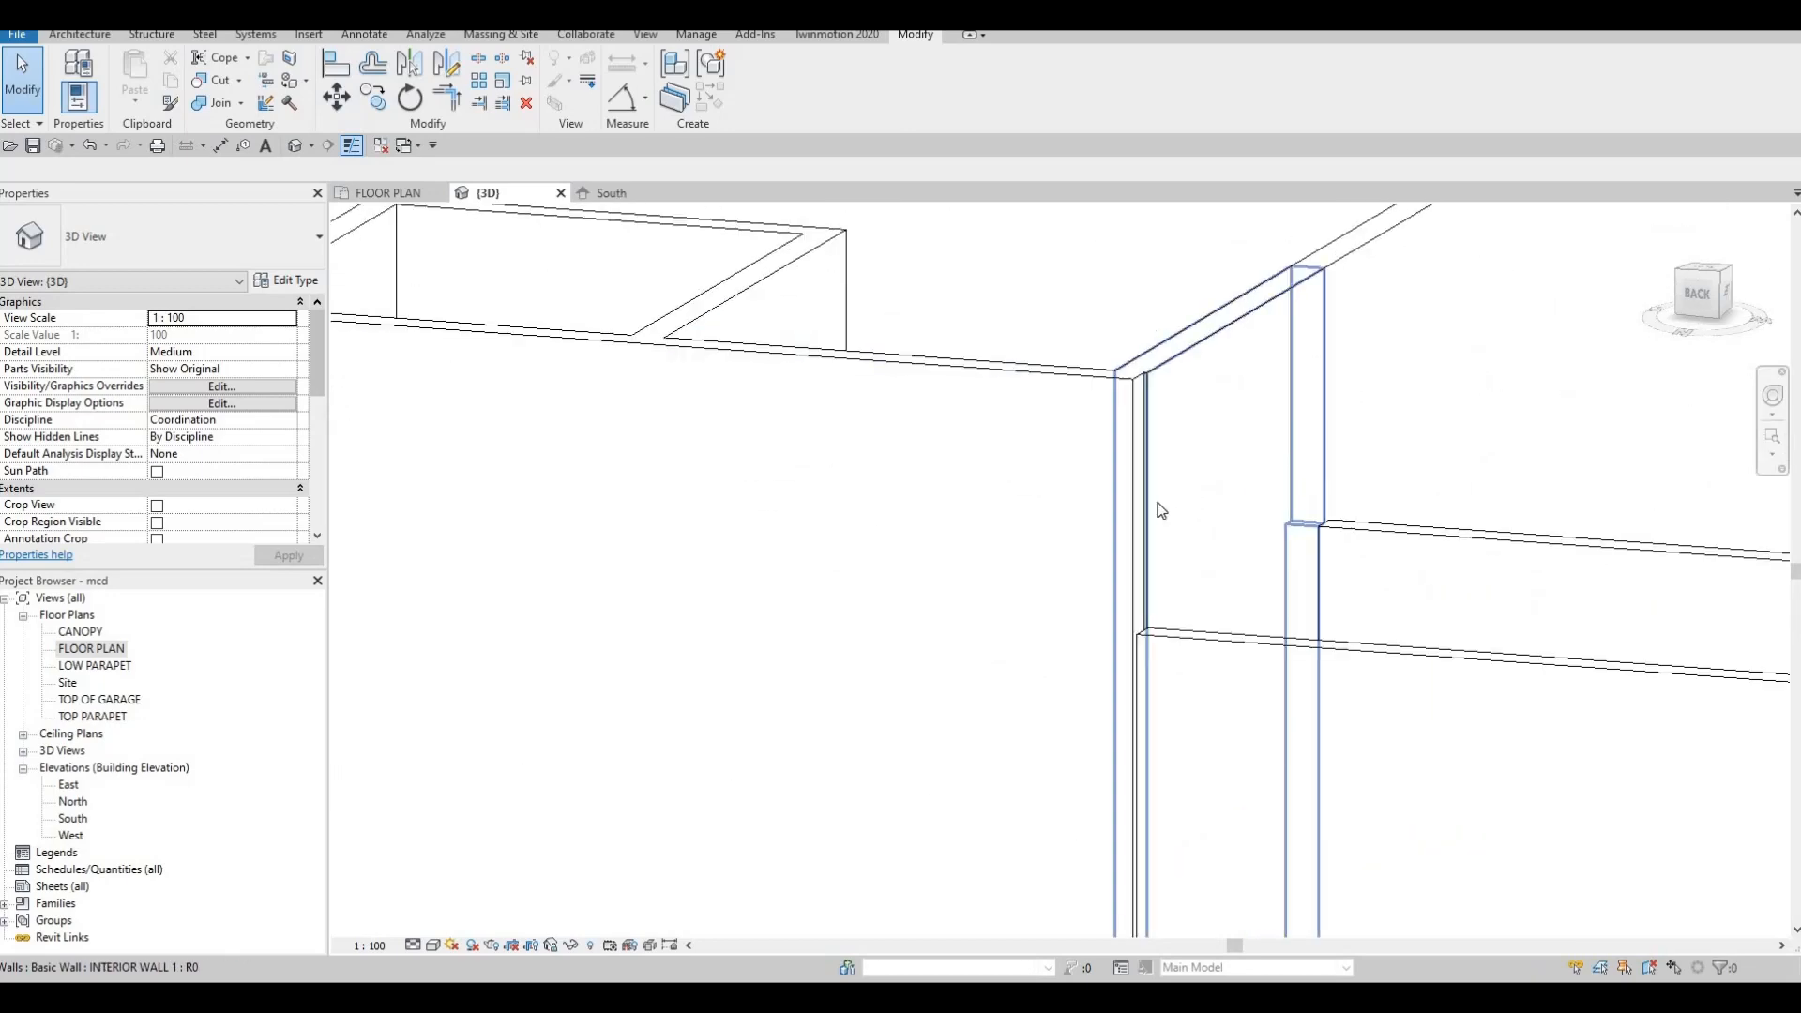
pyautogui.press('Escape')
pyautogui.press('Escape')
# Trim the wall dividing garage and main building and the main north wall to a corner in the 3D view
pyautogui.click(1165, 368)
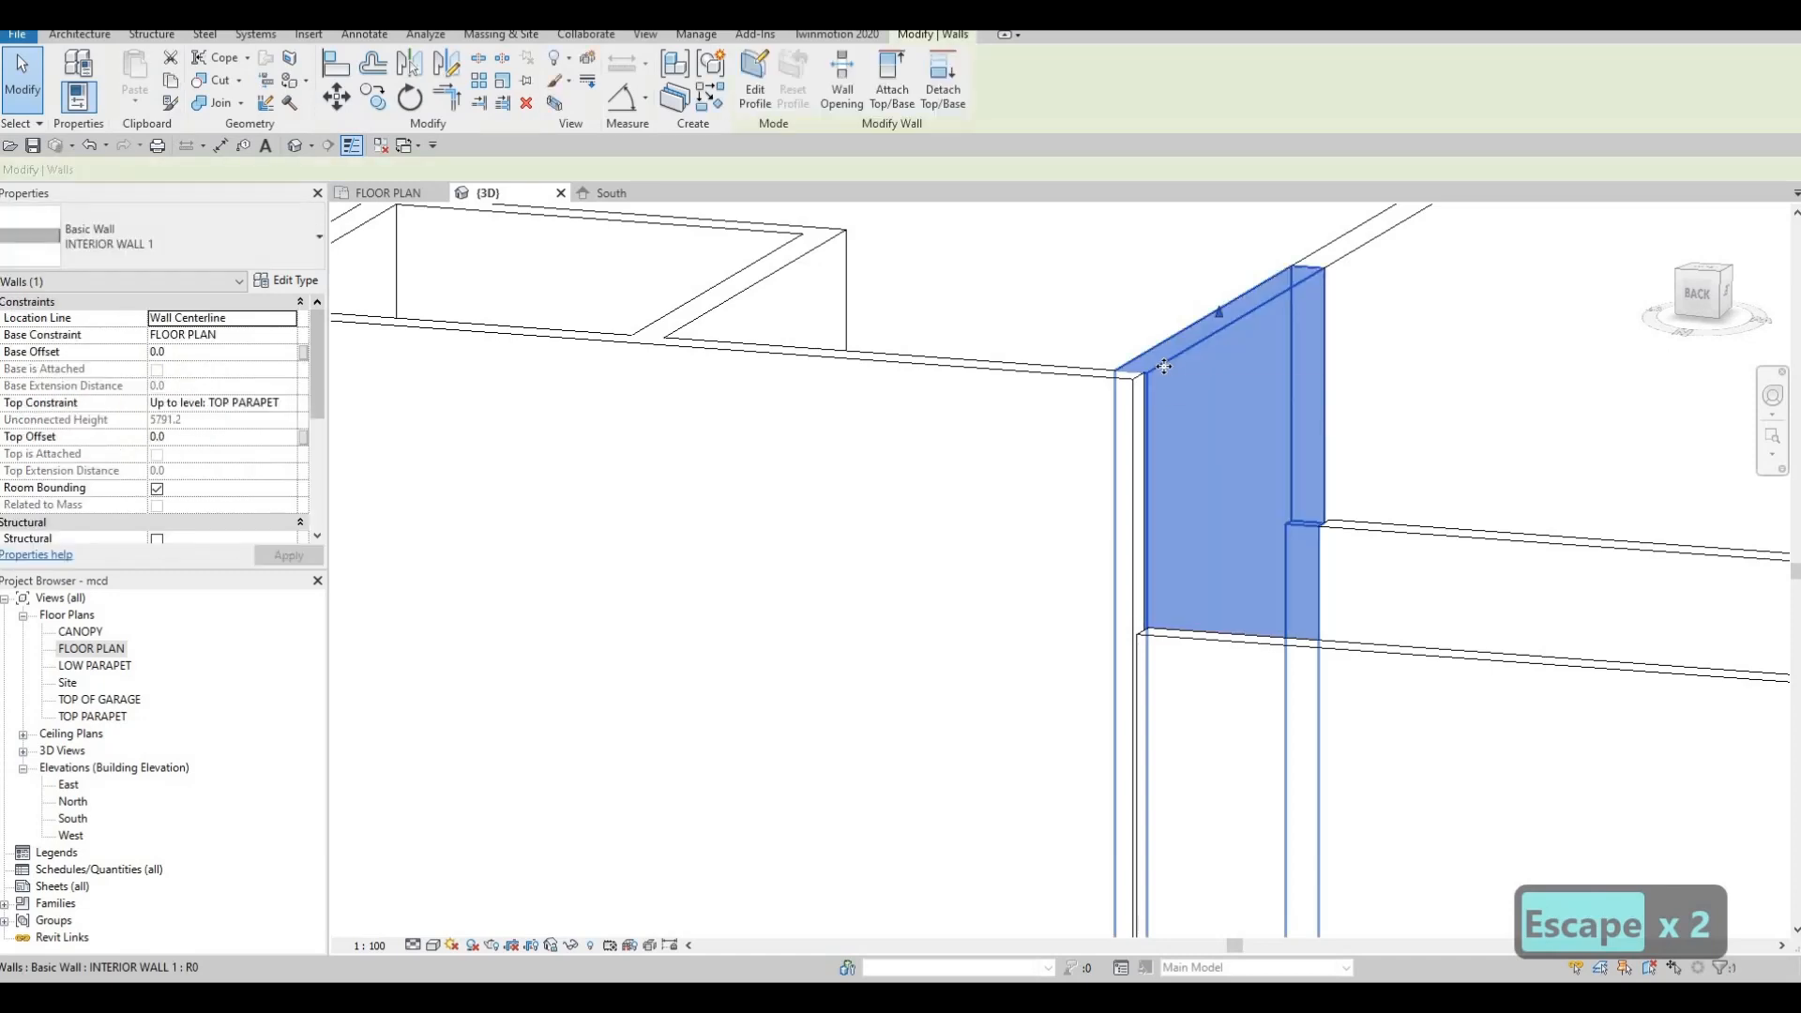
pyautogui.press('t')
pyautogui.press('r')
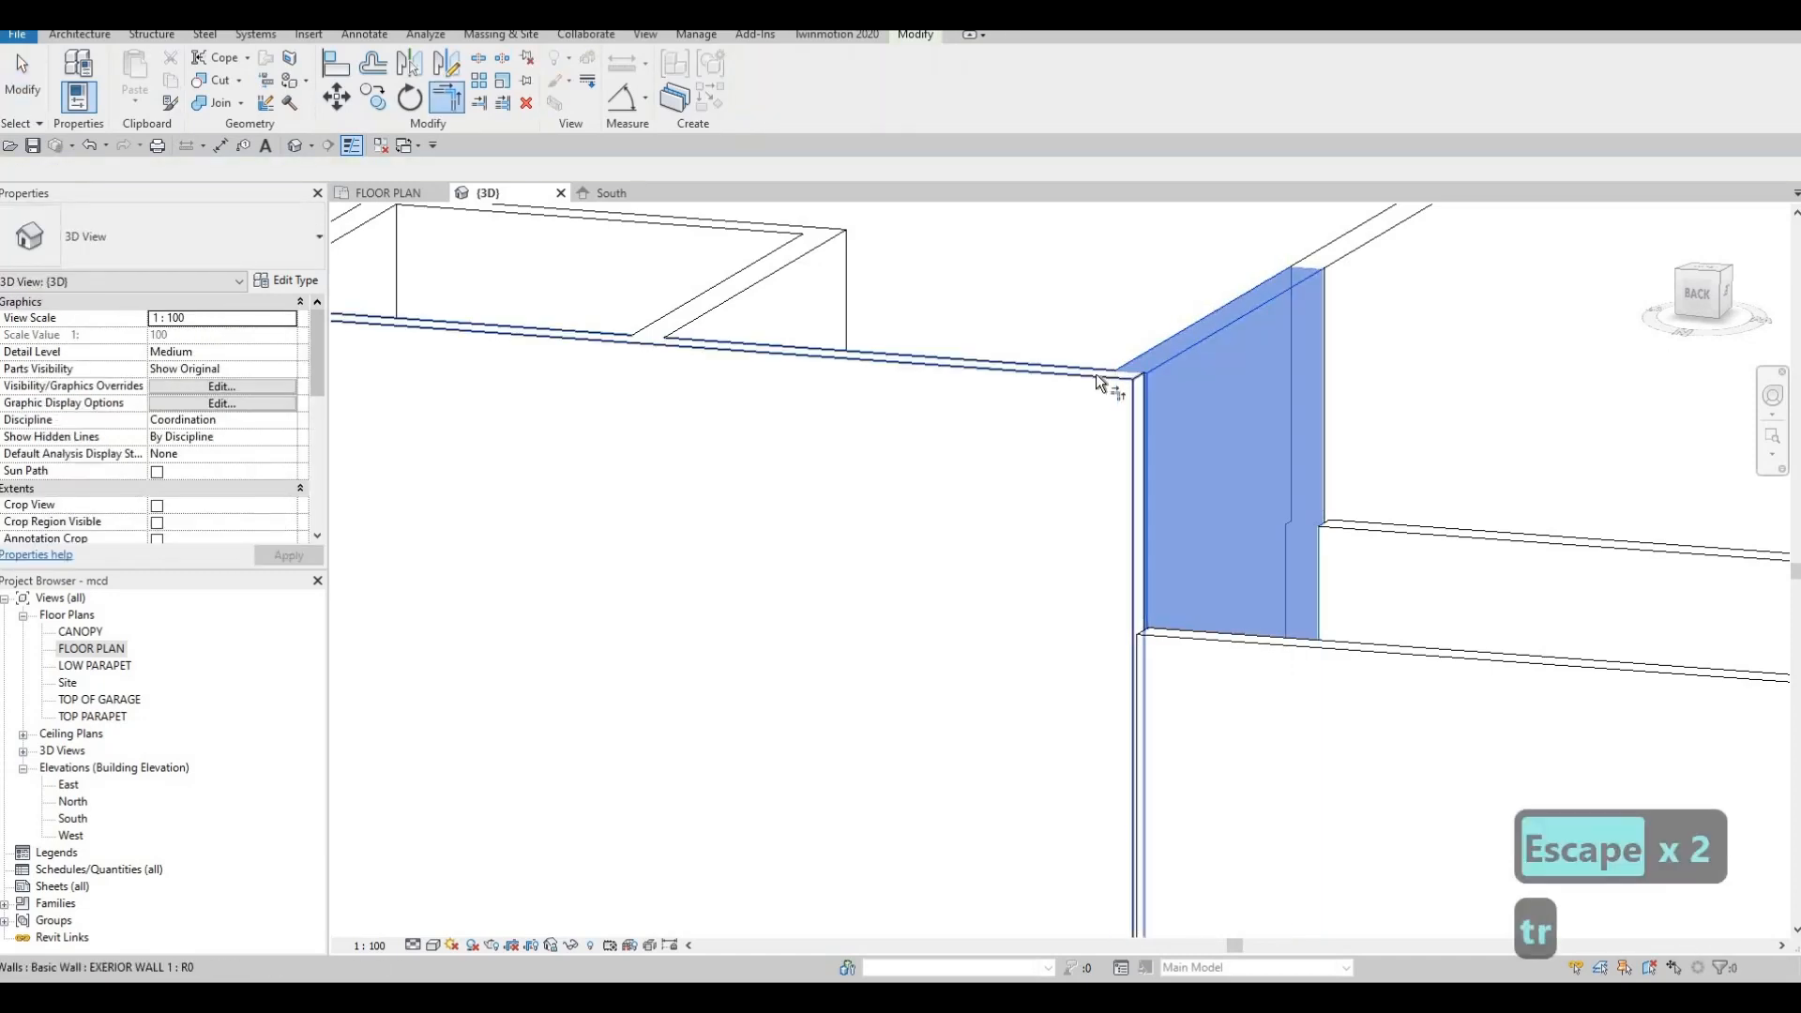
pyautogui.click(1099, 383)
pyautogui.click(1130, 657)
pyautogui.press('Escape')
pyautogui.press('Escape')
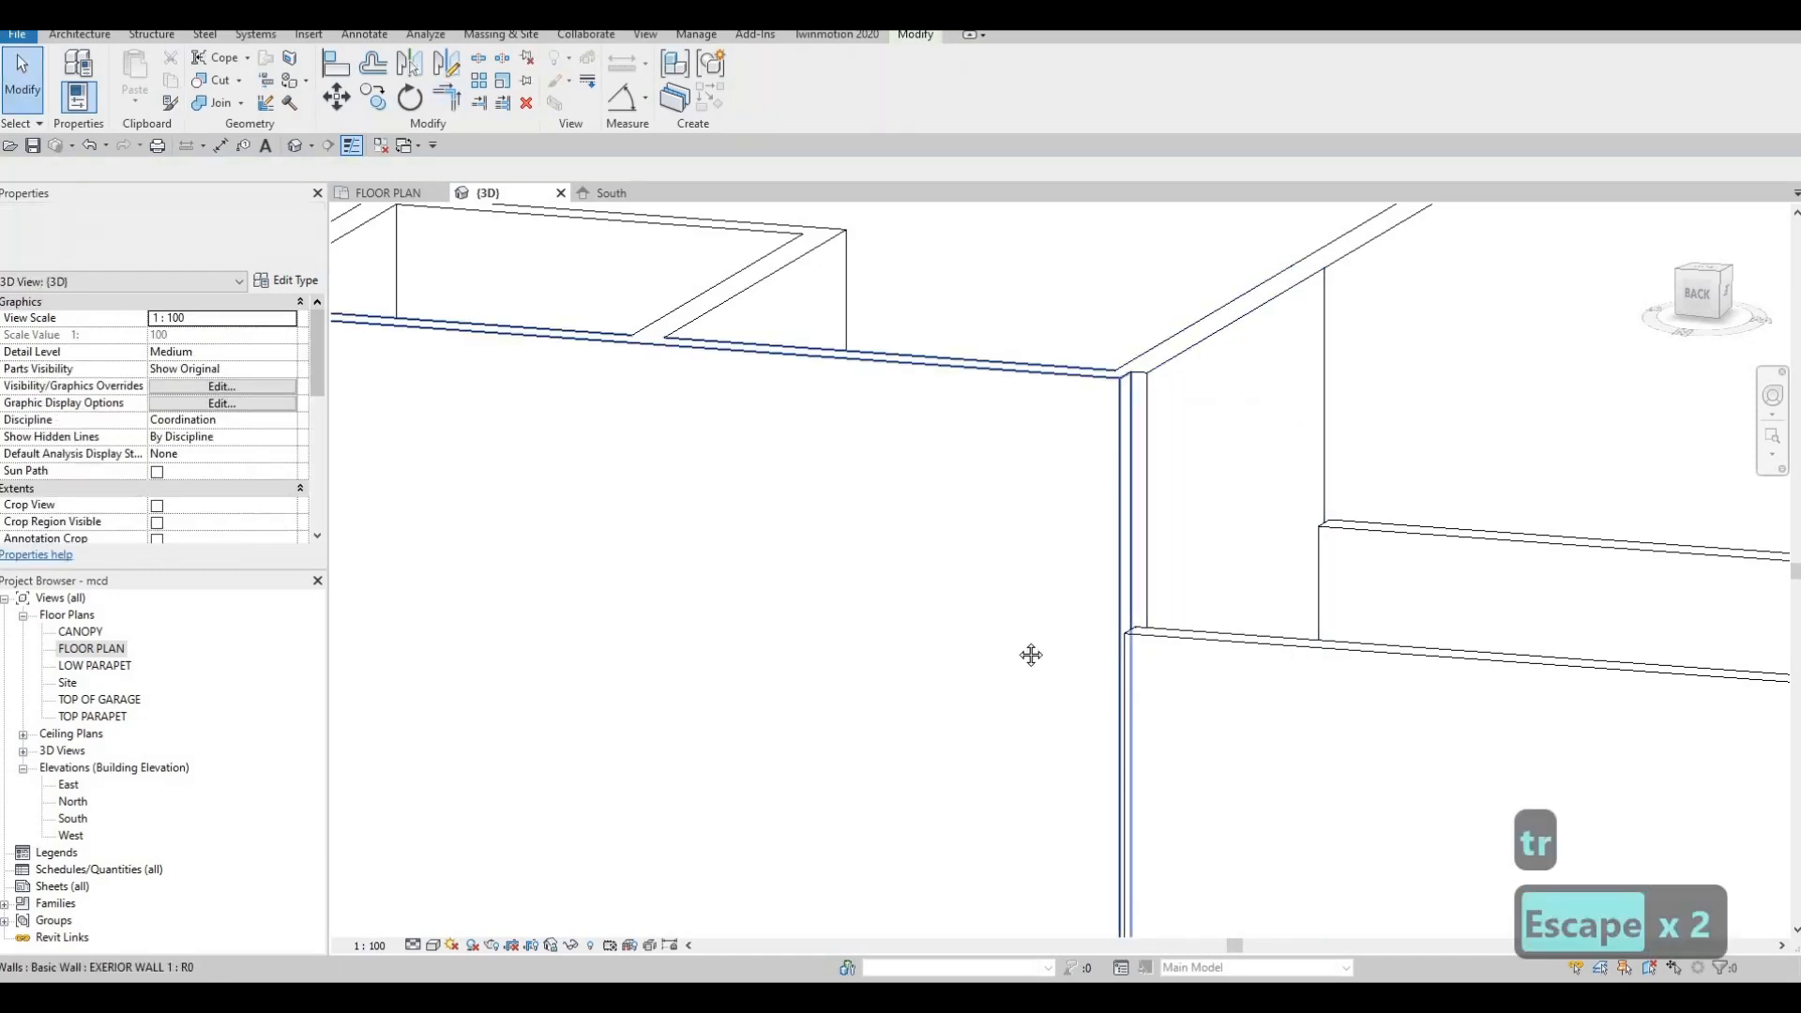
pyautogui.press('Escape')
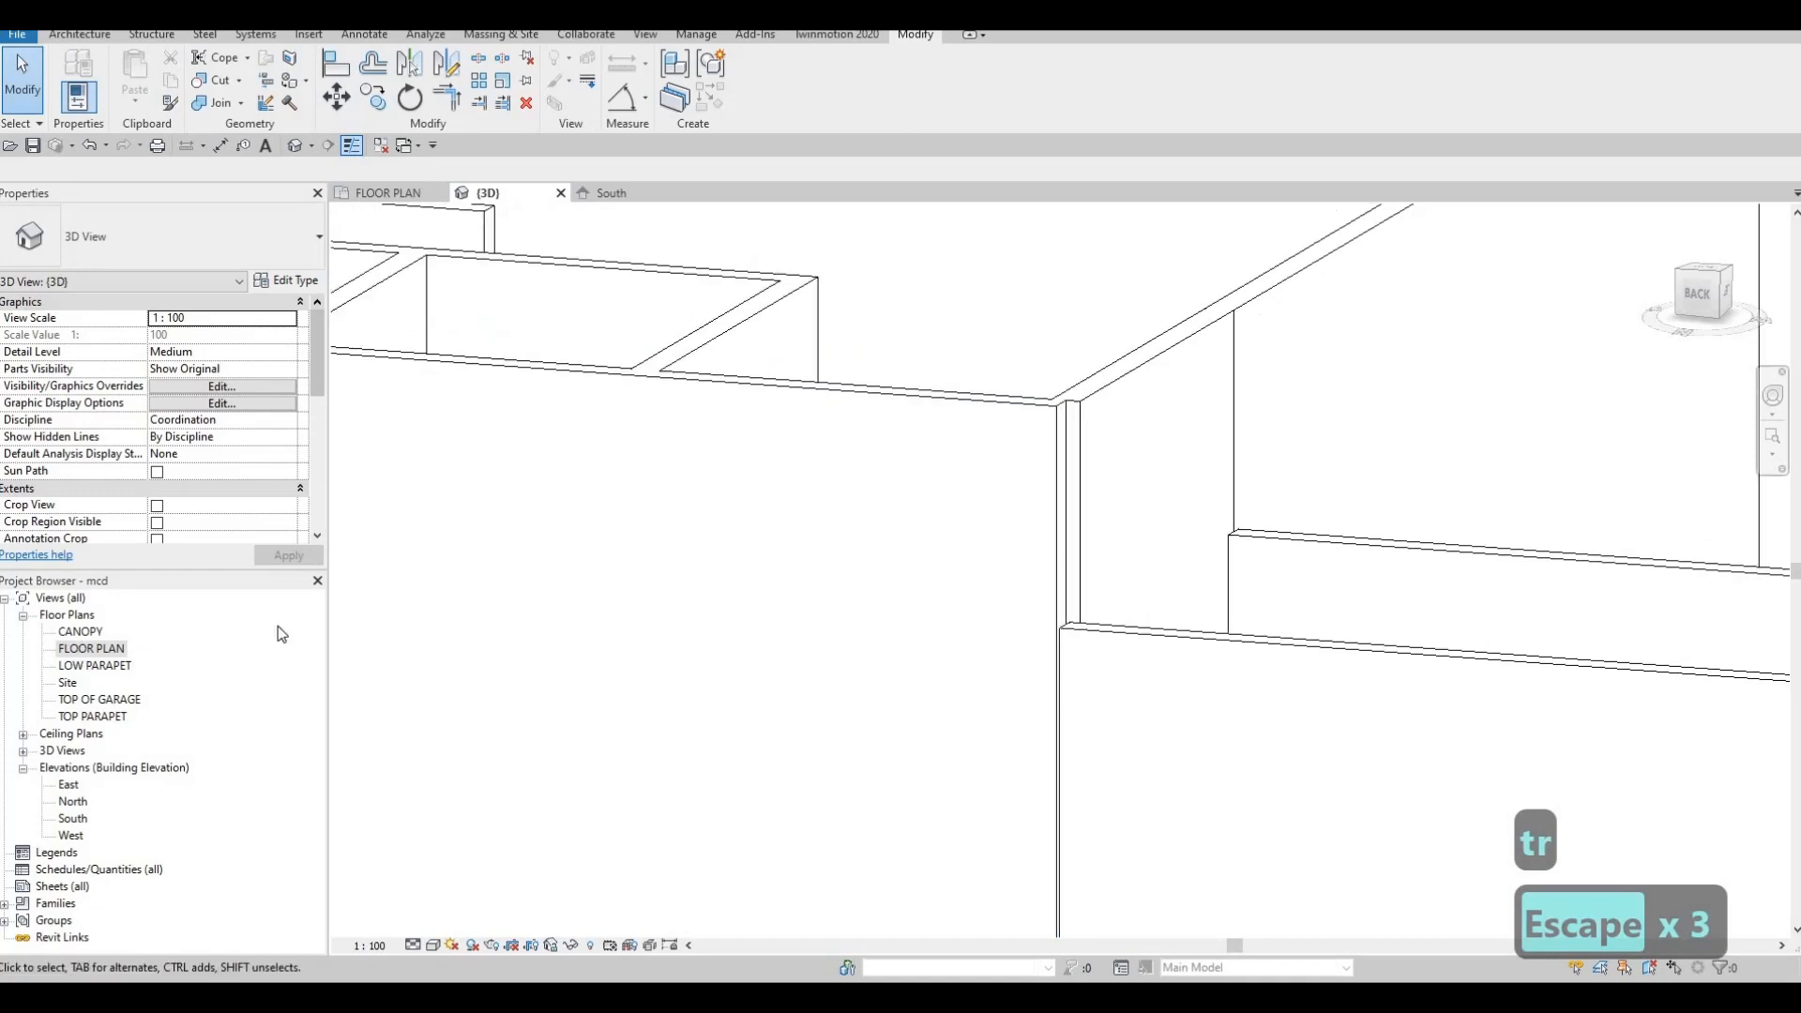
# In the floor plan, extend the east end of the garage's north wall segment to the adjacent grid line
pyautogui.doubleClick(91, 648)
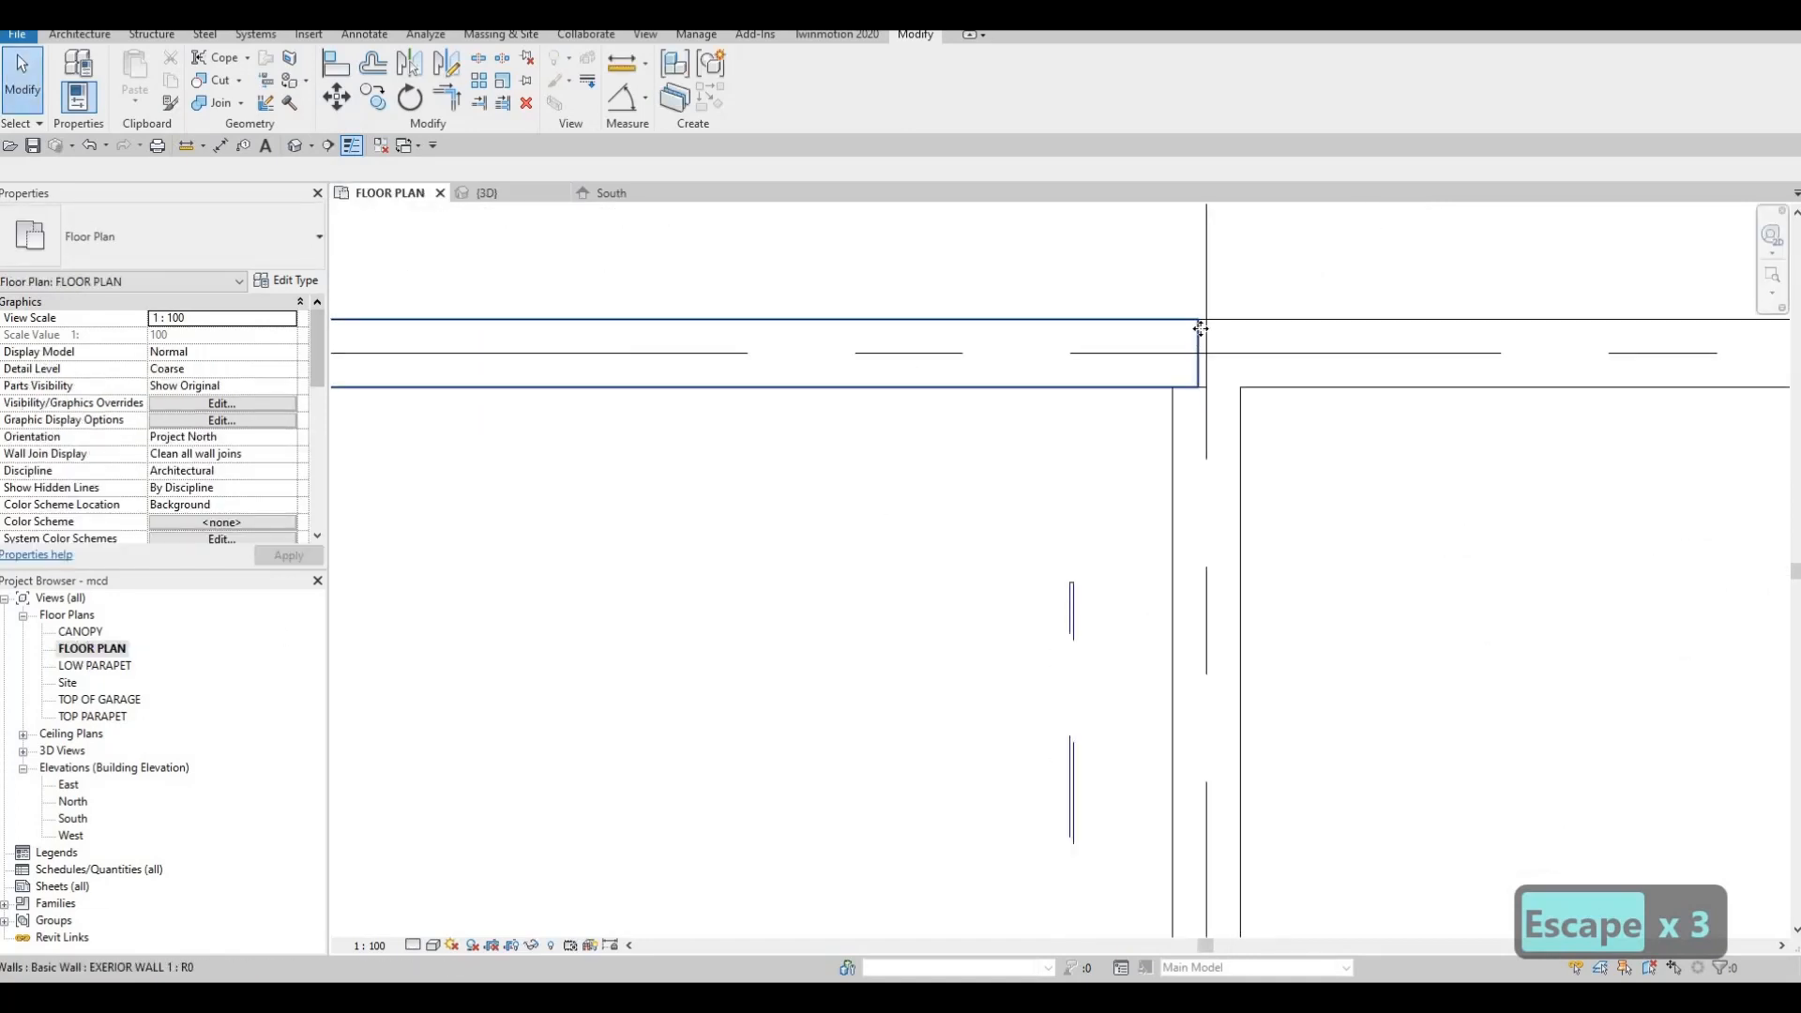
pyautogui.click(1200, 328)
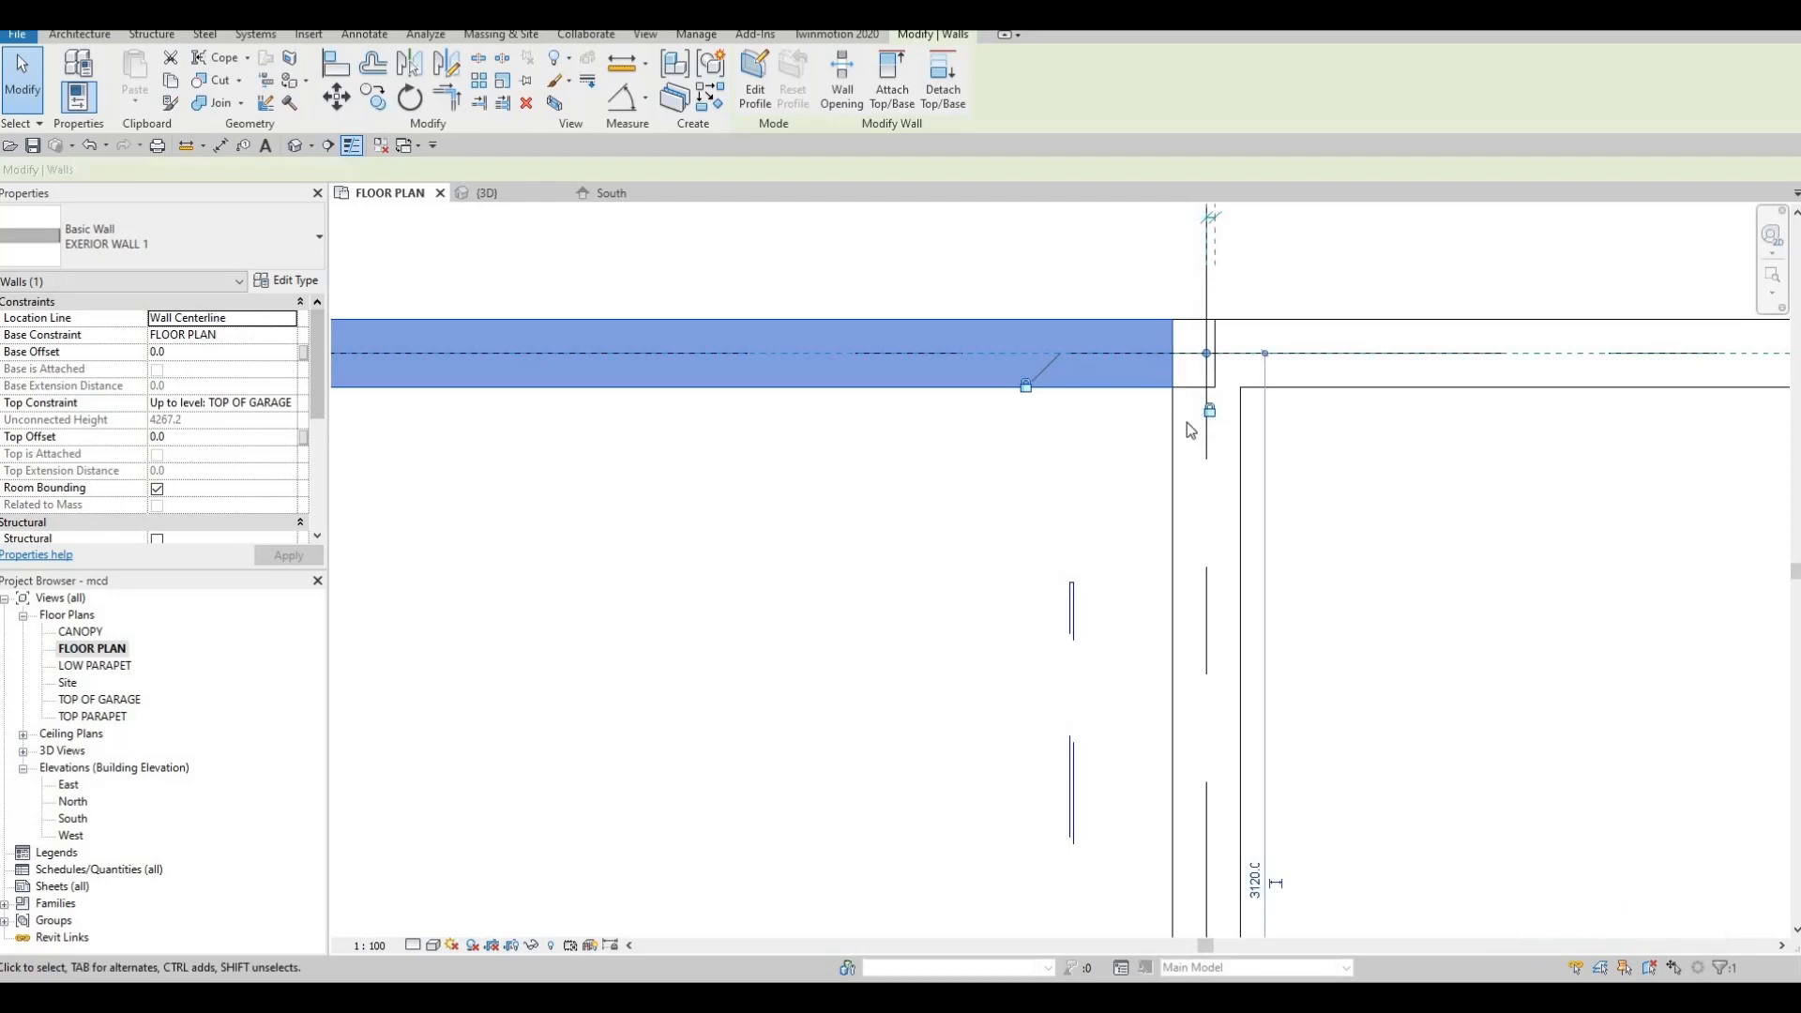
pyautogui.press('Escape')
pyautogui.press('Escape')
pyautogui.press('Escape')
# Trim the main north wall and the garage's dividing wall to a corner in the floor plan, removing the conflicting constraints
pyautogui.click(1213, 384)
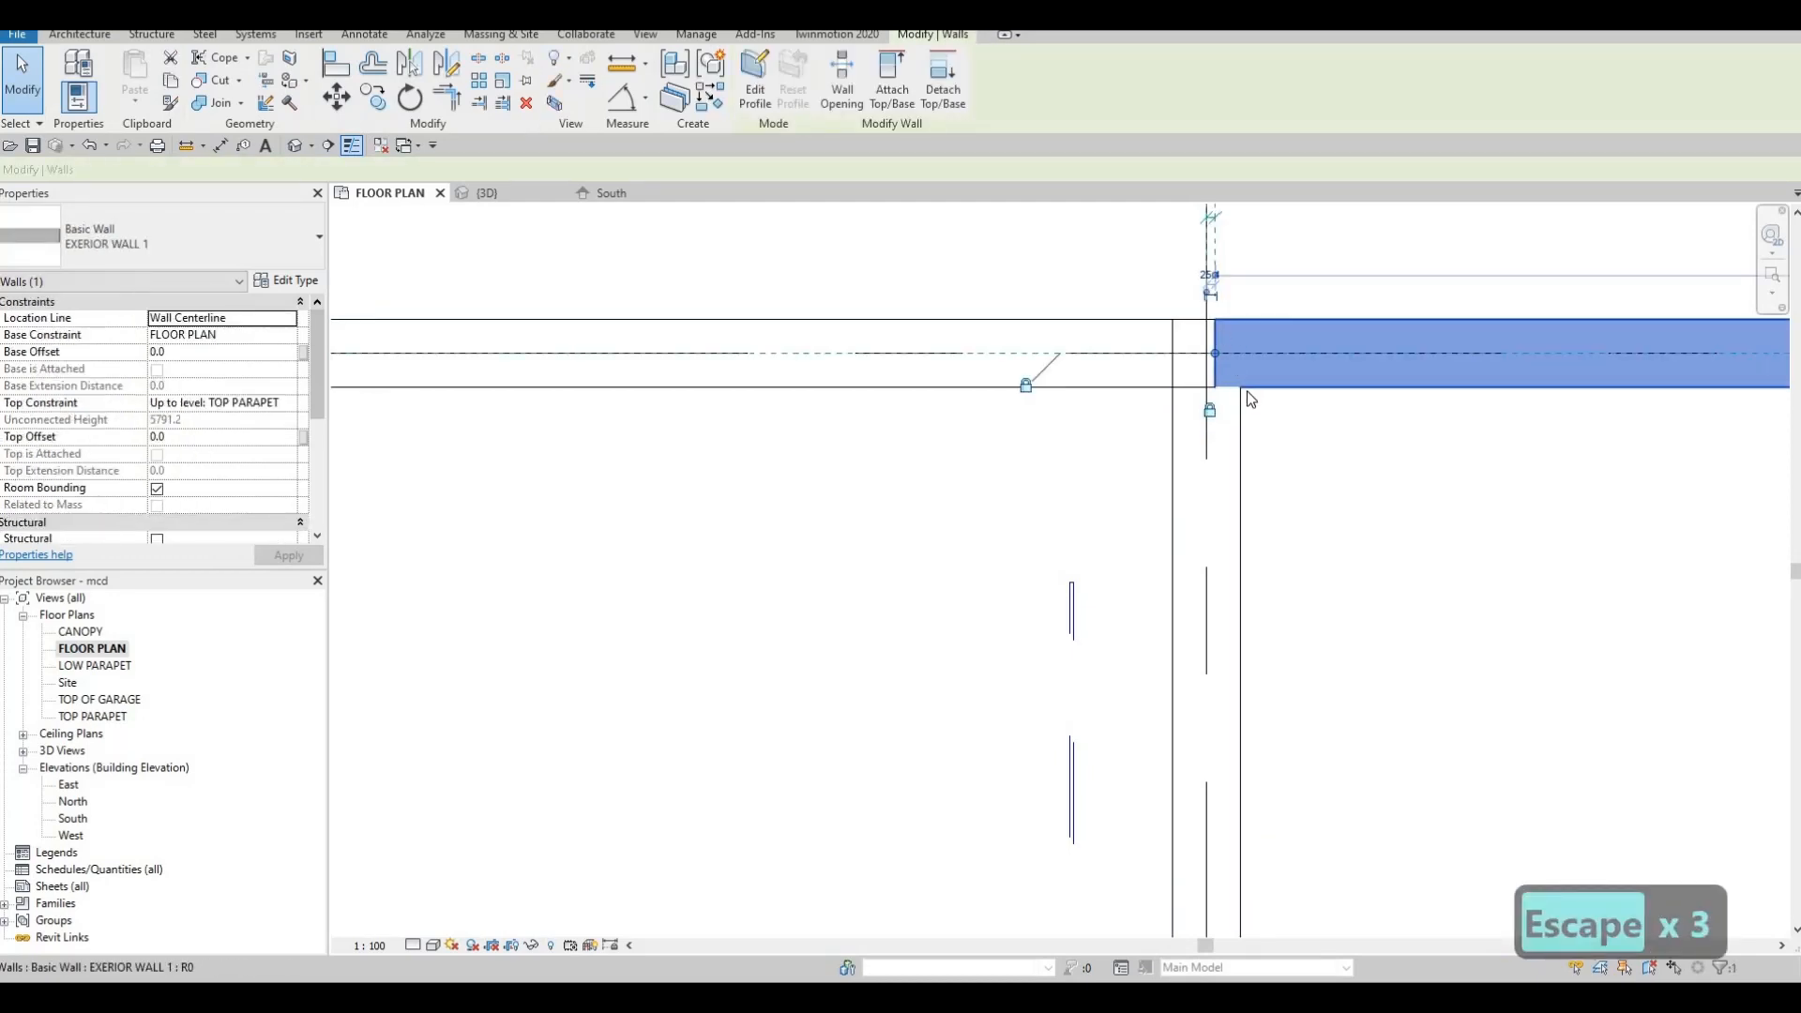
pyautogui.press('Escape')
pyautogui.press('Escape')
pyautogui.press('Escape')
pyautogui.press('t')
pyautogui.press('r')
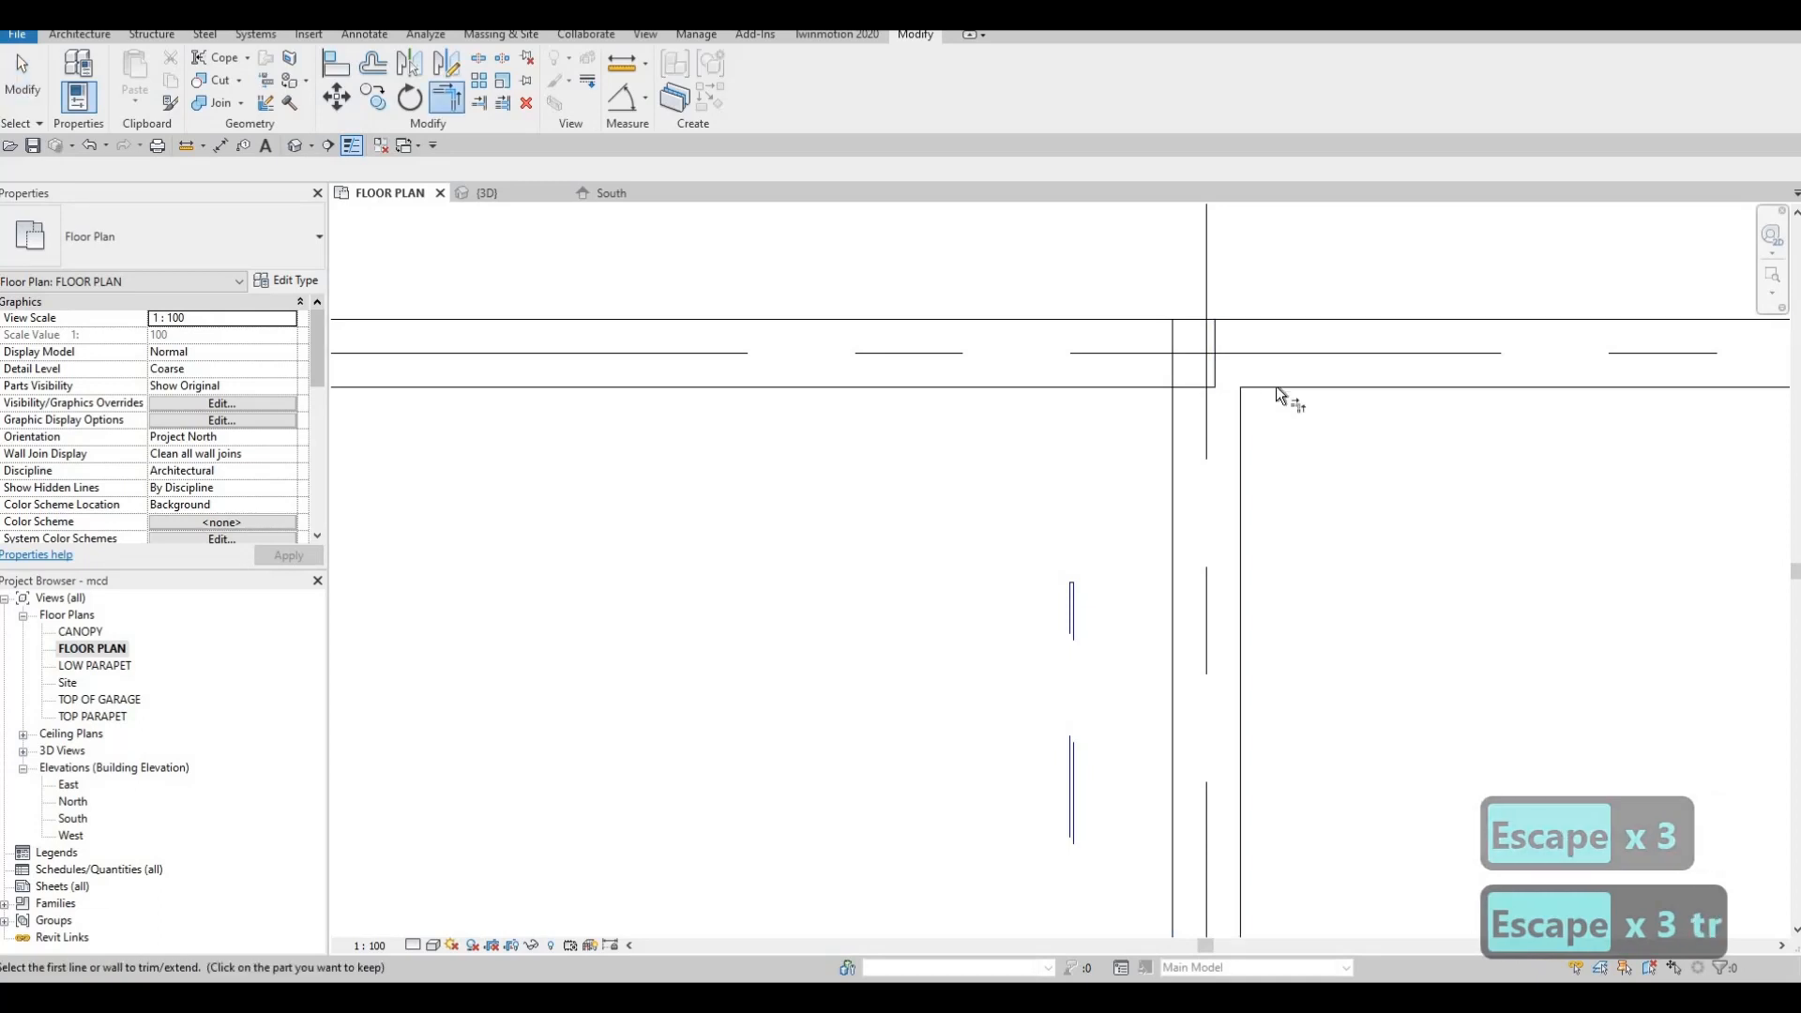
pyautogui.click(1276, 386)
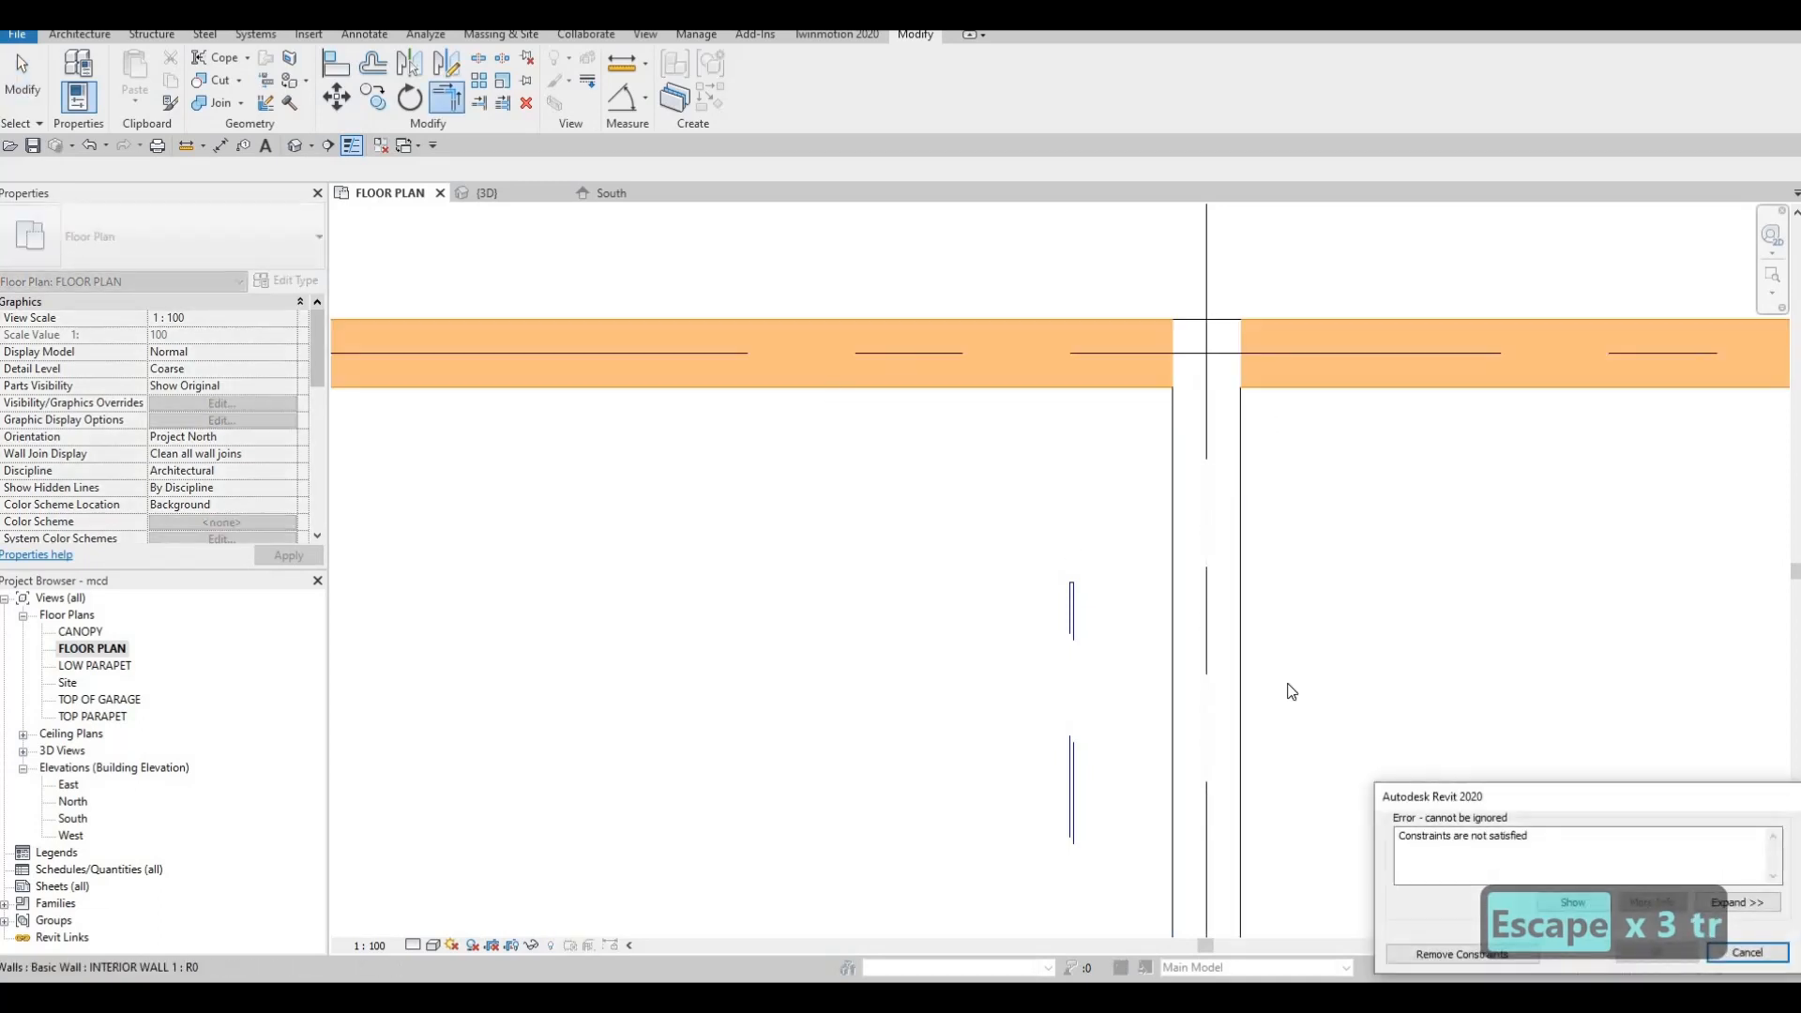
pyautogui.press('Escape')
pyautogui.press('Escape')
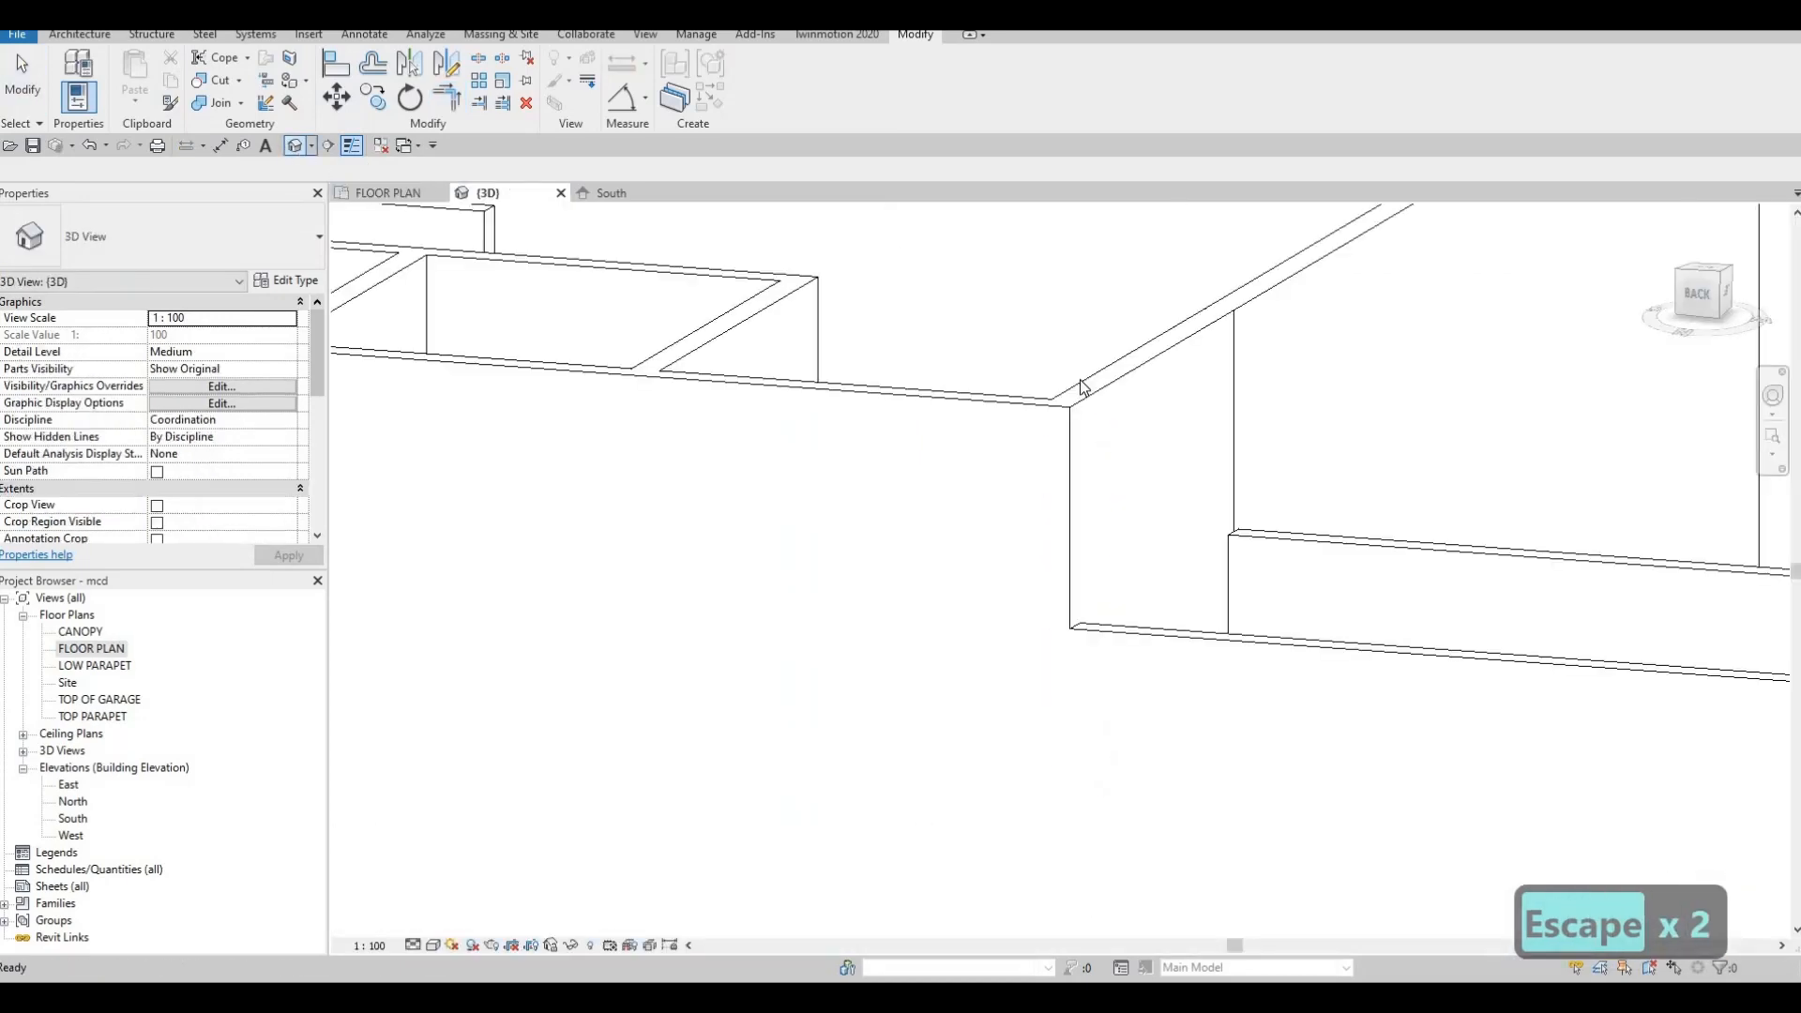
# Open the 3D view and examine the cleaned-up junction between the garage and the main building from several sides
pyautogui.keyDown('shift'); pyautogui.moveTo(1403, 535); pyautogui.dragTo(1229, 359, button='middle'); pyautogui.keyUp('shift')
pyautogui.keyDown('shift'); pyautogui.moveTo(1053, 522); pyautogui.dragTo(1439, 600, button='middle'); pyautogui.keyUp('shift')
pyautogui.scroll(-4, 1438, 601)
pyautogui.scroll(2, 1304, 441)
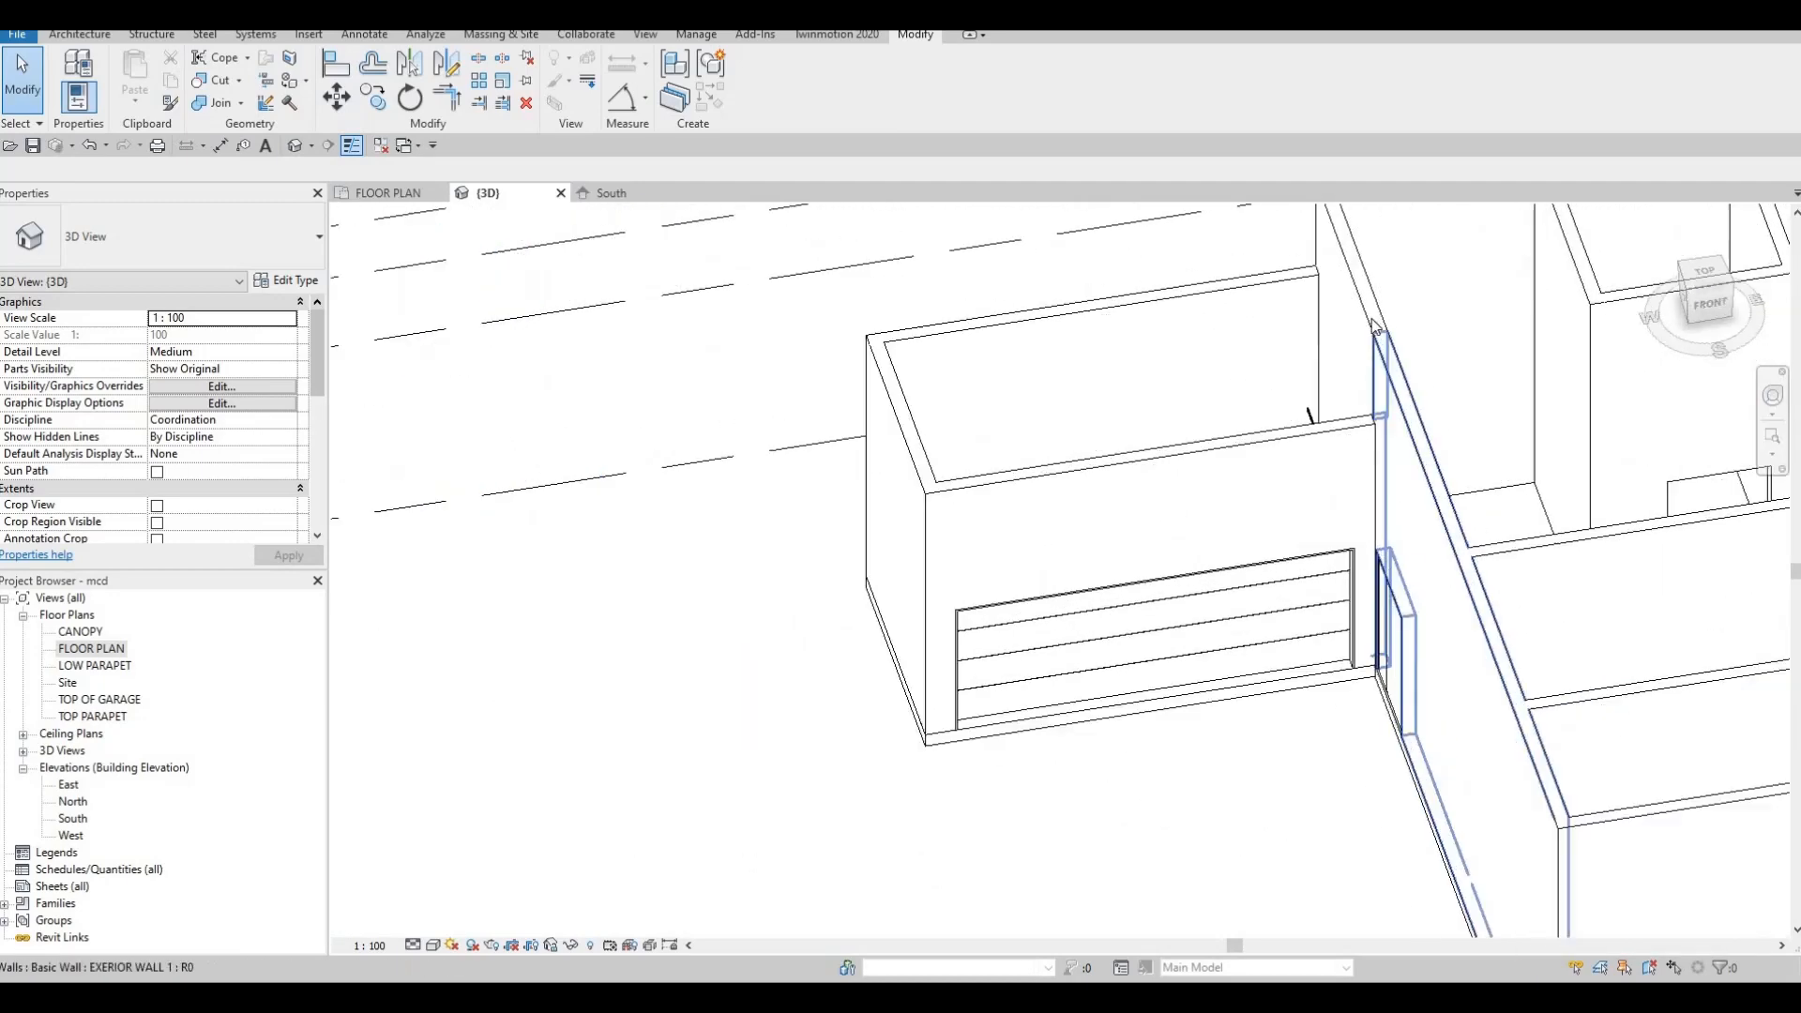
pyautogui.click(1444, 474)
pyautogui.keyDown('shift'); pyautogui.moveTo(1444, 474); pyautogui.dragTo(1422, 253, button='middle'); pyautogui.keyUp('shift')
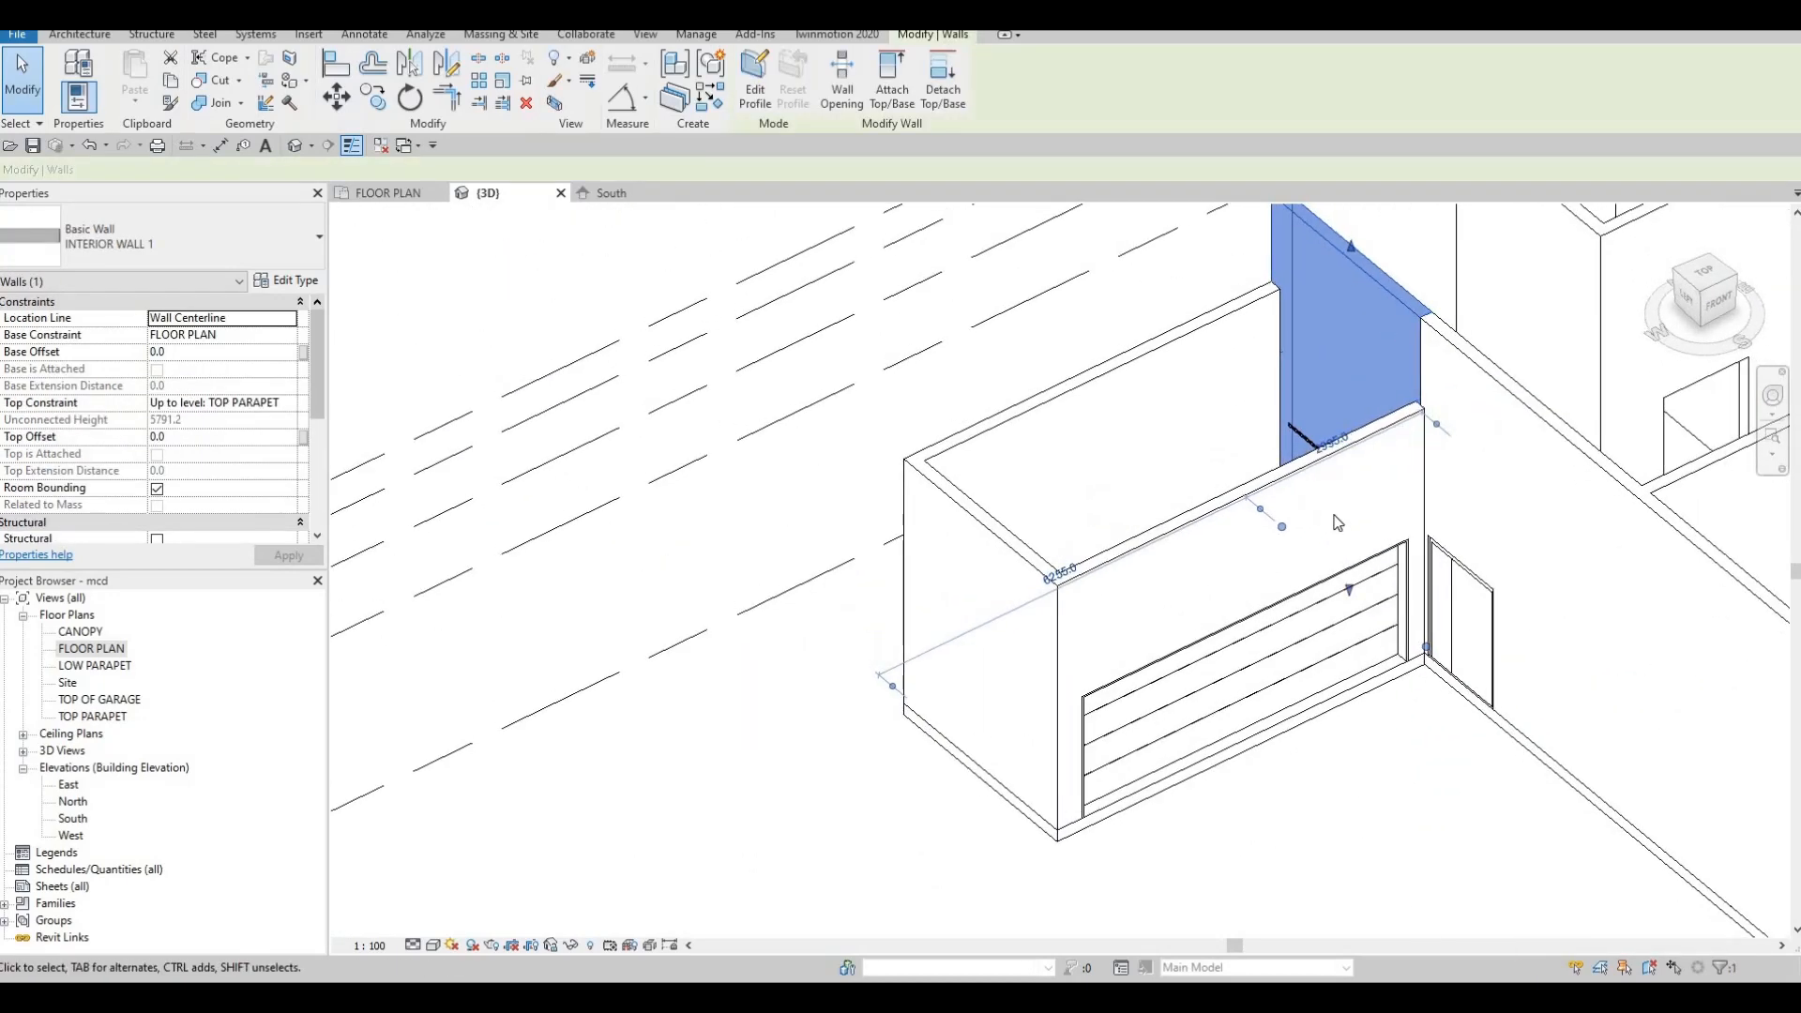
pyautogui.scroll(2, 1422, 248)
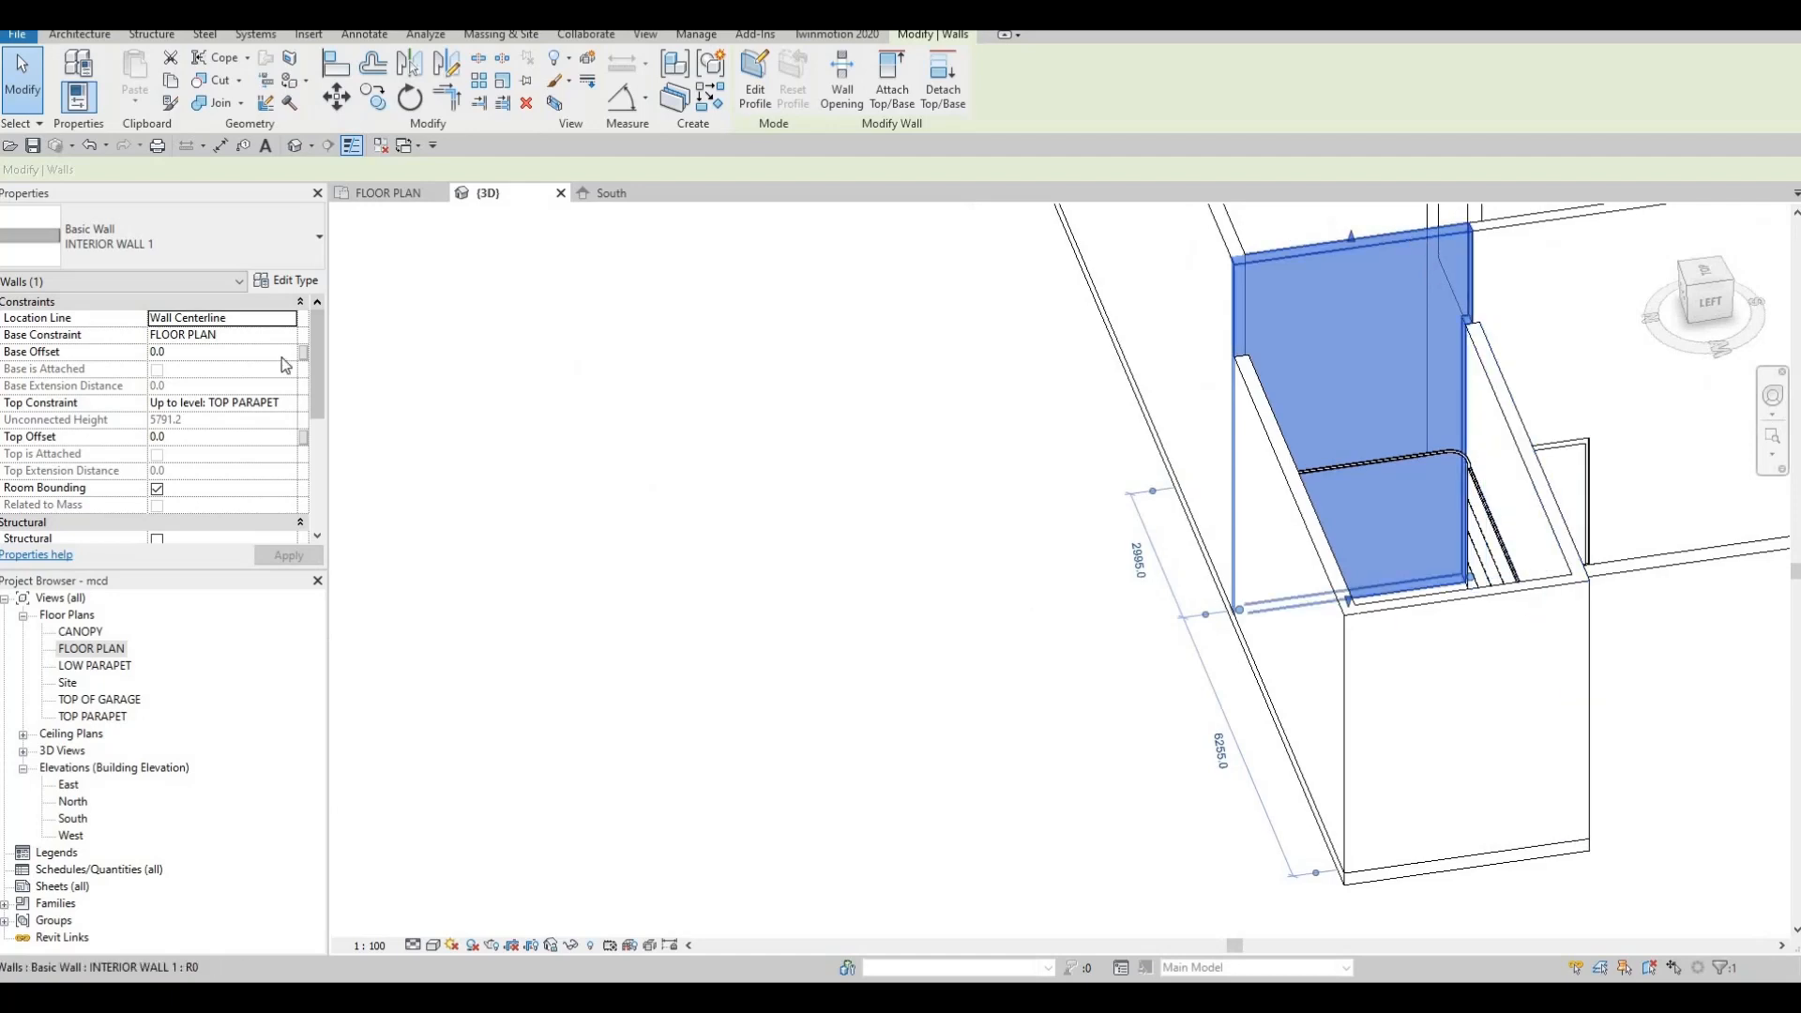
pyautogui.click(257, 246)
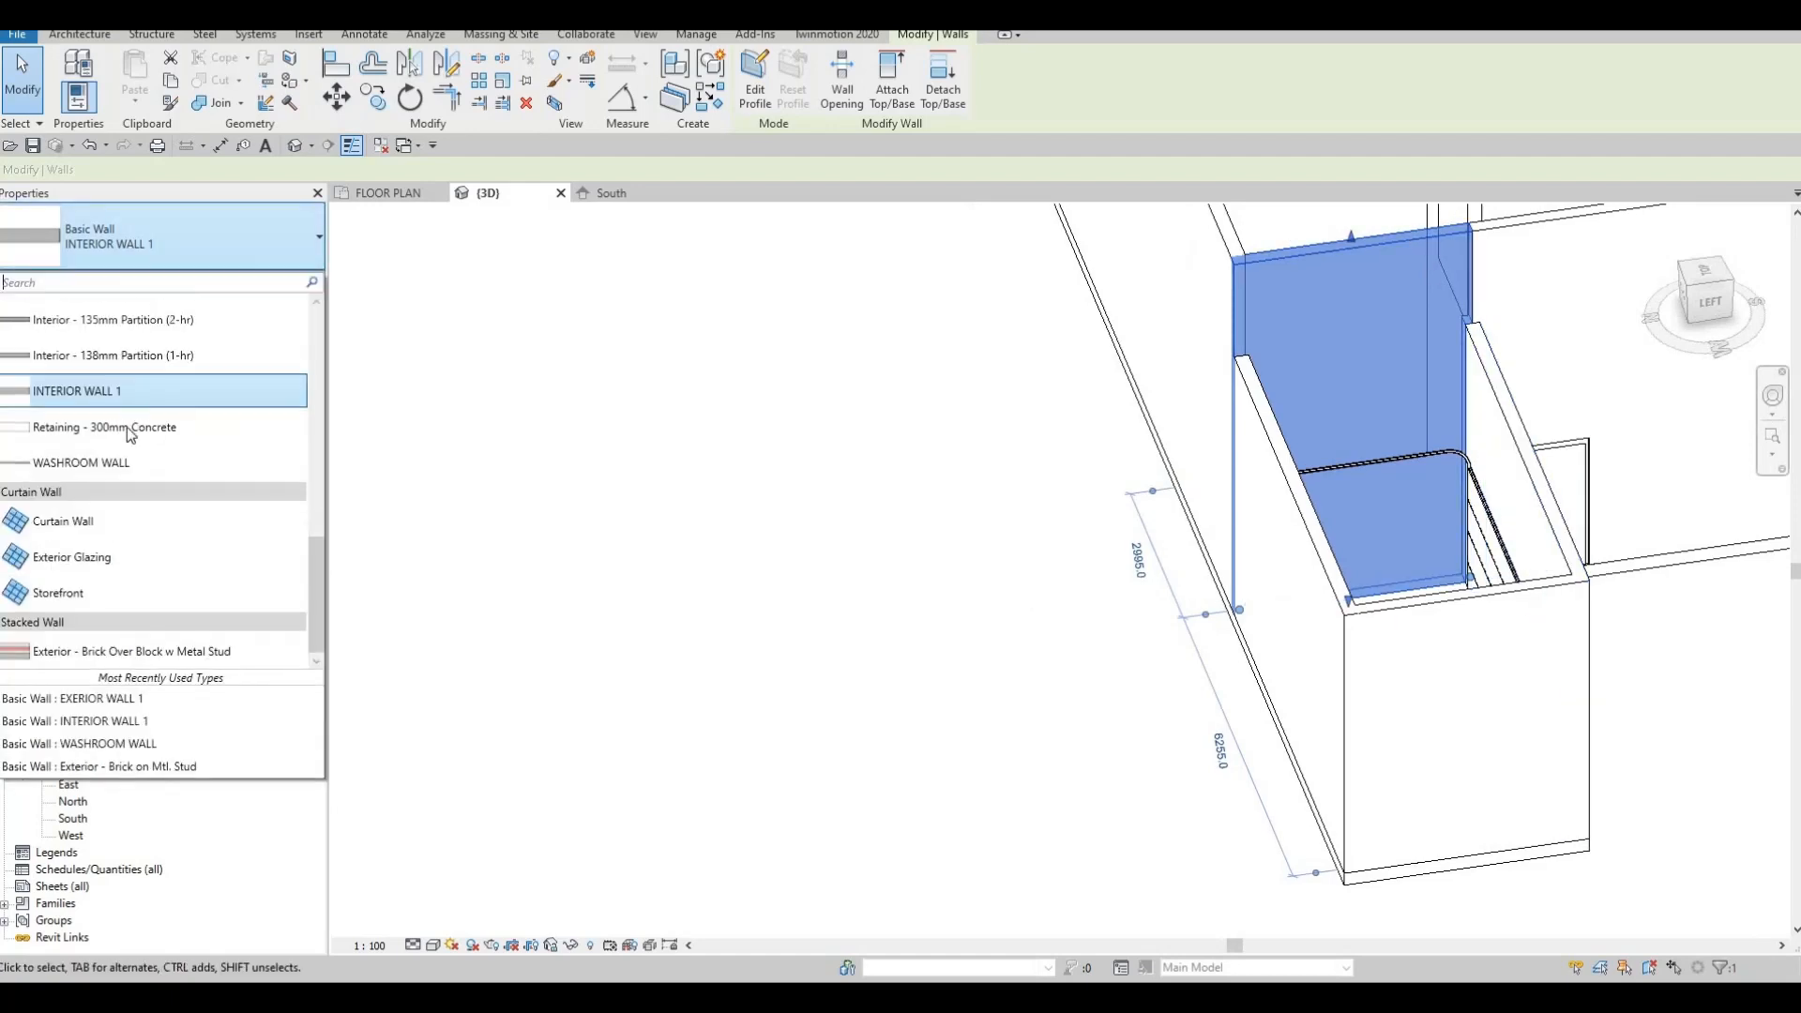
pyautogui.scroll(2, 126, 432)
pyautogui.scroll(3, 127, 450)
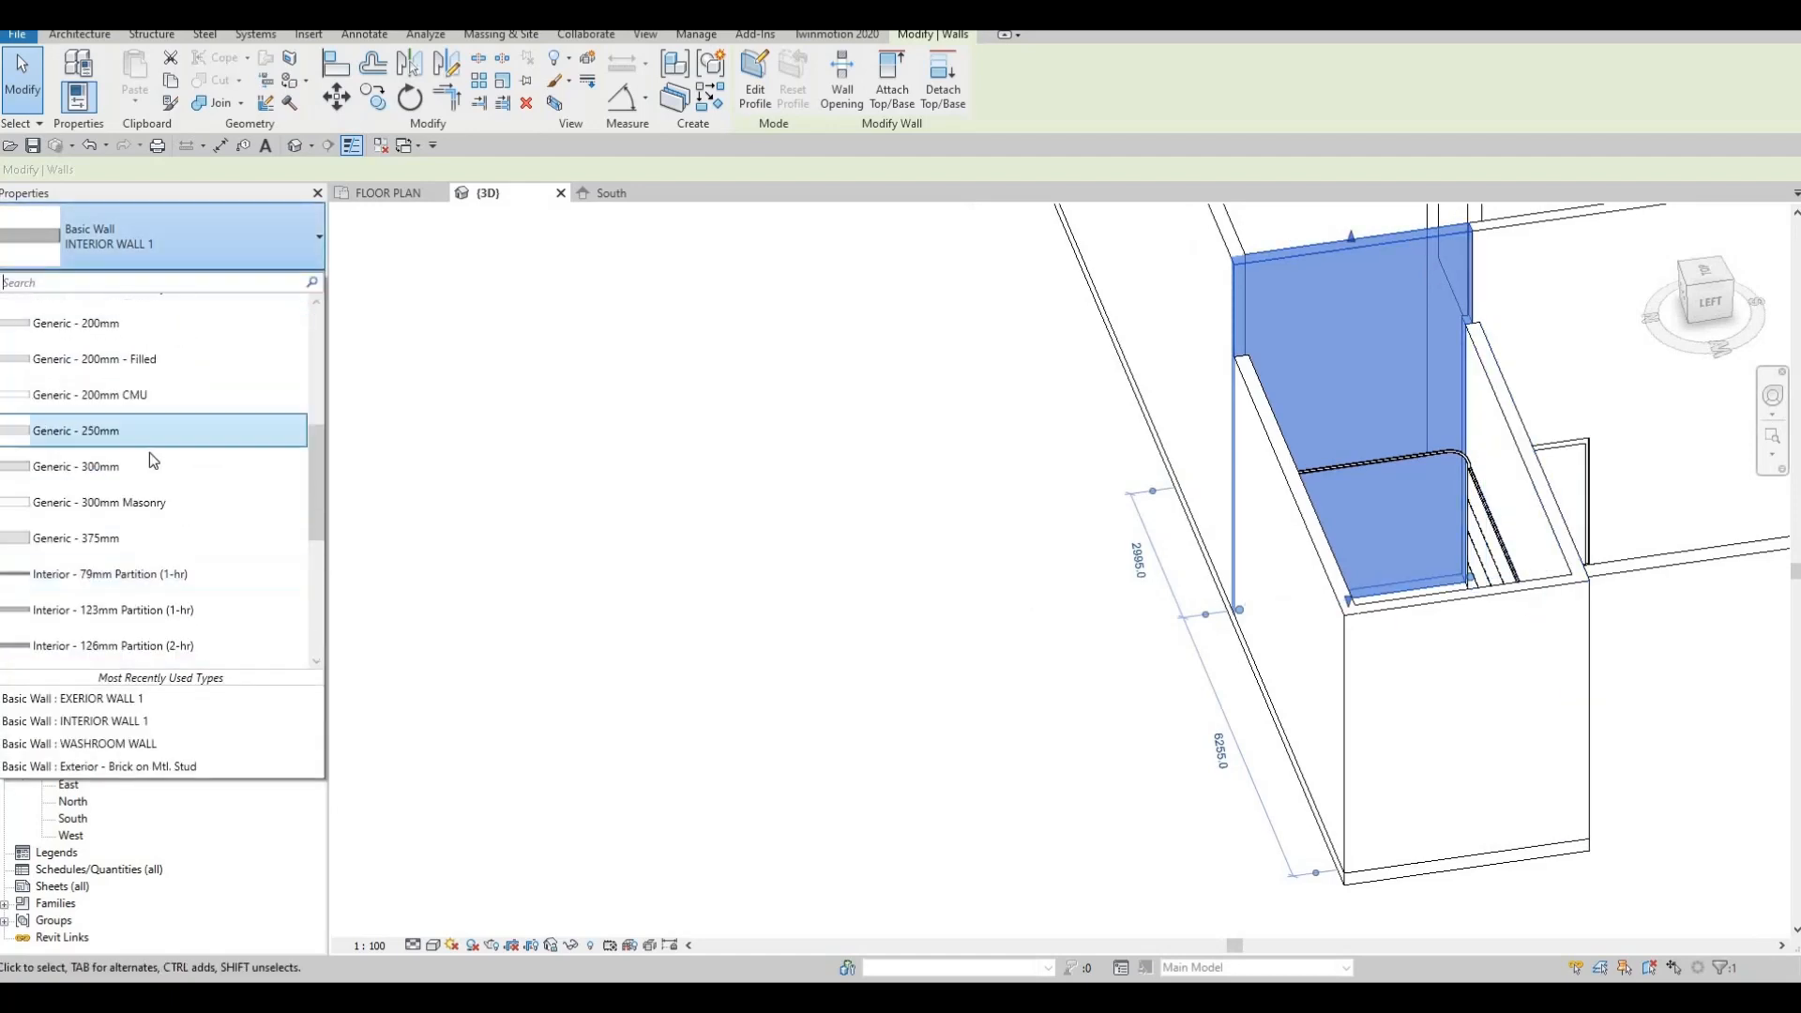
pyautogui.scroll(4, 124, 502)
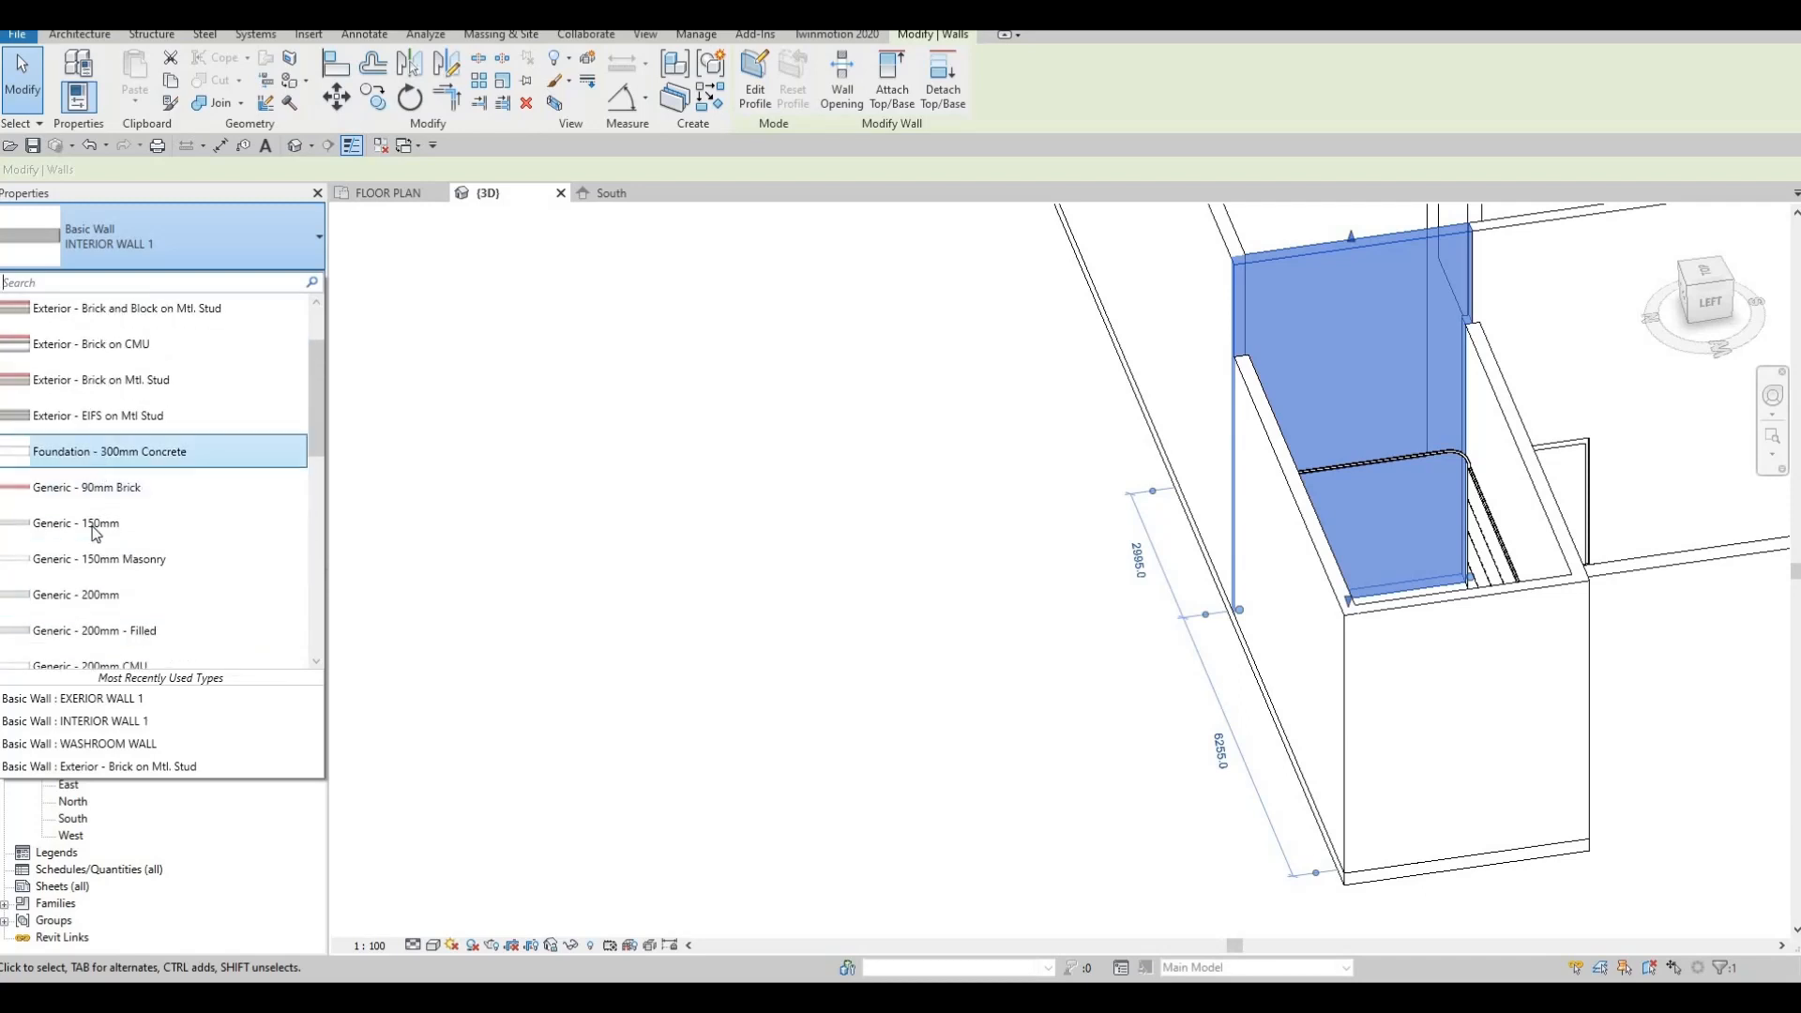
pyautogui.scroll(3, 94, 533)
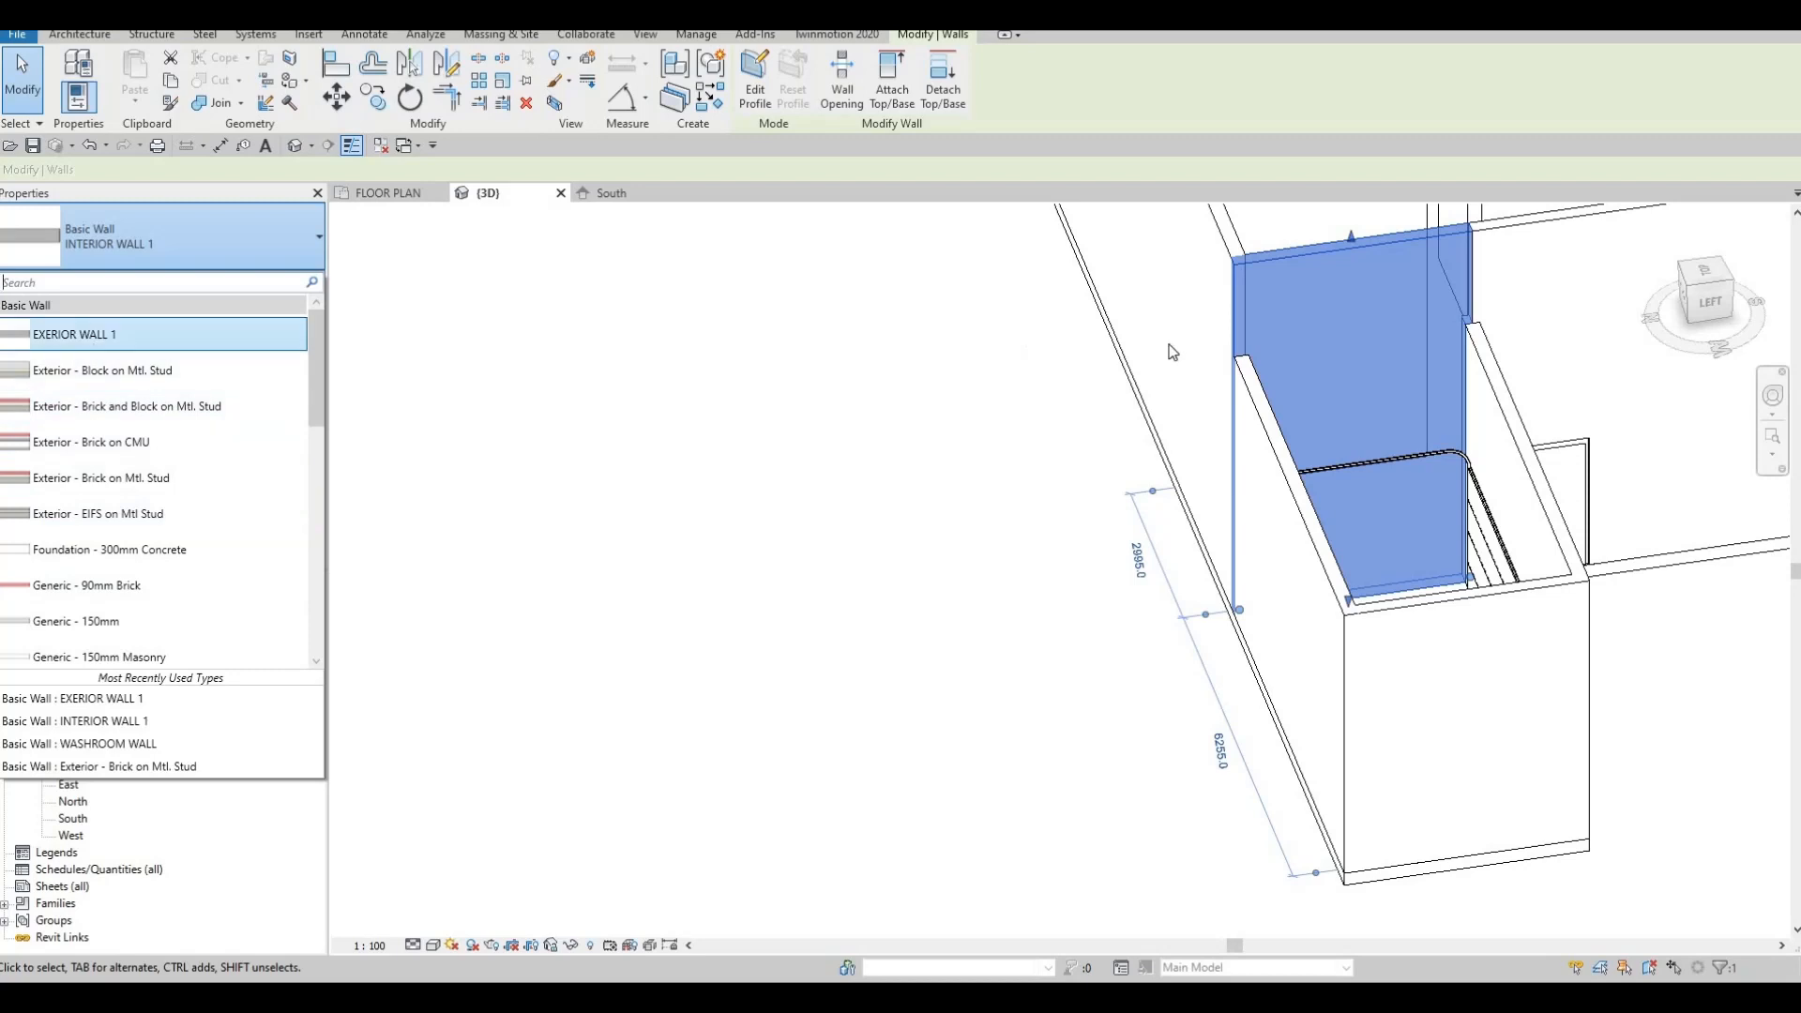
pyautogui.press('Escape')
pyautogui.press('Escape')
# Examine the garage walls, their junctions with the main building and the overall building from the back and front in 3D
pyautogui.moveTo(1492, 343); pyautogui.dragTo(1452, 455, button='middle')
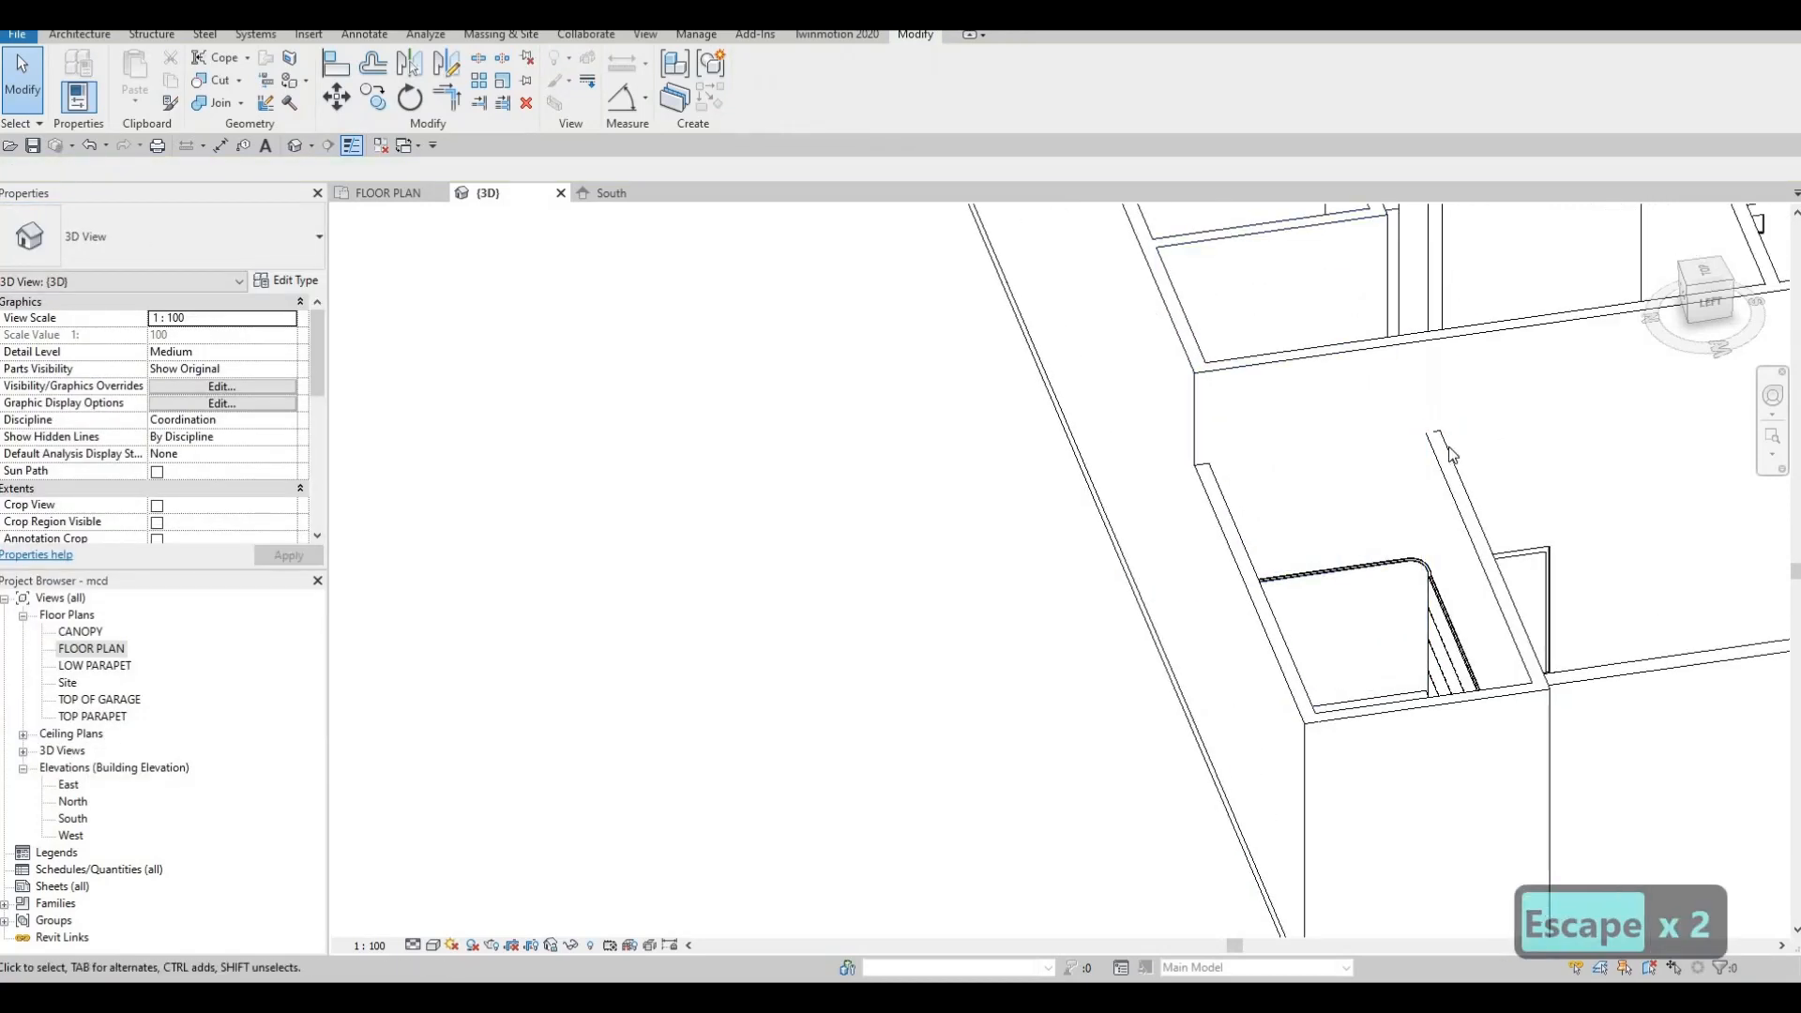
pyautogui.click(1449, 460)
pyautogui.press('Escape')
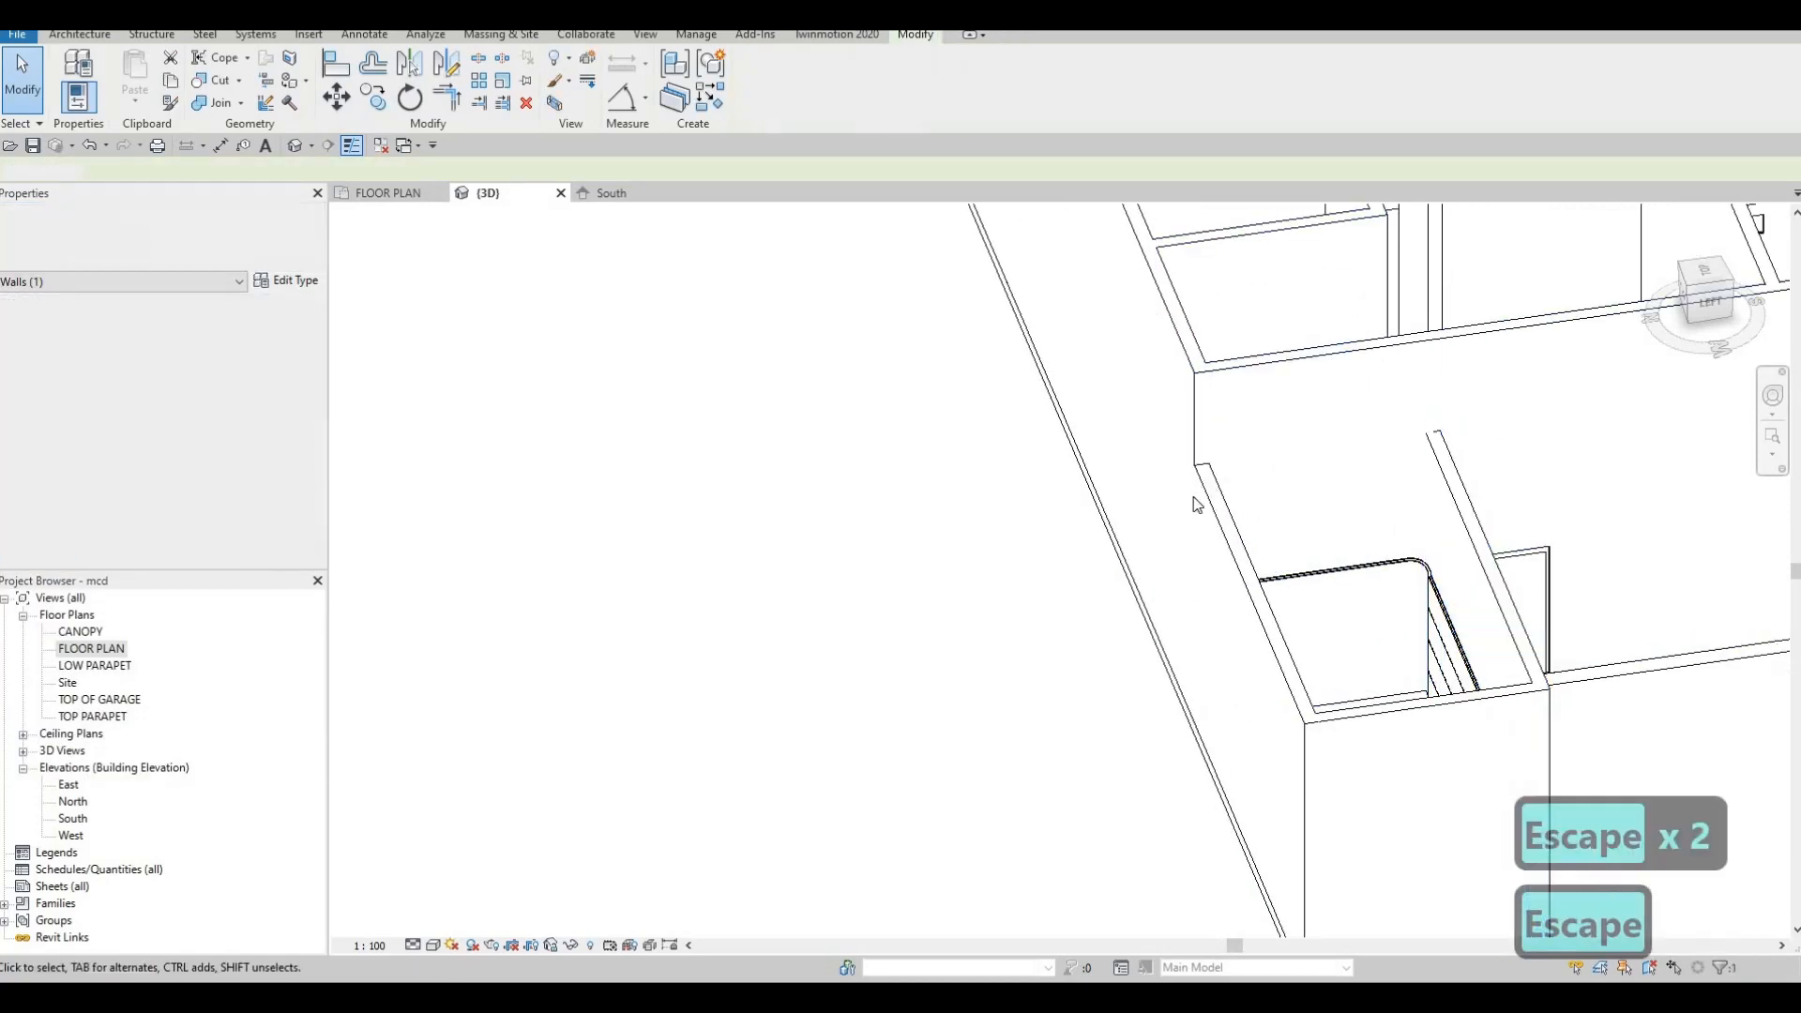
pyautogui.keyDown('shift'); pyautogui.moveTo(1219, 518); pyautogui.dragTo(1261, 516, button='middle'); pyautogui.keyUp('shift')
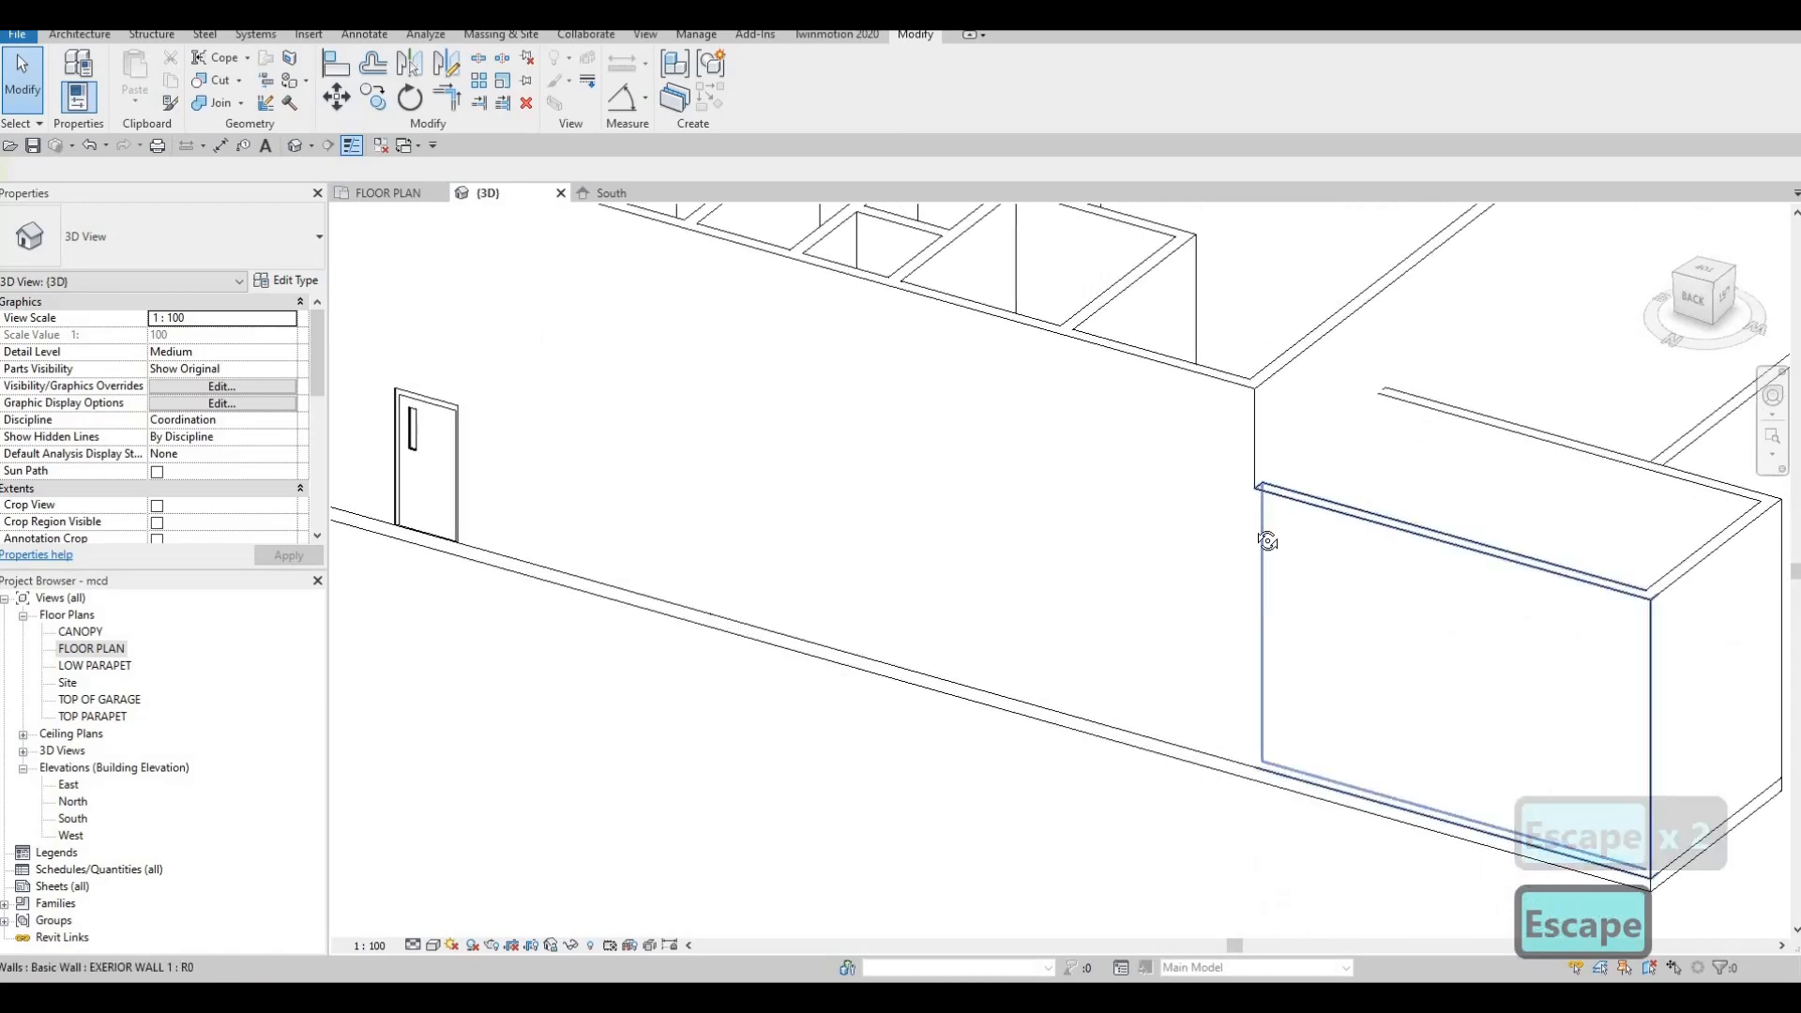
pyautogui.keyDown('shift'); pyautogui.moveTo(1165, 554); pyautogui.dragTo(1240, 418, button='middle'); pyautogui.keyUp('shift')
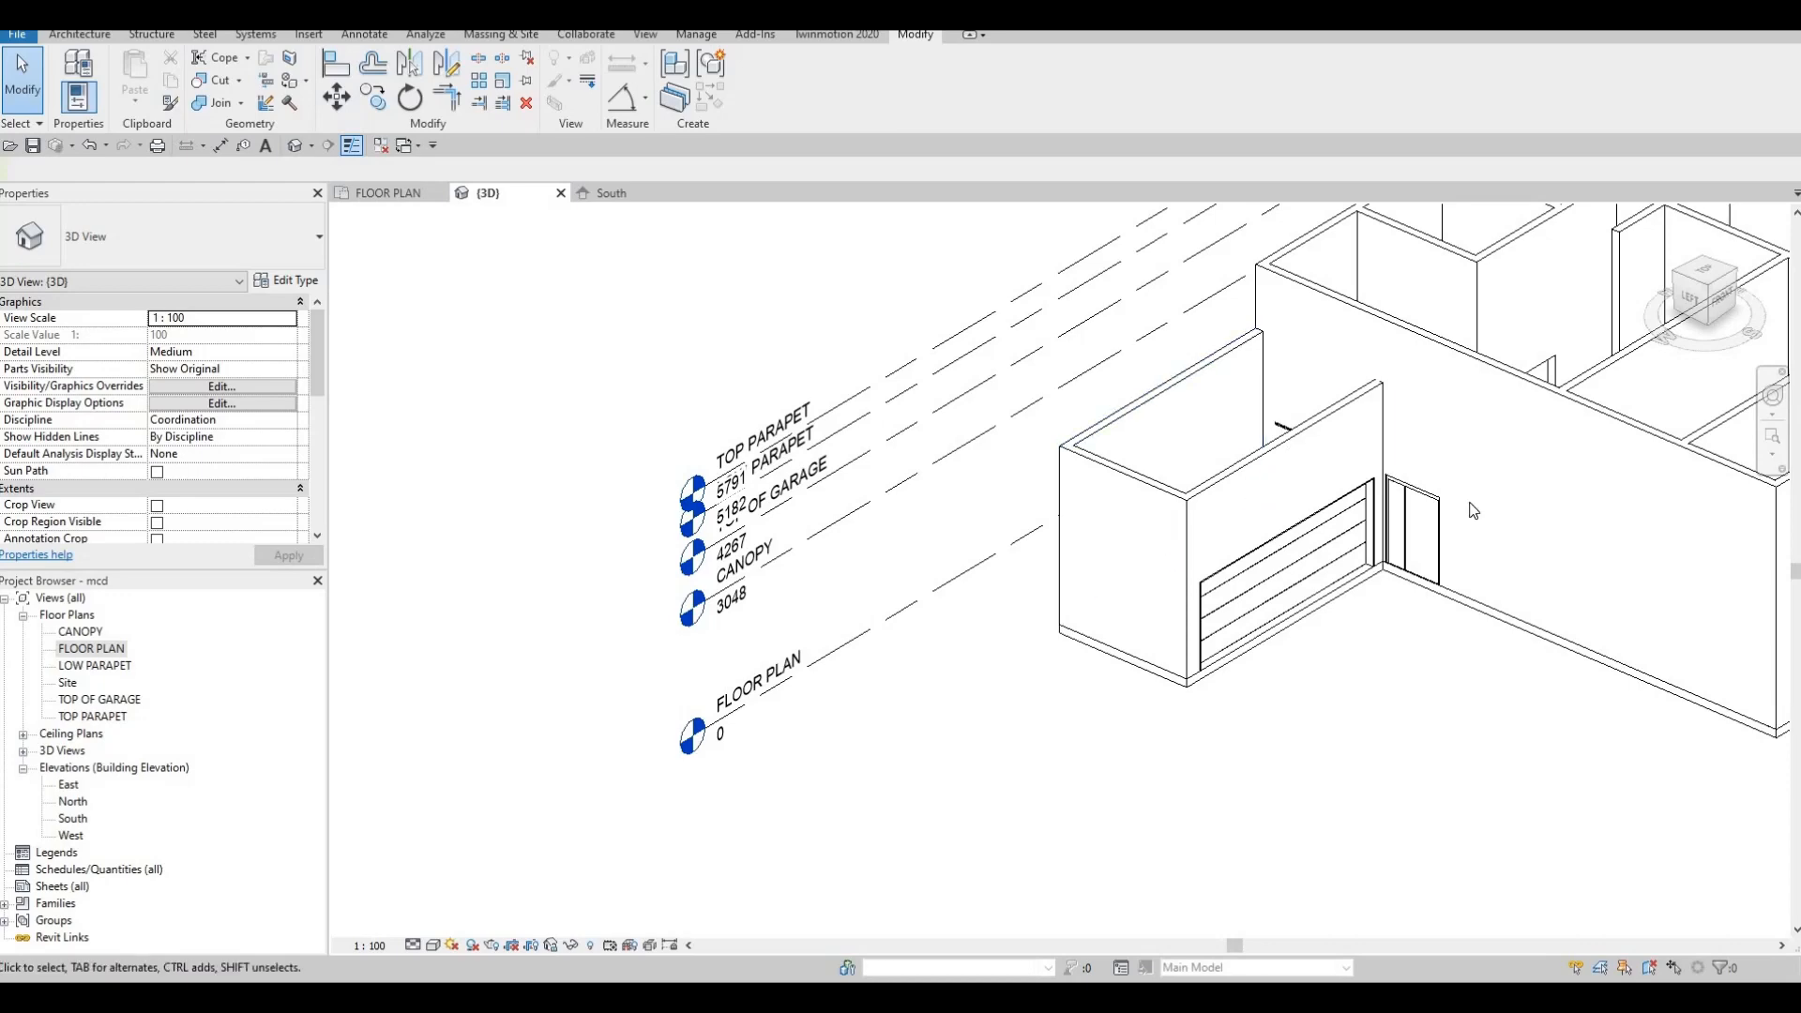
pyautogui.keyDown('shift'); pyautogui.moveTo(1473, 510); pyautogui.dragTo(1228, 458, button='middle'); pyautogui.keyUp('shift')
pyautogui.scroll(-1, 1229, 458)
pyautogui.moveTo(1419, 406); pyautogui.dragTo(1069, 427, button='middle')
pyautogui.scroll(-2, 1069, 428)
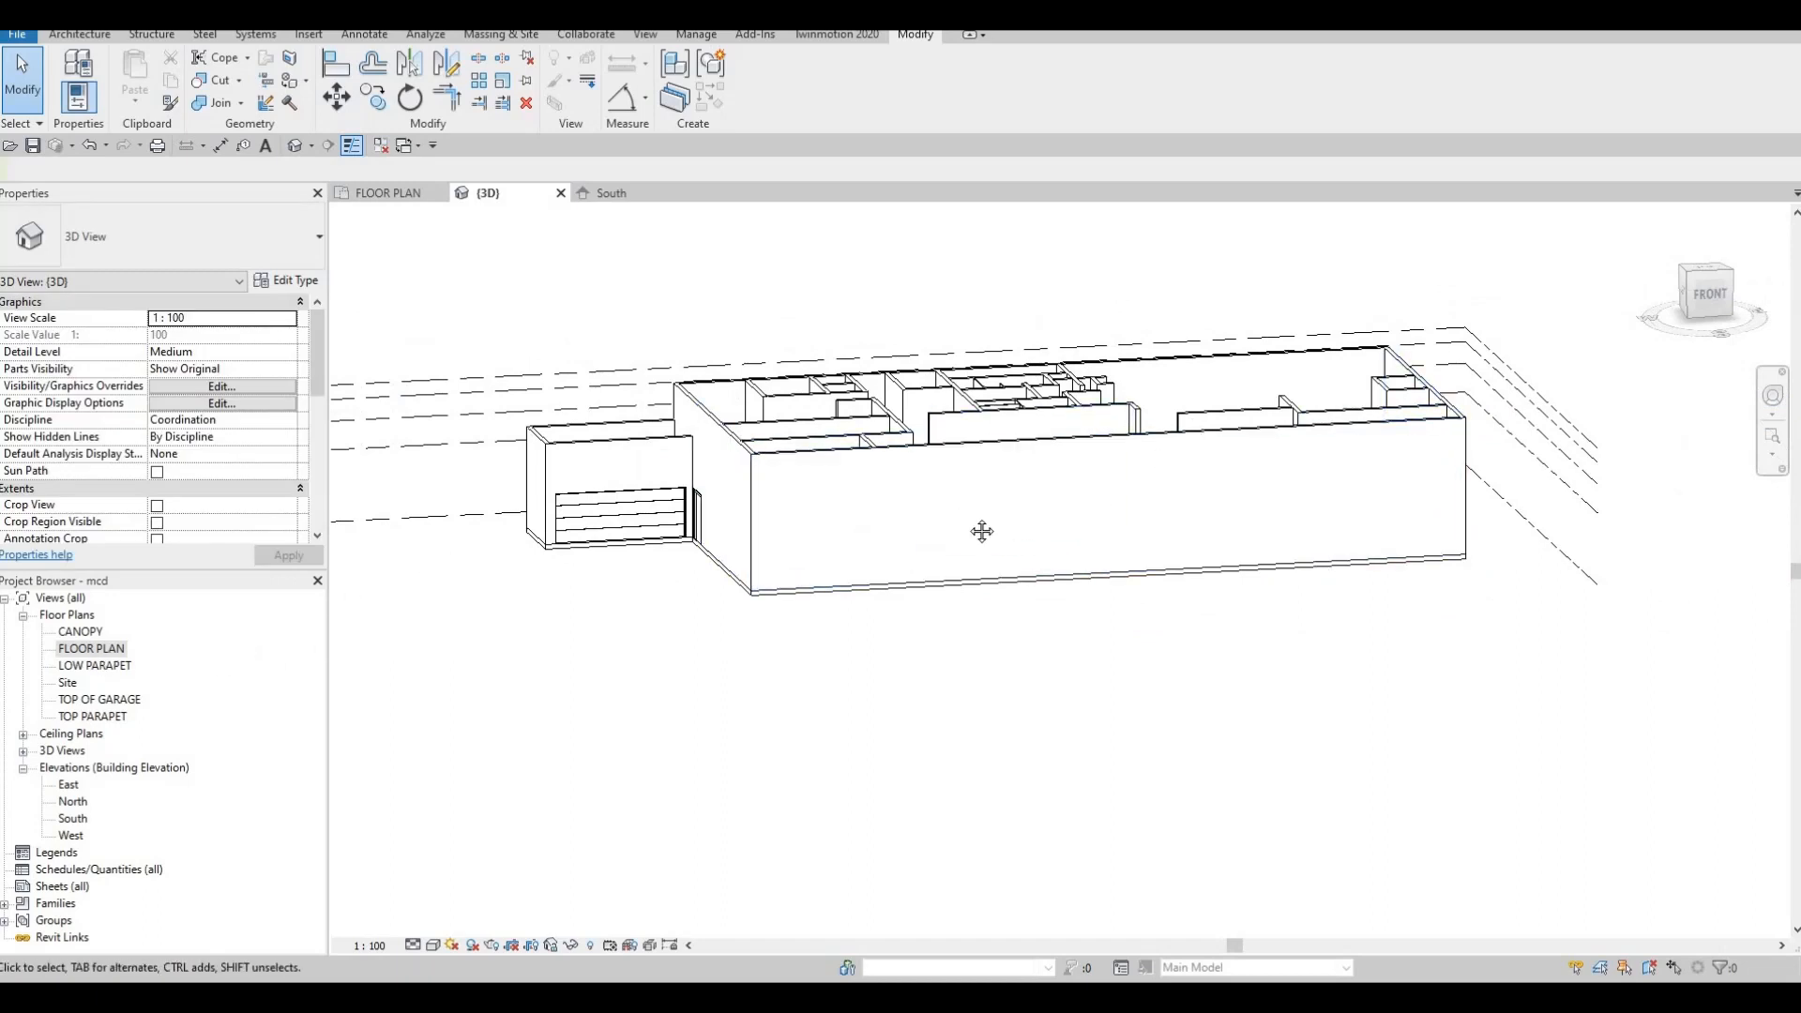
pyautogui.moveTo(970, 582); pyautogui.dragTo(1073, 510, button='middle')
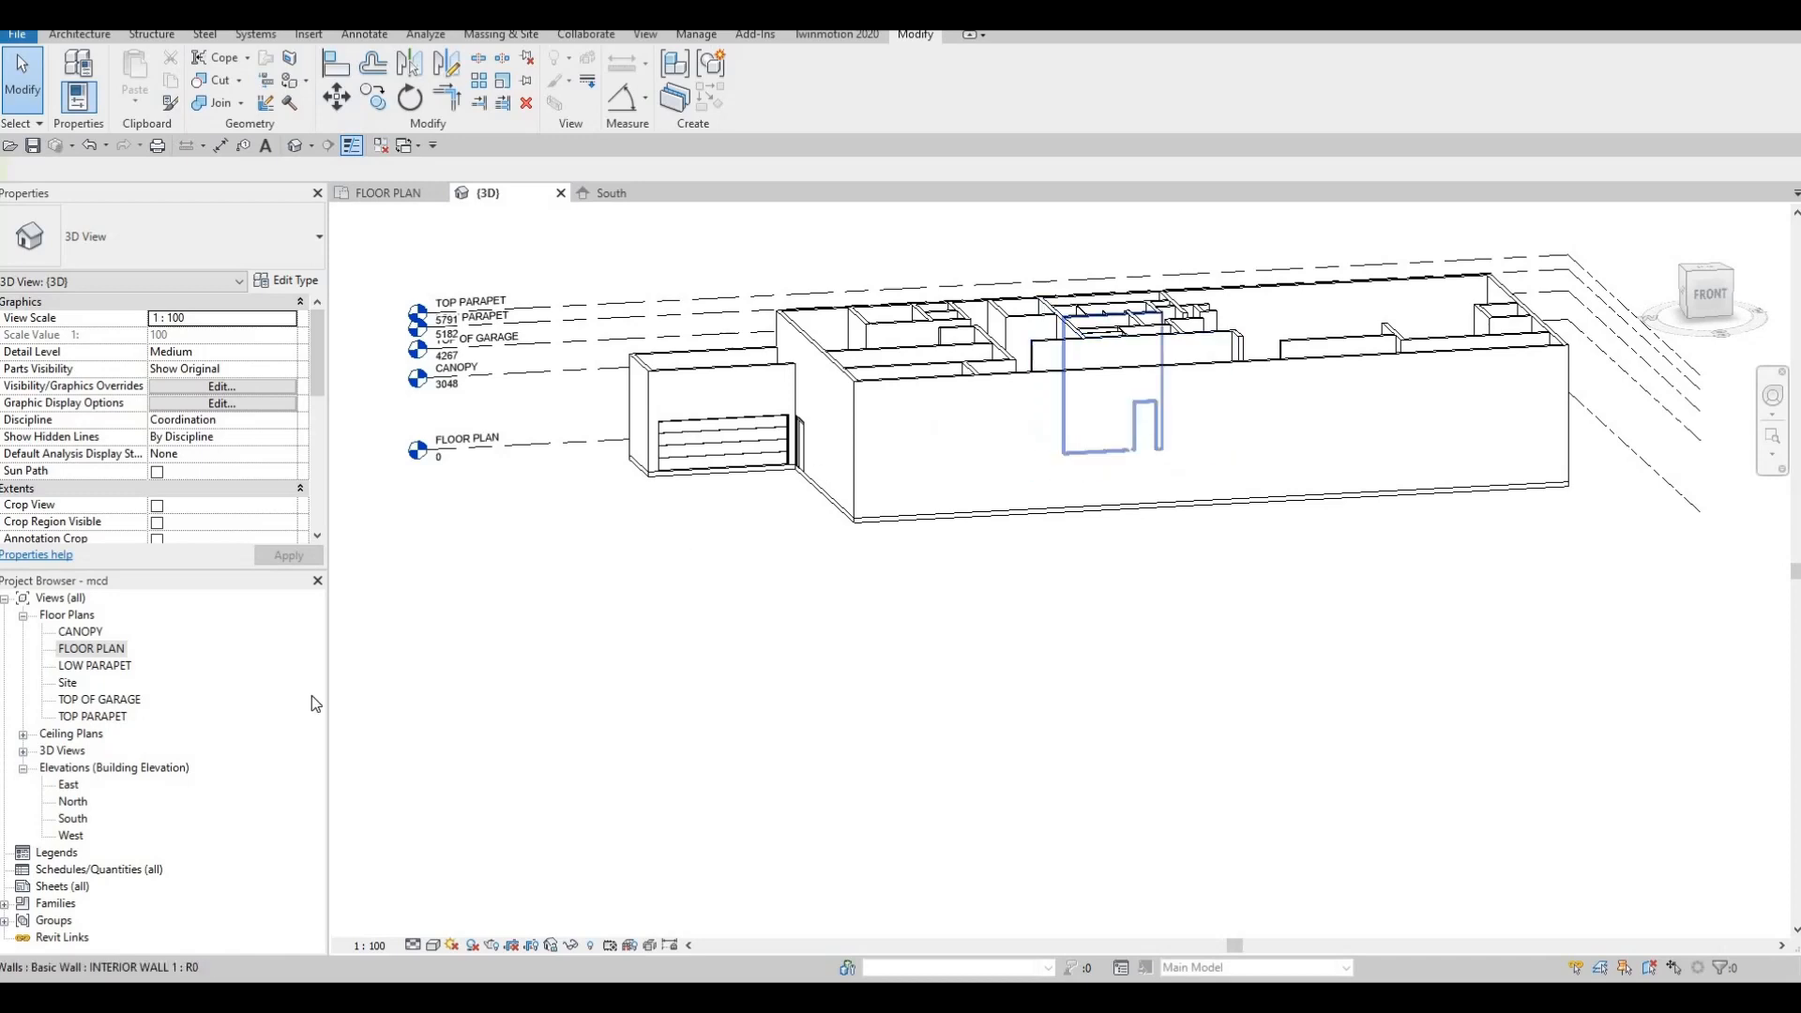
# Open the North elevation and examine the wall tops against the level lines along the facade
pyautogui.doubleClick(73, 802)
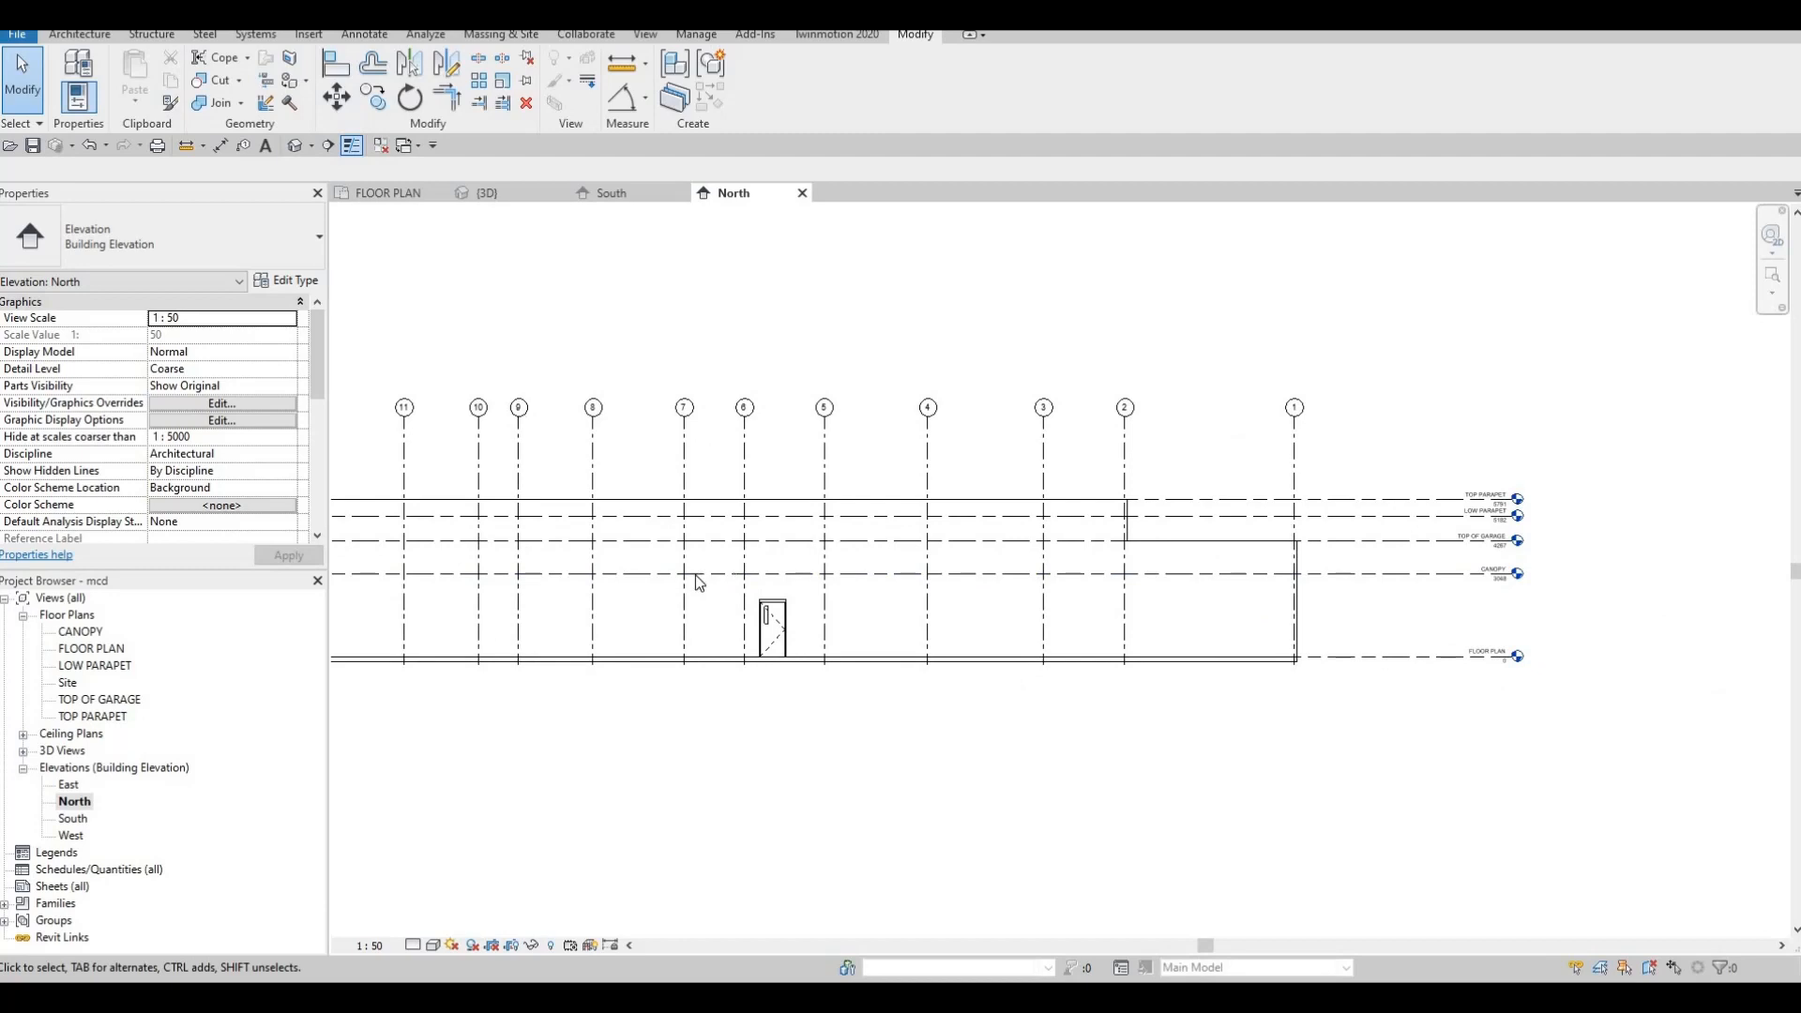
pyautogui.moveTo(712, 589); pyautogui.dragTo(855, 582, button='middle')
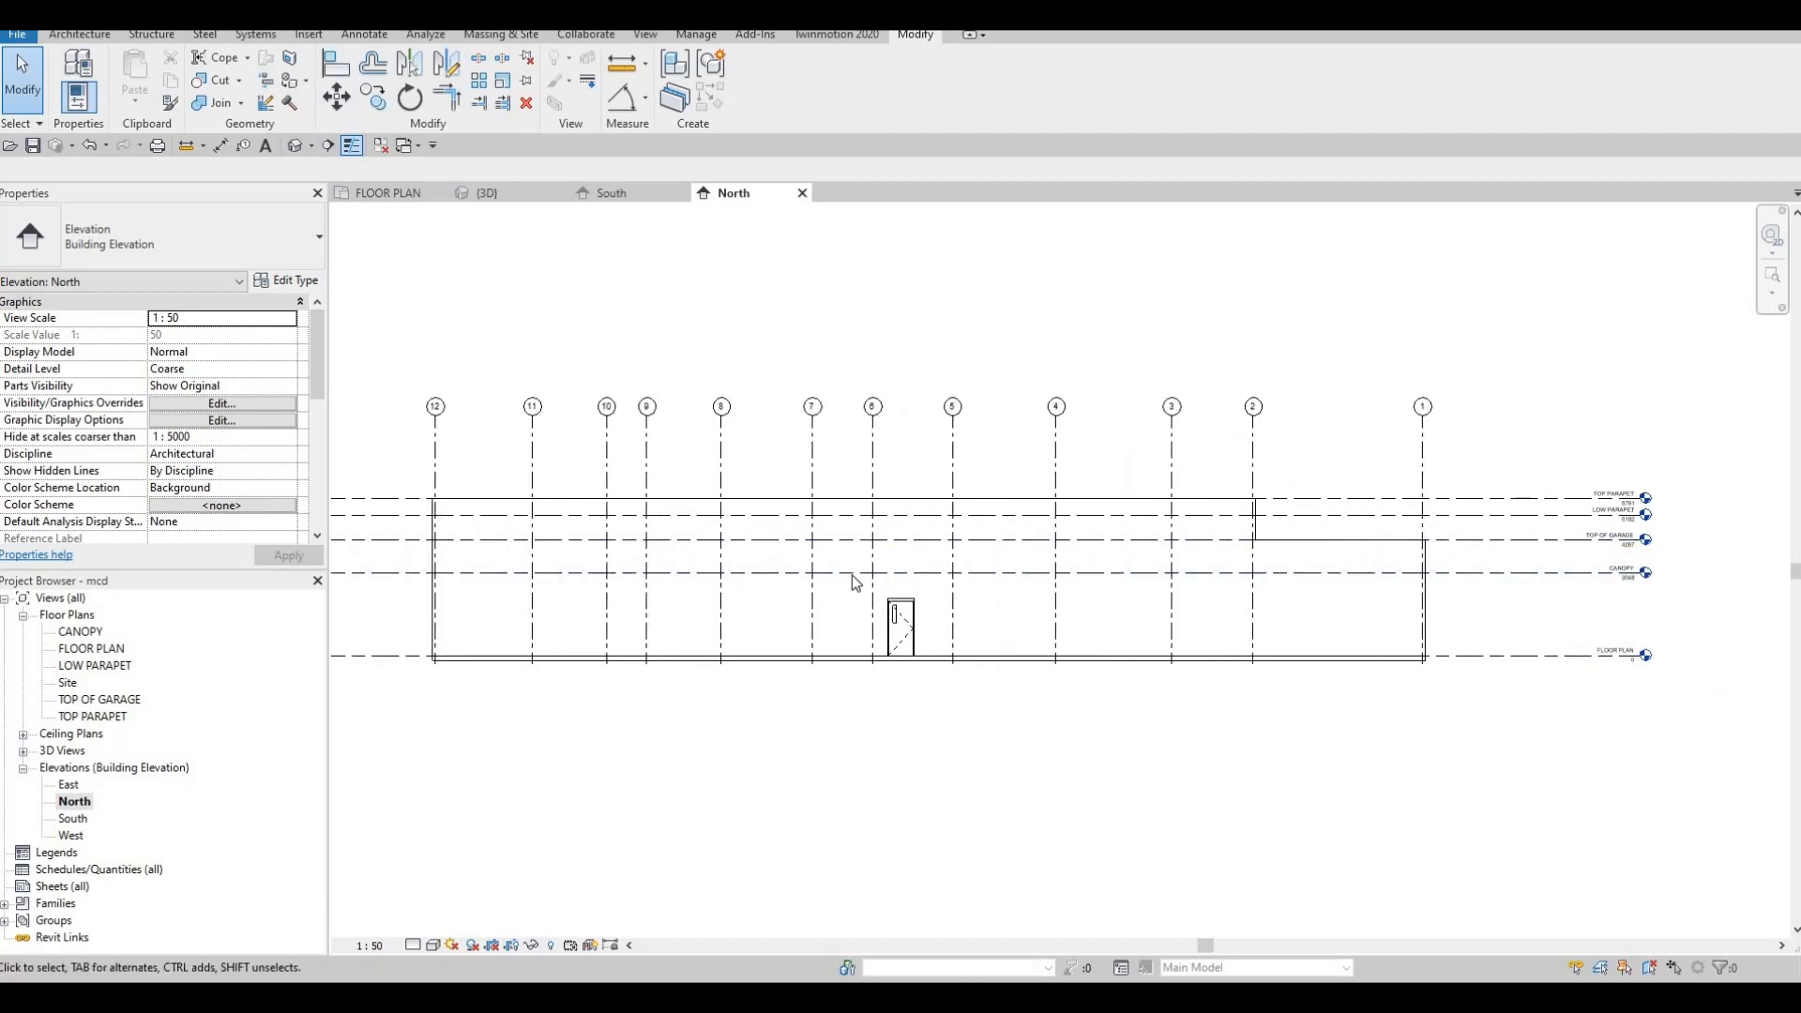
pyautogui.scroll(4, 936, 547)
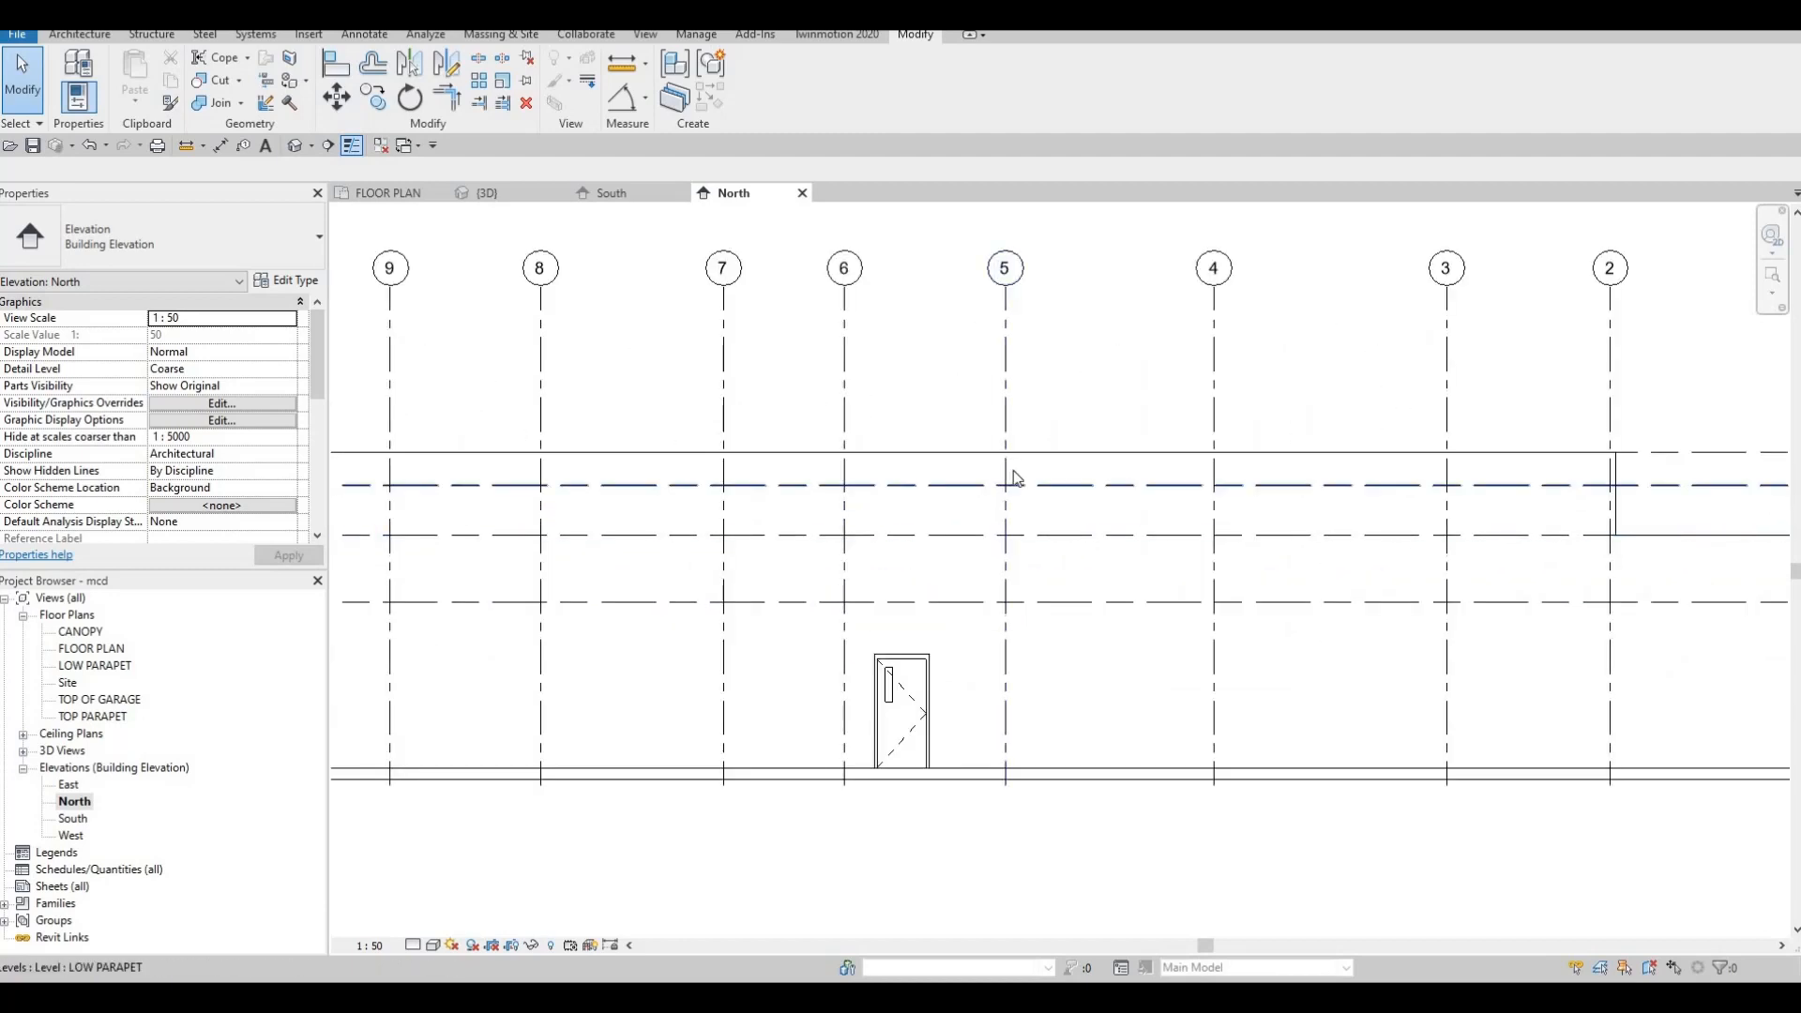
pyautogui.scroll(-5, 985, 490)
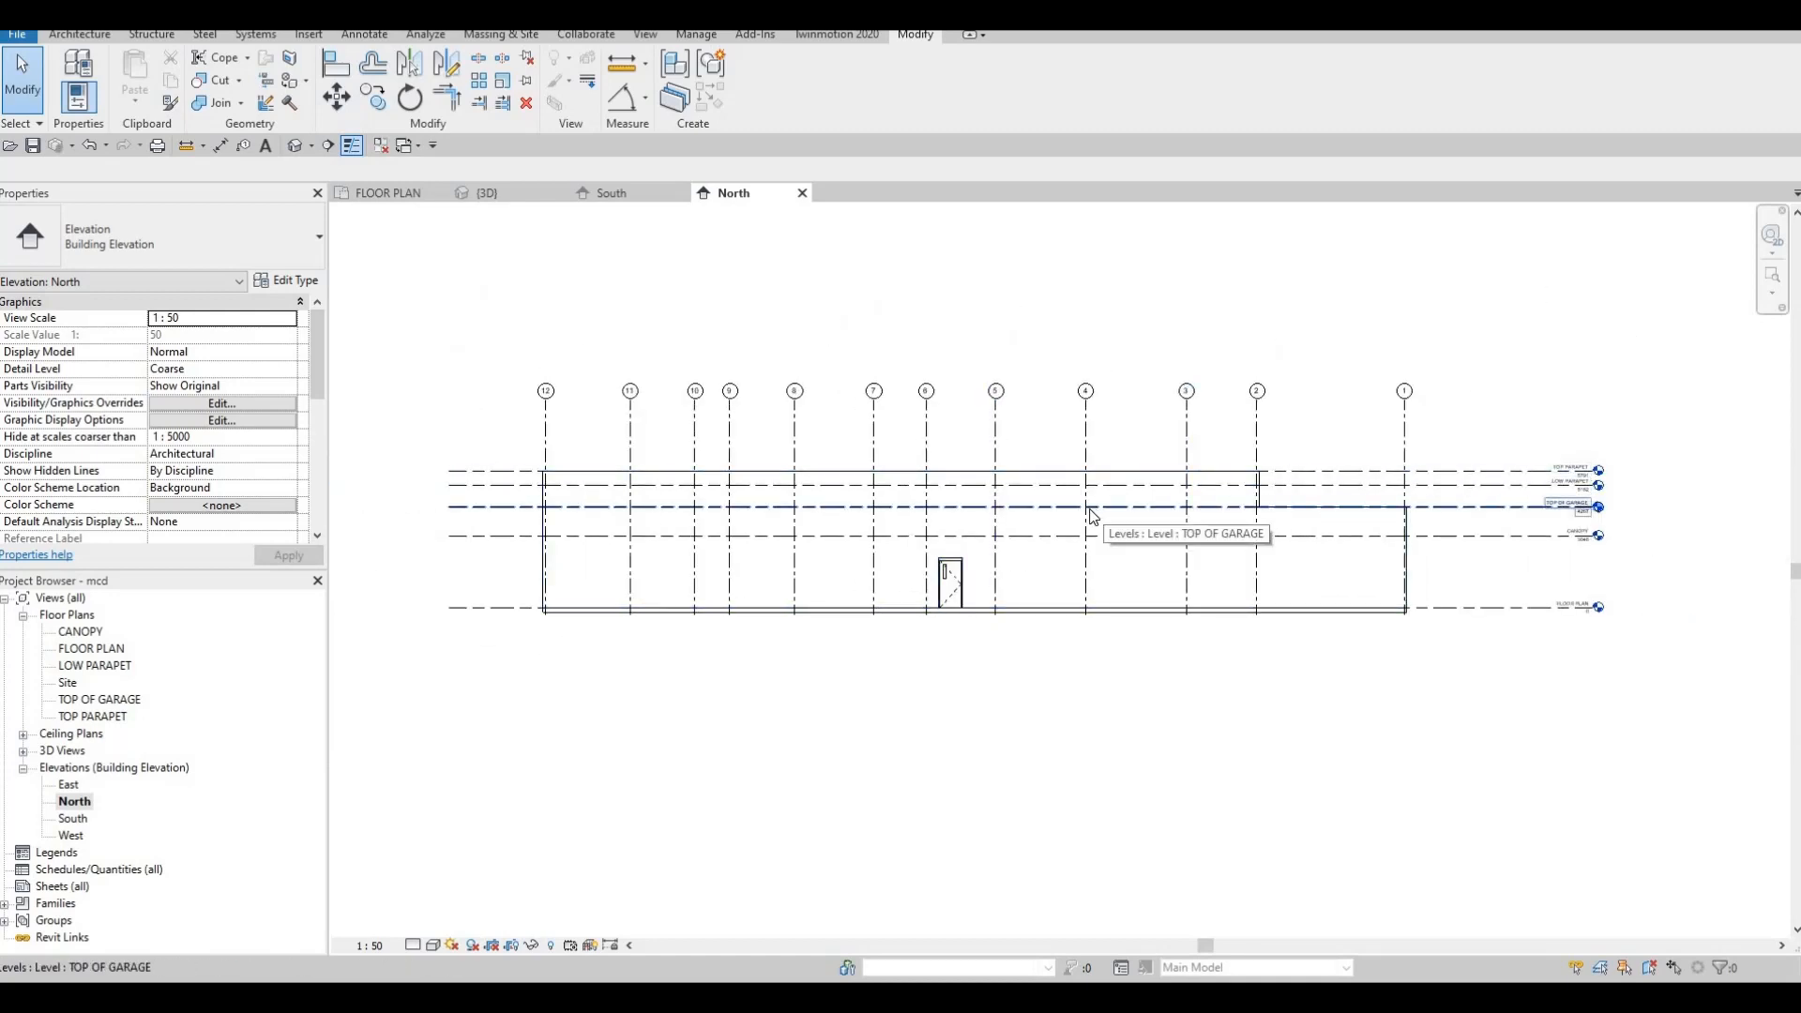
pyautogui.scroll(4, 940, 466)
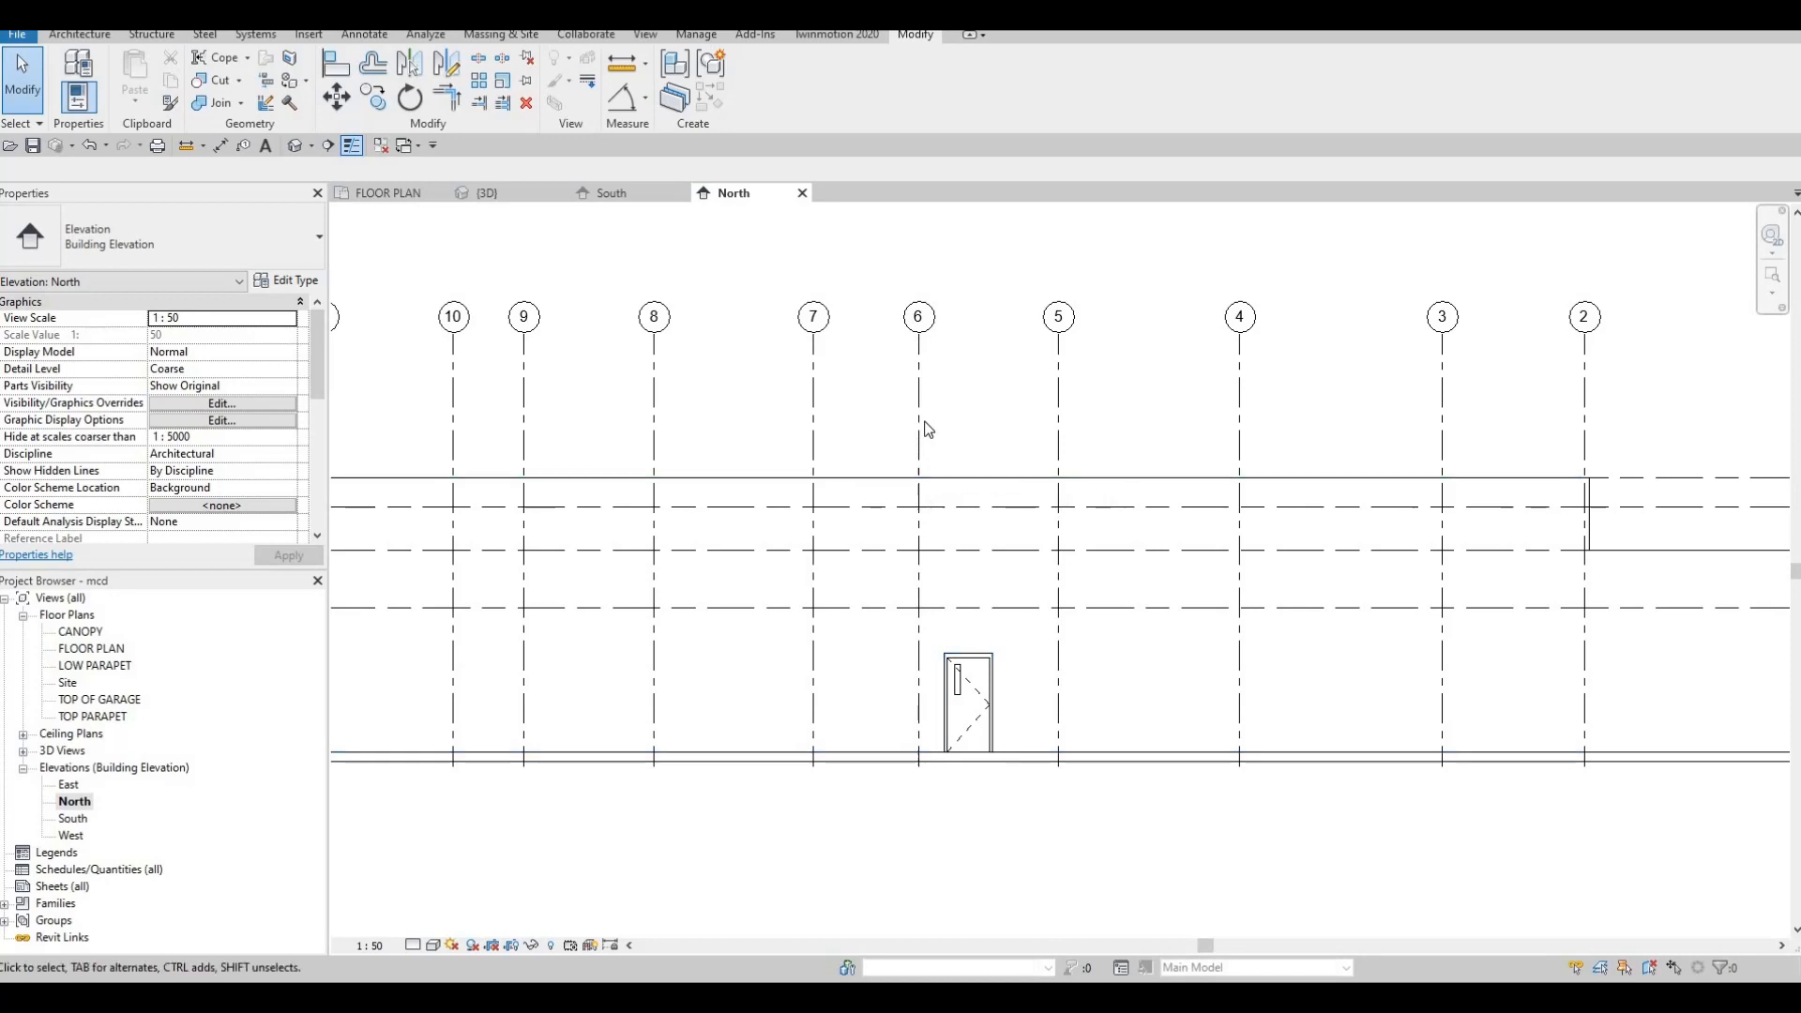
pyautogui.scroll(-3, 982, 443)
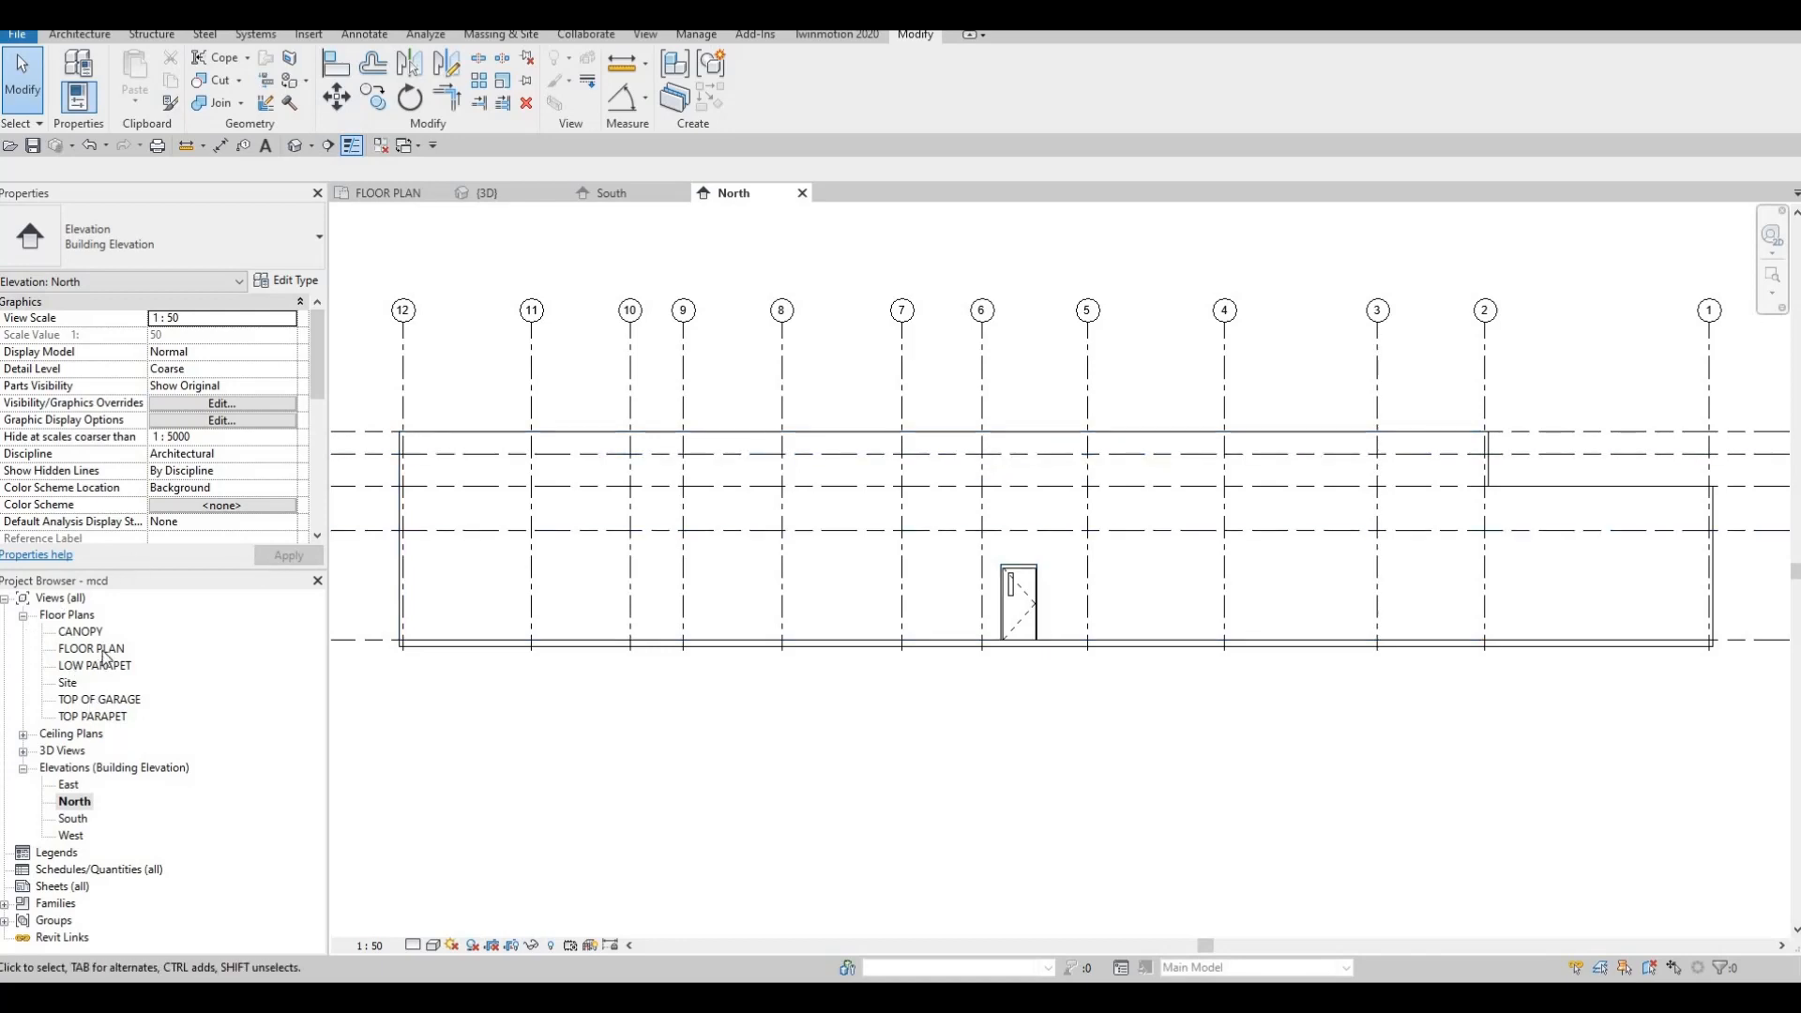
# Return to the floor plan and examine the main north wall in relation to the interior walls and grid lines
pyautogui.hotkey('ctrl', 'Tab')
pyautogui.scroll(-7, 978, 582)
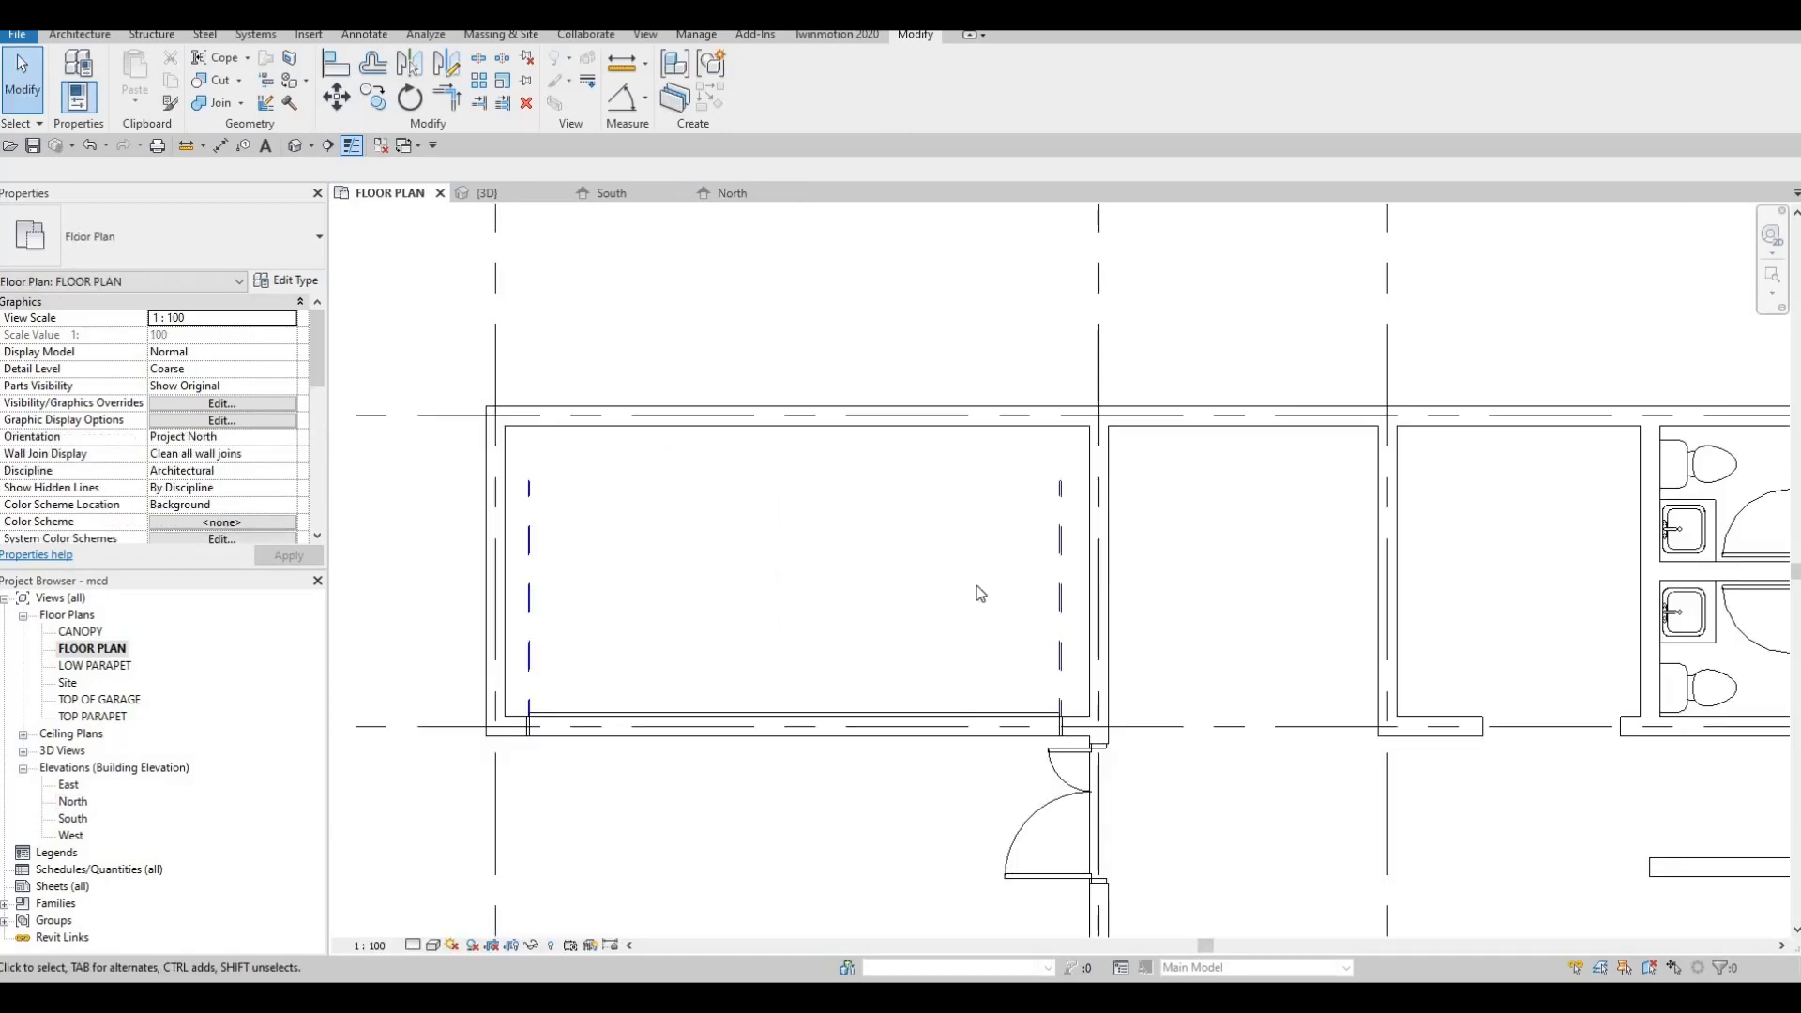
pyautogui.scroll(5, 1233, 544)
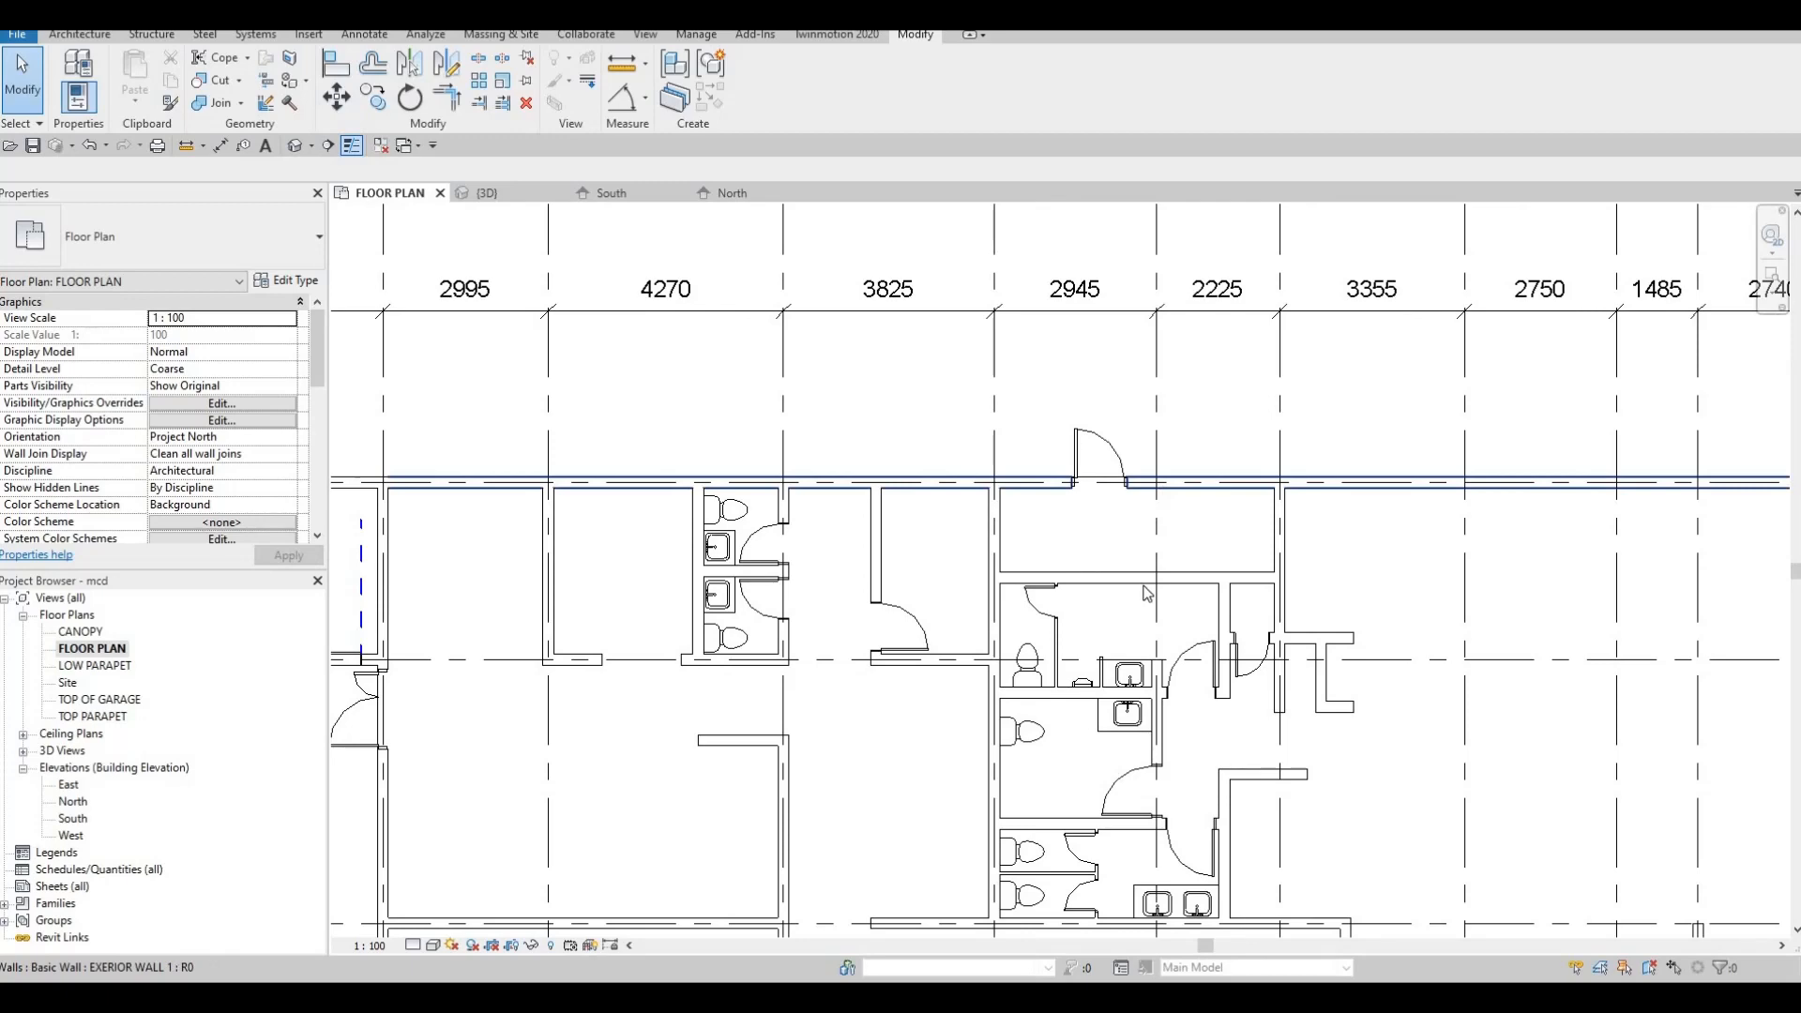
pyautogui.scroll(-8, 1170, 573)
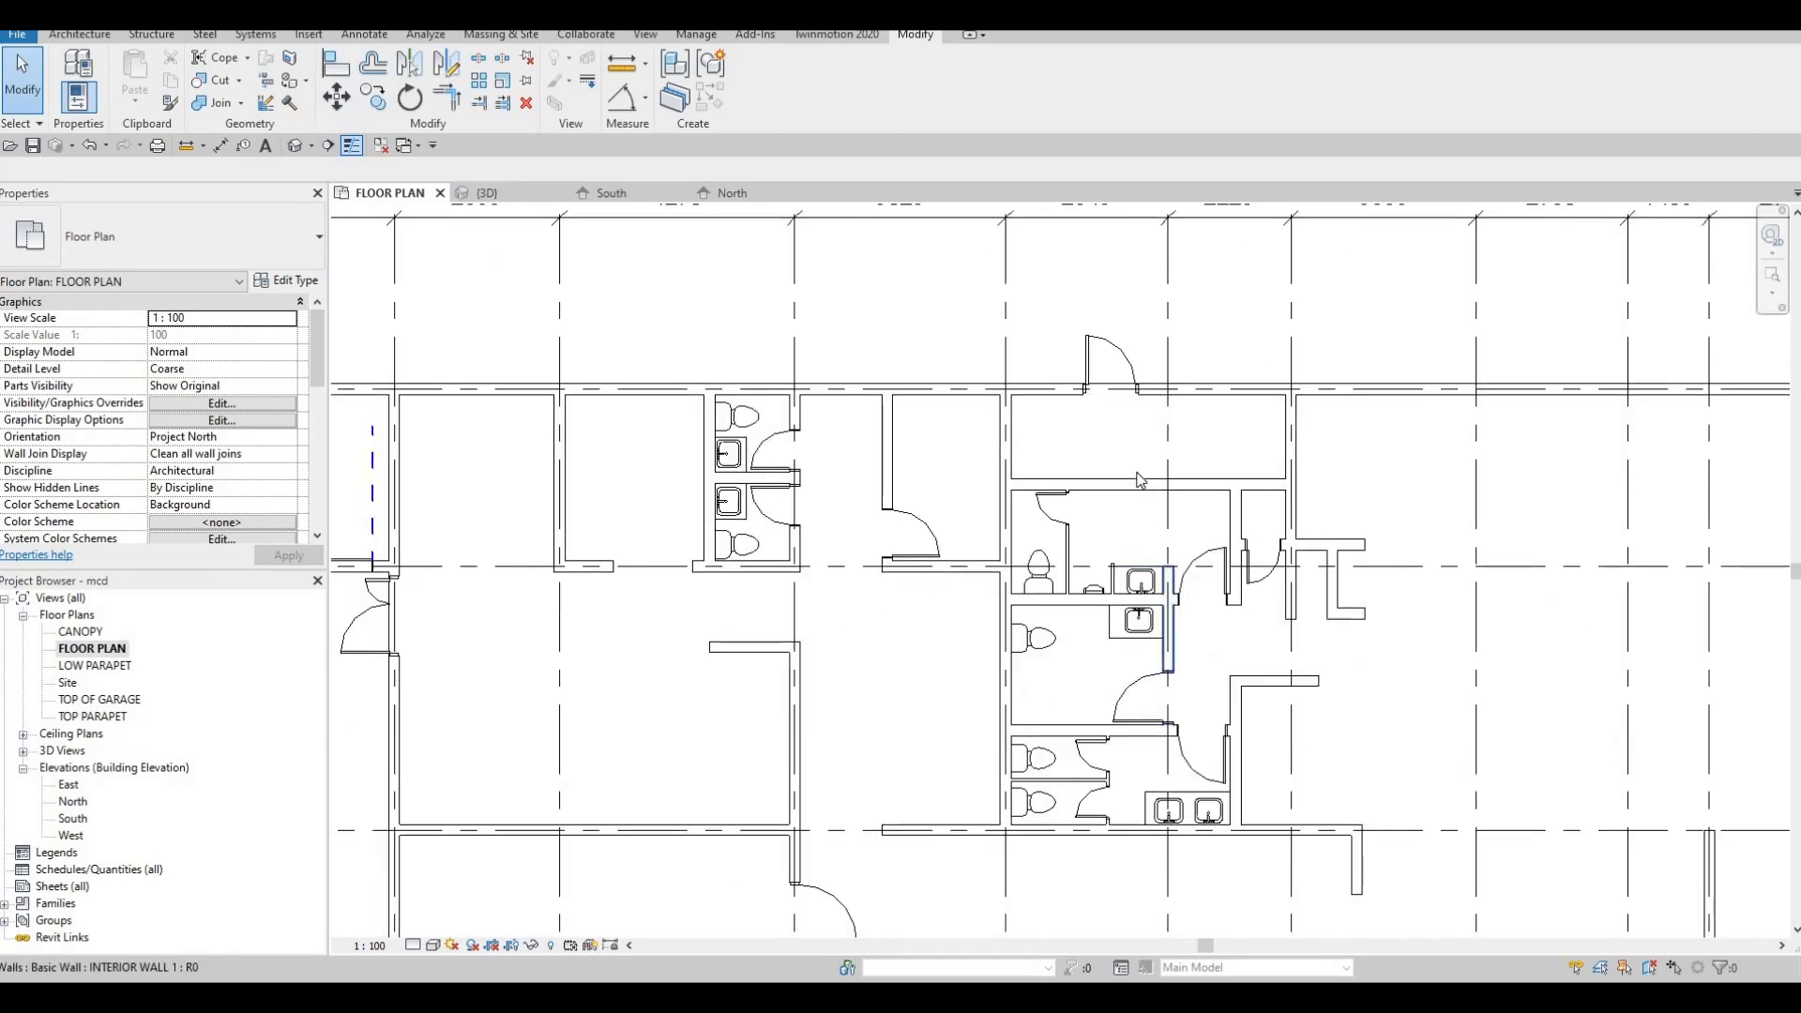
pyautogui.moveTo(1154, 459); pyautogui.dragTo(1103, 376, button='middle')
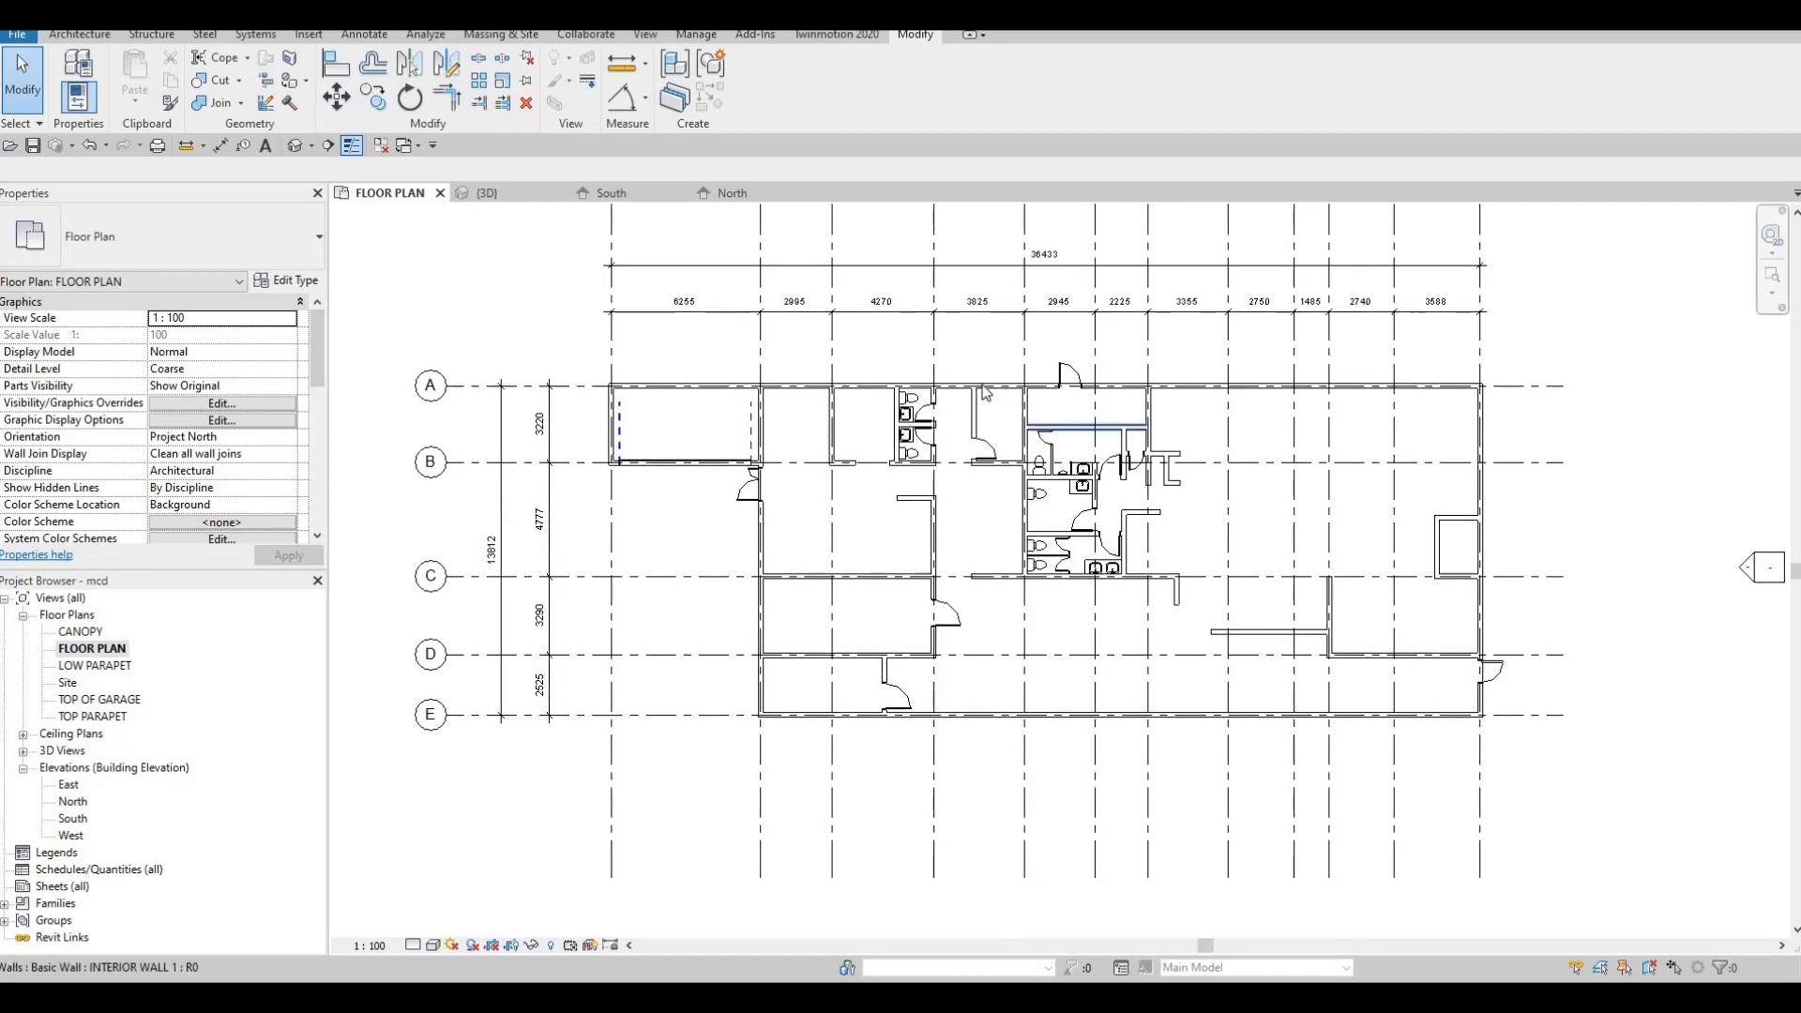
pyautogui.scroll(1, 1058, 390)
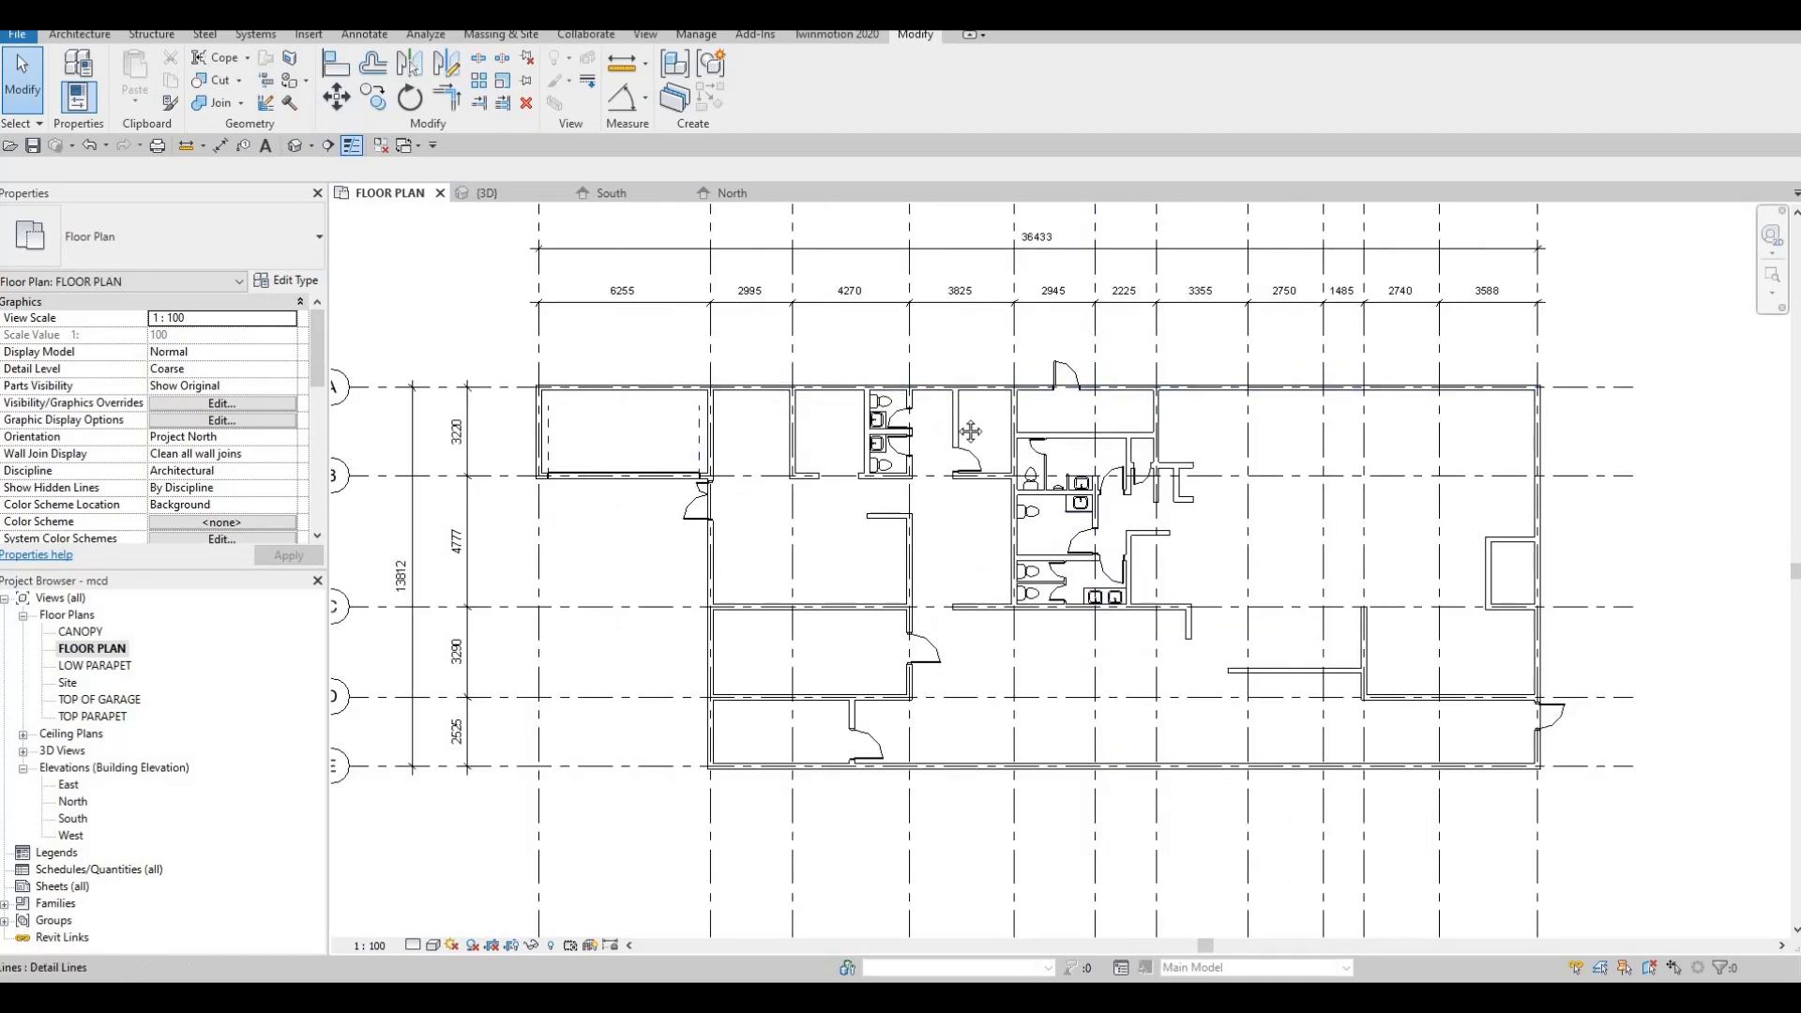
pyautogui.scroll(-1, 970, 432)
pyautogui.moveTo(971, 431); pyautogui.dragTo(1025, 392, button='middle')
pyautogui.scroll(1, 1000, 328)
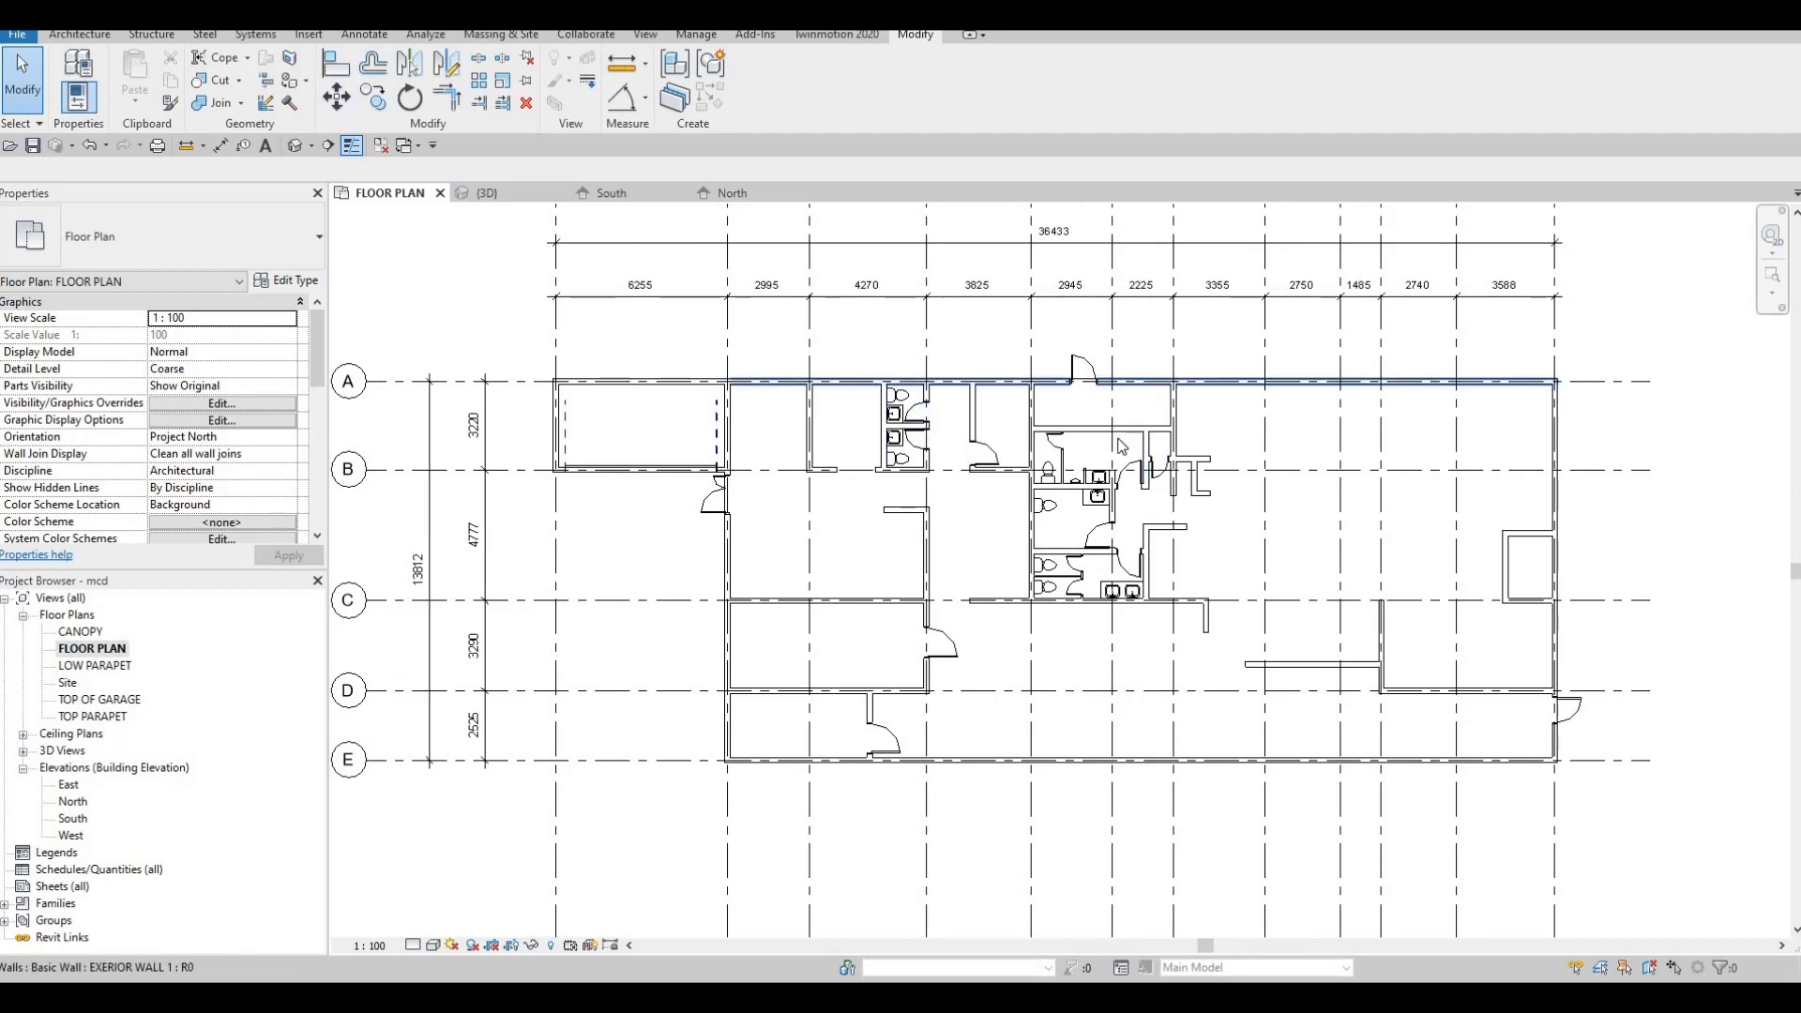
pyautogui.moveTo(1036, 417); pyautogui.dragTo(1022, 451, button='middle')
pyautogui.scroll(1, 1017, 450)
pyautogui.scroll(-2, 1017, 453)
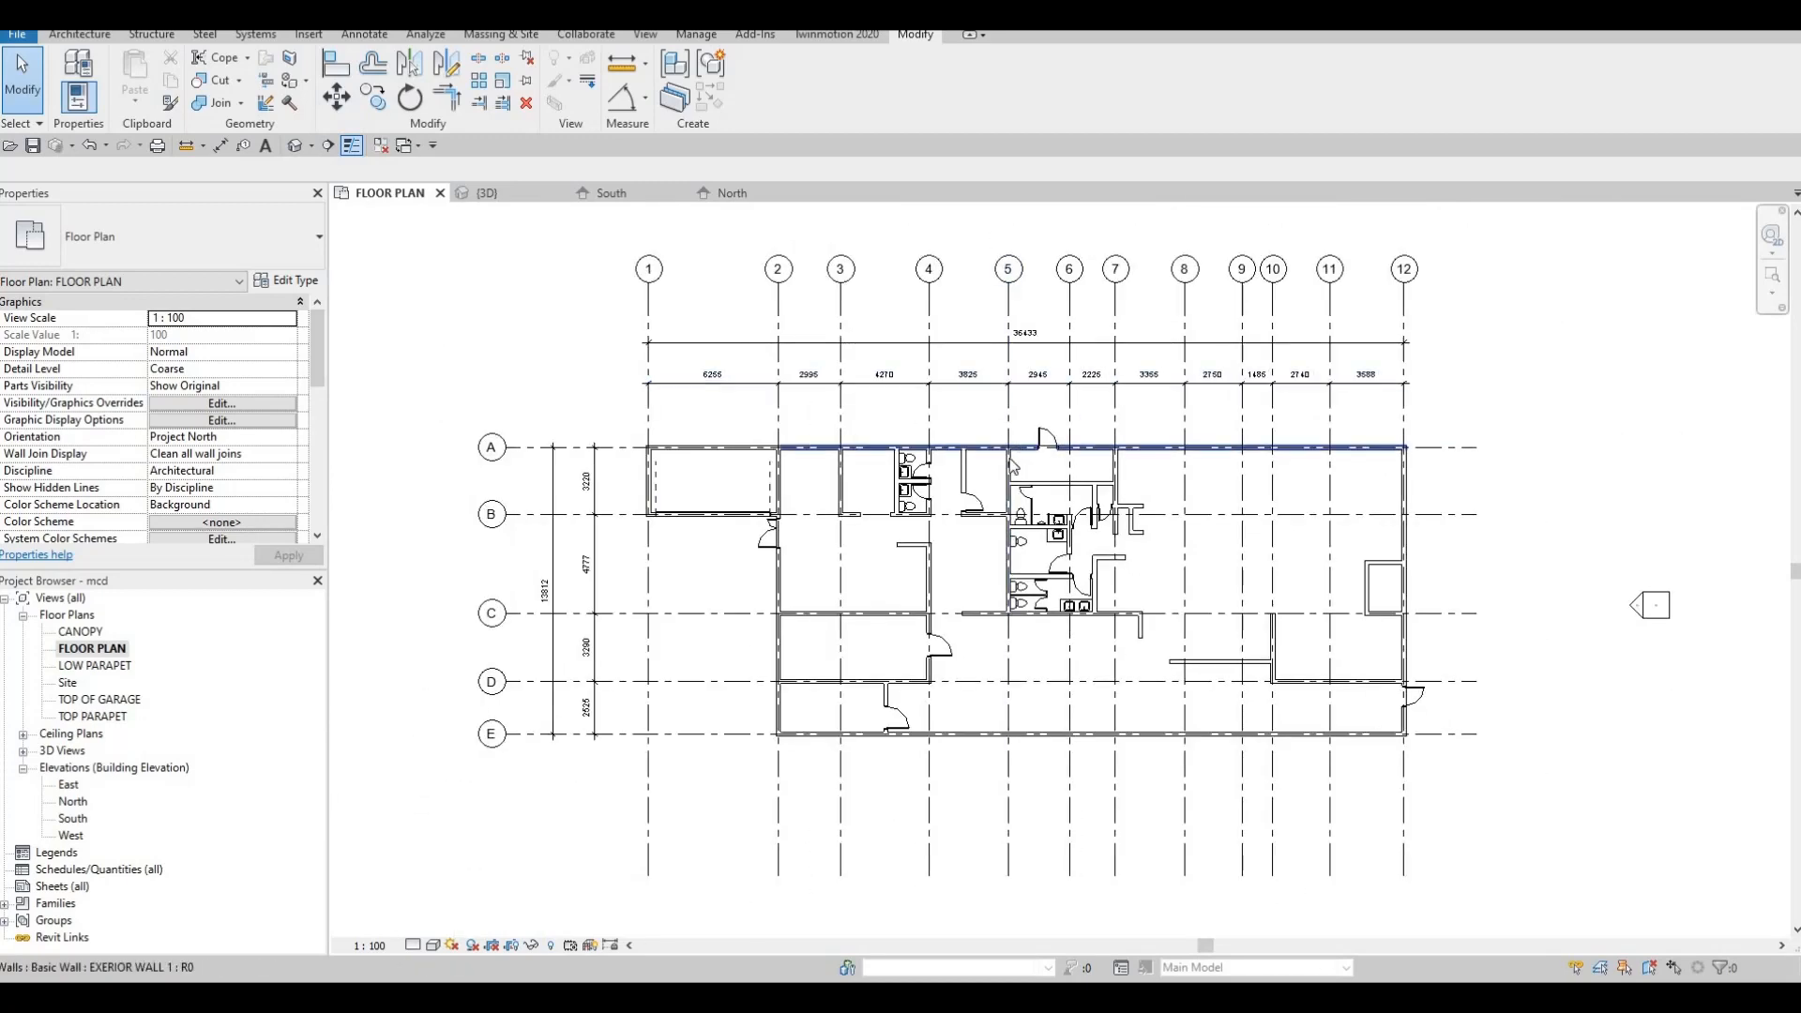
# Split the main north exterior wall at grid line 5, using a joint gap of 25.4
pyautogui.scroll(2, 1018, 453)
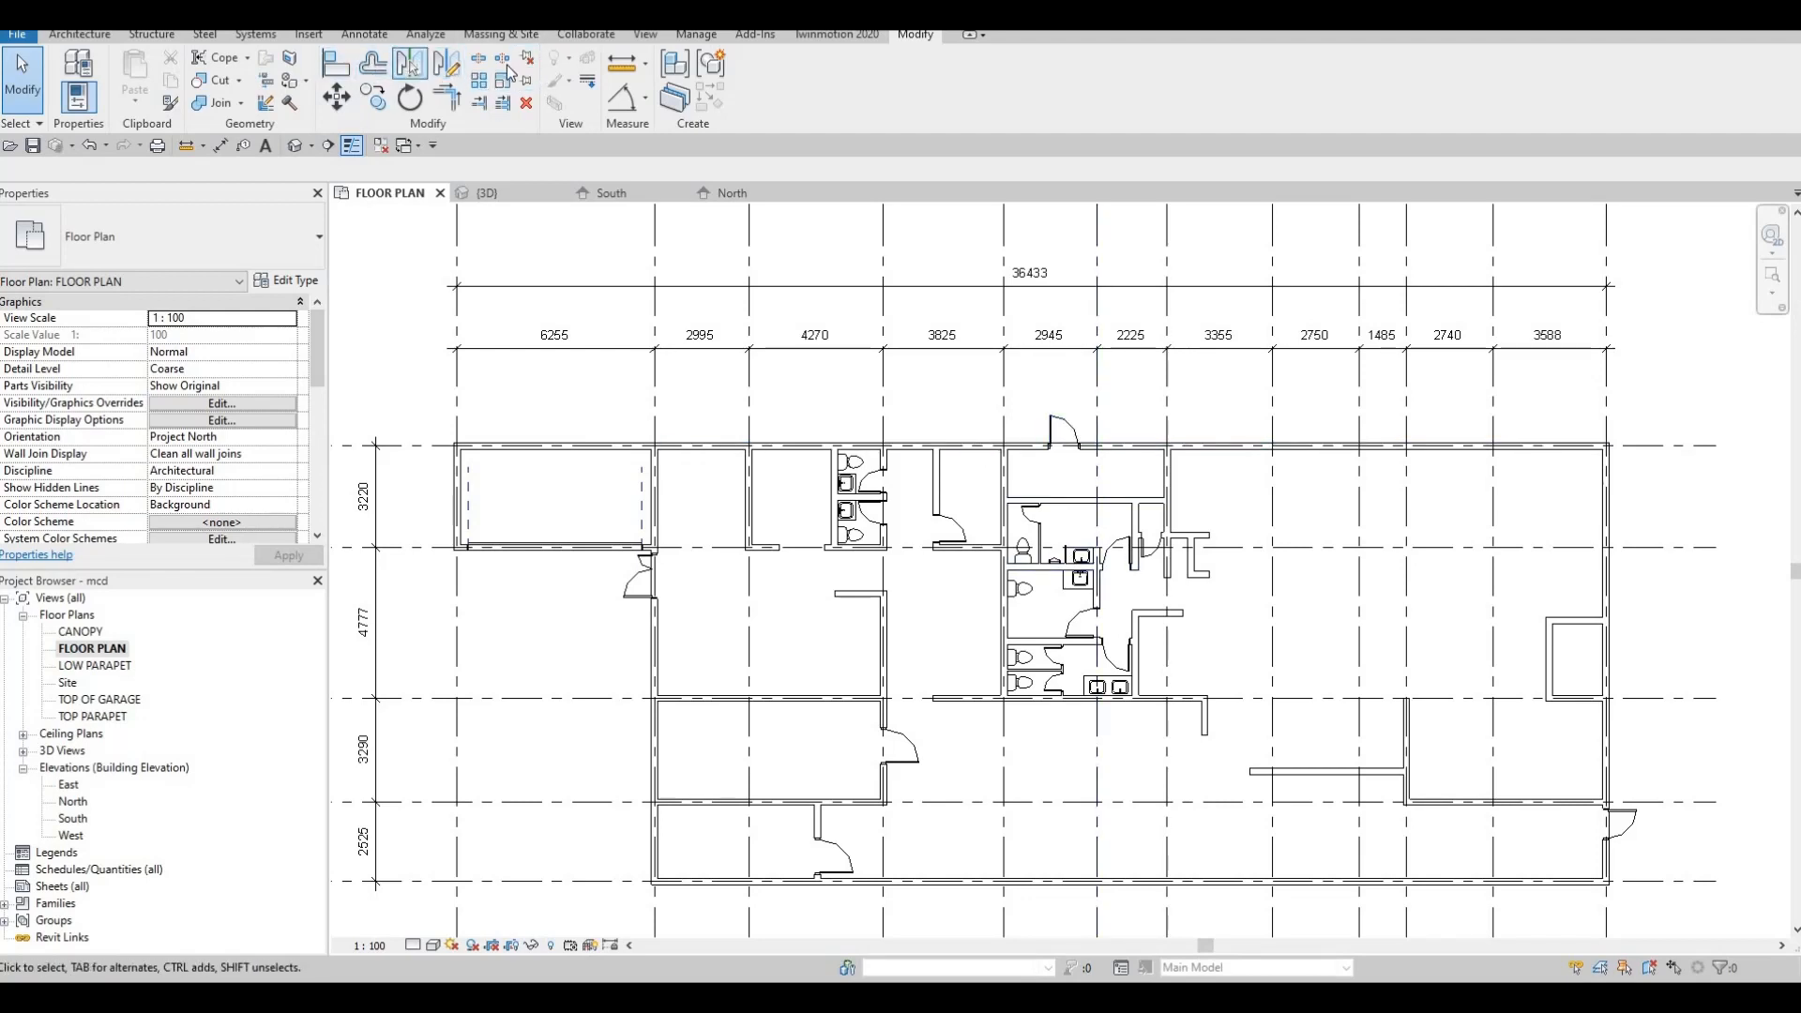
pyautogui.scroll(1, 1000, 457)
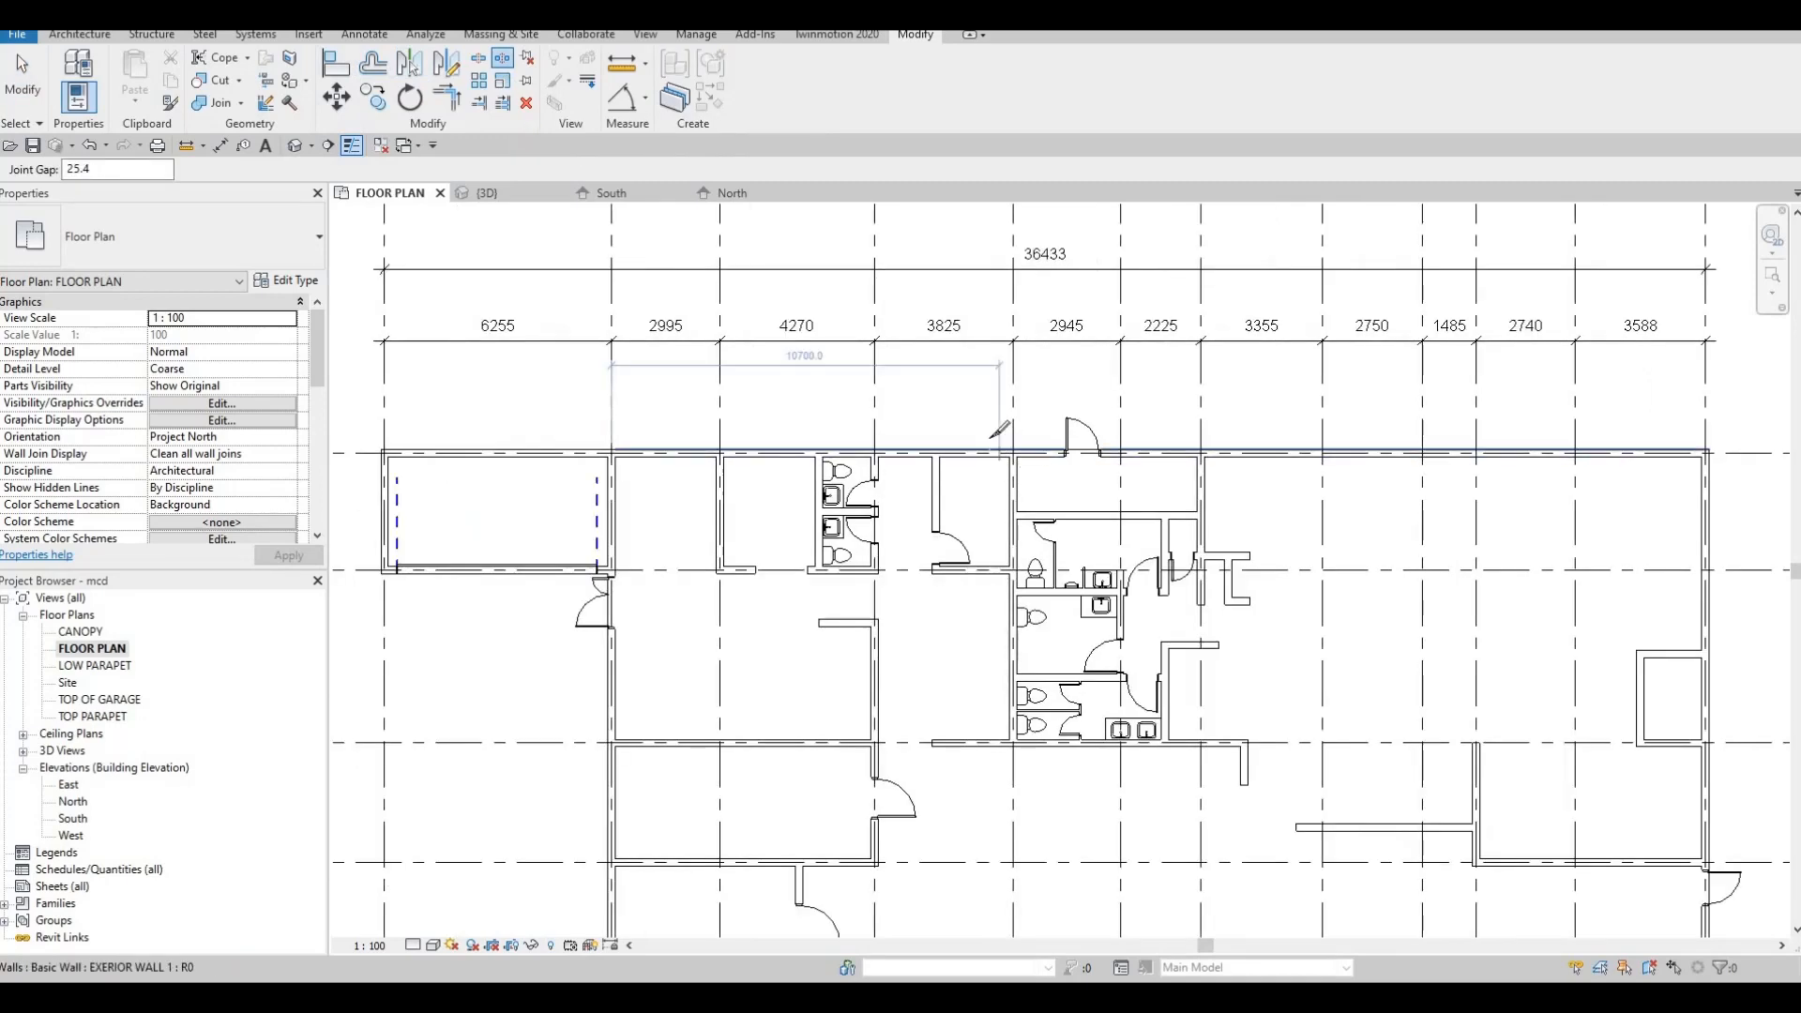
pyautogui.scroll(6, 1003, 443)
pyautogui.scroll(3, 1008, 437)
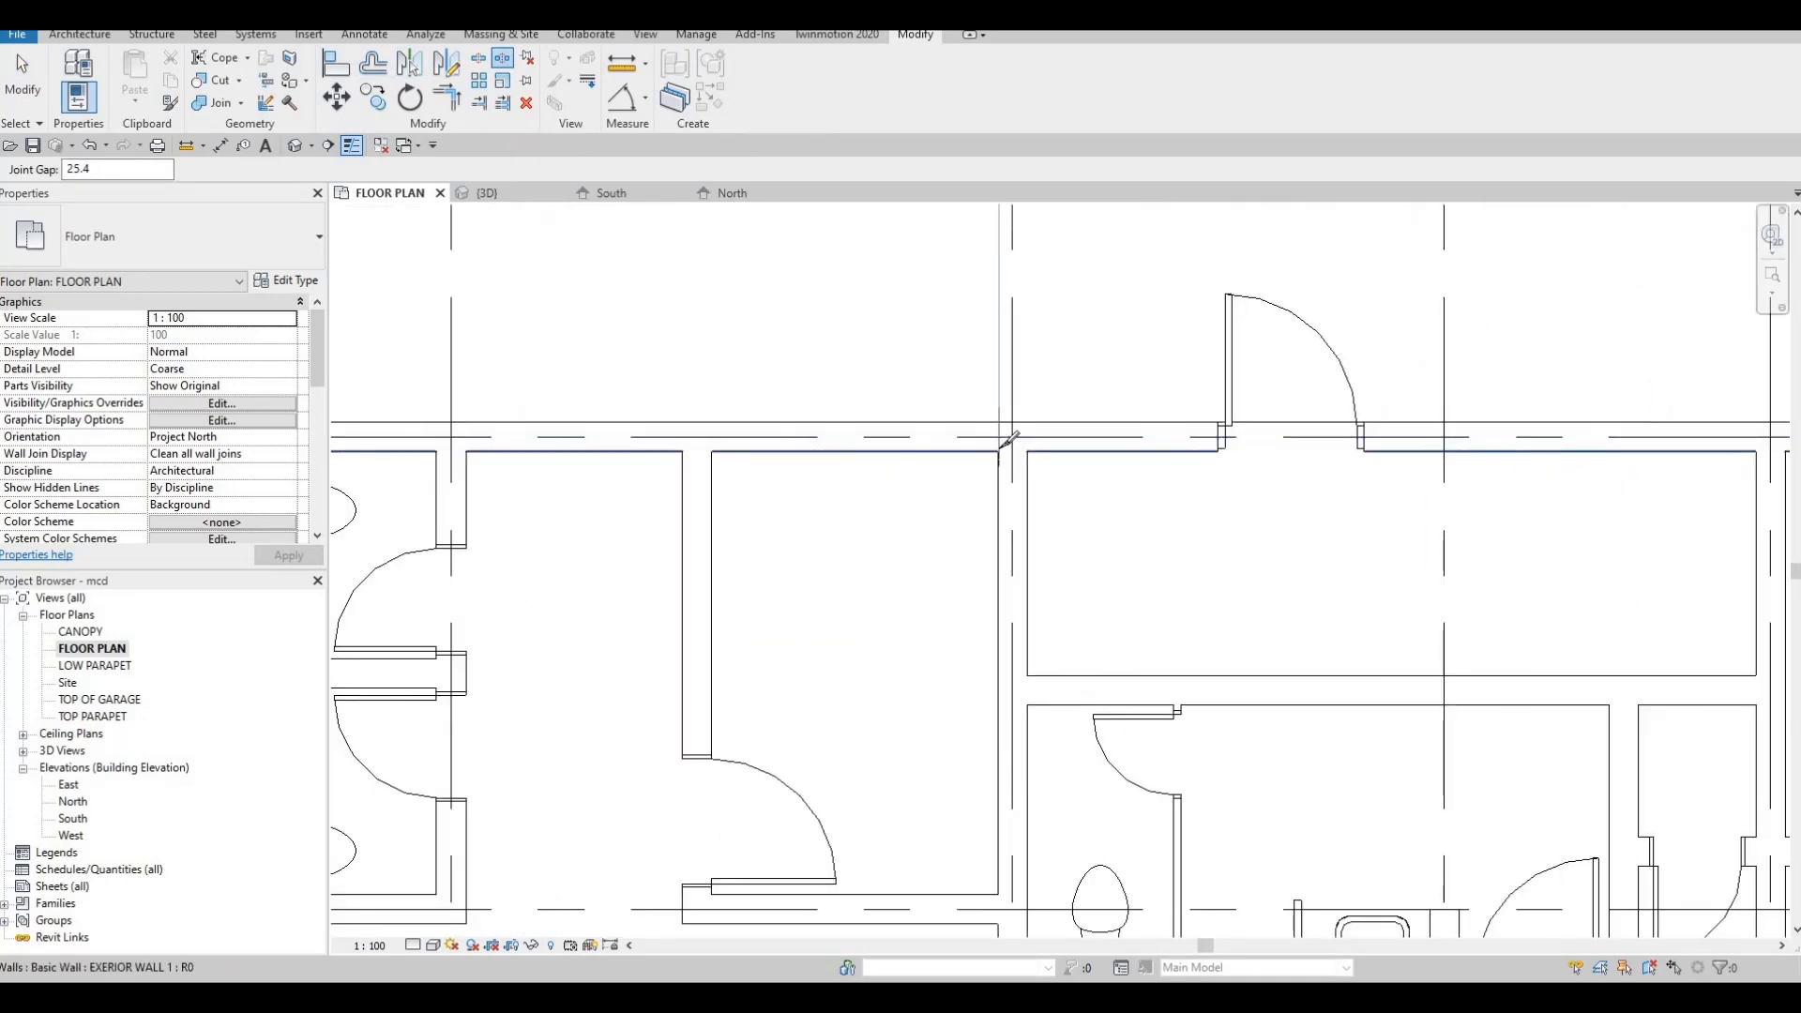
pyautogui.click(1004, 442)
pyautogui.scroll(-5, 1041, 436)
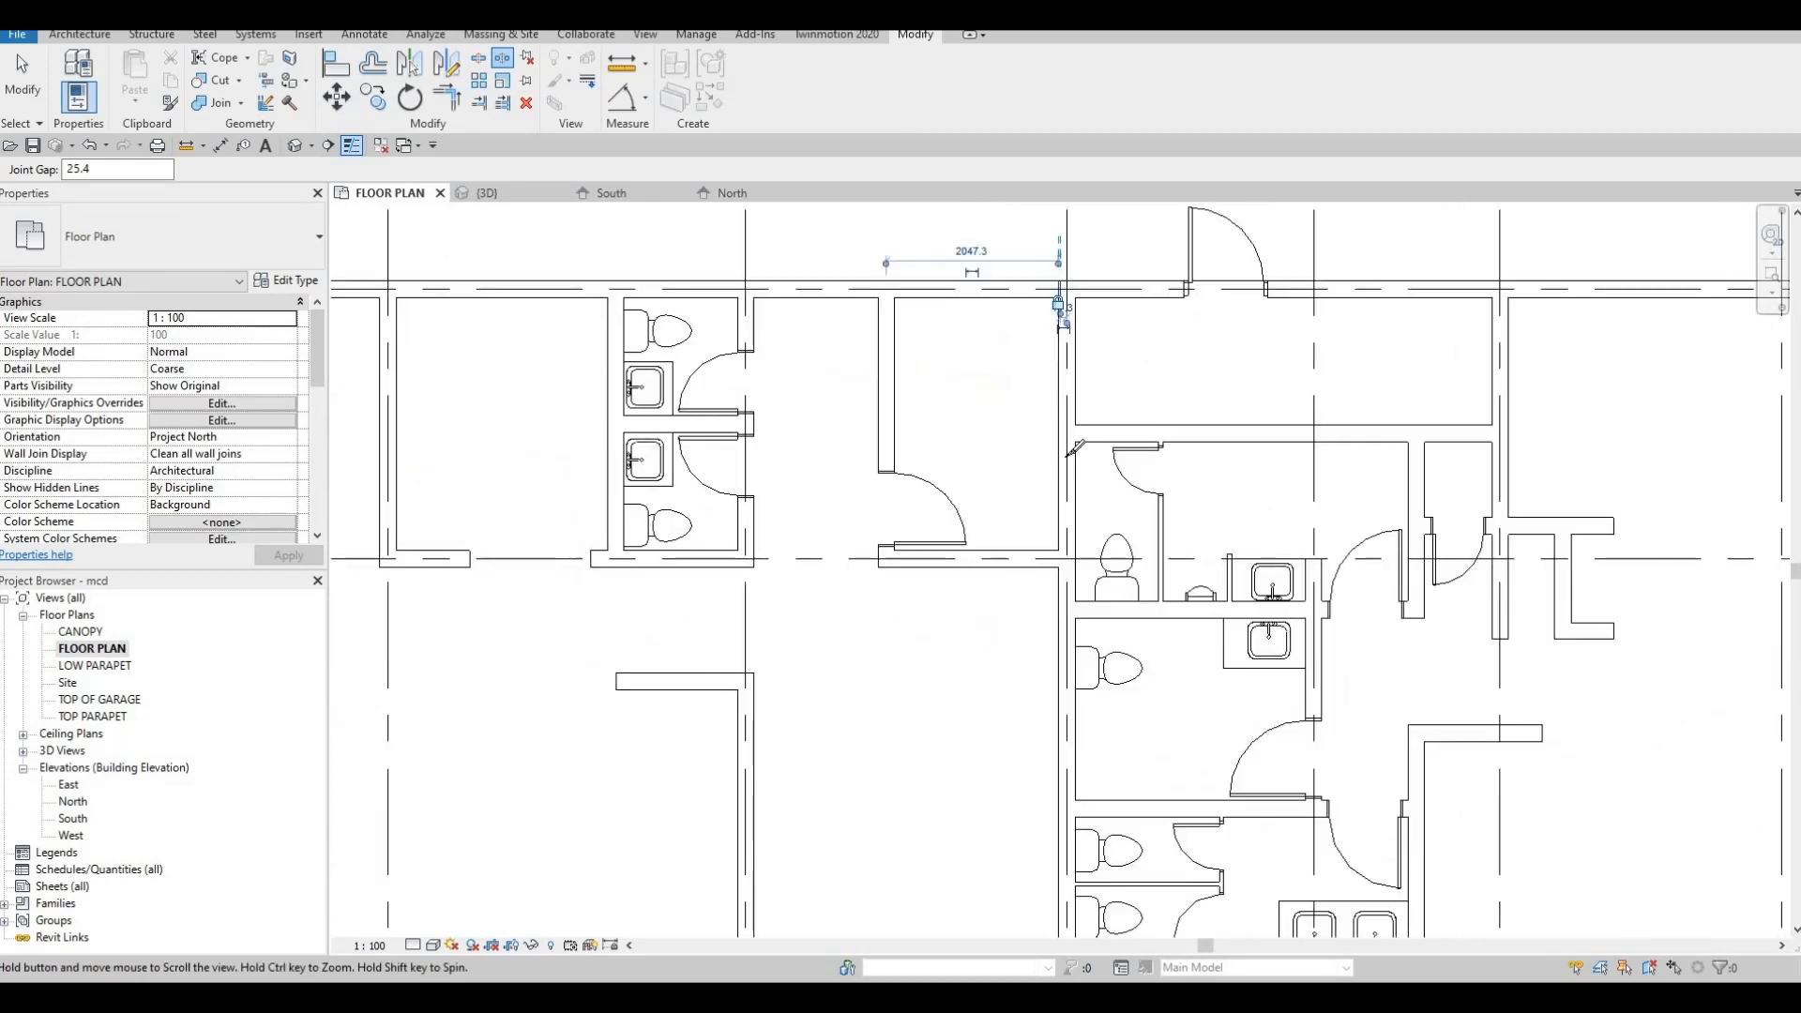
# Try to split the interior wall at the crossing of grid lines 5 and B, and split the grid line C interior wall at grid line 5
pyautogui.scroll(2, 1076, 424)
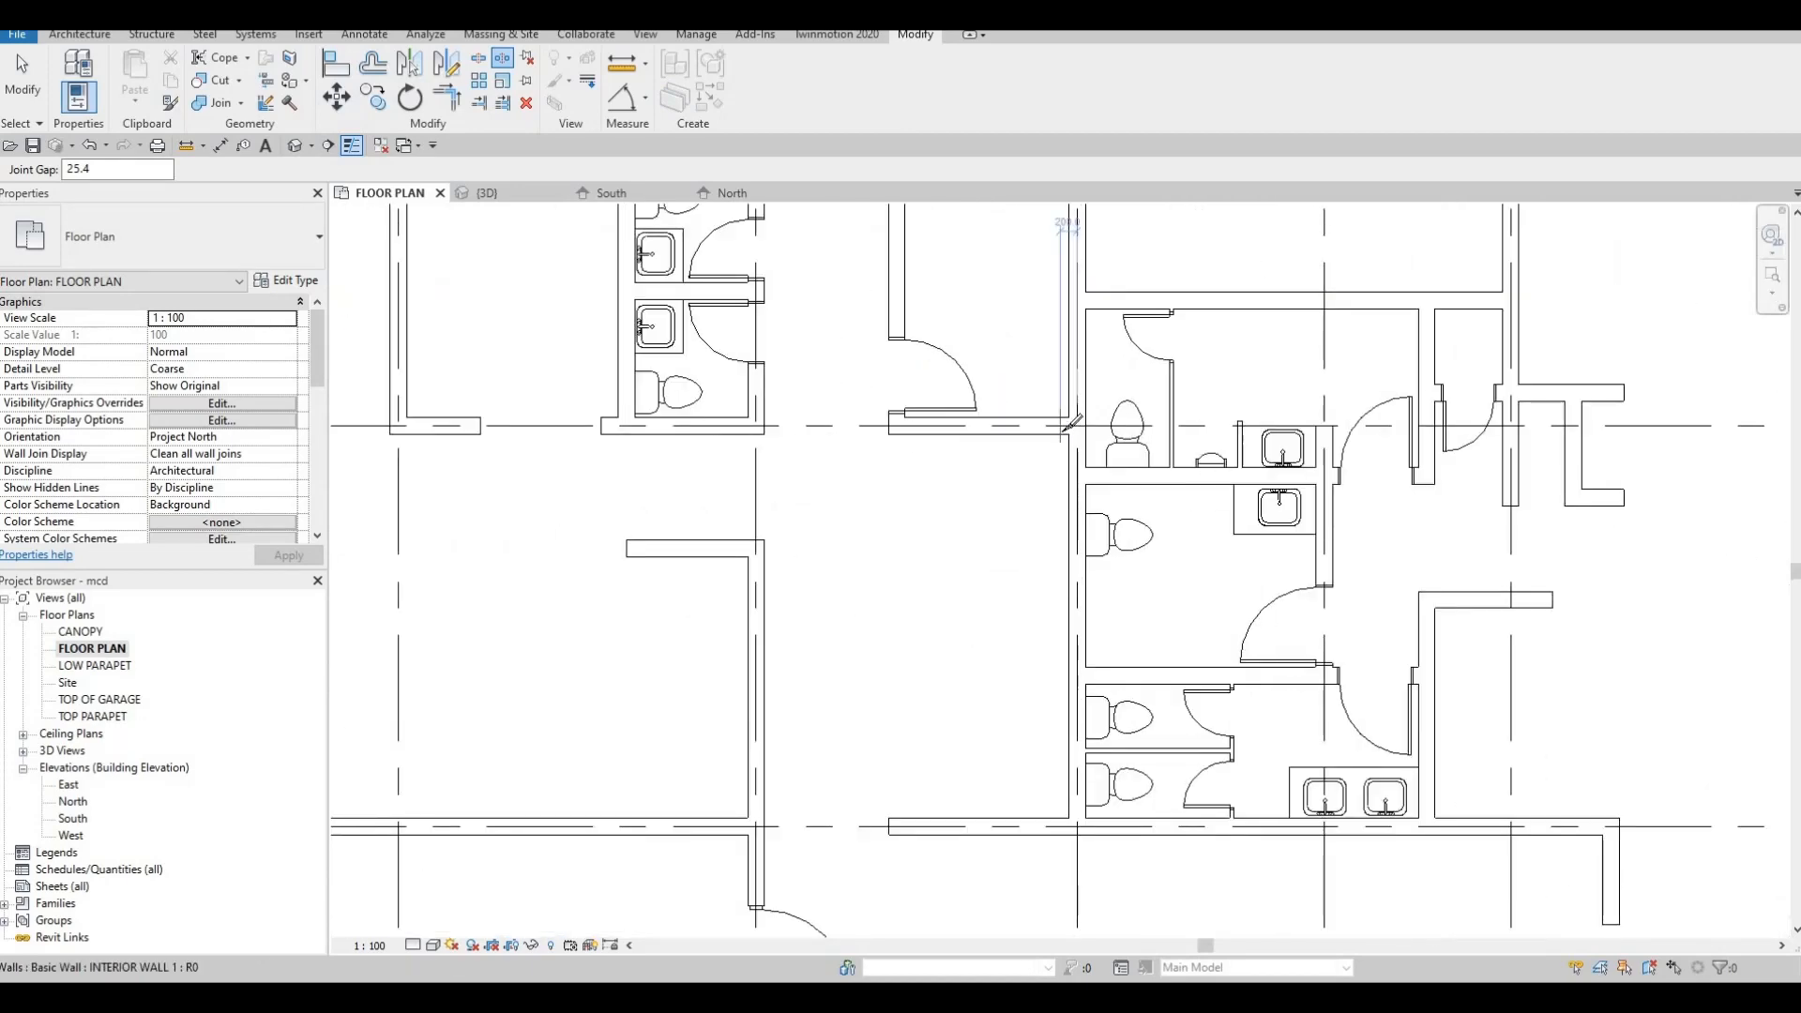
pyautogui.scroll(2, 1076, 424)
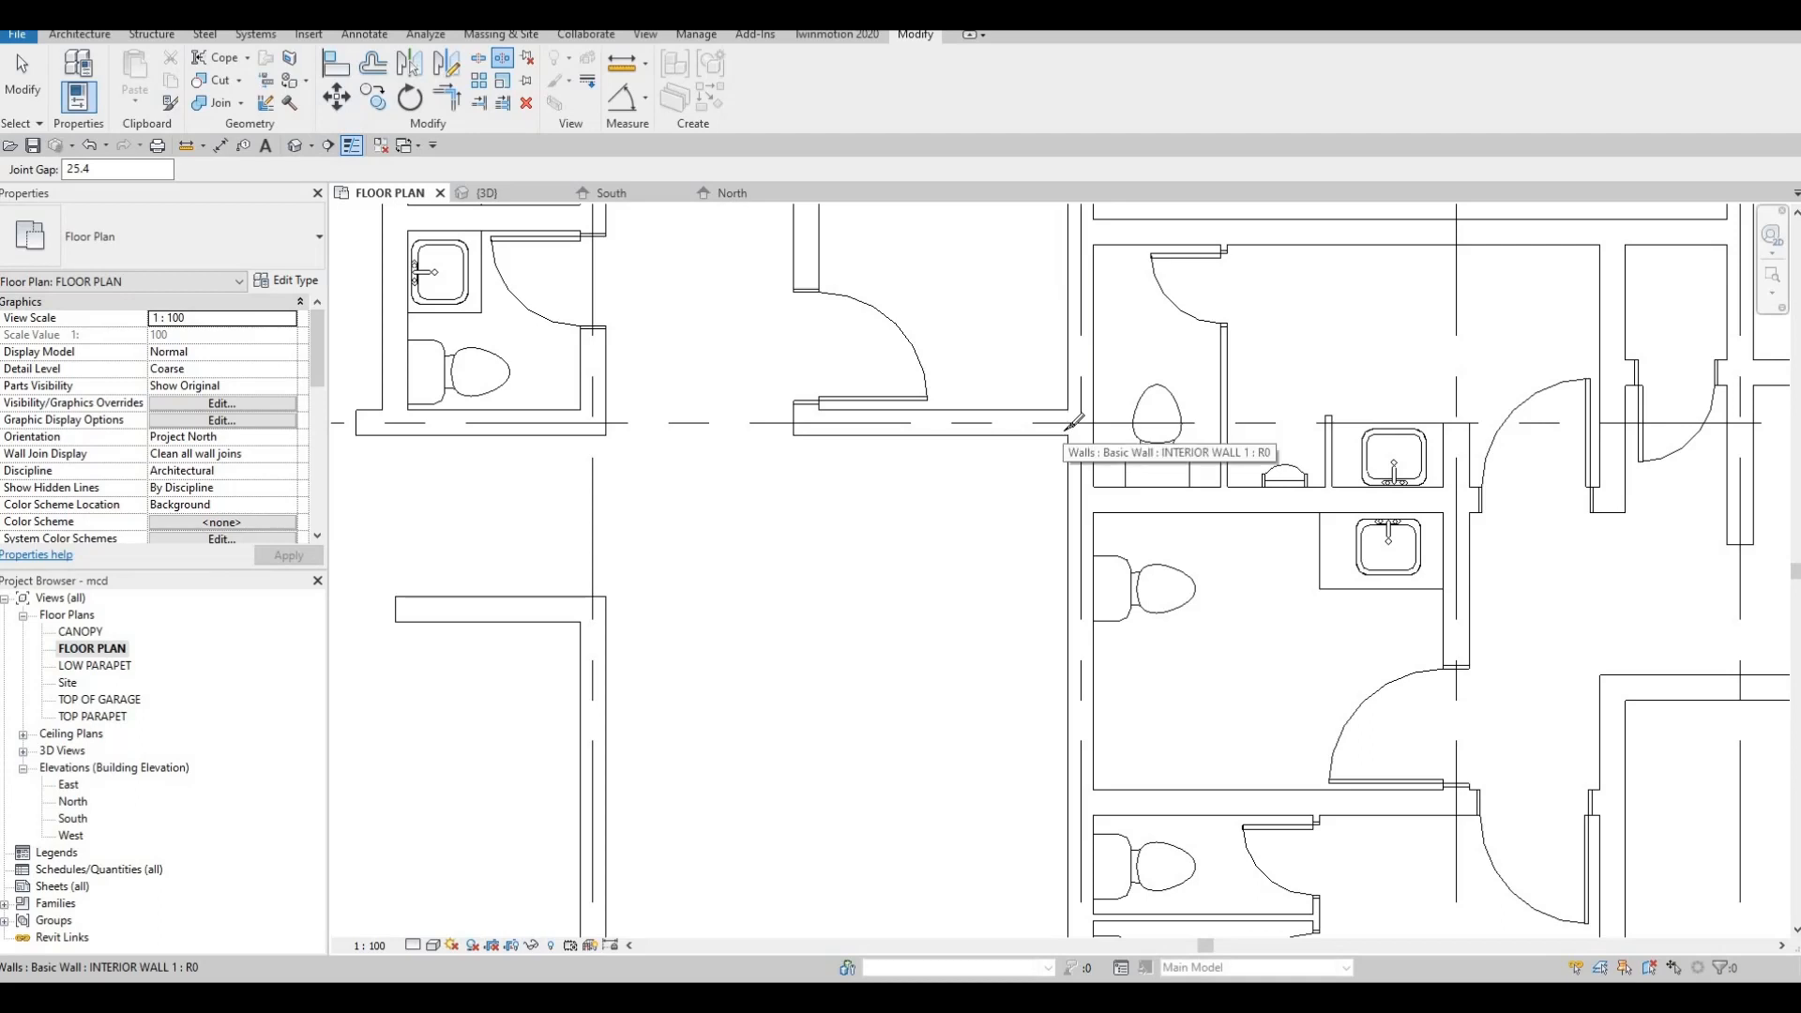
pyautogui.click(1074, 424)
pyautogui.scroll(-2, 1057, 610)
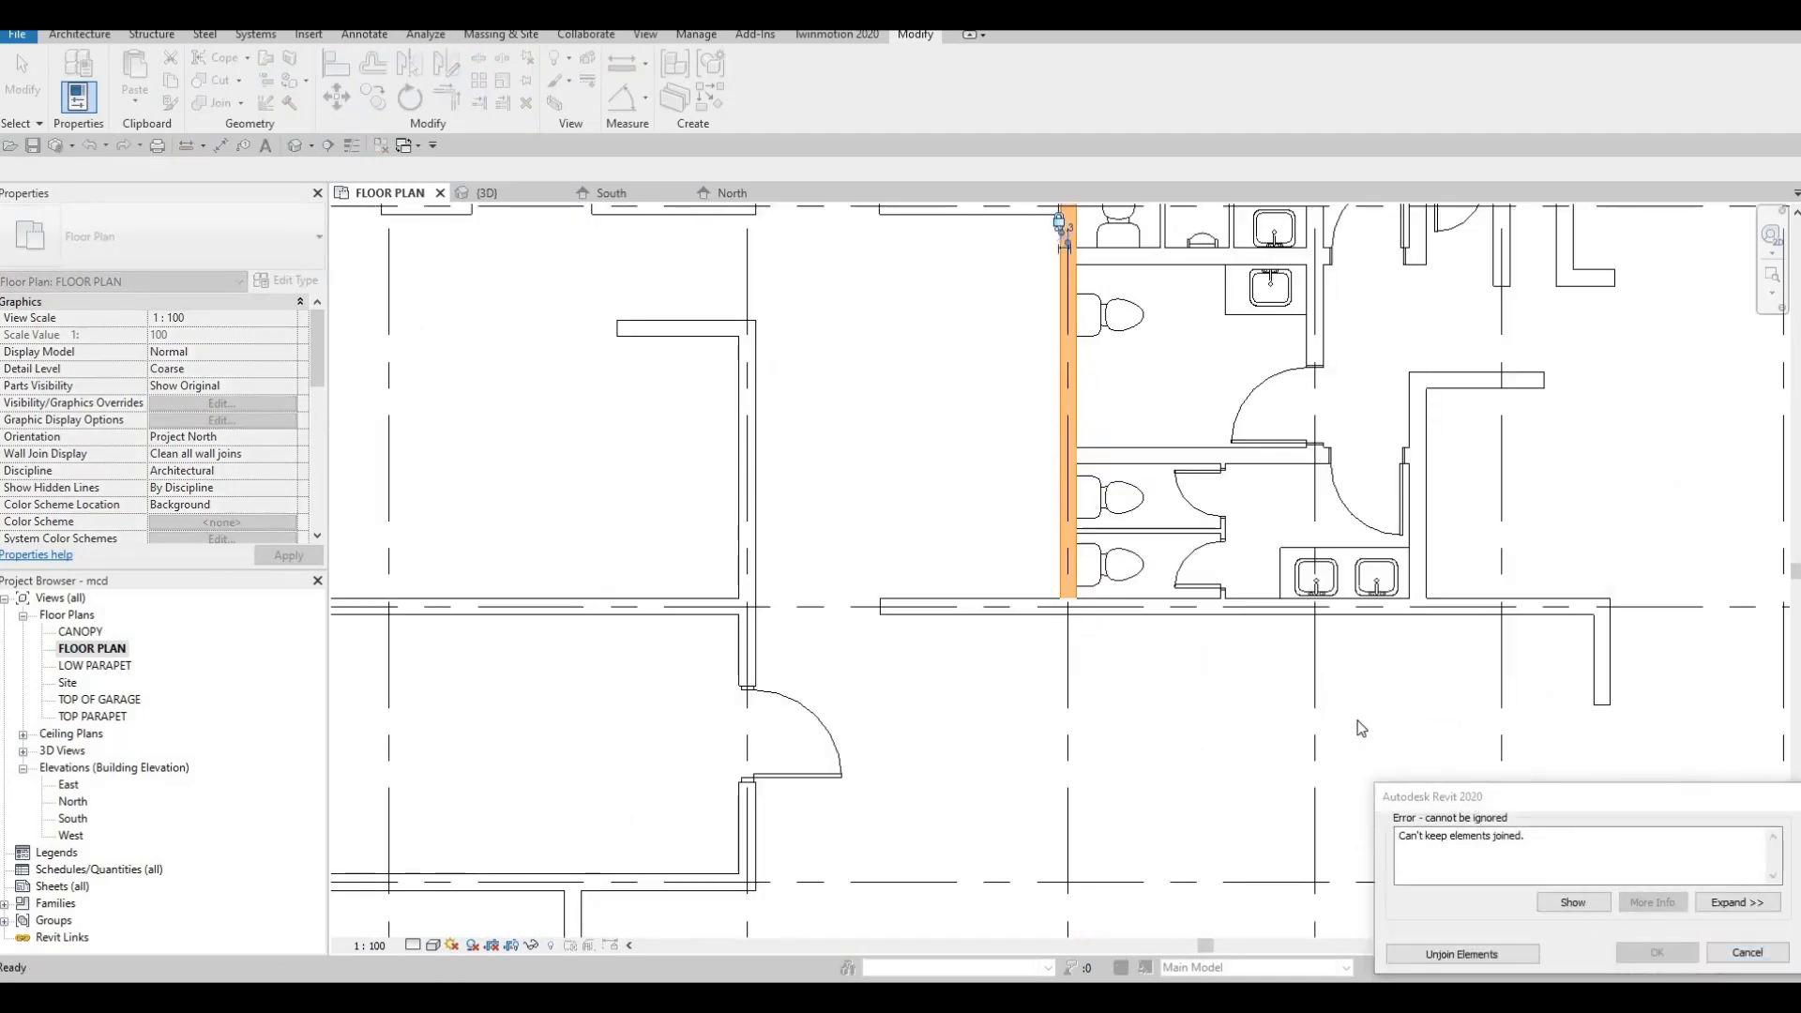
pyautogui.press('Escape')
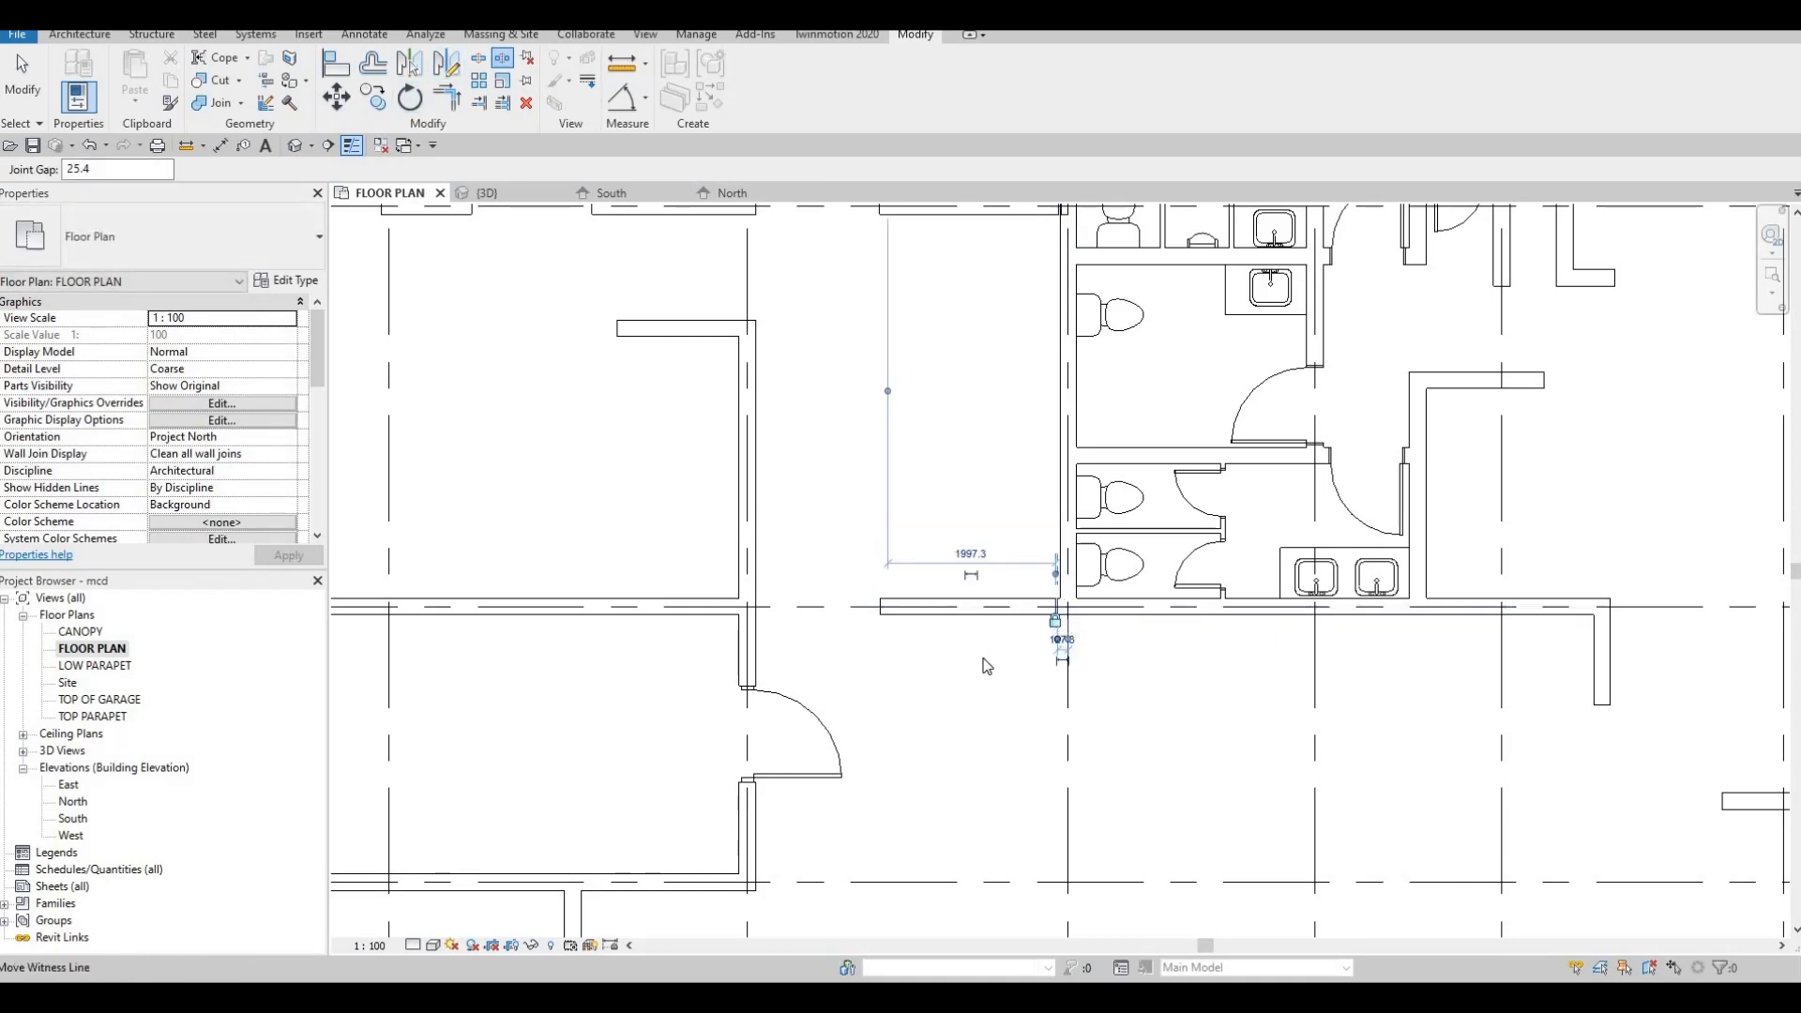
pyautogui.press('Escape')
pyautogui.press('Escape')
pyautogui.scroll(-5, 975, 469)
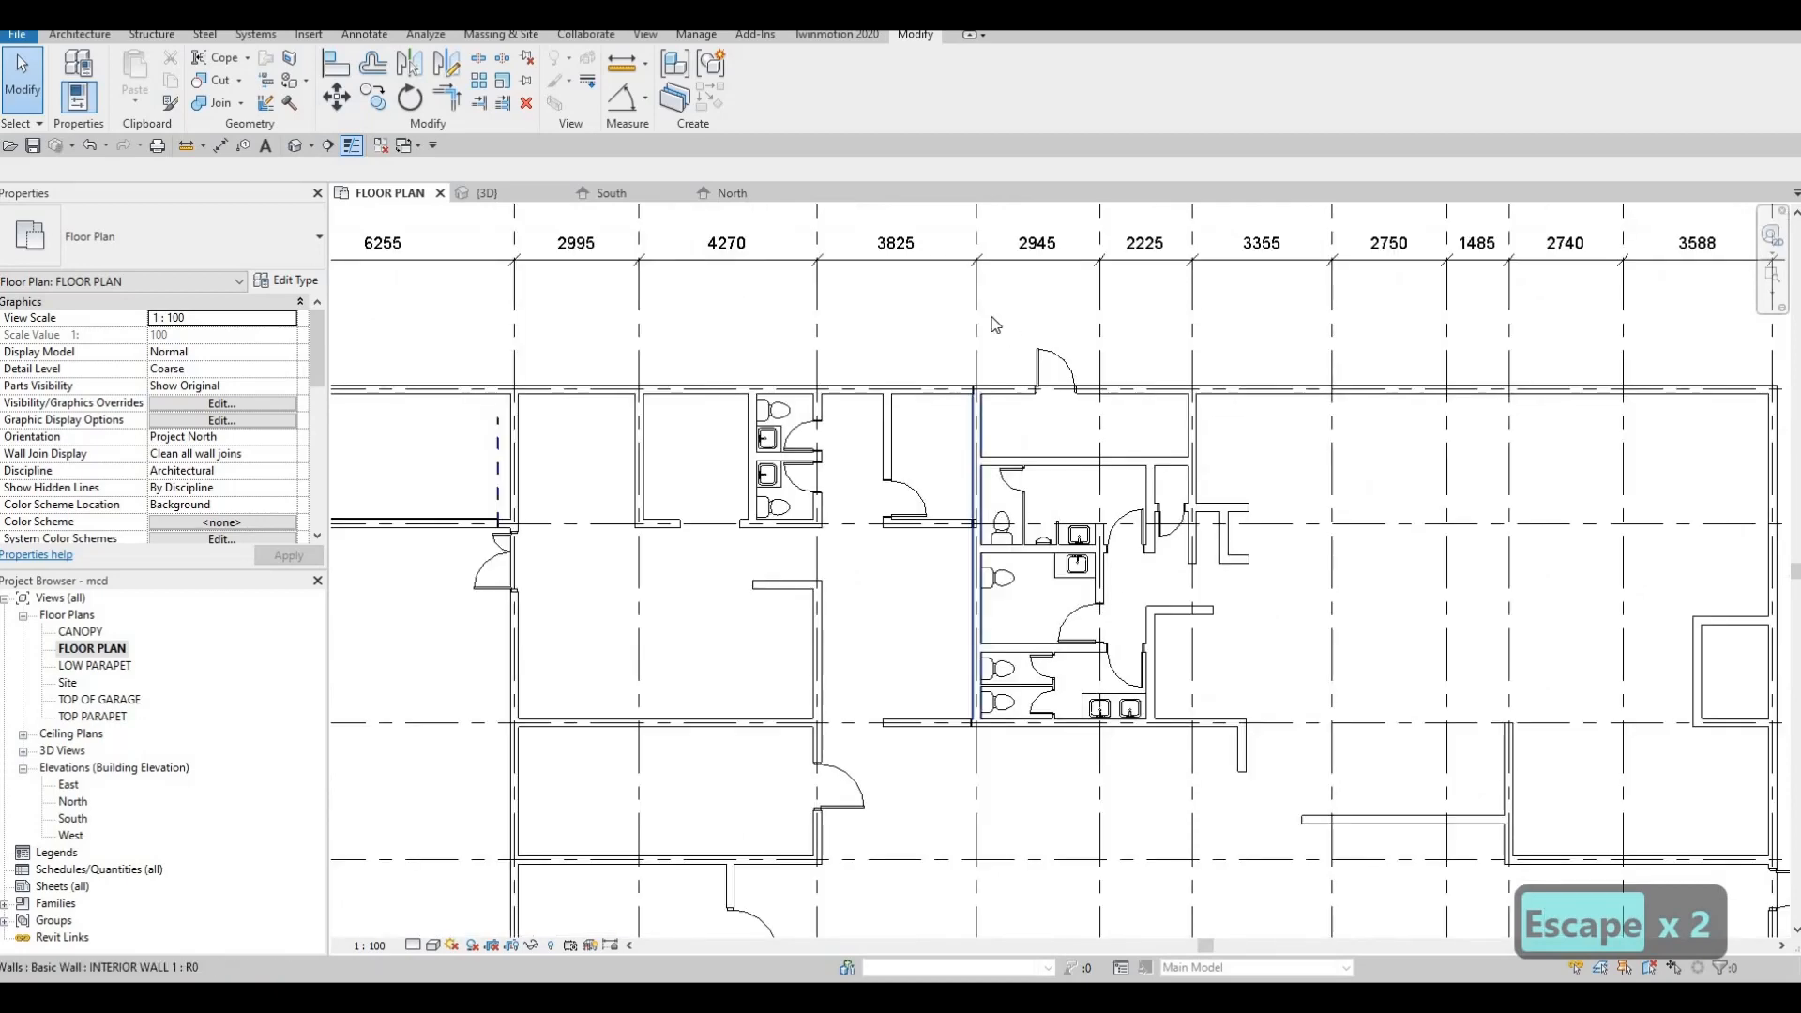
# Set the top constraint of the north exterior wall segment between grid lines 2 and 5 to LOW PARAPET
pyautogui.scroll(-3, 994, 324)
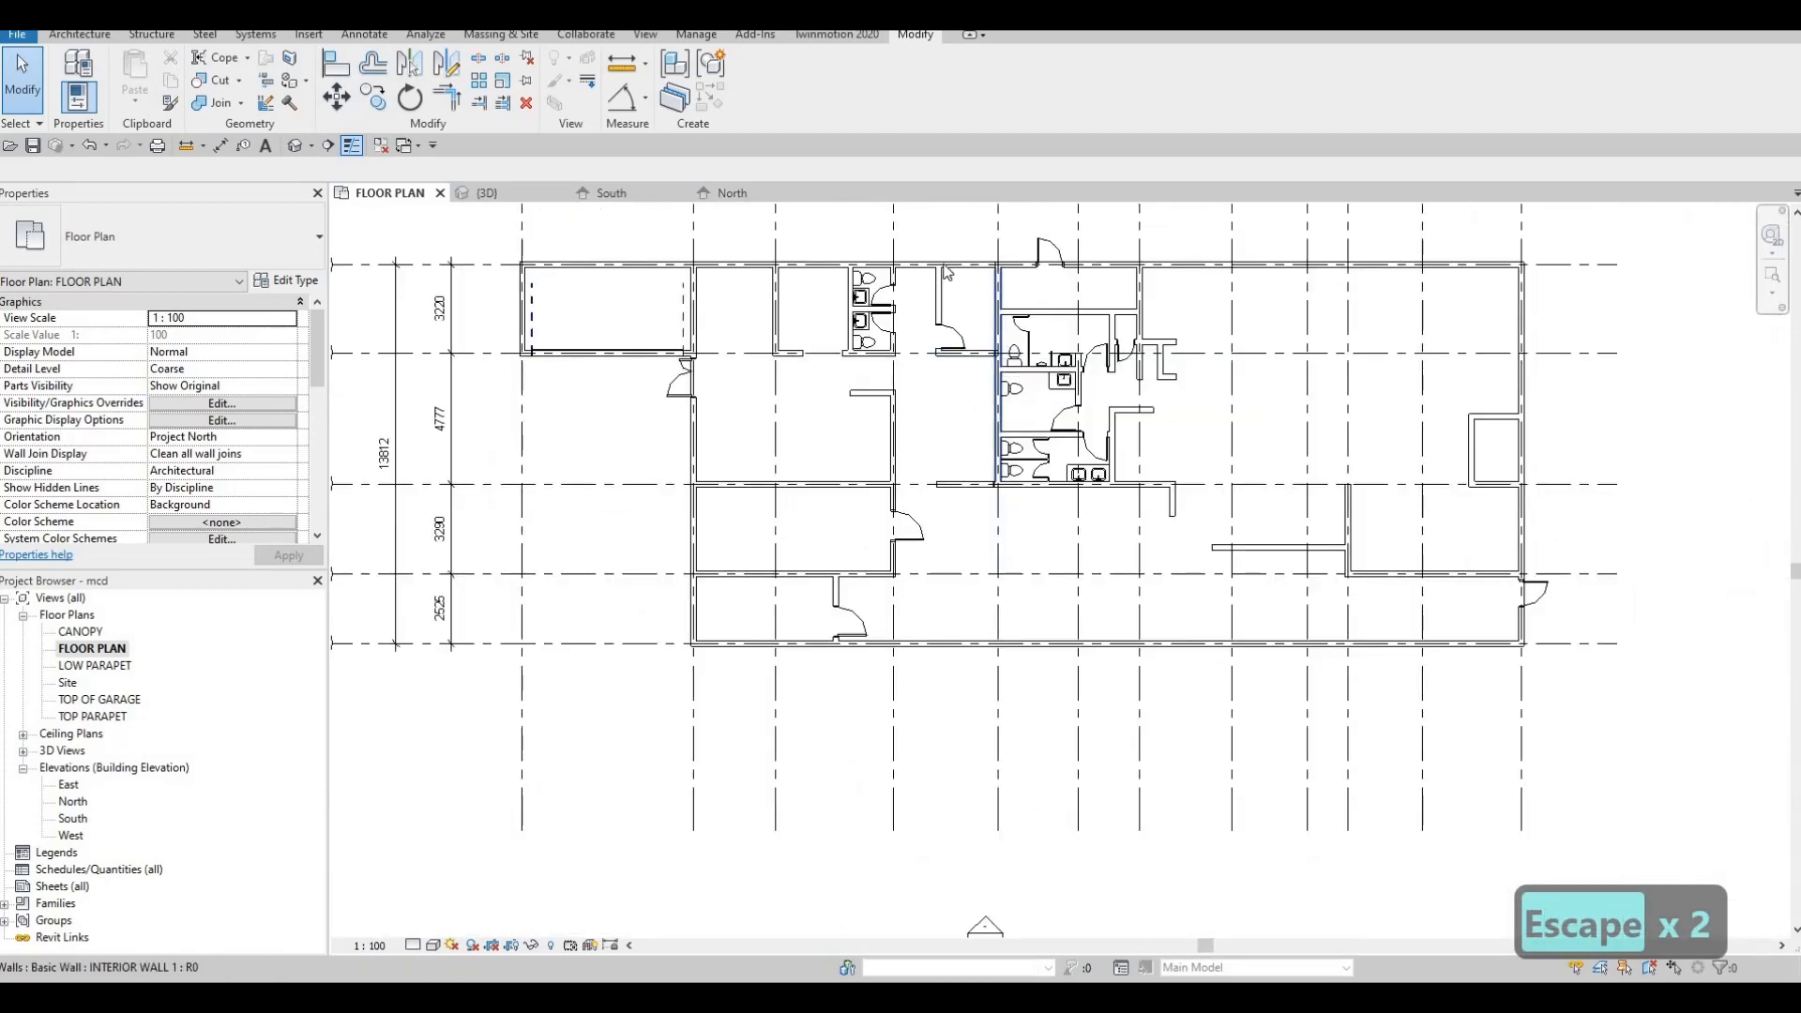
pyautogui.click(844, 263)
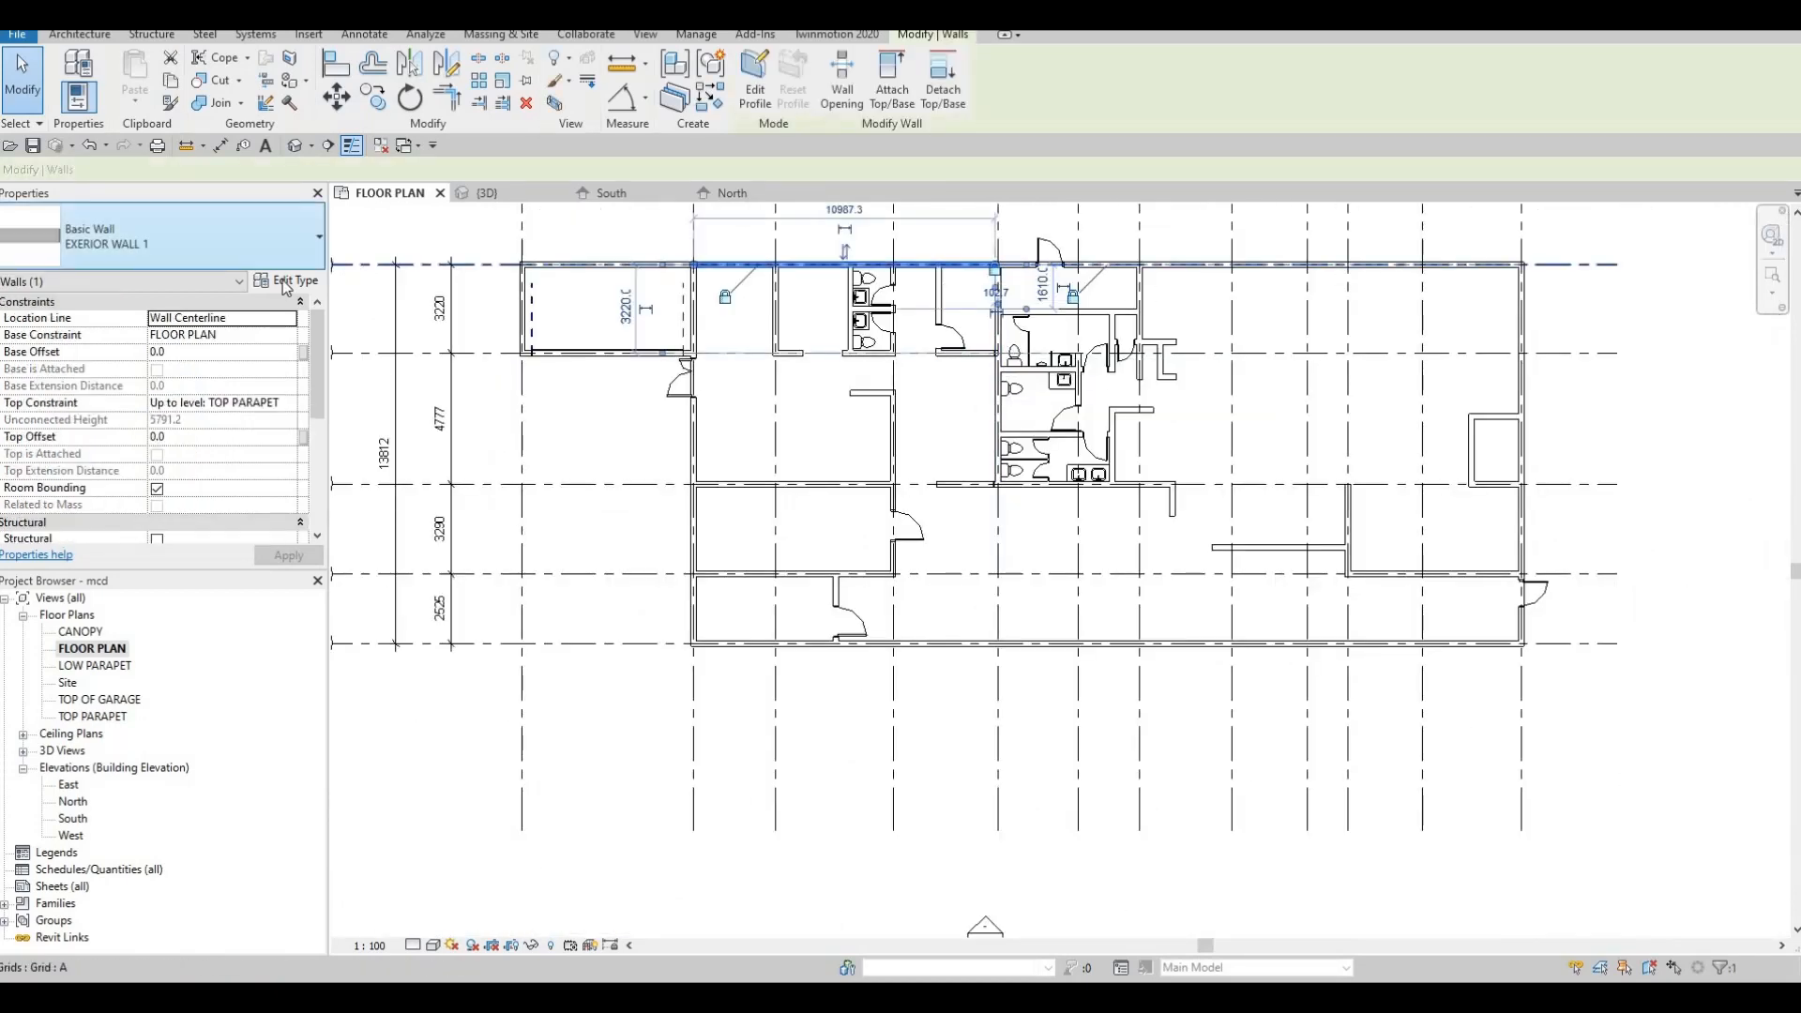
pyautogui.click(285, 280)
pyautogui.press('Escape')
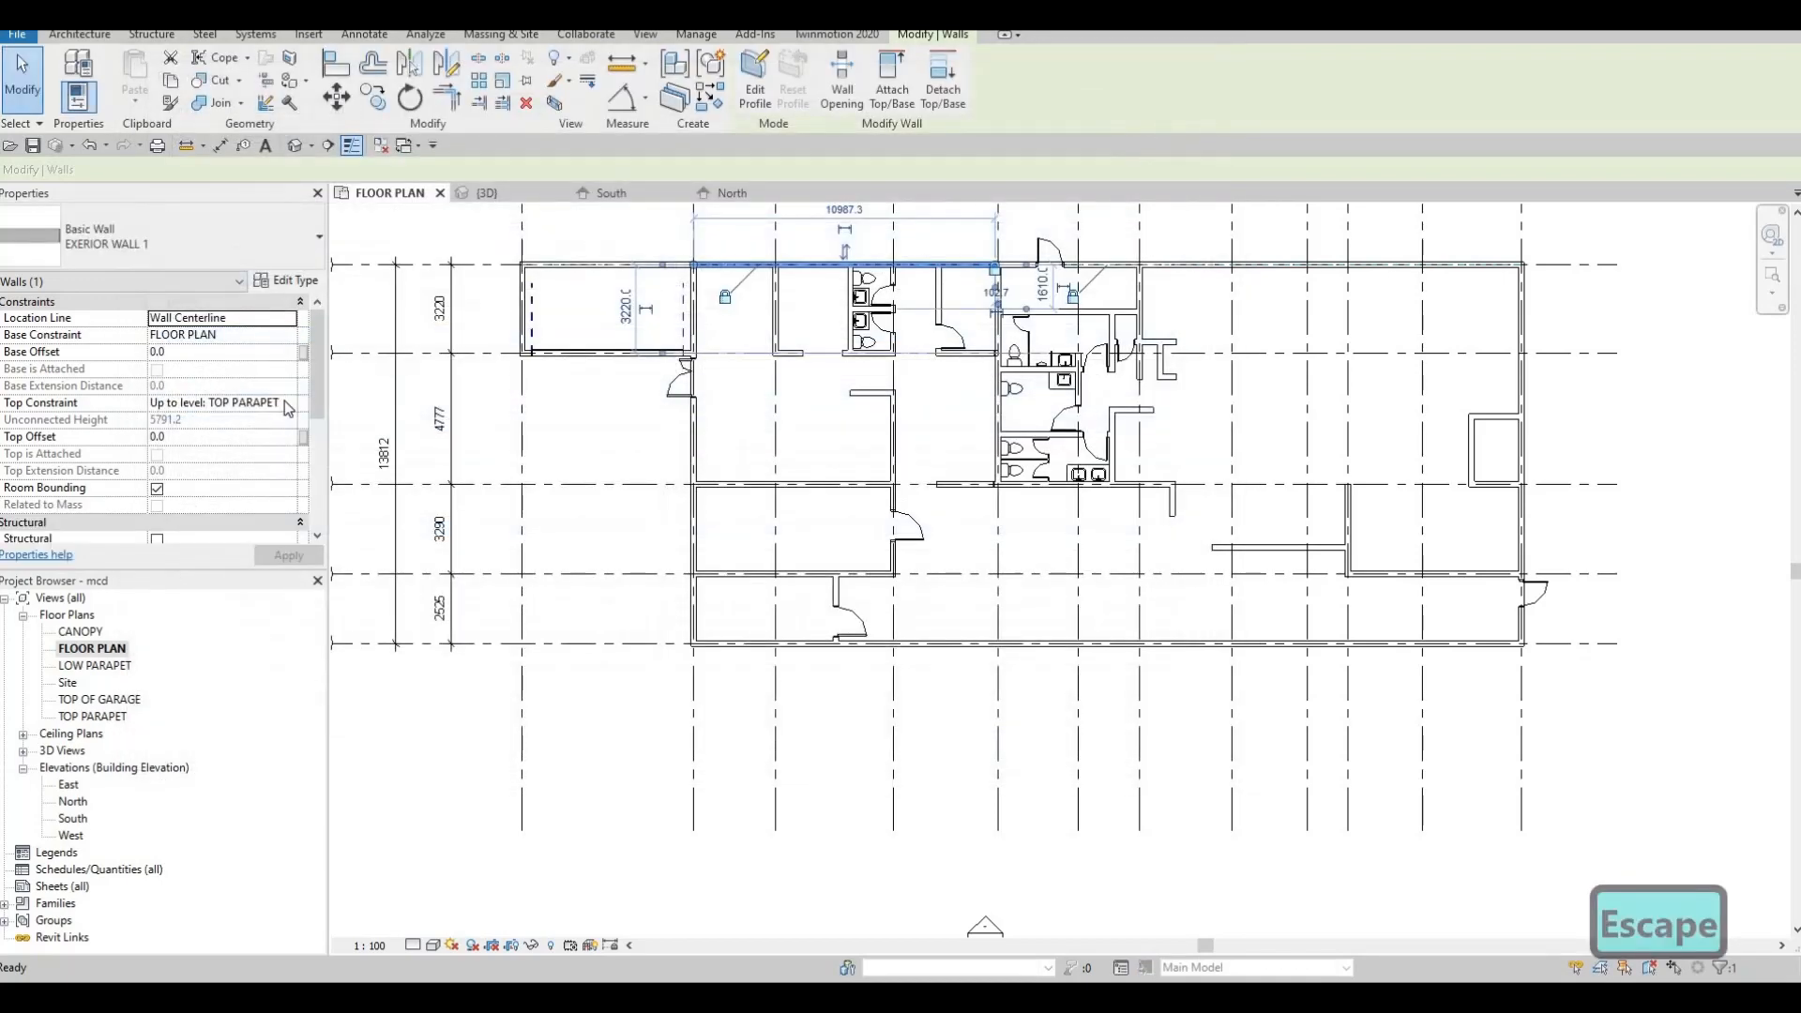
pyautogui.click(284, 401)
pyautogui.click(289, 402)
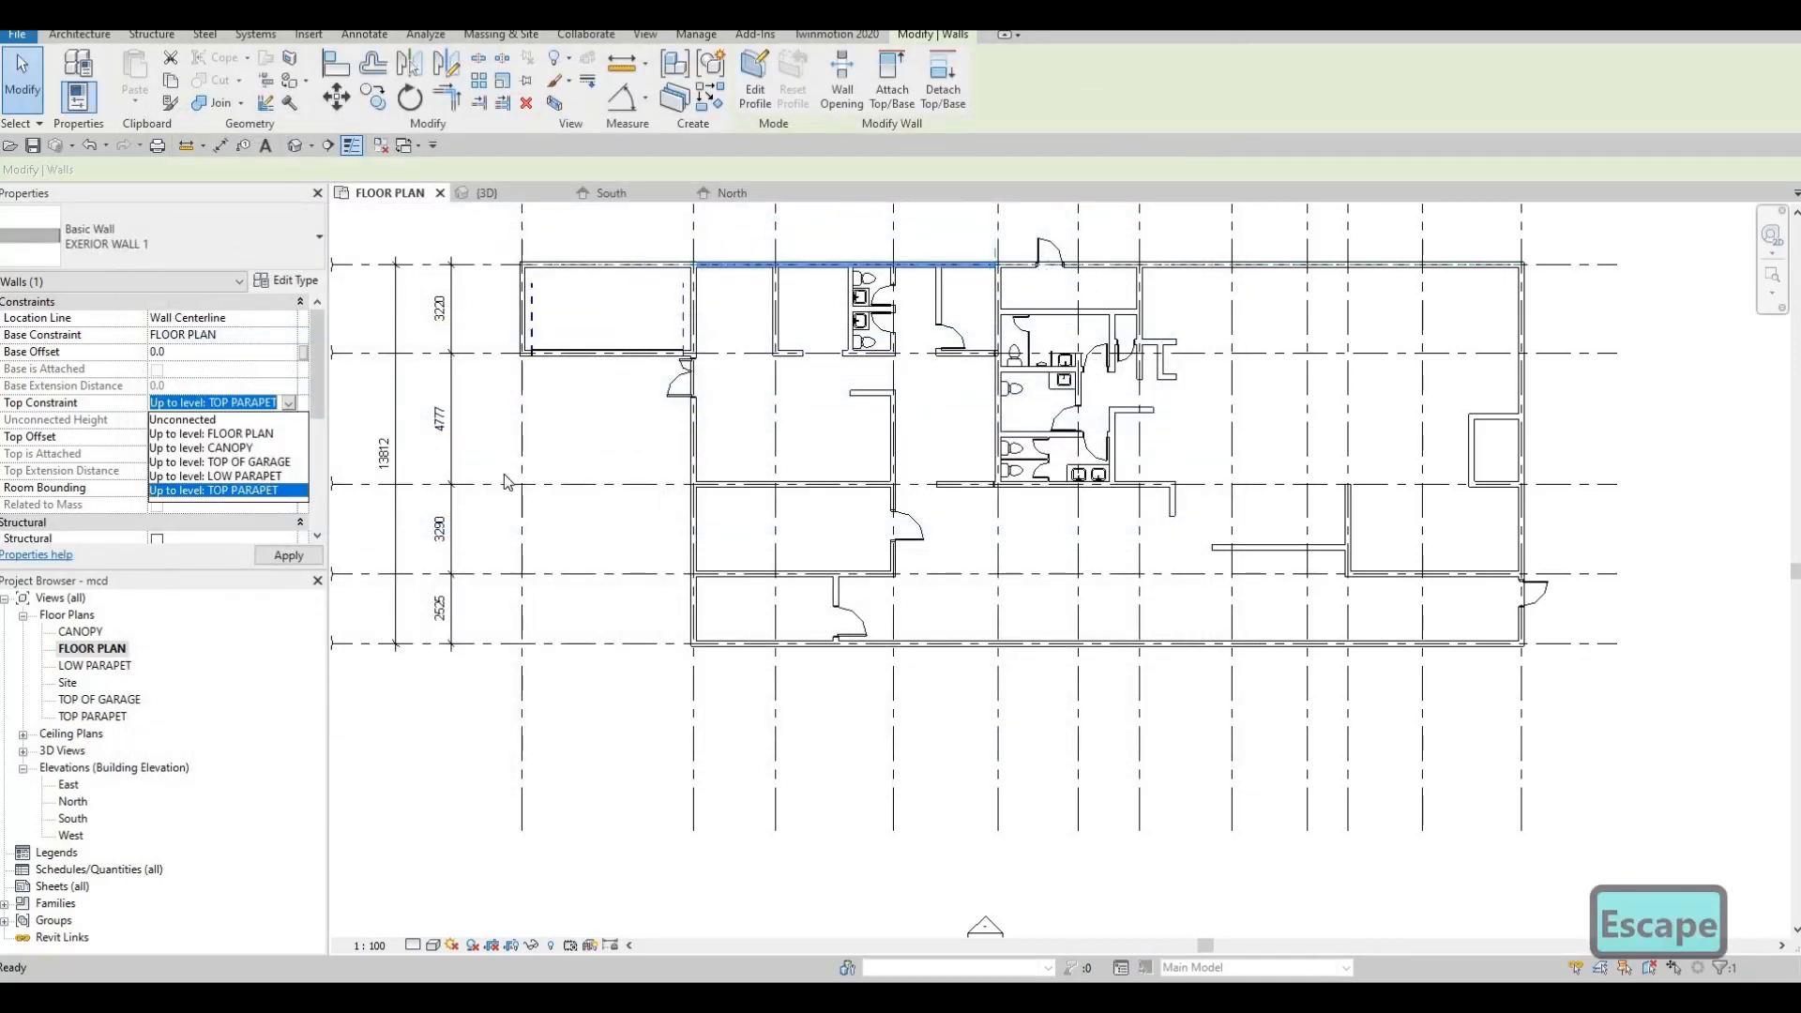
pyautogui.press('Escape')
pyautogui.press('Escape')
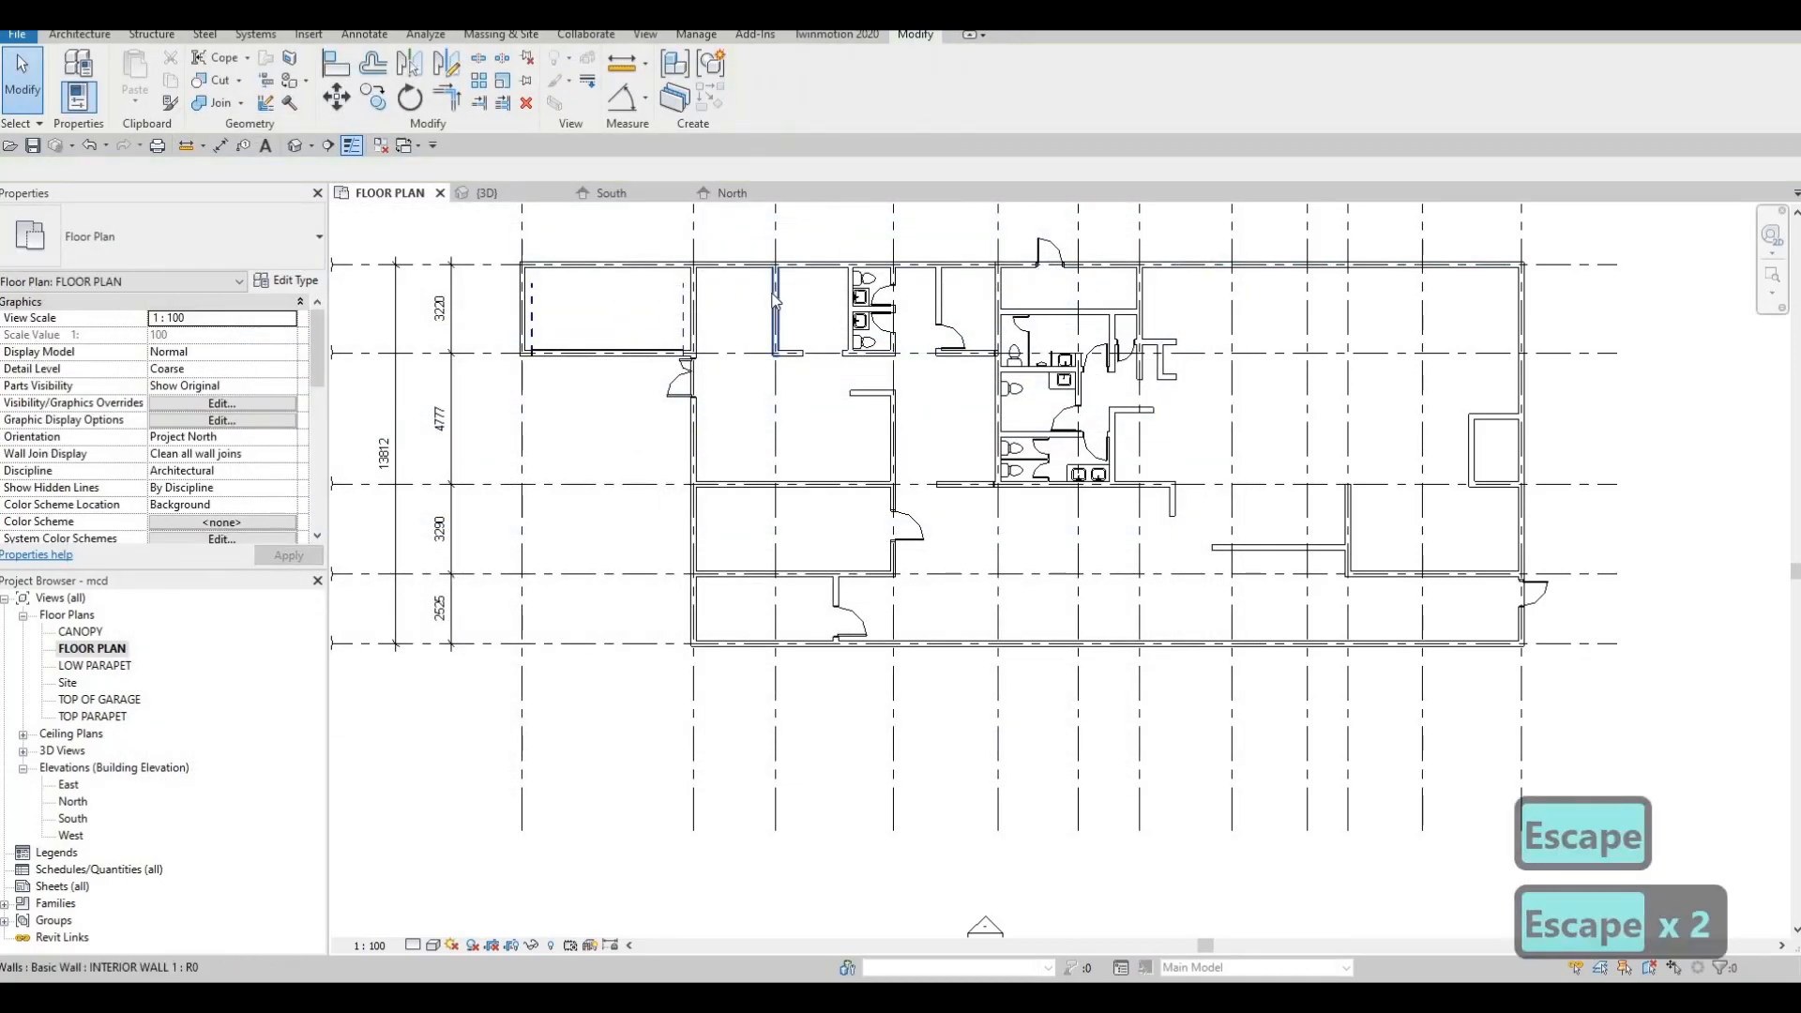
pyautogui.click(795, 360)
pyautogui.keyDown('ctrl'); pyautogui.click(854, 343); pyautogui.keyUp('ctrl')
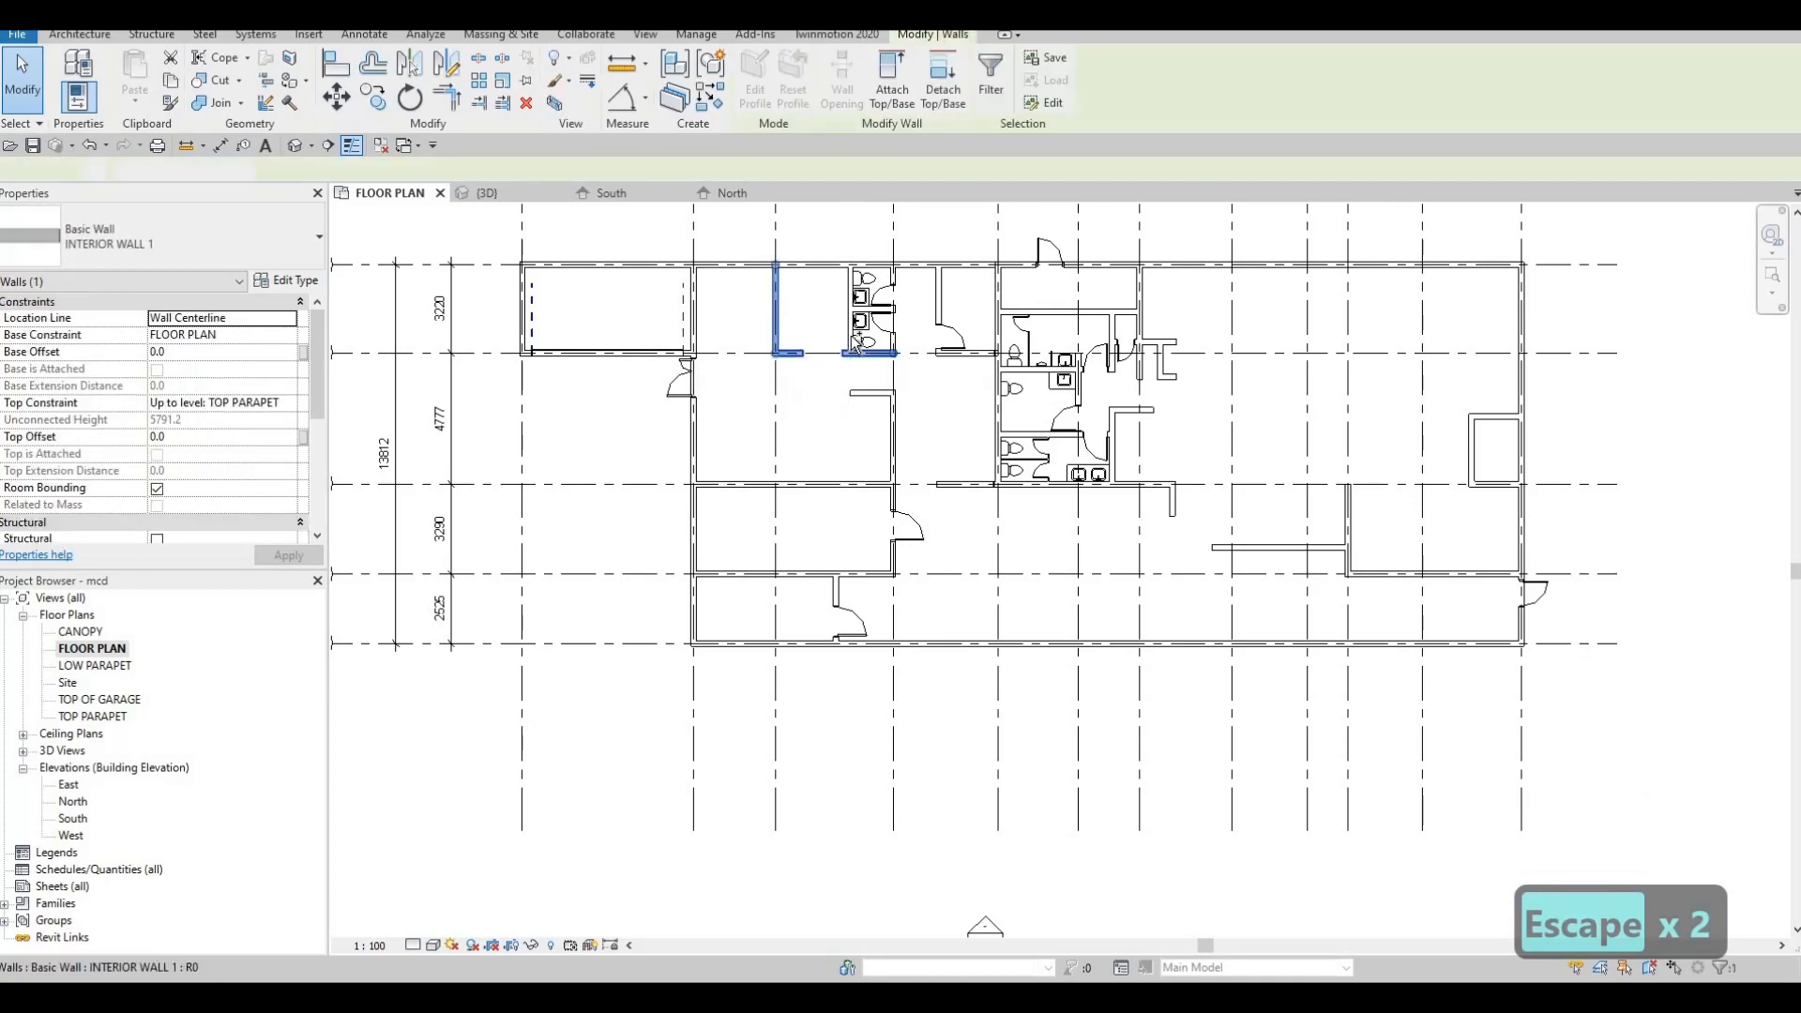
pyautogui.press('Escape')
pyautogui.press('Escape')
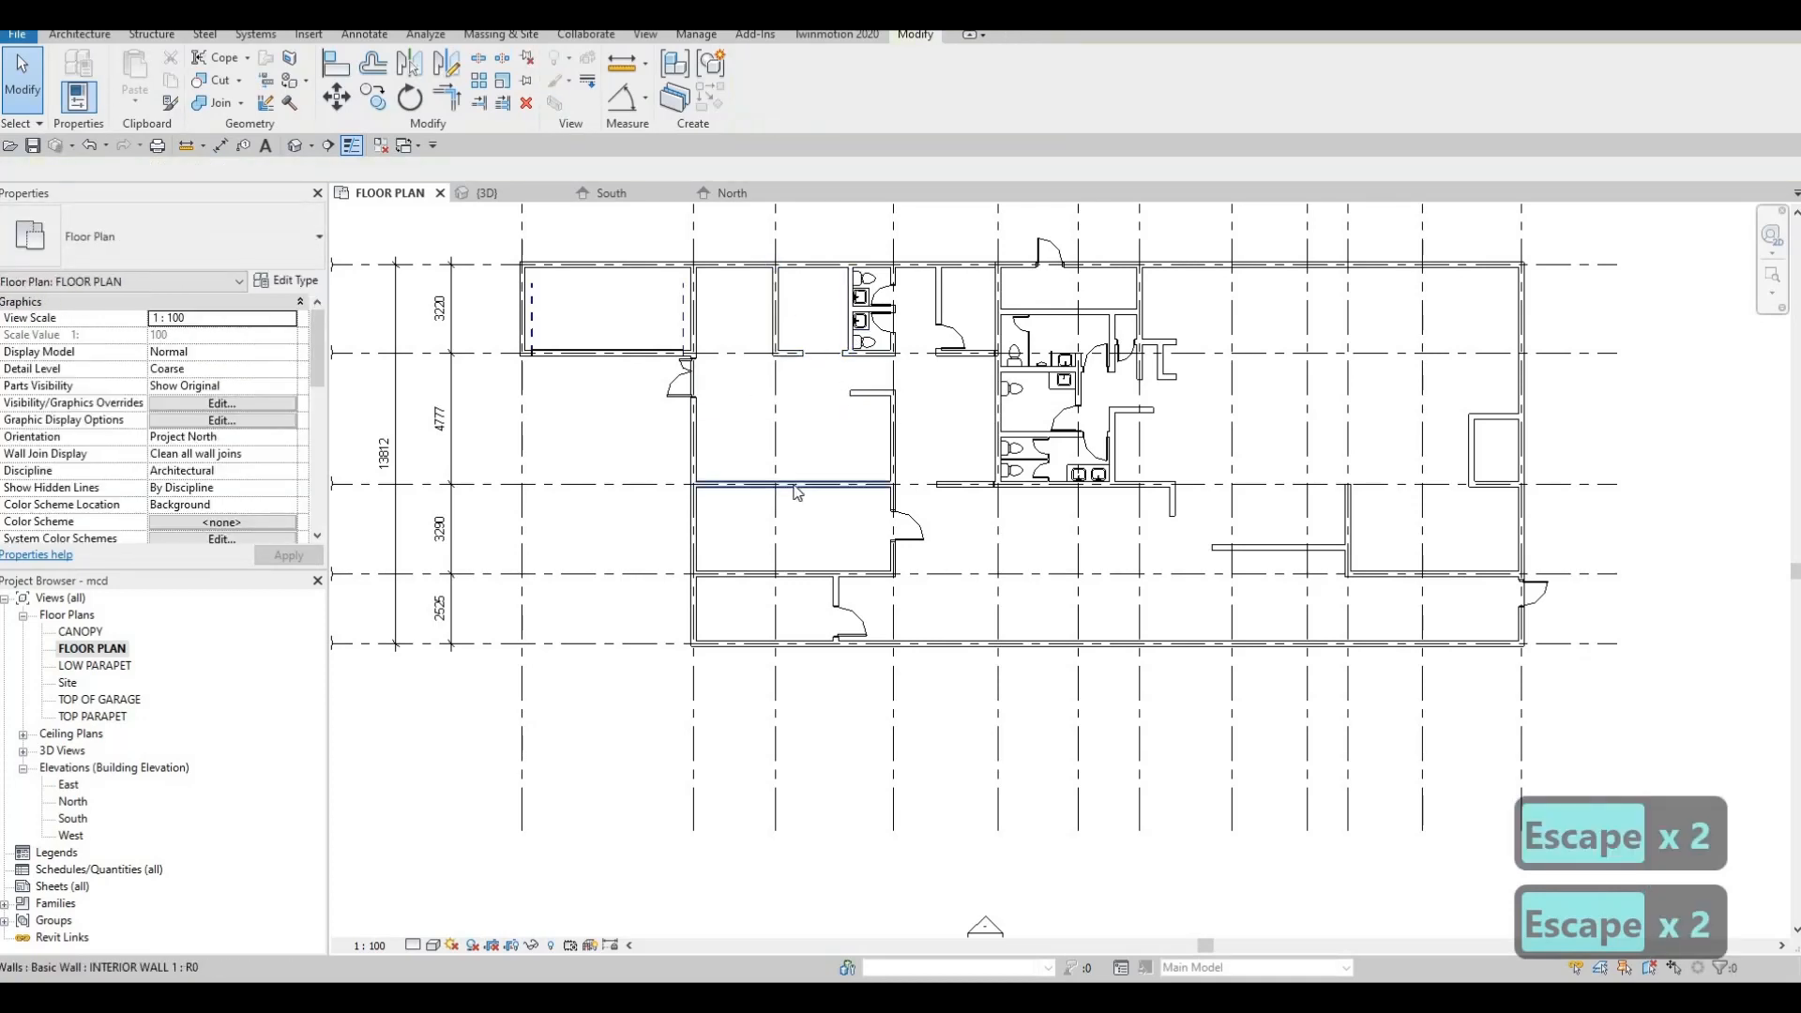
# Set the top constraint of both exterior wall segments along grid line 2 to LOW PARAPET
pyautogui.click(695, 433)
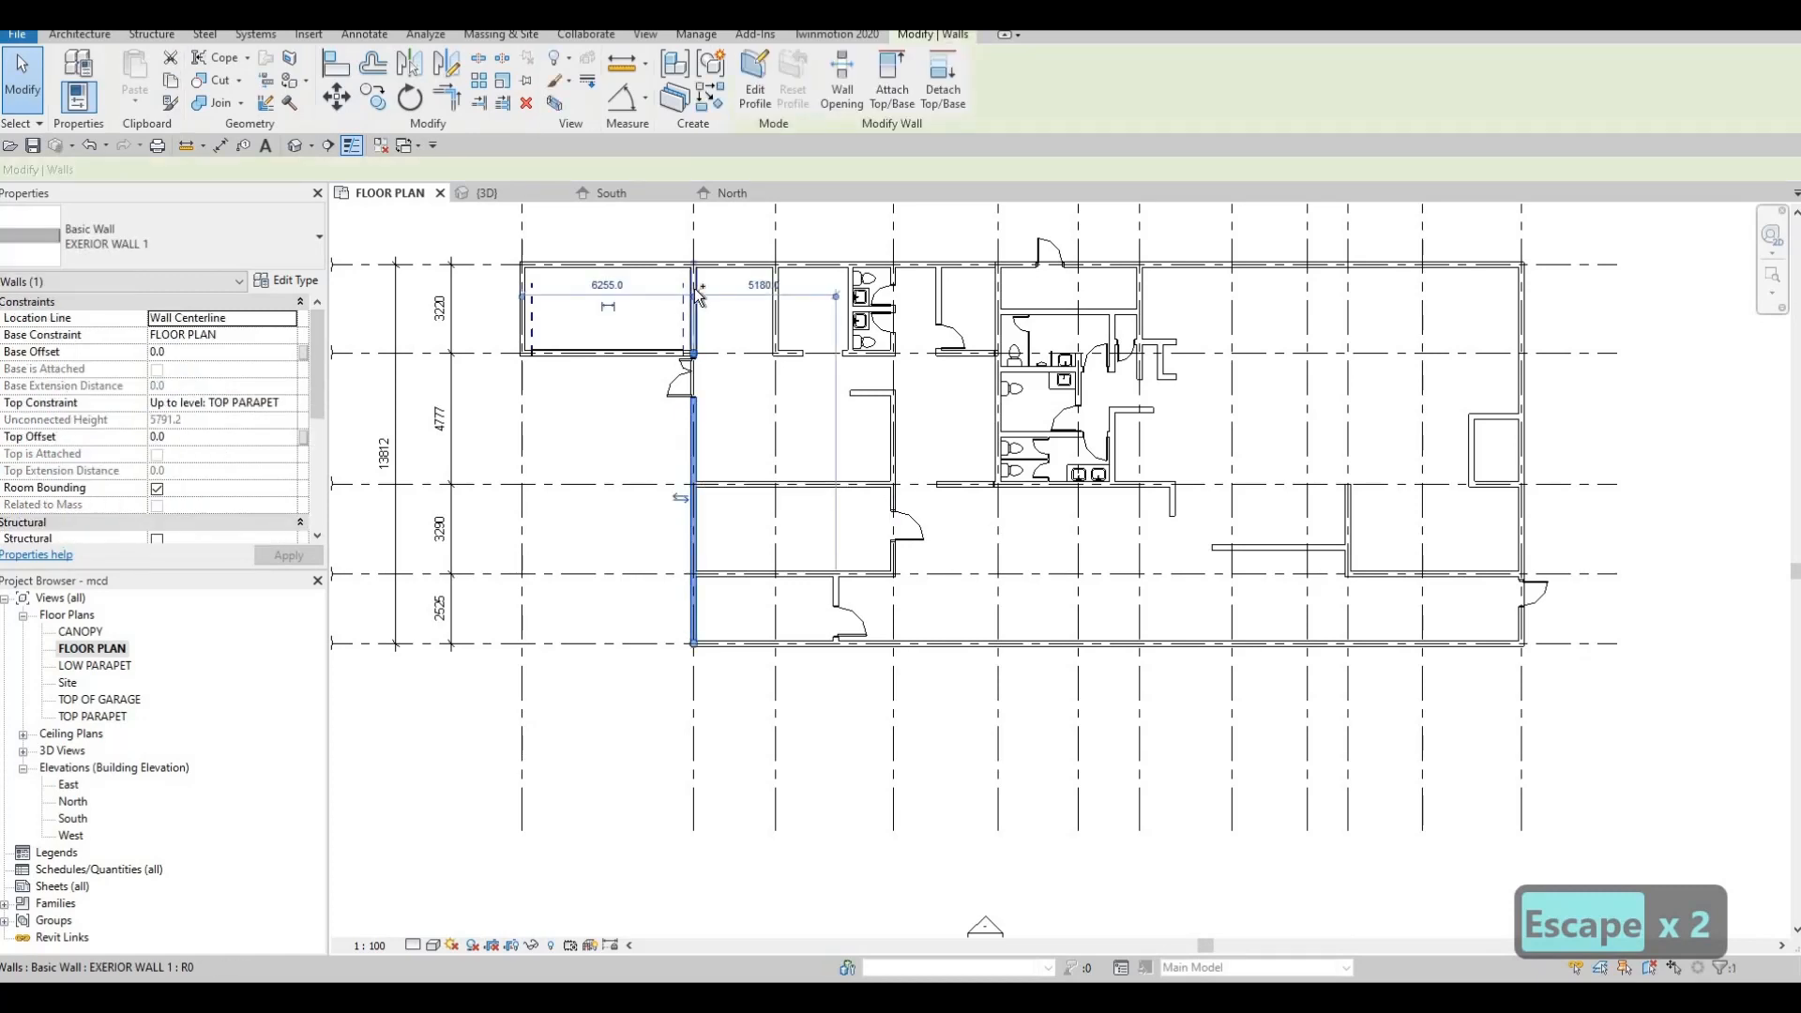
pyautogui.keyDown('ctrl'); pyautogui.click(694, 310); pyautogui.keyUp('ctrl')
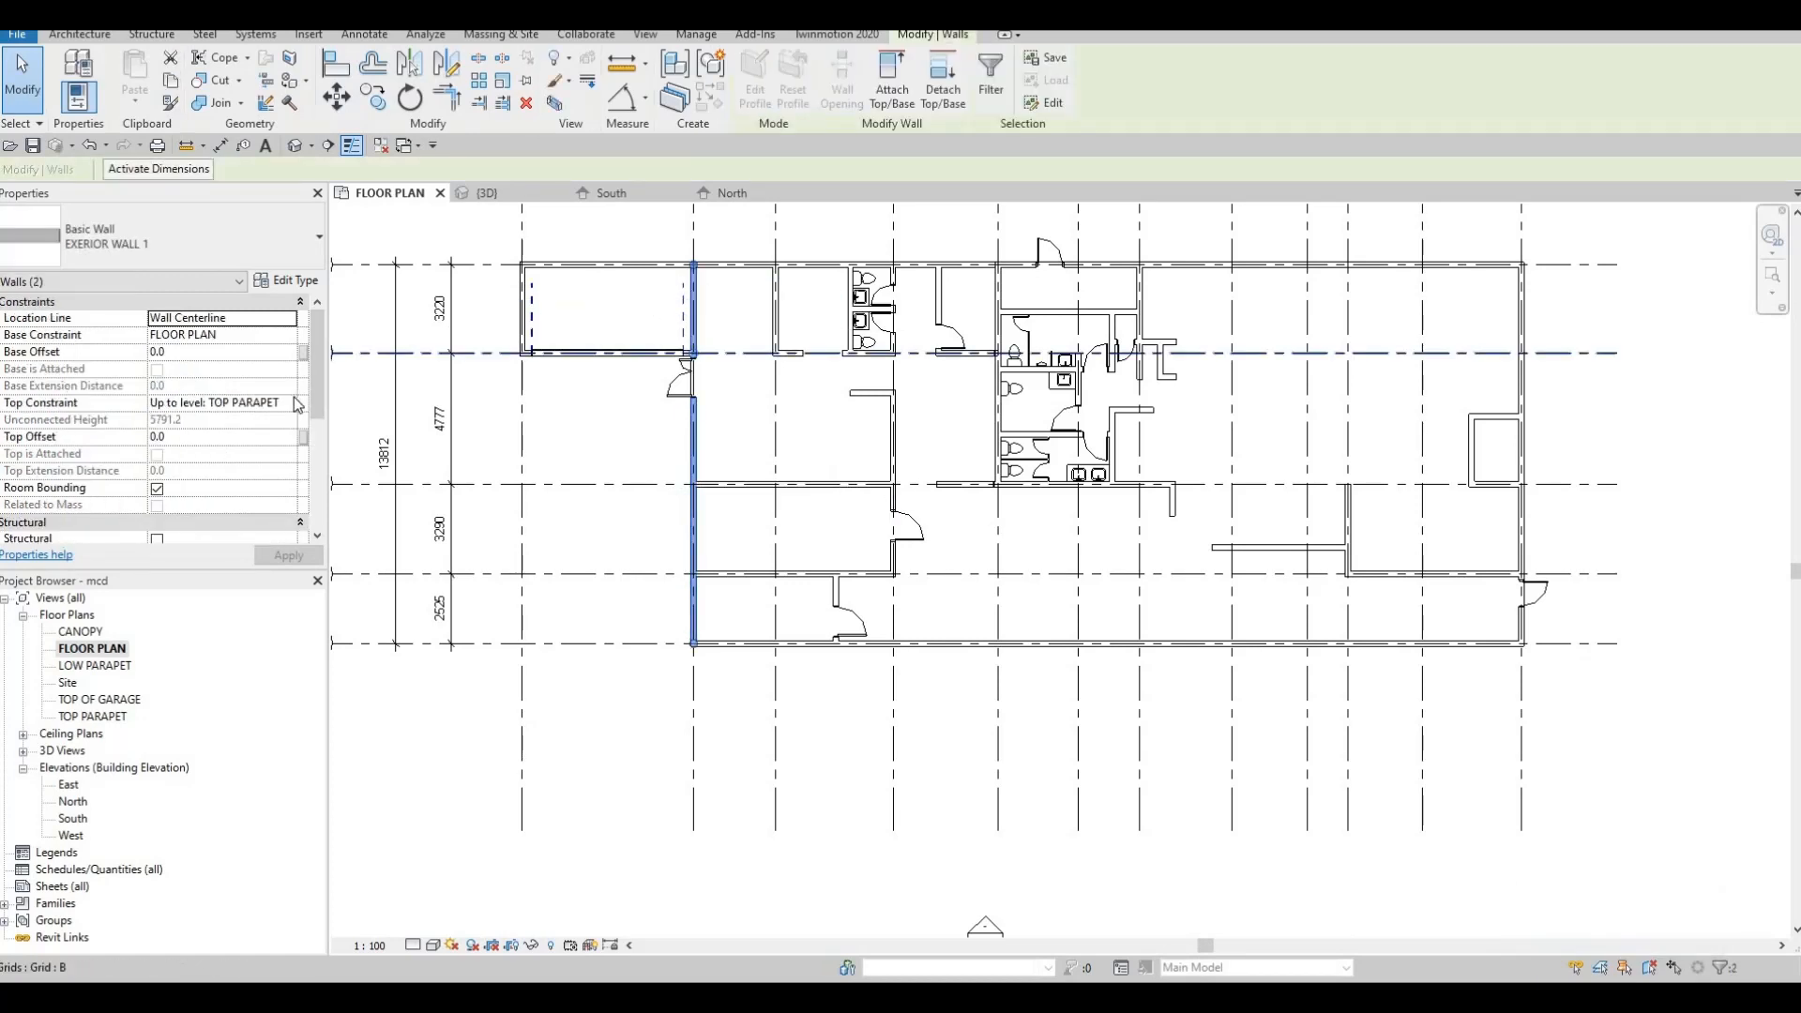
pyautogui.click(294, 405)
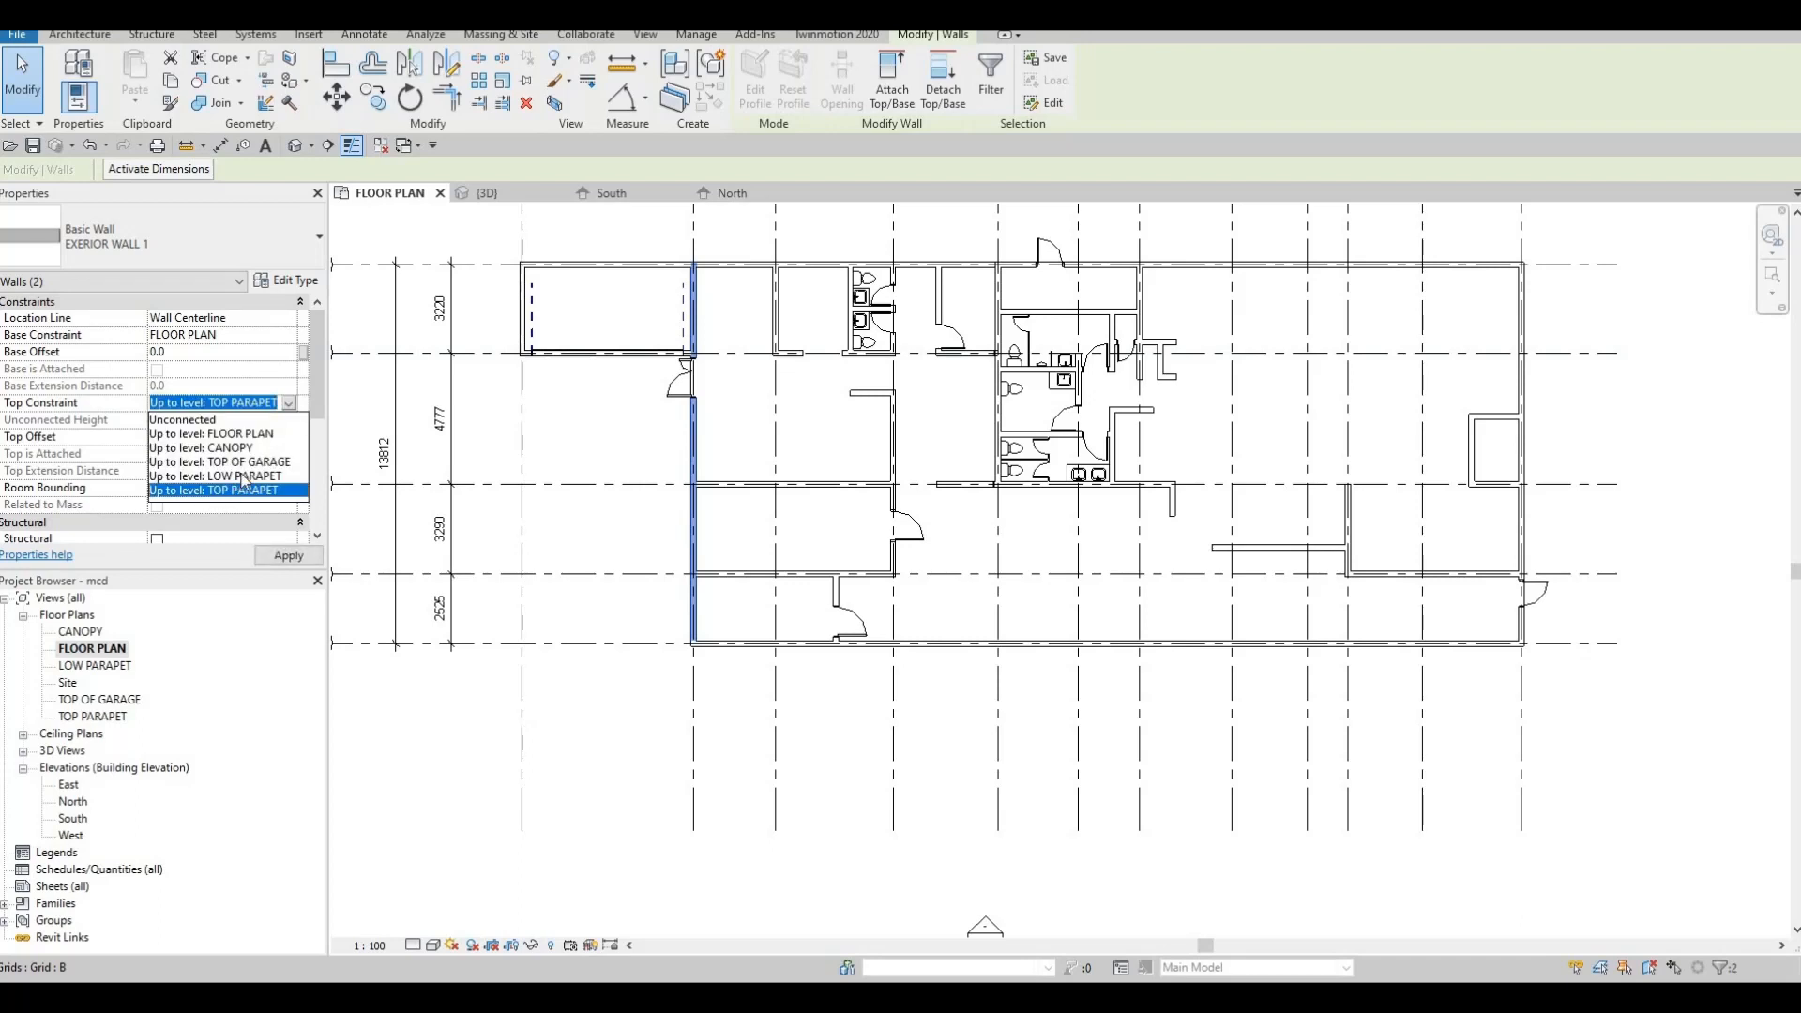
pyautogui.press('Escape')
pyautogui.press('Escape')
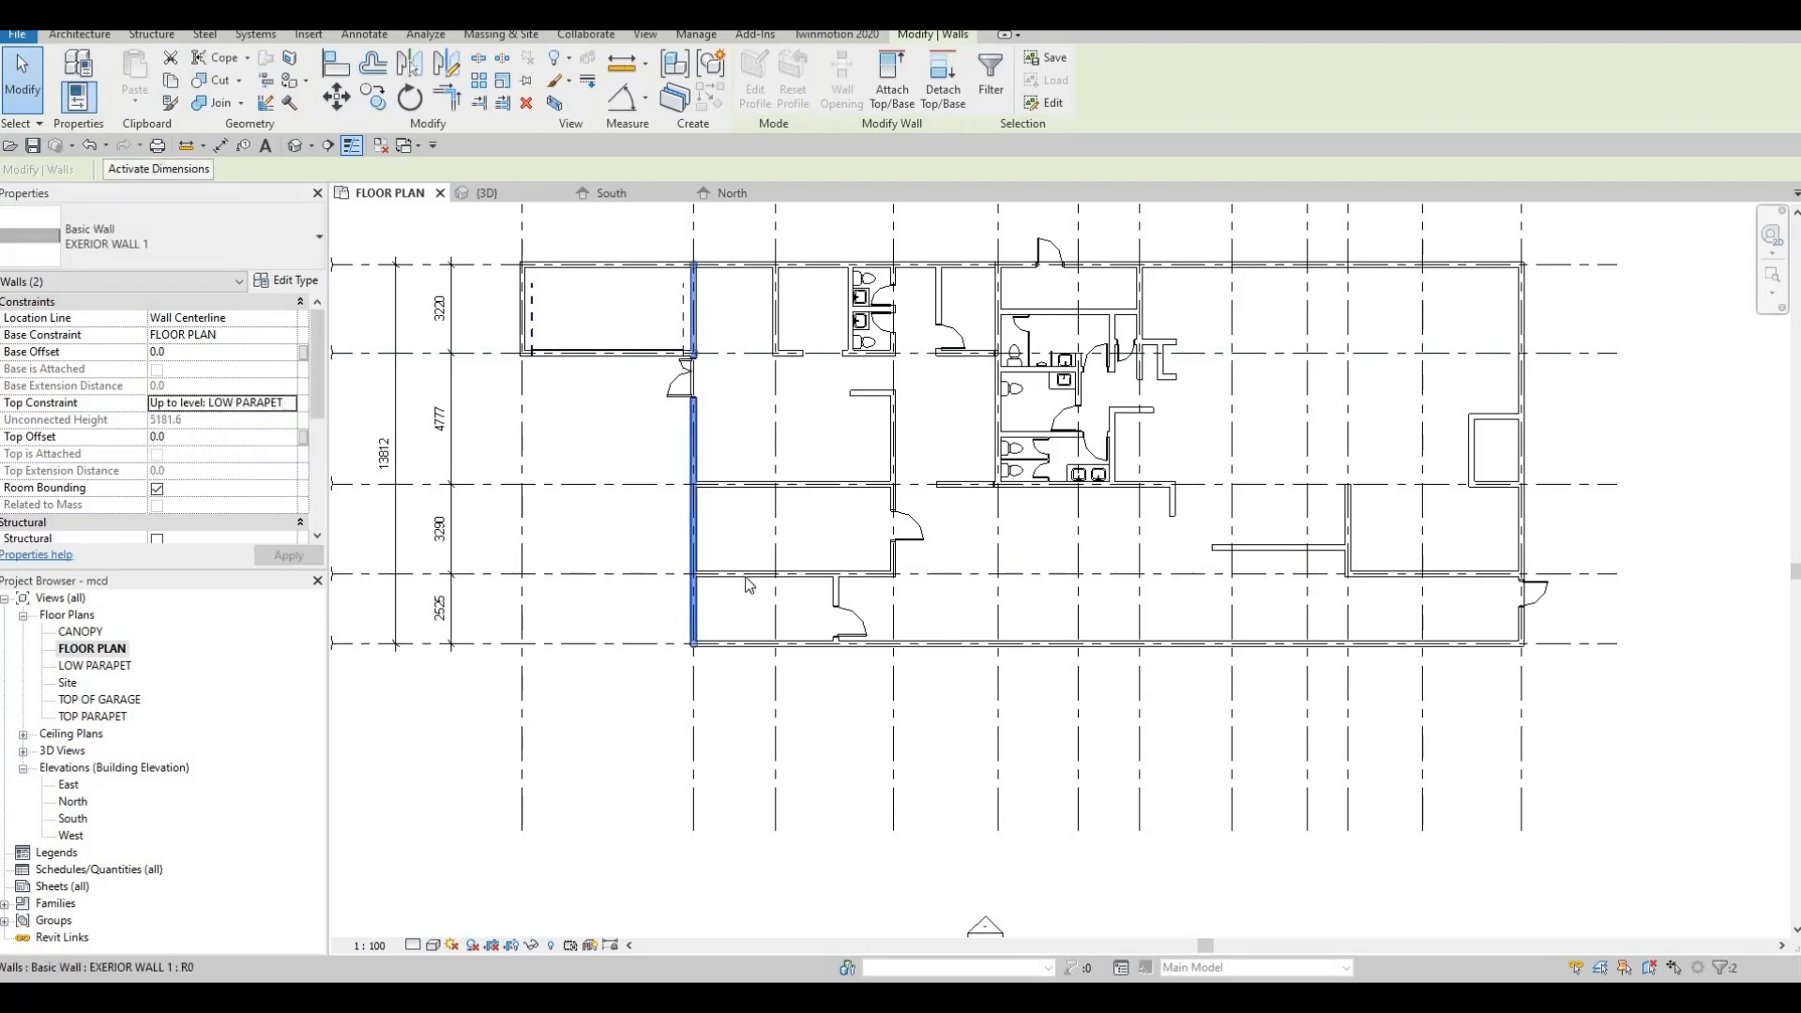
pyautogui.click(762, 638)
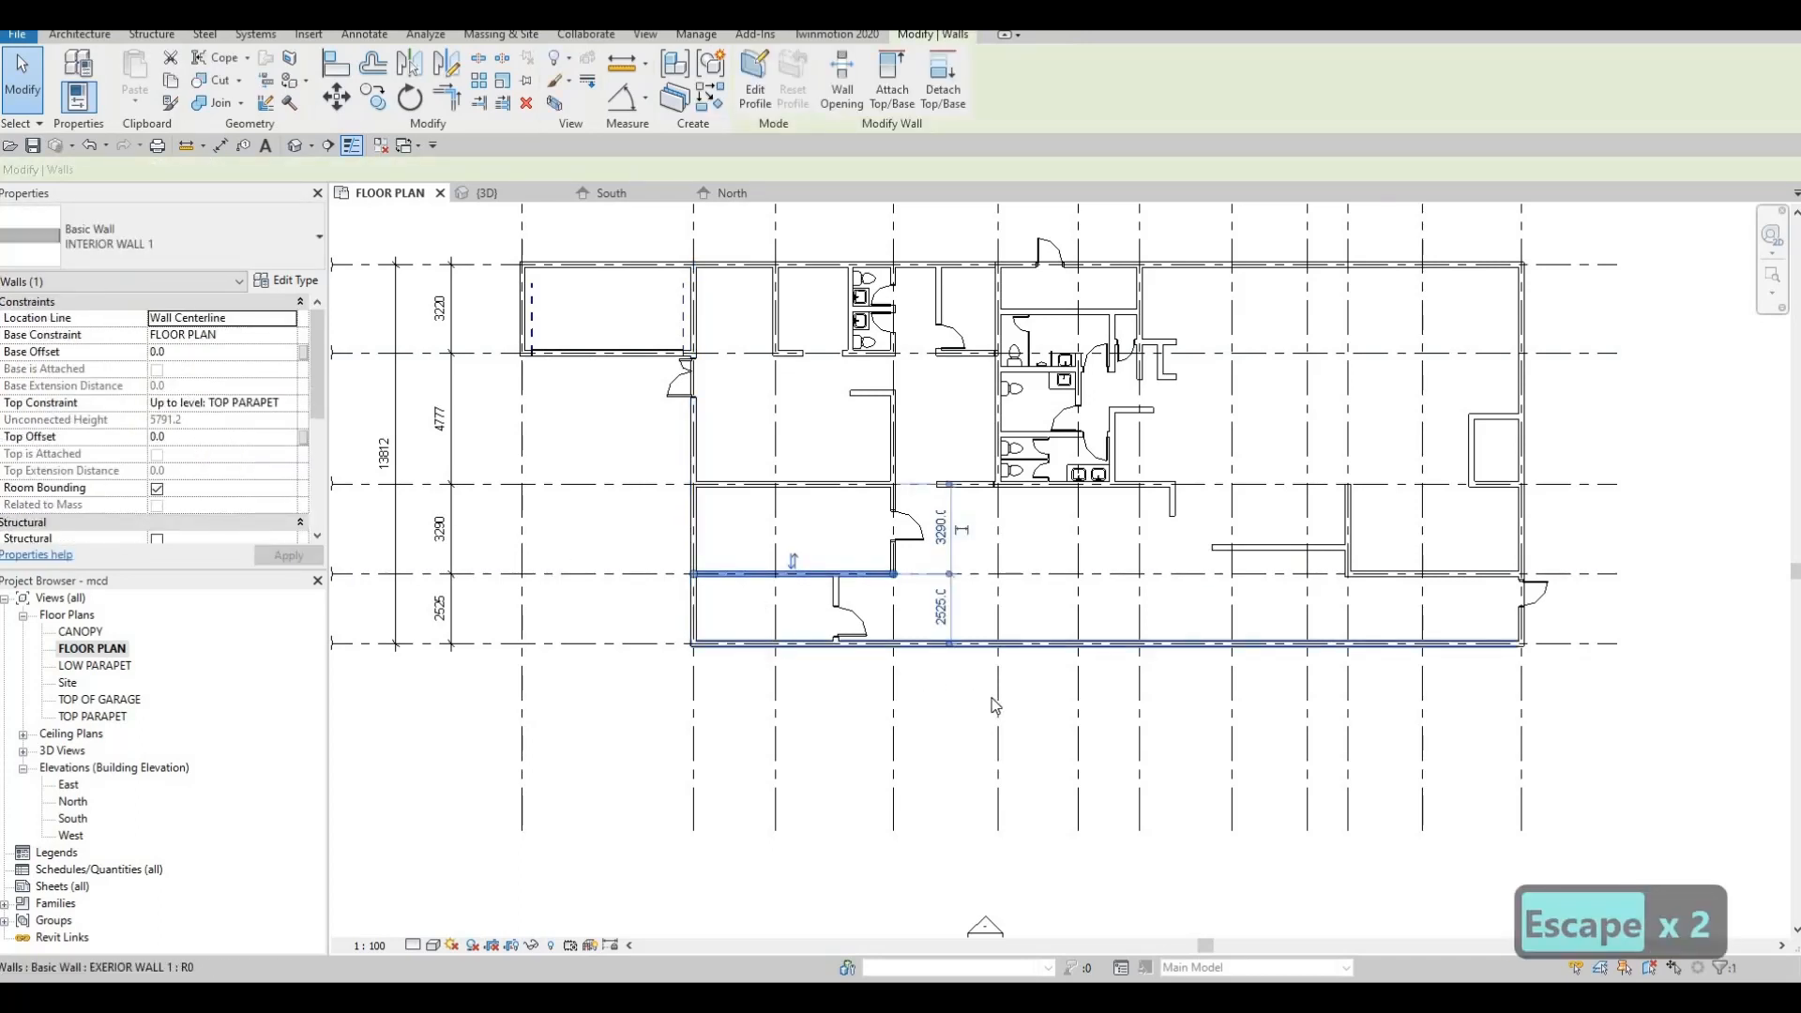
pyautogui.press('Escape')
pyautogui.press('Escape')
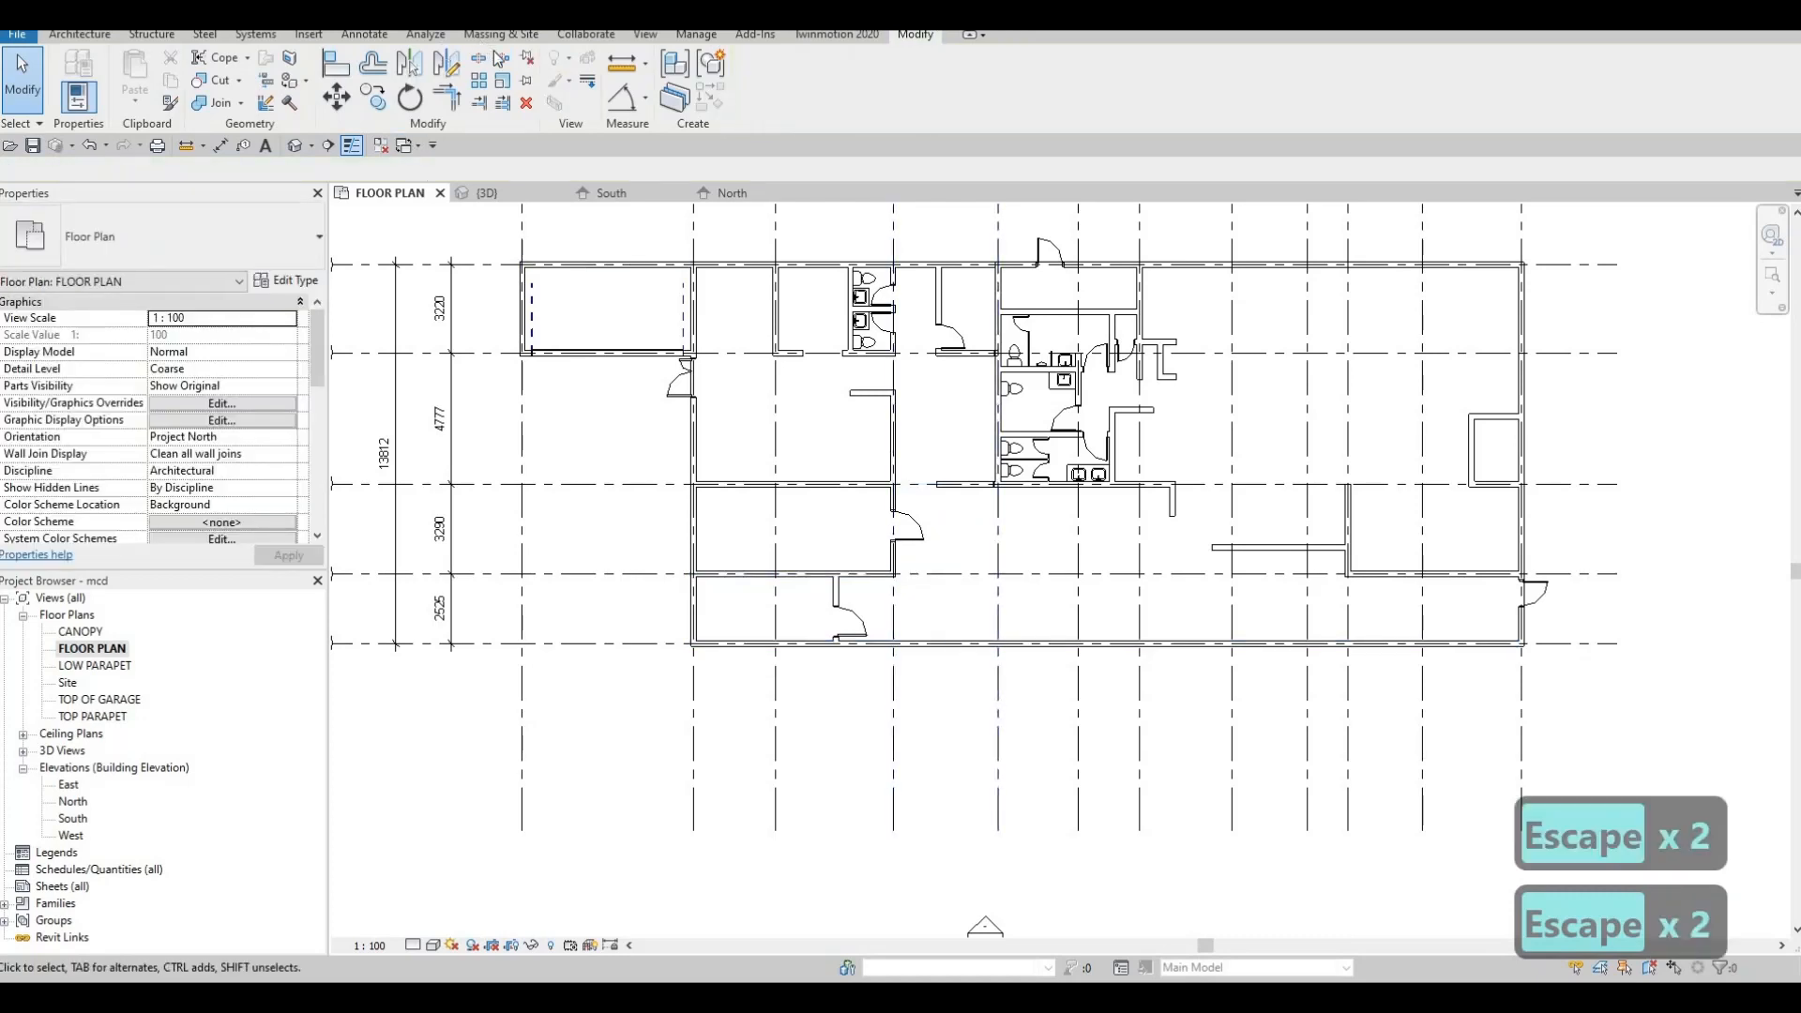
# Split the south exterior wall on grid line E where it crosses grid line 5
pyautogui.scroll(5, 1010, 649)
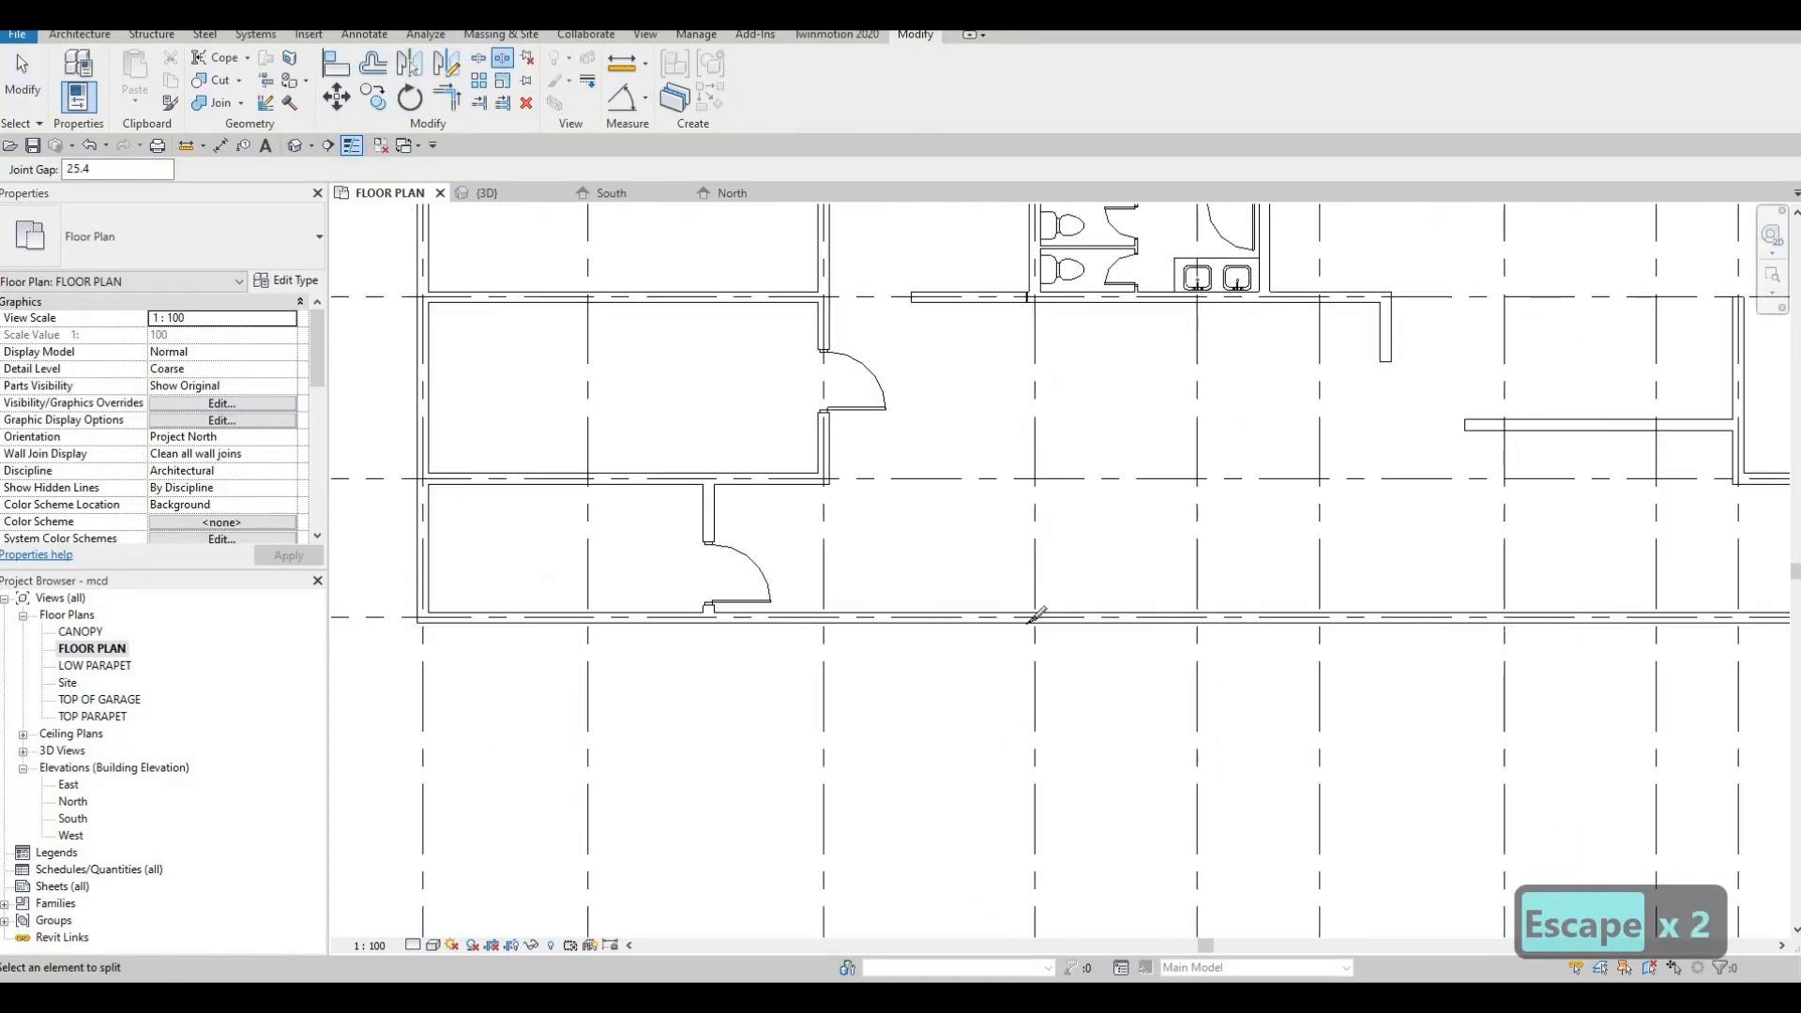
pyautogui.click(1035, 623)
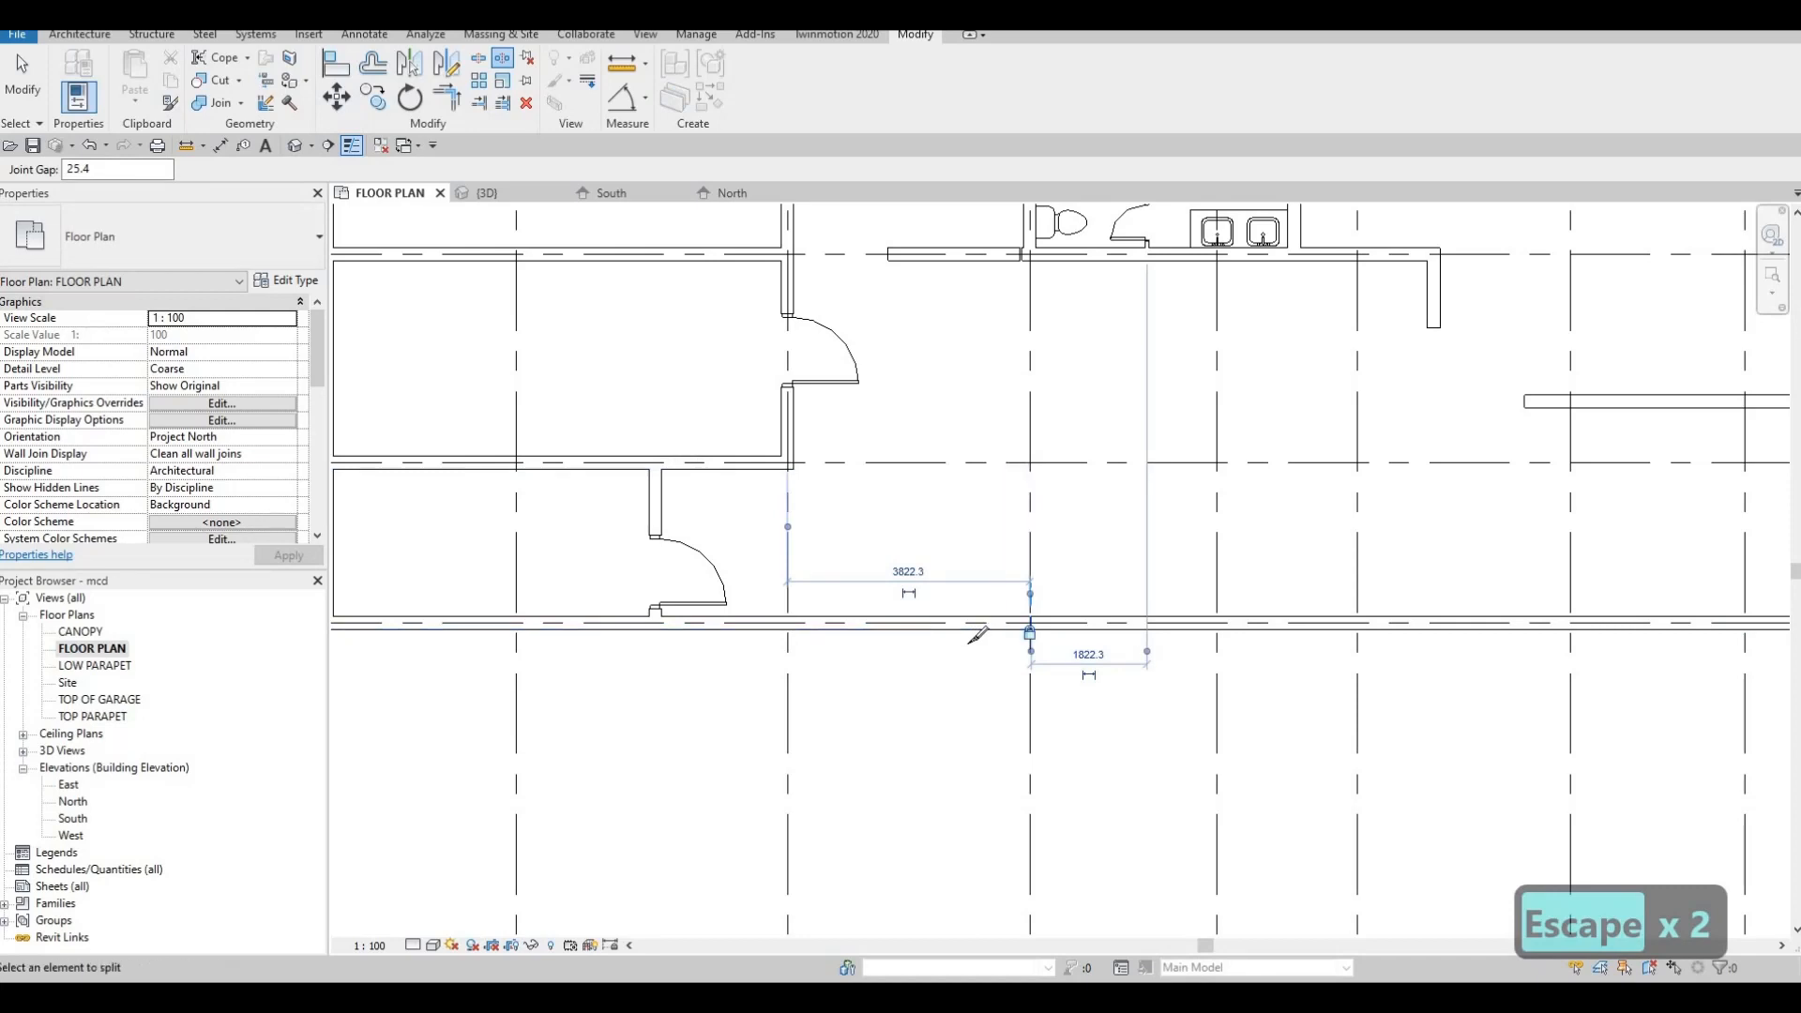
pyautogui.press('Escape')
pyautogui.press('Escape')
pyautogui.press('Escape')
pyautogui.press('Escape')
# Set the top constraint of the south exterior wall segment between grid lines 2 and 5 to LOW PARAPET
pyautogui.click(976, 627)
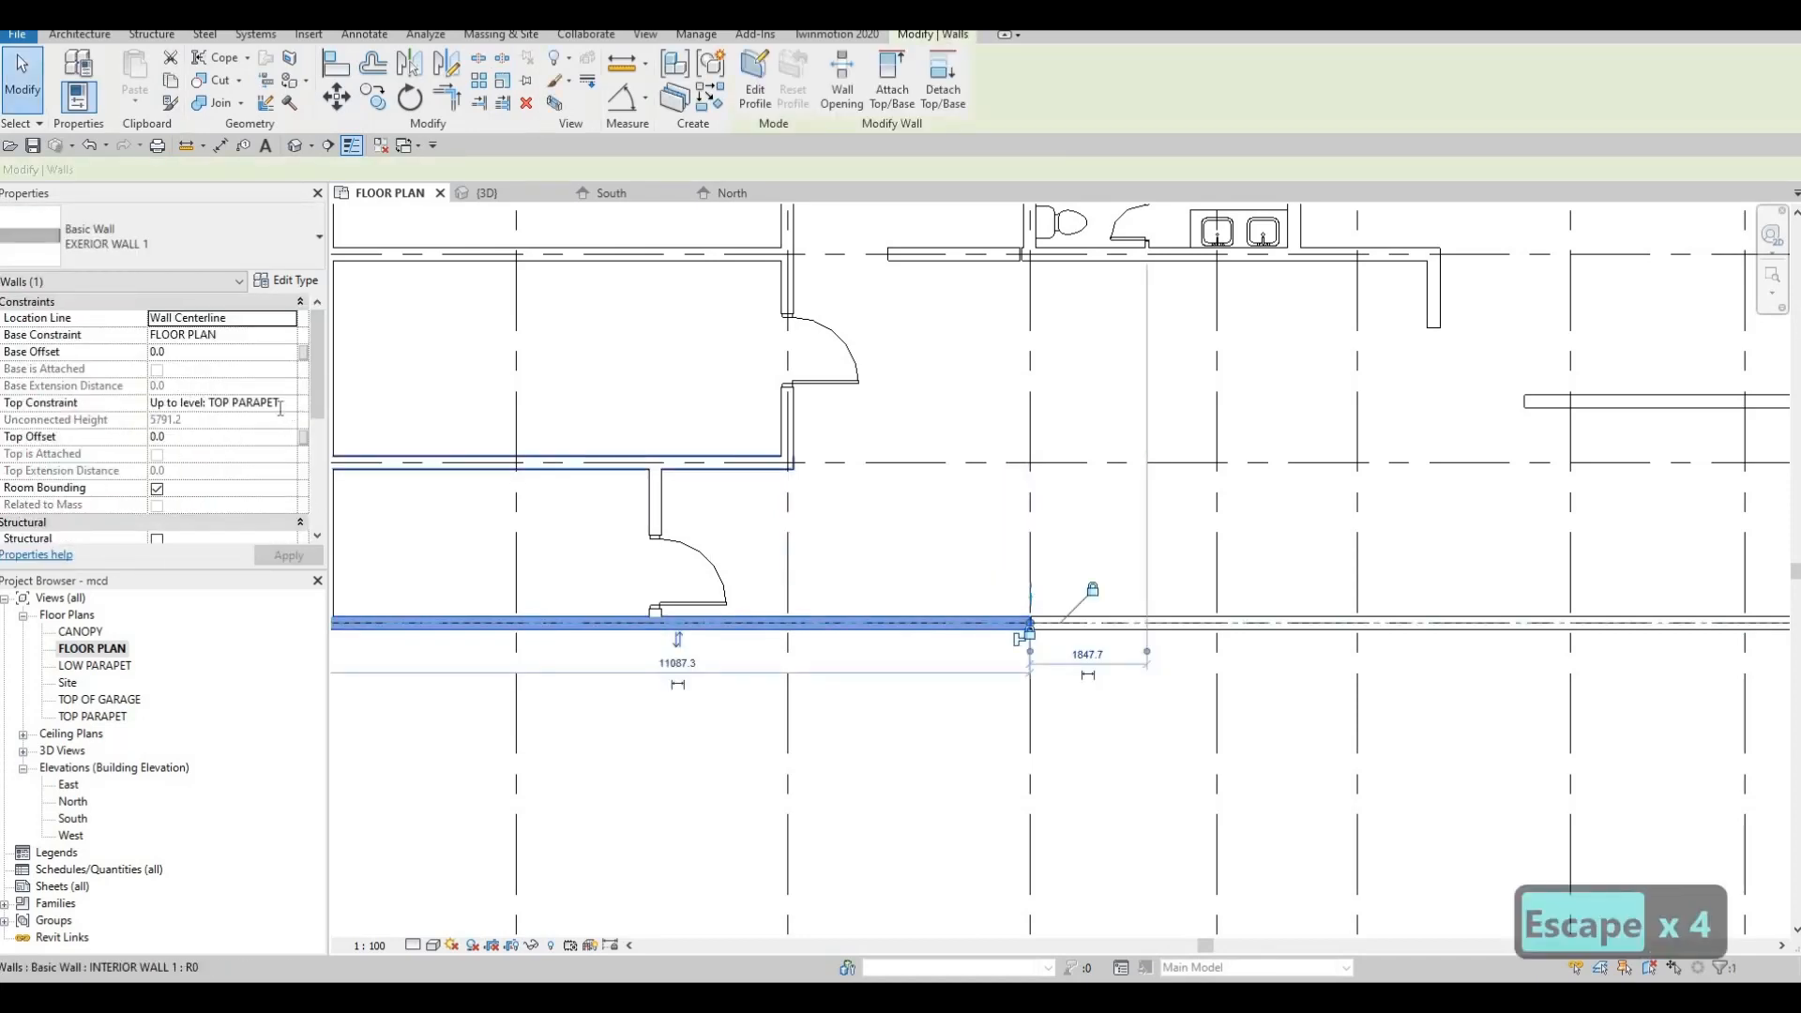
pyautogui.click(292, 401)
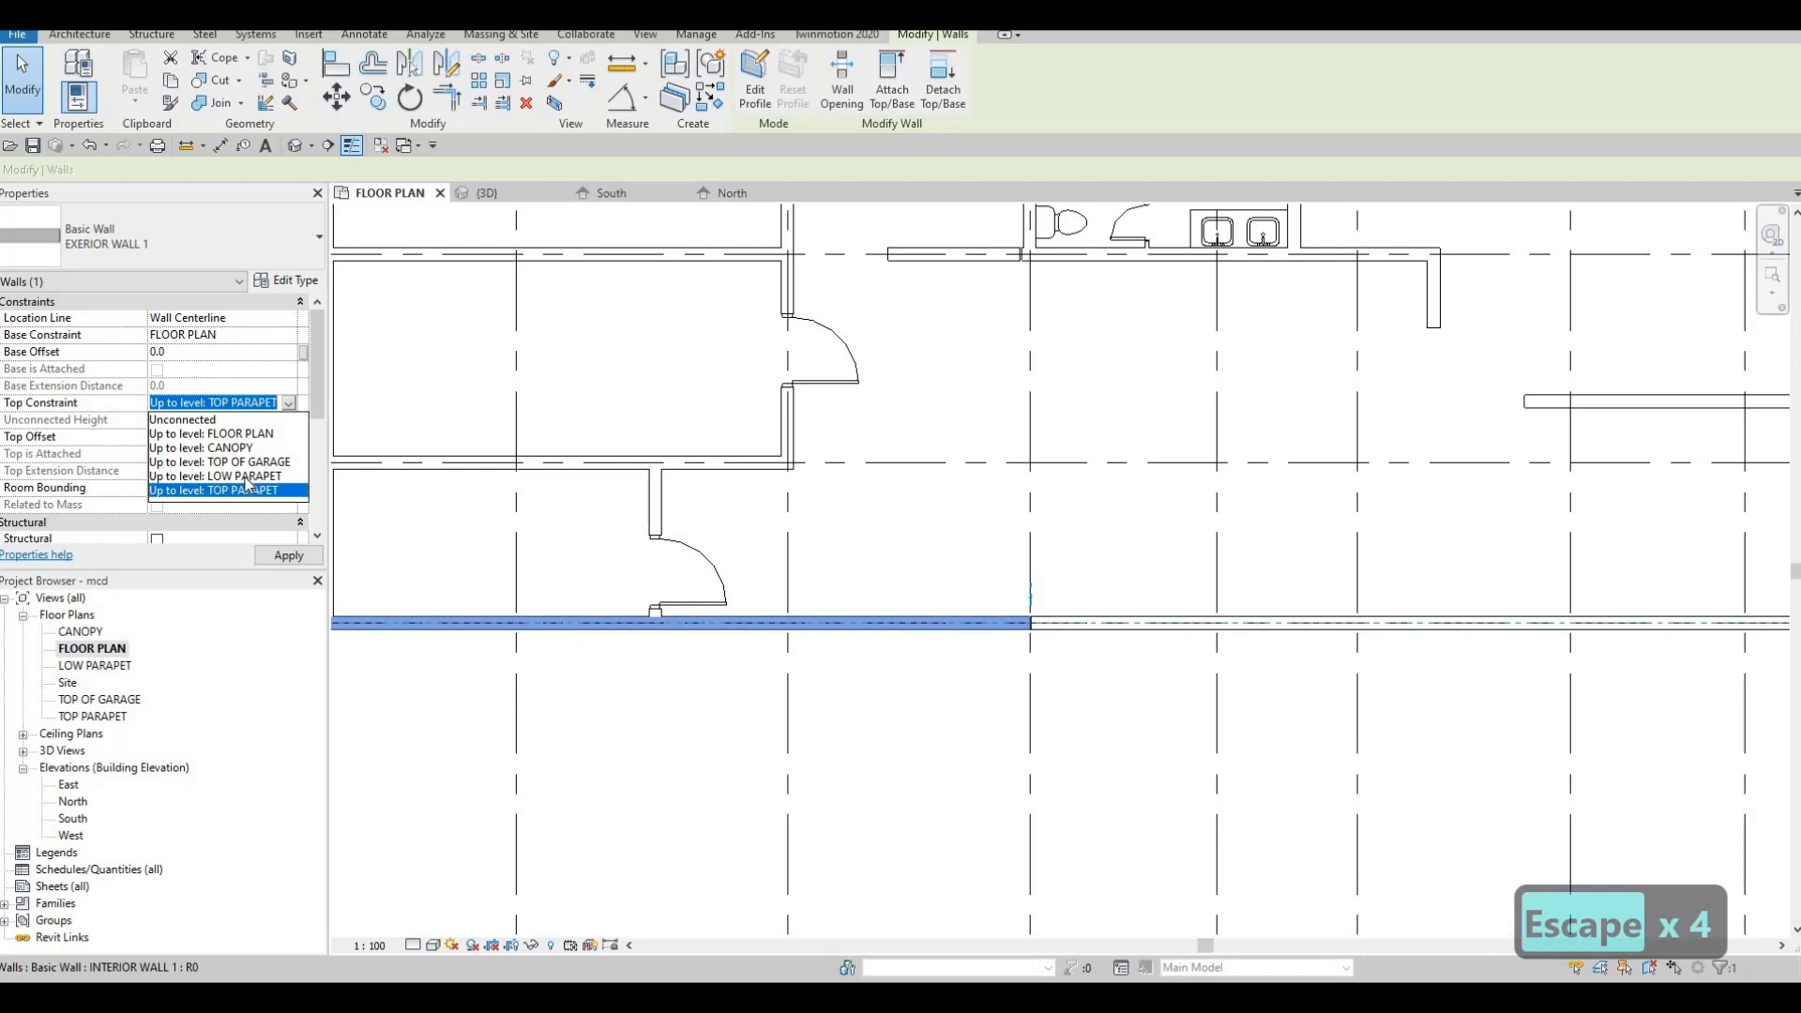
pyautogui.click(245, 477)
pyautogui.scroll(-2, 745, 647)
pyautogui.press('Escape')
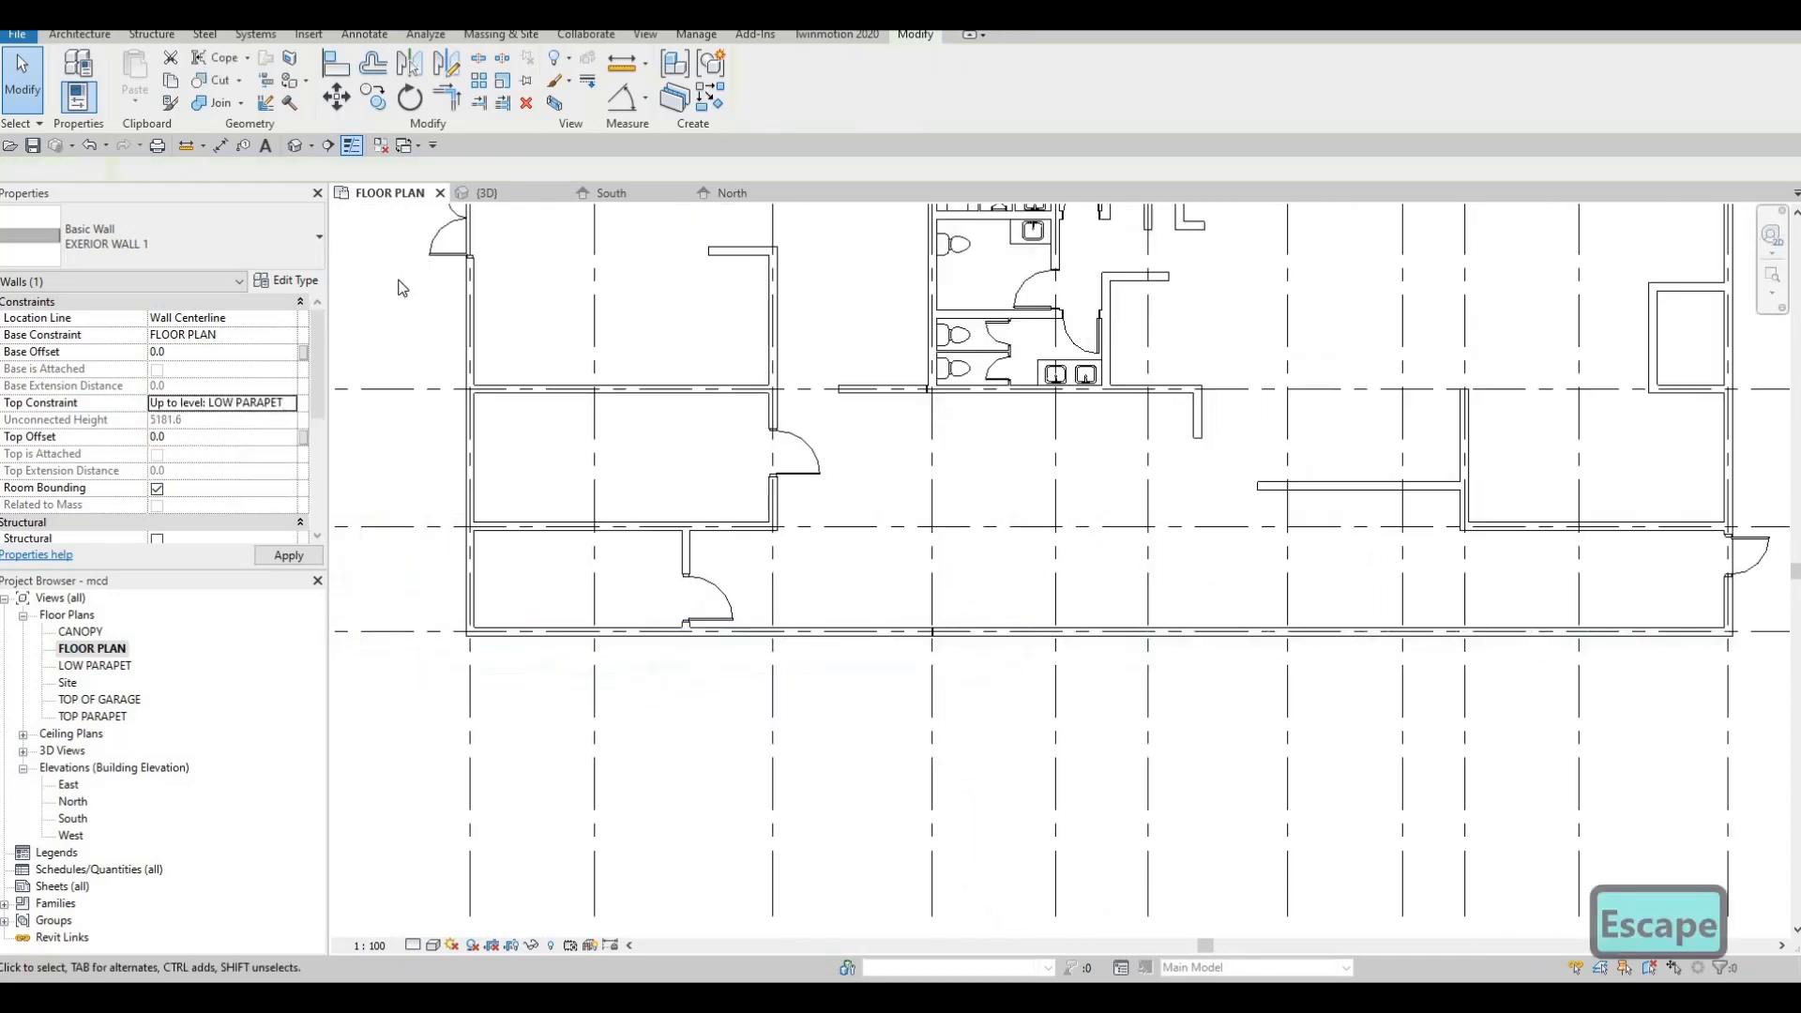
pyautogui.press('Escape')
pyautogui.press('Escape')
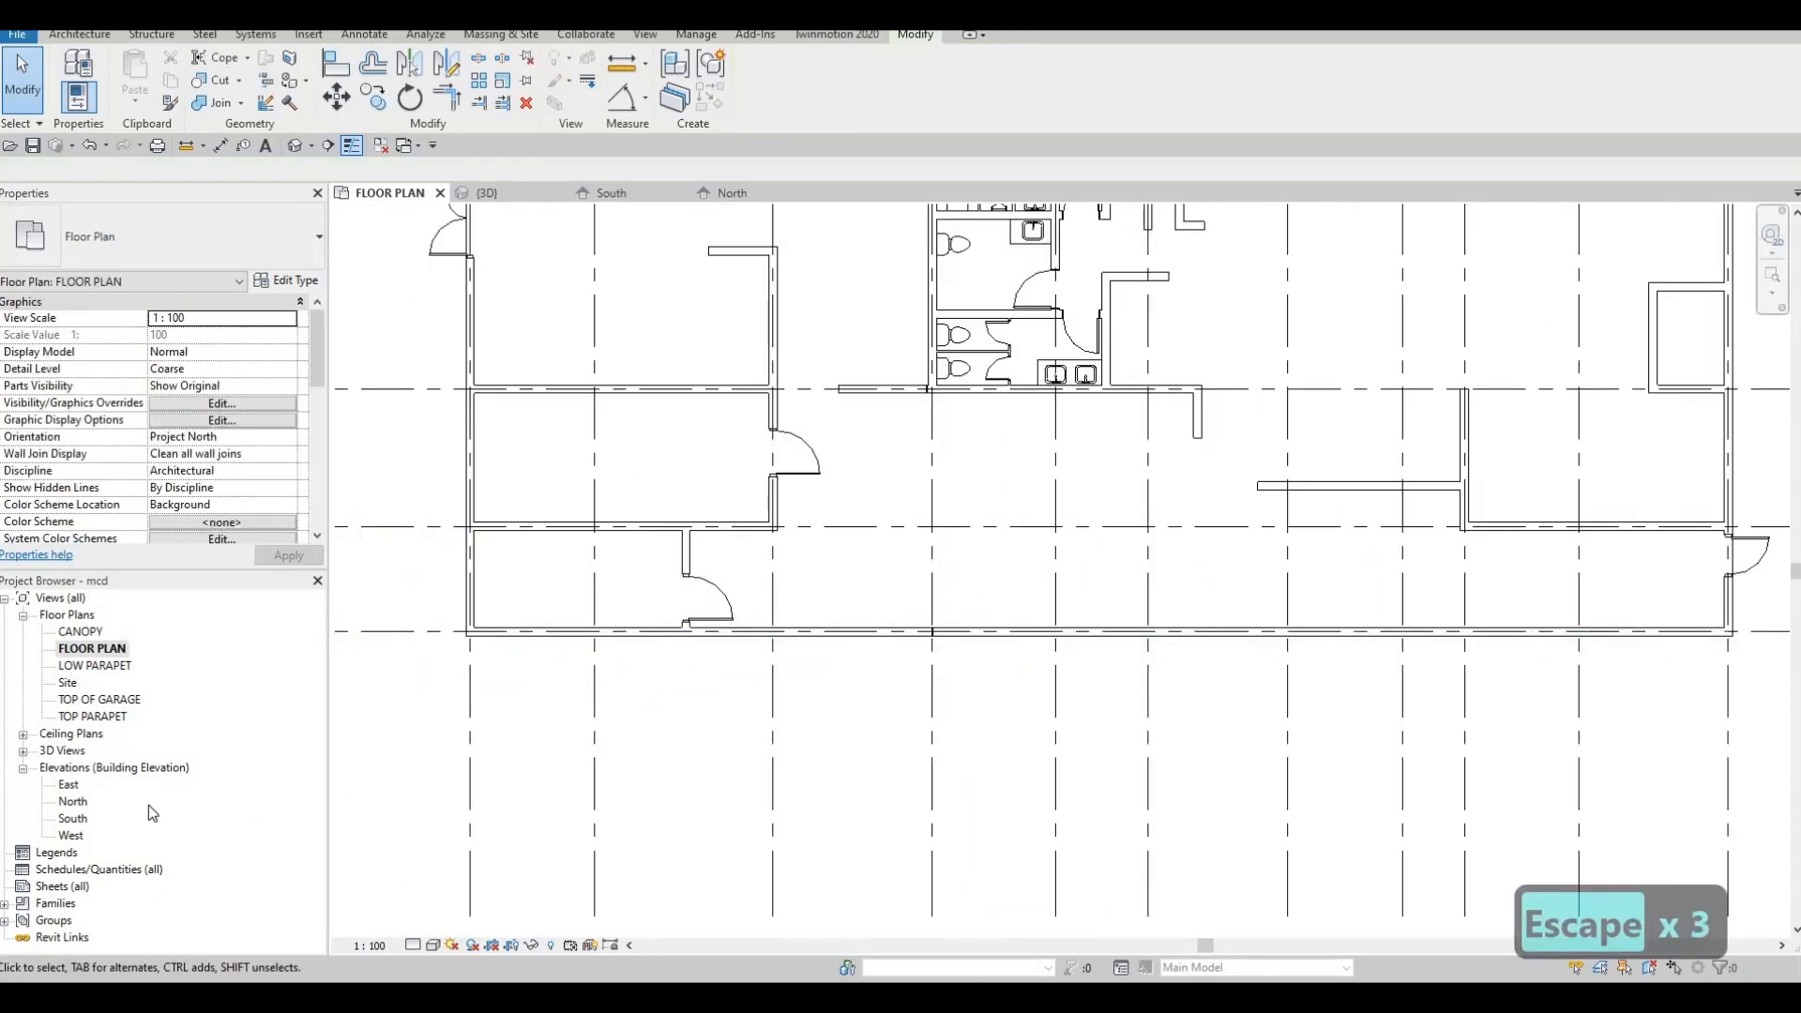
# Open the South elevation and set the top constraint of the two protruding interior walls between grid lines 4 and 5 to LOW PARAPET
pyautogui.doubleClick(73, 817)
pyautogui.scroll(-3, 879, 540)
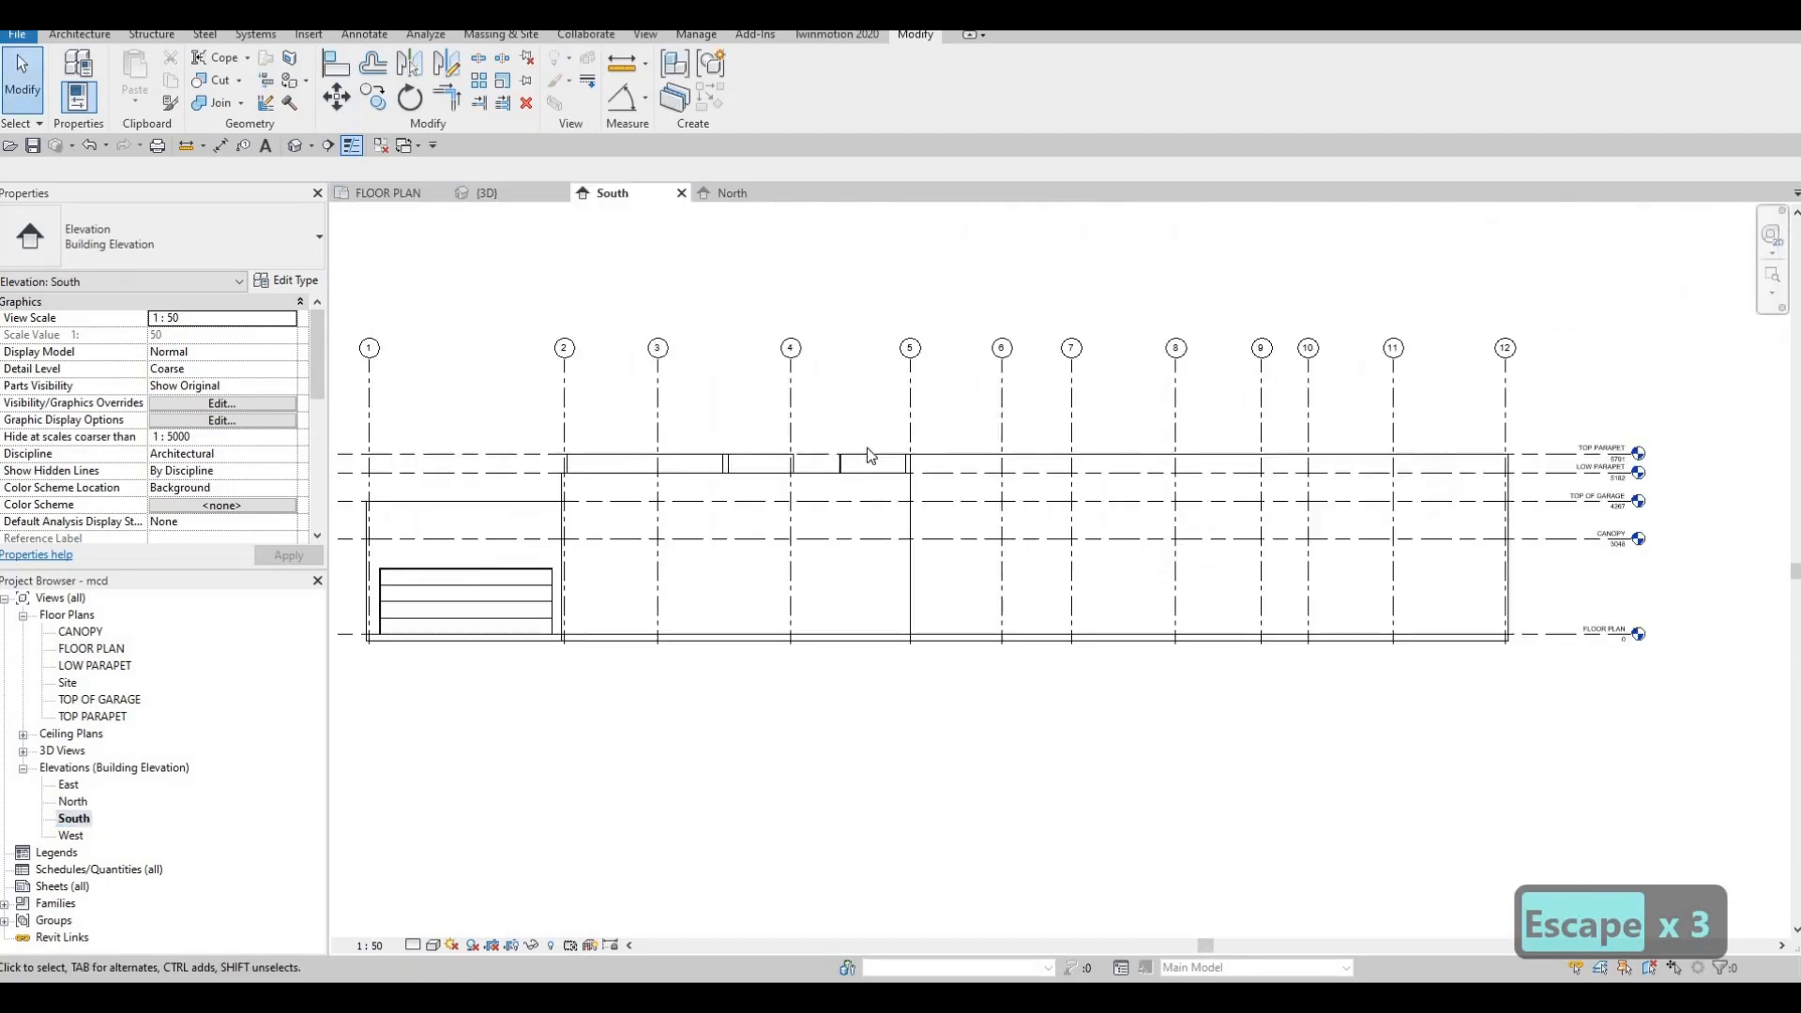
pyautogui.scroll(2, 868, 450)
pyautogui.click(865, 465)
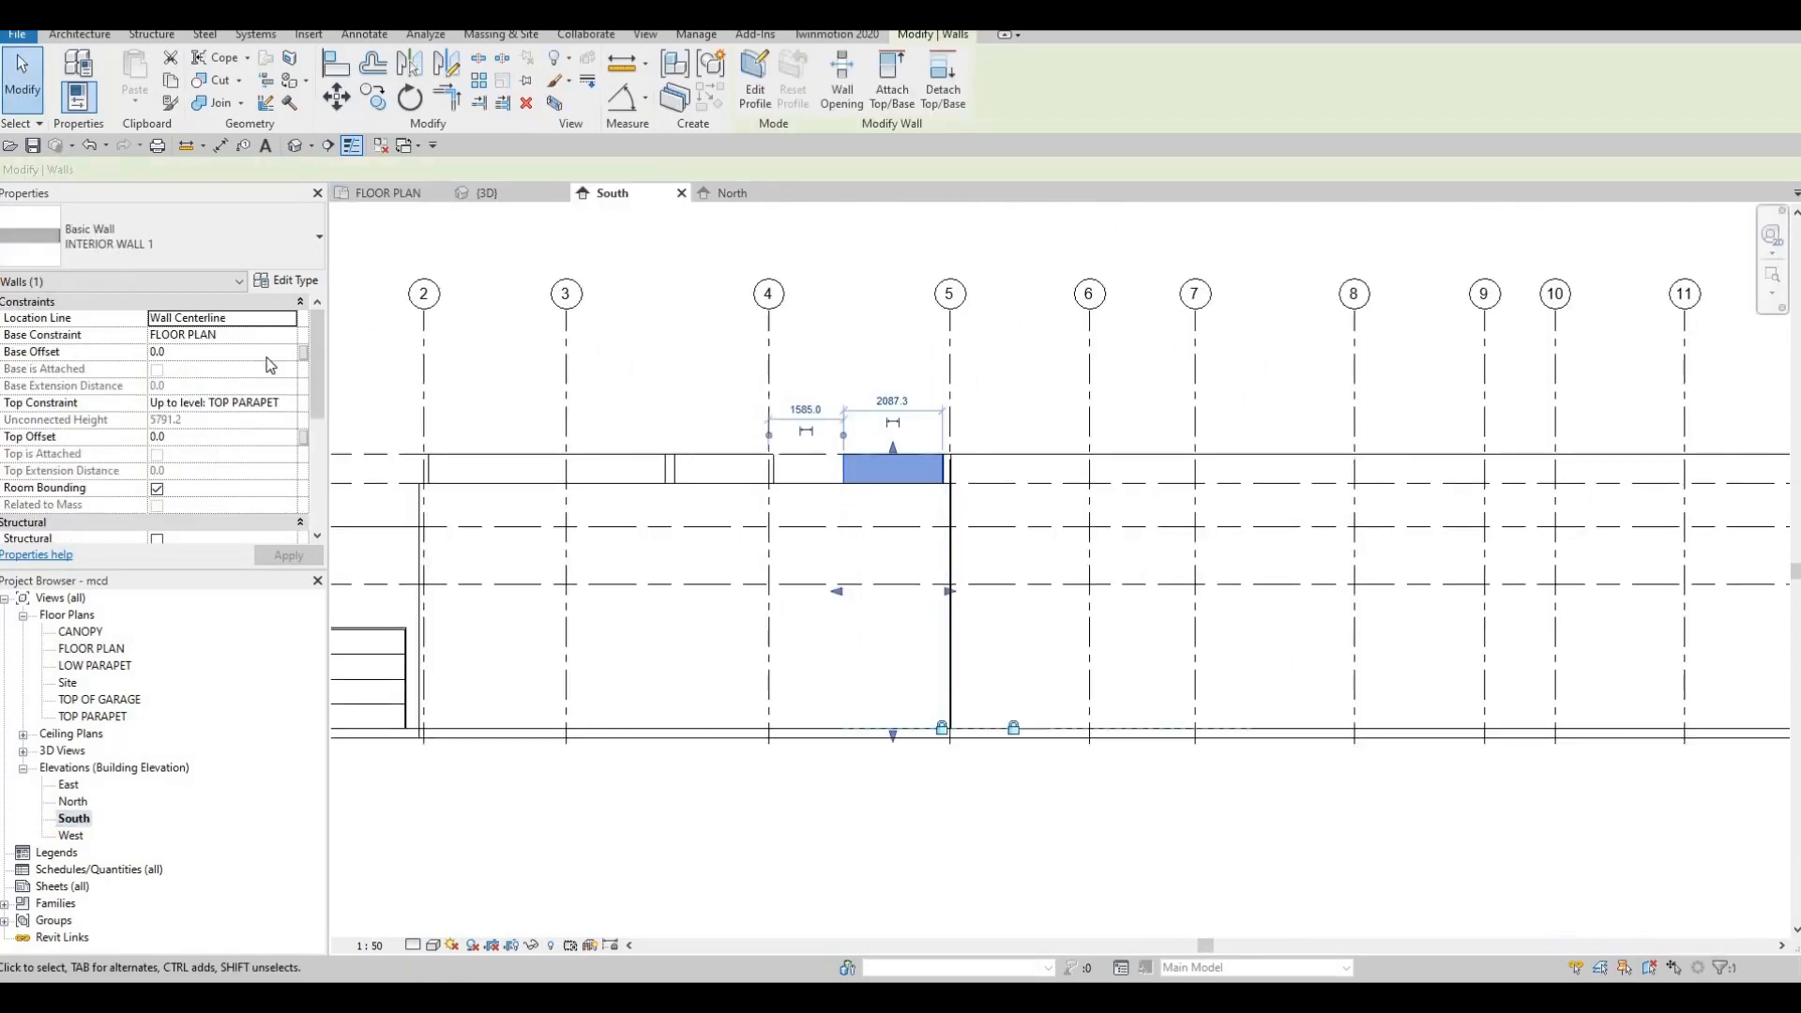
pyautogui.click(285, 407)
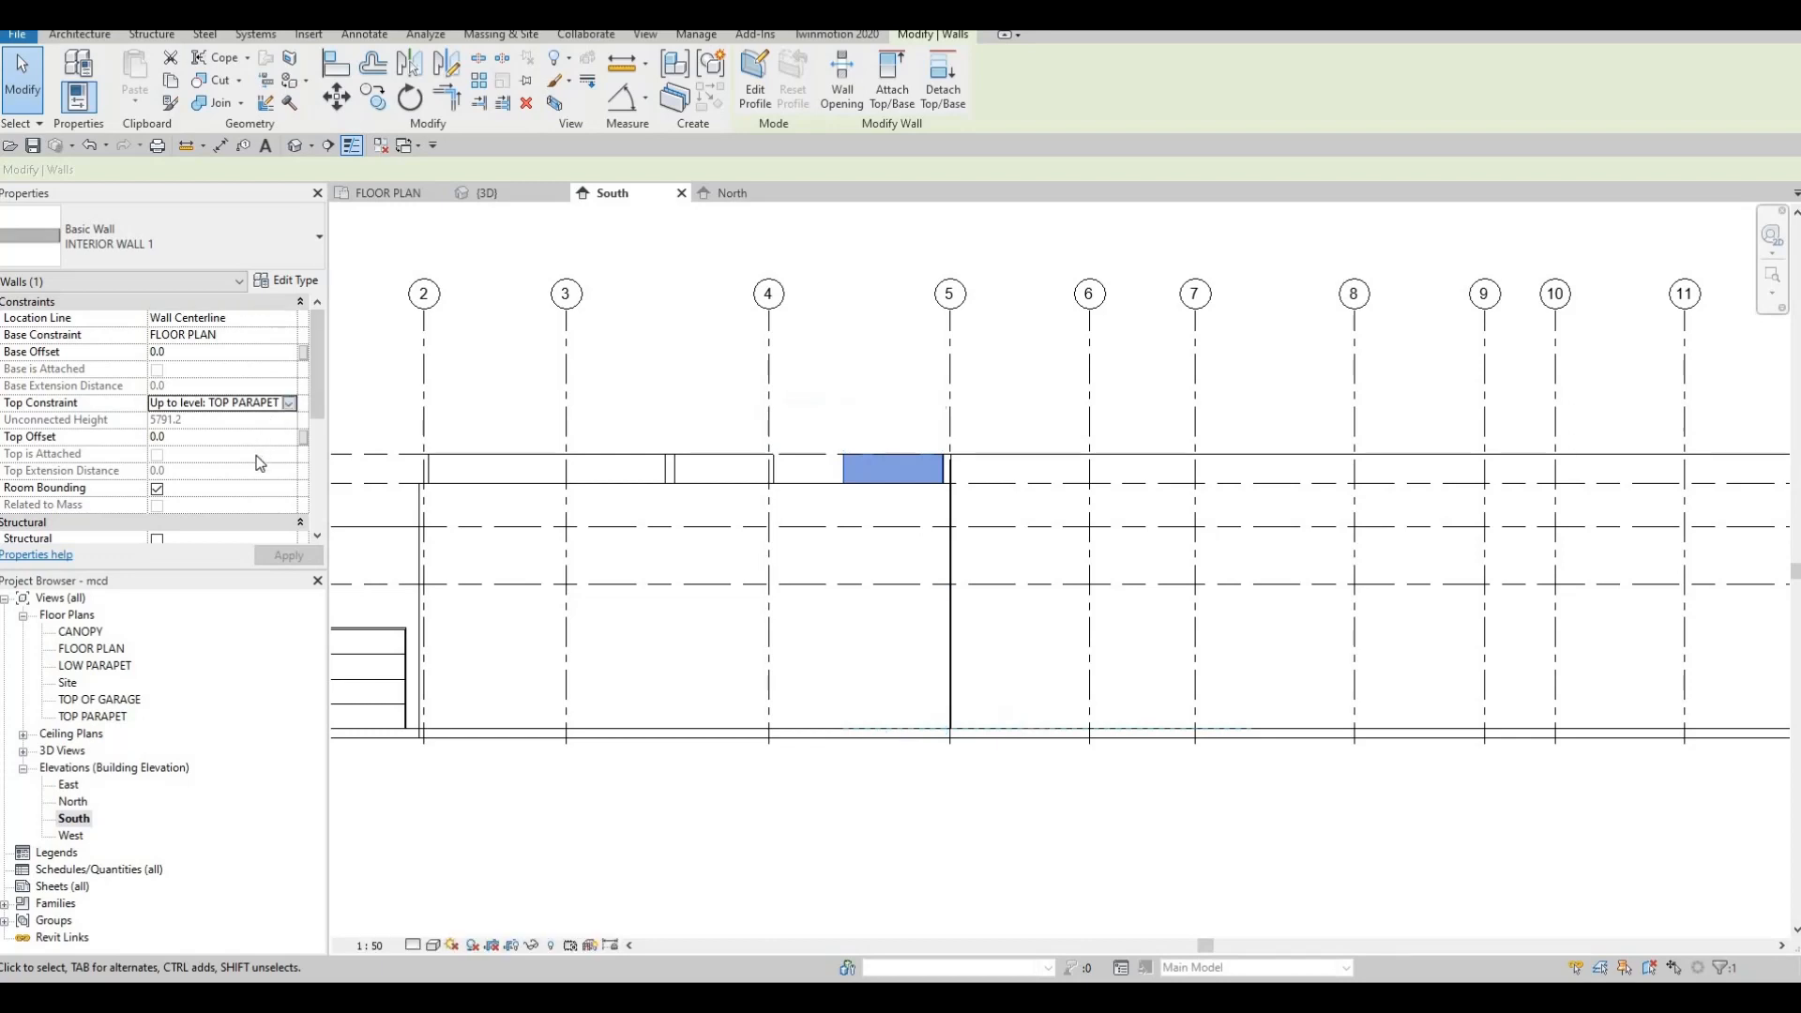
pyautogui.click(289, 404)
pyautogui.click(215, 475)
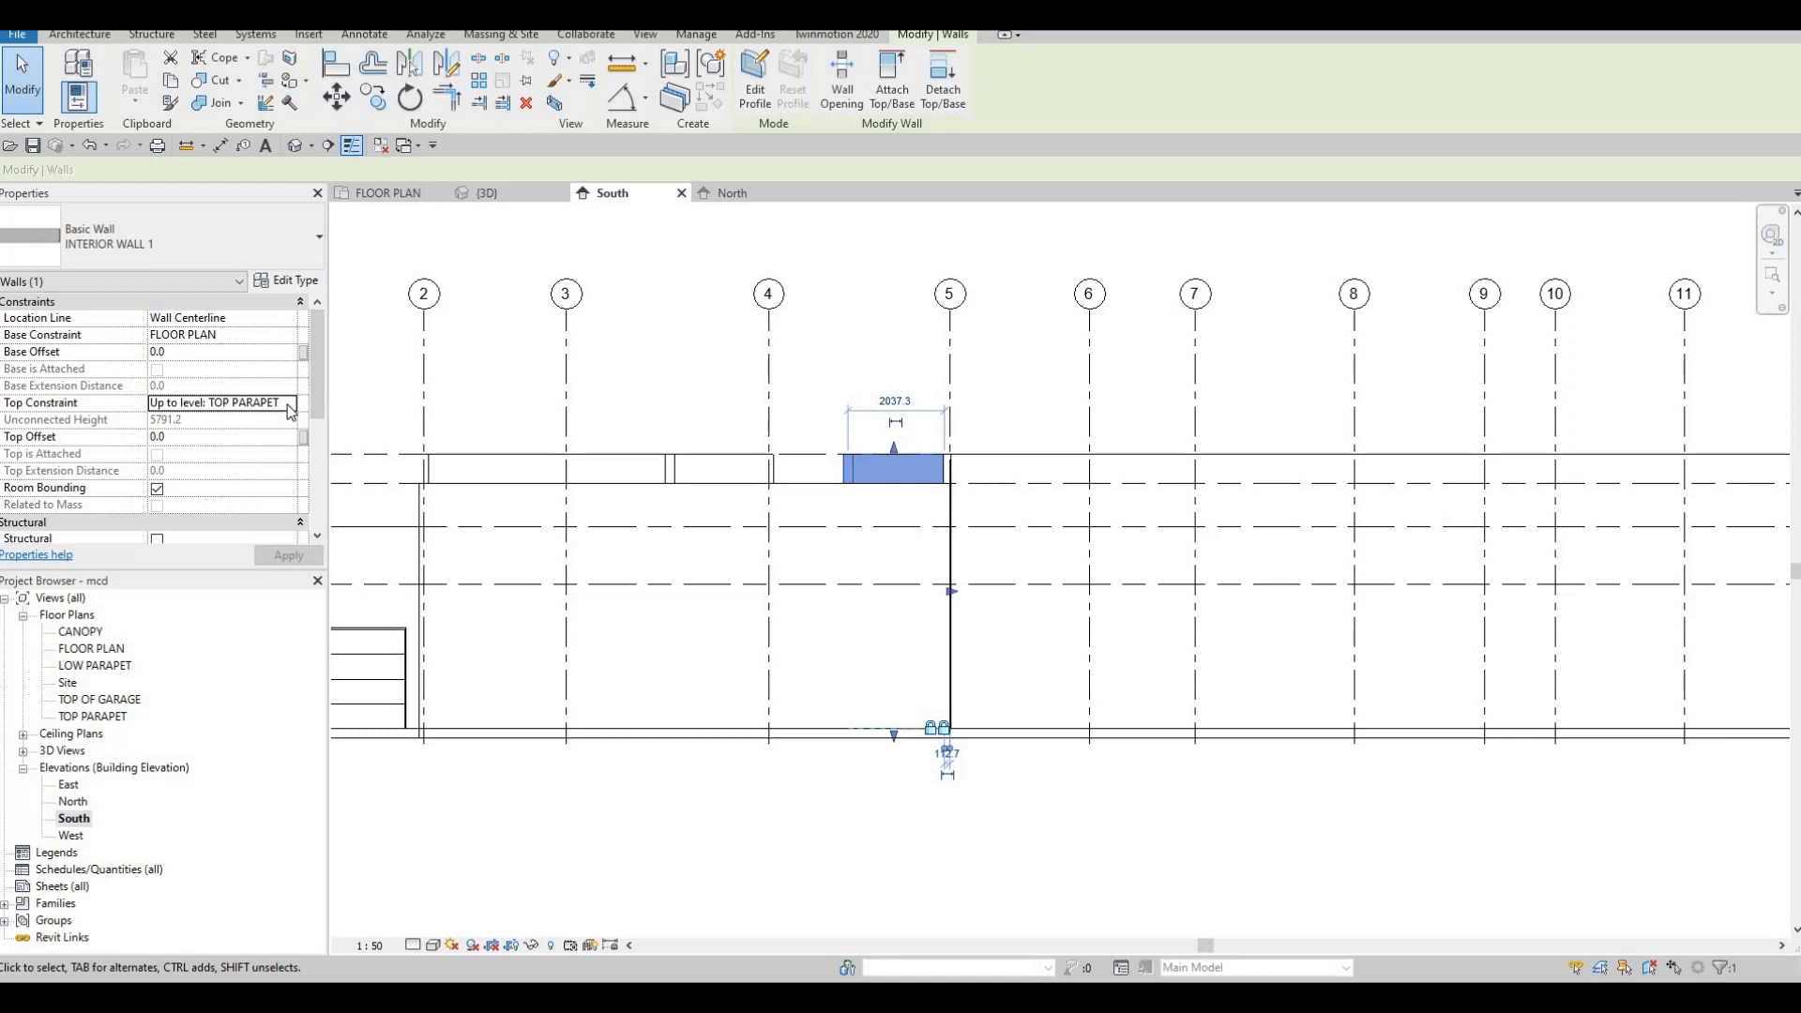
pyautogui.click(288, 407)
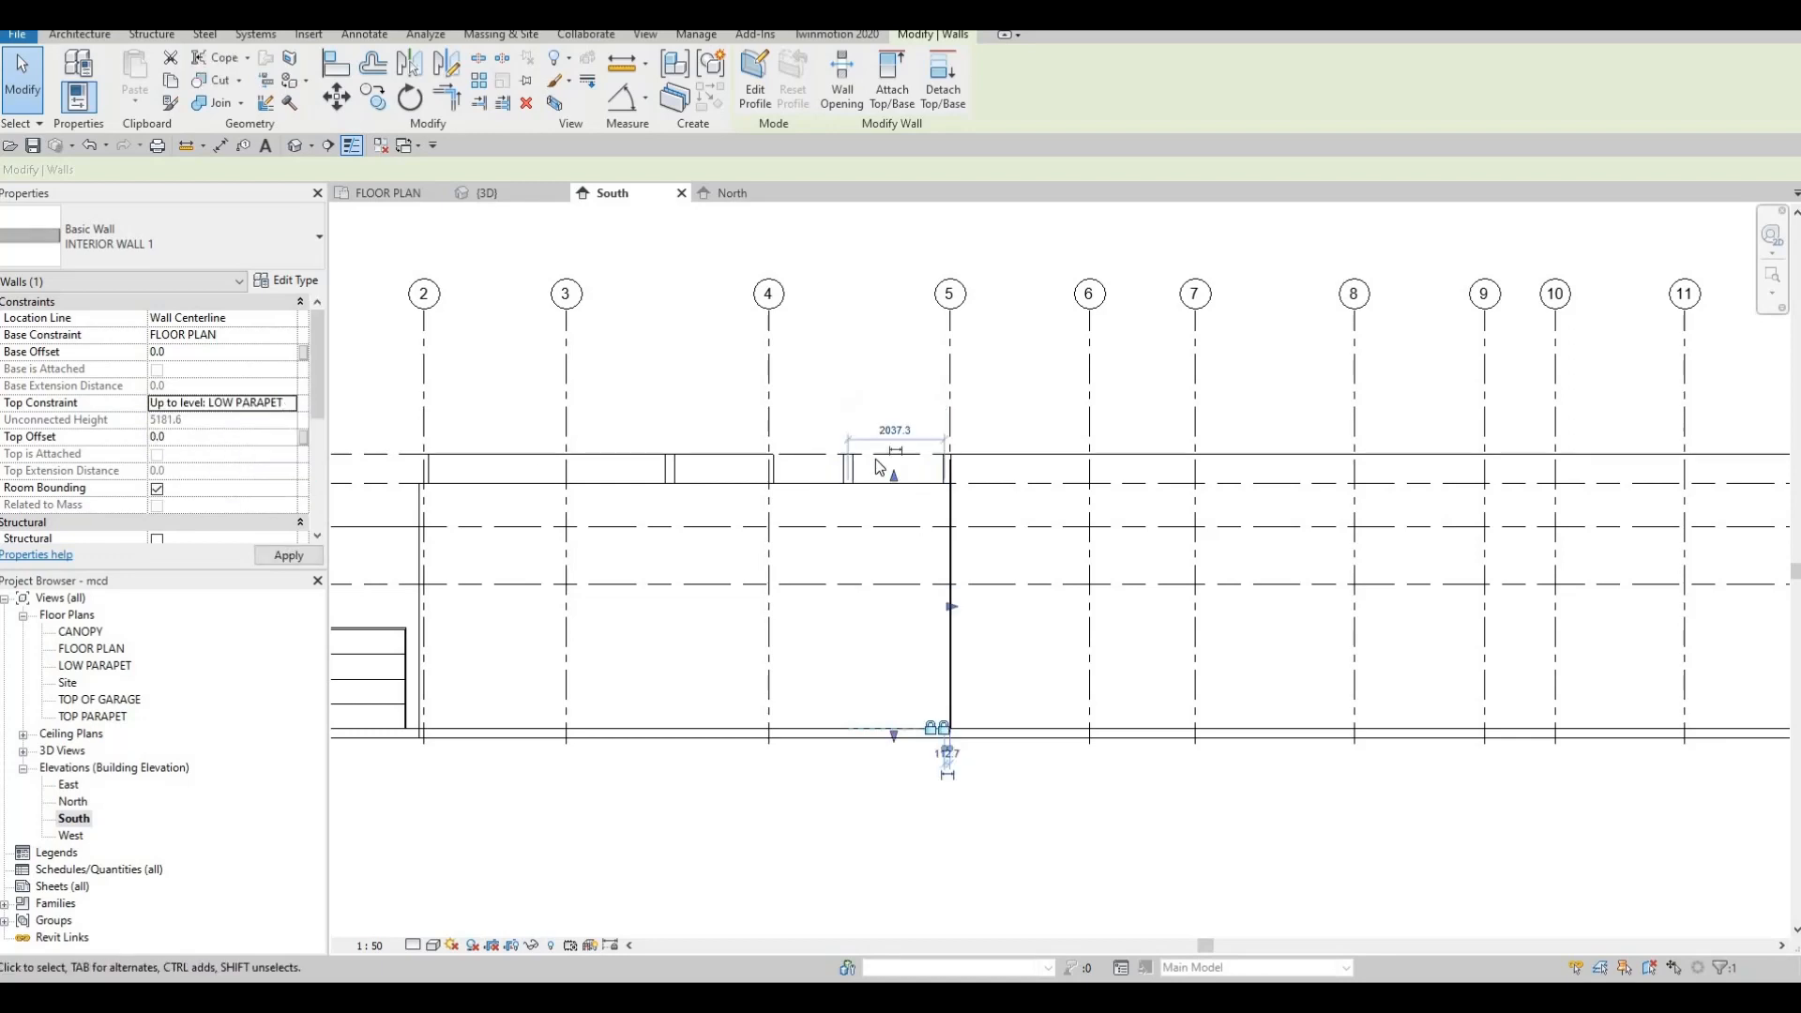
pyautogui.press('Escape')
pyautogui.press('Escape')
# Set the top constraint of three protruding interior walls between grid lines 2 and 5 to LOW PARAPET together
pyautogui.click(844, 470)
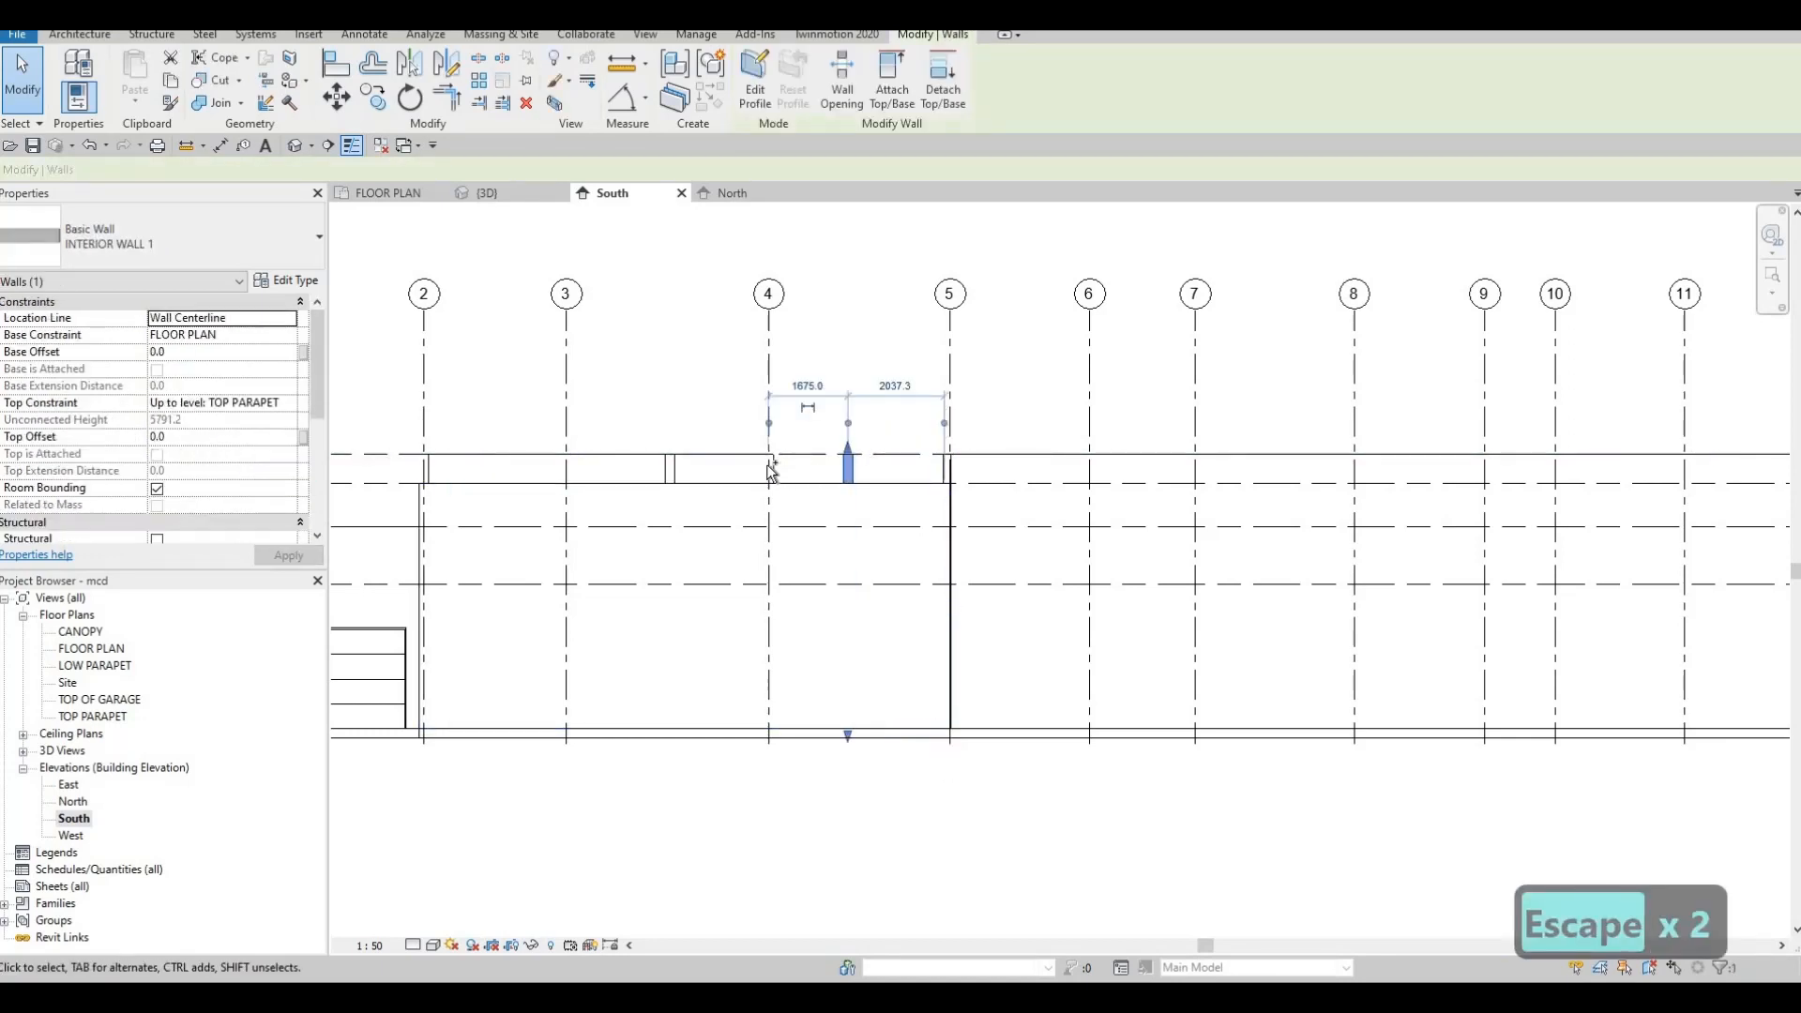
pyautogui.keyDown('ctrl'); pyautogui.click(772, 469); pyautogui.keyUp('ctrl')
pyautogui.keyDown('ctrl'); pyautogui.click(672, 467); pyautogui.keyUp('ctrl')
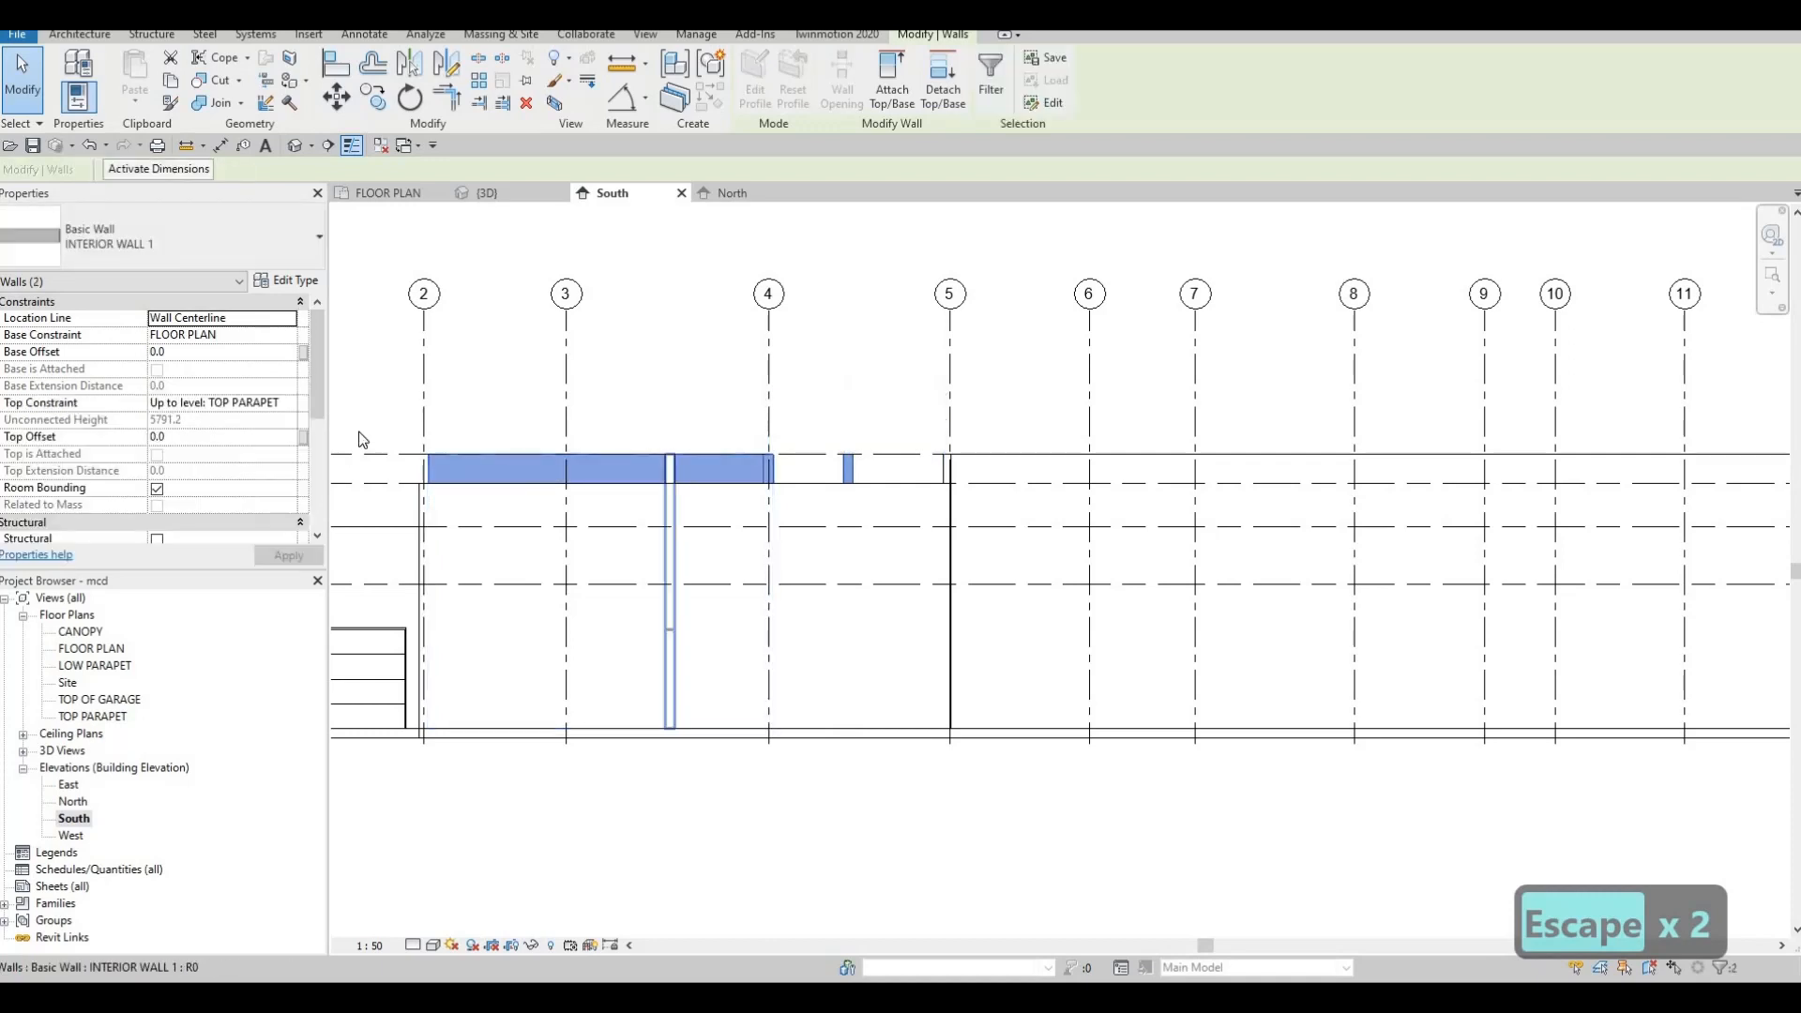
pyautogui.click(288, 407)
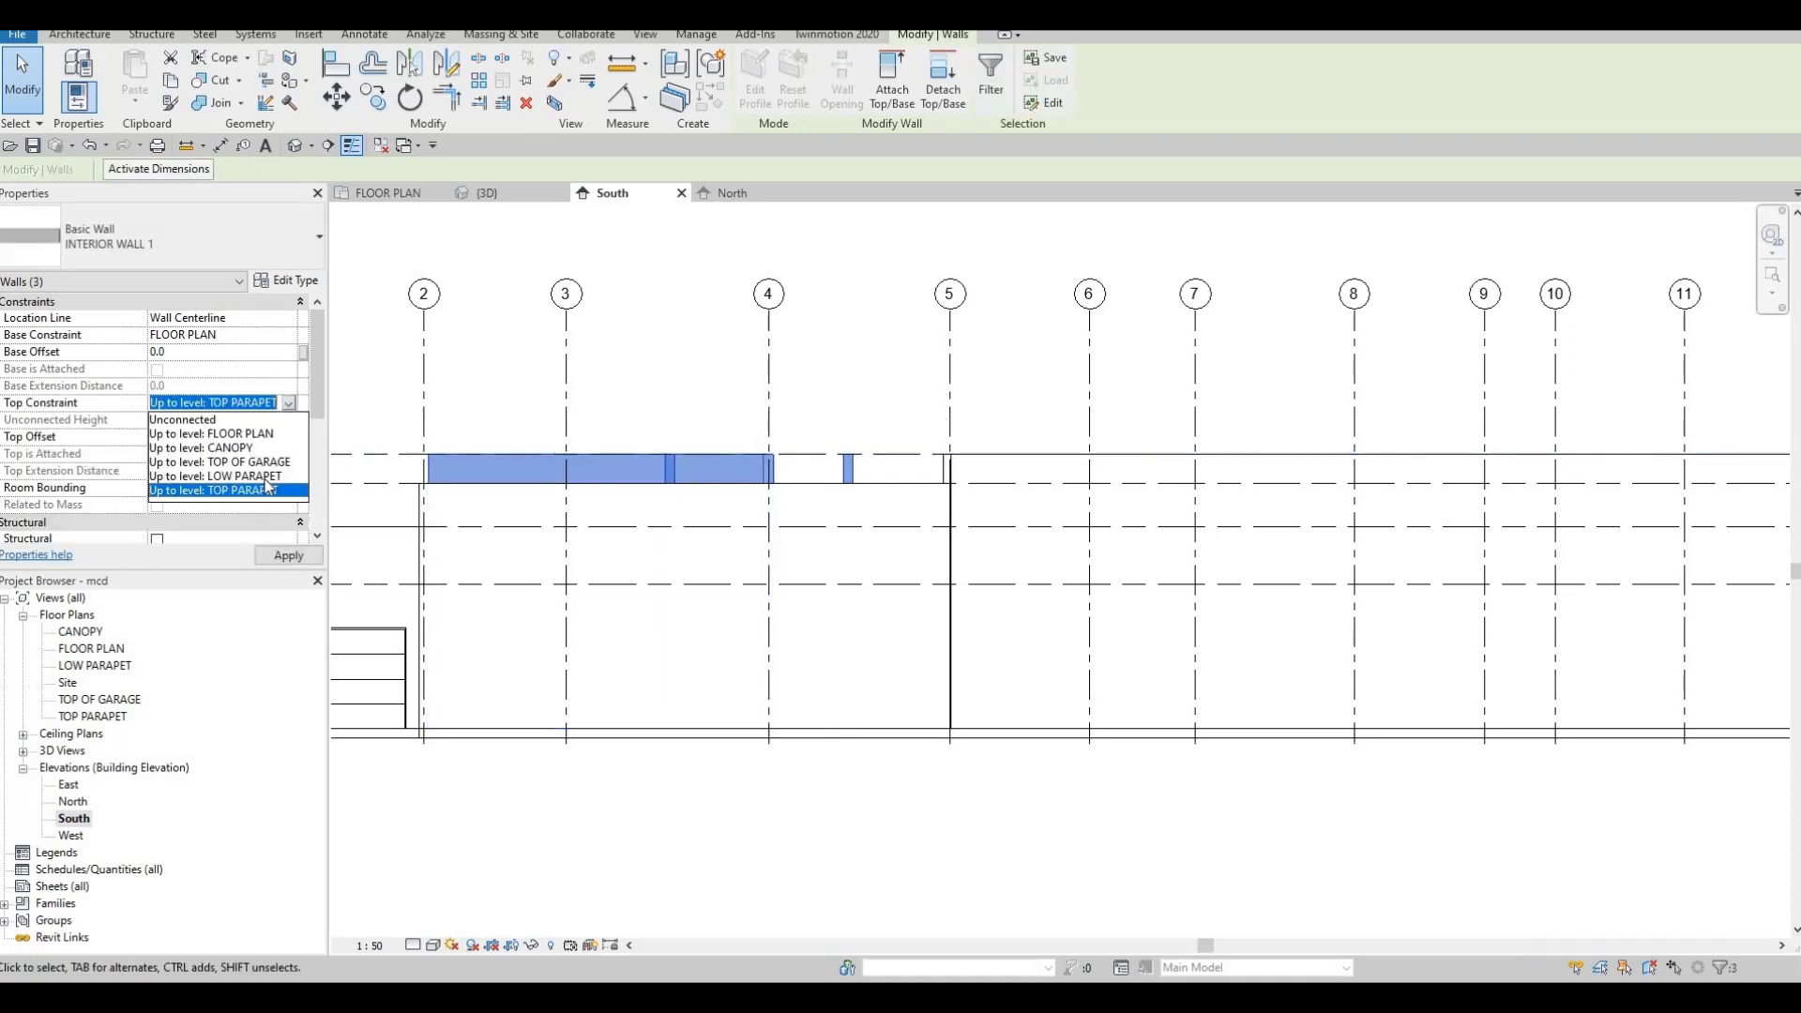
pyautogui.click(267, 484)
# Set the top constraint of two overlapping interior walls seen end-on at grid line 4 to LOW PARAPET, one at a time
pyautogui.click(768, 466)
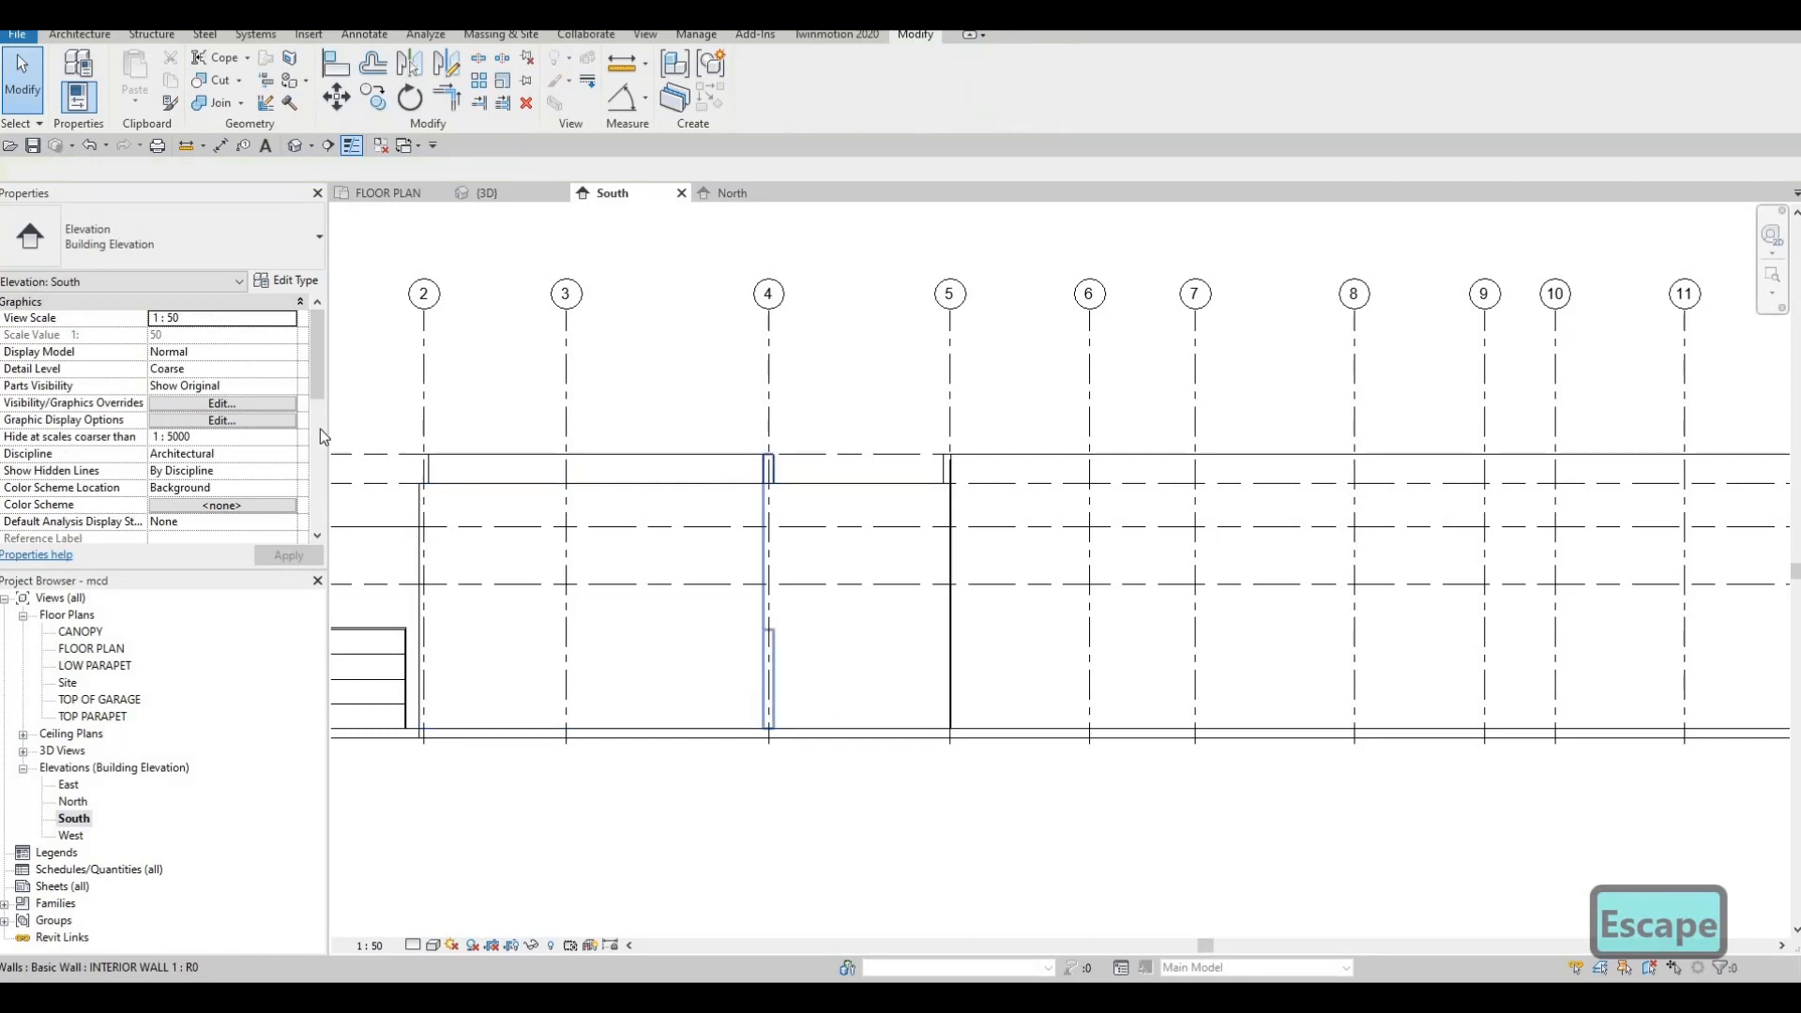
pyautogui.click(268, 403)
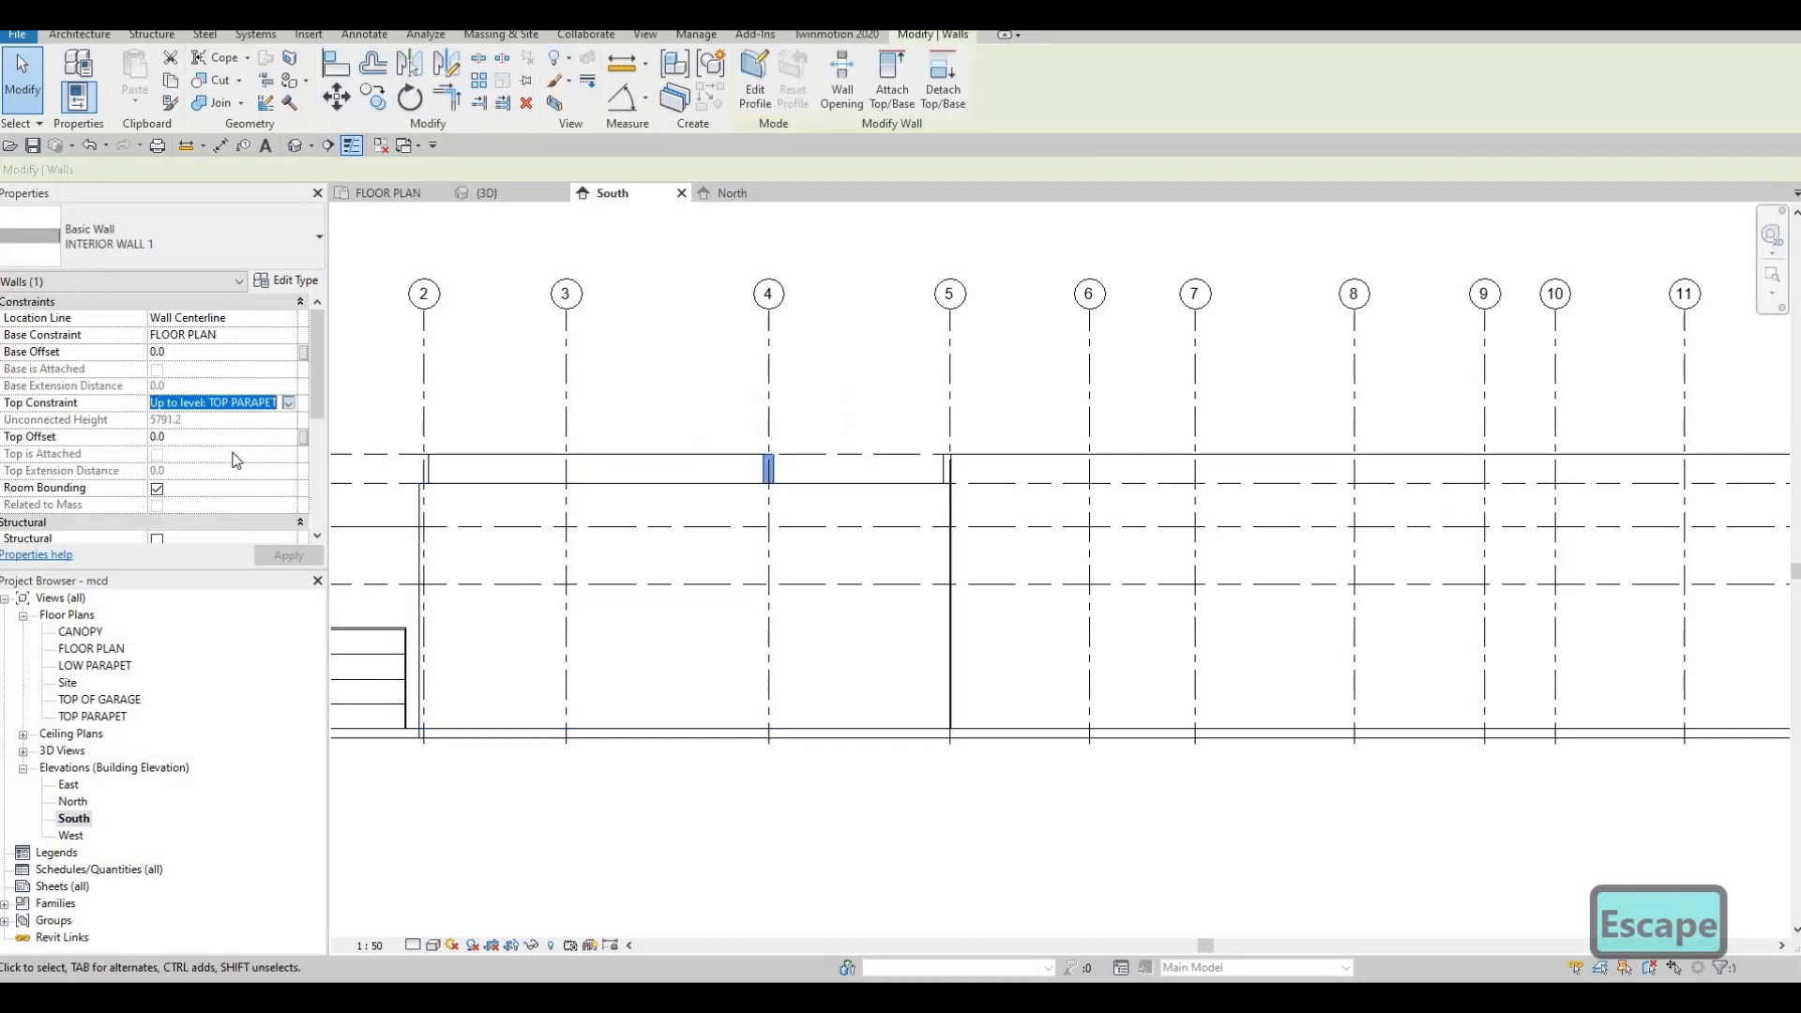
pyautogui.click(289, 403)
pyautogui.click(247, 477)
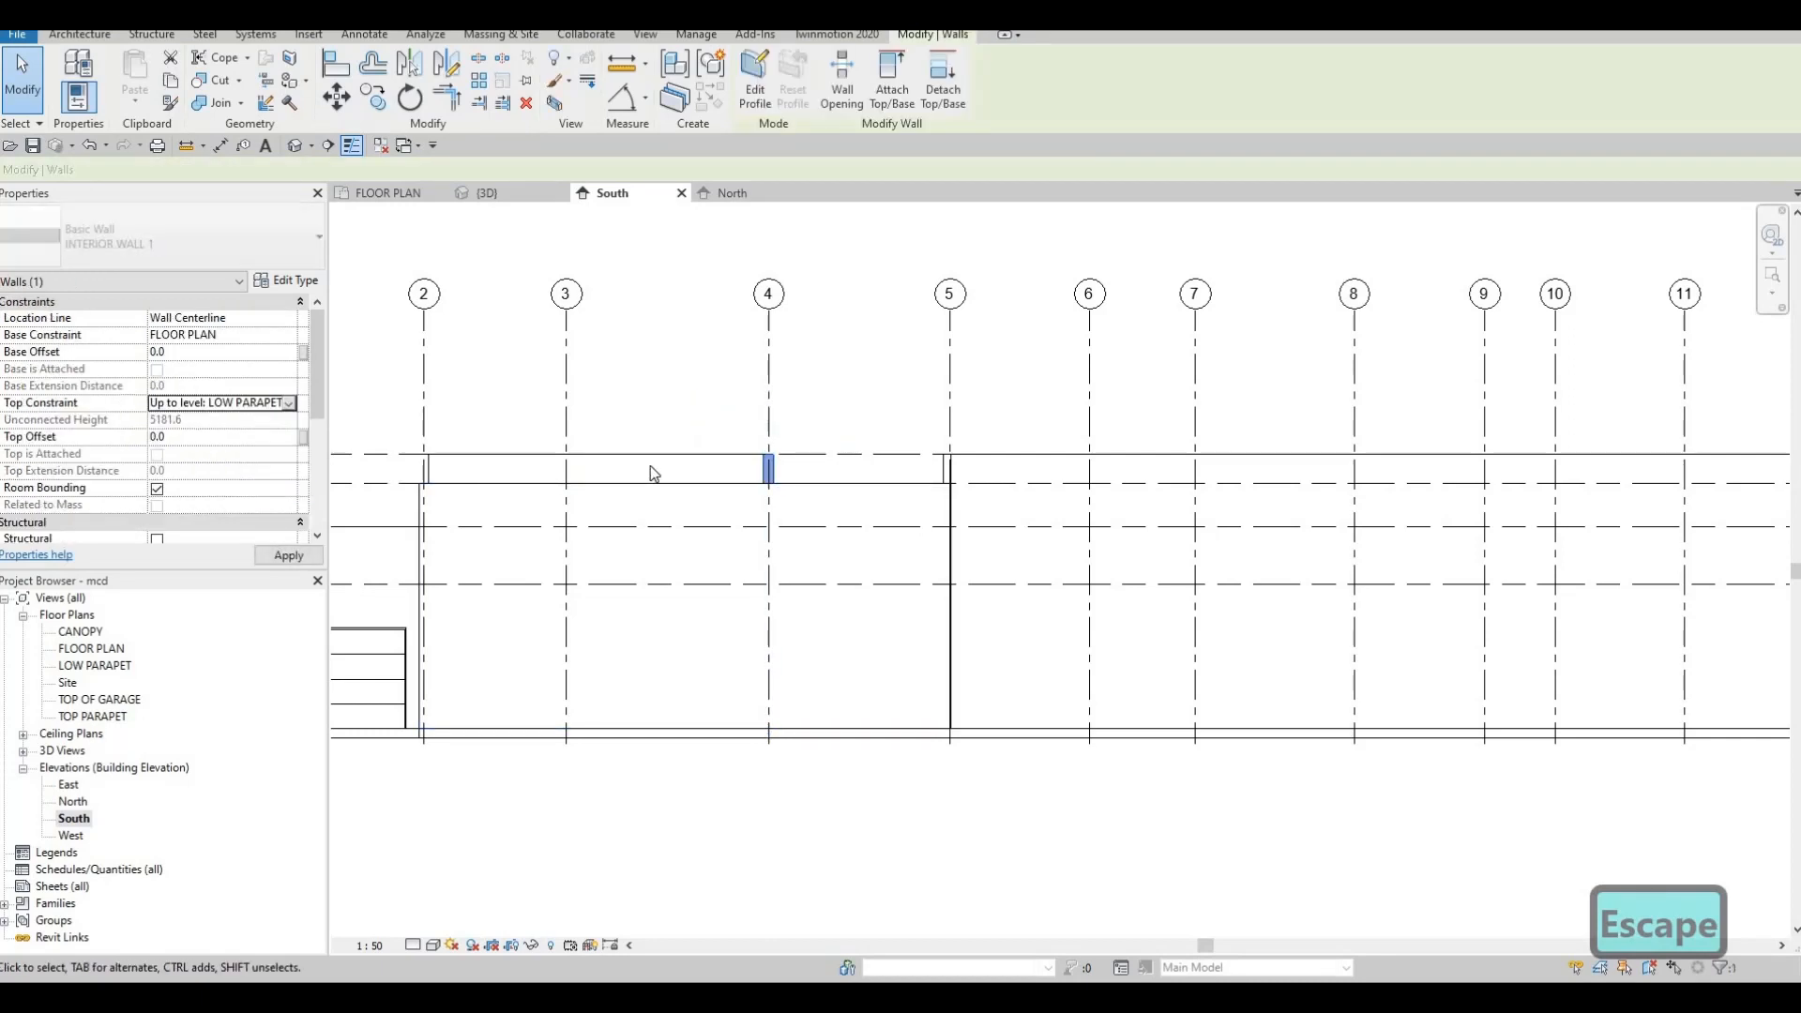
pyautogui.press('Escape')
pyautogui.press('Escape')
pyautogui.click(771, 466)
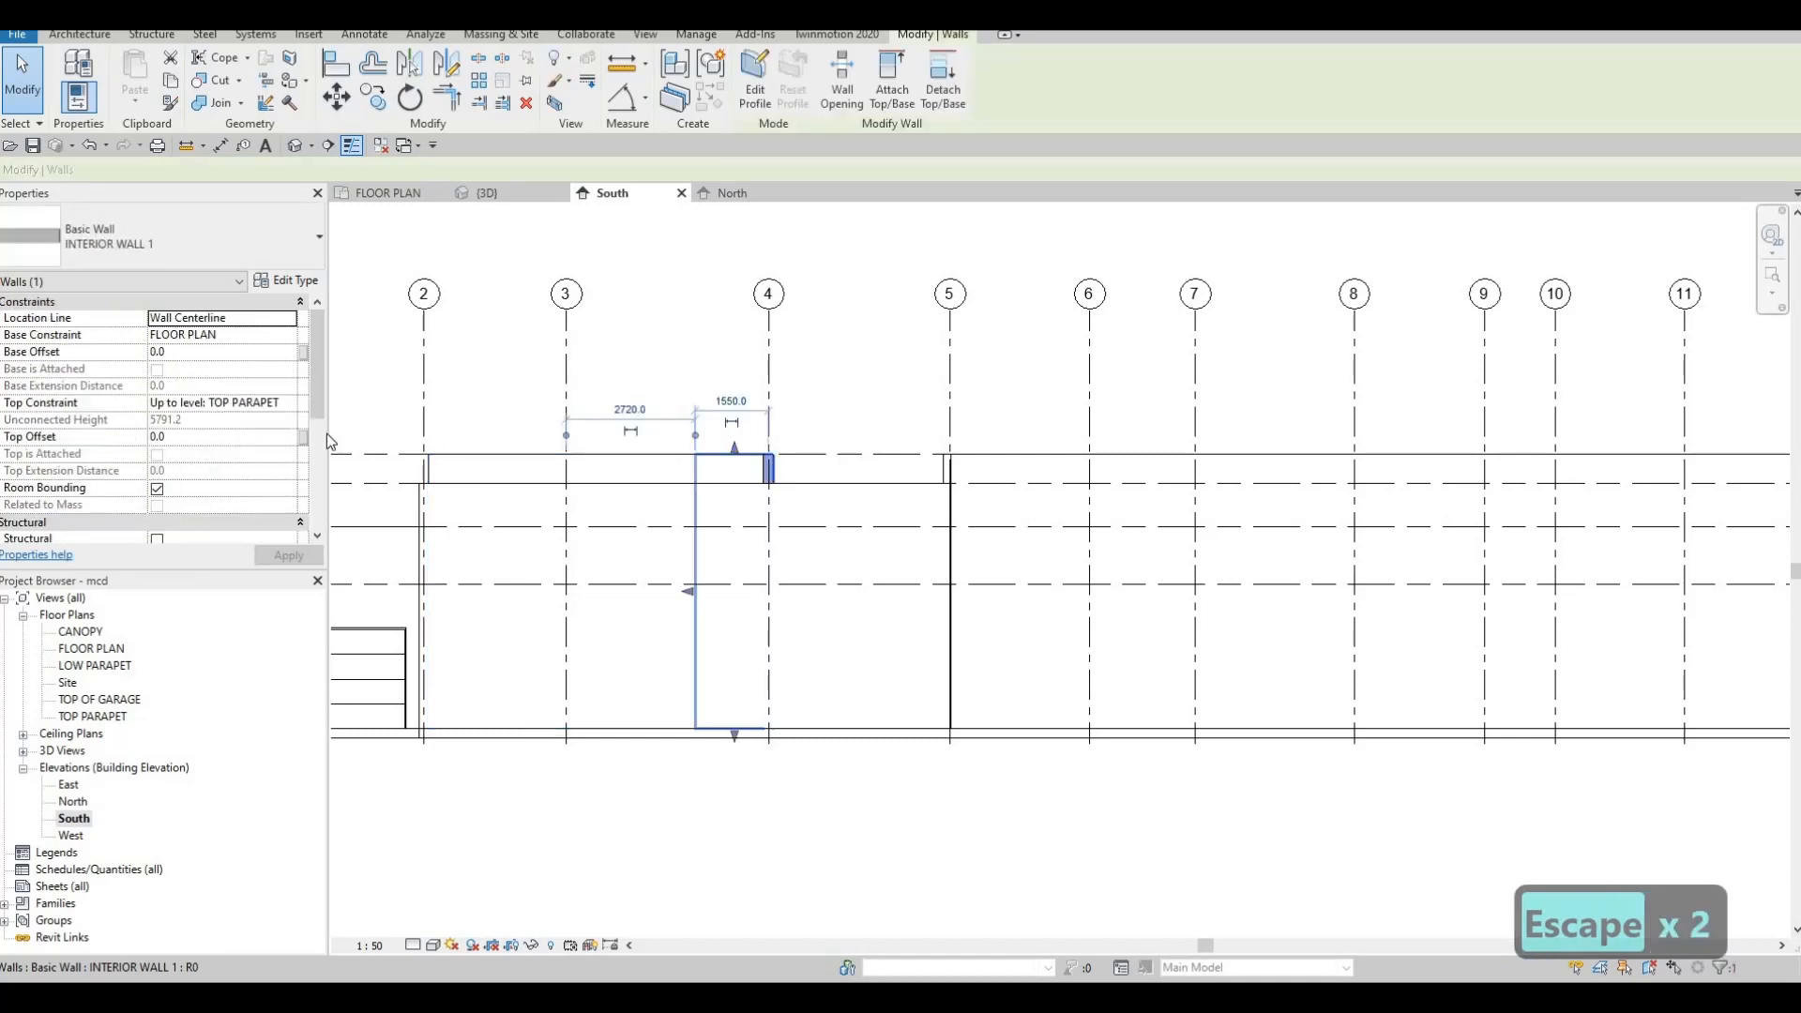
pyautogui.click(287, 402)
pyautogui.click(289, 403)
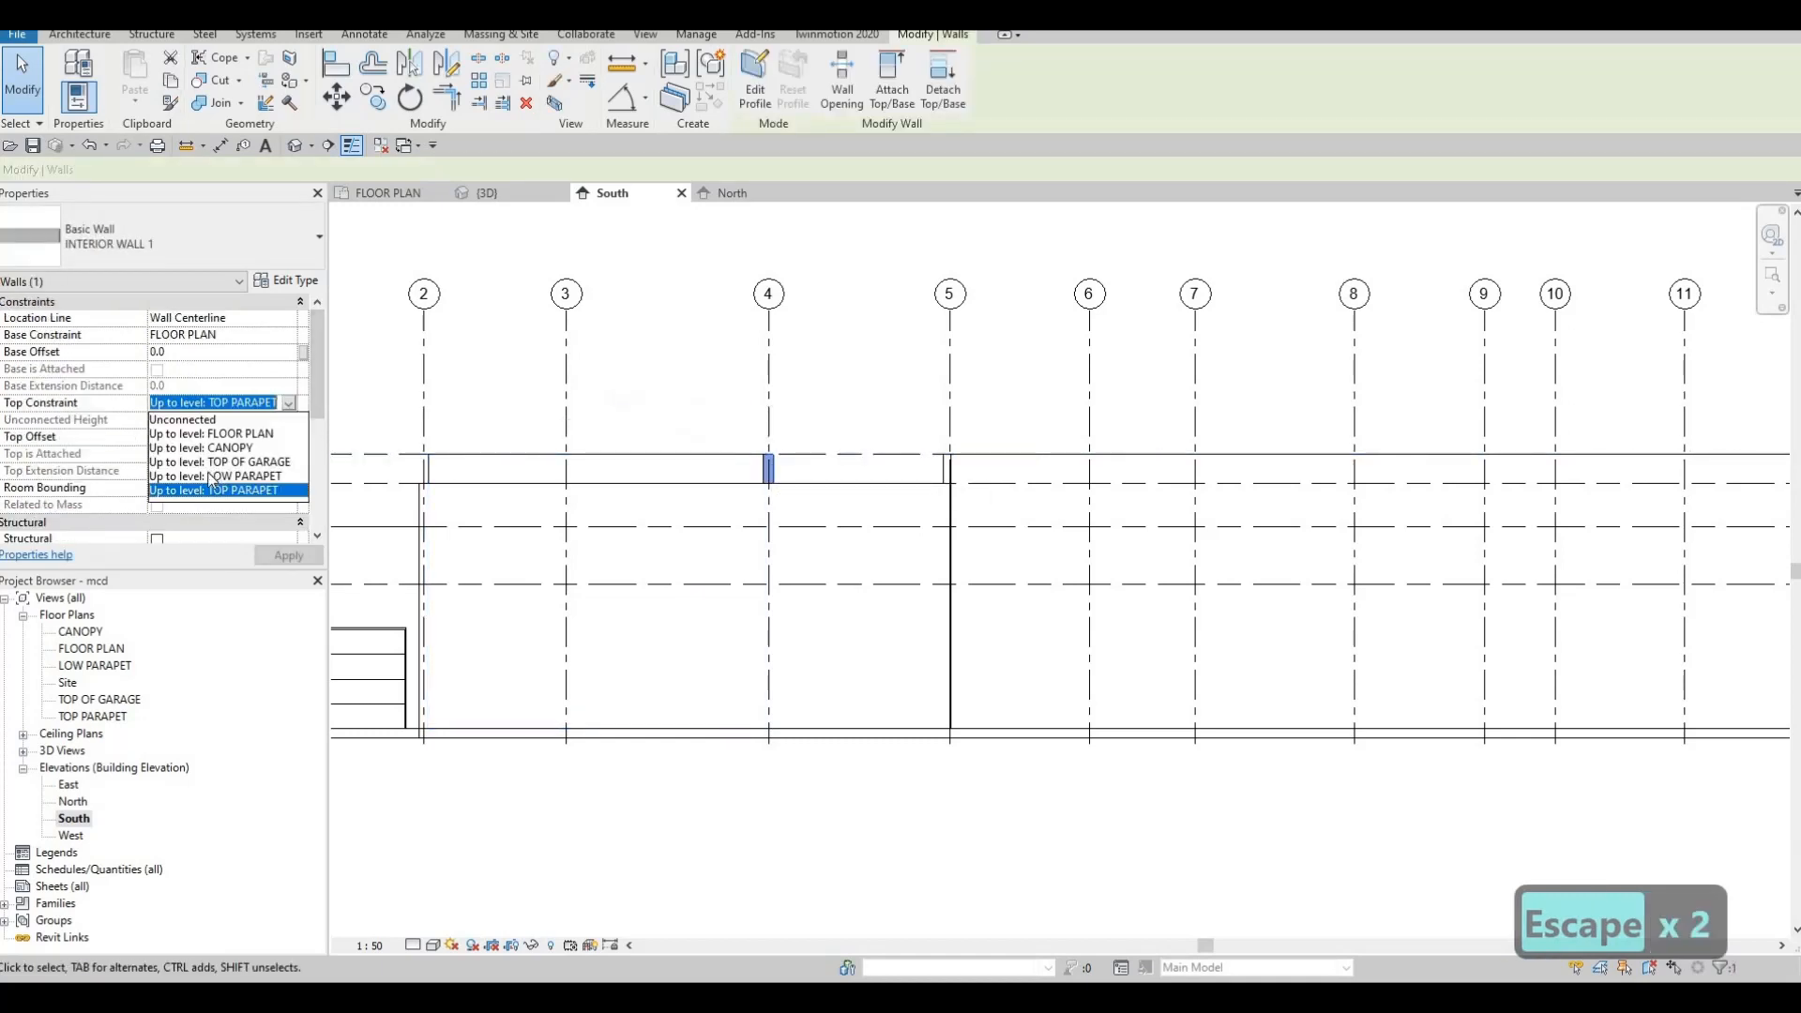
pyautogui.click(247, 478)
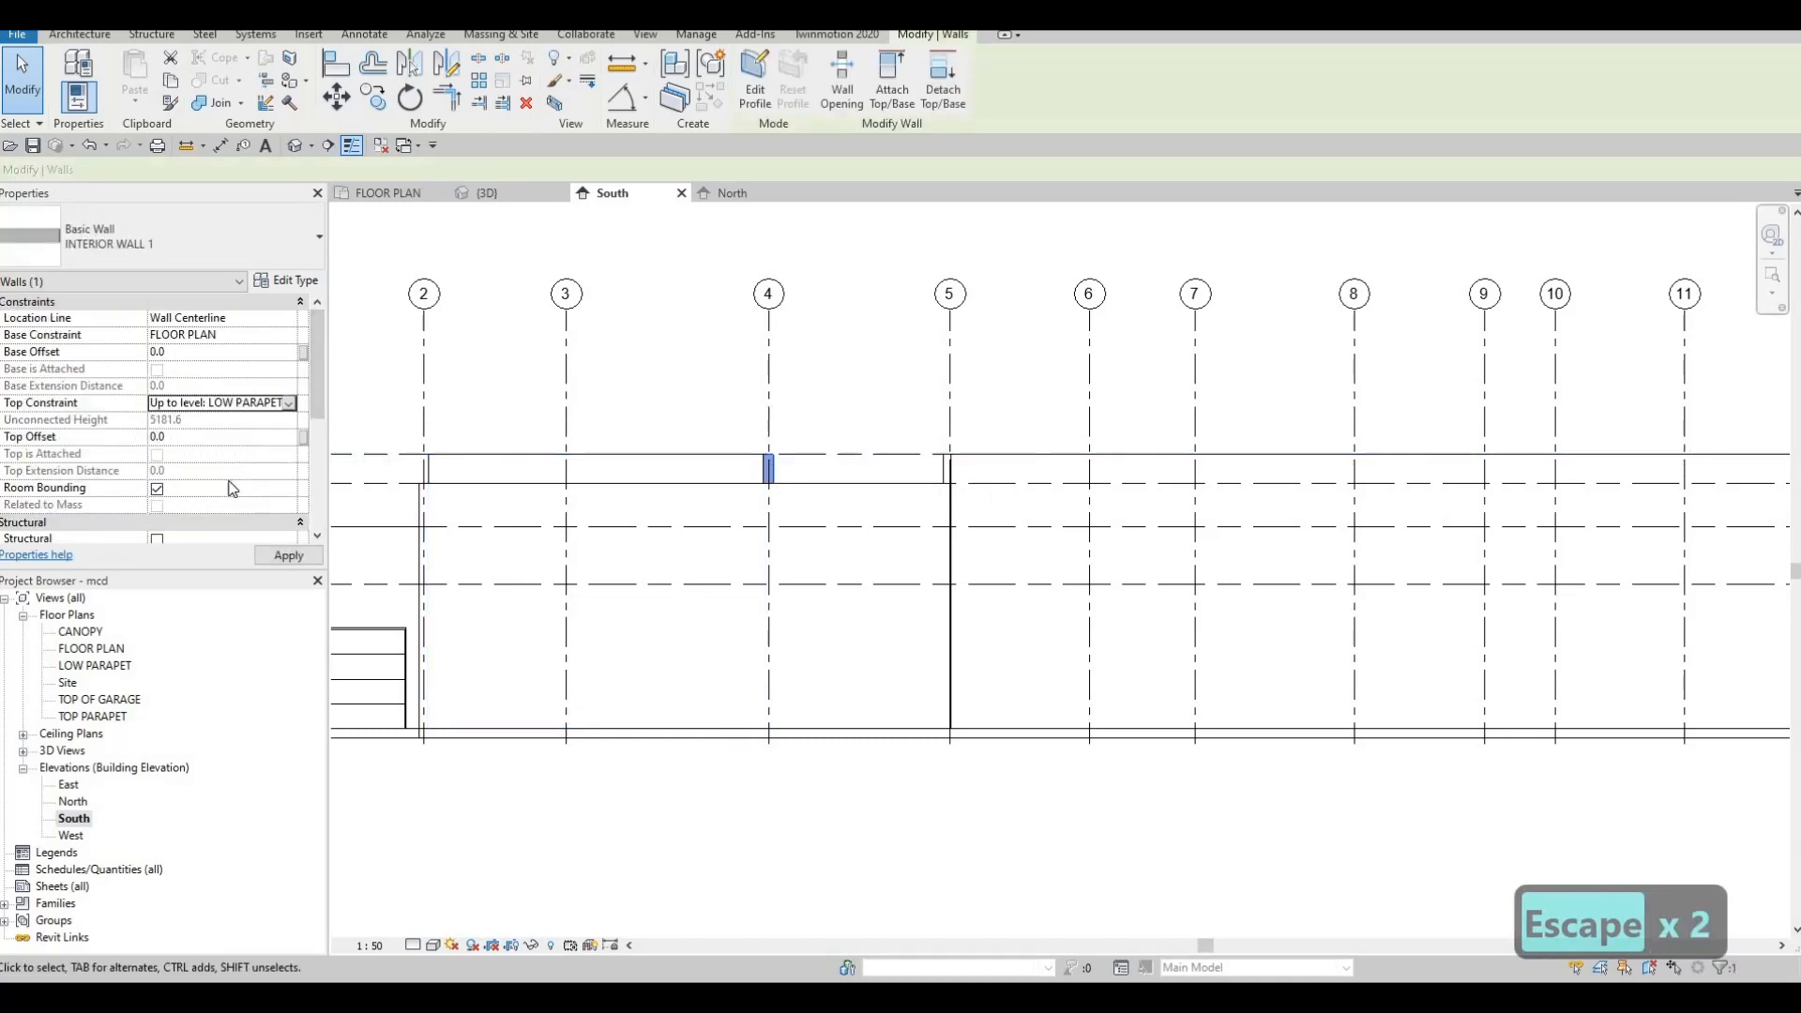
pyautogui.click(296, 559)
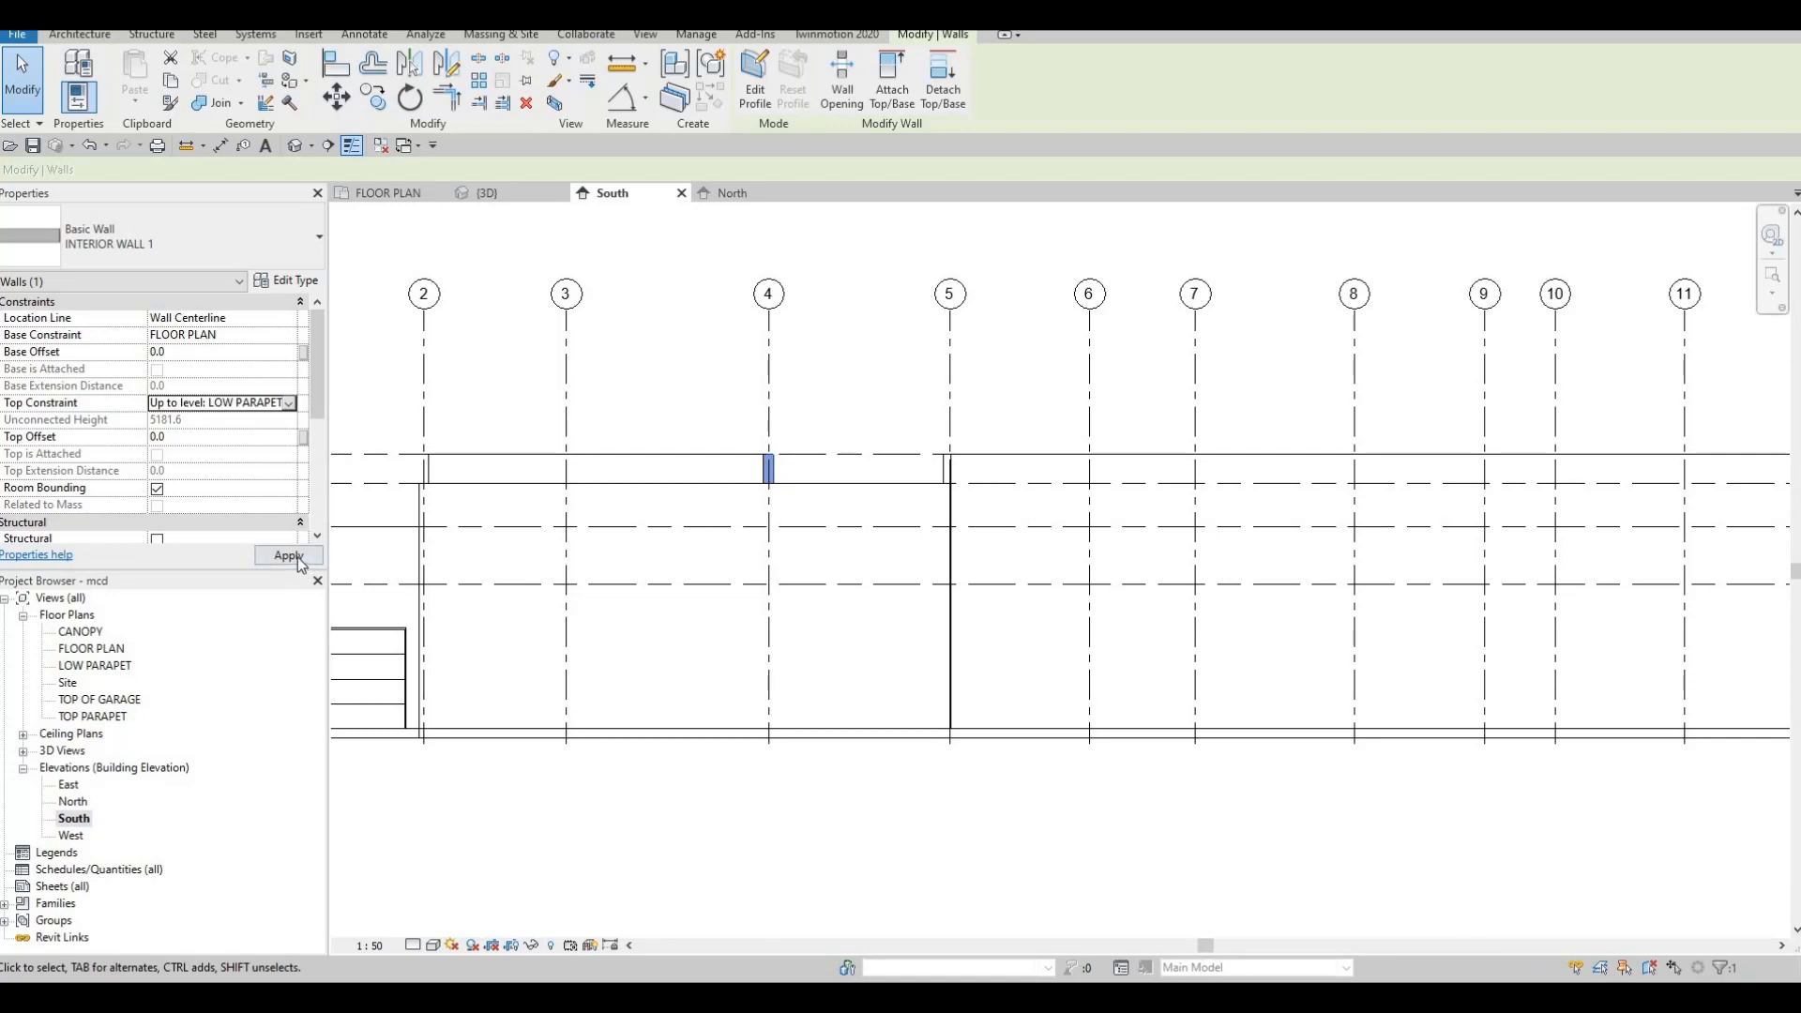
pyautogui.press('Escape')
pyautogui.press('Escape')
# Set the top constraint of the two interior walls still protruding at grid line 4 to LOW PARAPET
pyautogui.click(771, 467)
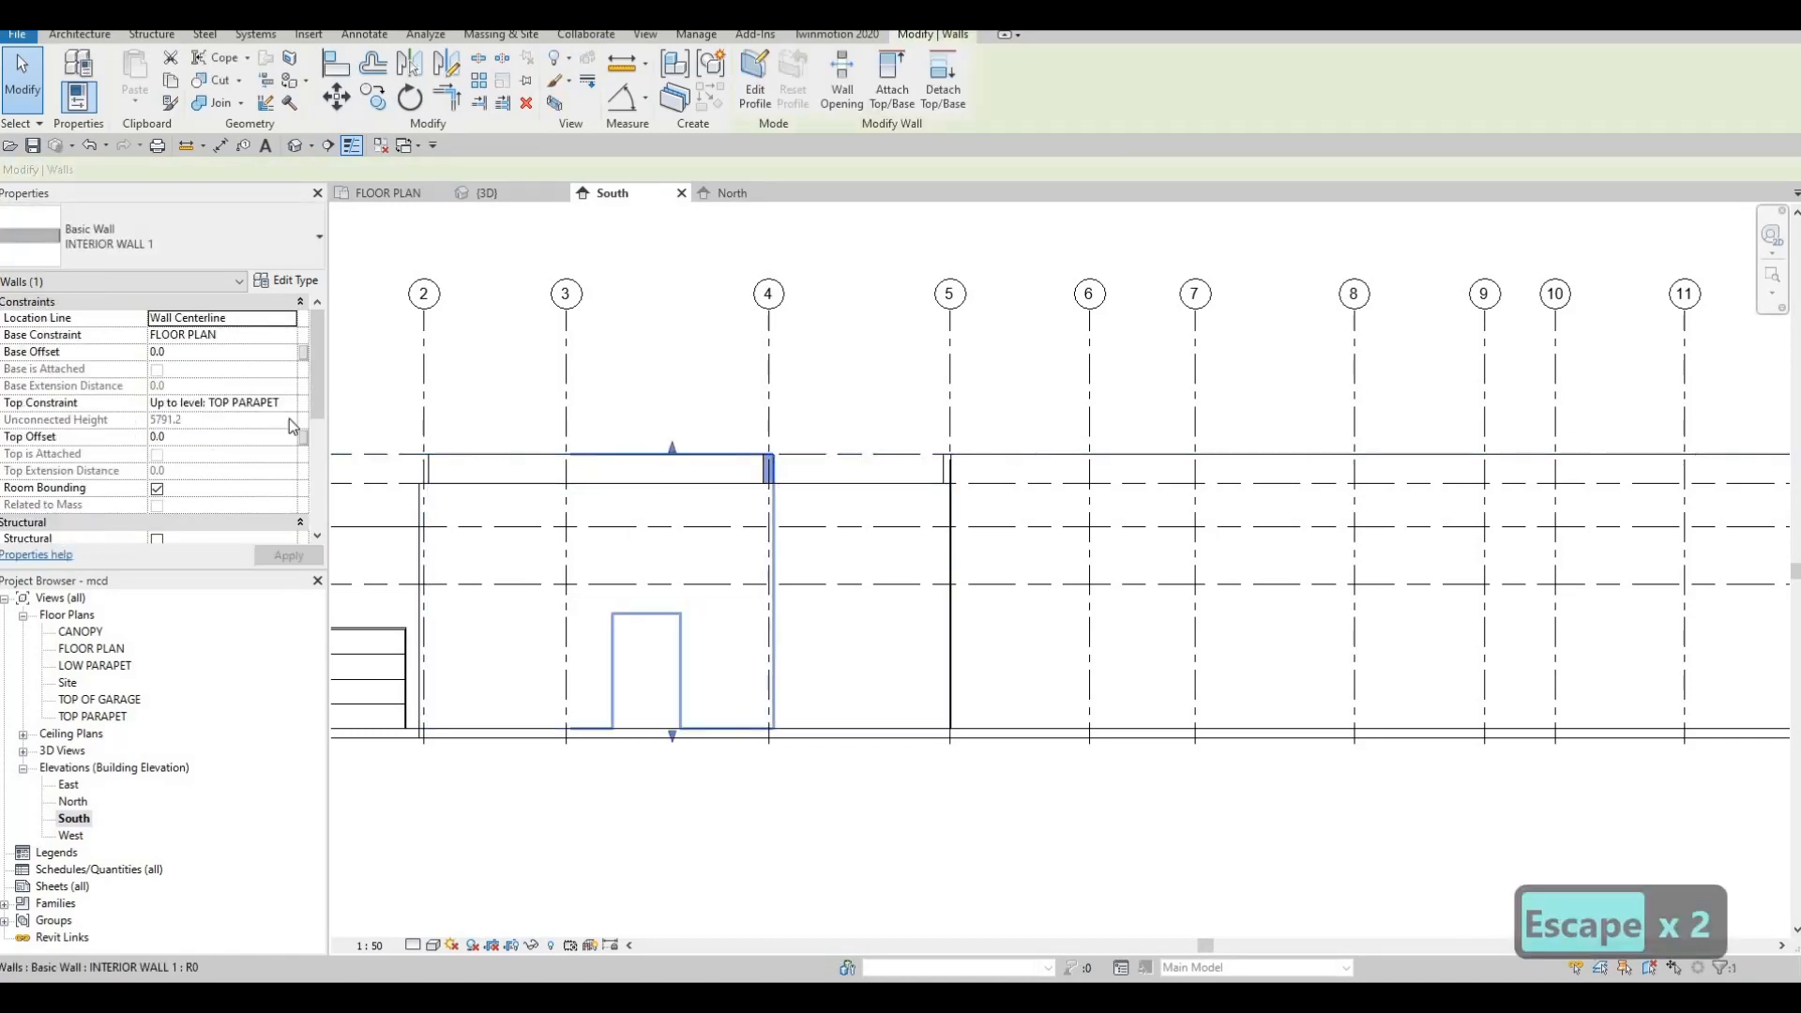
pyautogui.moveTo(846, 469); pyautogui.dragTo(1353, 448, button='middle')
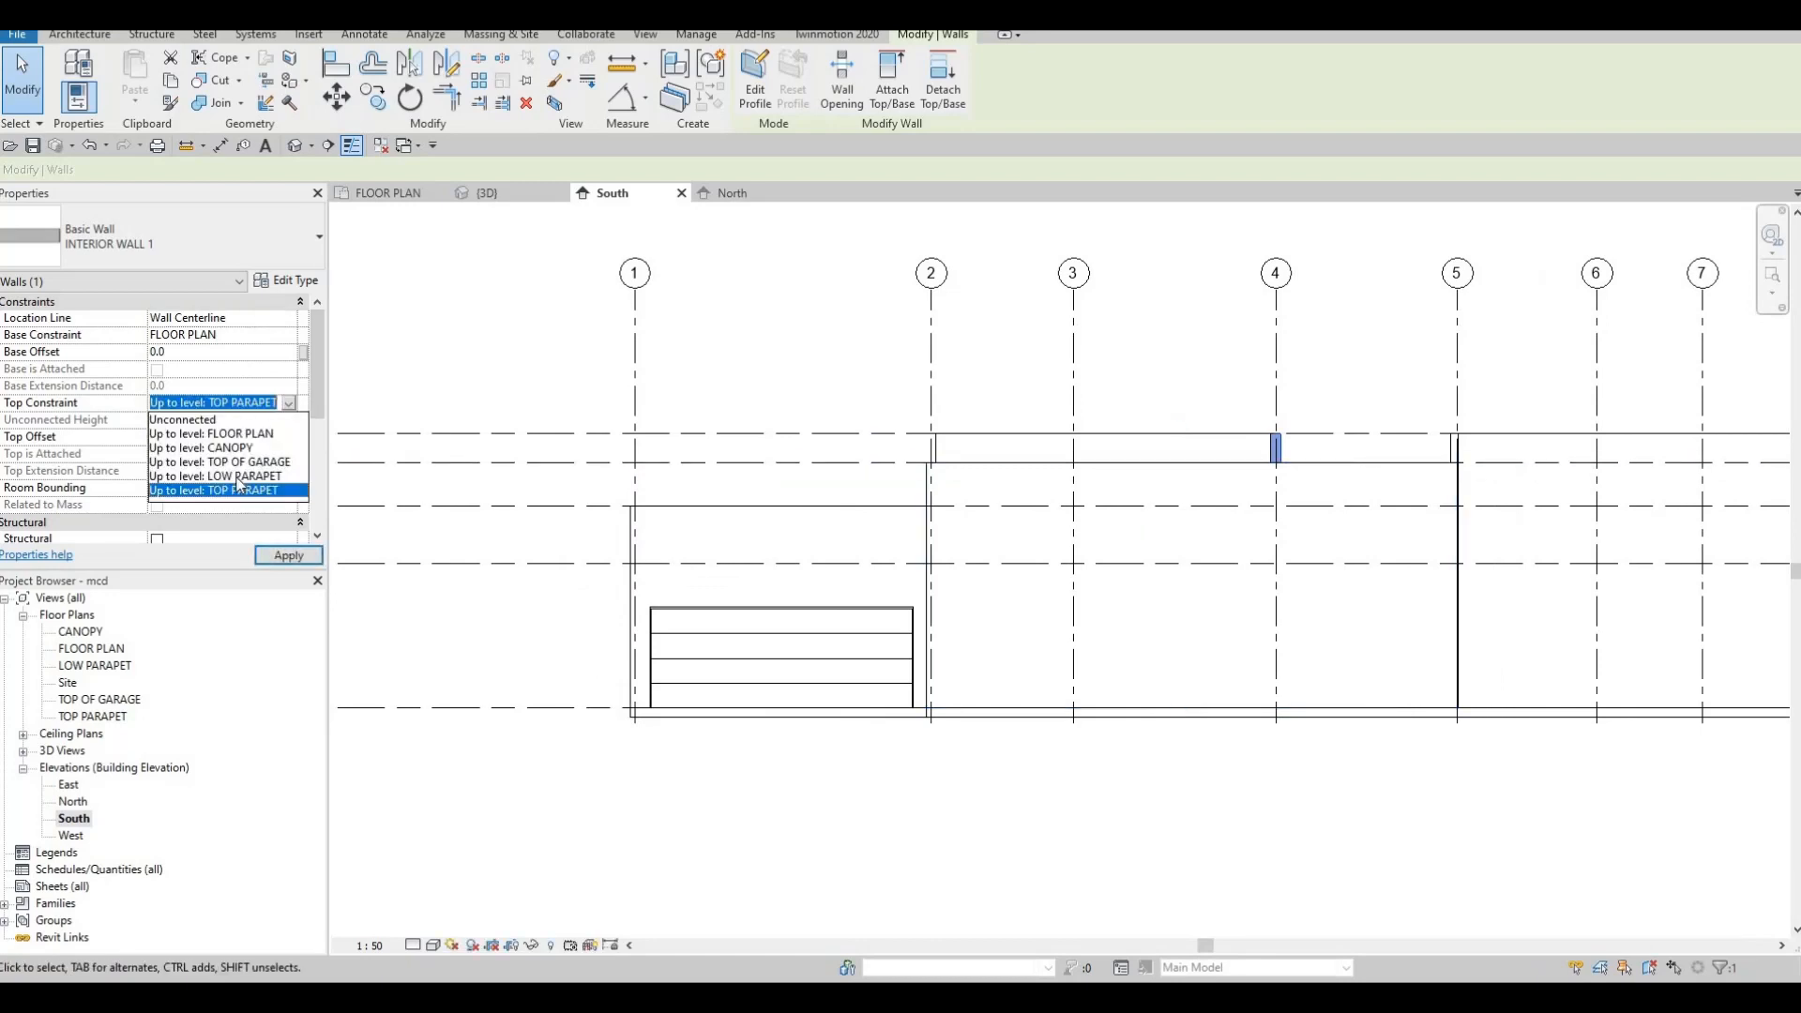
pyautogui.click(238, 476)
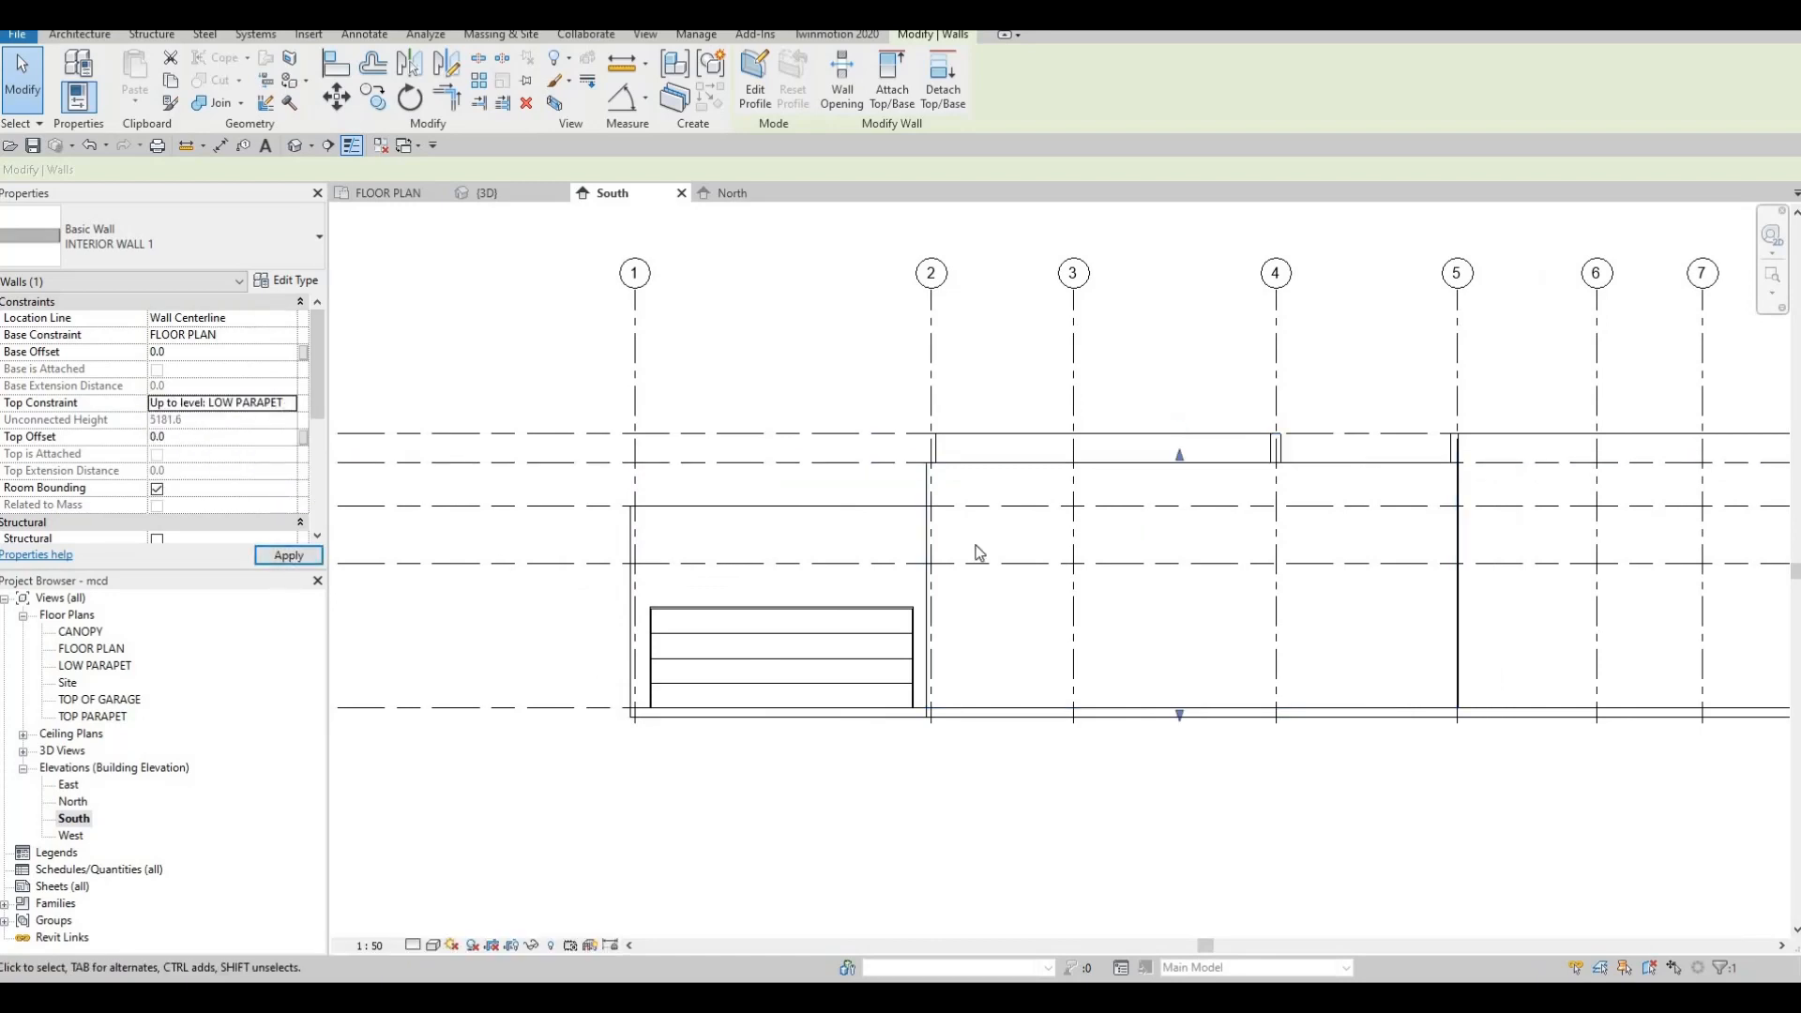
pyautogui.press('Escape')
pyautogui.click(1275, 448)
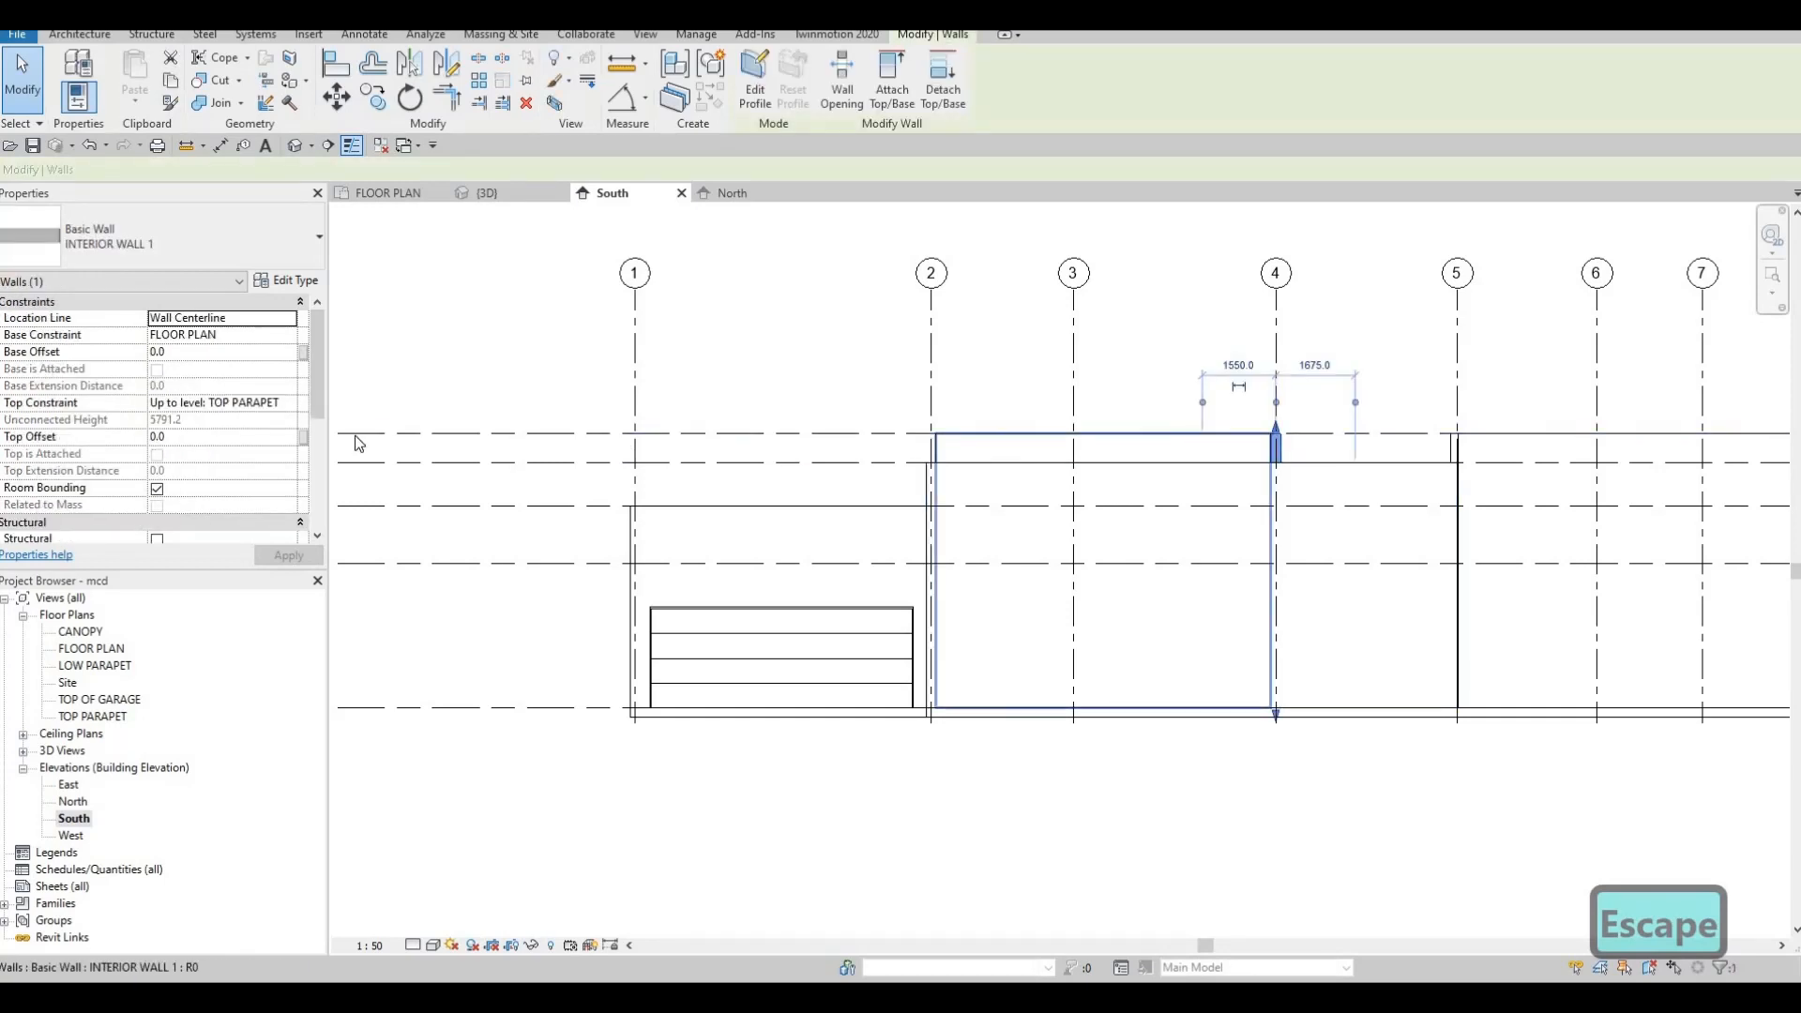
pyautogui.click(293, 406)
pyautogui.click(289, 403)
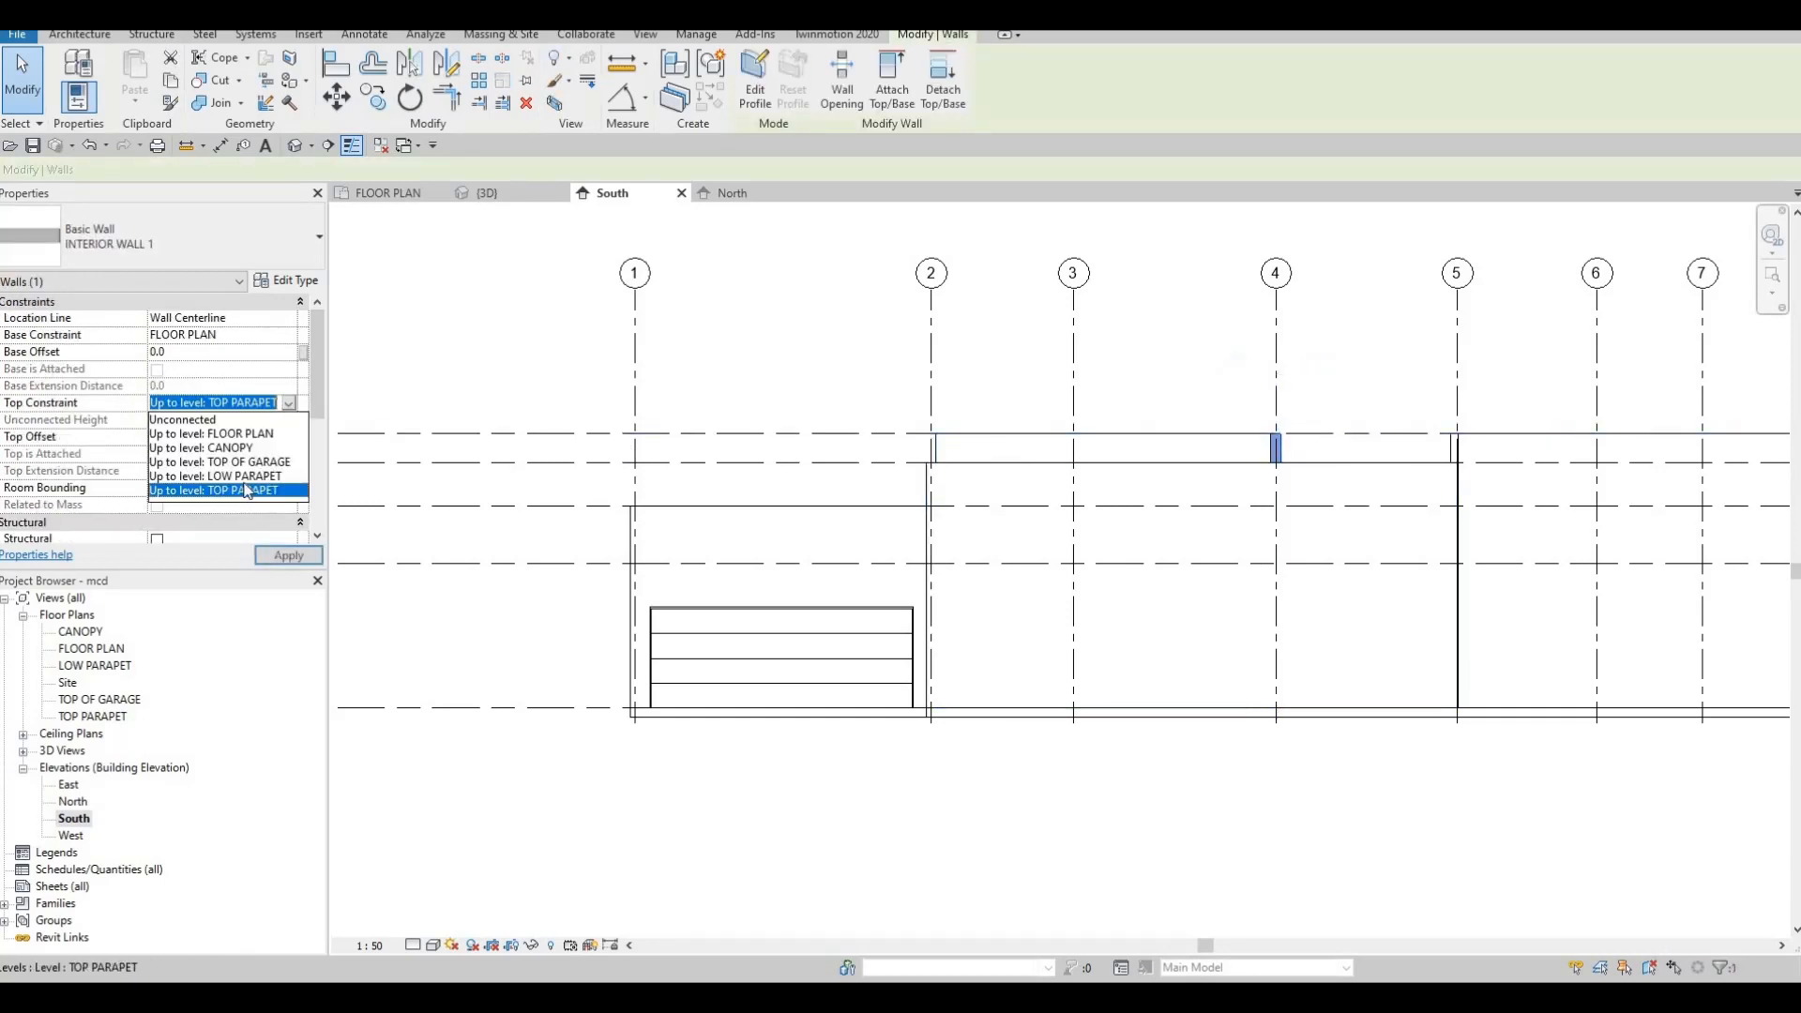
pyautogui.click(292, 553)
pyautogui.click(289, 556)
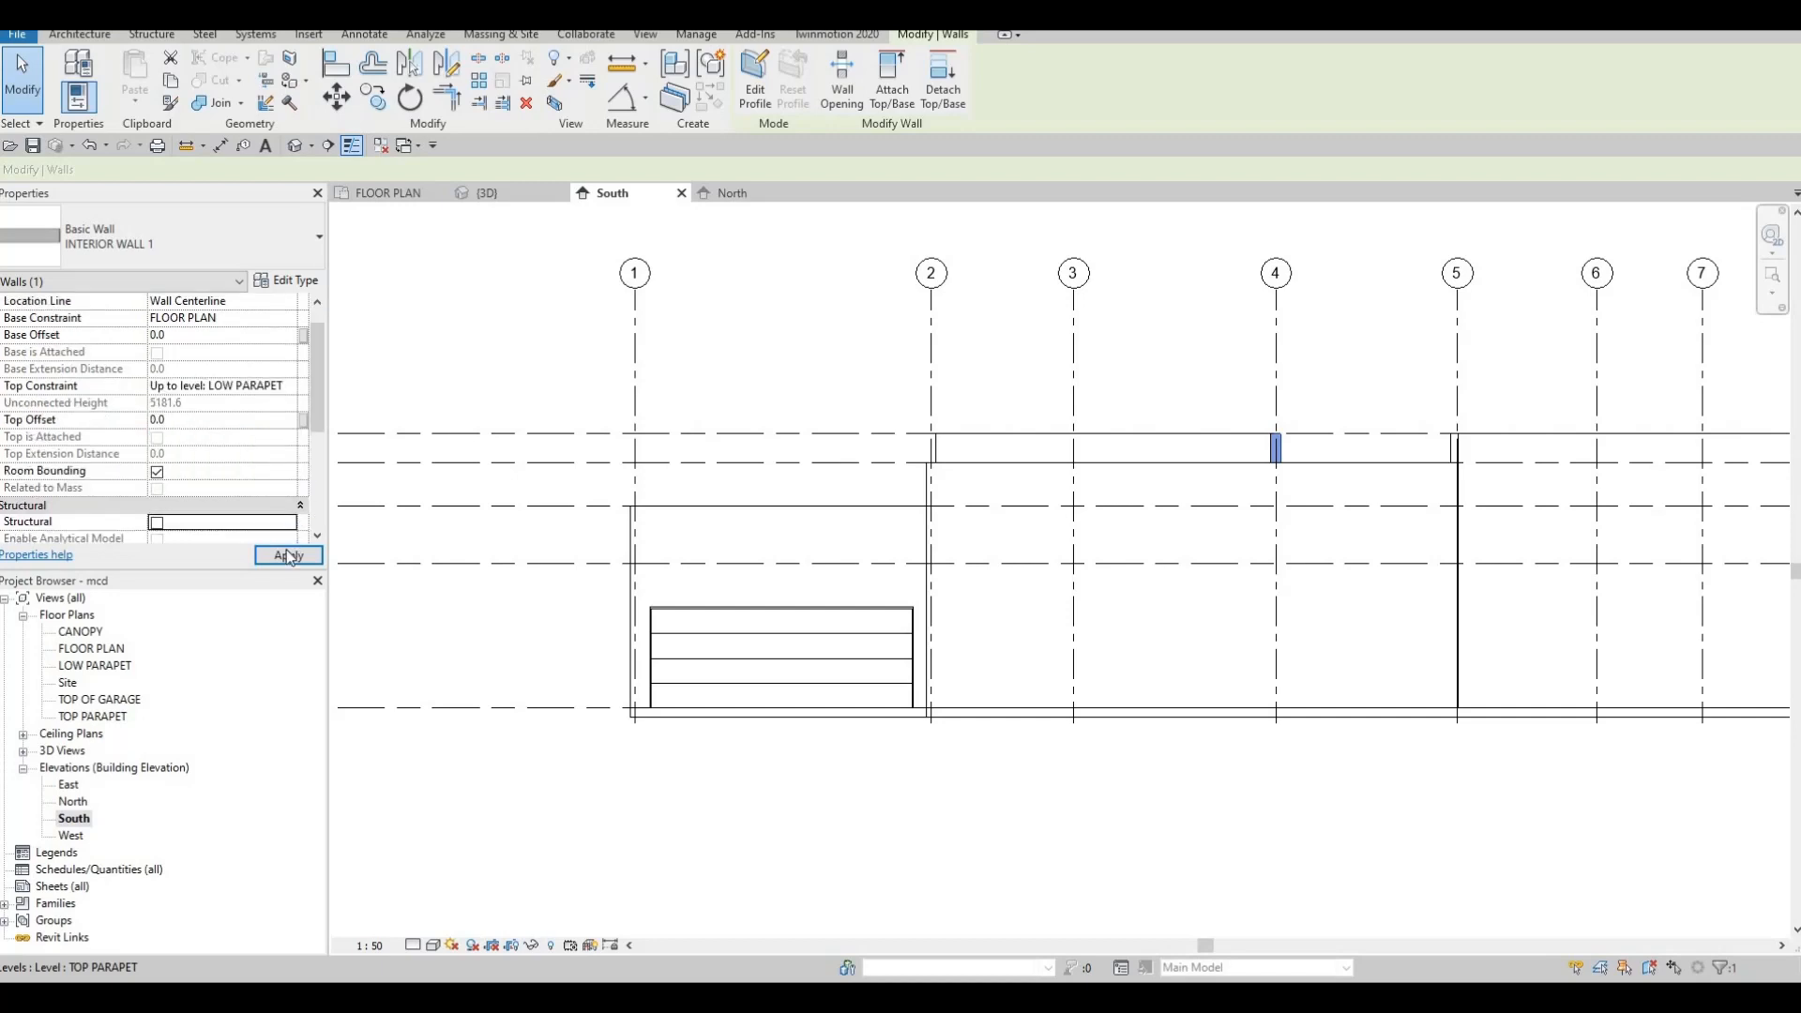
pyautogui.press('Escape')
pyautogui.press('Escape')
# Set the top constraint of the long interior wall between grid lines 2 and 4 to LOW PARAPET
pyautogui.click(1155, 437)
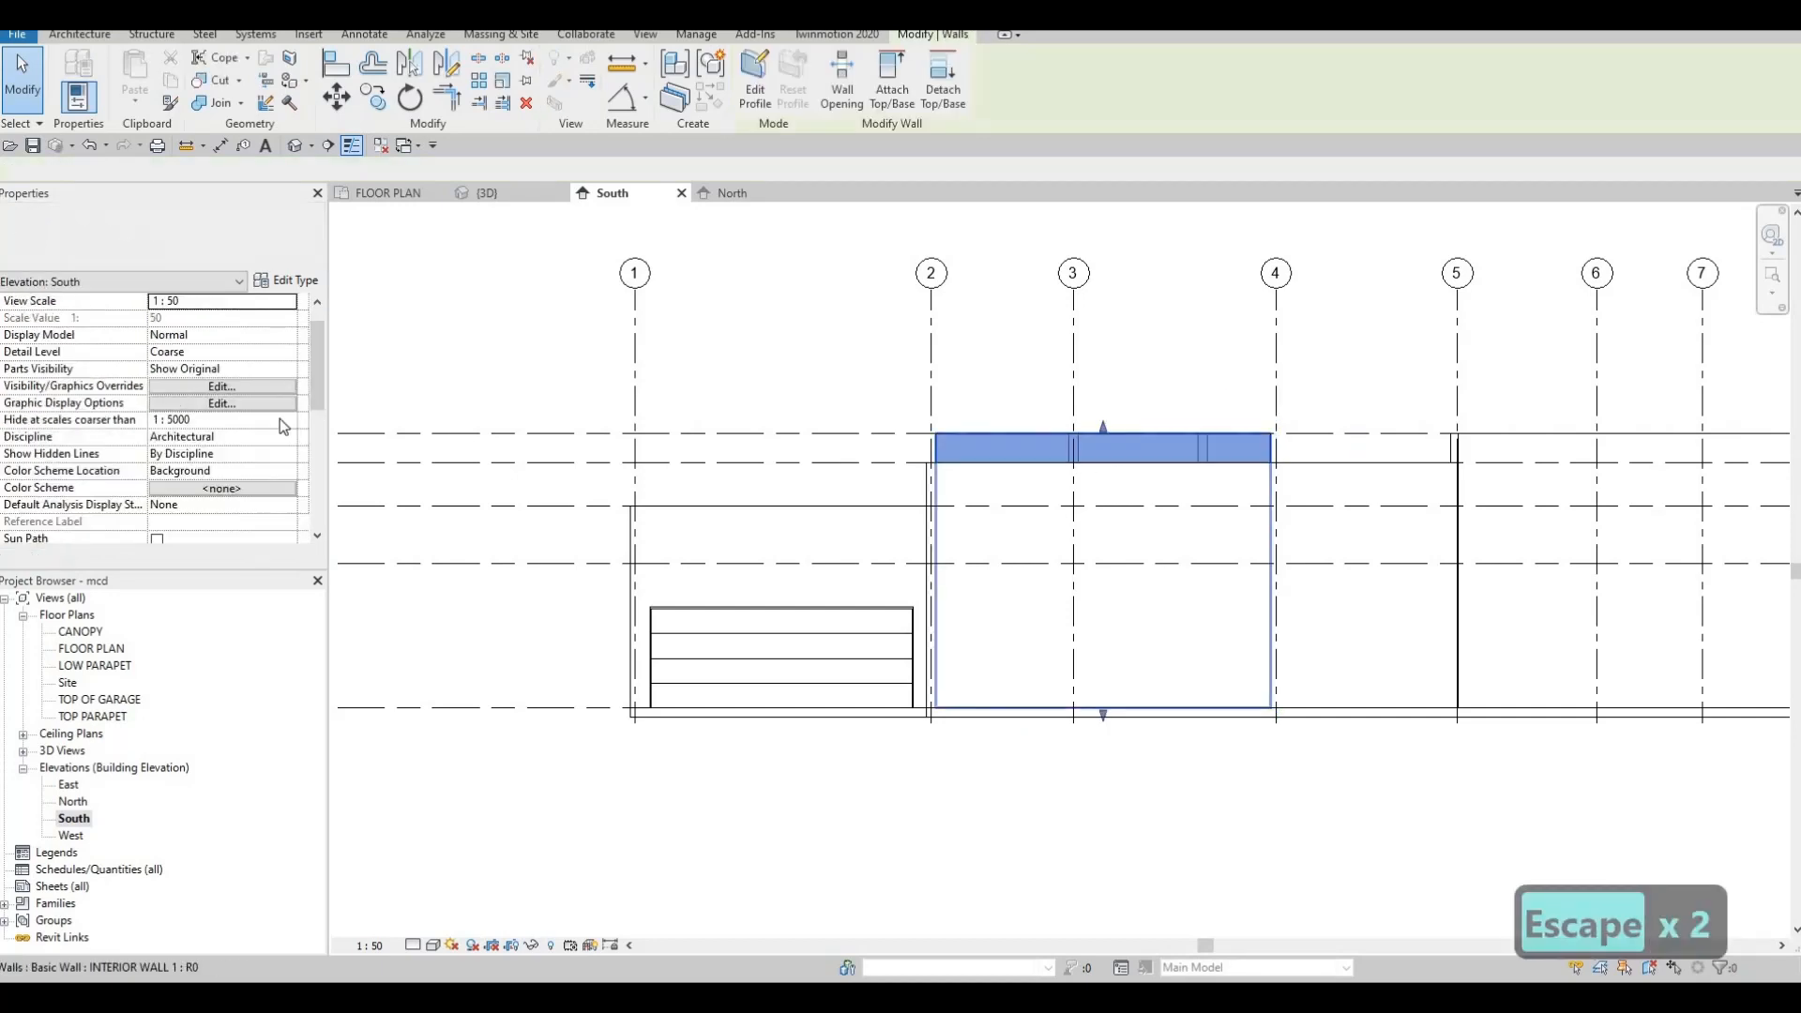
pyautogui.click(288, 386)
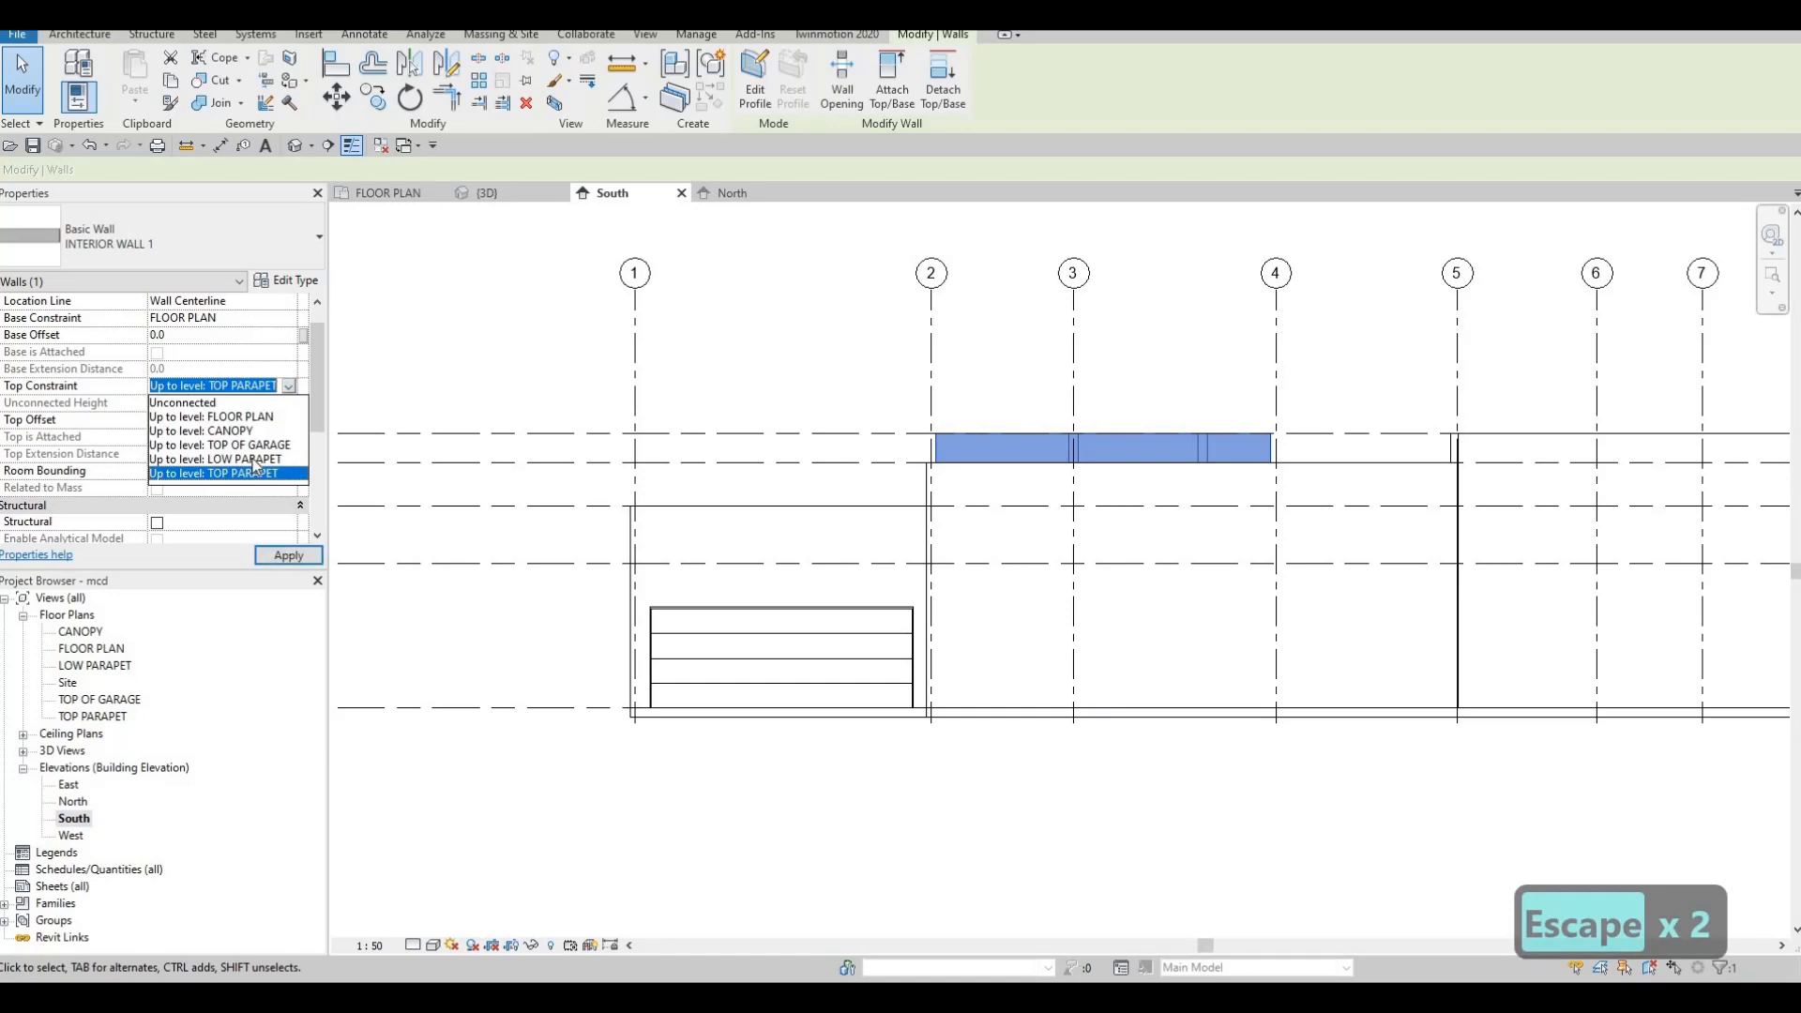
pyautogui.click(282, 445)
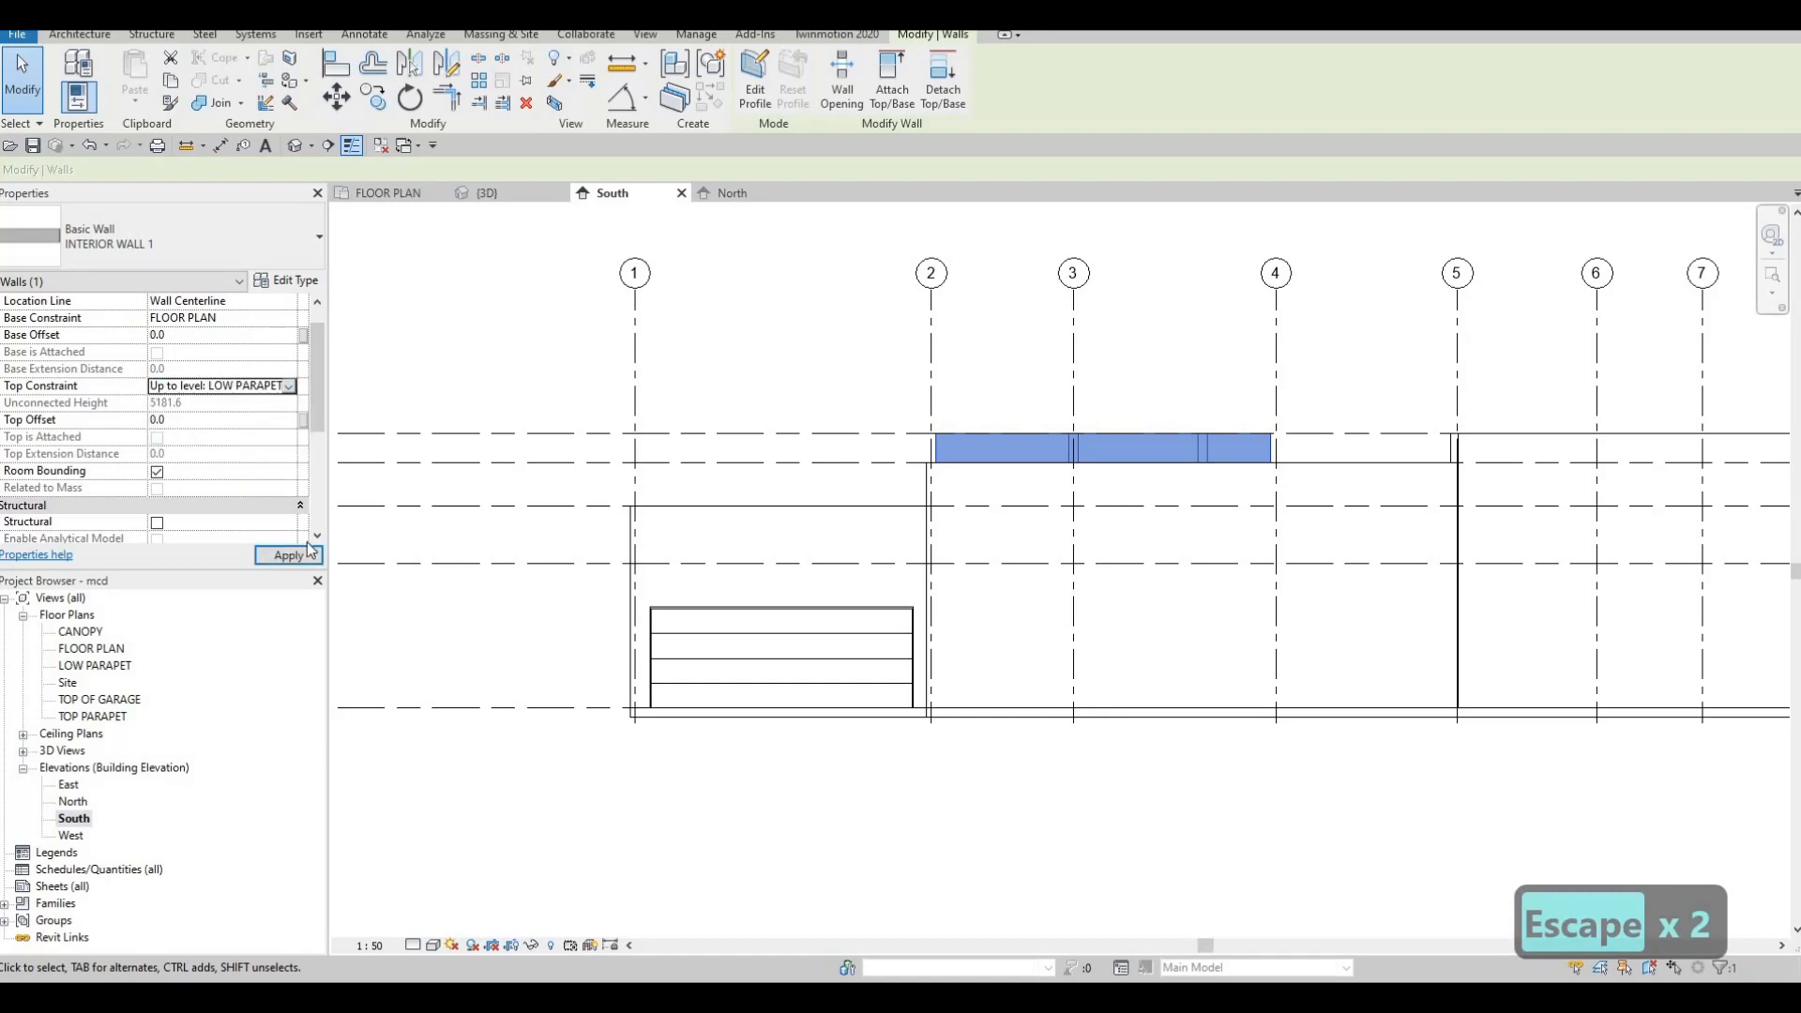
pyautogui.press('Escape')
pyautogui.press('Escape')
# Set the top constraint of the three protruding interior walls at grid line 3 and just west of grid line 4 to LOW PARAPET
pyautogui.click(1203, 448)
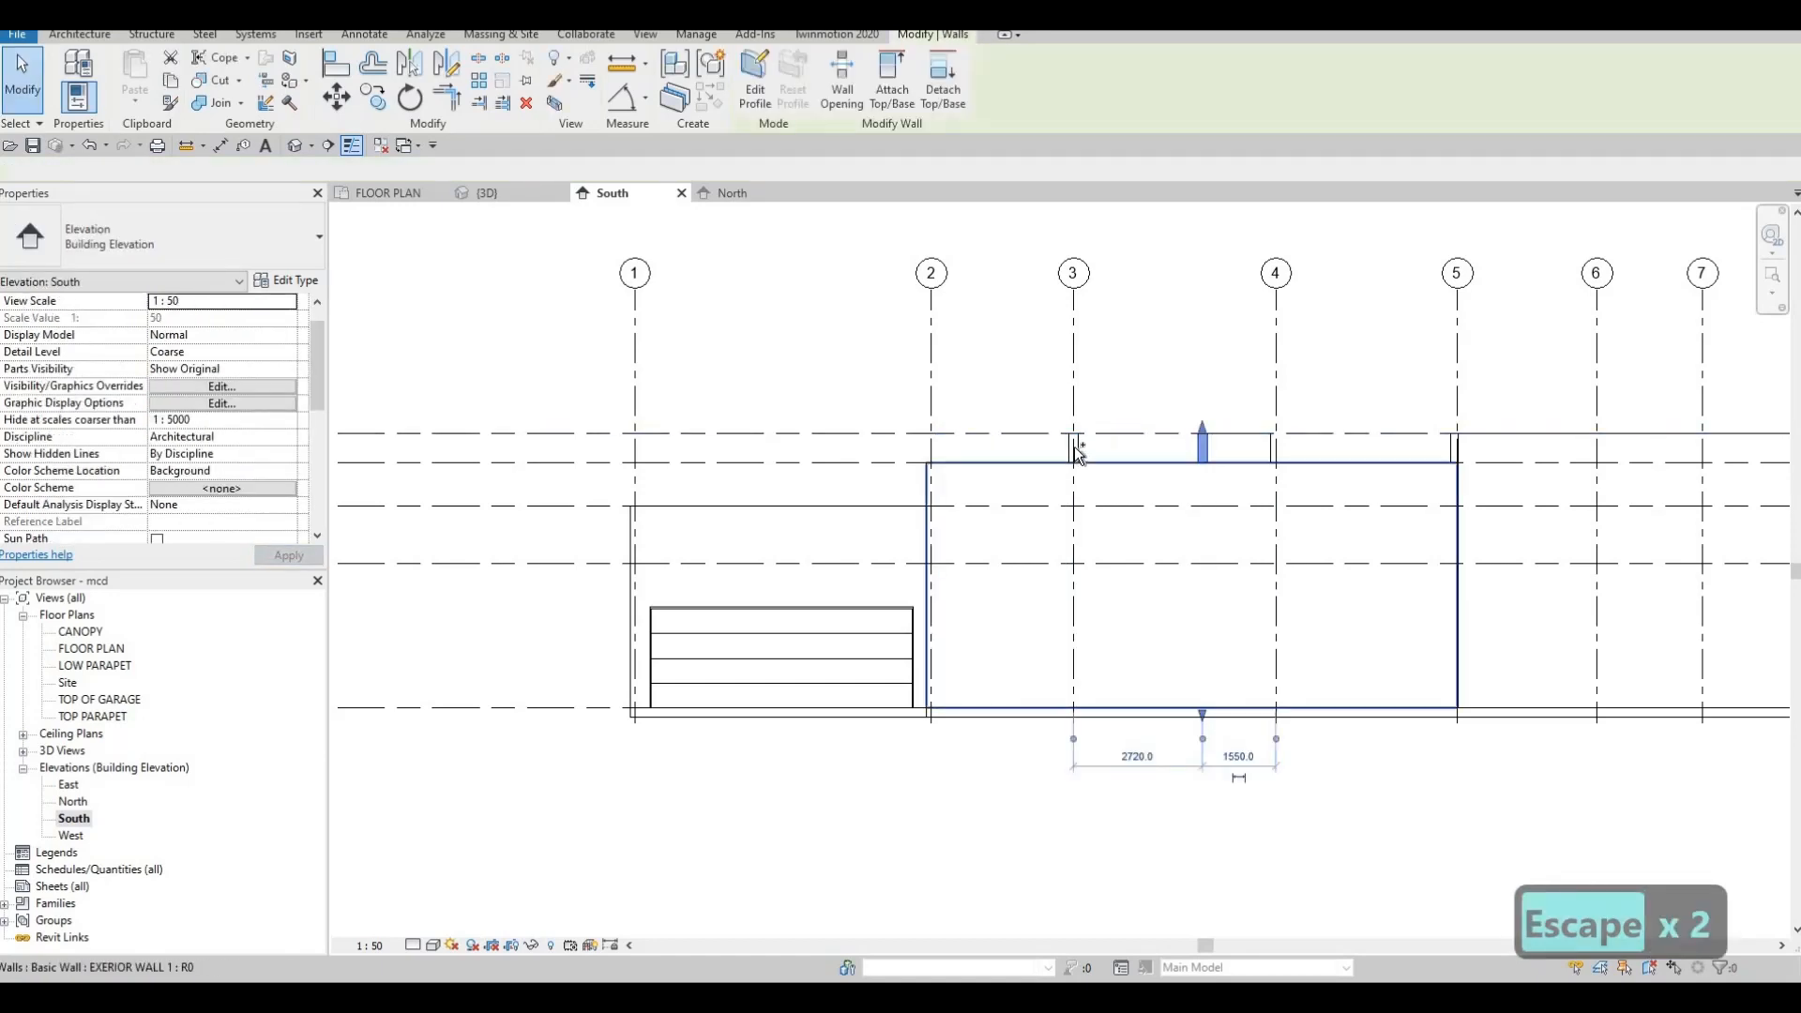
pyautogui.keyDown('ctrl'); pyautogui.click(1273, 450); pyautogui.keyUp('ctrl')
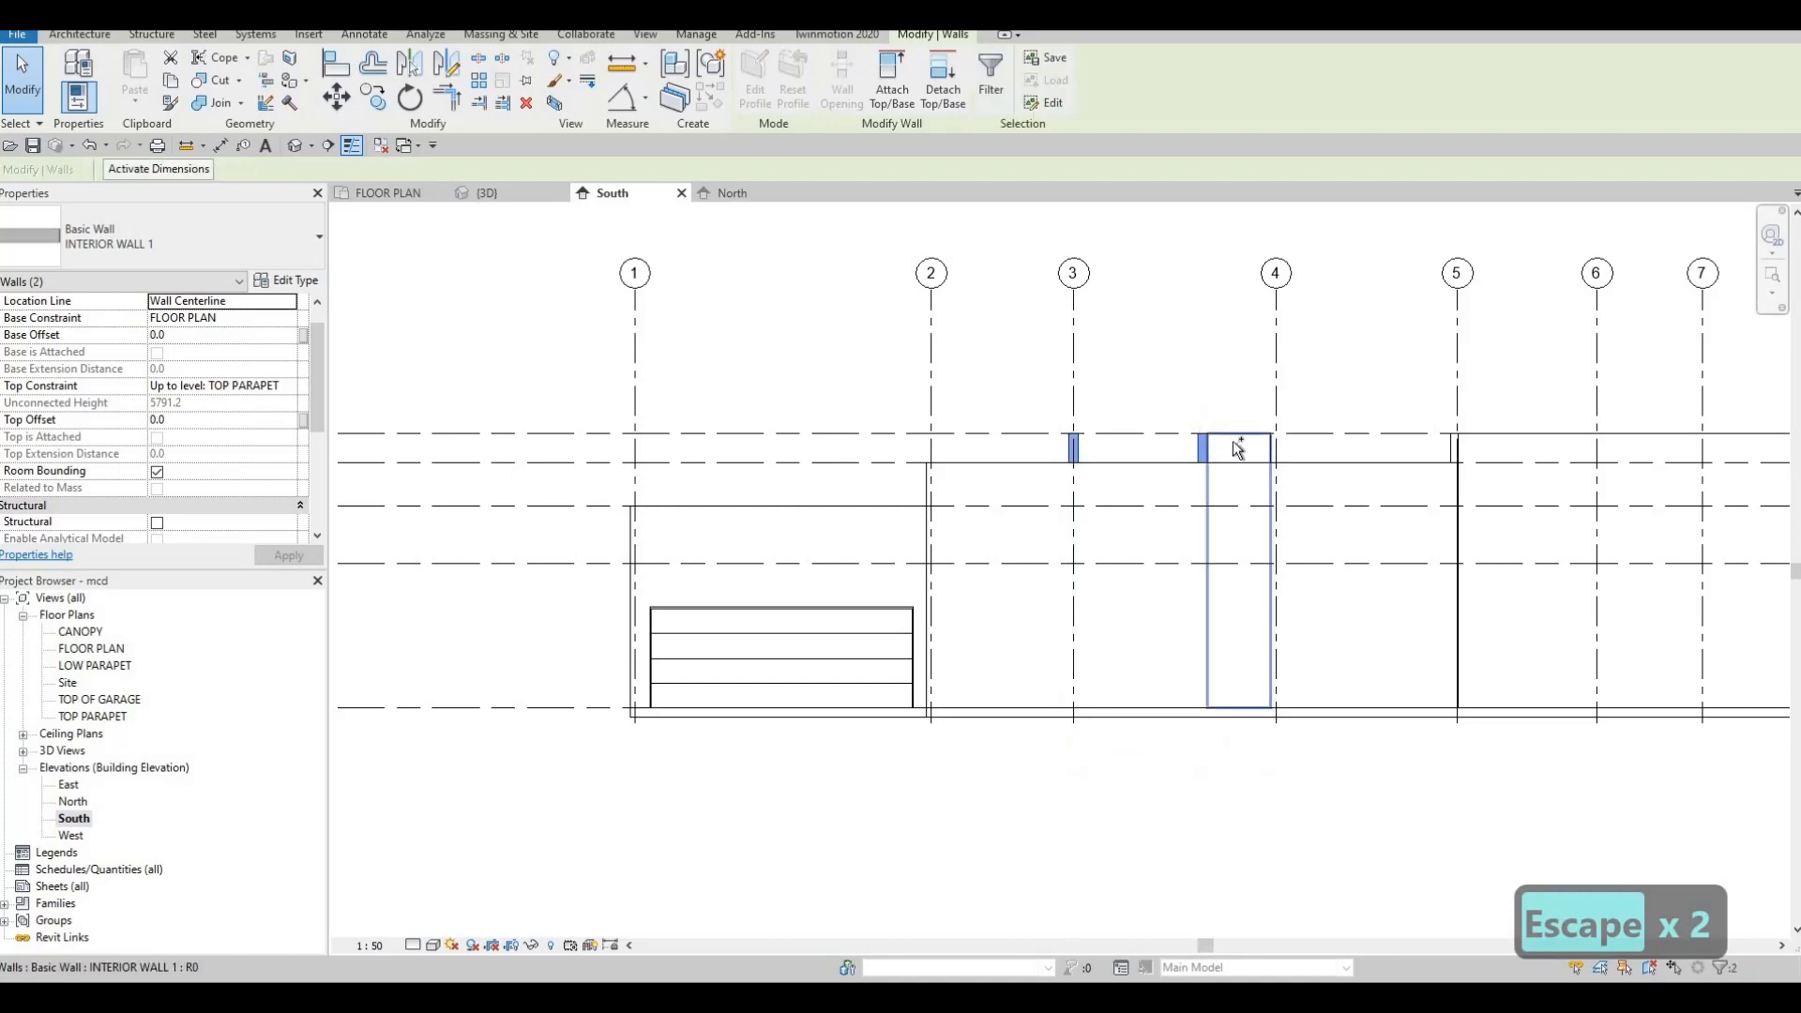
pyautogui.keyDown('ctrl'); pyautogui.click(1237, 449); pyautogui.keyUp('ctrl')
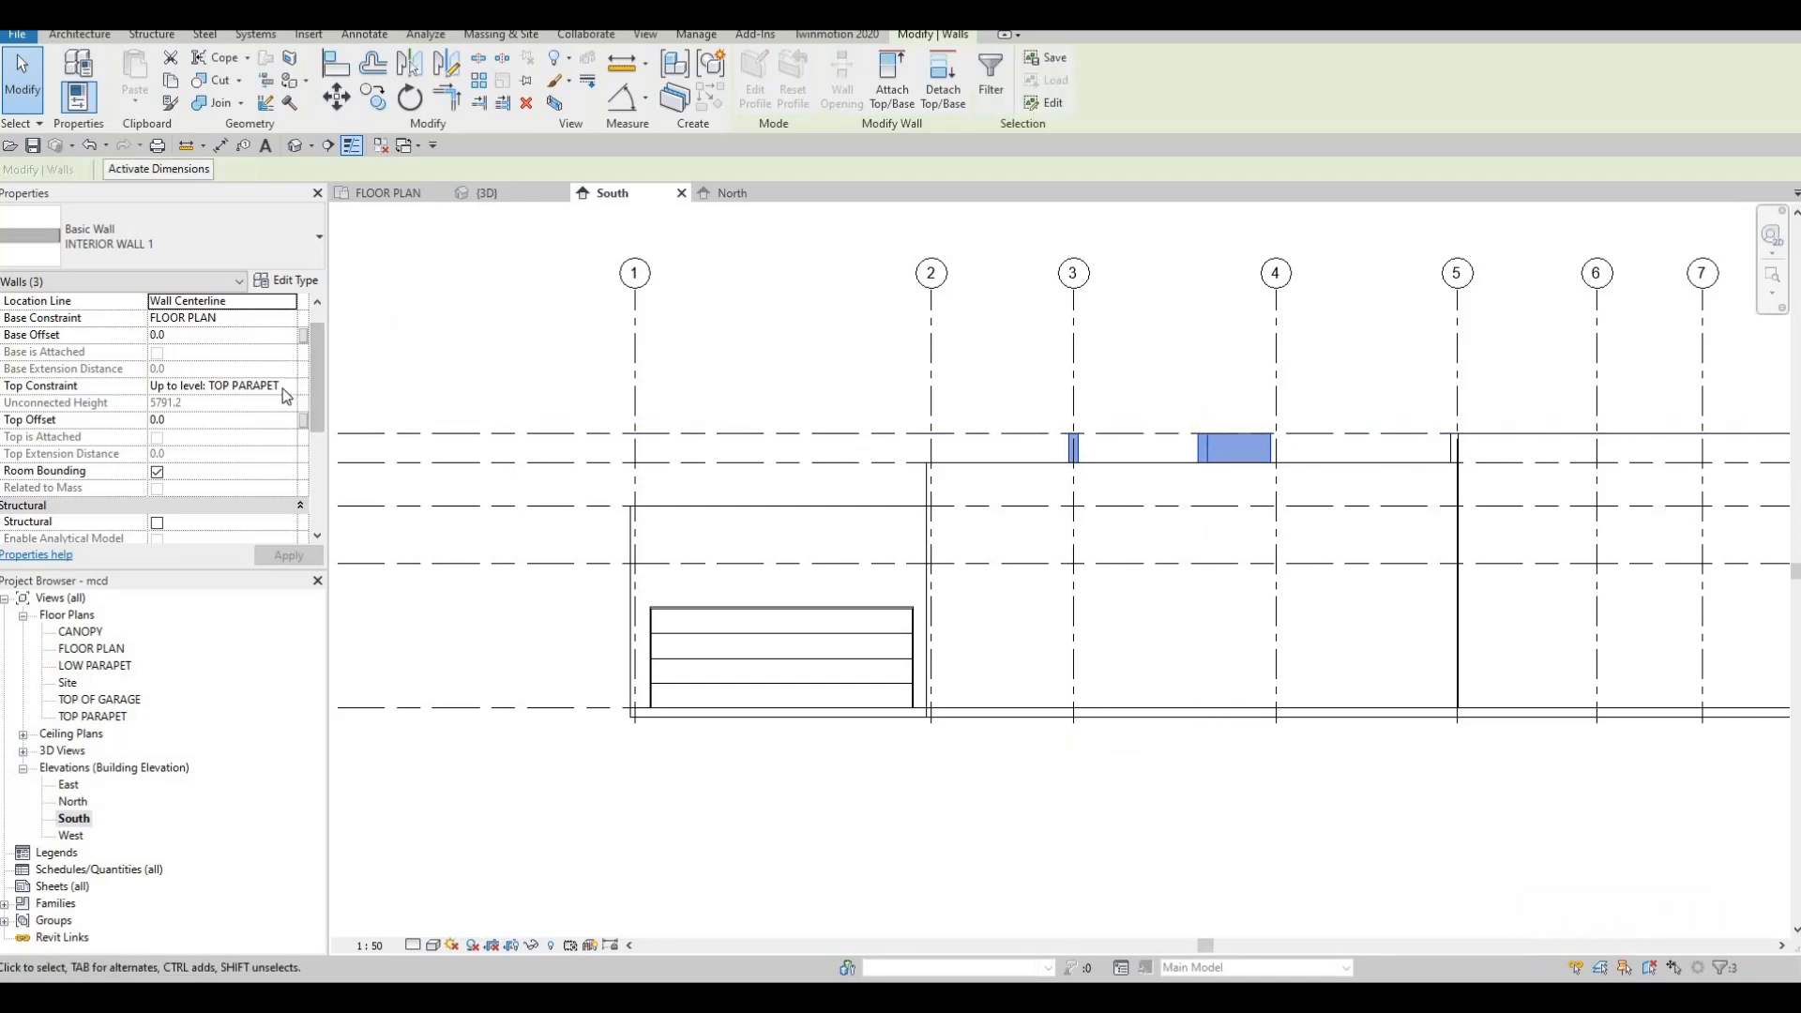
pyautogui.click(291, 387)
pyautogui.click(290, 555)
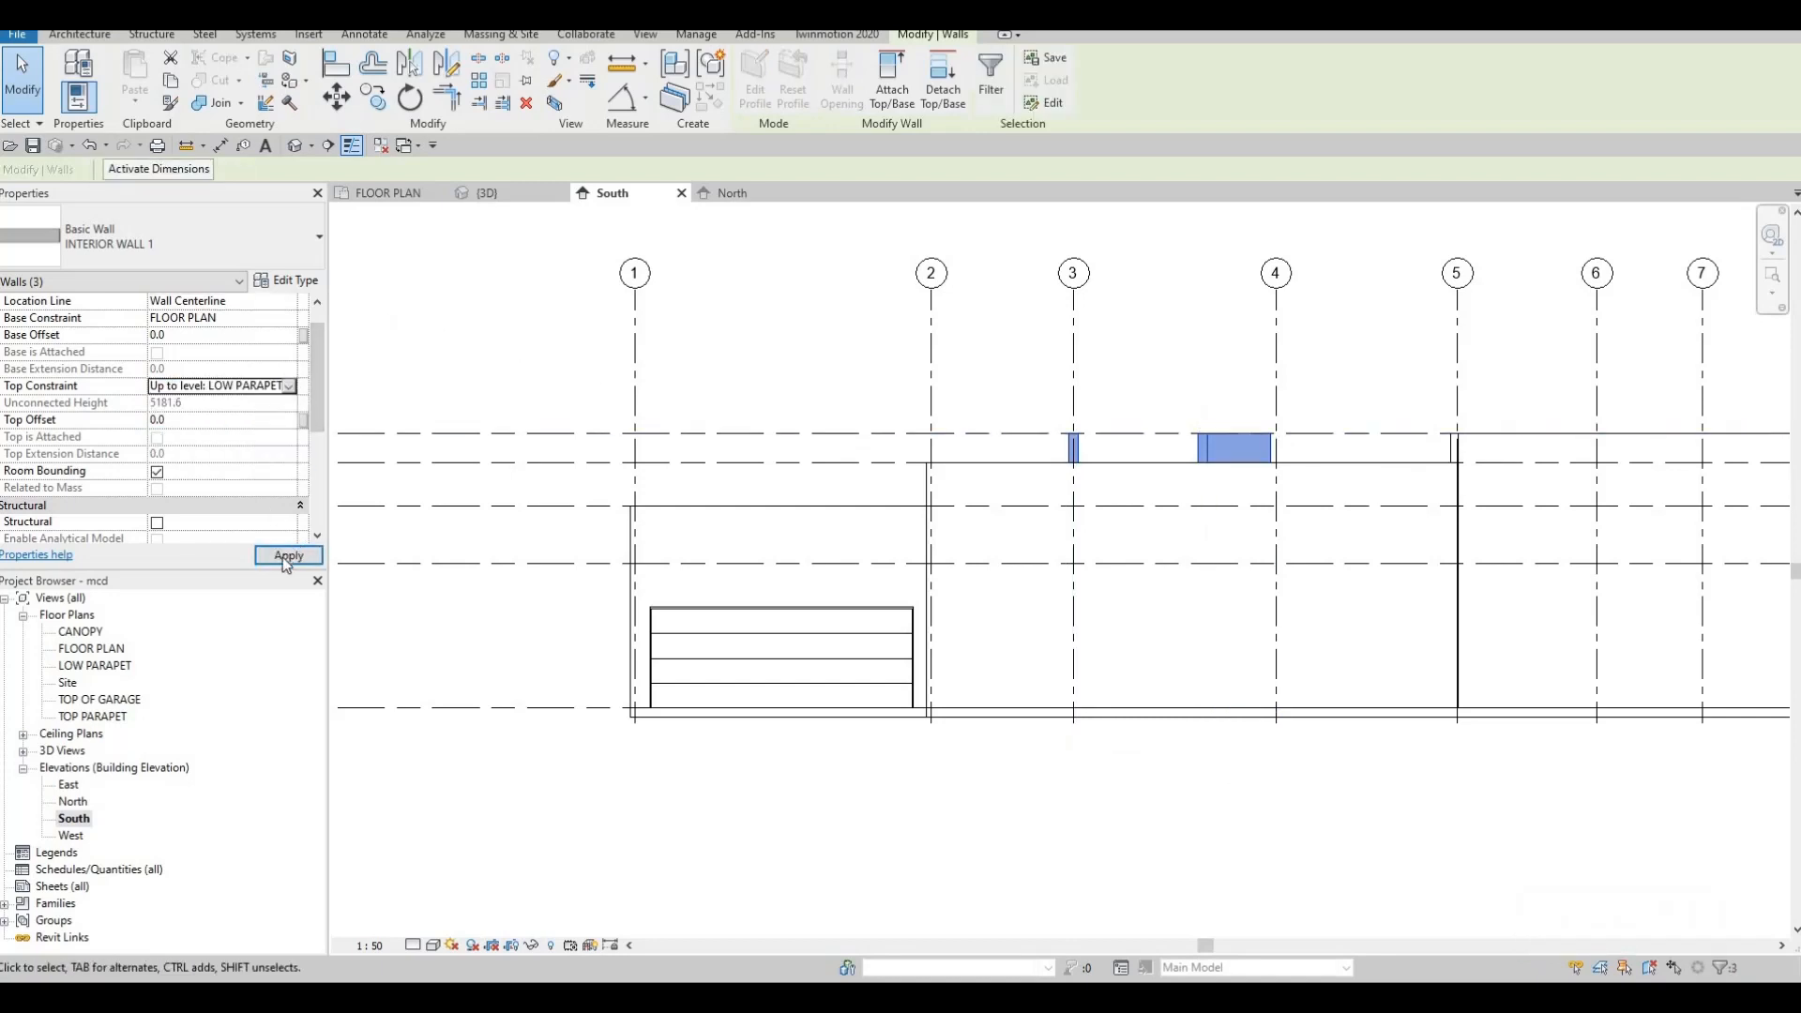
pyautogui.moveTo(1312, 449); pyautogui.dragTo(874, 444, button='middle')
pyautogui.press('Escape')
pyautogui.press('Escape')
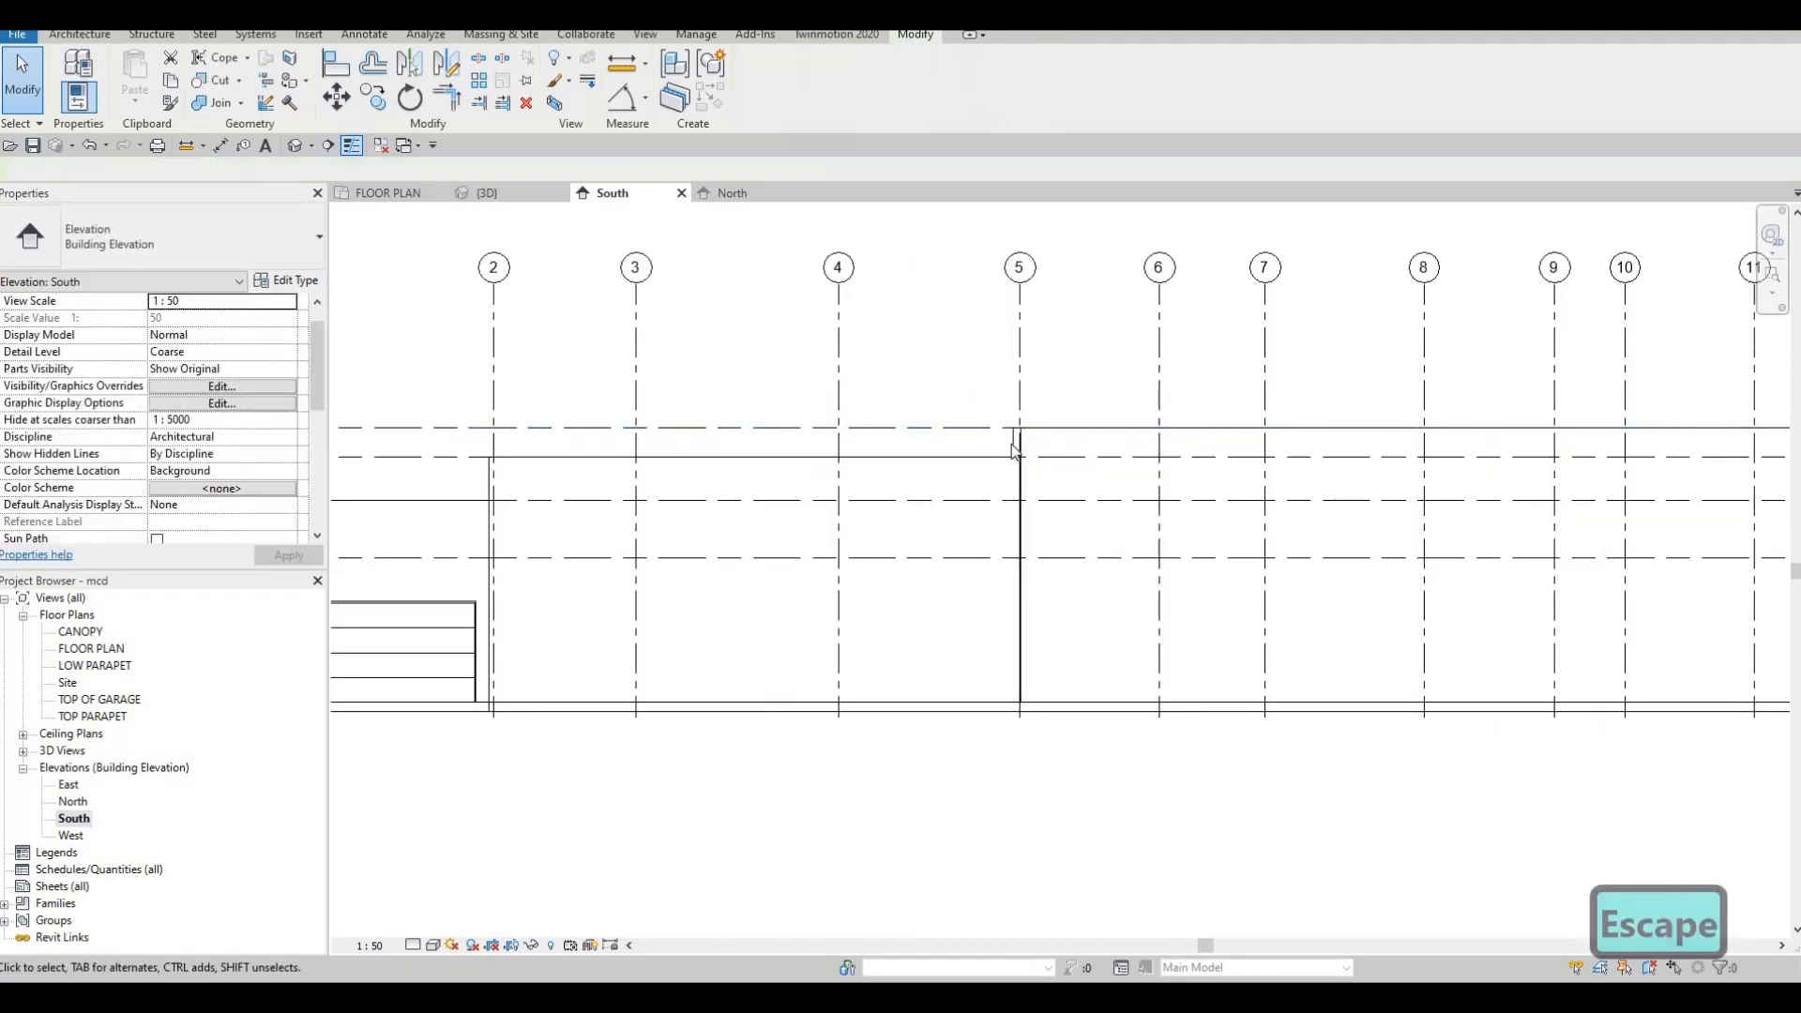
# Check the top constraint of the interior wall at grid line 5 and review the whole South elevation
pyautogui.click(1017, 394)
pyautogui.scroll(-1, 891, 368)
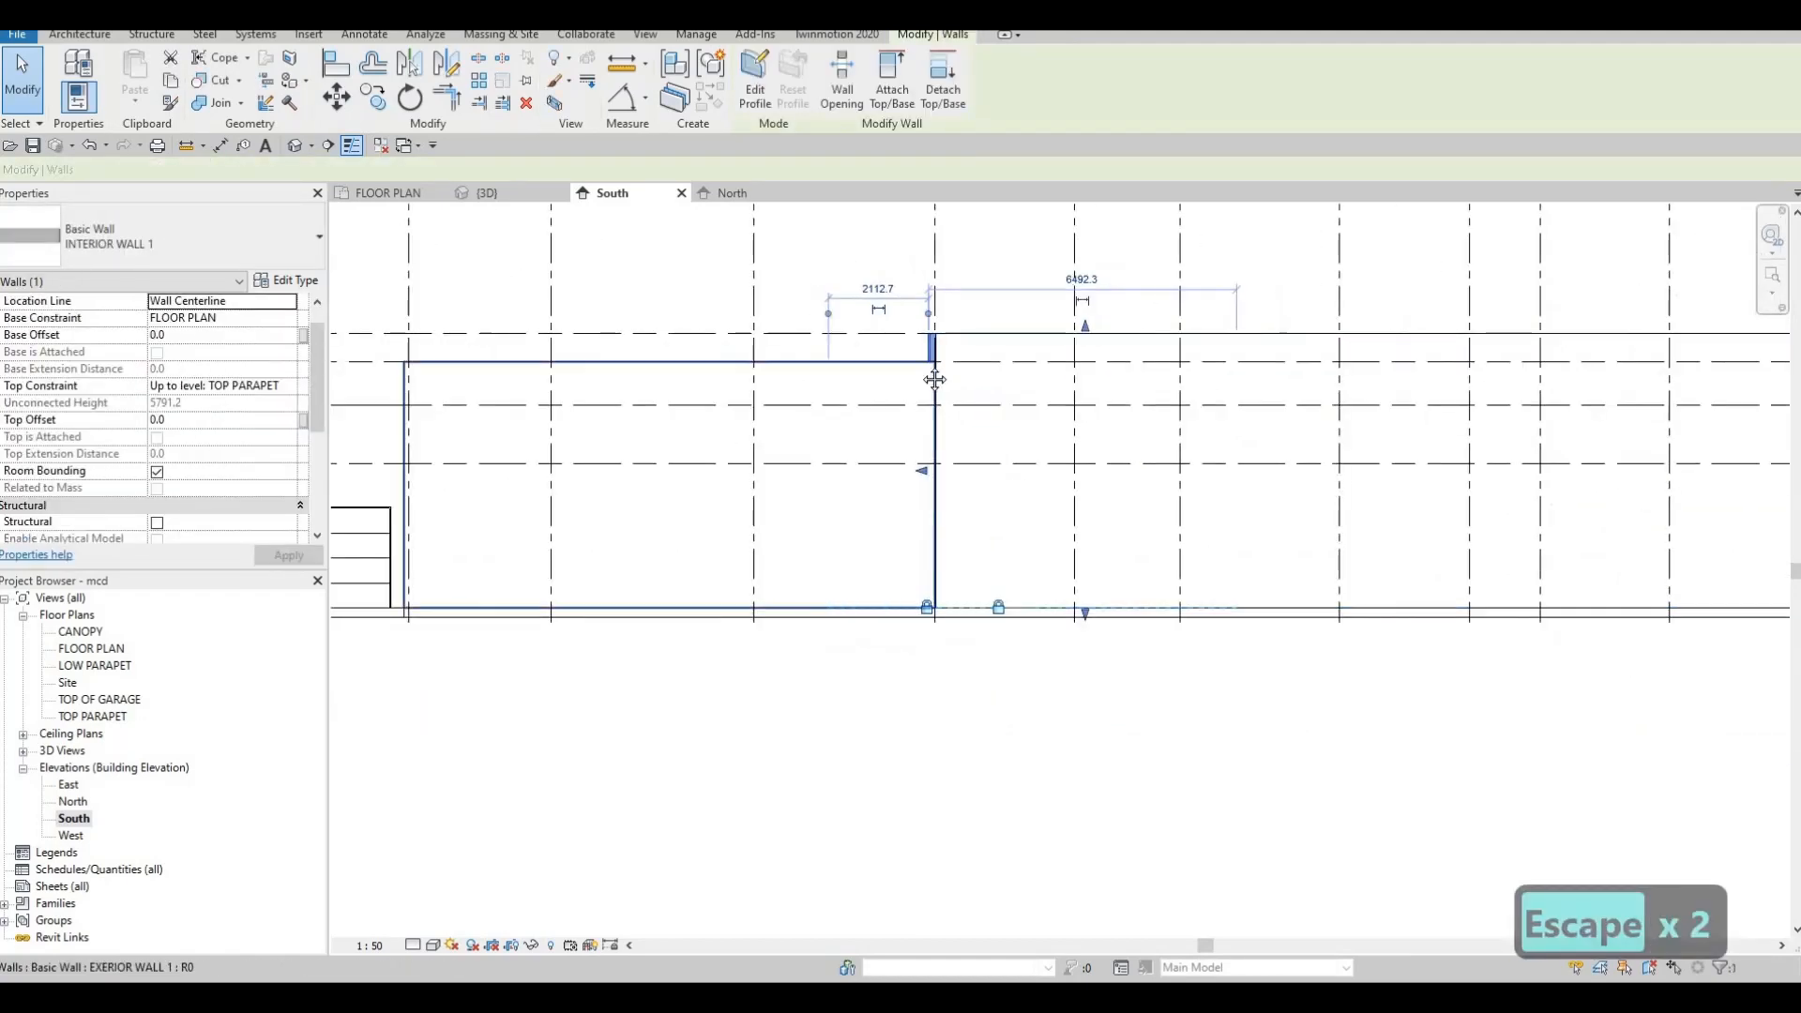
pyautogui.press('Escape')
pyautogui.press('Escape')
pyautogui.scroll(-1, 713, 337)
pyautogui.scroll(-2, 712, 337)
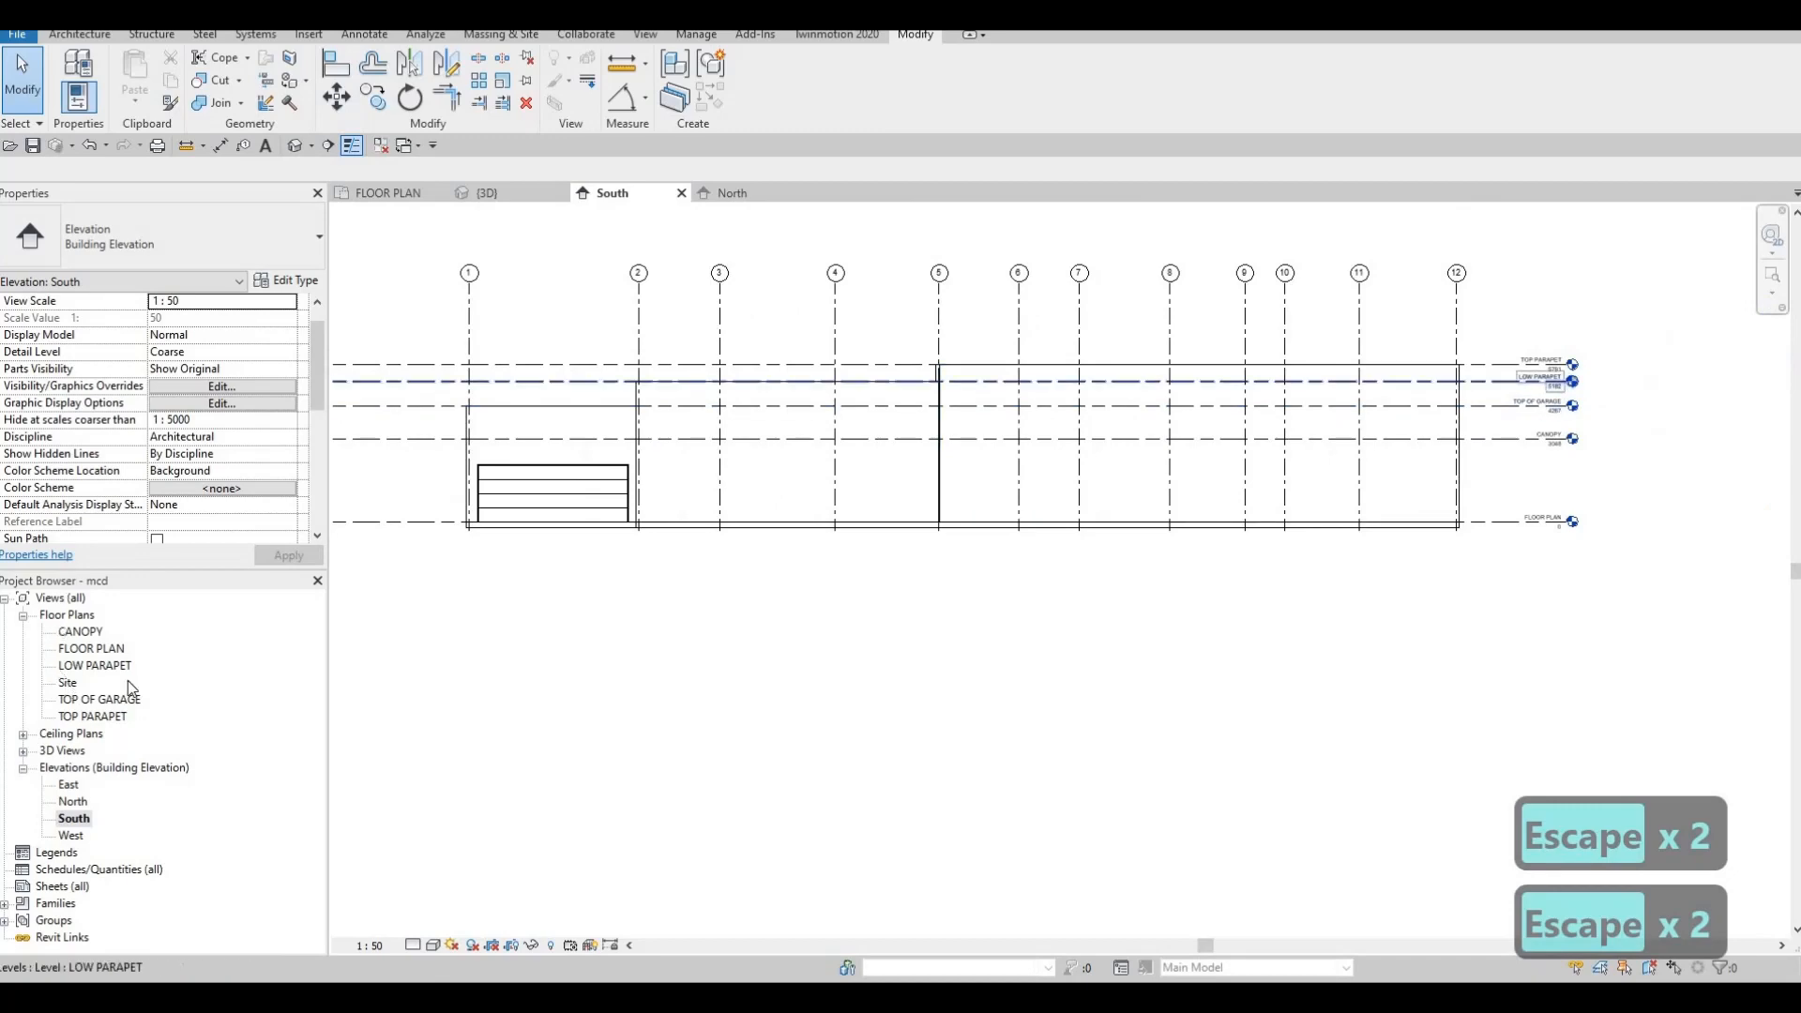
# Open the FLOOR PLAN view and inspect where the north exterior wall is split at grid line 5
pyautogui.doubleClick(113, 652)
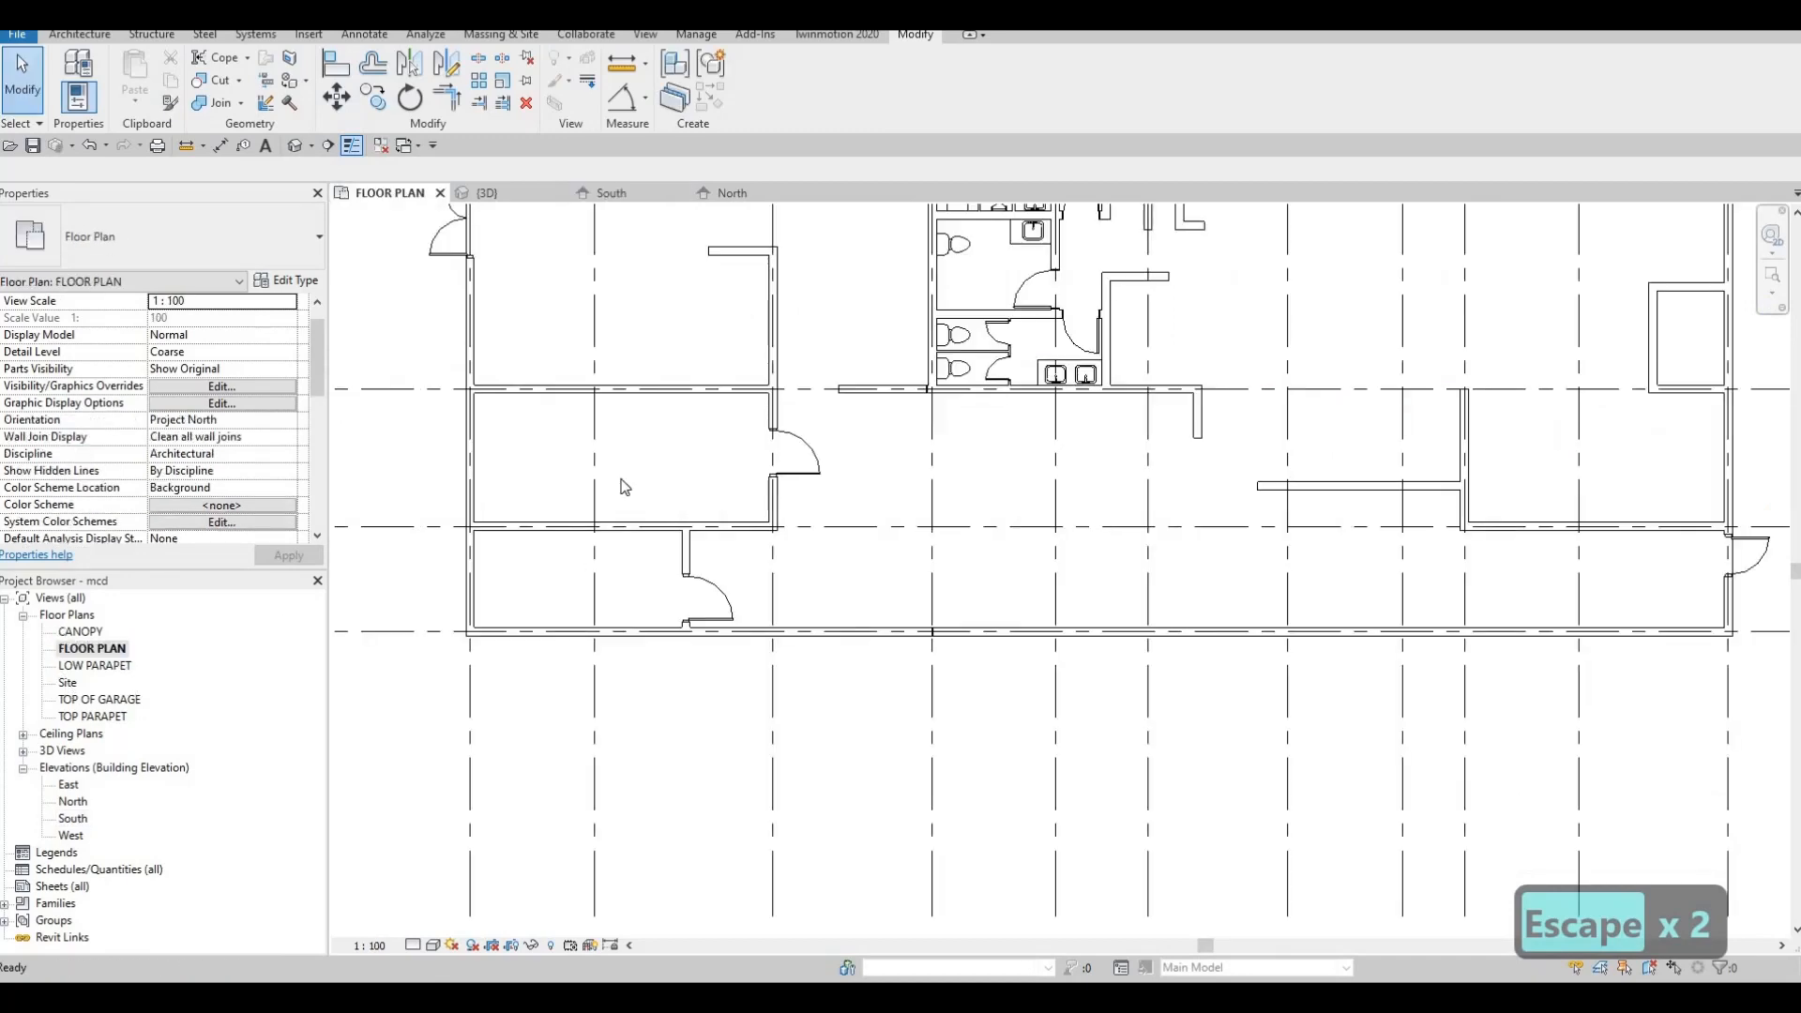
pyautogui.moveTo(685, 554); pyautogui.dragTo(673, 620, button='middle')
pyautogui.moveTo(725, 450); pyautogui.dragTo(696, 633, button='middle')
pyautogui.scroll(-2, 696, 633)
pyautogui.scroll(12, 728, 449)
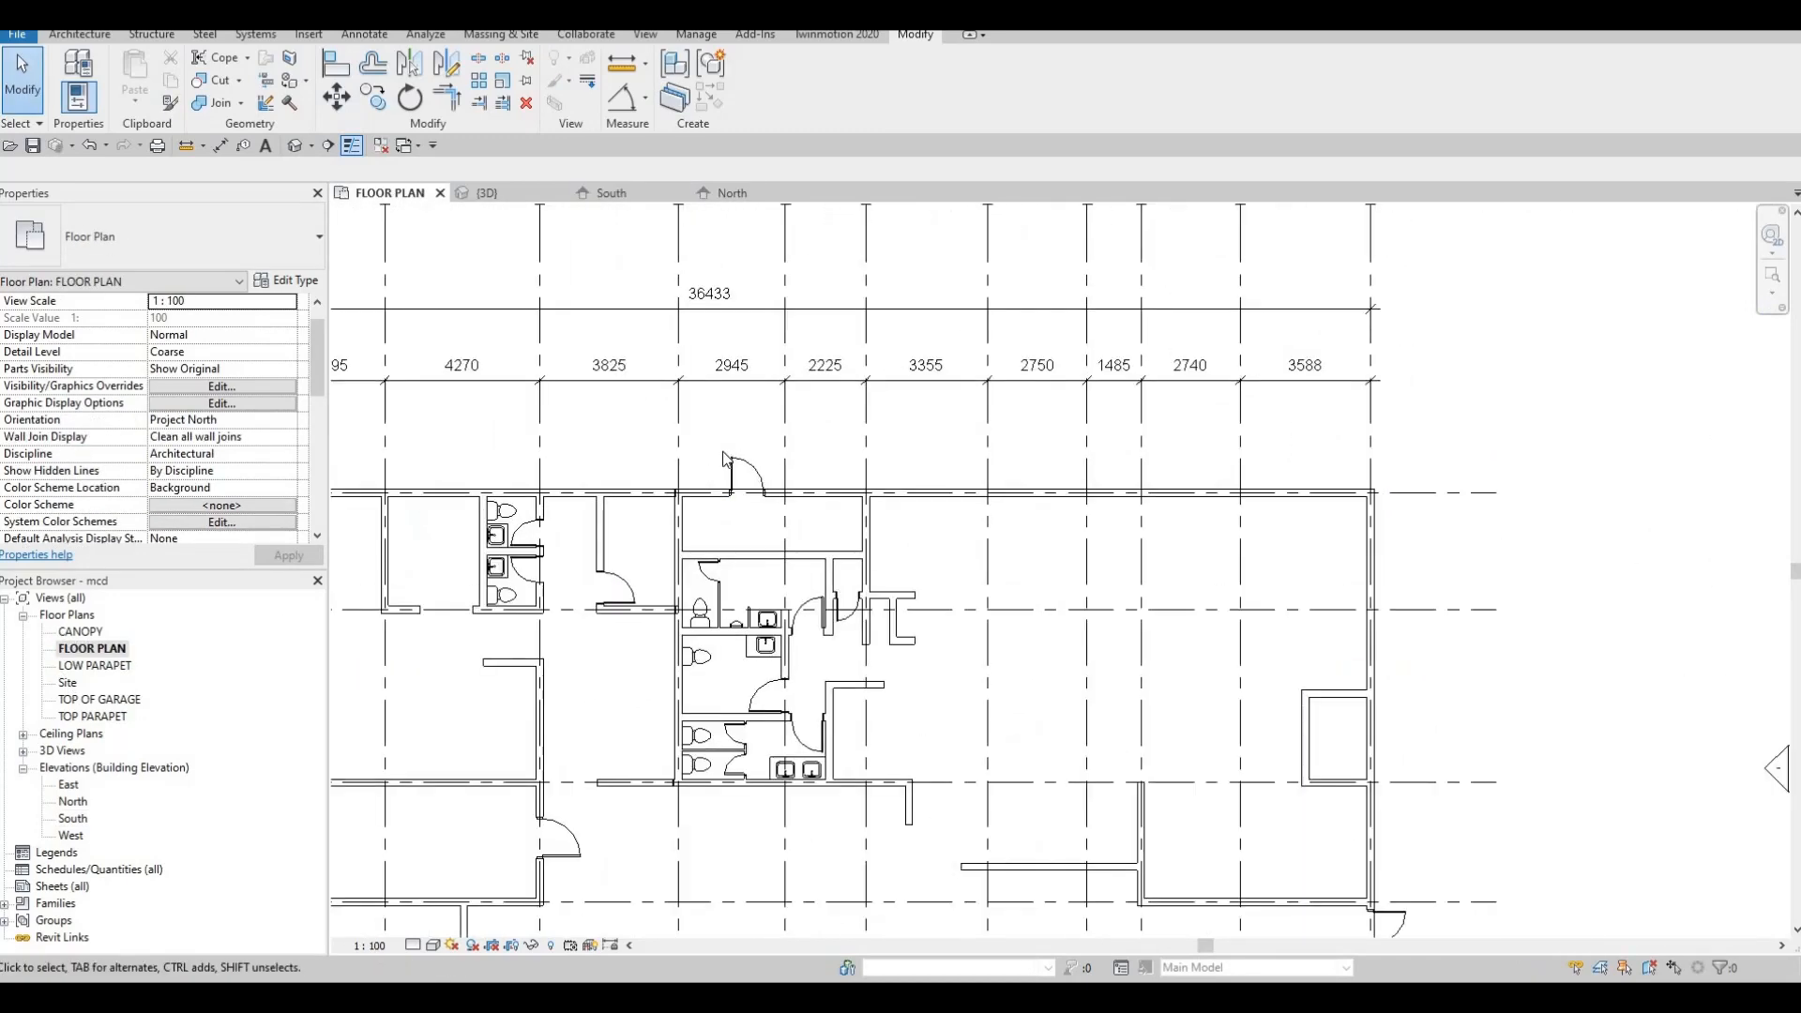
pyautogui.scroll(4, 739, 497)
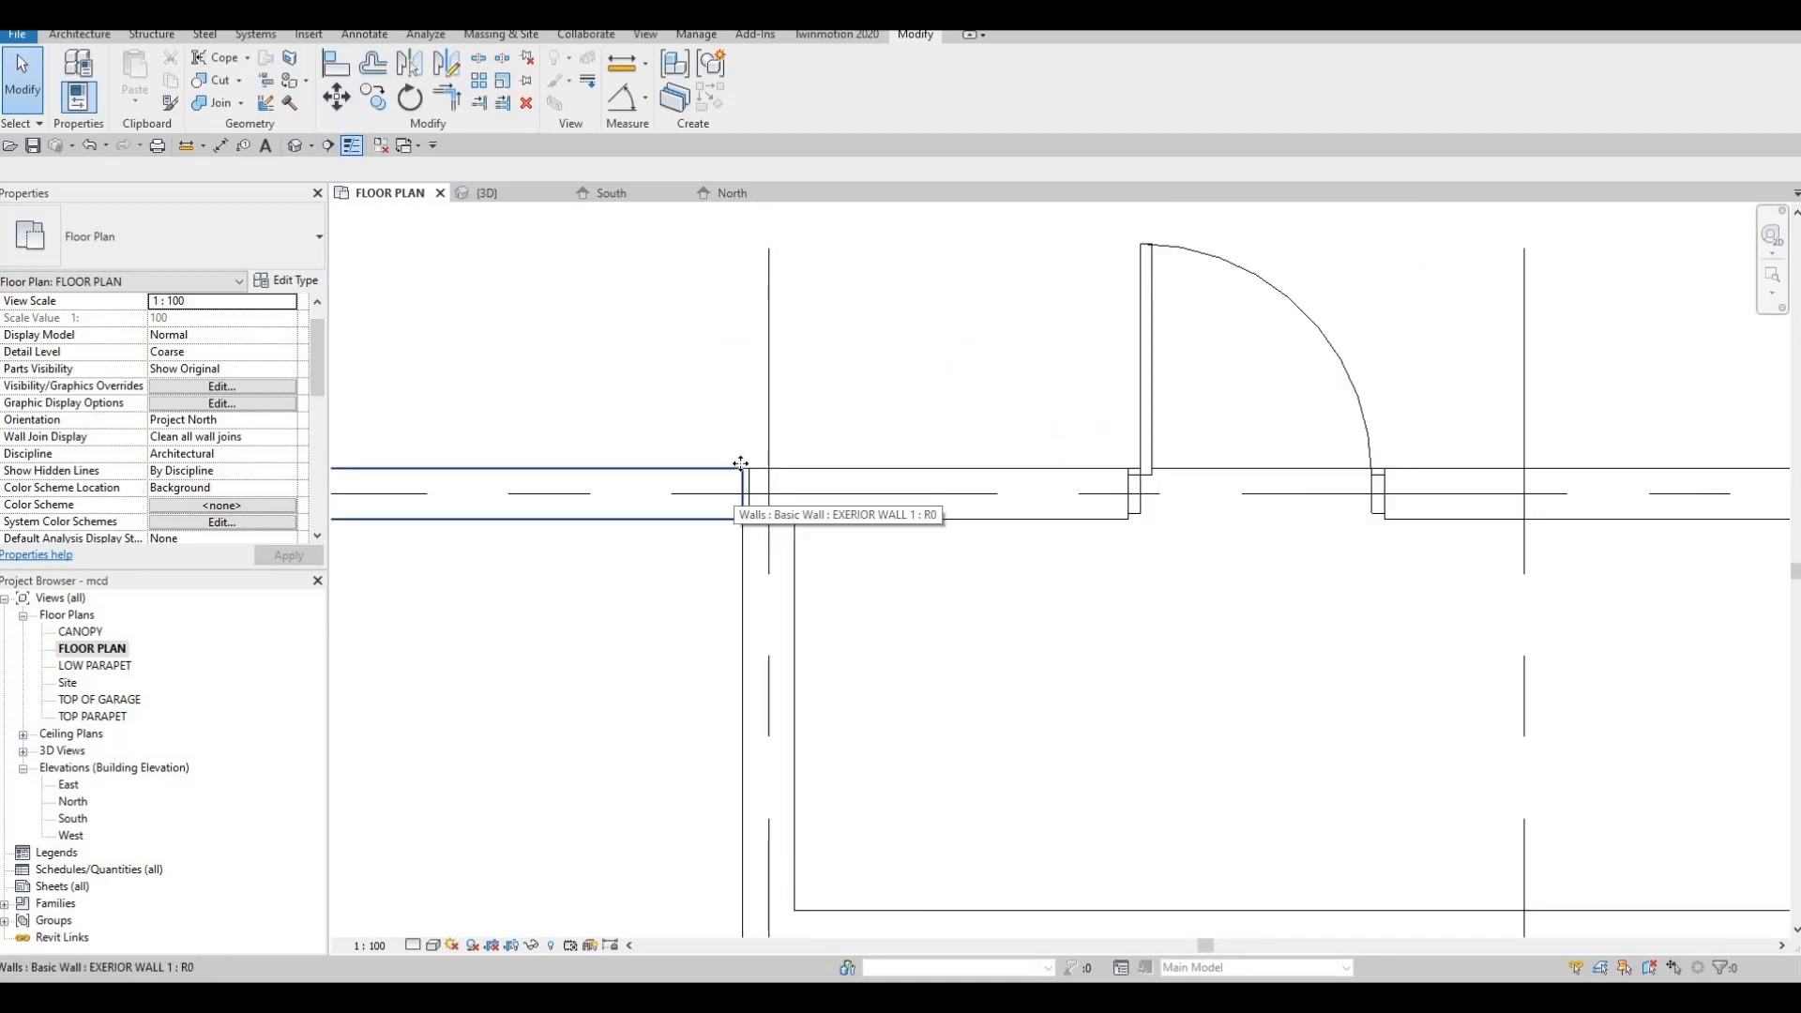
pyautogui.click(740, 464)
pyautogui.scroll(2, 731, 455)
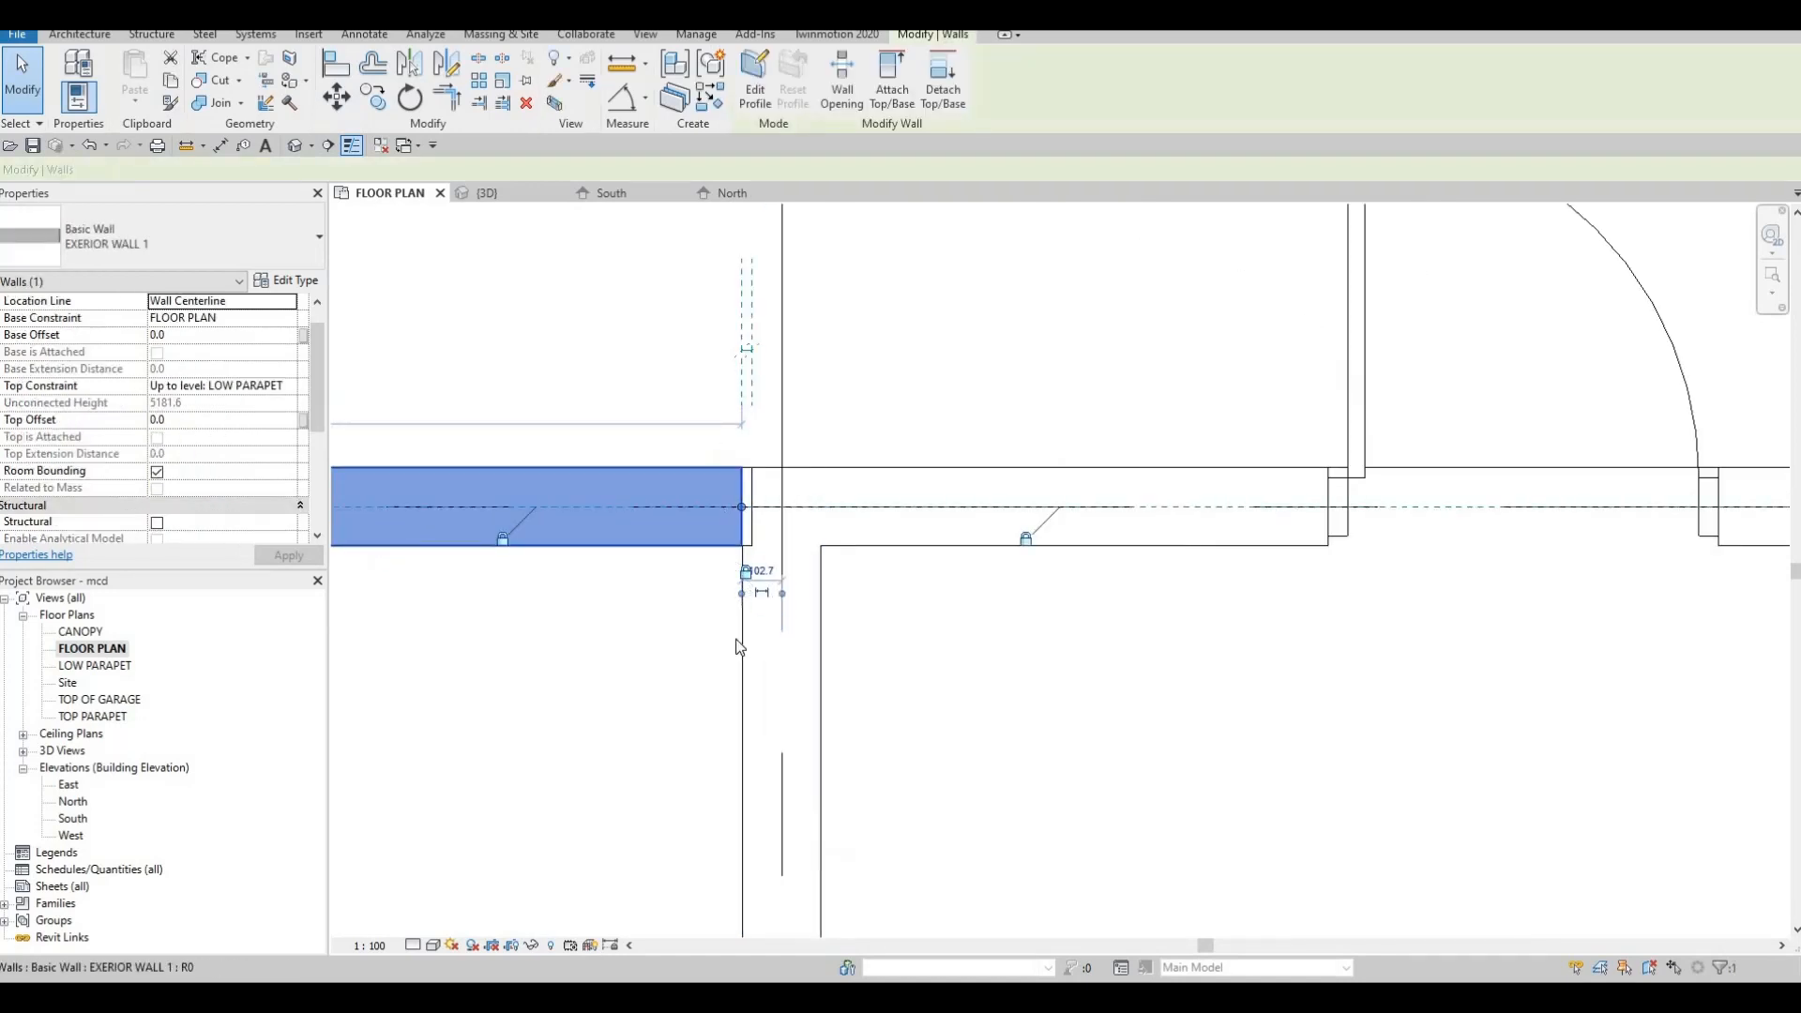
pyautogui.press('Escape')
pyautogui.press('Escape')
pyautogui.press('Escape')
# Inspect the end of the interior wall that meets the grid line 5 wall beside the upper toilet room
pyautogui.moveTo(784, 562); pyautogui.dragTo(804, 430, button='middle')
pyautogui.scroll(-3, 805, 433)
pyautogui.moveTo(799, 675); pyautogui.dragTo(807, 454, button='middle')
pyautogui.moveTo(804, 591); pyautogui.dragTo(813, 459, button='middle')
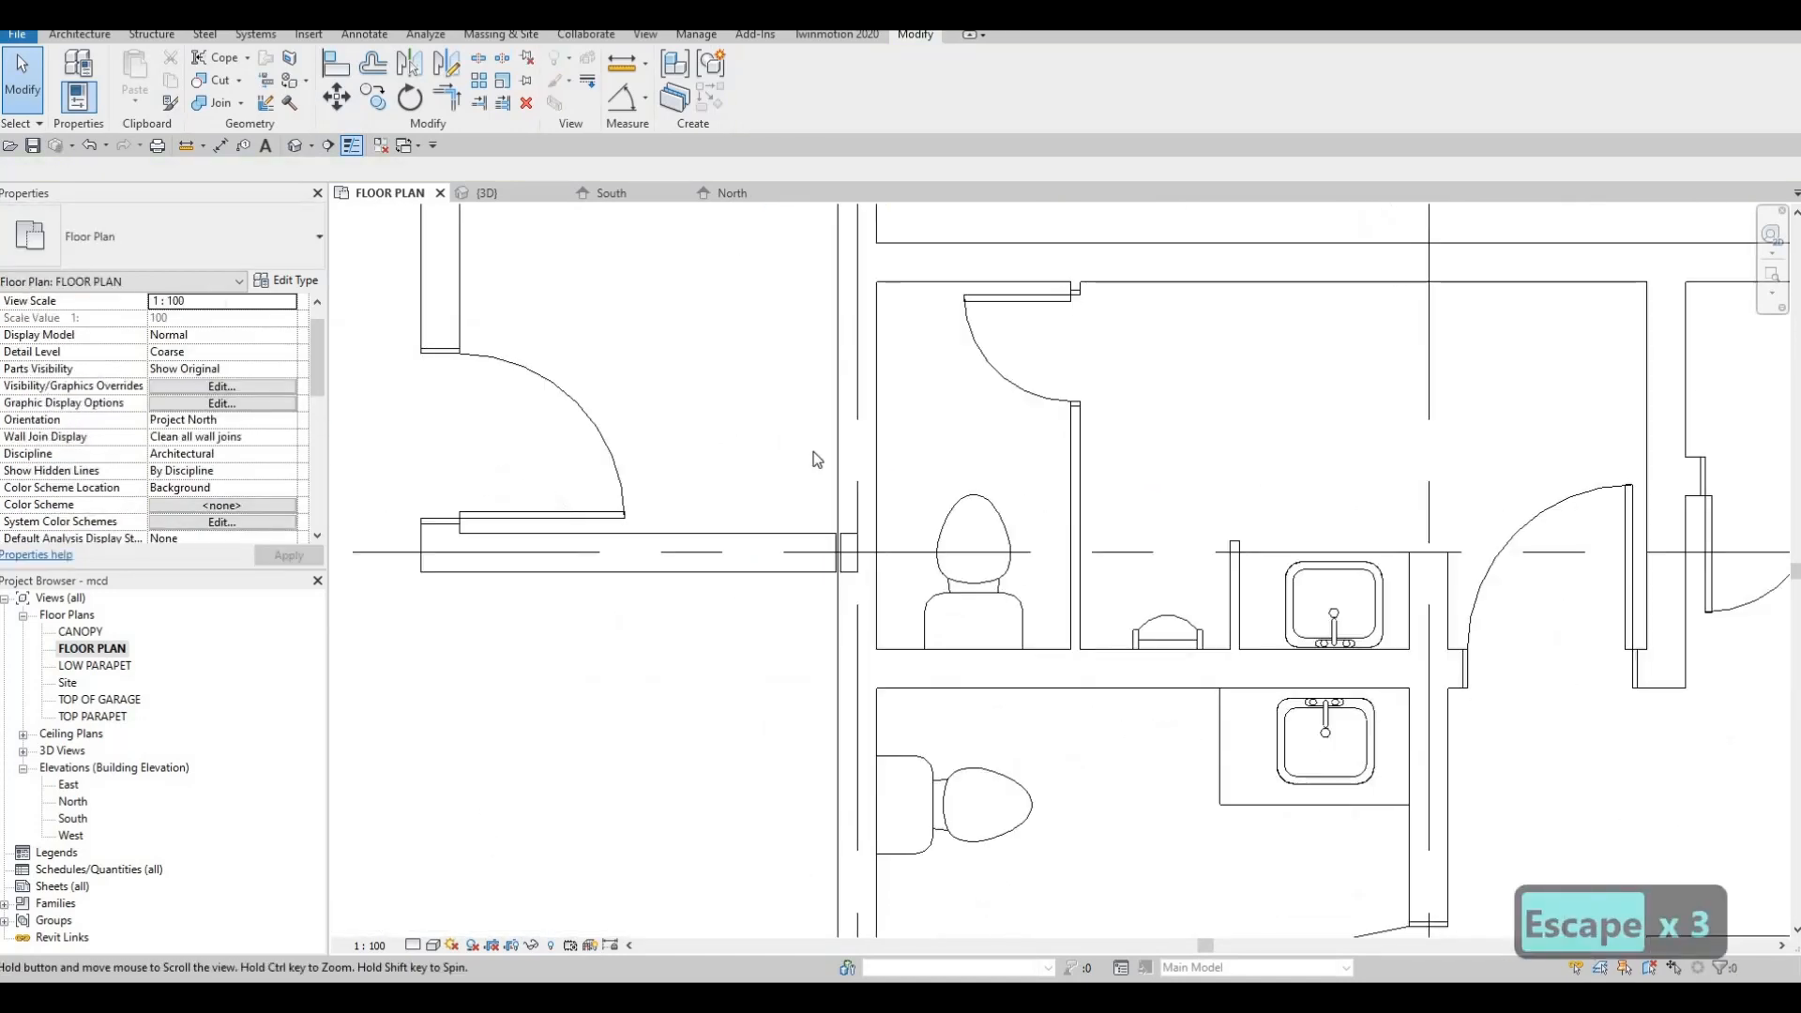
pyautogui.scroll(1, 819, 528)
pyautogui.moveTo(820, 531); pyautogui.dragTo(814, 449, button='middle')
pyautogui.click(817, 482)
pyautogui.scroll(1, 823, 525)
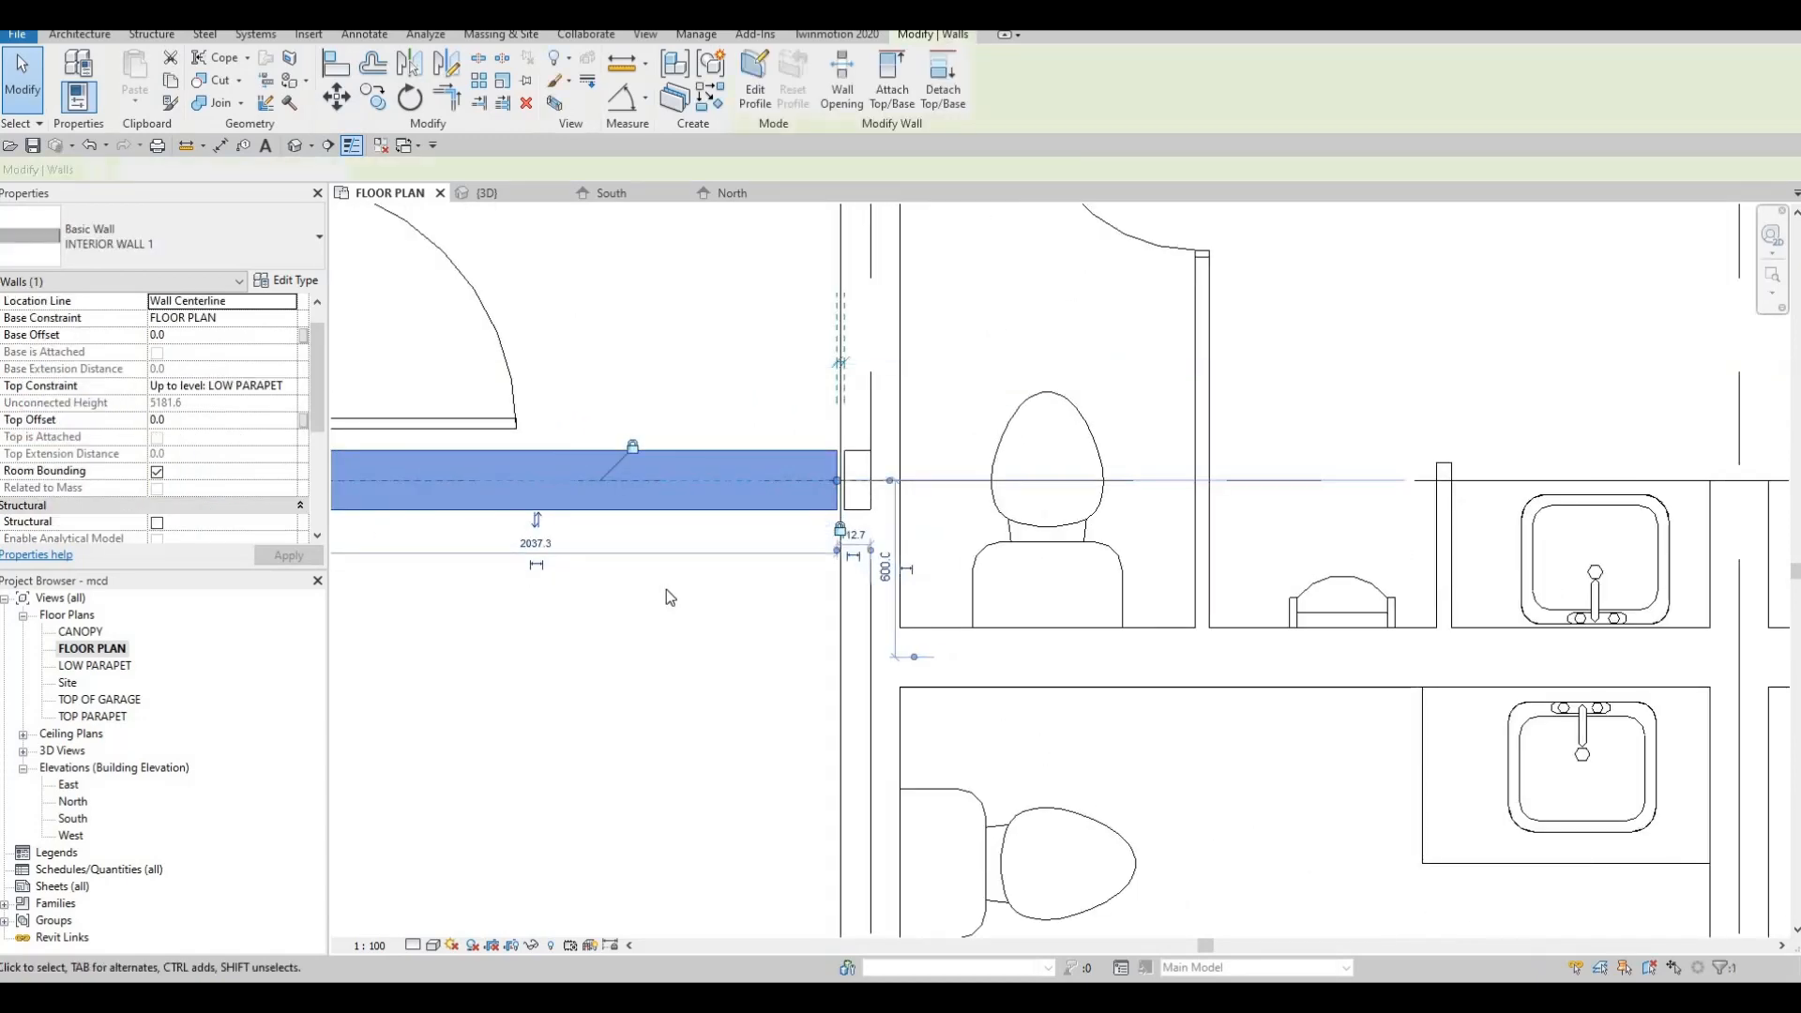
pyautogui.press('Escape')
# Move the split in the interior wall along the toilets' south side eastward to the west face of the grid line 5 wall
pyautogui.scroll(-4, 780, 450)
pyautogui.scroll(2, 845, 433)
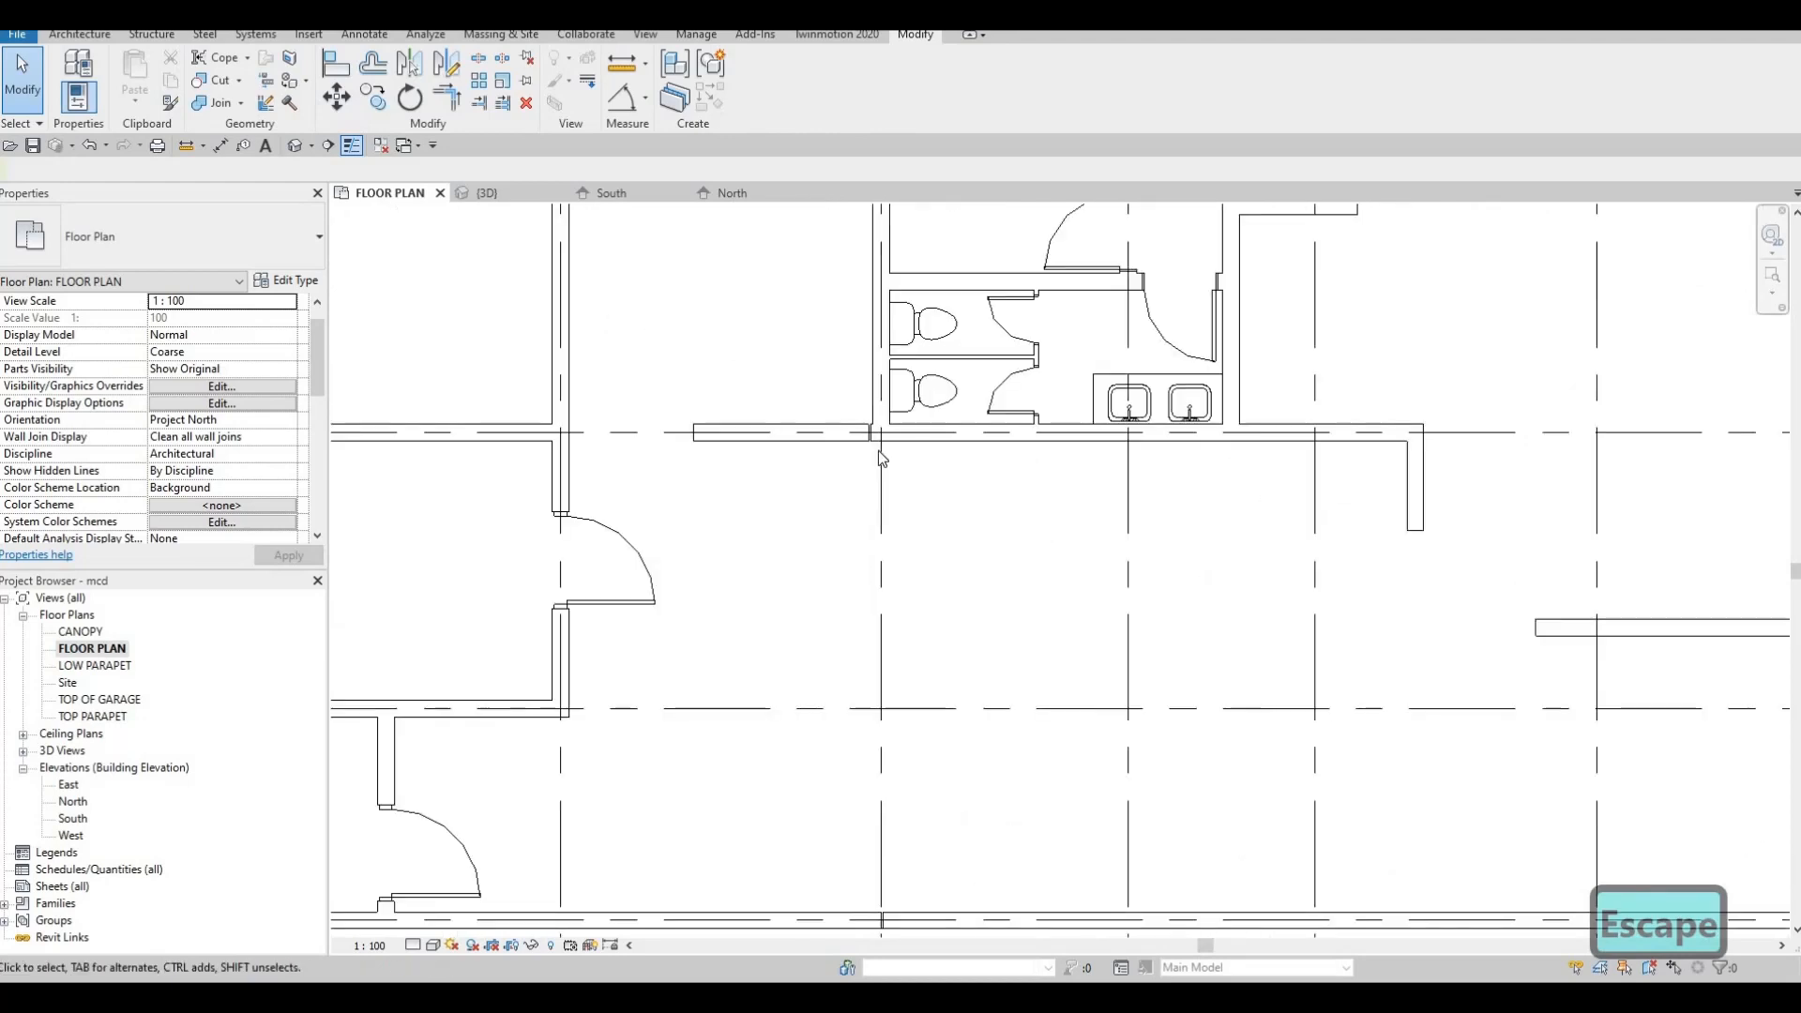
pyautogui.click(877, 441)
pyautogui.scroll(3, 889, 439)
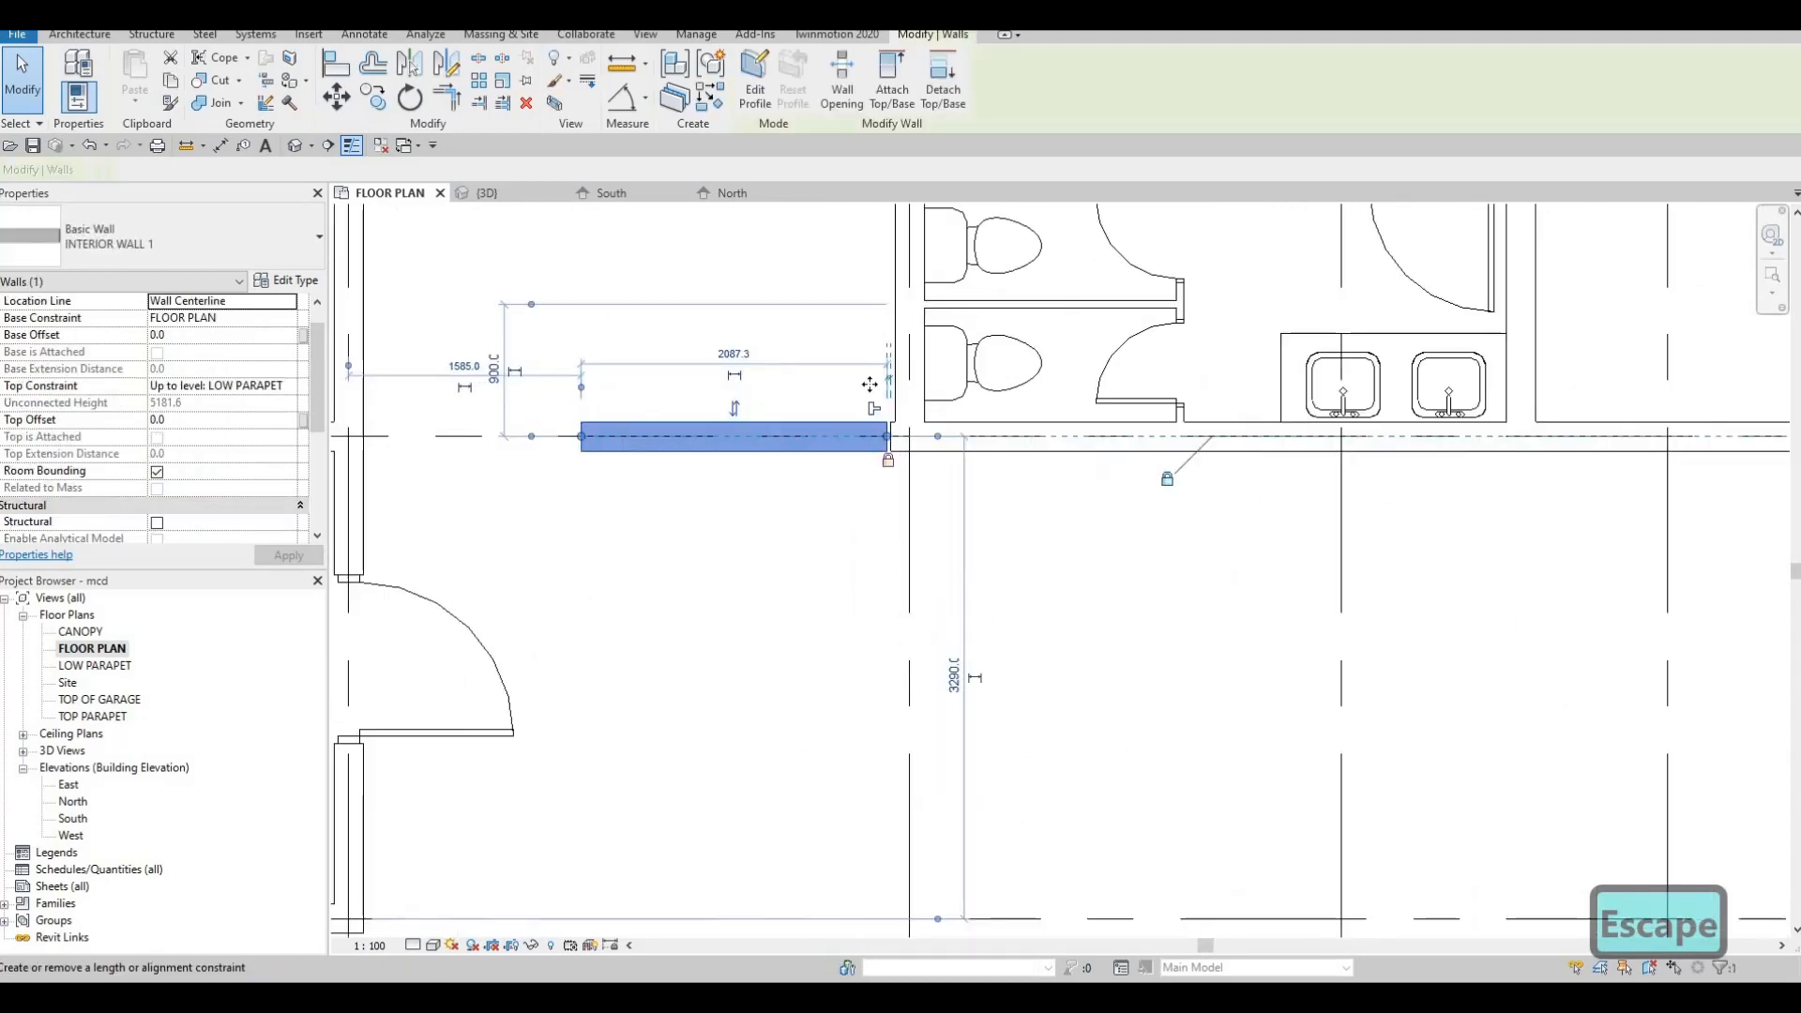
pyautogui.press('Escape')
pyautogui.scroll(1, 908, 435)
pyautogui.click(904, 425)
pyautogui.moveTo(899, 428); pyautogui.dragTo(914, 429)
pyautogui.press('Escape')
pyautogui.press('Escape')
pyautogui.click(906, 413)
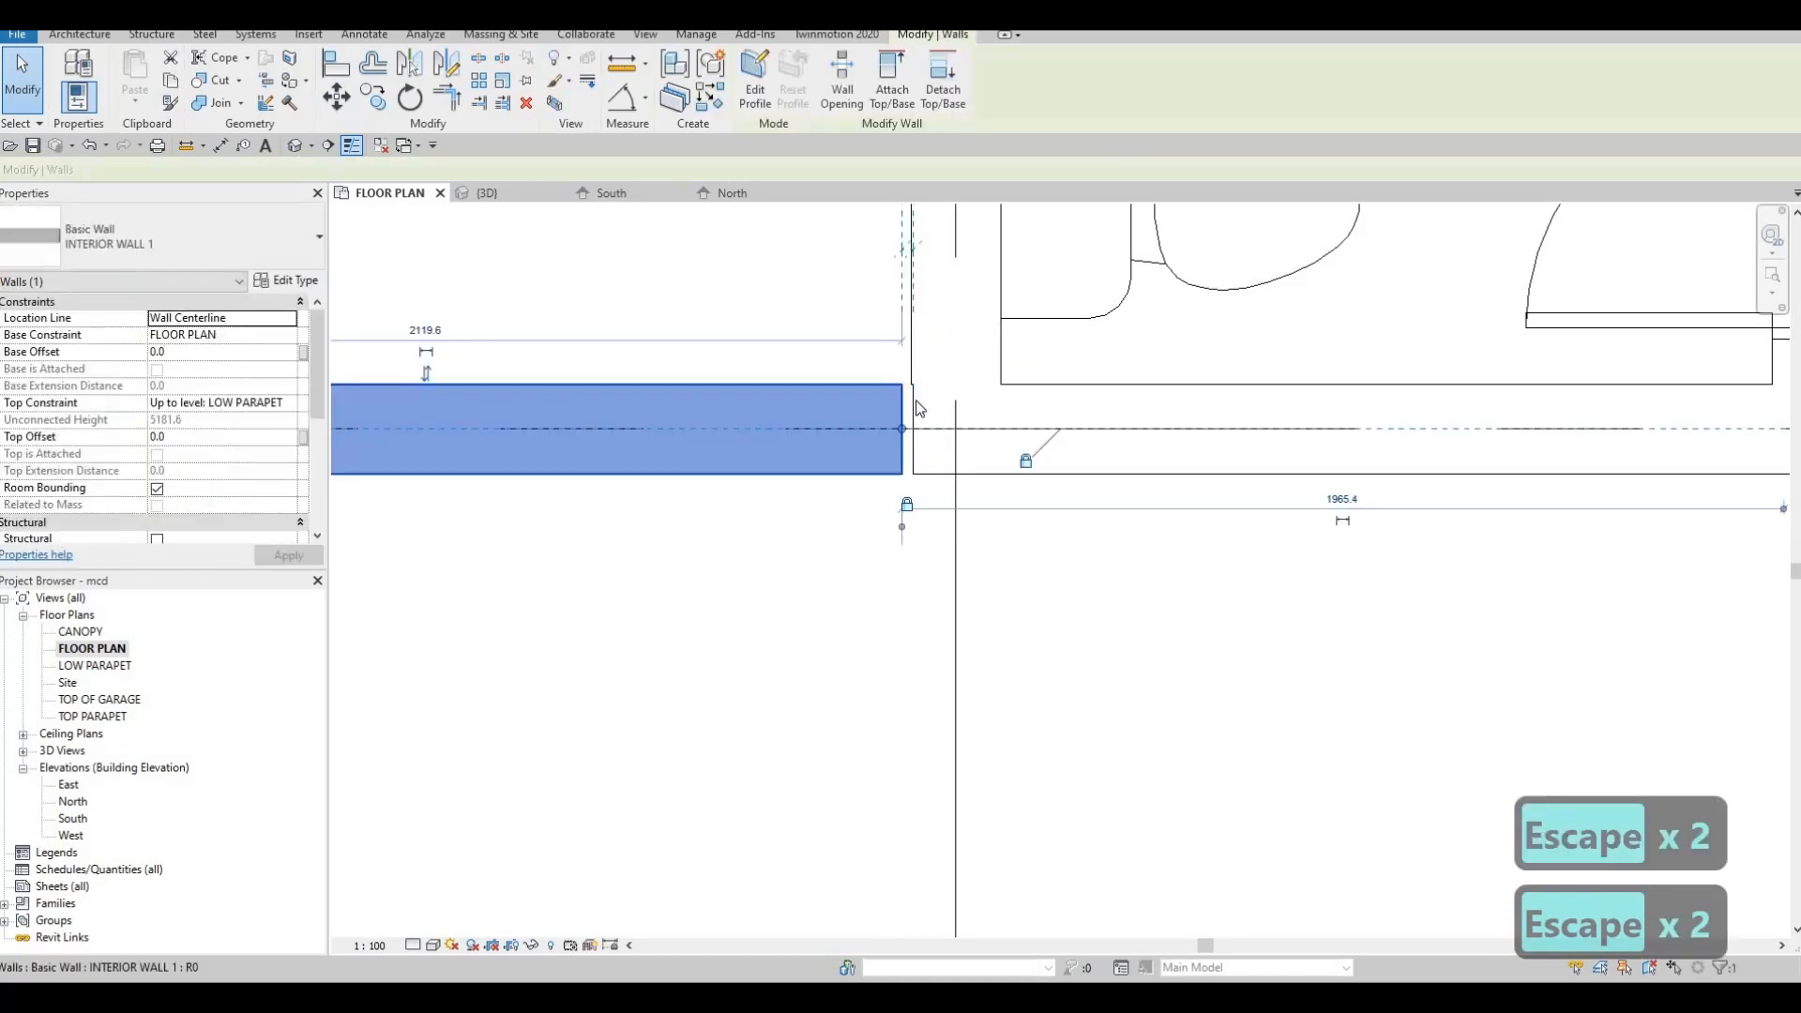
# Allow the eastern segment of the interior wall south of the toilets to join at grid line 5, removing the constraints
pyautogui.click(925, 377)
pyautogui.click(925, 375)
pyautogui.press('Escape')
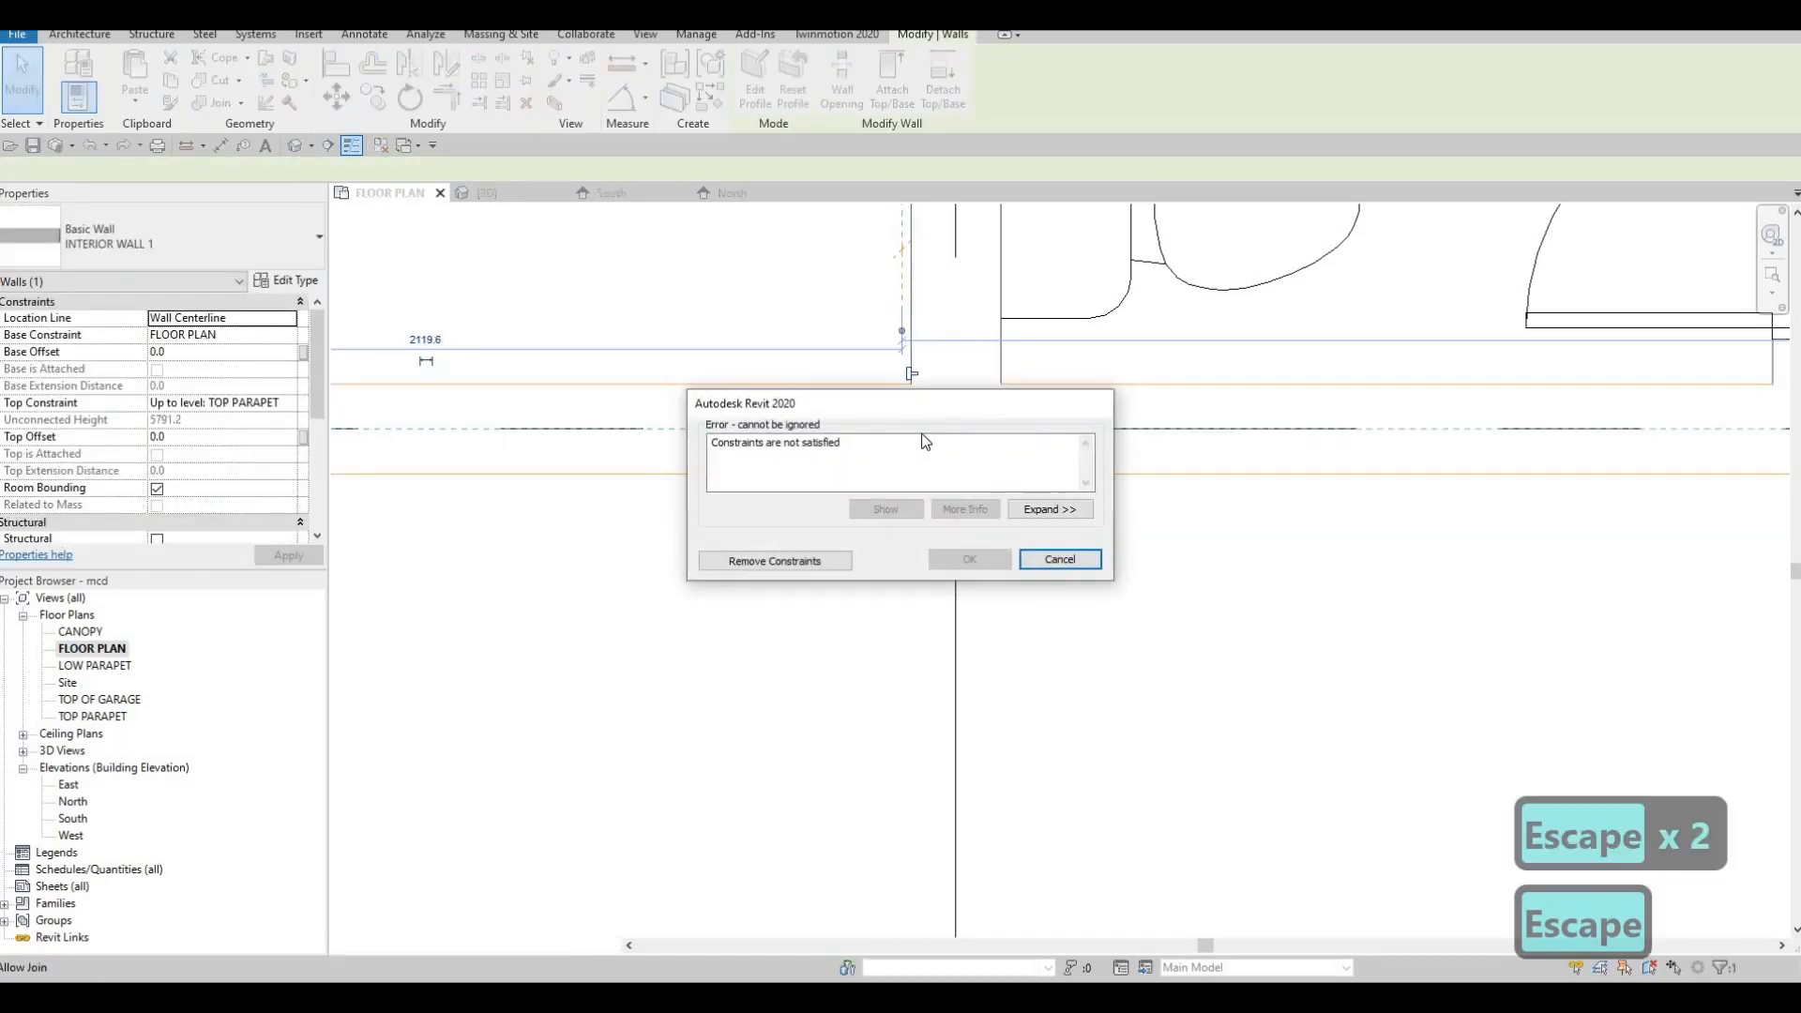
pyautogui.click(924, 374)
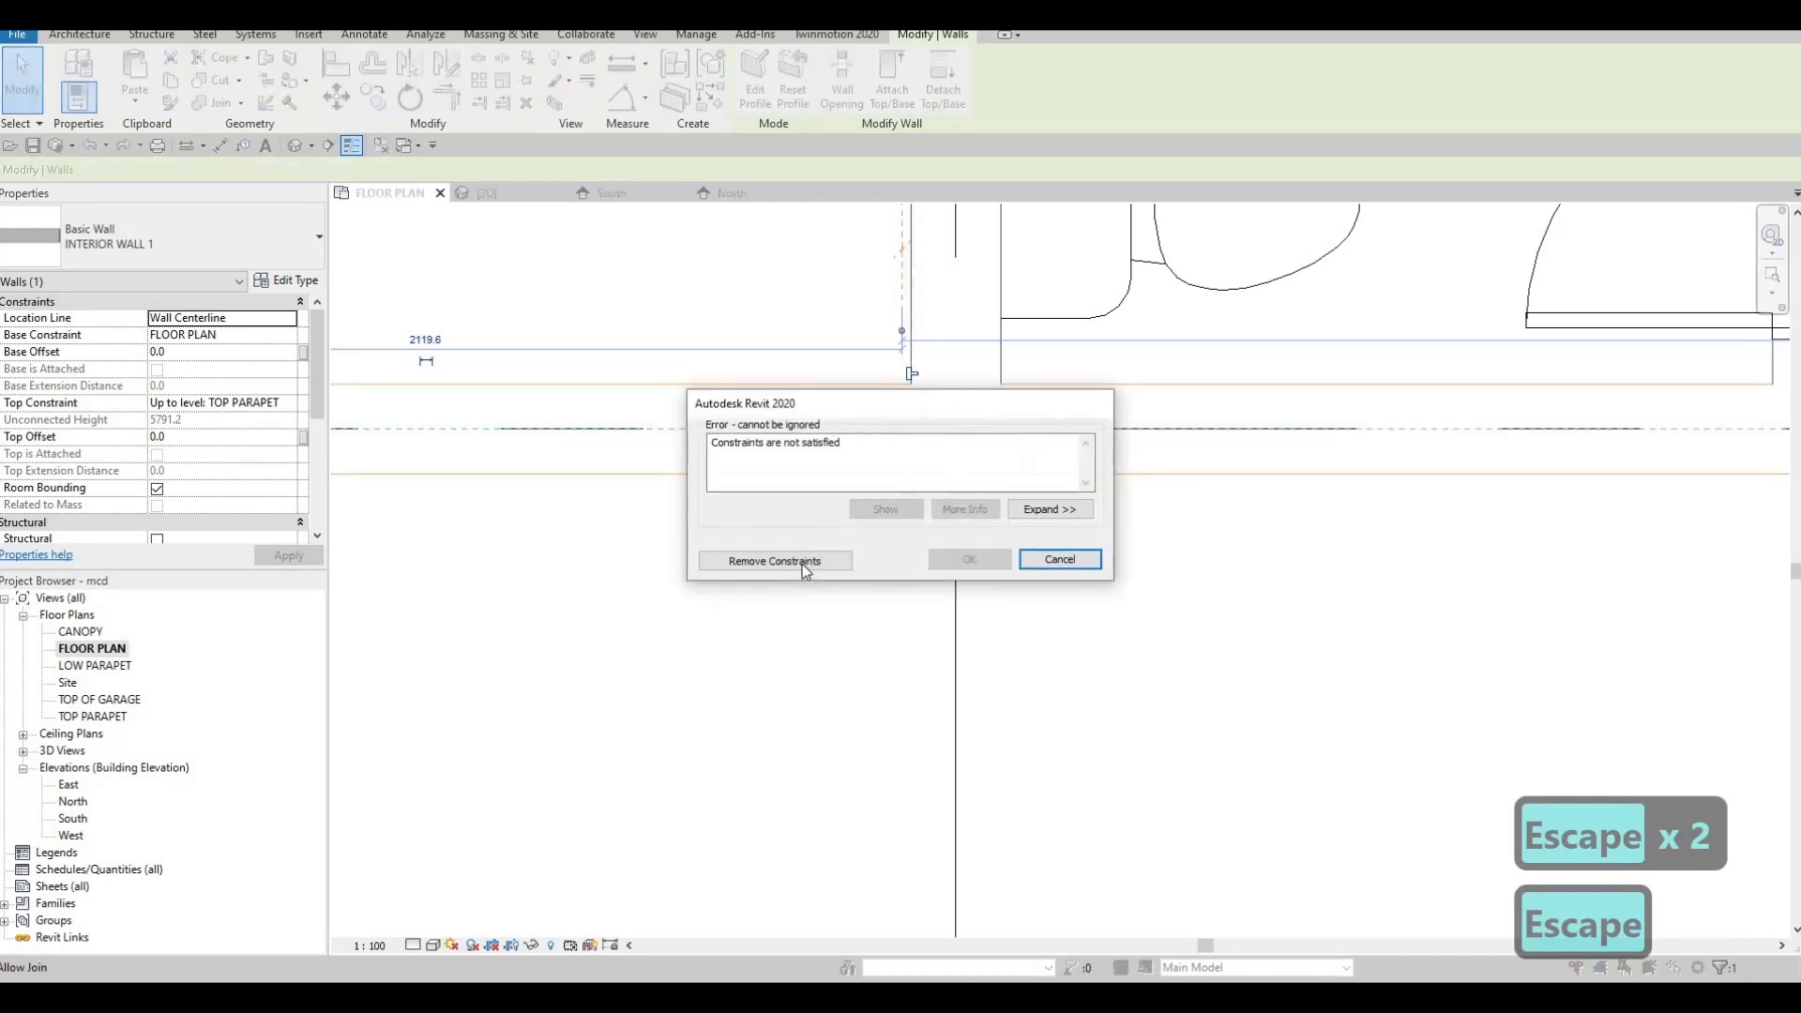
pyautogui.click(802, 564)
pyautogui.press('Escape')
pyautogui.press('Escape')
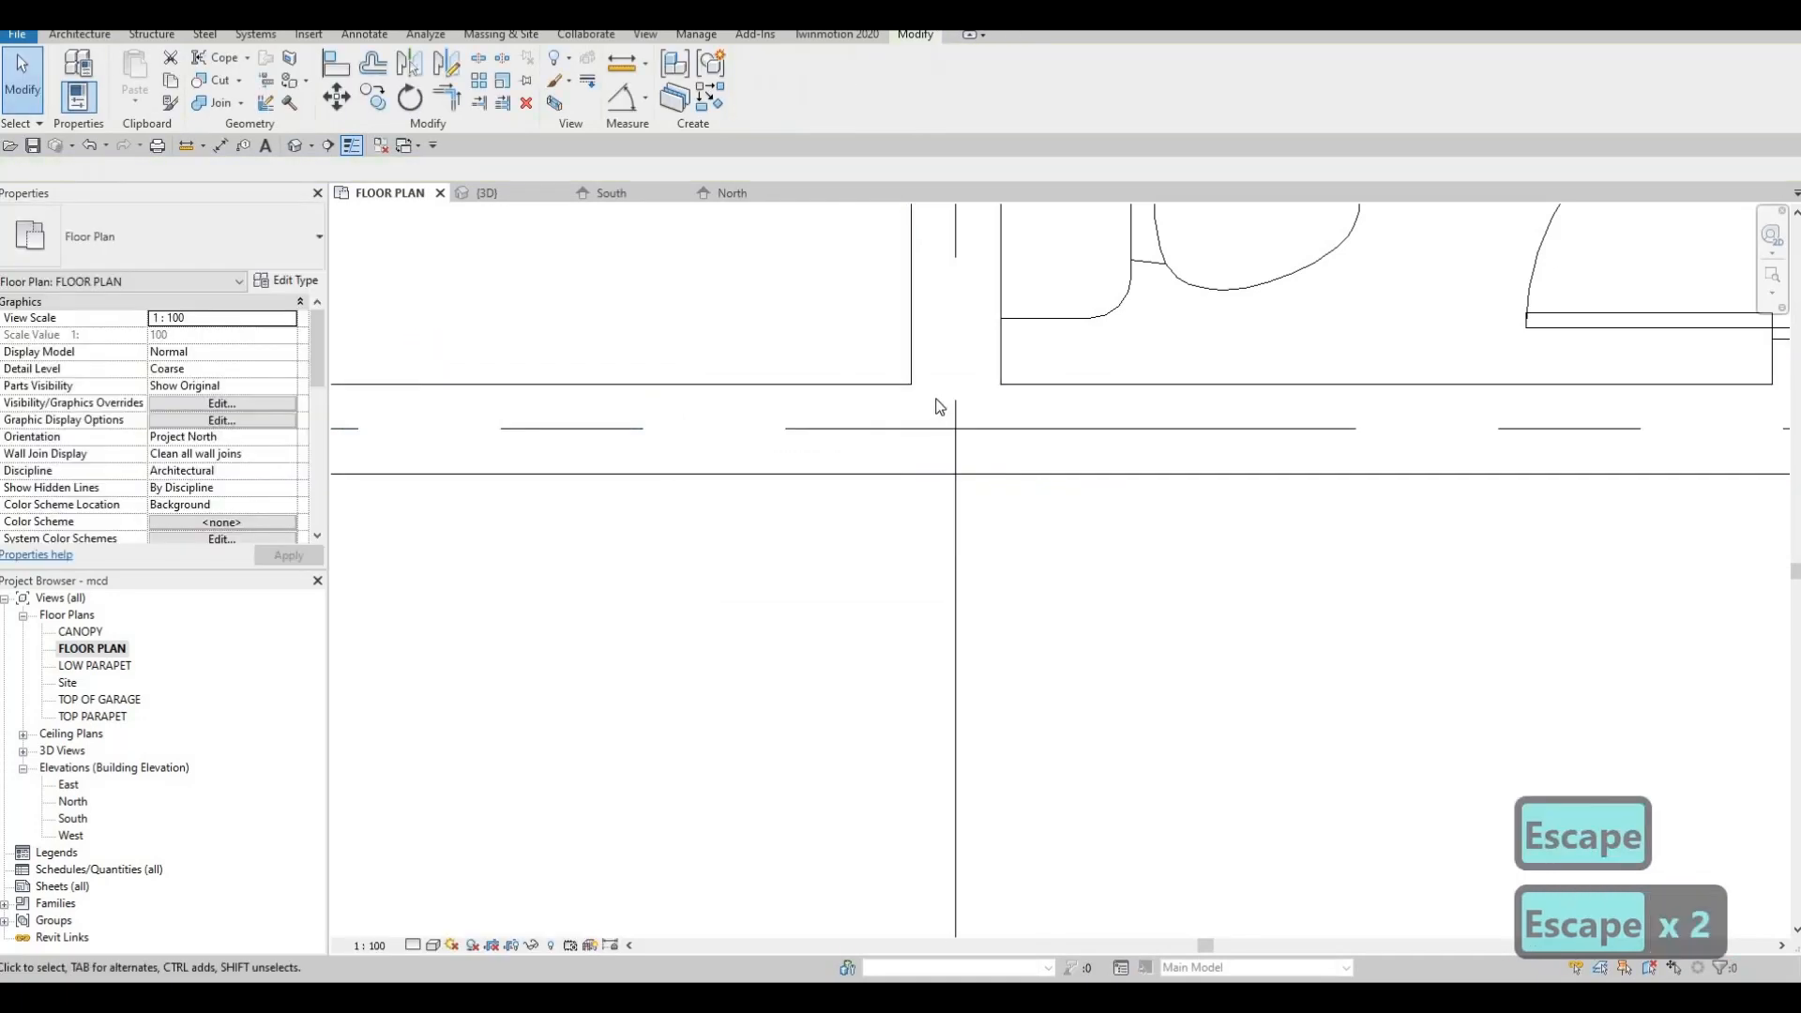
# Try to stretch the end of the interior wall south of the toilets to the centreline of the grid line 5 wall
pyautogui.click(956, 385)
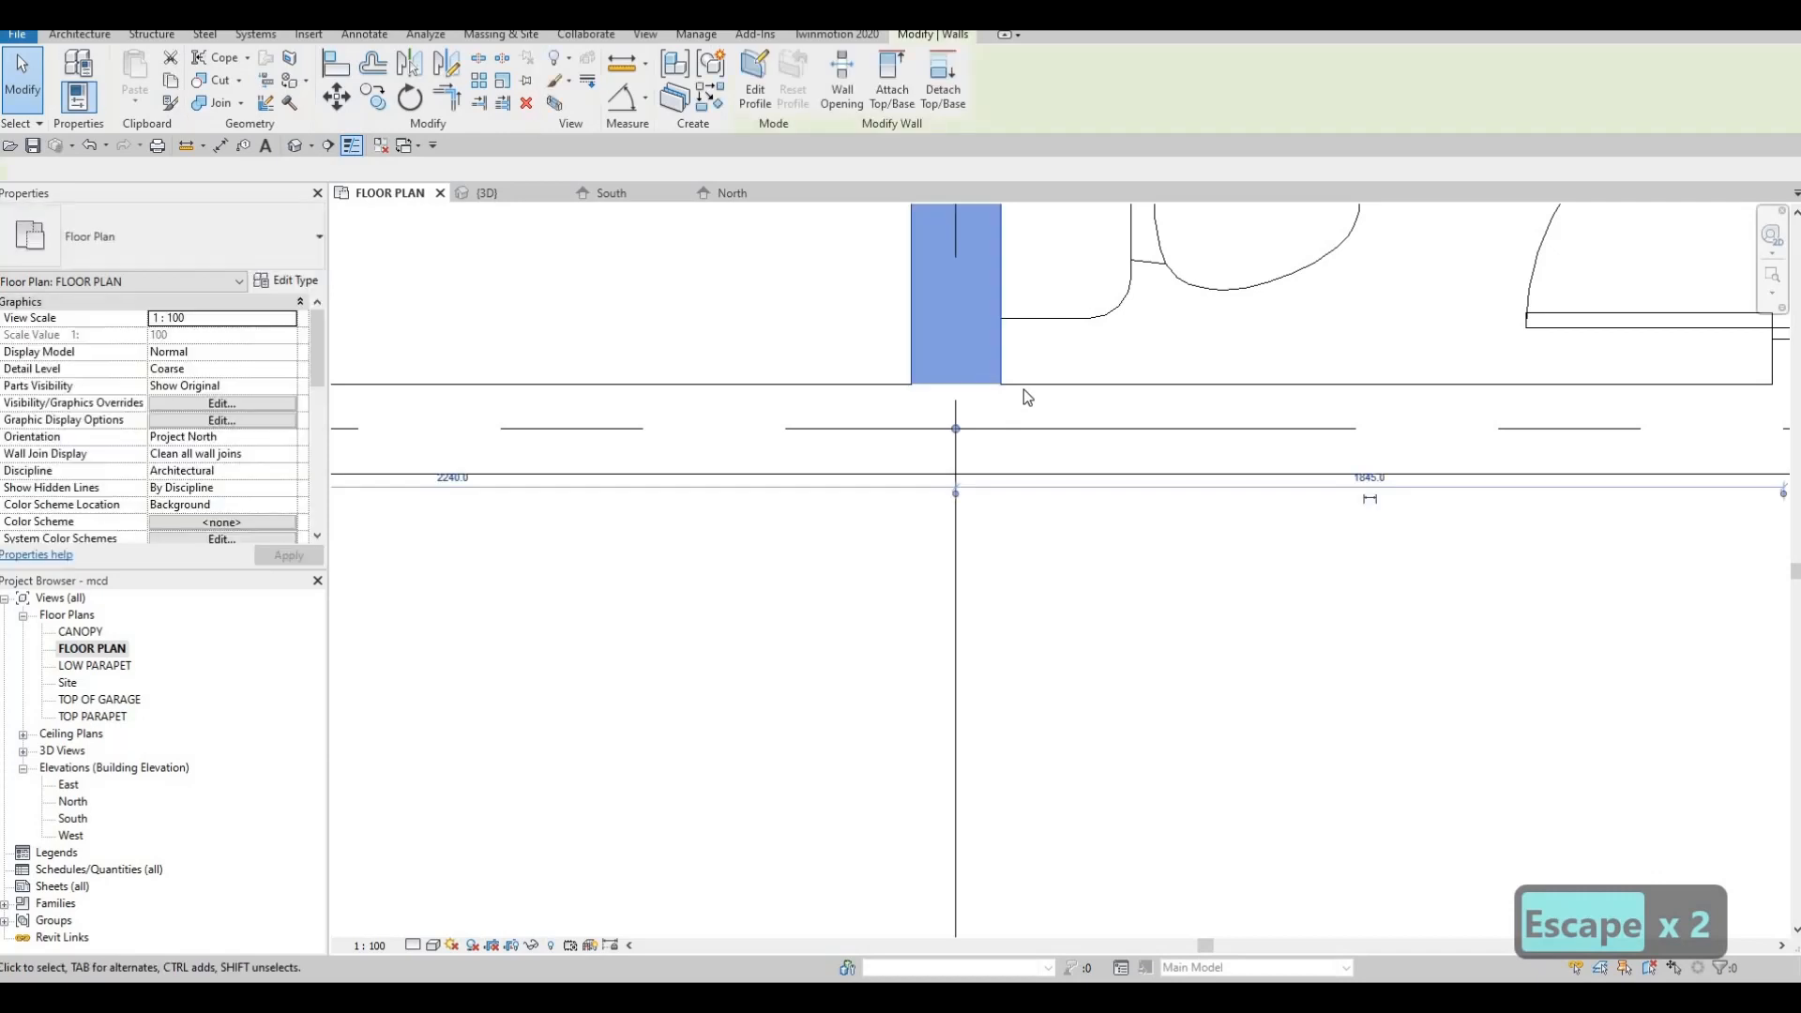
pyautogui.press('Escape')
pyautogui.click(914, 428)
pyautogui.moveTo(903, 428); pyautogui.dragTo(955, 431)
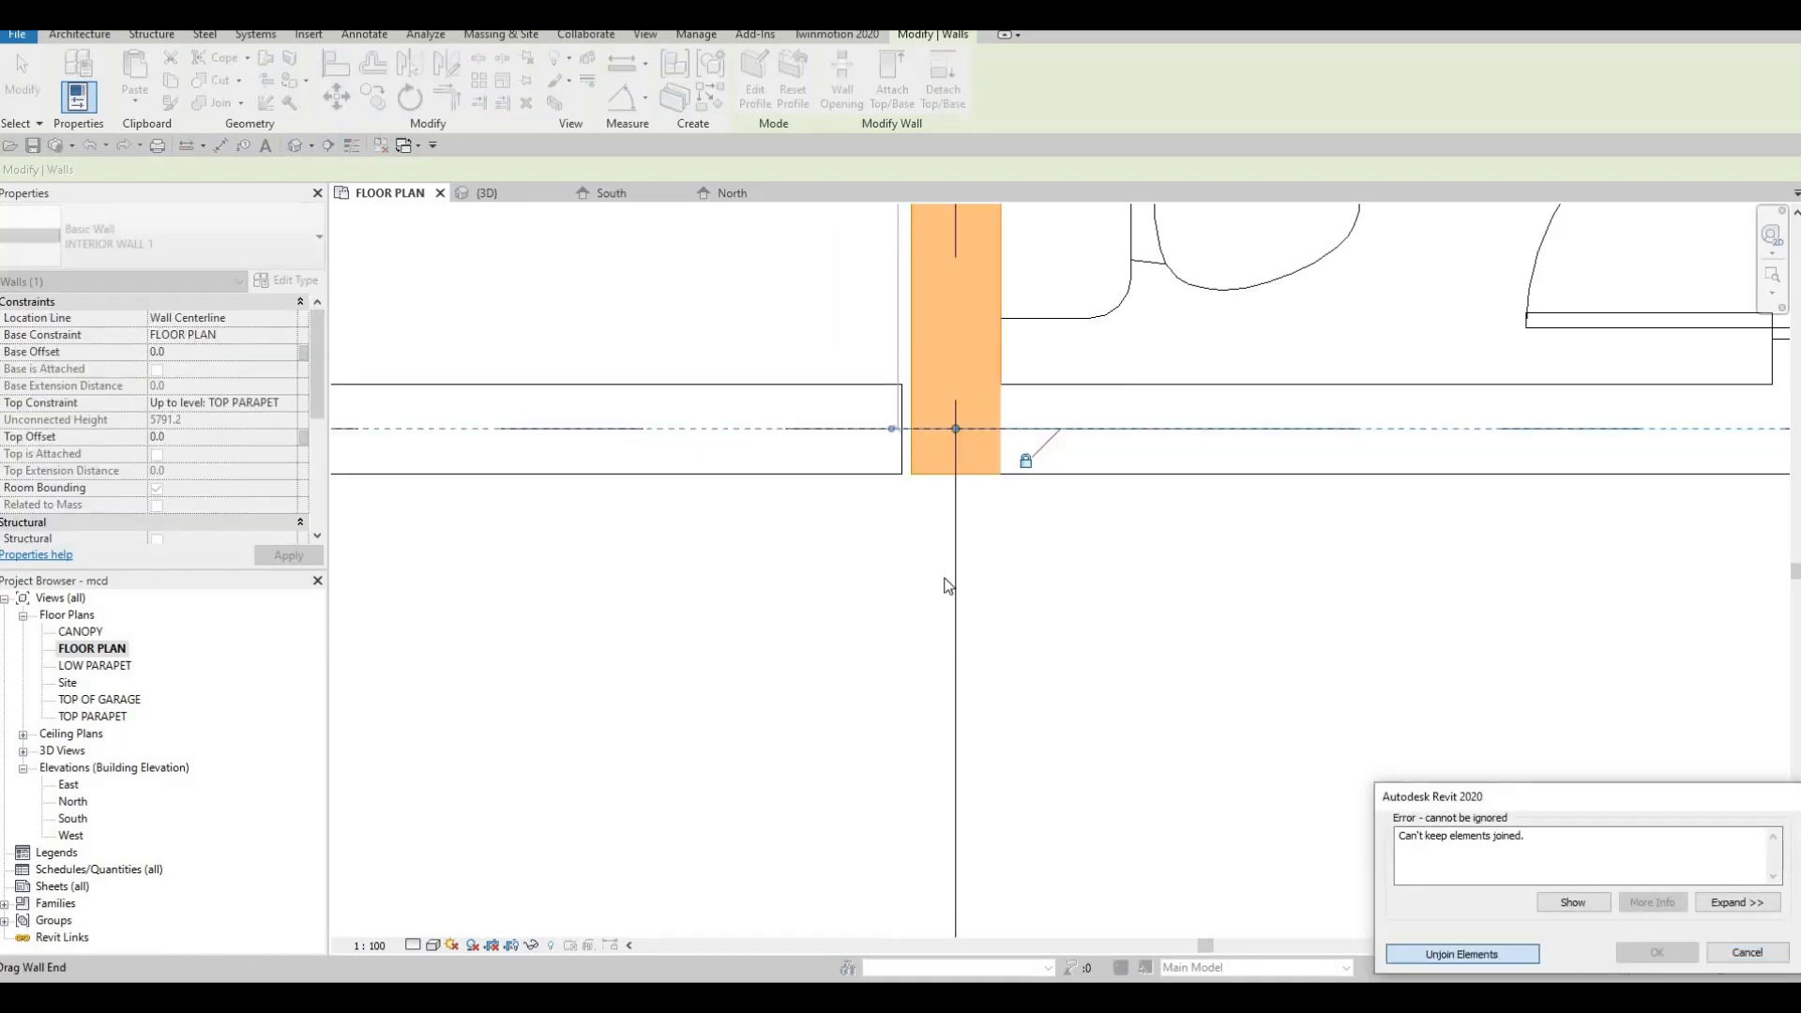
pyautogui.press('Escape')
pyautogui.press('Escape')
pyautogui.click(882, 433)
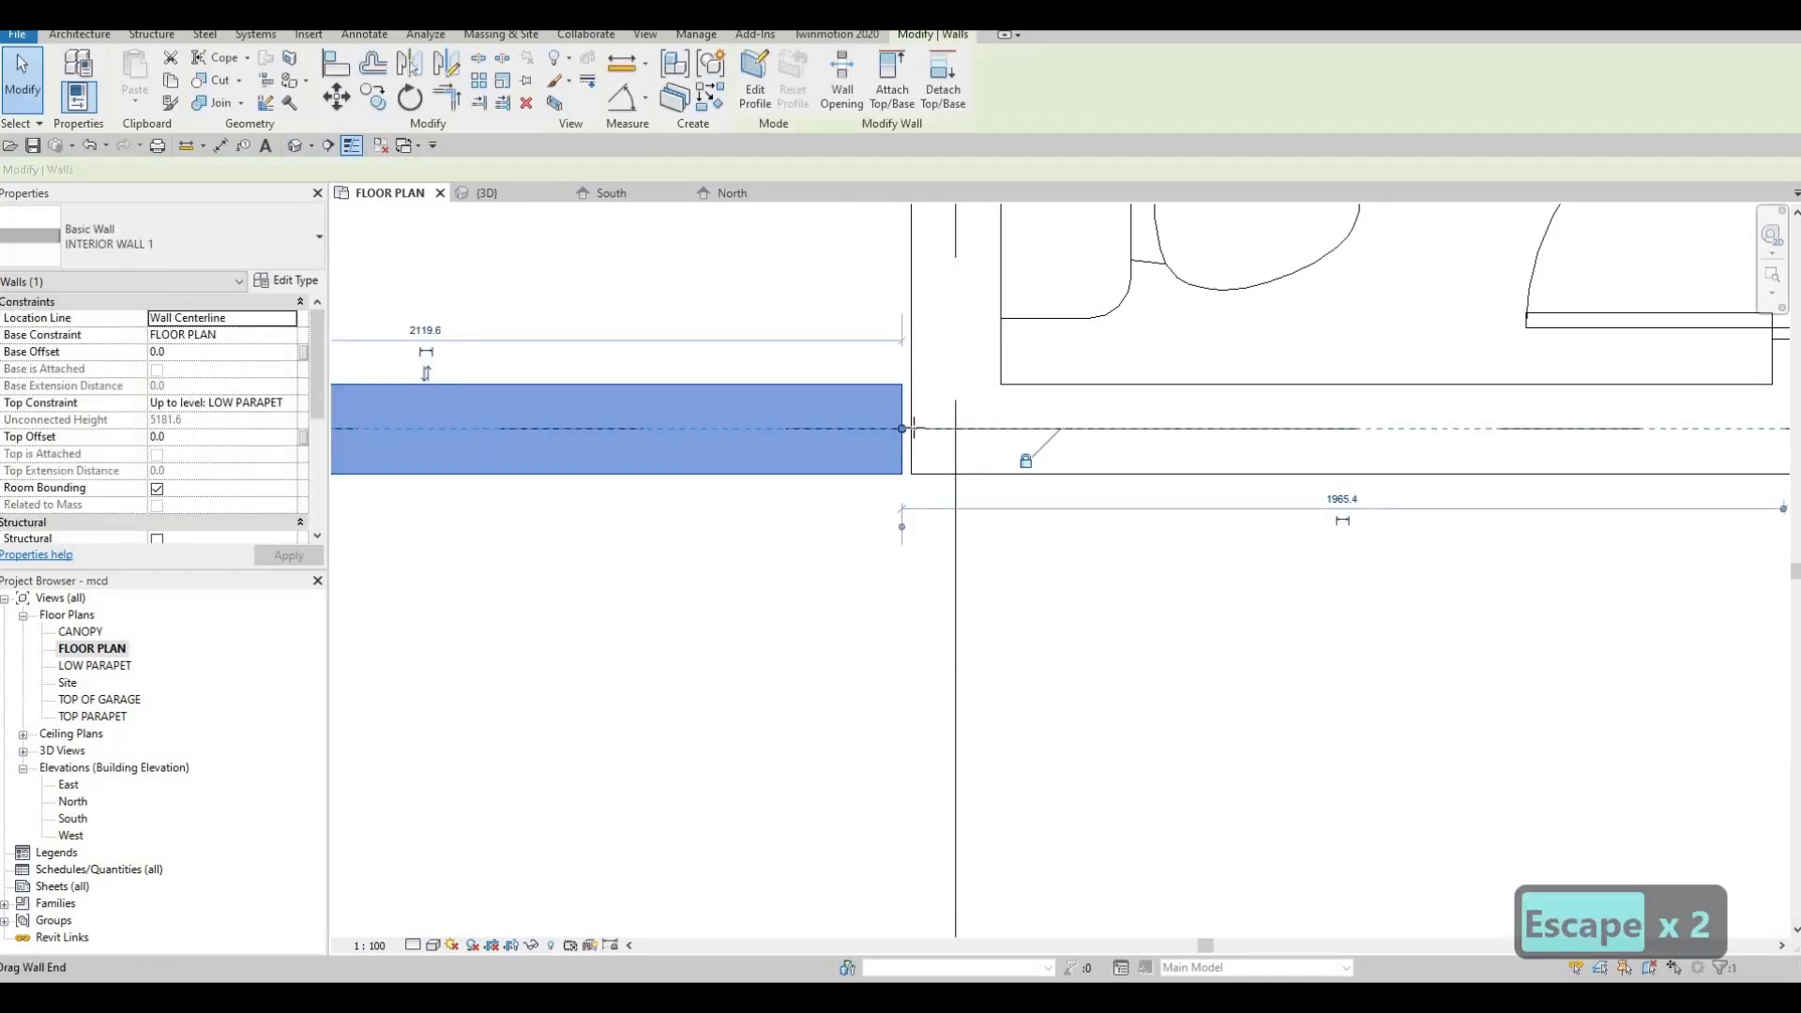
pyautogui.press('Escape')
# Delete the short leftover interior wall piece inside the grid line 5 wall, beside the upper toilet room
pyautogui.scroll(-4, 925, 844)
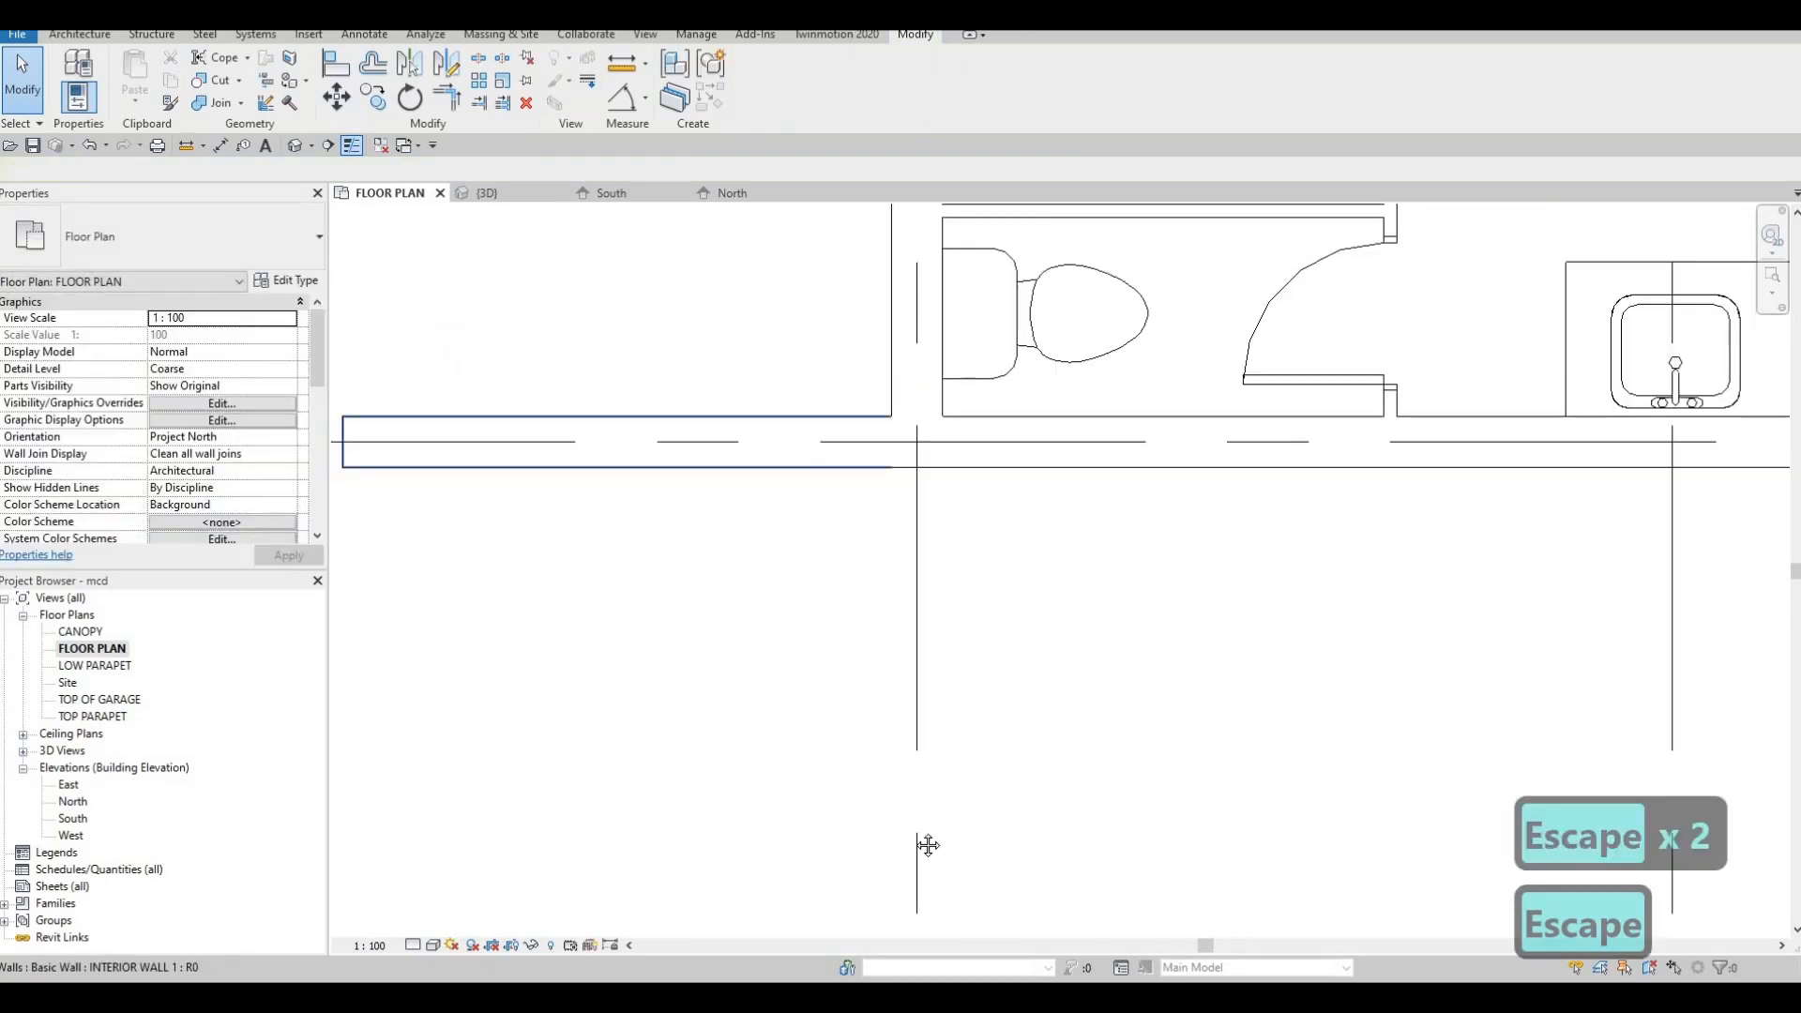
pyautogui.scroll(-3, 958, 691)
pyautogui.scroll(6, 970, 711)
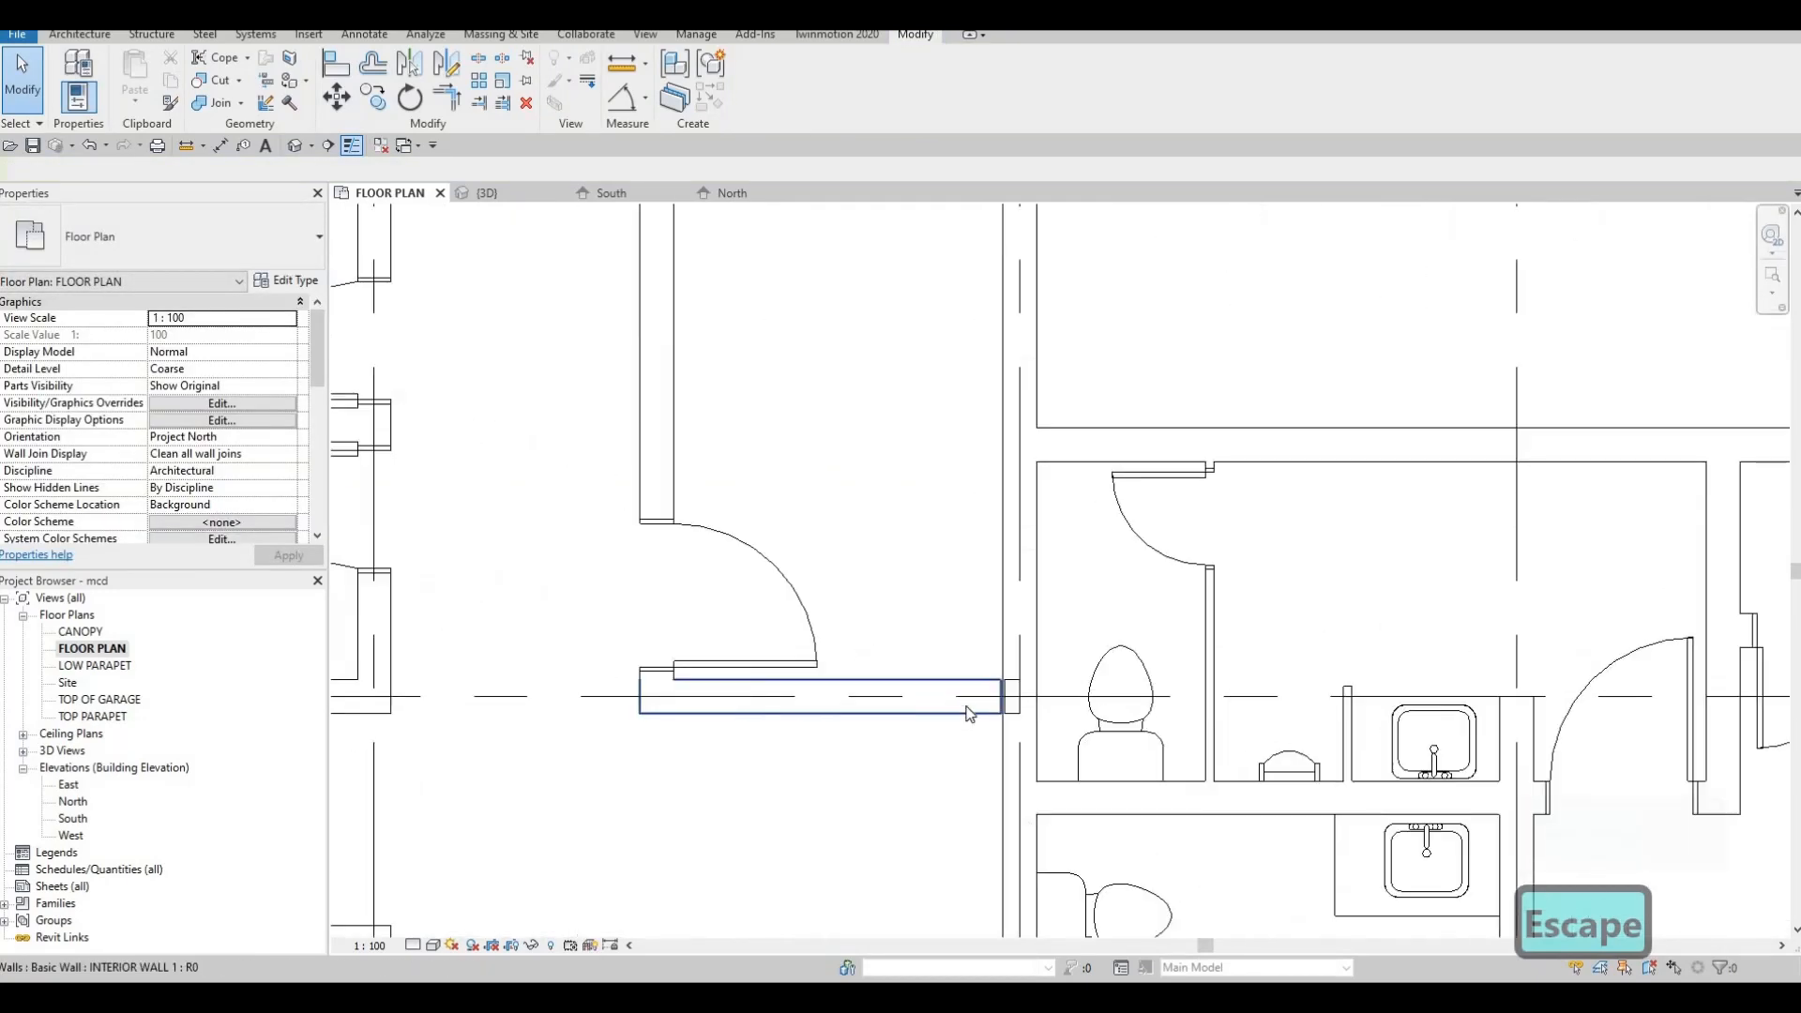
pyautogui.scroll(2, 999, 674)
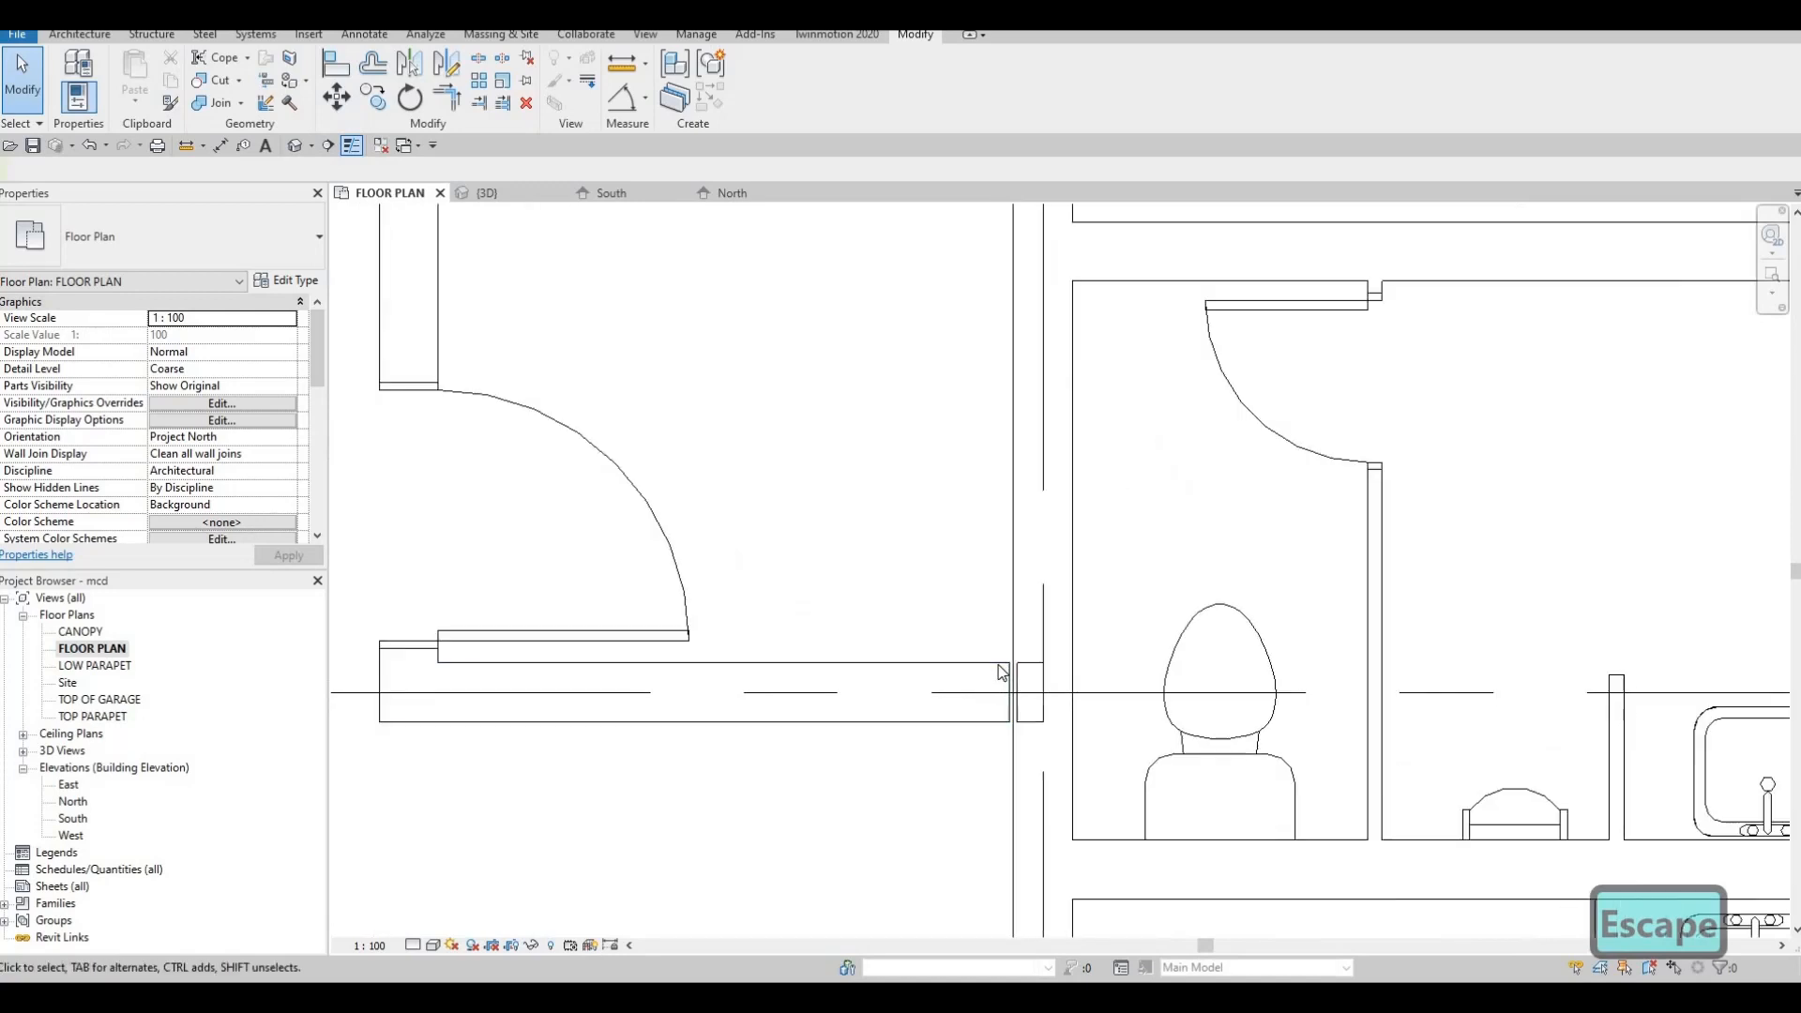
pyautogui.click(1013, 715)
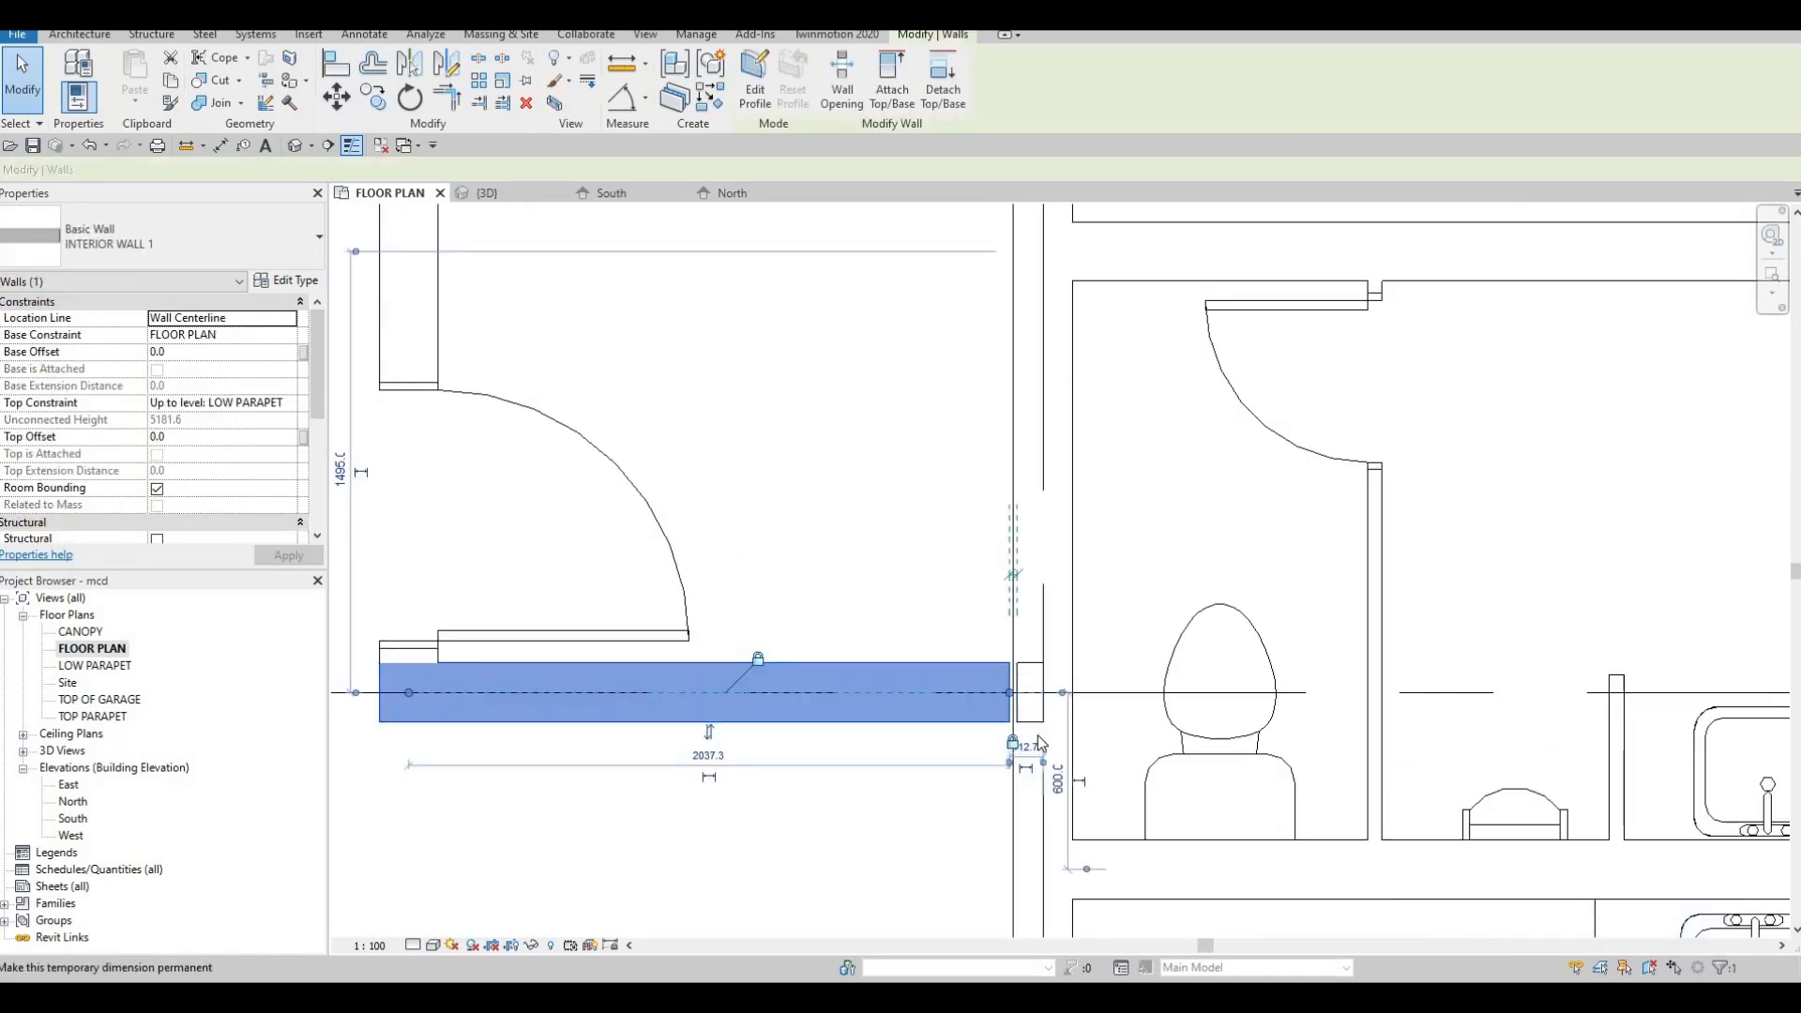
pyautogui.scroll(3, 1034, 746)
pyautogui.scroll(-4, 961, 686)
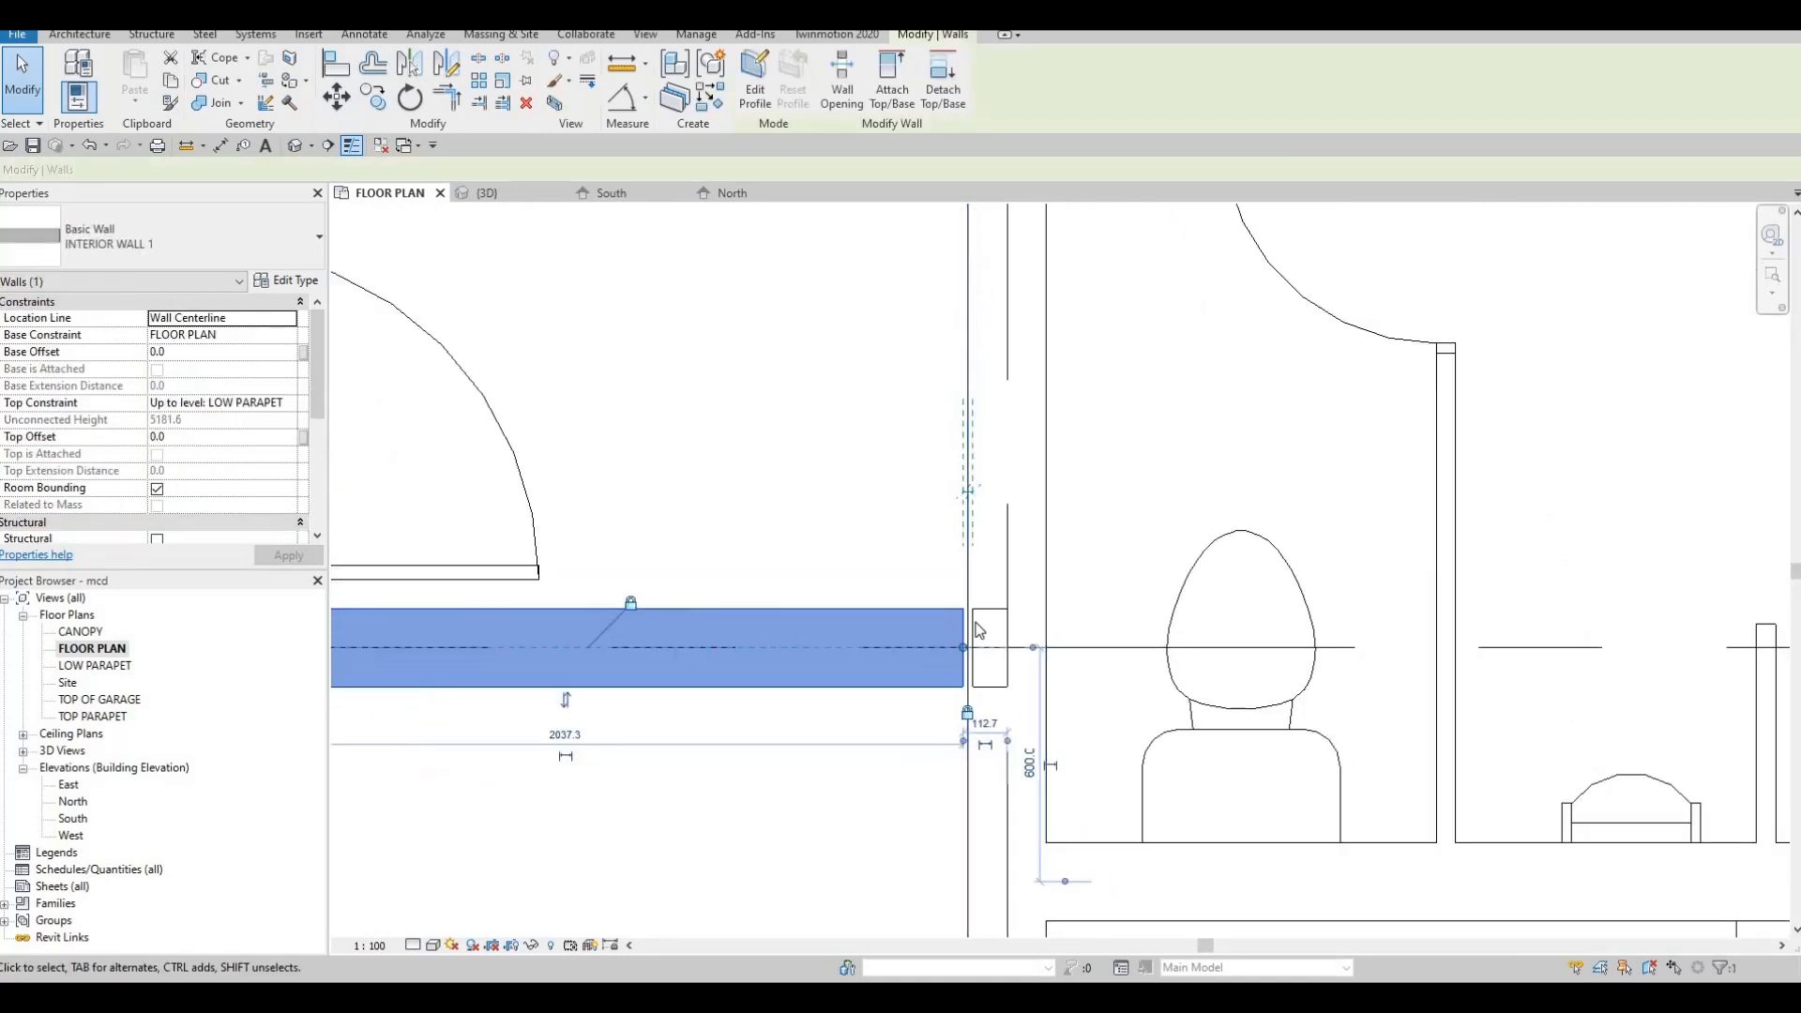
pyautogui.press('Escape')
pyautogui.press('Escape')
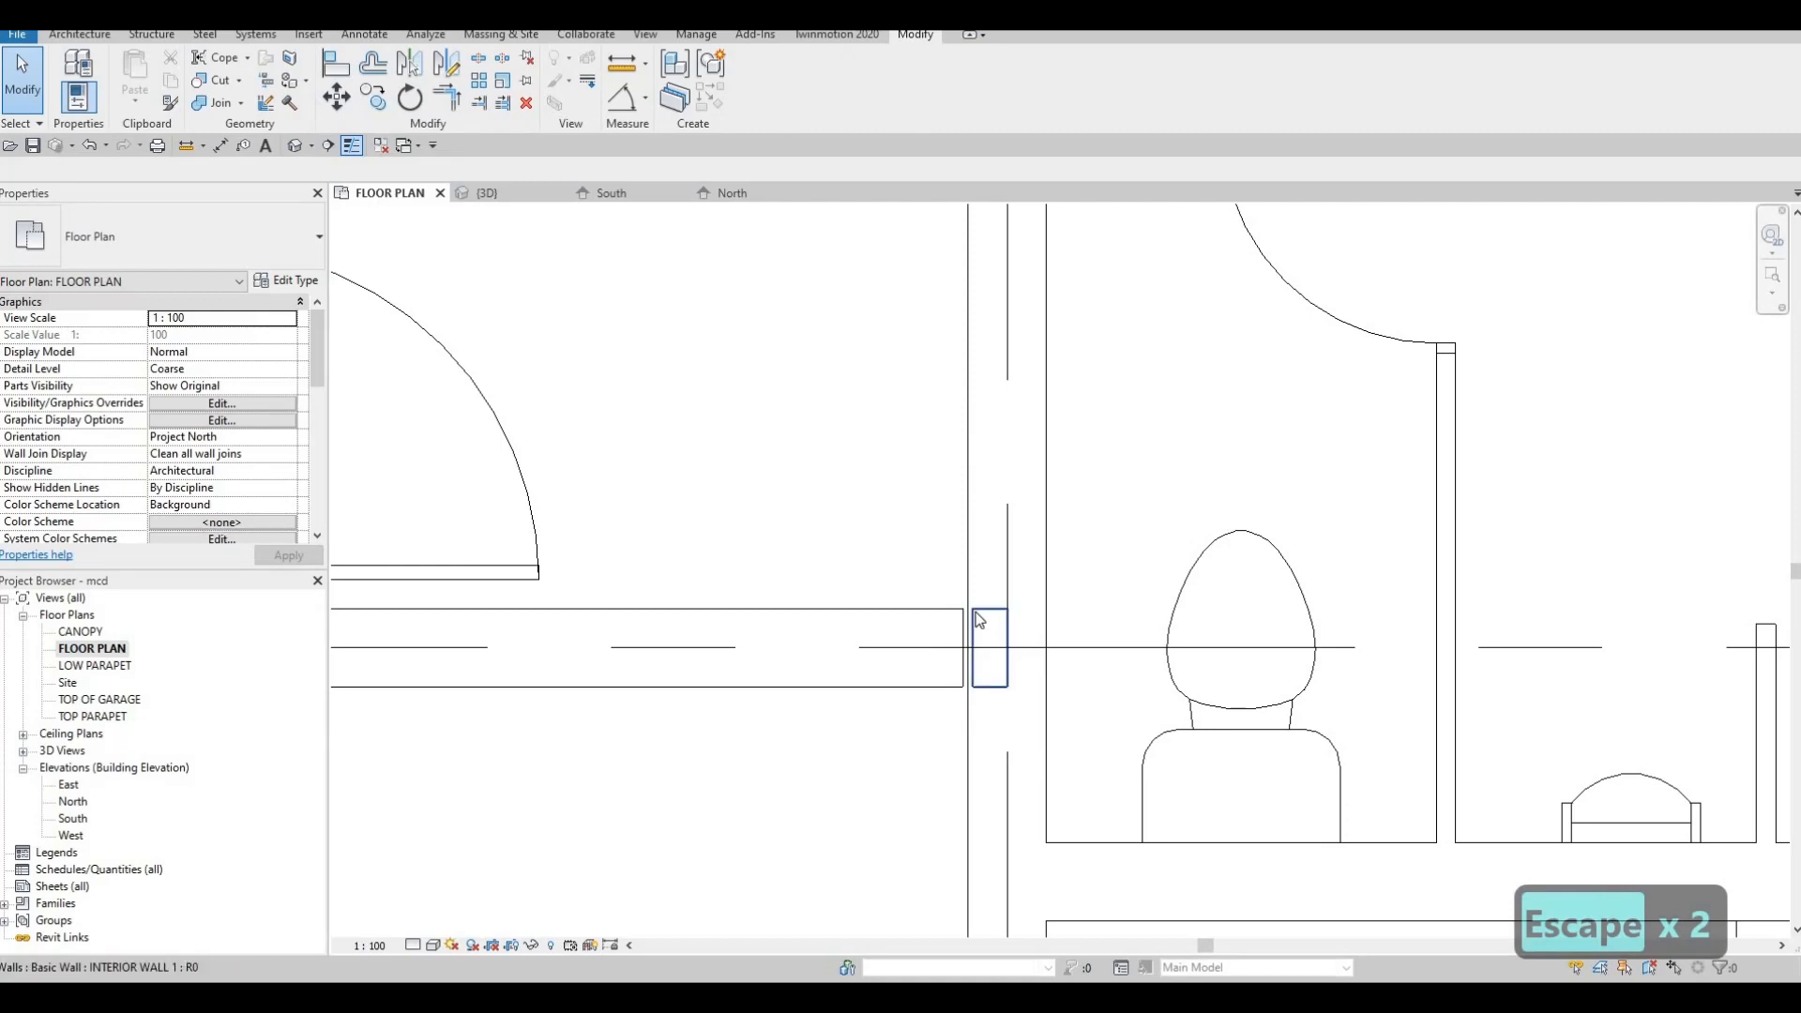
pyautogui.click(949, 670)
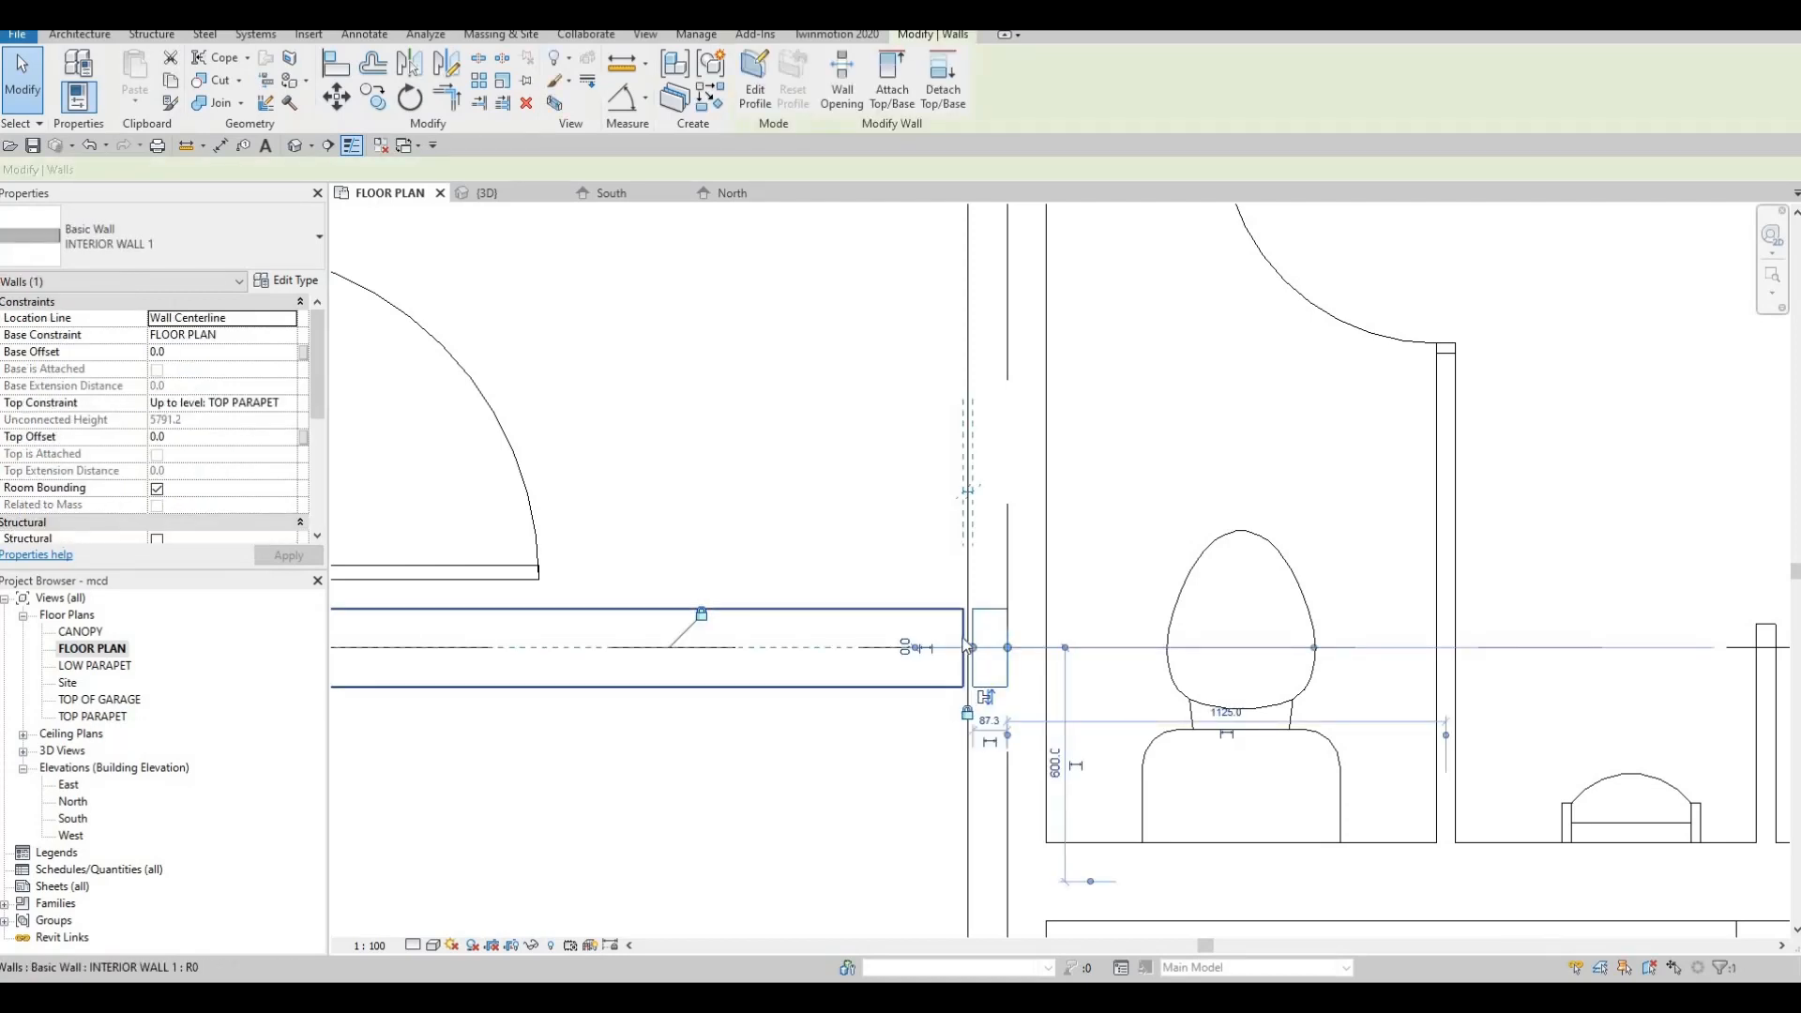
pyautogui.press('Delete')
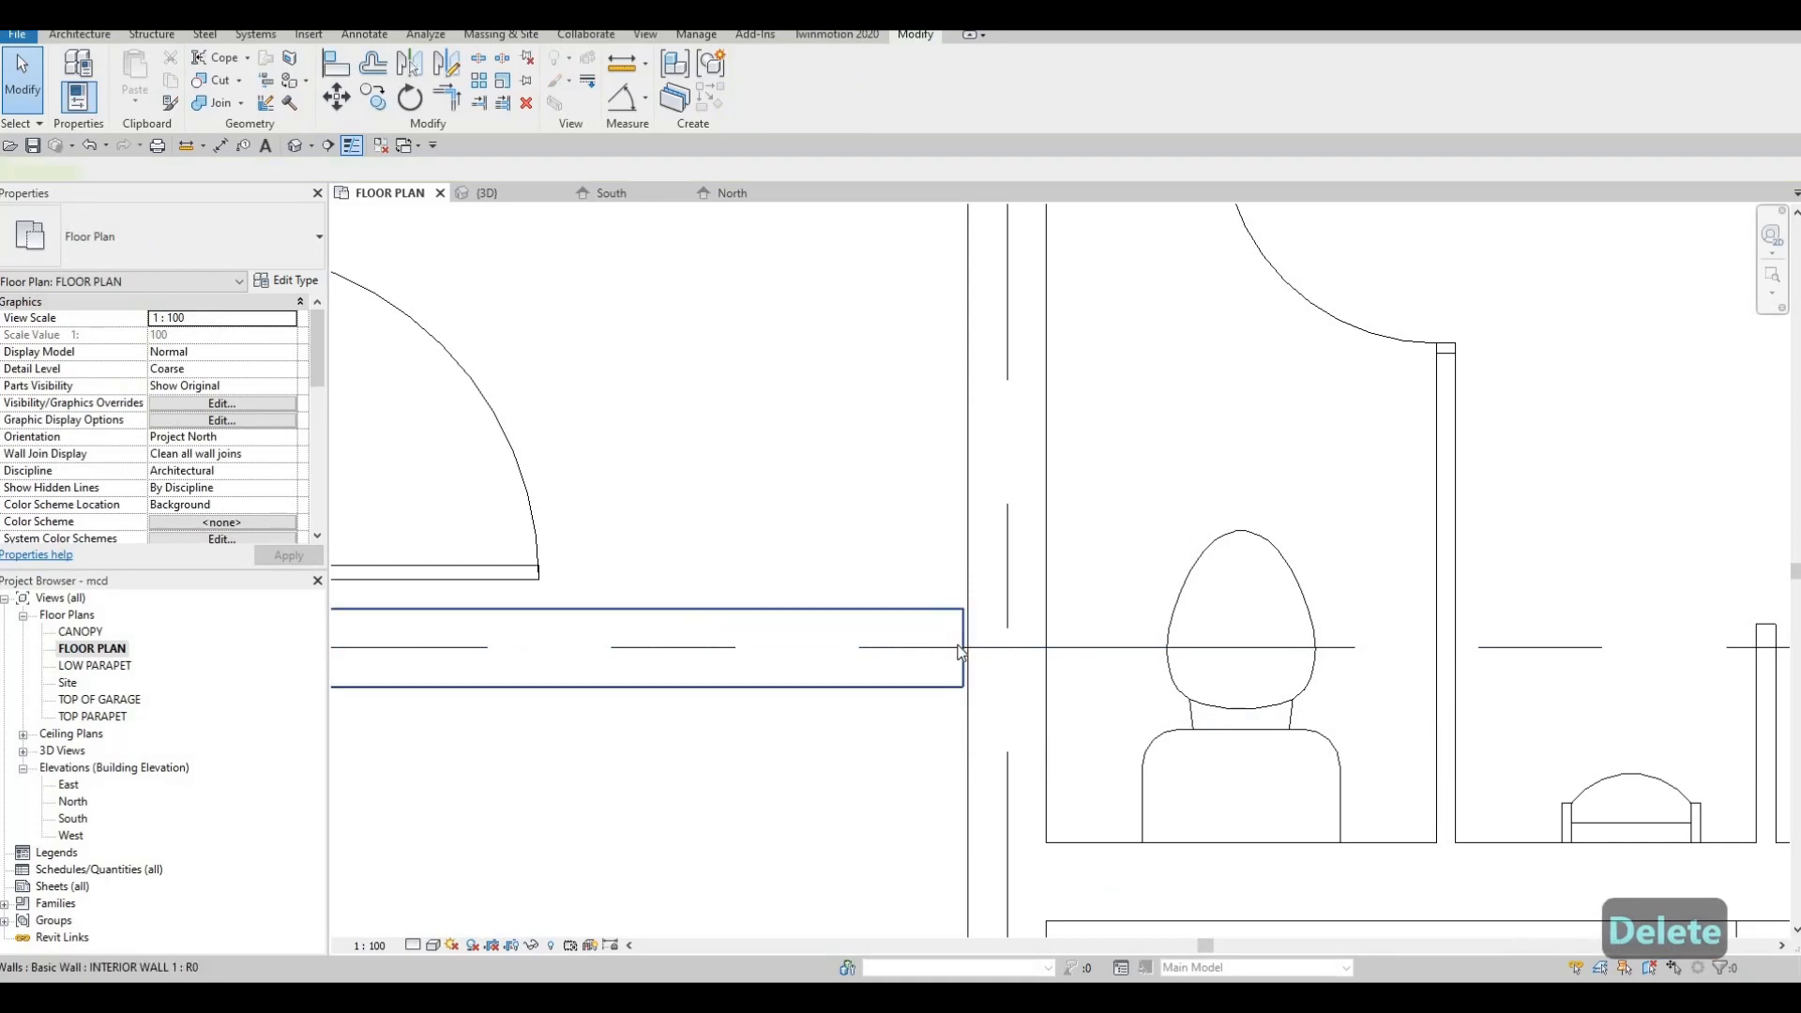
# Extend the end of the LOW PARAPET interior wall beside the upper toilet room to meet the grid line 5 wall
pyautogui.click(961, 643)
pyautogui.moveTo(964, 647); pyautogui.dragTo(967, 647)
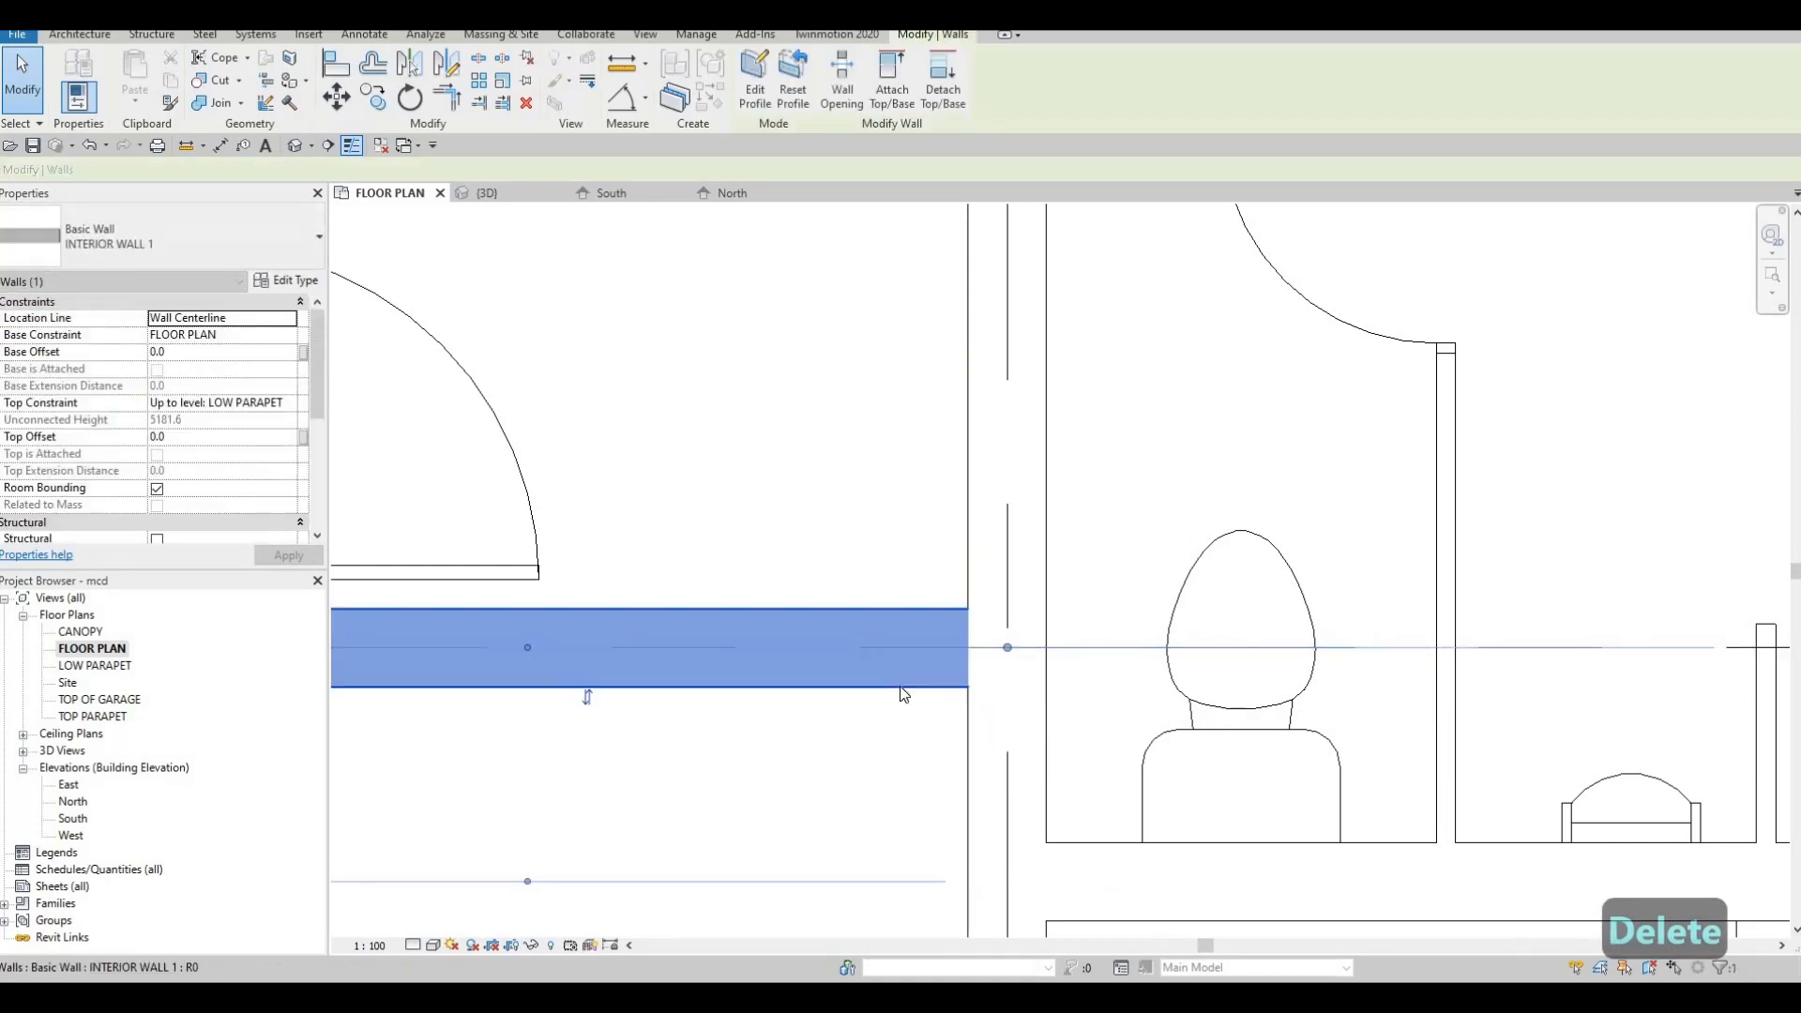
pyautogui.press('Escape')
# Allow the TOP PARAPET segment of the north exterior wall to join at grid line 5, removing the constraints
pyautogui.scroll(-2, 898, 684)
pyautogui.scroll(-2, 893, 544)
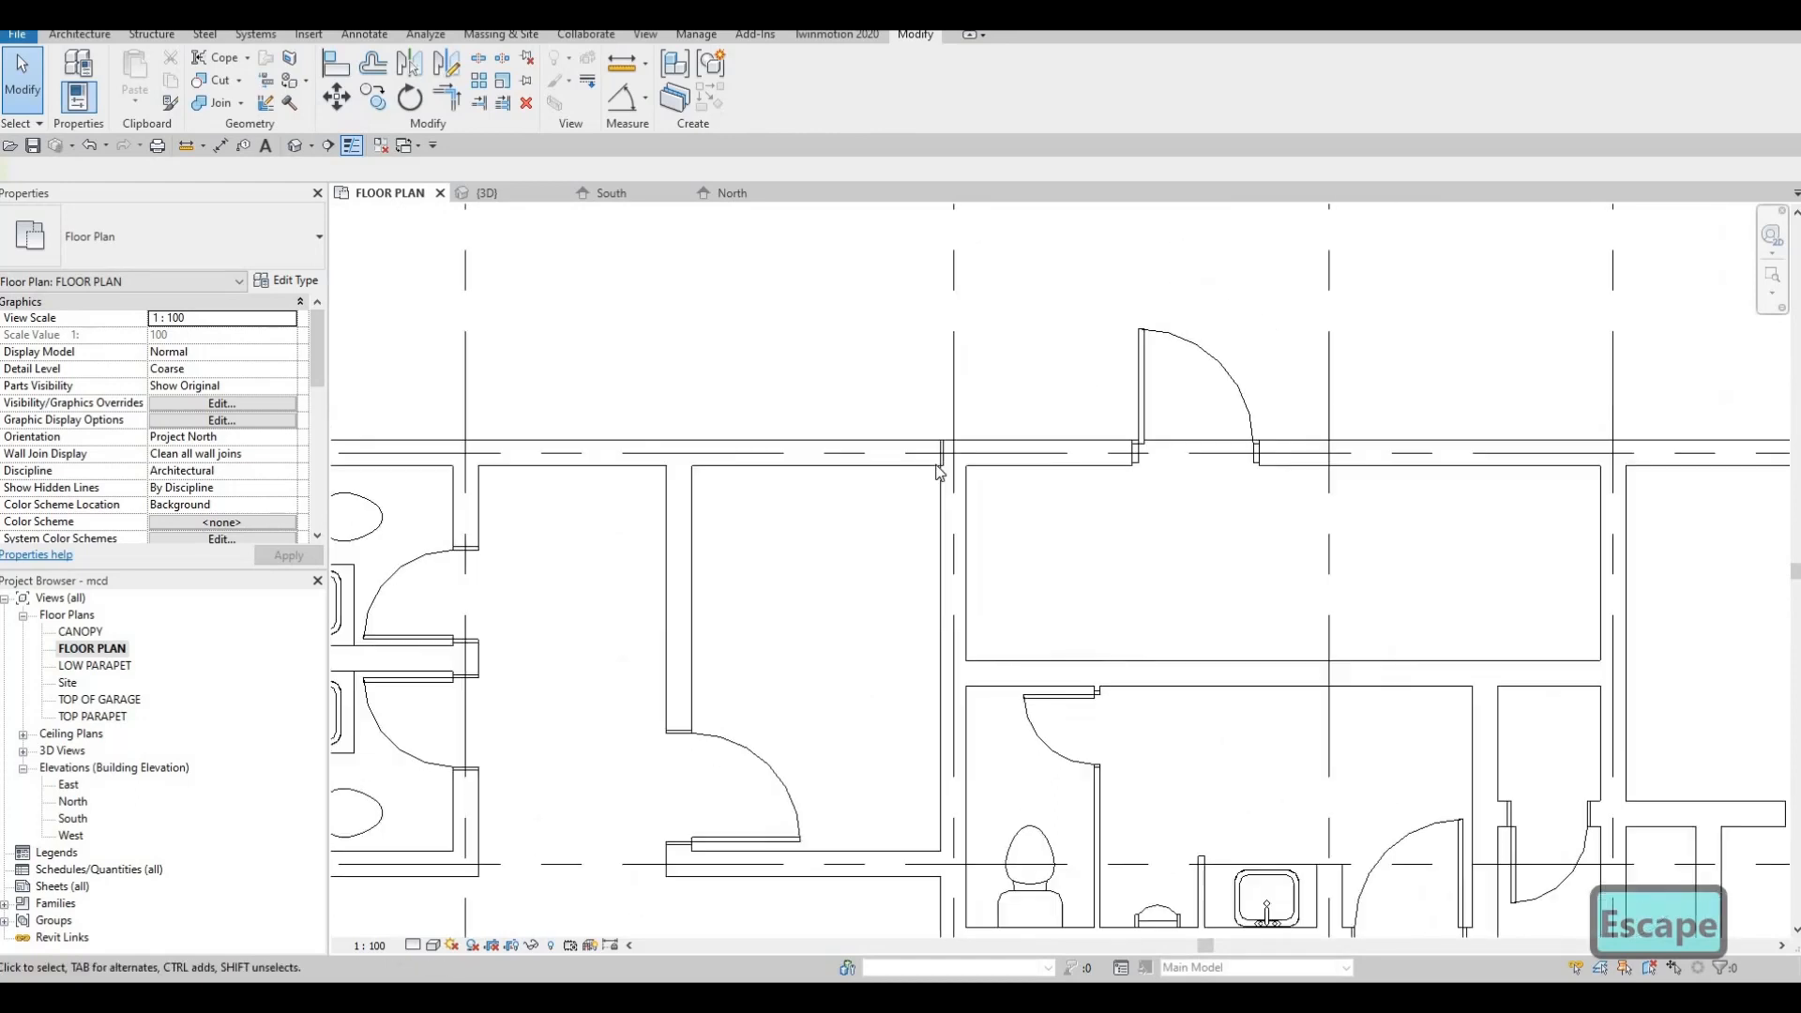
pyautogui.scroll(5, 923, 512)
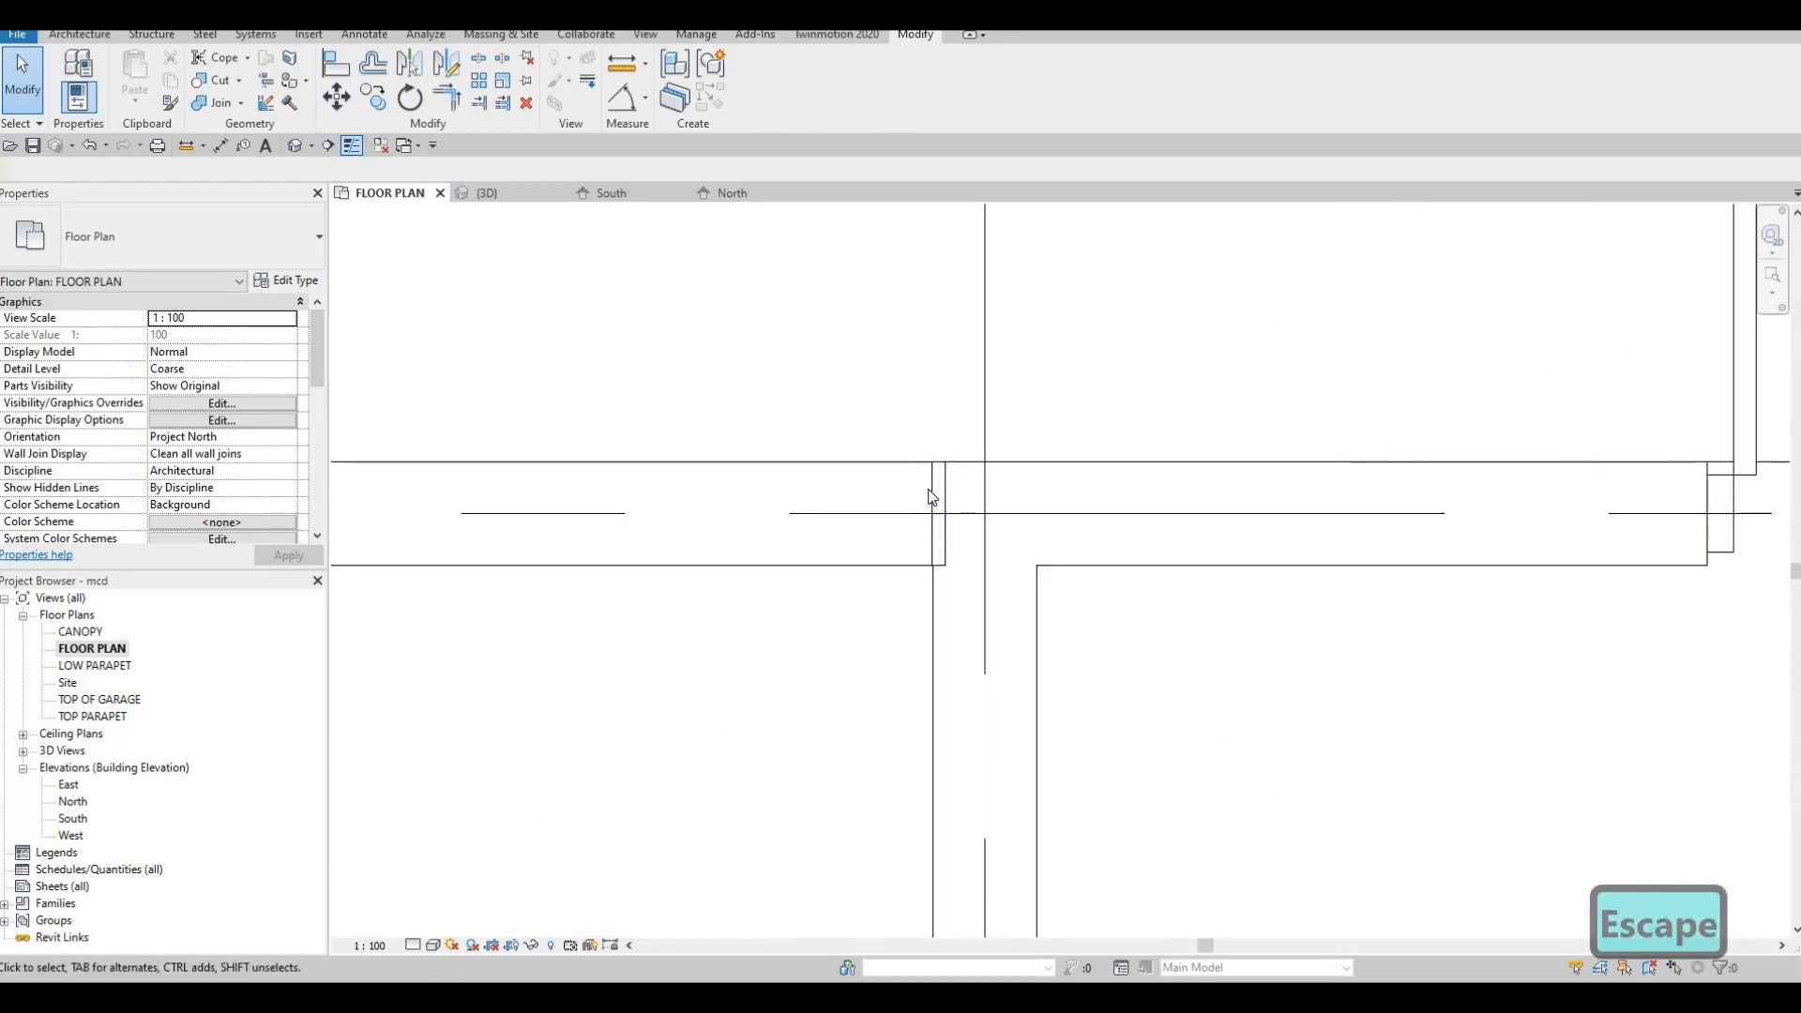
pyautogui.click(936, 514)
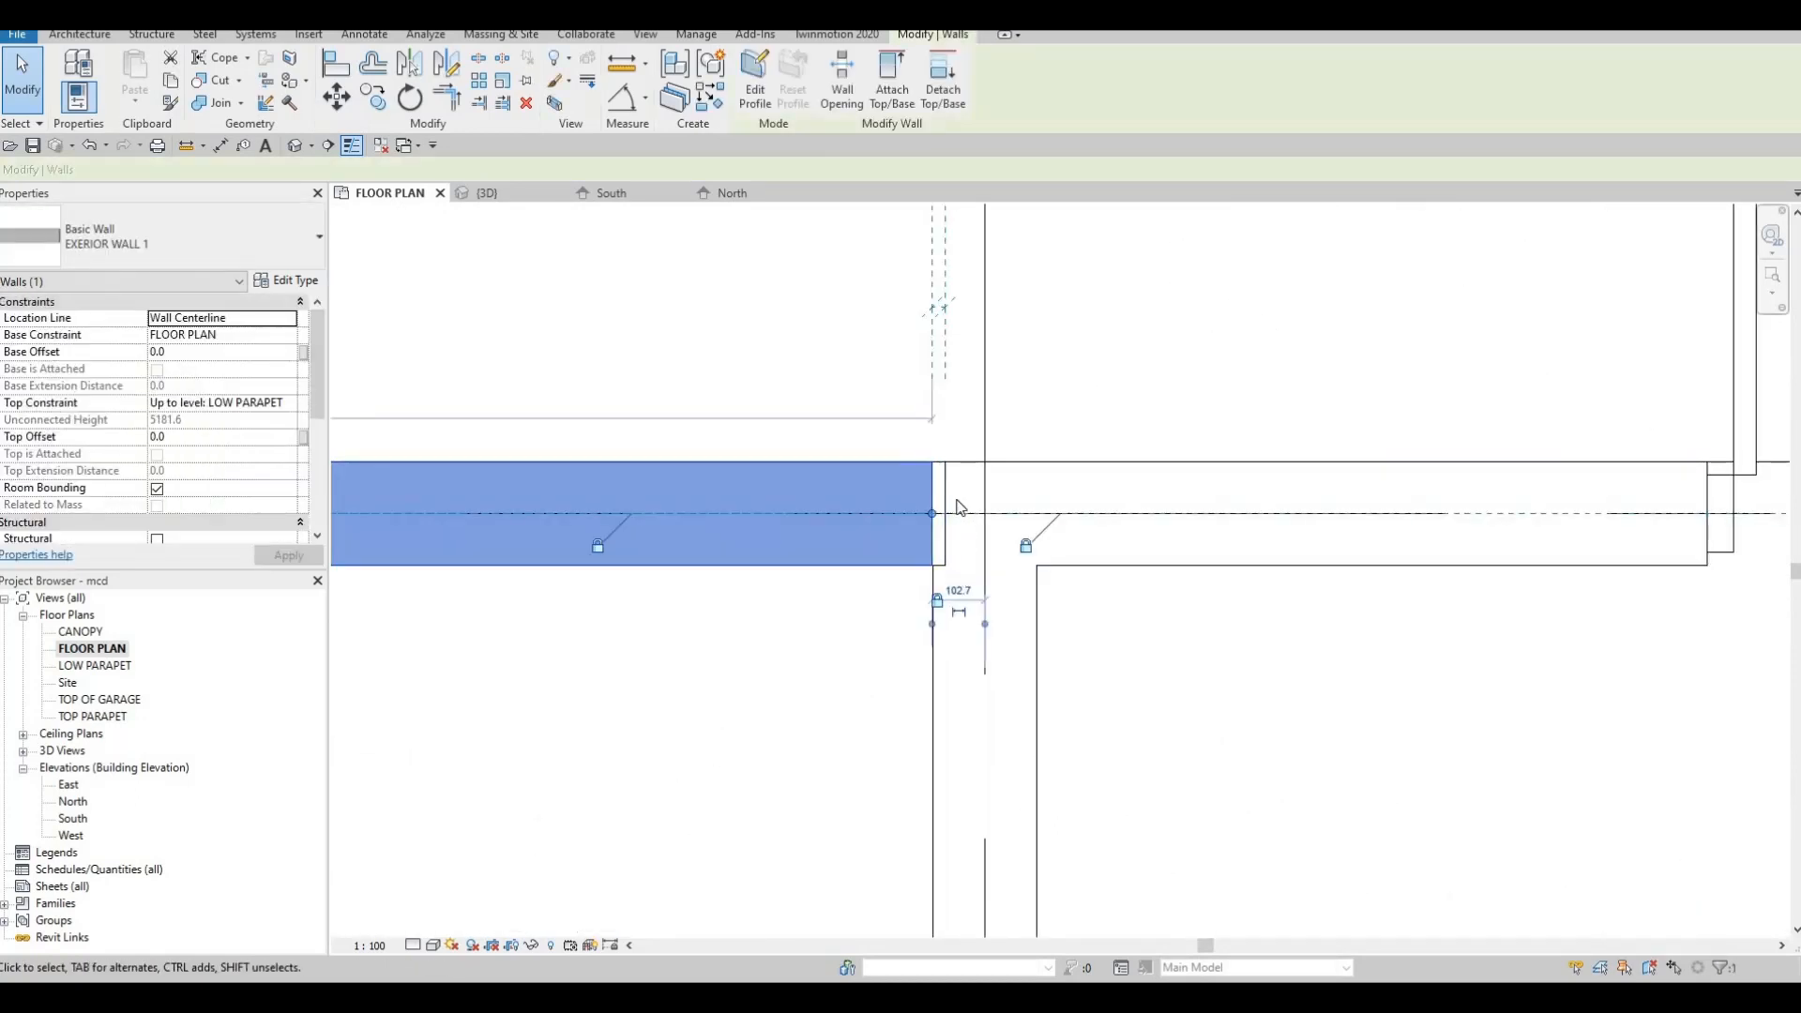
pyautogui.press('Escape')
pyautogui.press('Escape')
pyautogui.click(948, 479)
pyautogui.click(954, 452)
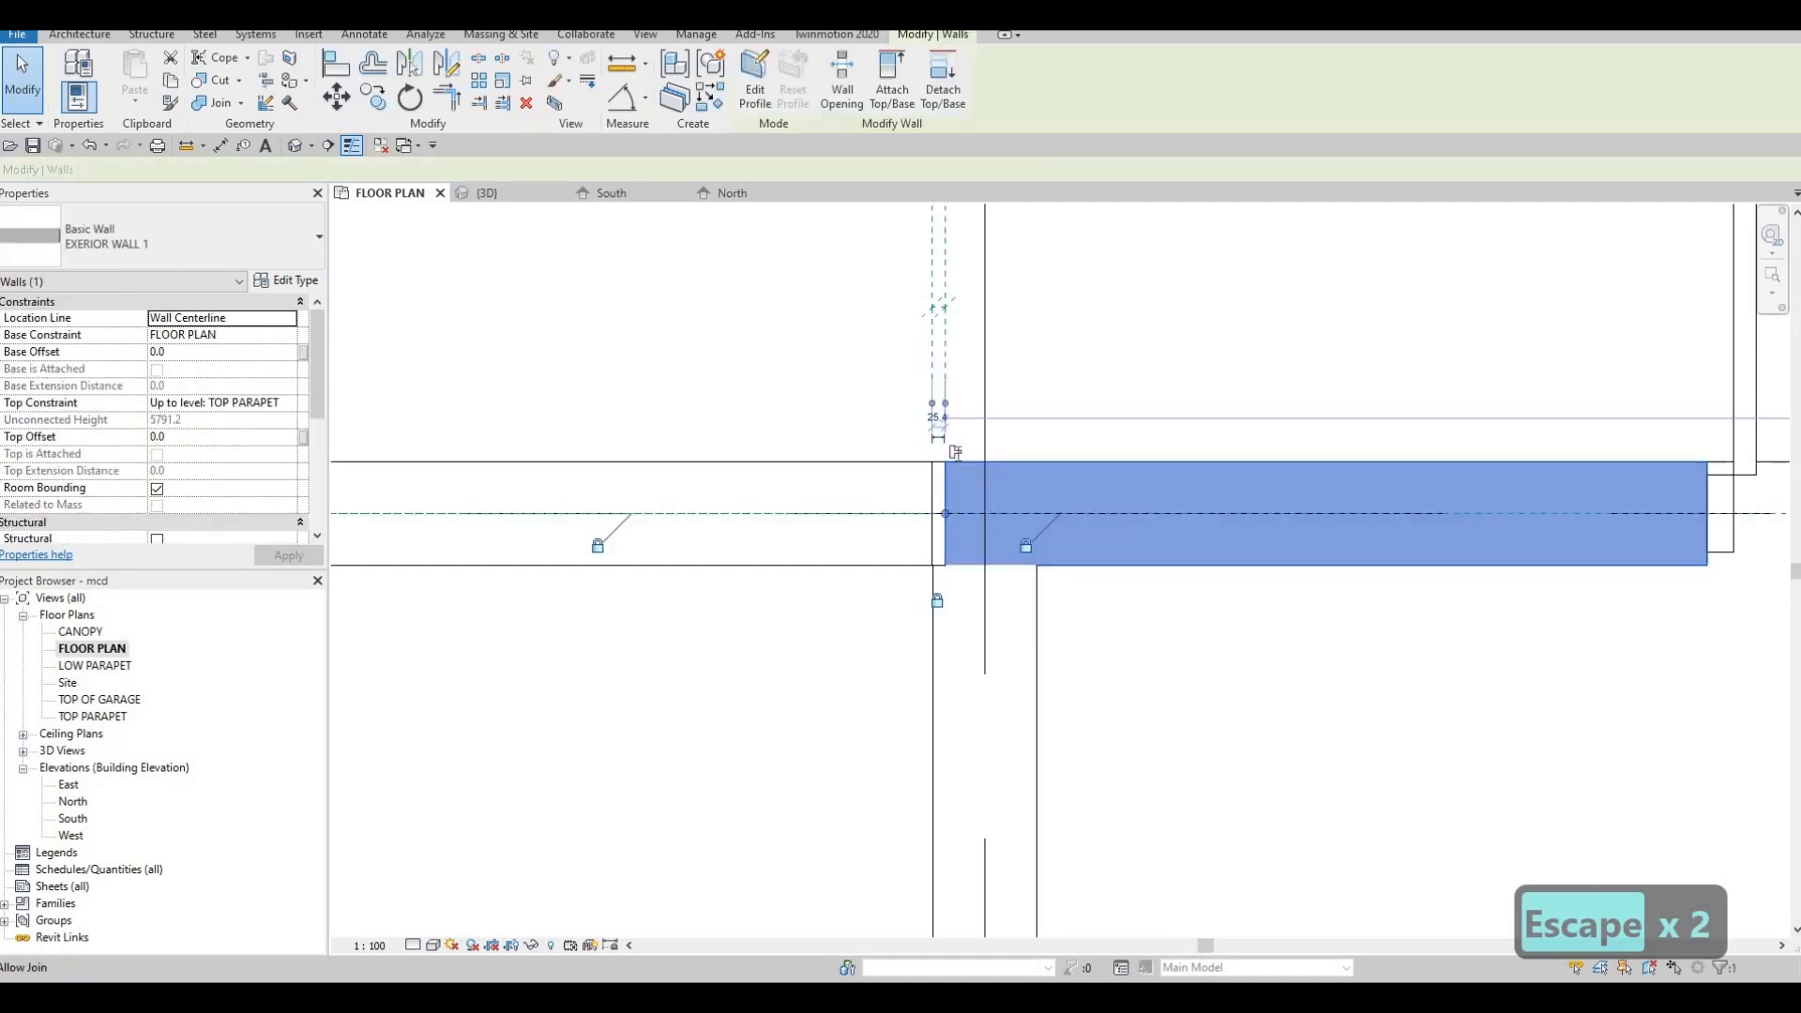
pyautogui.press('Escape')
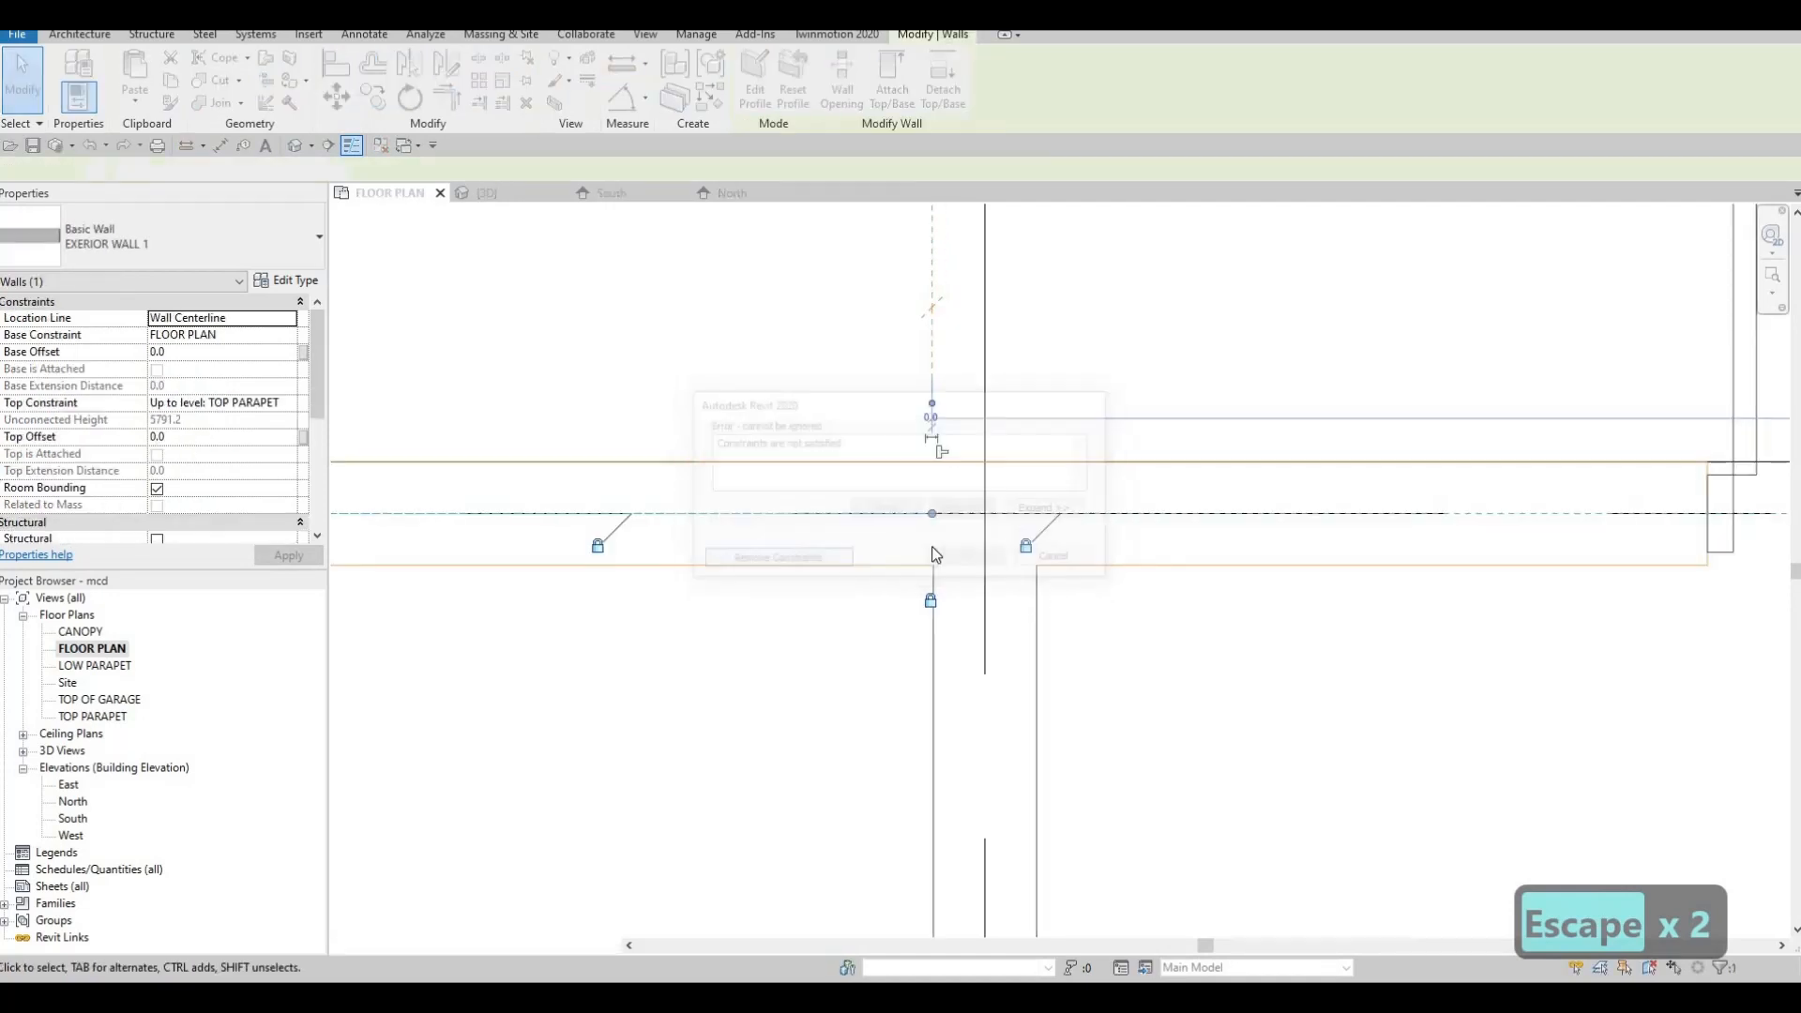
pyautogui.click(1070, 563)
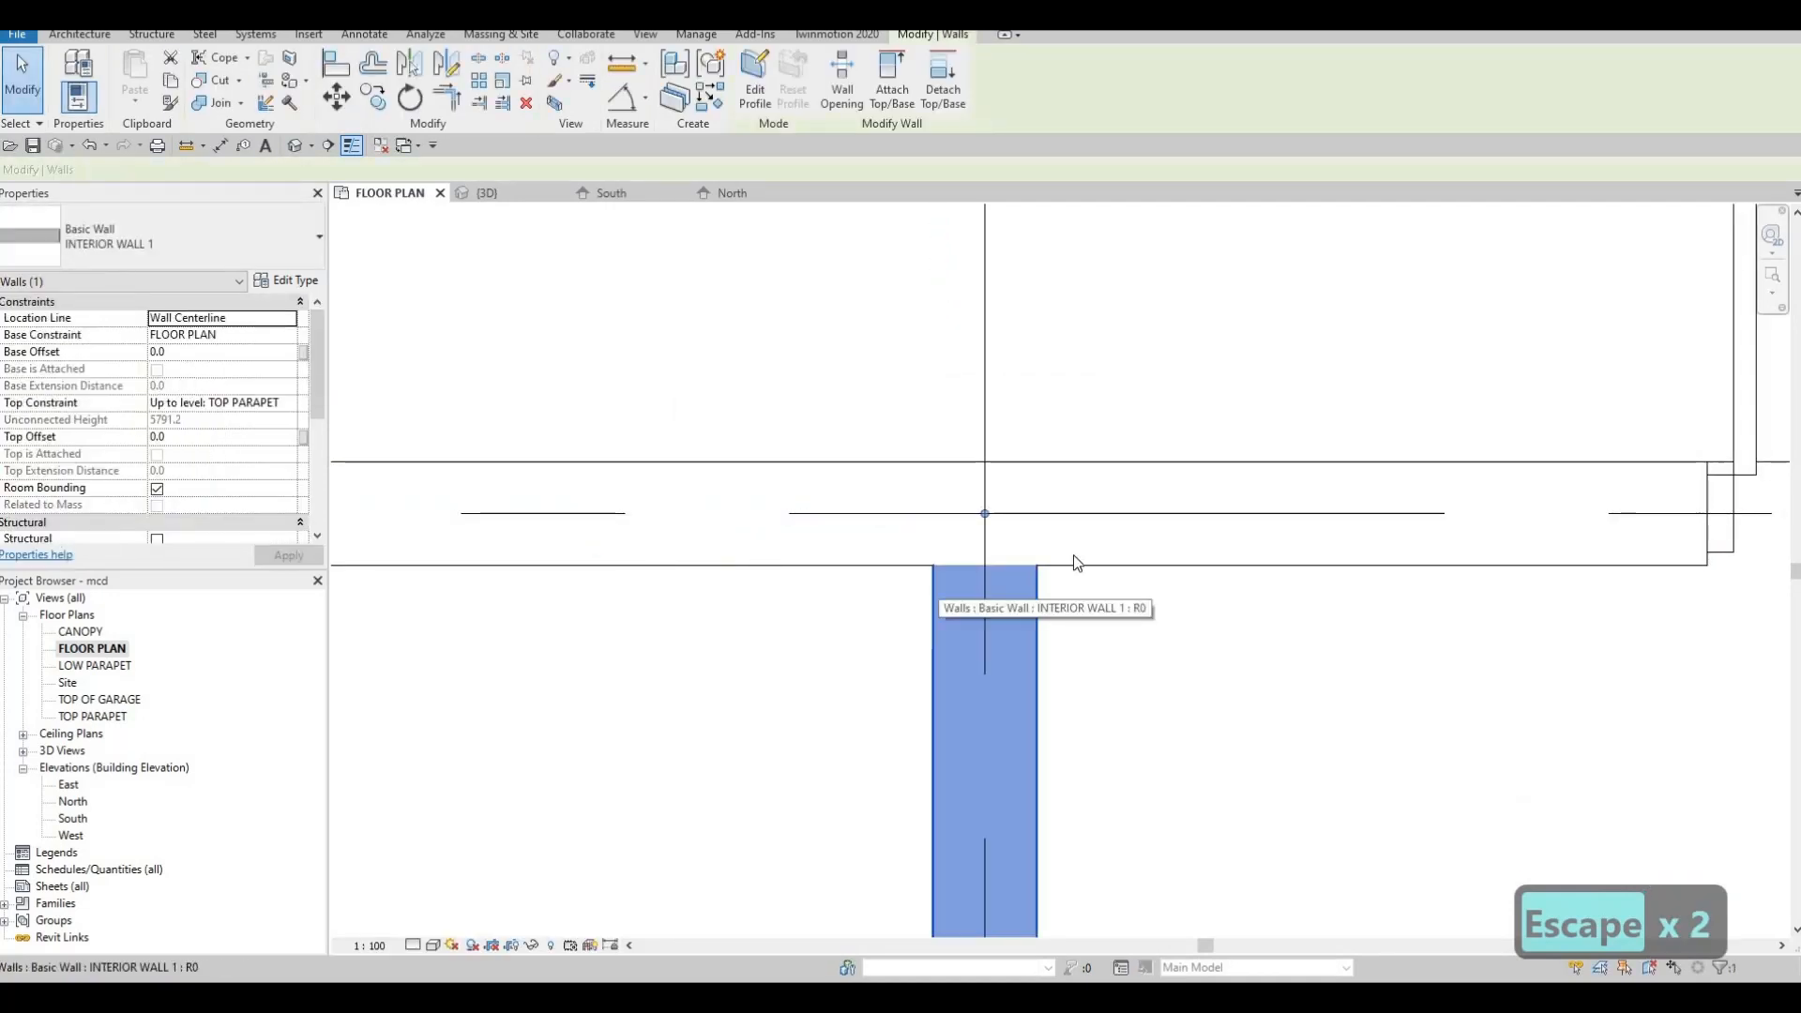
pyautogui.press('Escape')
pyautogui.press('Escape')
pyautogui.press('t')
pyautogui.press('r')
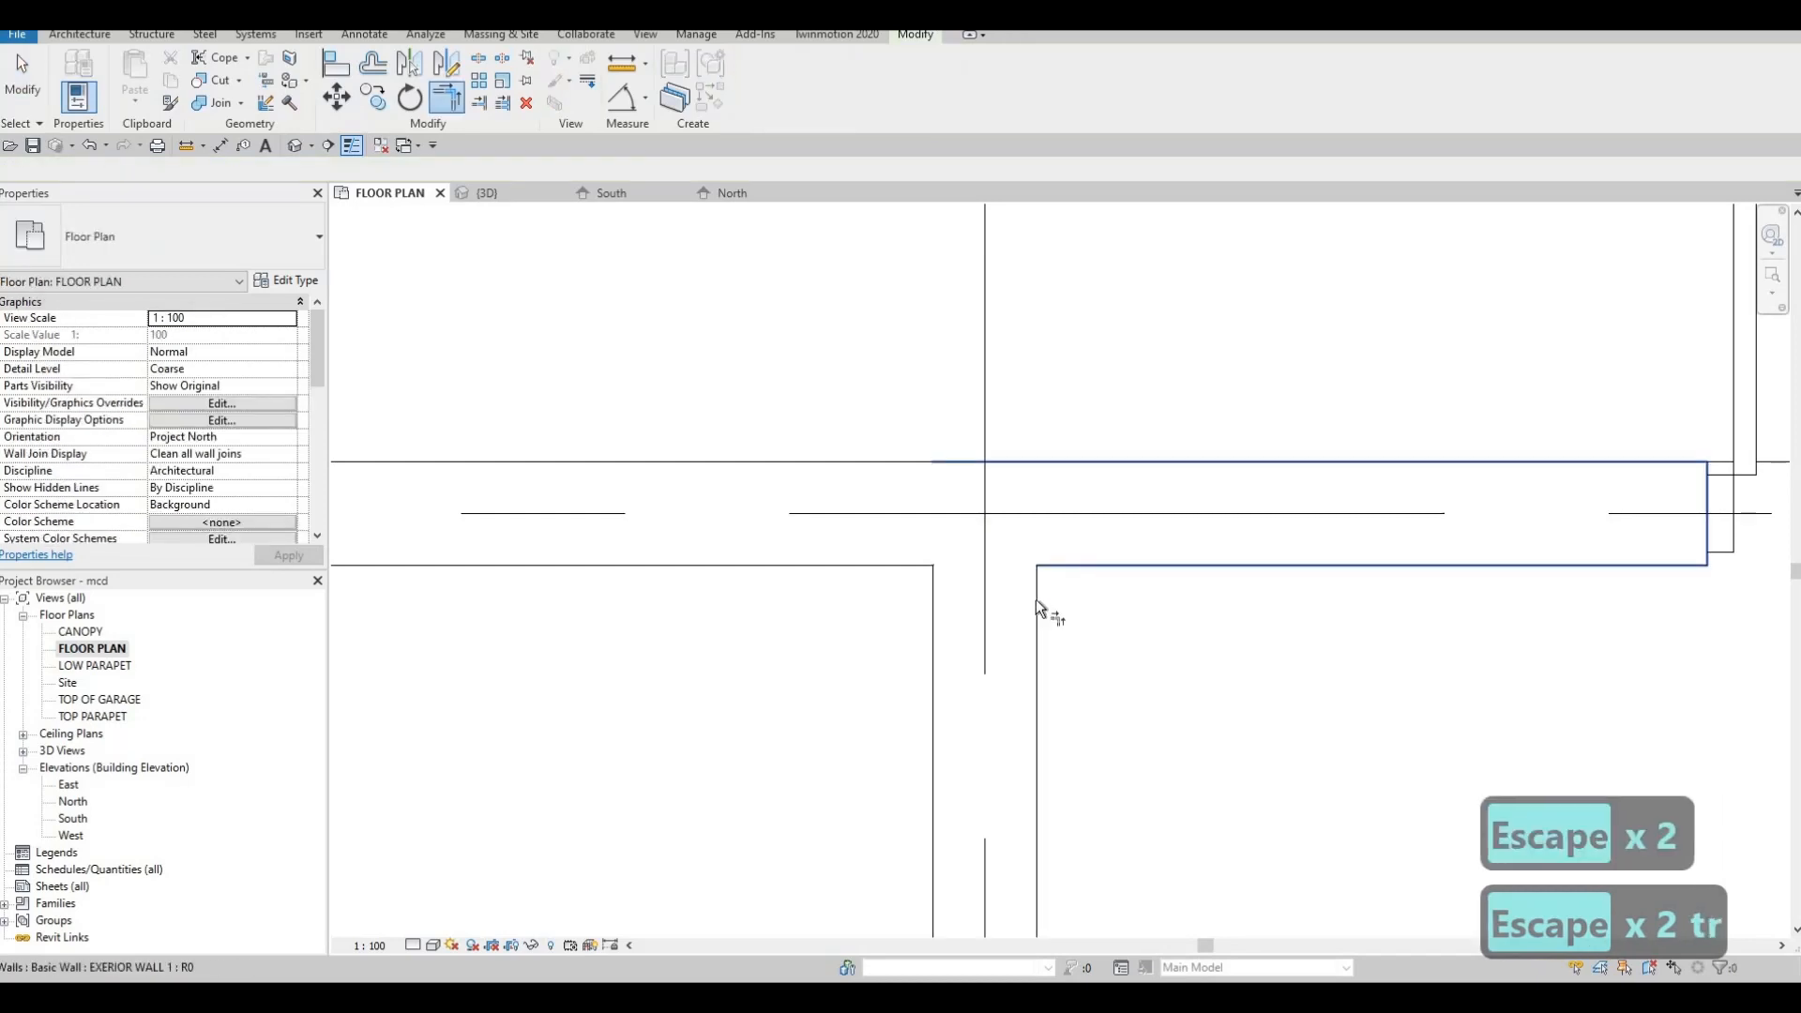
pyautogui.click(953, 591)
pyautogui.press('Escape')
pyautogui.press('Escape')
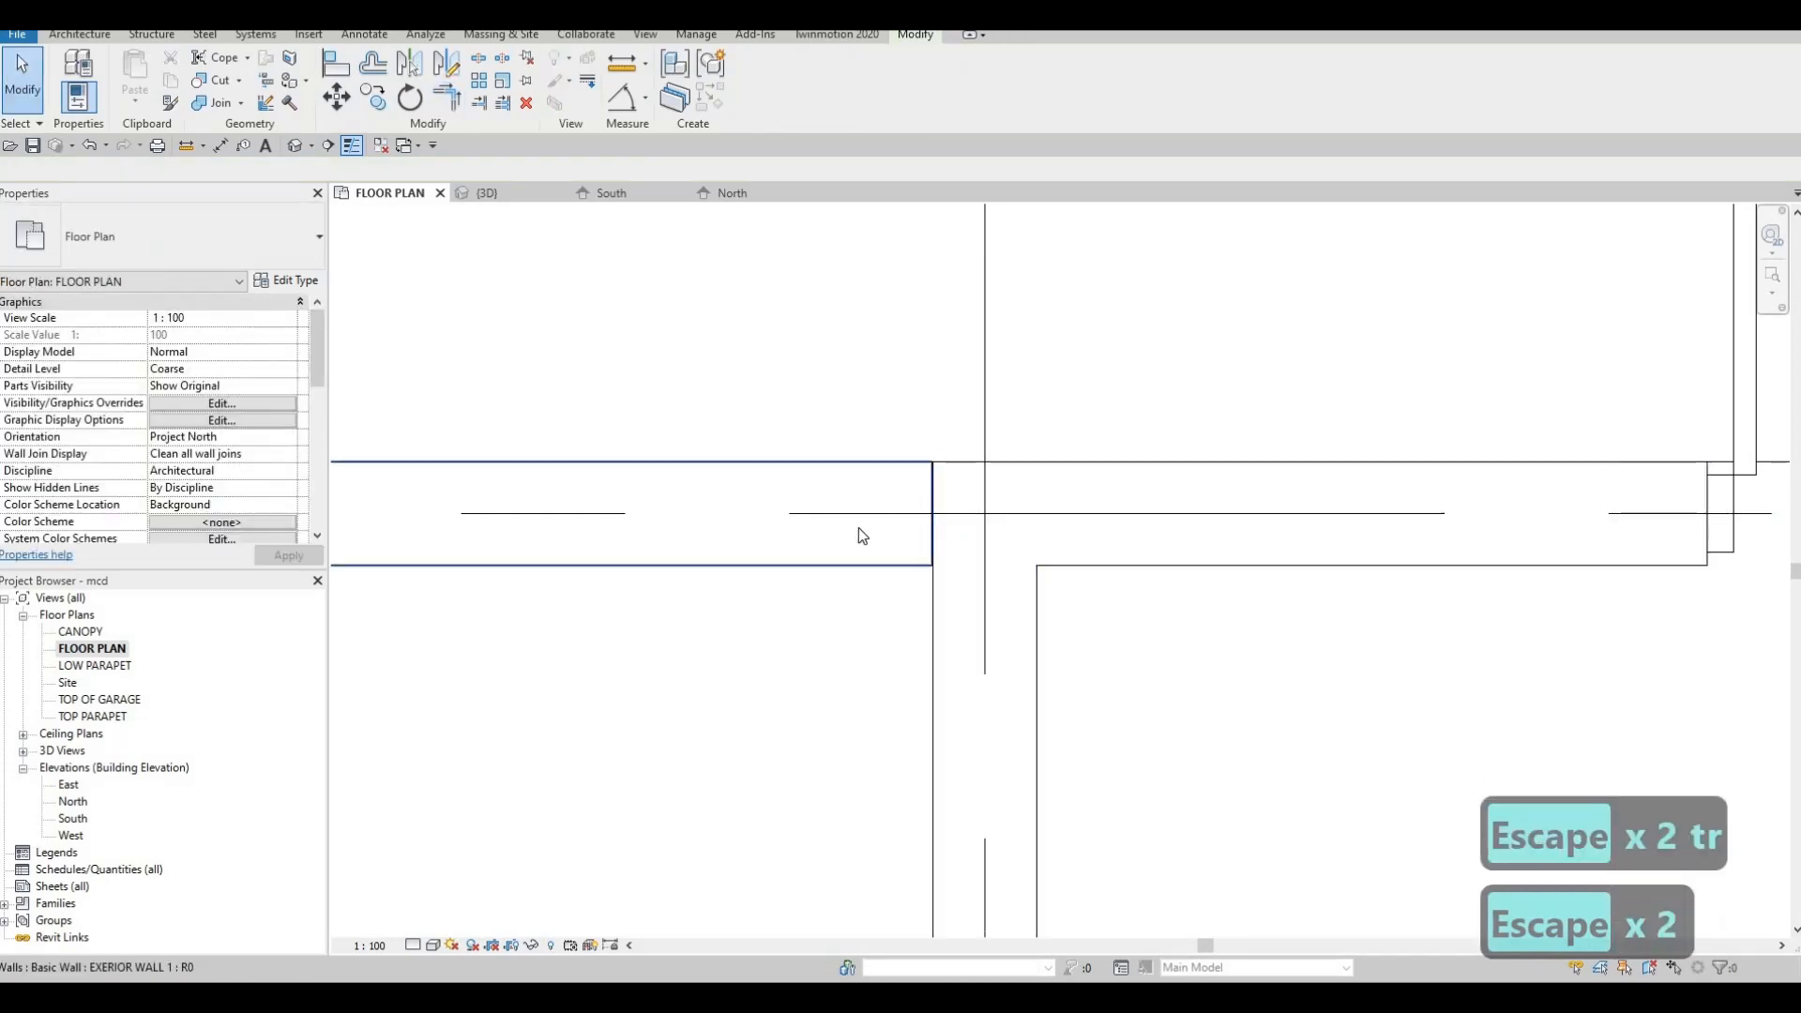
# Pull the east end of the north exterior wall's LOW PARAPET segment against the adjoining segment at grid line 5
pyautogui.press('Escape')
pyautogui.click(930, 522)
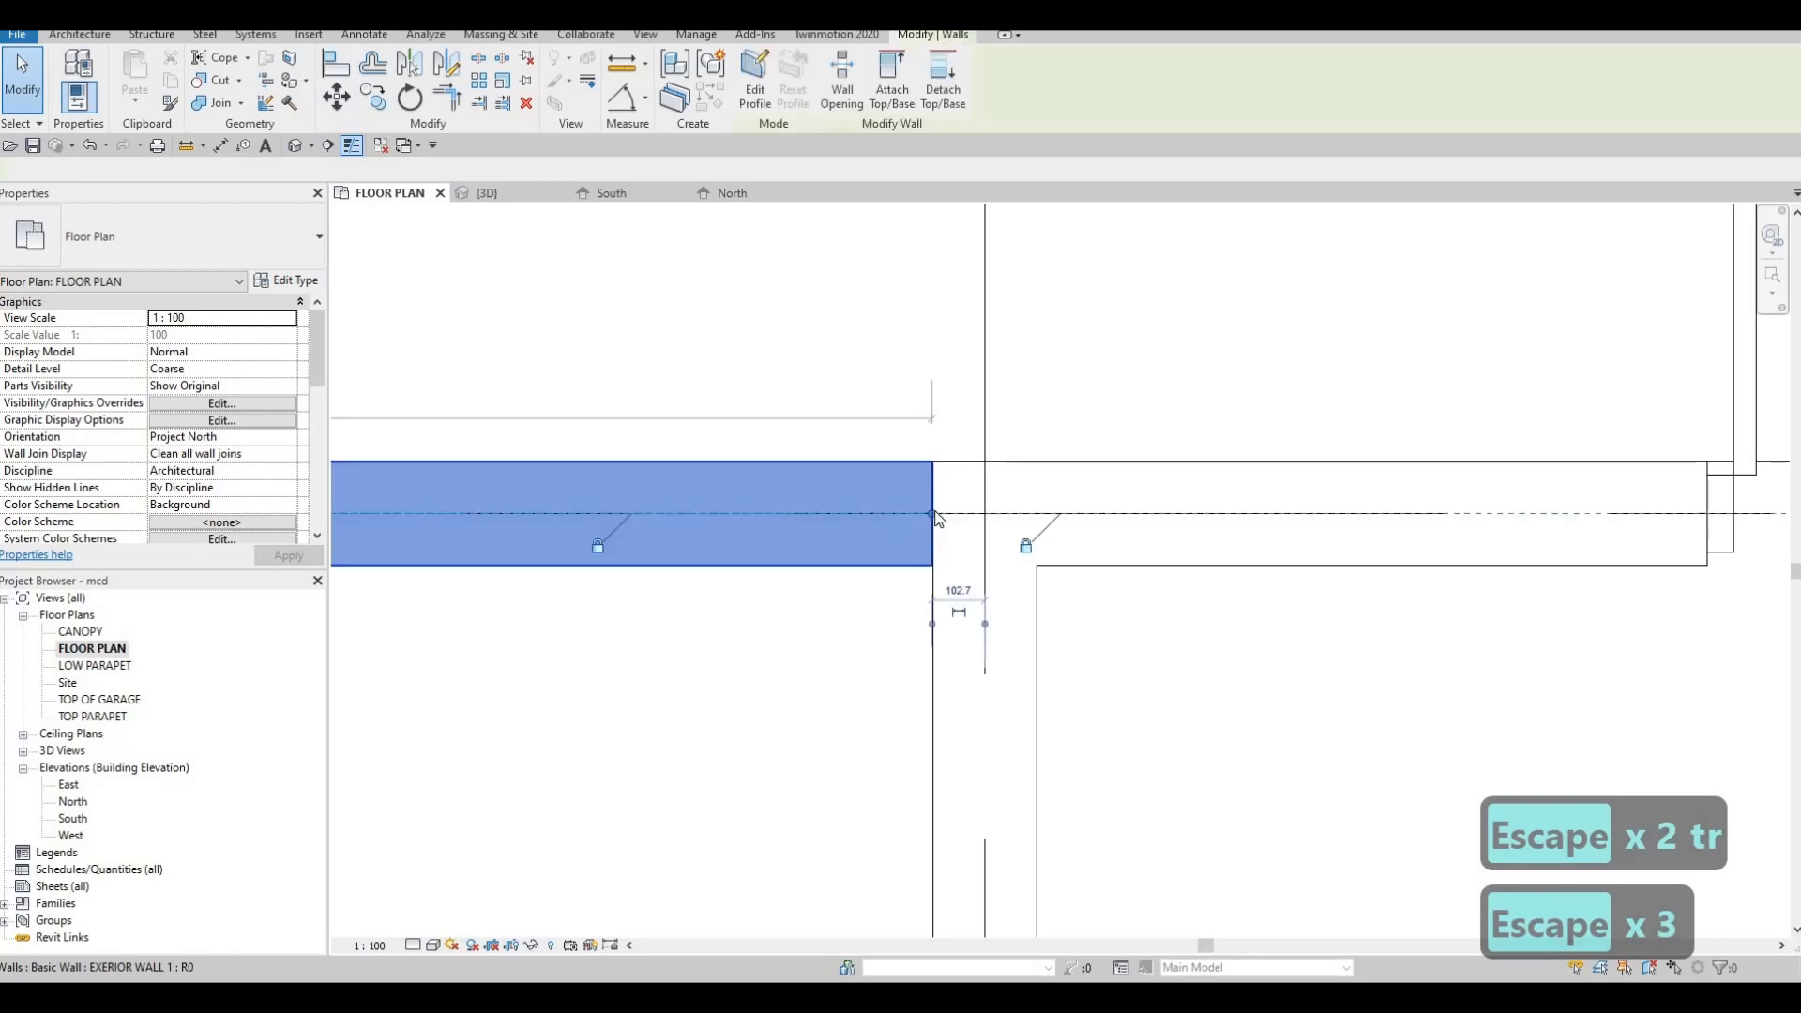
pyautogui.scroll(2, 931, 526)
pyautogui.scroll(2, 934, 513)
pyautogui.moveTo(935, 524); pyautogui.dragTo(937, 529)
pyautogui.press('Escape')
# Allow the TOP PARAPET segment of the south exterior wall to join at grid line 5, removing the constraints
pyautogui.scroll(-3, 840, 525)
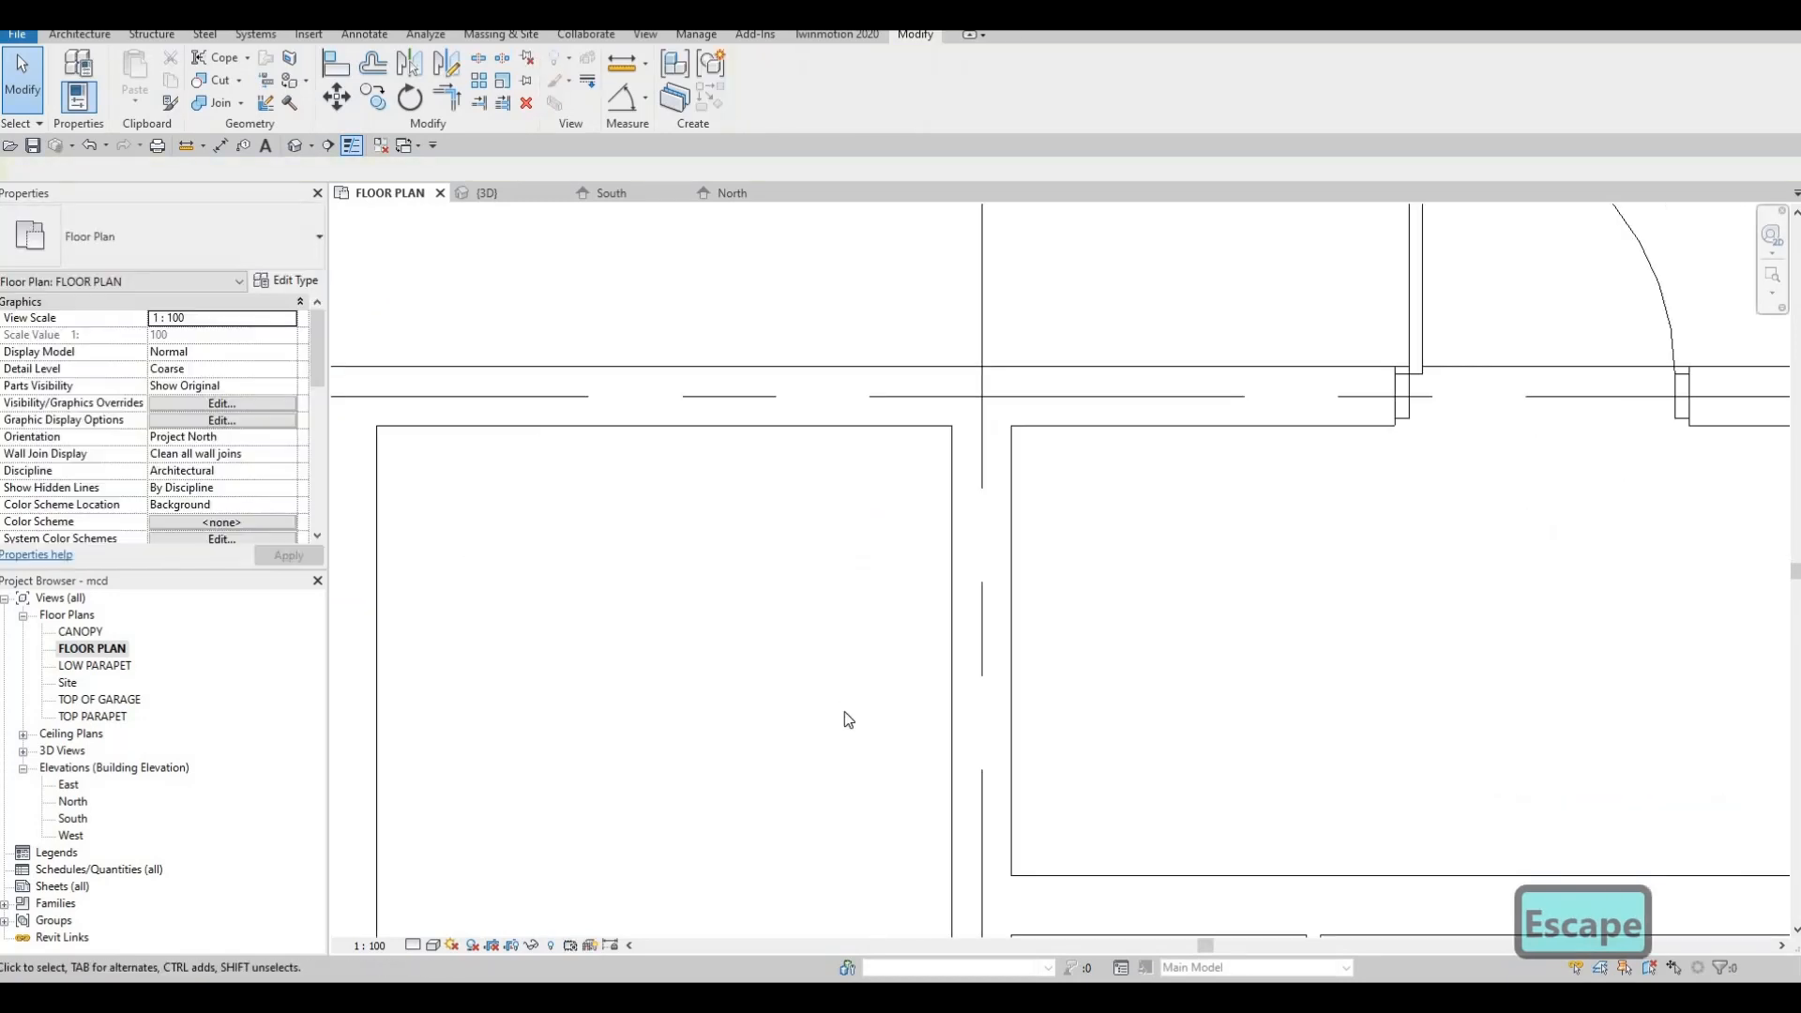
pyautogui.scroll(-5, 928, 575)
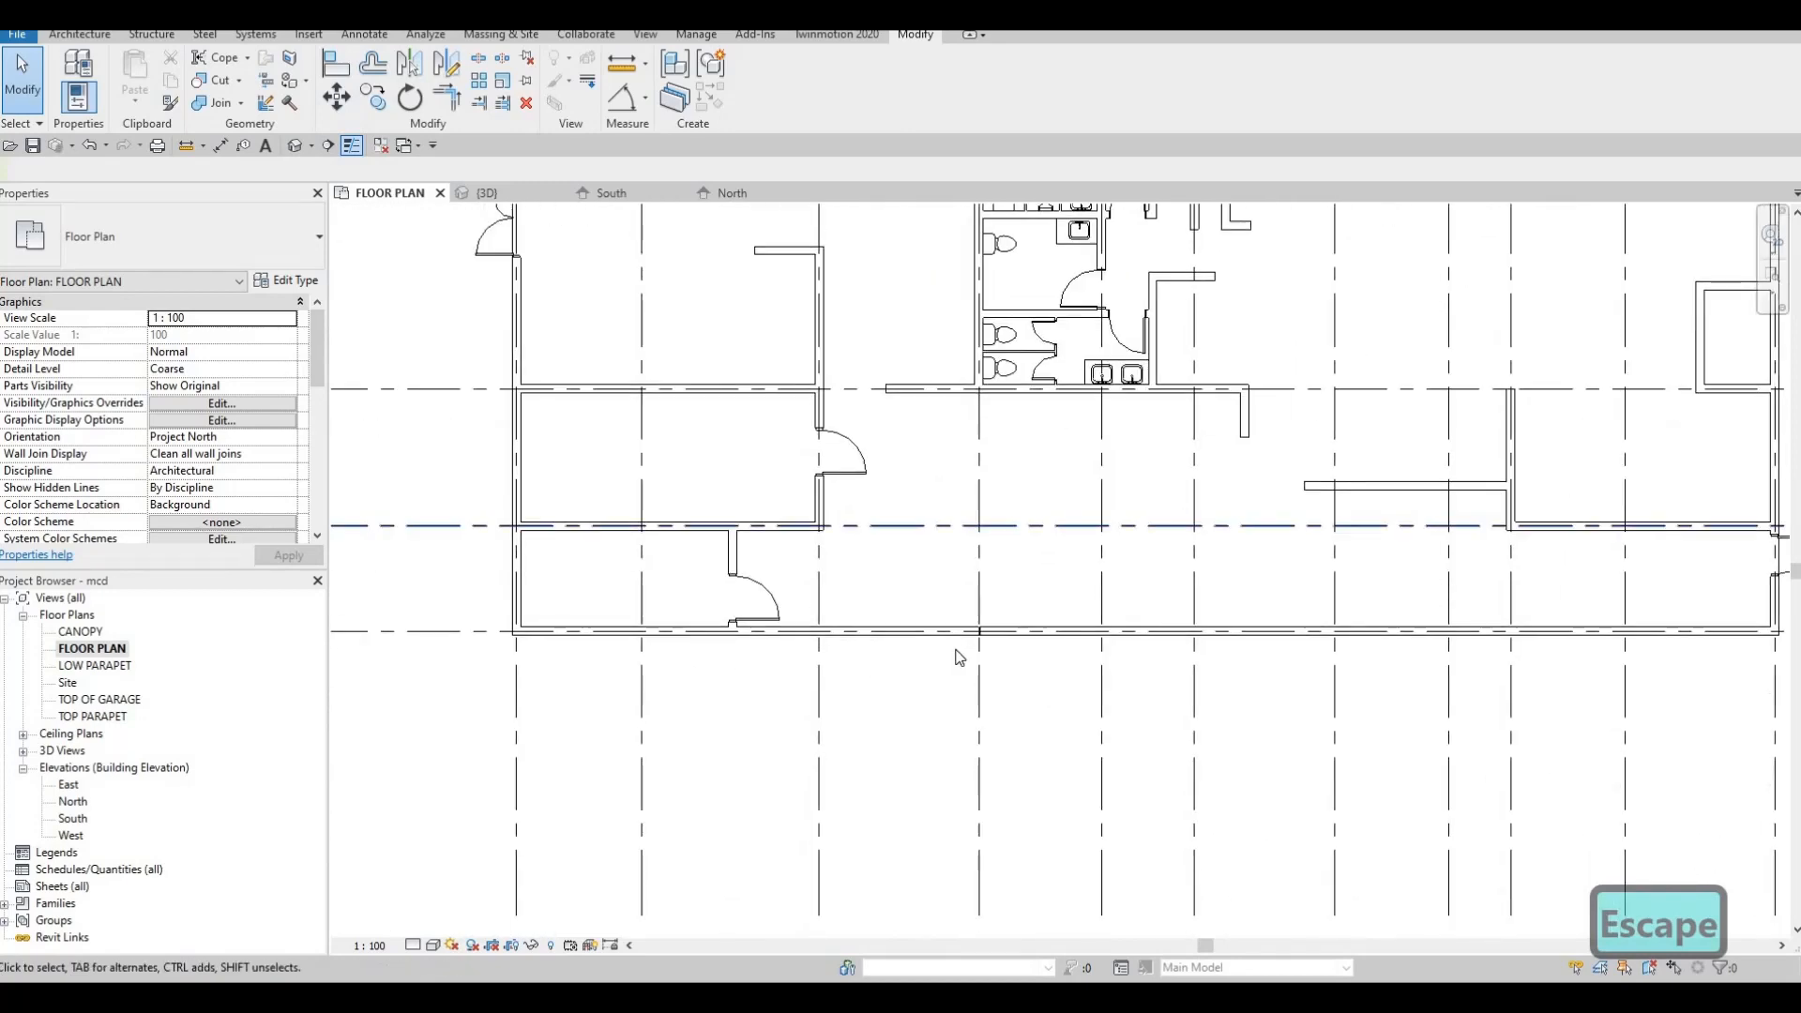
pyautogui.scroll(4, 984, 620)
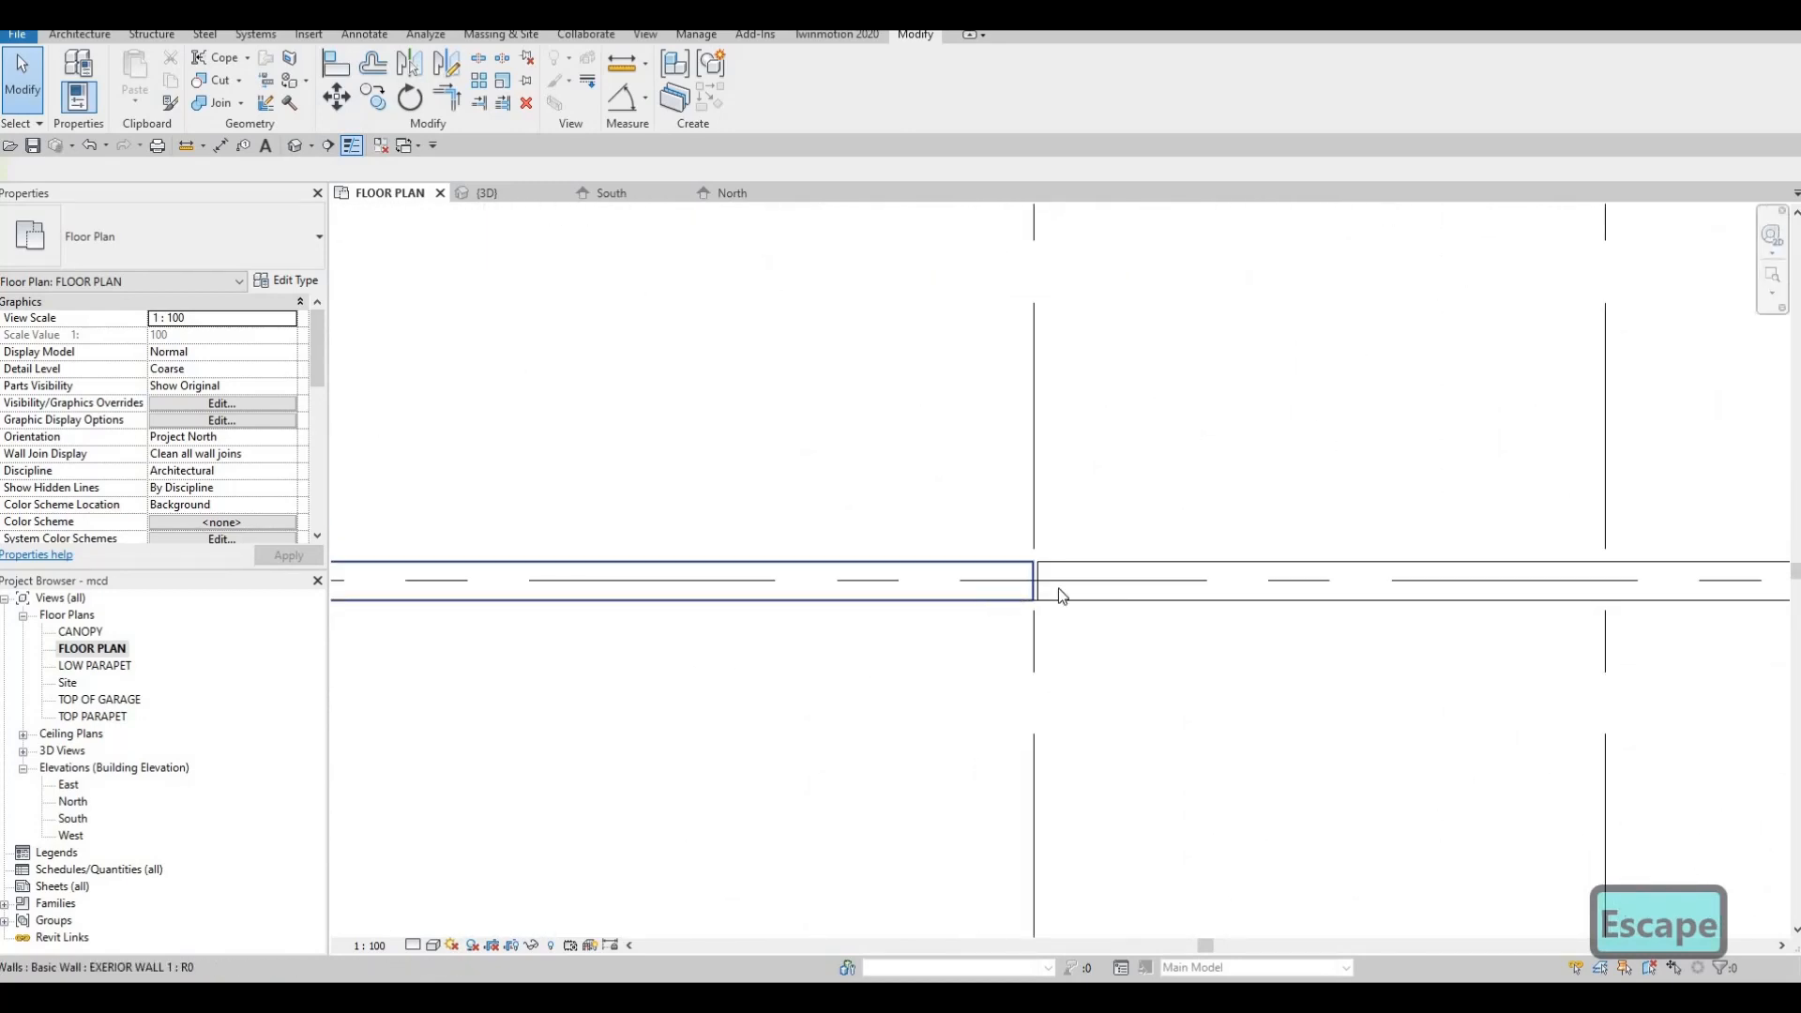
pyautogui.click(996, 597)
pyautogui.scroll(3, 999, 628)
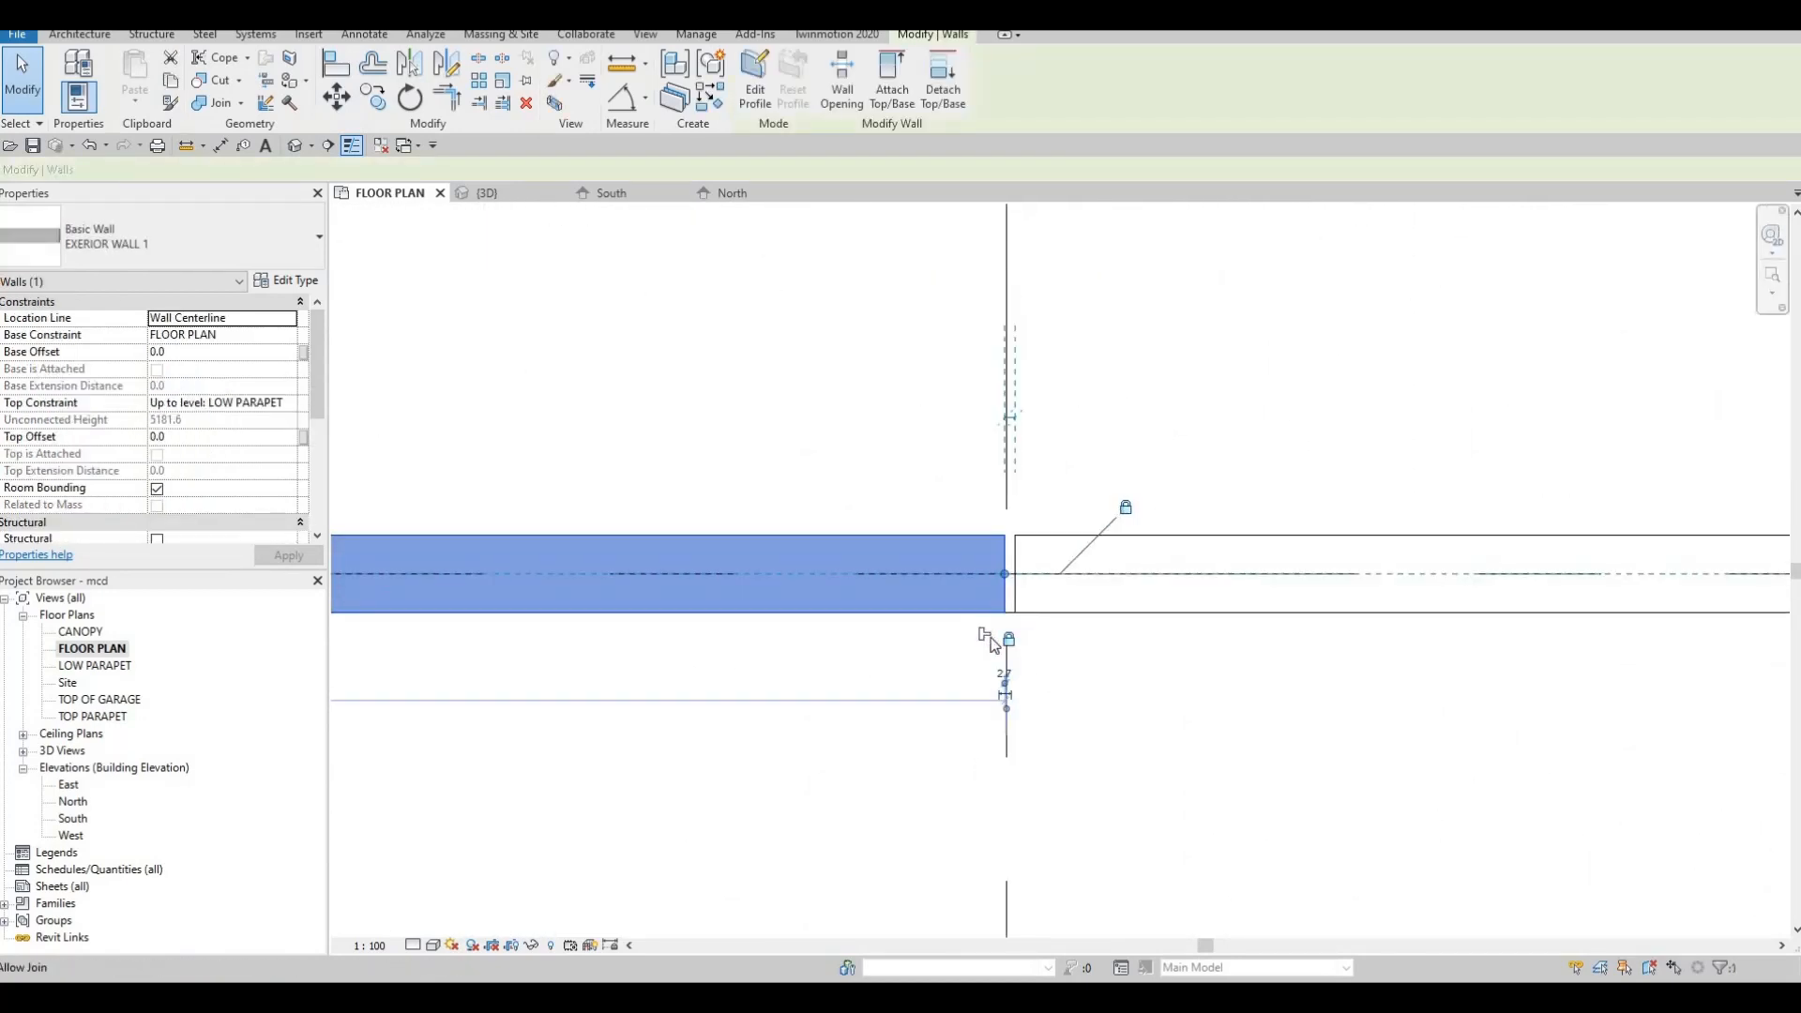
pyautogui.press('Escape')
pyautogui.press('Escape')
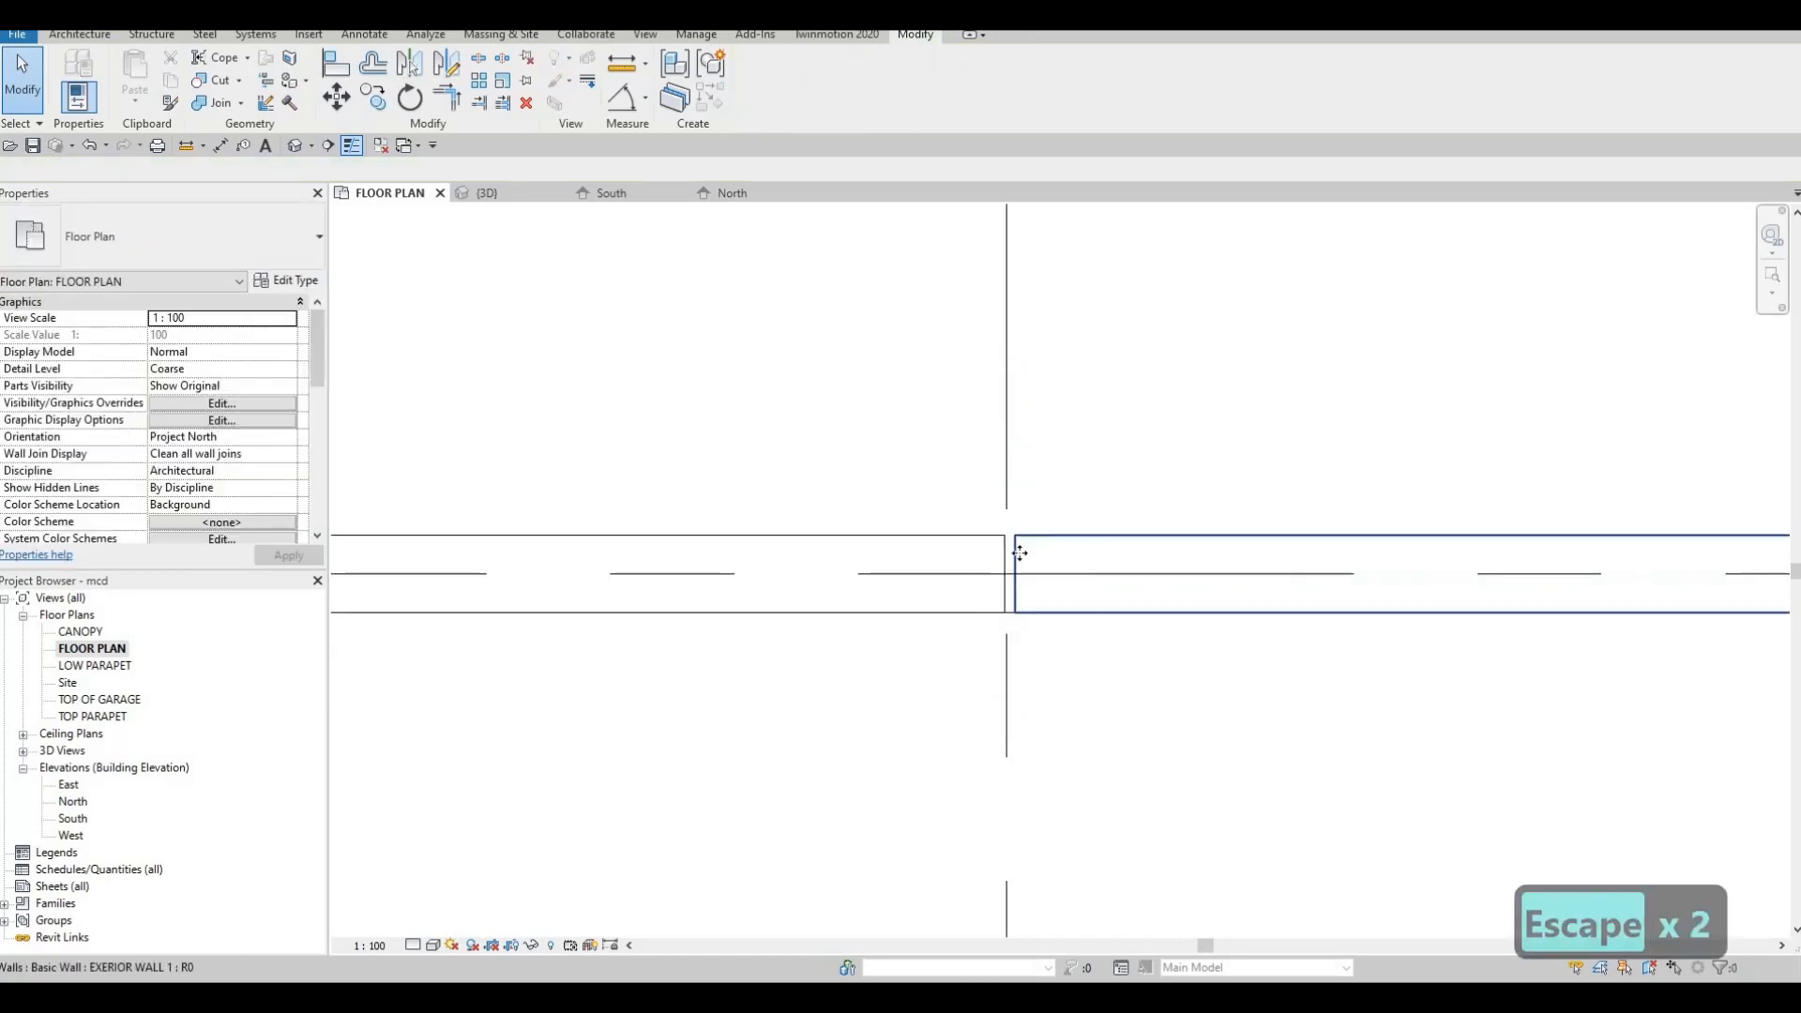
pyautogui.click(1021, 553)
pyautogui.click(1024, 623)
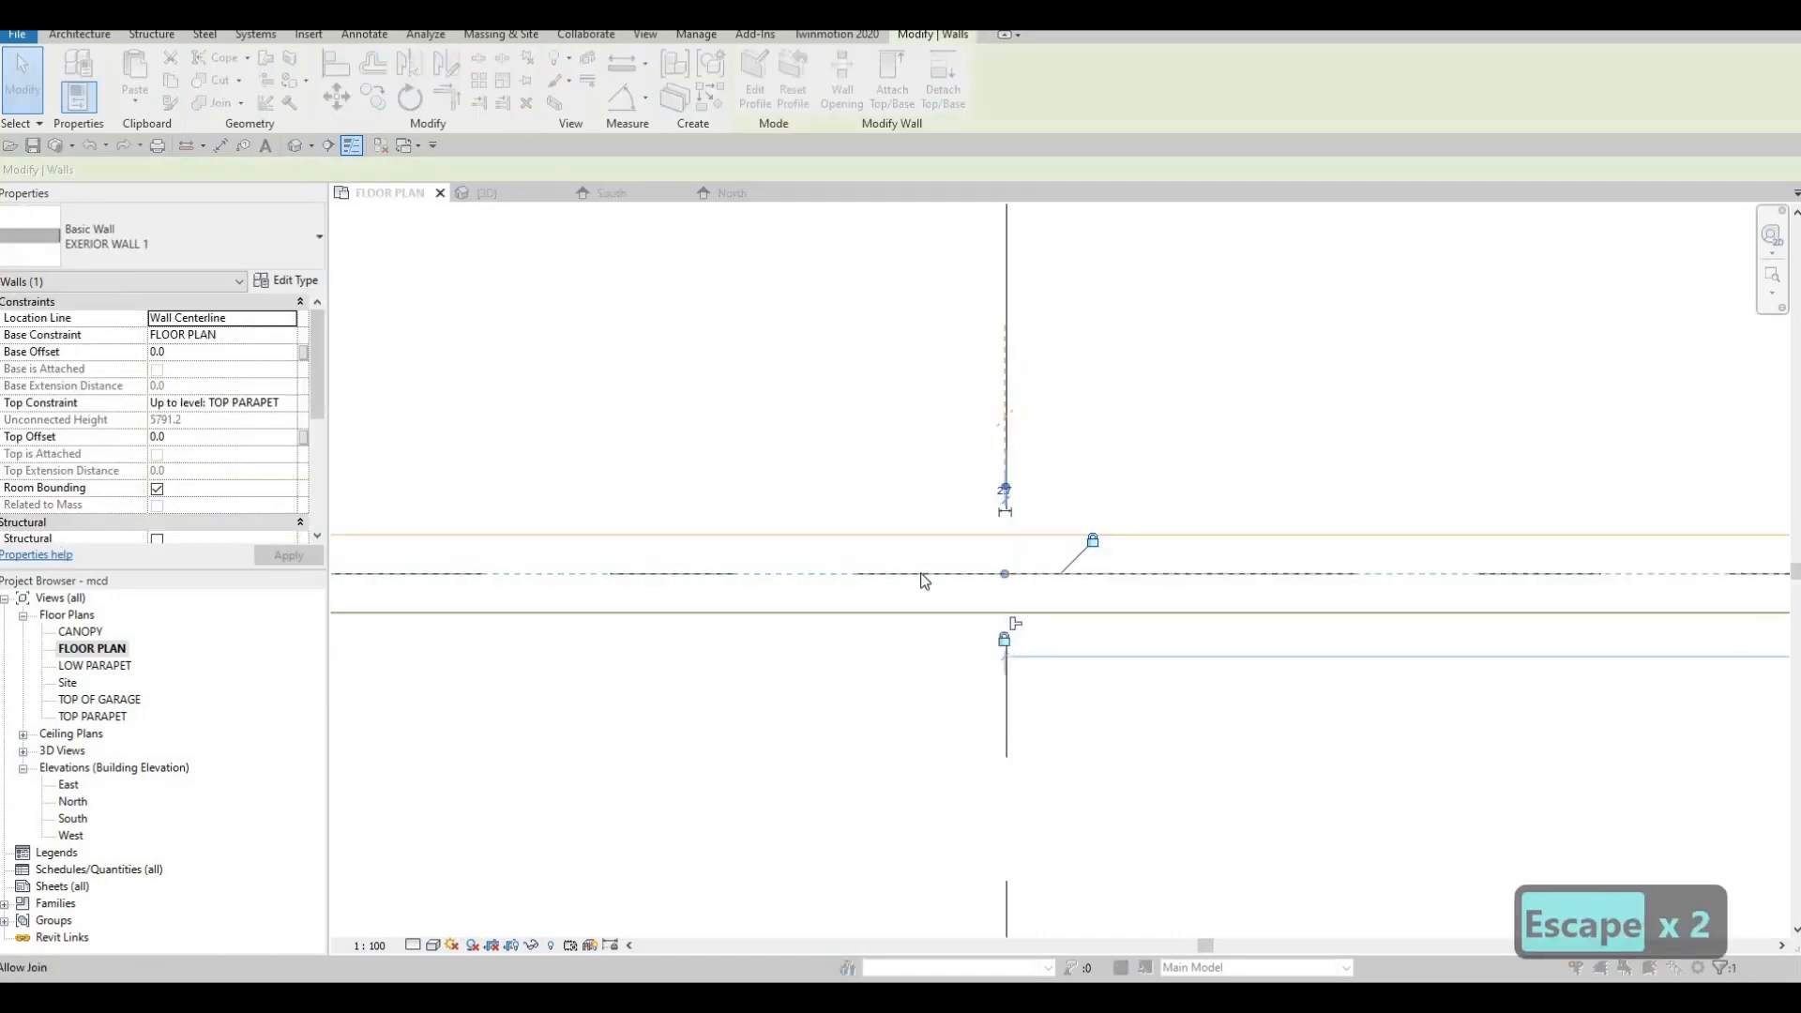
pyautogui.click(844, 561)
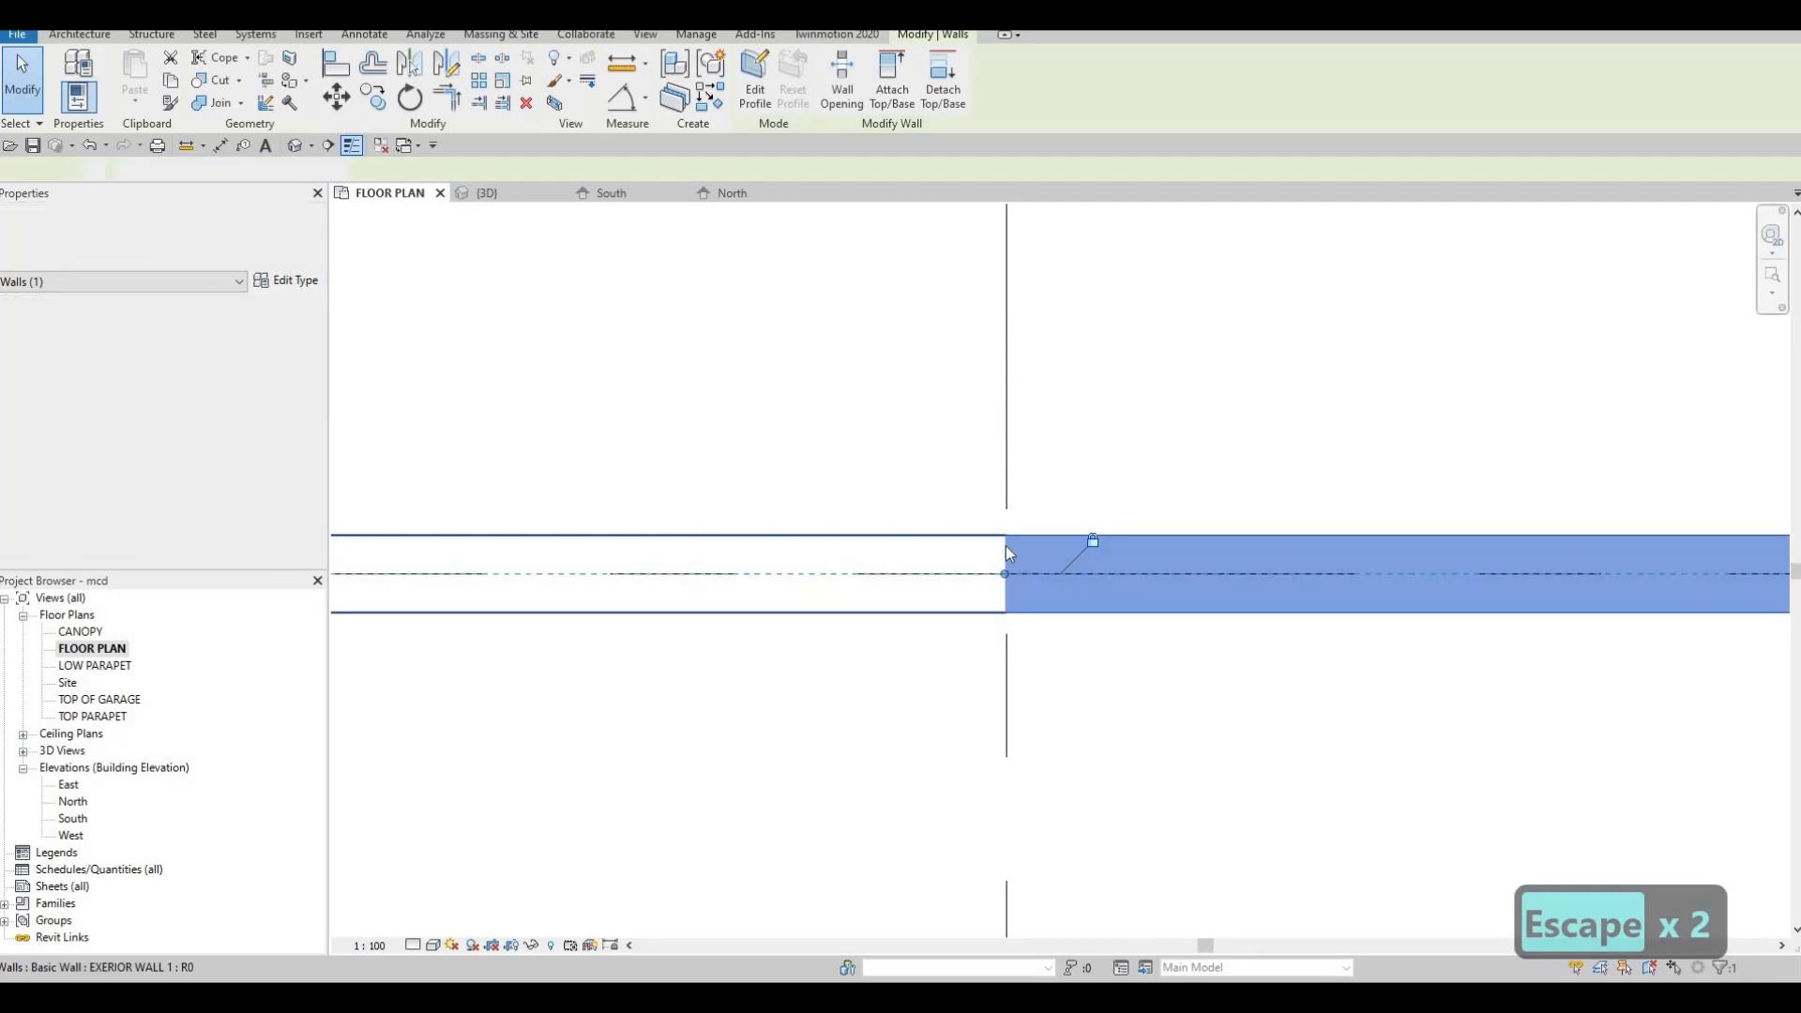
pyautogui.press('Escape')
pyautogui.press('Escape')
# Open the 3D view and inspect the wall heights and the parapet step from the west and south sides
pyautogui.scroll(-2, 978, 494)
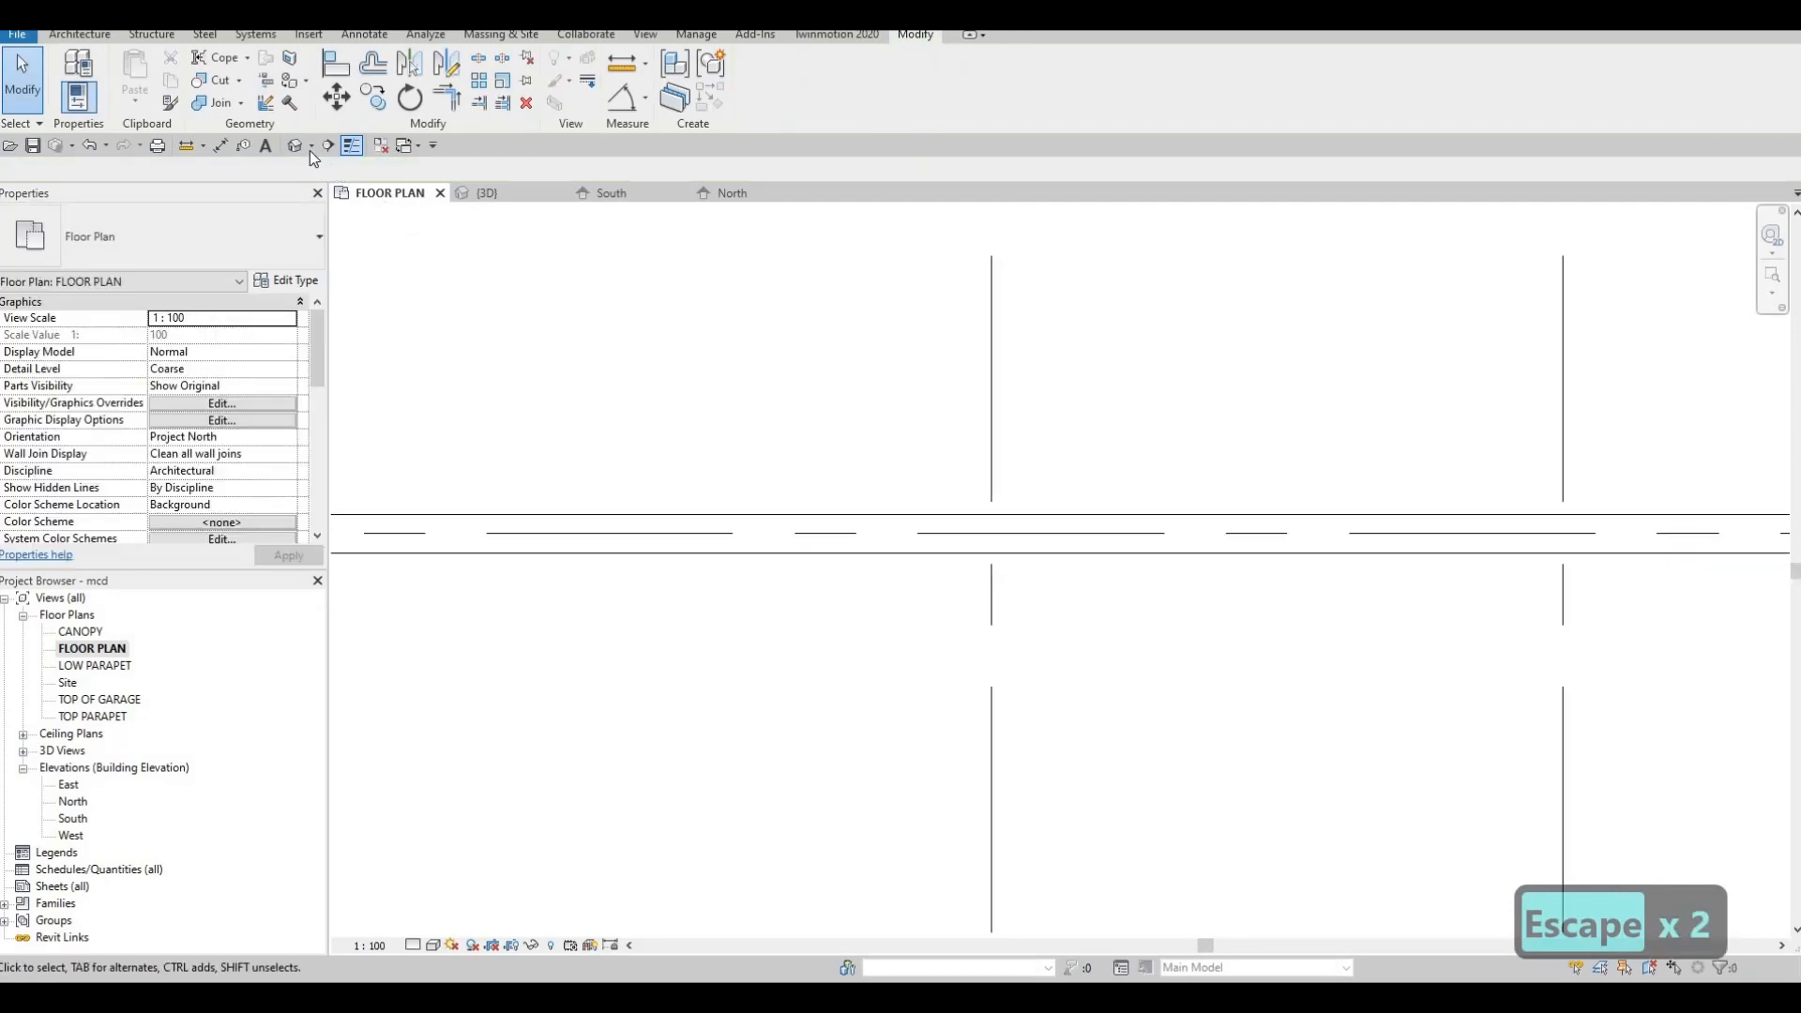
pyautogui.click(487, 192)
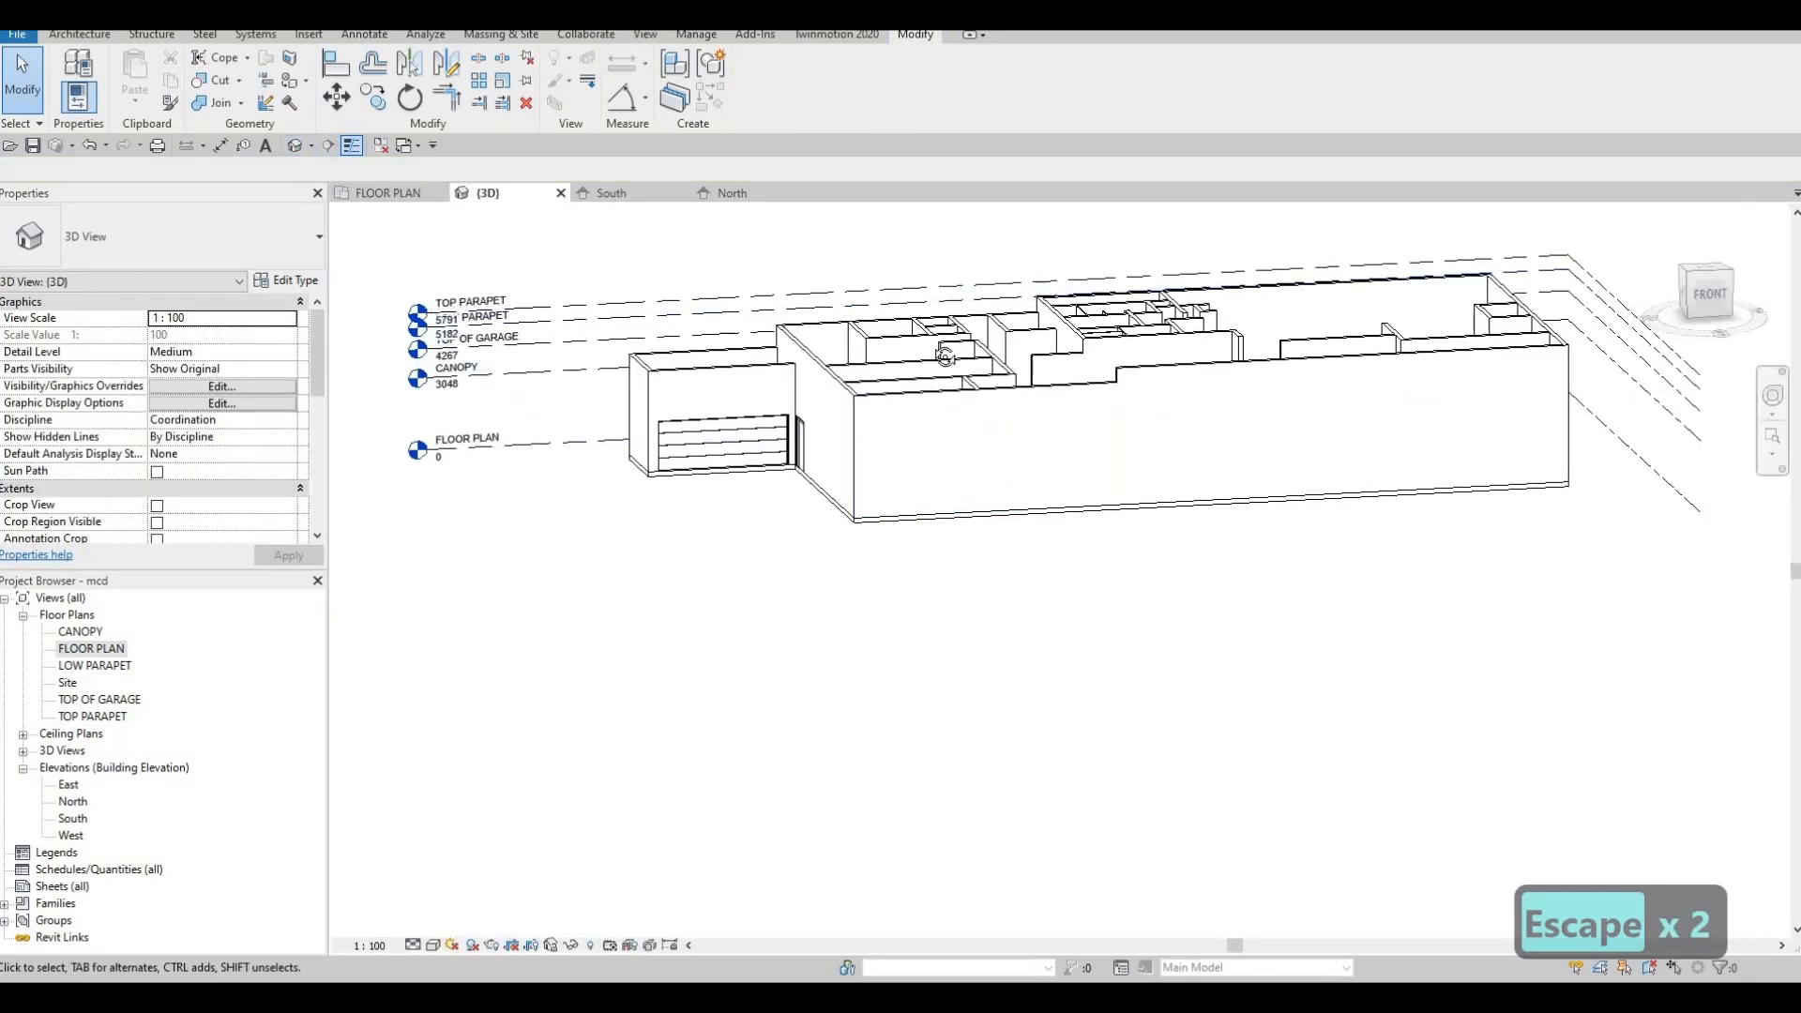
pyautogui.click(1735, 309)
pyautogui.keyDown('shift'); pyautogui.moveTo(1184, 379); pyautogui.dragTo(1238, 413, button='middle'); pyautogui.keyUp('shift')
pyautogui.scroll(6, 1066, 368)
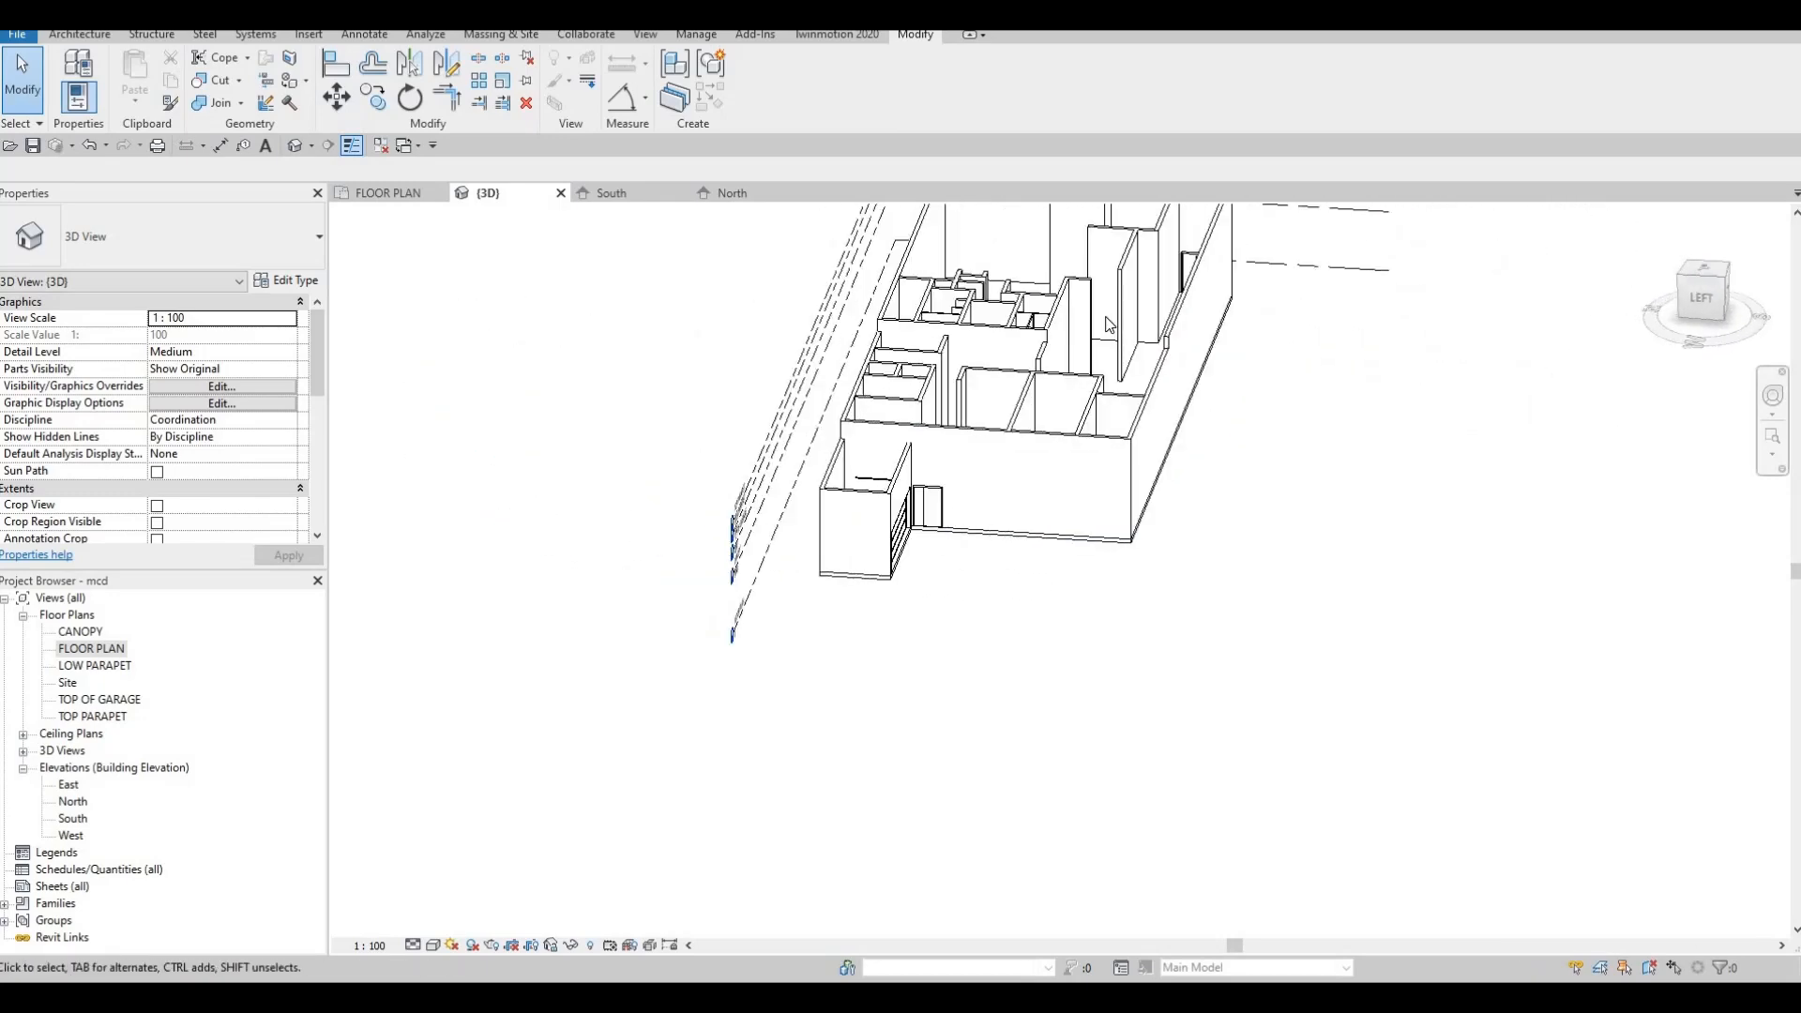
pyautogui.keyDown('shift'); pyautogui.moveTo(1066, 369); pyautogui.dragTo(948, 472, button='middle'); pyautogui.keyUp('shift')
pyautogui.scroll(-1, 1111, 437)
pyautogui.scroll(-1, 751, 519)
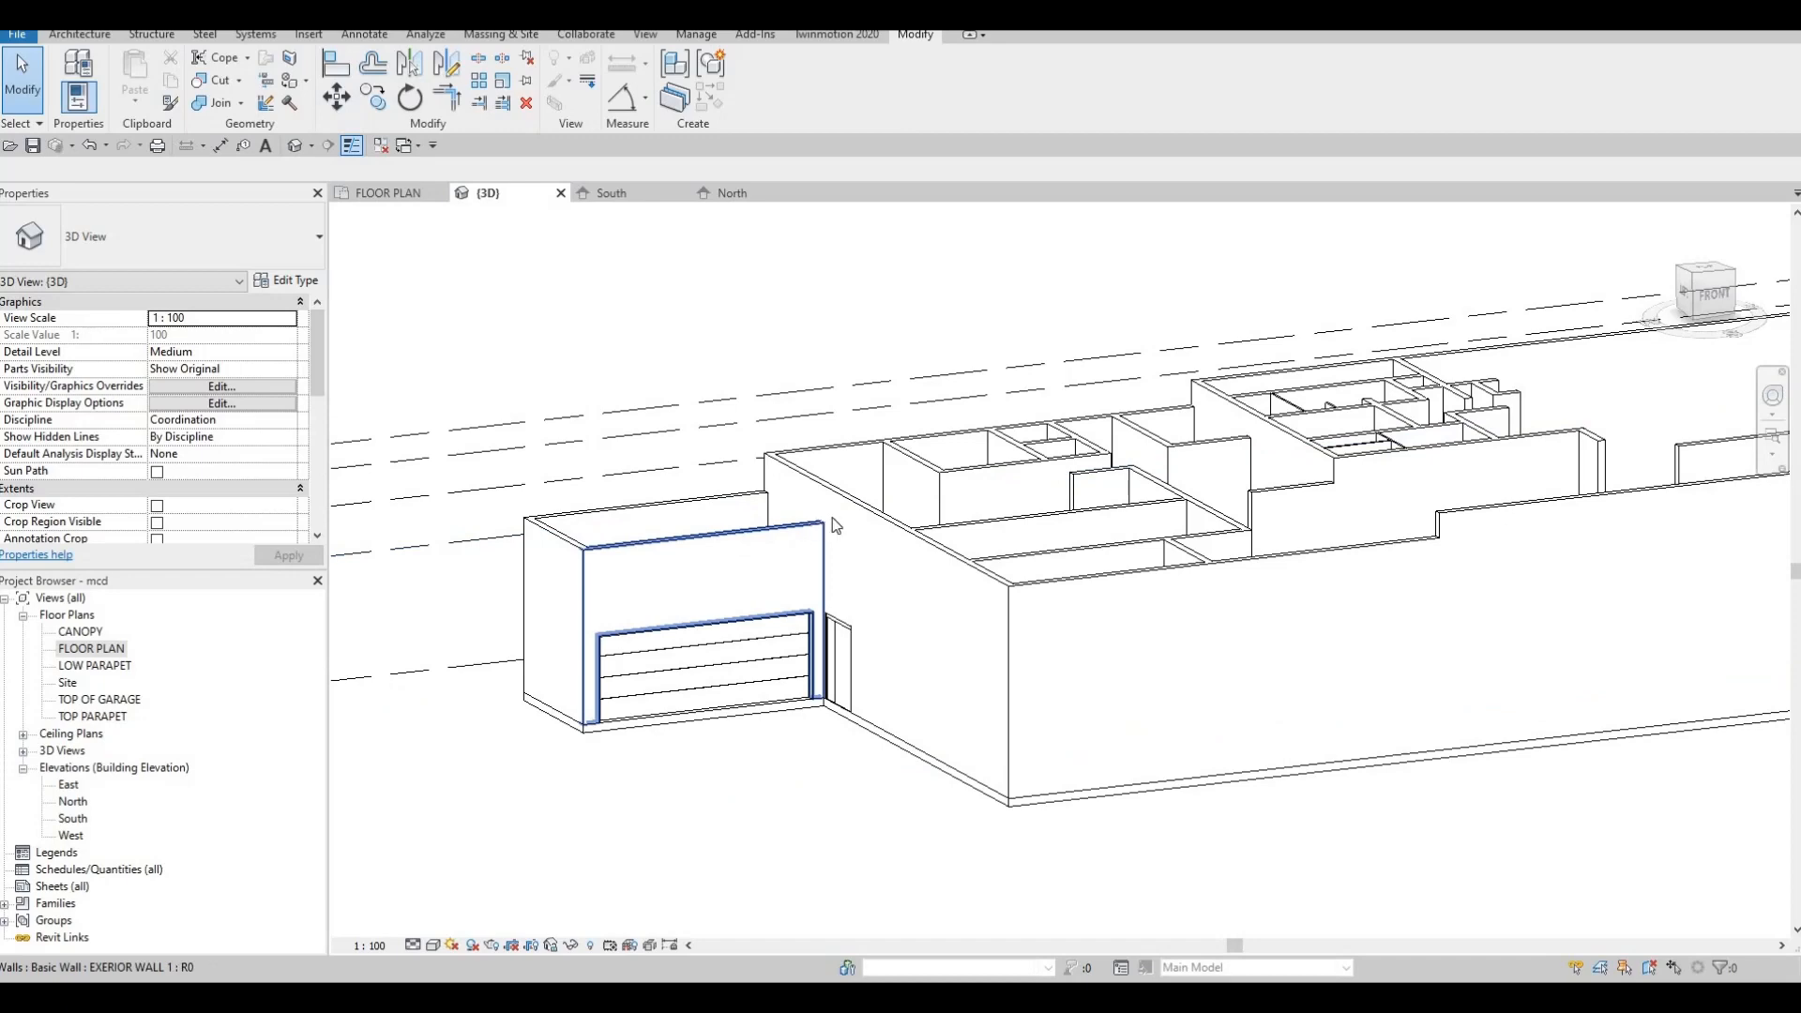
# Examine the south exterior wall's parapet step in 3D, and check the FLOOR PLAN and TOP PARAPET plan views in full
pyautogui.keyDown('shift'); pyautogui.moveTo(944, 560); pyautogui.dragTo(1304, 527, button='middle'); pyautogui.keyUp('shift')
pyautogui.keyDown('shift'); pyautogui.moveTo(712, 563); pyautogui.dragTo(888, 551, button='middle'); pyautogui.keyUp('shift')
pyautogui.moveTo(1552, 771); pyautogui.dragTo(925, 727, button='middle')
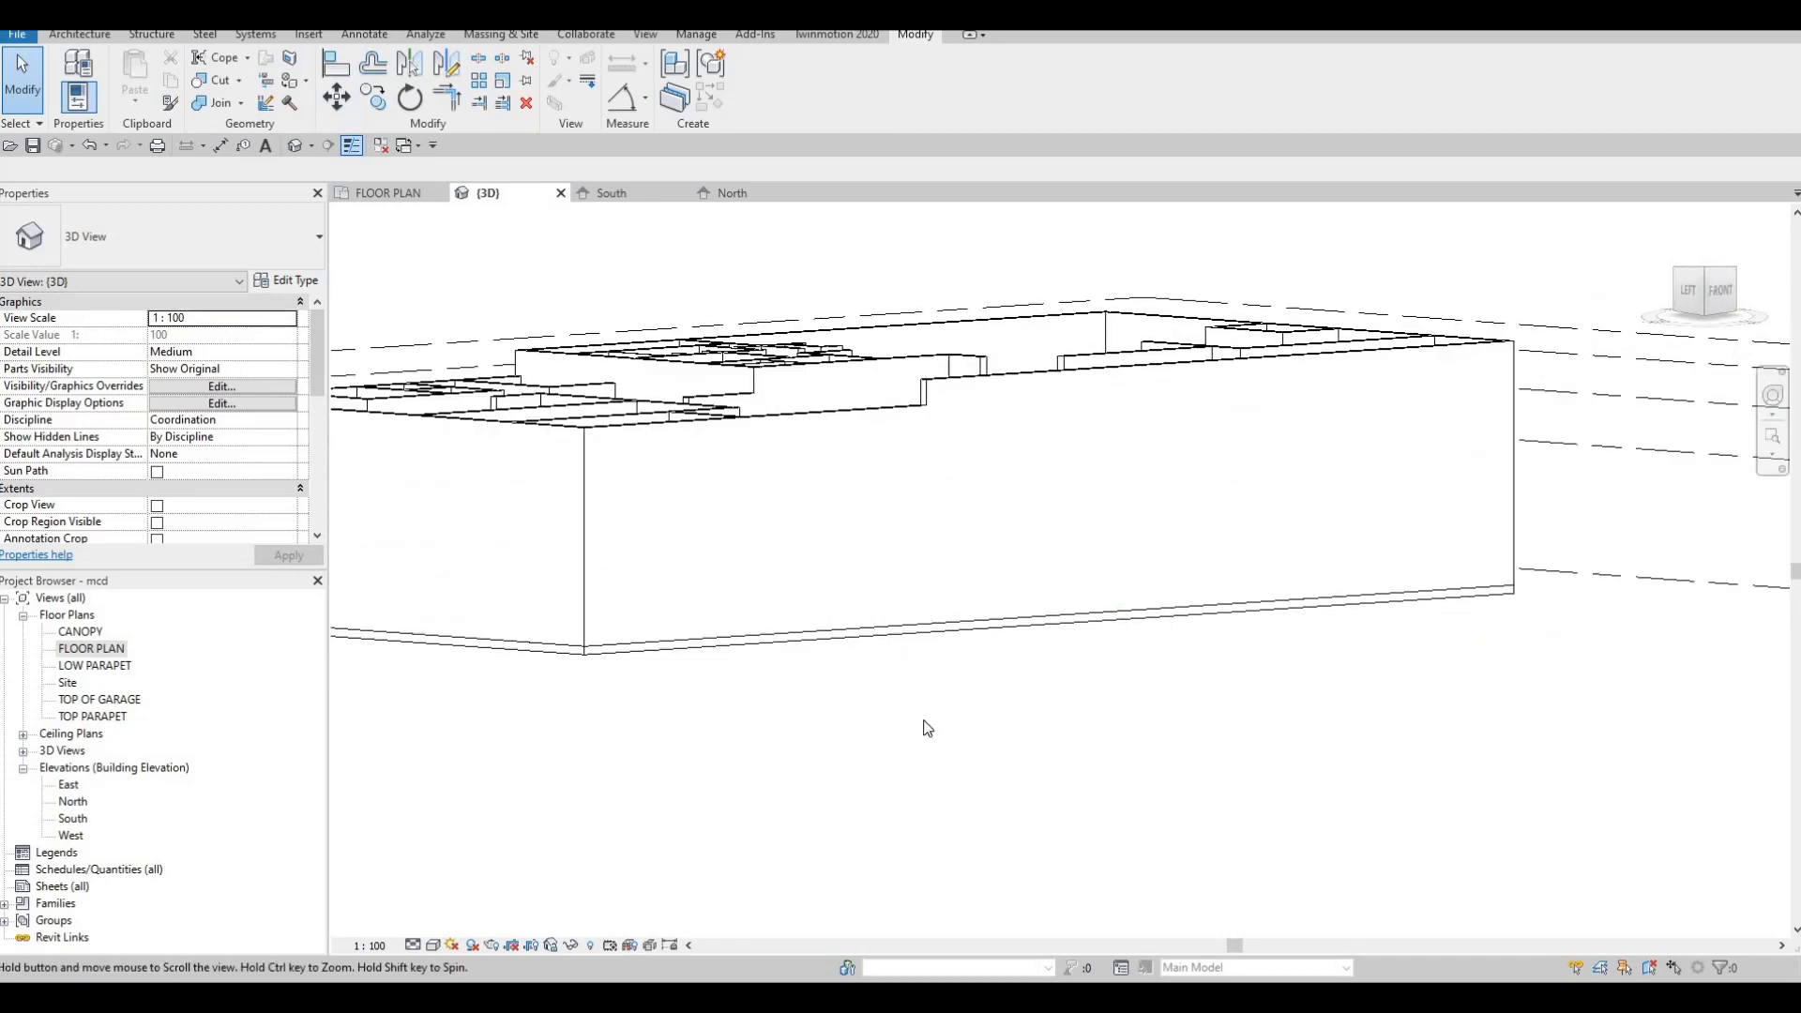
pyautogui.keyDown('shift'); pyautogui.moveTo(750, 526); pyautogui.dragTo(187, 704, button='middle'); pyautogui.keyUp('shift')
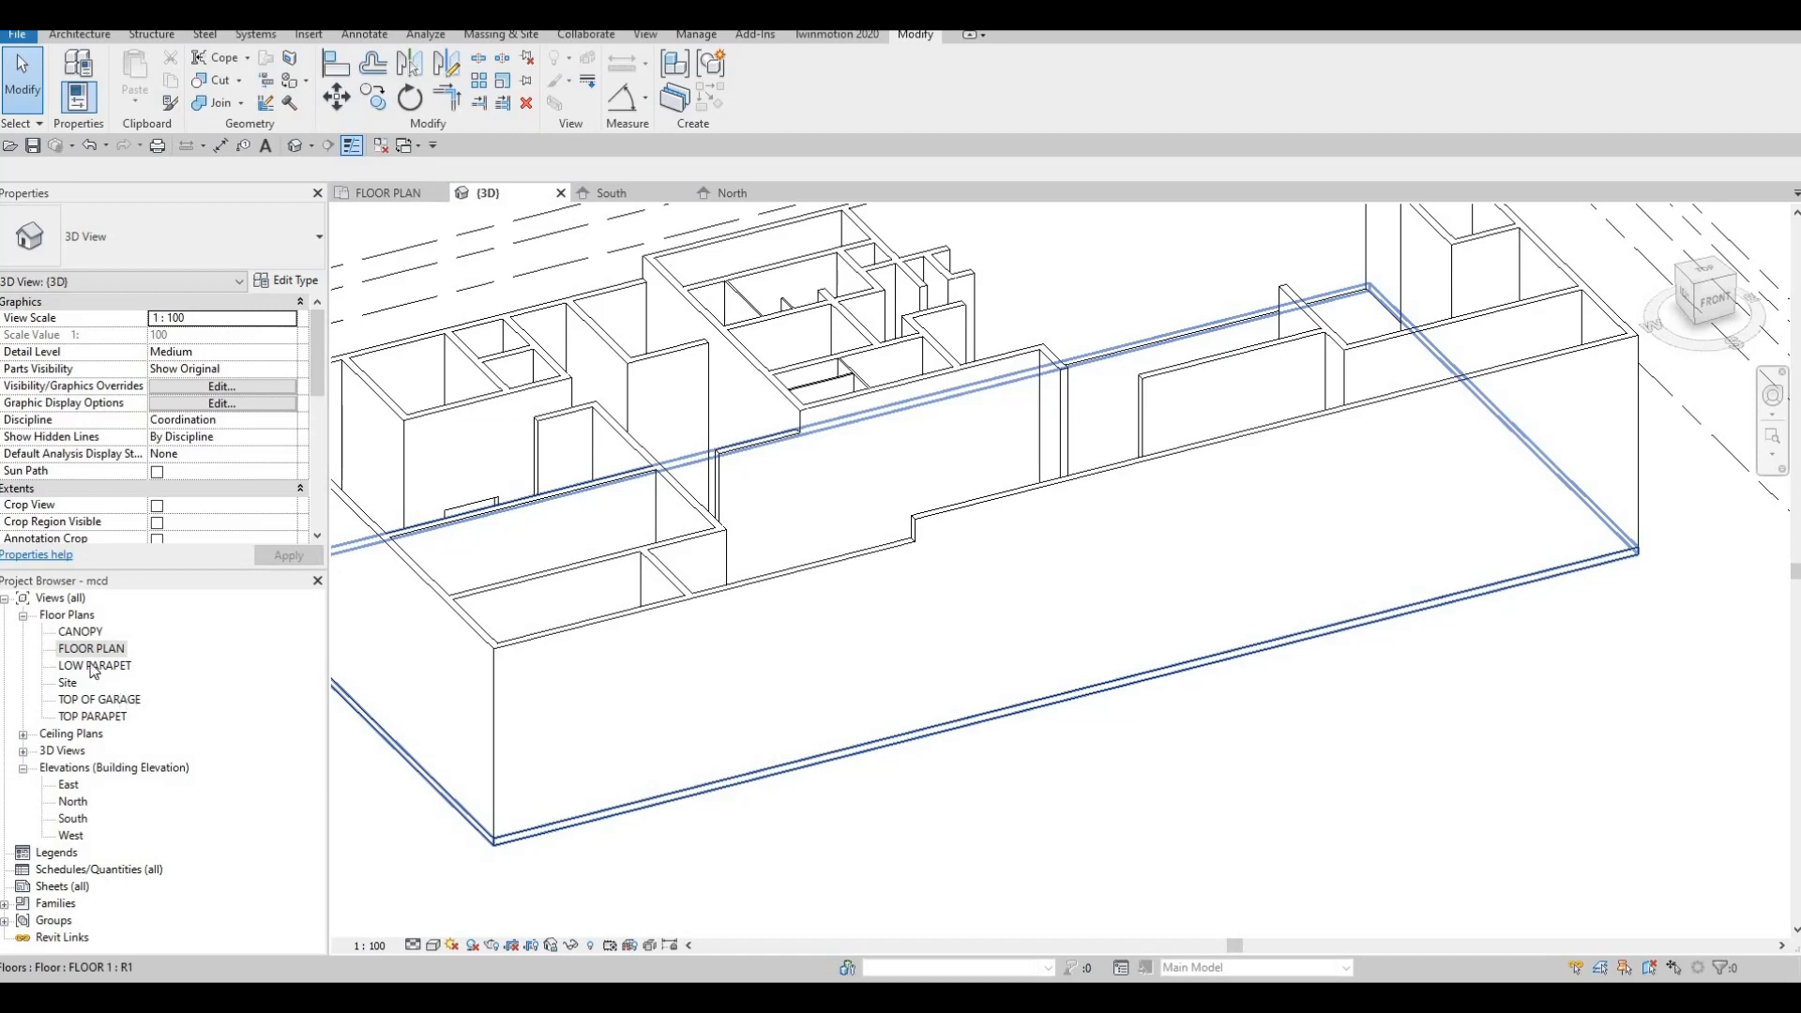
pyautogui.hotkey('ctrl', 'Tab')
pyautogui.scroll(-3, 655, 644)
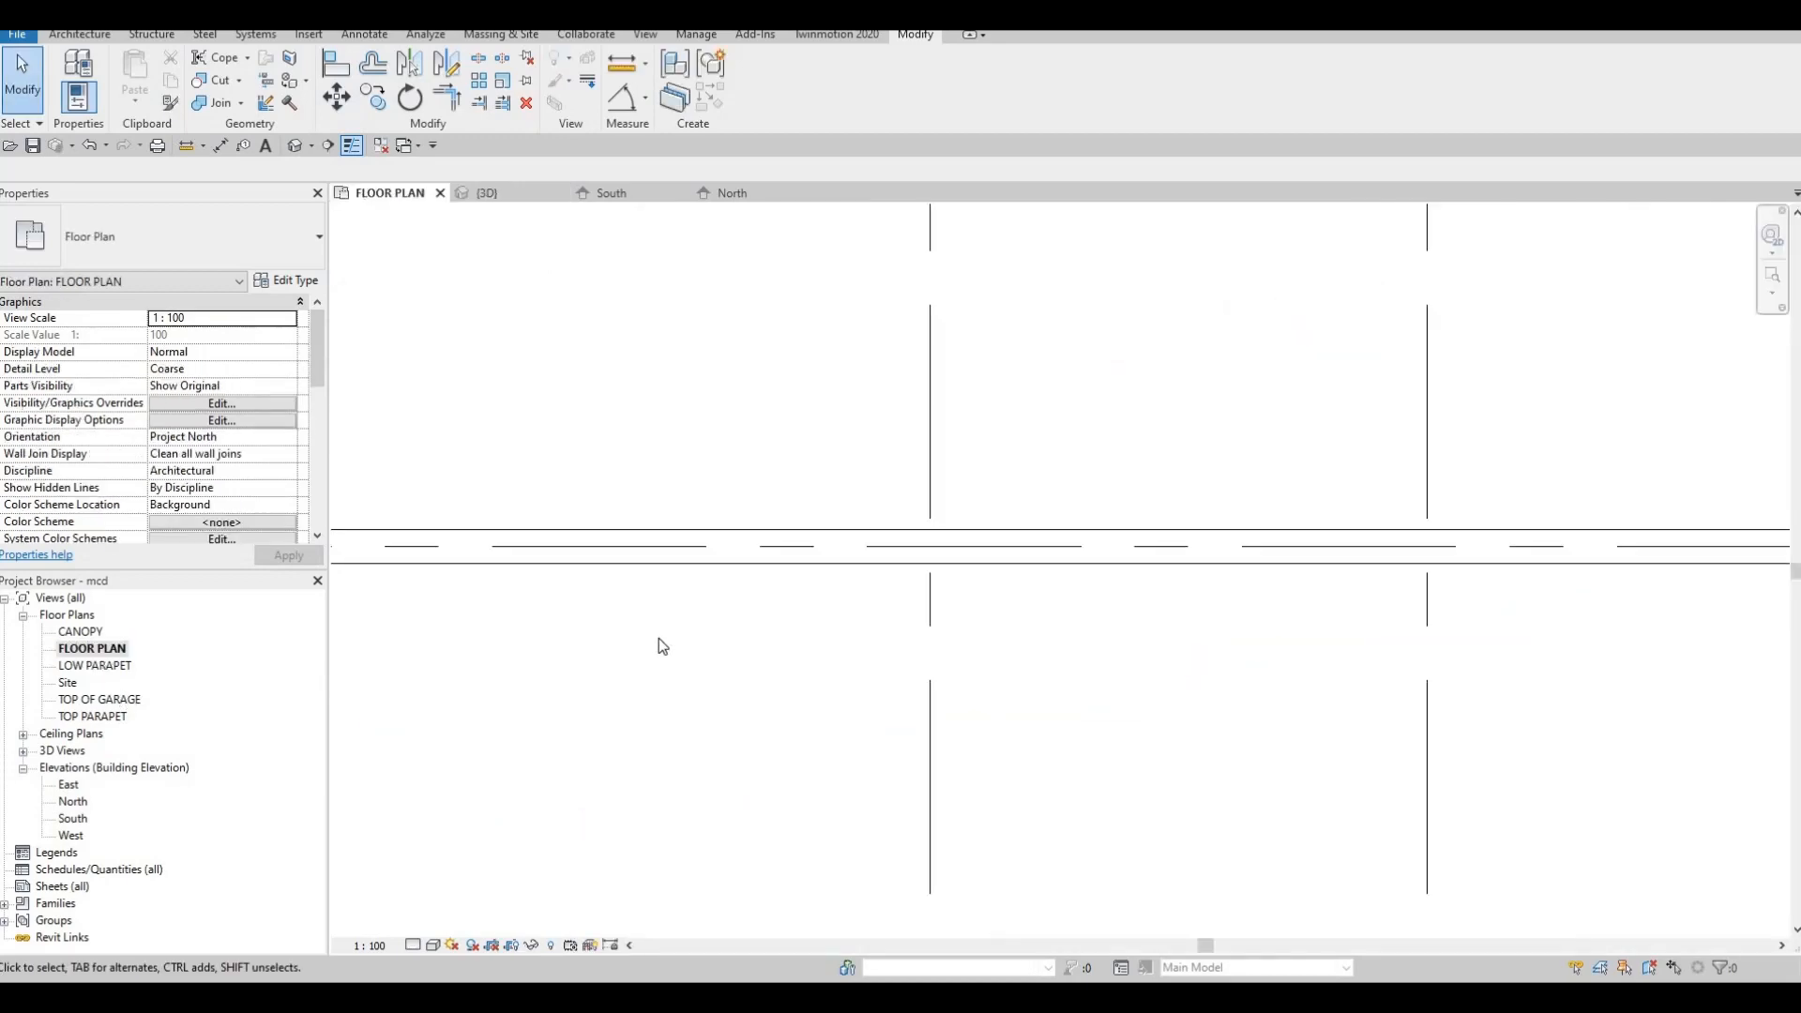
pyautogui.press('z')
pyautogui.press('f')
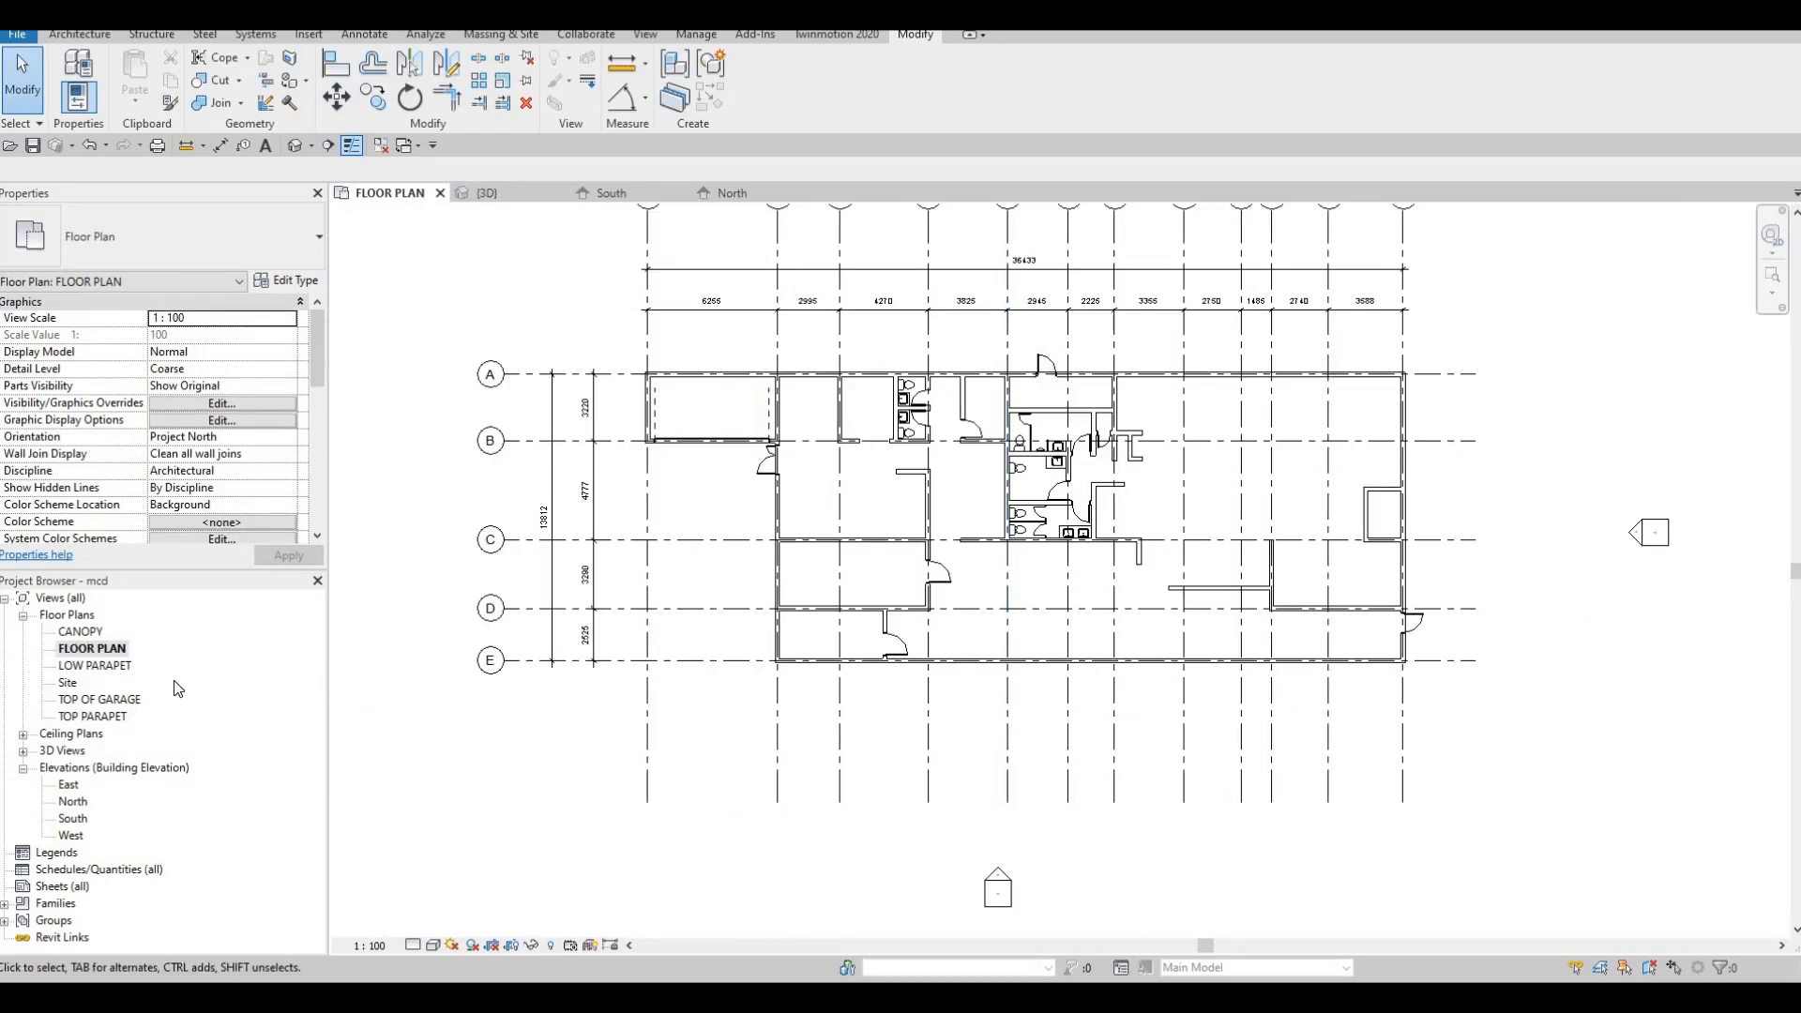
pyautogui.doubleClick(92, 716)
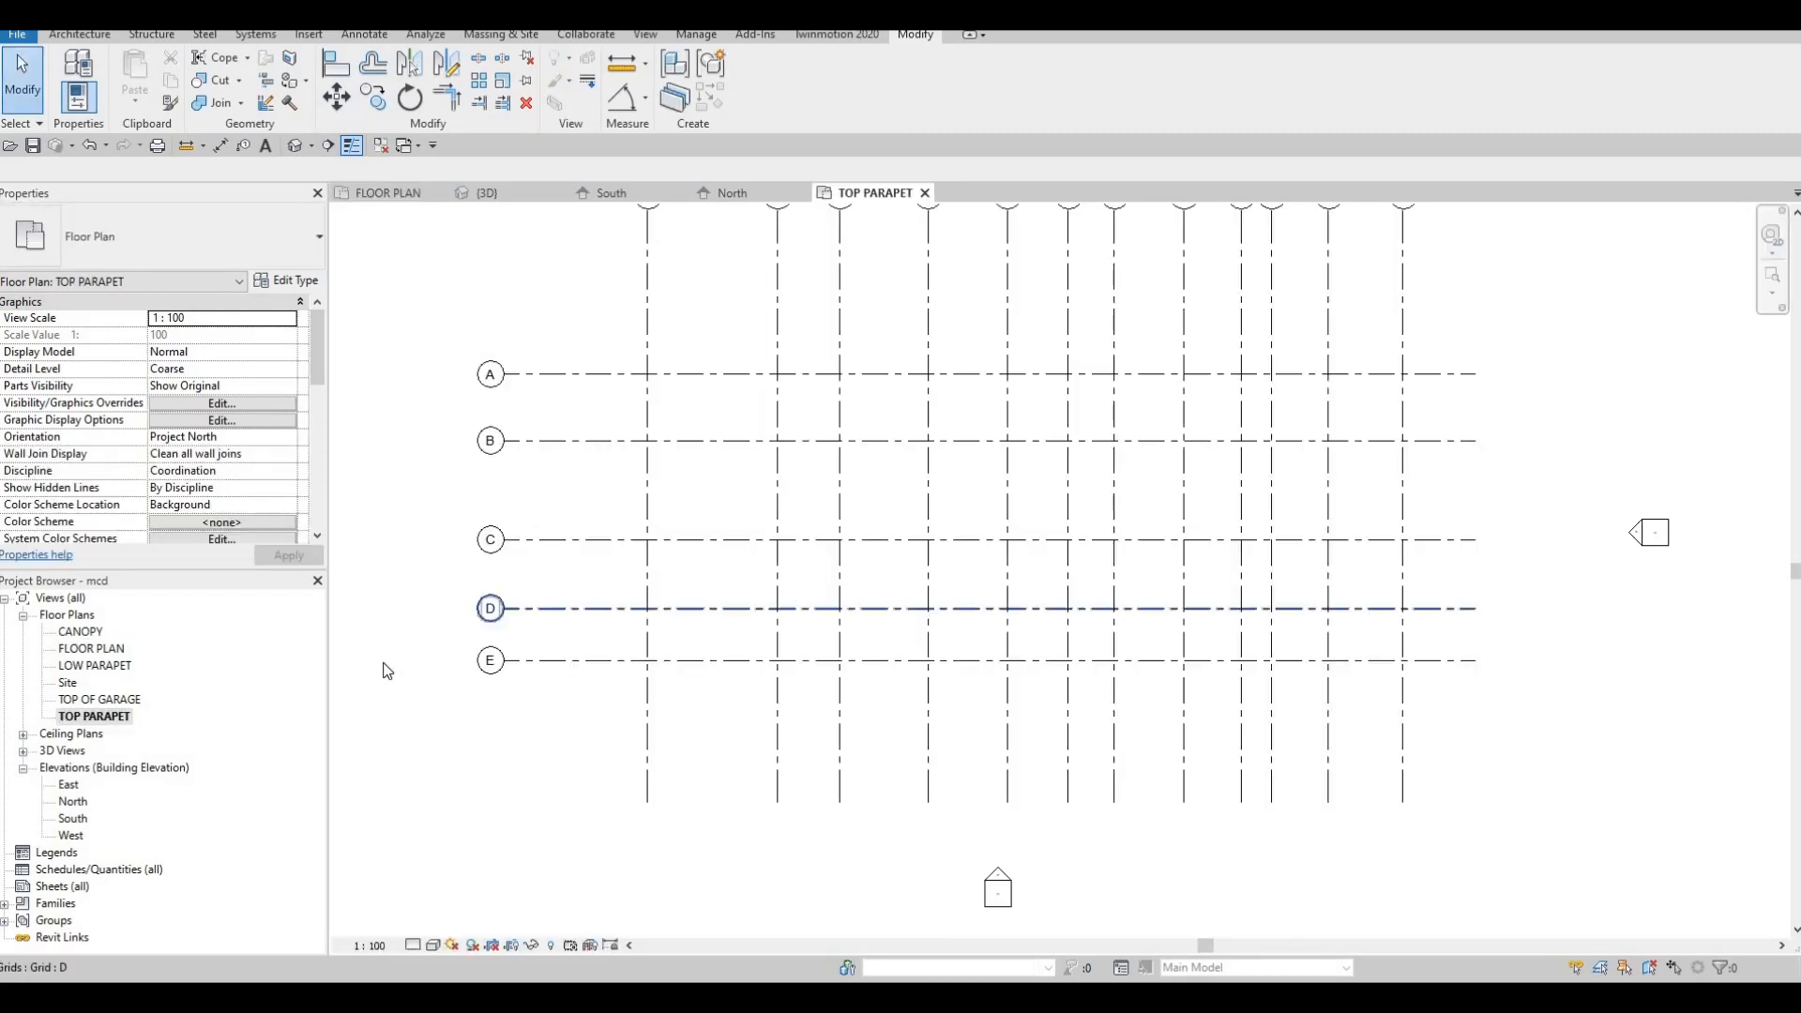
pyautogui.press('z')
pyautogui.press('f')
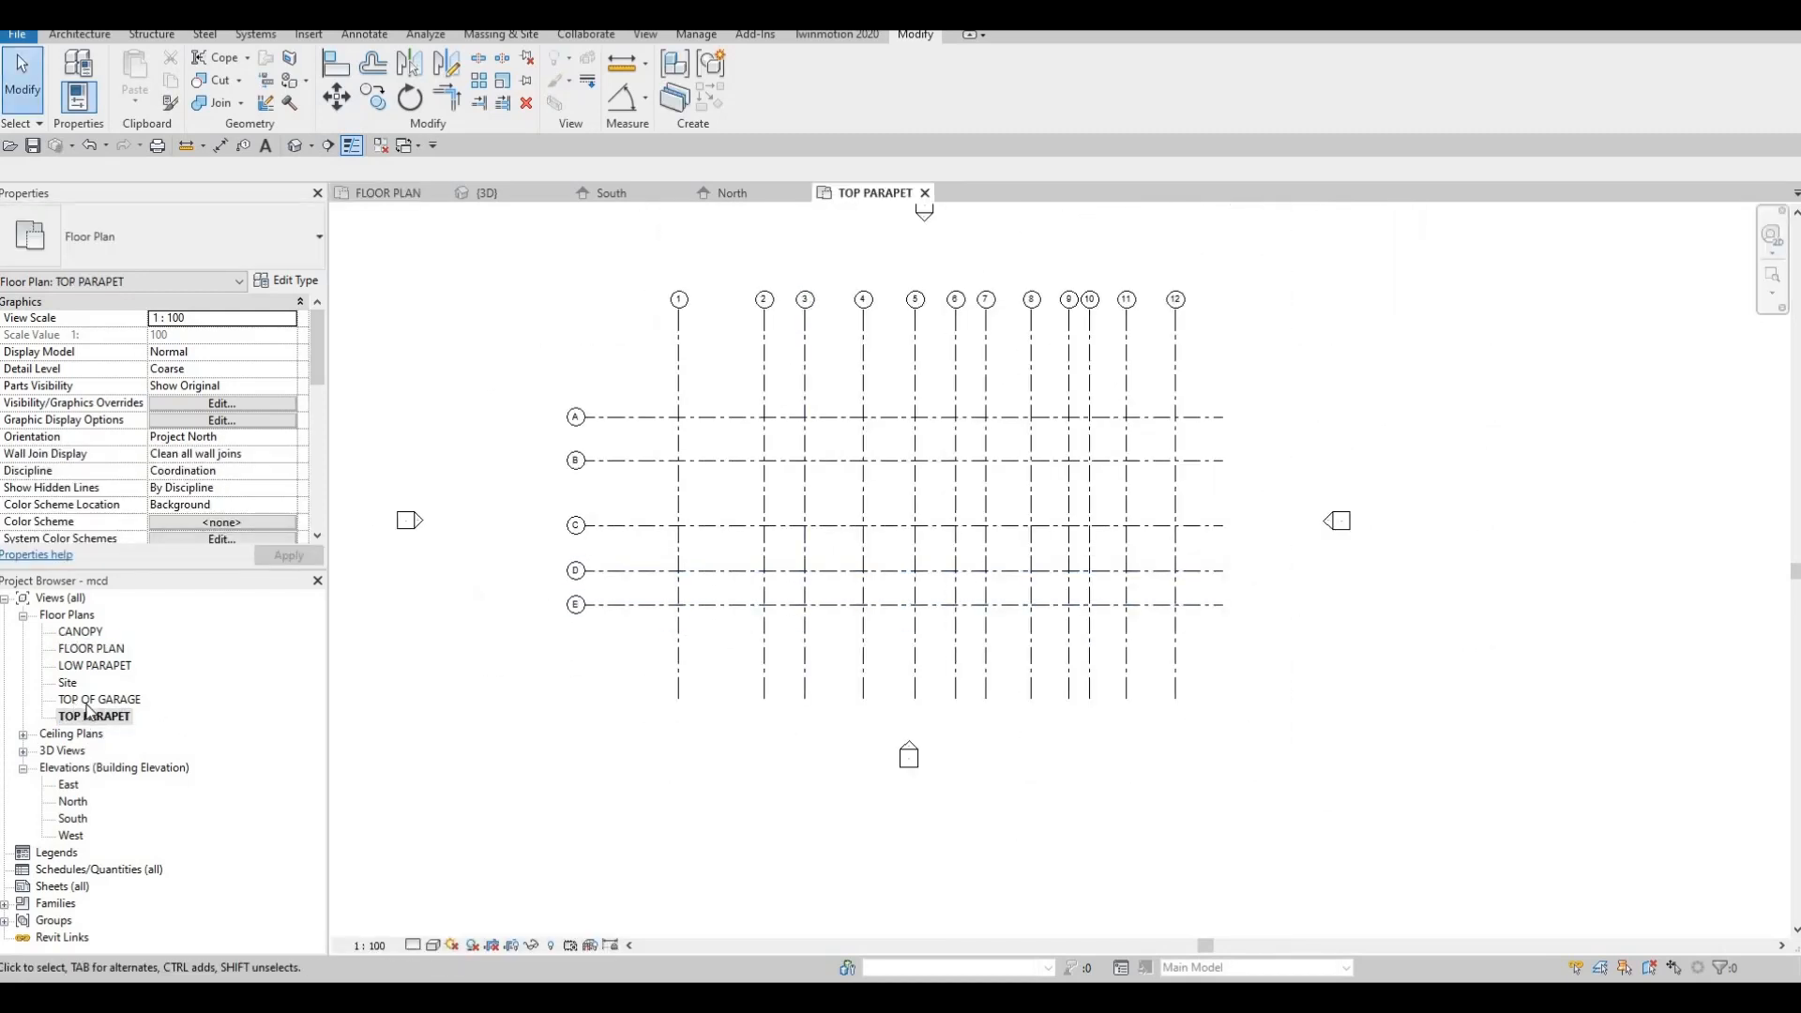
# Return to the FLOOR PLAN view and start a roof by footprint, moving it to the TOP PARAPET level
pyautogui.doubleClick(92, 648)
pyautogui.moveTo(935, 556); pyautogui.dragTo(818, 558, button='middle')
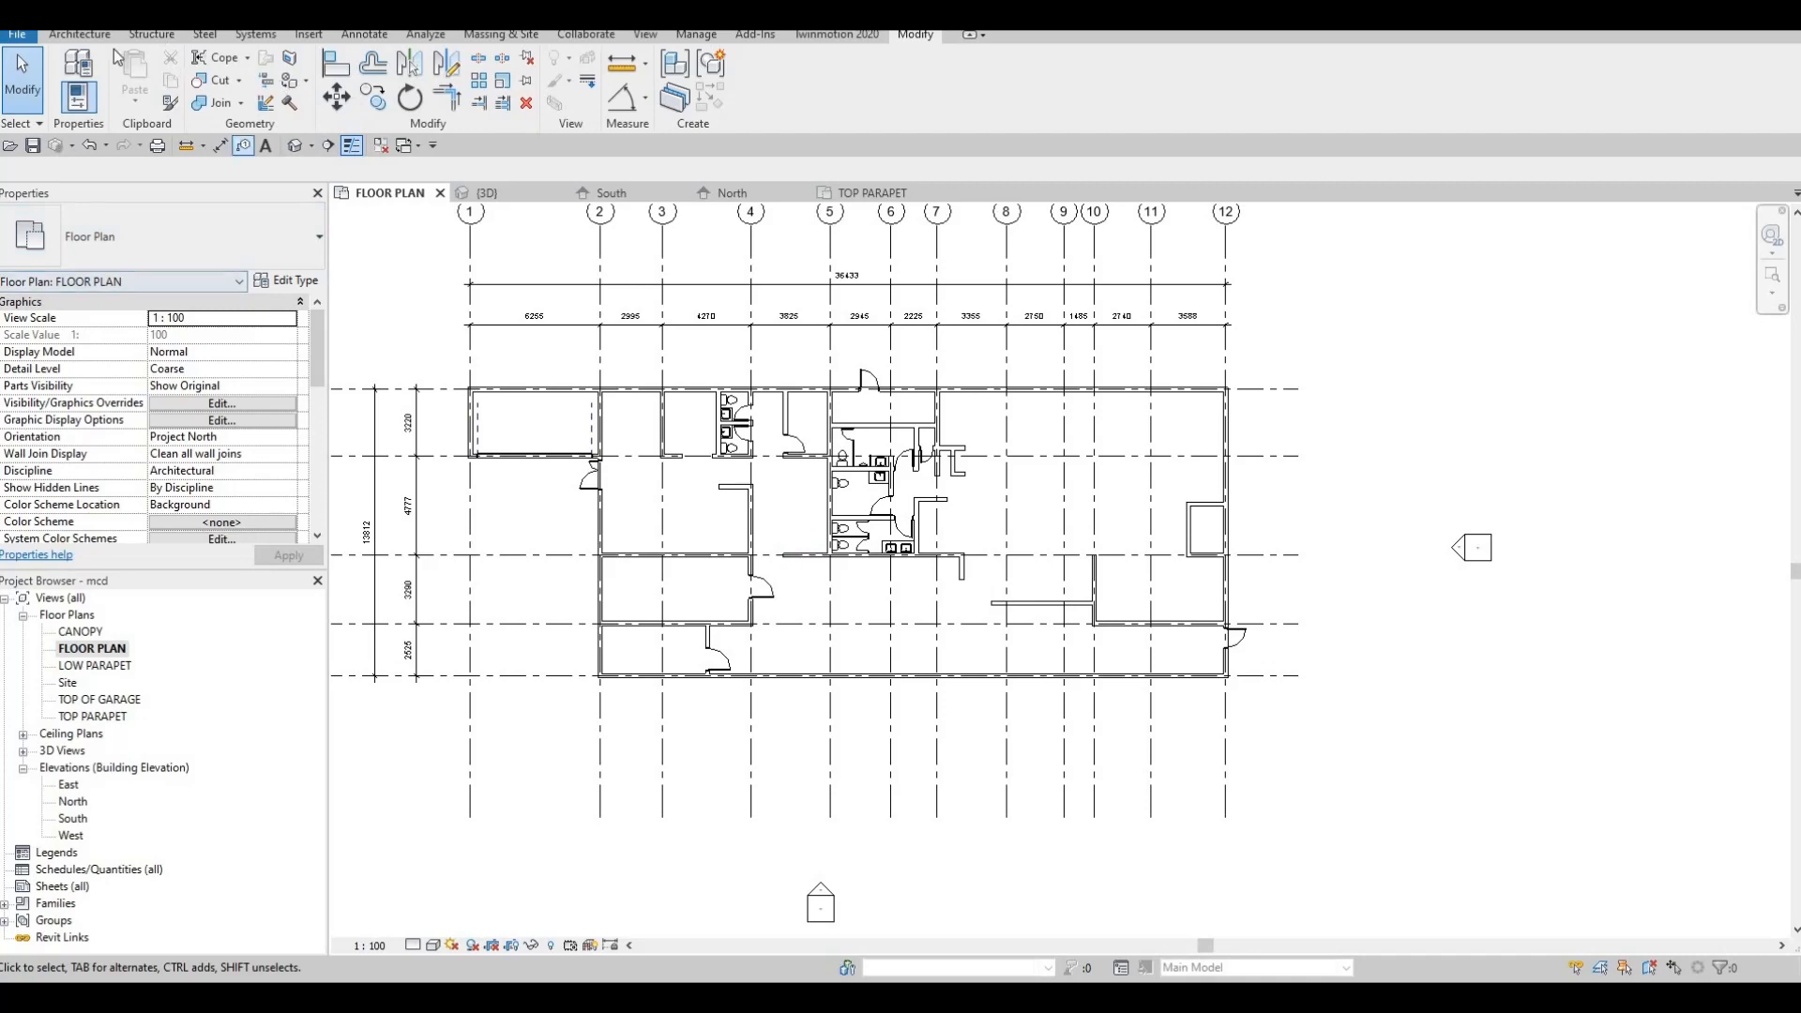
pyautogui.click(81, 35)
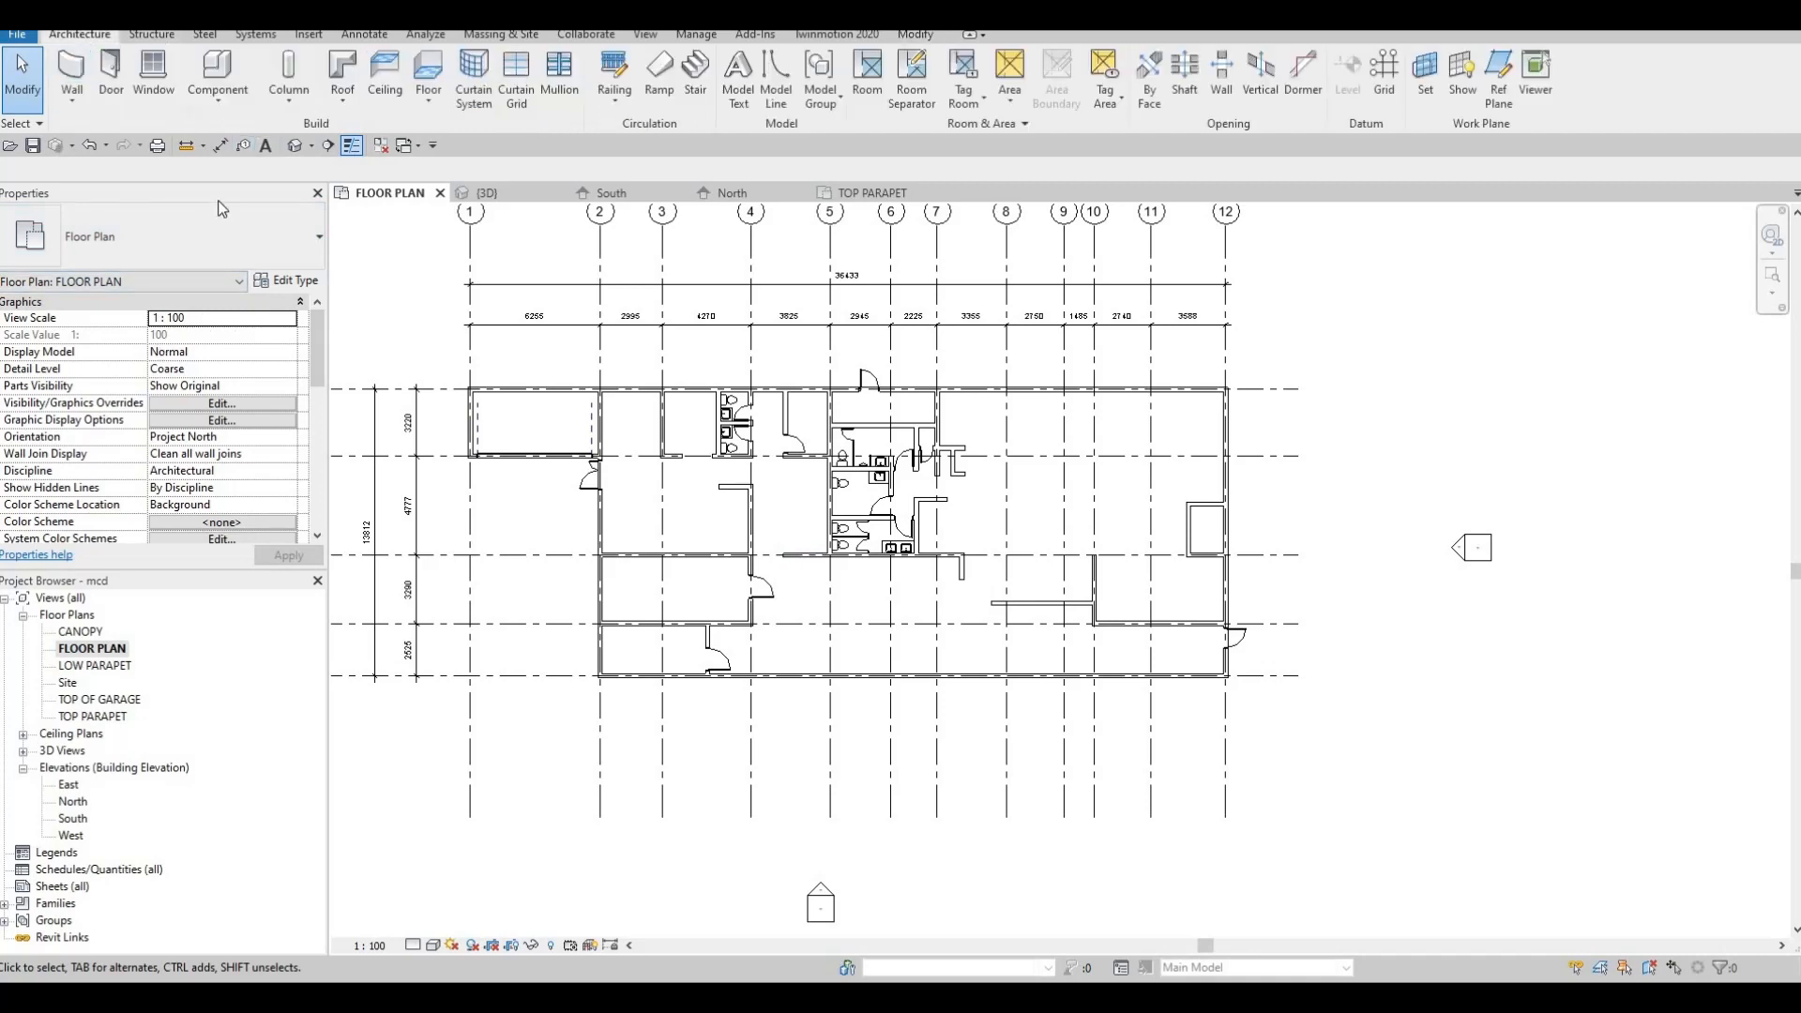
pyautogui.click(336, 71)
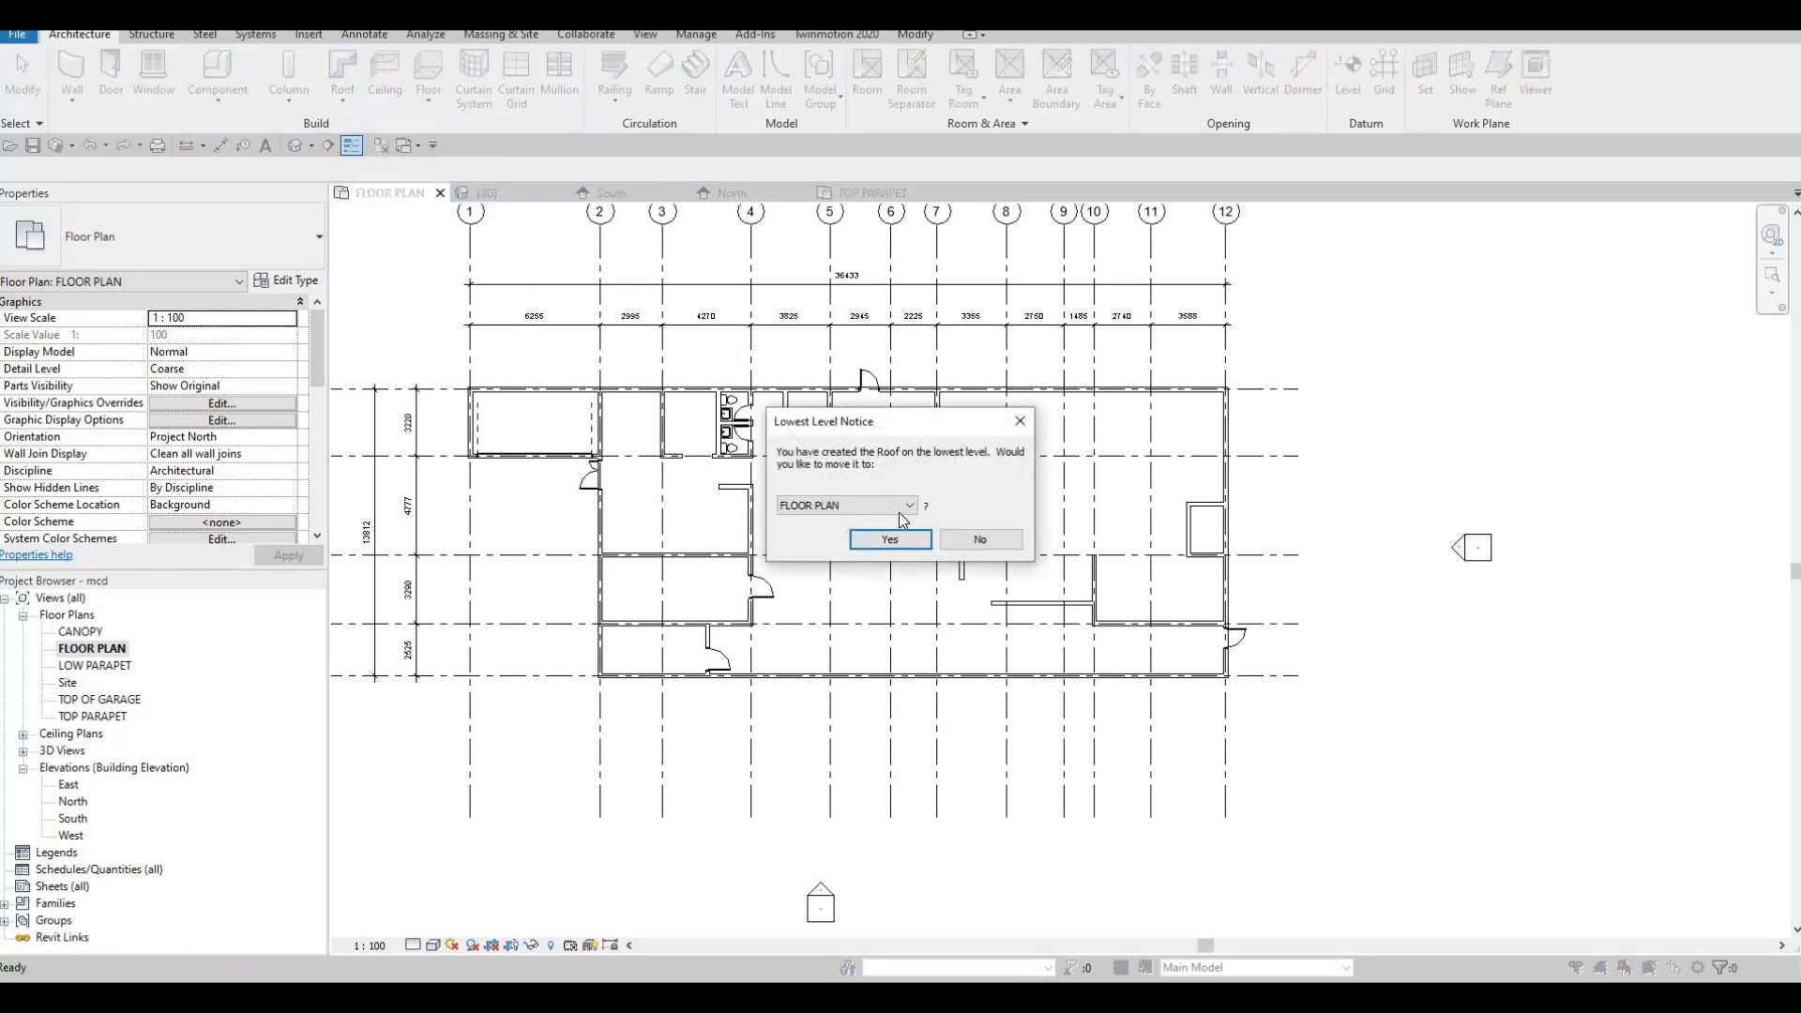
pyautogui.click(908, 506)
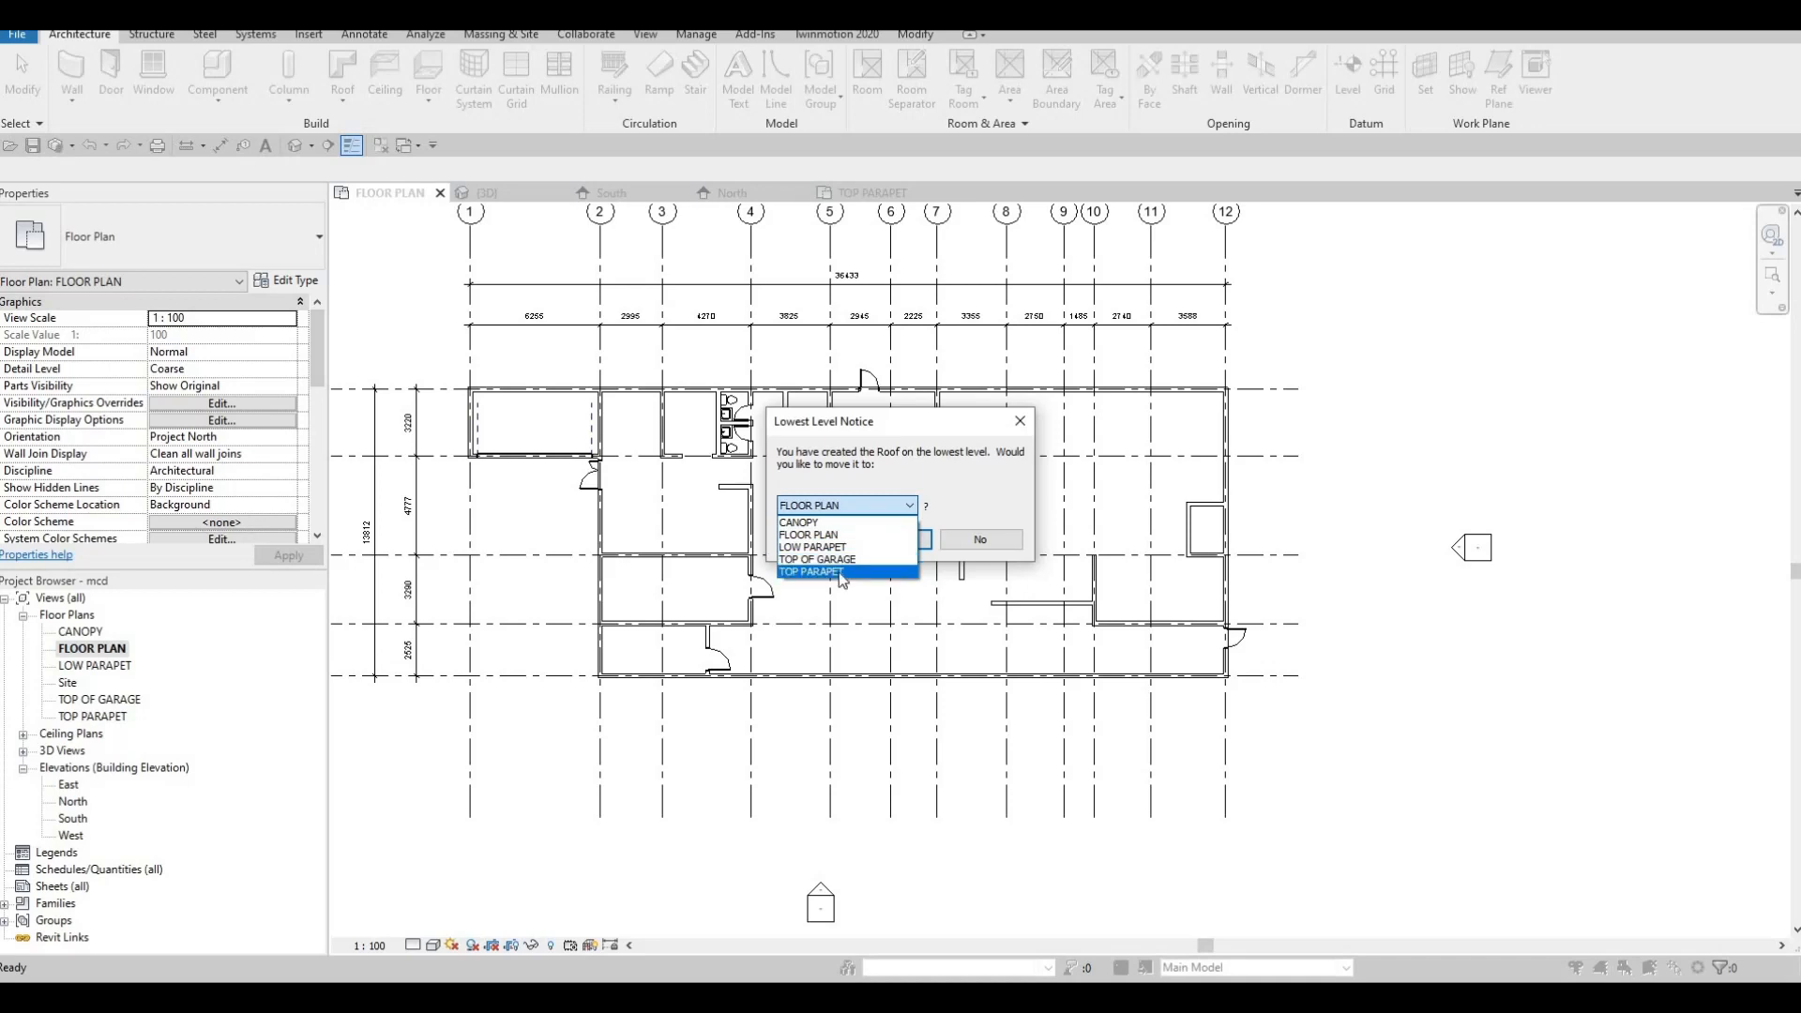
pyautogui.click(847, 385)
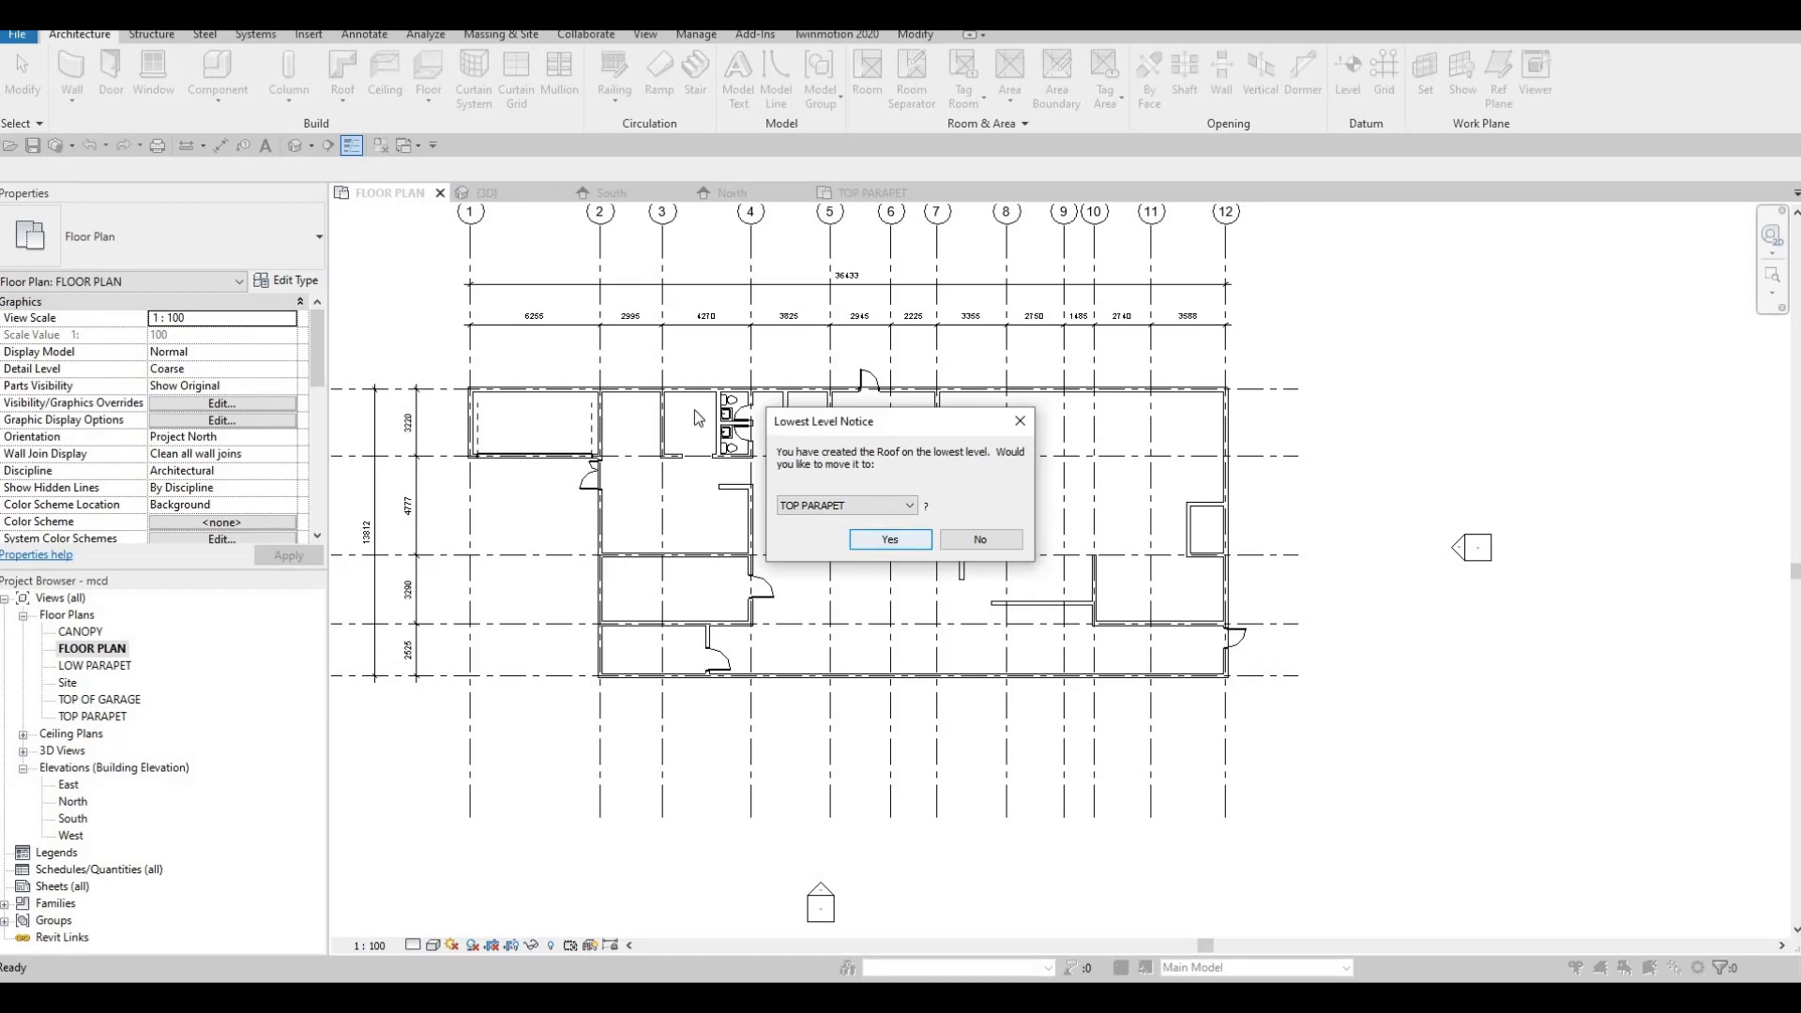
pyautogui.press('Return')
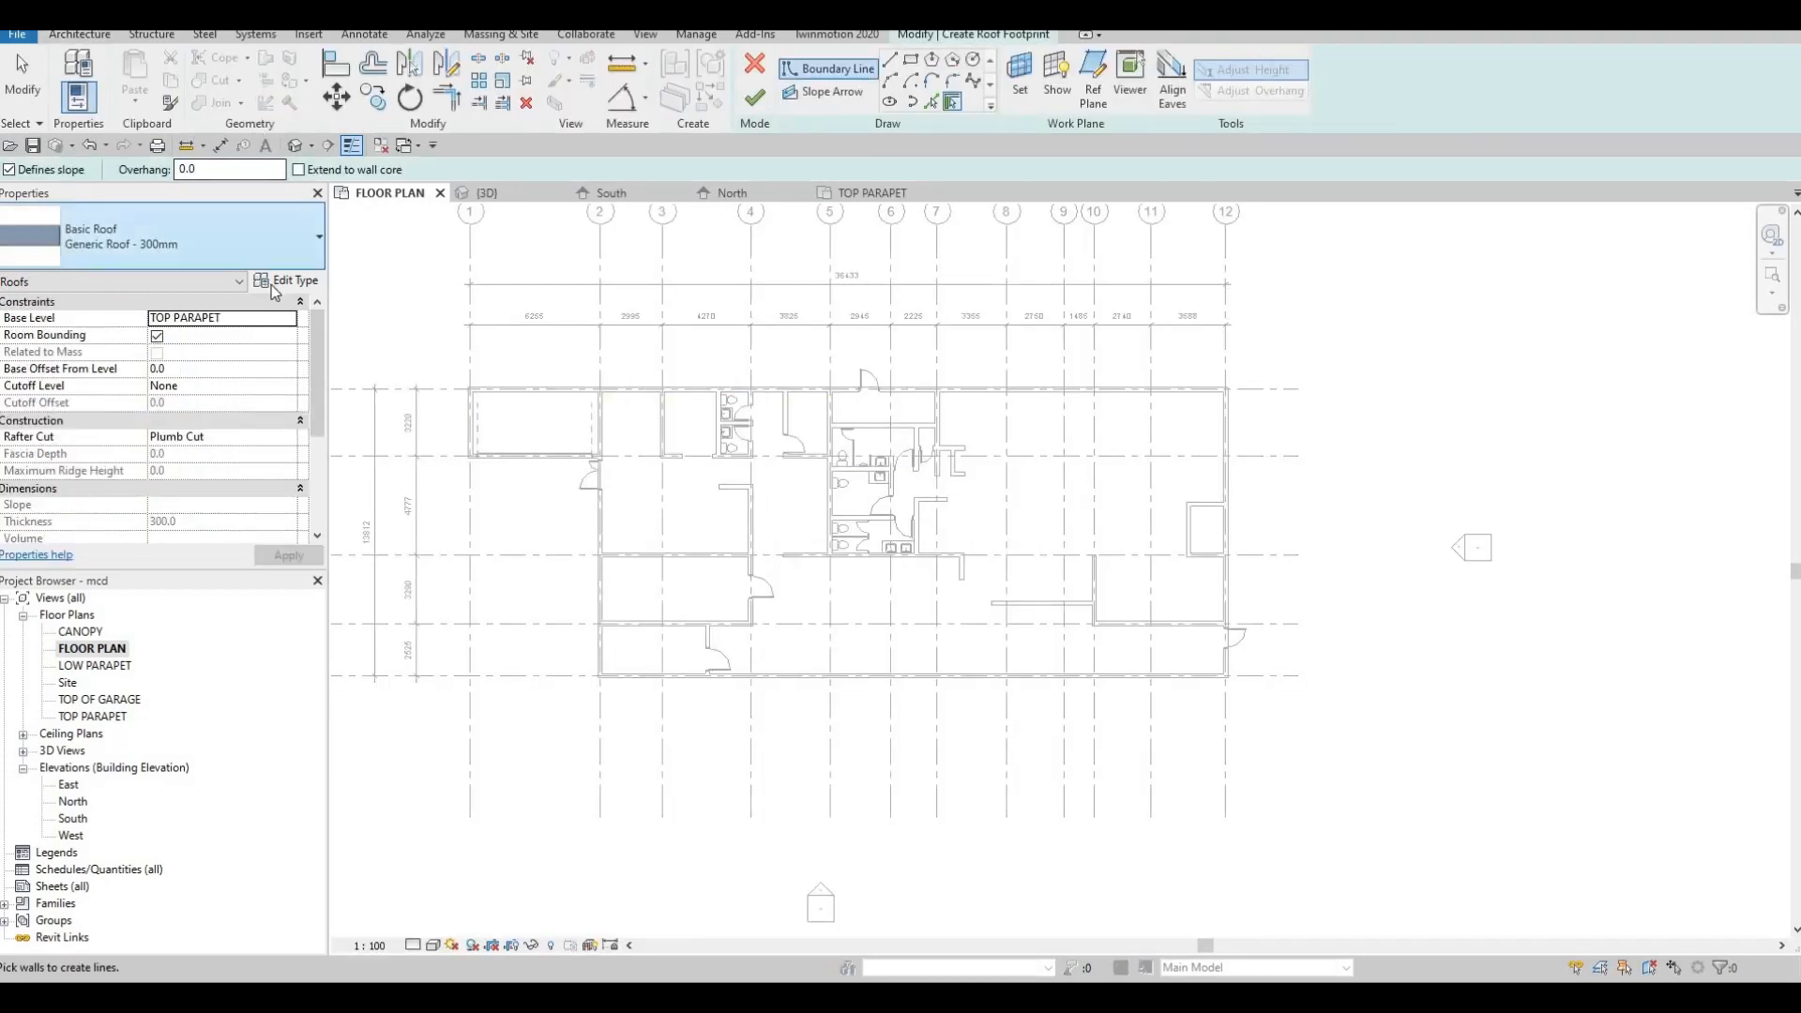
# Duplicate the Generic Roof - 300mm type as ROOF 1 and set its Structure layer thickness to 200
pyautogui.click(277, 282)
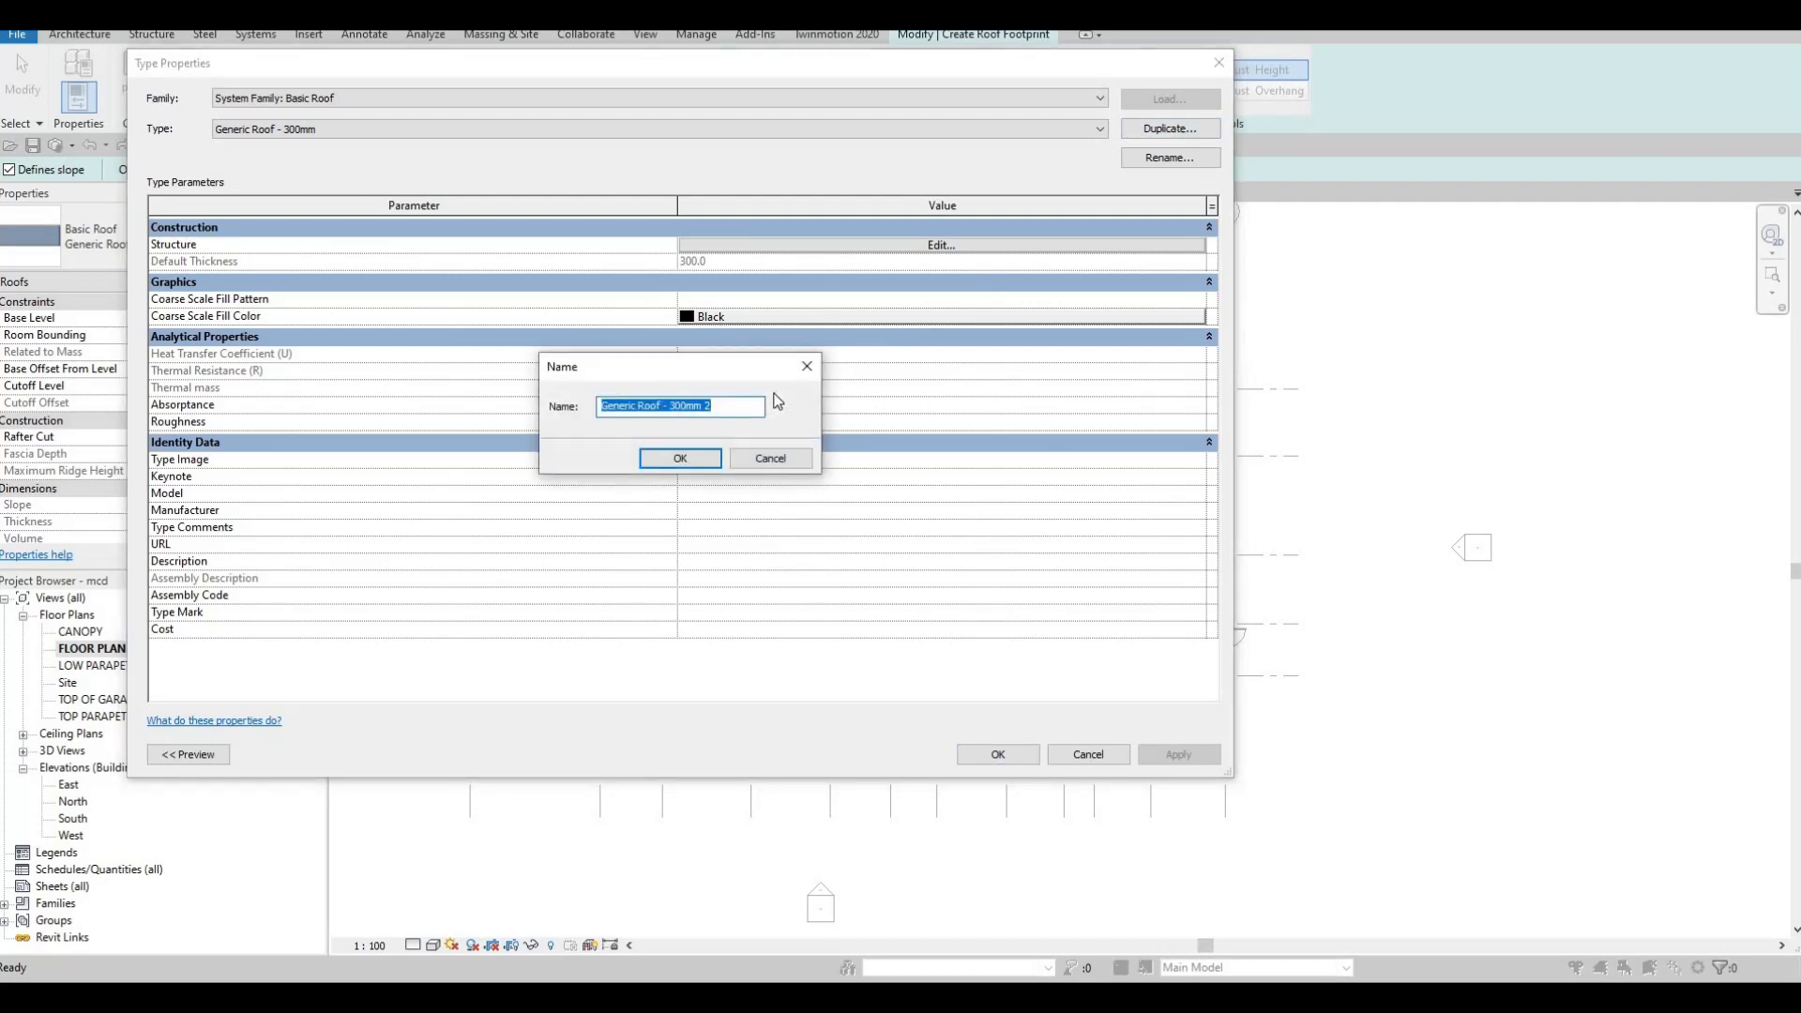
pyautogui.write('ROOF 1')
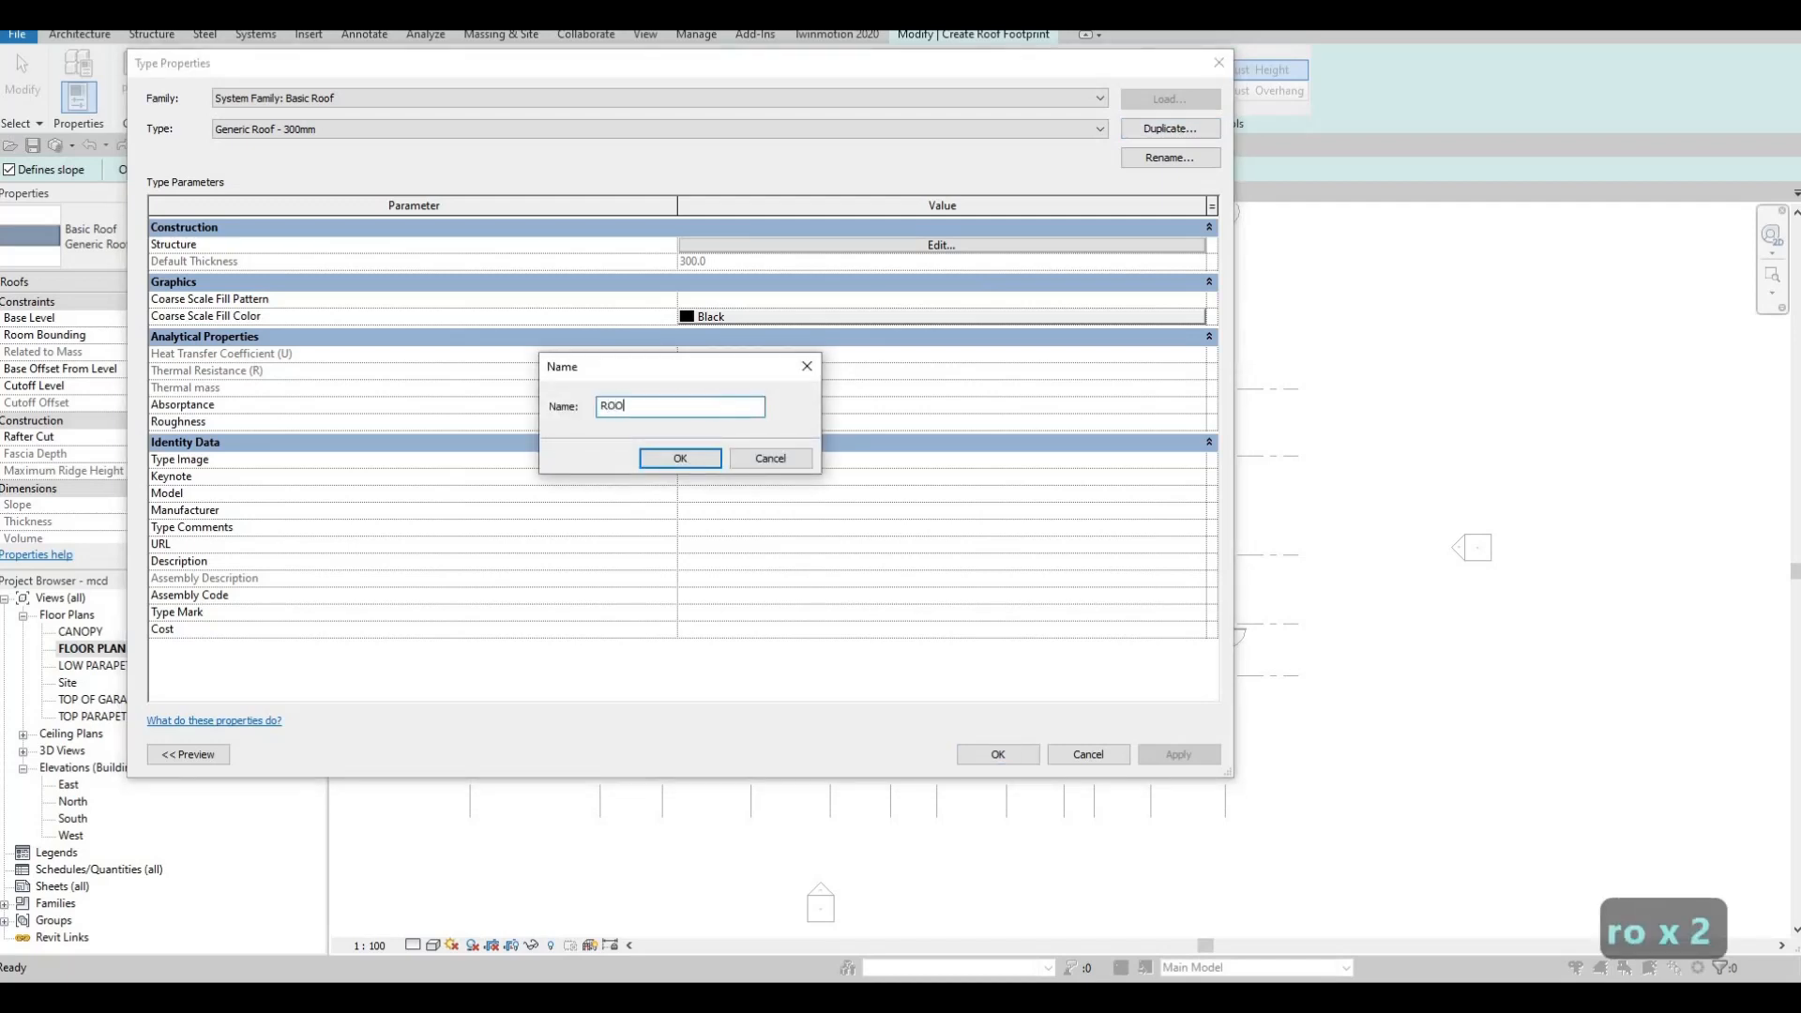
pyautogui.click(700, 457)
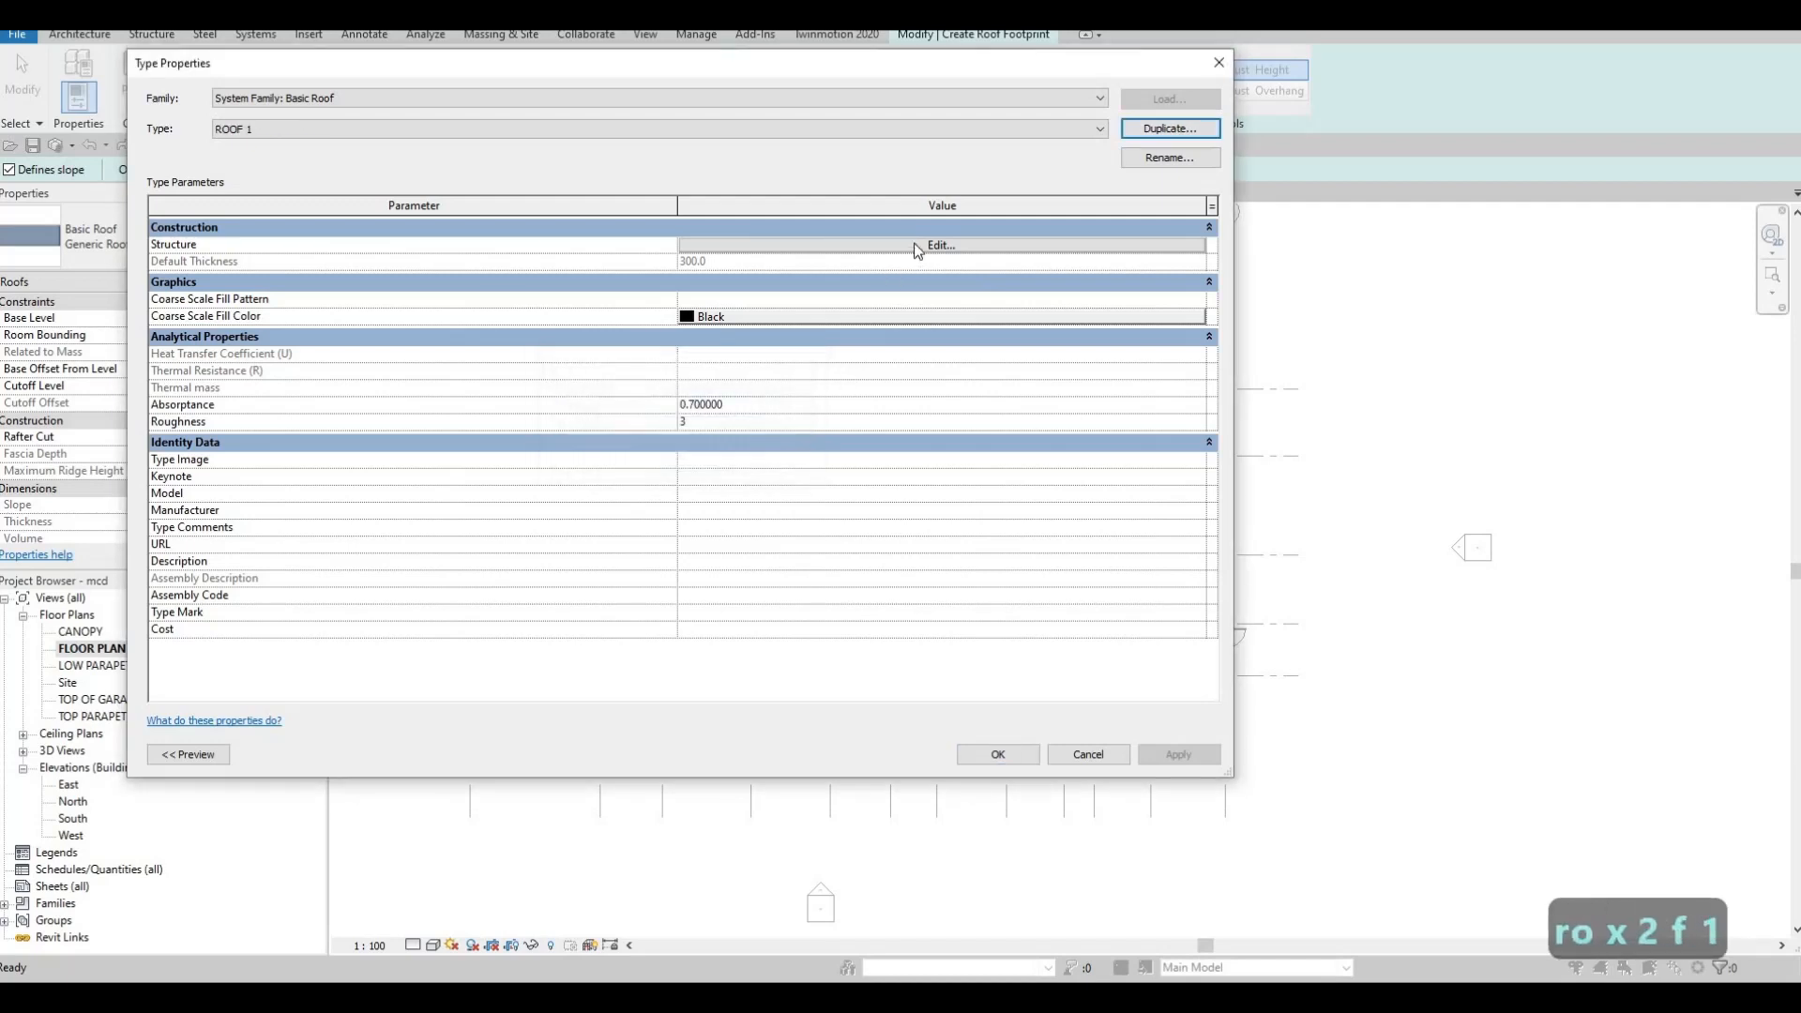
pyautogui.click(713, 247)
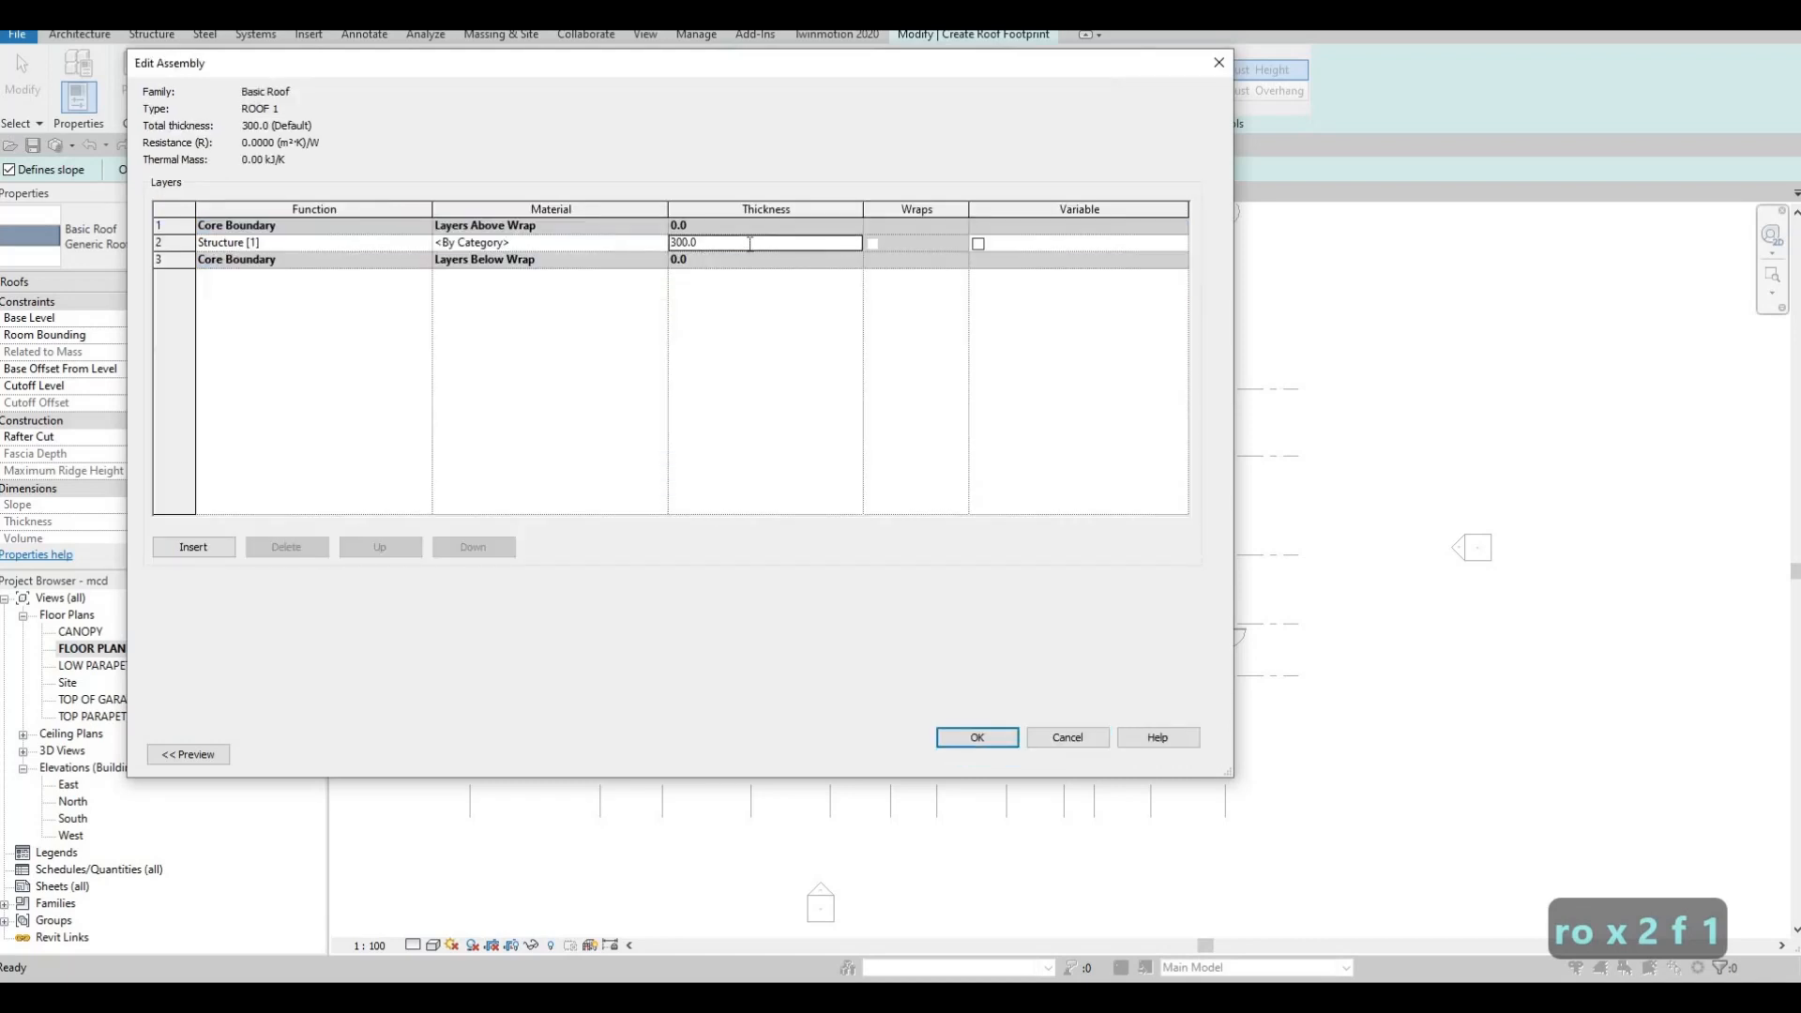
pyautogui.write('200')
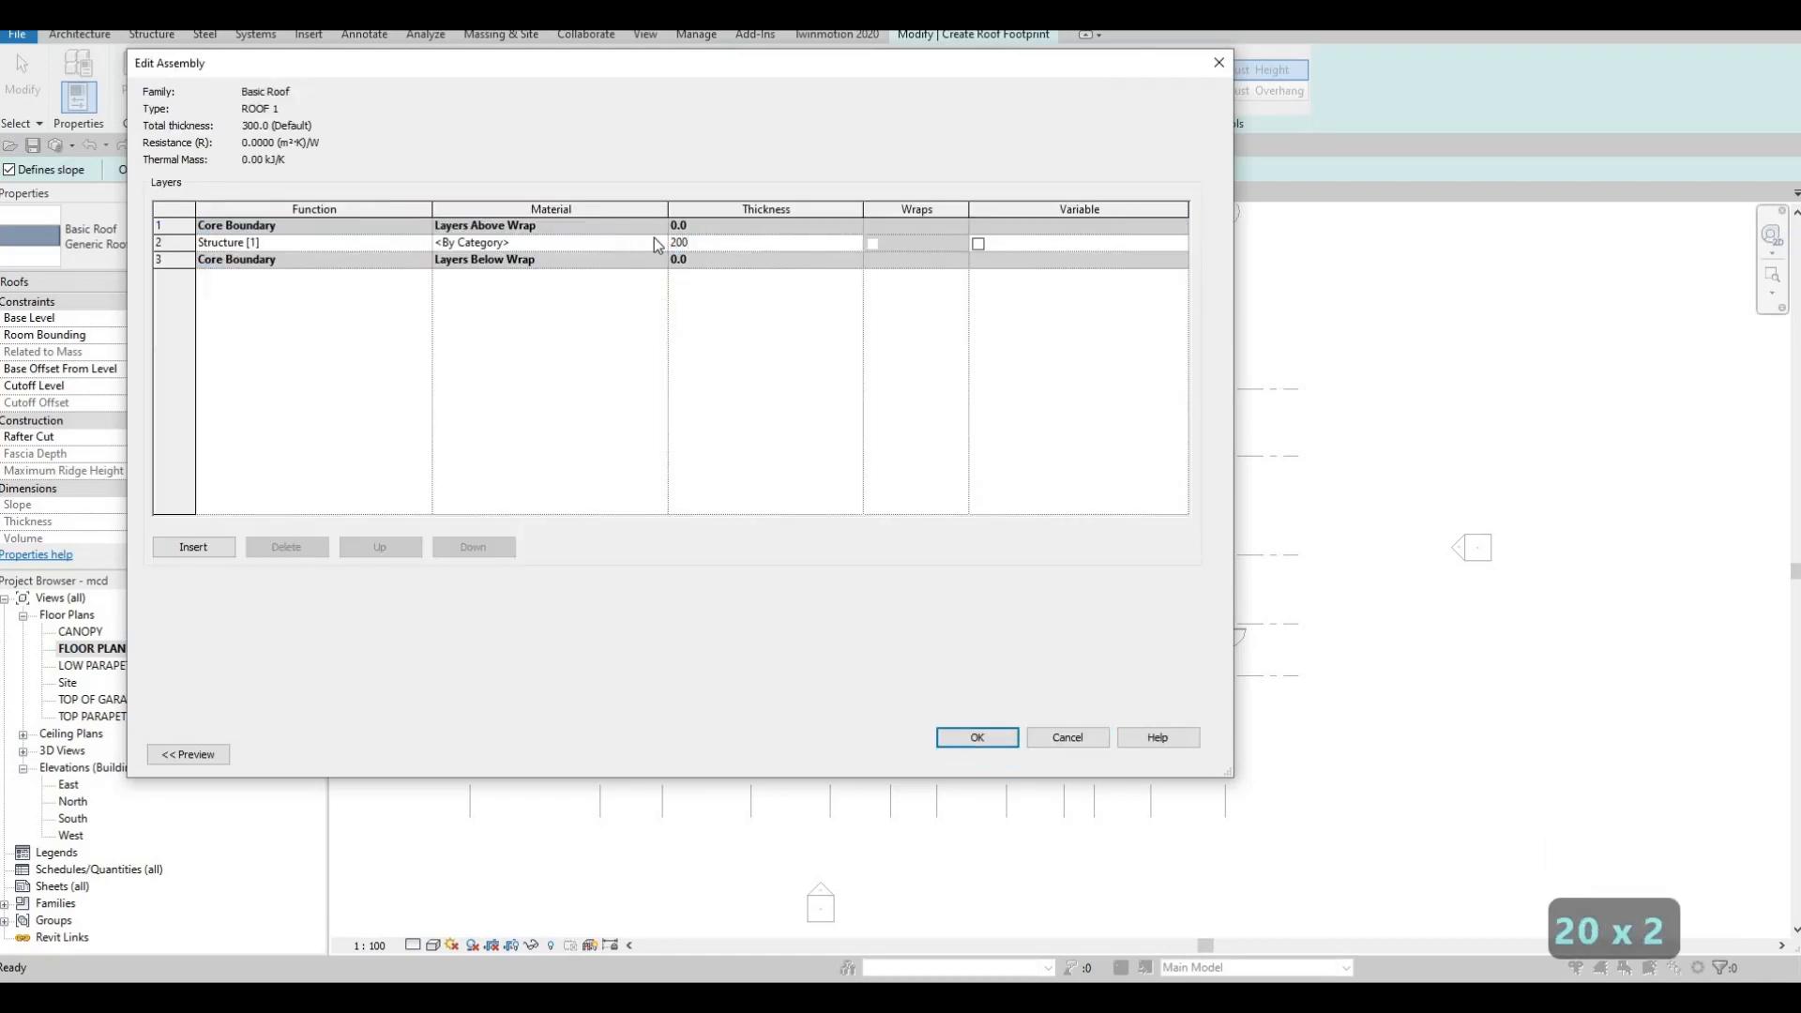
# Assign the Asphalt Shingle material to the structure layer of the ROOF 1 type and confirm the type properties
pyautogui.click(660, 242)
pyautogui.click(661, 243)
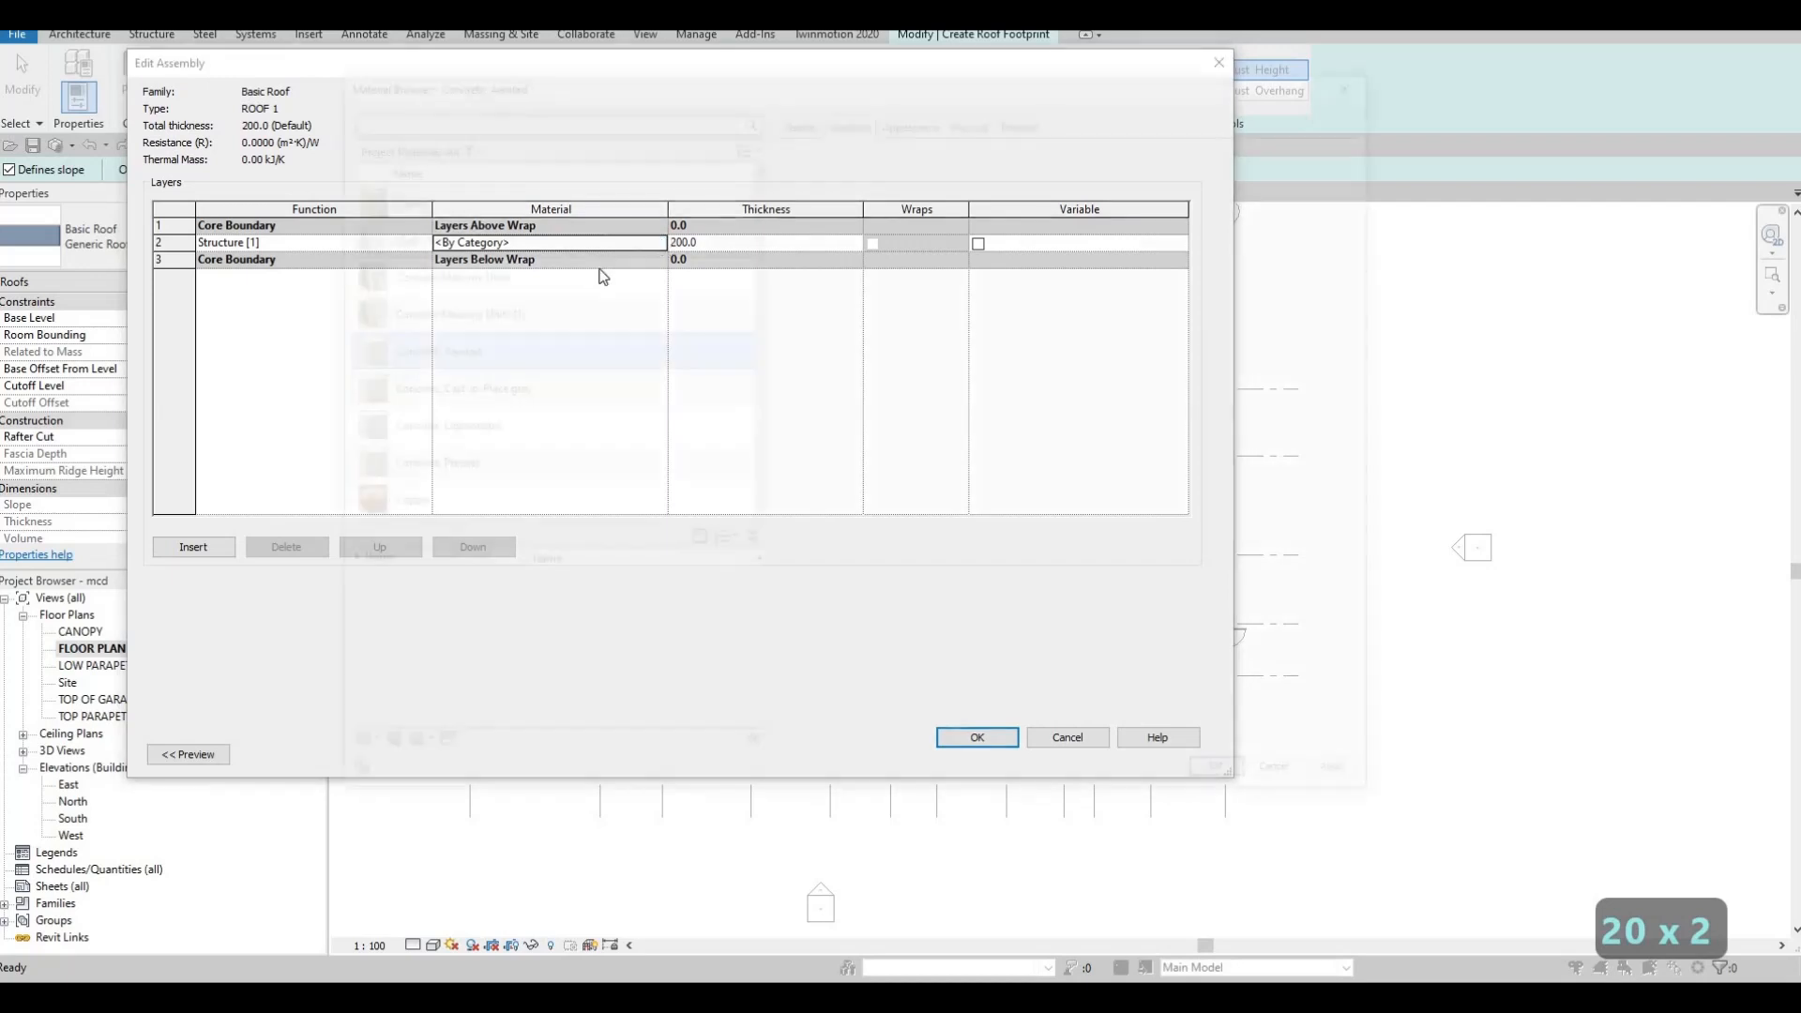
pyautogui.scroll(-3, 542, 427)
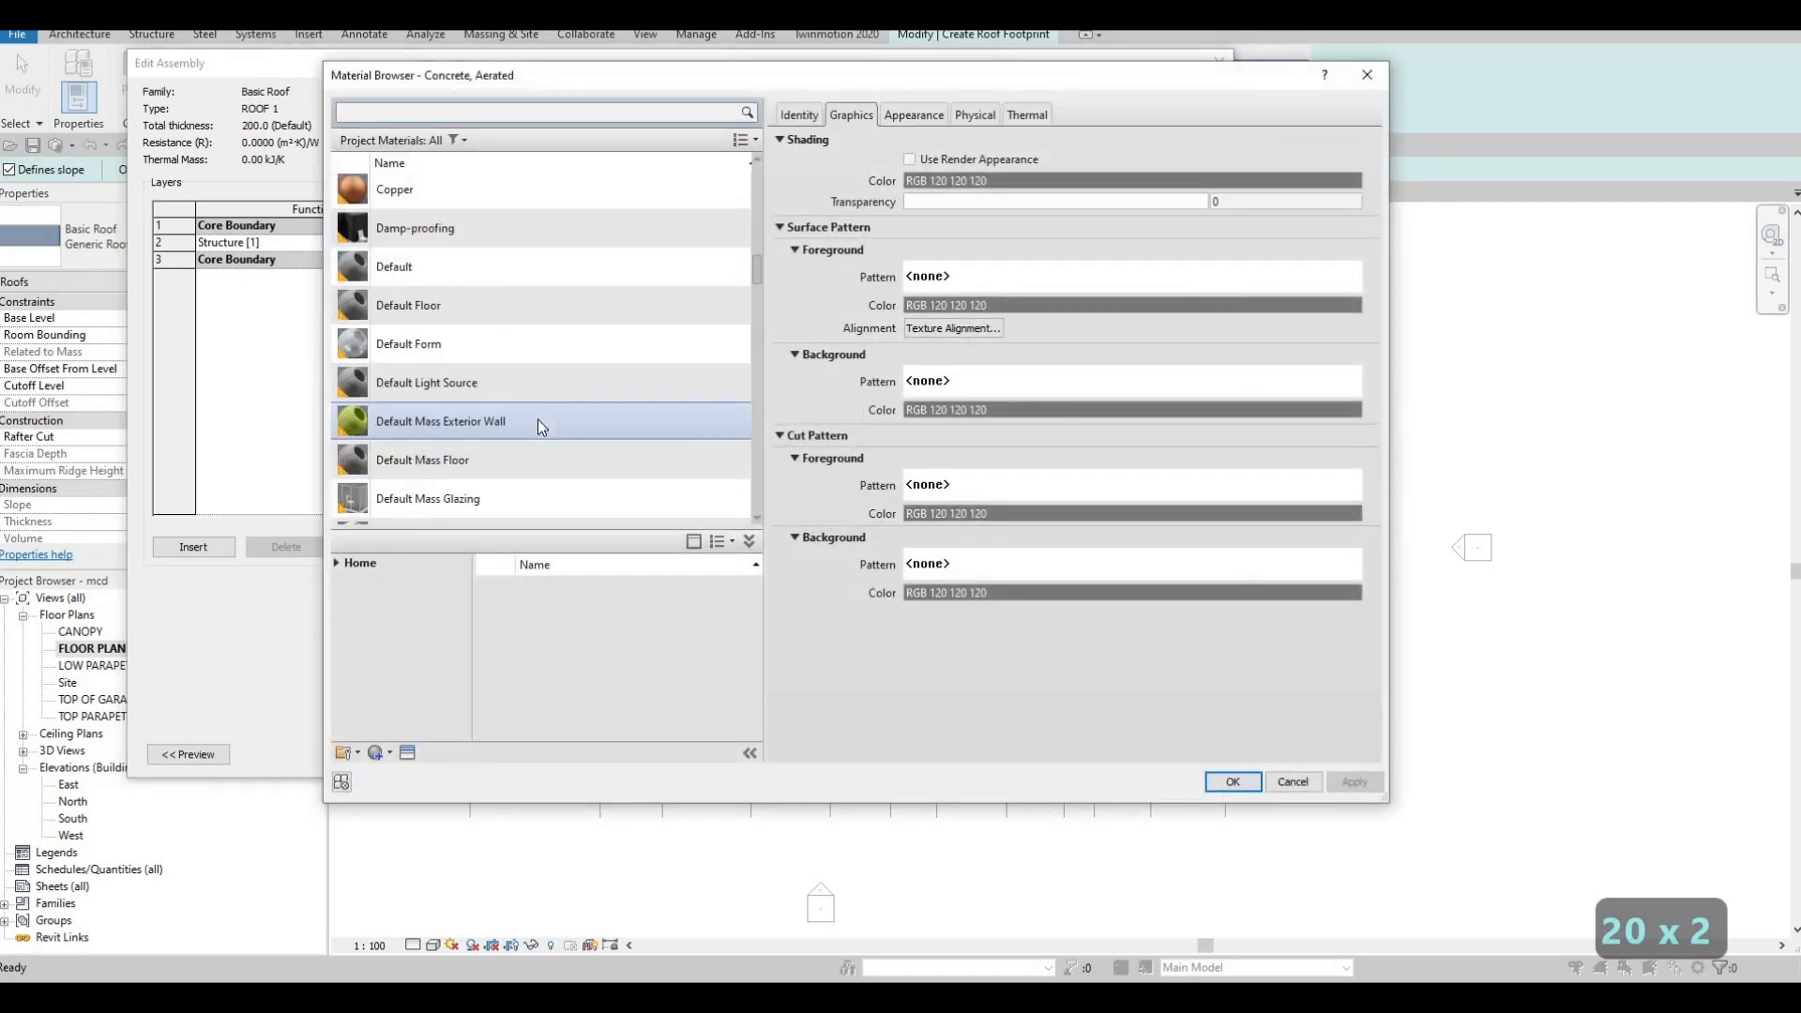
pyautogui.scroll(2, 542, 428)
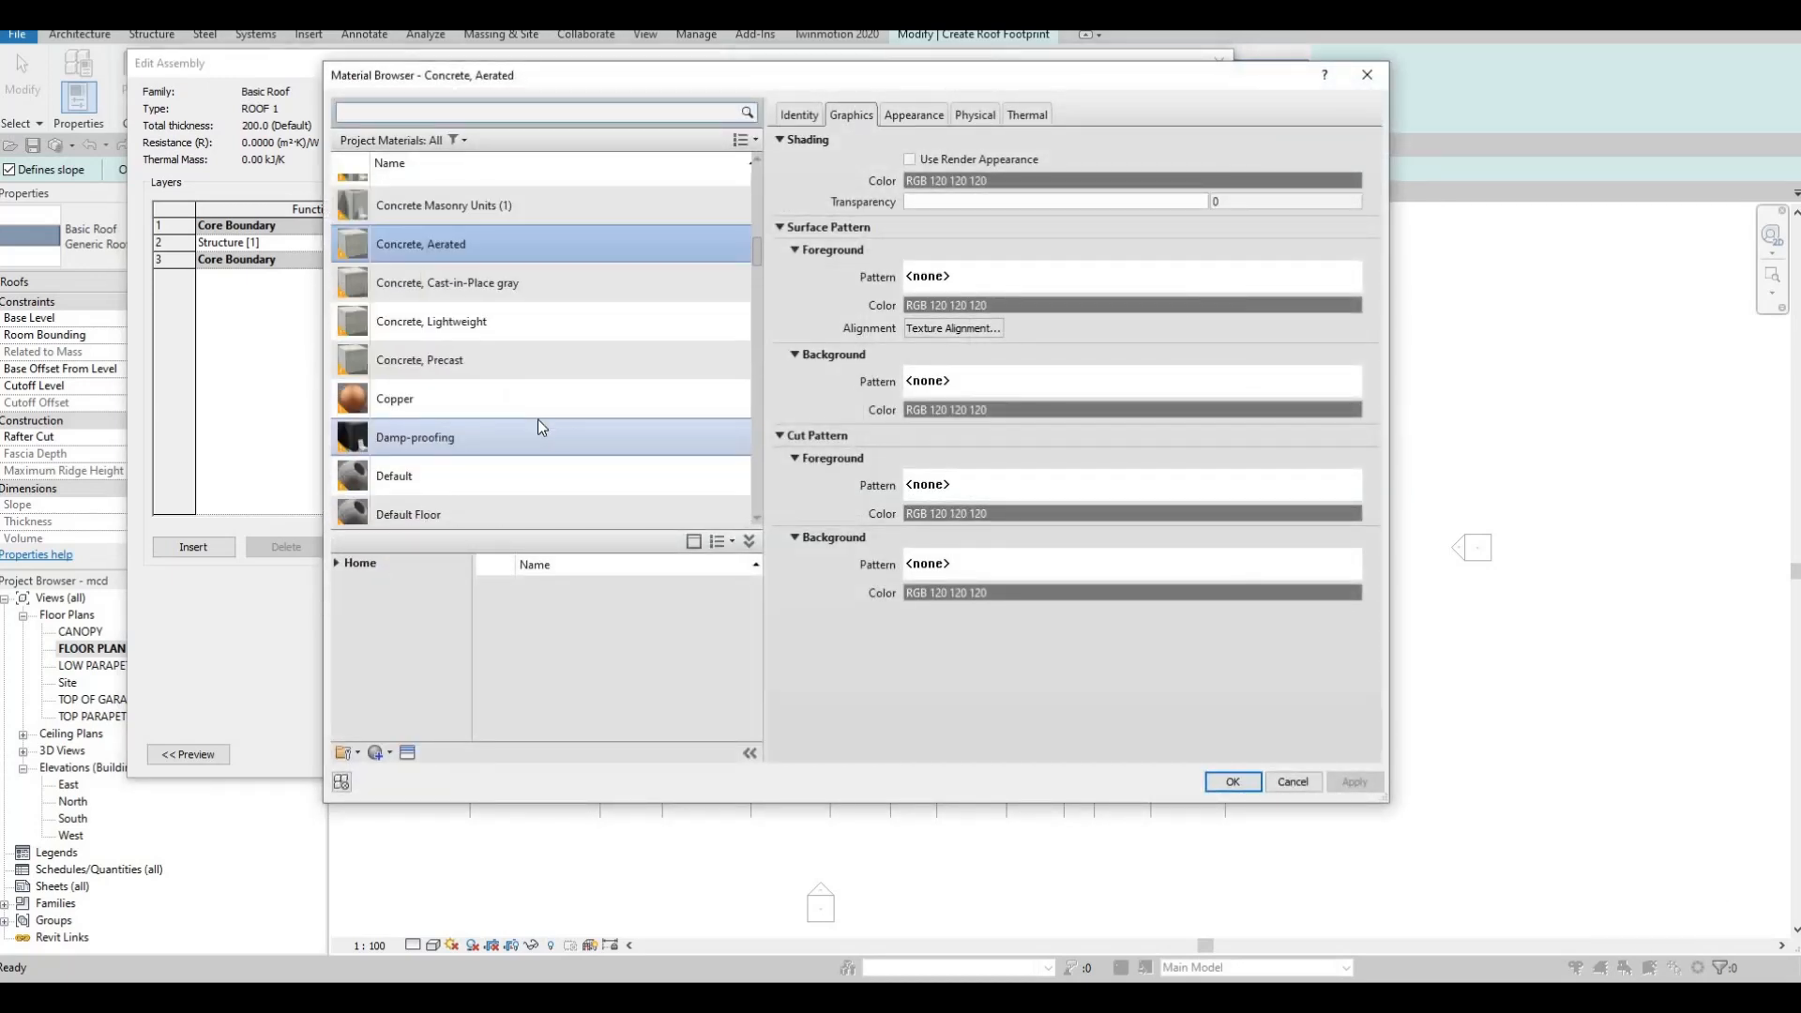
pyautogui.write('ASHP')
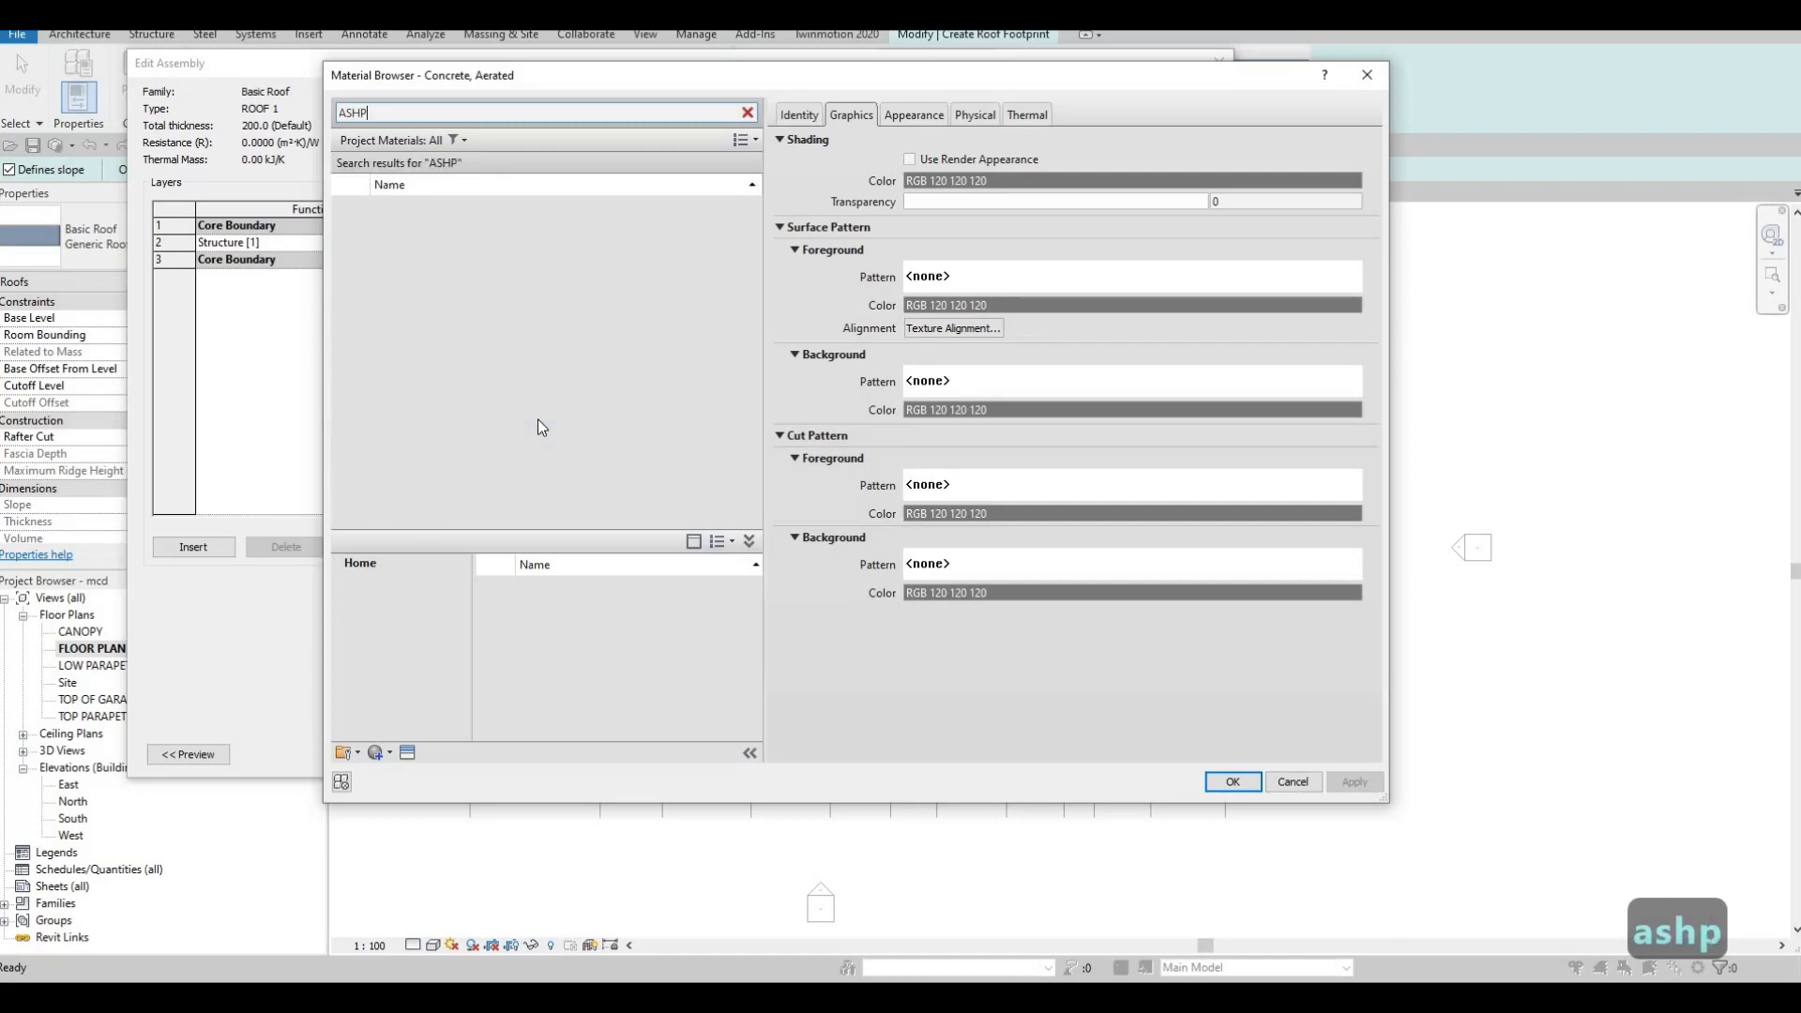
pyautogui.write('LA')
pyautogui.press('BackSpace')
pyautogui.press('BackSpace')
pyautogui.press('BackSpace')
pyautogui.press('BackSpace')
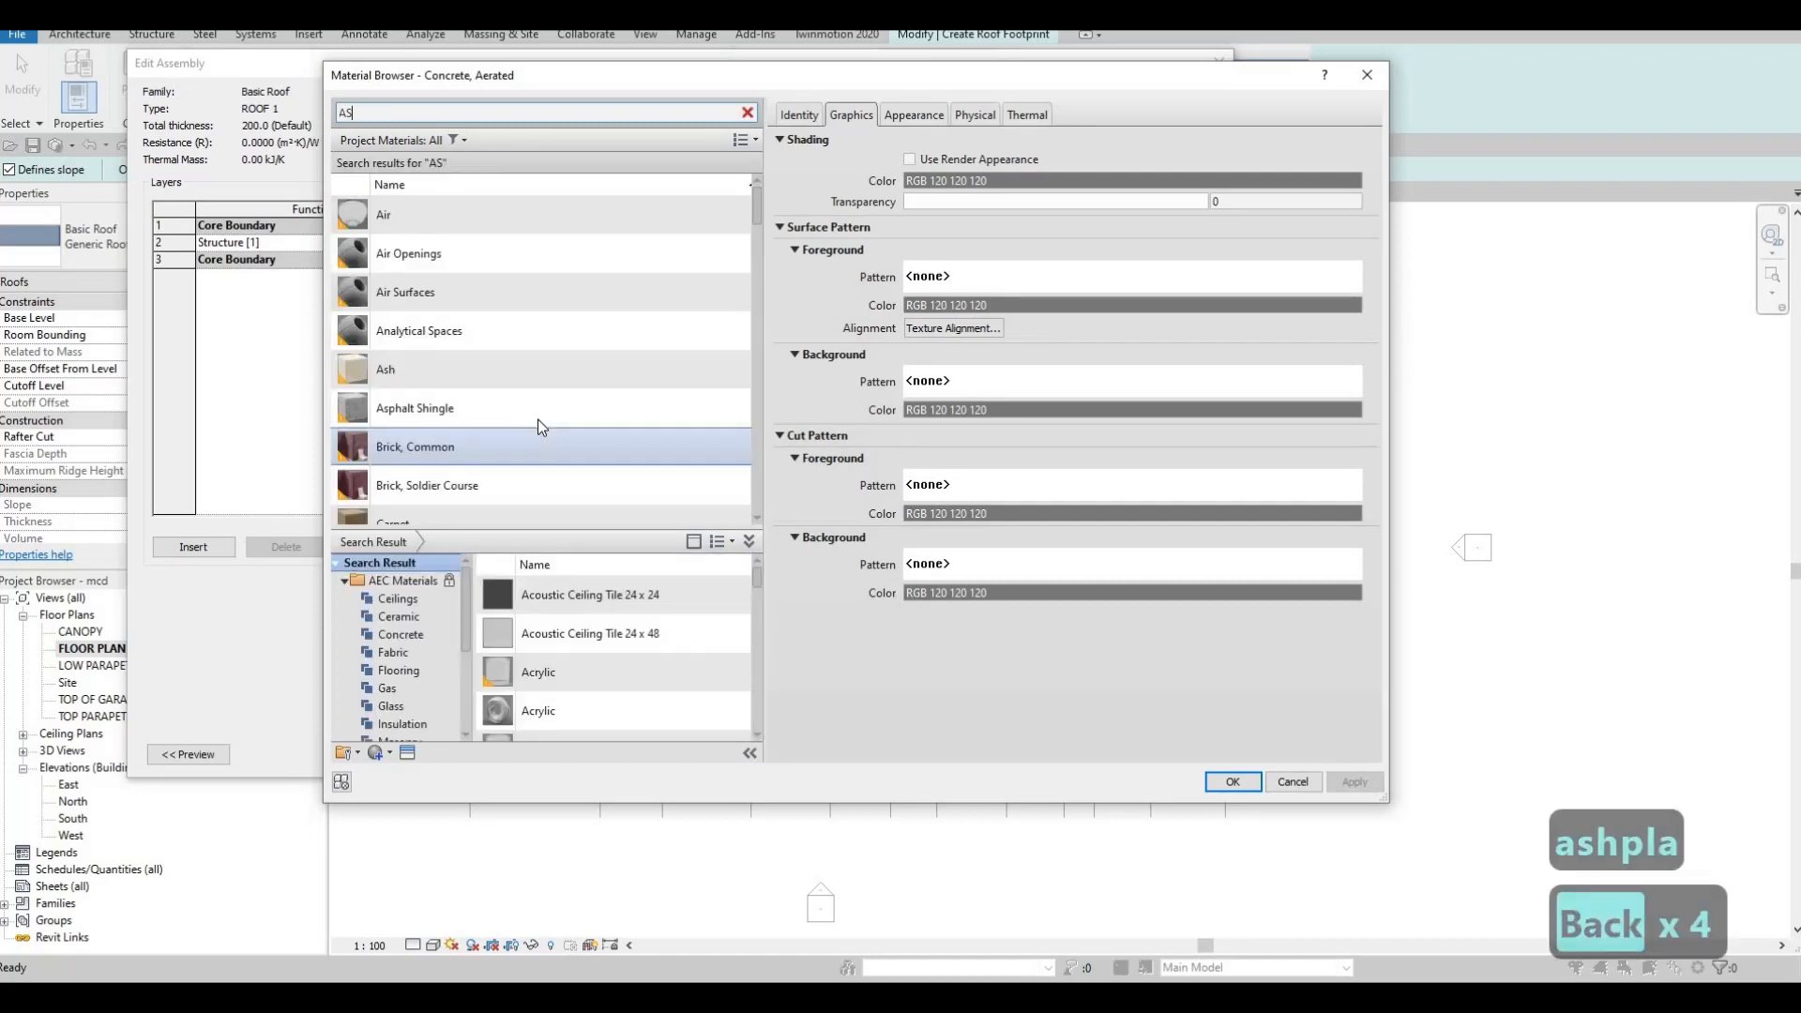
pyautogui.write('PHA')
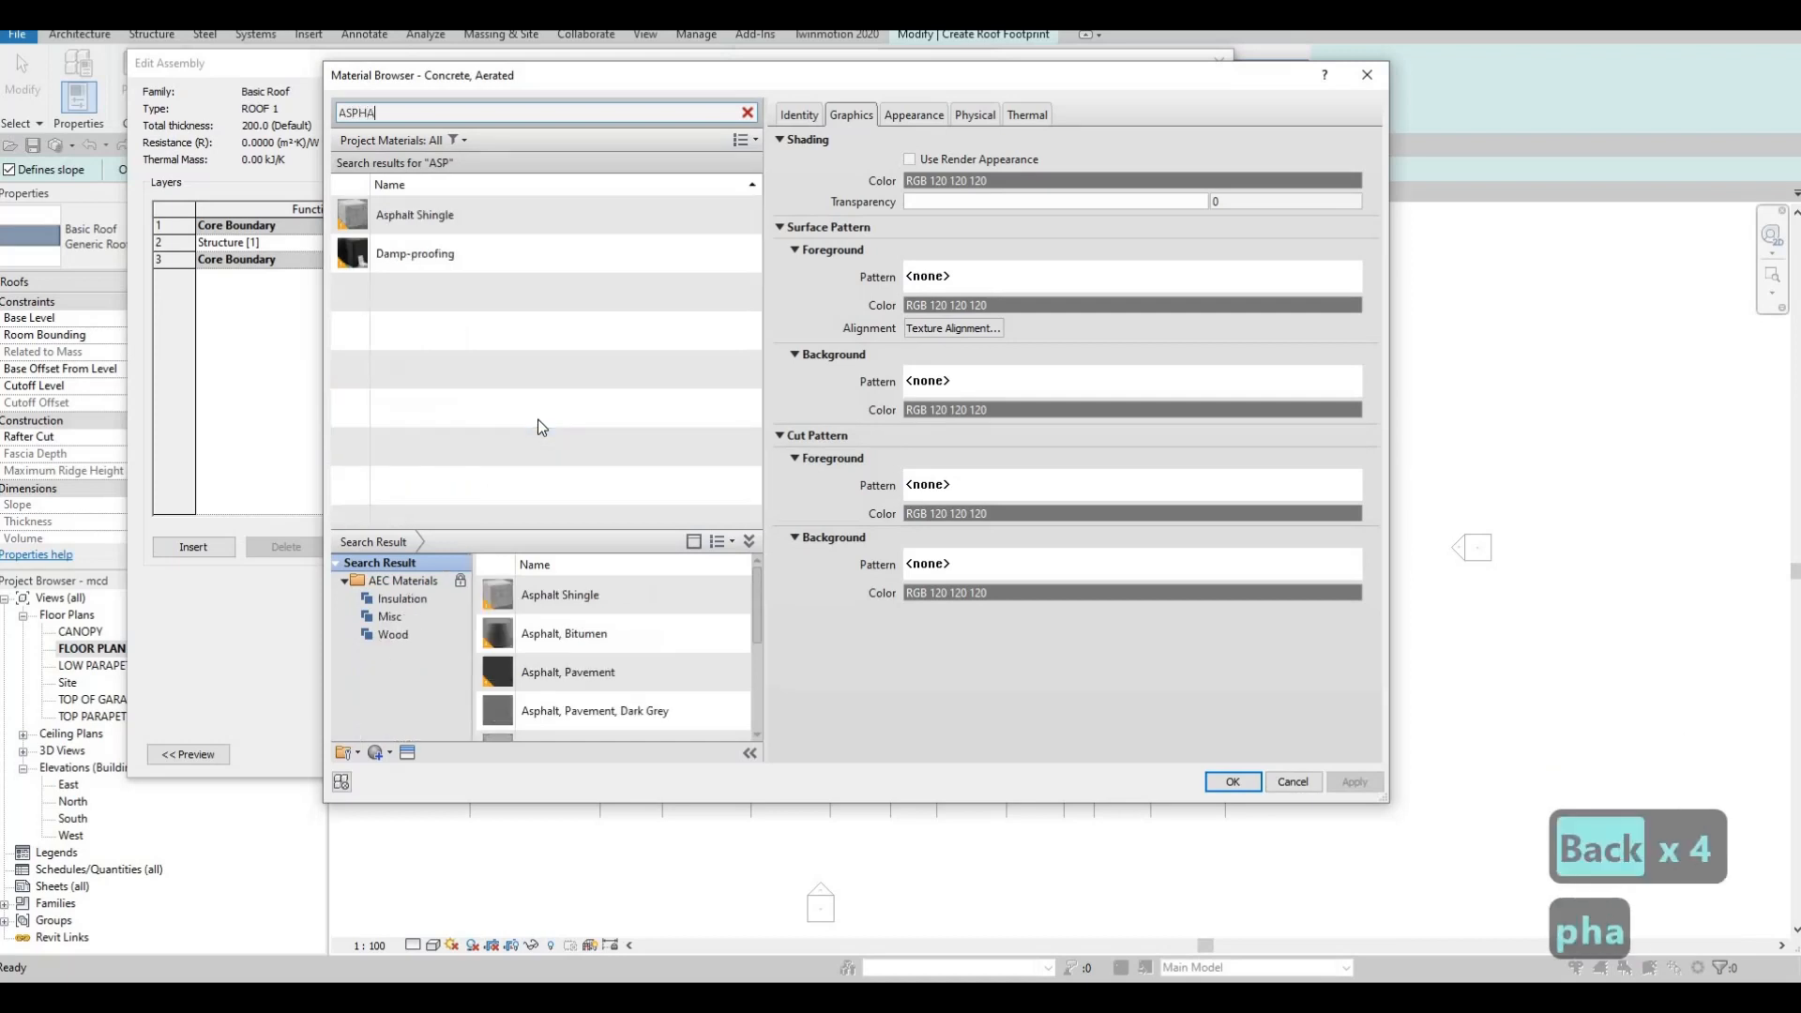
pyautogui.click(717, 208)
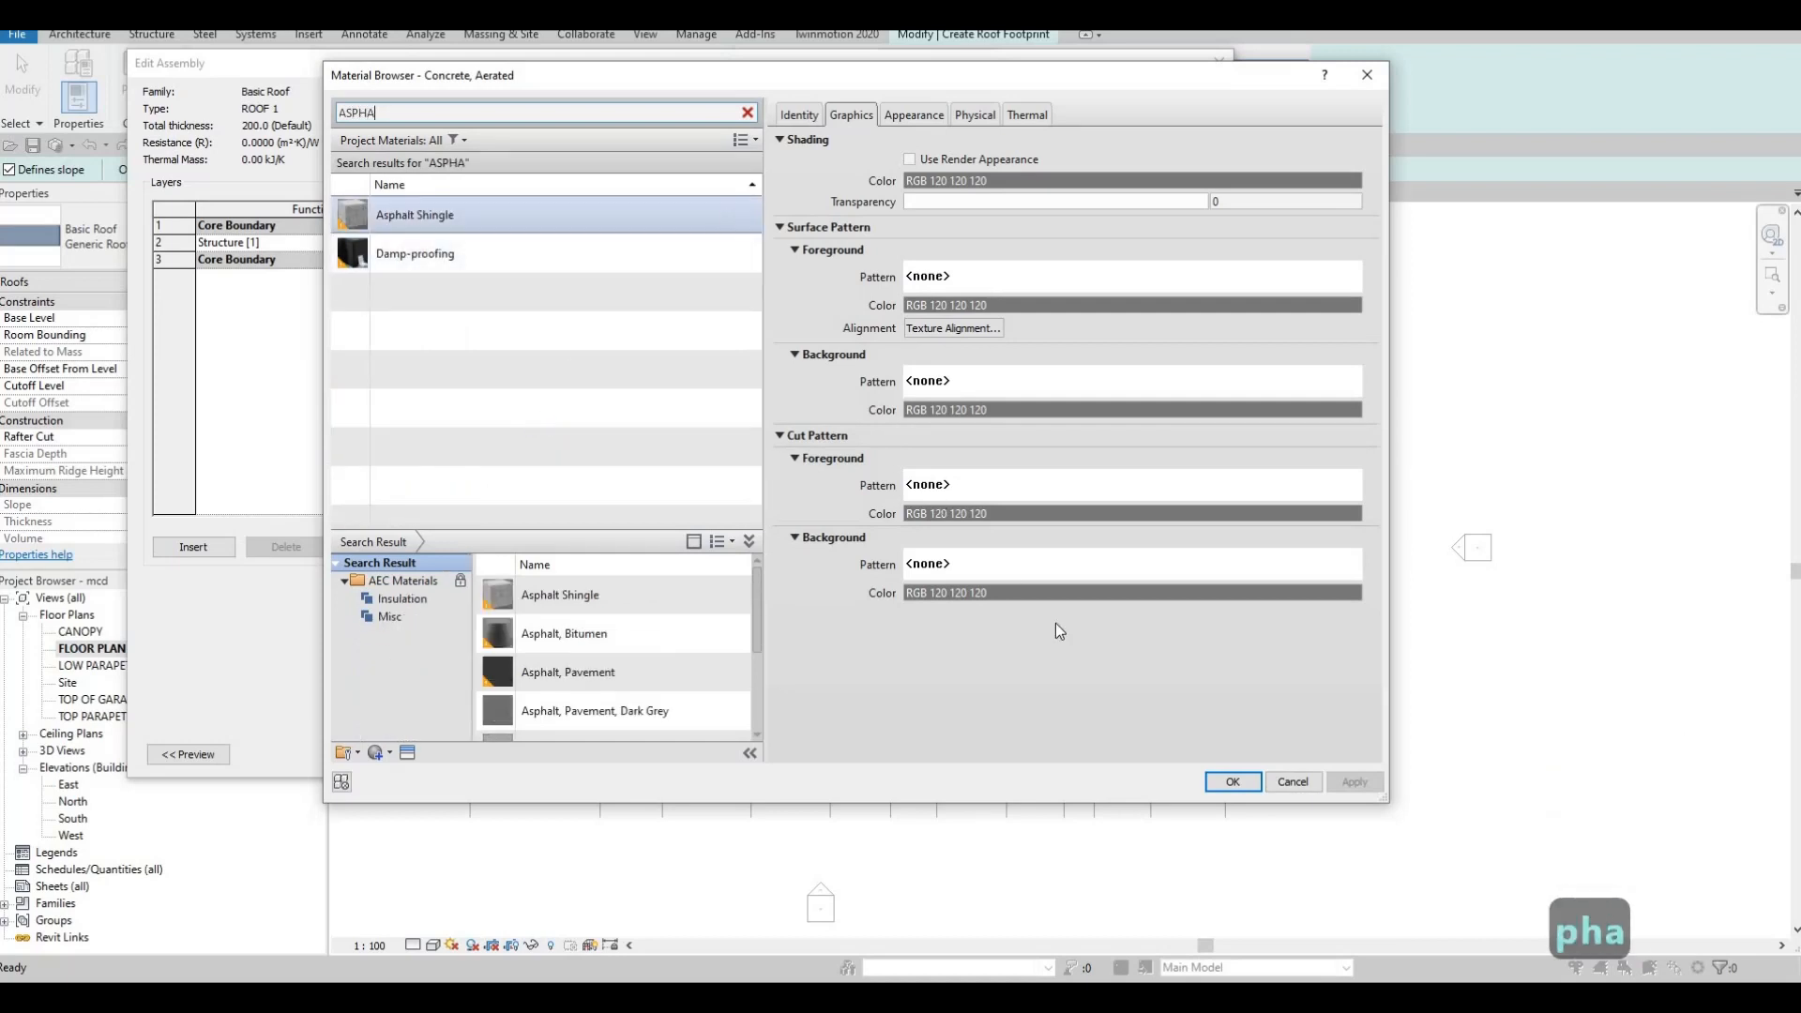
pyautogui.click(1232, 781)
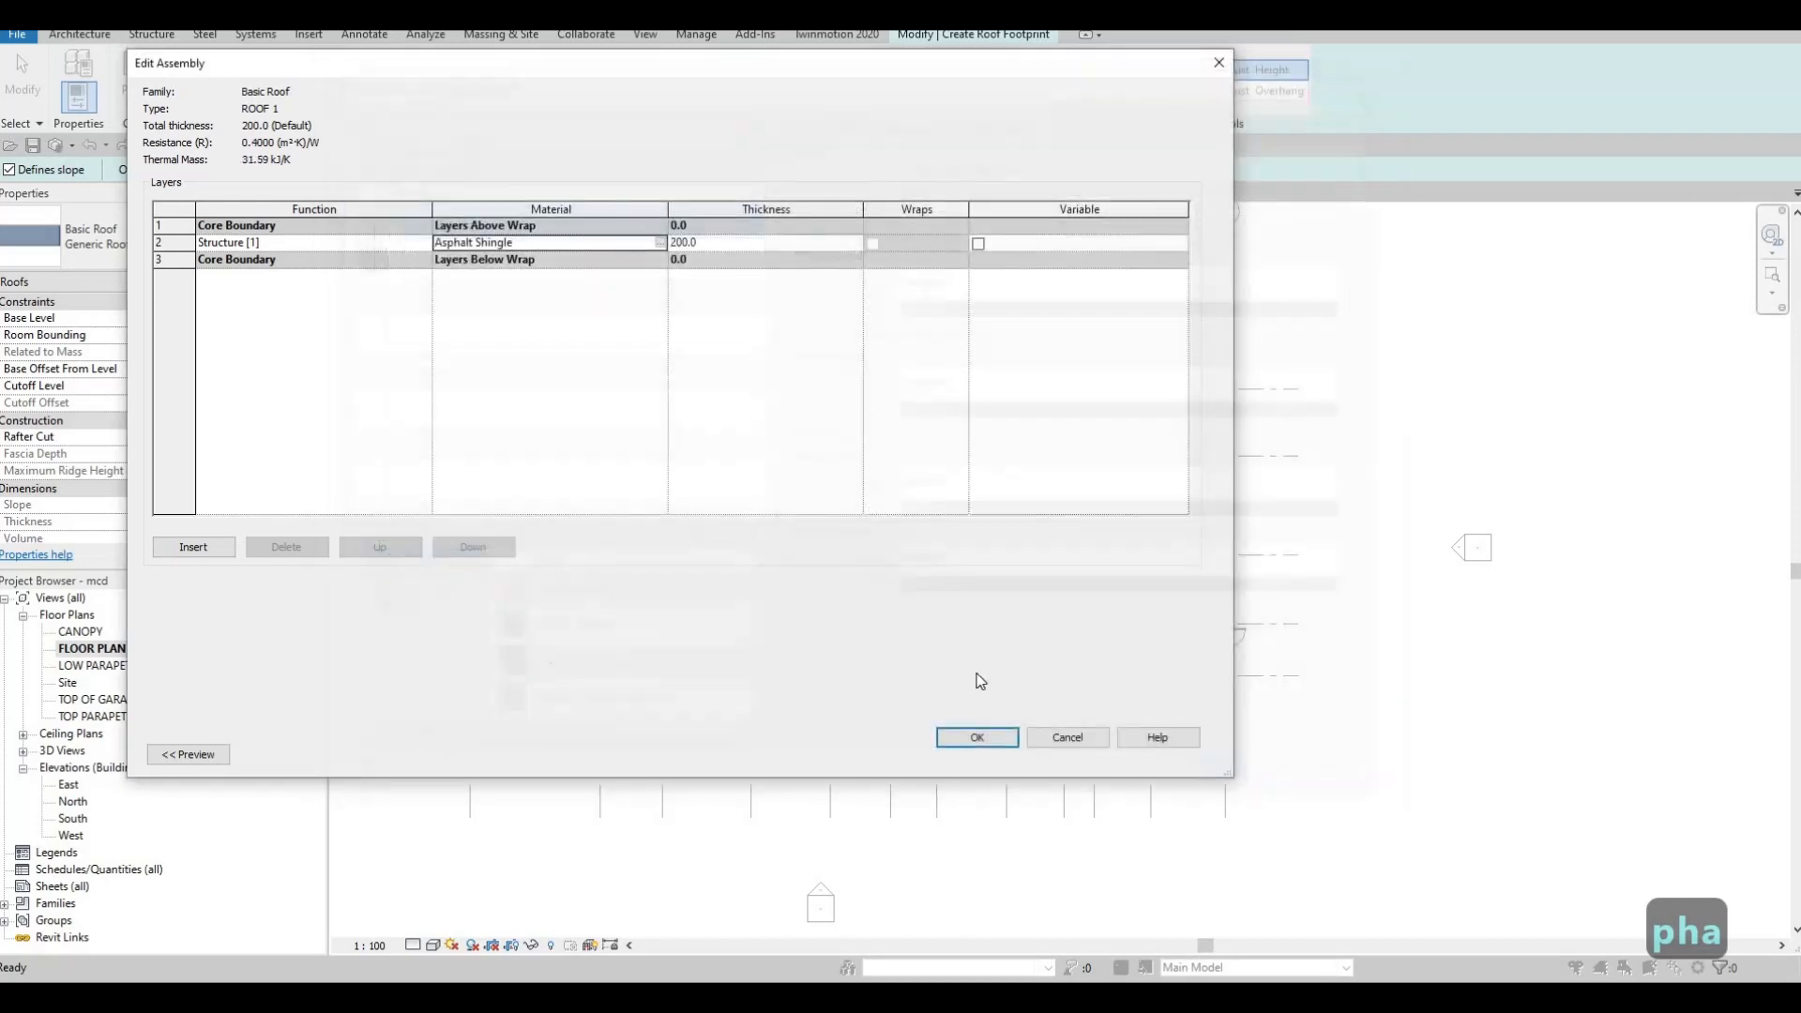
pyautogui.click(975, 739)
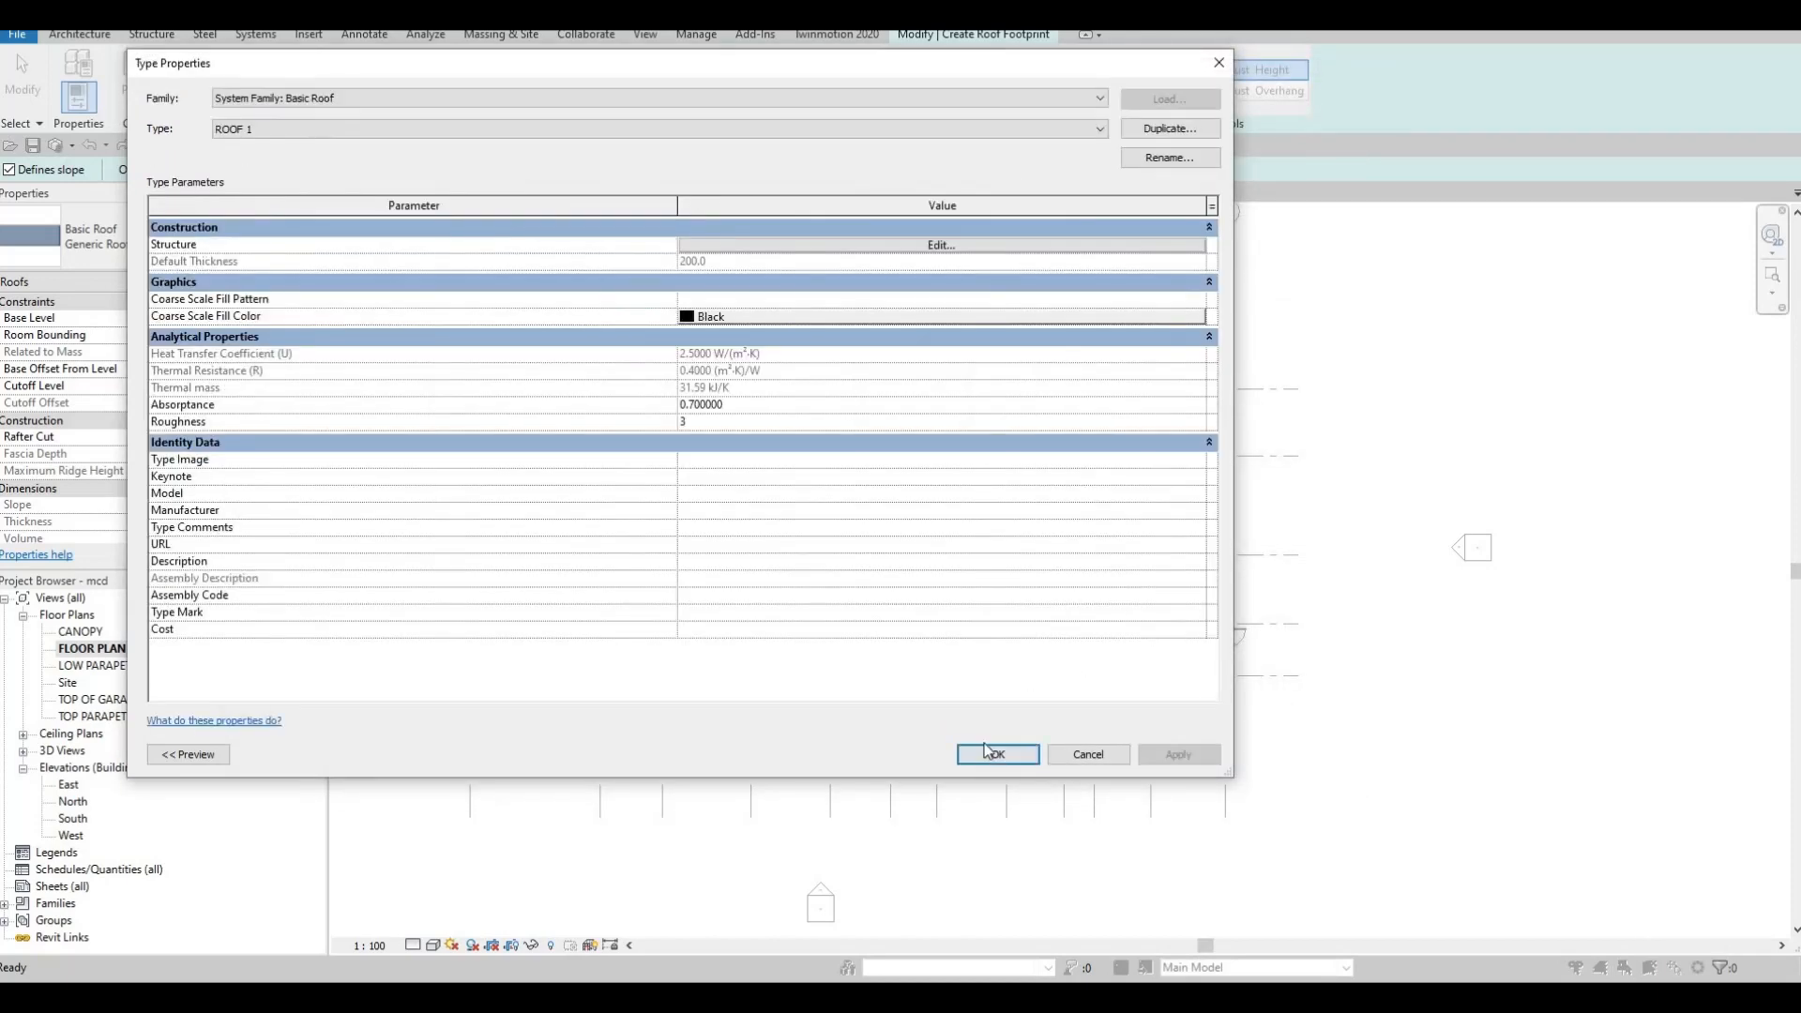
pyautogui.press('Return')
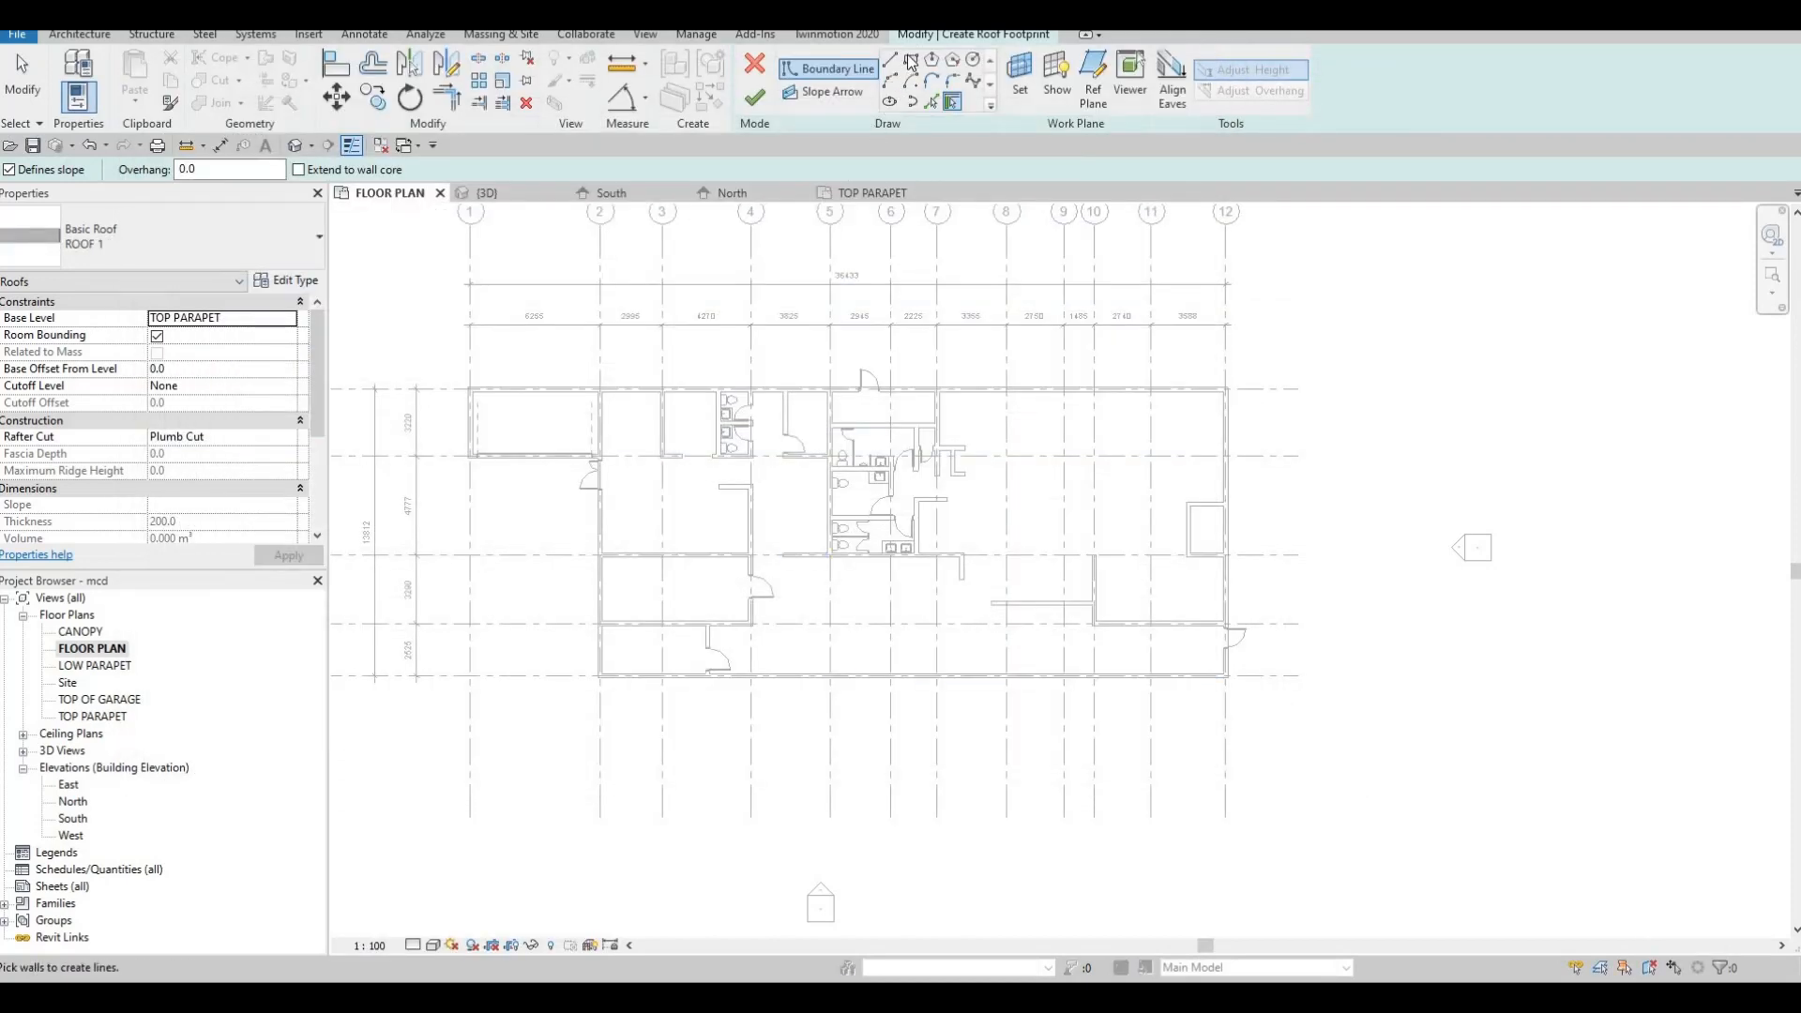
pyautogui.scroll(3, 1226, 389)
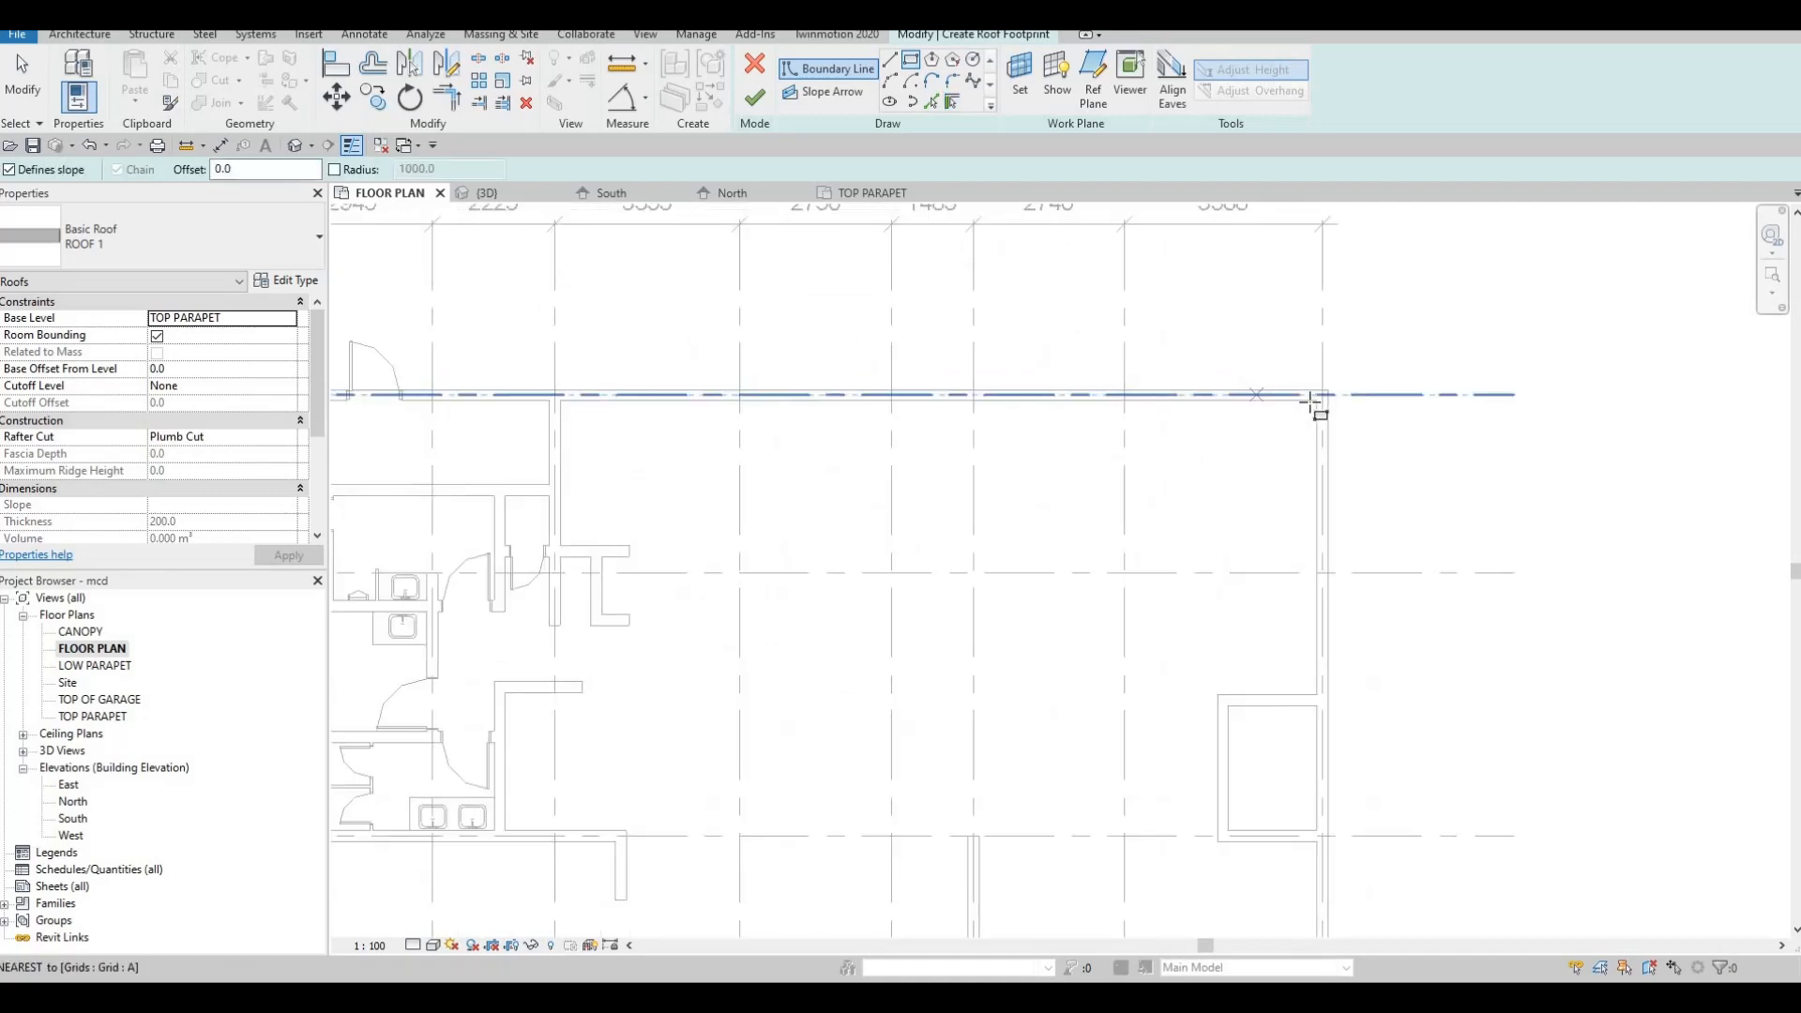
pyautogui.click(1316, 401)
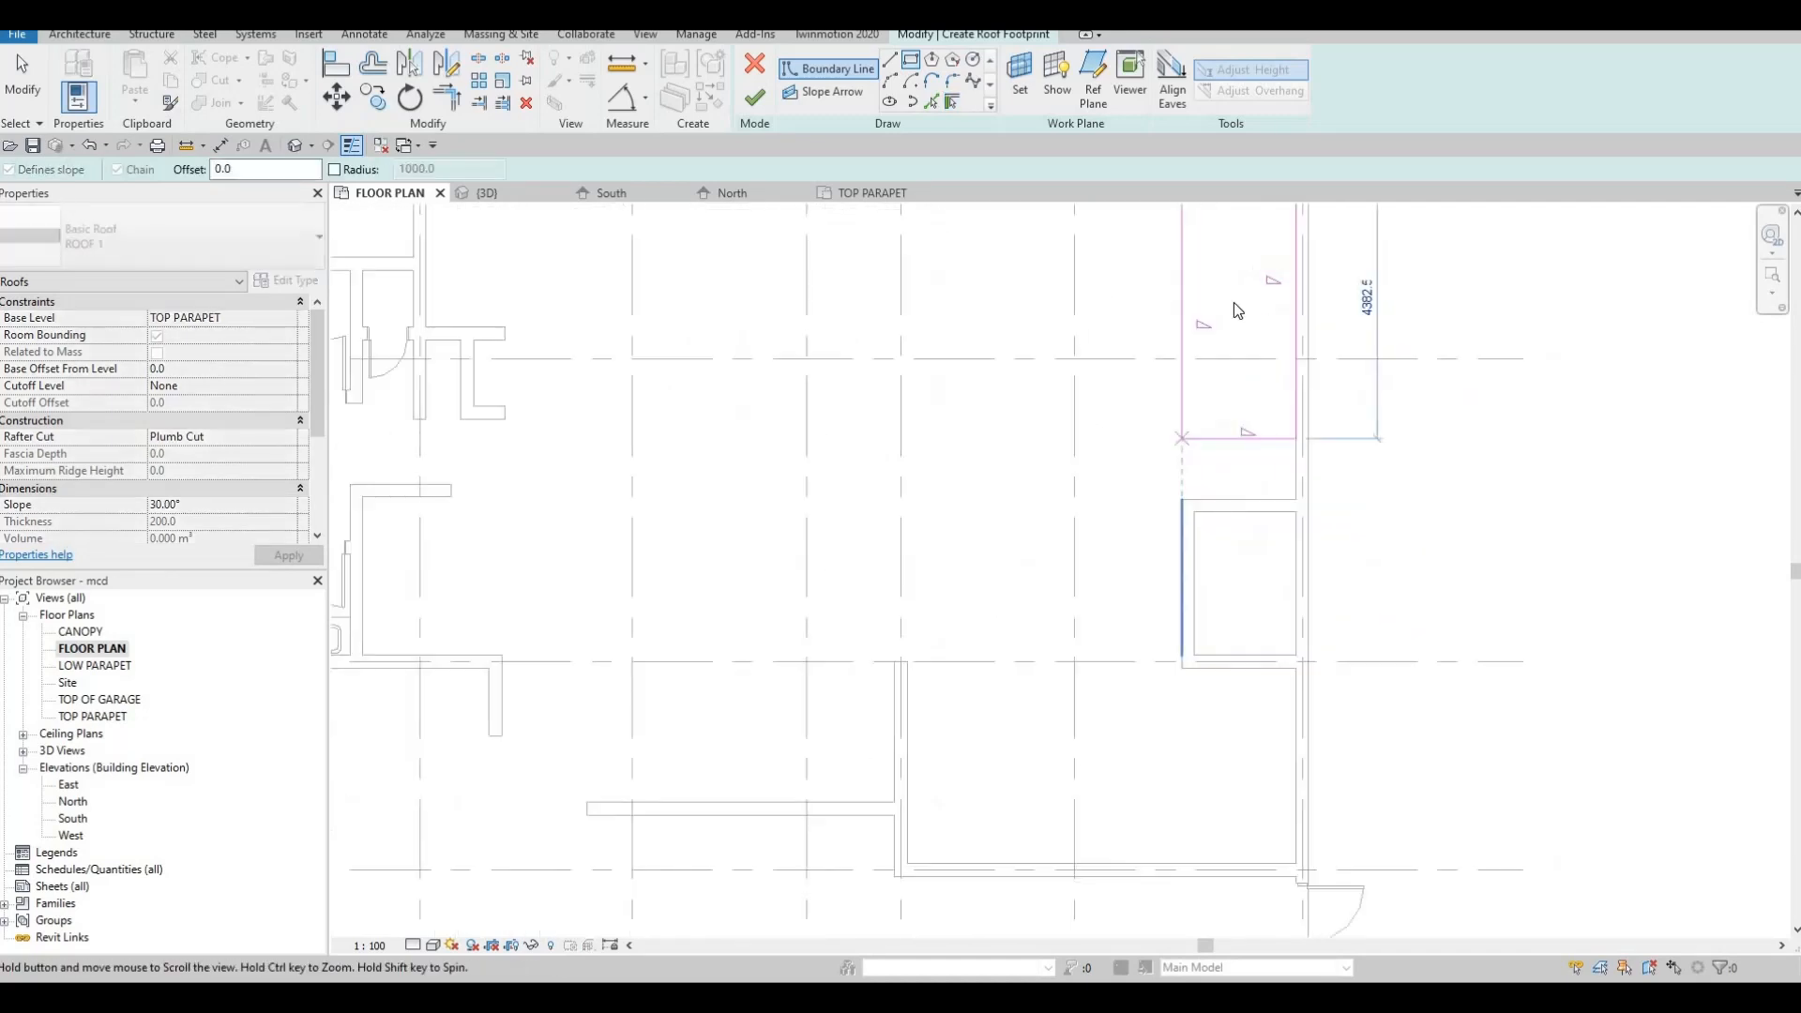
pyautogui.press('Escape')
pyautogui.press('Escape')
# Sketch a rectangular roof boundary without slope, about 18988 by 13612 mm, inside the exterior walls between grids 5 and 12, and finish the roof
pyautogui.moveTo(588, 375); pyautogui.dragTo(590, 549, button='middle')
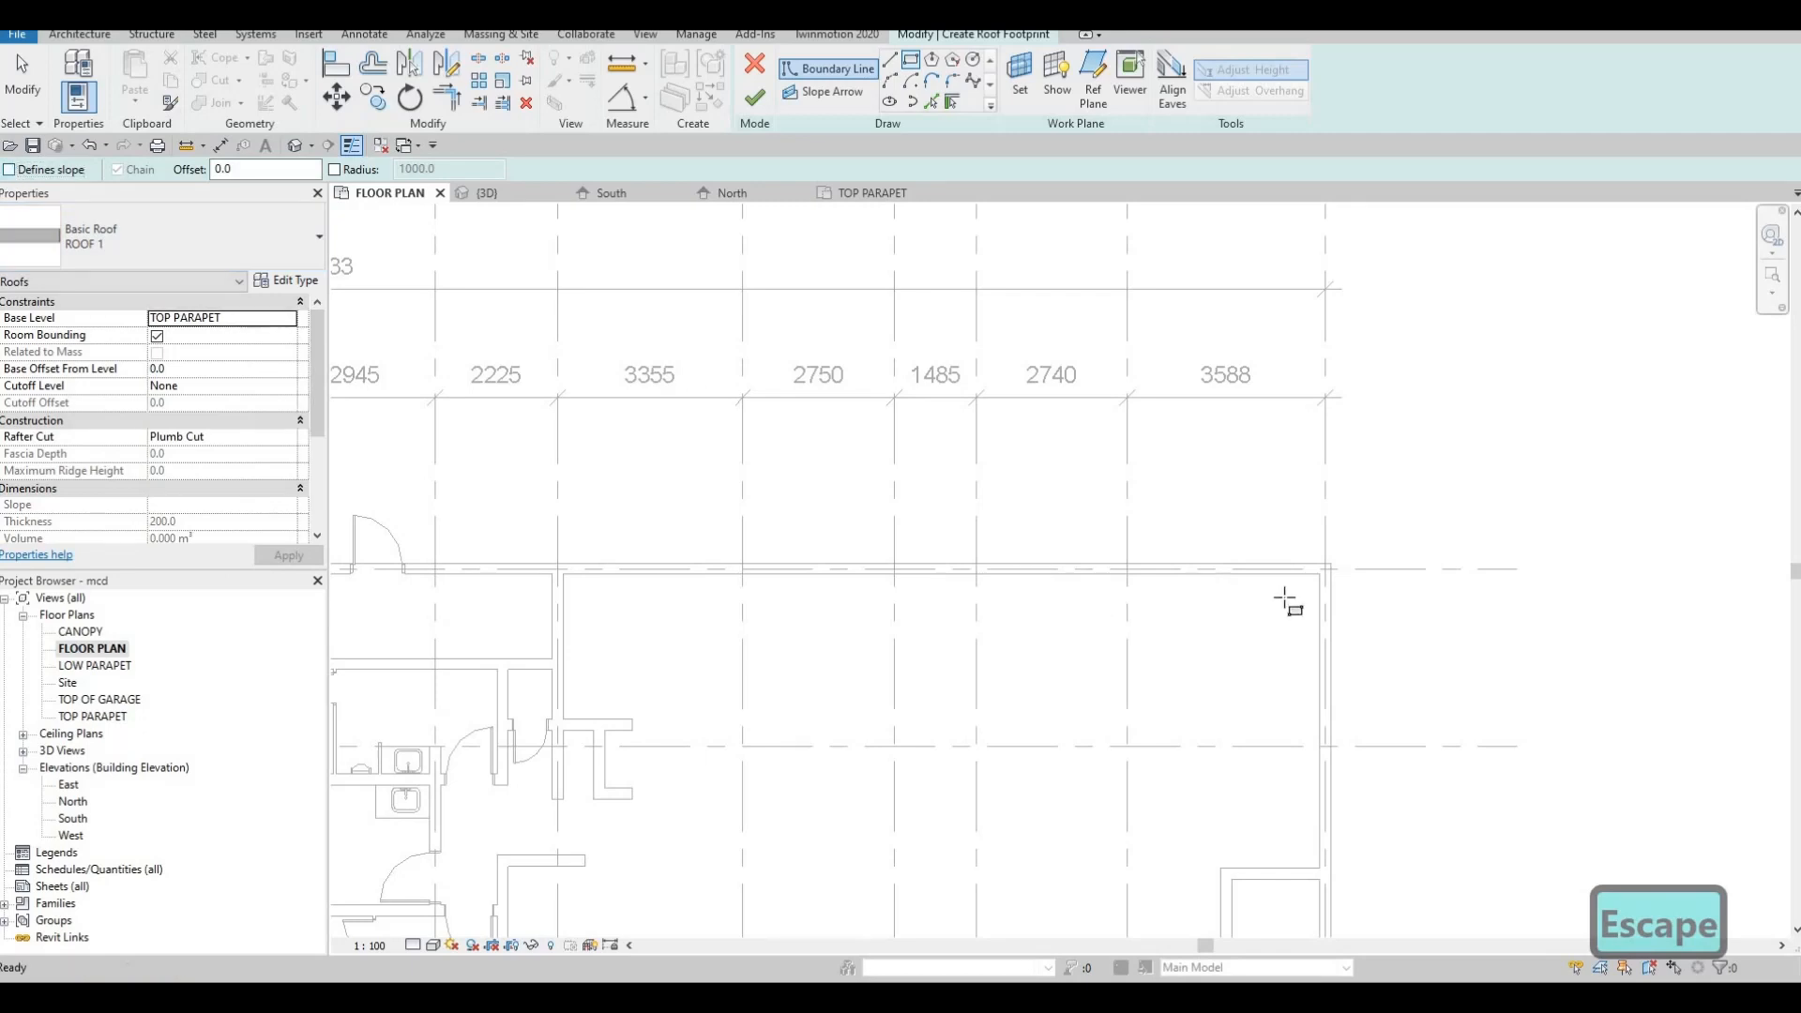
pyautogui.click(1319, 575)
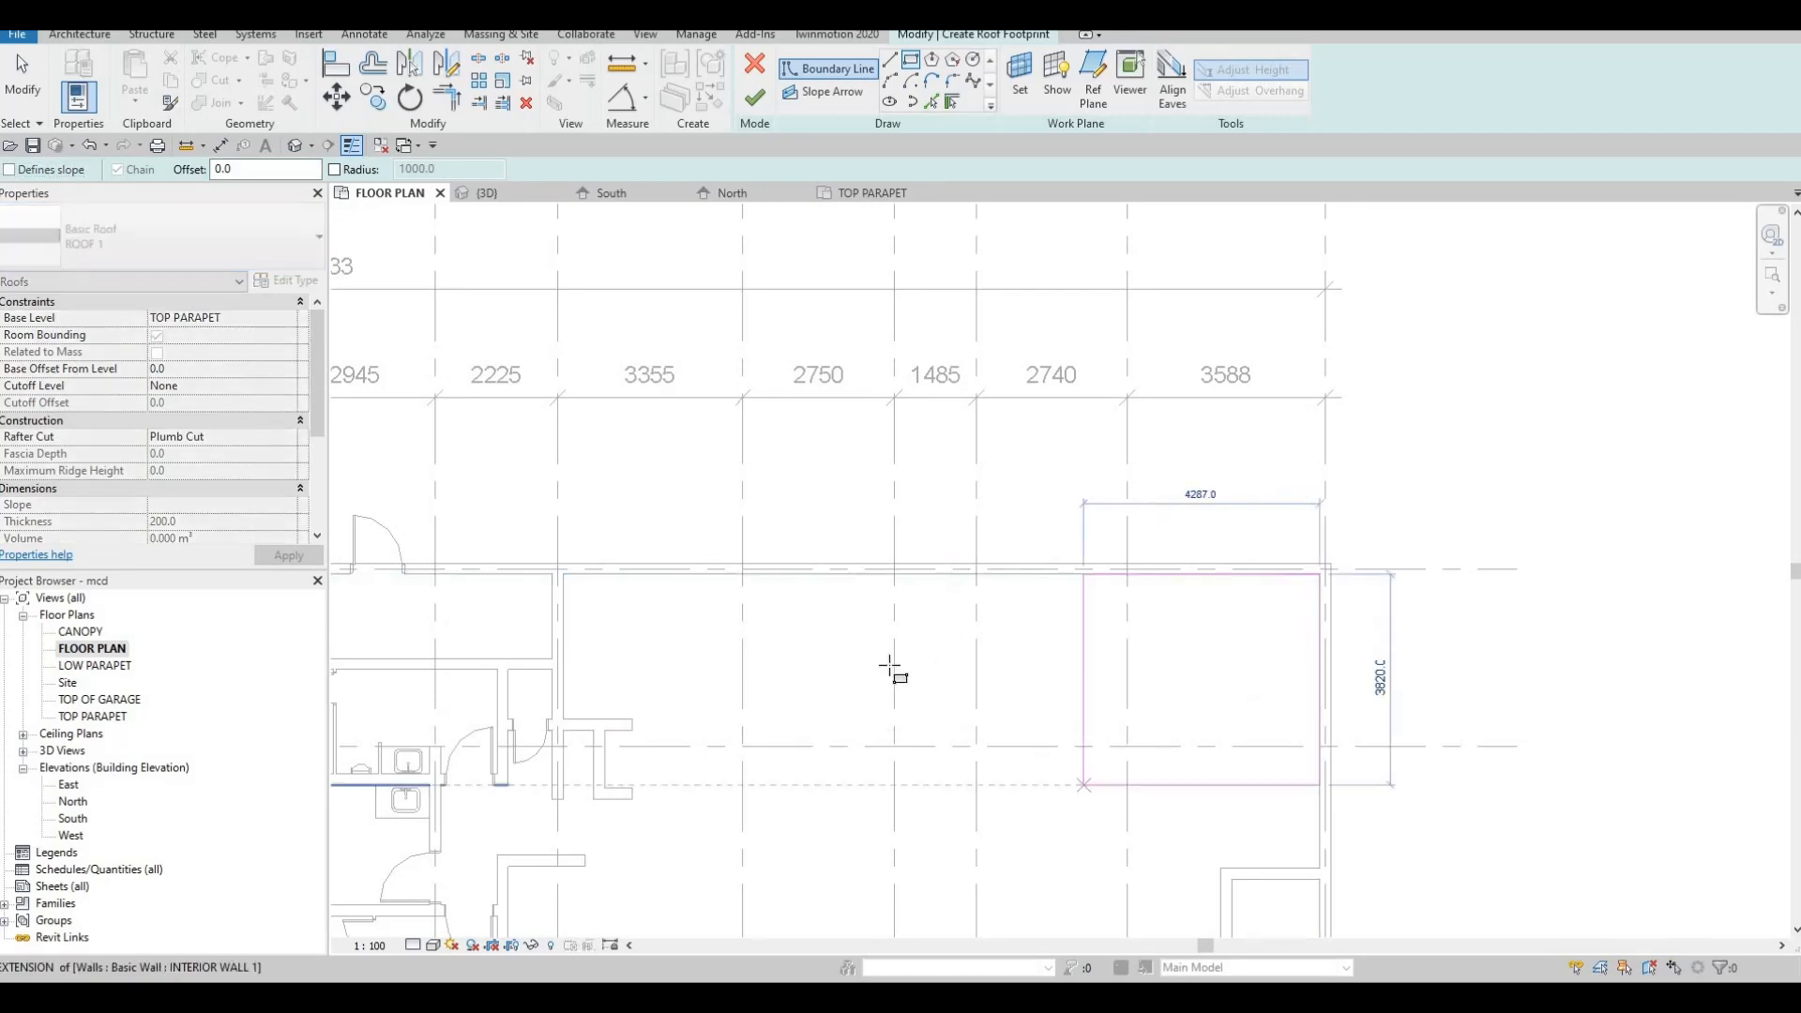
pyautogui.scroll(-2, 897, 672)
pyautogui.scroll(-4, 713, 736)
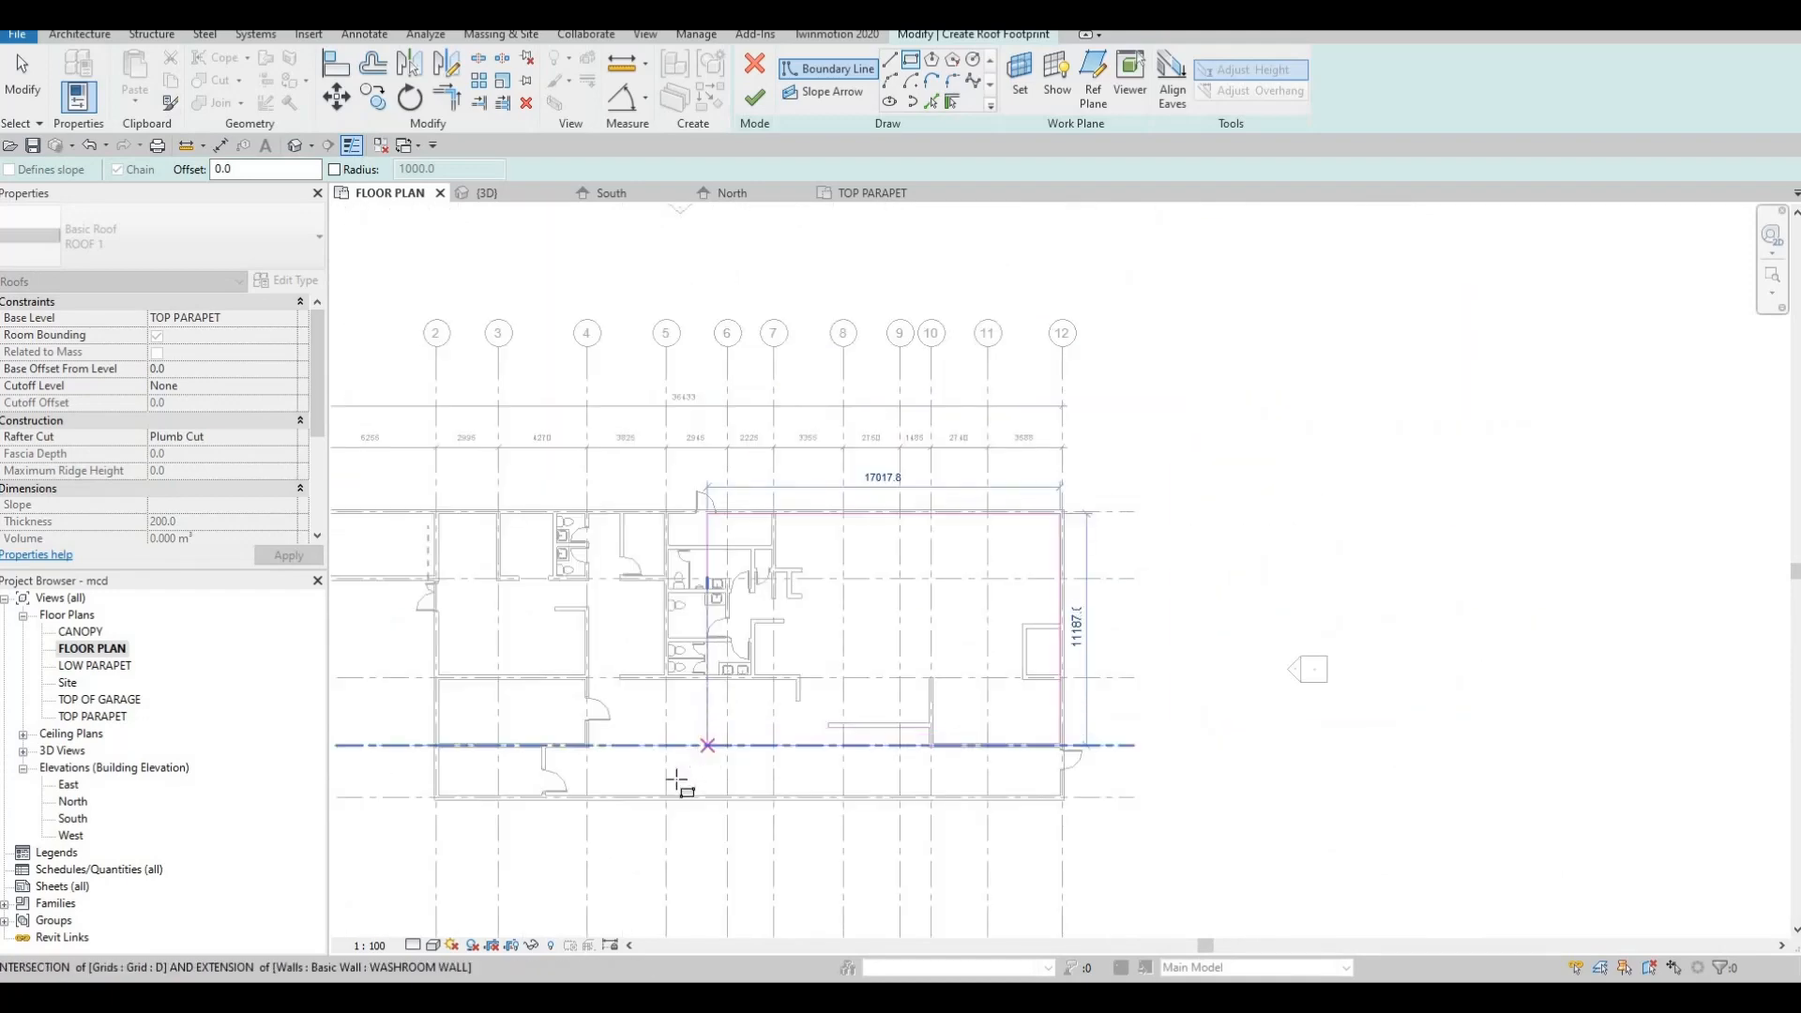
pyautogui.scroll(2, 698, 750)
pyautogui.click(654, 816)
pyautogui.scroll(1, 654, 816)
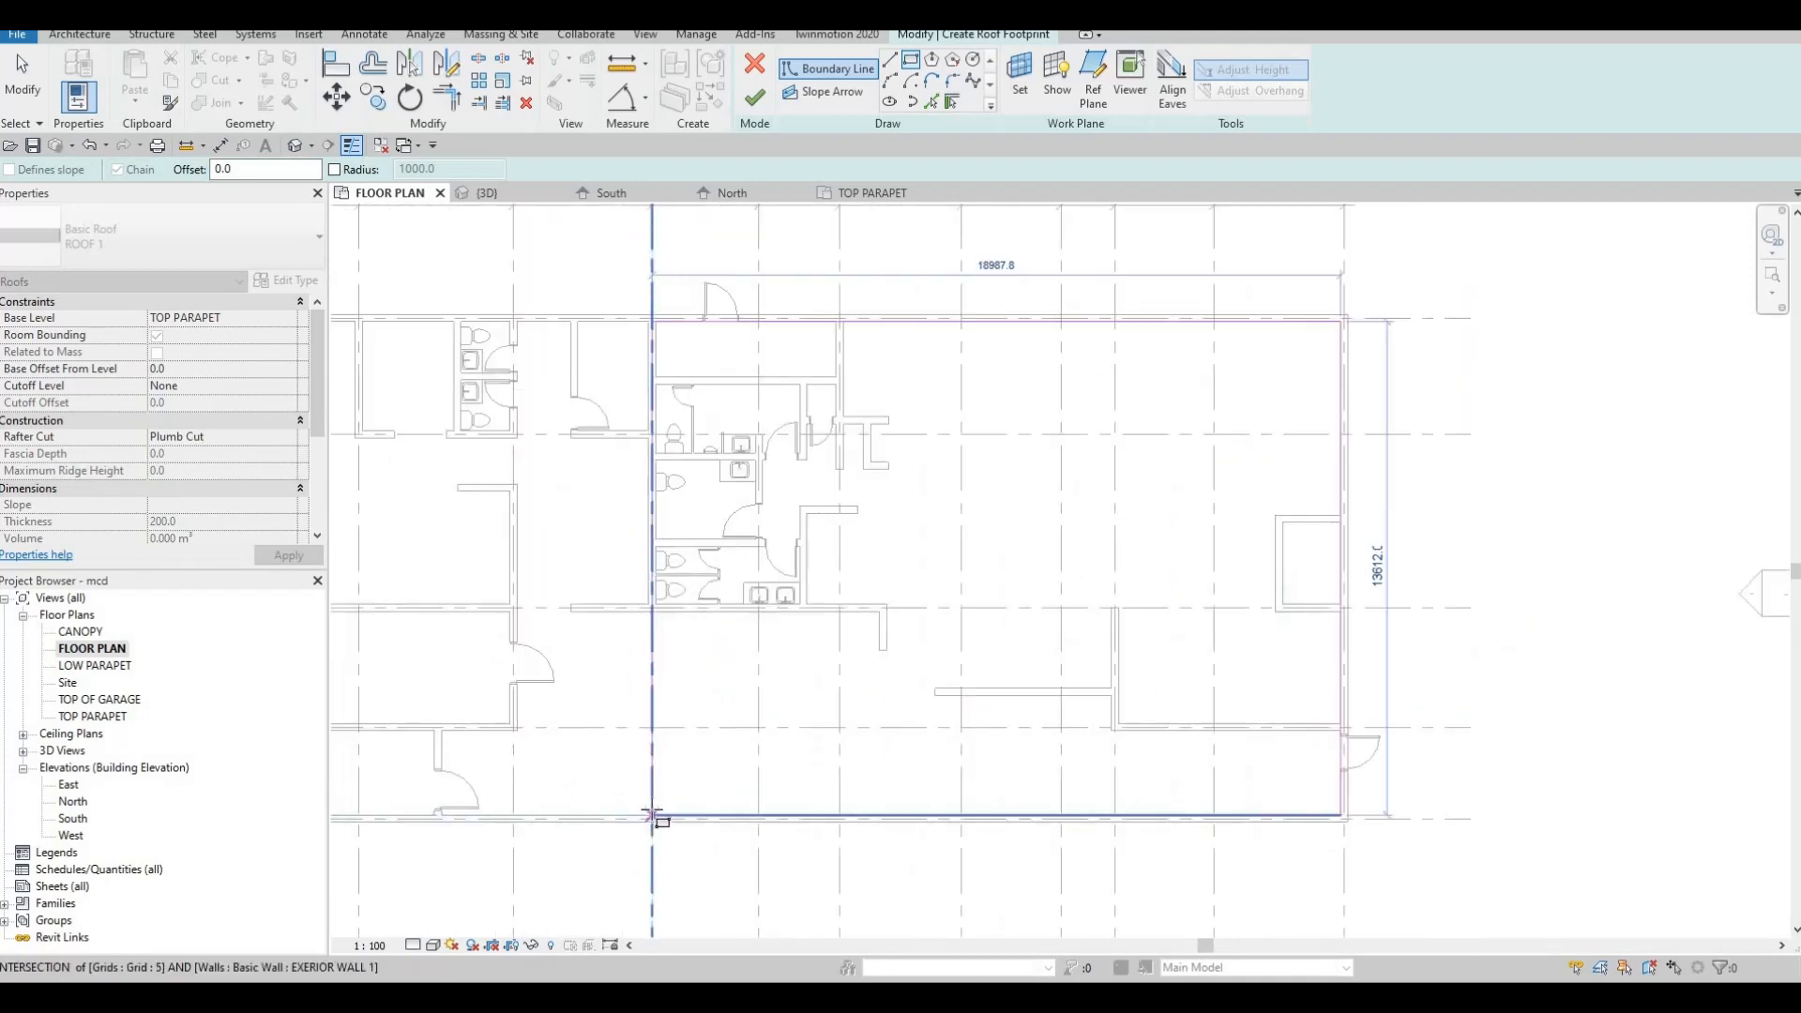
pyautogui.press('Escape')
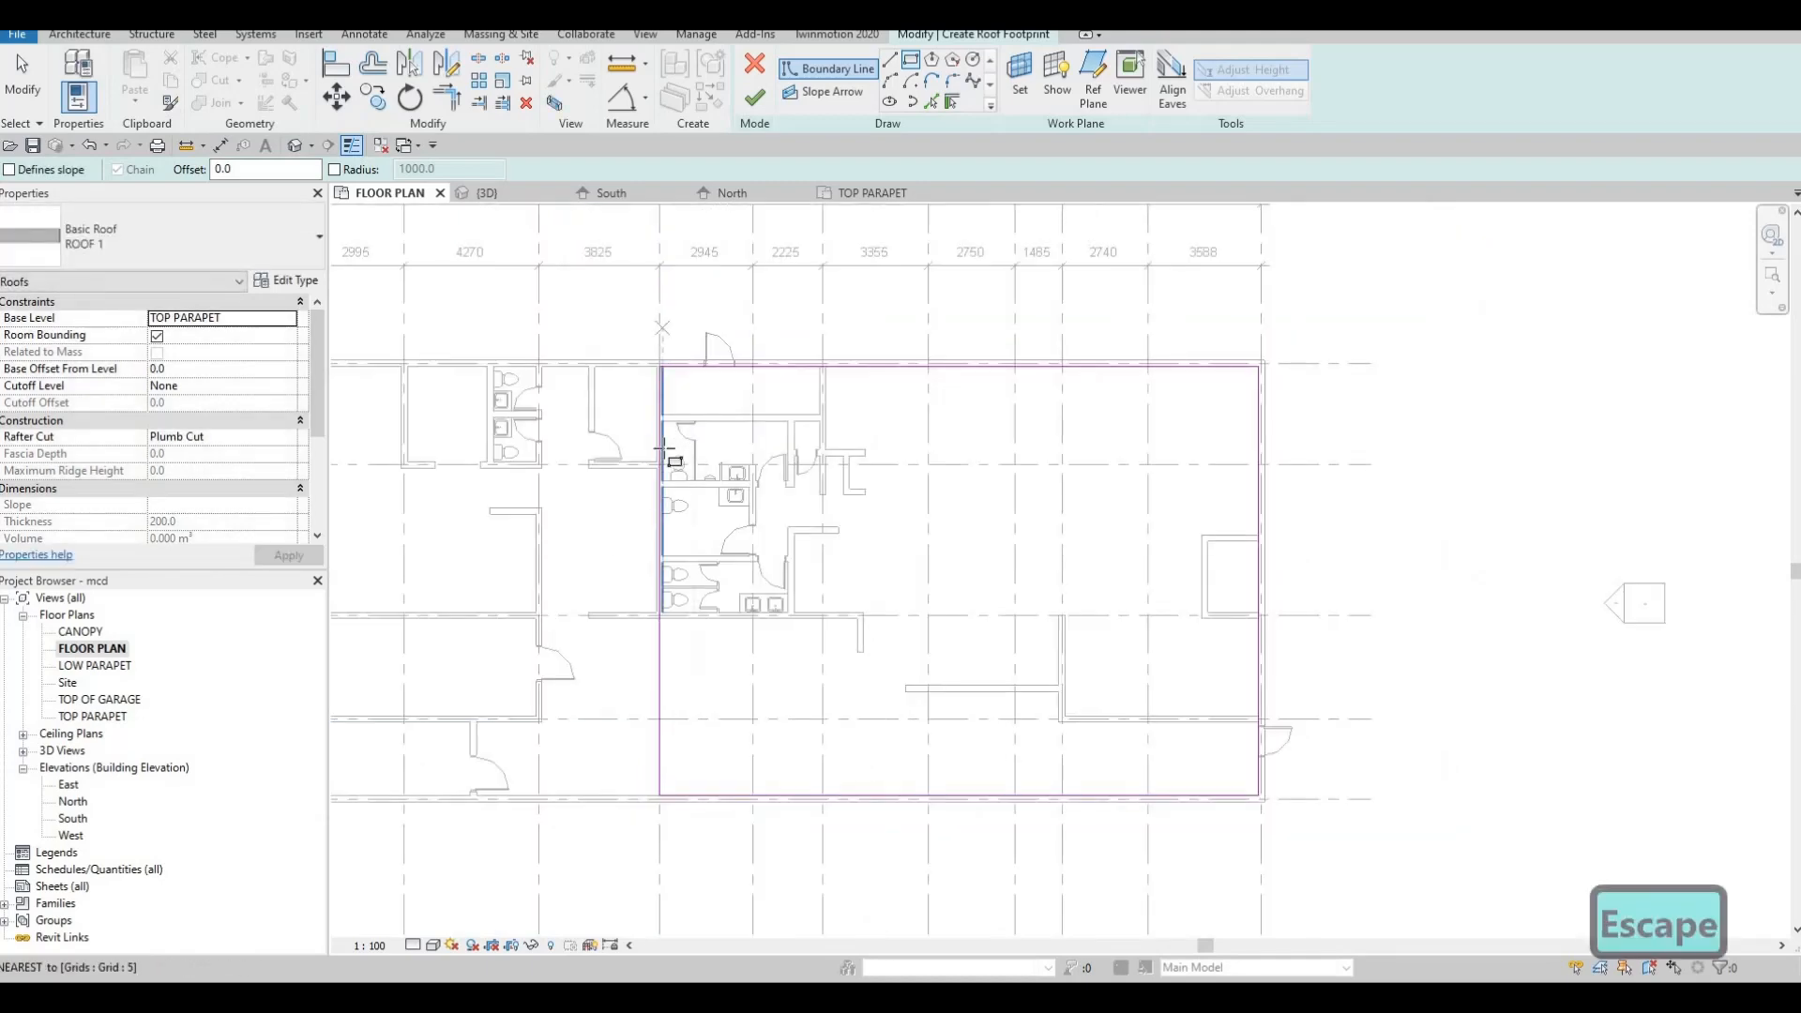
pyautogui.scroll(3, 661, 413)
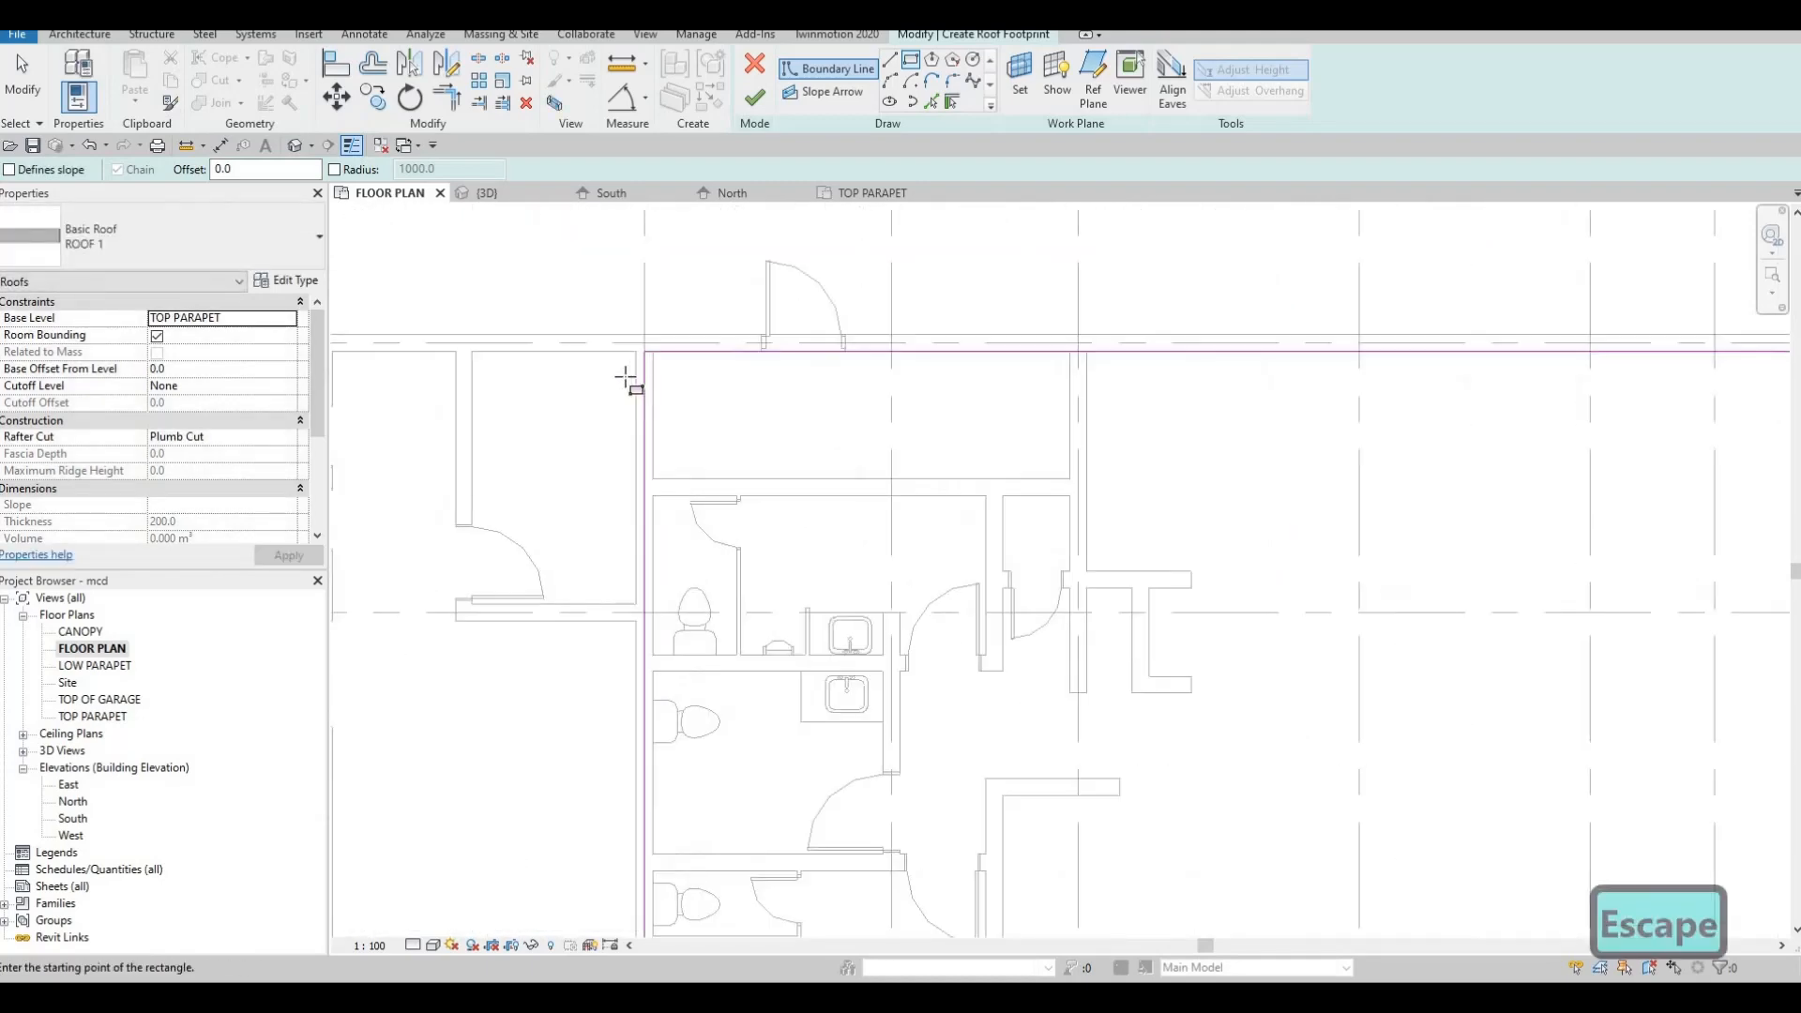
pyautogui.click(755, 97)
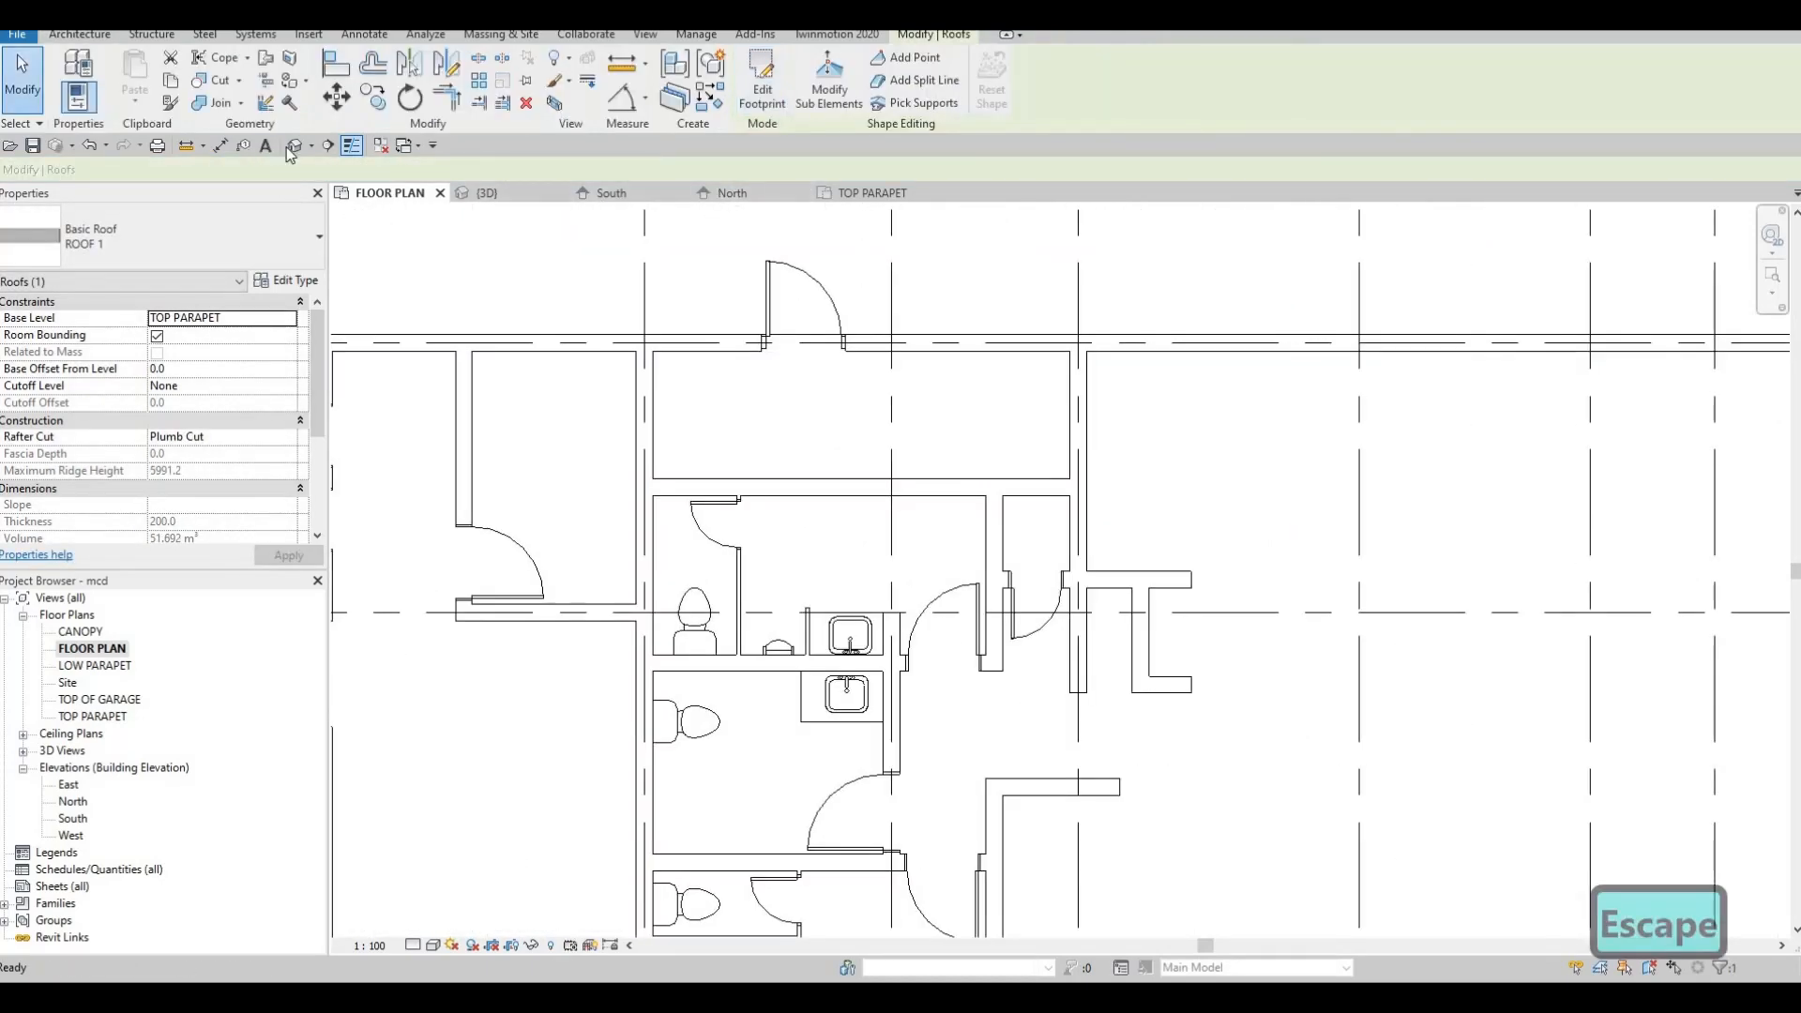
# Check the roof's edge above the interior wall in 3D, and reopen its footprint sketch in the FLOOR PLAN view
pyautogui.click(295, 147)
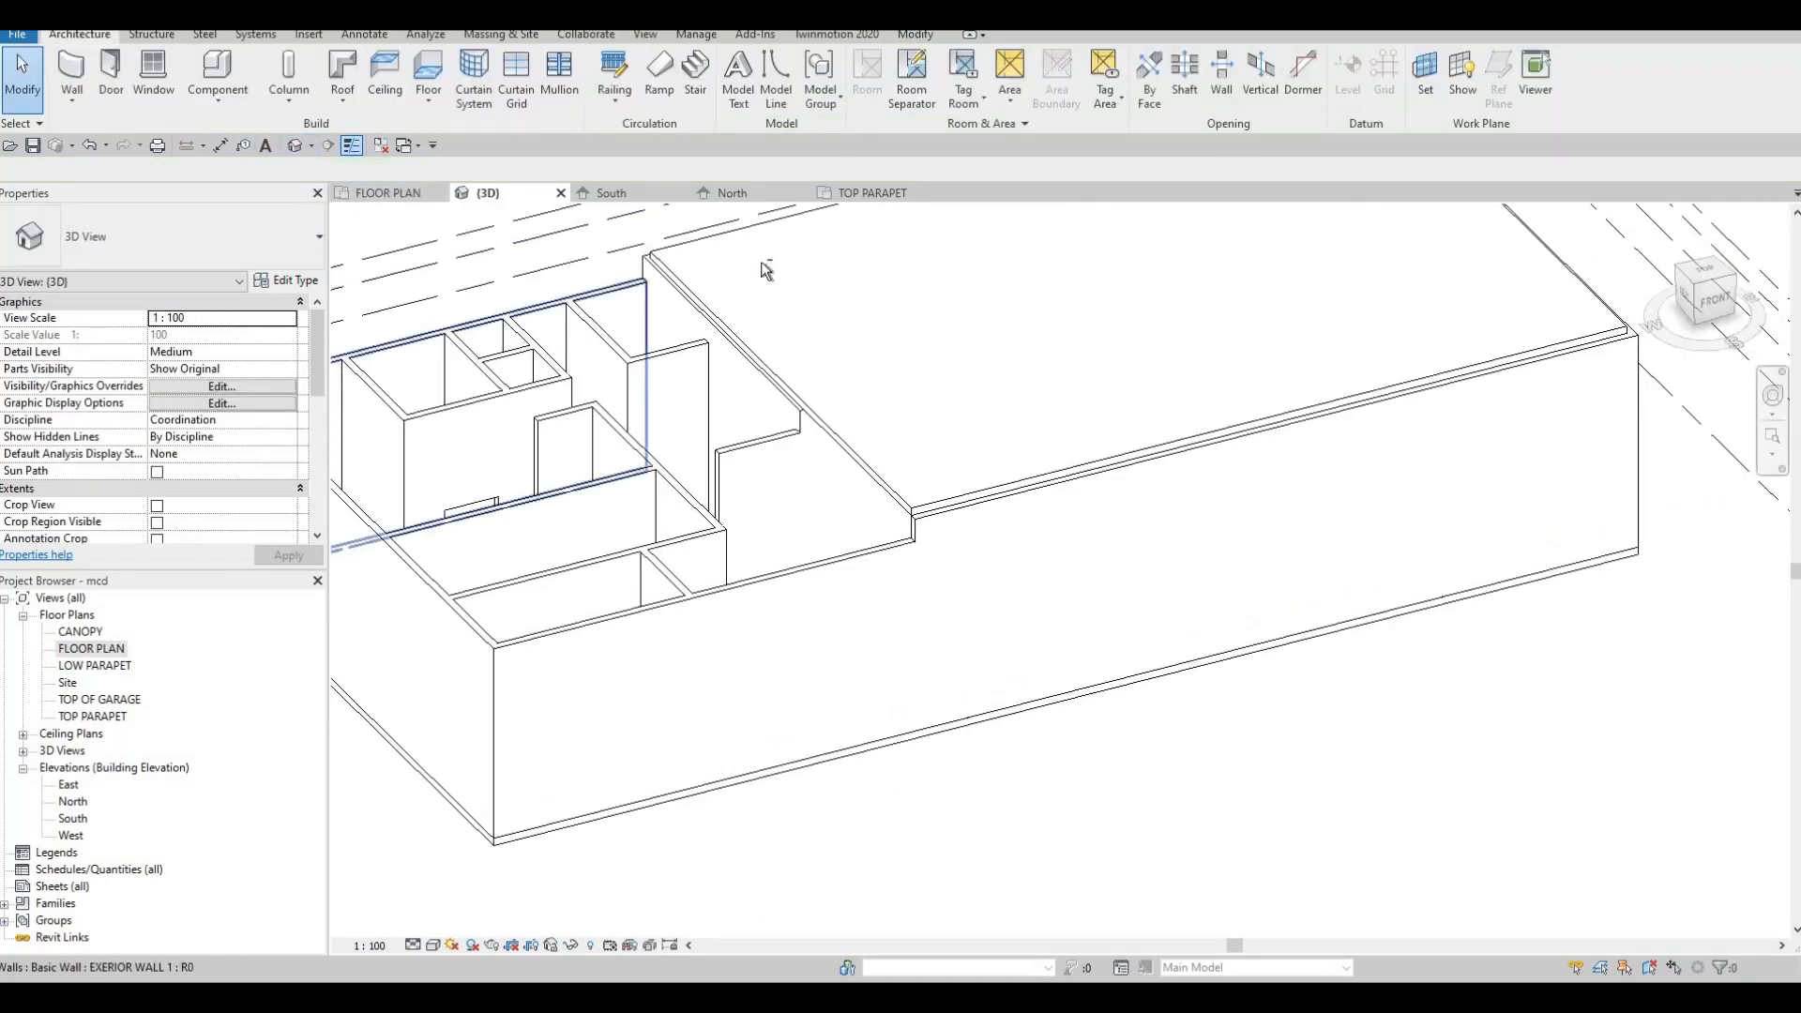
pyautogui.keyDown('shift'); pyautogui.moveTo(765, 270); pyautogui.dragTo(729, 359, button='middle'); pyautogui.keyUp('shift')
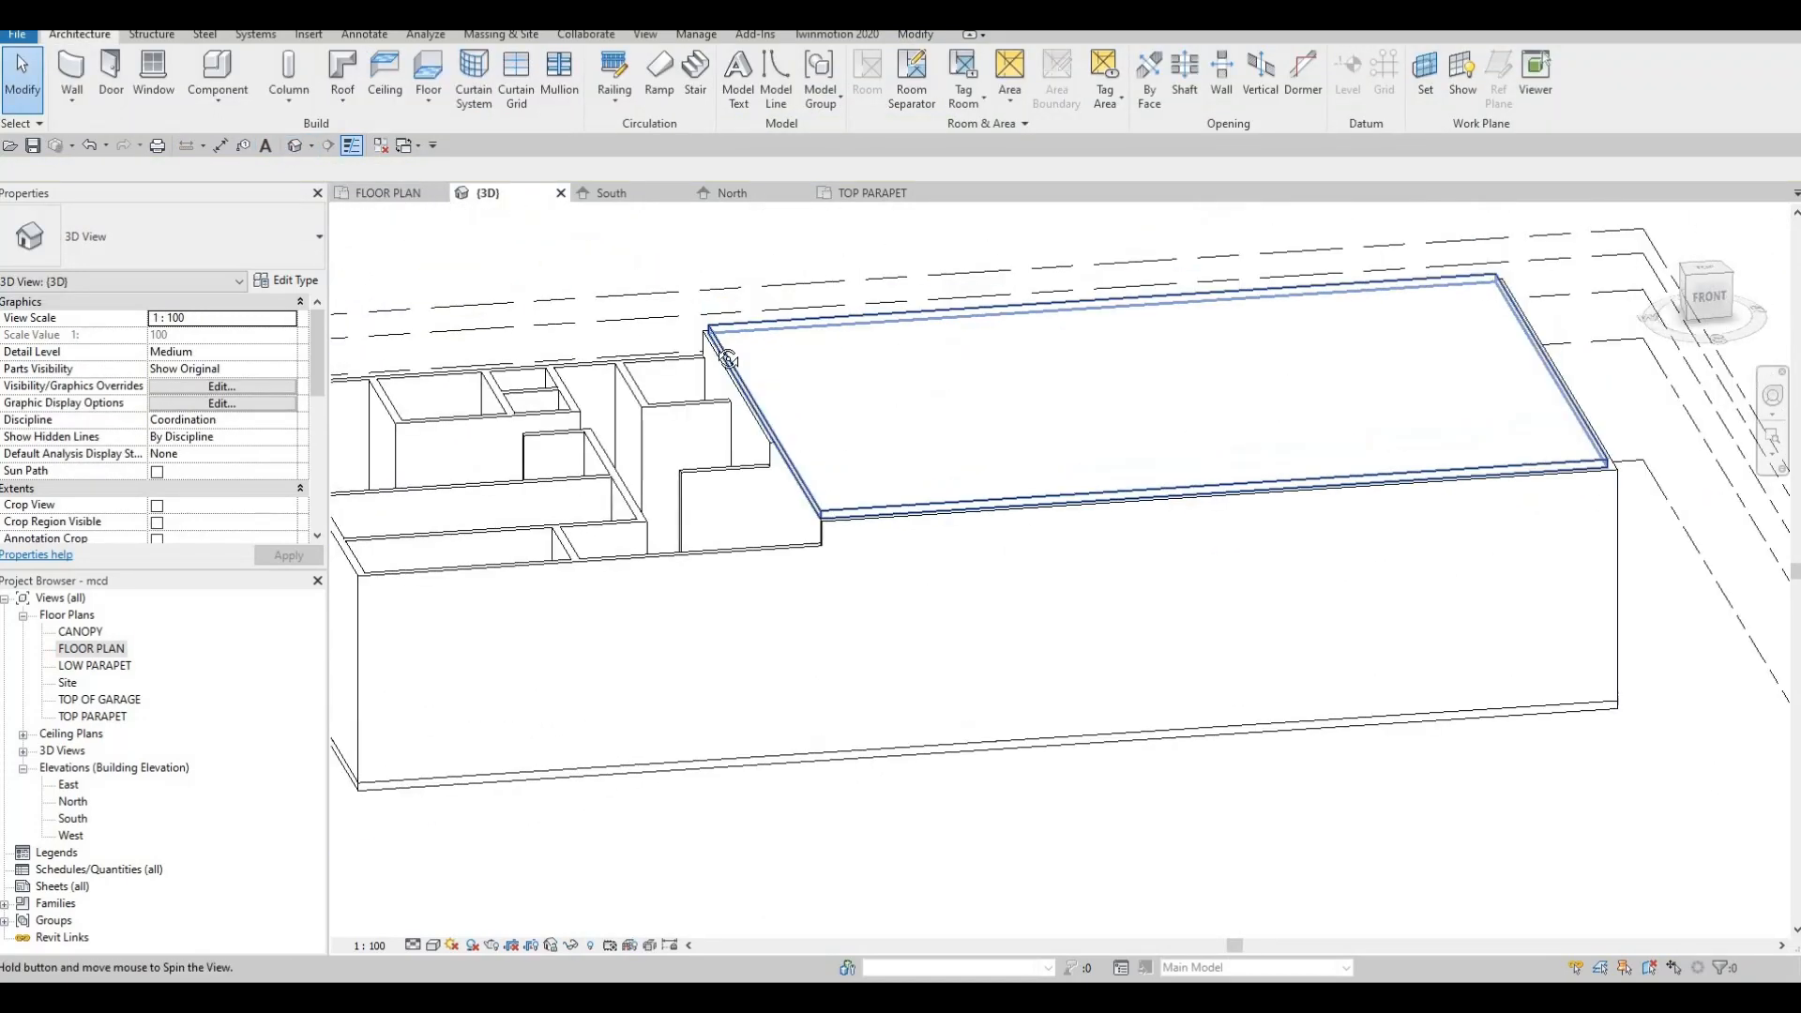
pyautogui.scroll(3, 764, 403)
pyautogui.press('Escape')
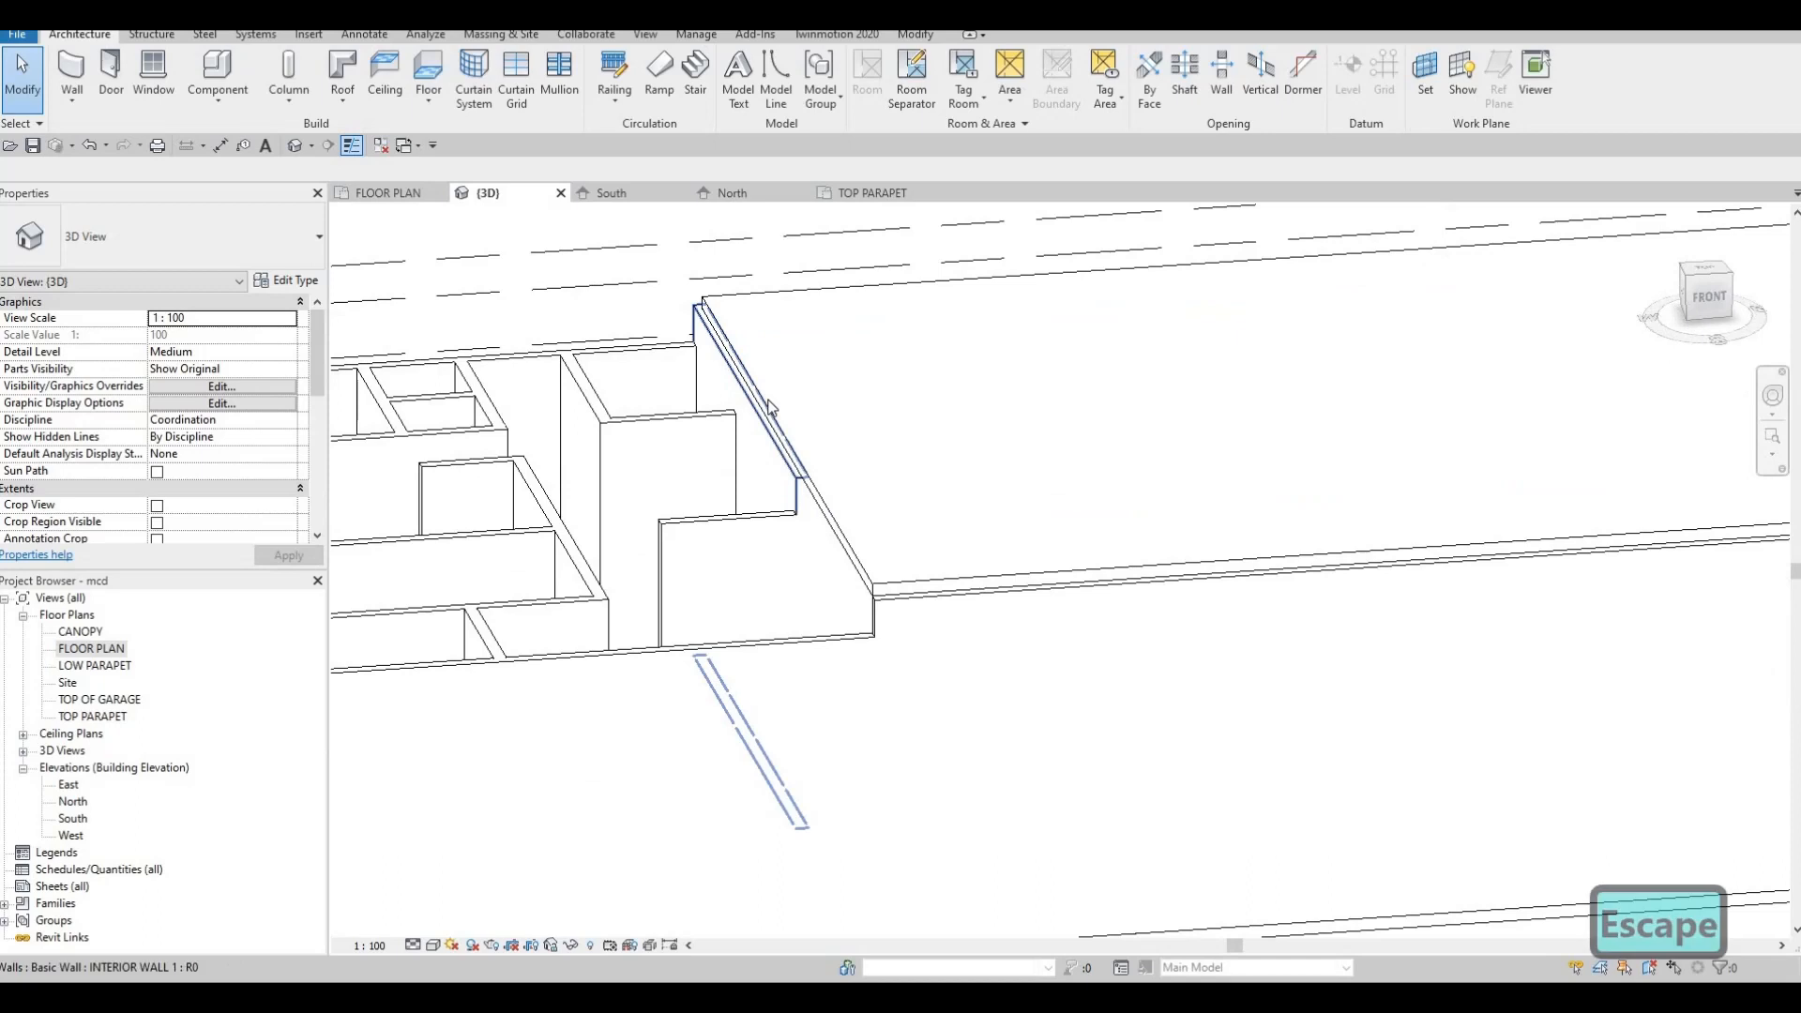
pyautogui.scroll(1, 769, 406)
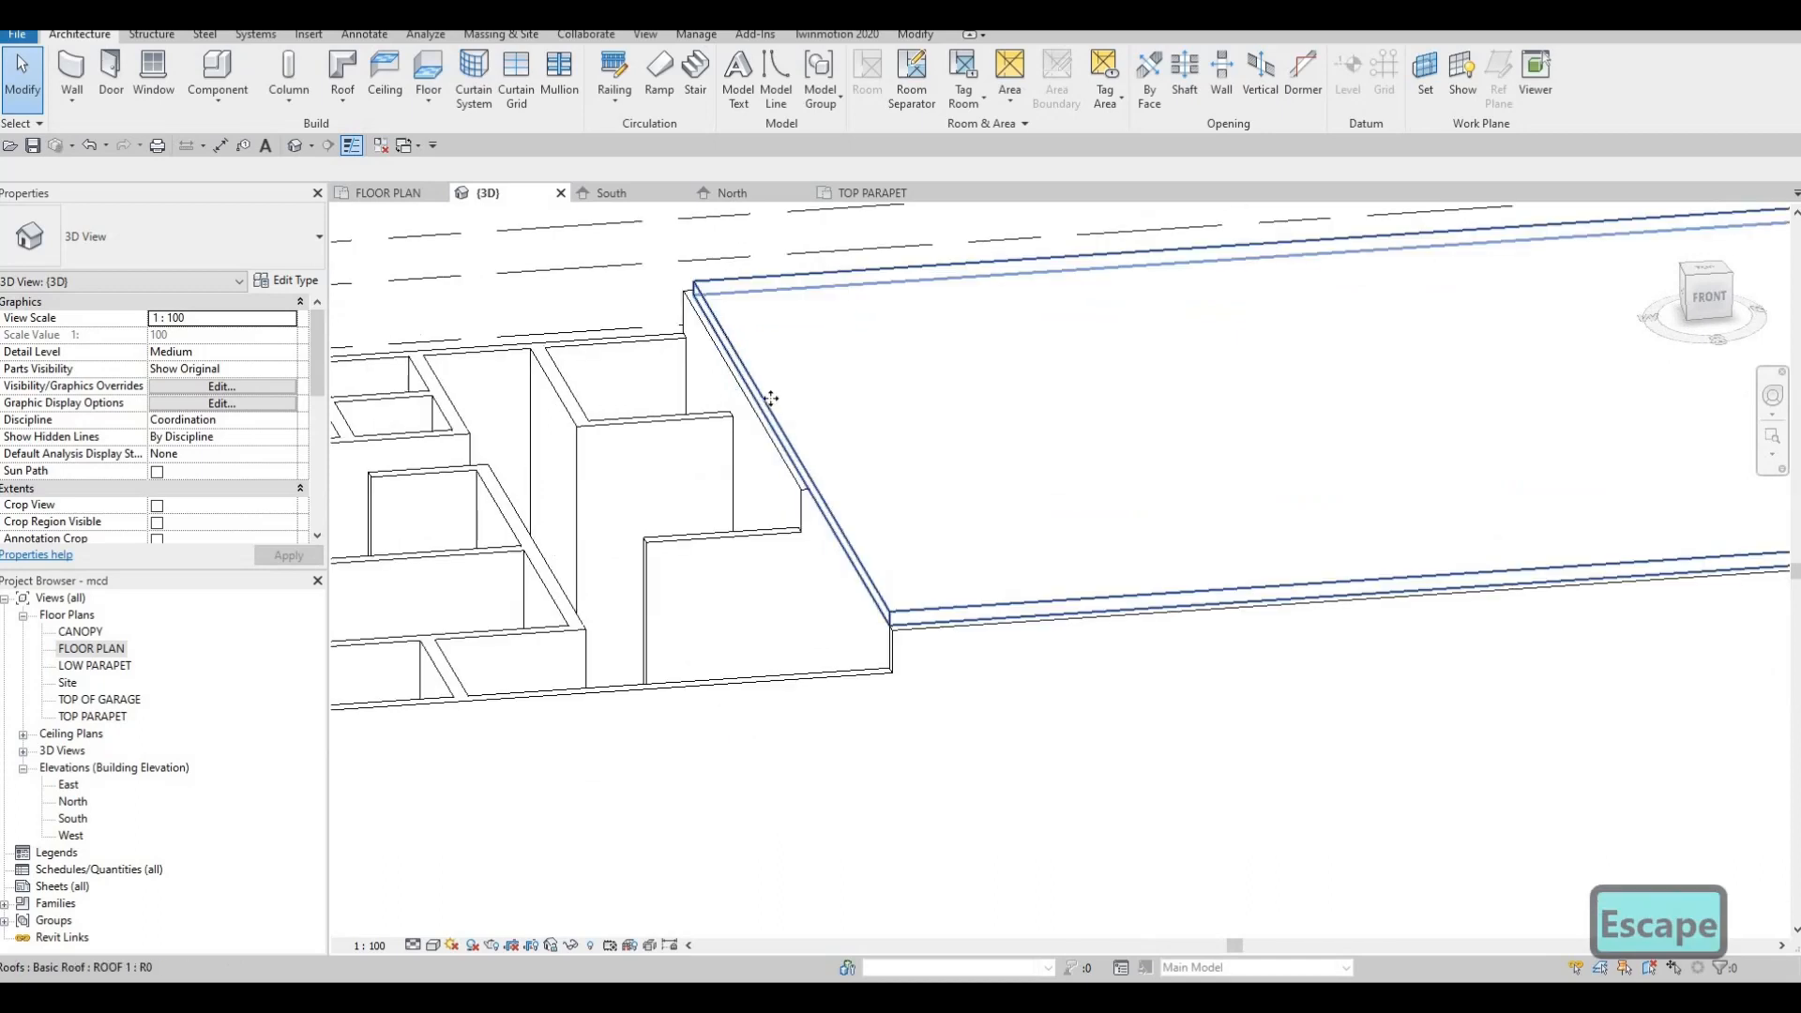
pyautogui.click(770, 399)
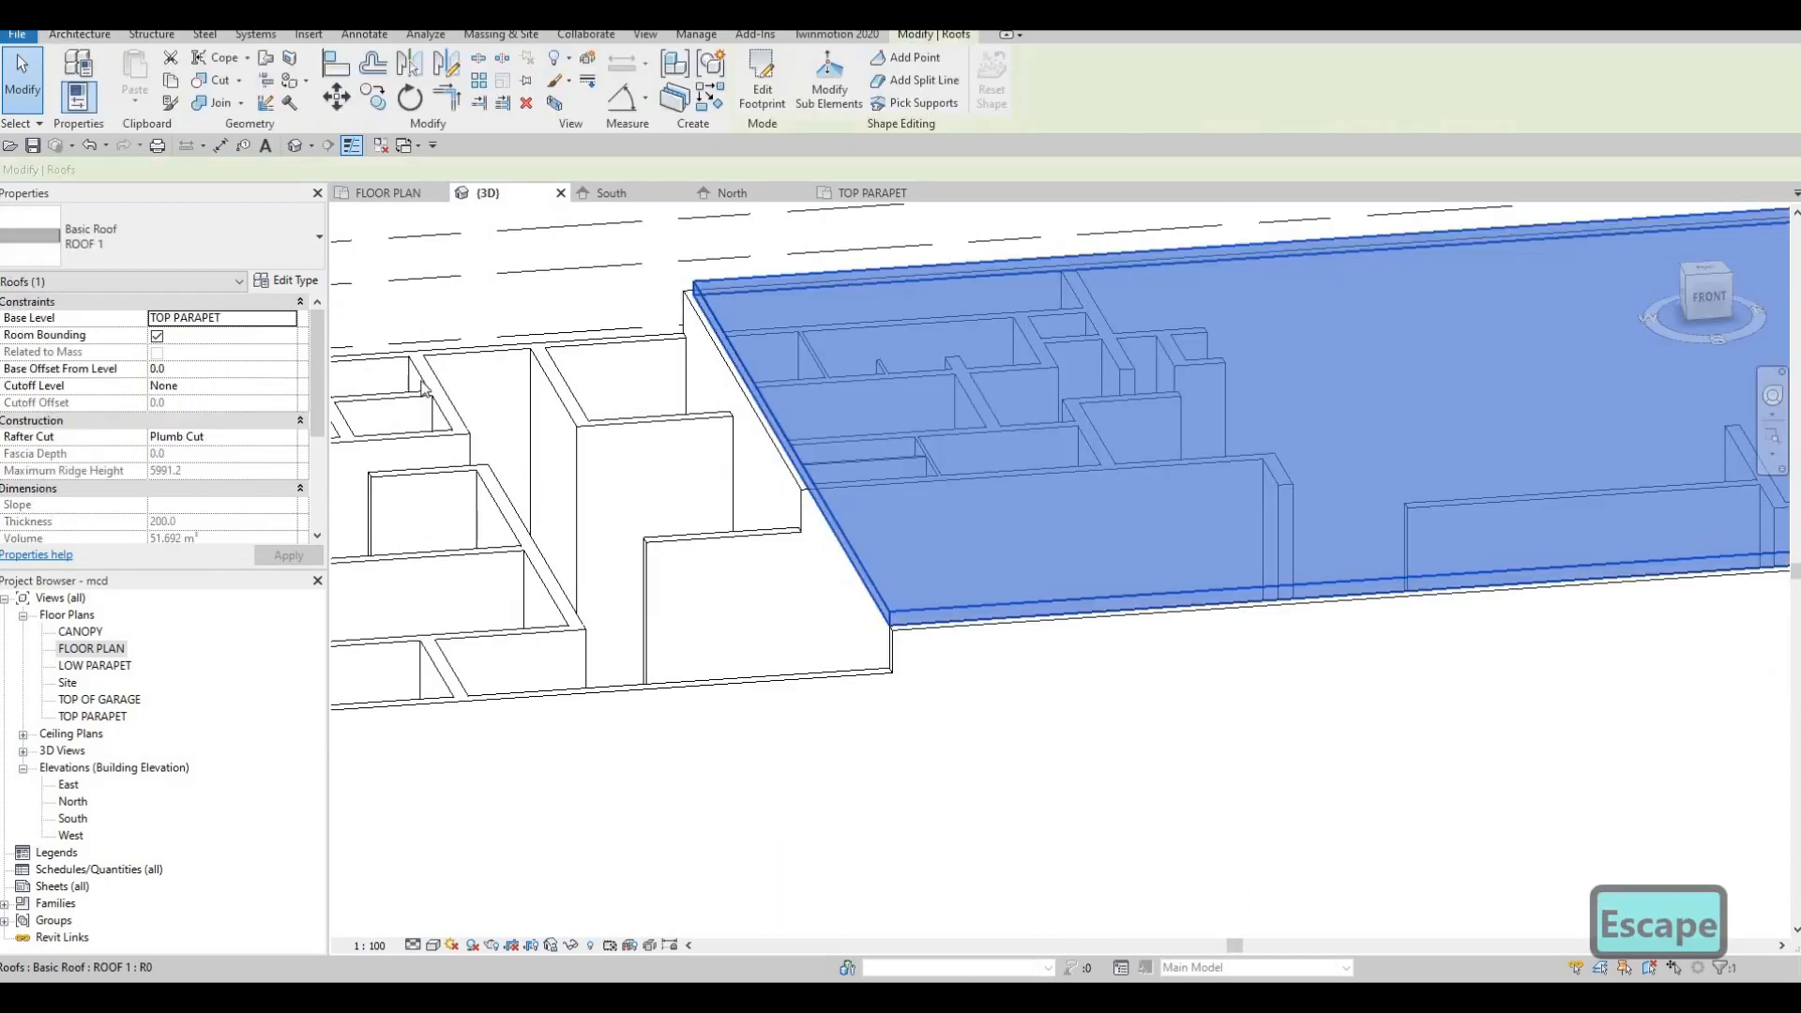
pyautogui.click(764, 91)
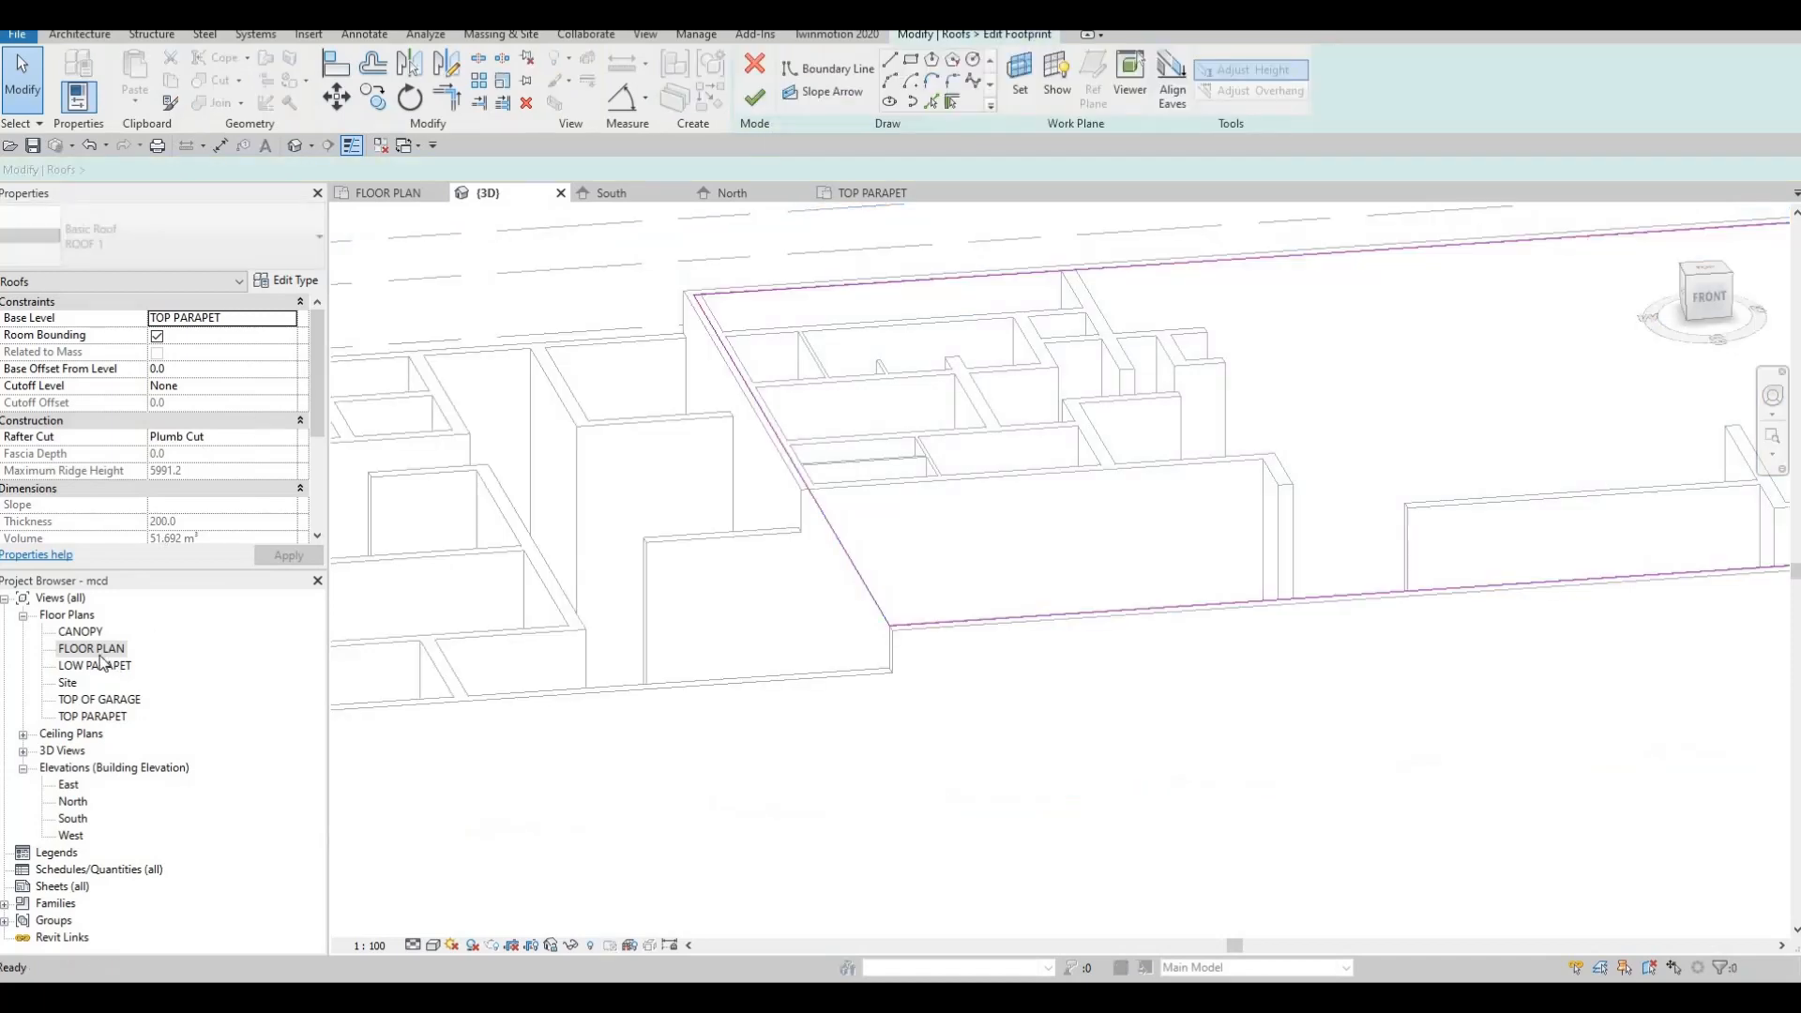
pyautogui.doubleClick(93, 651)
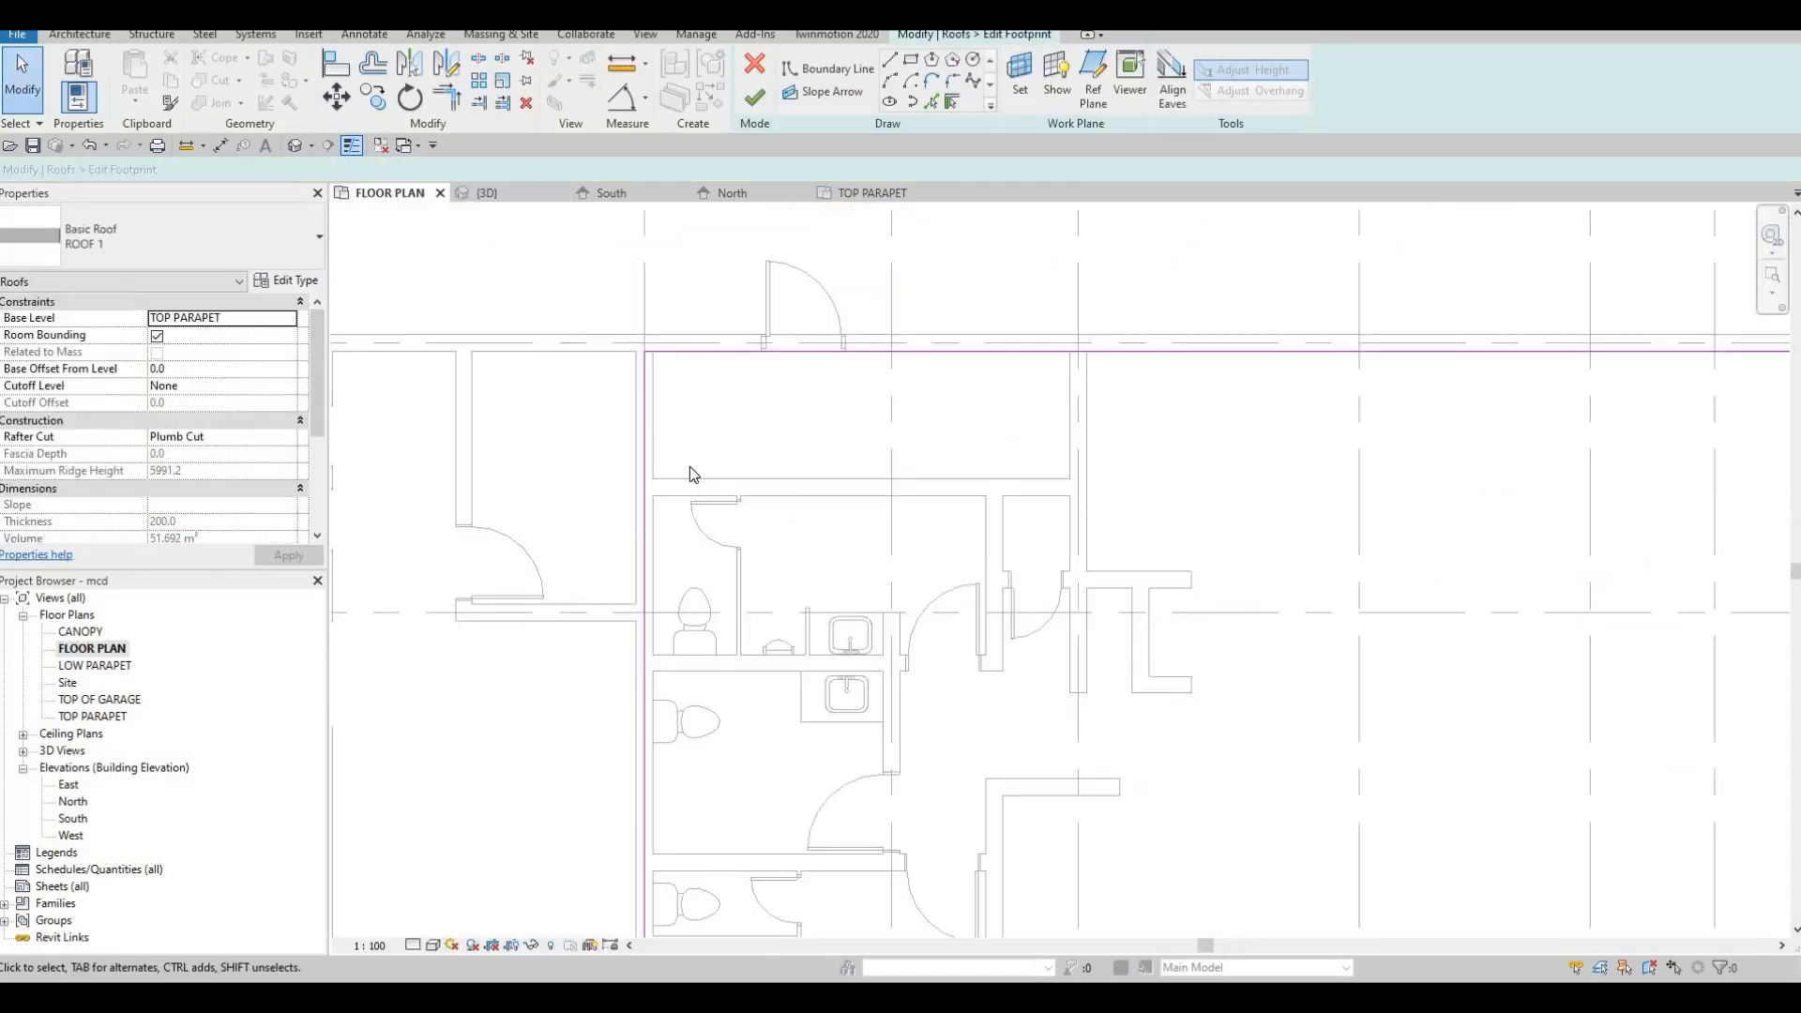
# Align the roof boundary at grid 5 with the interior wall's washroom-side face, finish the footprint and return to the 3D view
pyautogui.press('a')
pyautogui.press('l')
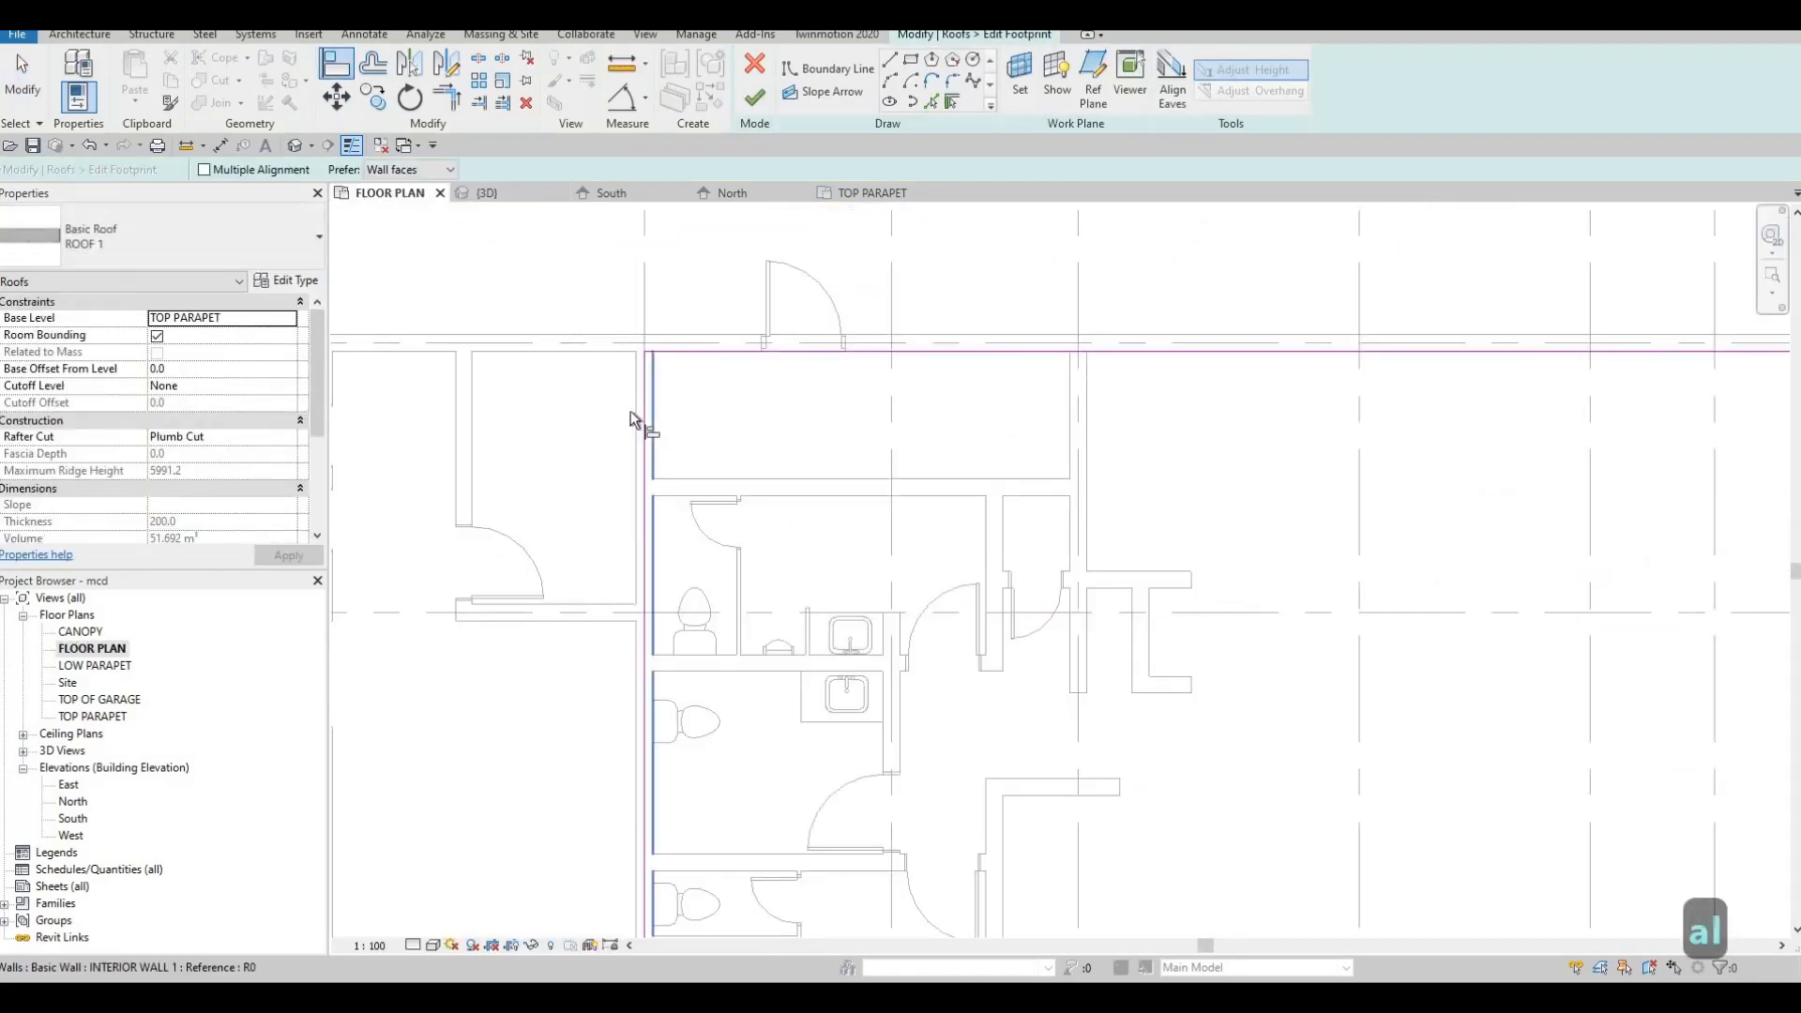
pyautogui.click(641, 405)
pyautogui.click(644, 404)
pyautogui.press('Escape')
pyautogui.moveTo(677, 463); pyautogui.dragTo(668, 376, button='middle')
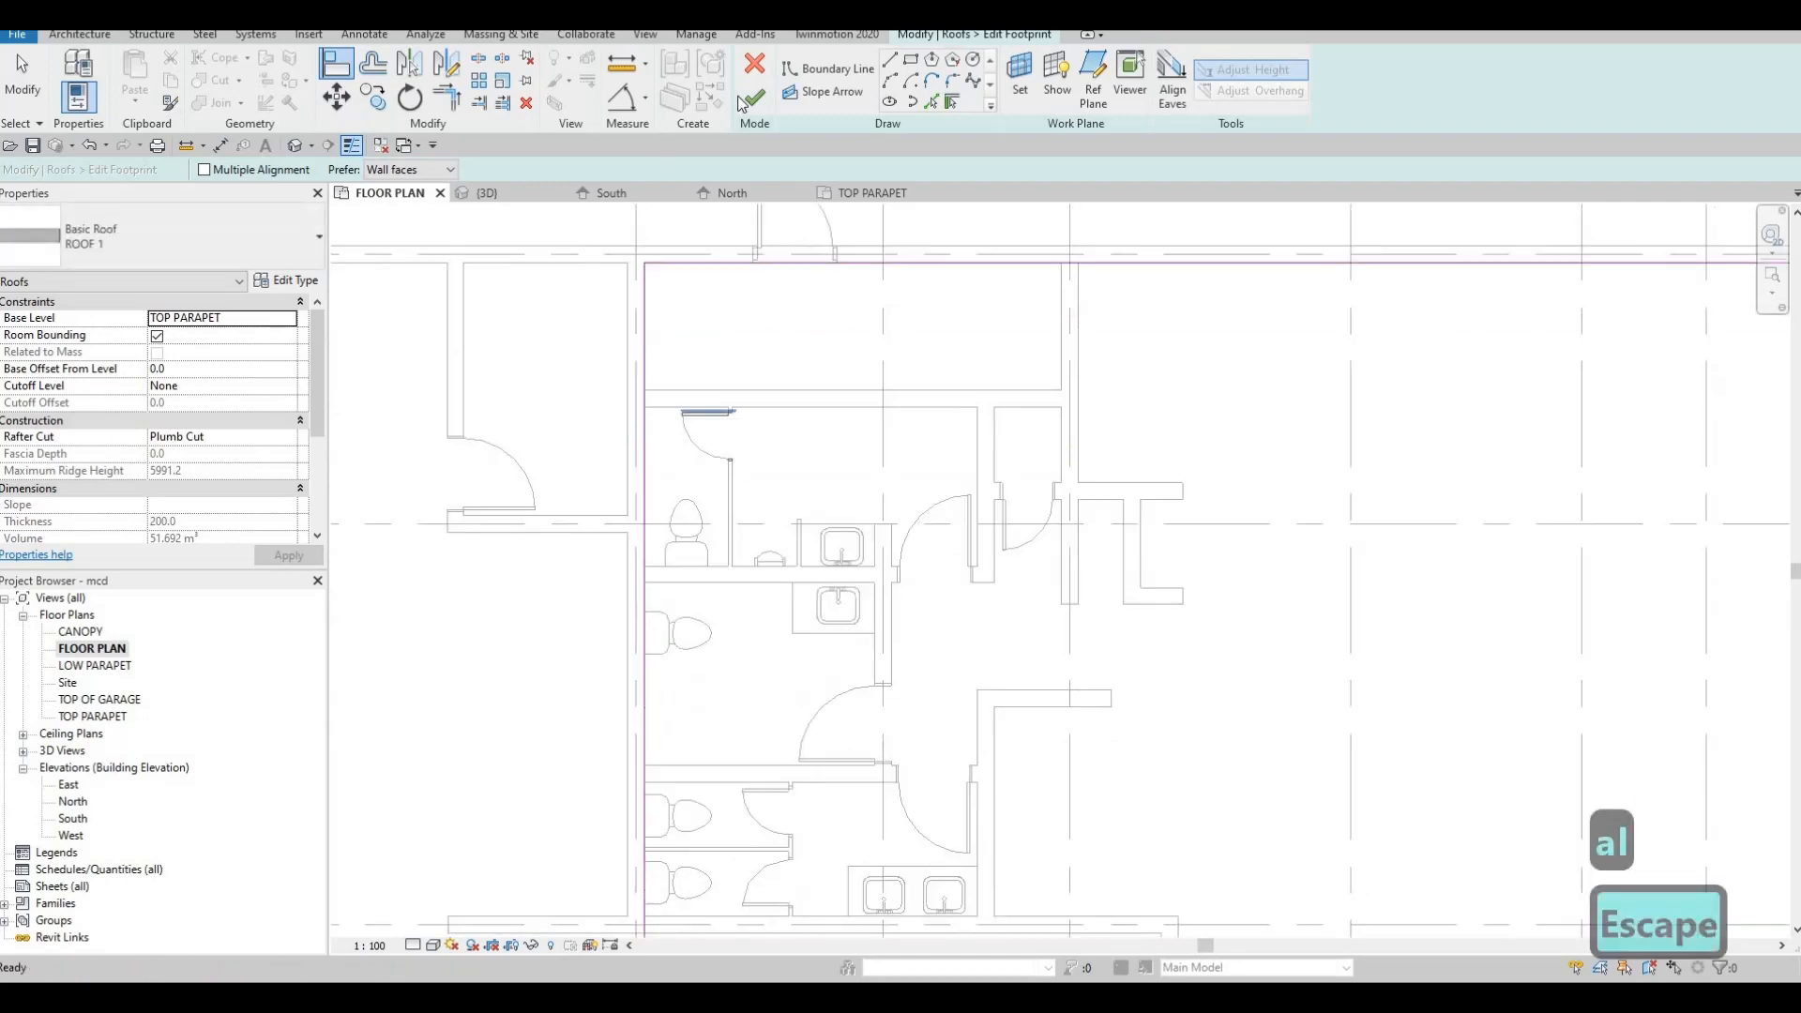
pyautogui.scroll(-2, 668, 376)
pyautogui.click(749, 100)
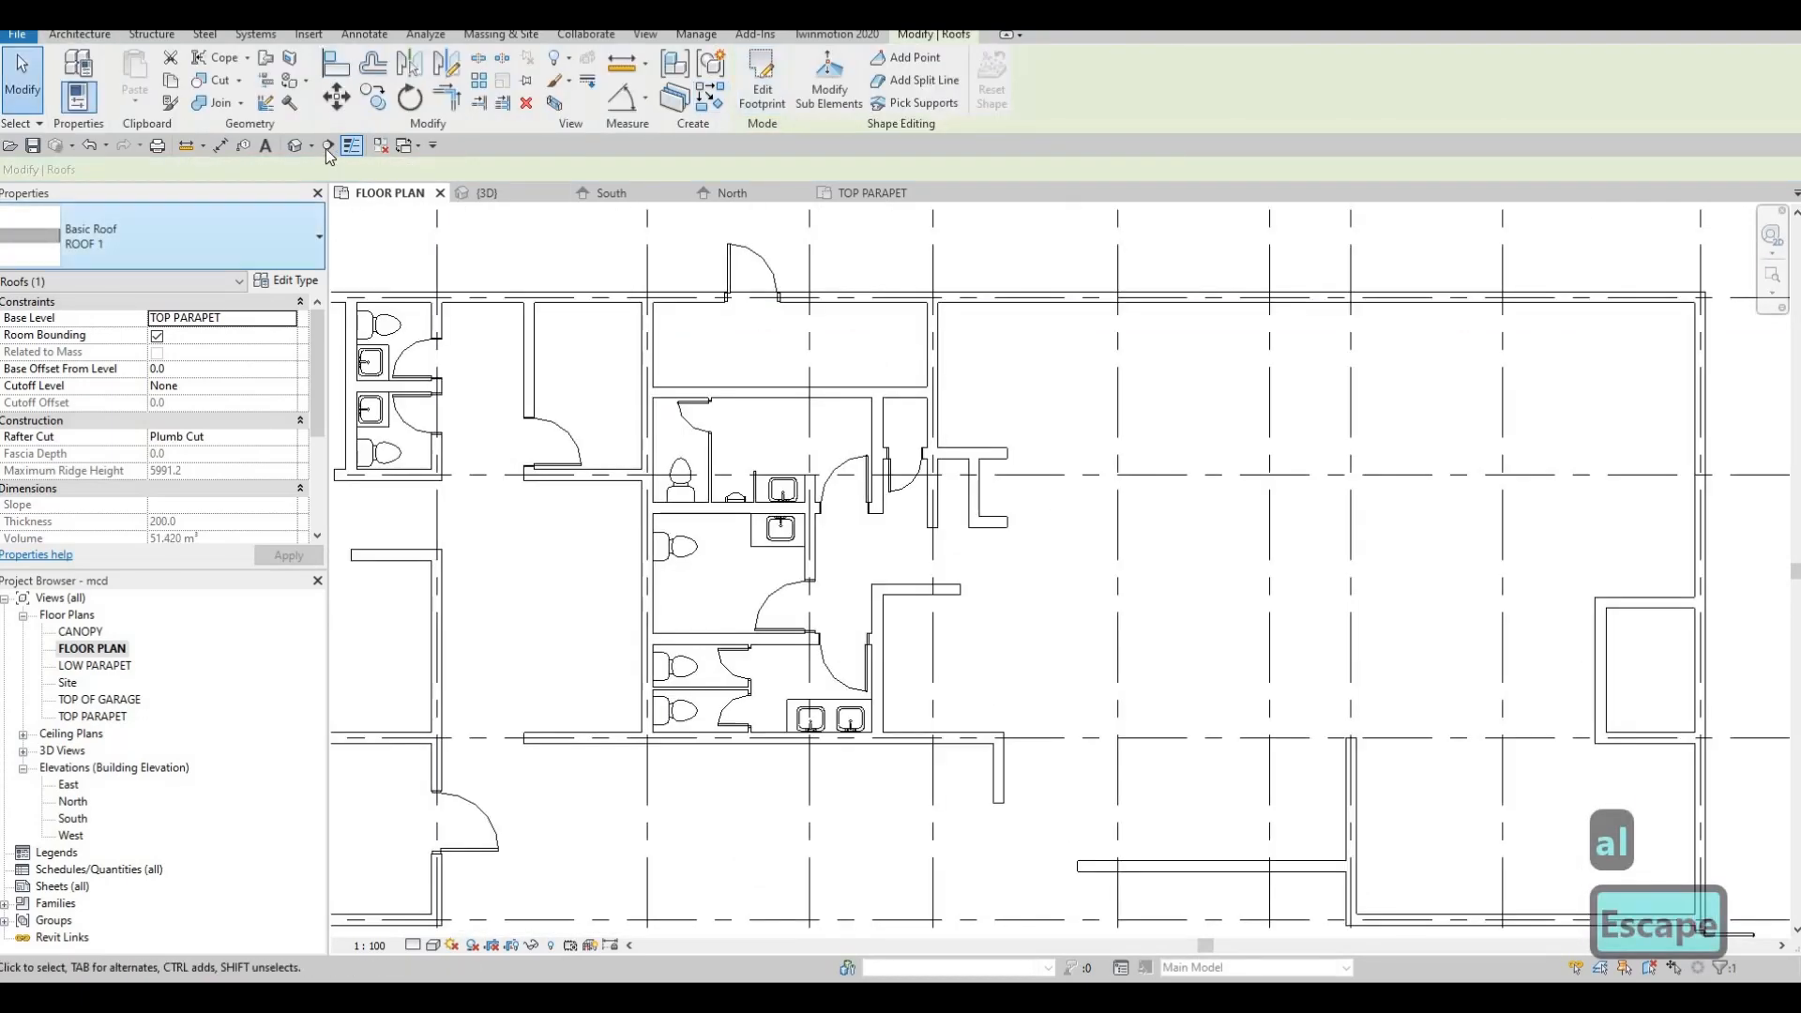
pyautogui.click(297, 146)
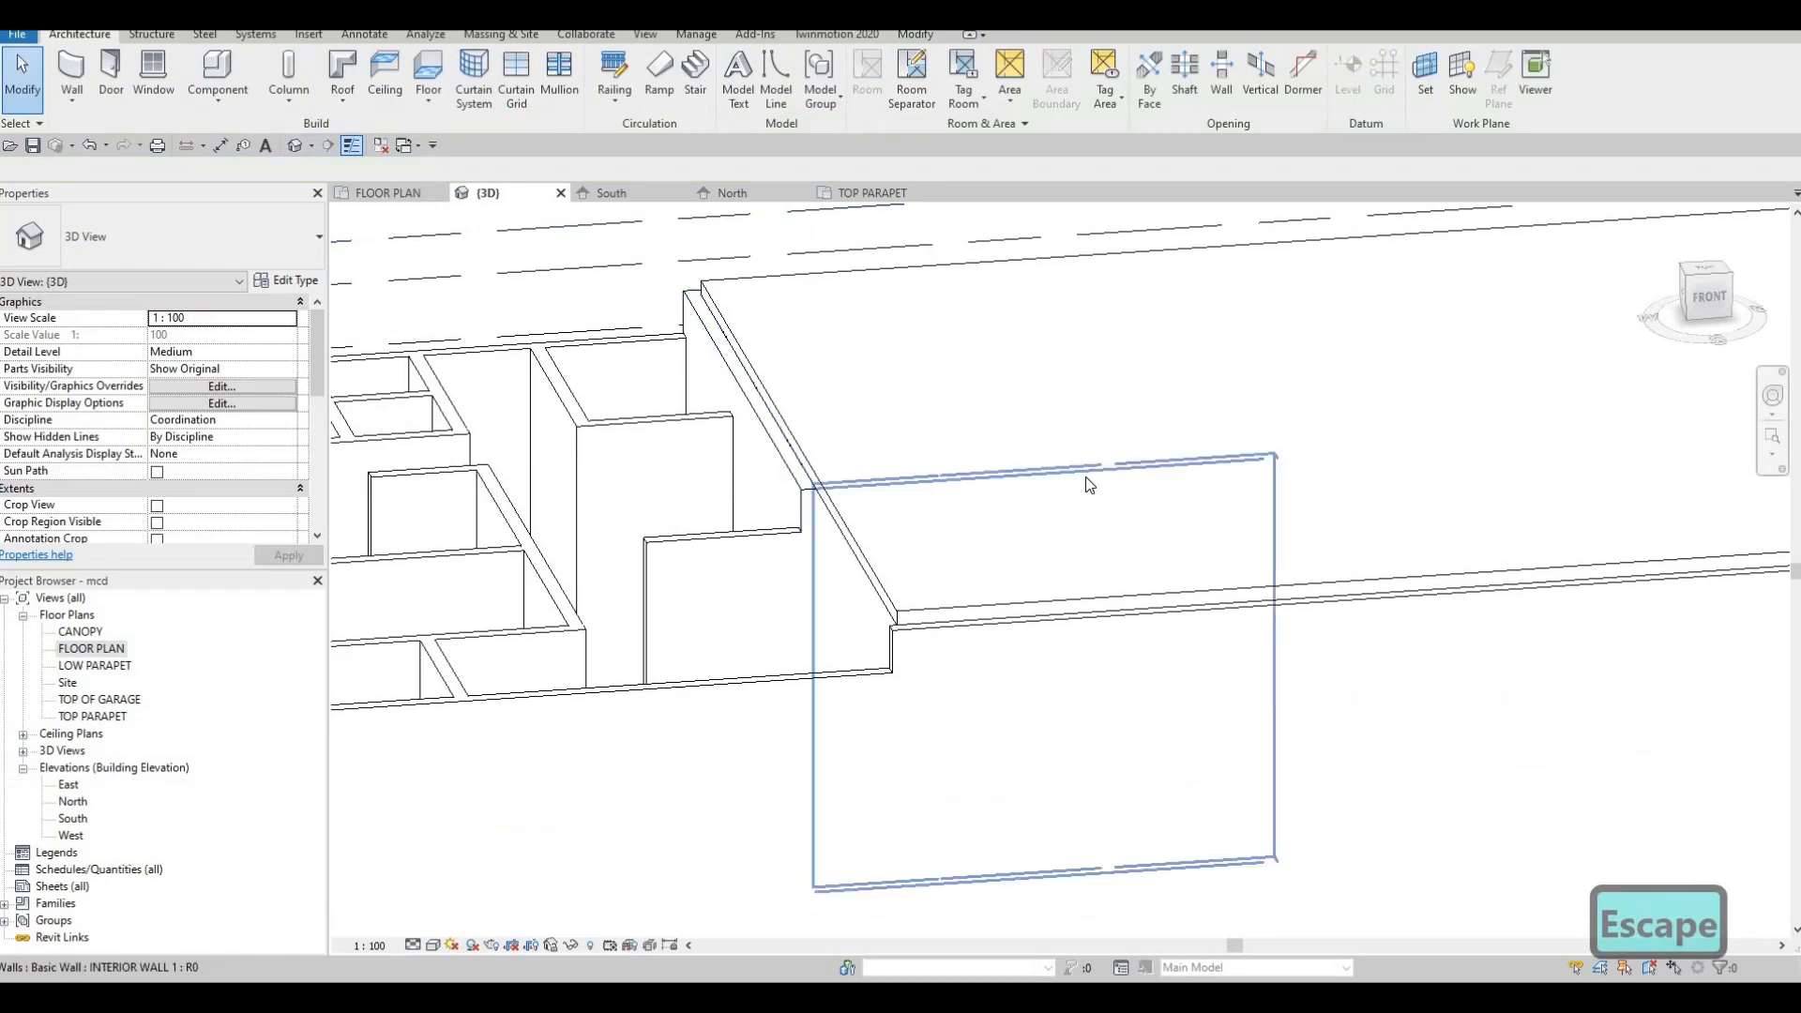
pyautogui.press('Tab')
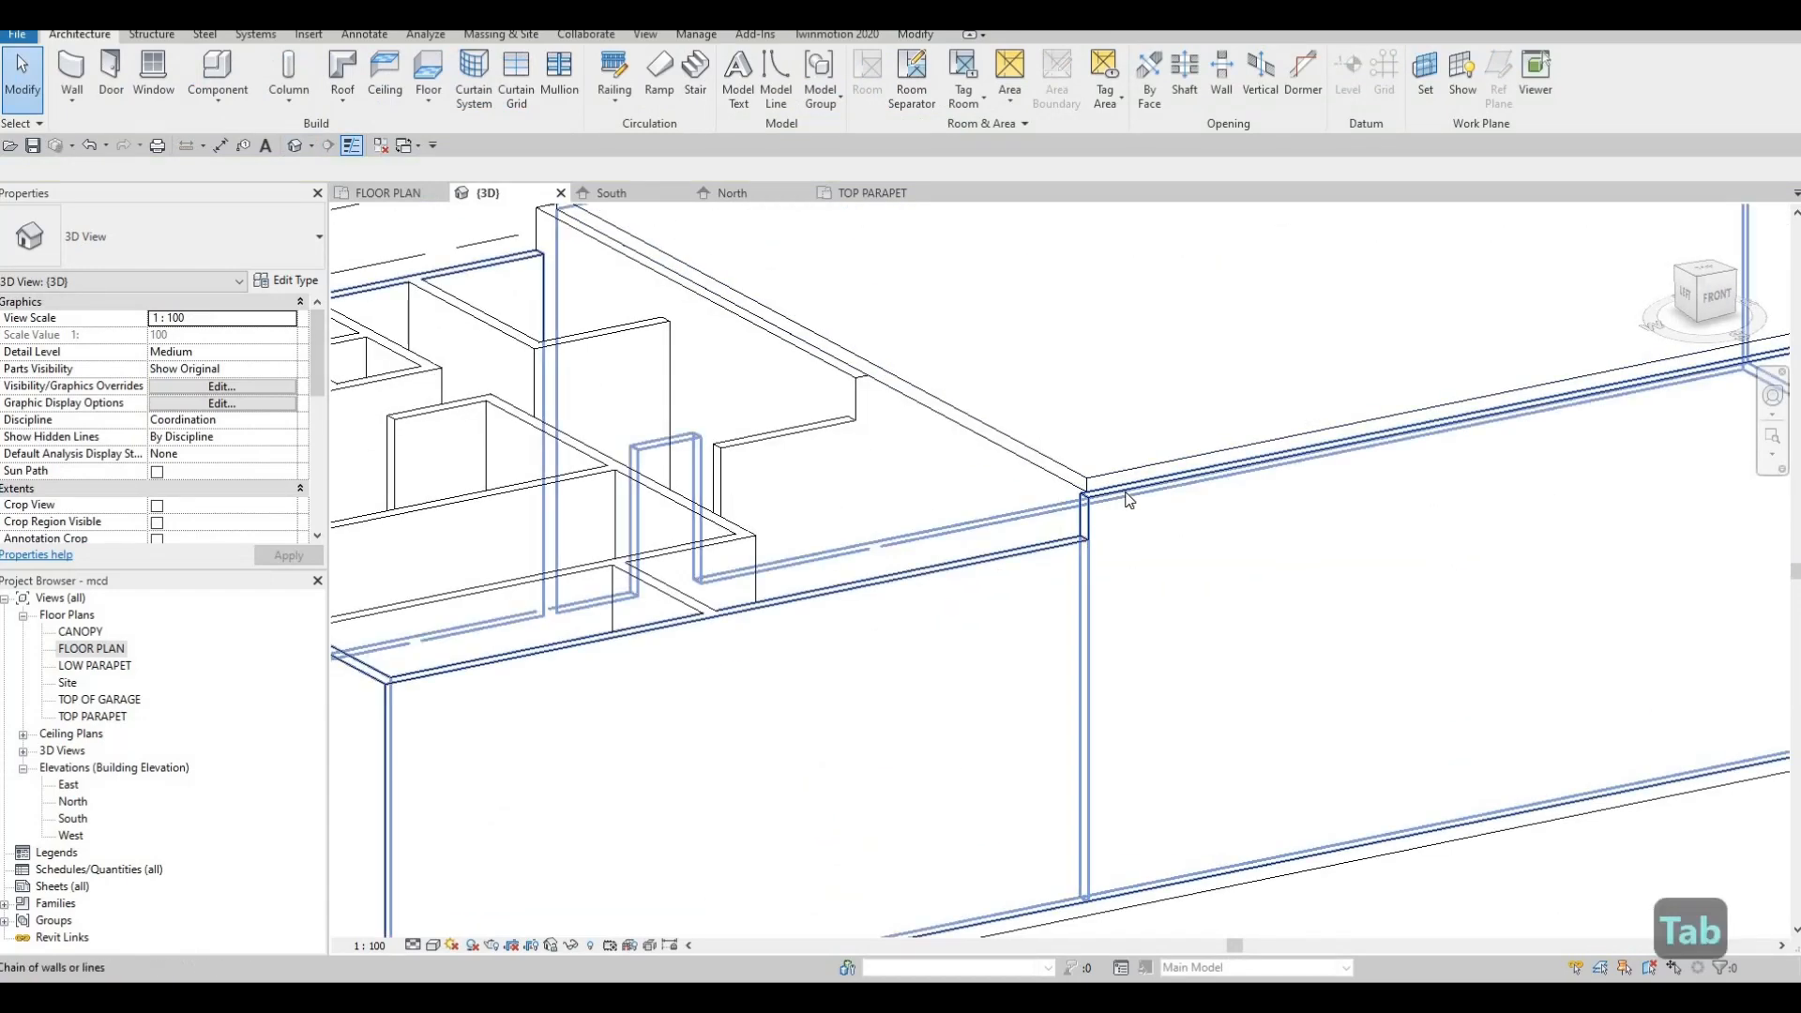
pyautogui.press('Escape')
pyautogui.scroll(-5, 866, 520)
pyautogui.press('Escape')
pyautogui.press('Escape')
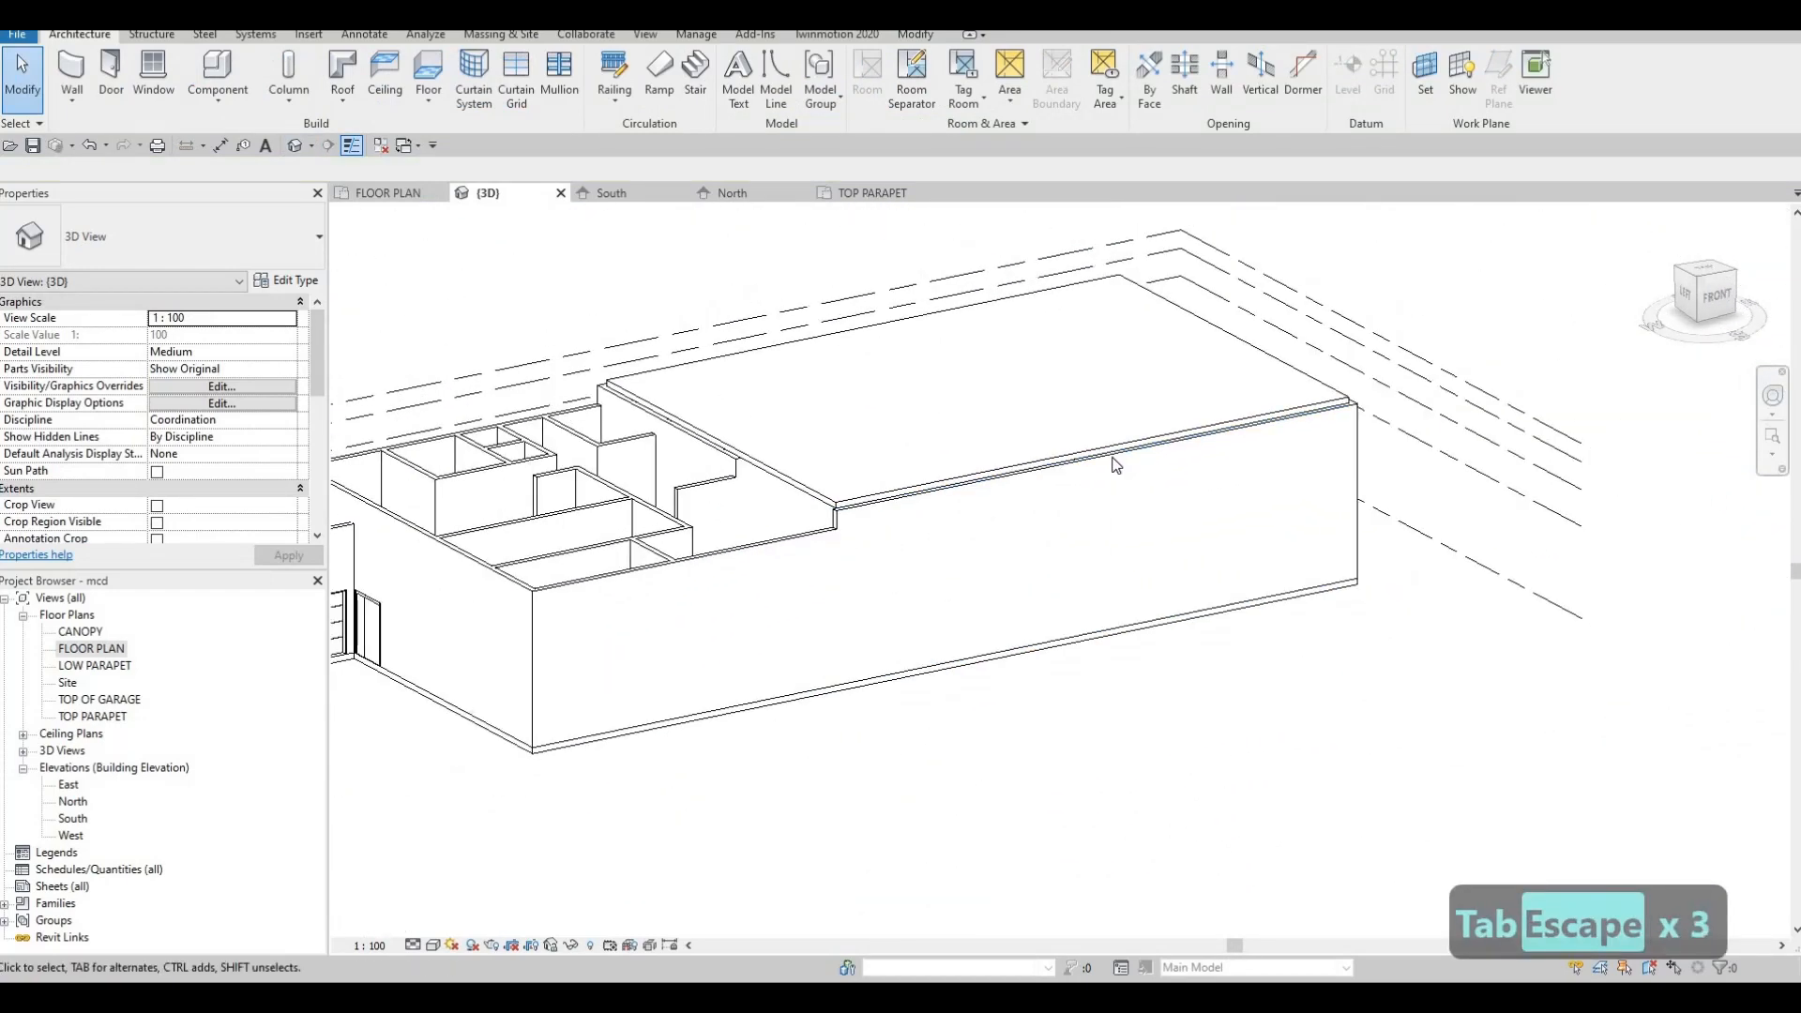
# Set the Top Offset of the three exterior walls around the high roof to 400 above TOP PARAPET
pyautogui.click(1022, 536)
pyautogui.keyDown('shift'); pyautogui.moveTo(748, 654); pyautogui.dragTo(1473, 471, button='middle'); pyautogui.keyUp('shift')
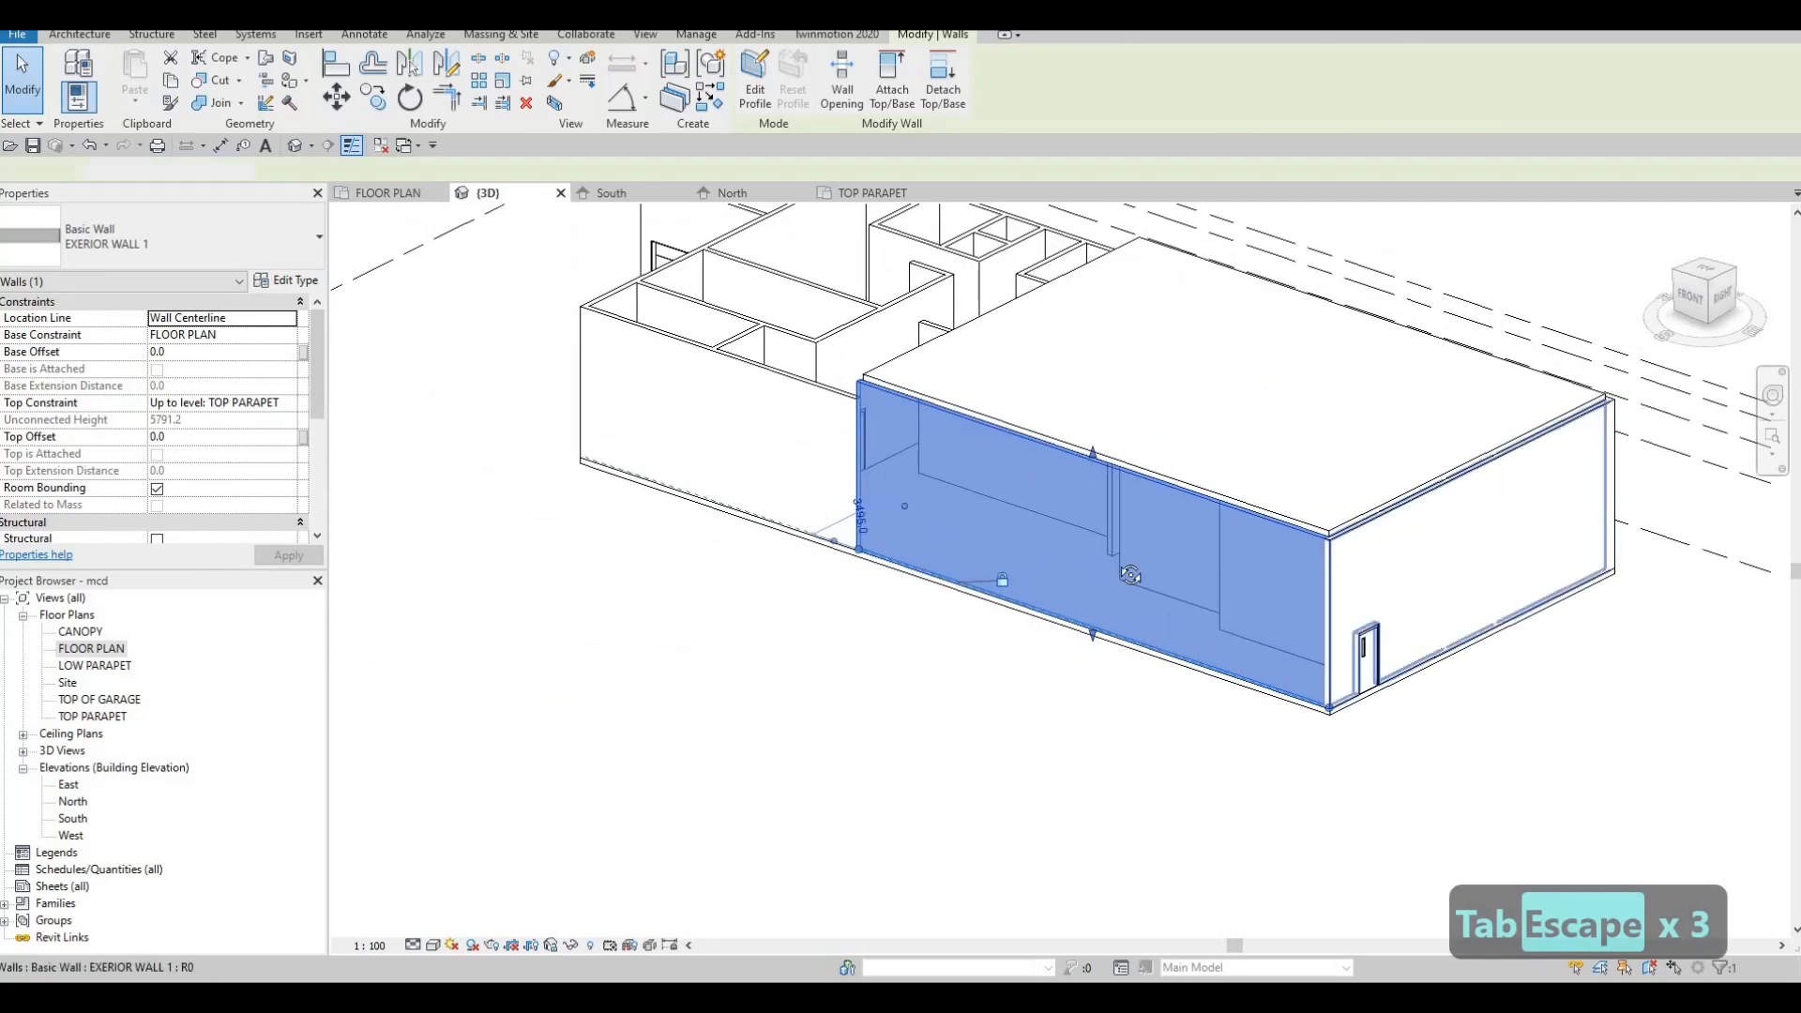
pyautogui.keyDown('ctrl'); pyautogui.click(1388, 555); pyautogui.keyUp('ctrl')
pyautogui.keyDown('shift'); pyautogui.moveTo(1388, 555); pyautogui.dragTo(1287, 499, button='middle'); pyautogui.keyUp('shift')
pyautogui.keyDown('ctrl'); pyautogui.click(1268, 488); pyautogui.keyUp('ctrl')
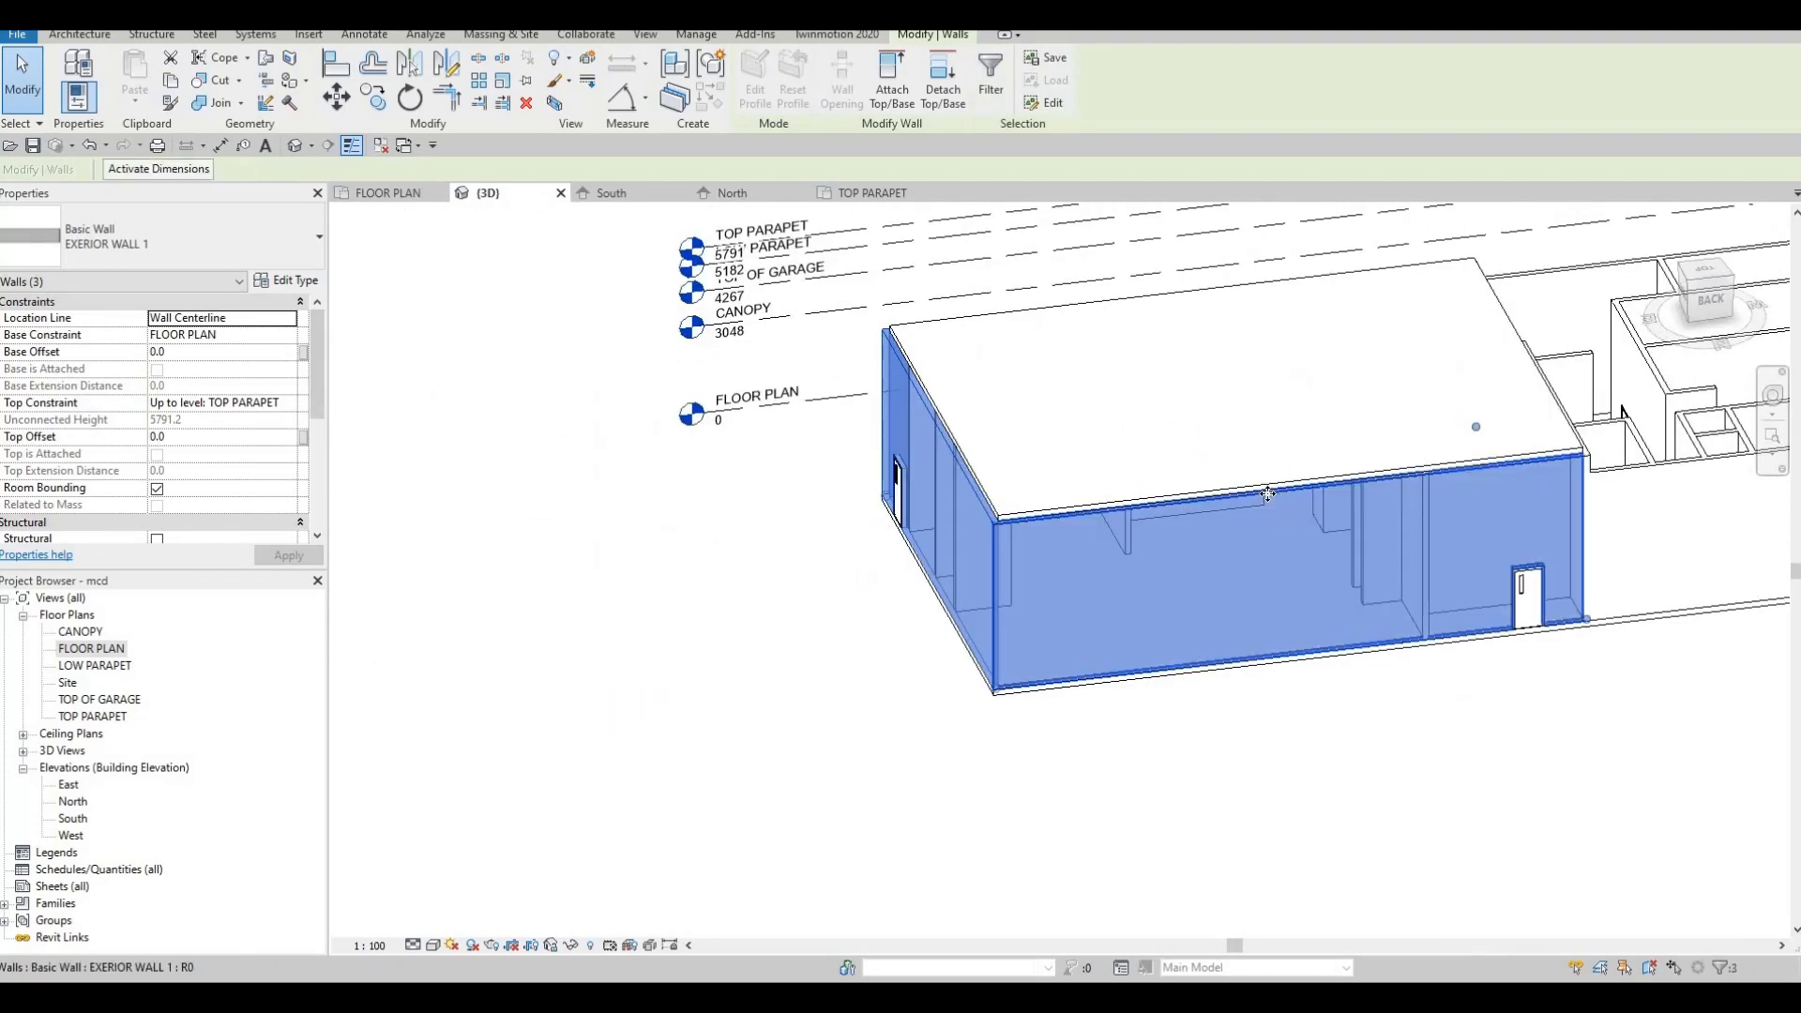
pyautogui.press('F1')
pyautogui.press('F1')
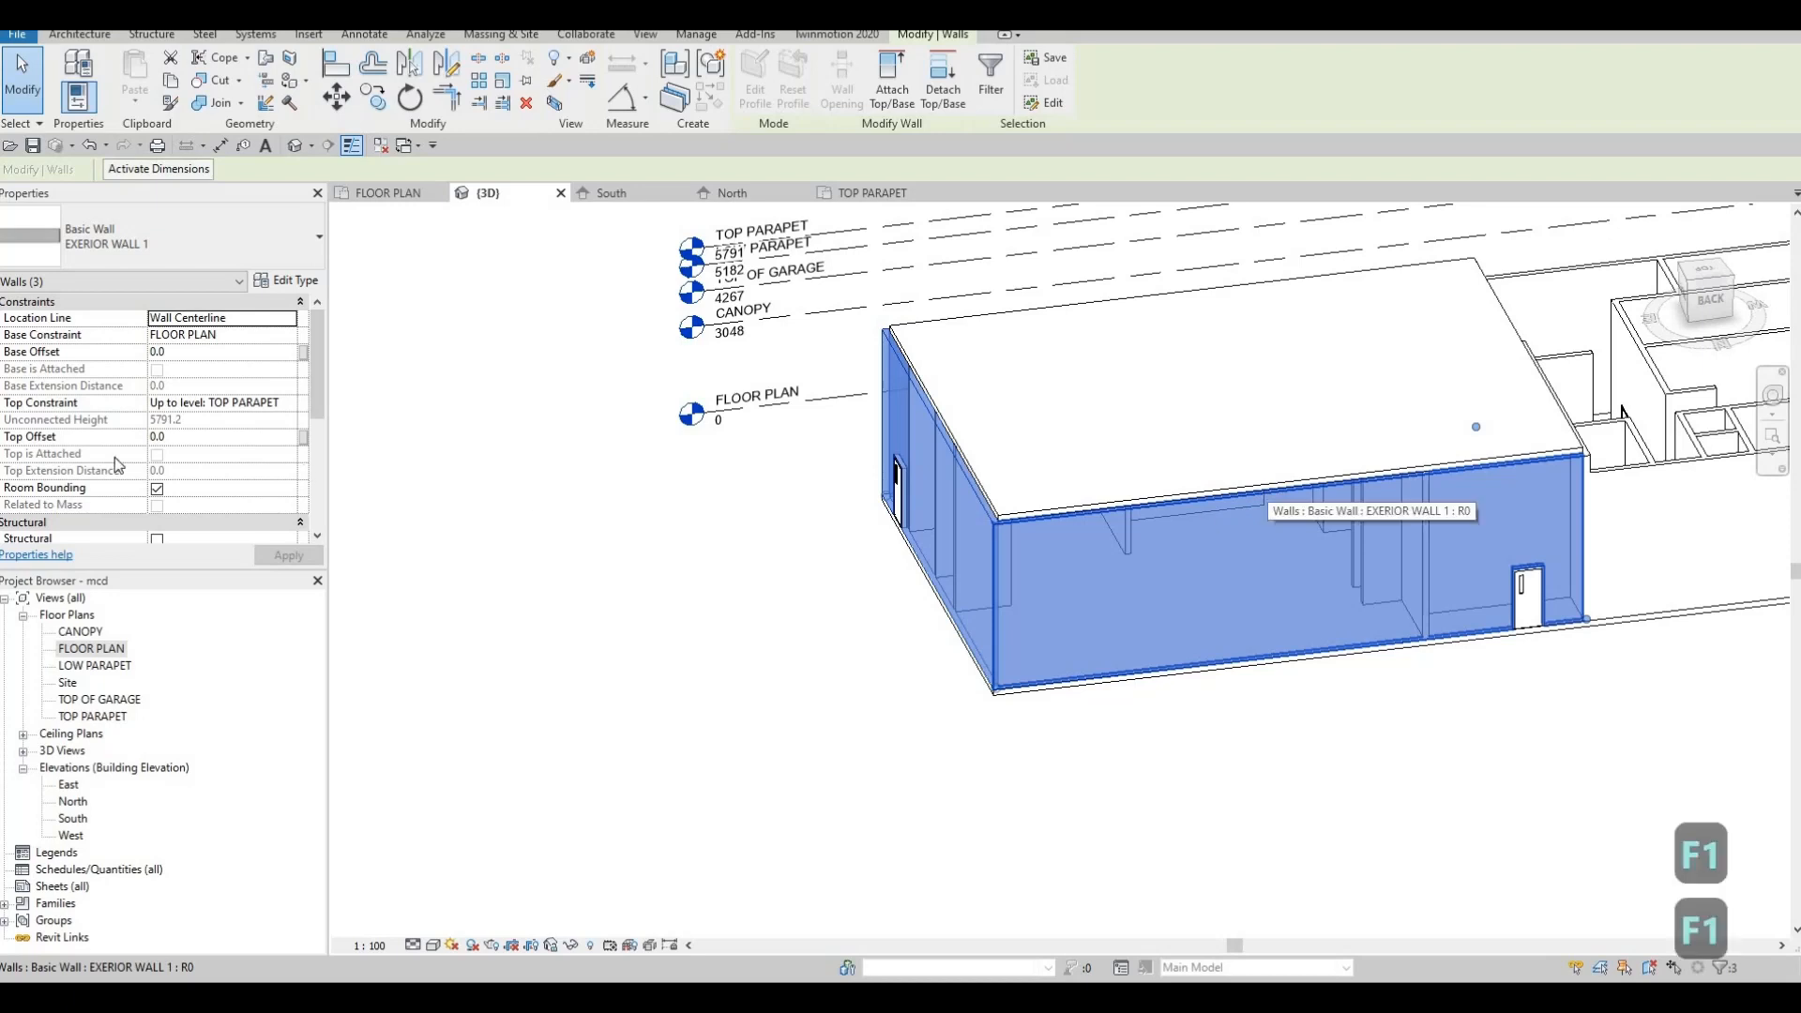
pyautogui.click(172, 440)
pyautogui.click(129, 440)
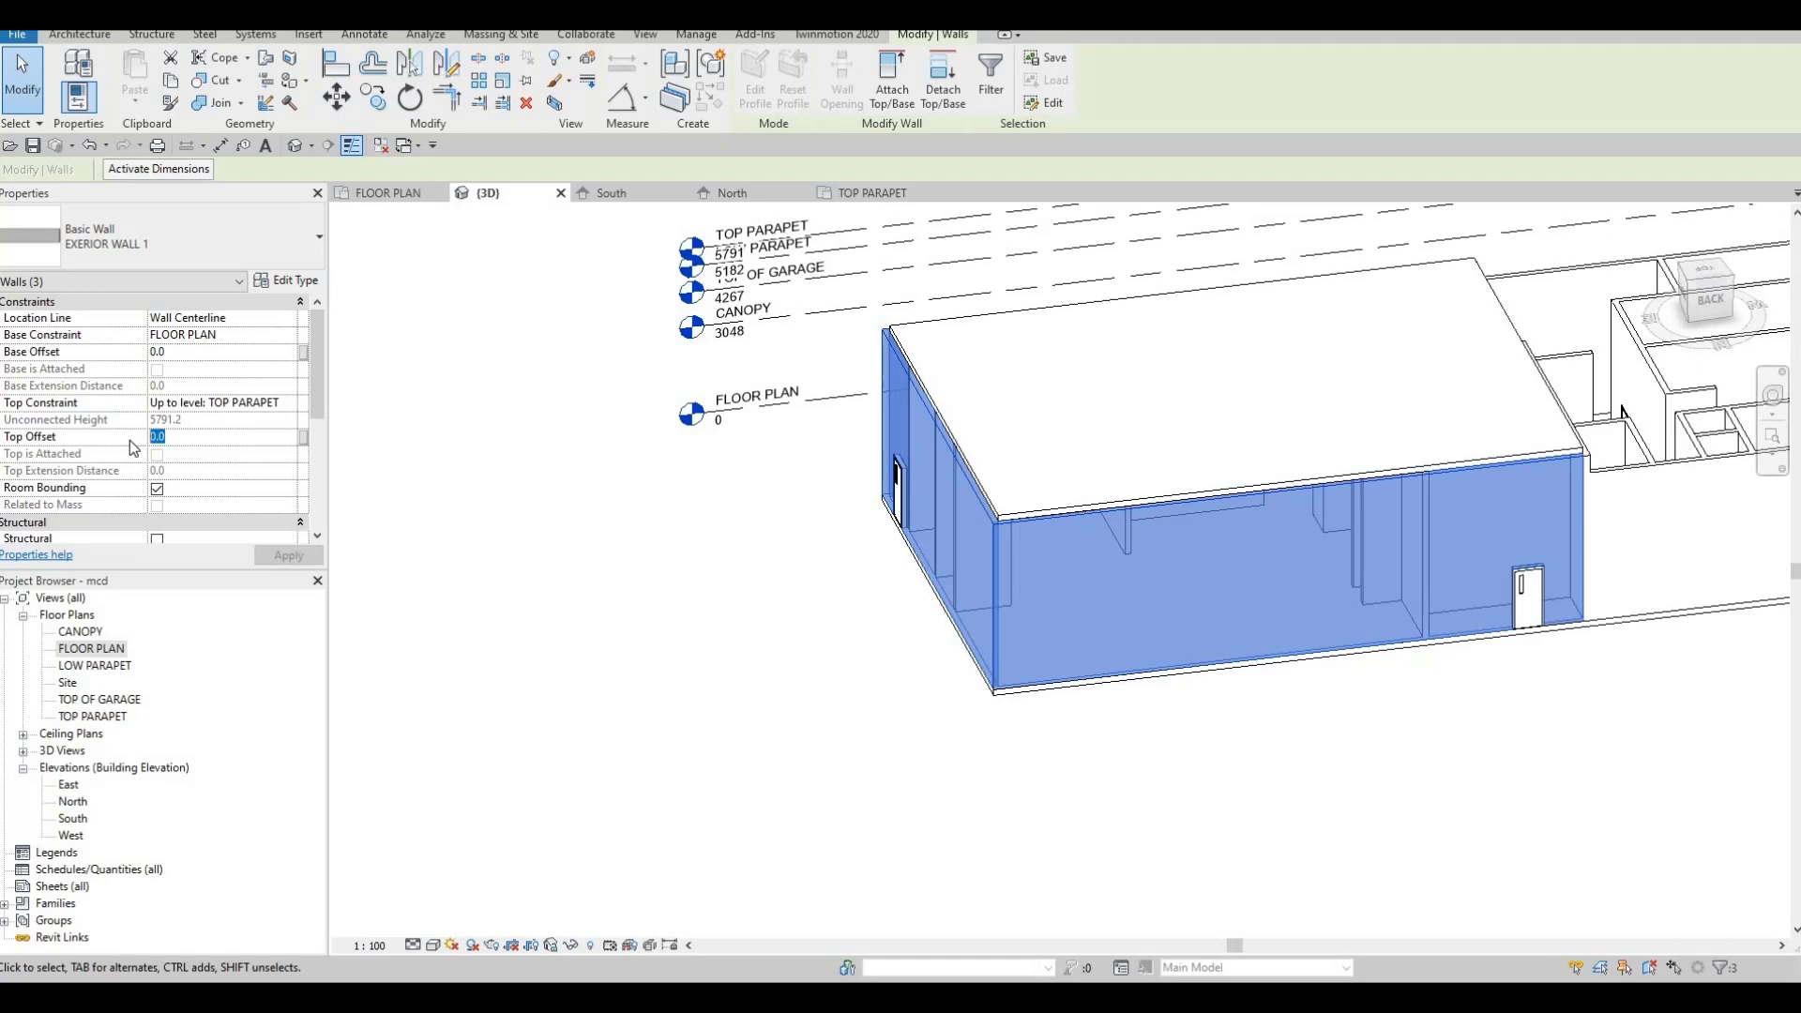
pyautogui.write('4')
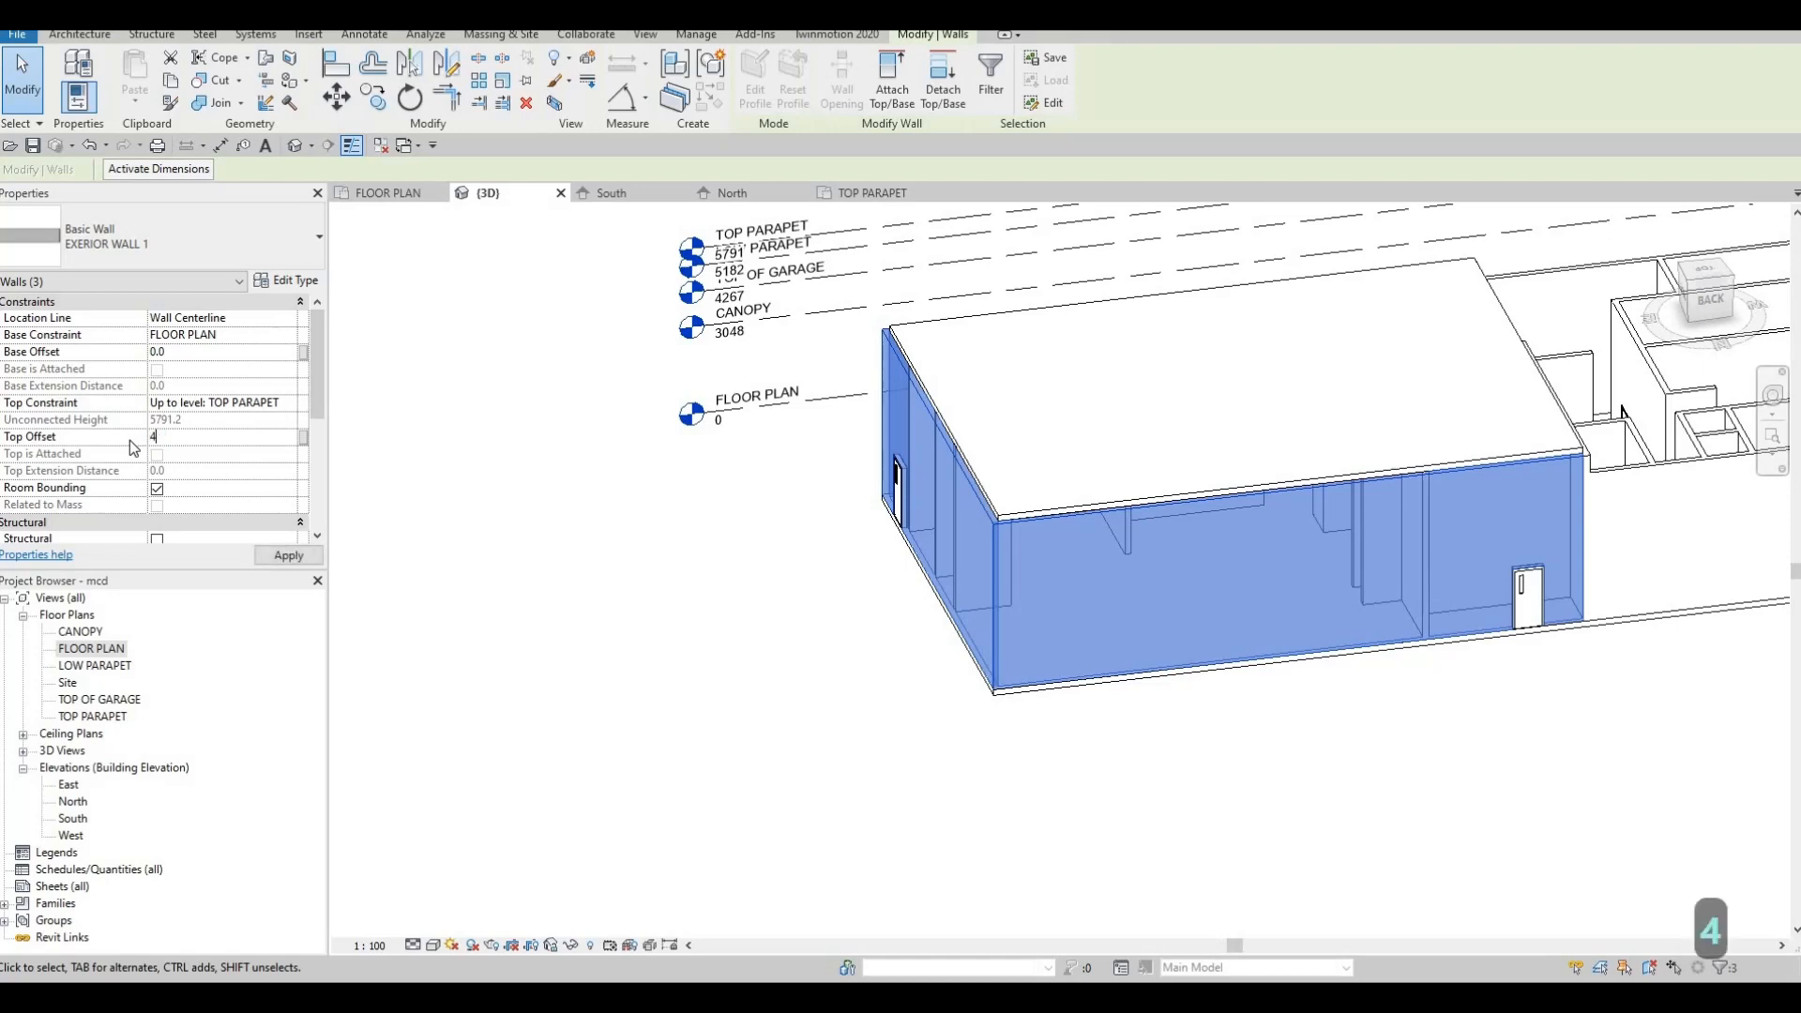
pyautogui.write('00')
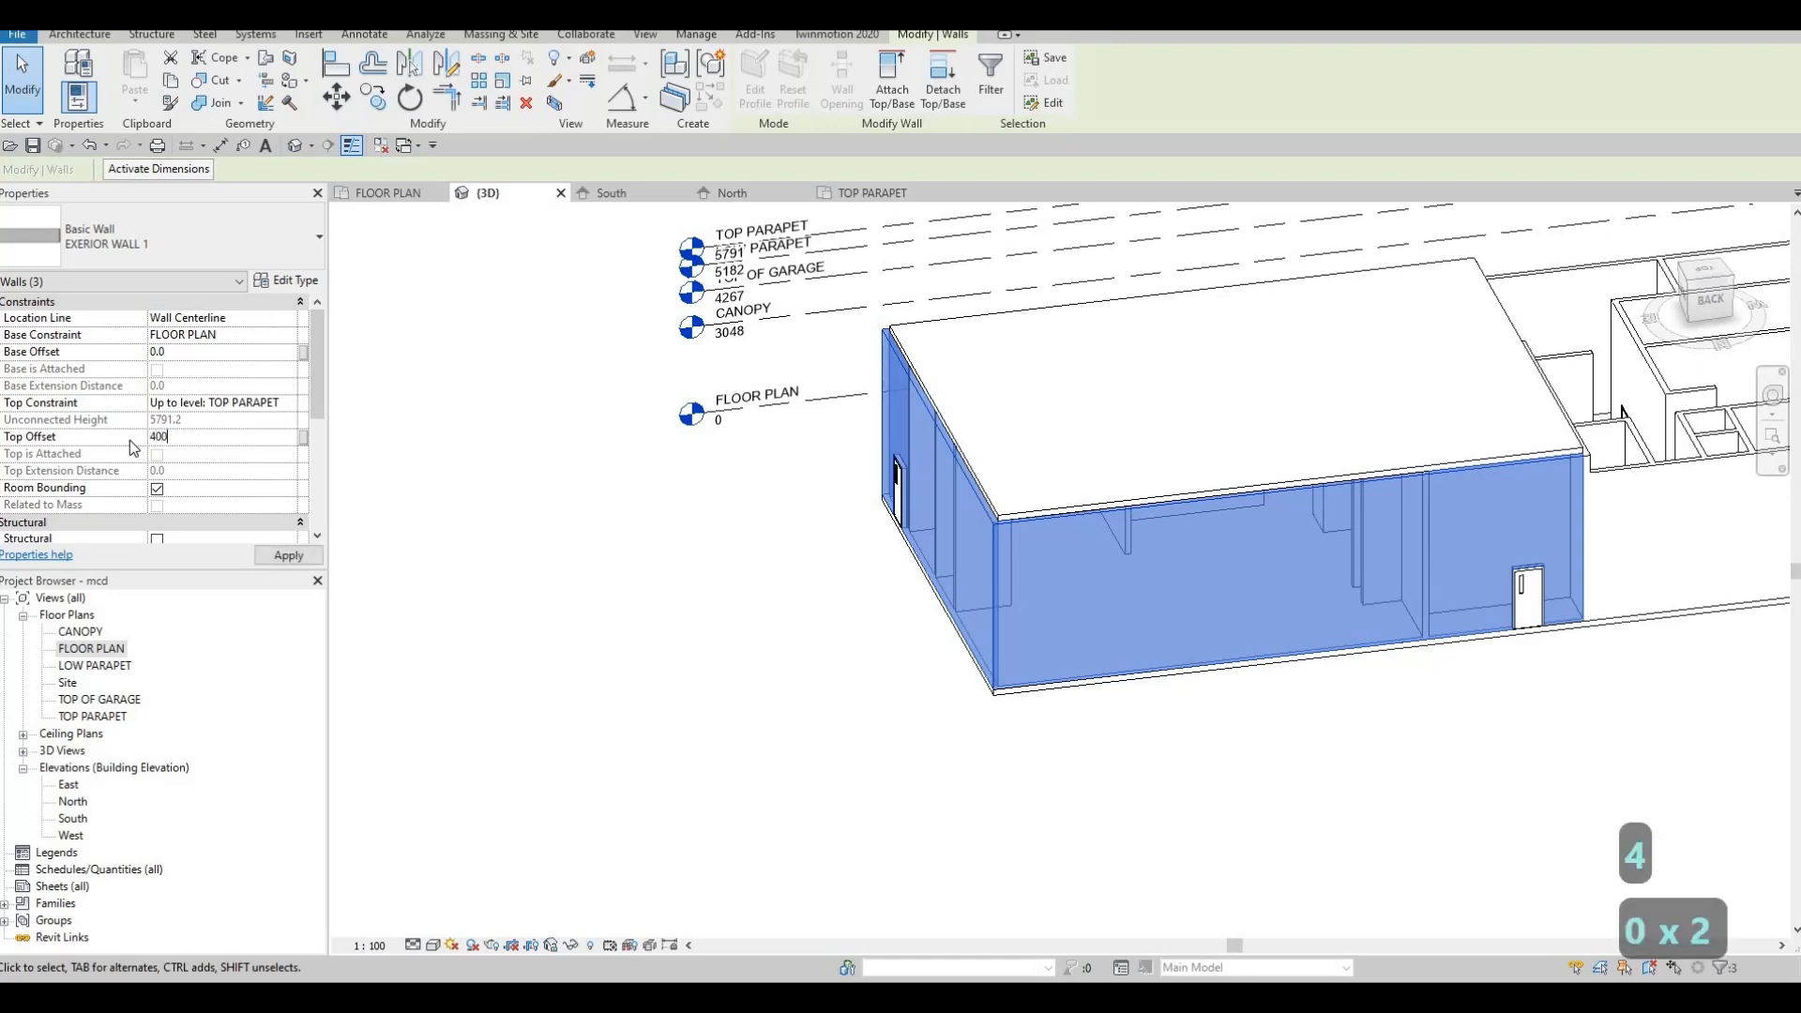
pyautogui.click(315, 555)
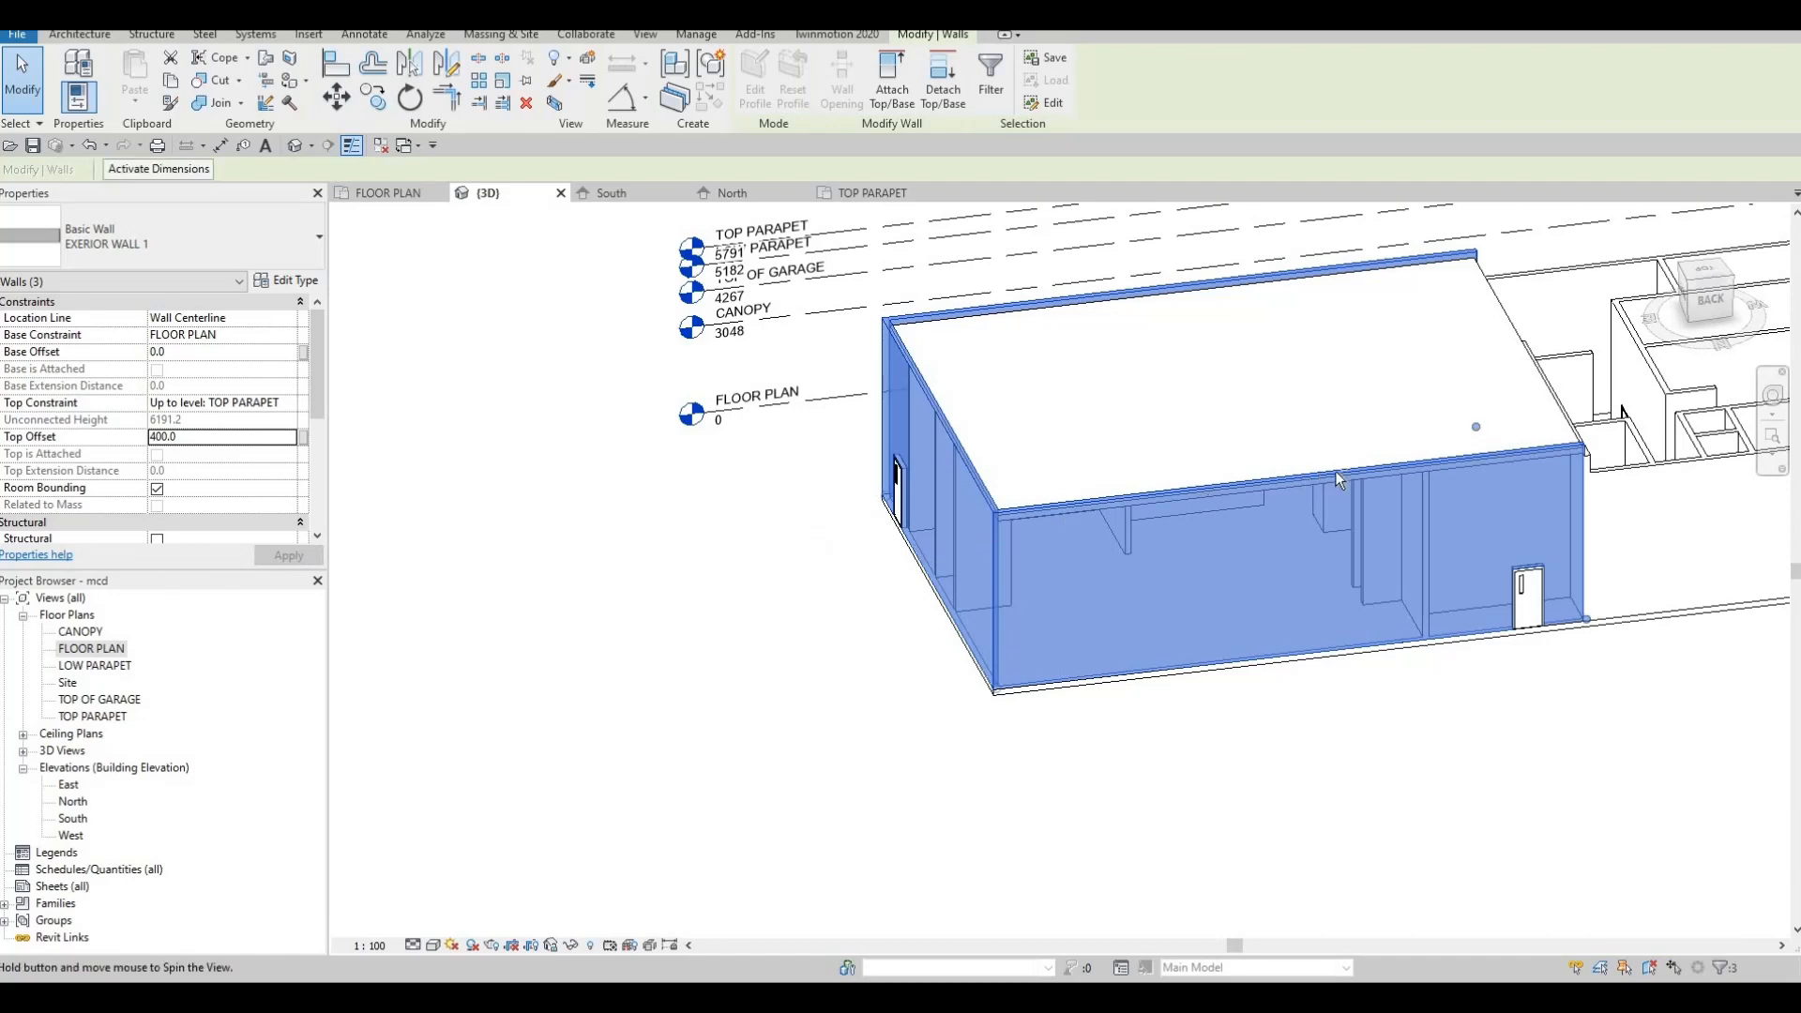
# Examine in 3D the raised parapet, the interior wall between the high and low parts, and the open rooms beside it
pyautogui.keyDown('shift'); pyautogui.moveTo(1072, 526); pyautogui.dragTo(1524, 532, button='middle'); pyautogui.keyUp('shift')
pyautogui.keyDown('shift'); pyautogui.moveTo(1304, 619); pyautogui.dragTo(1085, 504, button='middle'); pyautogui.keyUp('shift')
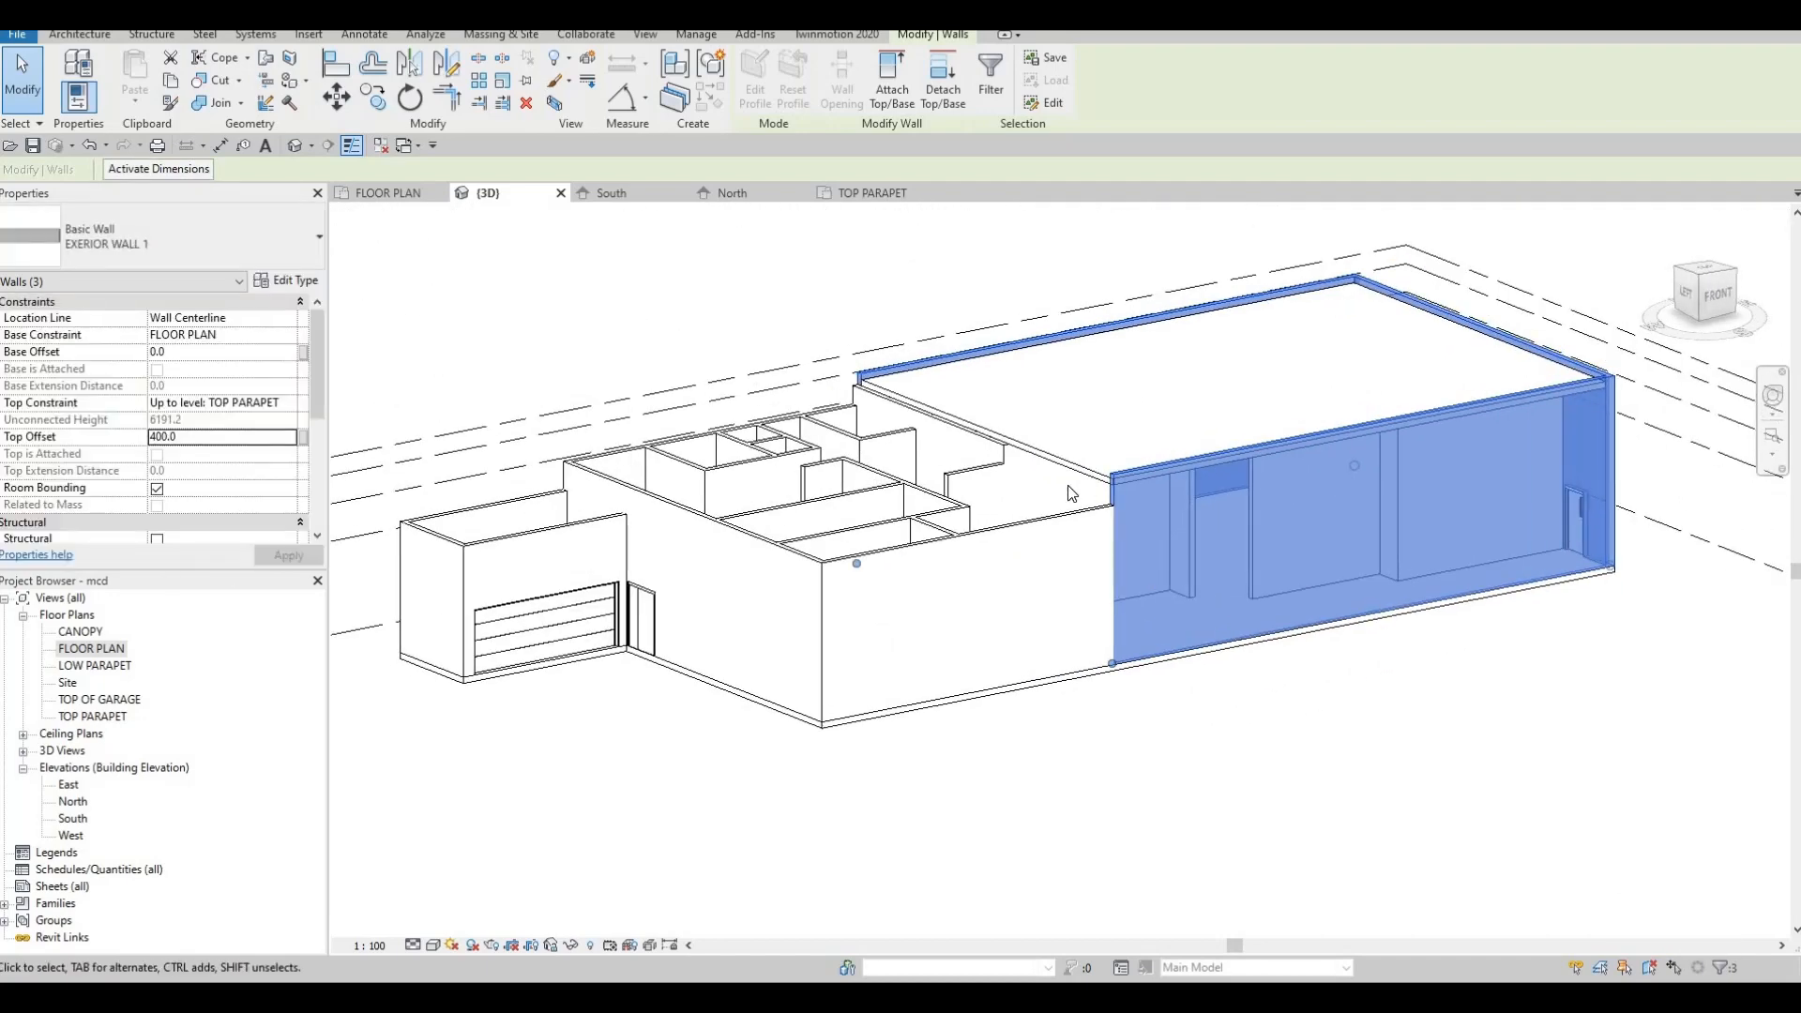
pyautogui.scroll(3, 1072, 492)
pyautogui.press('Escape')
pyautogui.scroll(4, 920, 555)
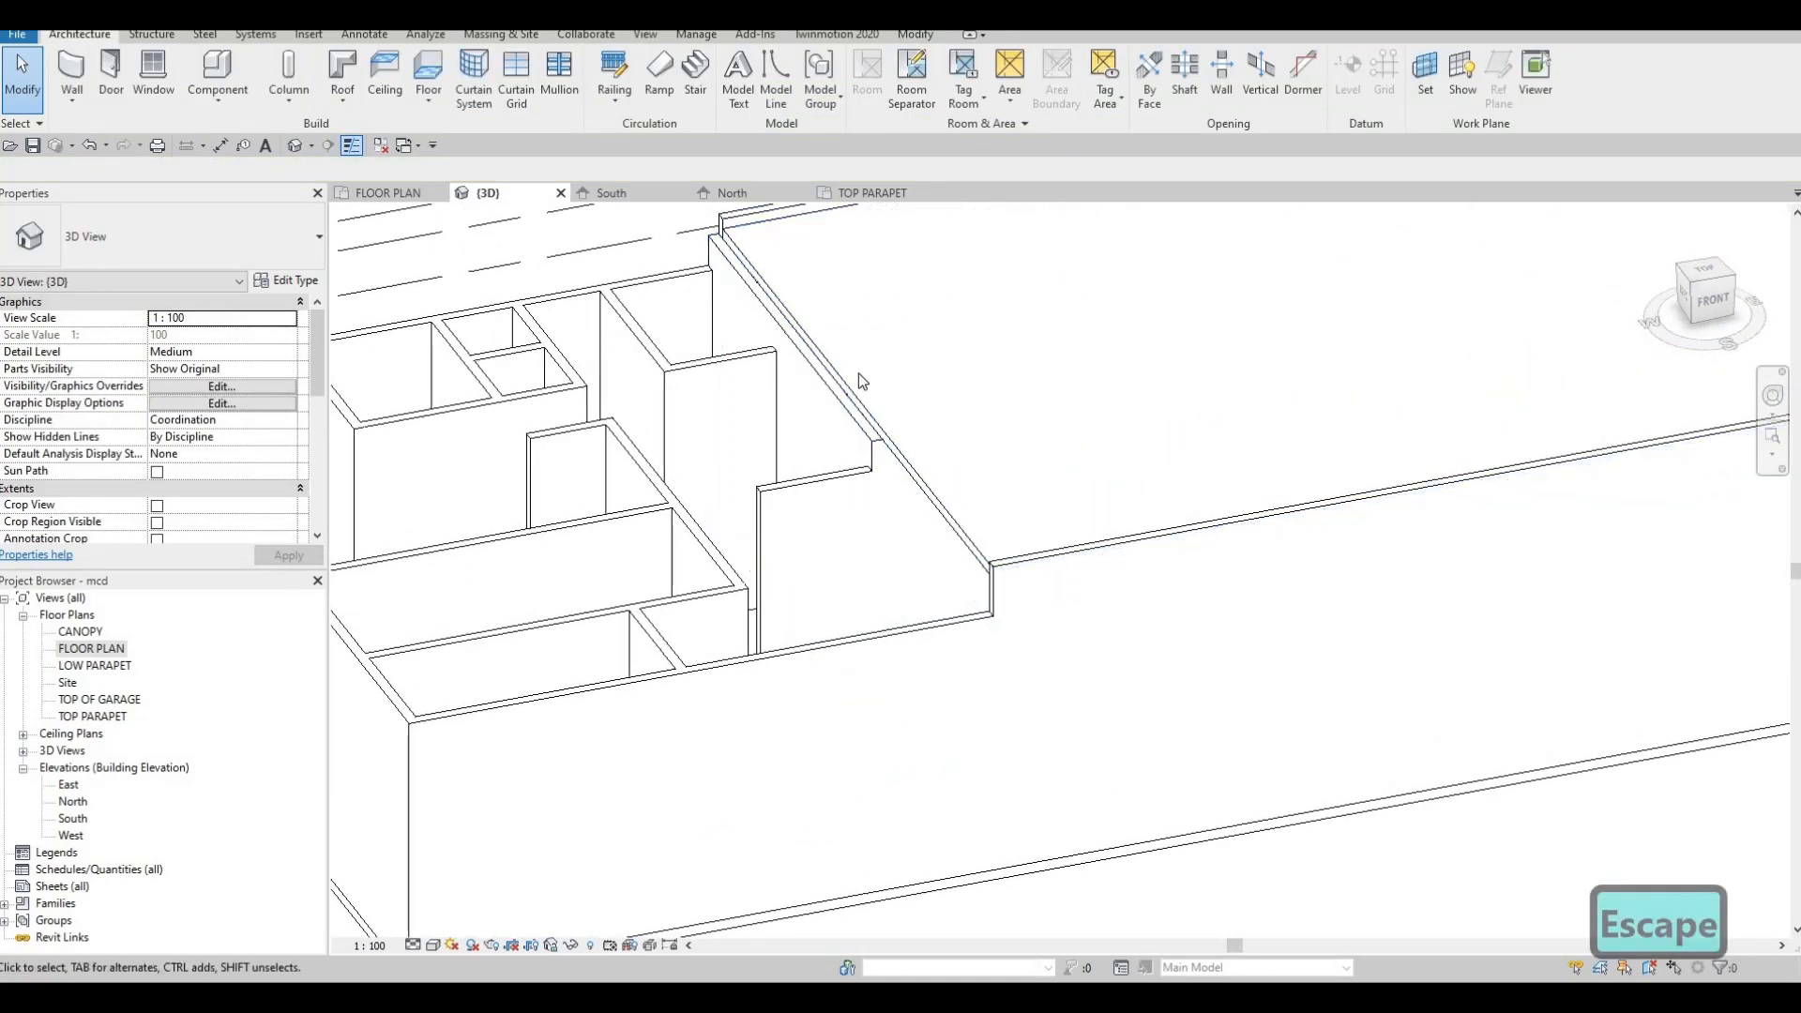
pyautogui.scroll(-1, 860, 380)
pyautogui.scroll(-1, 1088, 412)
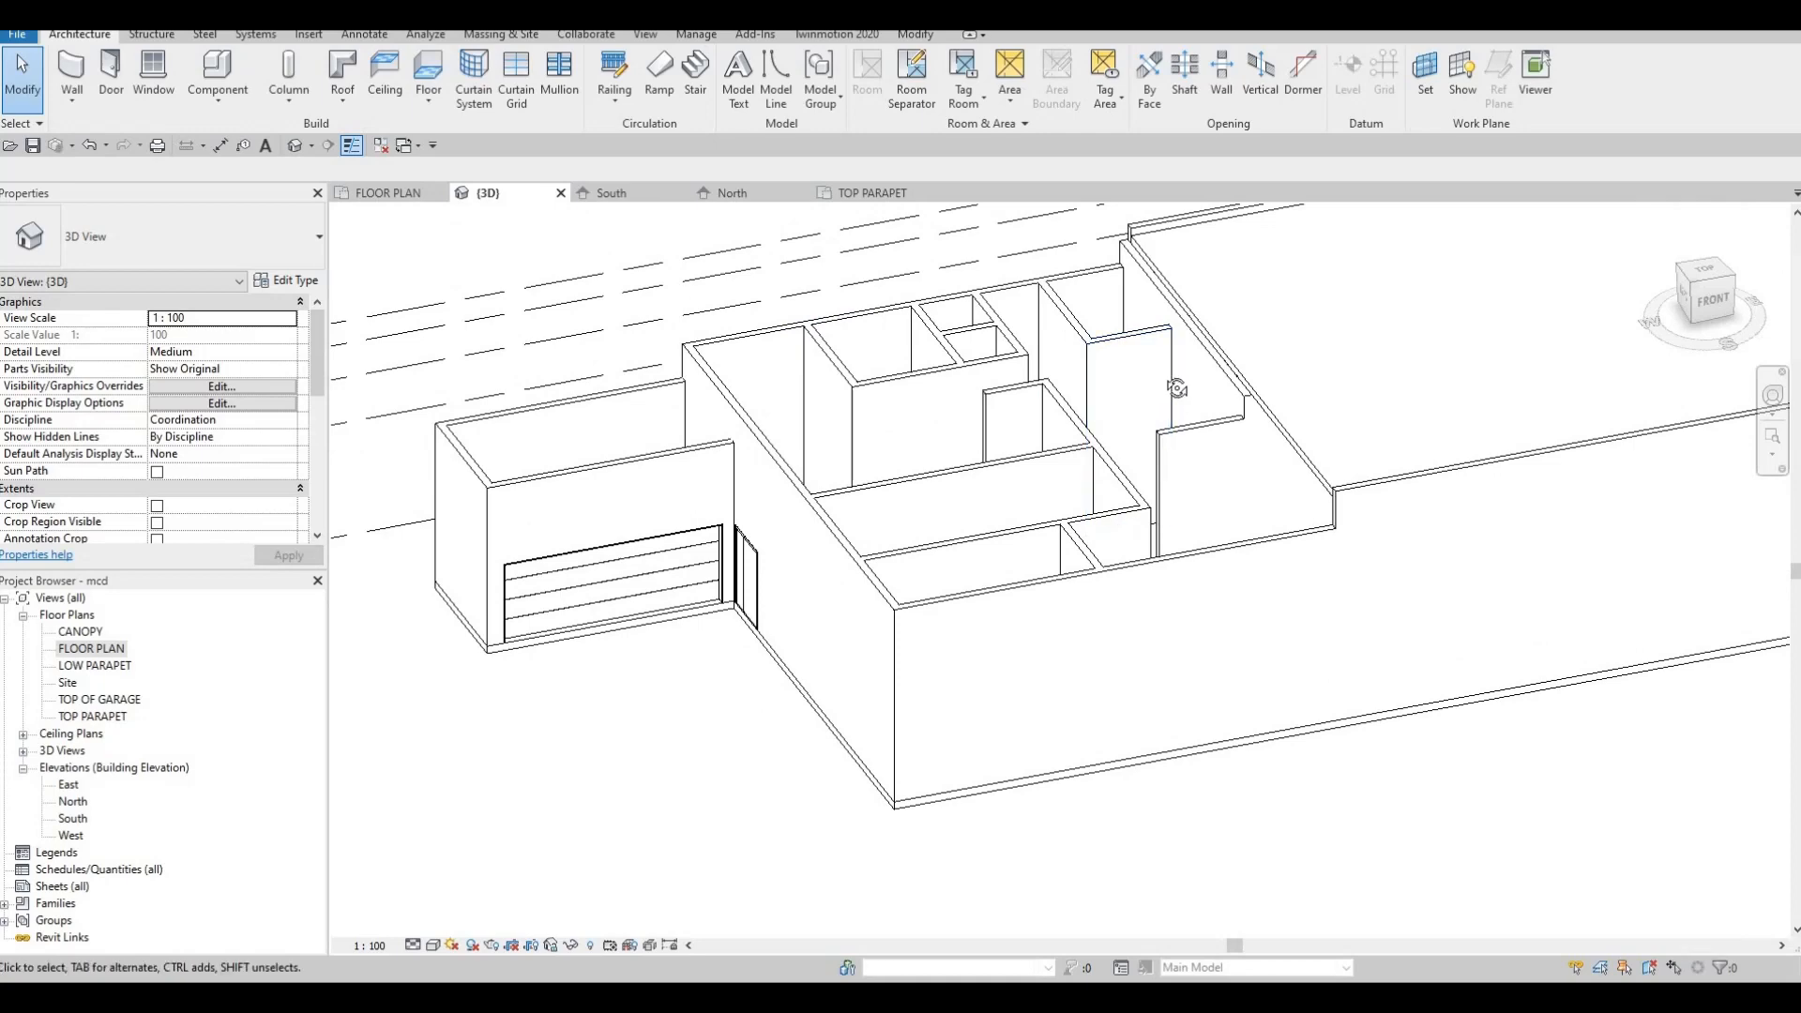
pyautogui.scroll(-1, 1189, 357)
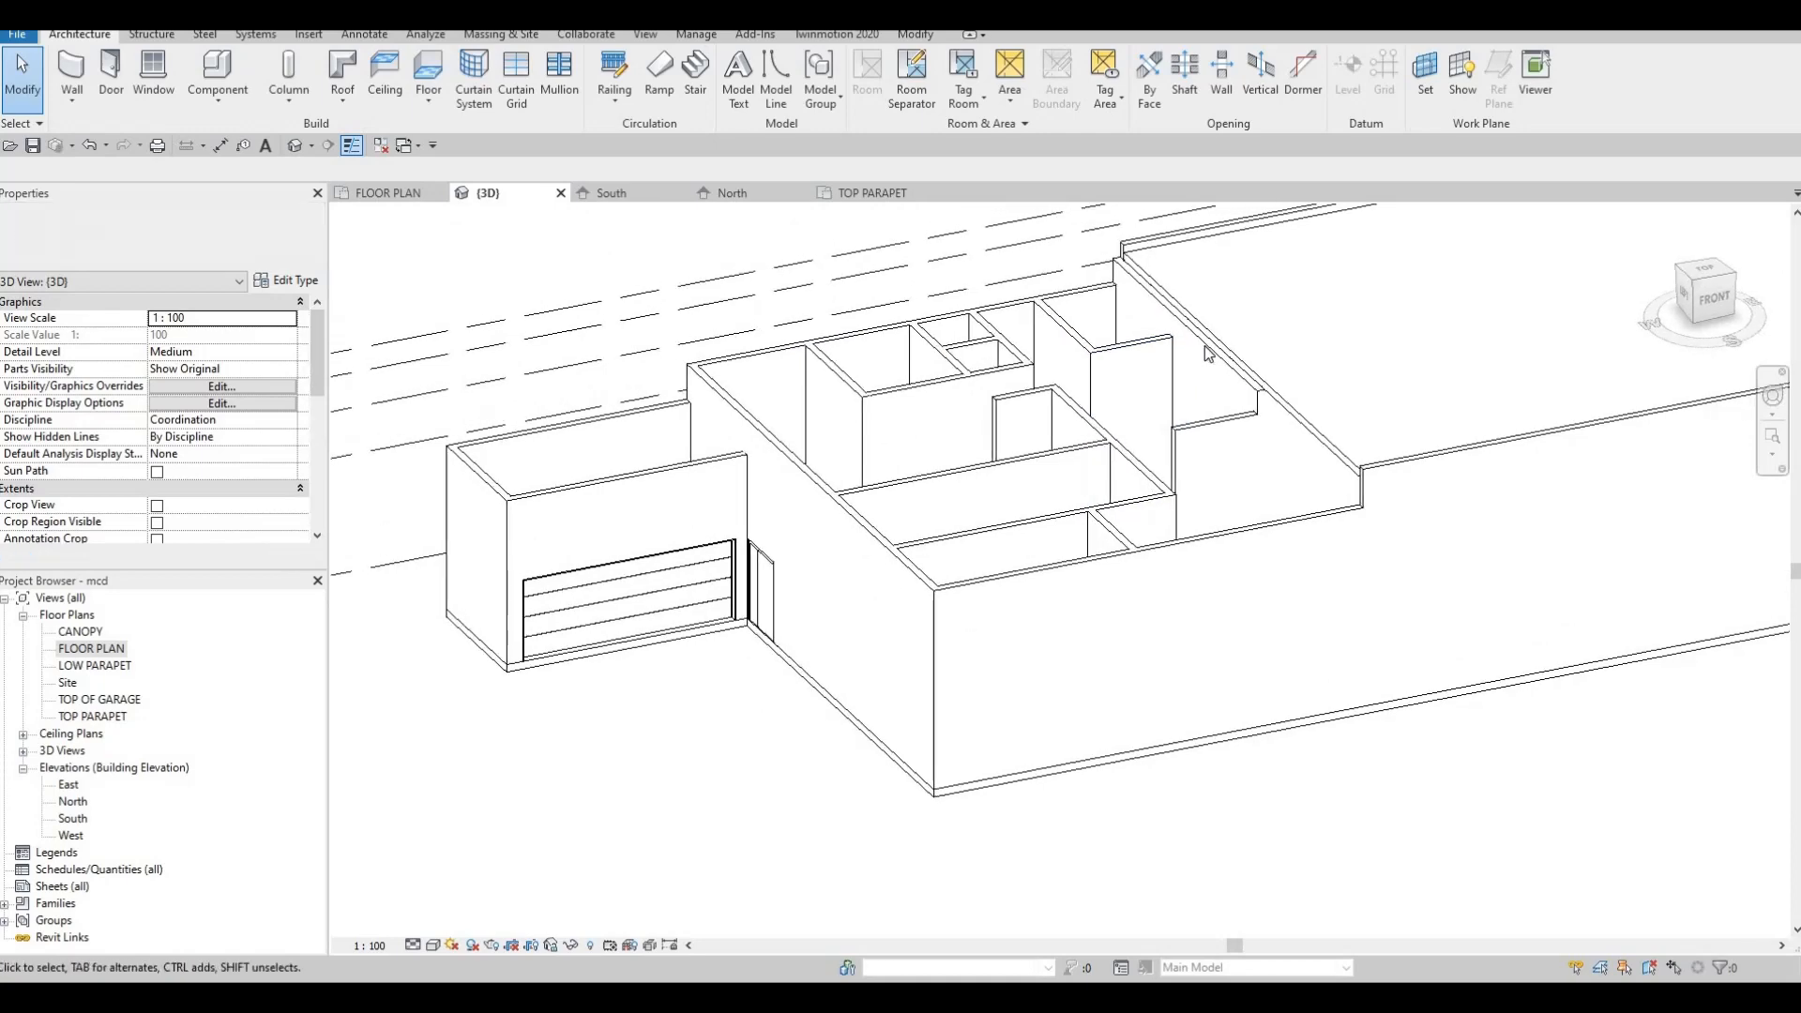
pyautogui.click(1264, 403)
pyautogui.scroll(-1, 1163, 328)
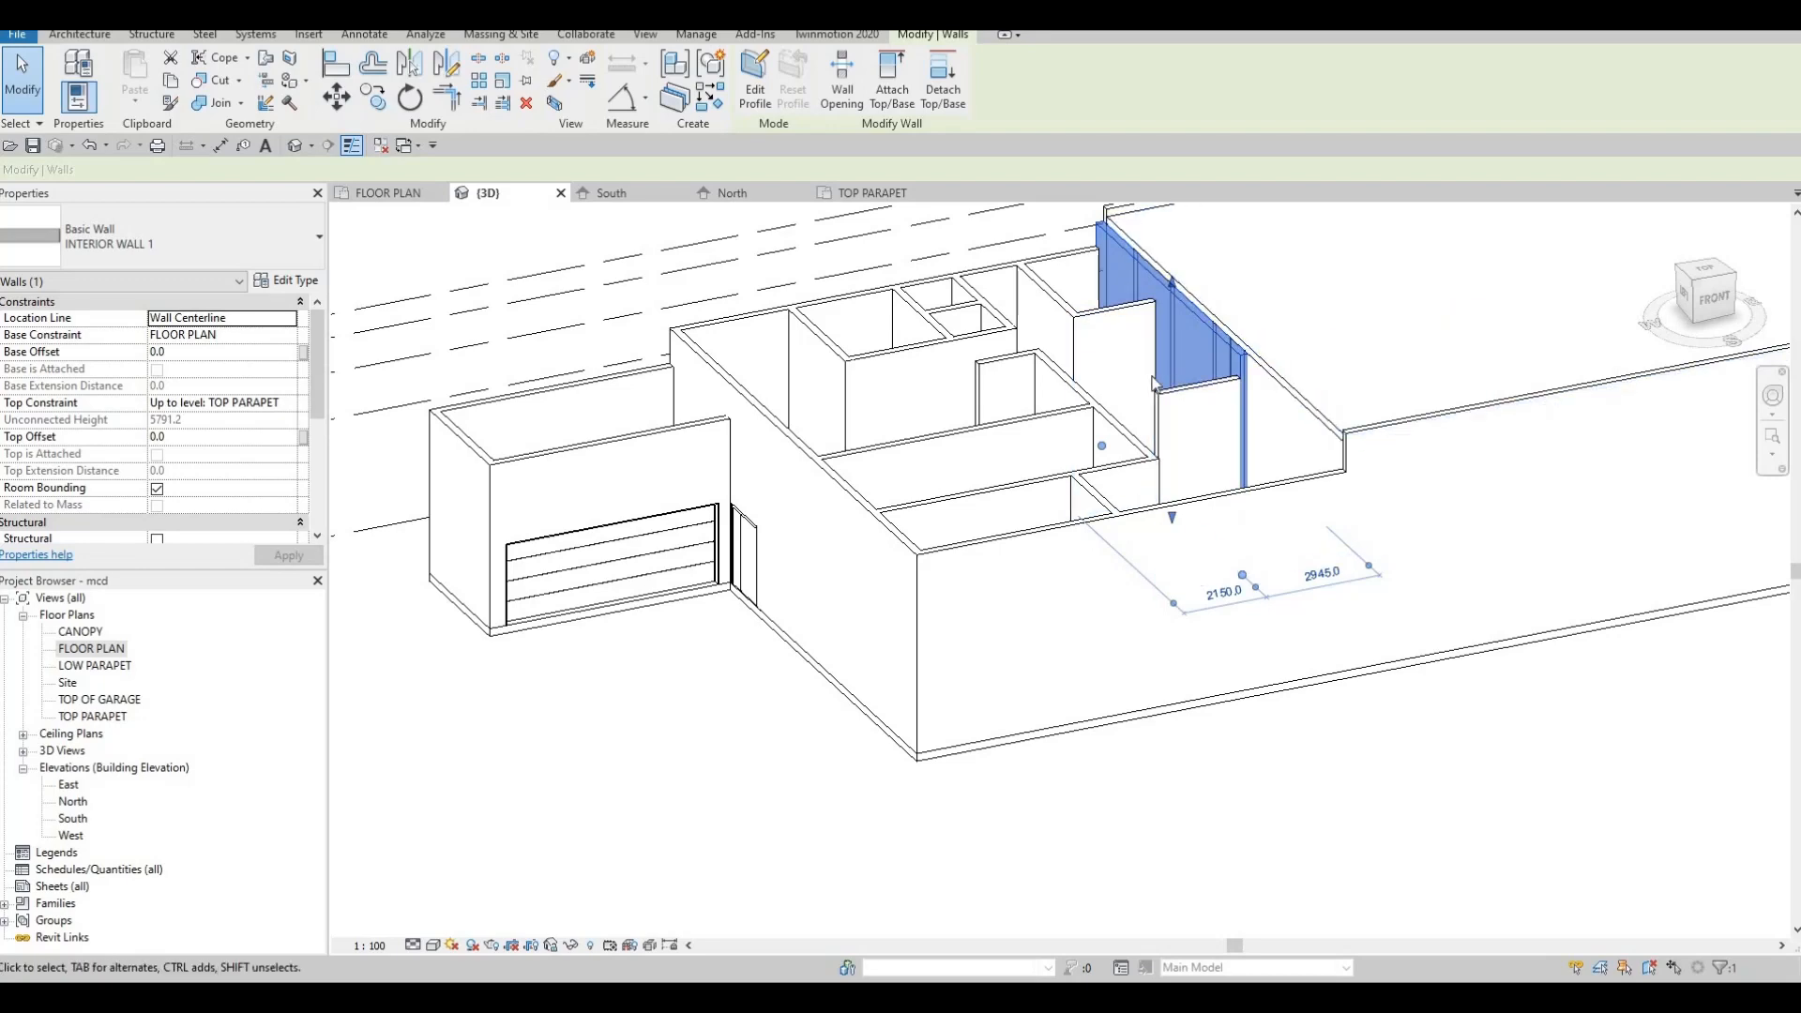
pyautogui.keyDown('shift'); pyautogui.moveTo(1189, 383); pyautogui.dragTo(1166, 385, button='middle'); pyautogui.keyUp('shift')
pyautogui.press('Escape')
pyautogui.press('Escape')
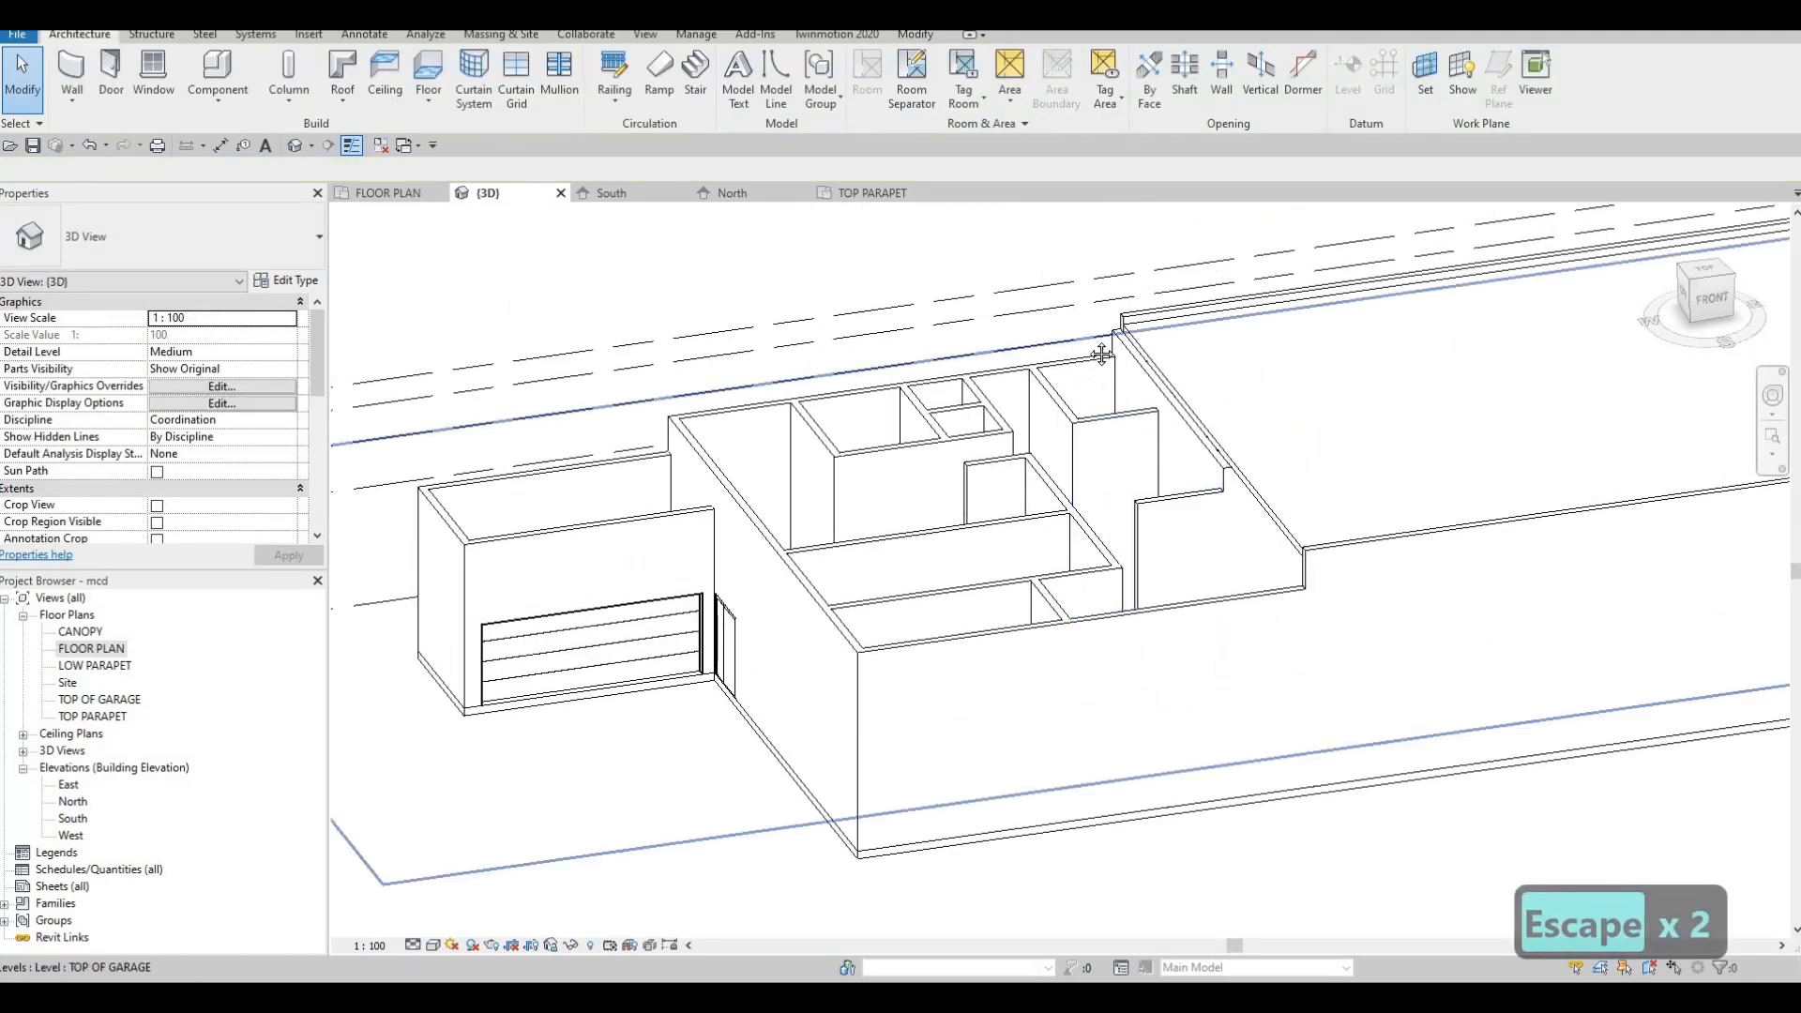
pyautogui.moveTo(1055, 345); pyautogui.dragTo(1070, 302, button='middle')
pyautogui.scroll(-1, 1070, 303)
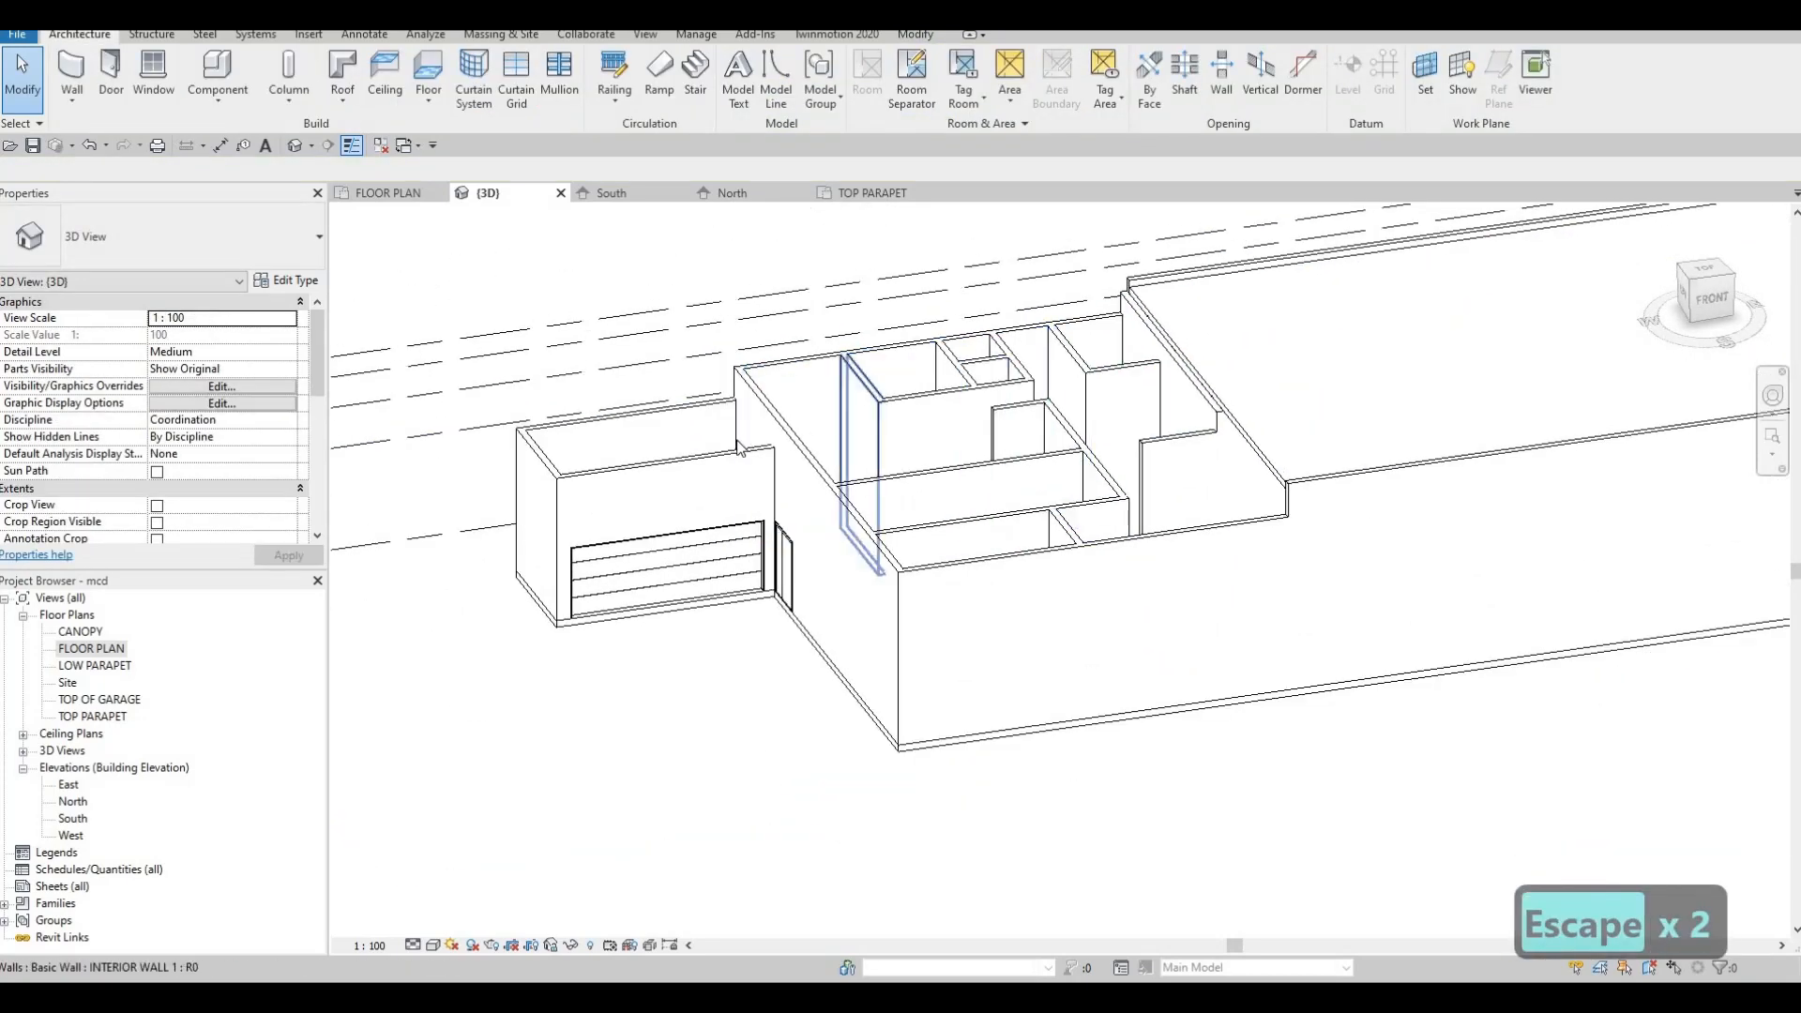
# Start a footprint roof from the FLOOR PLAN view and assign it to the LOW PARAPET level
pyautogui.doubleClick(103, 654)
pyautogui.scroll(3, 714, 349)
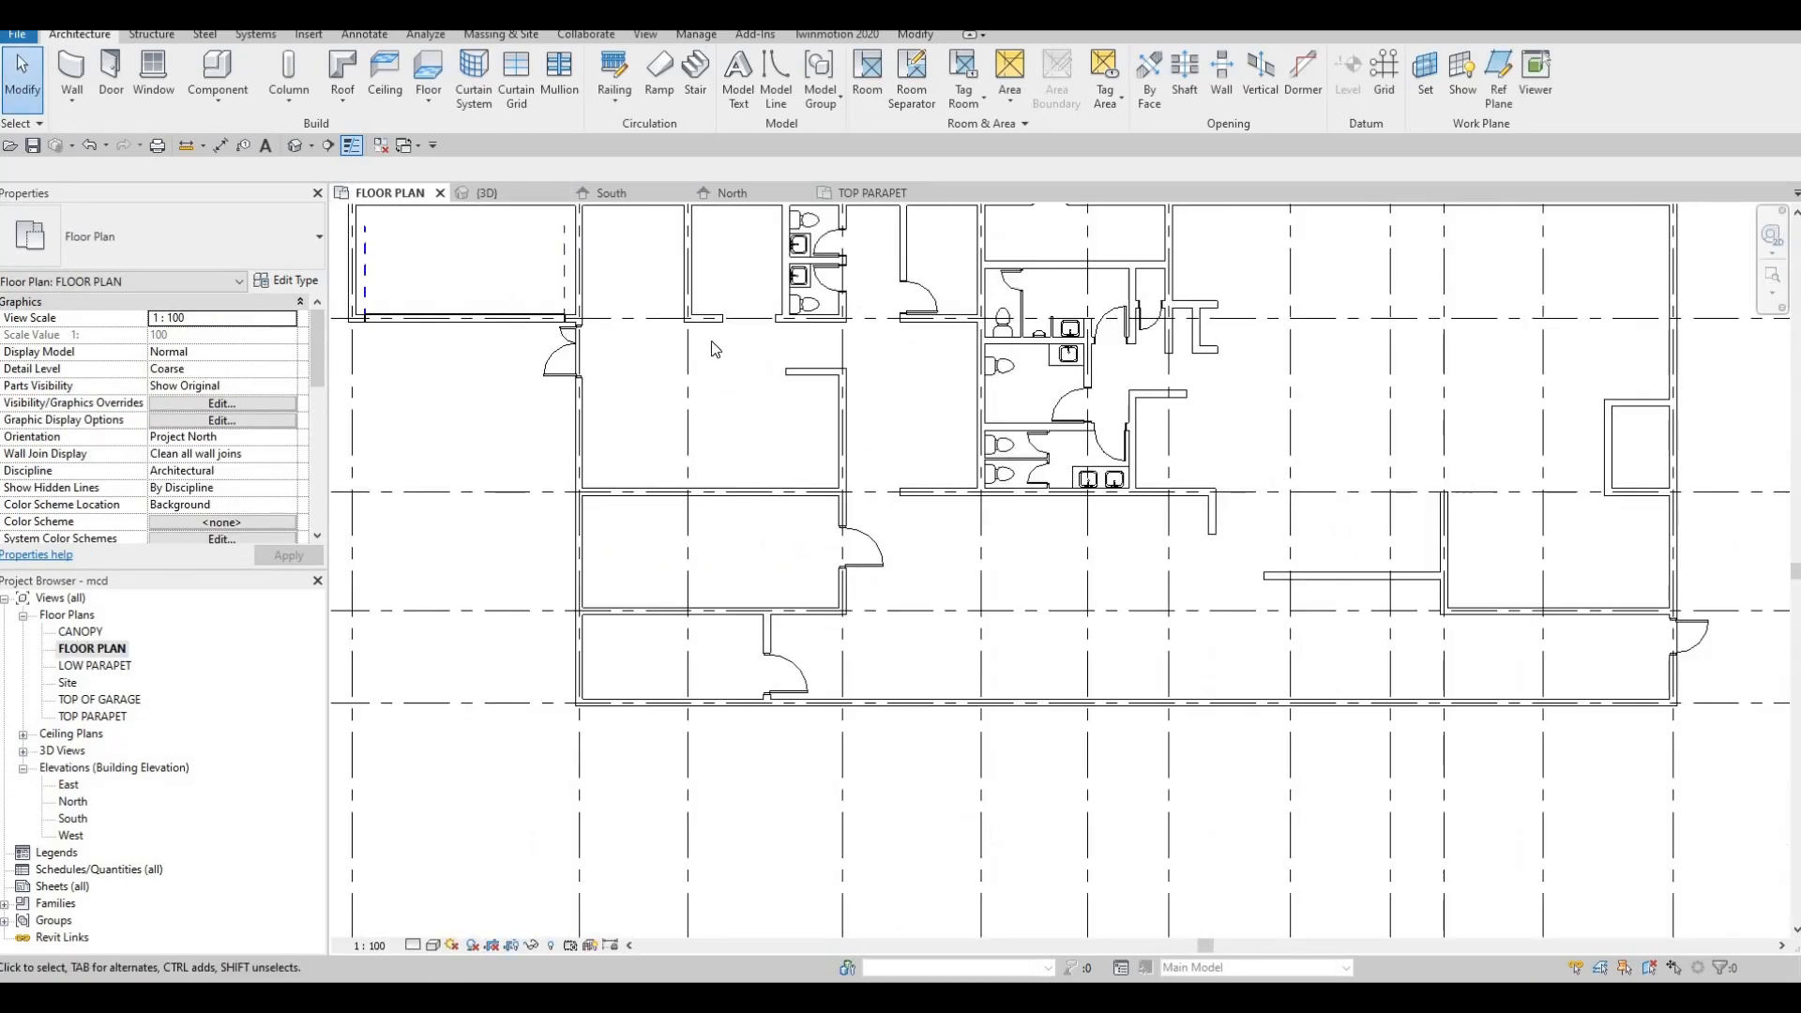
pyautogui.scroll(-1, 711, 342)
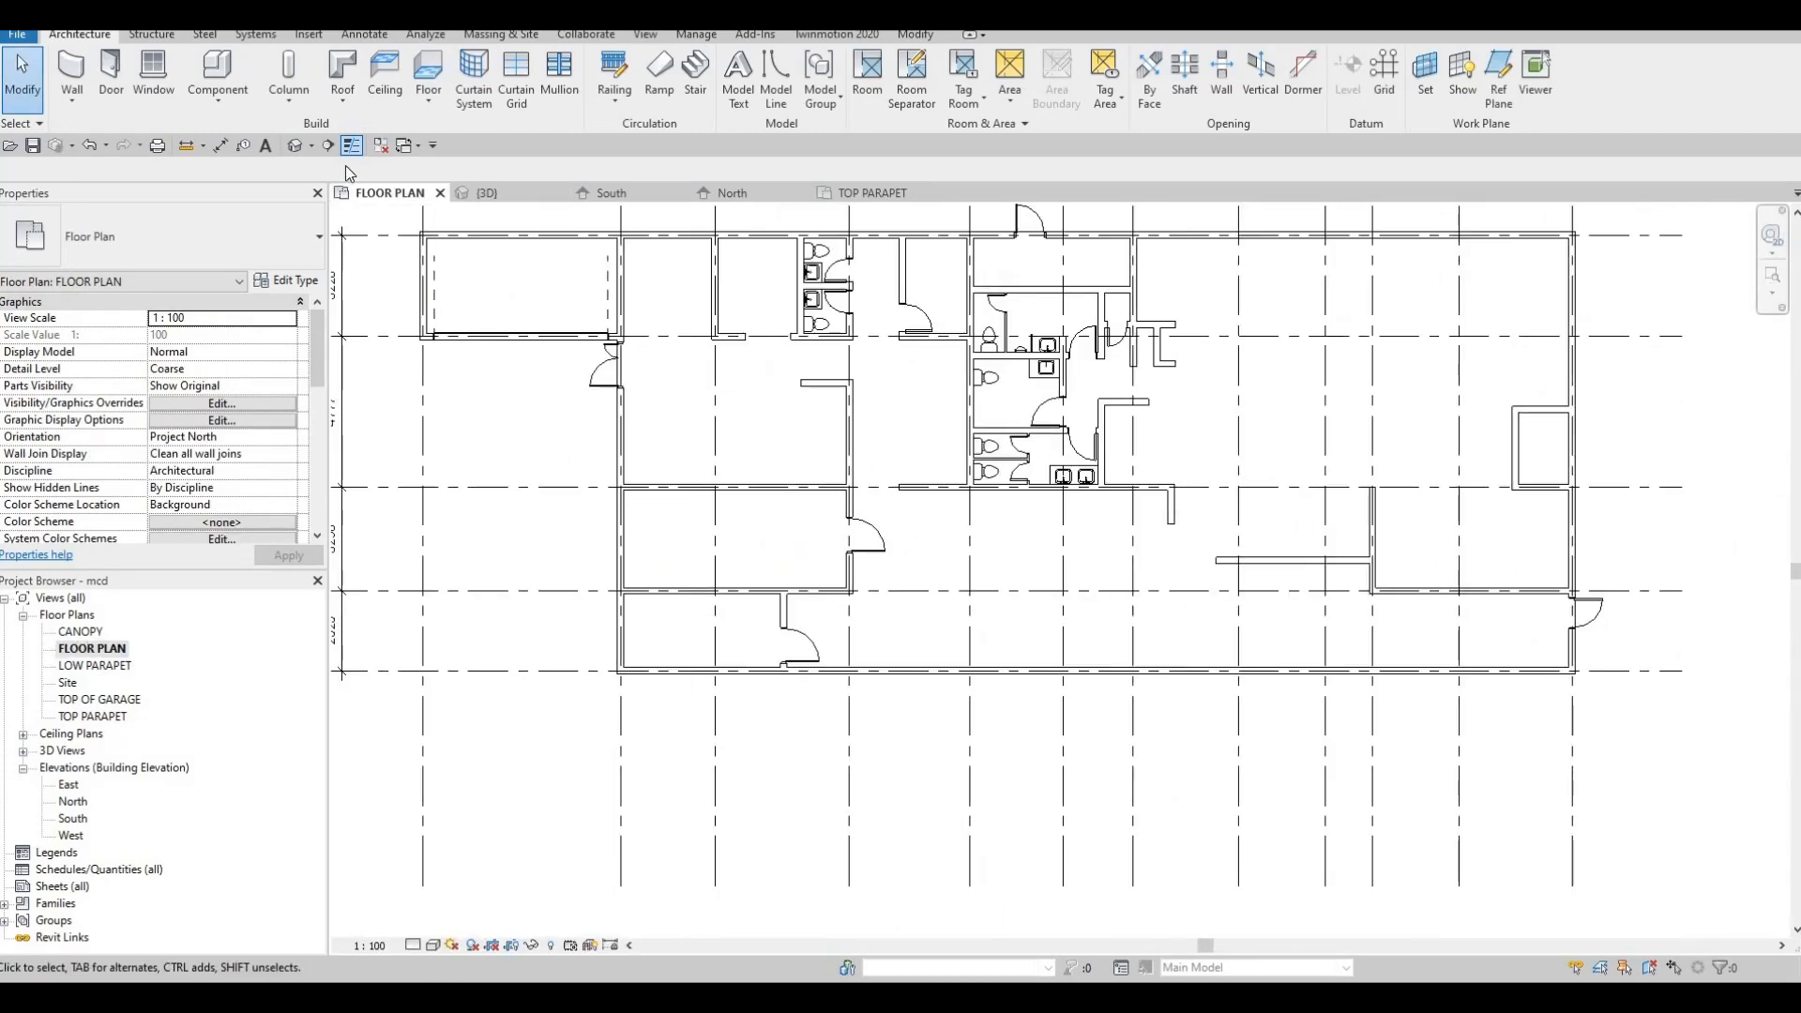
pyautogui.click(323, 84)
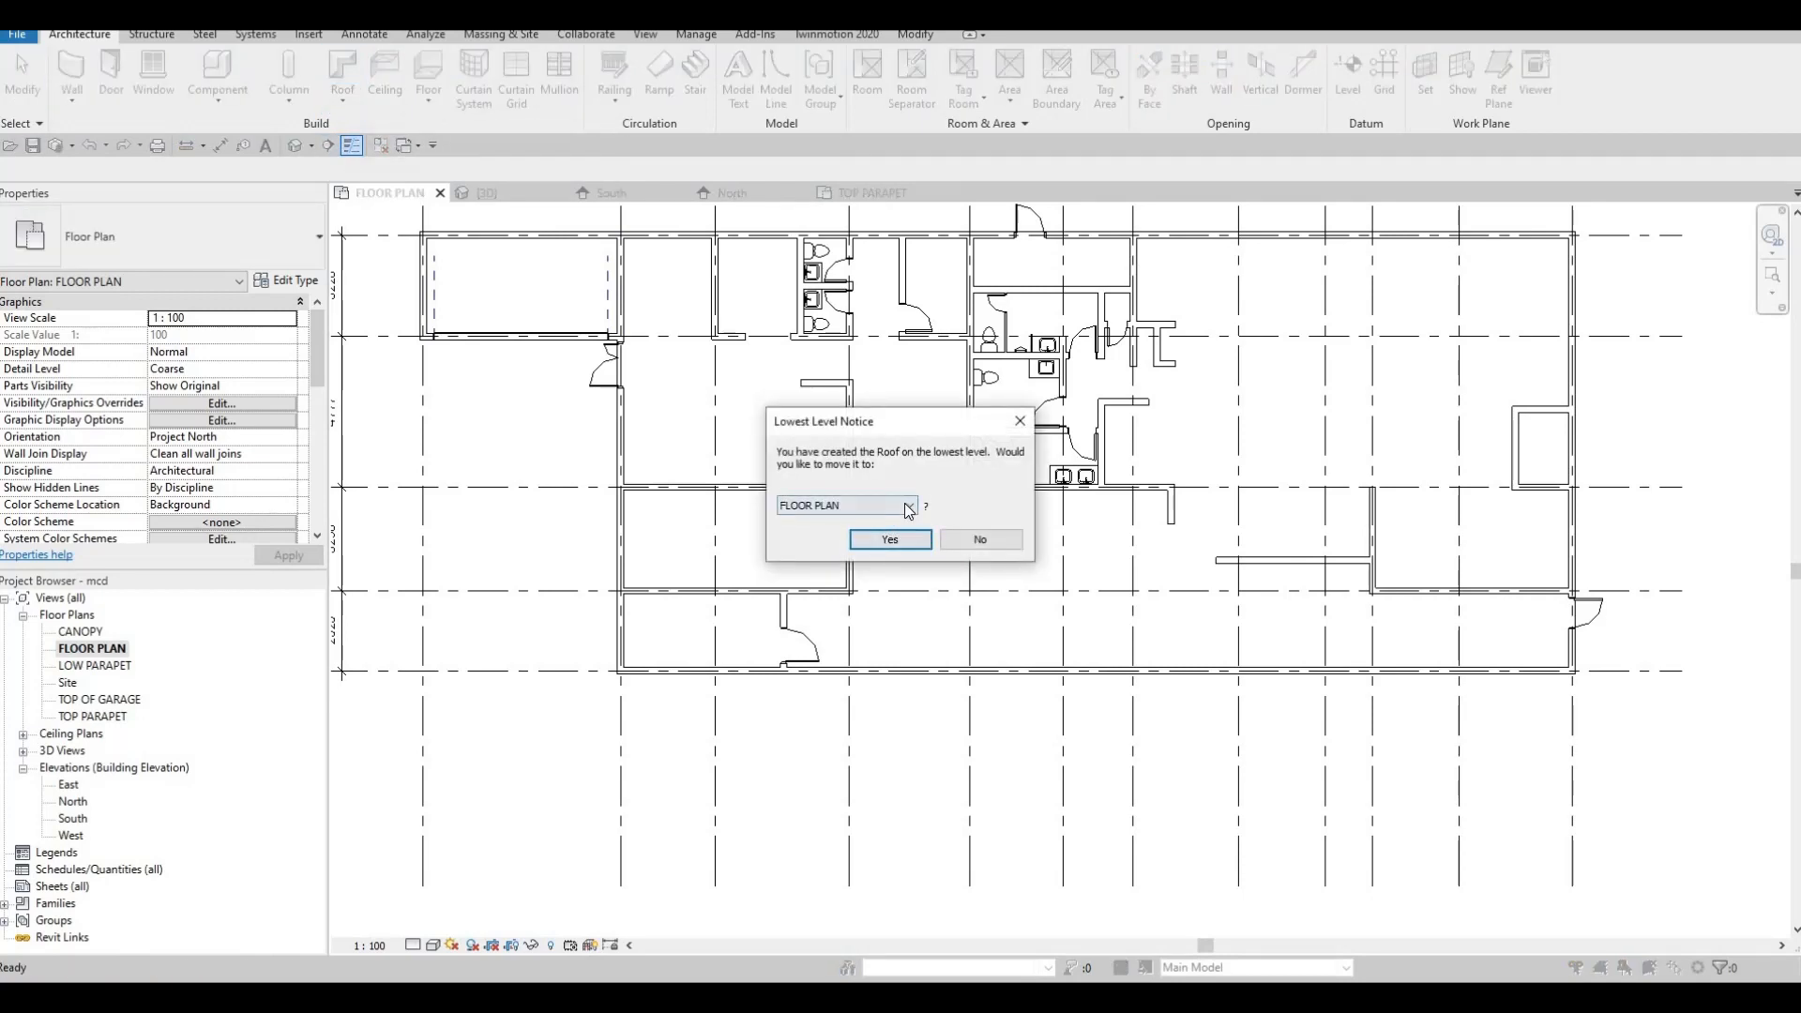
pyautogui.click(908, 508)
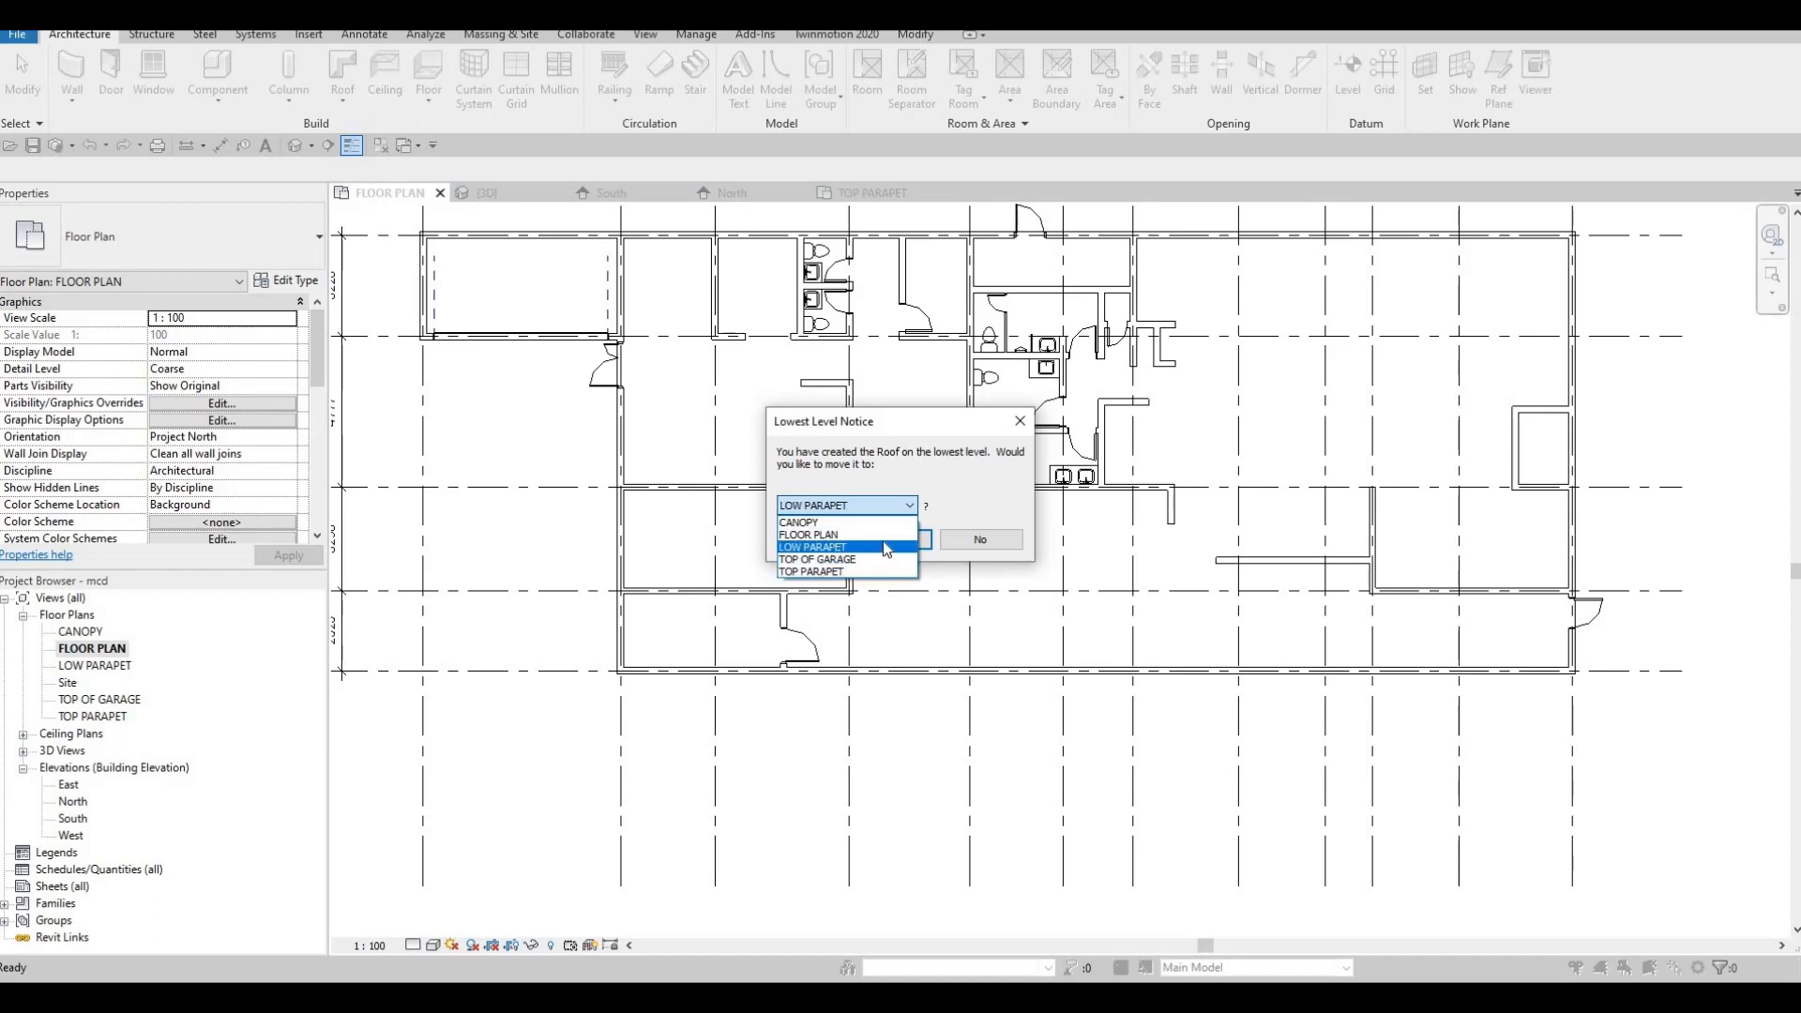
pyautogui.click(885, 548)
pyautogui.click(889, 539)
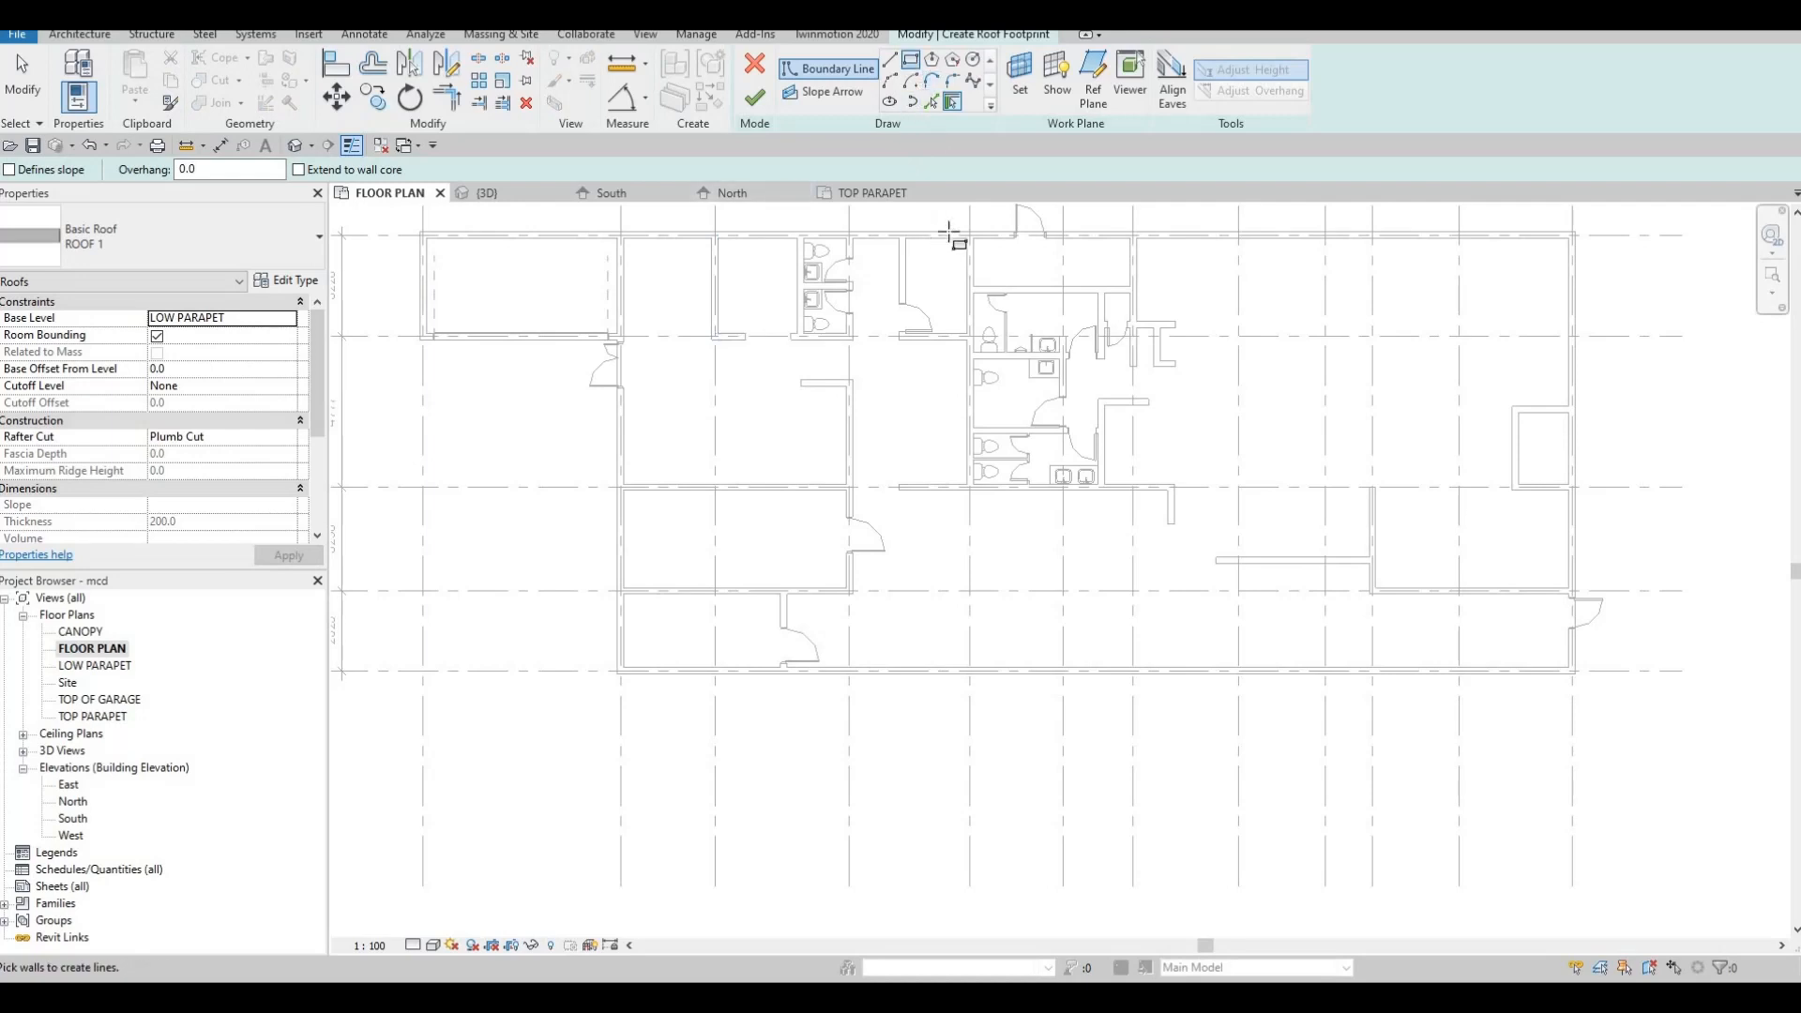
# Sketch a rectangular roof boundary without slope inside the walls between grids 2 and 5, and finish the ROOF 1 roof
pyautogui.scroll(5, 949, 232)
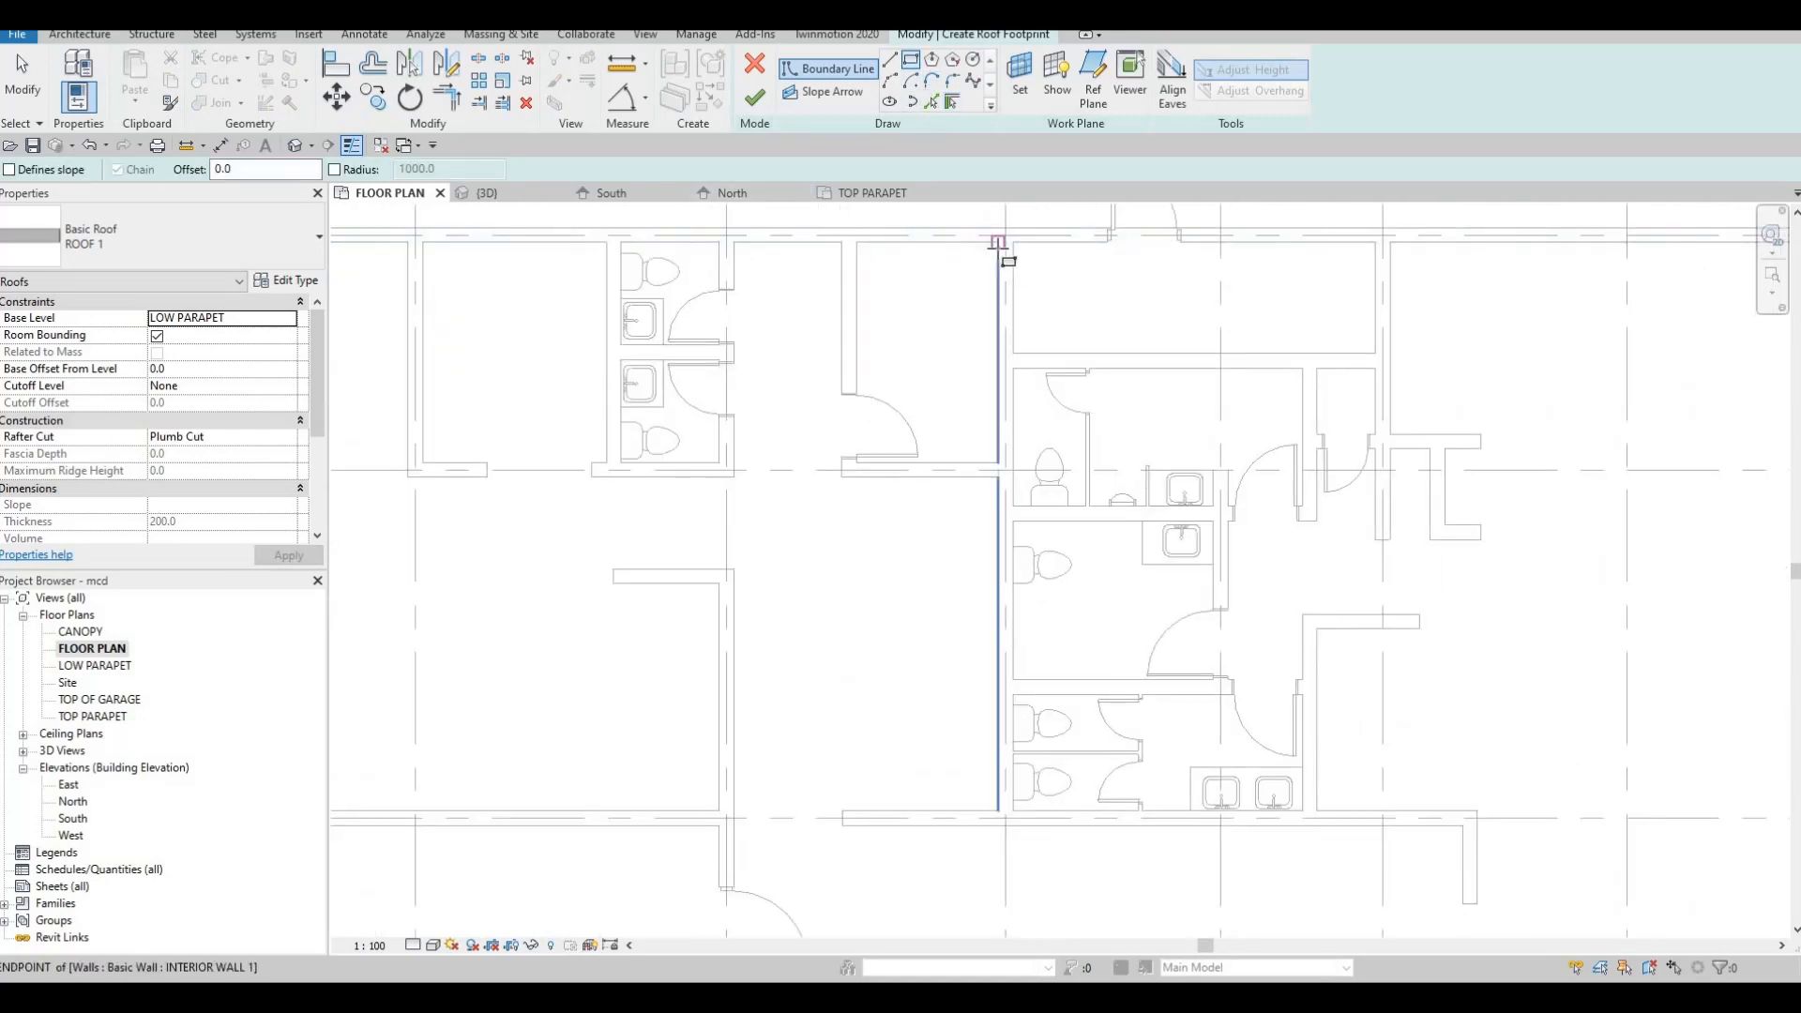
pyautogui.click(998, 242)
pyautogui.moveTo(791, 529); pyautogui.dragTo(924, 355, button='middle')
pyautogui.scroll(-4, 880, 447)
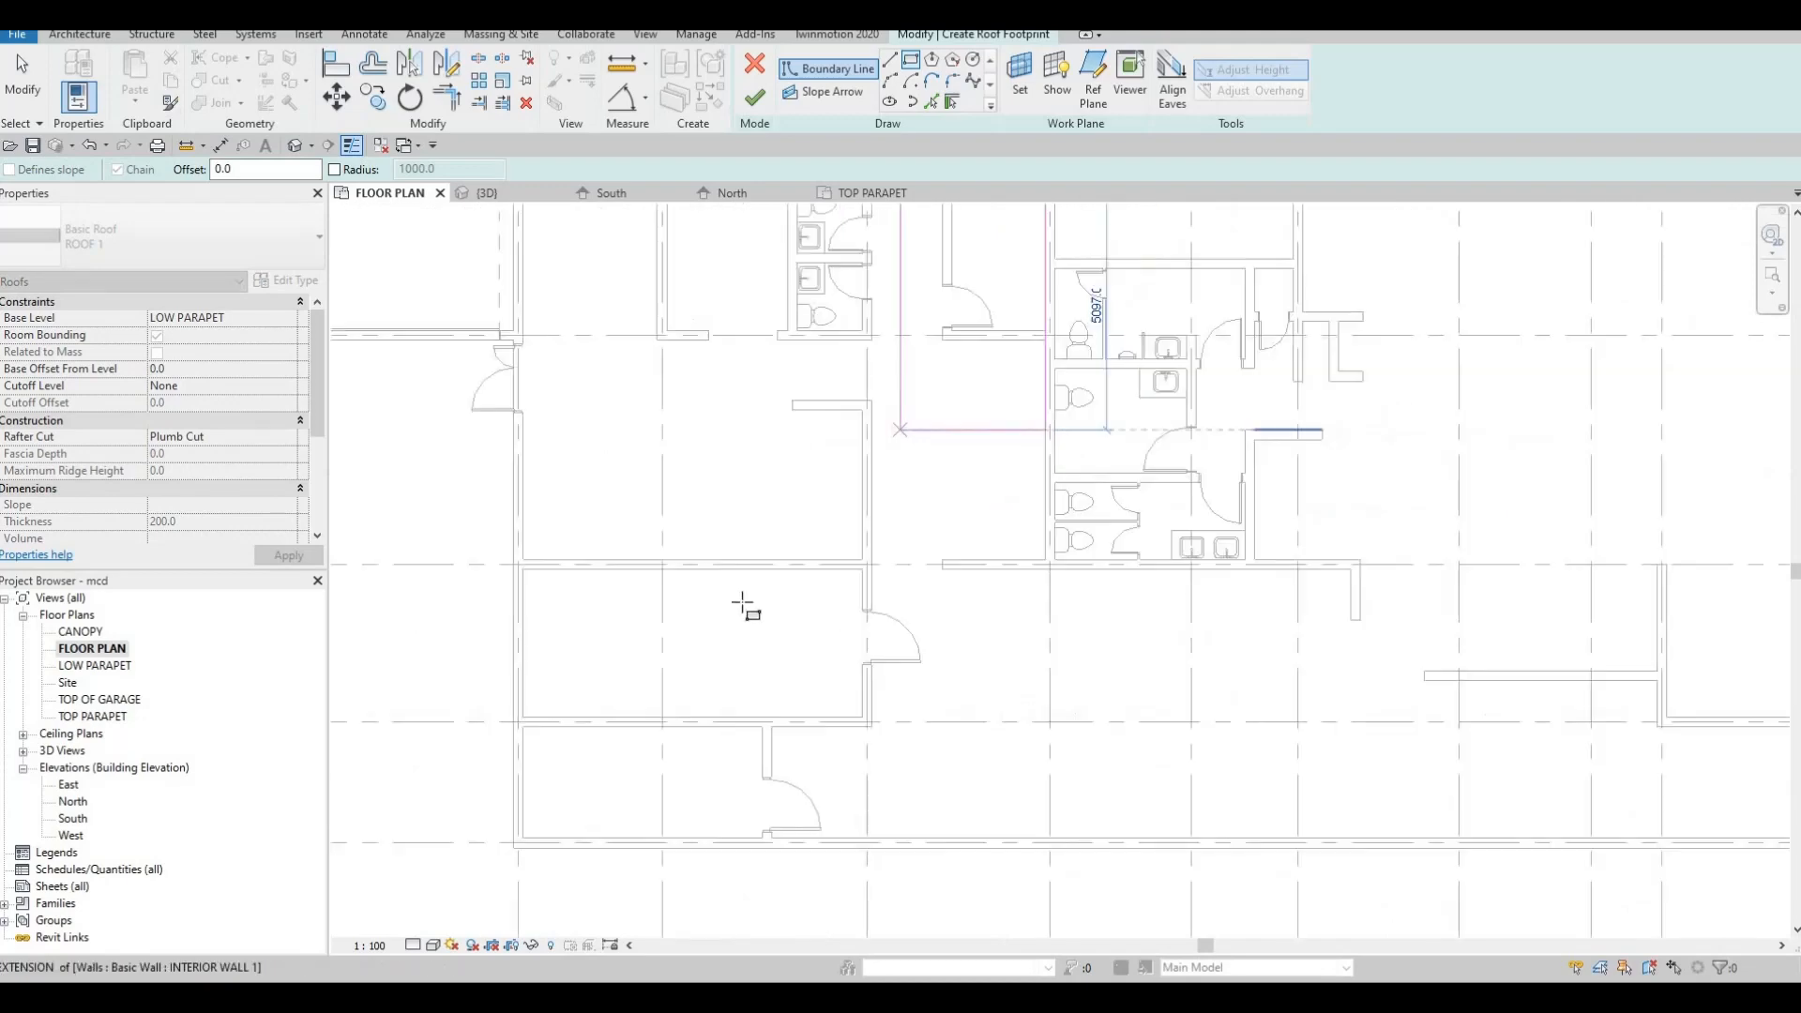
pyautogui.scroll(-2, 641, 791)
pyautogui.scroll(5, 586, 782)
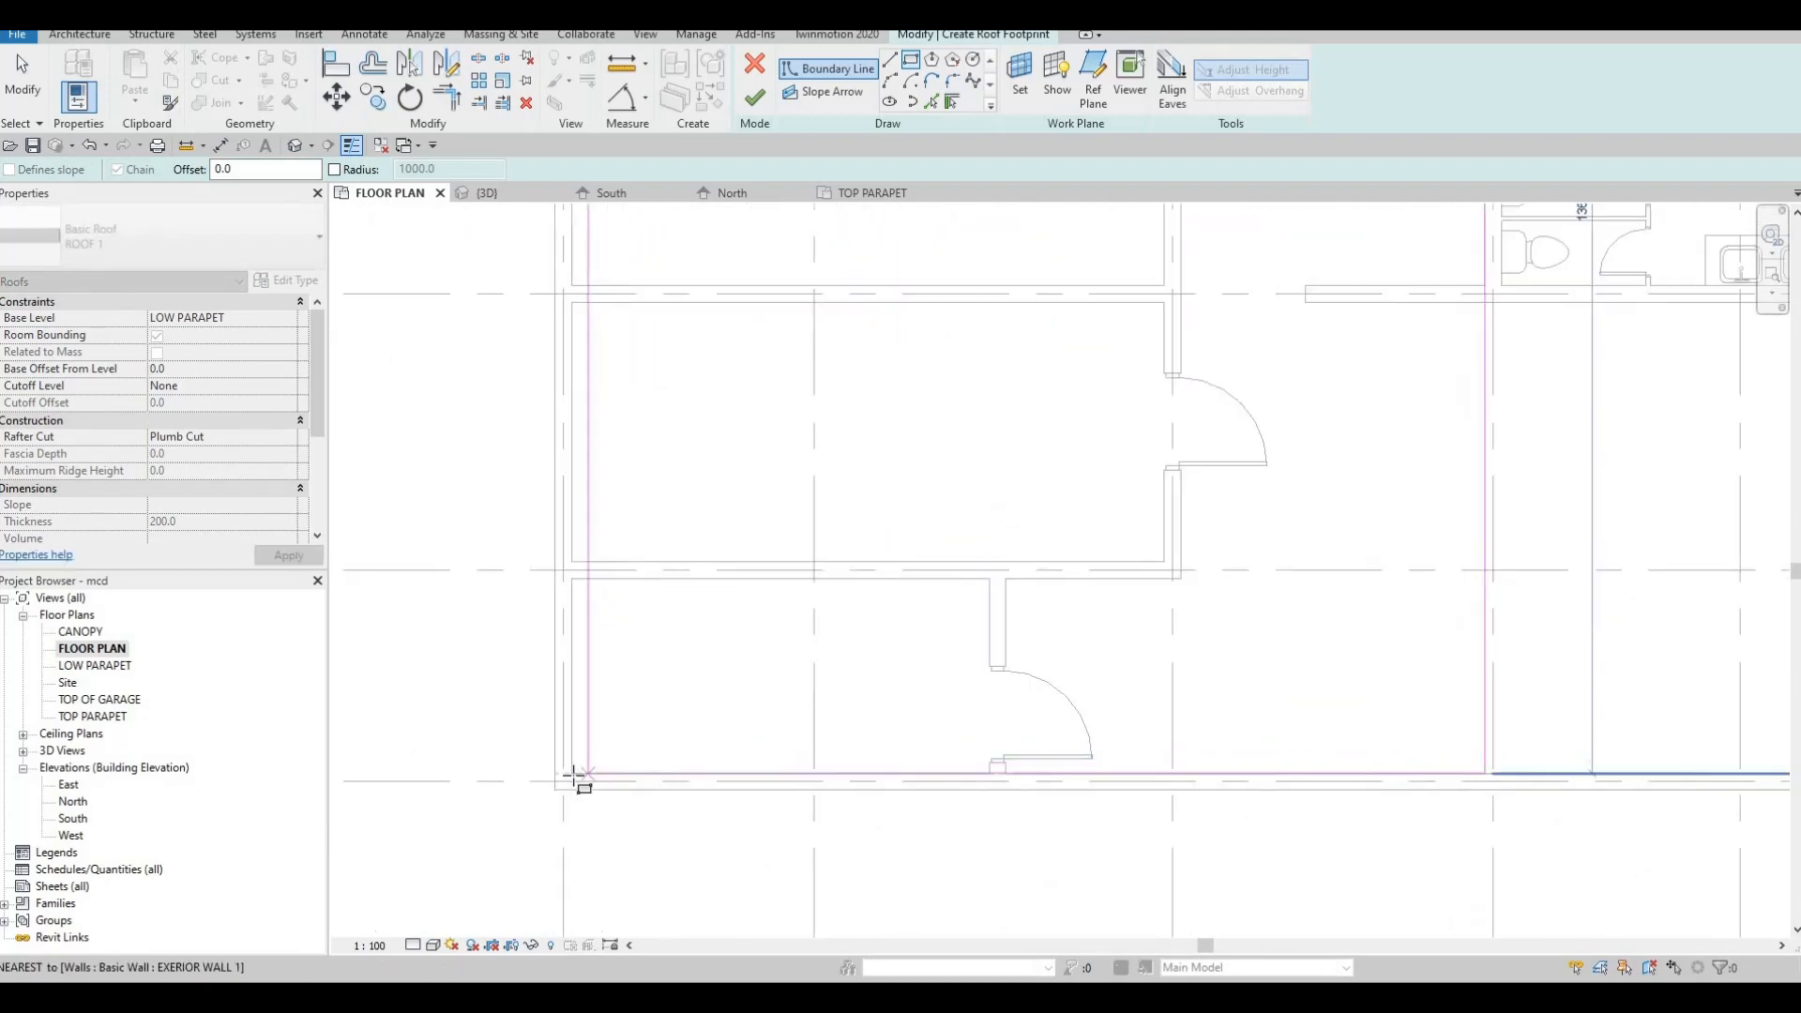
pyautogui.click(649, 729)
pyautogui.scroll(-5, 823, 631)
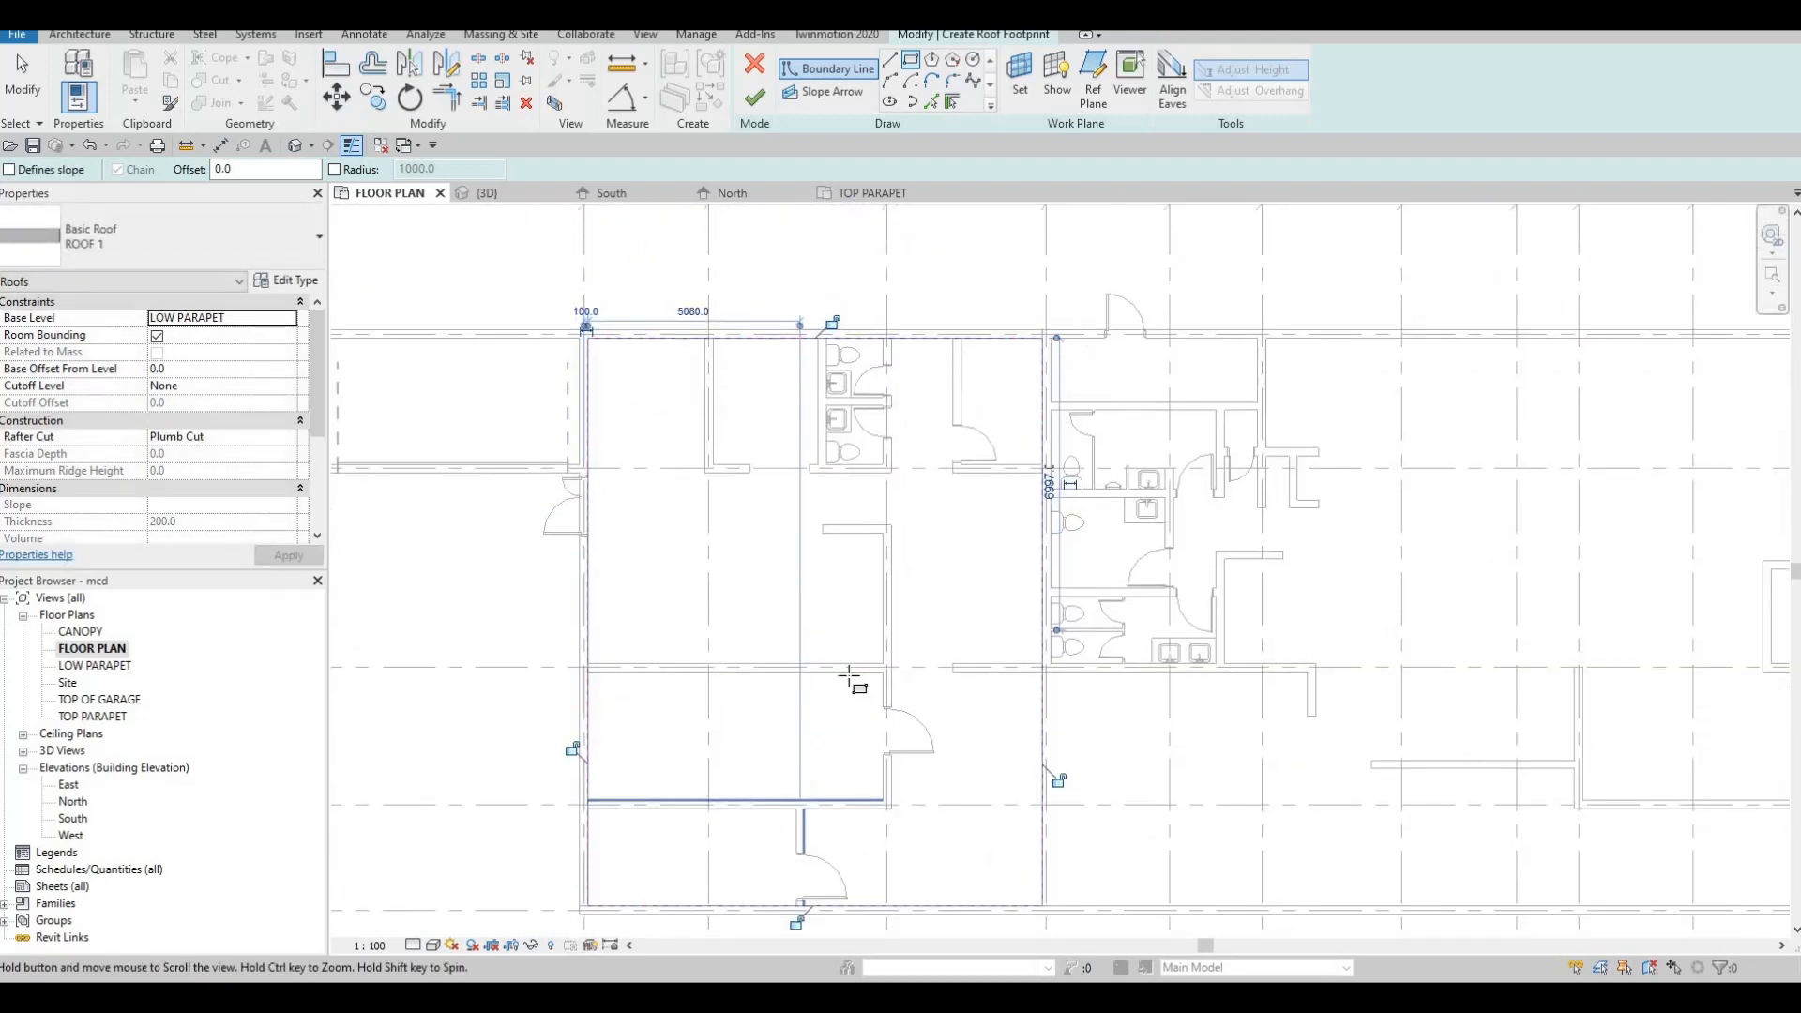
pyautogui.click(754, 97)
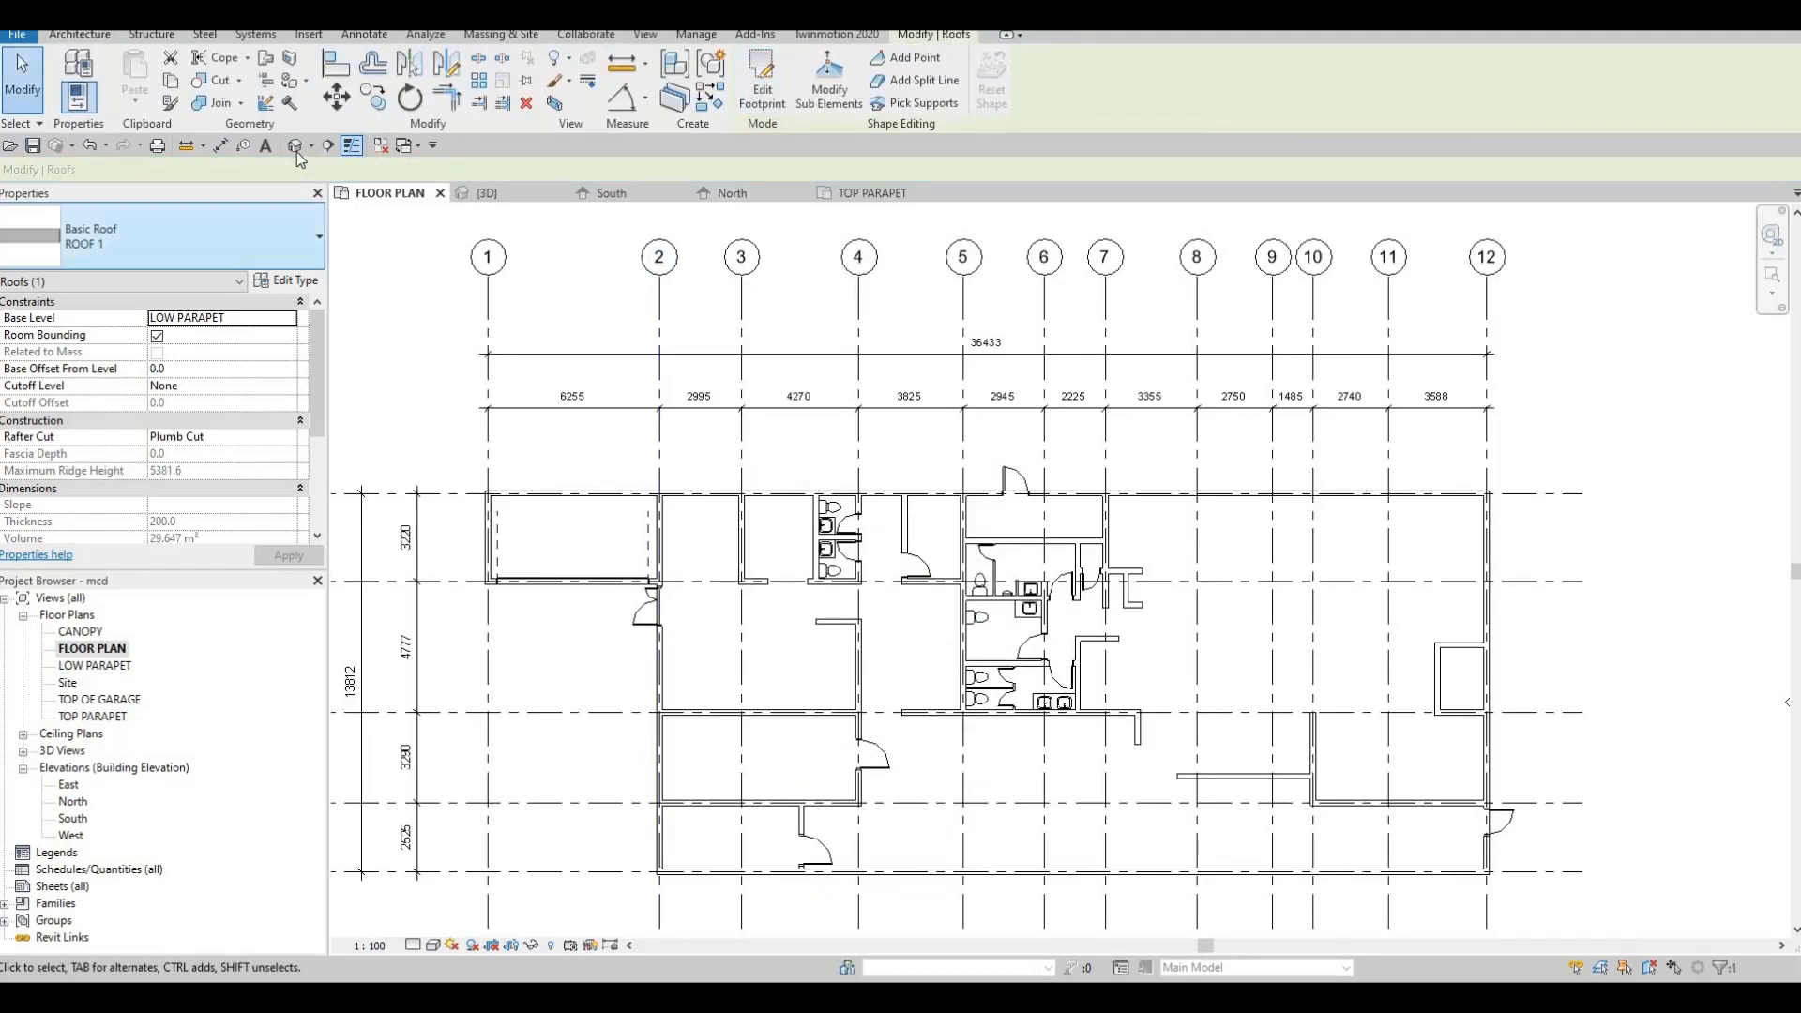
# In the 3D view, set the Top Offset of the exterior walls around the low roof to 400 above LOW PARAPET
pyautogui.hotkey('ctrl', 'Tab')
pyautogui.keyDown('shift'); pyautogui.moveTo(1141, 466); pyautogui.dragTo(1210, 530, button='middle'); pyautogui.keyUp('shift')
pyautogui.click(1247, 563)
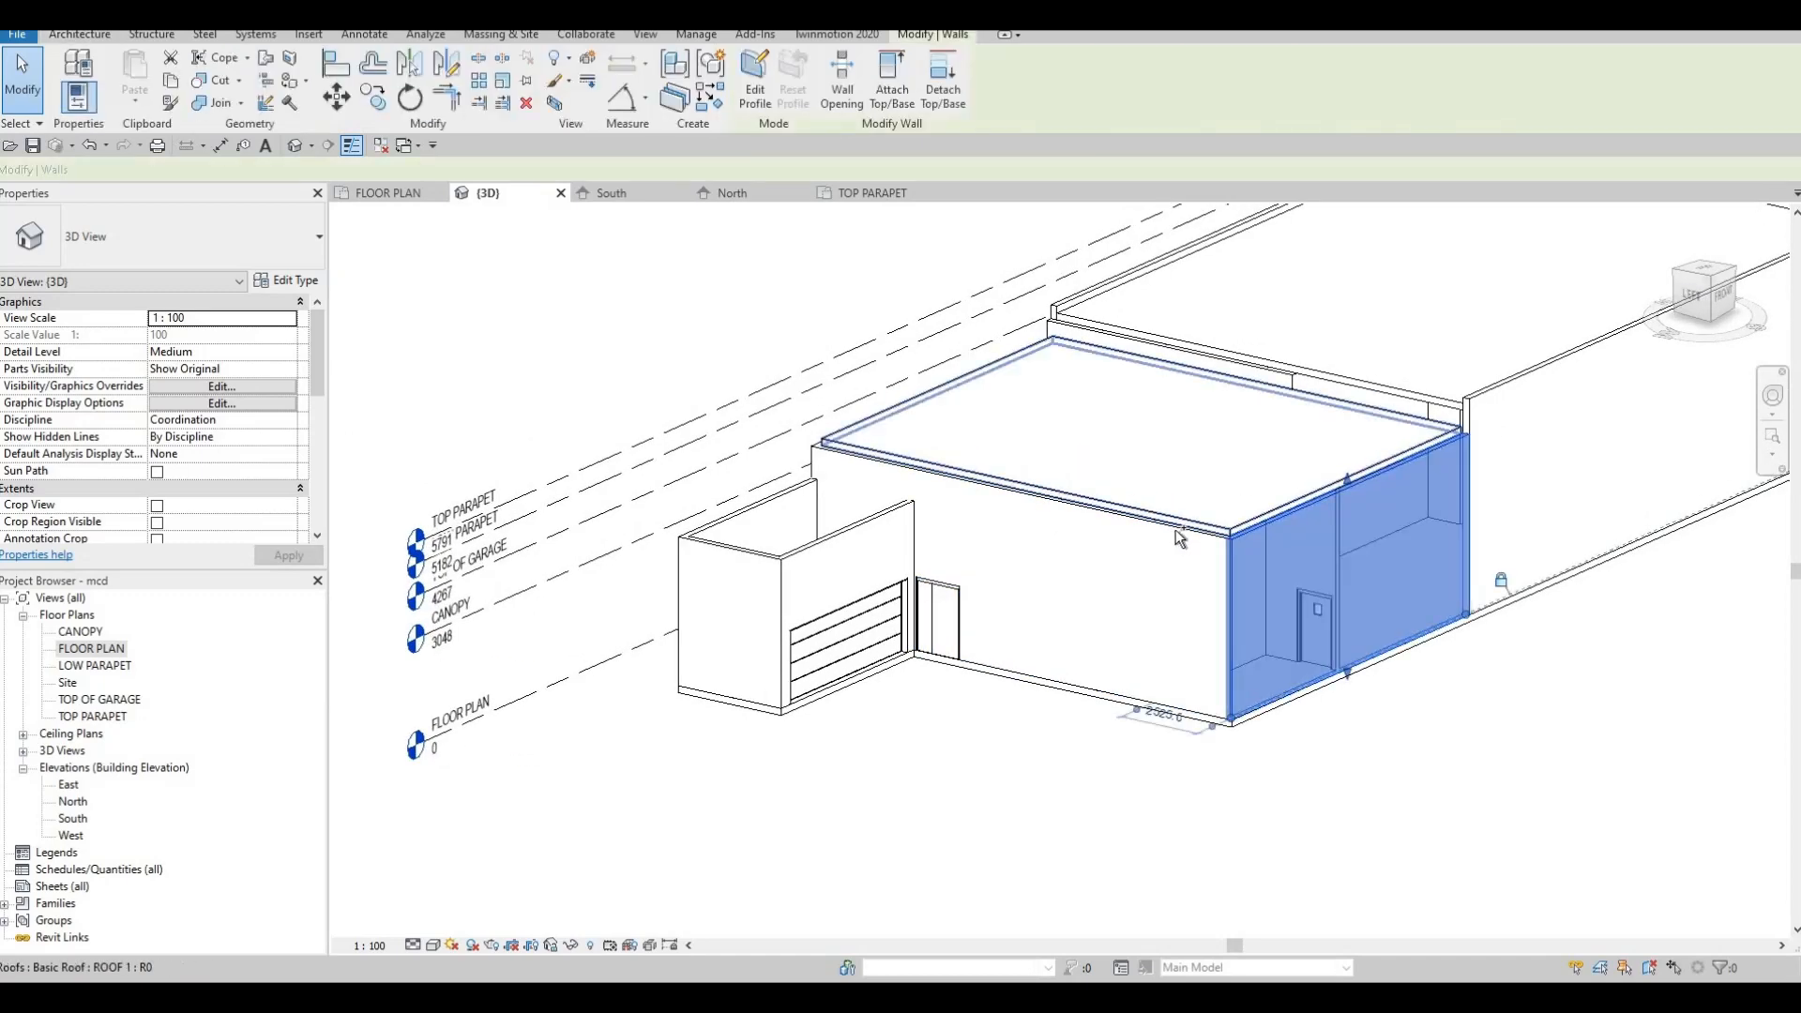
pyautogui.keyDown('ctrl'); pyautogui.click(864, 467); pyautogui.keyUp('ctrl')
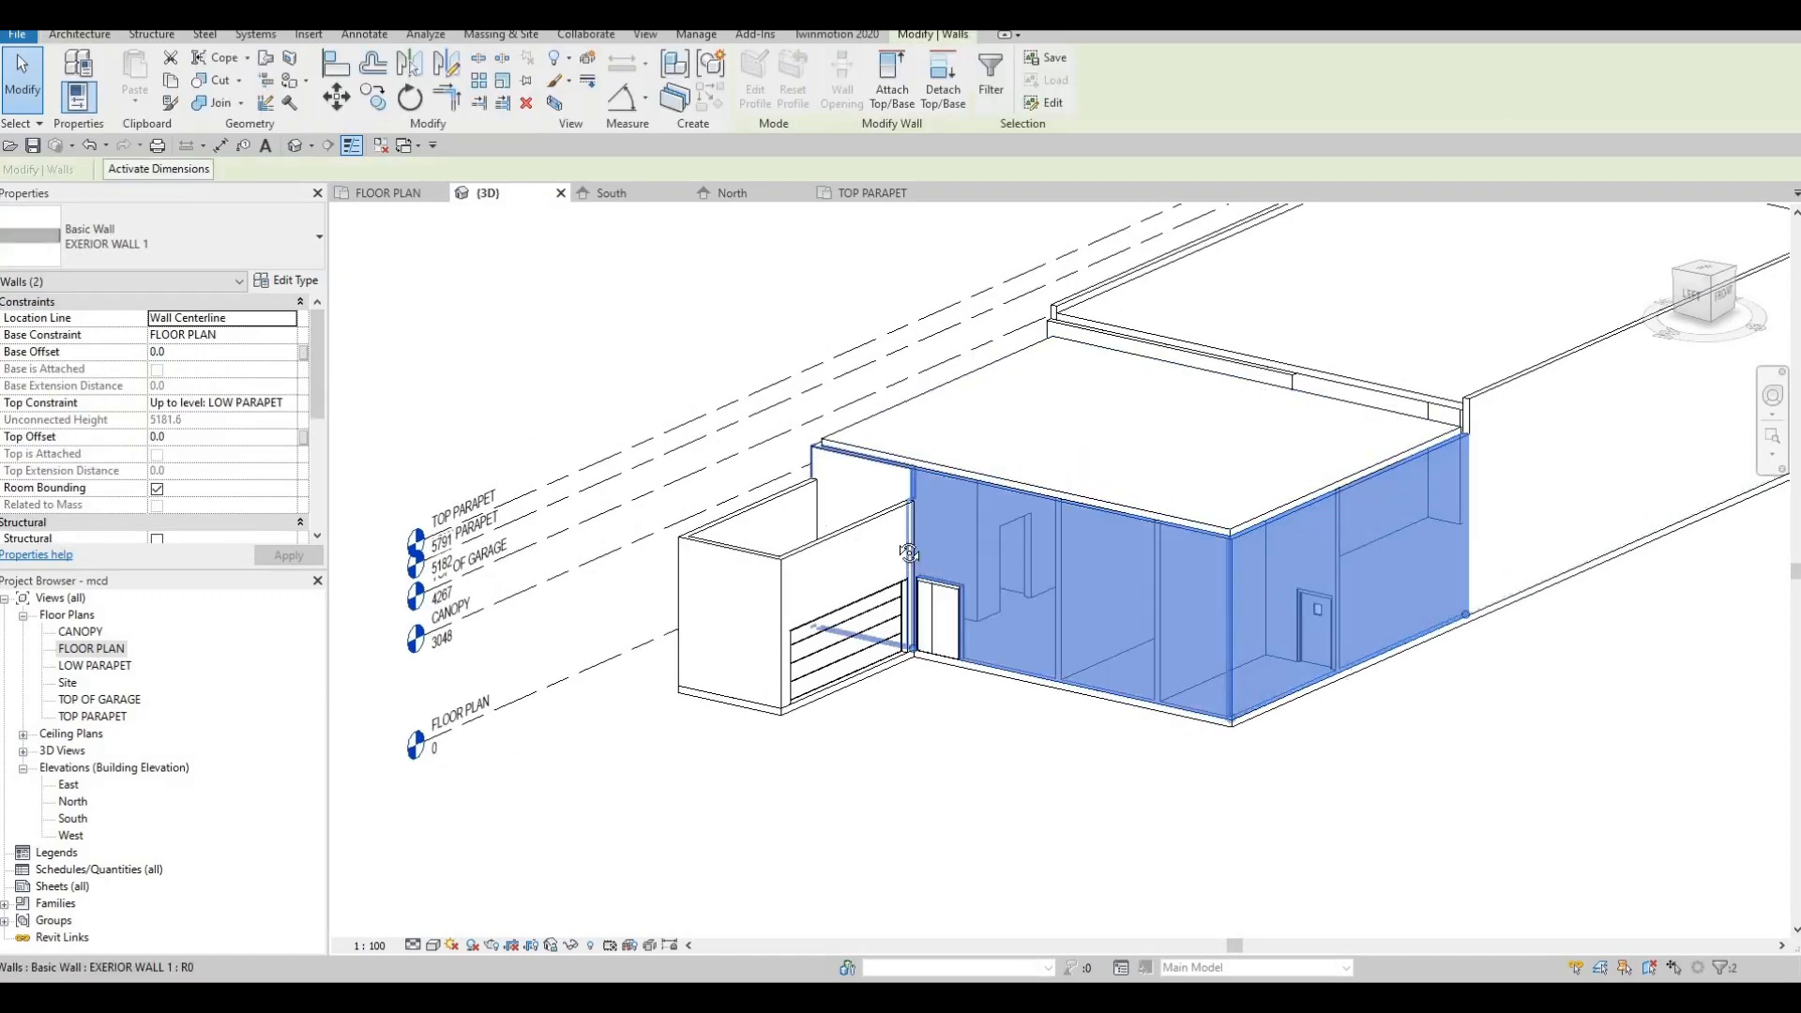
pyautogui.keyDown('shift'); pyautogui.moveTo(1114, 587); pyautogui.dragTo(1079, 567, button='middle'); pyautogui.keyUp('shift')
pyautogui.keyDown('ctrl'); pyautogui.click(844, 547); pyautogui.keyUp('ctrl')
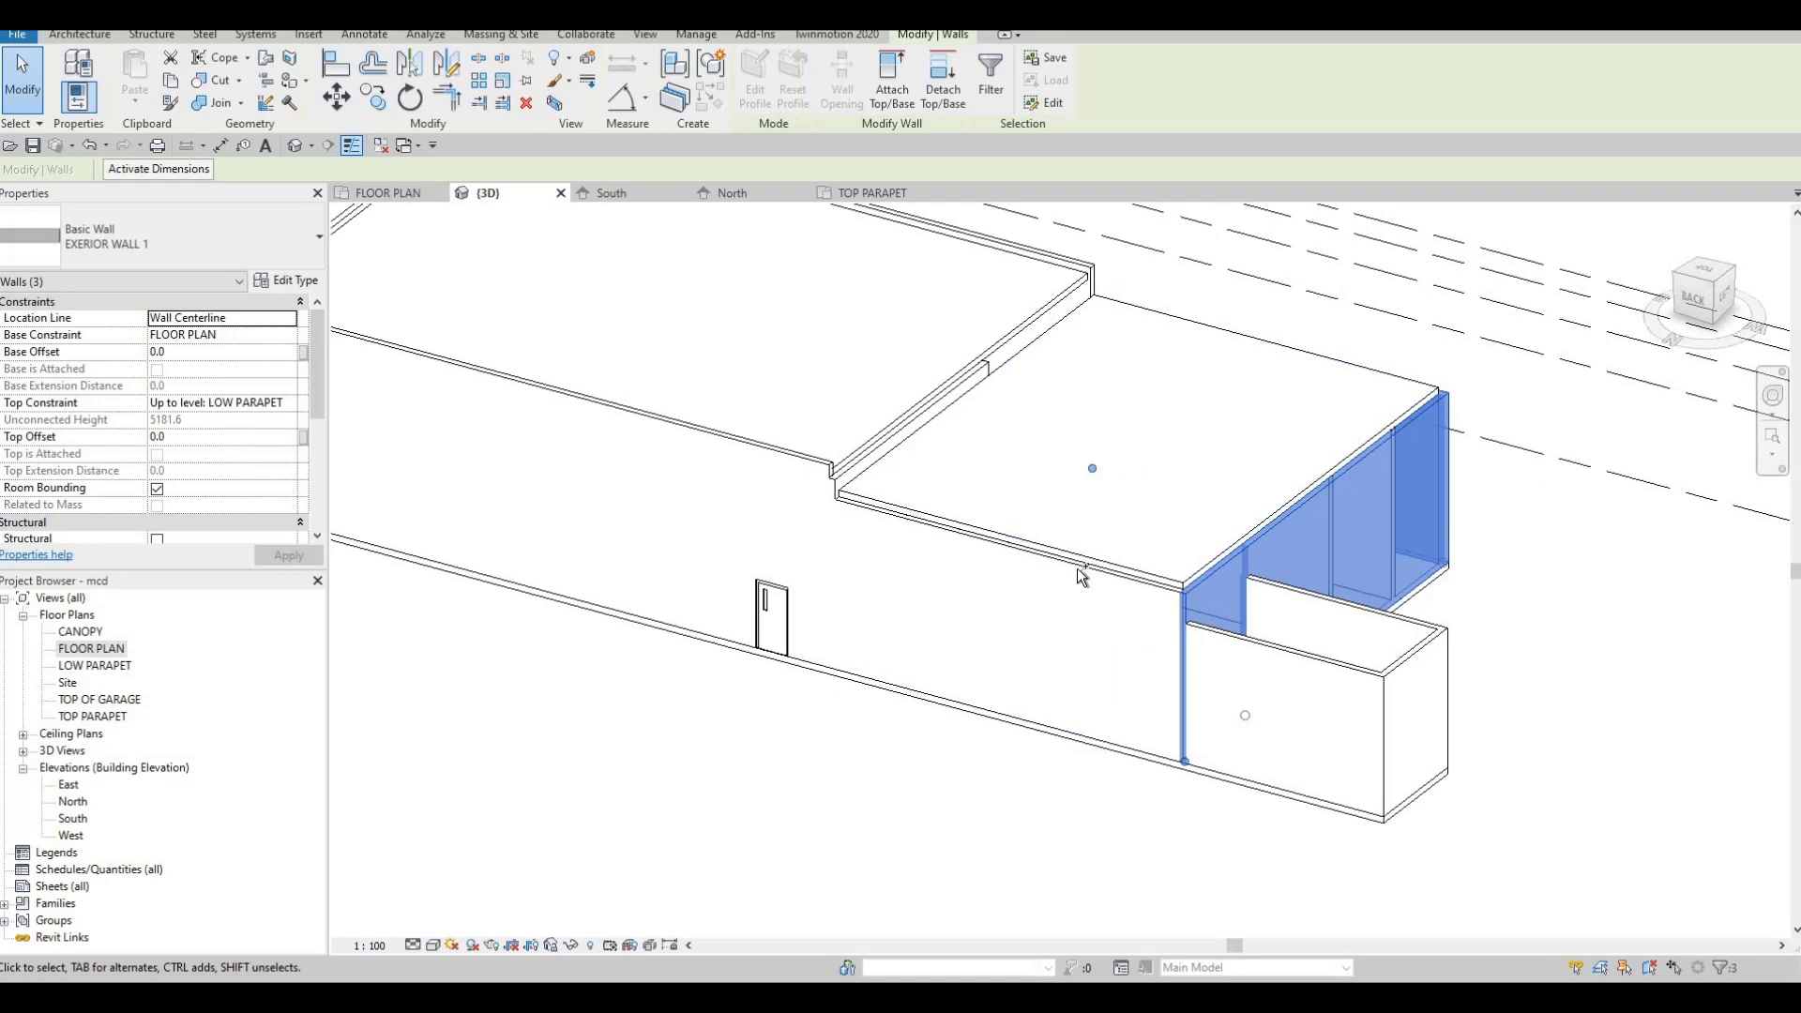
pyautogui.keyDown('ctrl'); pyautogui.click(844, 547); pyautogui.keyUp('ctrl')
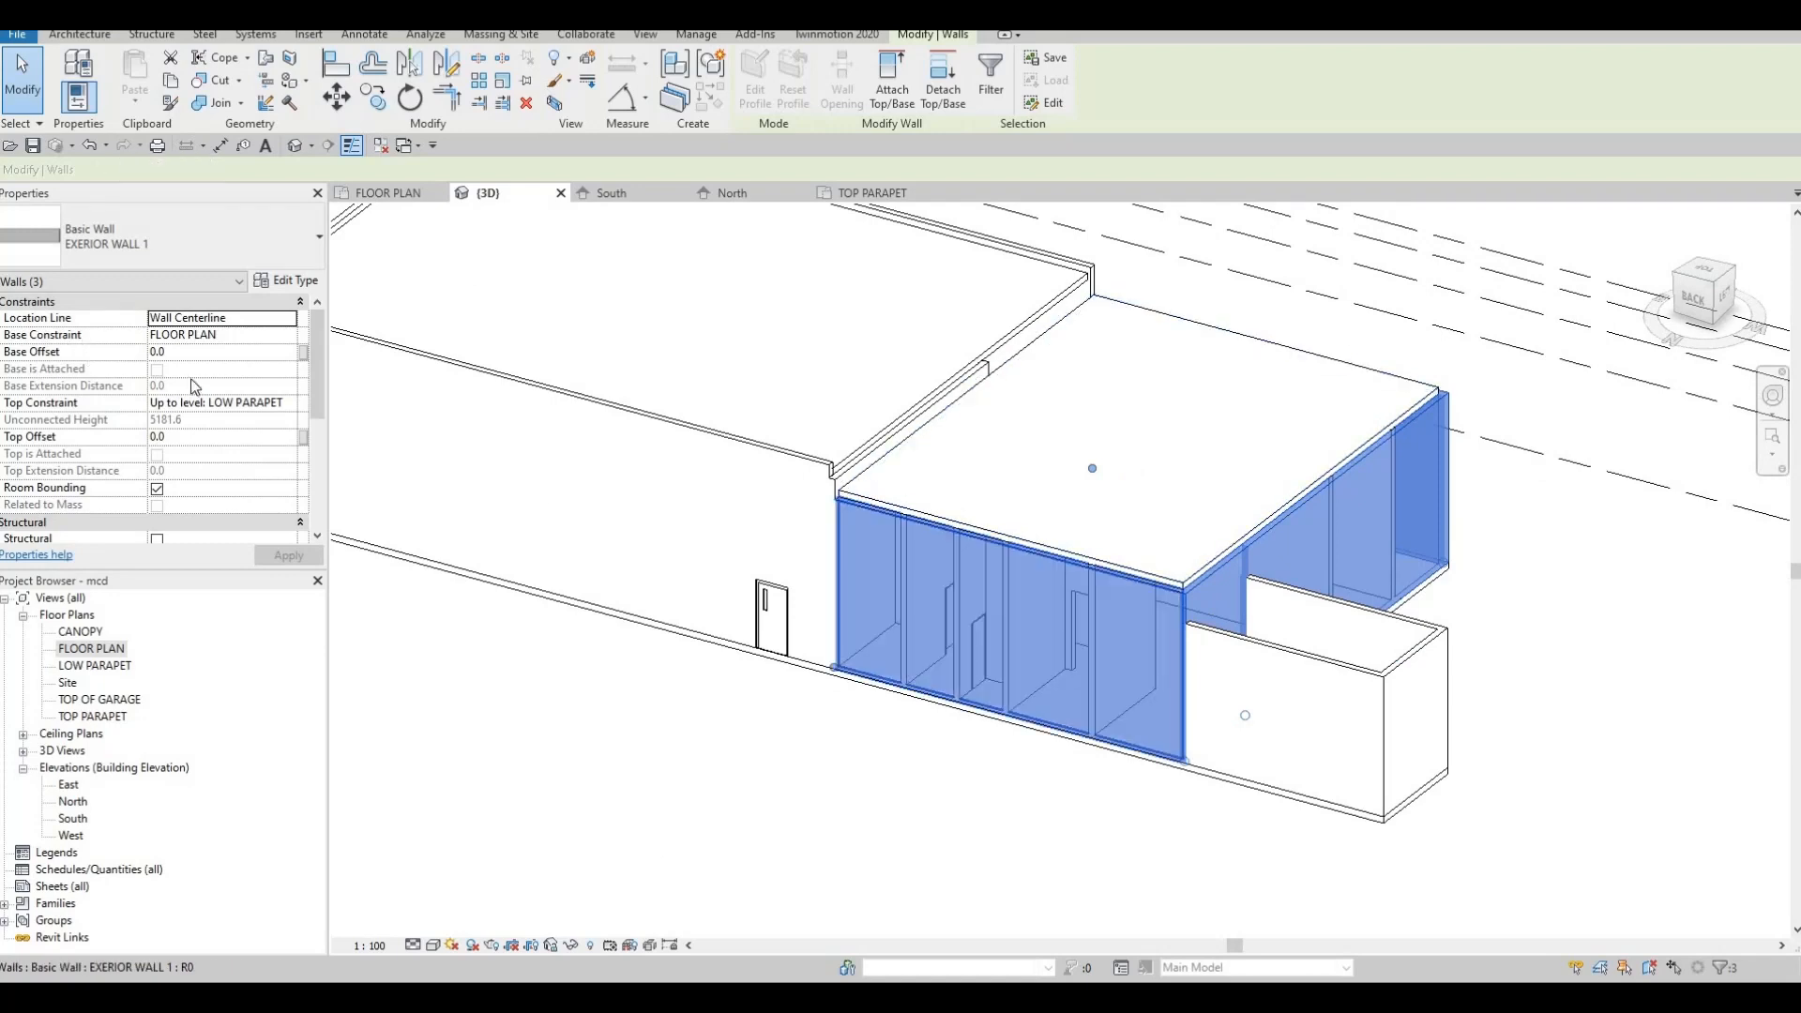
pyautogui.click(196, 436)
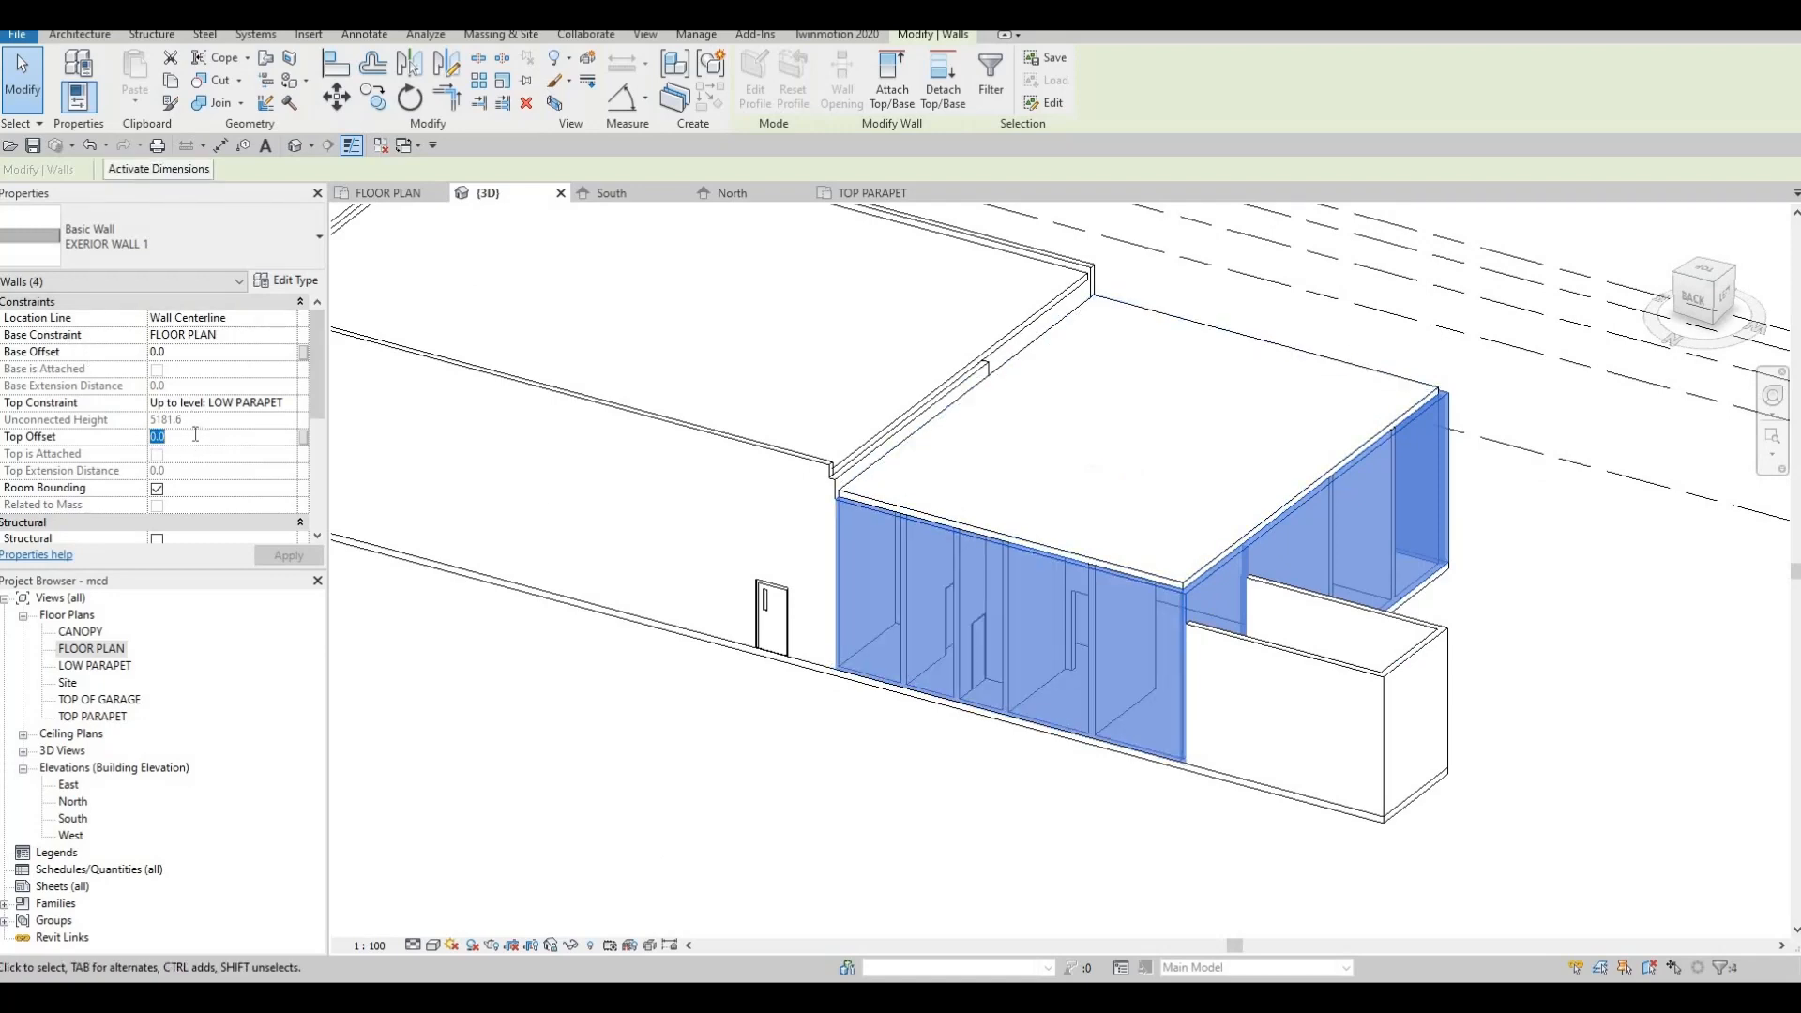
pyautogui.write('400')
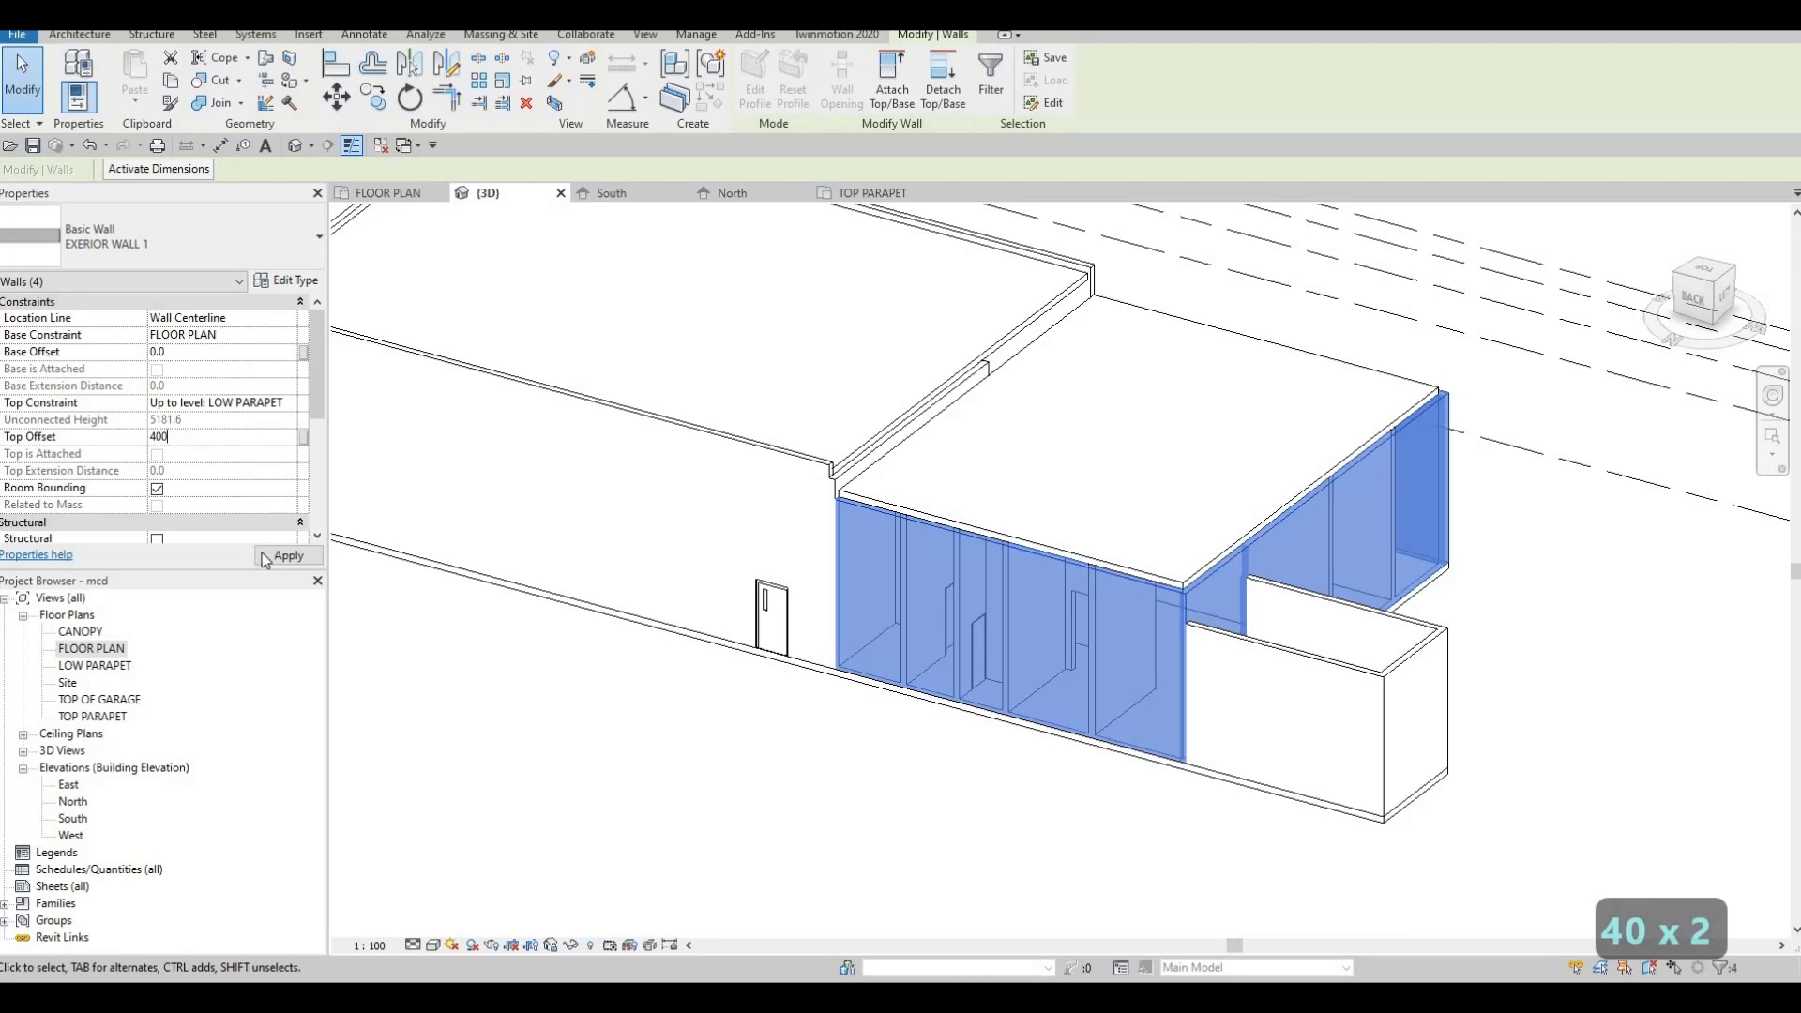
pyautogui.click(267, 558)
pyautogui.press('Escape')
pyautogui.press('Escape')
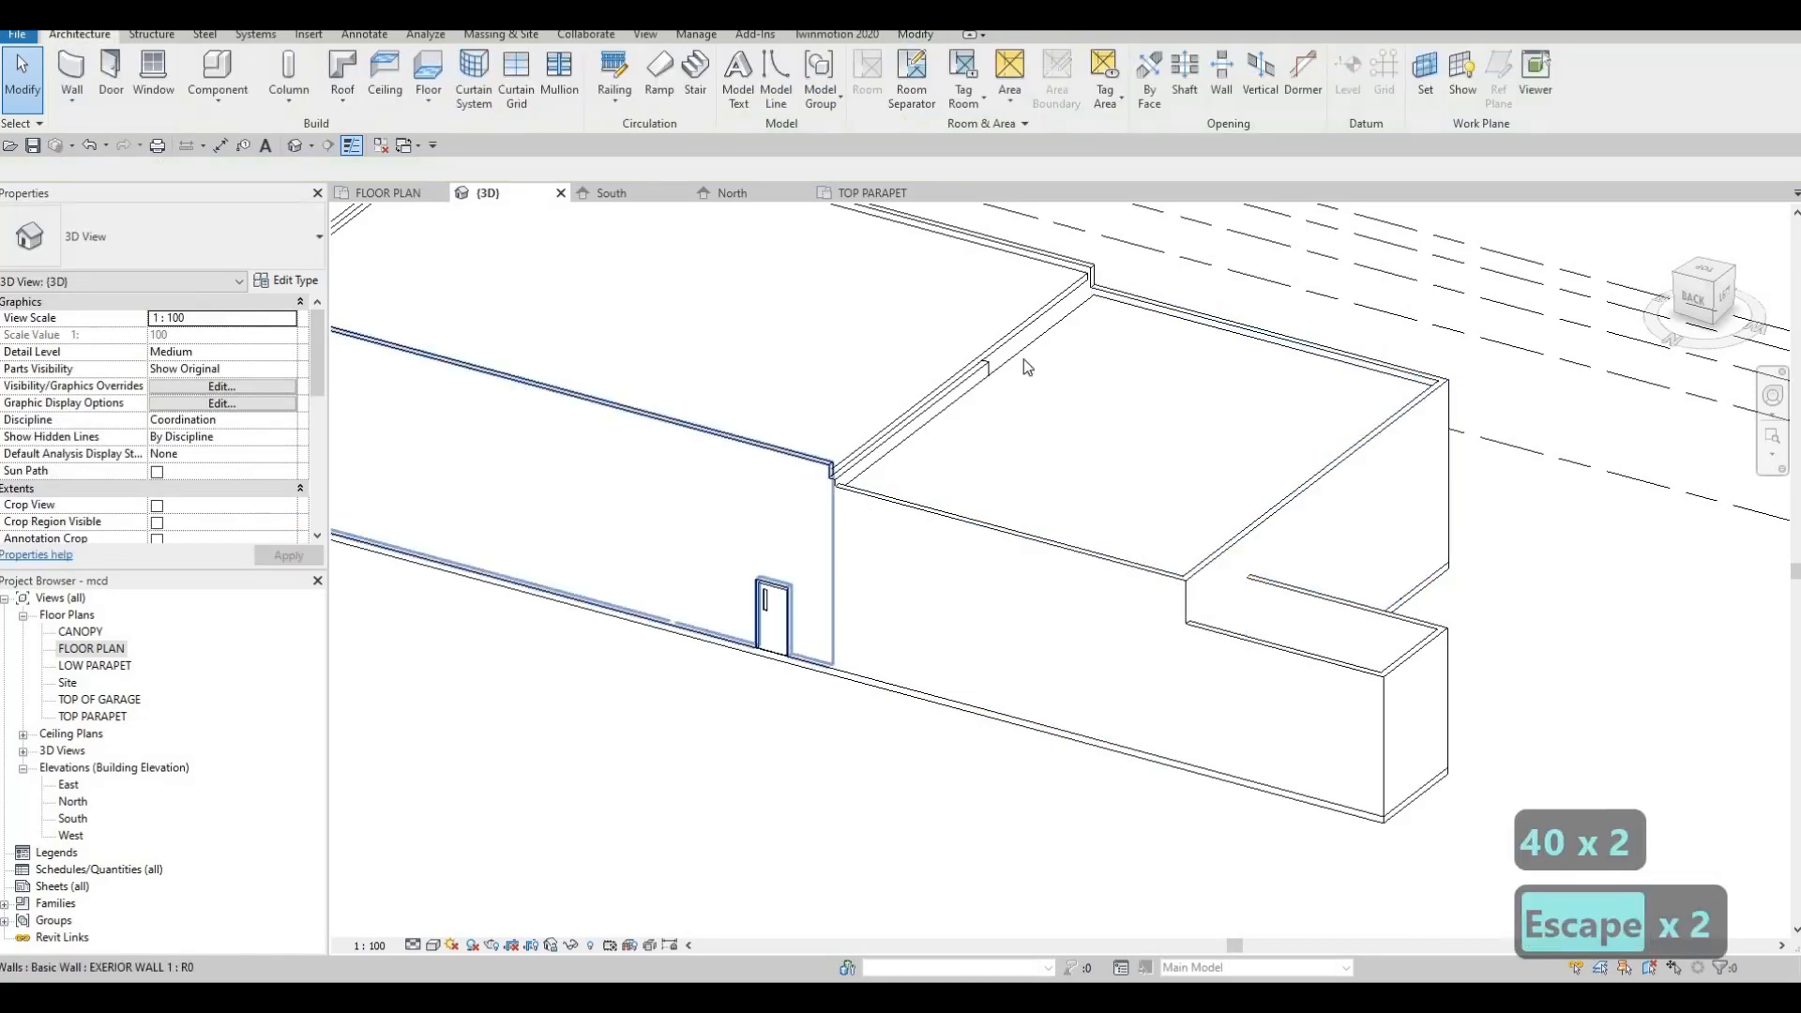
# Set the Top Offset of the INTERIOR WALL 1 segment between the two roofs to 400
pyautogui.keyDown('shift'); pyautogui.moveTo(1026, 366); pyautogui.dragTo(1075, 366, button='middle'); pyautogui.keyUp('shift')
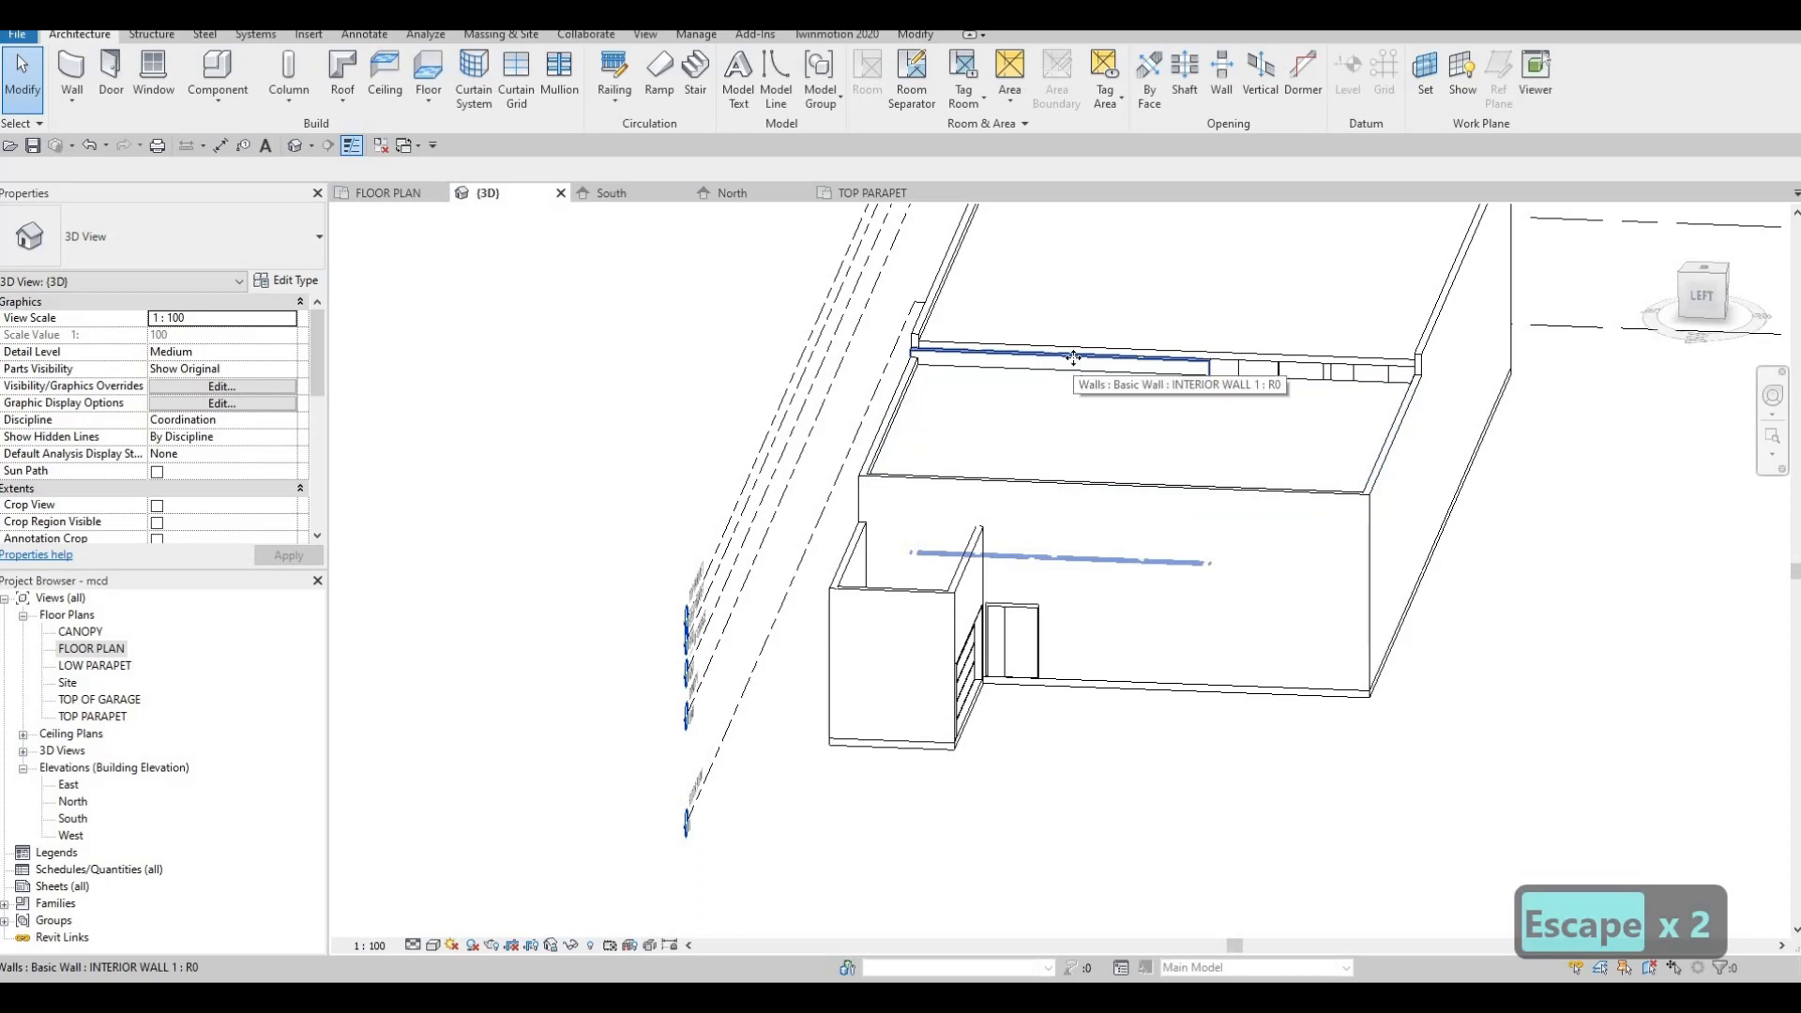
pyautogui.click(1073, 357)
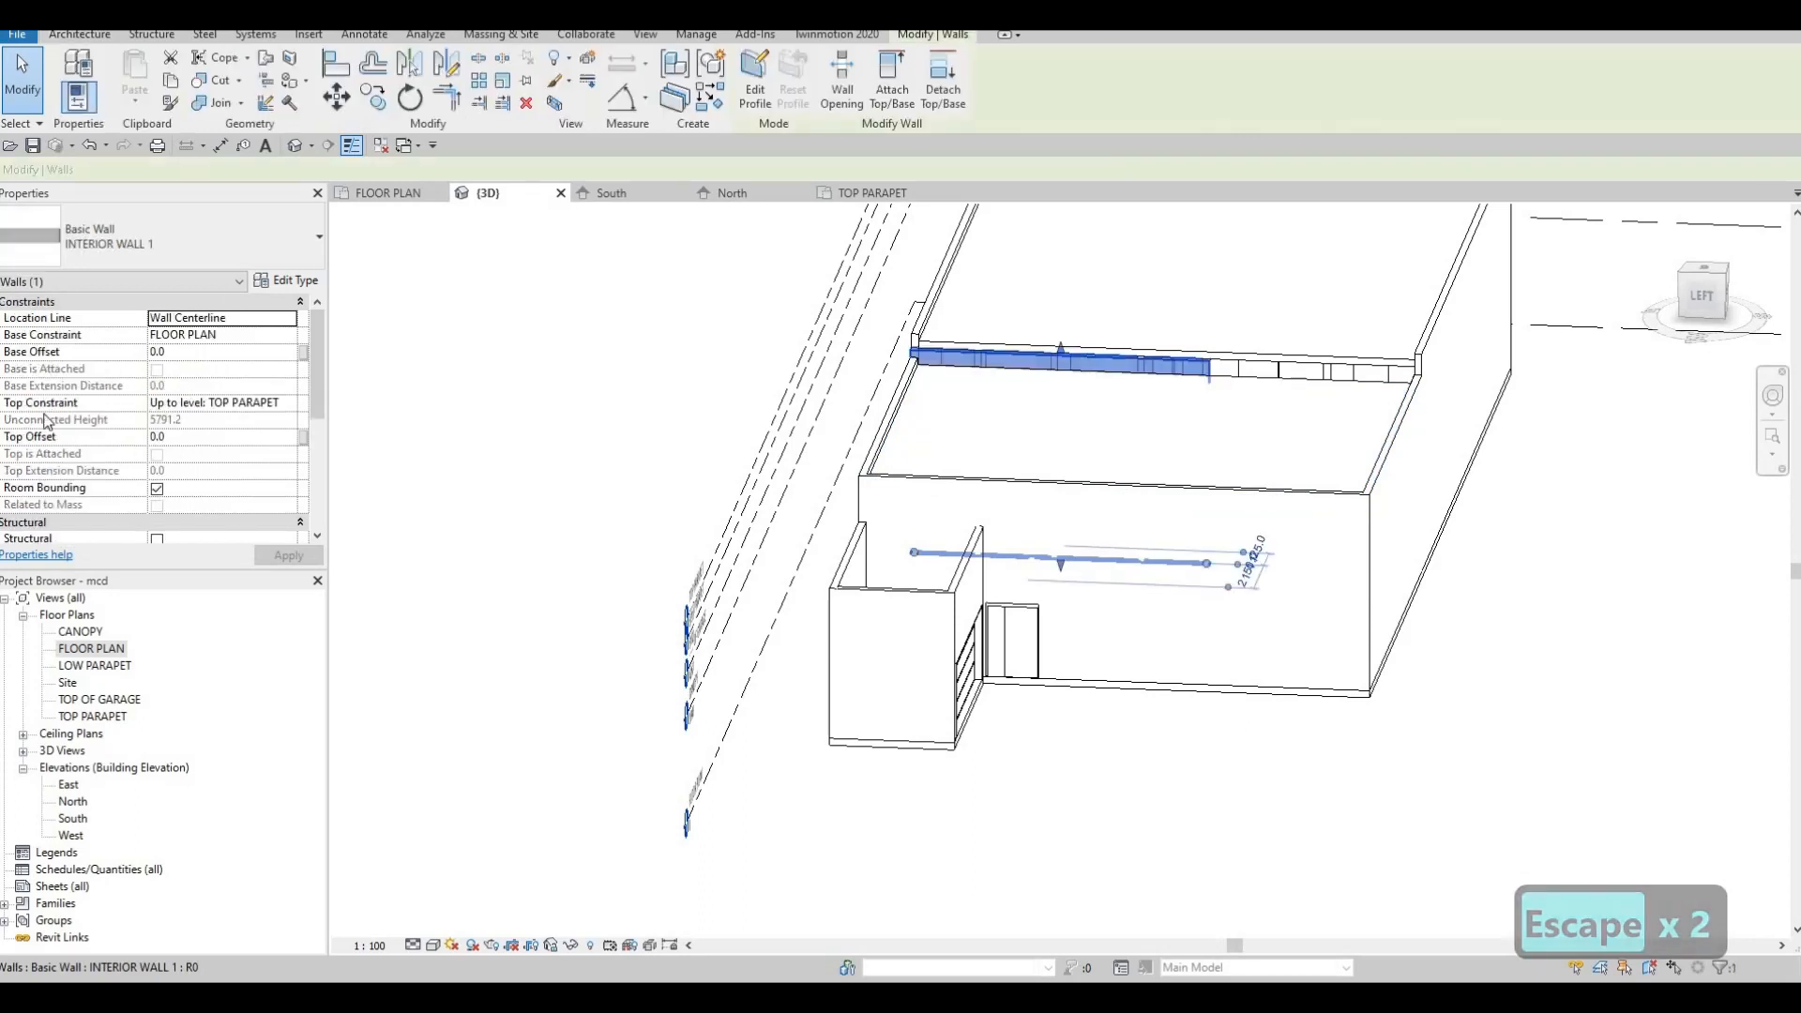
pyautogui.click(191, 437)
pyautogui.write('400')
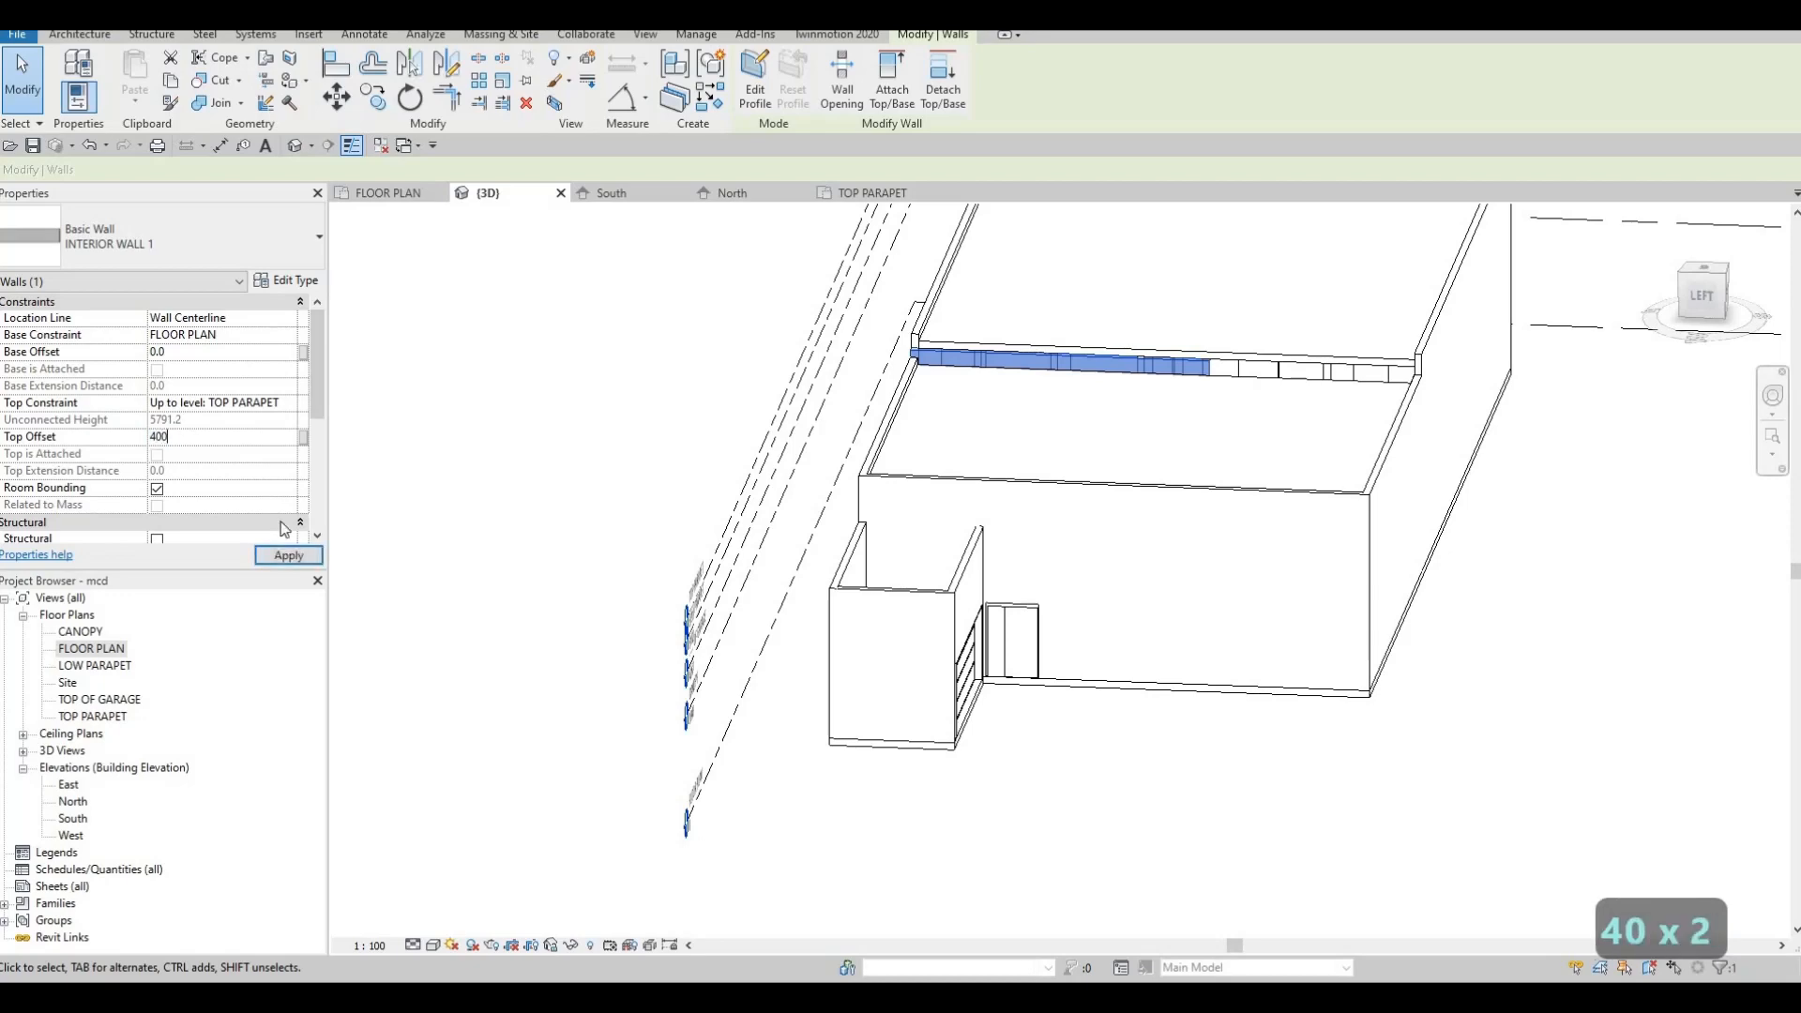
pyautogui.click(288, 555)
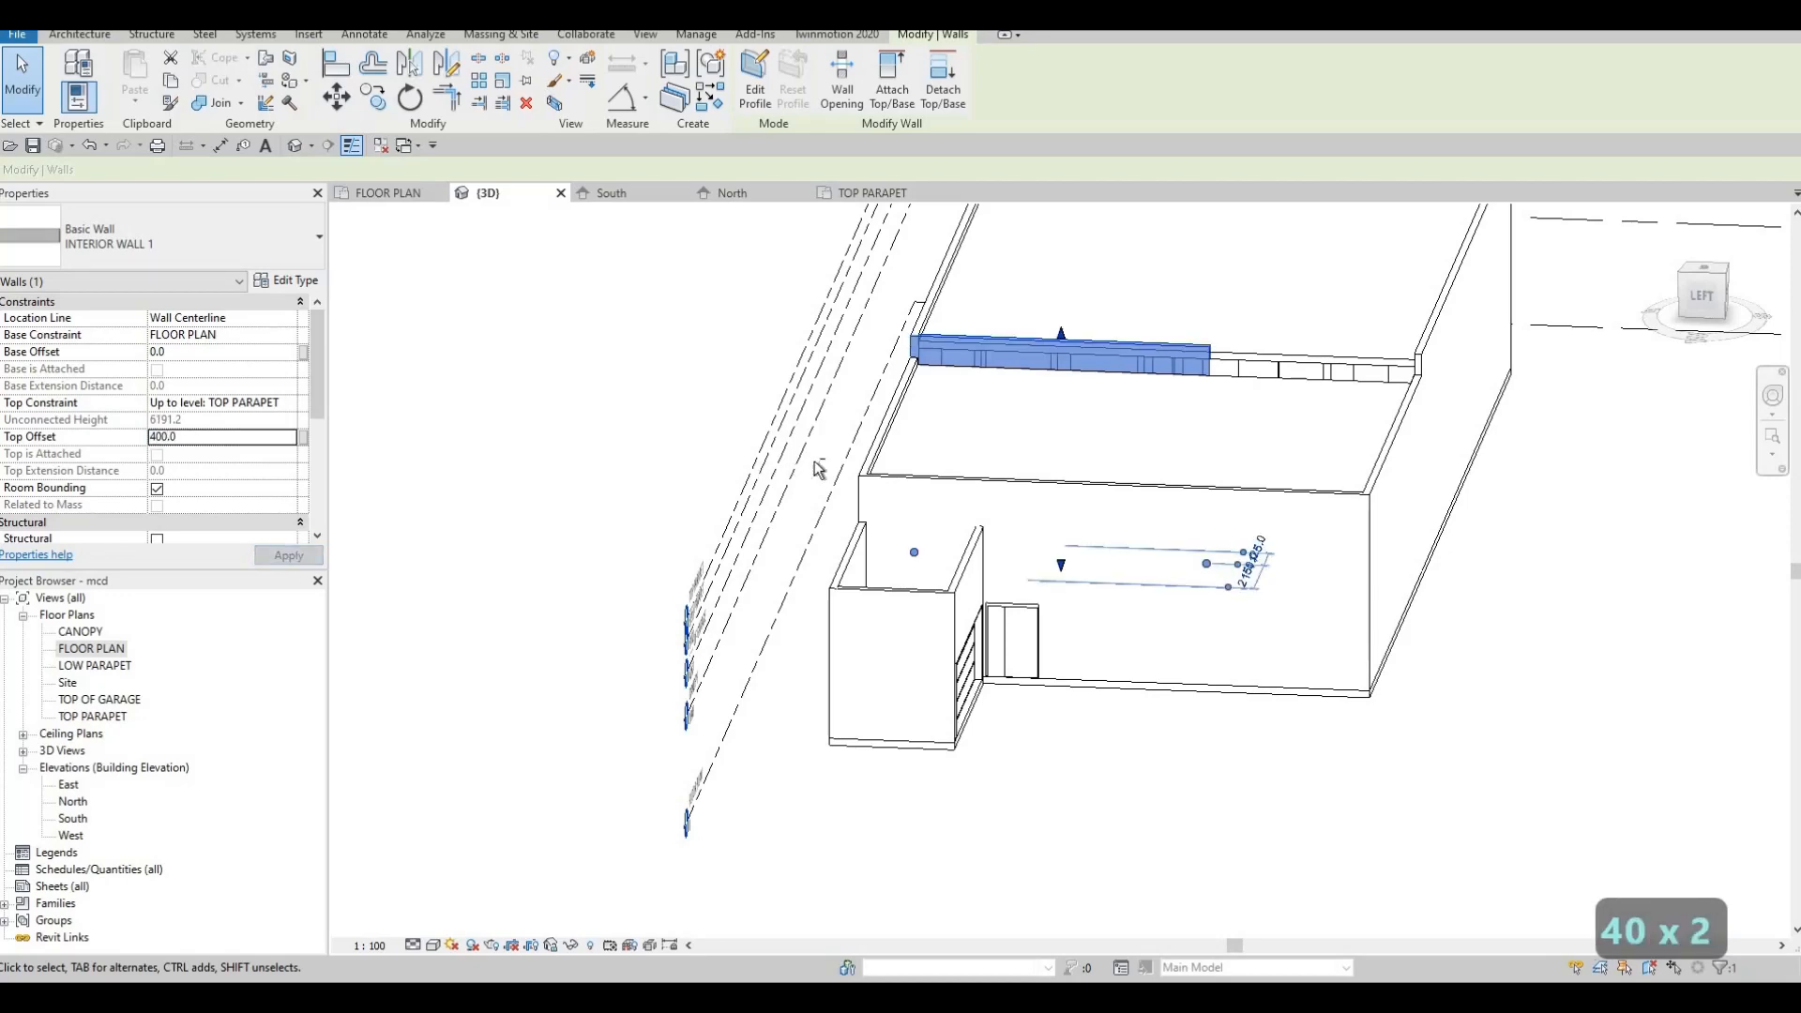
# Inspect the low roof, its parapets and the stepped wall between the two roofs from several sides of the building
pyautogui.press('Escape')
pyautogui.press('Escape')
pyautogui.keyDown('shift'); pyautogui.moveTo(1116, 402); pyautogui.dragTo(1200, 387, button='middle'); pyautogui.keyUp('shift')
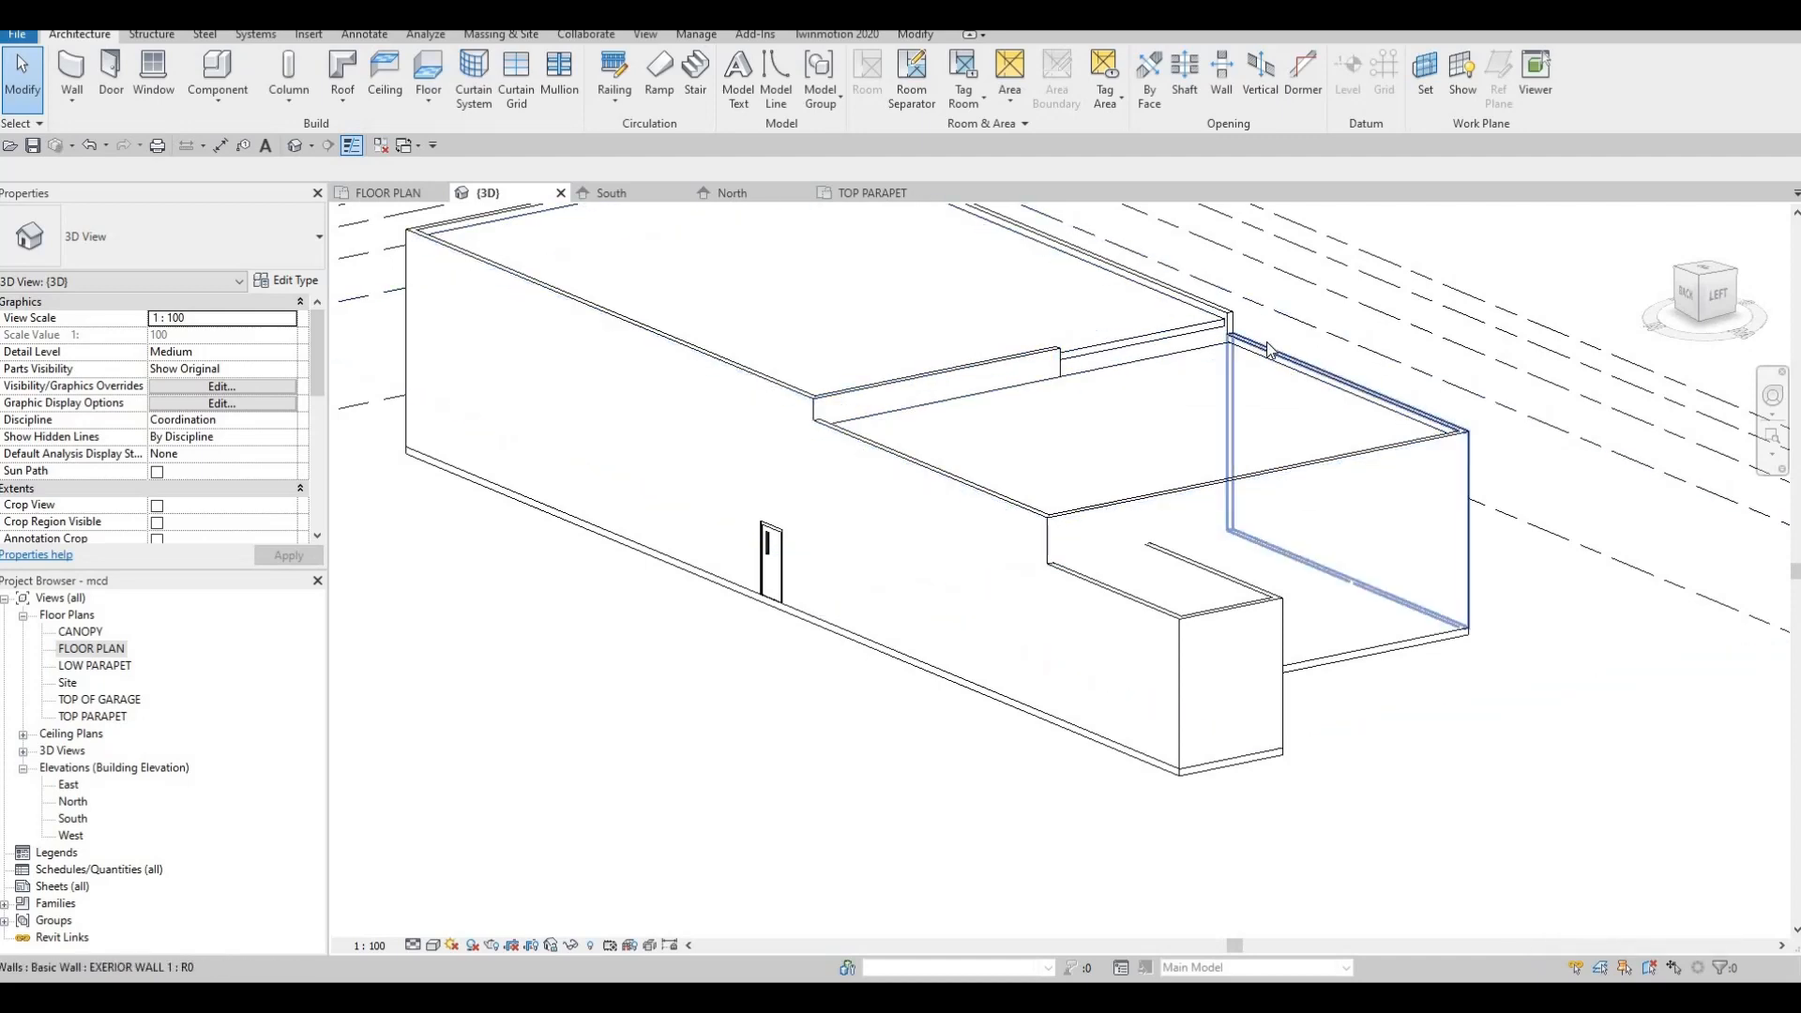
pyautogui.click(1426, 80)
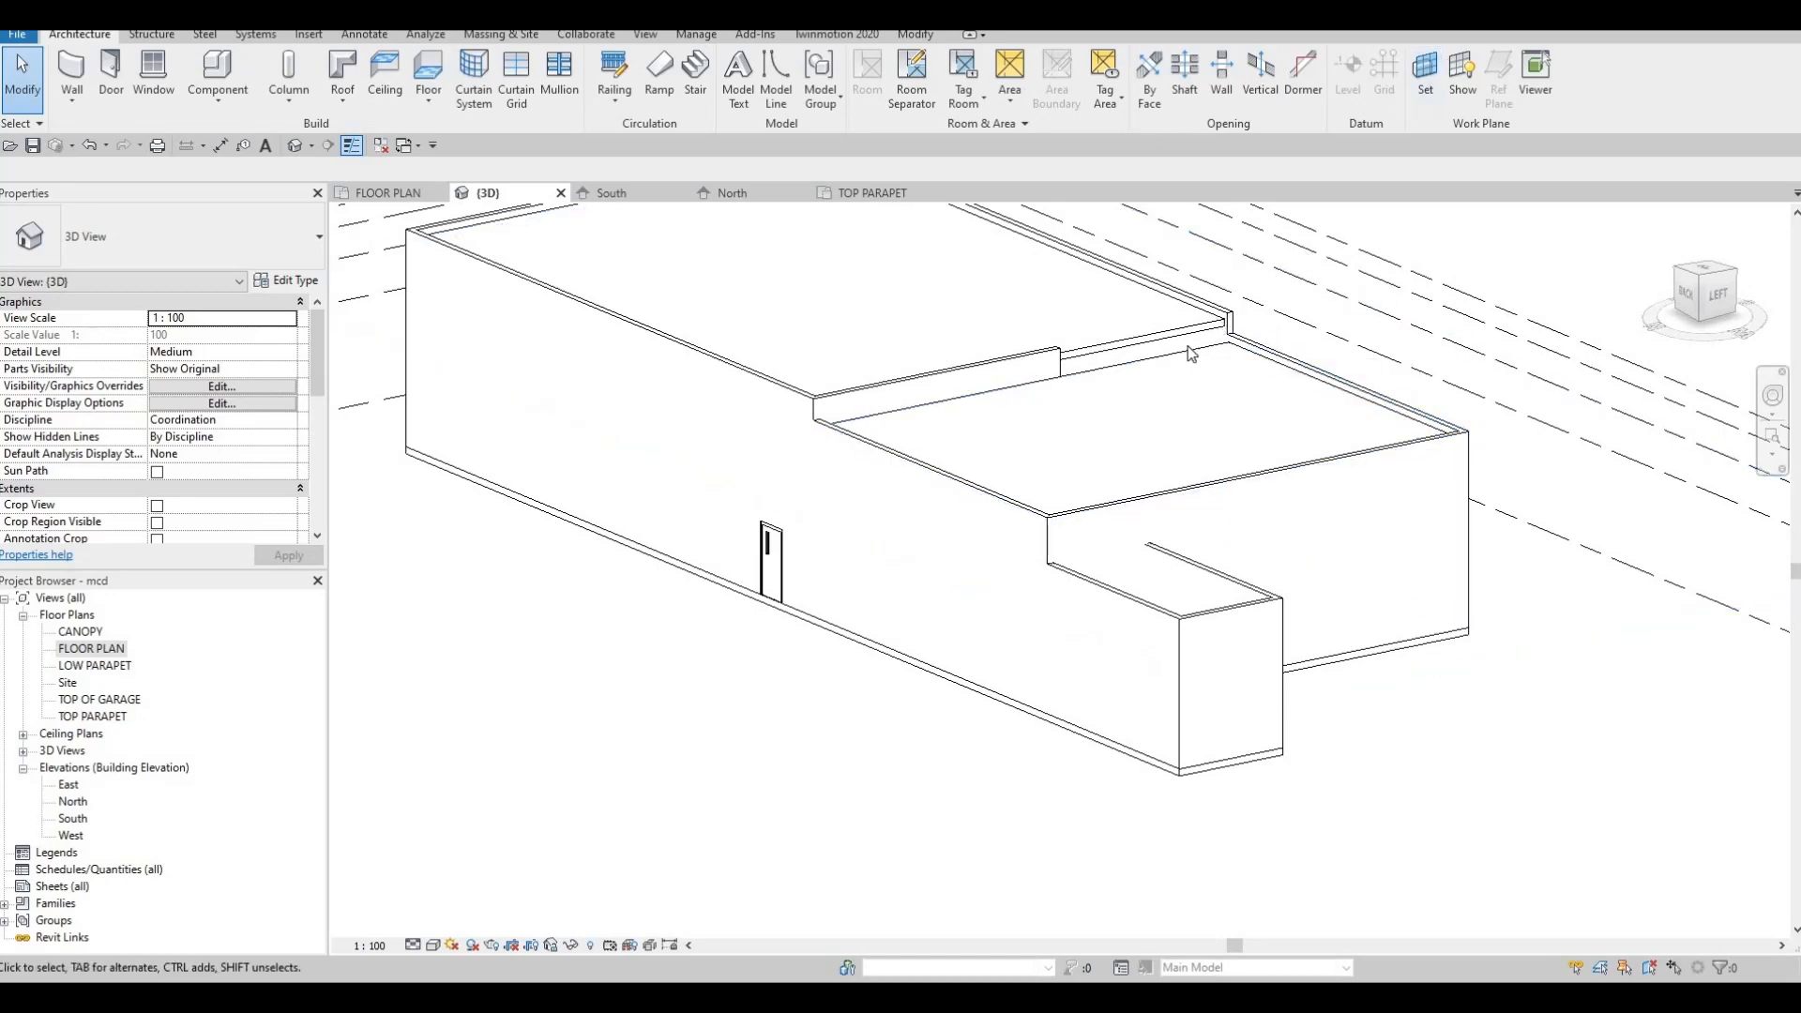
pyautogui.keyDown('shift'); pyautogui.moveTo(1075, 527); pyautogui.dragTo(1262, 347, button='middle'); pyautogui.keyUp('shift')
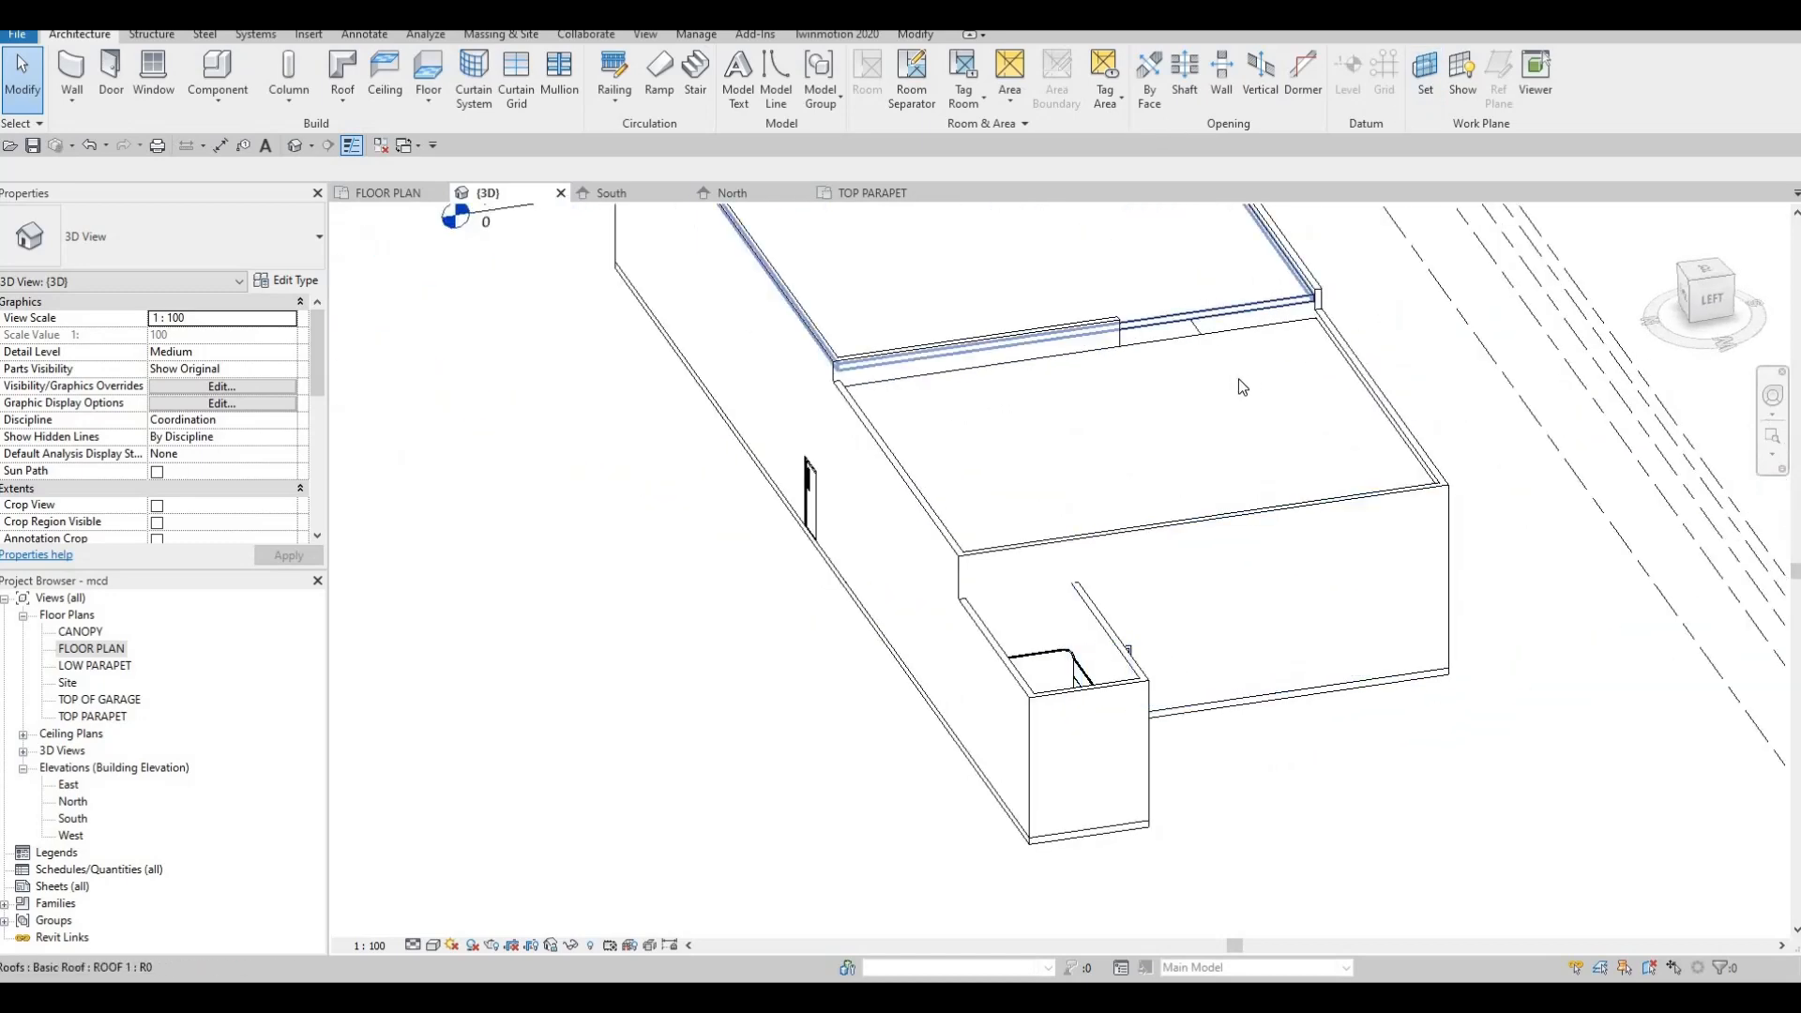
pyautogui.keyDown('shift'); pyautogui.moveTo(1223, 422); pyautogui.dragTo(1030, 439, button='middle'); pyautogui.keyUp('shift')
pyautogui.keyDown('shift'); pyautogui.moveTo(1169, 430); pyautogui.dragTo(1105, 464, button='middle'); pyautogui.keyUp('shift')
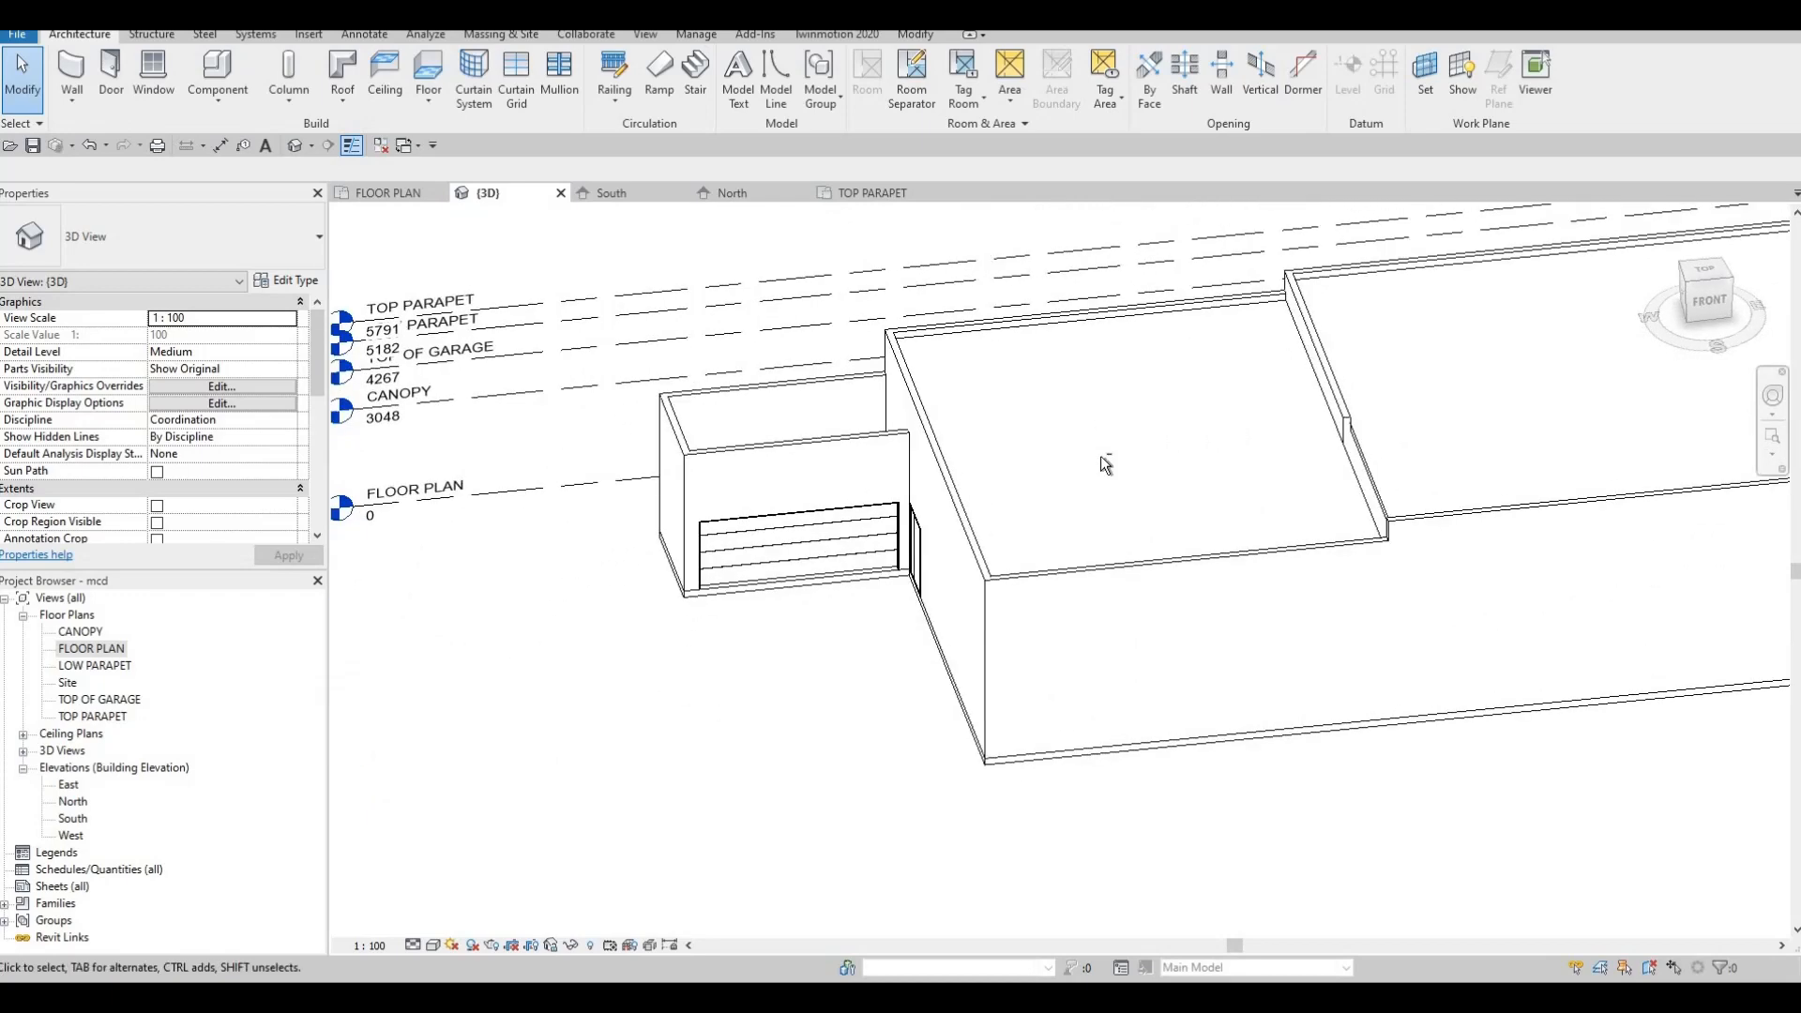
pyautogui.keyDown('shift'); pyautogui.moveTo(414, 594); pyautogui.dragTo(561, 607, button='middle'); pyautogui.keyUp('shift')
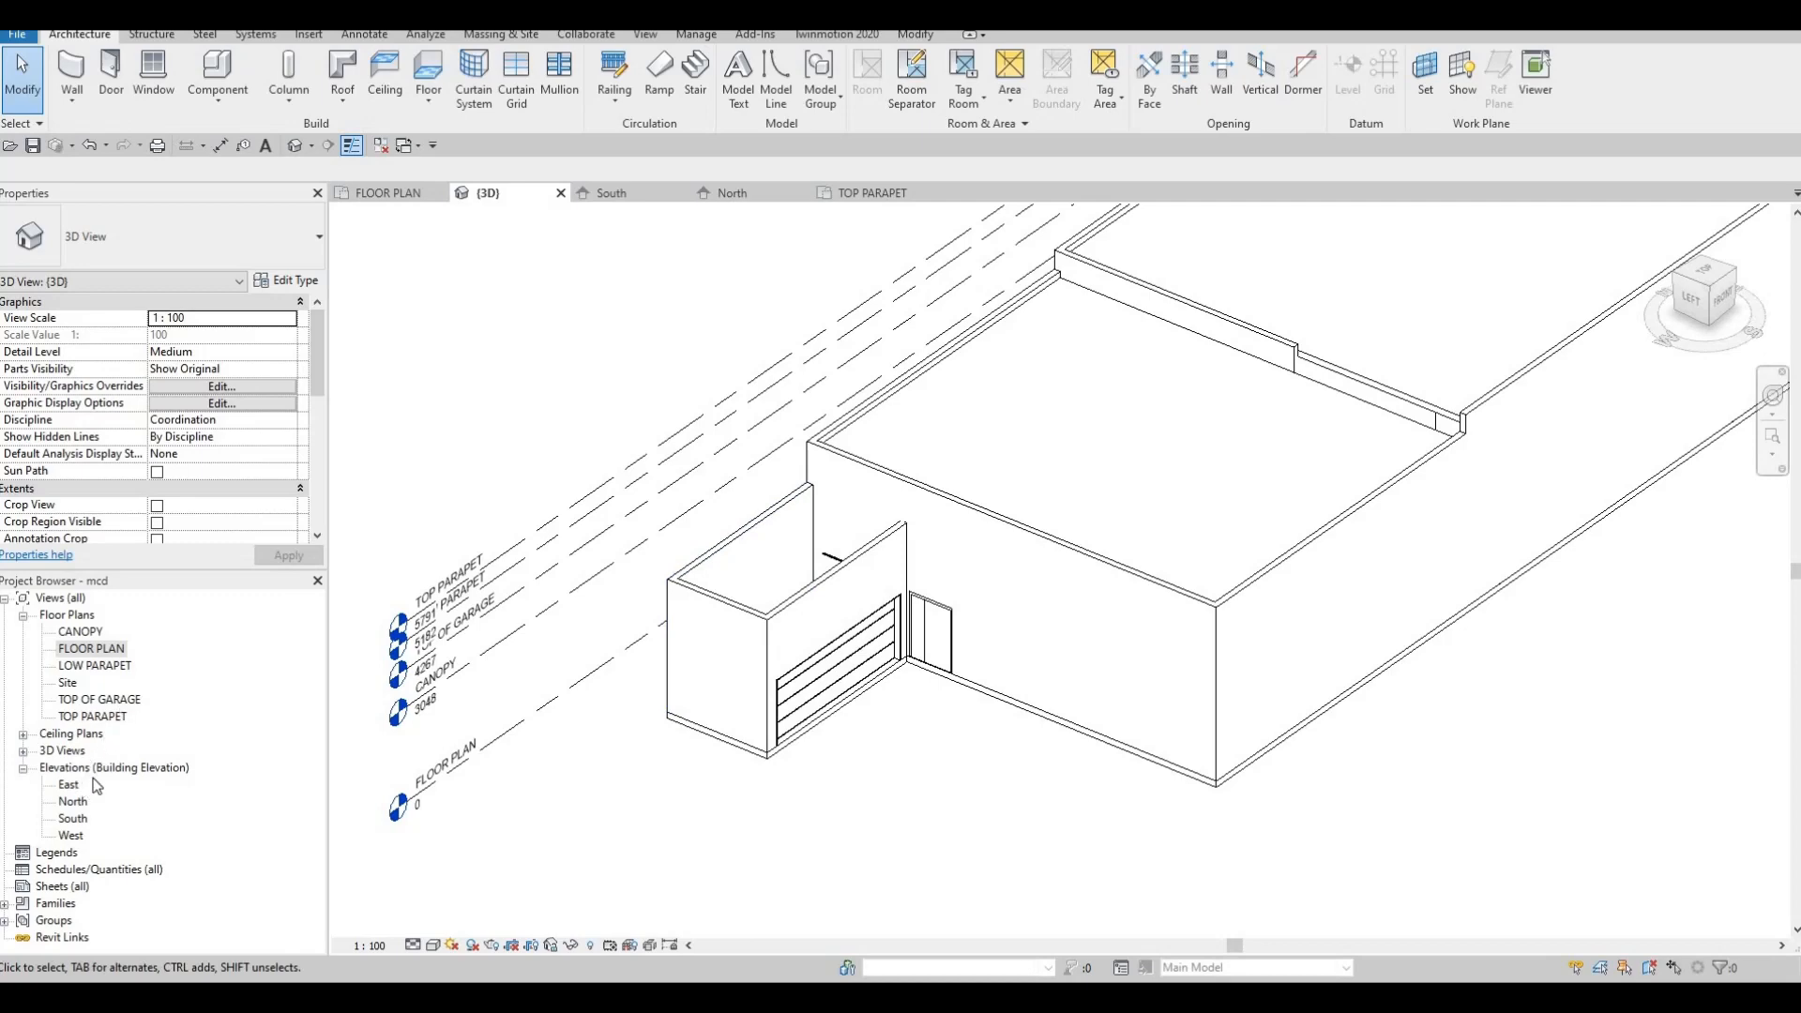
# Start a footprint roof from the FLOOR PLAN view and assign it to the TOP OF GARAGE level
pyautogui.doubleClick(91, 648)
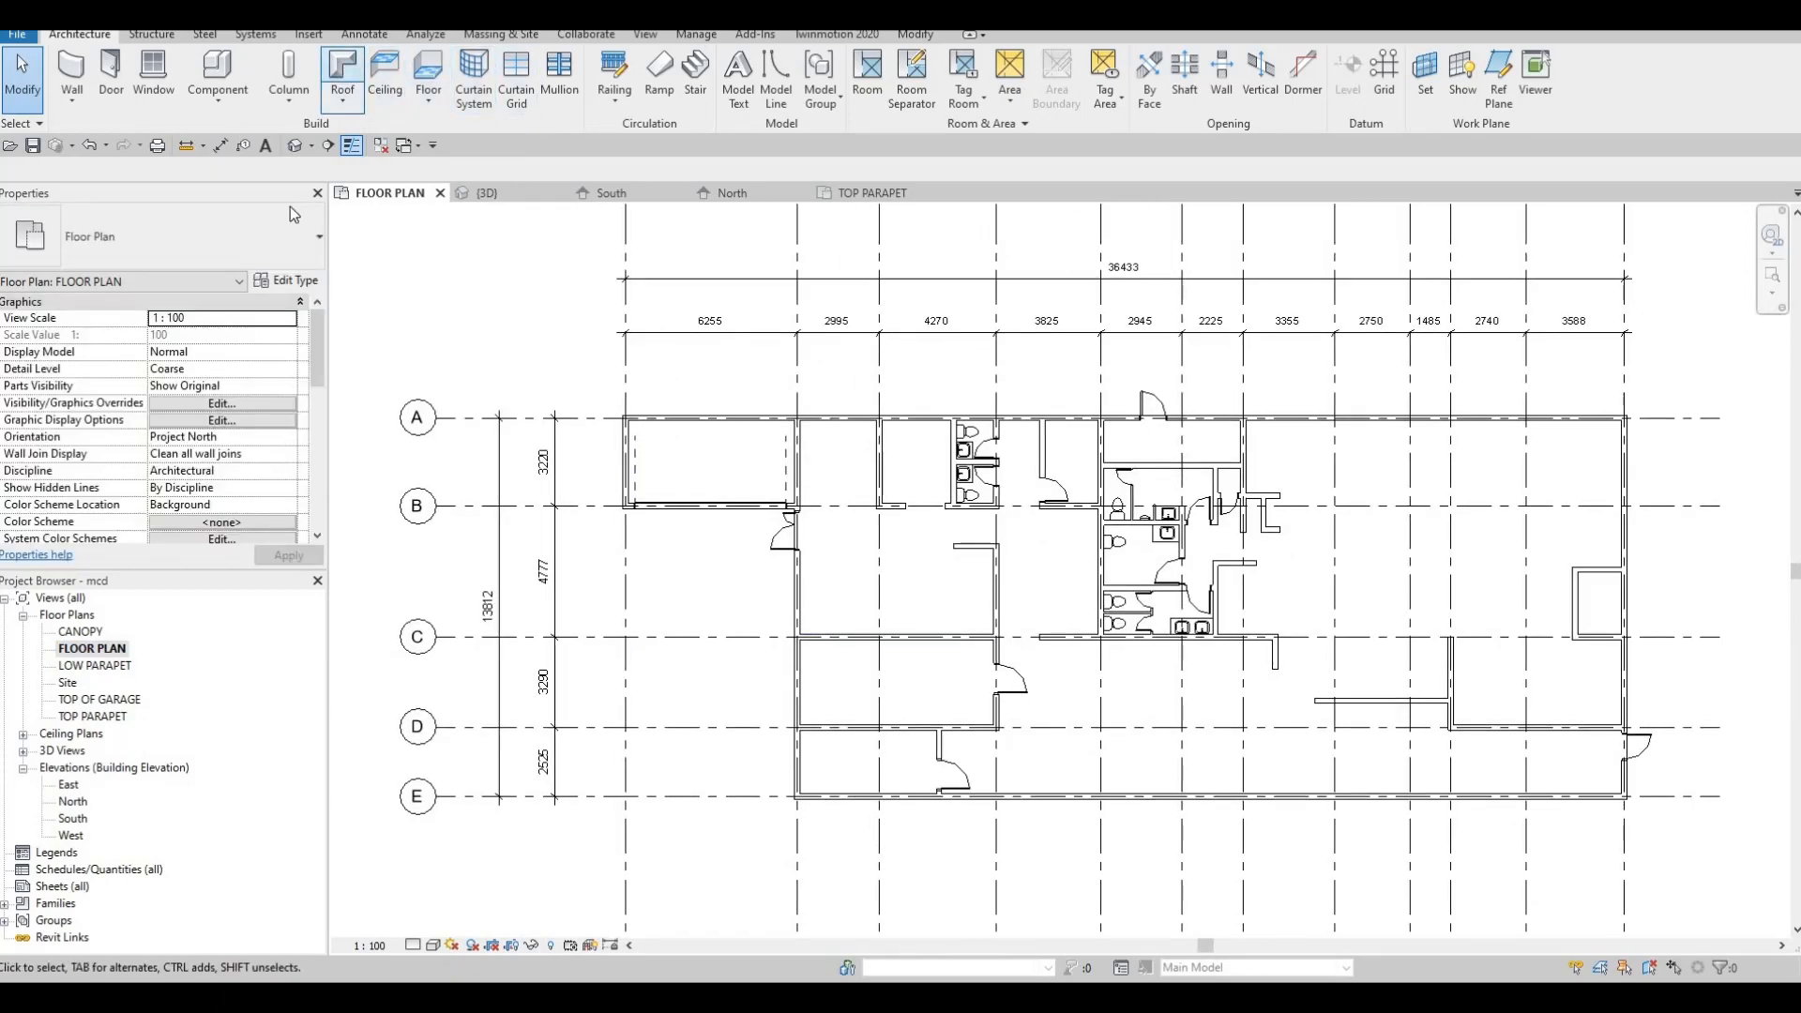
pyautogui.click(908, 505)
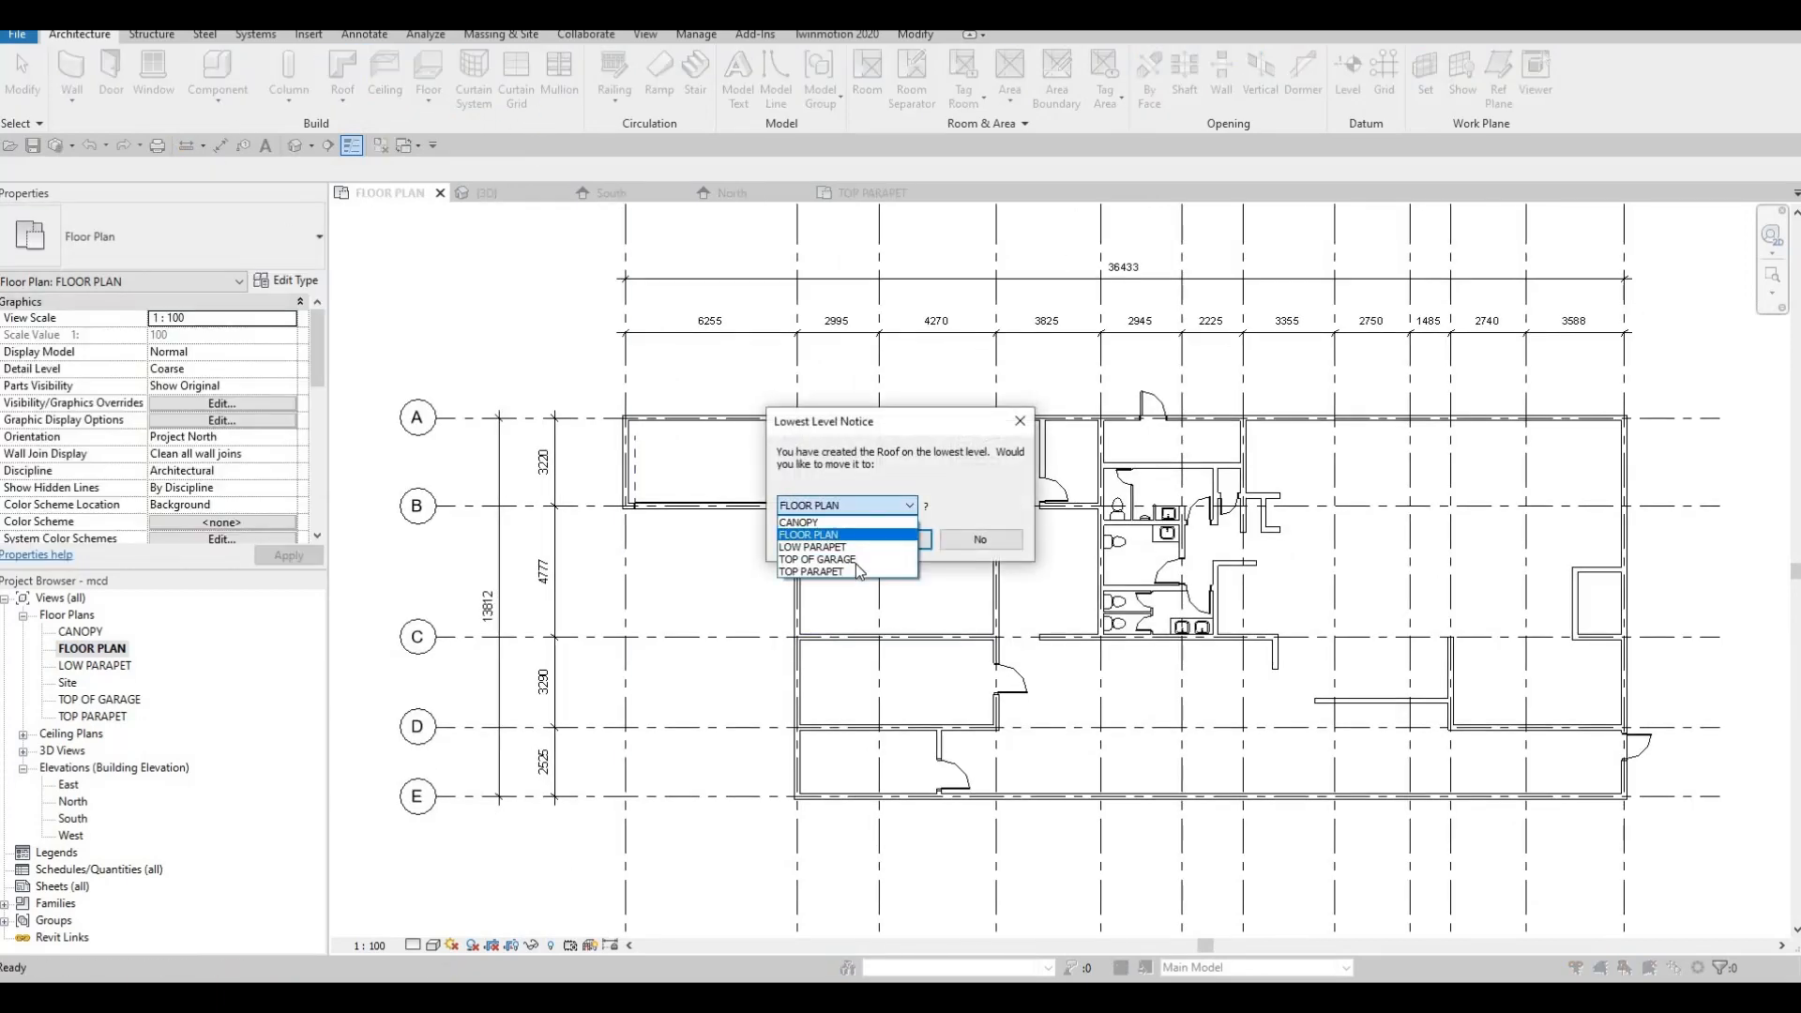
pyautogui.click(855, 561)
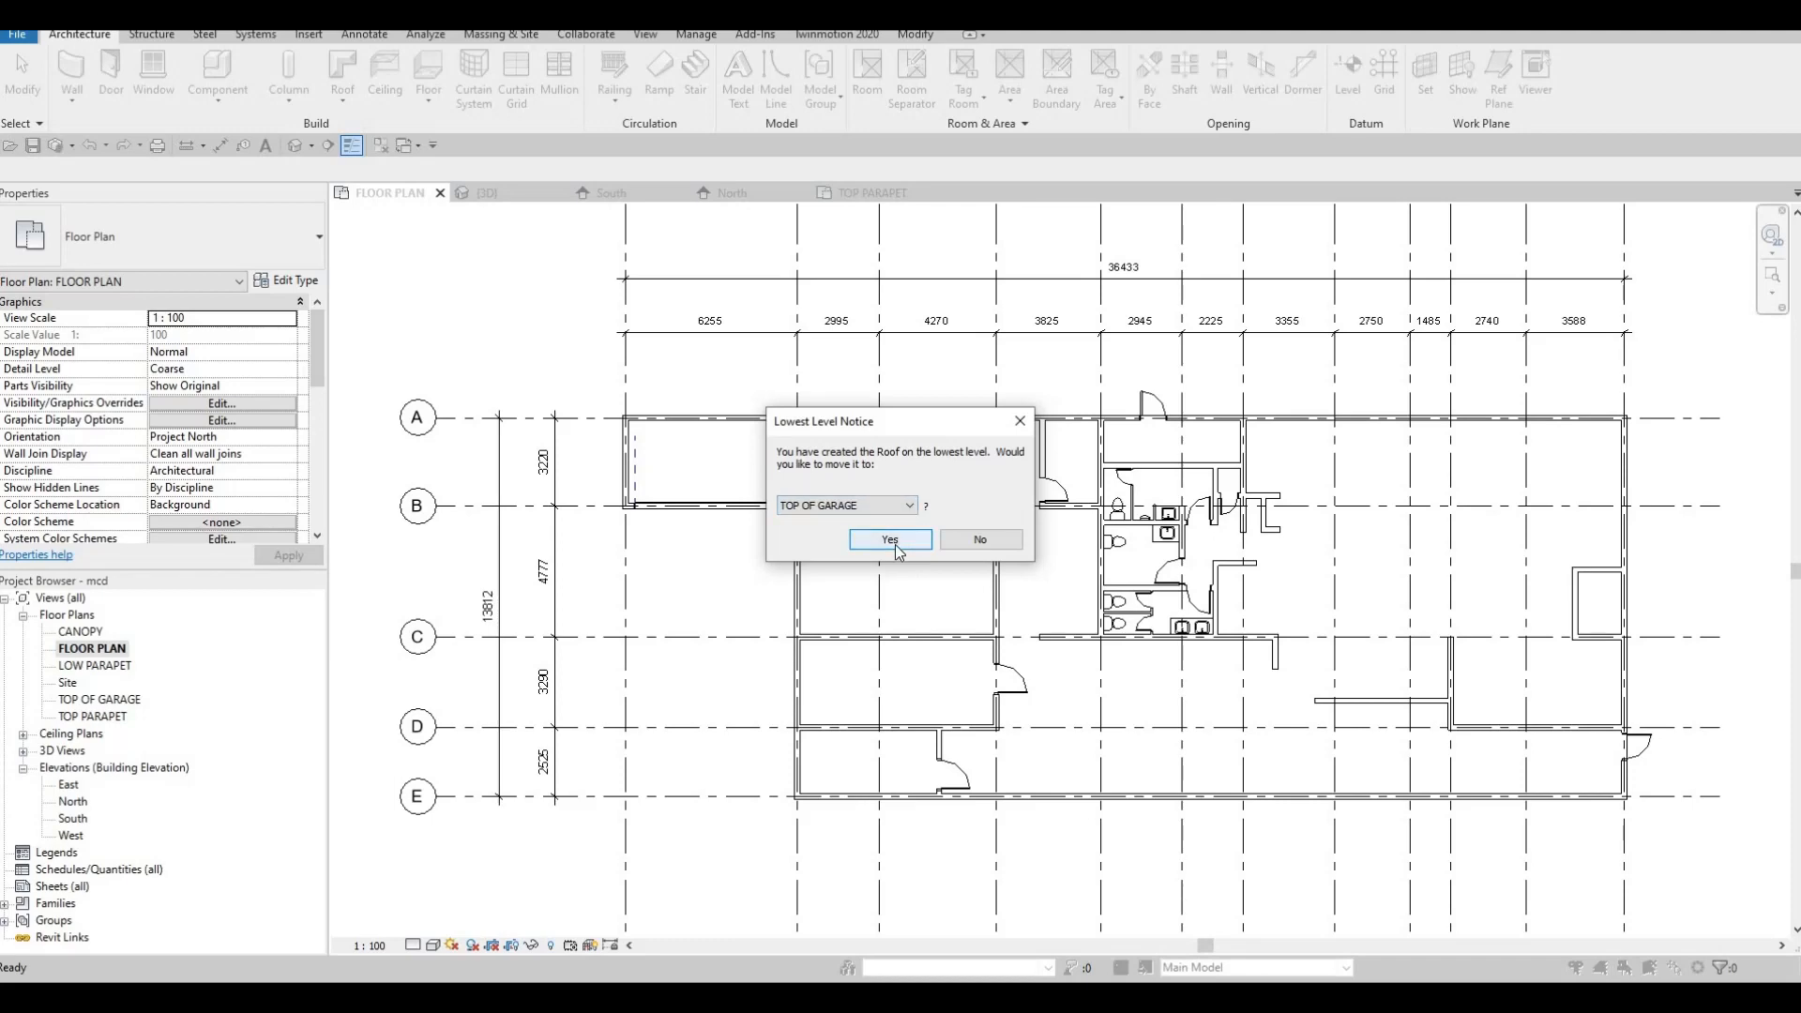
pyautogui.press('Return')
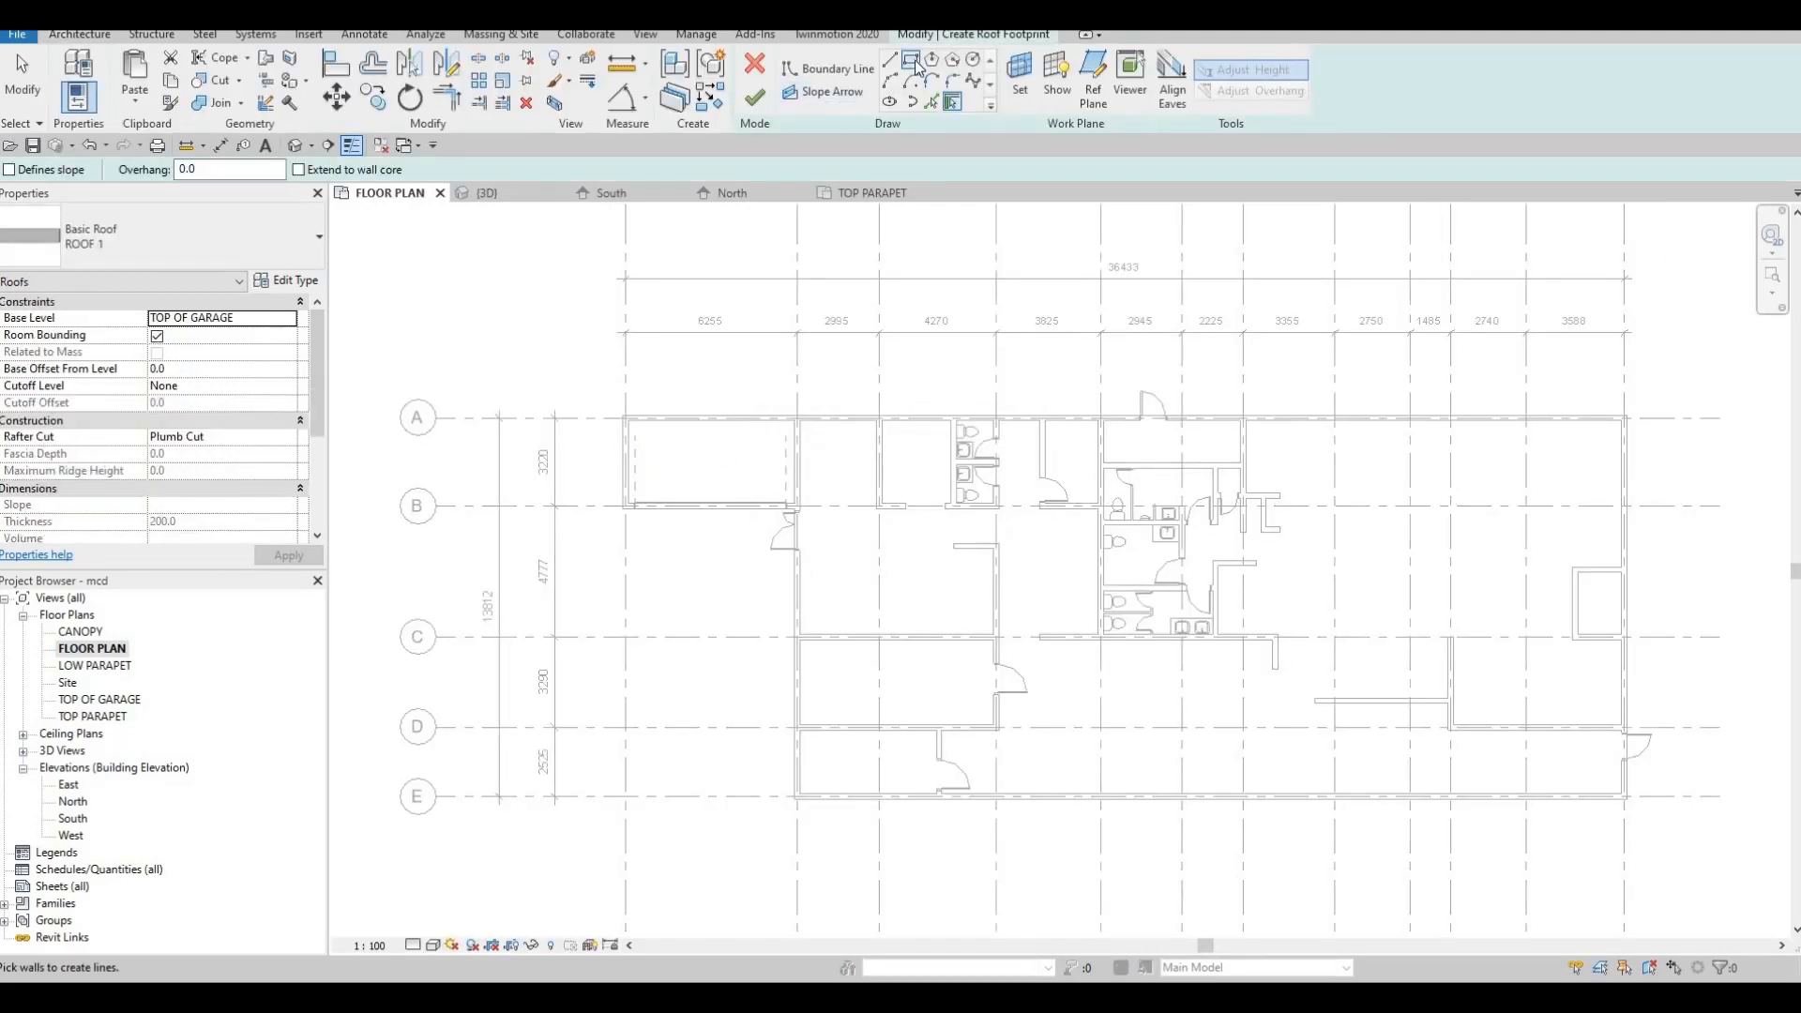
# Sketch a rectangular roof boundary without slope inside the garage walls, finish the ROOF 1 roof, and return to the 3D view
pyautogui.click(911, 61)
pyautogui.scroll(2, 661, 441)
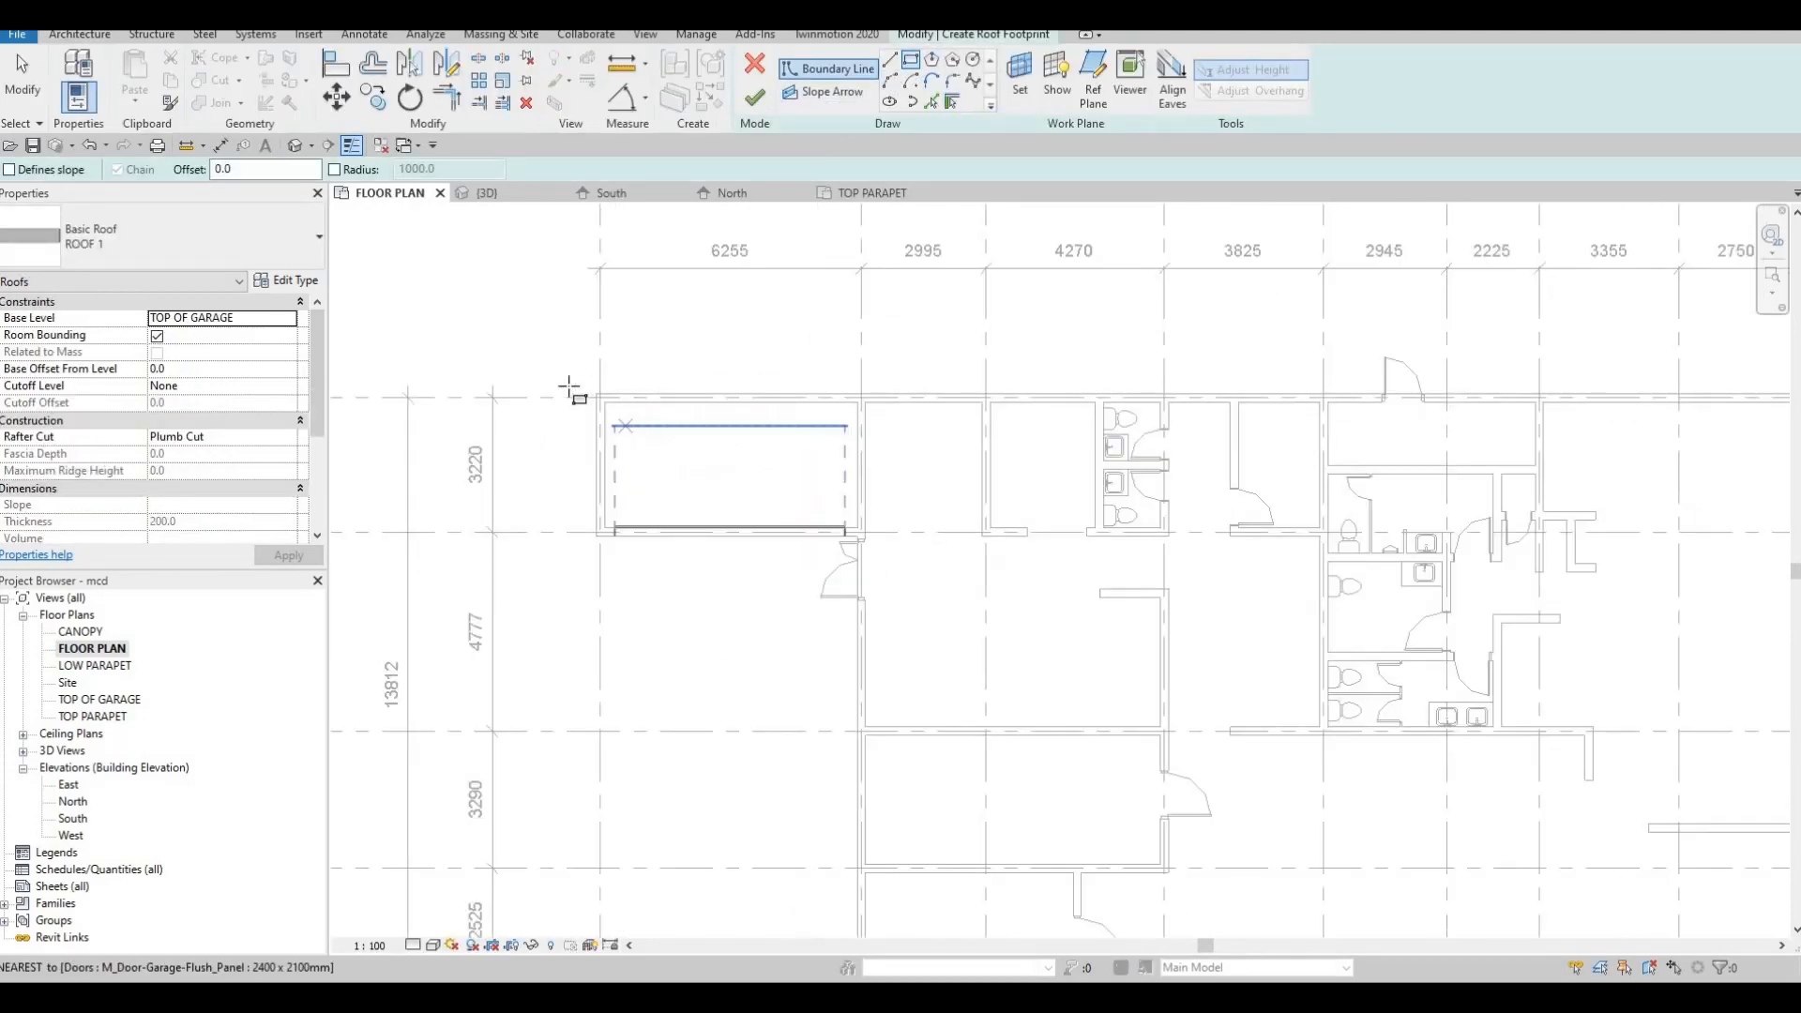
pyautogui.scroll(2, 570, 389)
pyautogui.click(574, 379)
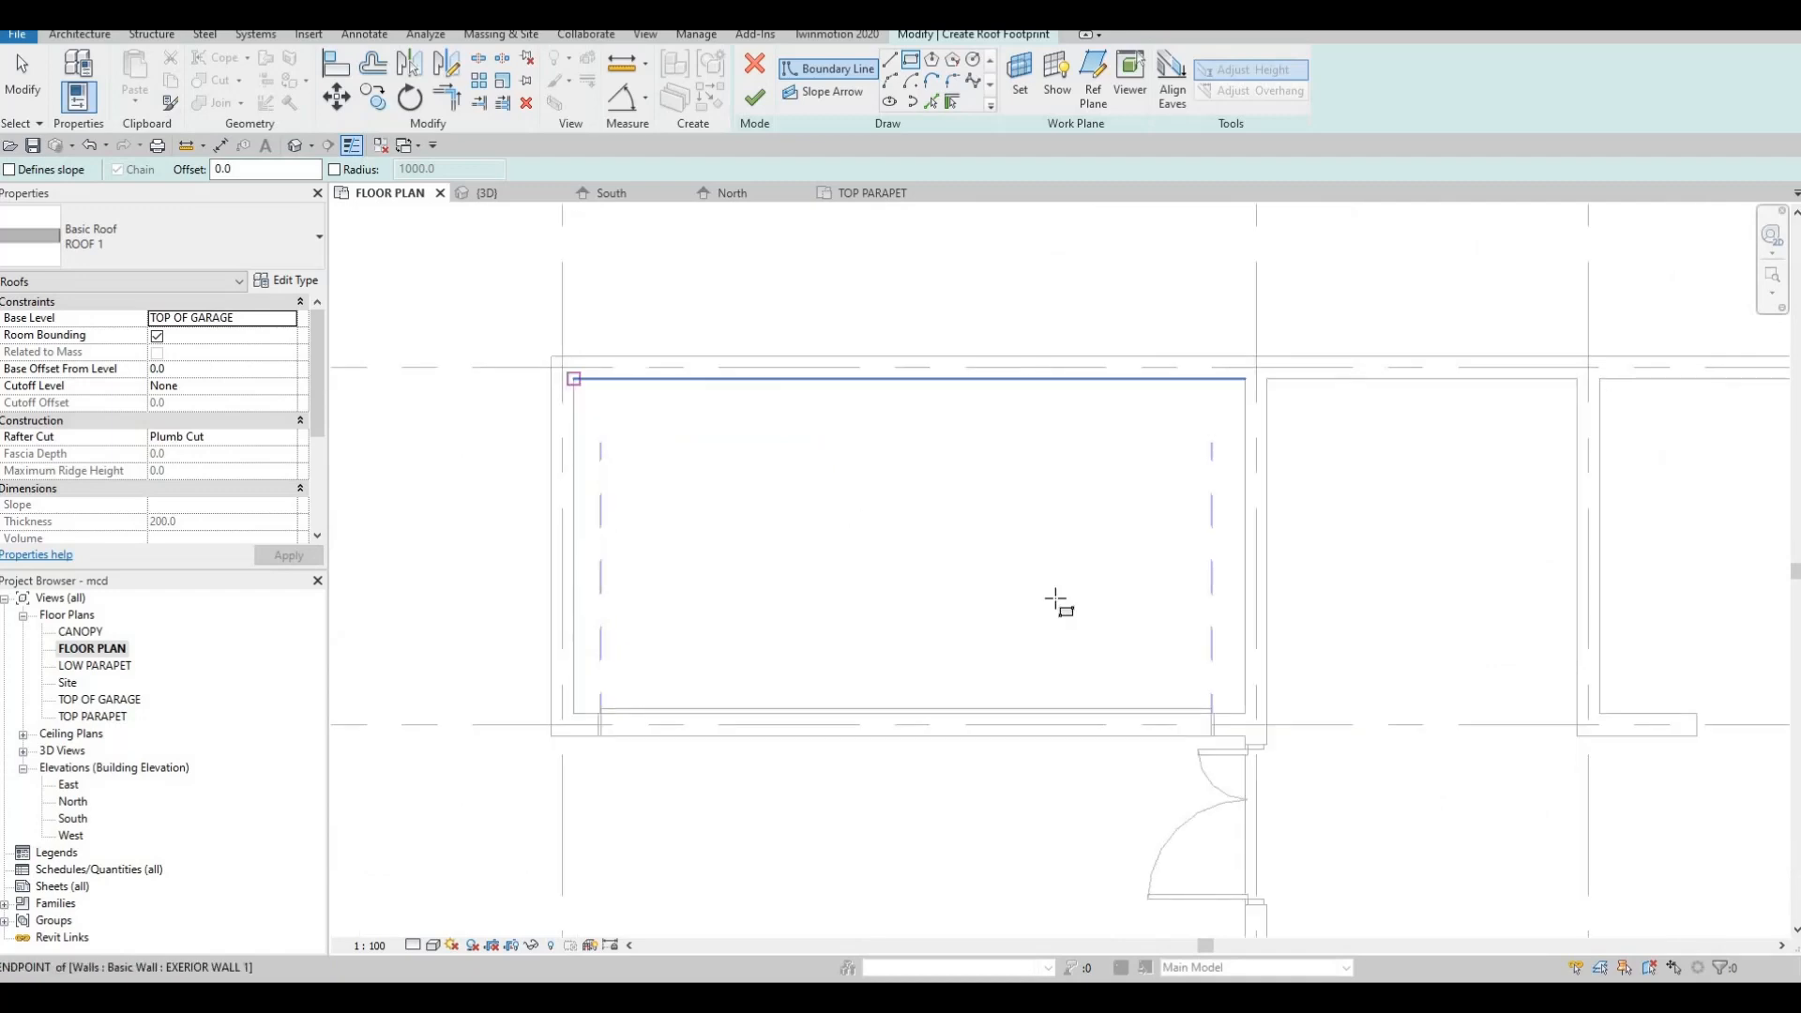
pyautogui.click(1244, 713)
pyautogui.press('Escape')
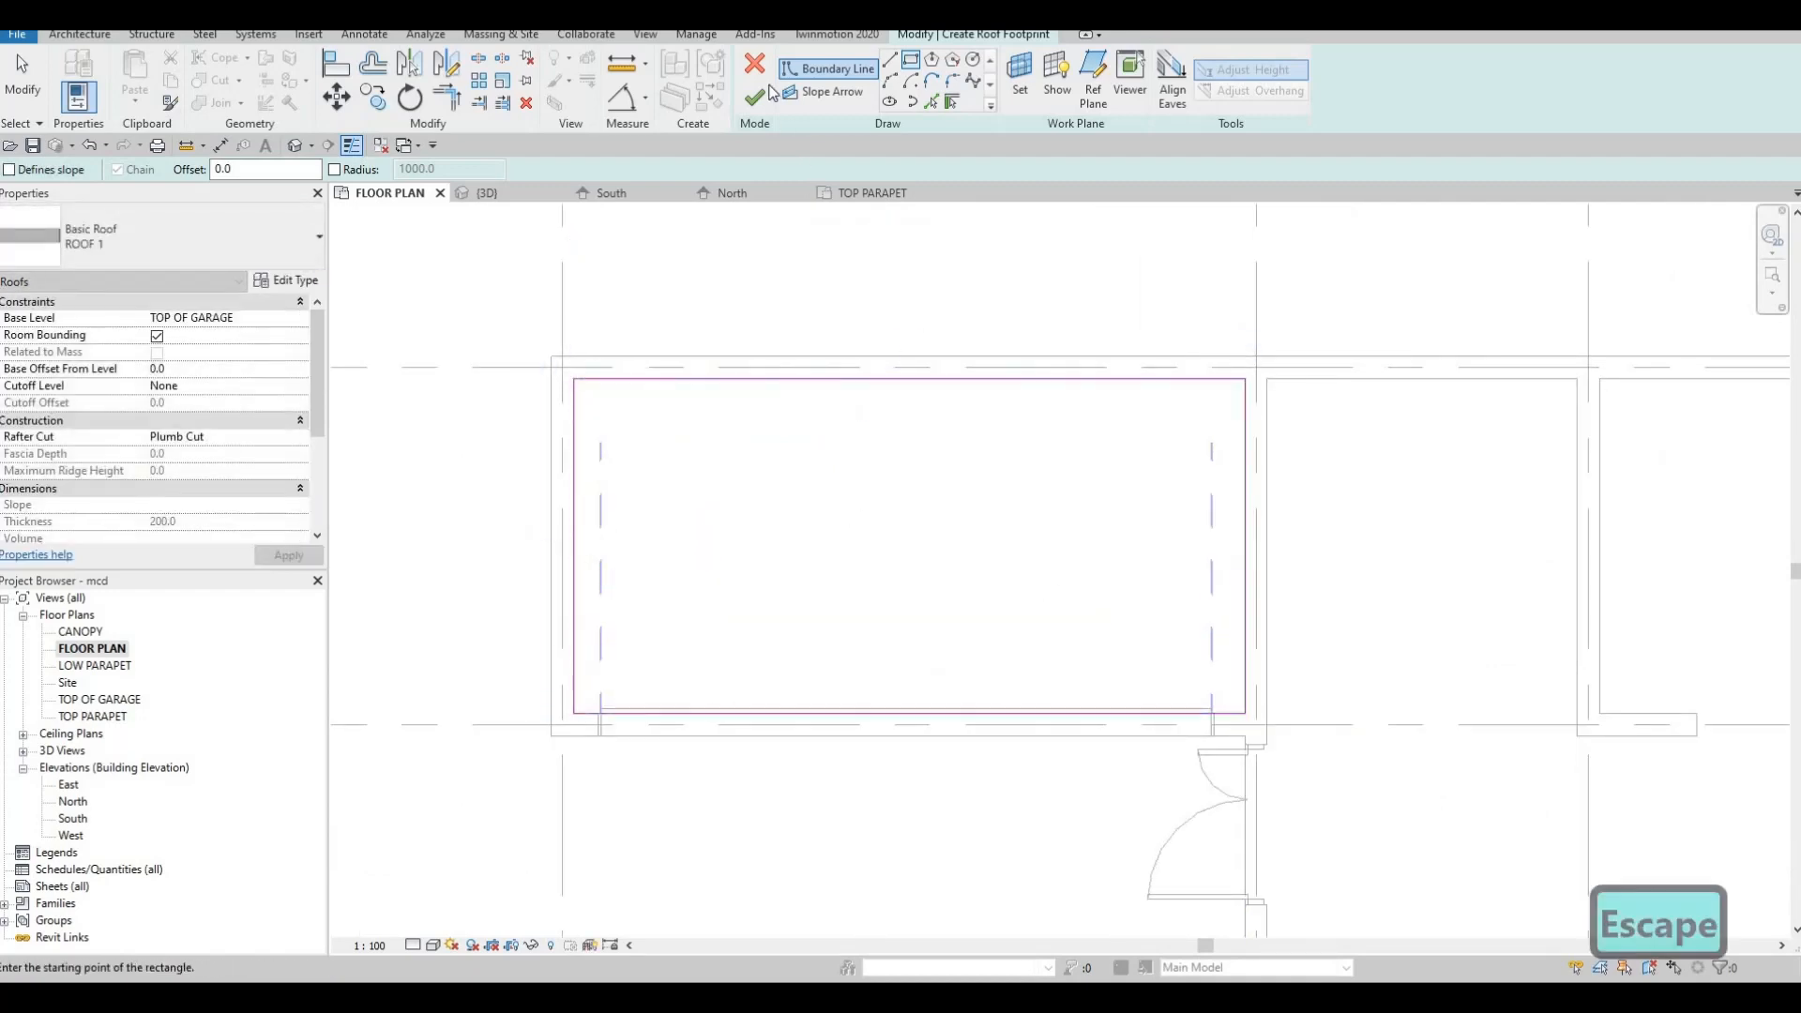
pyautogui.press('Escape')
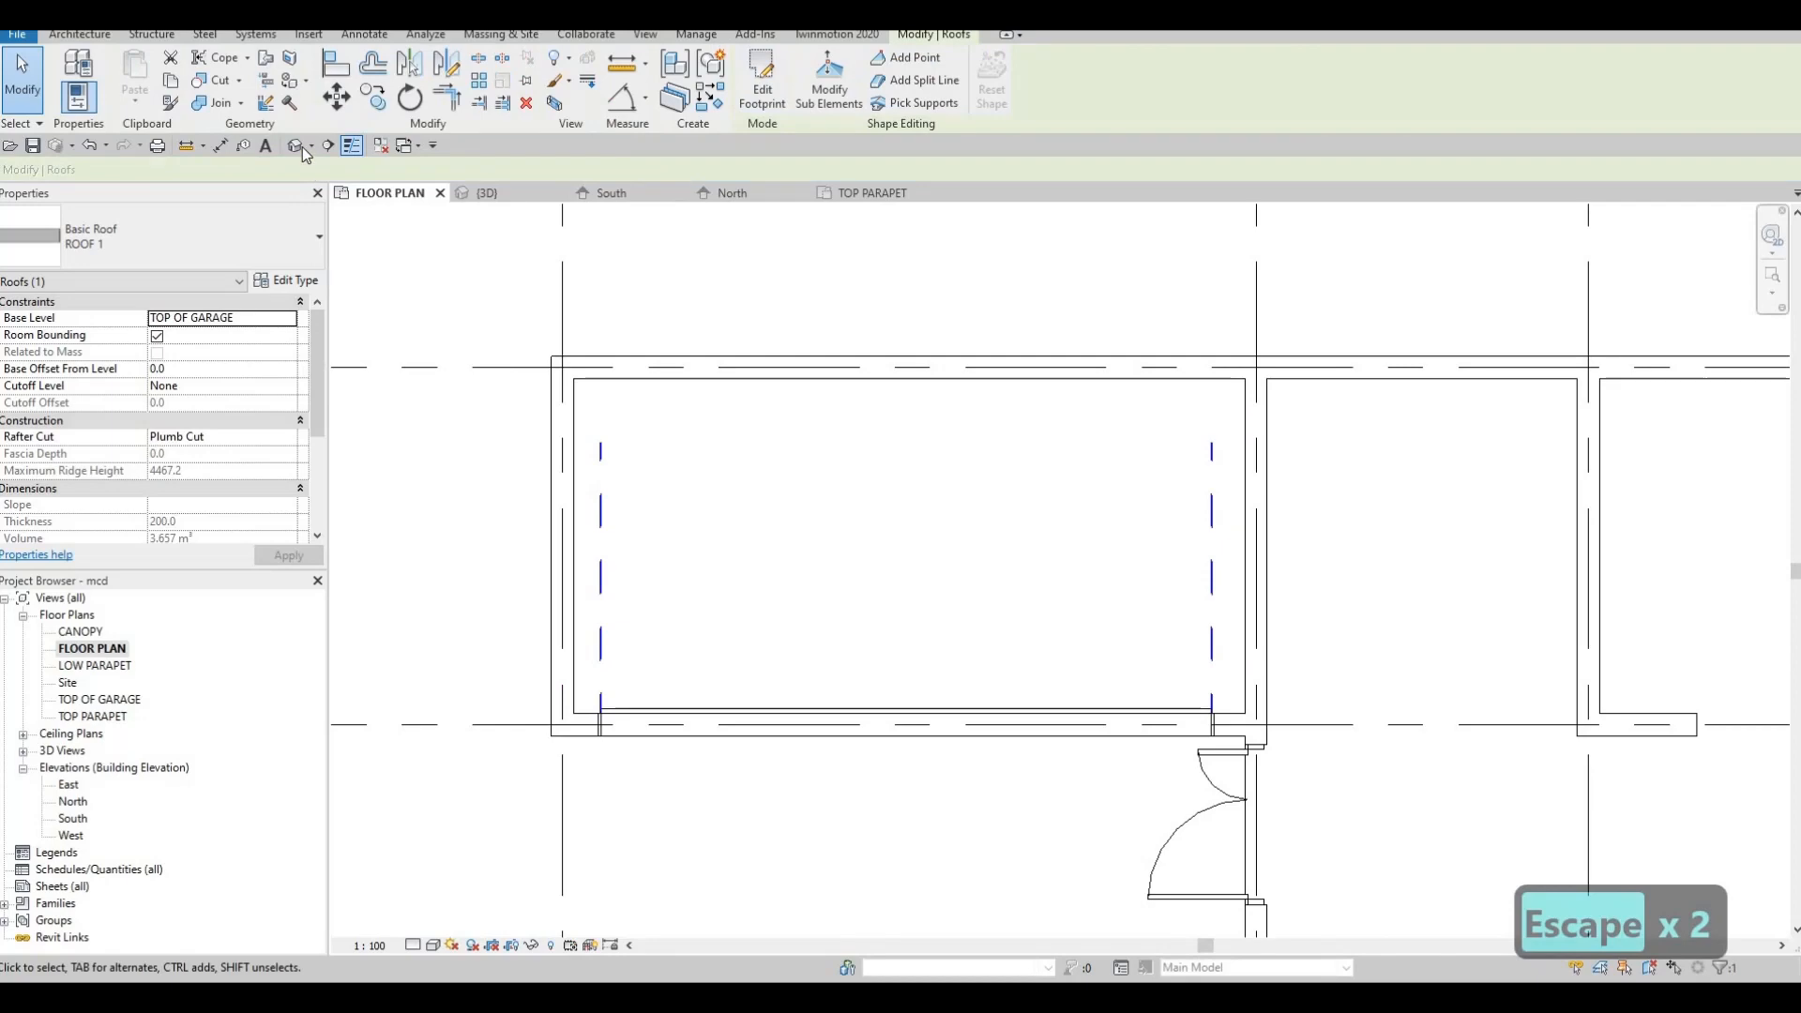
pyautogui.hotkey('ctrl', 'Tab')
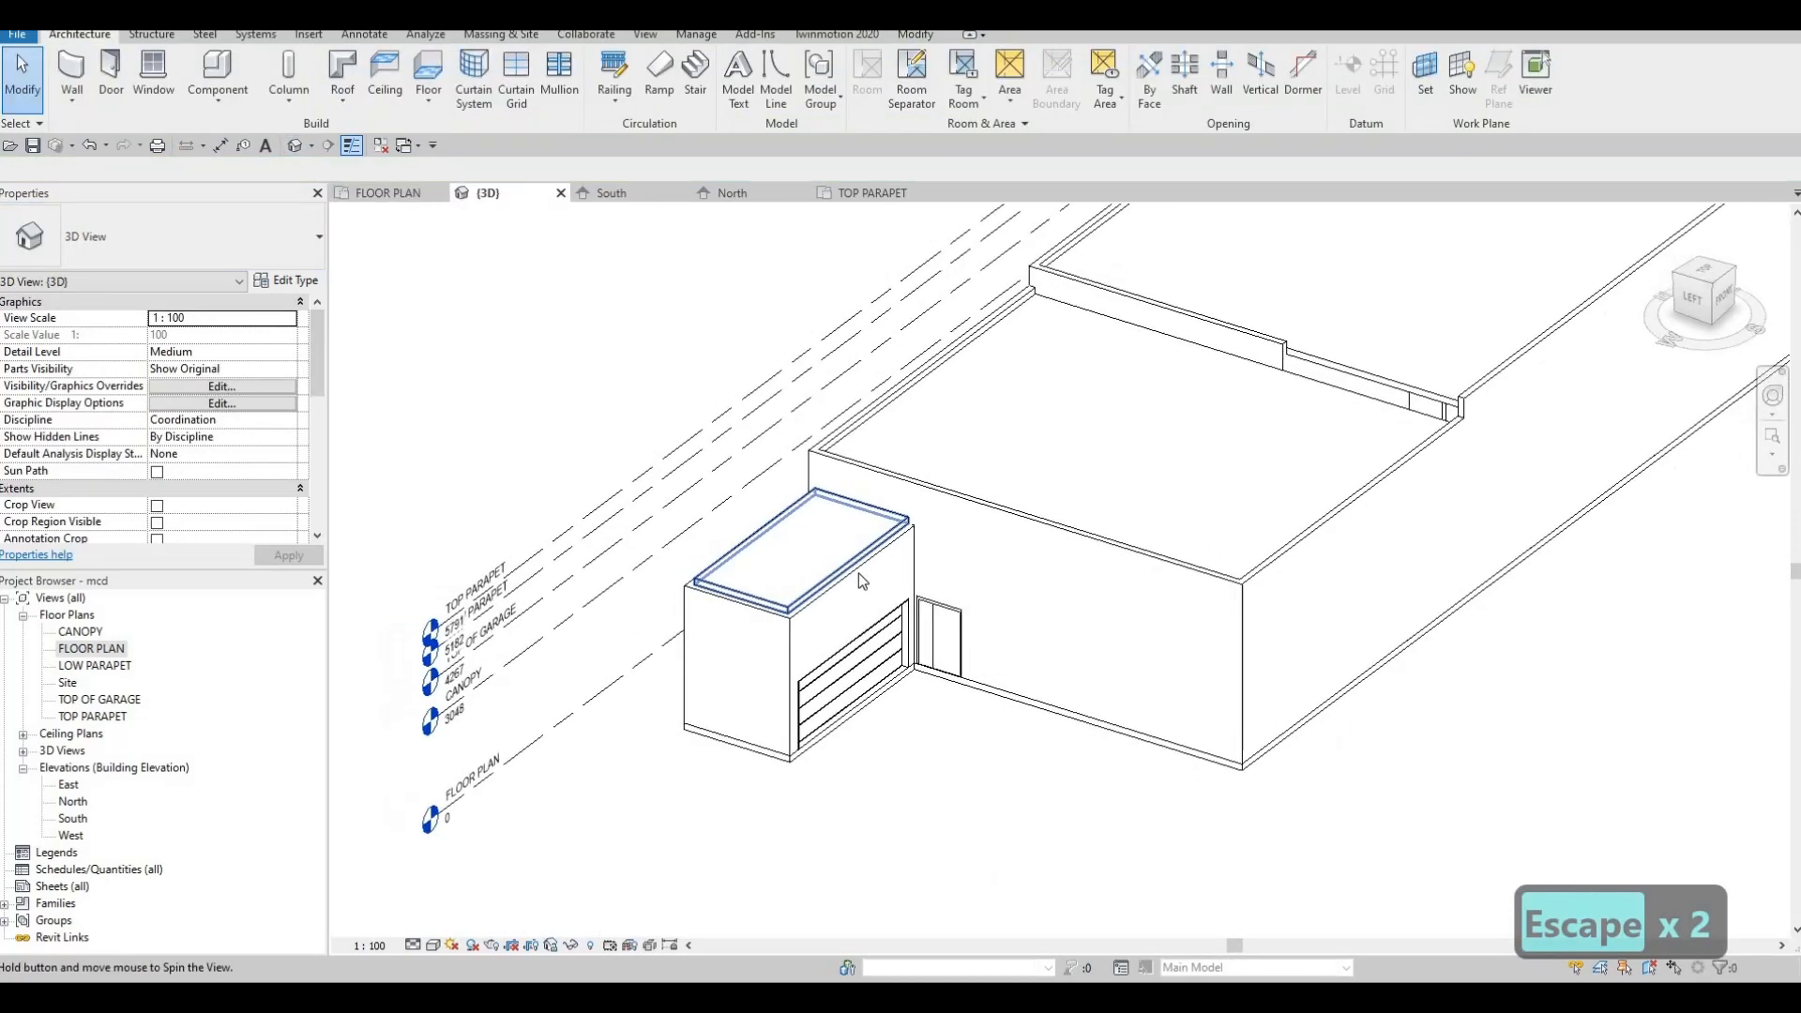
pyautogui.press('Tab')
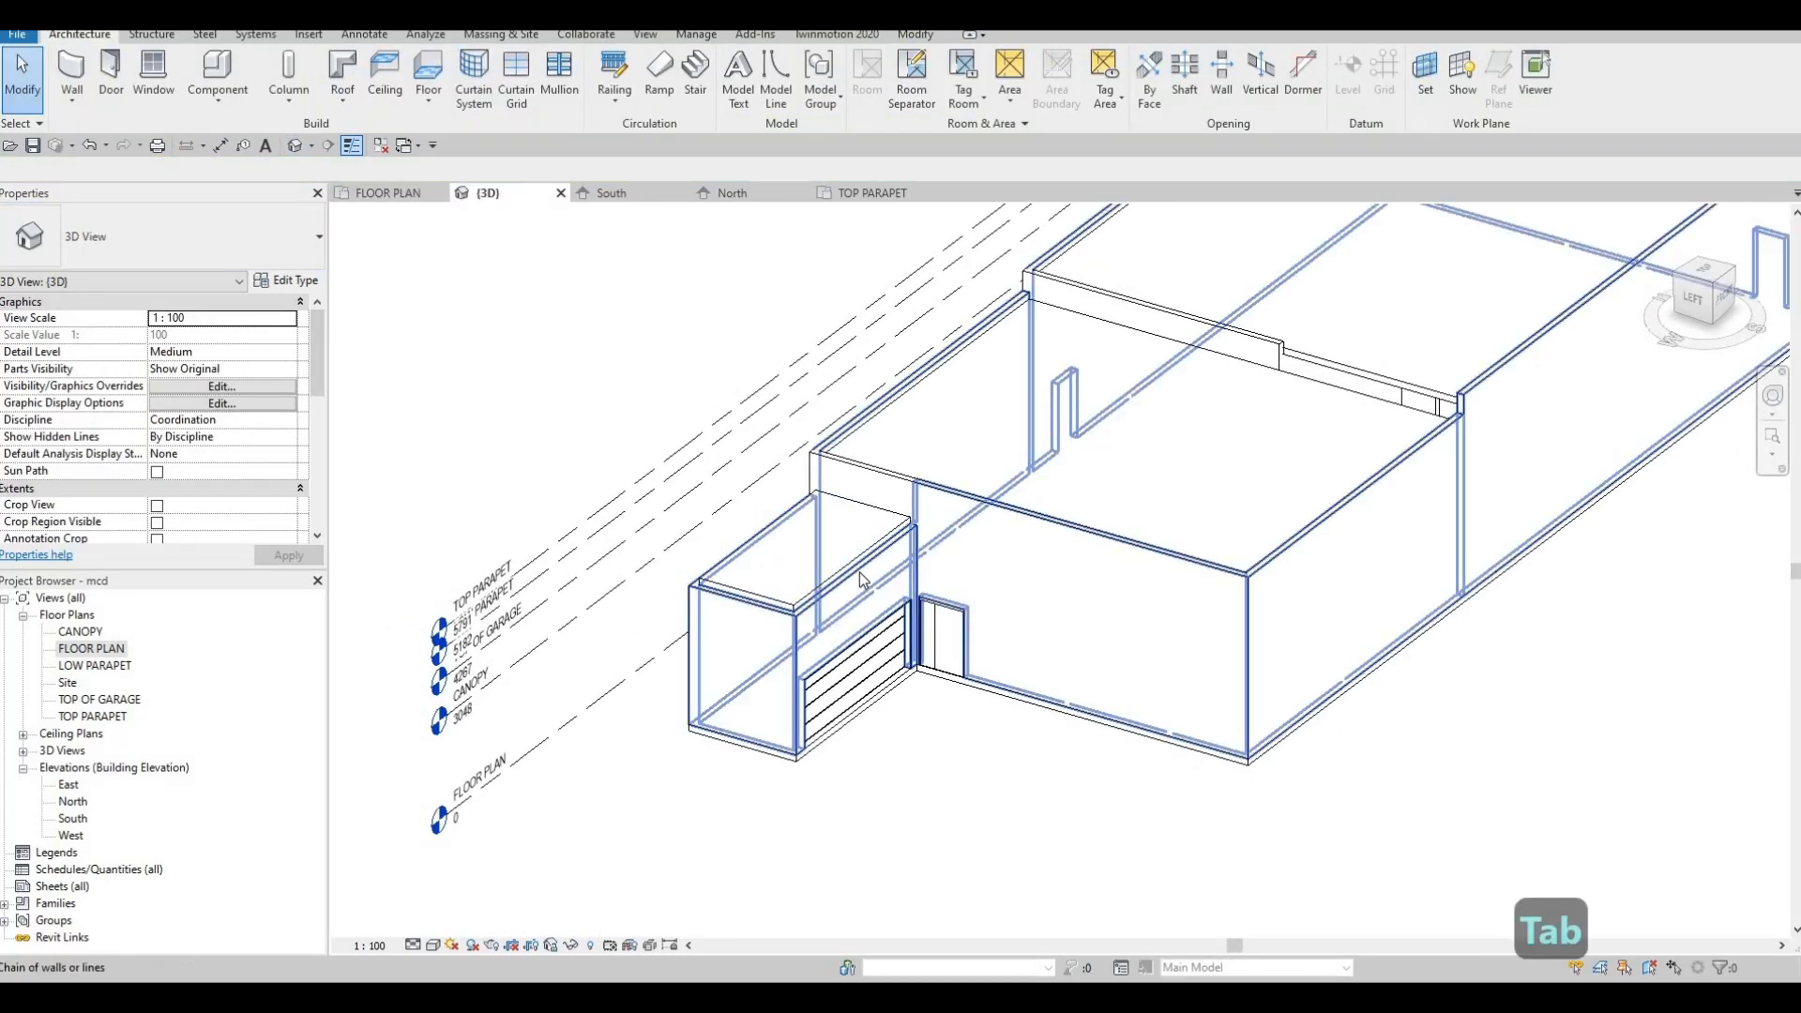
pyautogui.press('Escape')
pyautogui.press('Escape')
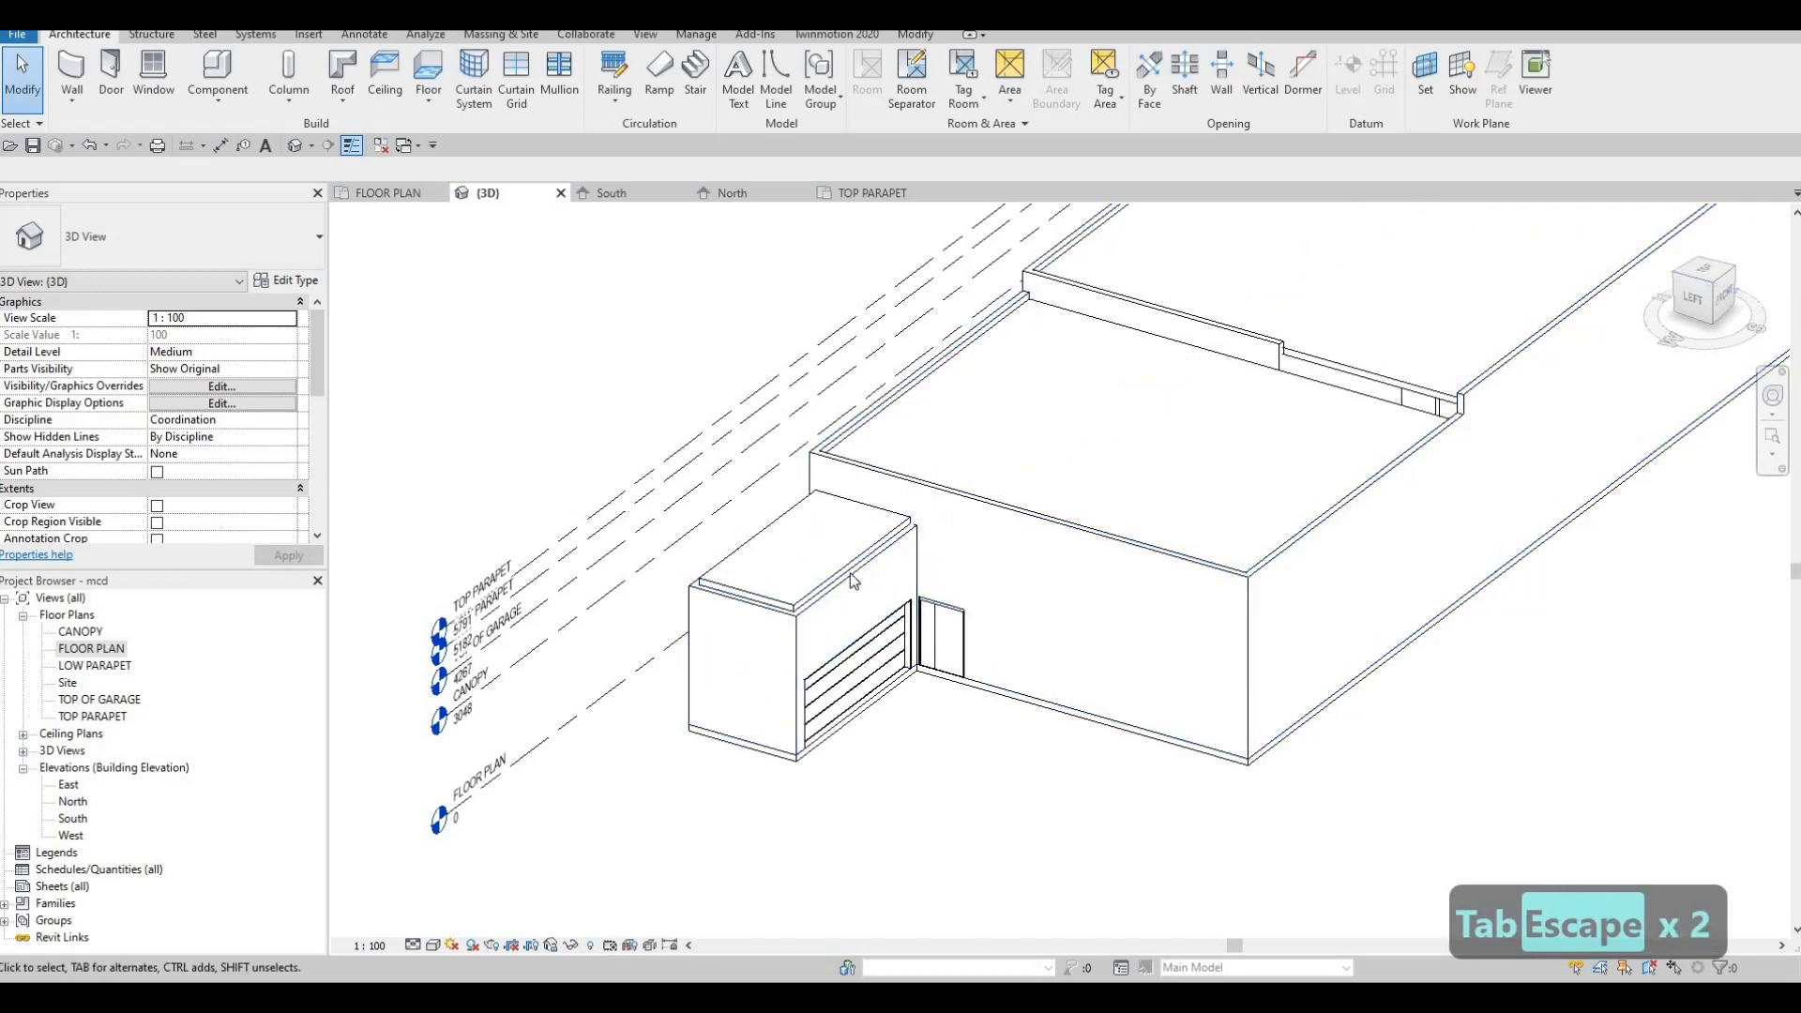
# Set the Top Offset of the three exterior garage walls to 400 above TOP OF GARAGE
pyautogui.click(743, 607)
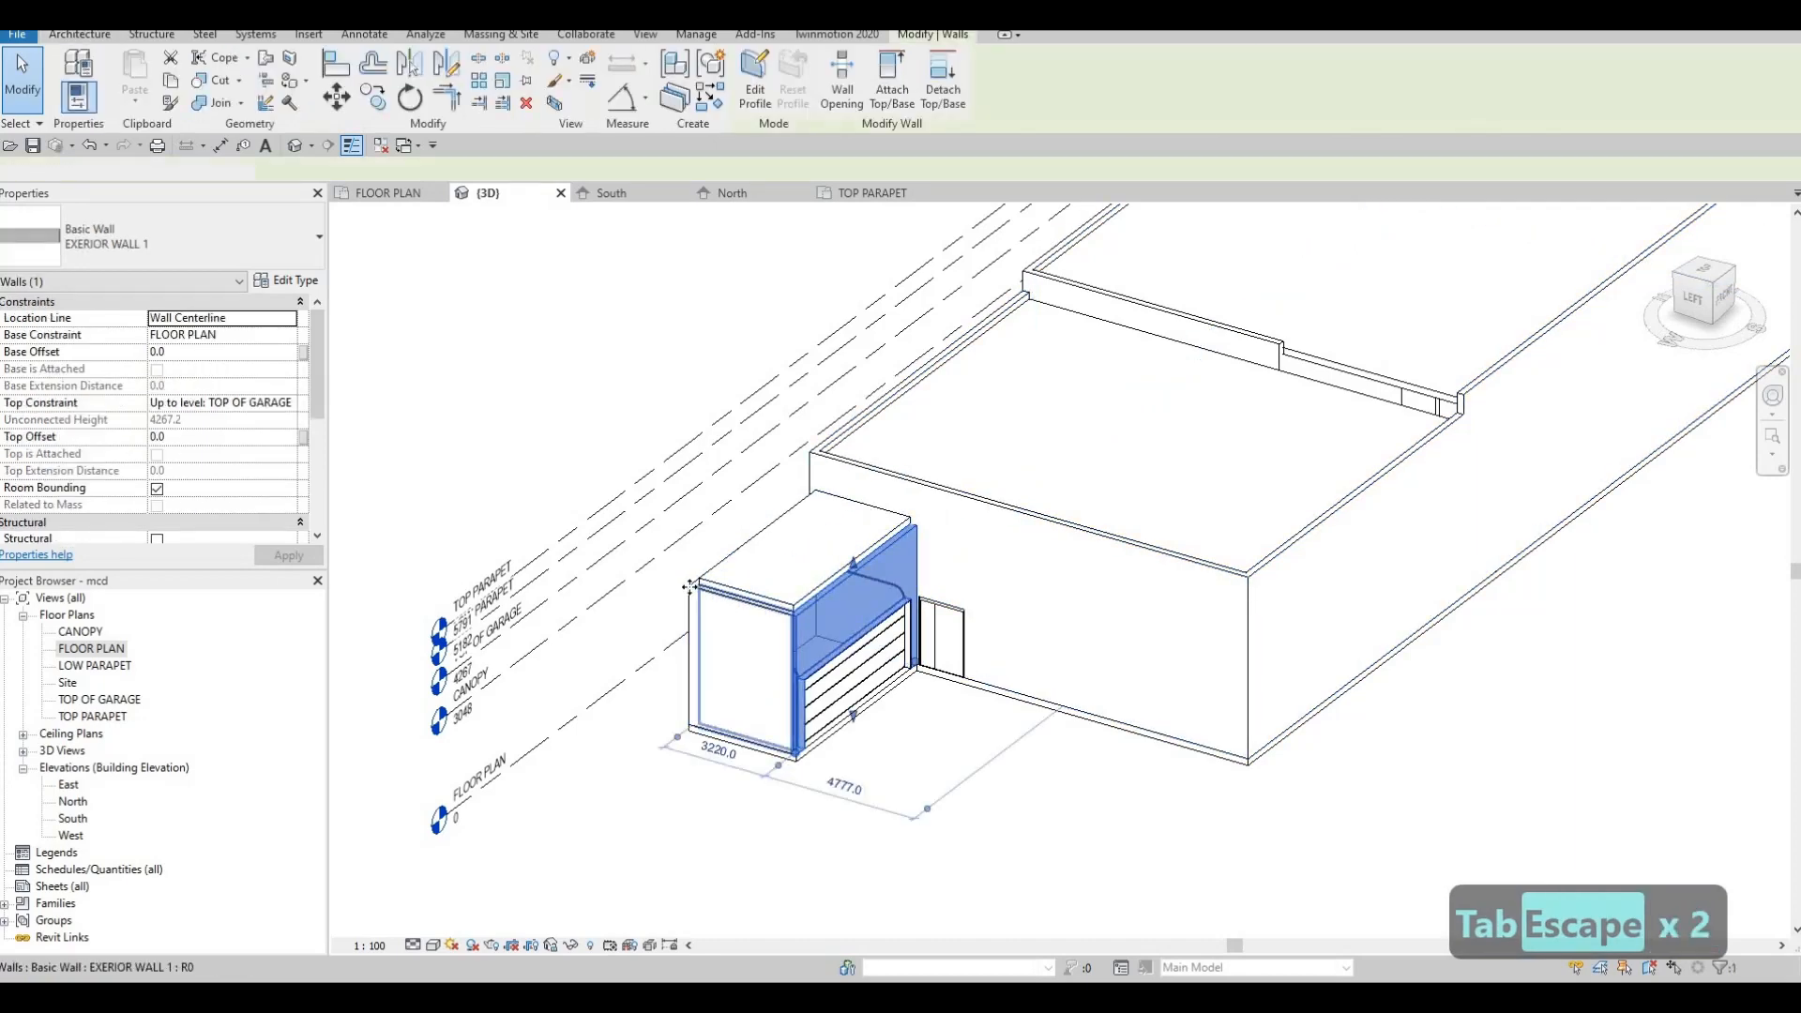
pyautogui.keyDown('ctrl'); pyautogui.click(694, 600); pyautogui.keyUp('ctrl')
pyautogui.keyDown('shift'); pyautogui.moveTo(858, 638); pyautogui.dragTo(853, 611, button='middle'); pyautogui.keyUp('shift')
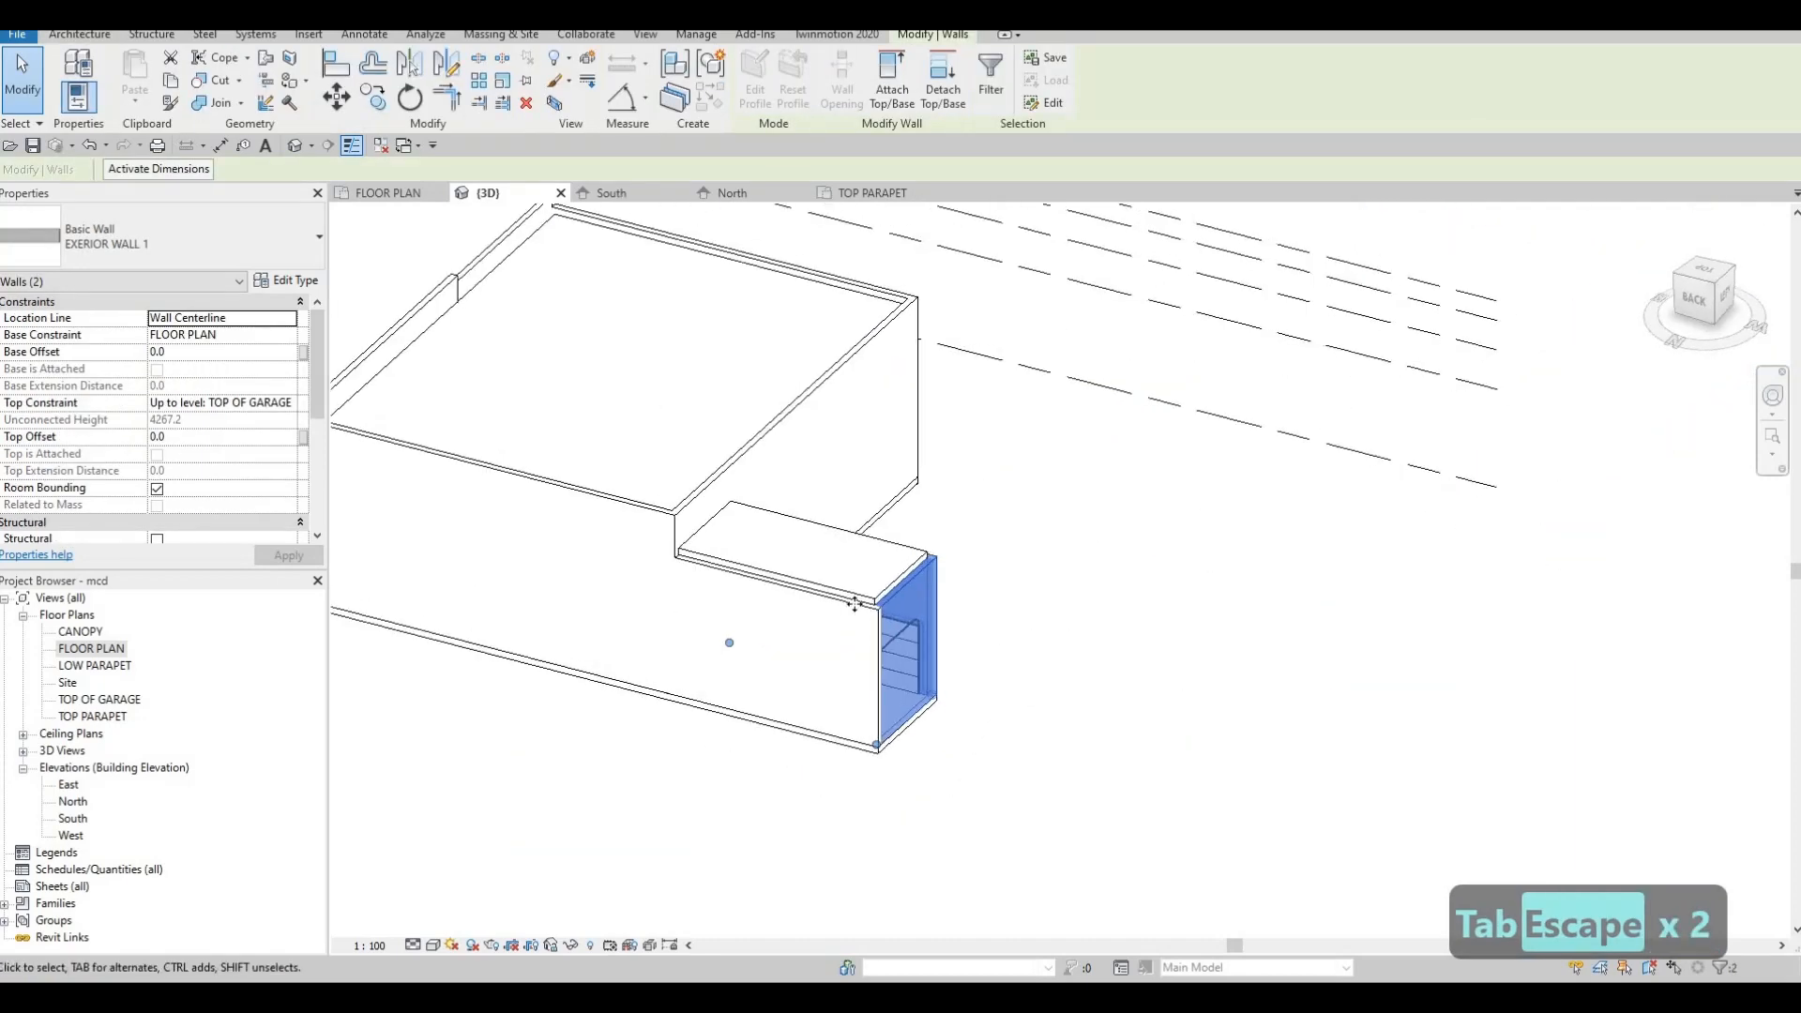
pyautogui.keyDown('ctrl'); pyautogui.click(852, 608); pyautogui.keyUp('ctrl')
pyautogui.scroll(3, 921, 639)
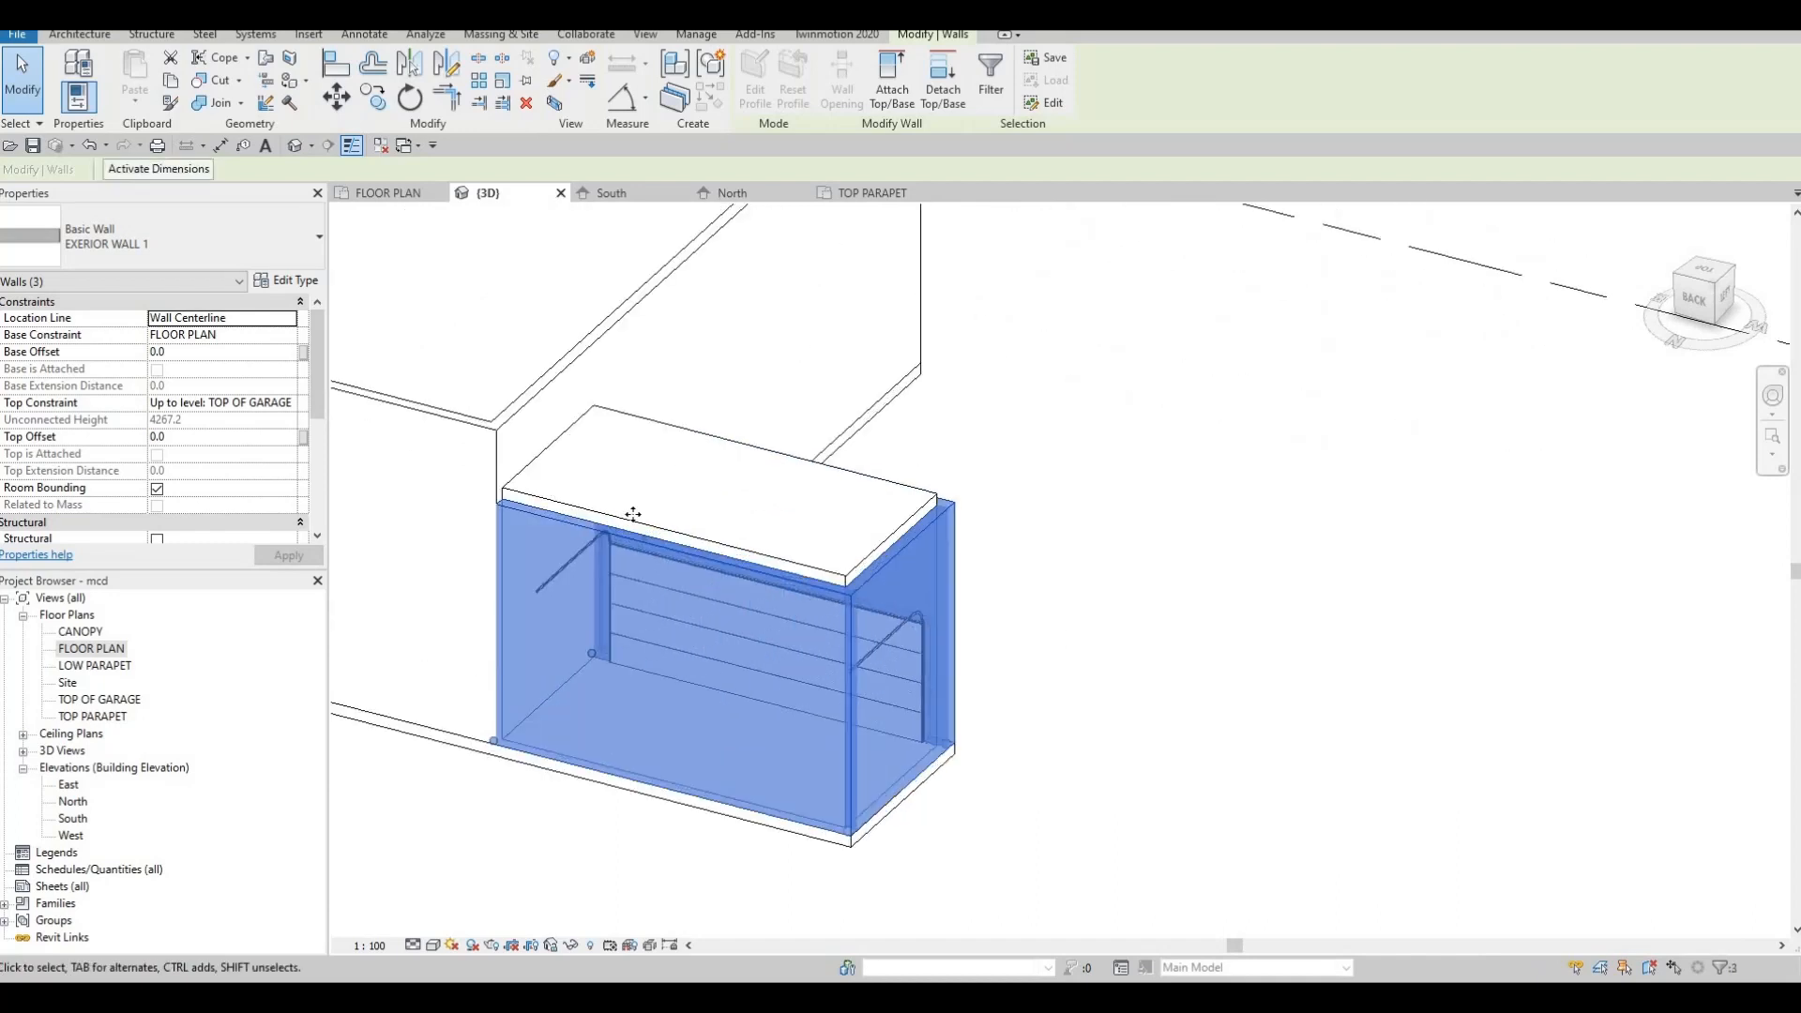
pyautogui.scroll(2, 633, 514)
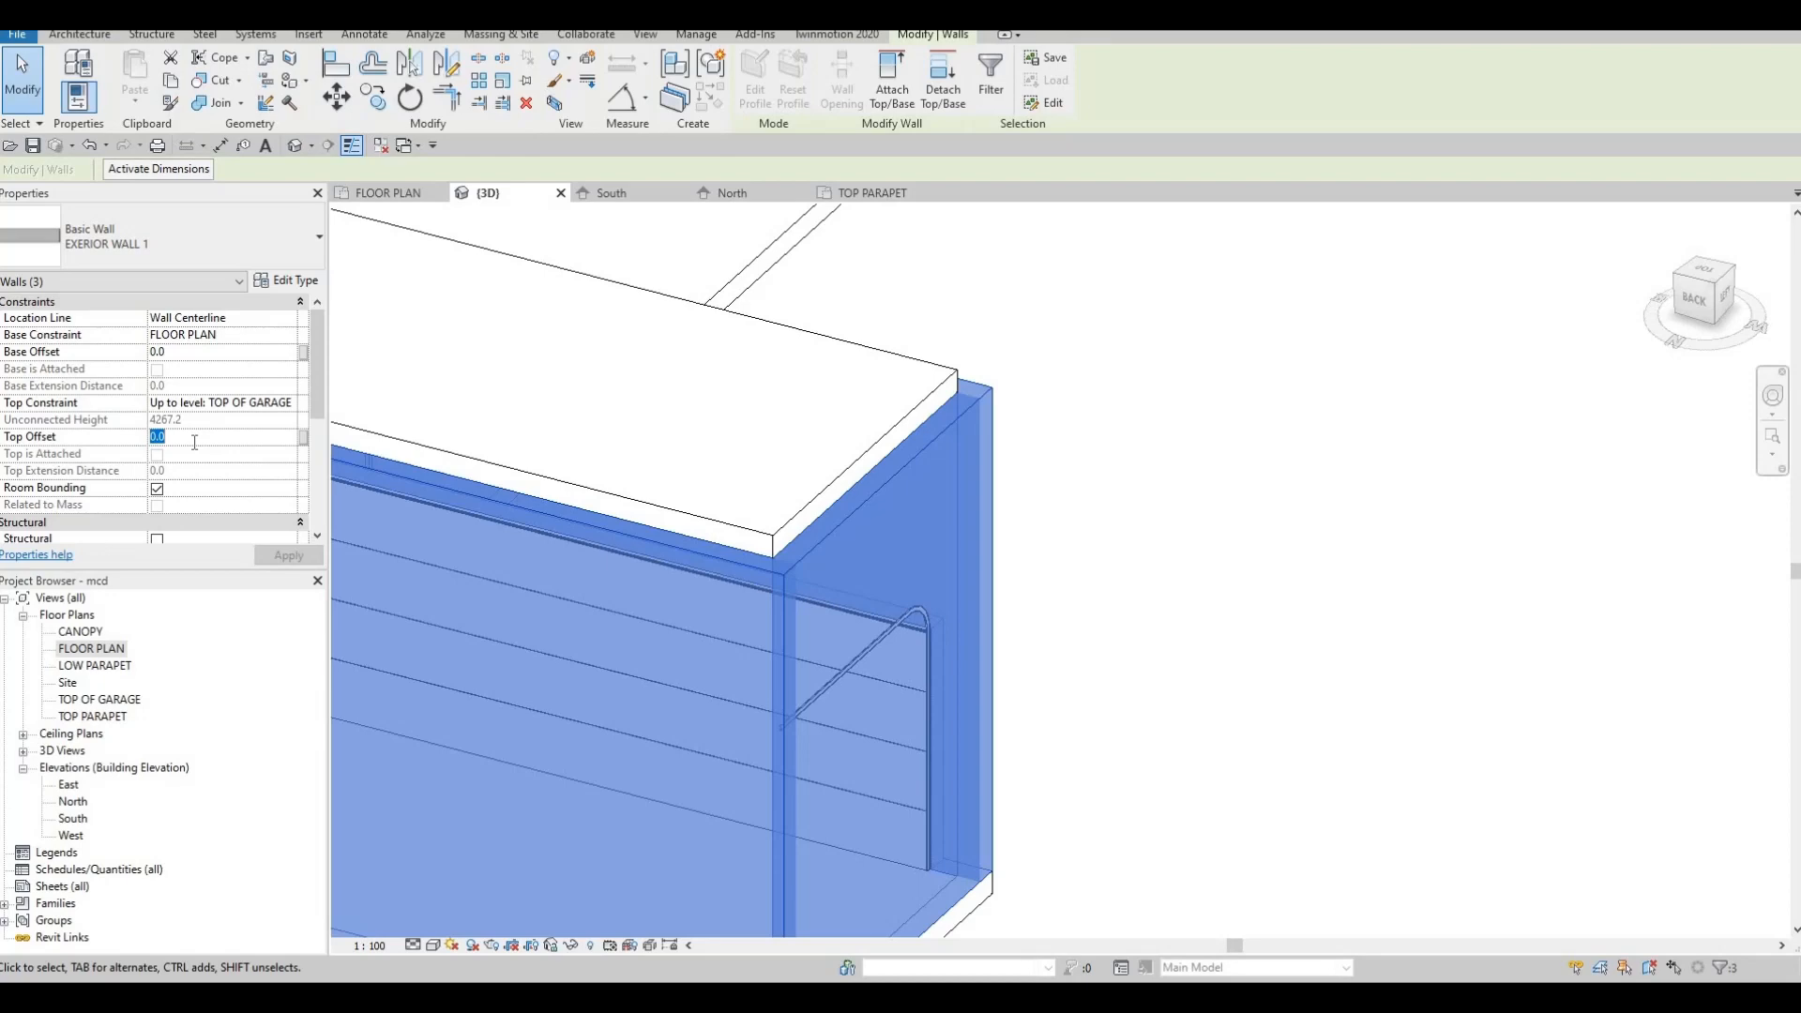
pyautogui.click(194, 437)
pyautogui.write('400')
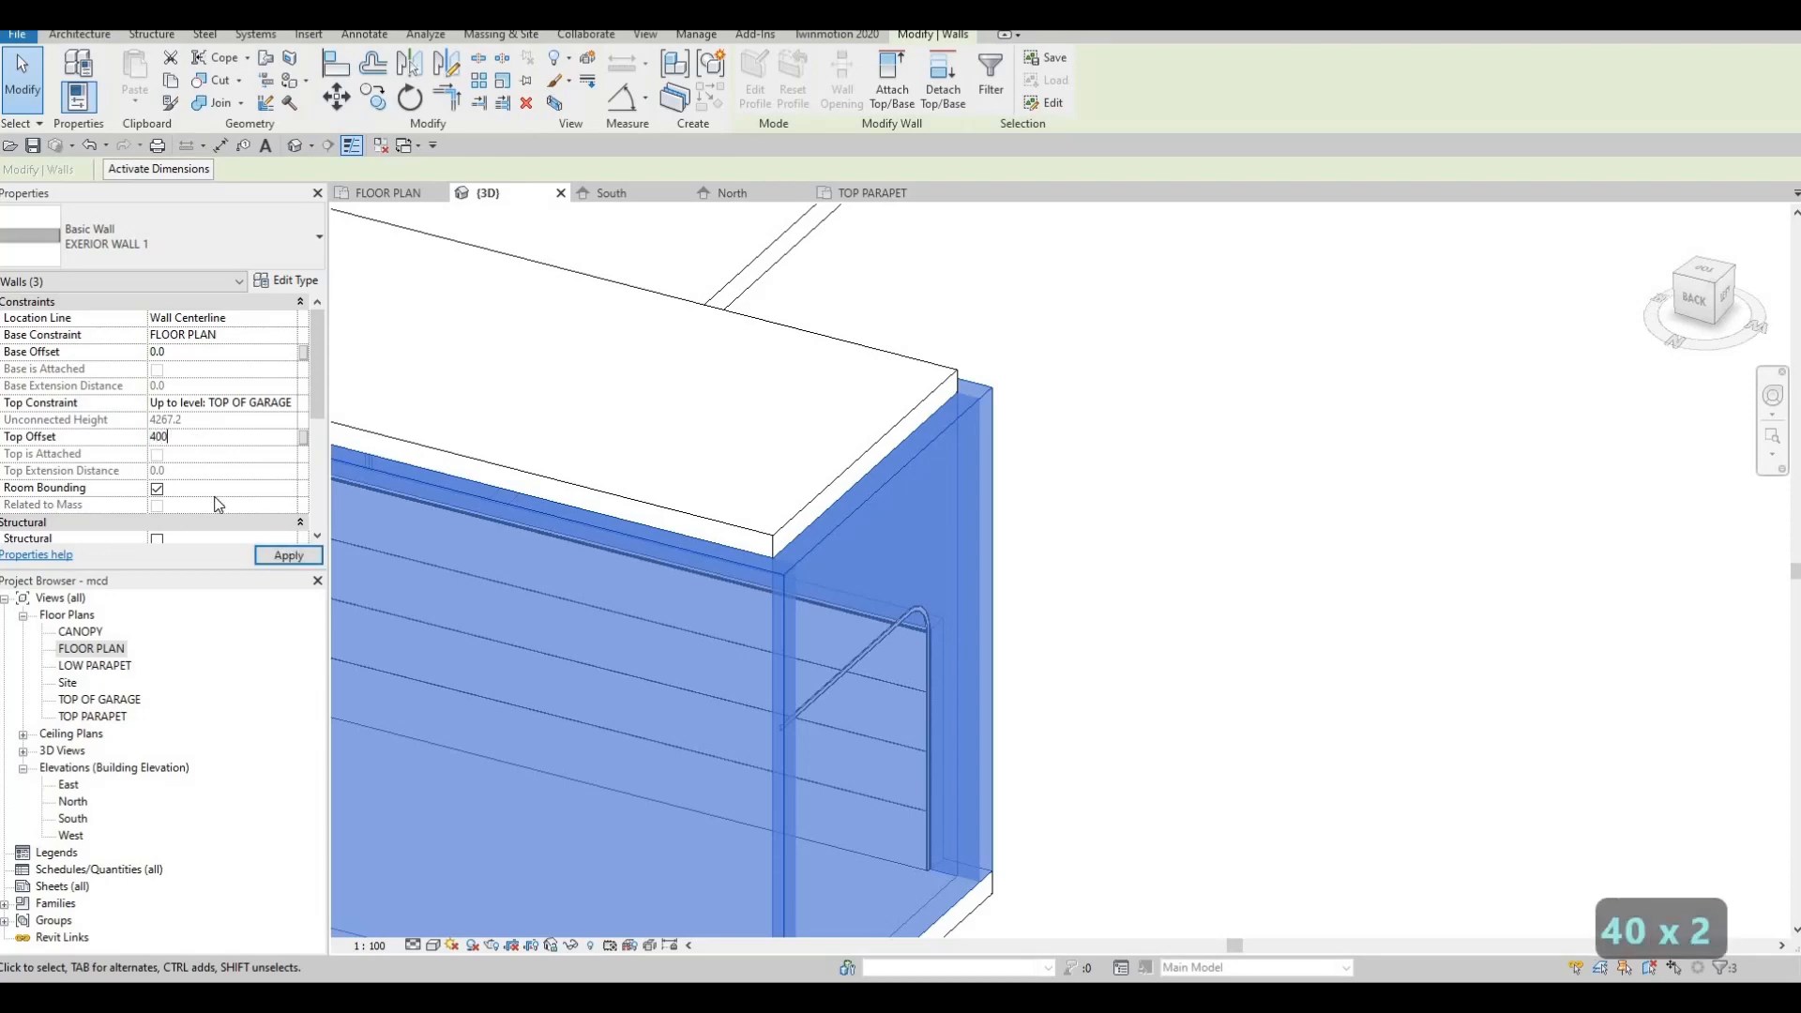
pyautogui.click(282, 556)
pyautogui.press('Escape')
pyautogui.press('Escape')
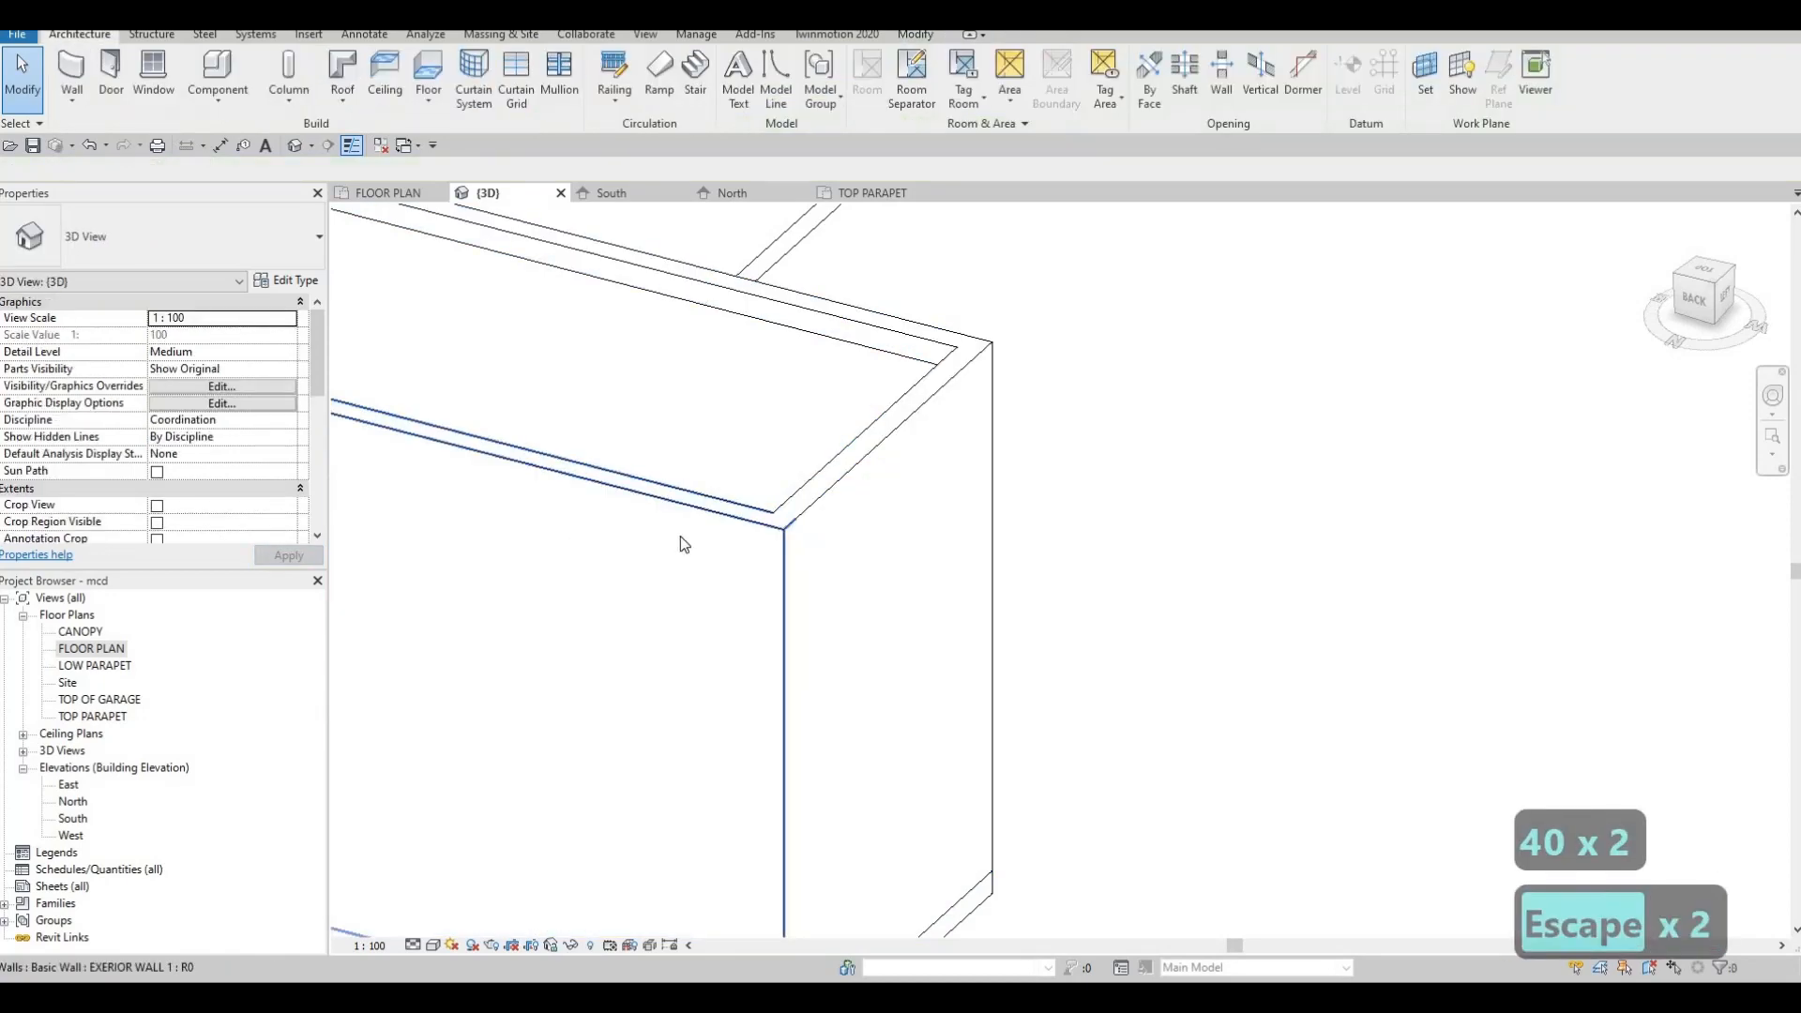
pyautogui.keyDown('shift'); pyautogui.moveTo(679, 536); pyautogui.dragTo(1341, 449, button='middle'); pyautogui.keyUp('shift')
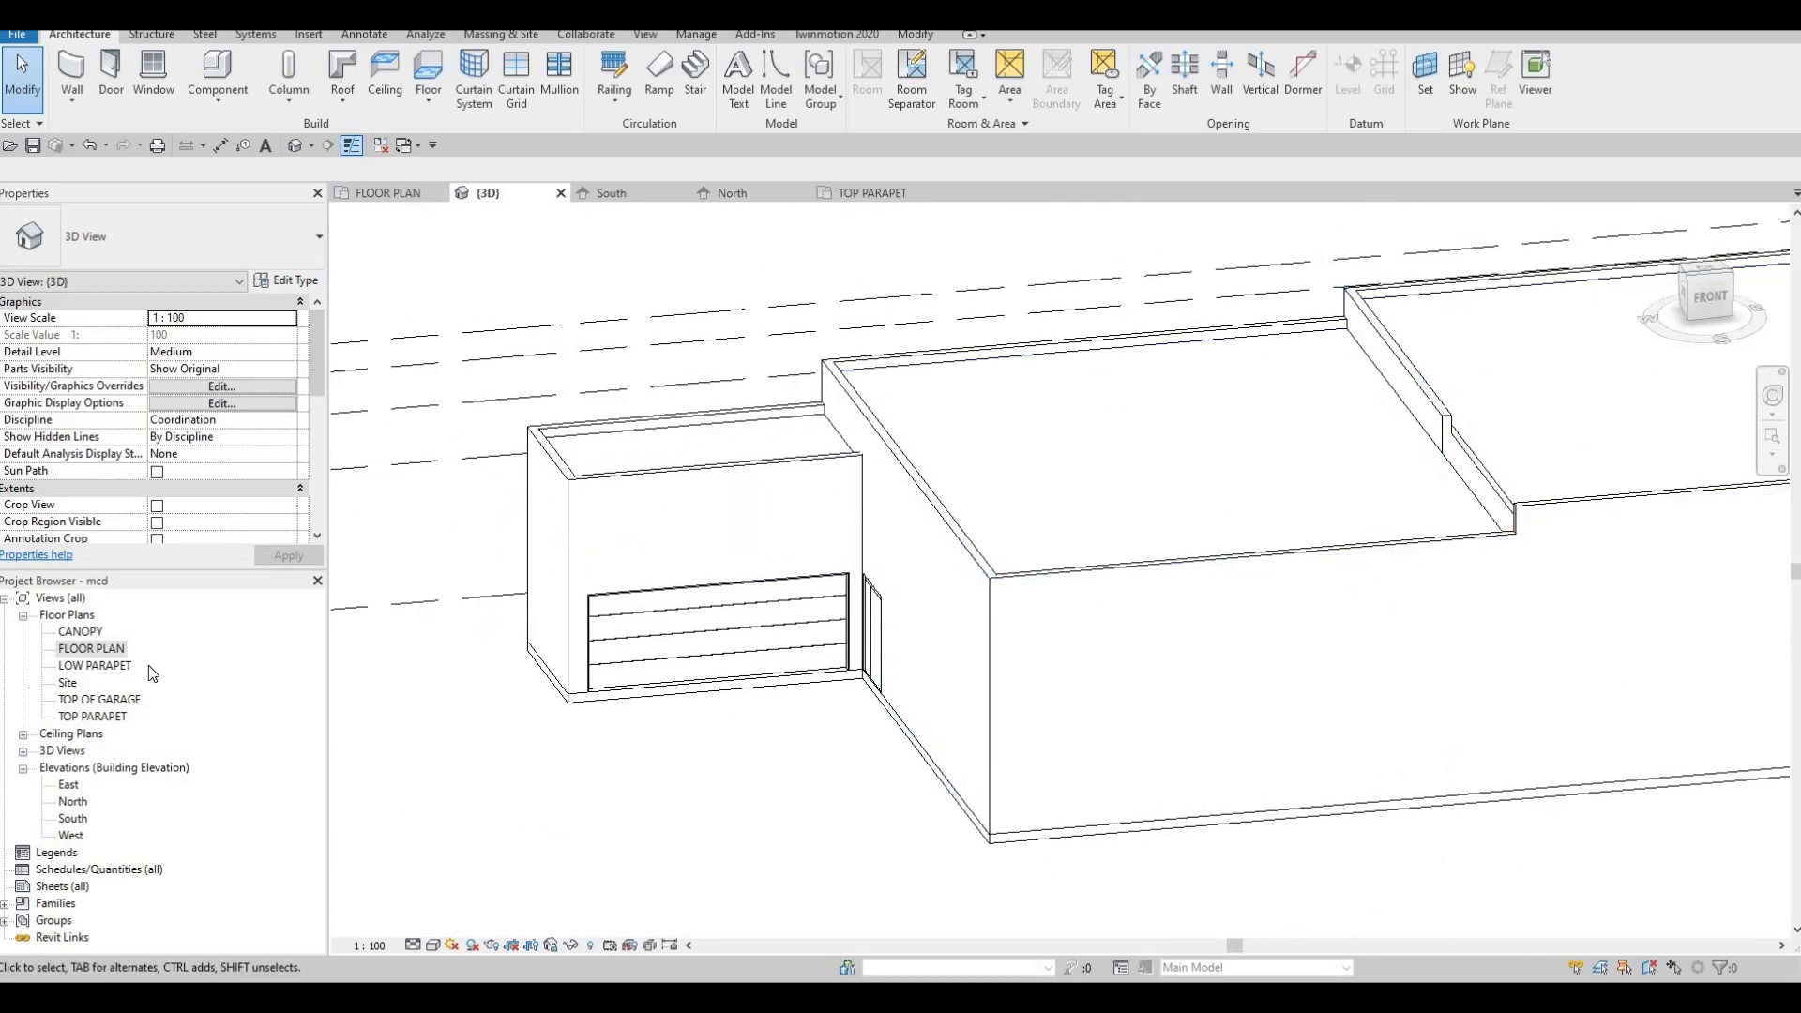
# In the FLOOR PLAN view, extend the INTERIOR WALL 1 segment on grid 5 from grid C to the exterior wall on grid E
pyautogui.doubleClick(88, 653)
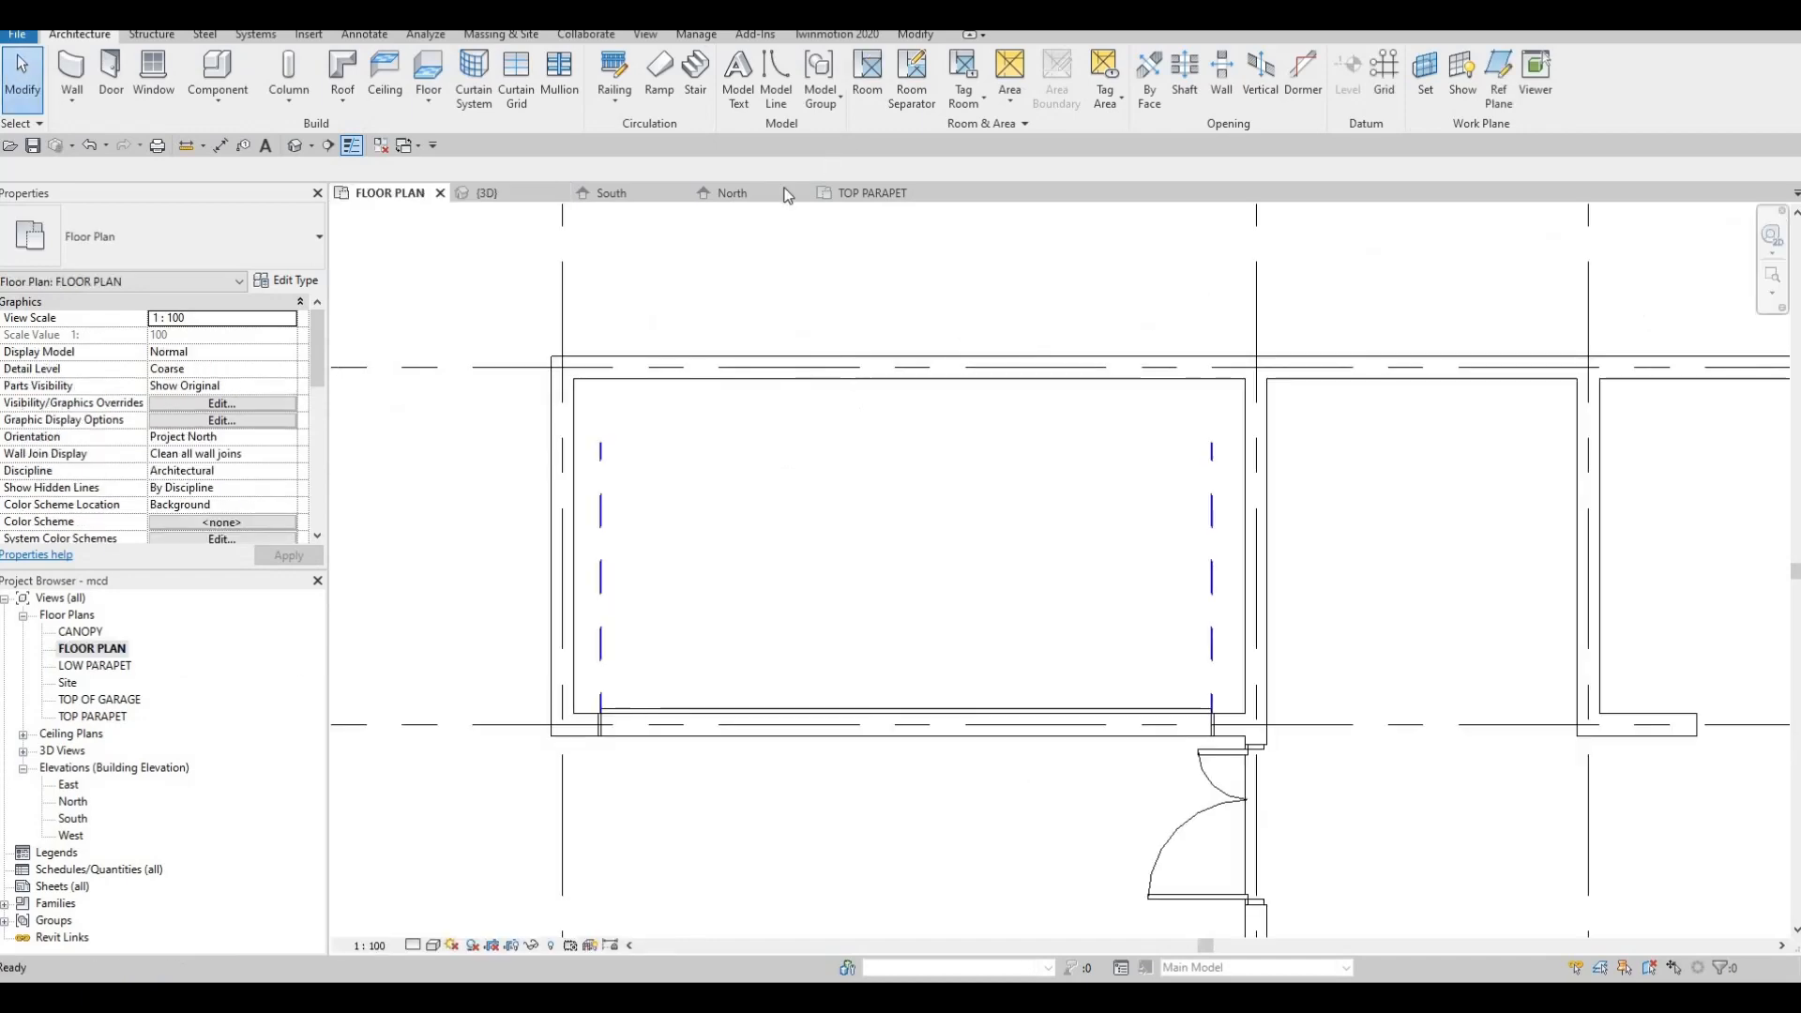
pyautogui.moveTo(1321, 903); pyautogui.dragTo(1178, 377, button='middle')
pyautogui.scroll(-4, 1178, 377)
pyautogui.moveTo(1285, 488); pyautogui.dragTo(1144, 424, button='middle')
pyautogui.scroll(-6, 1144, 424)
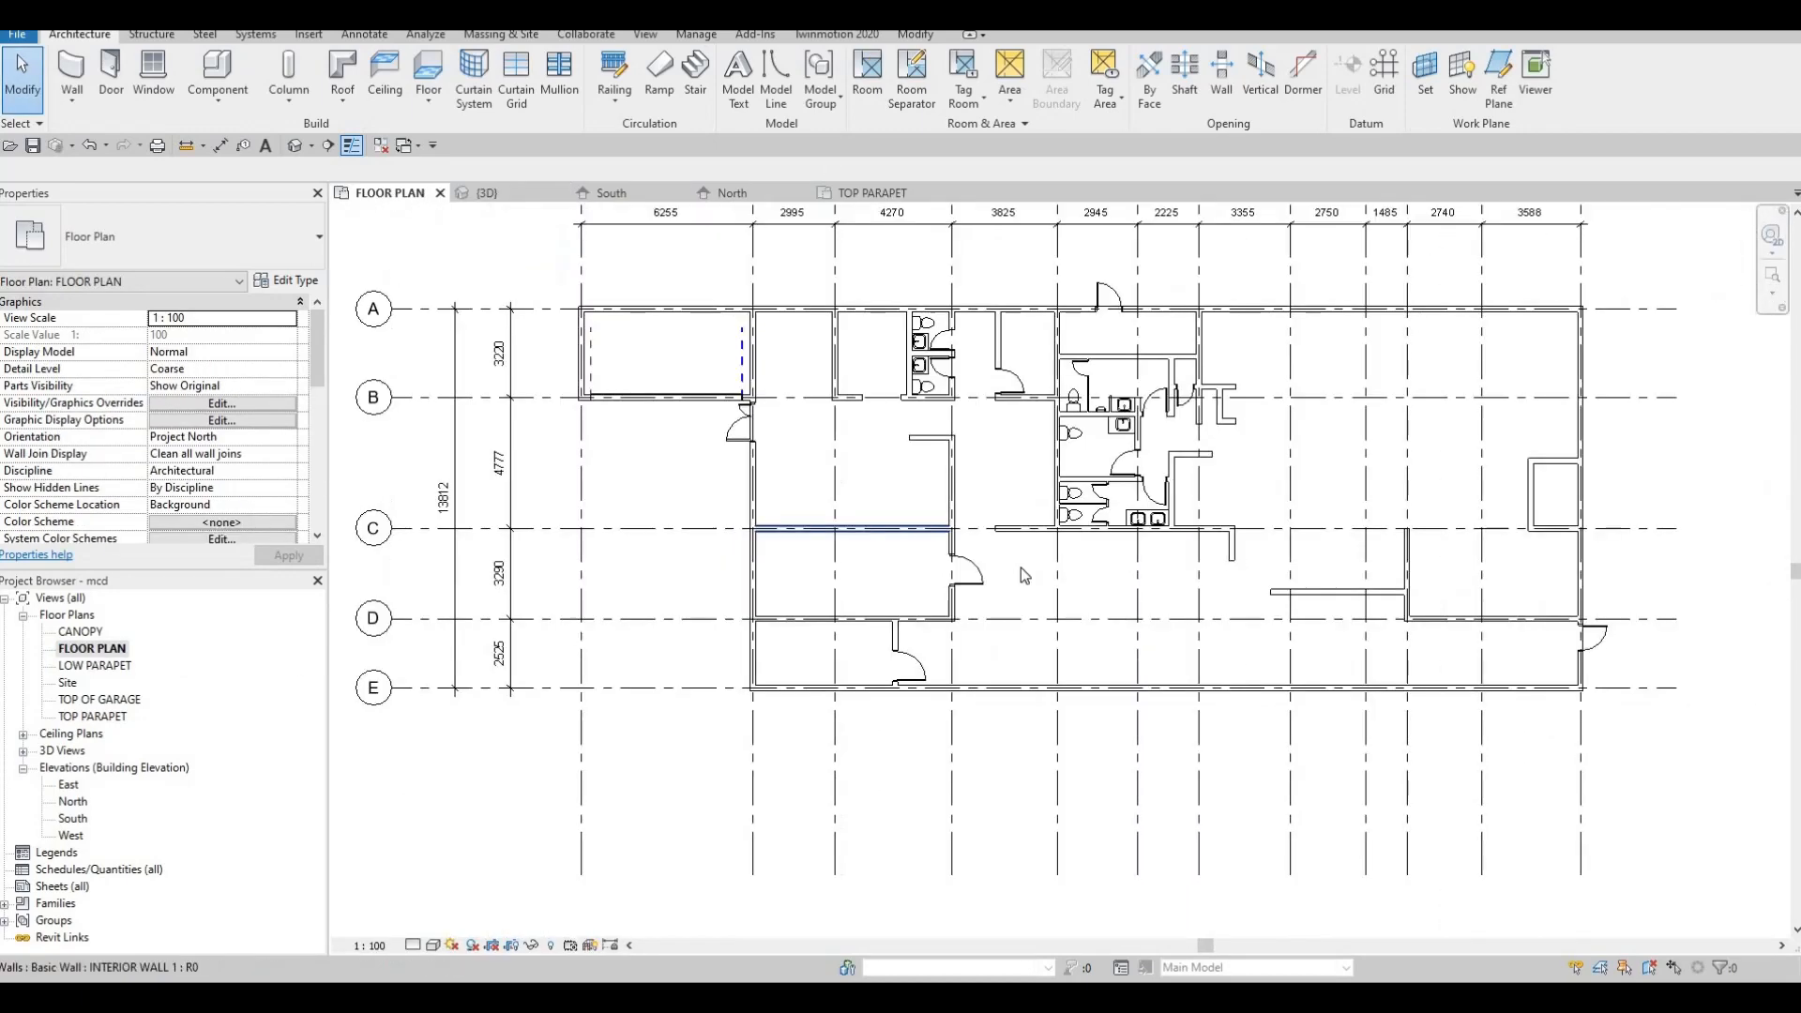
pyautogui.scroll(3, 863, 379)
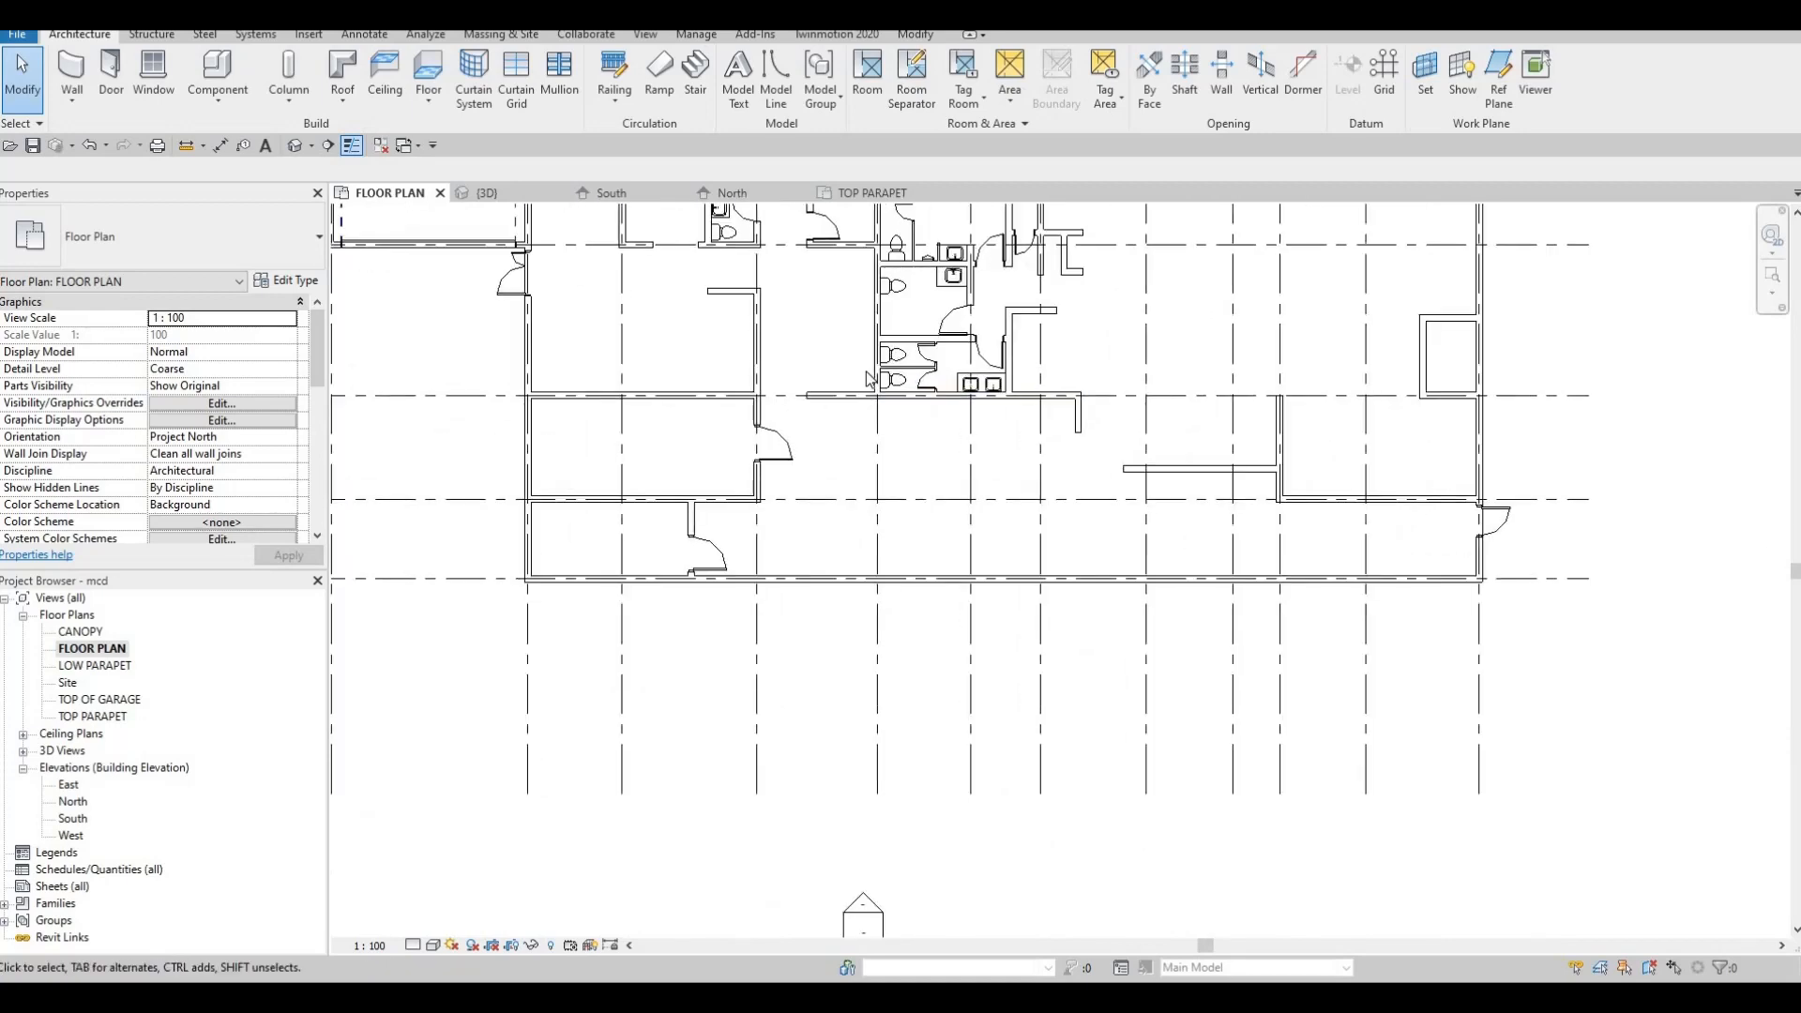
pyautogui.click(863, 402)
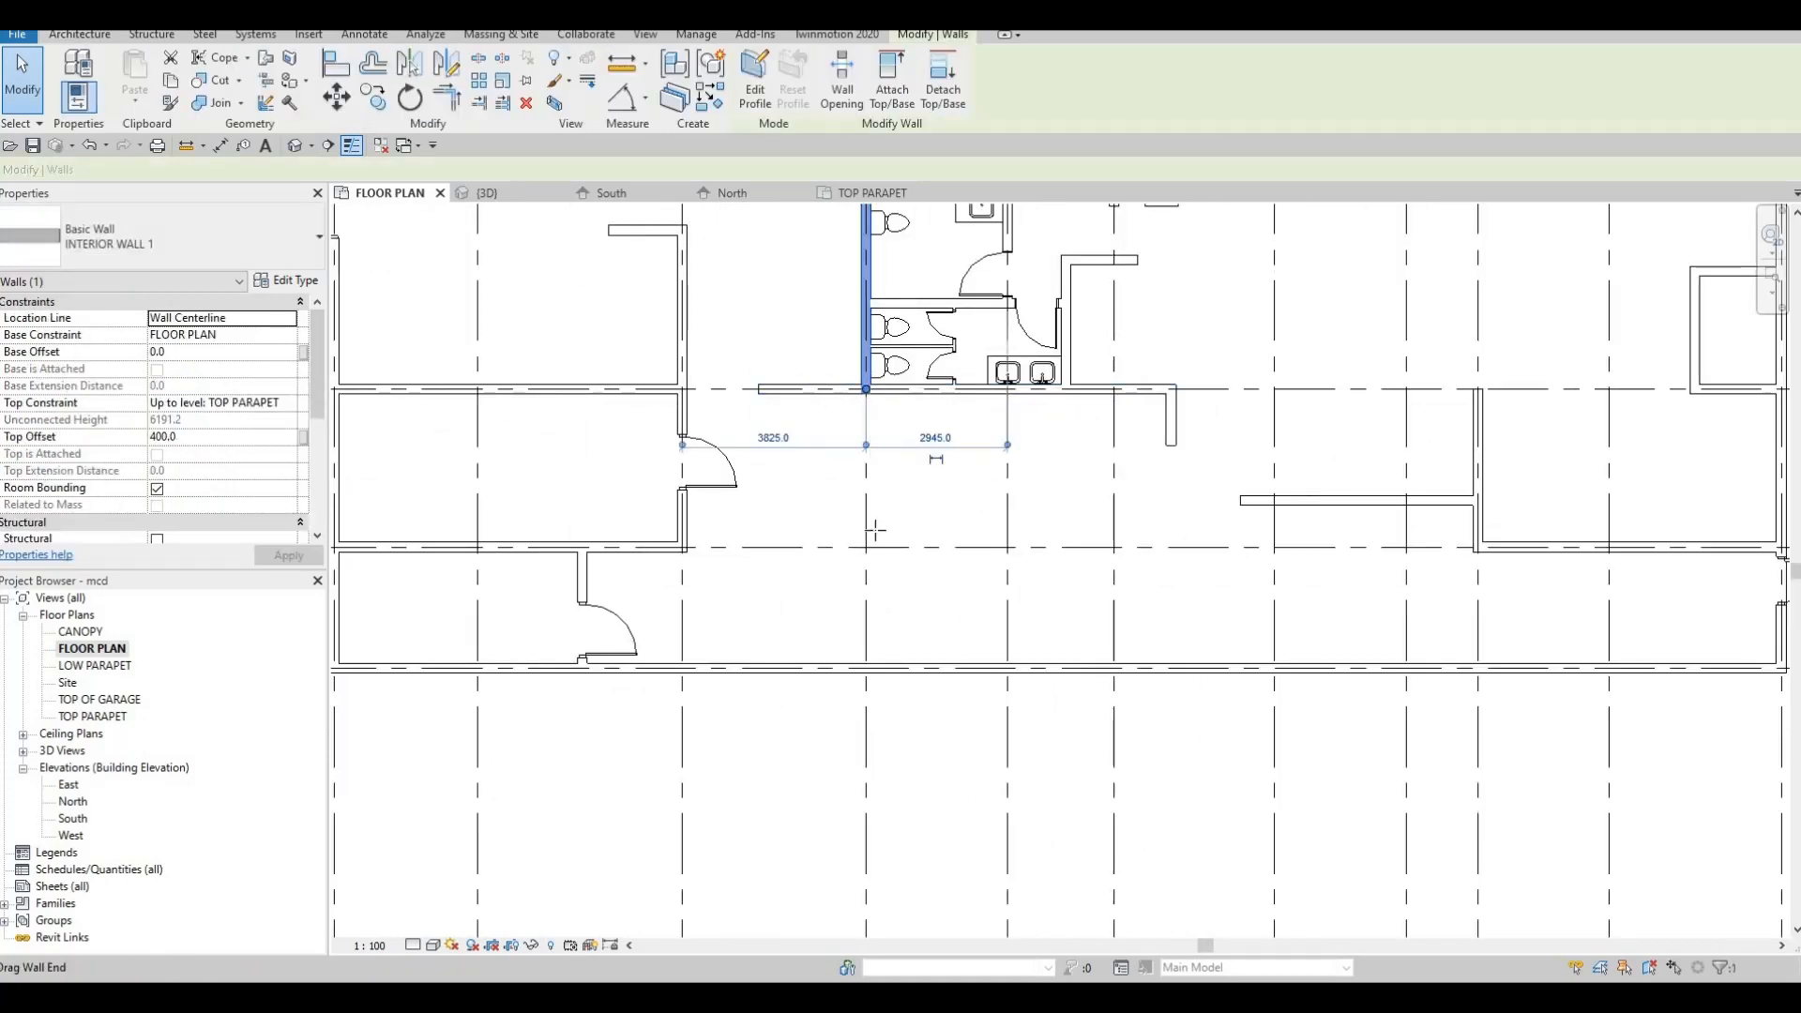
pyautogui.moveTo(874, 531); pyautogui.dragTo(871, 652)
pyautogui.press('Escape')
pyautogui.press('Escape')
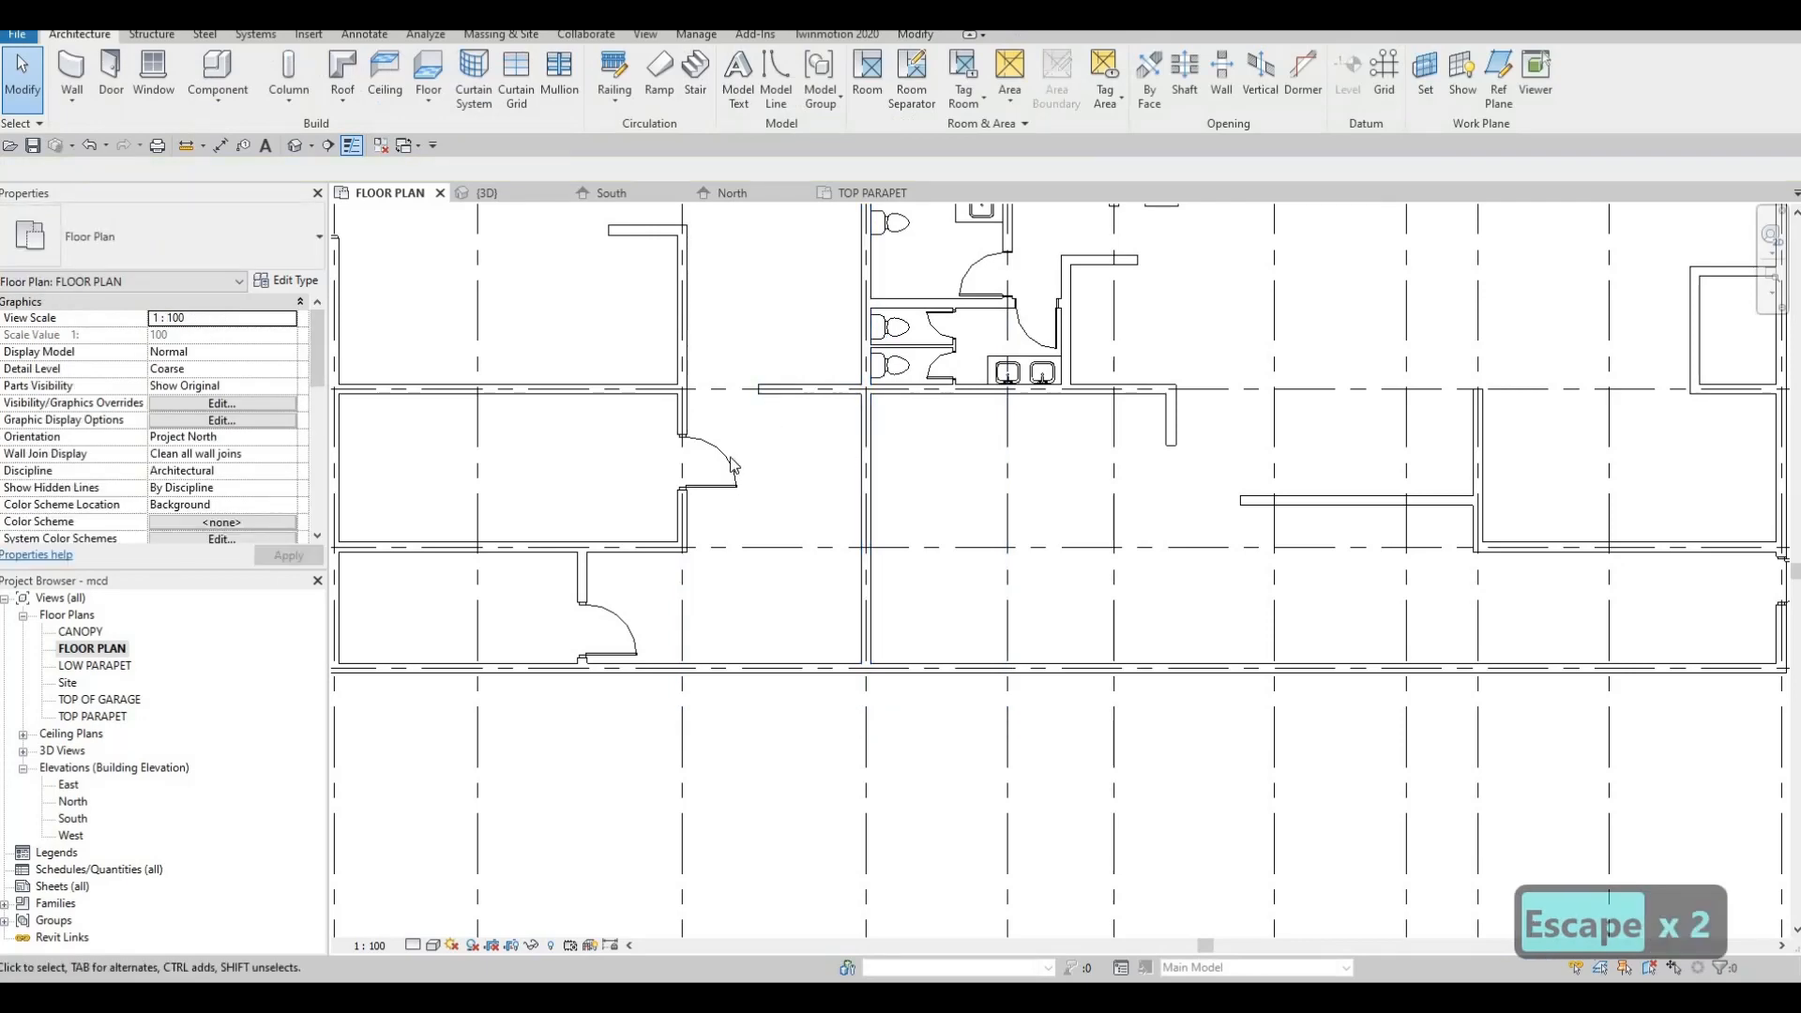
# Place a building section between grids 4 and 5, running from just above grid C to beyond grid E and facing the extended wall
pyautogui.scroll(-2, 733, 465)
pyautogui.press('Escape')
pyautogui.press('Escape')
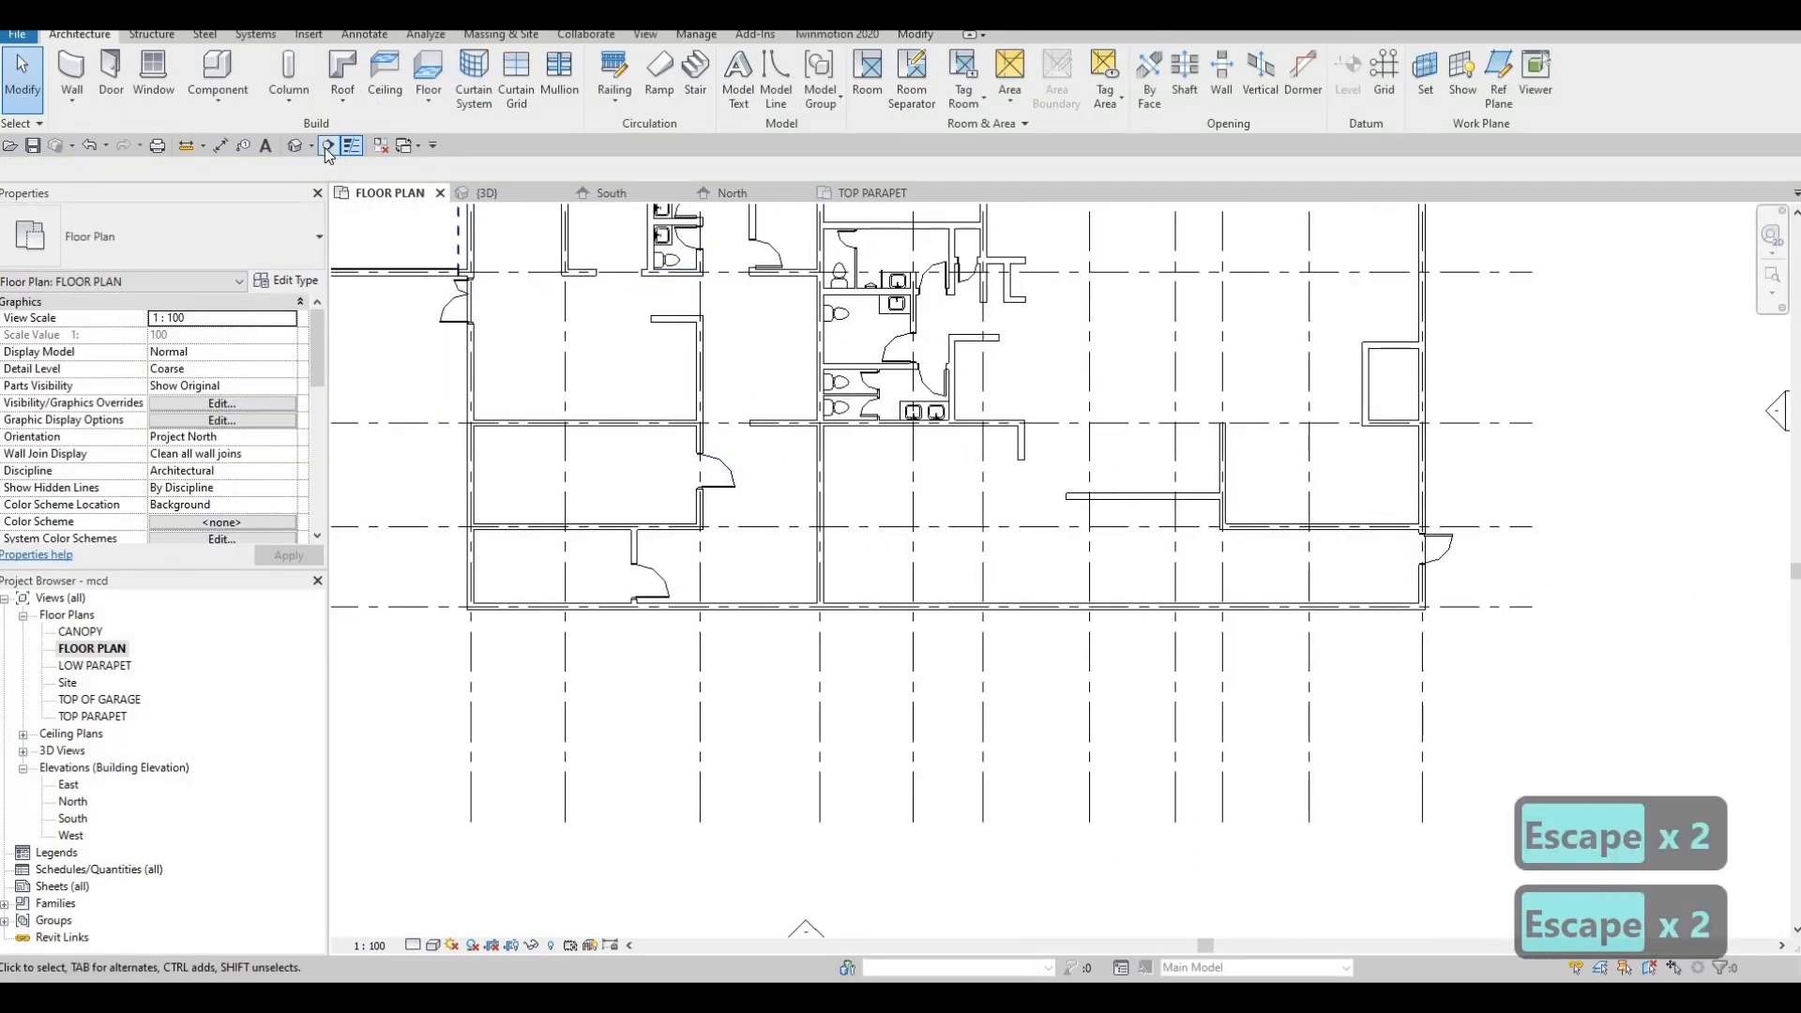
pyautogui.click(328, 146)
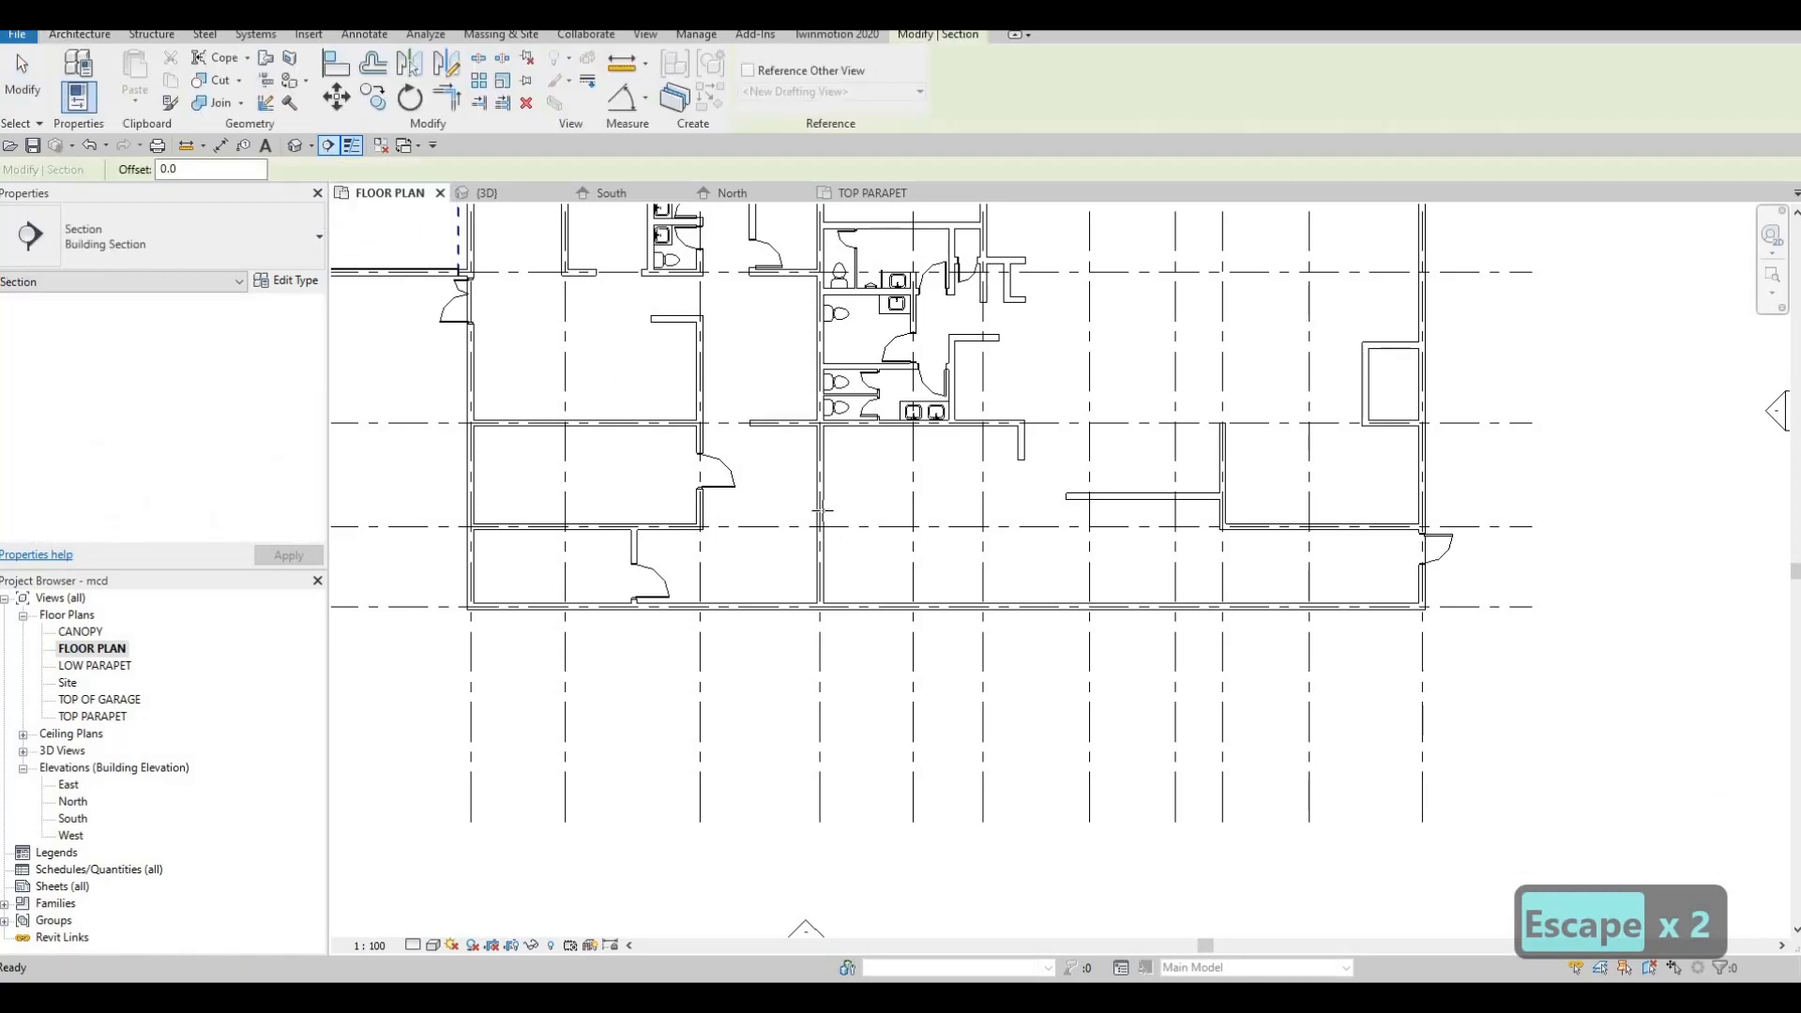
pyautogui.click(784, 386)
pyautogui.press('Escape')
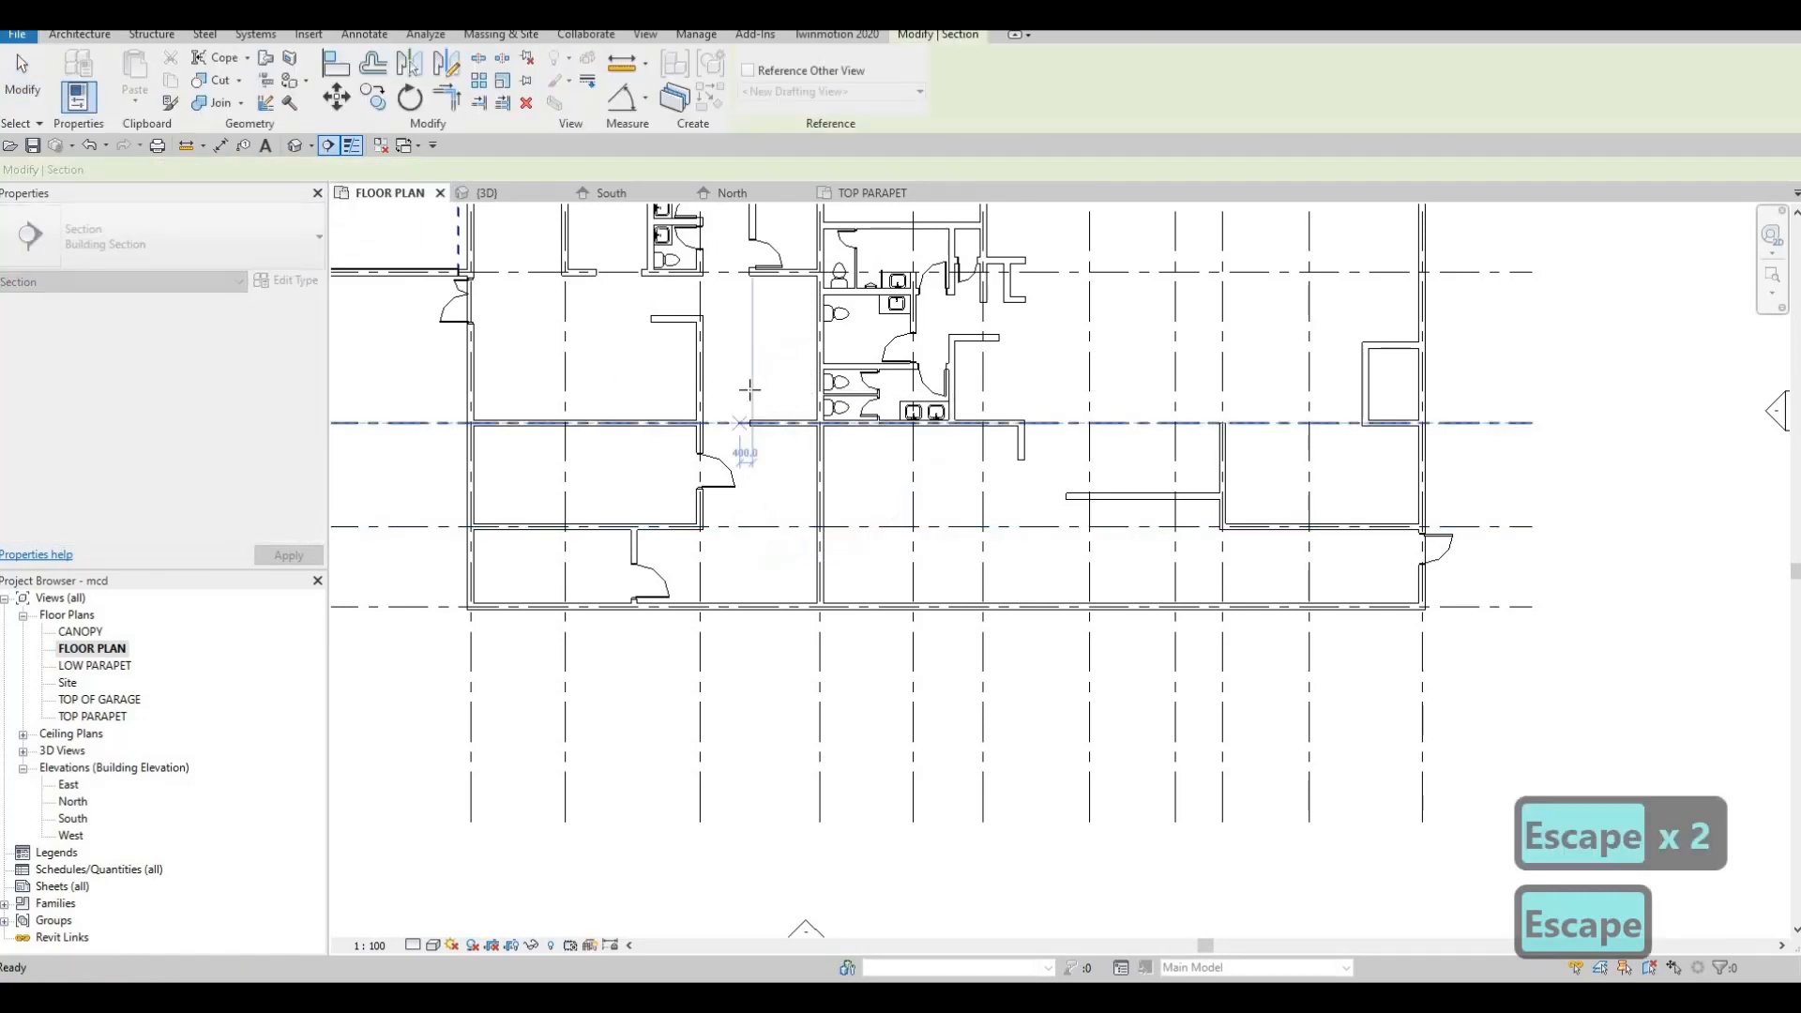
pyautogui.click(748, 387)
pyautogui.click(749, 725)
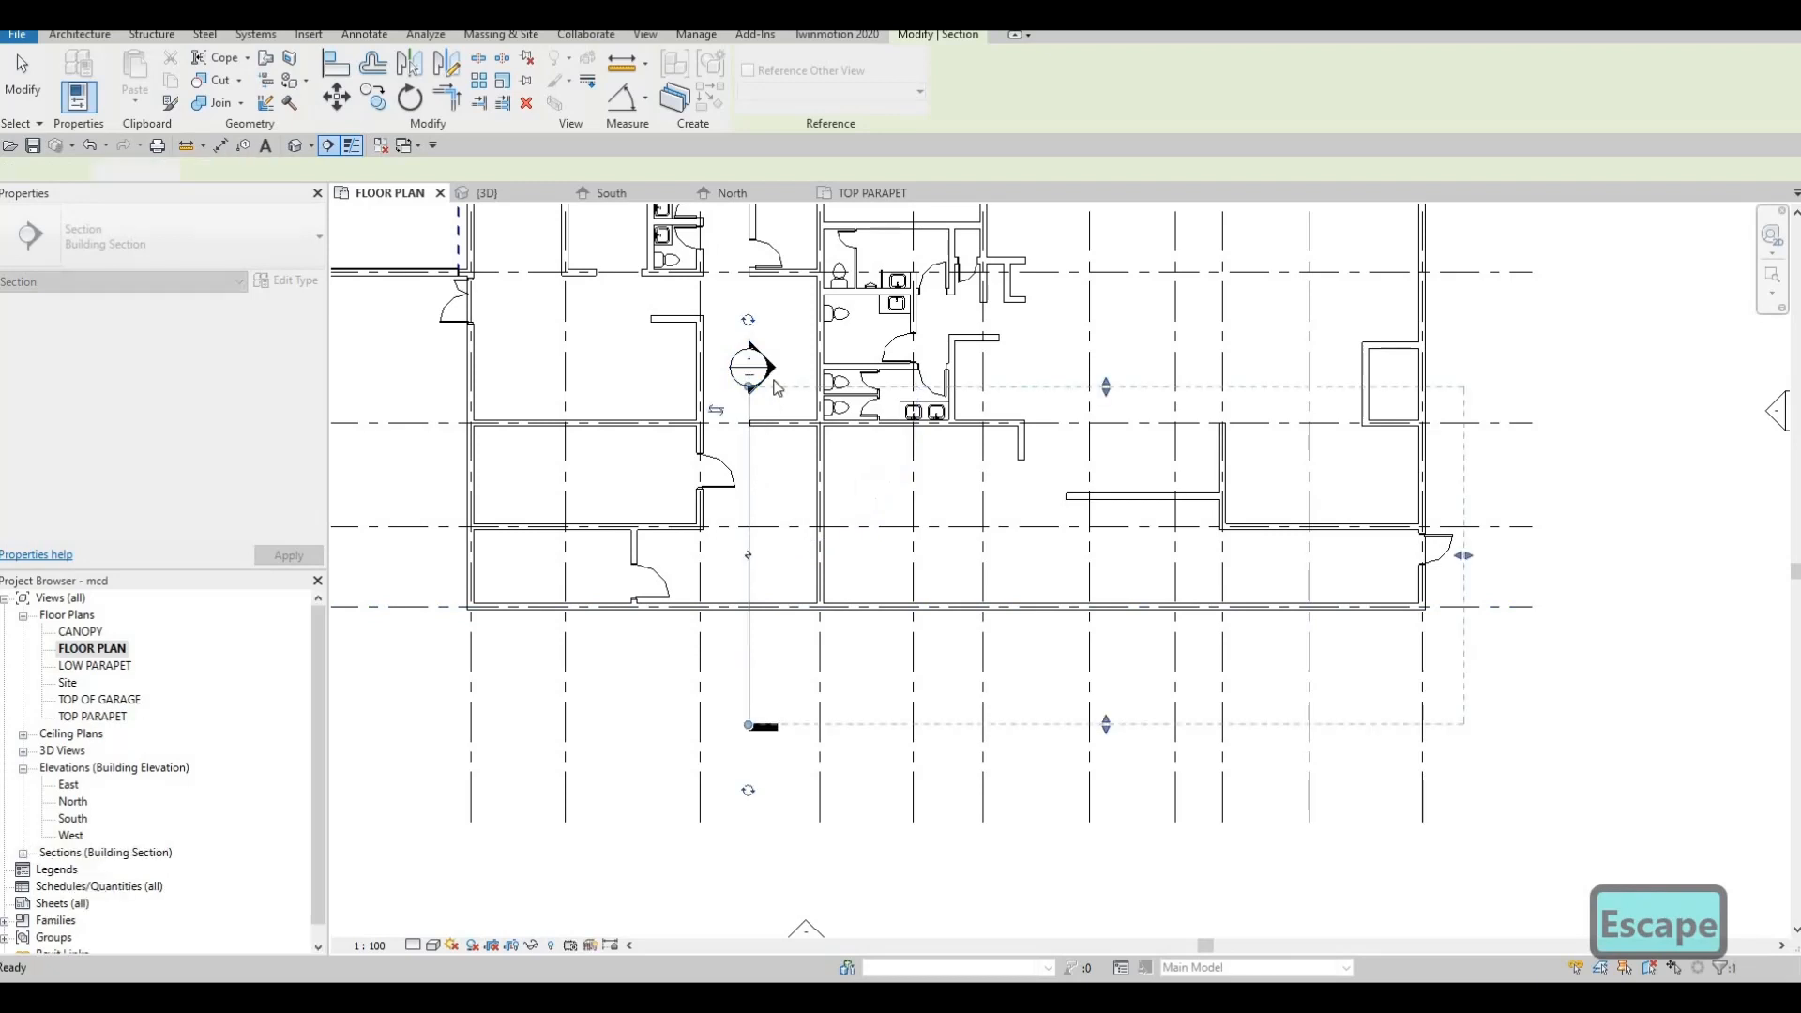
pyautogui.press('Escape')
pyautogui.press('Escape')
pyautogui.press('Escape')
# In the new section's view, cut a rectangular opening about 4.9 m wide and 4.5 m high in INTERIOR WALL 1 between grids C and E
pyautogui.doubleClick(776, 376)
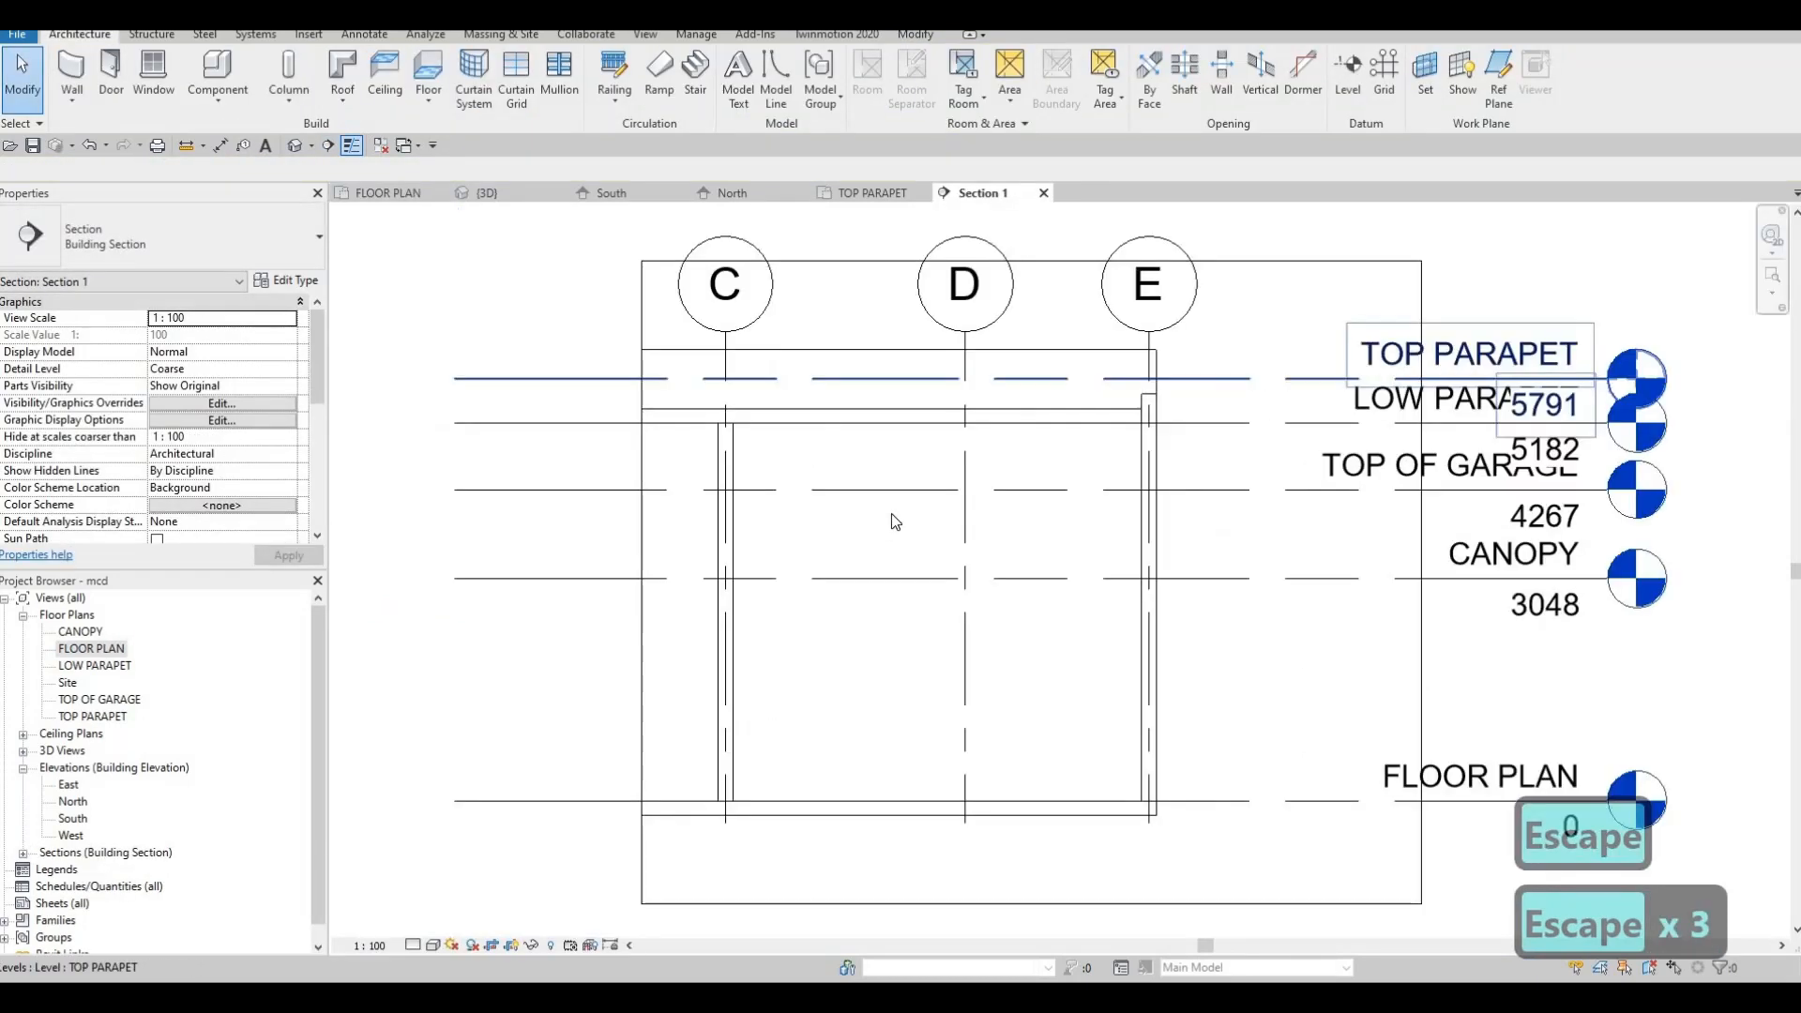
pyautogui.scroll(-2, 881, 433)
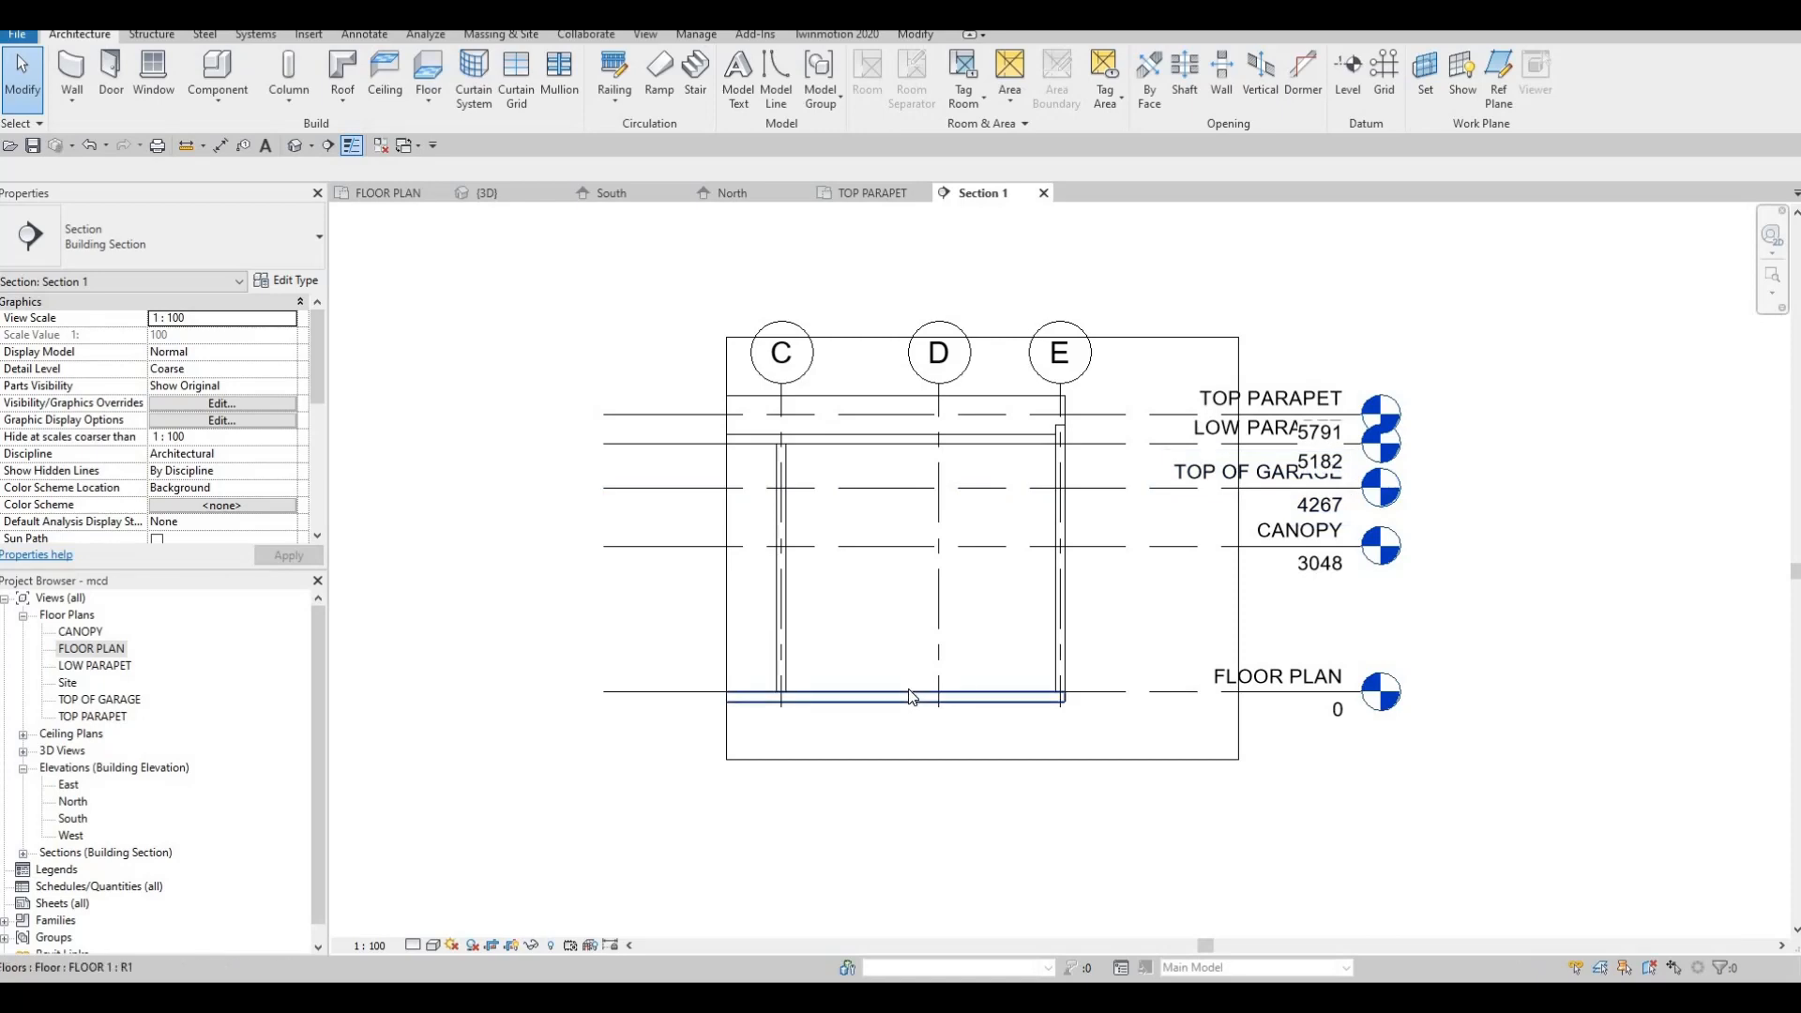
pyautogui.press('Tab')
pyautogui.press('Tab')
pyautogui.press('Tab')
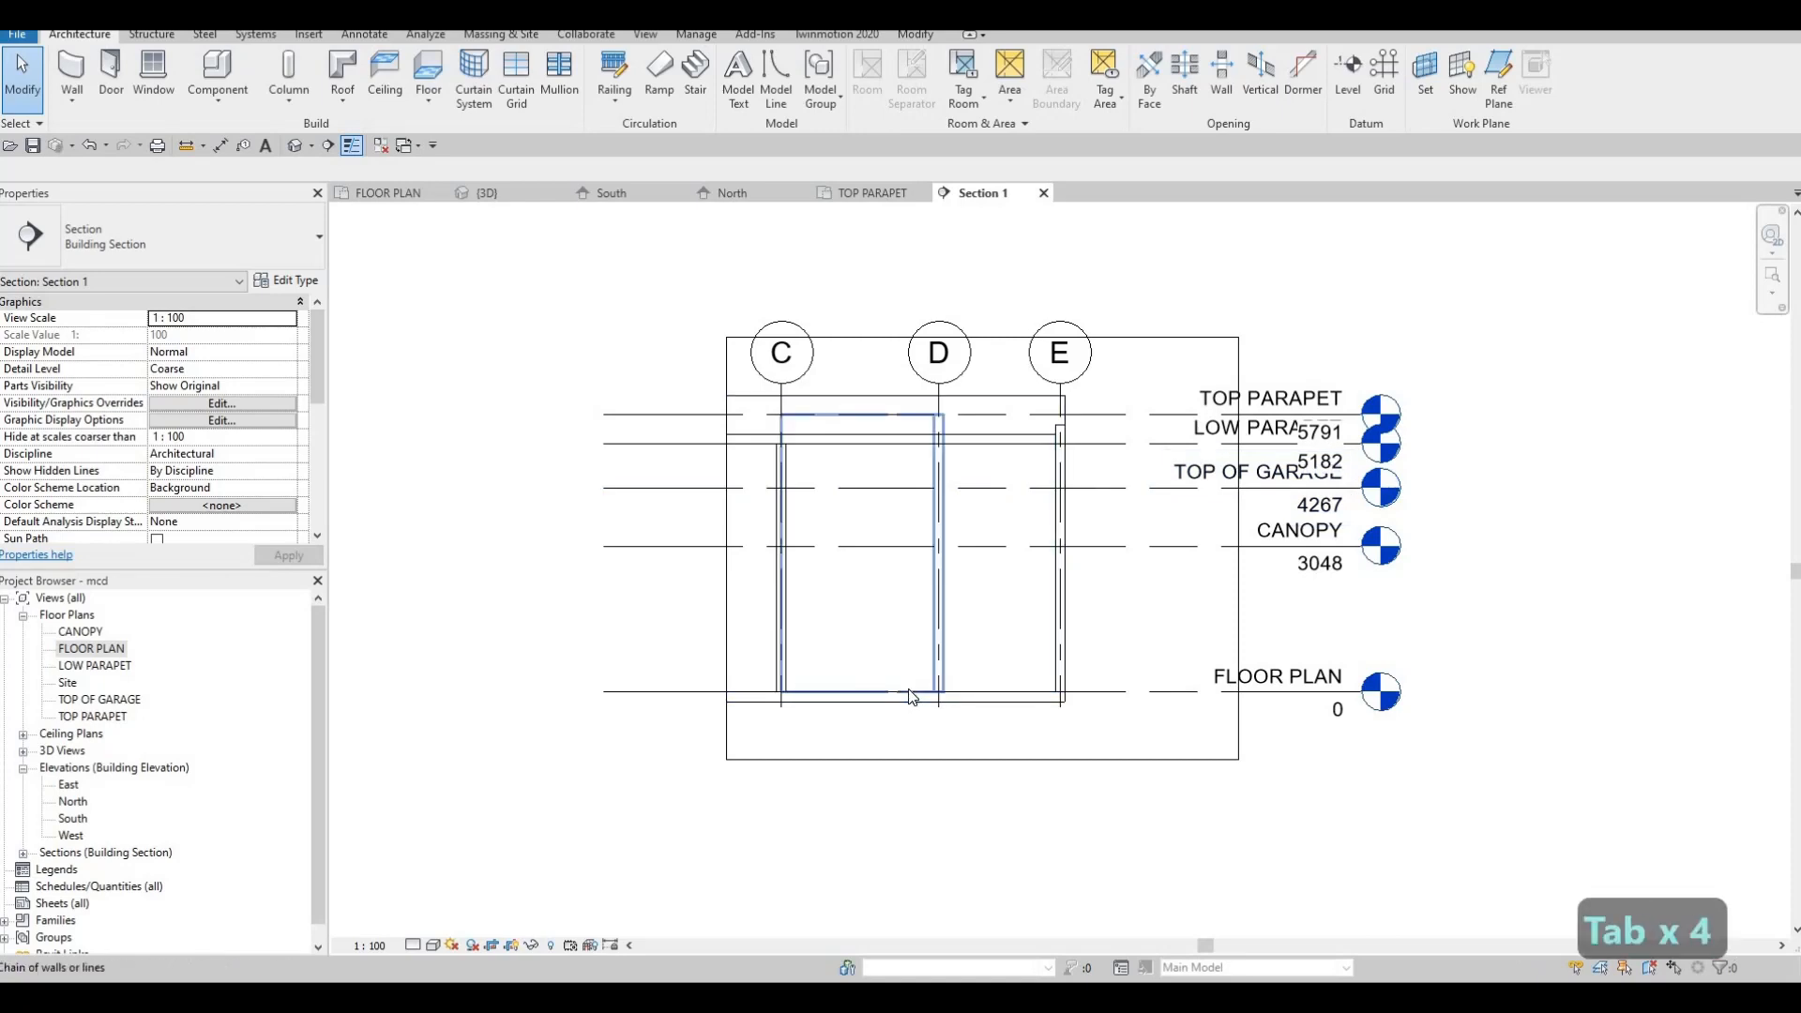
pyautogui.press('Tab')
pyautogui.press('Tab')
pyautogui.press('Tab')
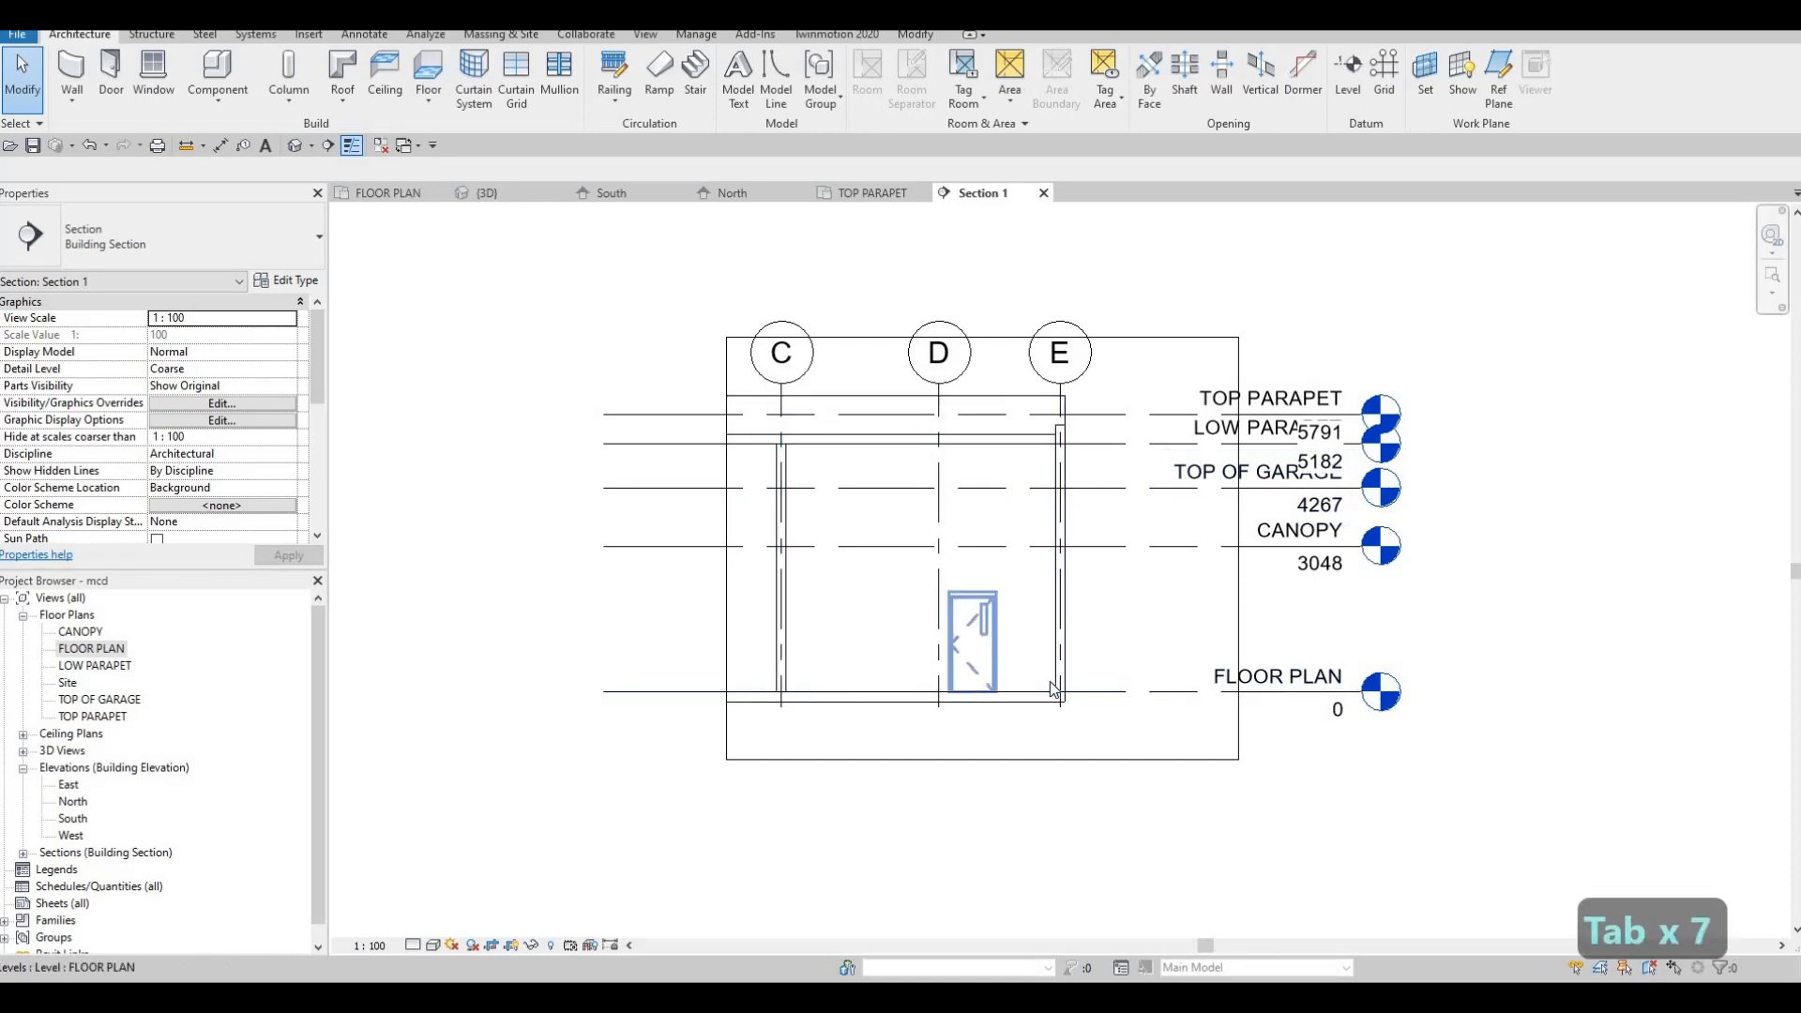
pyautogui.press('Escape')
pyautogui.press('Escape')
pyautogui.press('Tab')
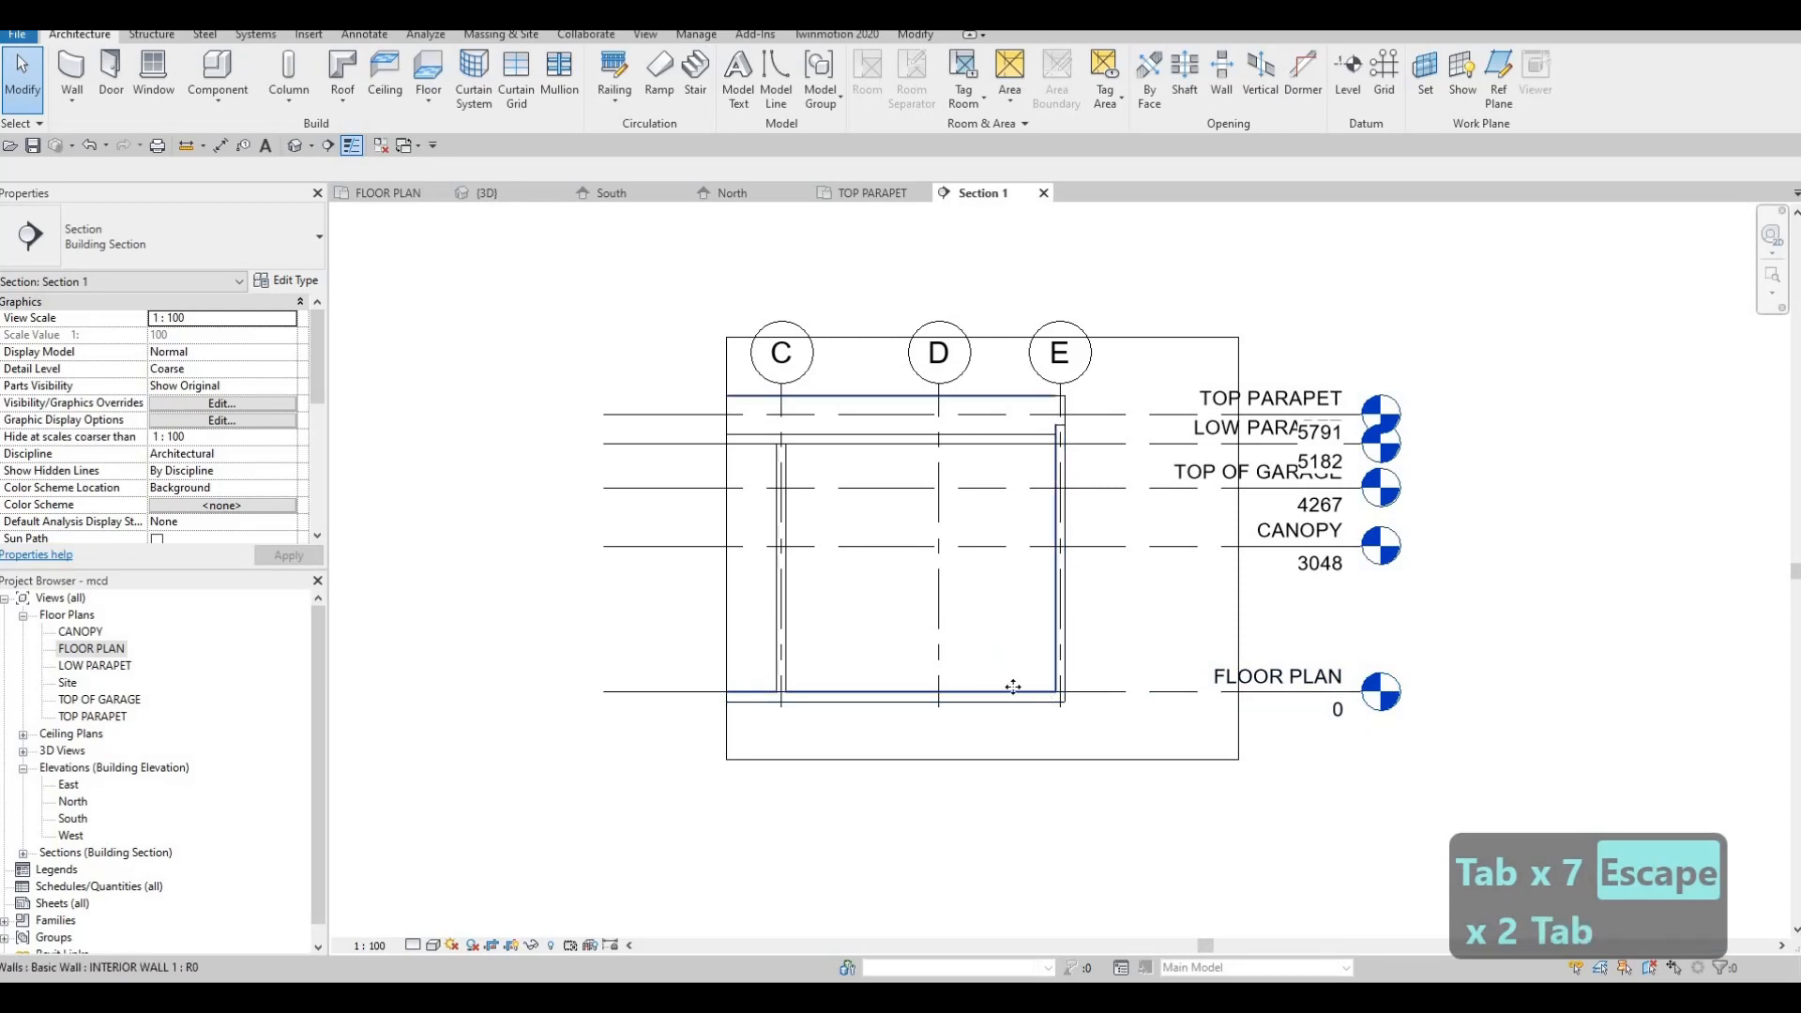
pyautogui.click(978, 573)
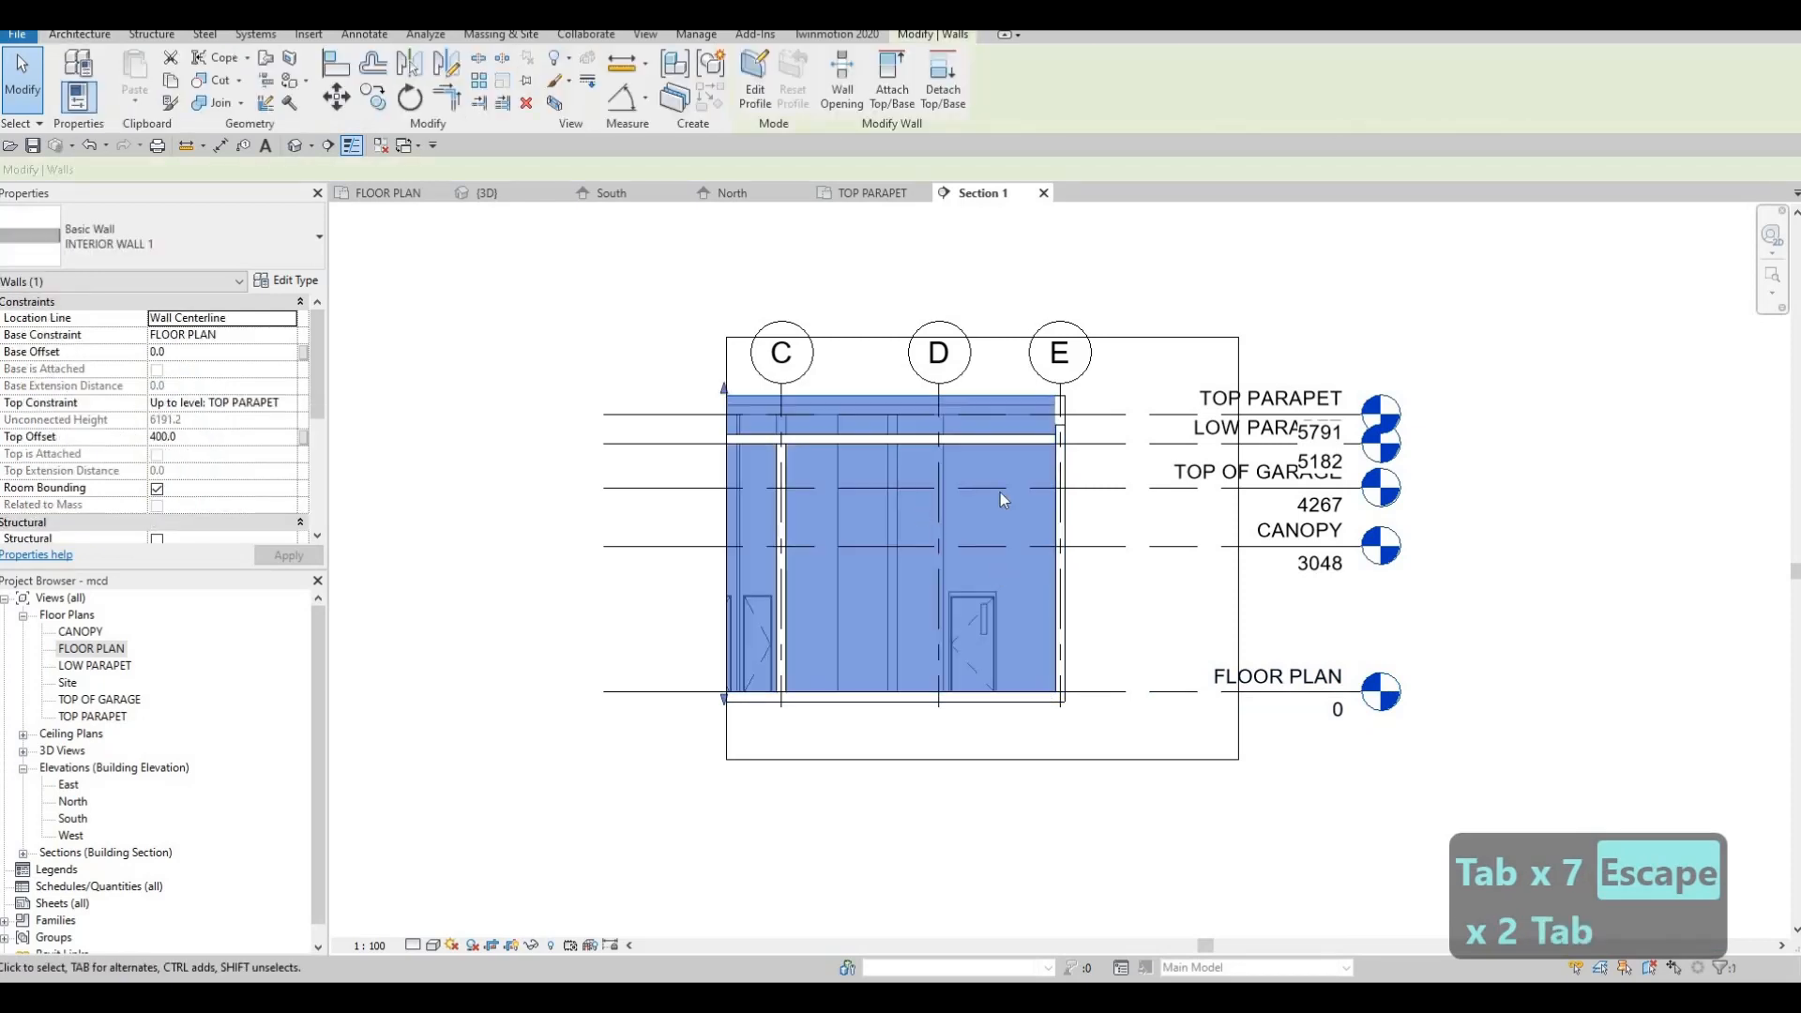
pyautogui.click(838, 99)
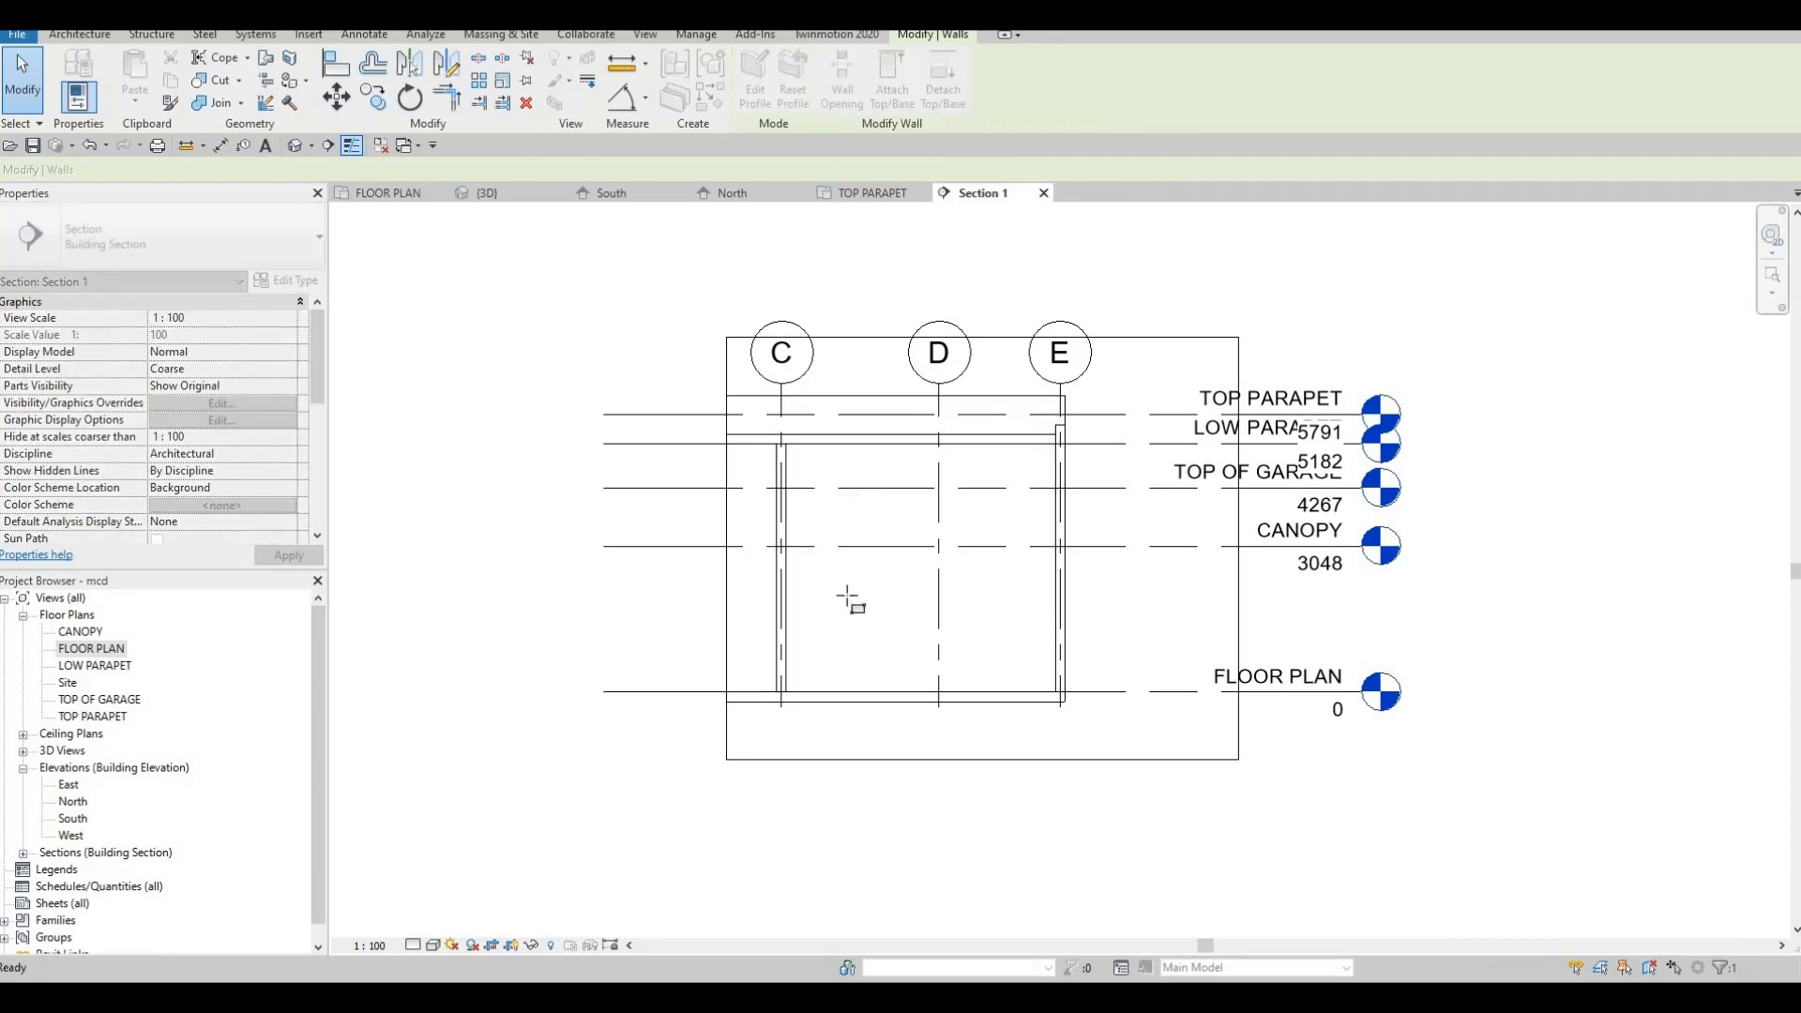
pyautogui.click(804, 689)
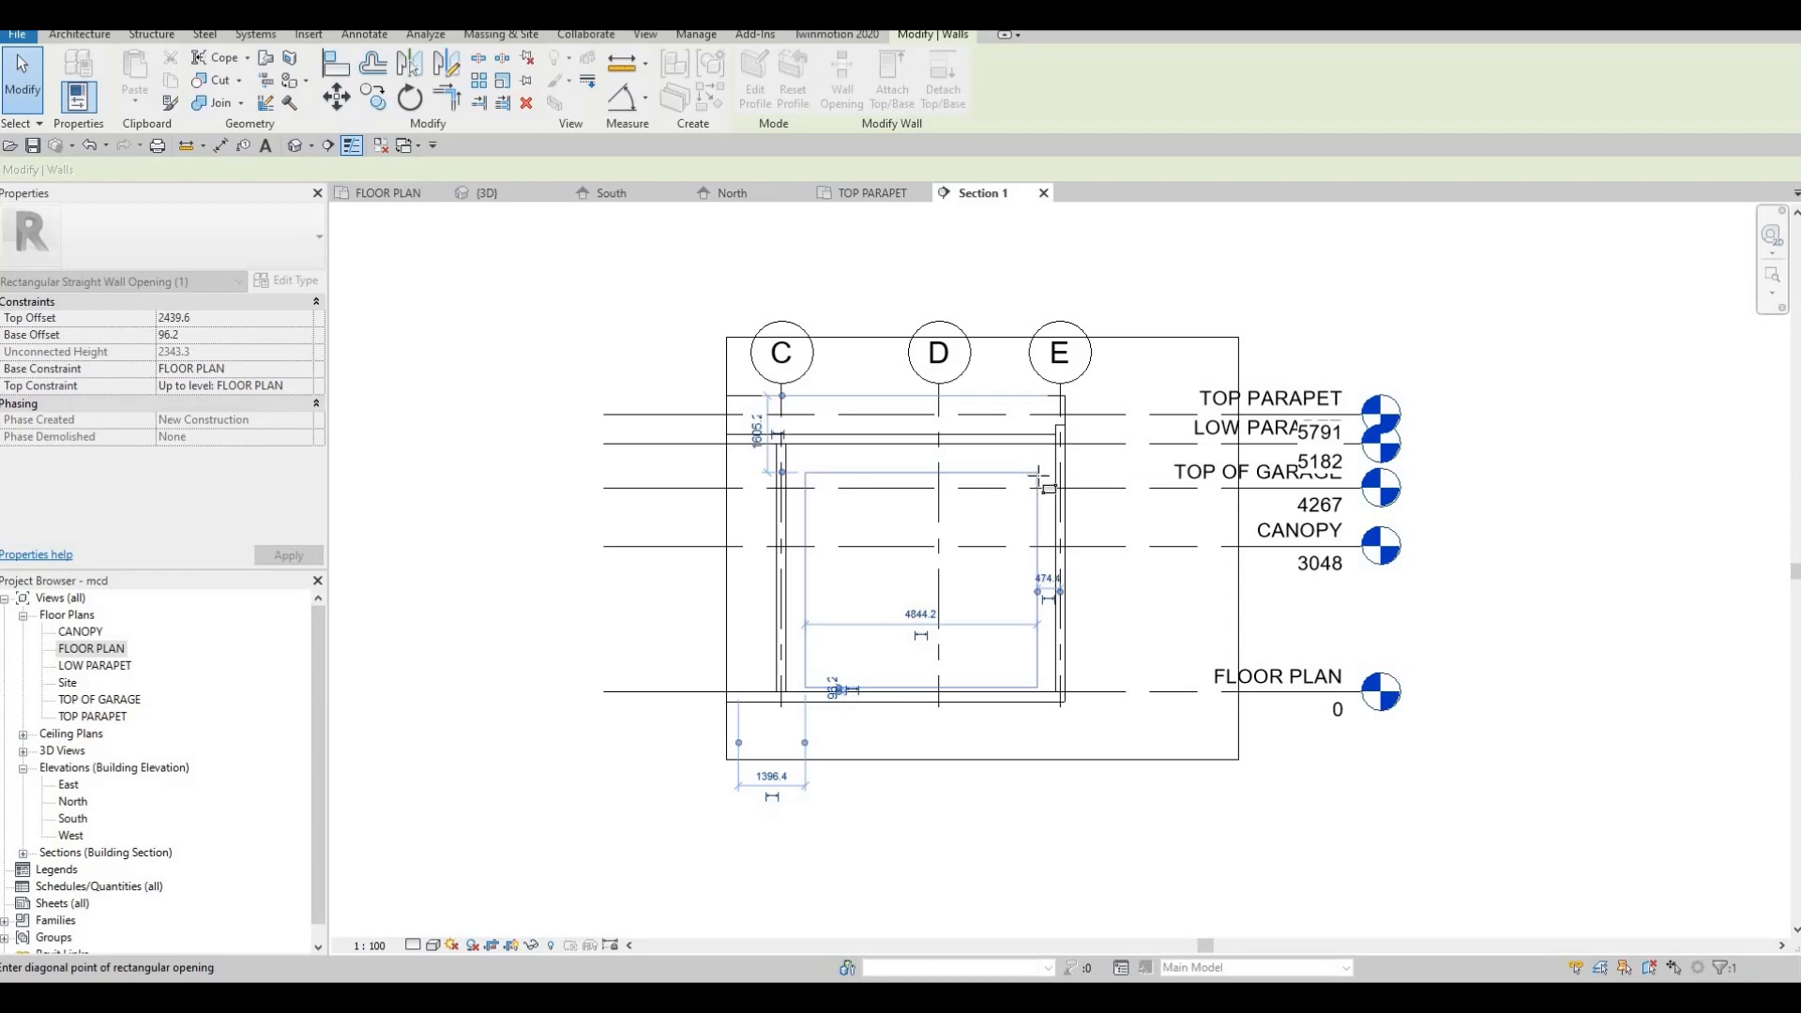
pyautogui.click(997, 651)
pyautogui.press('Escape')
pyautogui.press('Escape')
pyautogui.press('Escape')
# Stretch the wall opening's base down to the FLOOR PLAN level and its side to the exterior wall on grid E, unjoining the conflicting elements
pyautogui.scroll(5, 1085, 663)
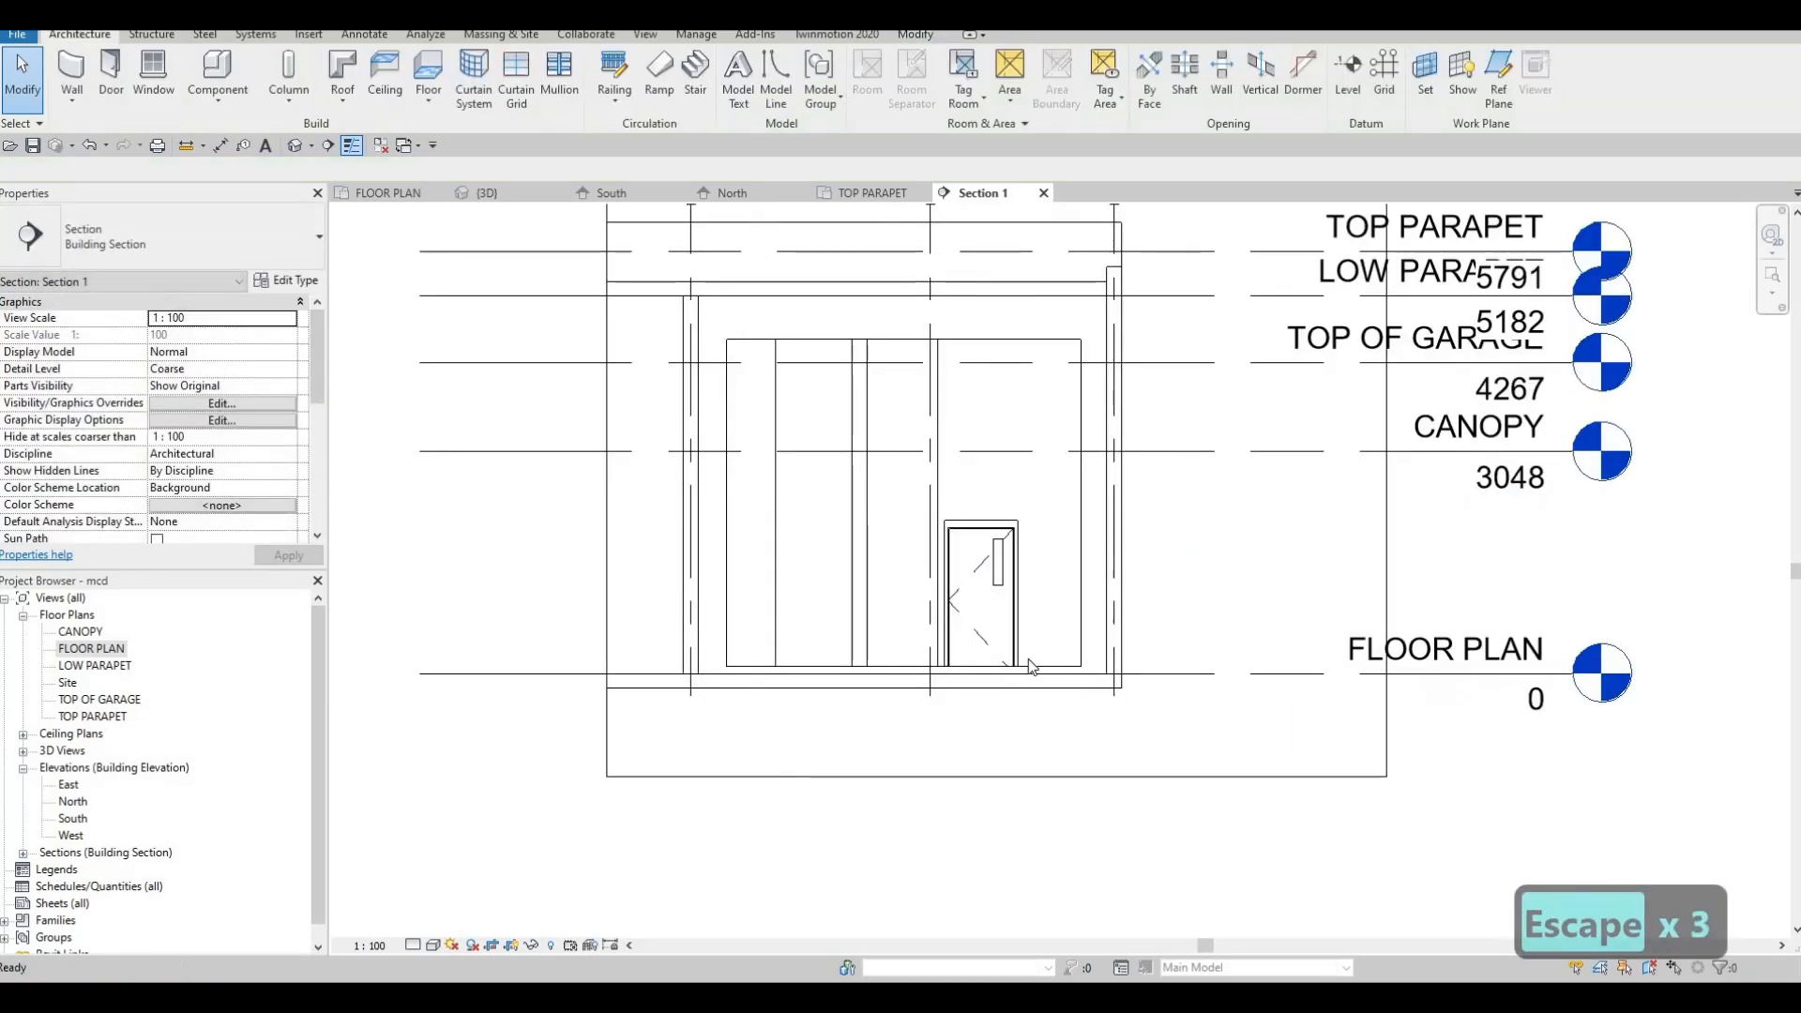
pyautogui.click(886, 662)
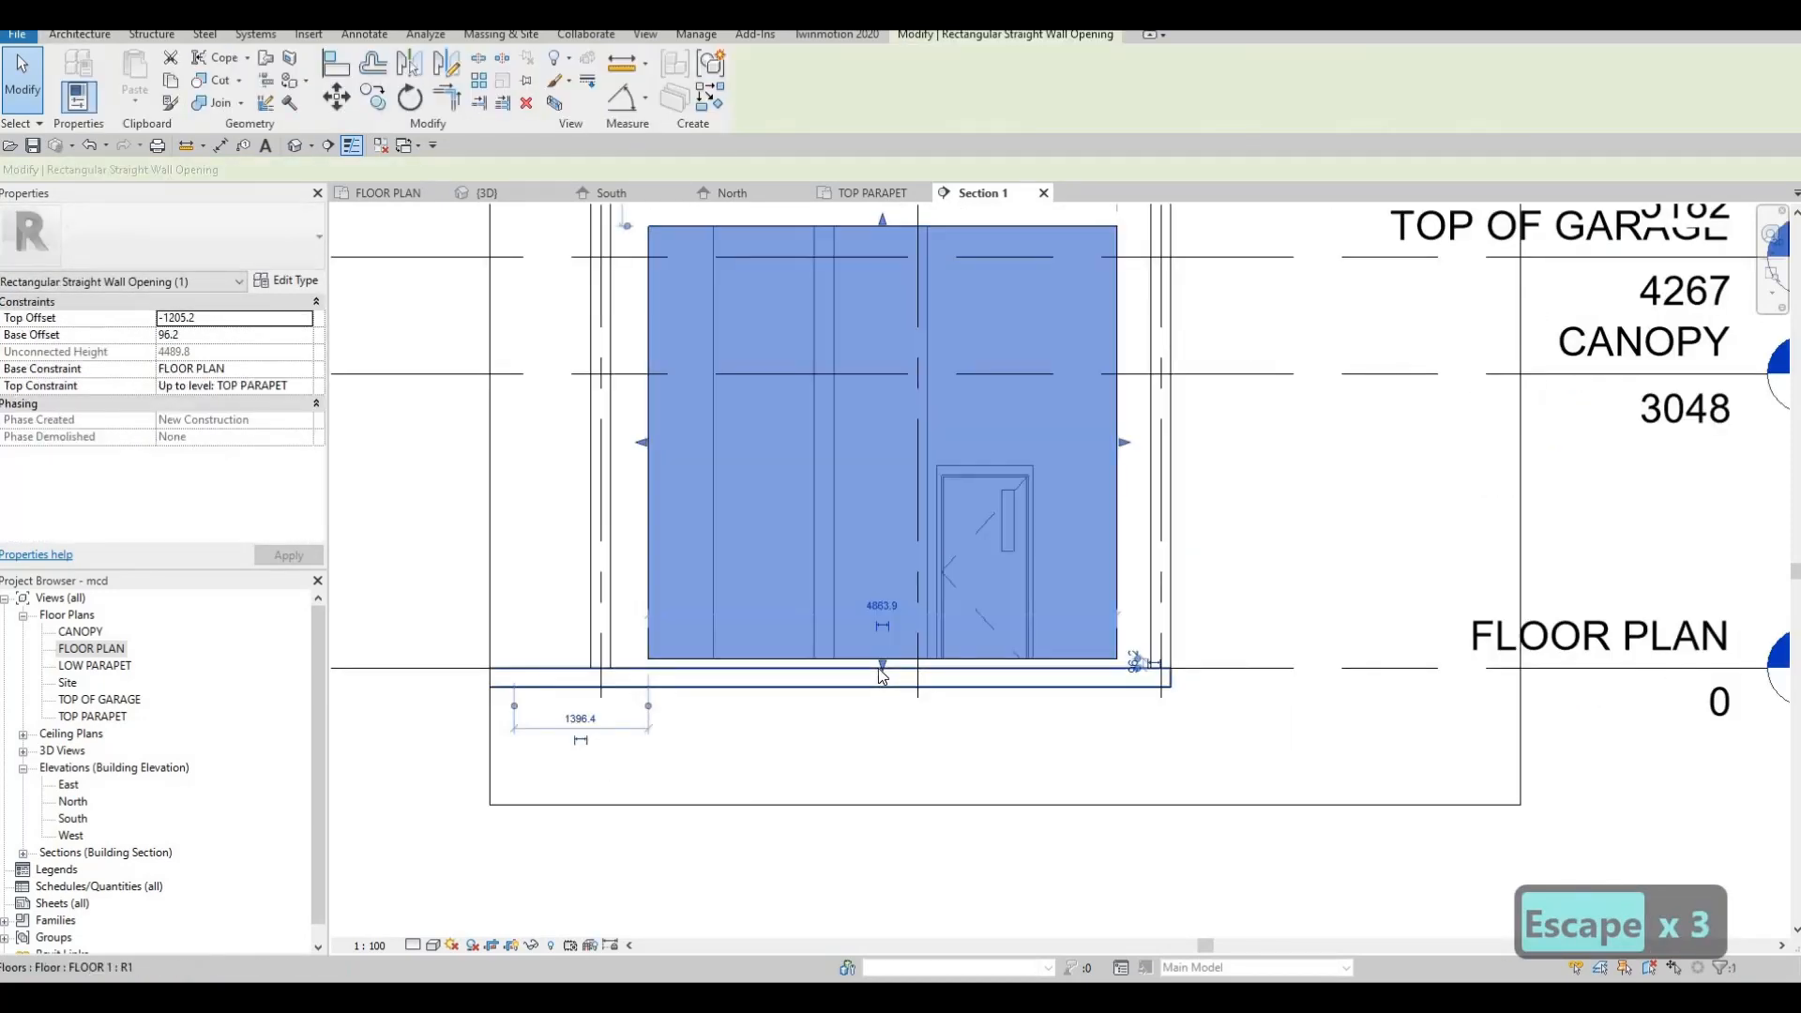
pyautogui.moveTo(876, 672); pyautogui.dragTo(879, 675)
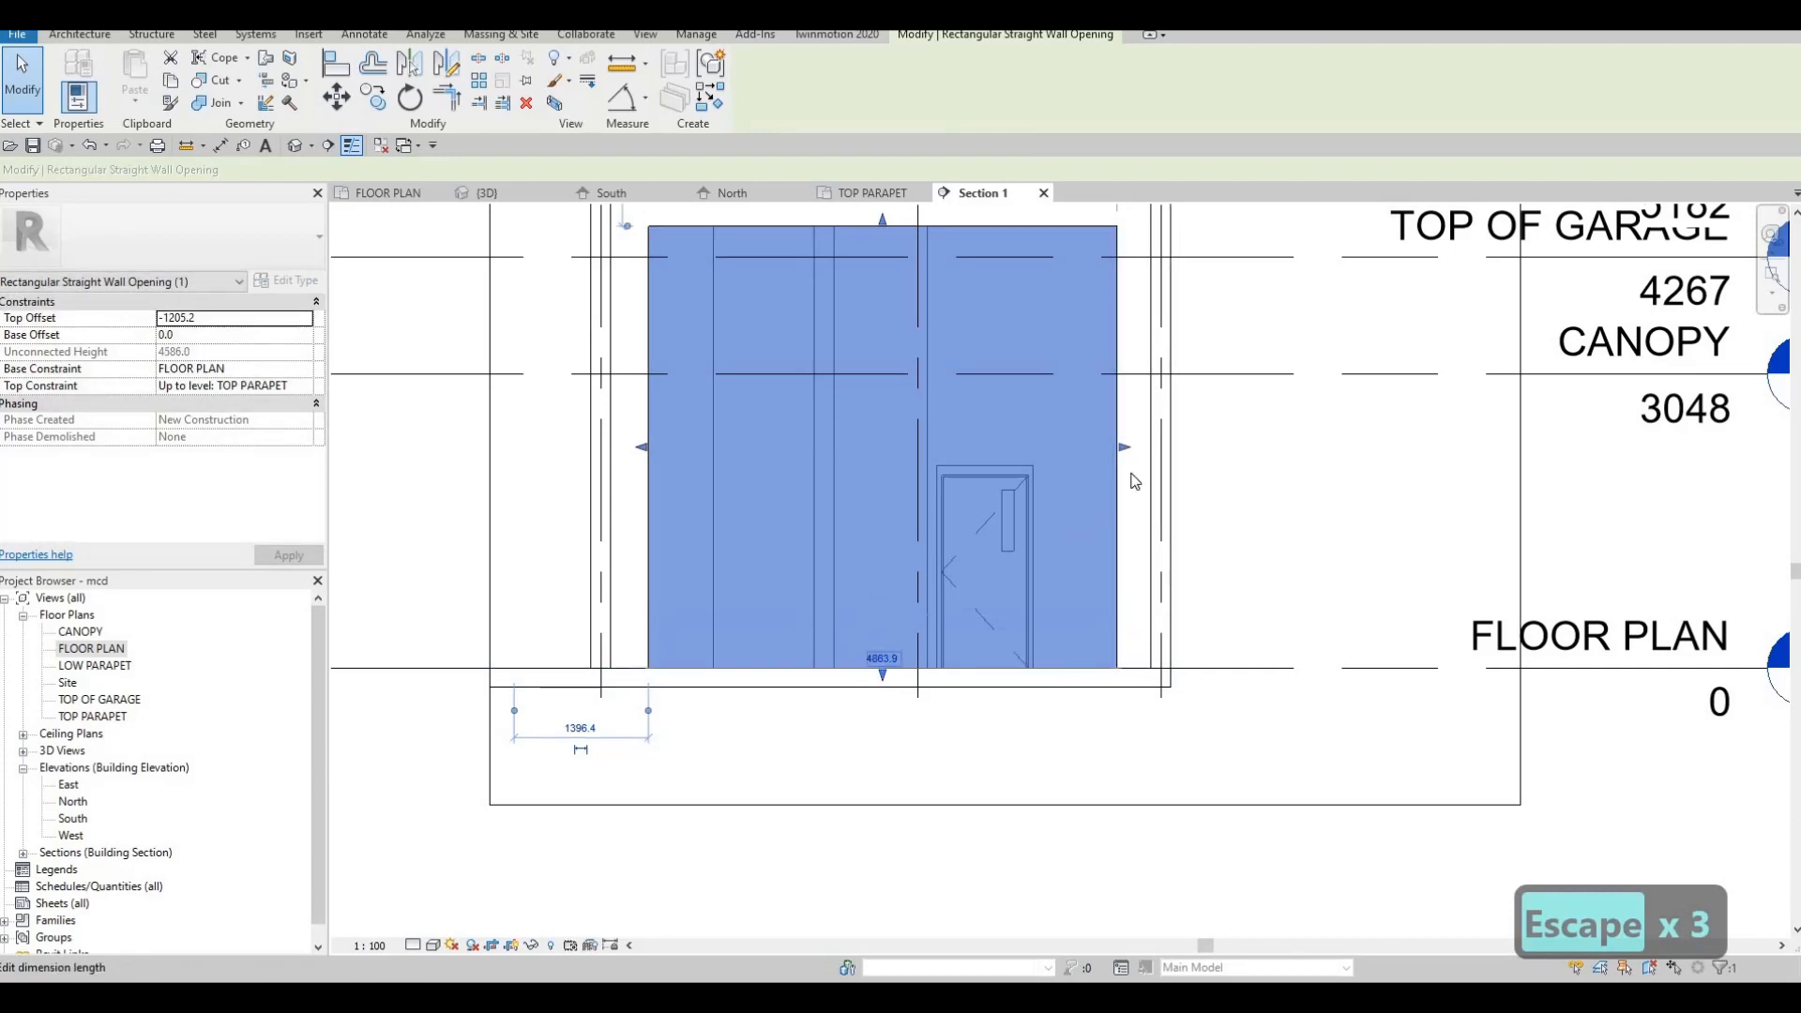
pyautogui.moveTo(1129, 449); pyautogui.dragTo(1159, 448)
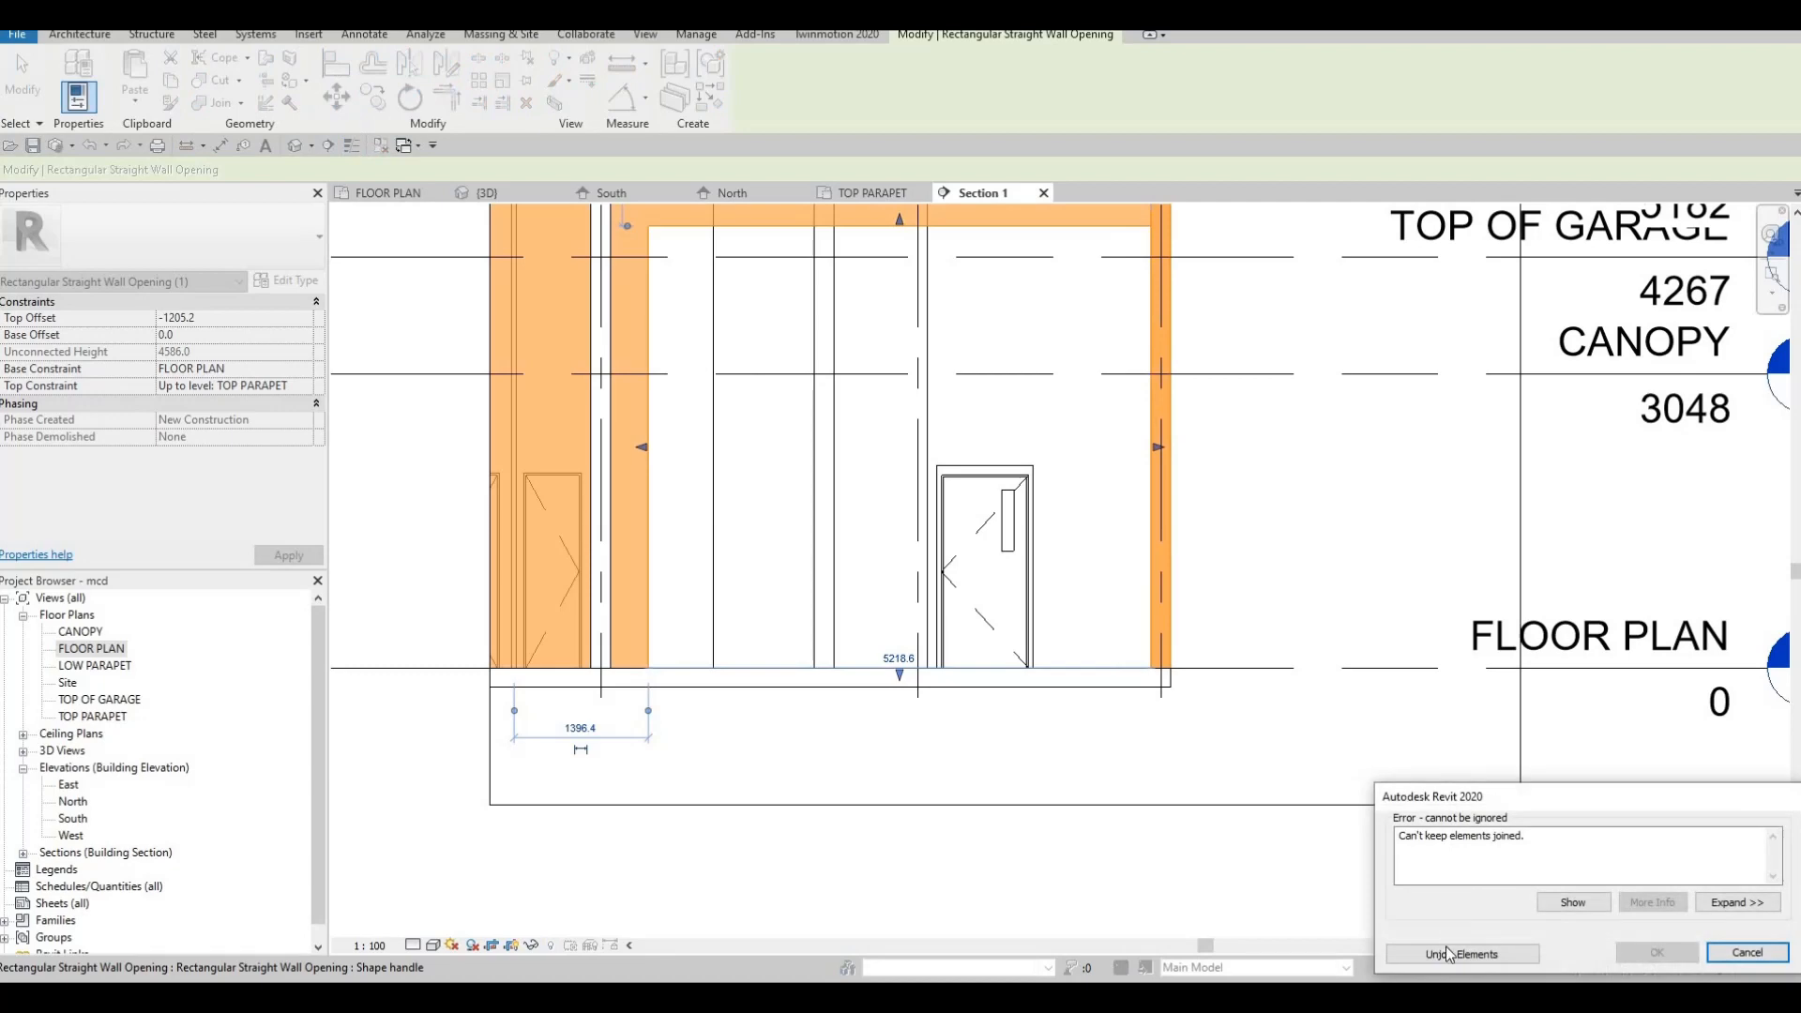
pyautogui.press('Return')
pyautogui.press('Escape')
pyautogui.press('Escape')
pyautogui.press('Escape')
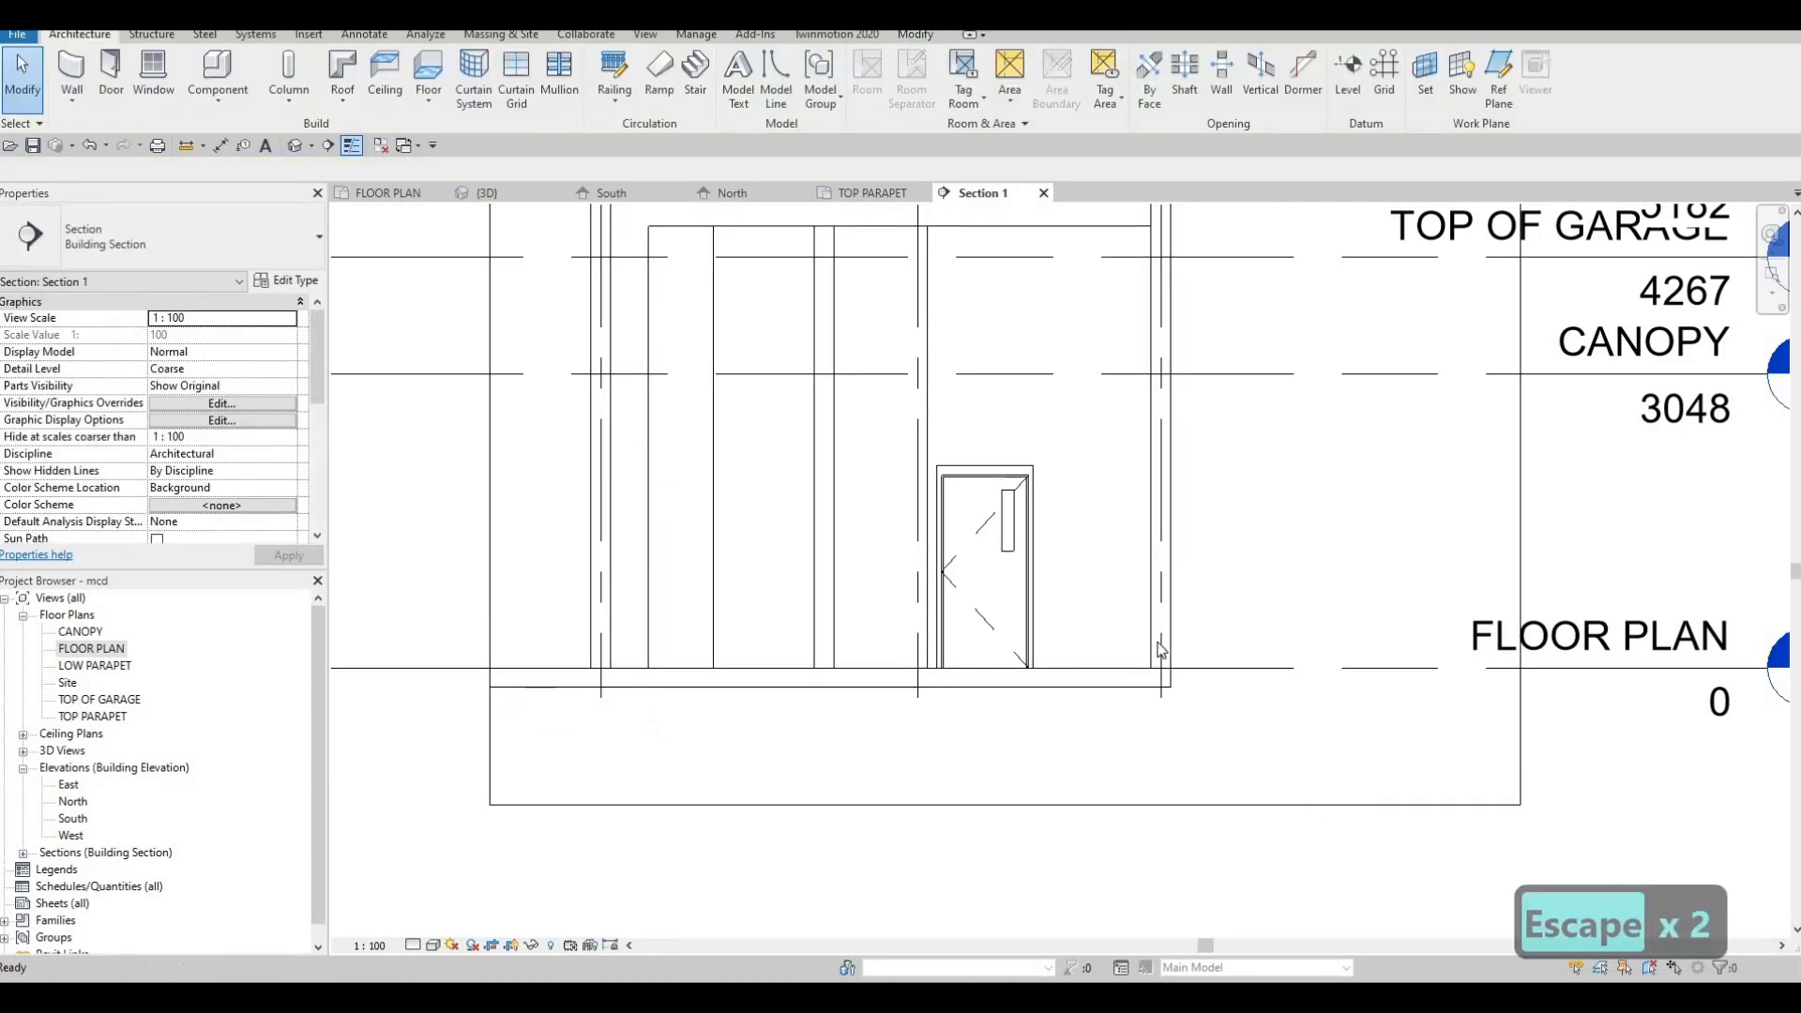
# Stretch the opposite side of the opening to the near face of the wall on grid C
pyautogui.moveTo(1117, 246); pyautogui.dragTo(1149, 473, button='middle')
pyautogui.scroll(-1, 1150, 472)
pyautogui.click(1150, 472)
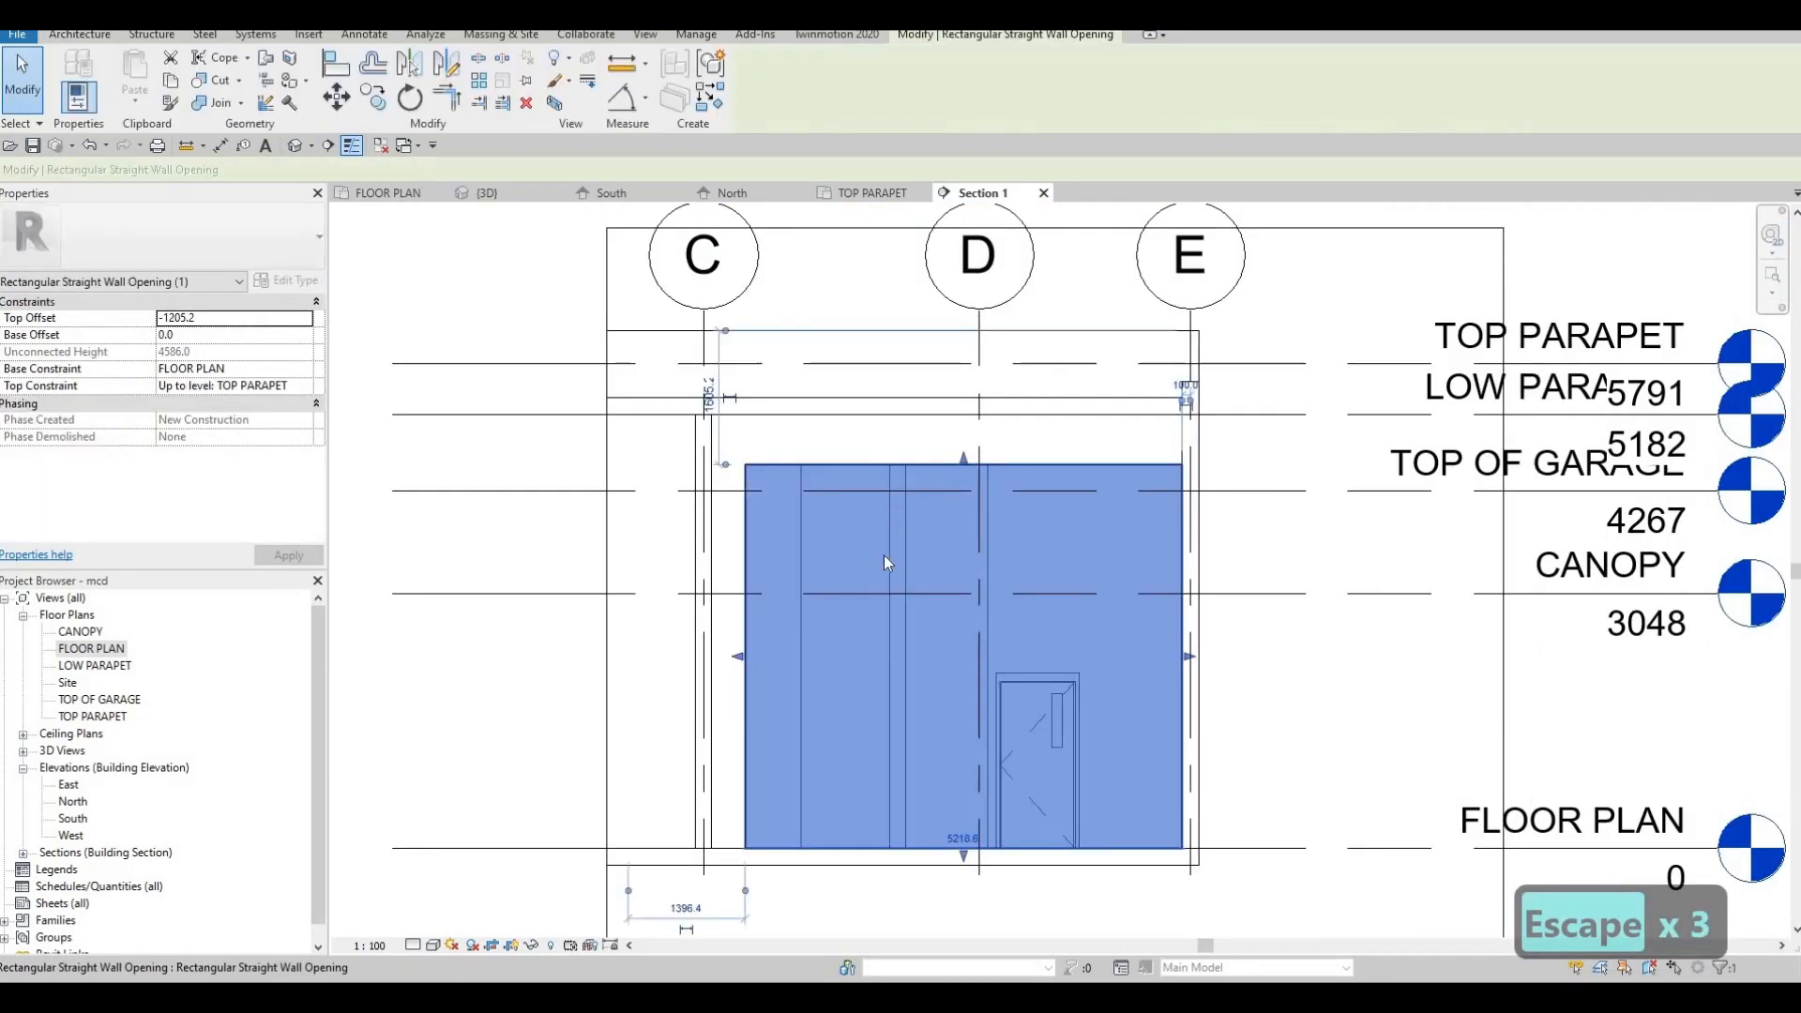
pyautogui.press('Escape')
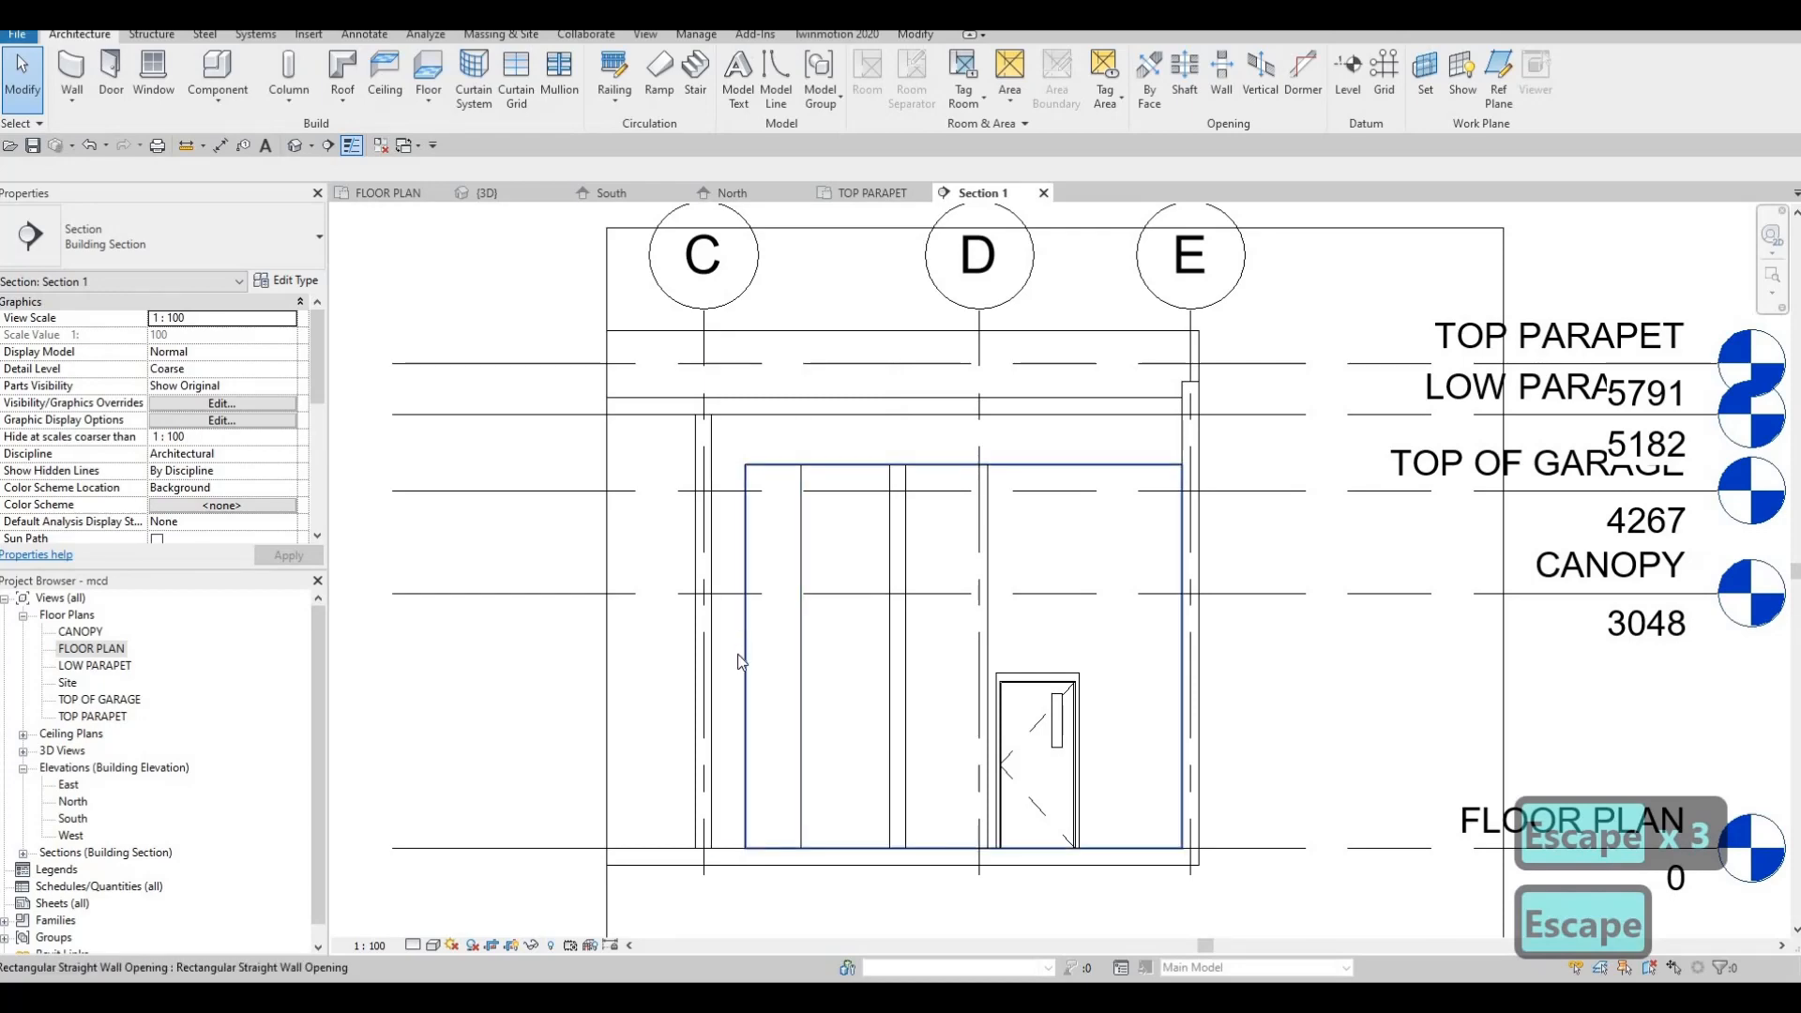
pyautogui.click(743, 637)
pyautogui.moveTo(722, 656); pyautogui.dragTo(713, 656)
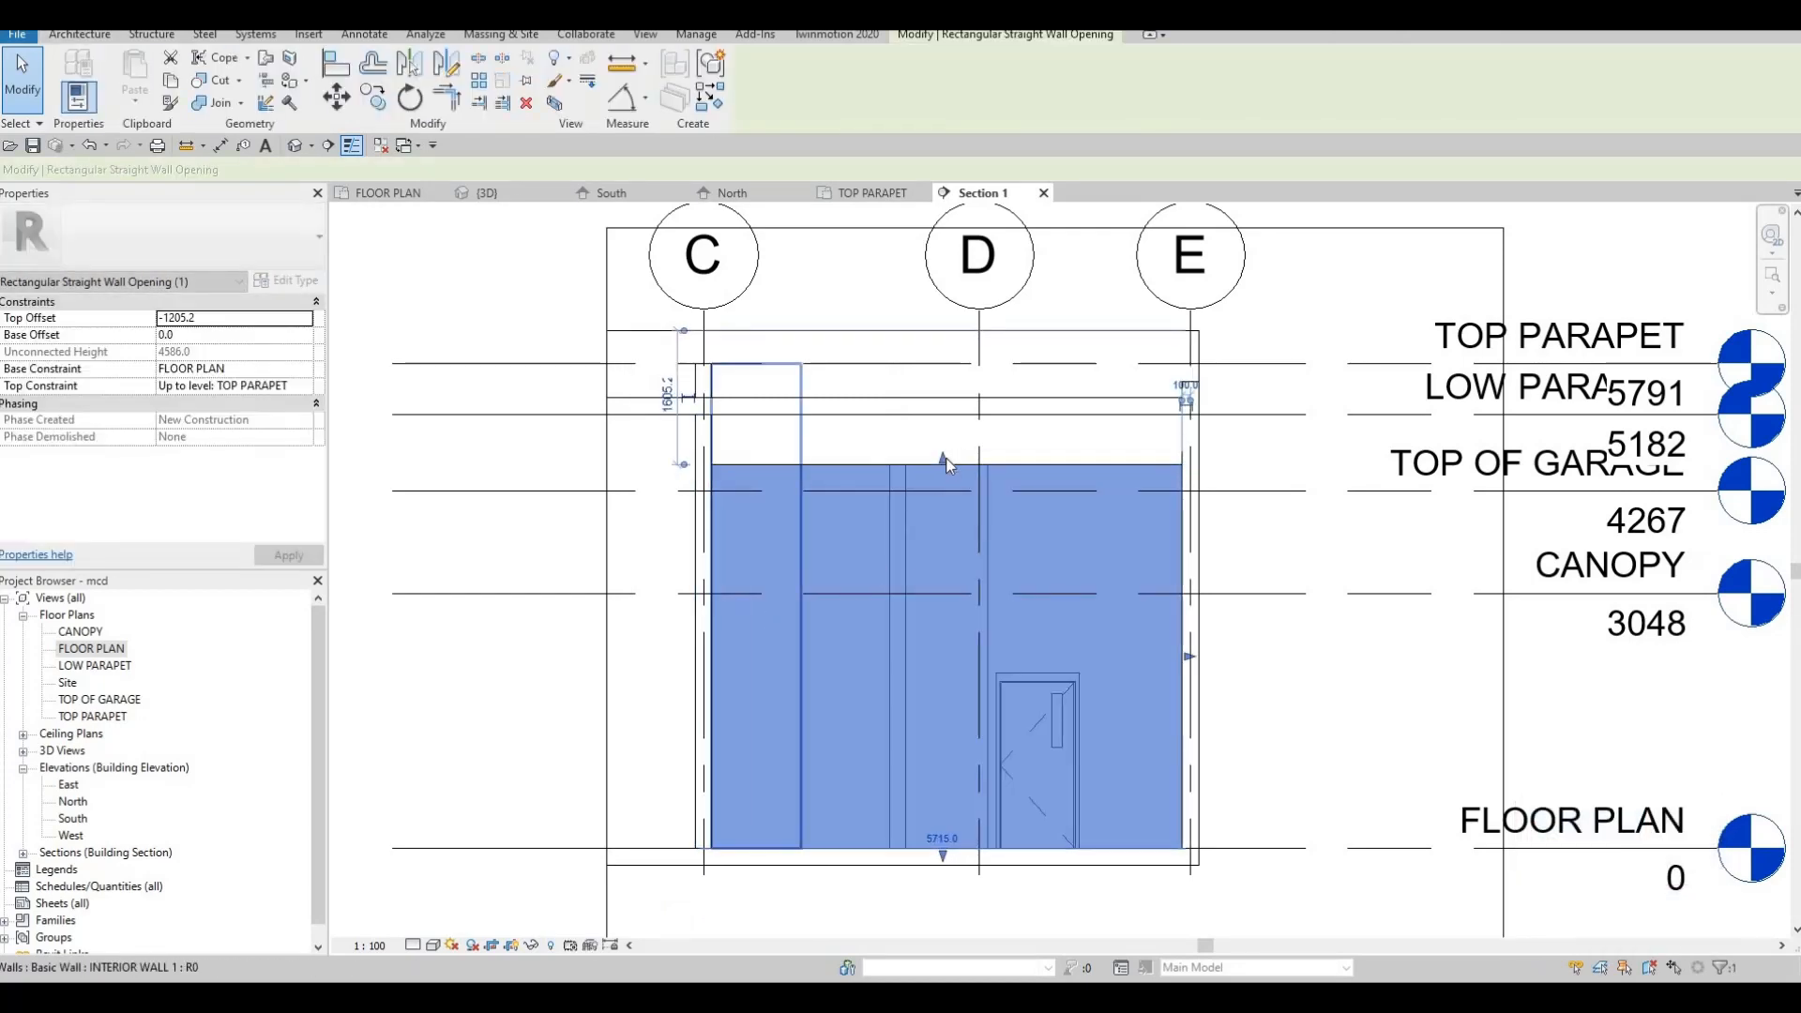
# Adjust the opening's top edge so that its head sits just above the TOP OF GARAGE level
pyautogui.moveTo(955, 446); pyautogui.dragTo(1026, 360)
pyautogui.press('Escape')
pyautogui.press('Escape')
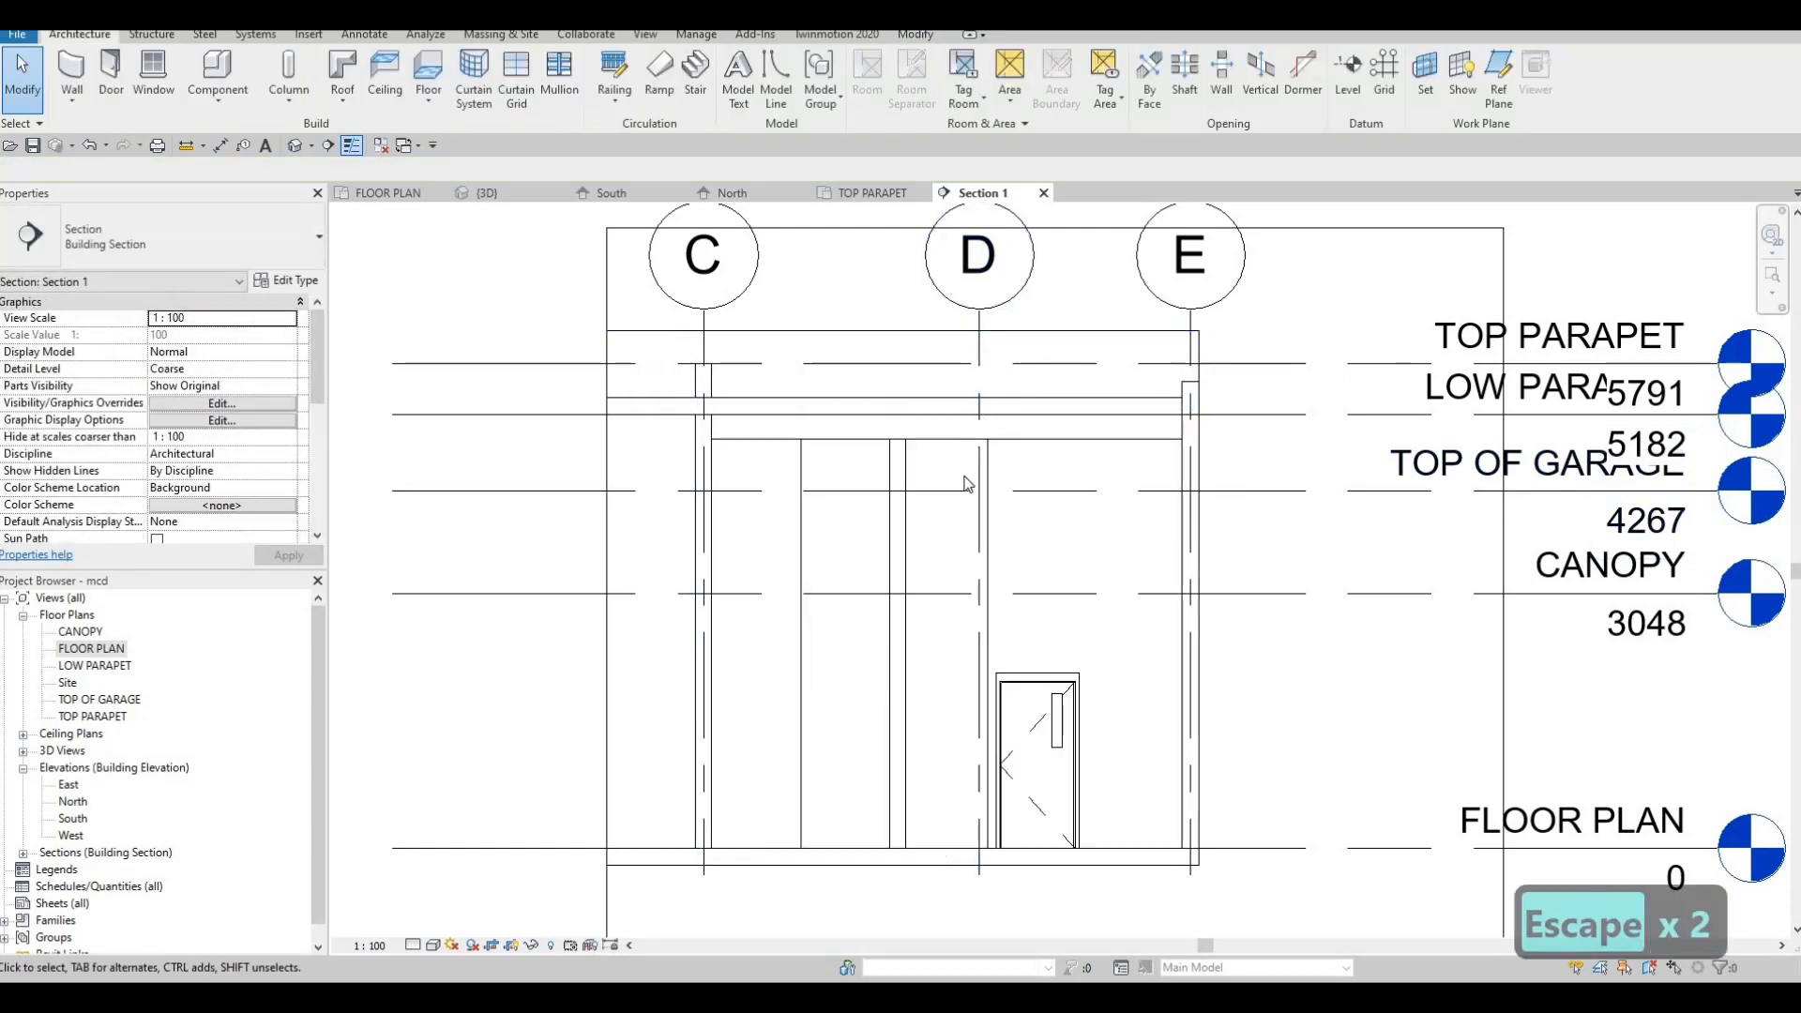
pyautogui.click(946, 449)
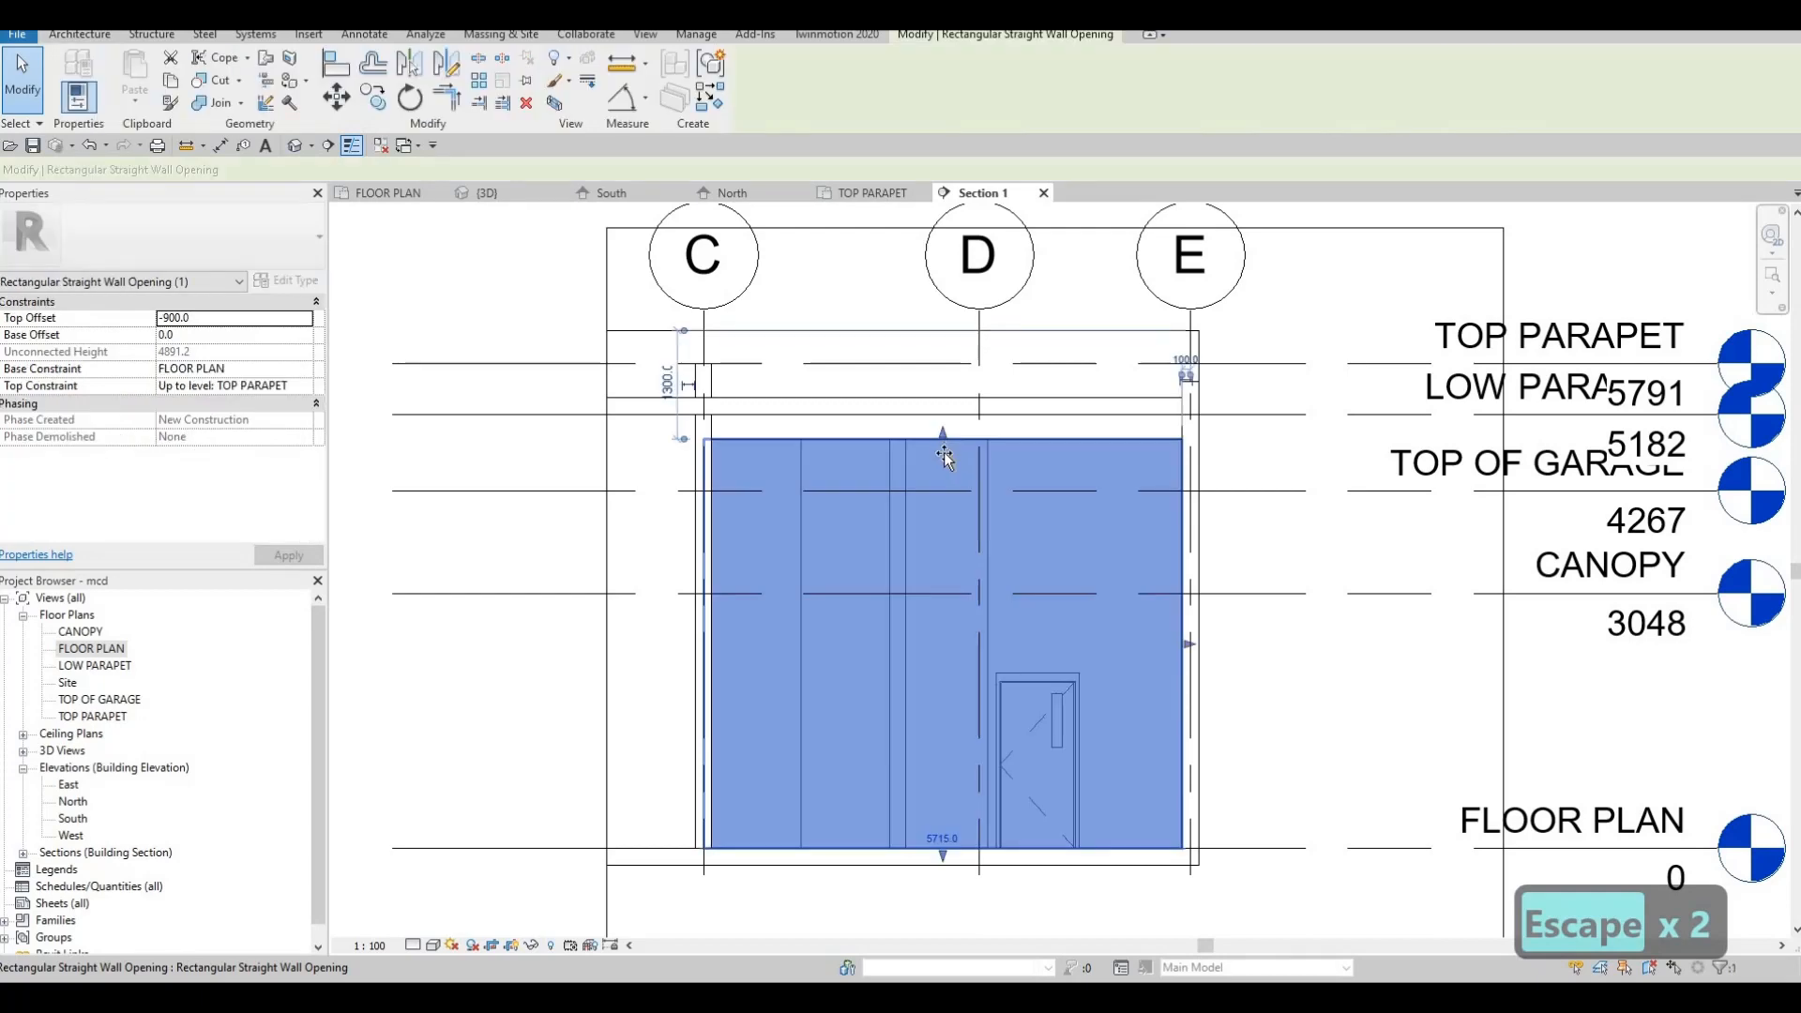
pyautogui.press('Escape')
pyautogui.press('Escape')
pyautogui.press('Escape')
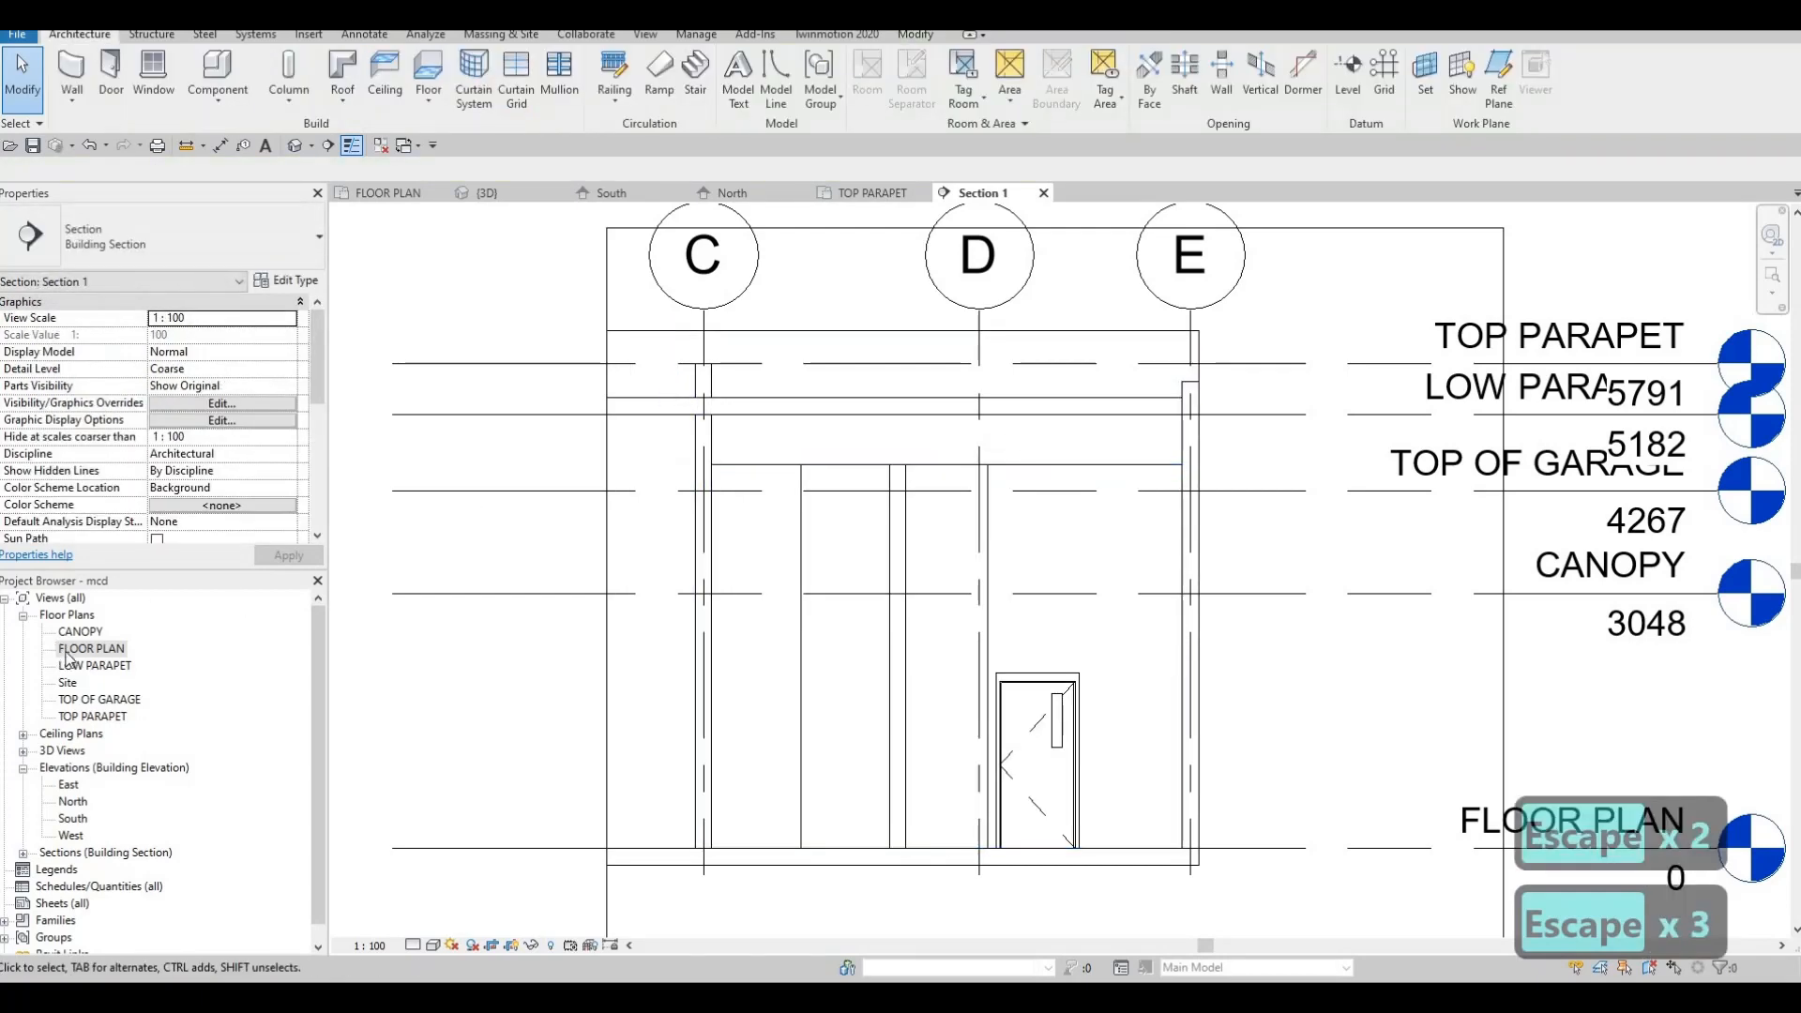
# Return to the FLOOR PLAN view and delete the building section between grids 4 and 5
pyautogui.doubleClick(68, 649)
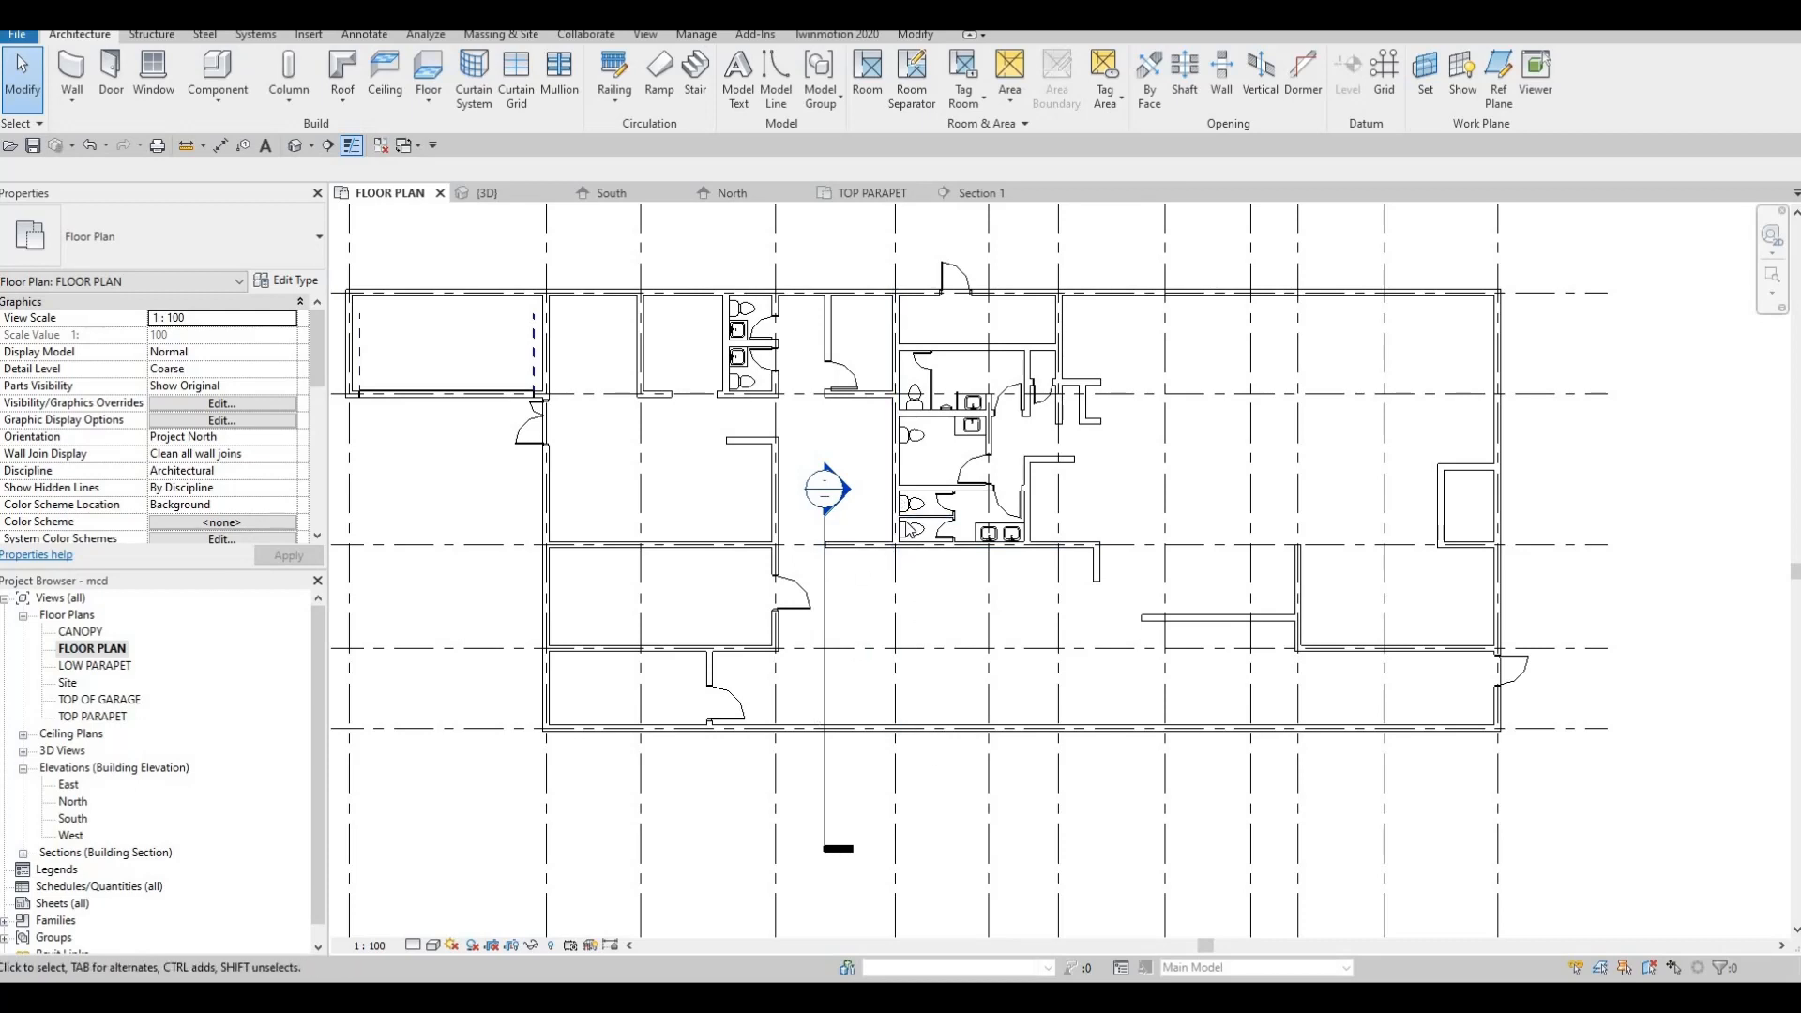
pyautogui.press('Escape')
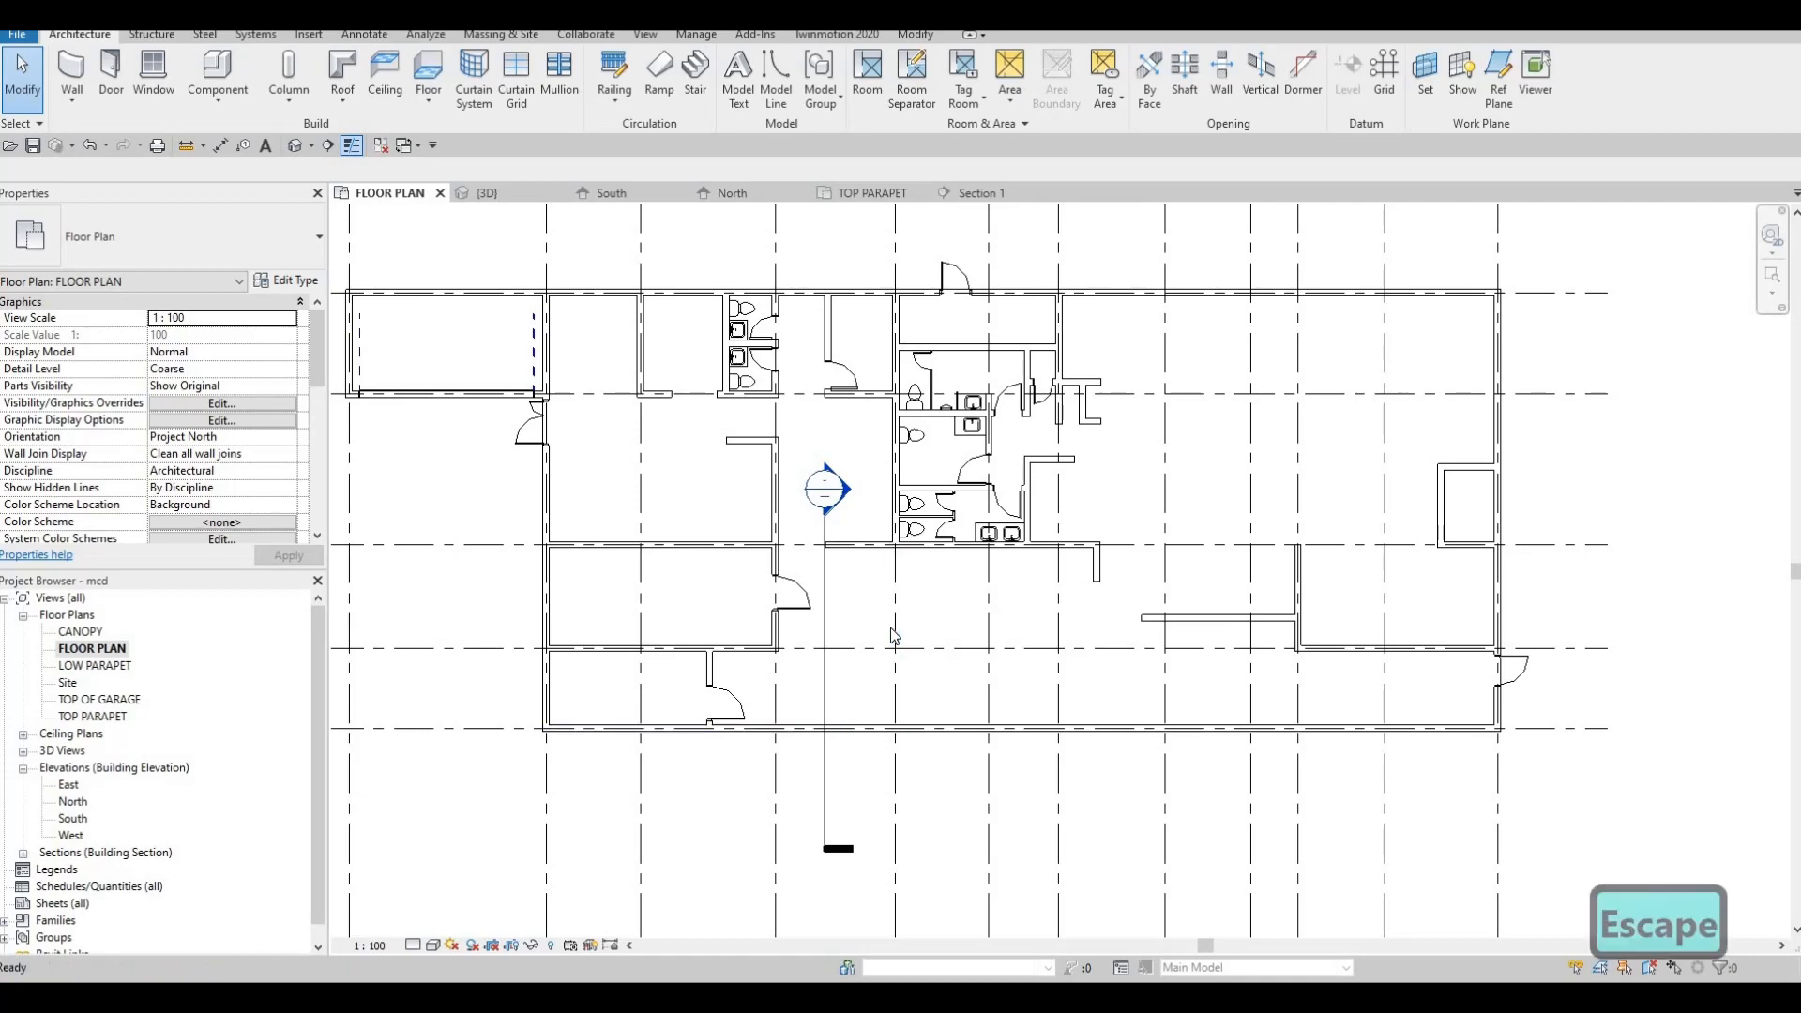
pyautogui.scroll(4, 890, 627)
pyautogui.moveTo(769, 867); pyautogui.dragTo(898, 696, button='middle')
pyautogui.scroll(-3, 897, 696)
pyautogui.press('Escape')
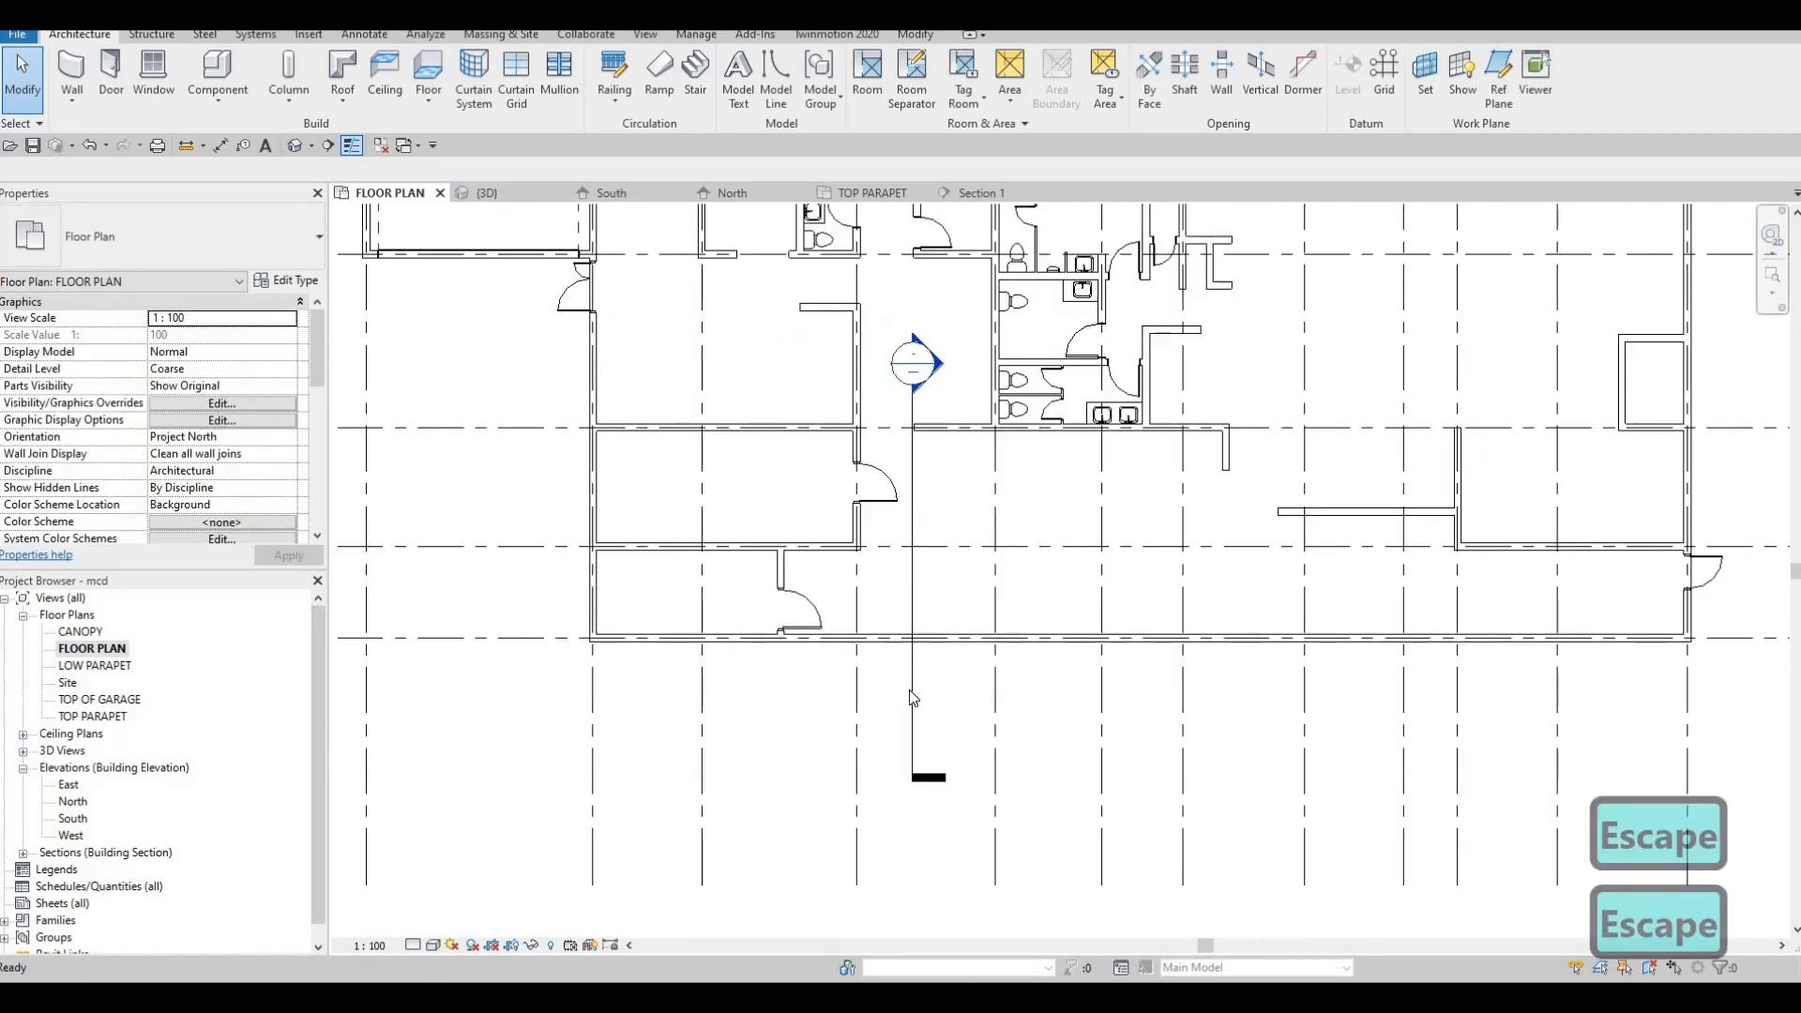
pyautogui.click(870, 711)
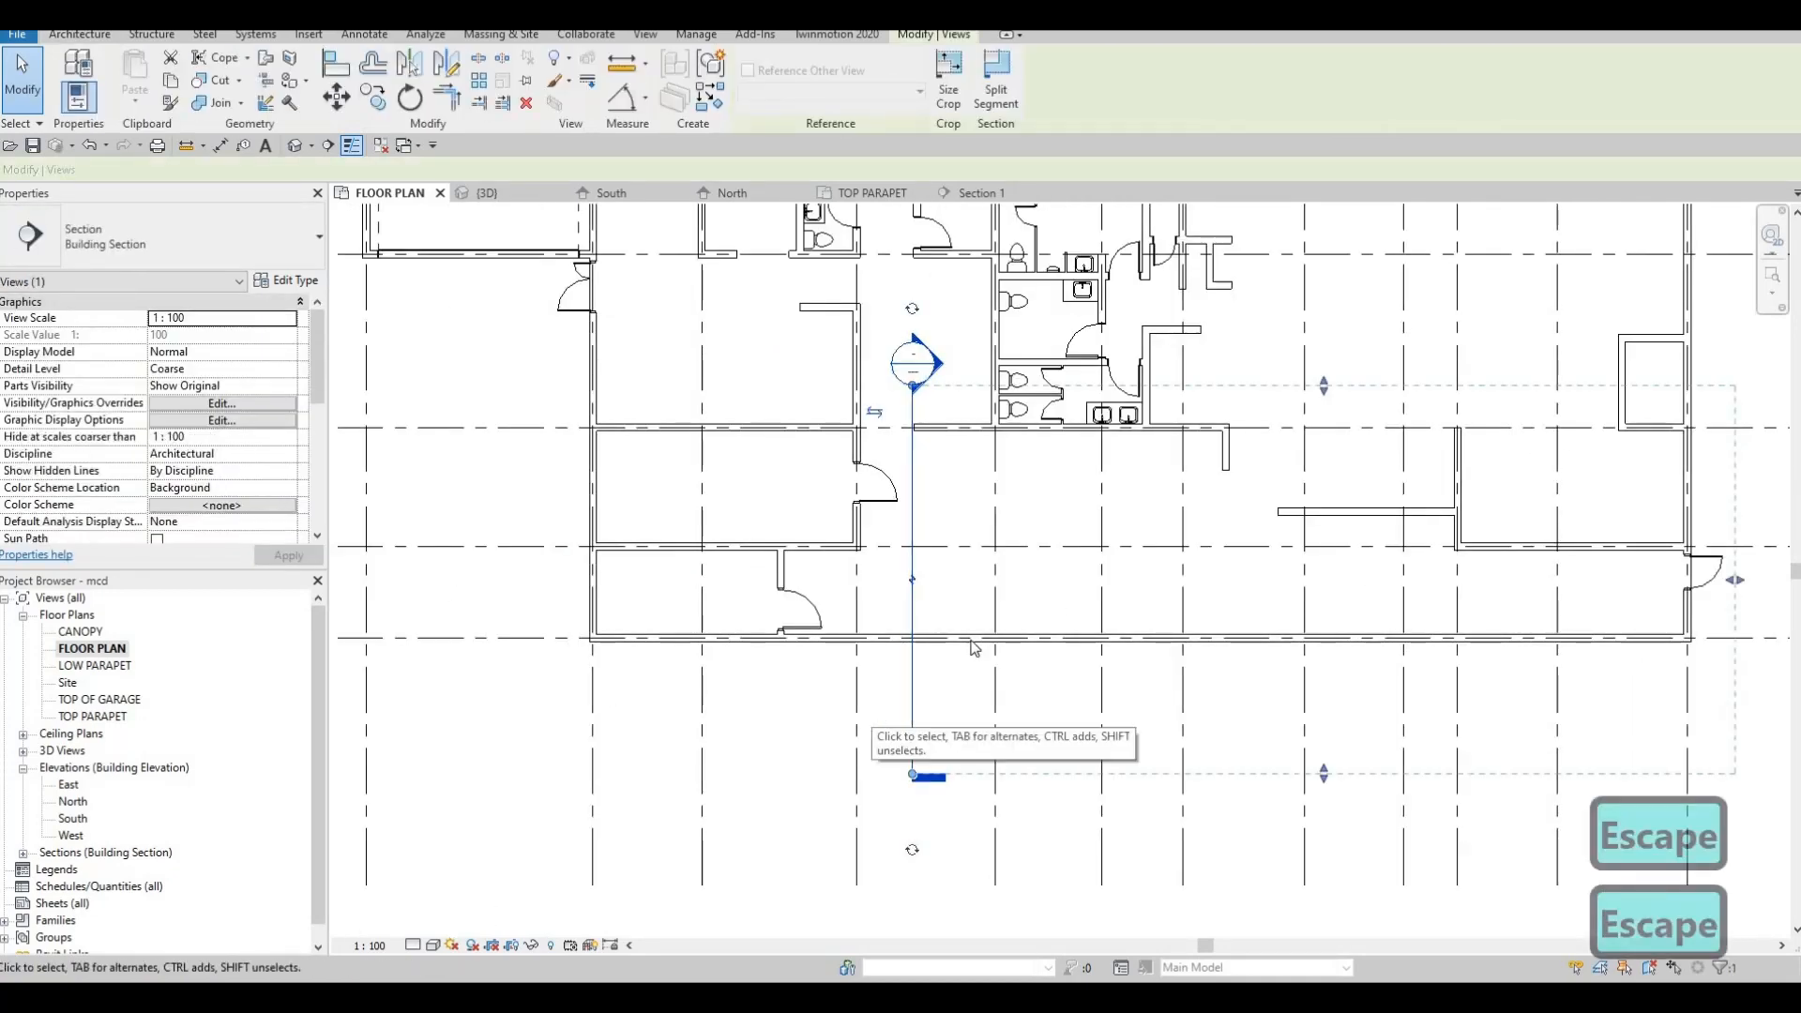
pyautogui.press('Delete')
pyautogui.press('Escape')
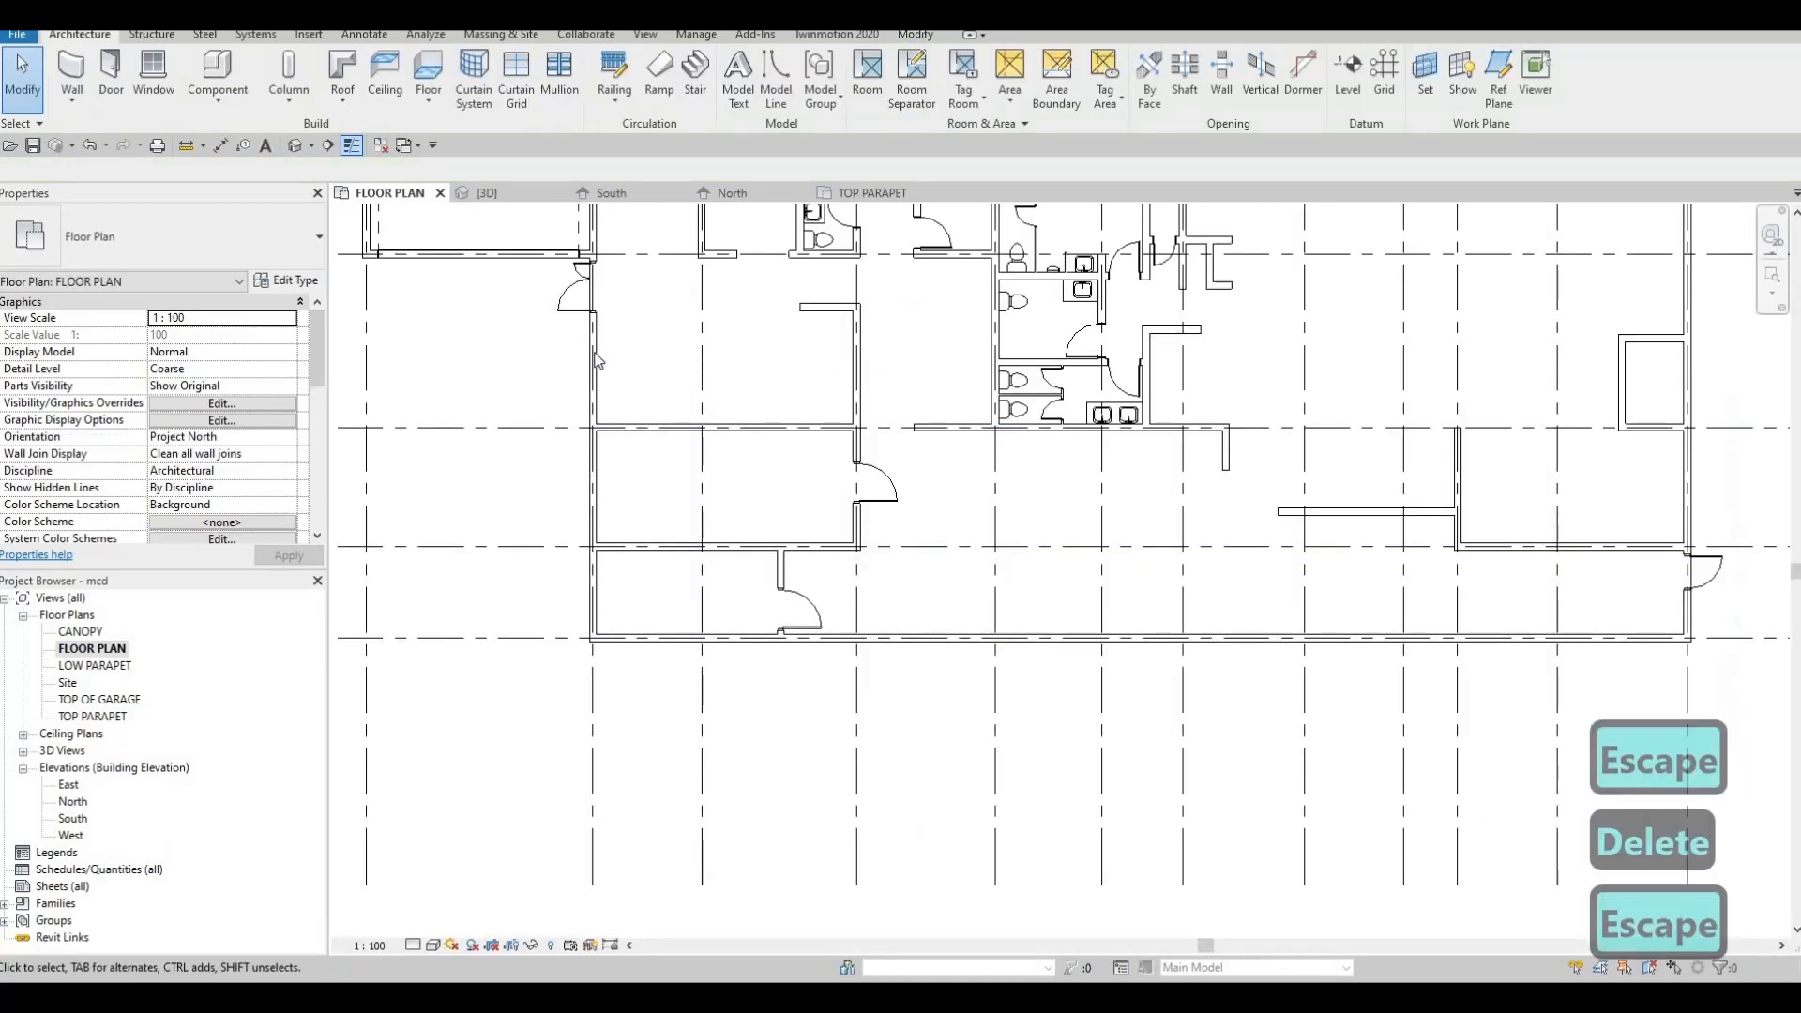
pyautogui.press('Escape')
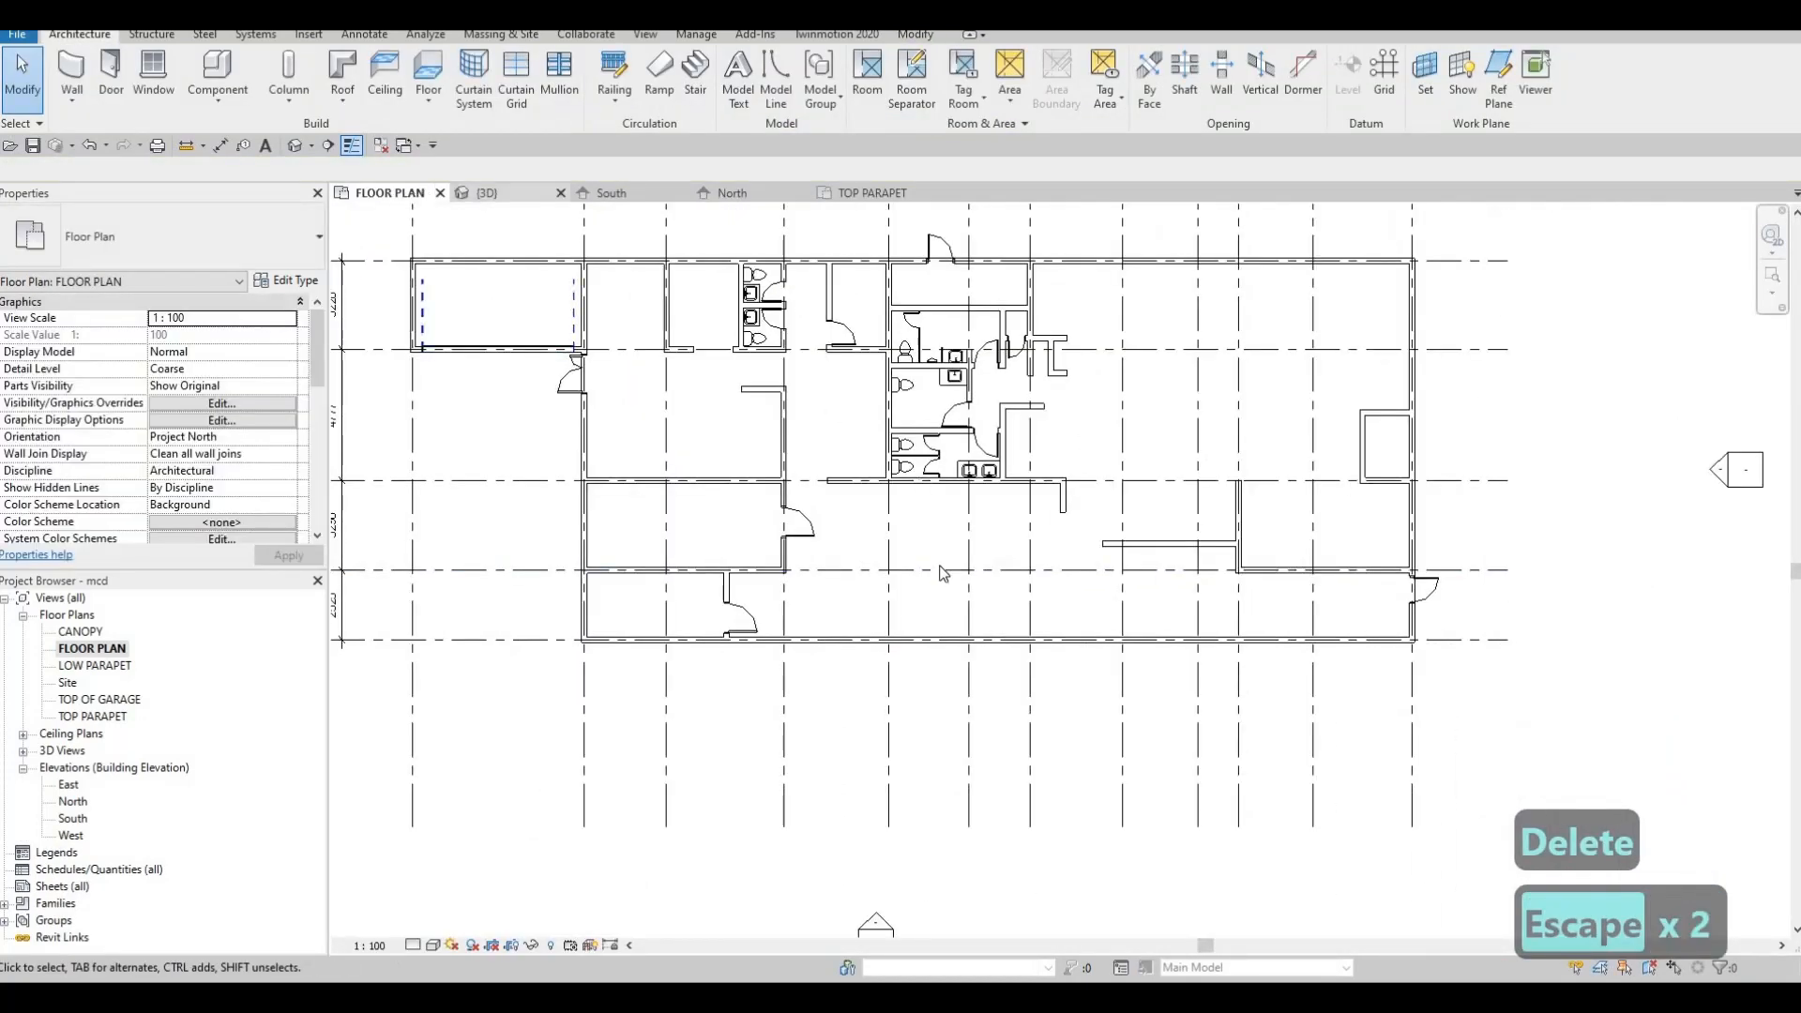
# Identify the wall stub protruding above the low roof in 3D, and pull that grid C INTERIOR WALL 1 end back at grid 5 in FLOOR PLAN
pyautogui.click(487, 194)
pyautogui.keyDown('shift'); pyautogui.moveTo(1596, 487); pyautogui.dragTo(1376, 296, button='middle'); pyautogui.keyUp('shift')
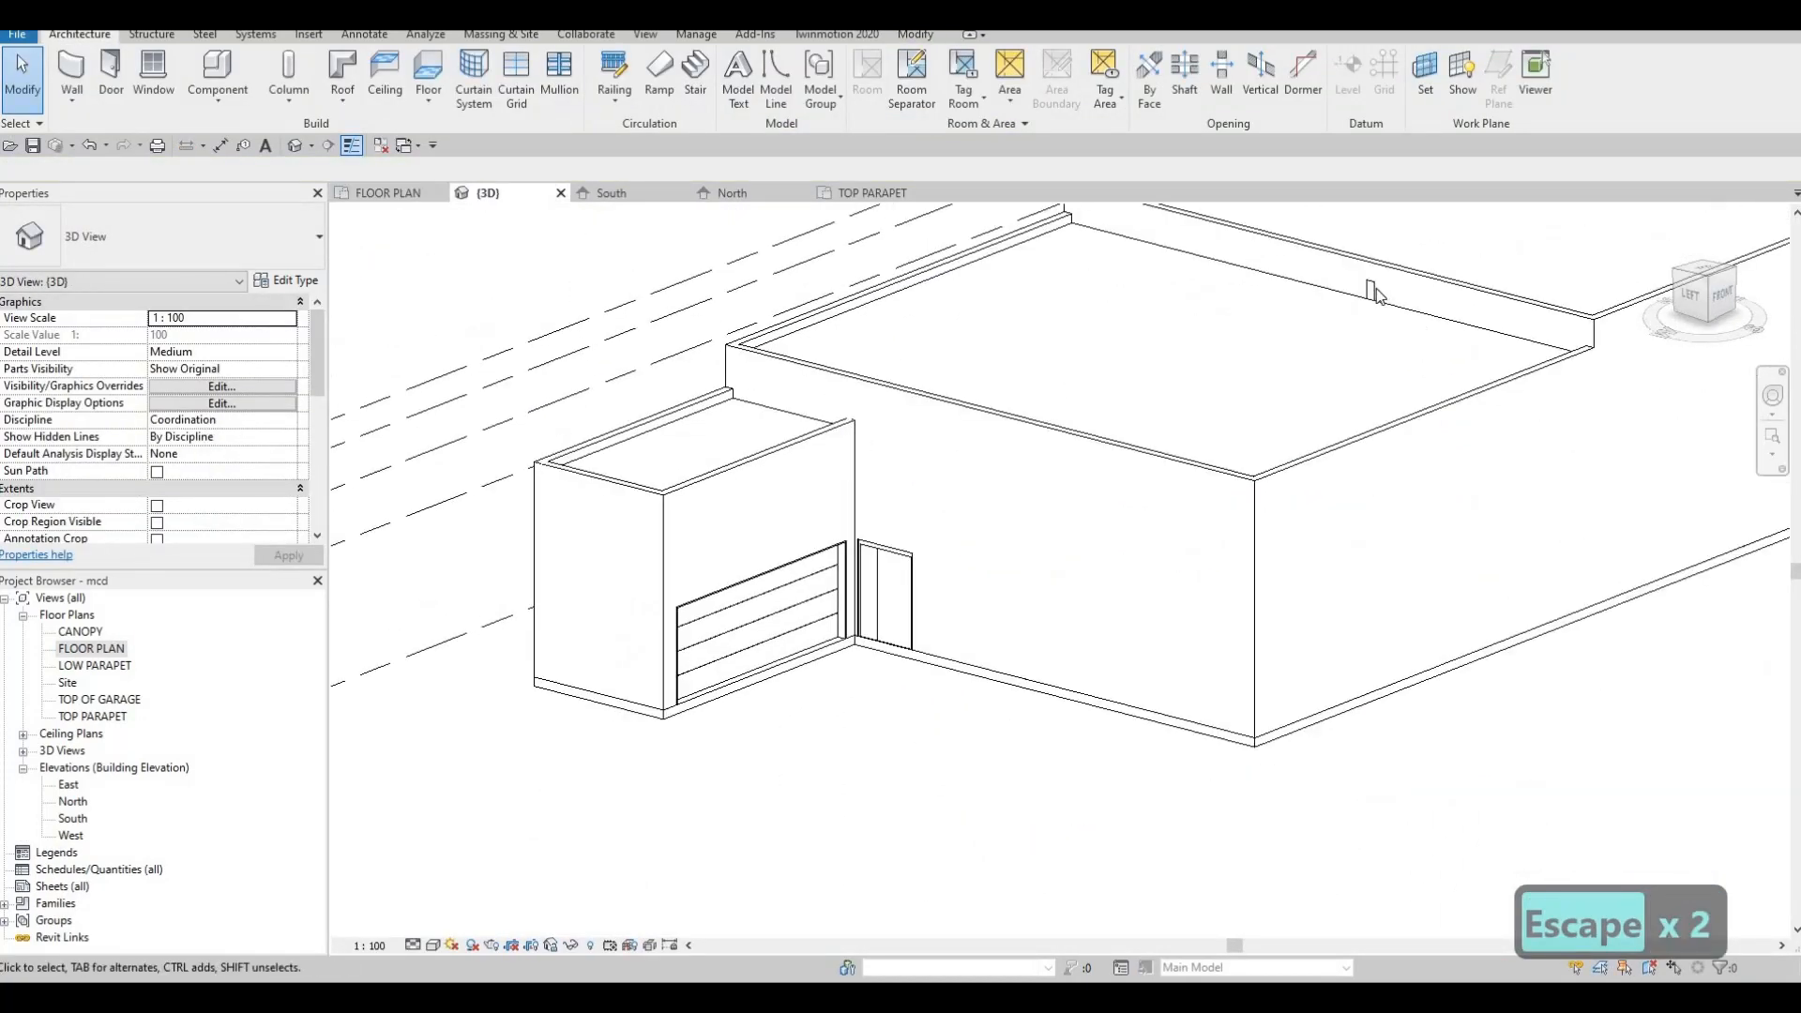
pyautogui.click(1340, 319)
pyautogui.scroll(4, 1383, 293)
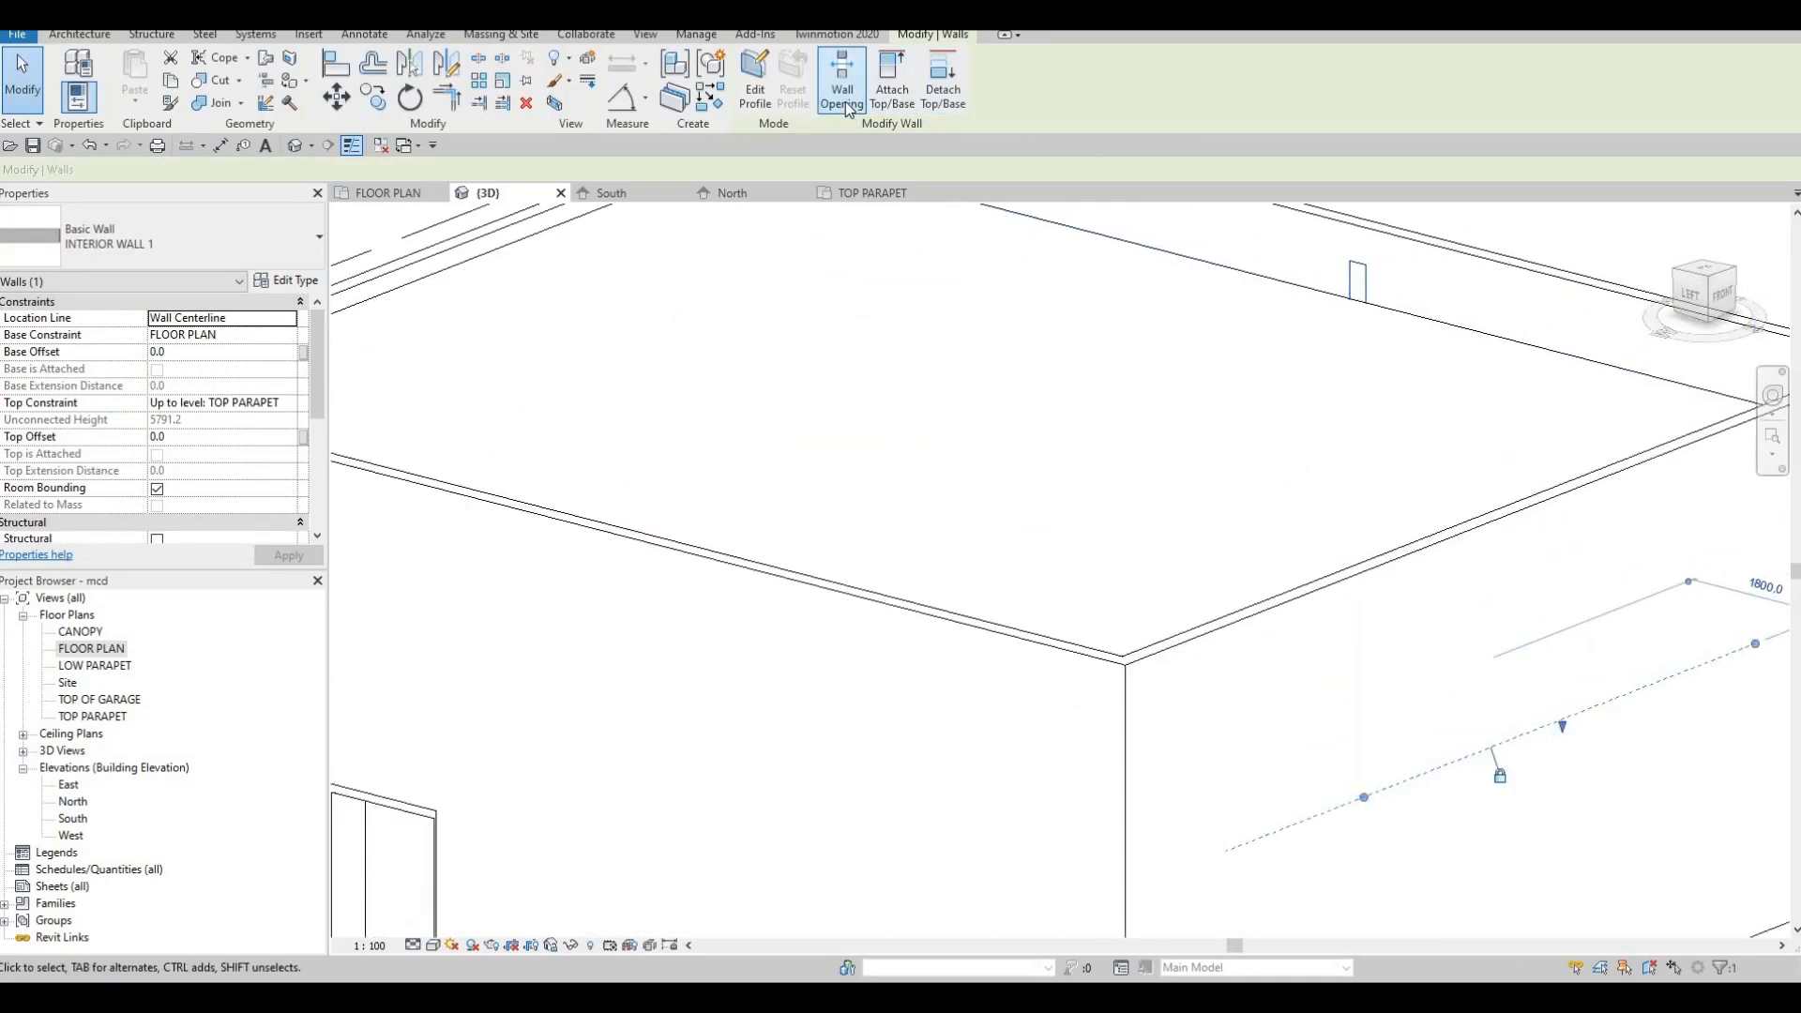
pyautogui.doubleClick(91, 649)
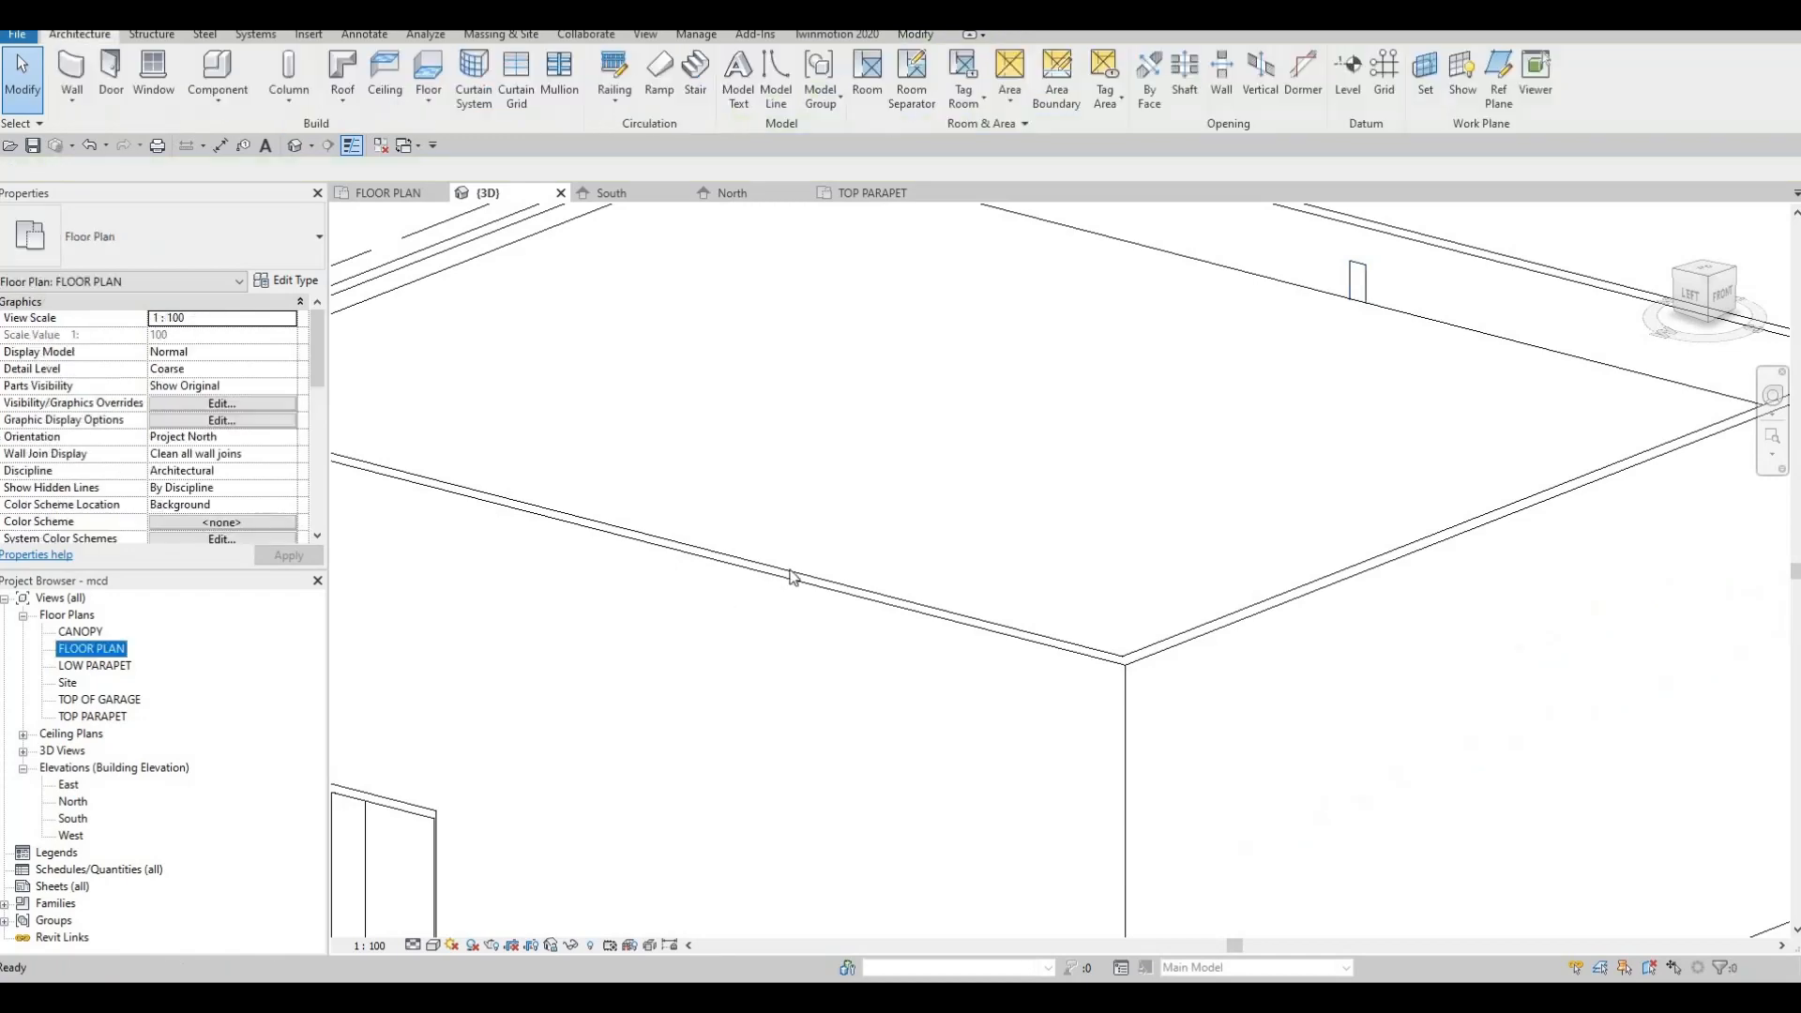
pyautogui.scroll(10, 891, 481)
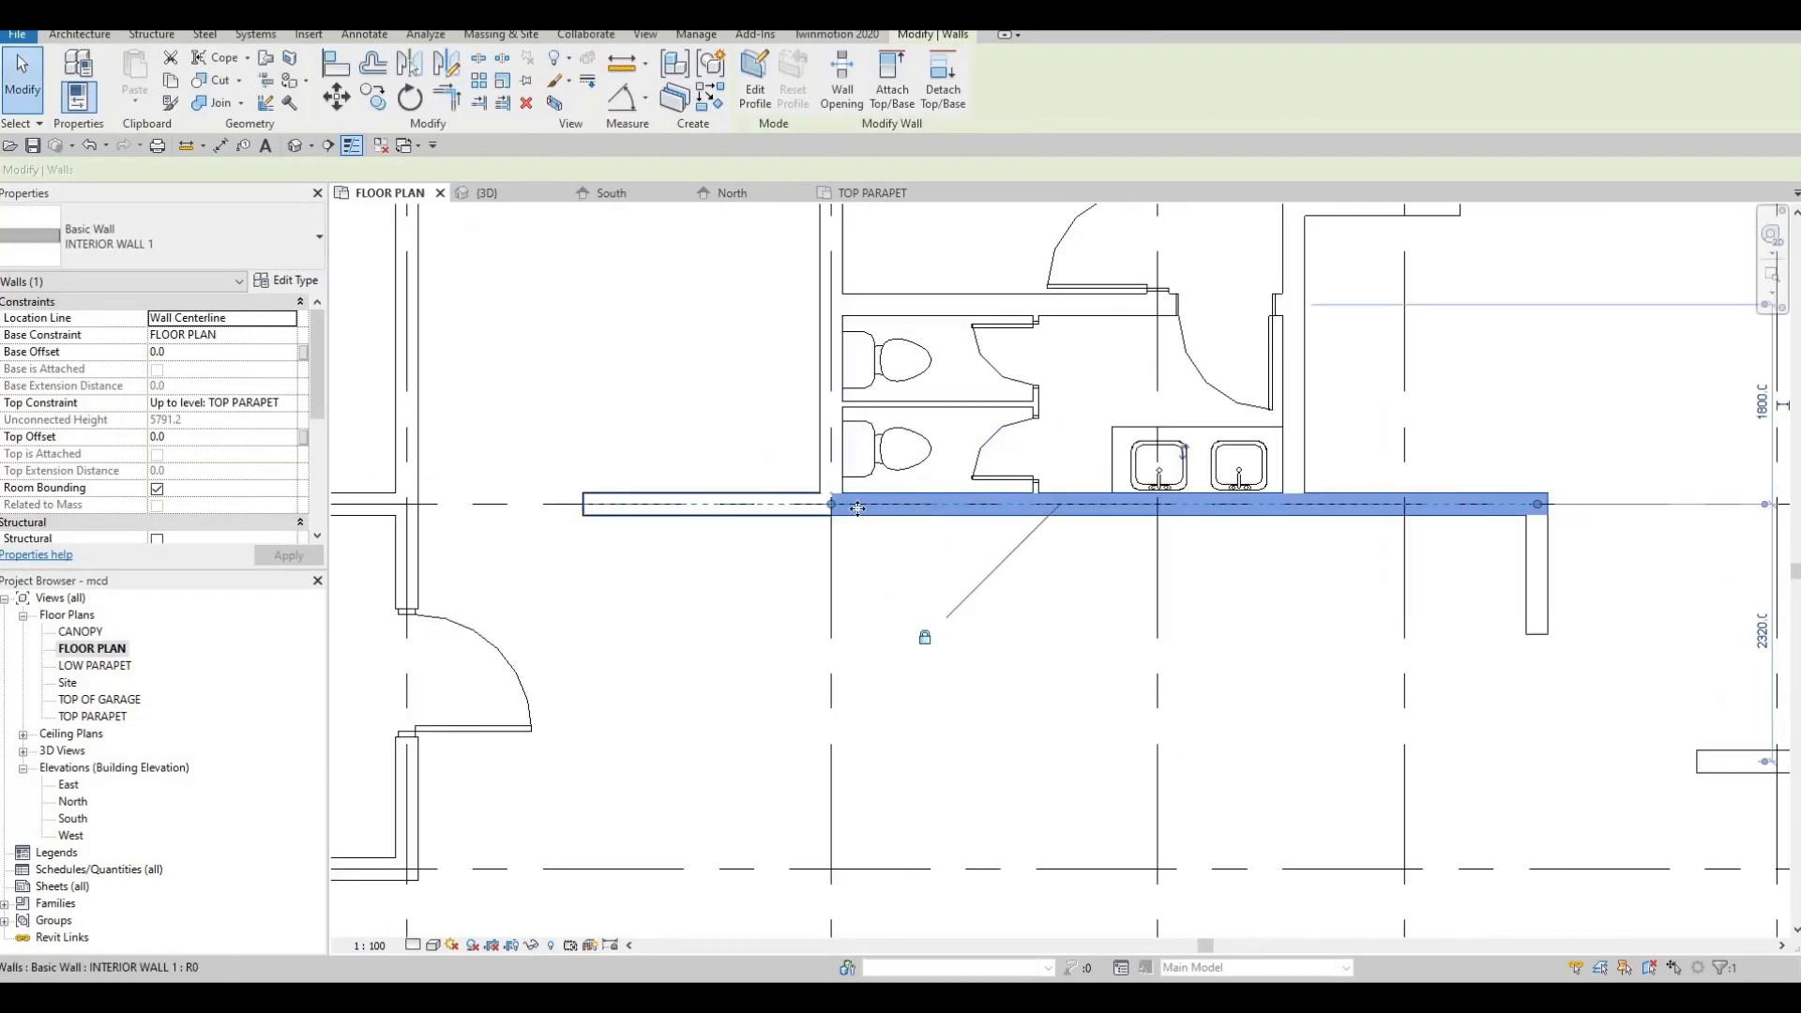
pyautogui.moveTo(883, 516); pyautogui.dragTo(878, 548)
pyautogui.press('Escape')
pyautogui.press('Escape')
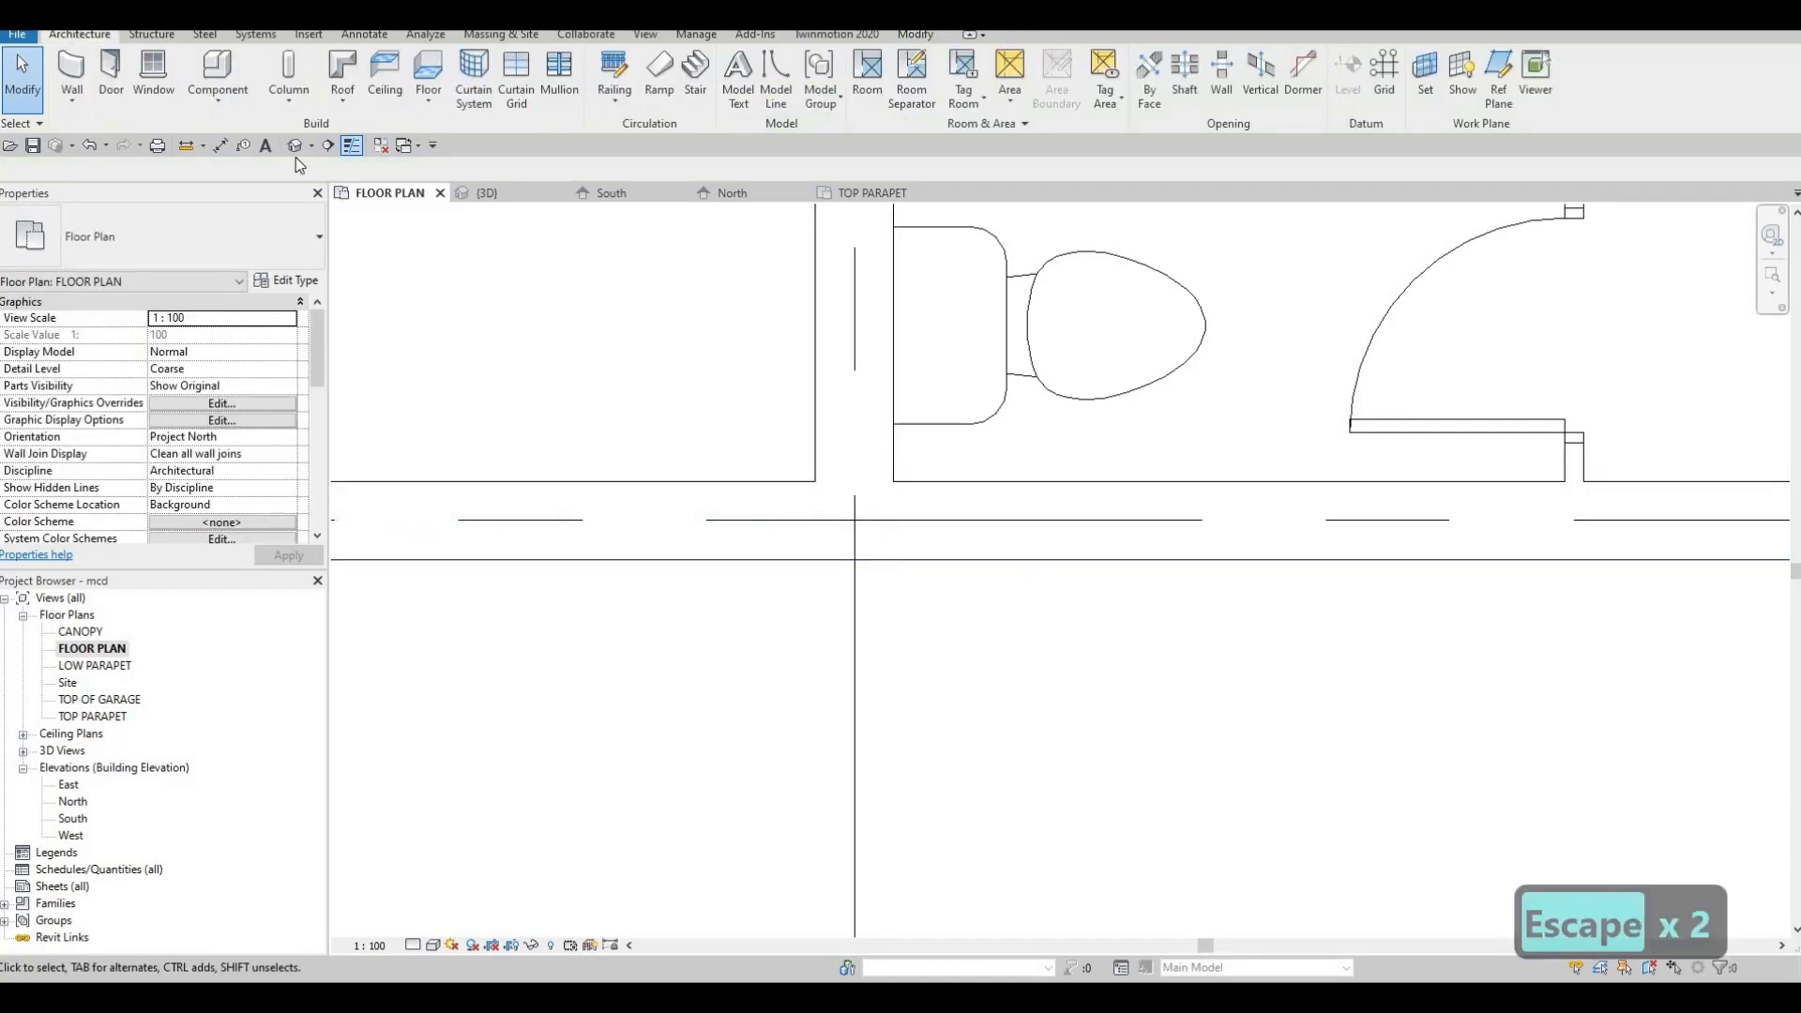
# Return to the 3D view and set its detail level to Fine
pyautogui.click(294, 145)
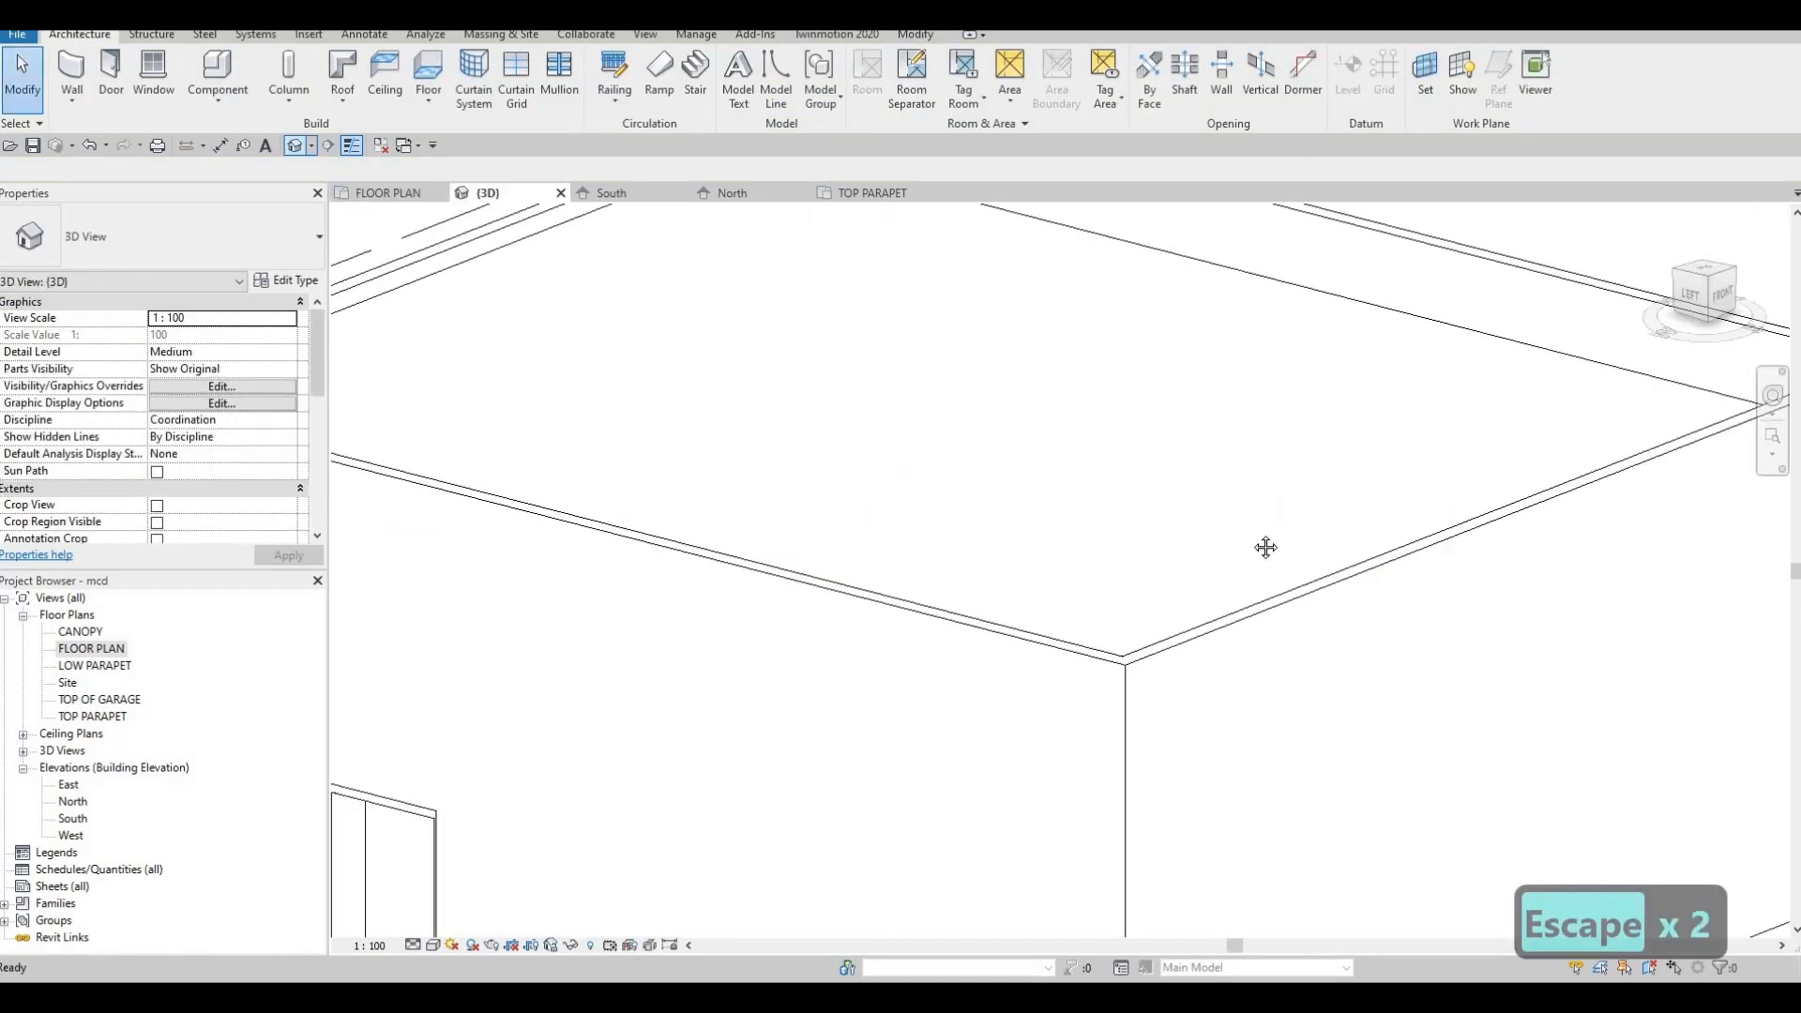
pyautogui.keyDown('shift'); pyautogui.moveTo(1266, 543); pyautogui.dragTo(1116, 258, button='middle'); pyautogui.keyUp('shift')
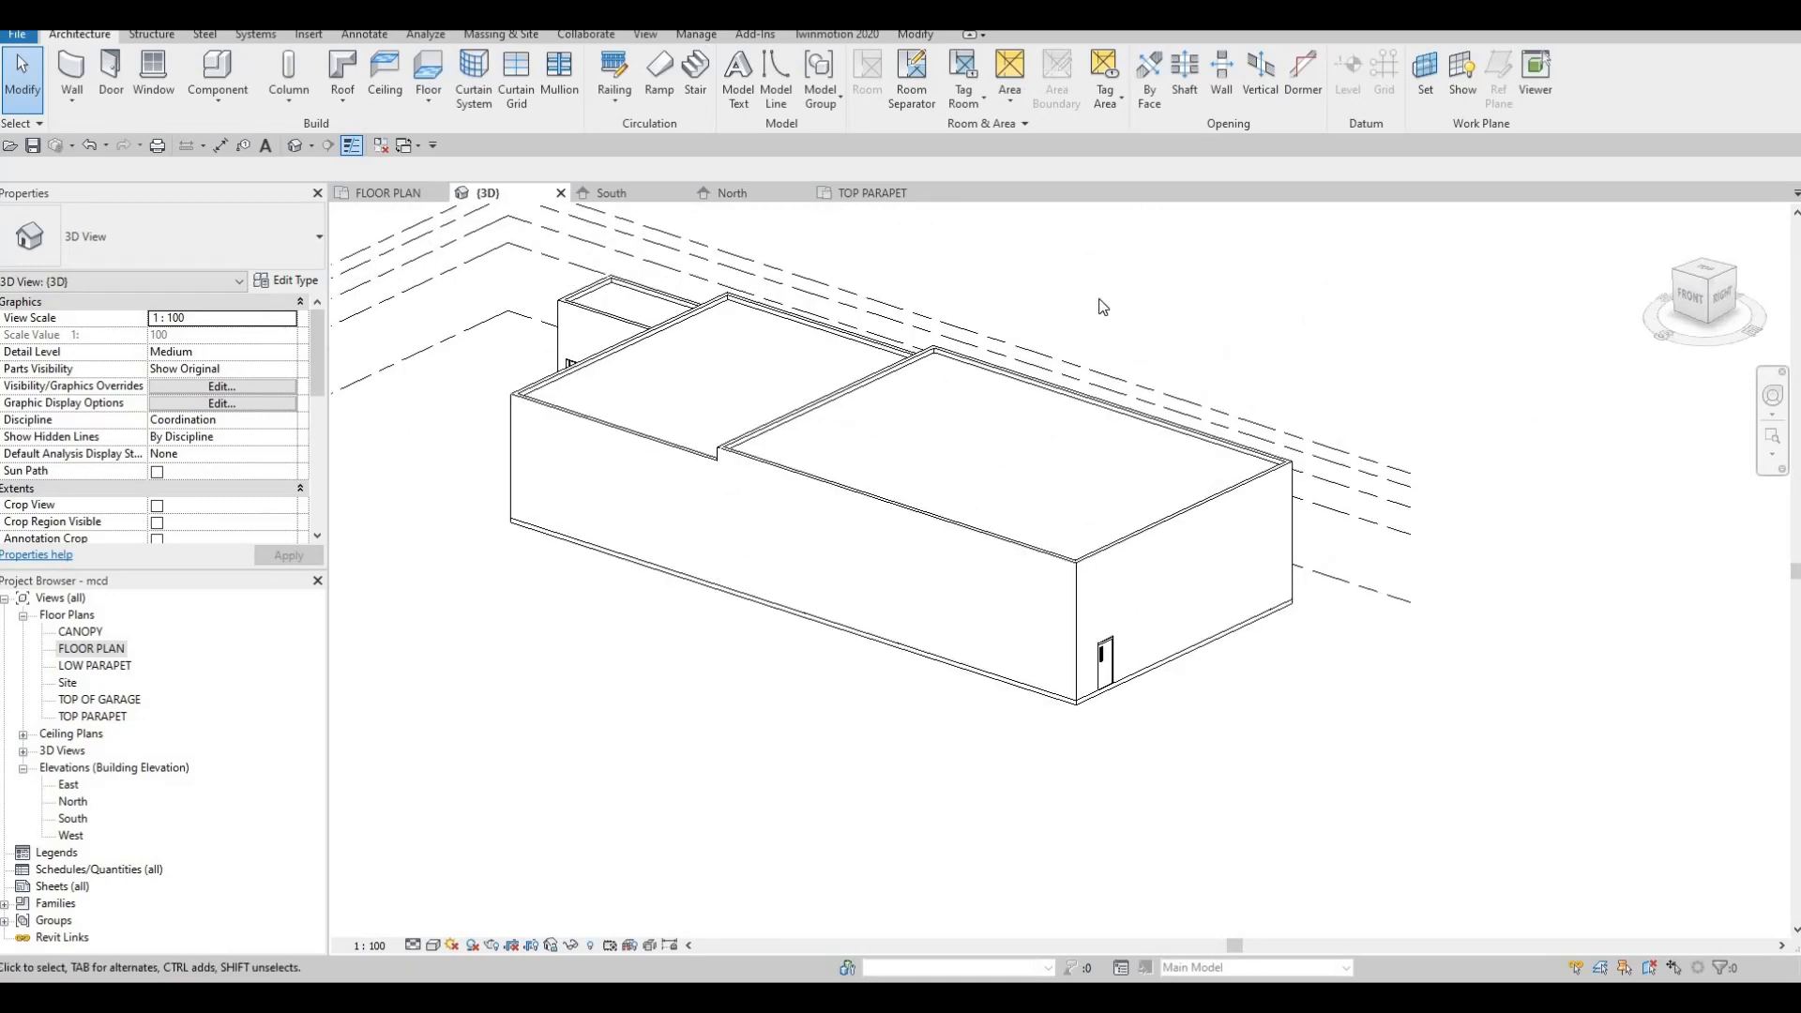
pyautogui.keyDown('shift'); pyautogui.moveTo(990, 432); pyautogui.dragTo(877, 428, button='middle'); pyautogui.keyUp('shift')
pyautogui.scroll(4, 668, 377)
pyautogui.keyDown('shift'); pyautogui.moveTo(800, 477); pyautogui.dragTo(829, 447, button='middle'); pyautogui.keyUp('shift')
pyautogui.scroll(5, 865, 441)
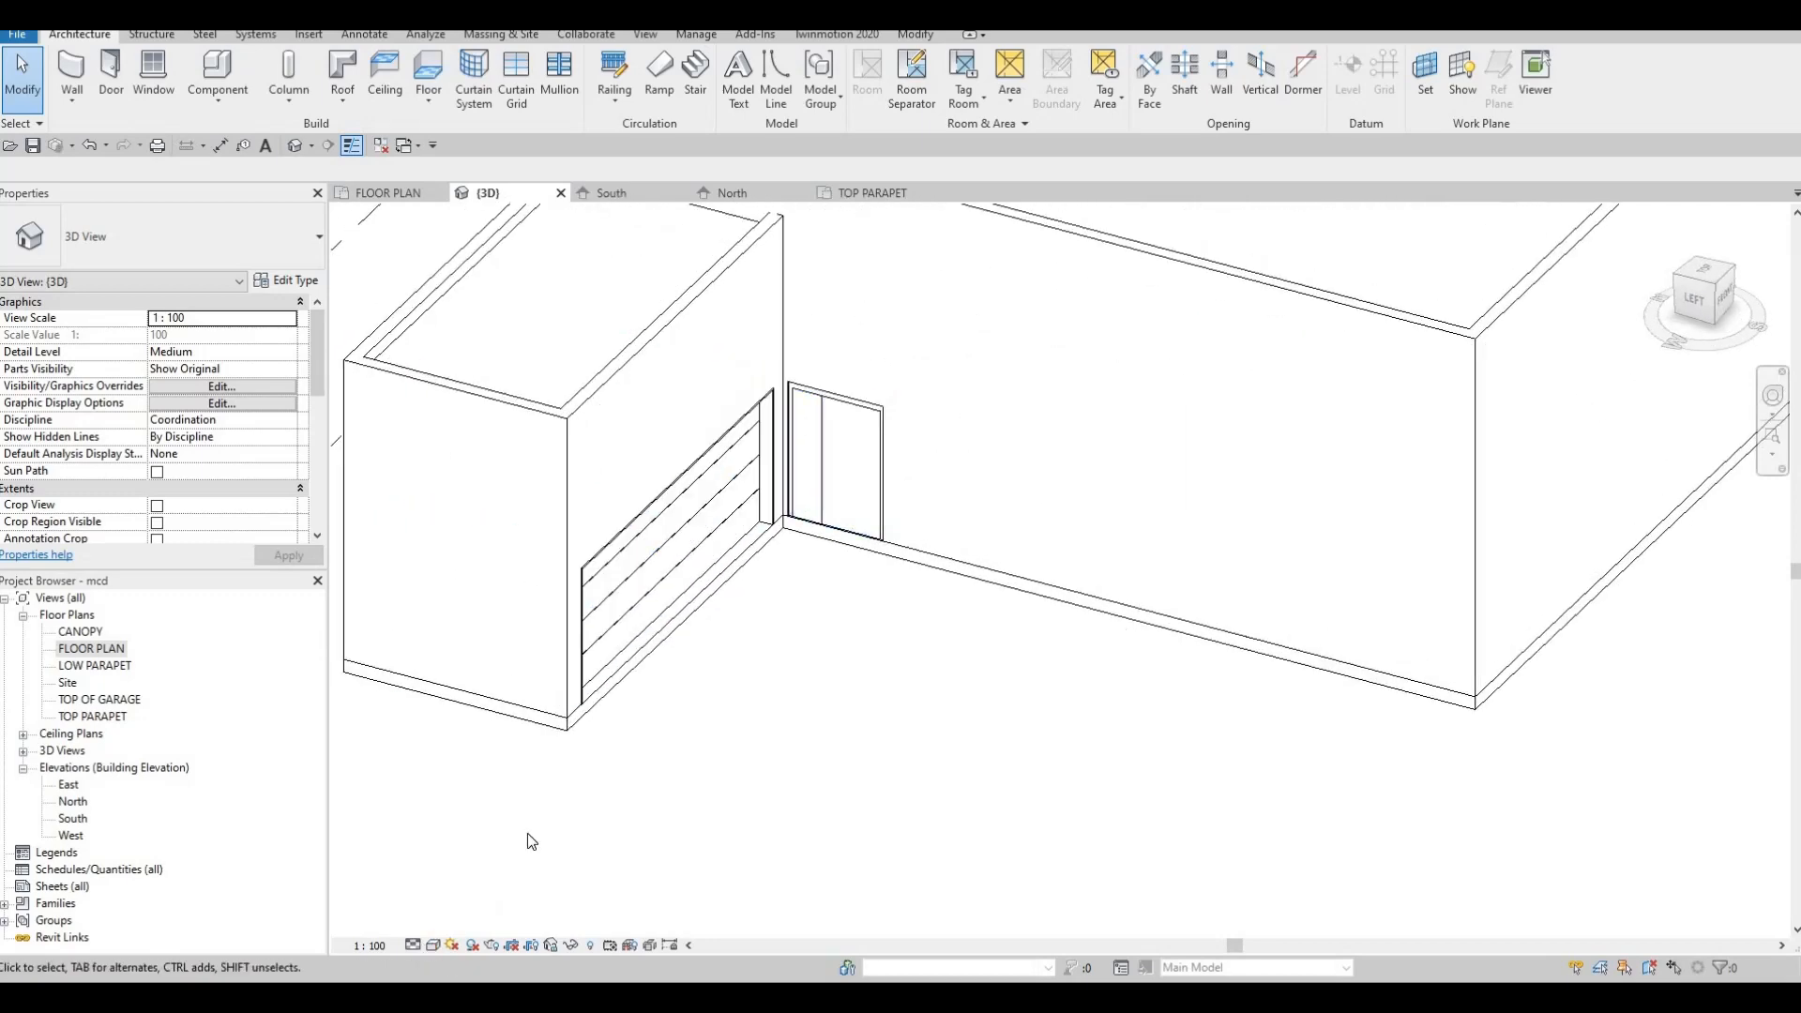
pyautogui.click(415, 947)
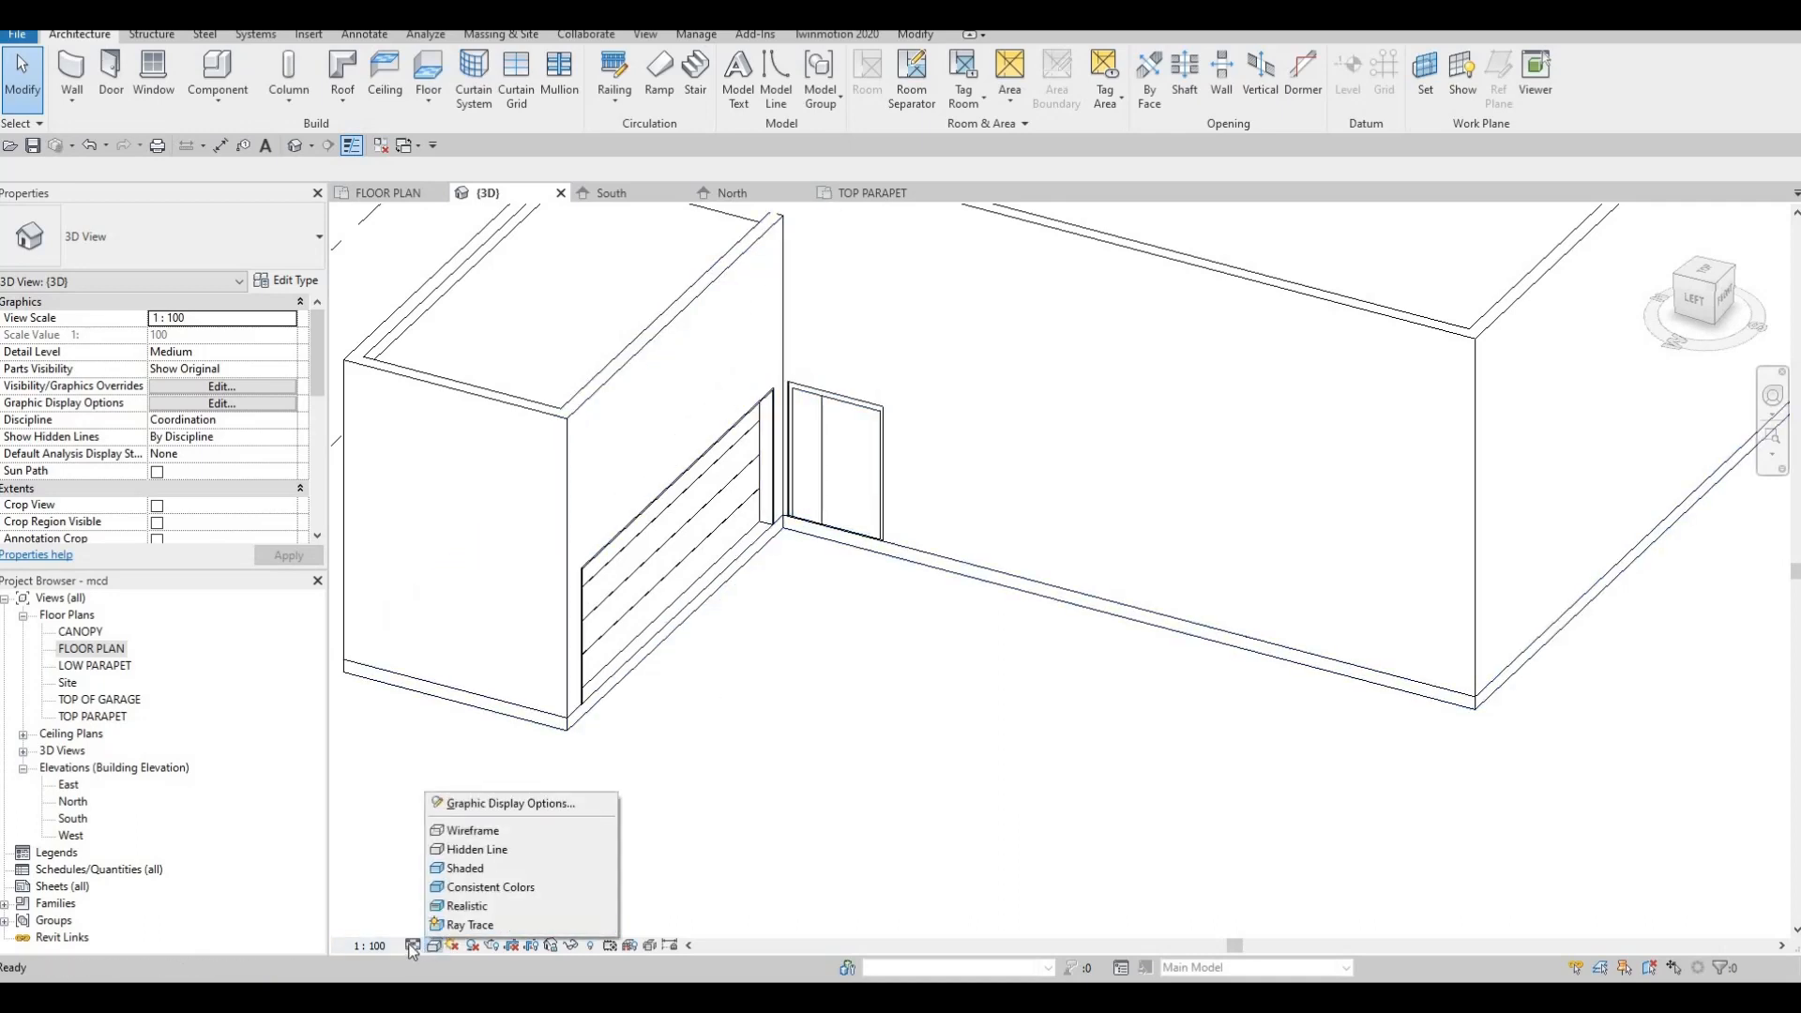
pyautogui.click(412, 945)
pyautogui.click(413, 946)
pyautogui.click(441, 925)
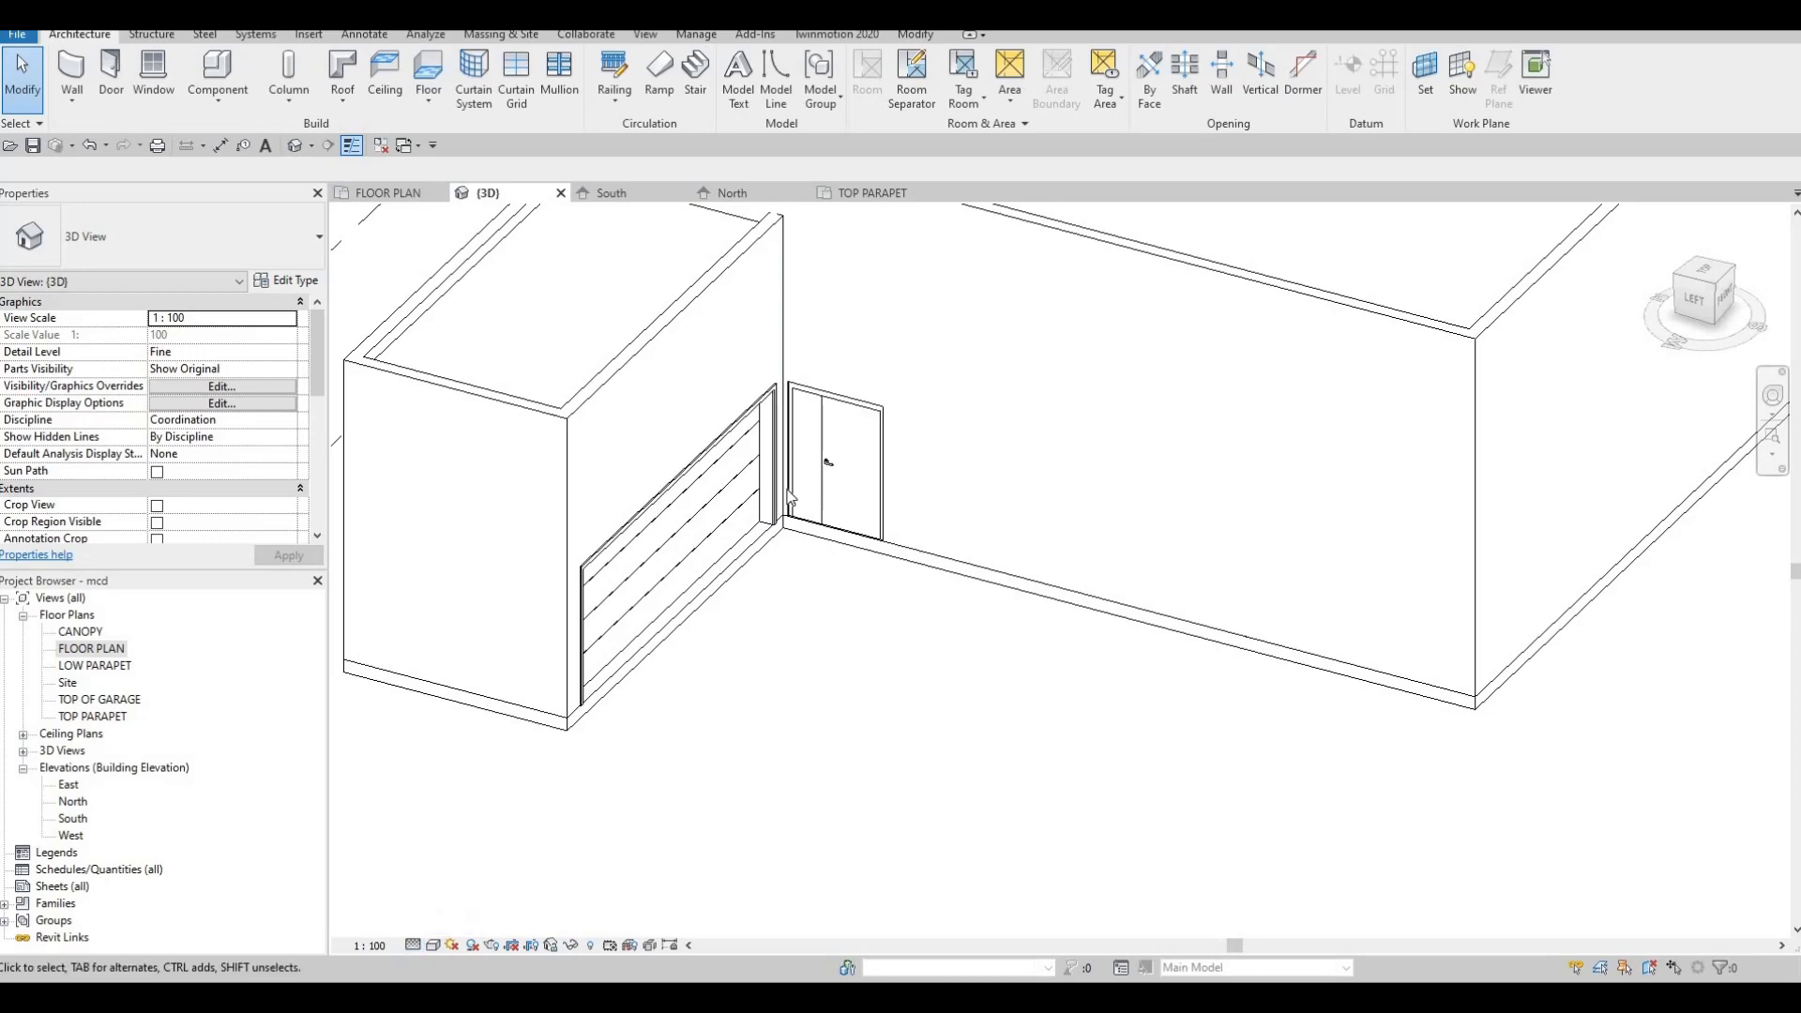
# Examine the exterior doors up close and the overall building from several sides in the 3D view
pyautogui.press('Escape')
pyautogui.scroll(4, 788, 497)
pyautogui.scroll(-4, 902, 415)
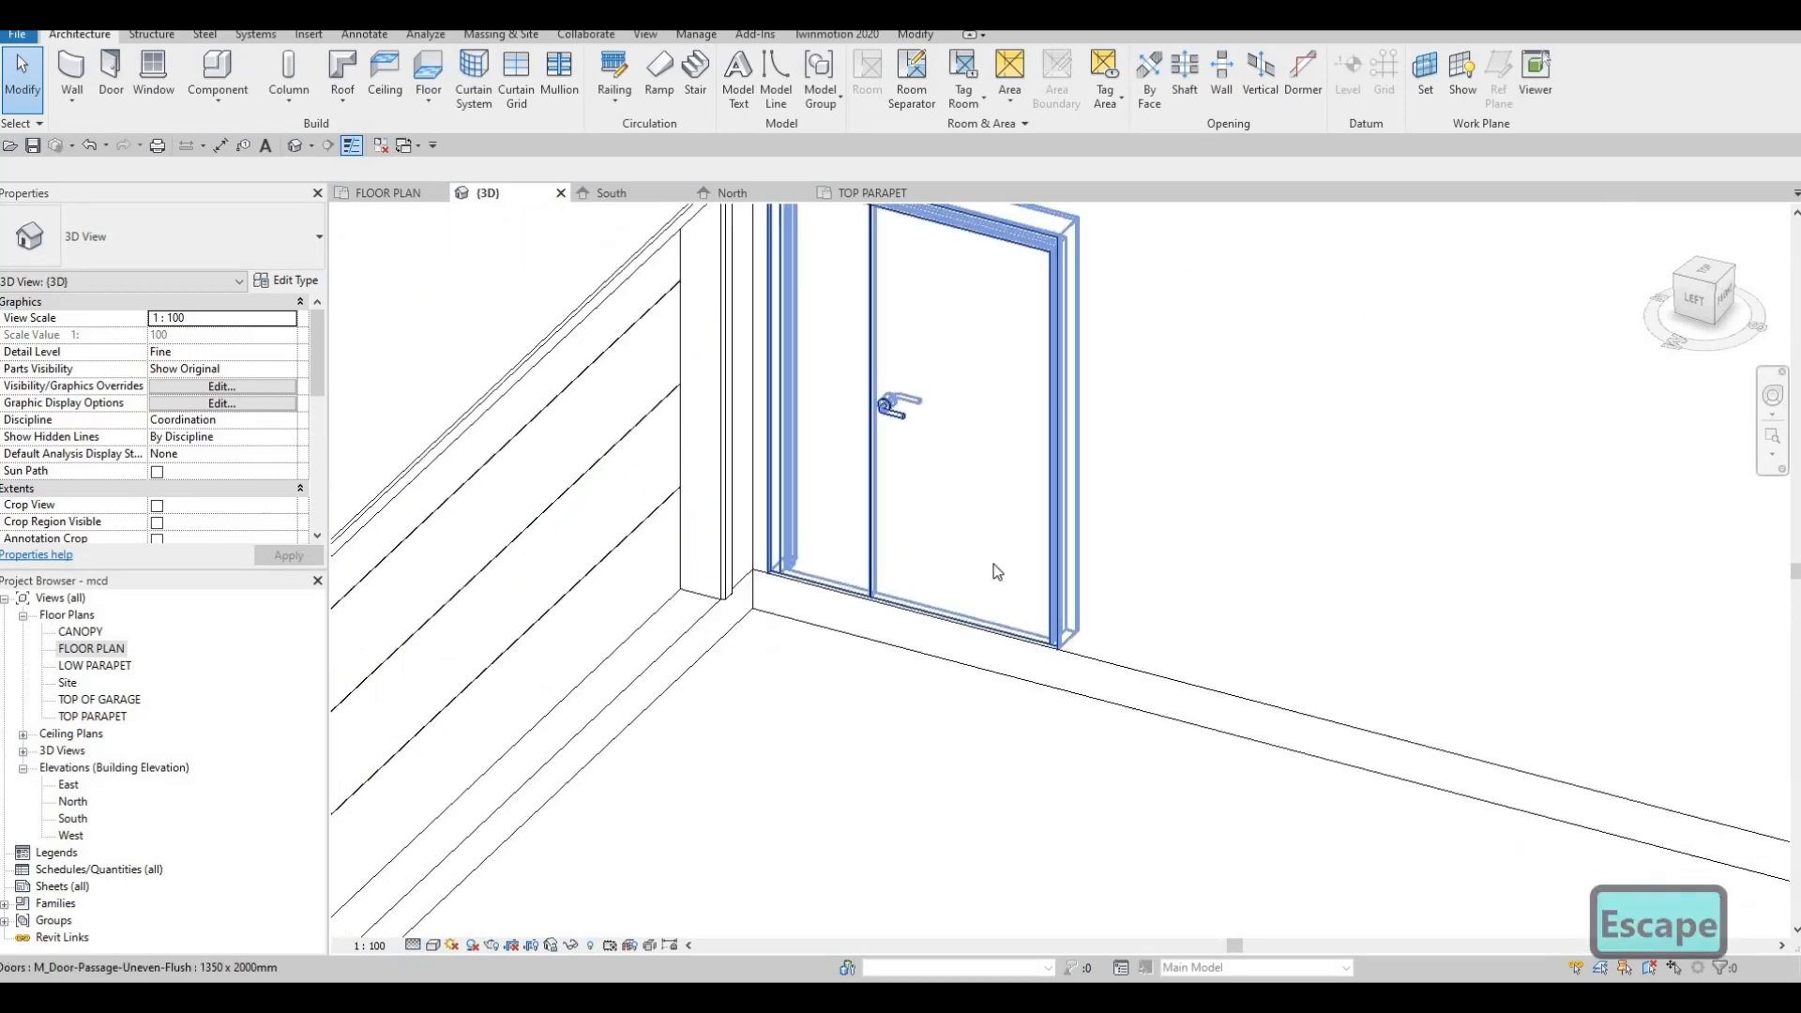
pyautogui.keyDown('shift'); pyautogui.moveTo(993, 565); pyautogui.dragTo(741, 454, button='middle'); pyautogui.keyUp('shift')
pyautogui.scroll(3, 713, 503)
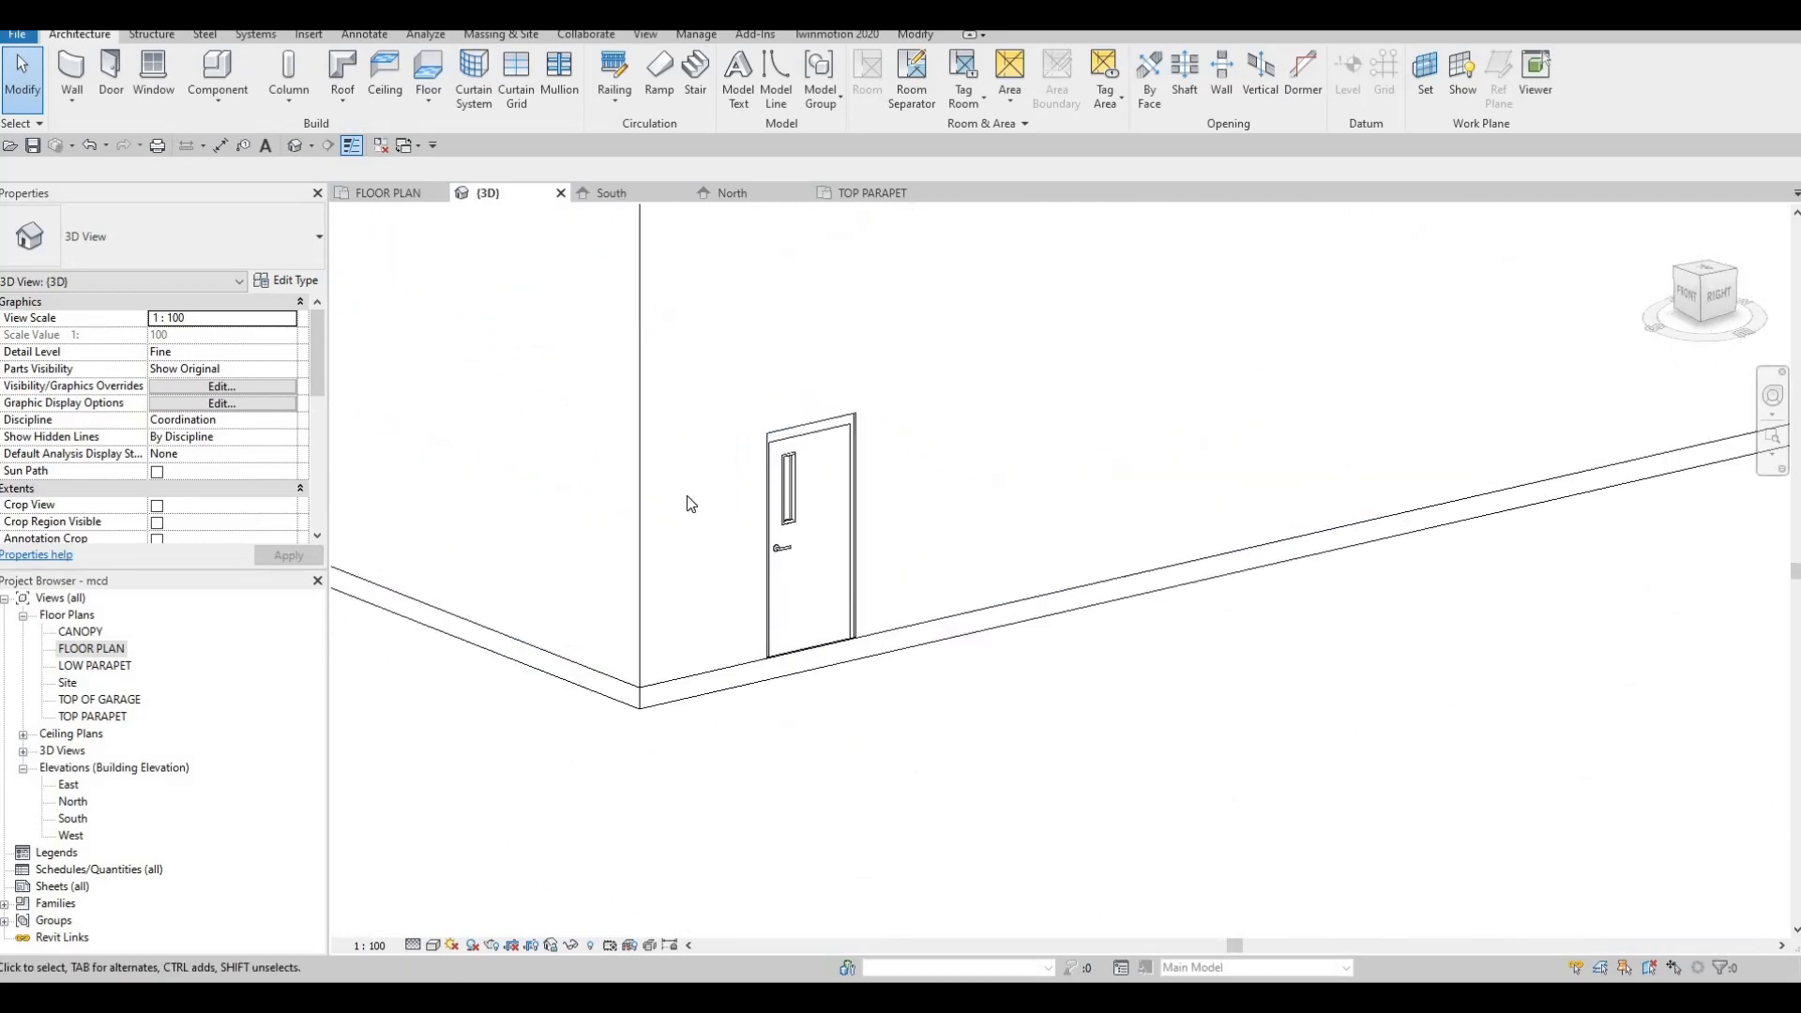
pyautogui.scroll(-5, 750, 487)
pyautogui.scroll(3, 769, 469)
pyautogui.scroll(-5, 683, 509)
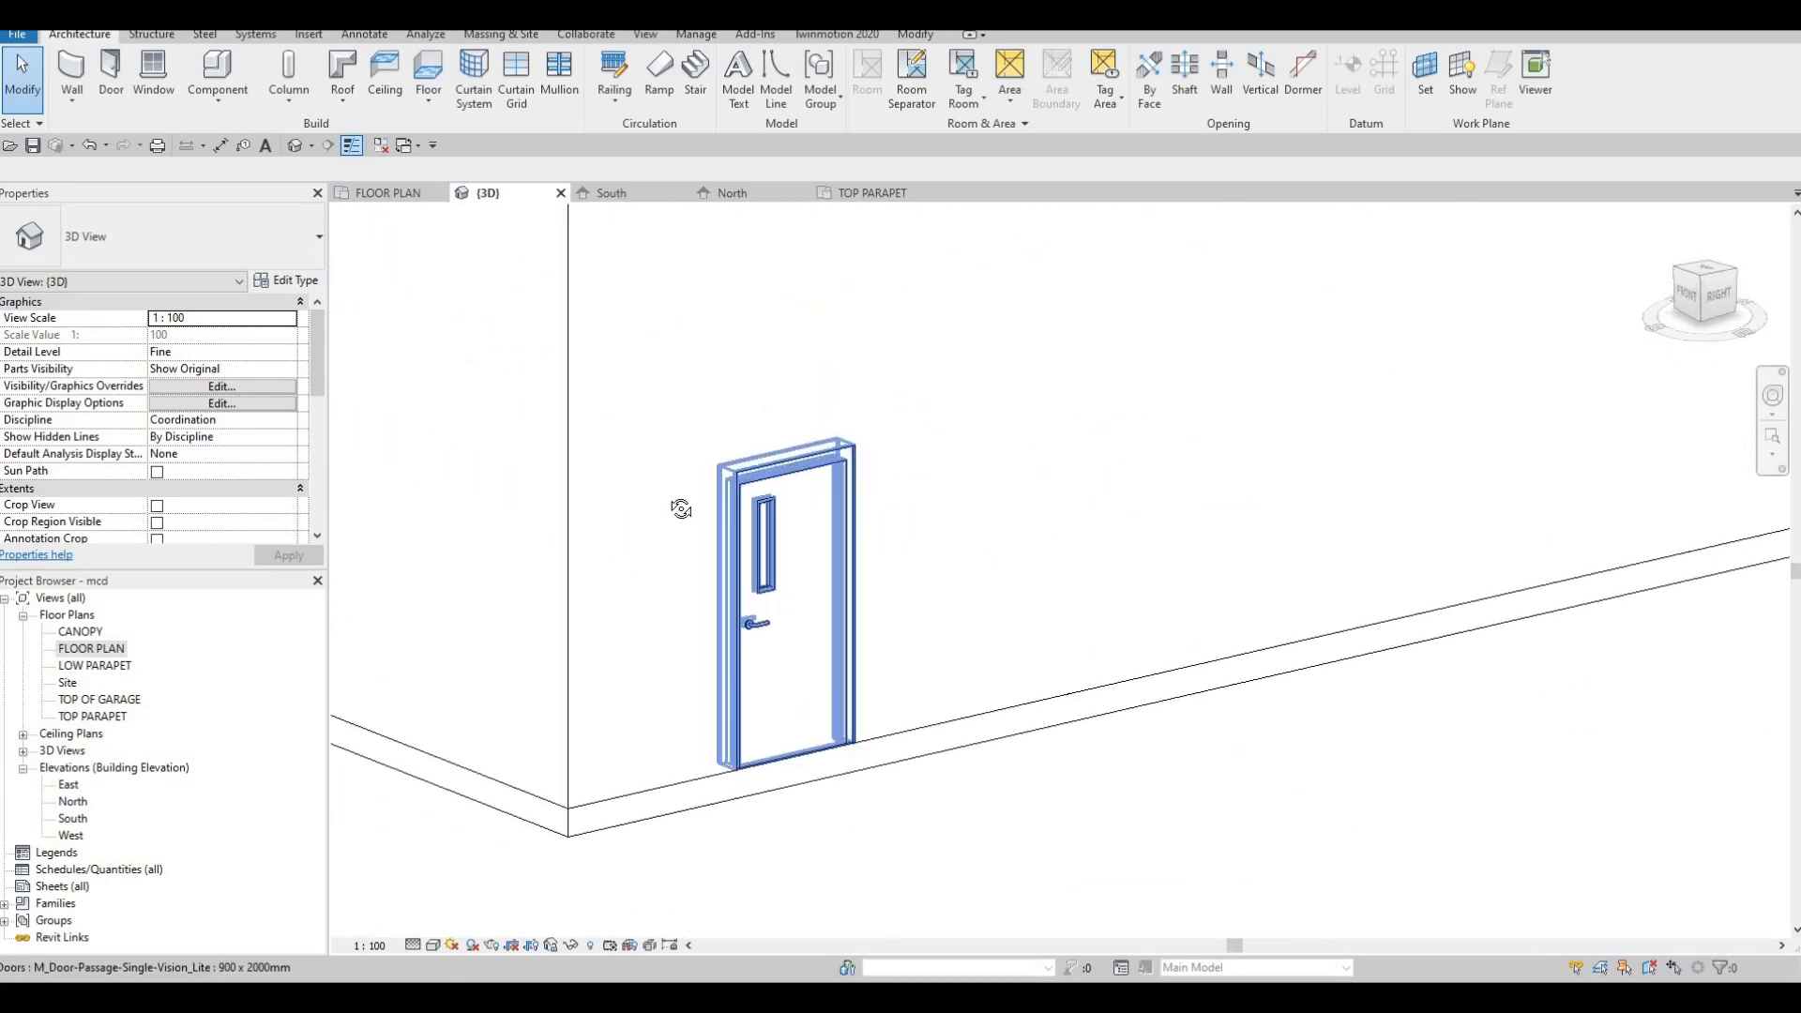
pyautogui.keyDown('shift'); pyautogui.moveTo(937, 507); pyautogui.dragTo(1276, 840, button='middle'); pyautogui.keyUp('shift')
pyautogui.scroll(2, 1244, 874)
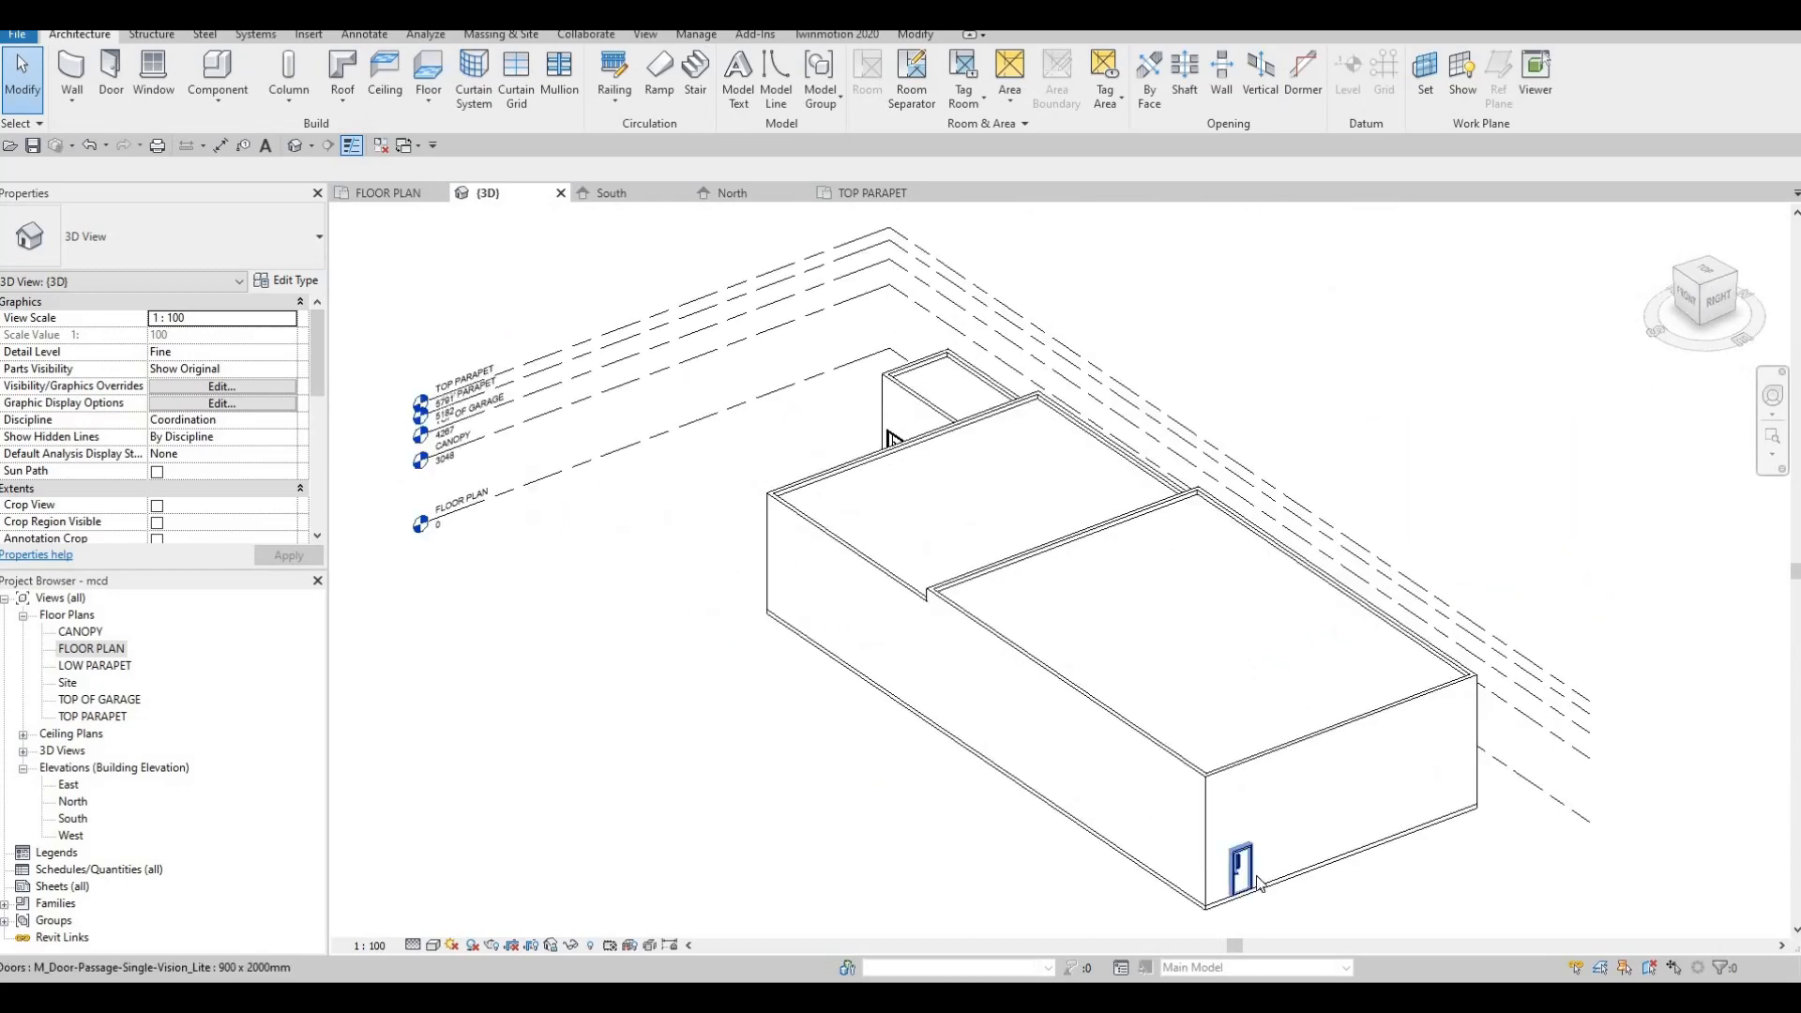
pyautogui.keyDown('shift'); pyautogui.moveTo(1271, 869); pyautogui.dragTo(309, 699, button='middle'); pyautogui.keyUp('shift')
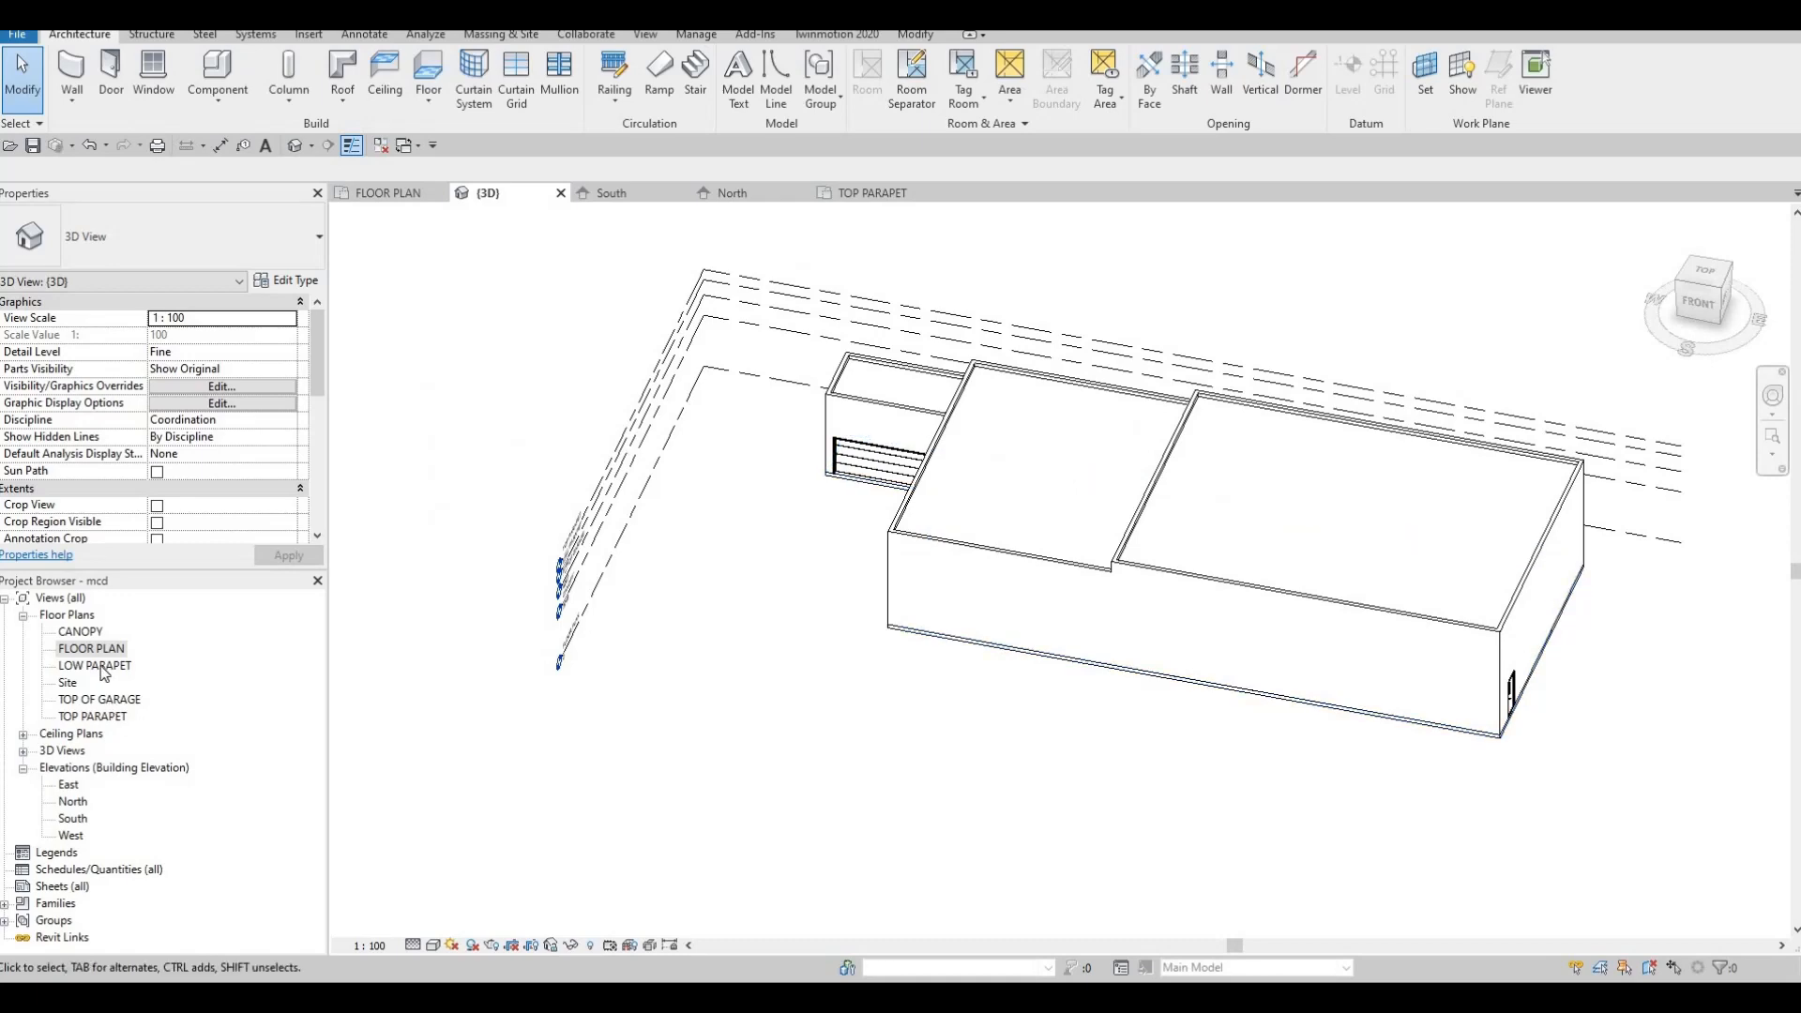
# Return to the FLOOR PLAN view and start an architectural wall using the Curtain Wall type
pyautogui.hotkey('ctrl', 'Tab')
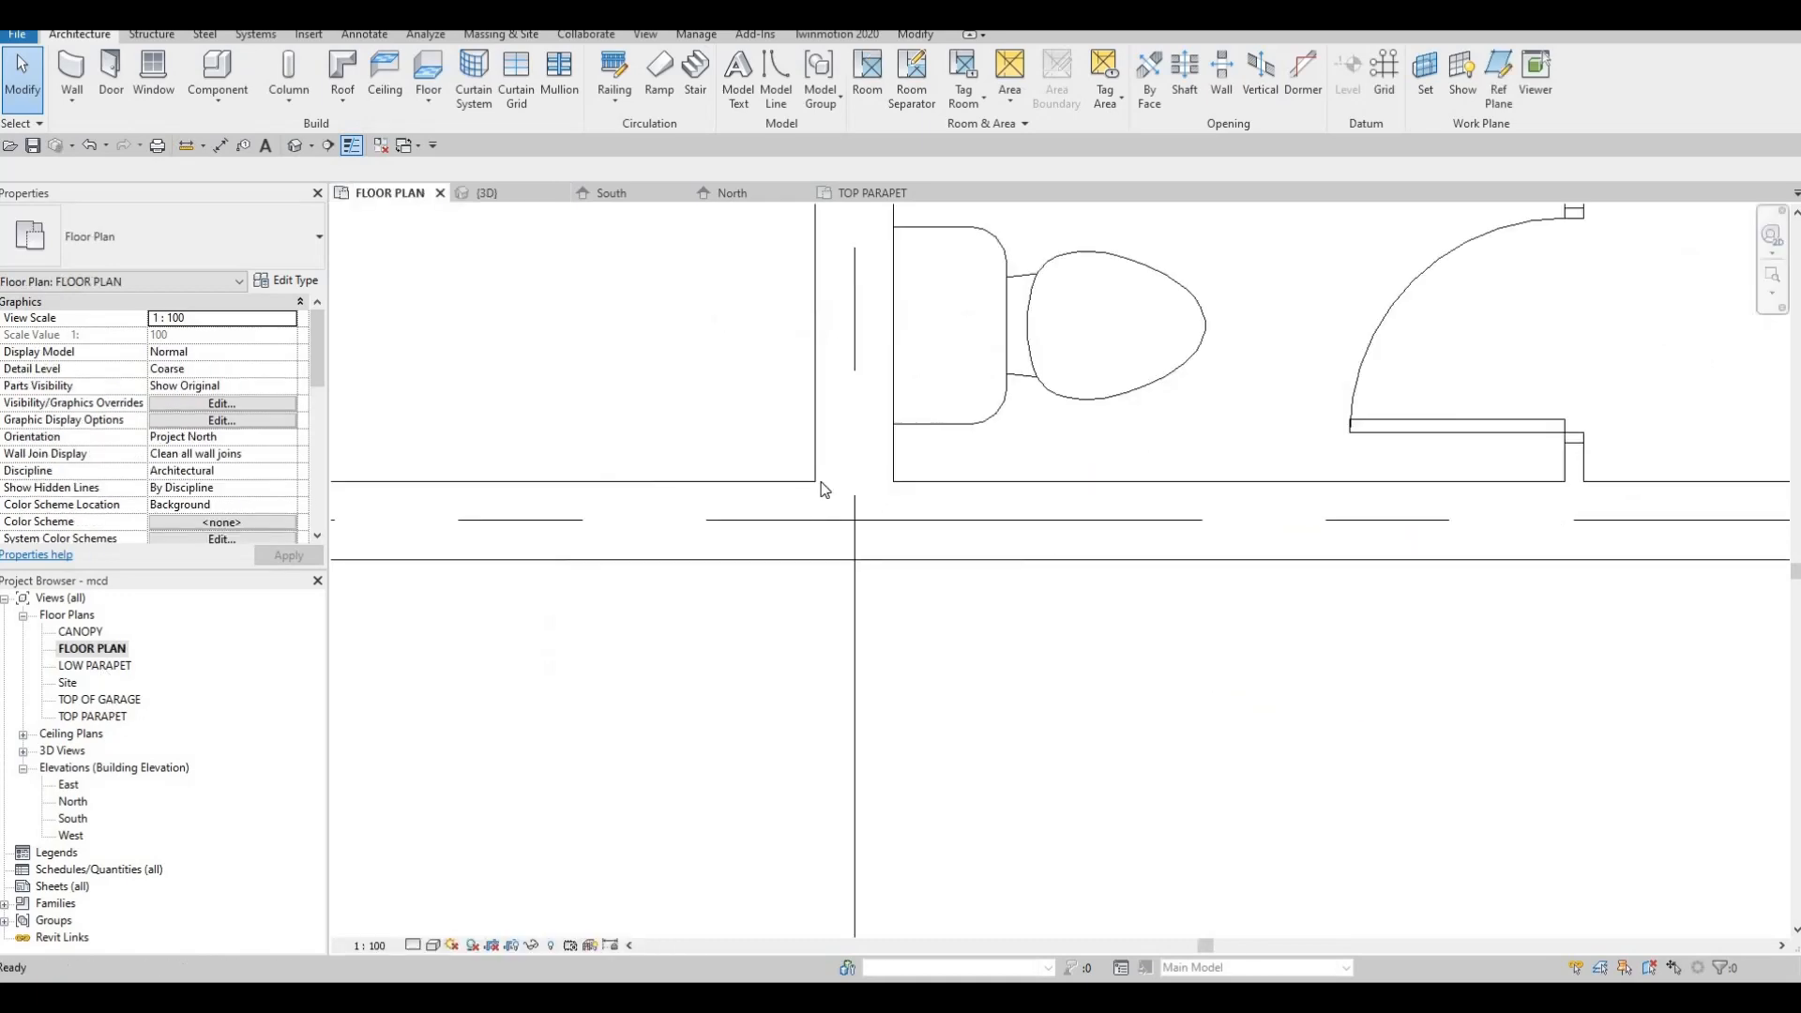
pyautogui.scroll(-4, 937, 535)
pyautogui.scroll(-2, 941, 565)
pyautogui.moveTo(1107, 477); pyautogui.dragTo(916, 639, button='middle')
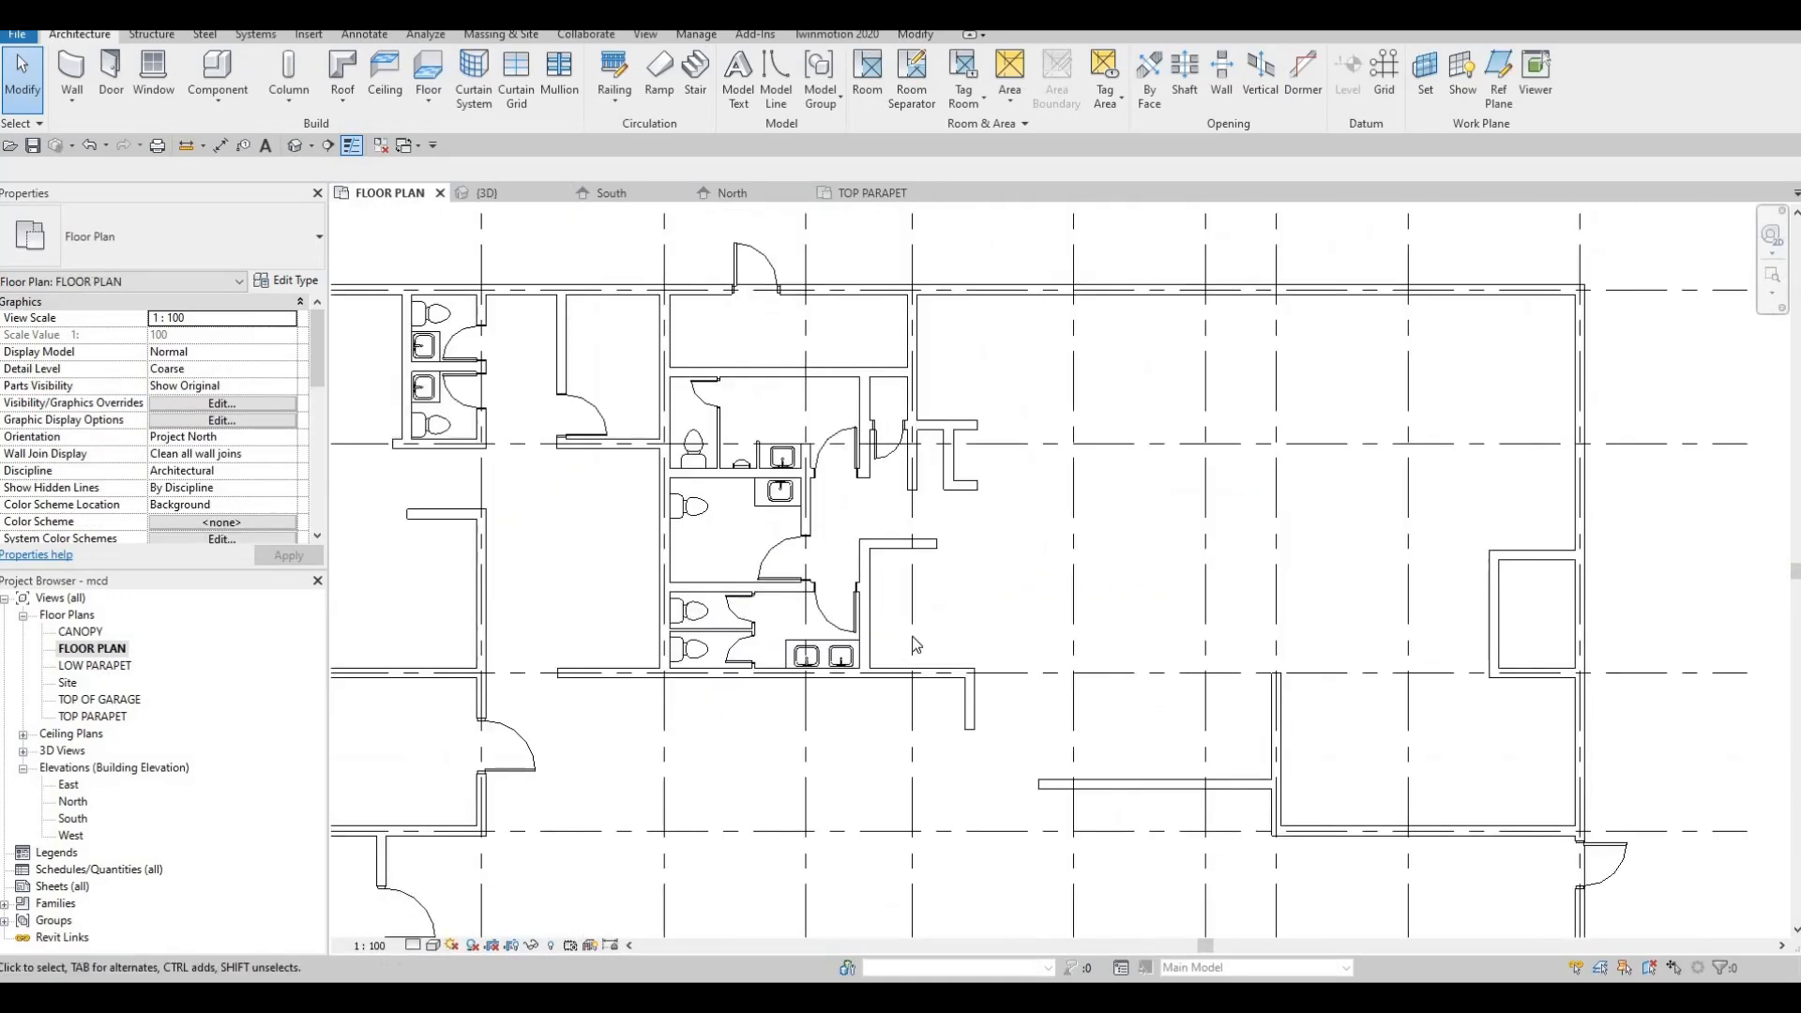
pyautogui.scroll(-2, 916, 643)
pyautogui.moveTo(961, 699); pyautogui.dragTo(897, 797, button='middle')
pyautogui.moveTo(886, 609); pyautogui.dragTo(835, 793, button='middle')
pyautogui.scroll(-1, 835, 792)
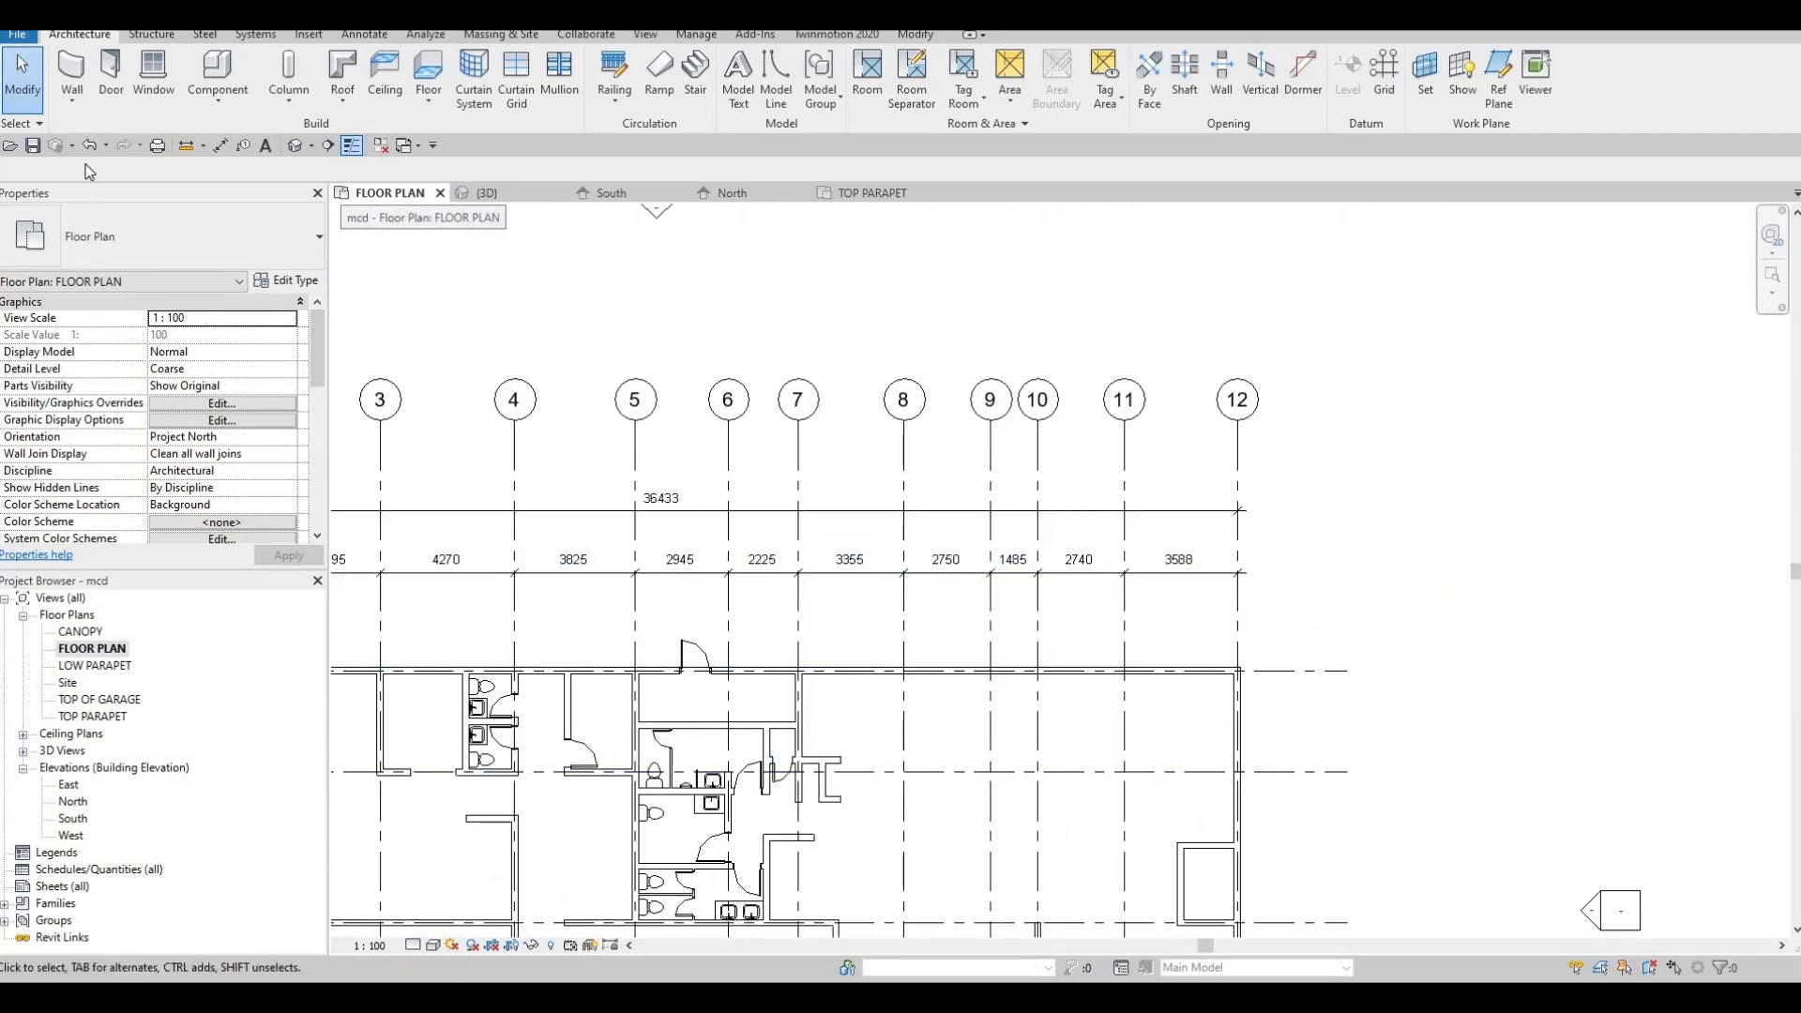
pyautogui.click(66, 103)
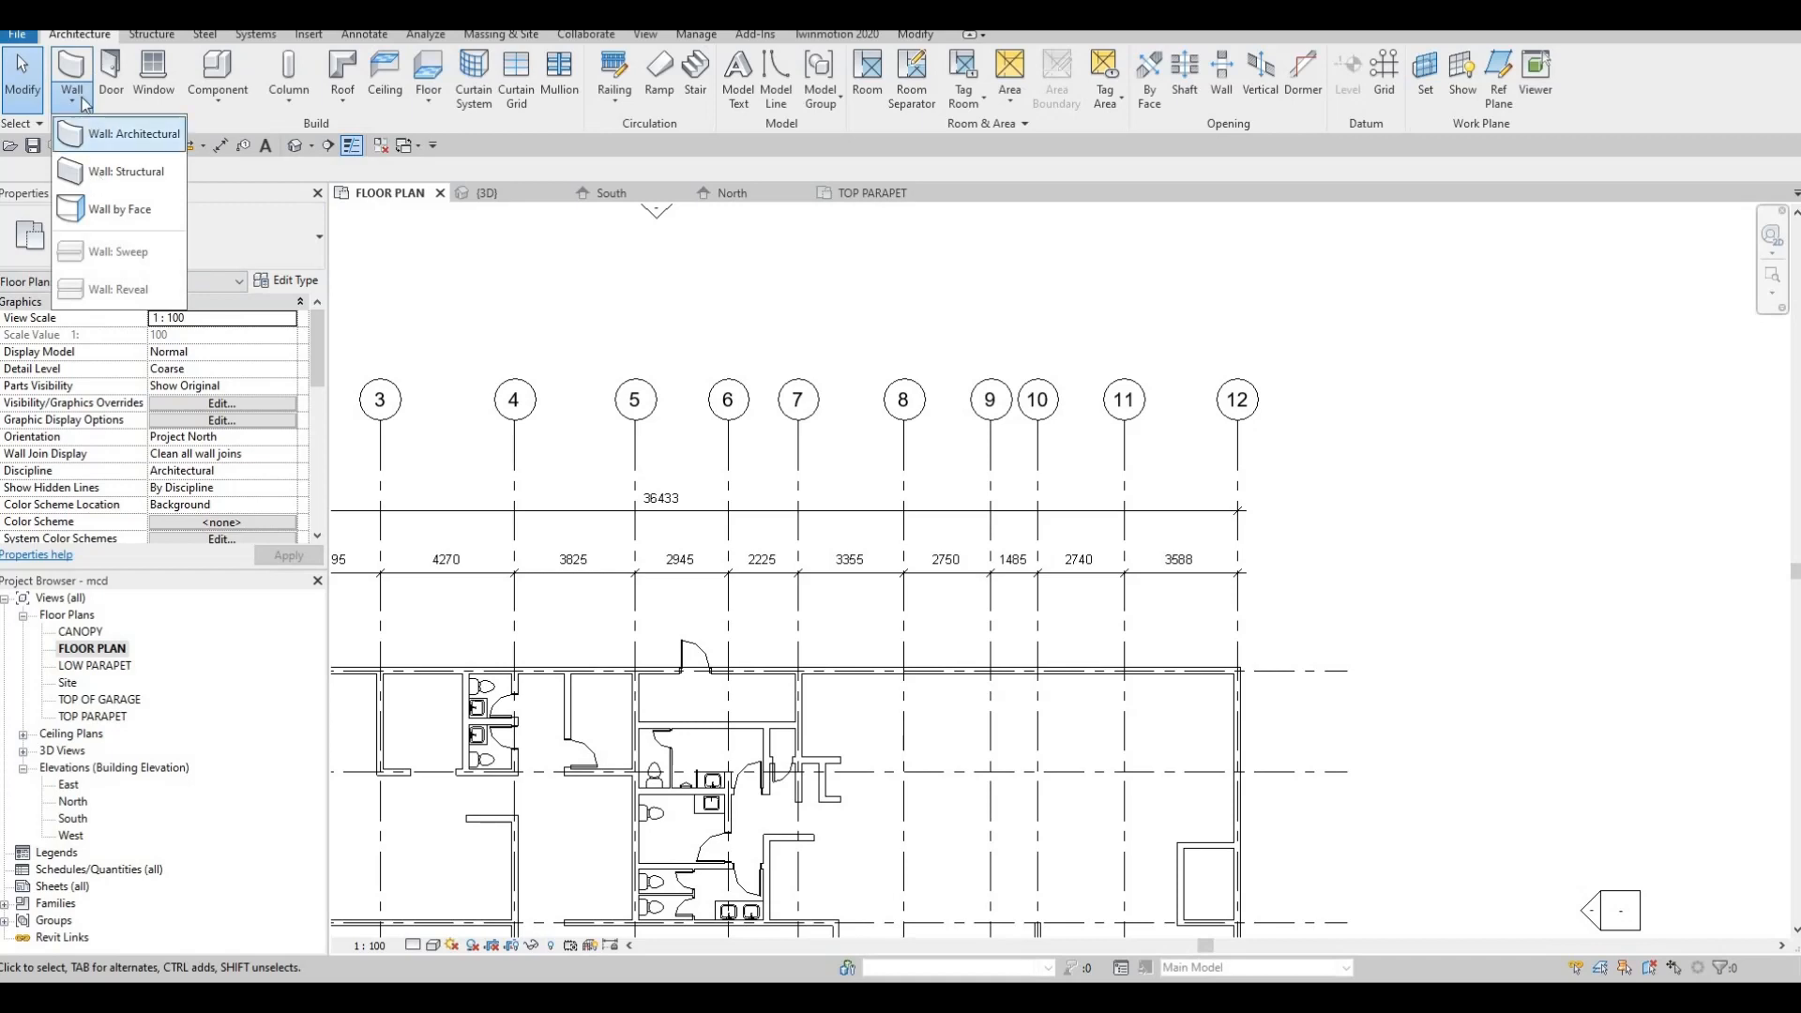
pyautogui.click(134, 133)
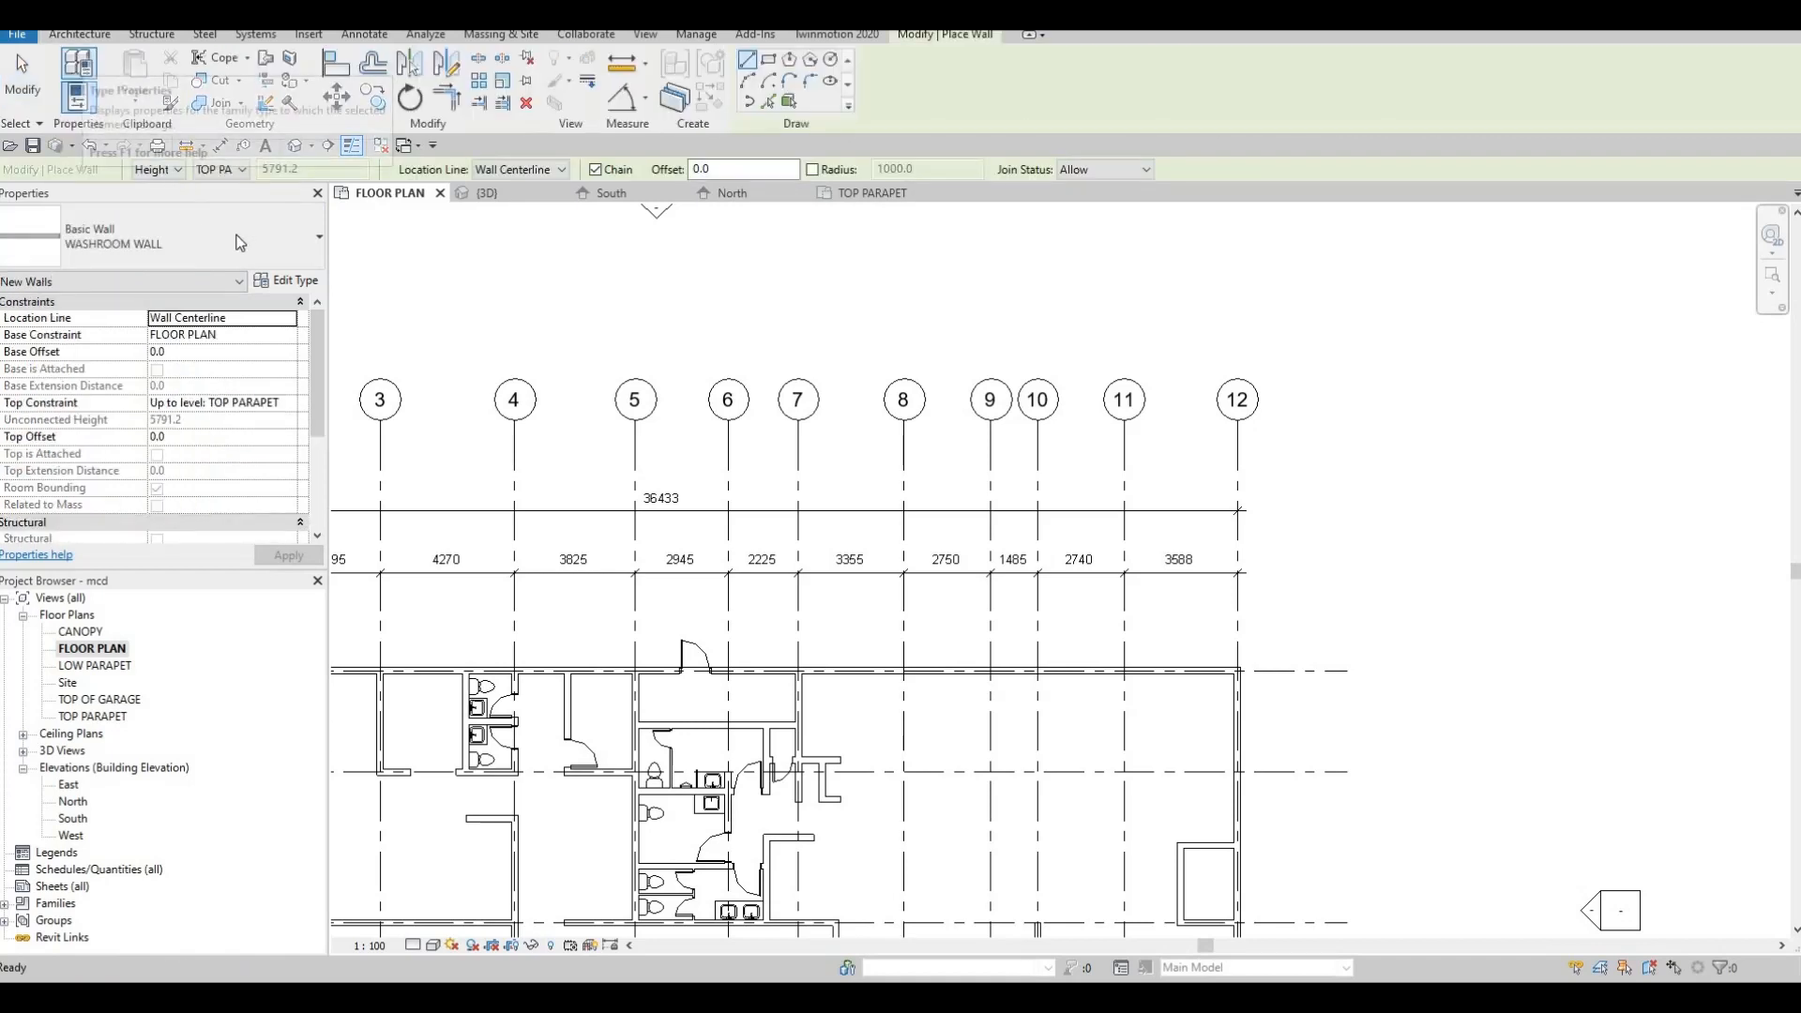
pyautogui.click(242, 248)
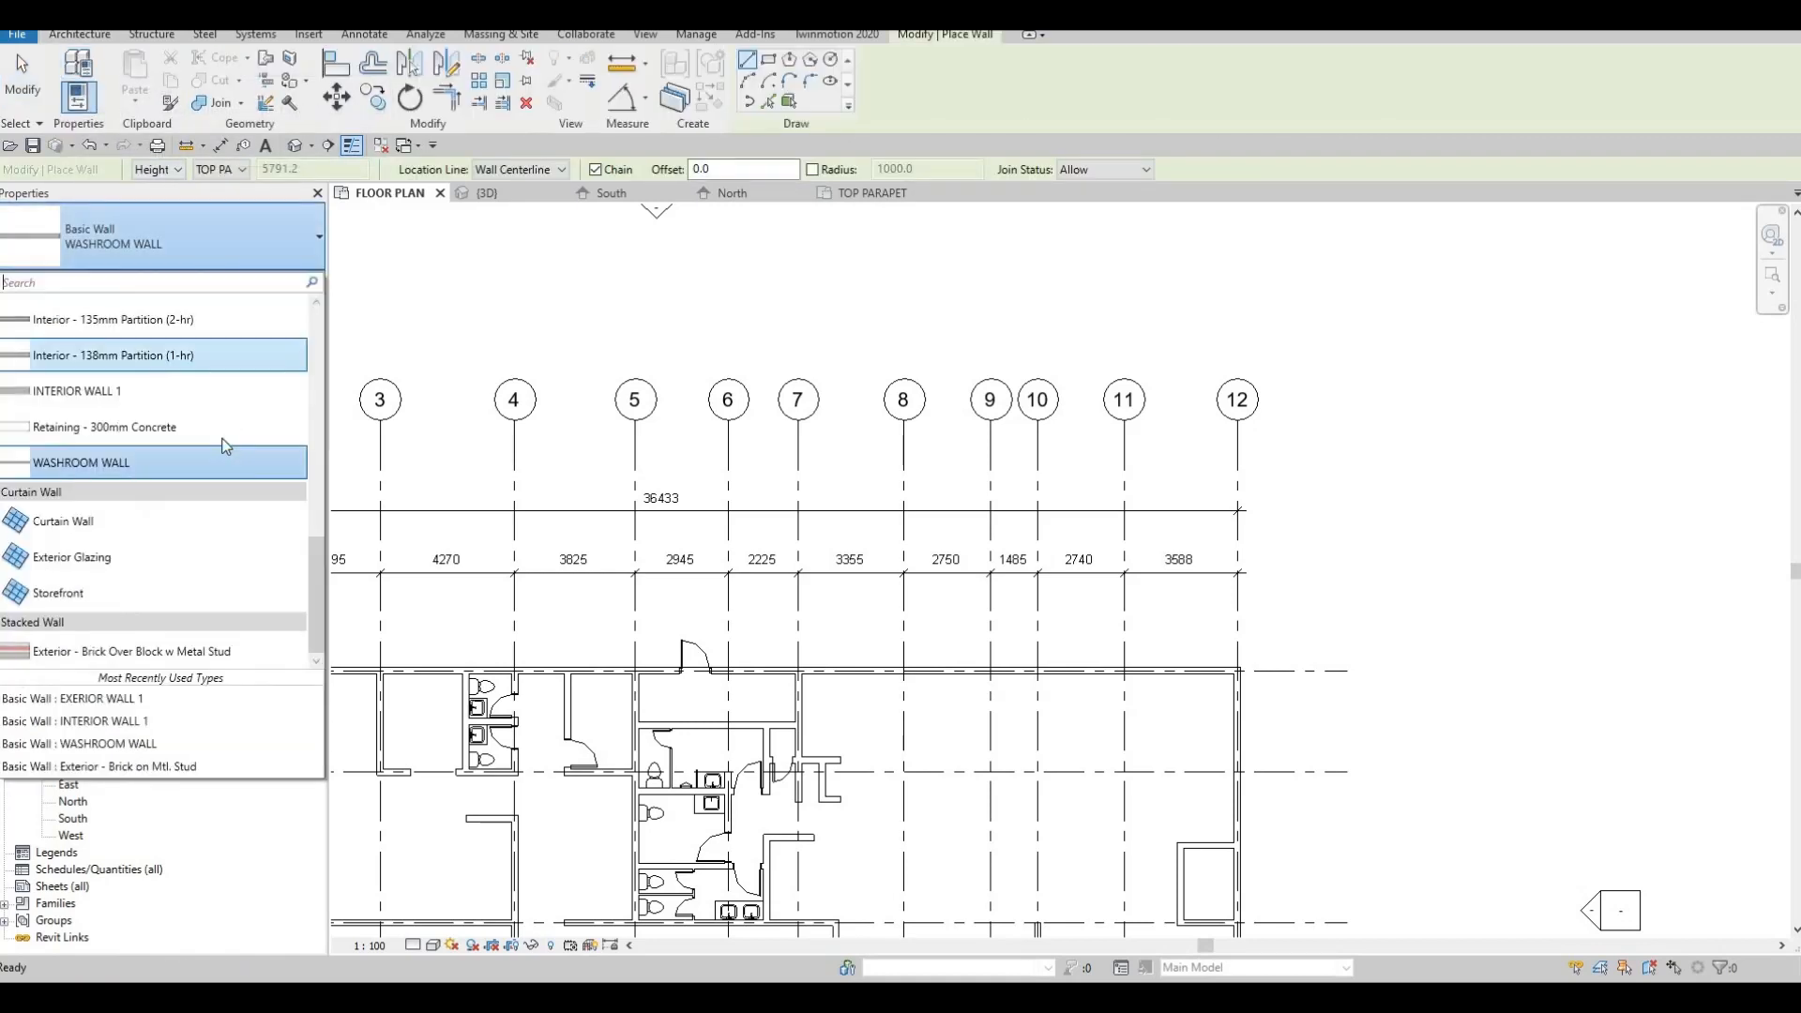
pyautogui.click(106, 524)
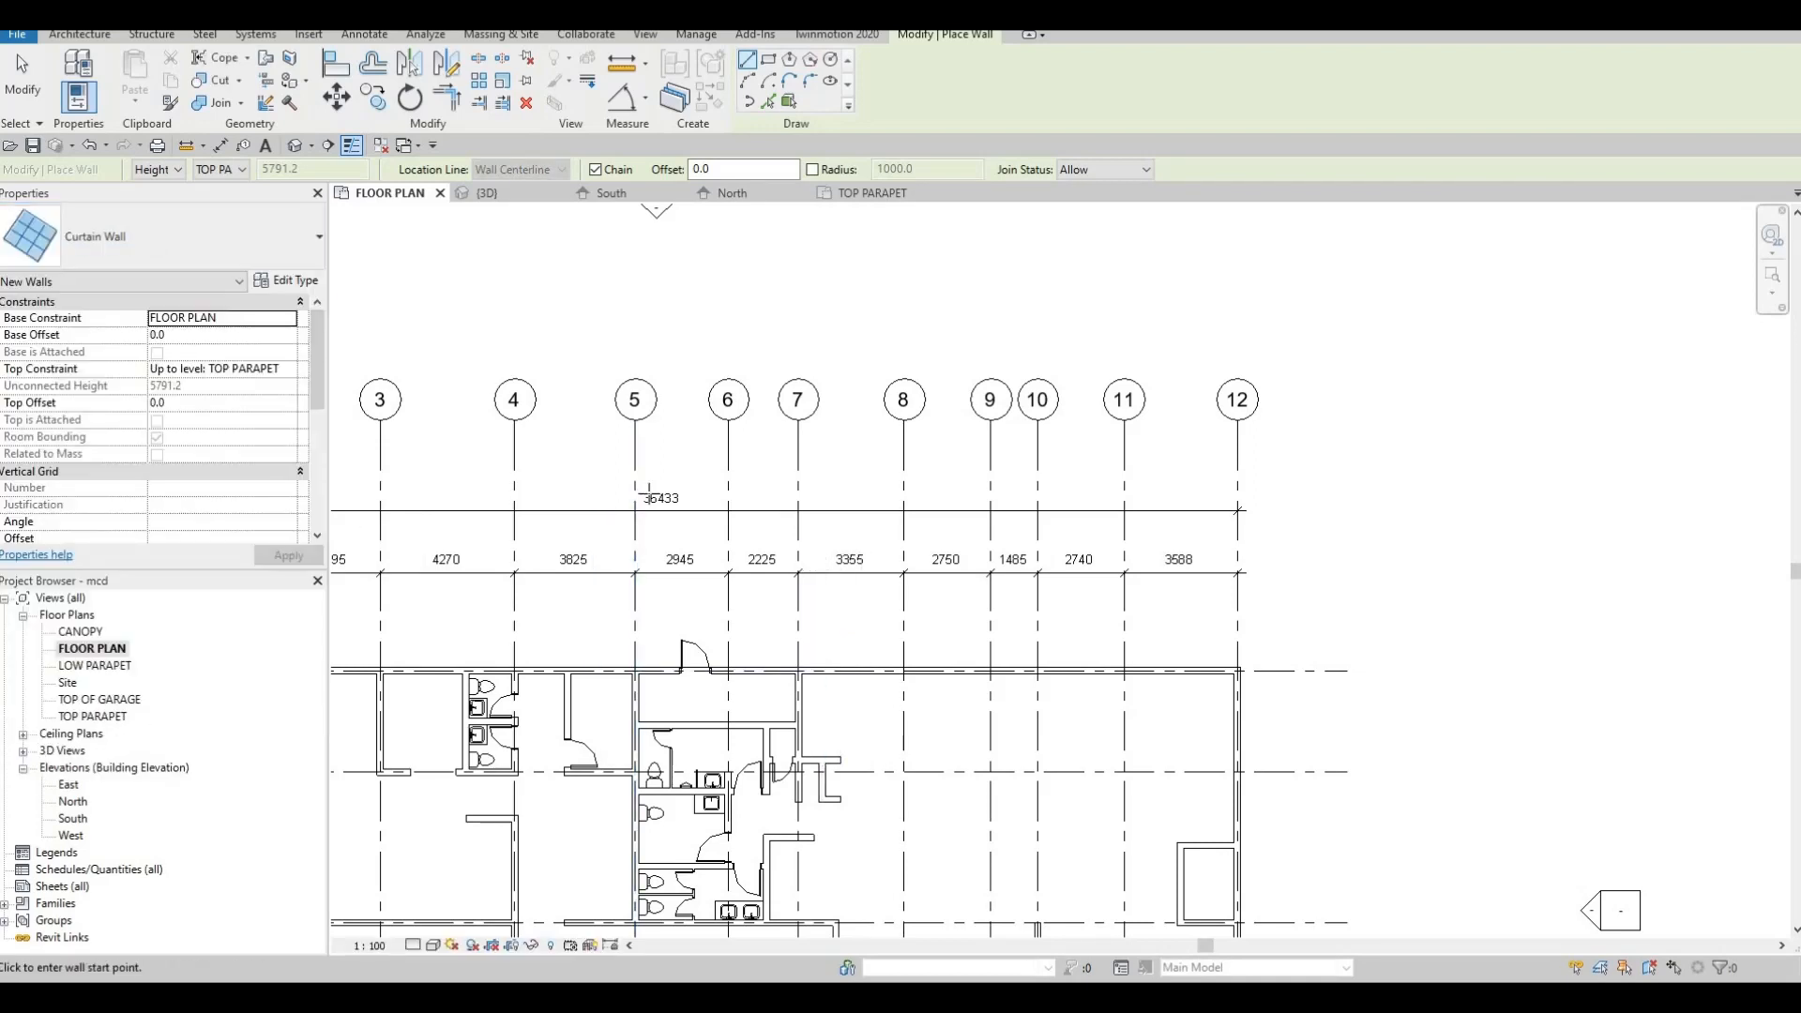
# Draw a curtain wall within the upper exterior wall, from just past grid 7 to slightly beyond grid 8
pyautogui.scroll(5, 817, 607)
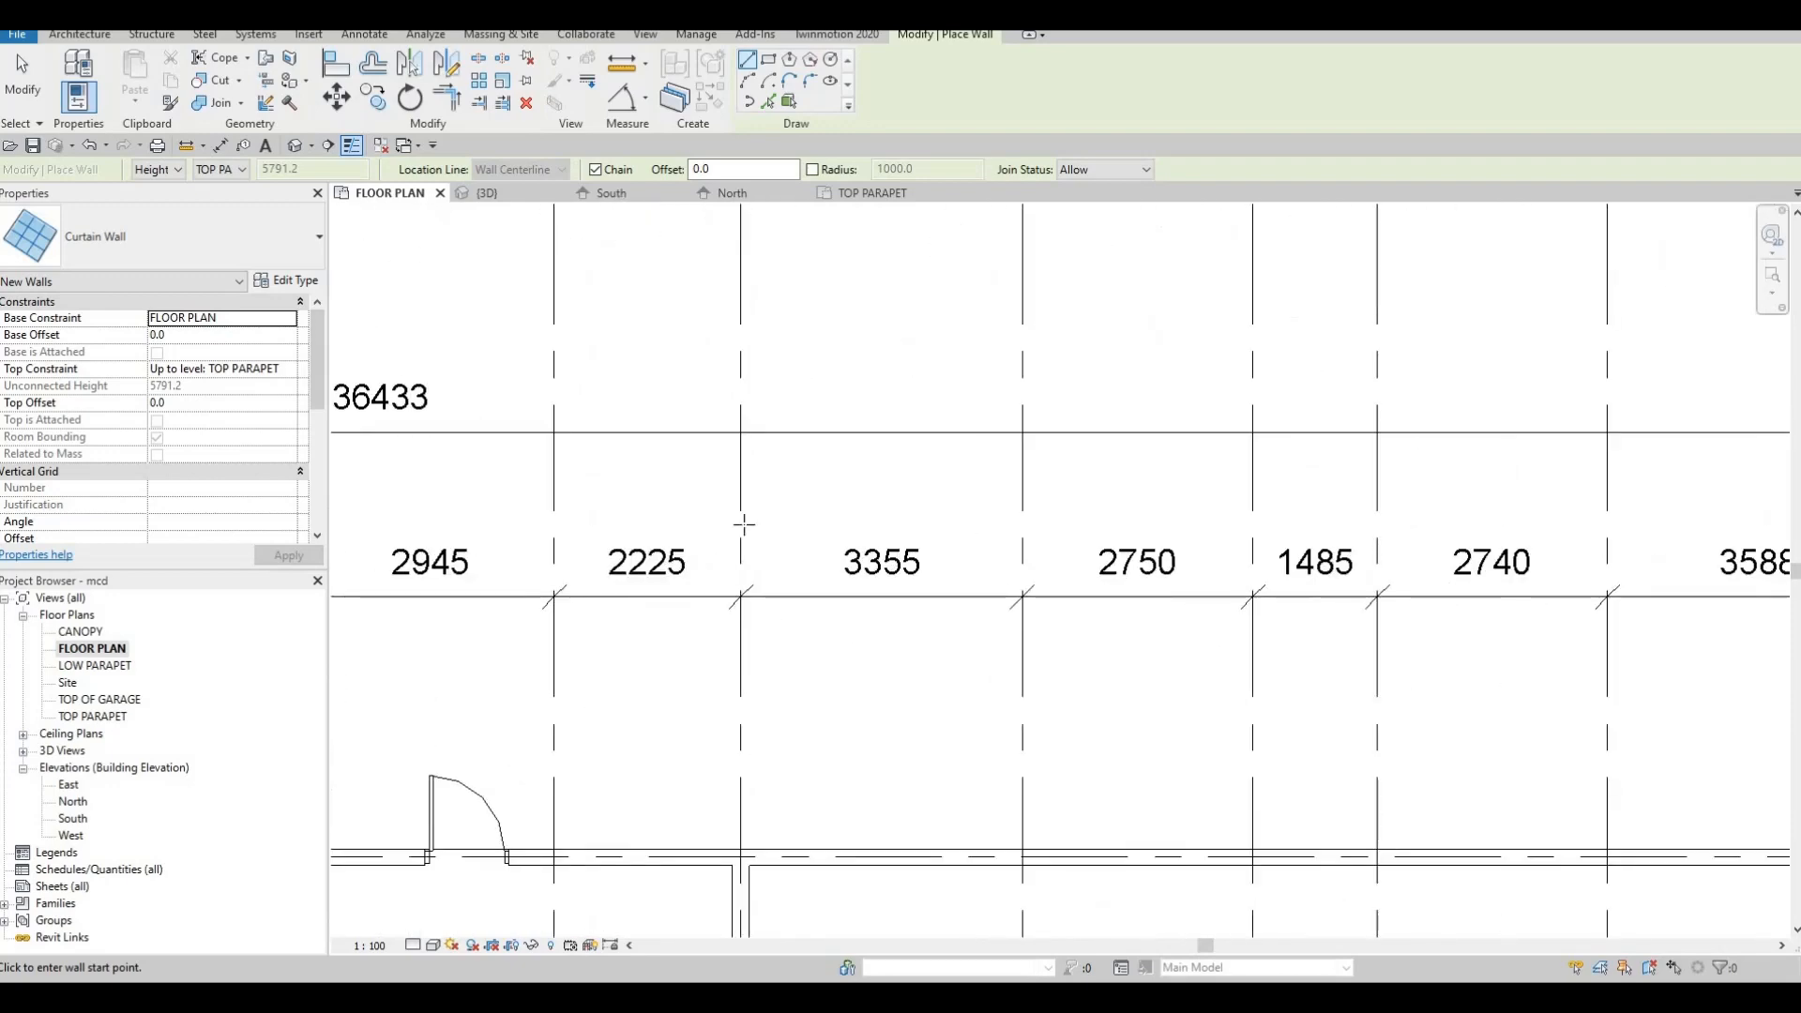
pyautogui.scroll(-3, 844, 422)
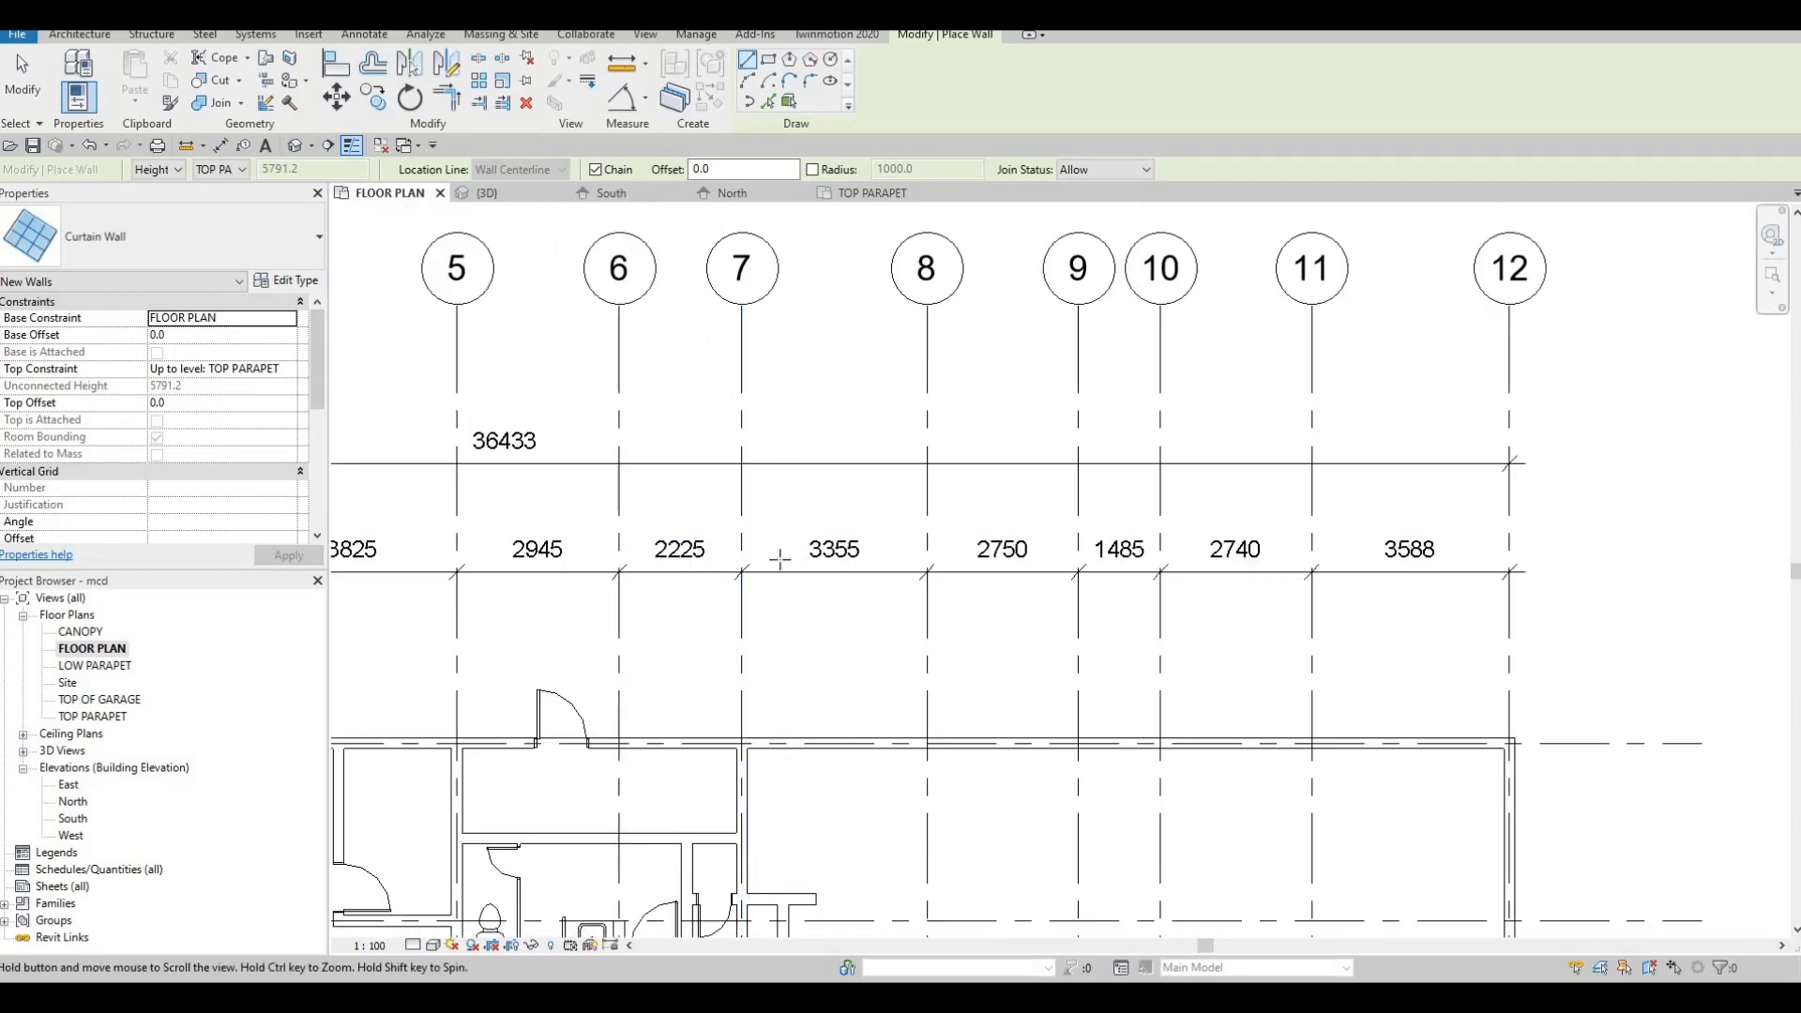
pyautogui.moveTo(708, 741); pyautogui.dragTo(700, 553, button='middle')
pyautogui.scroll(5, 700, 555)
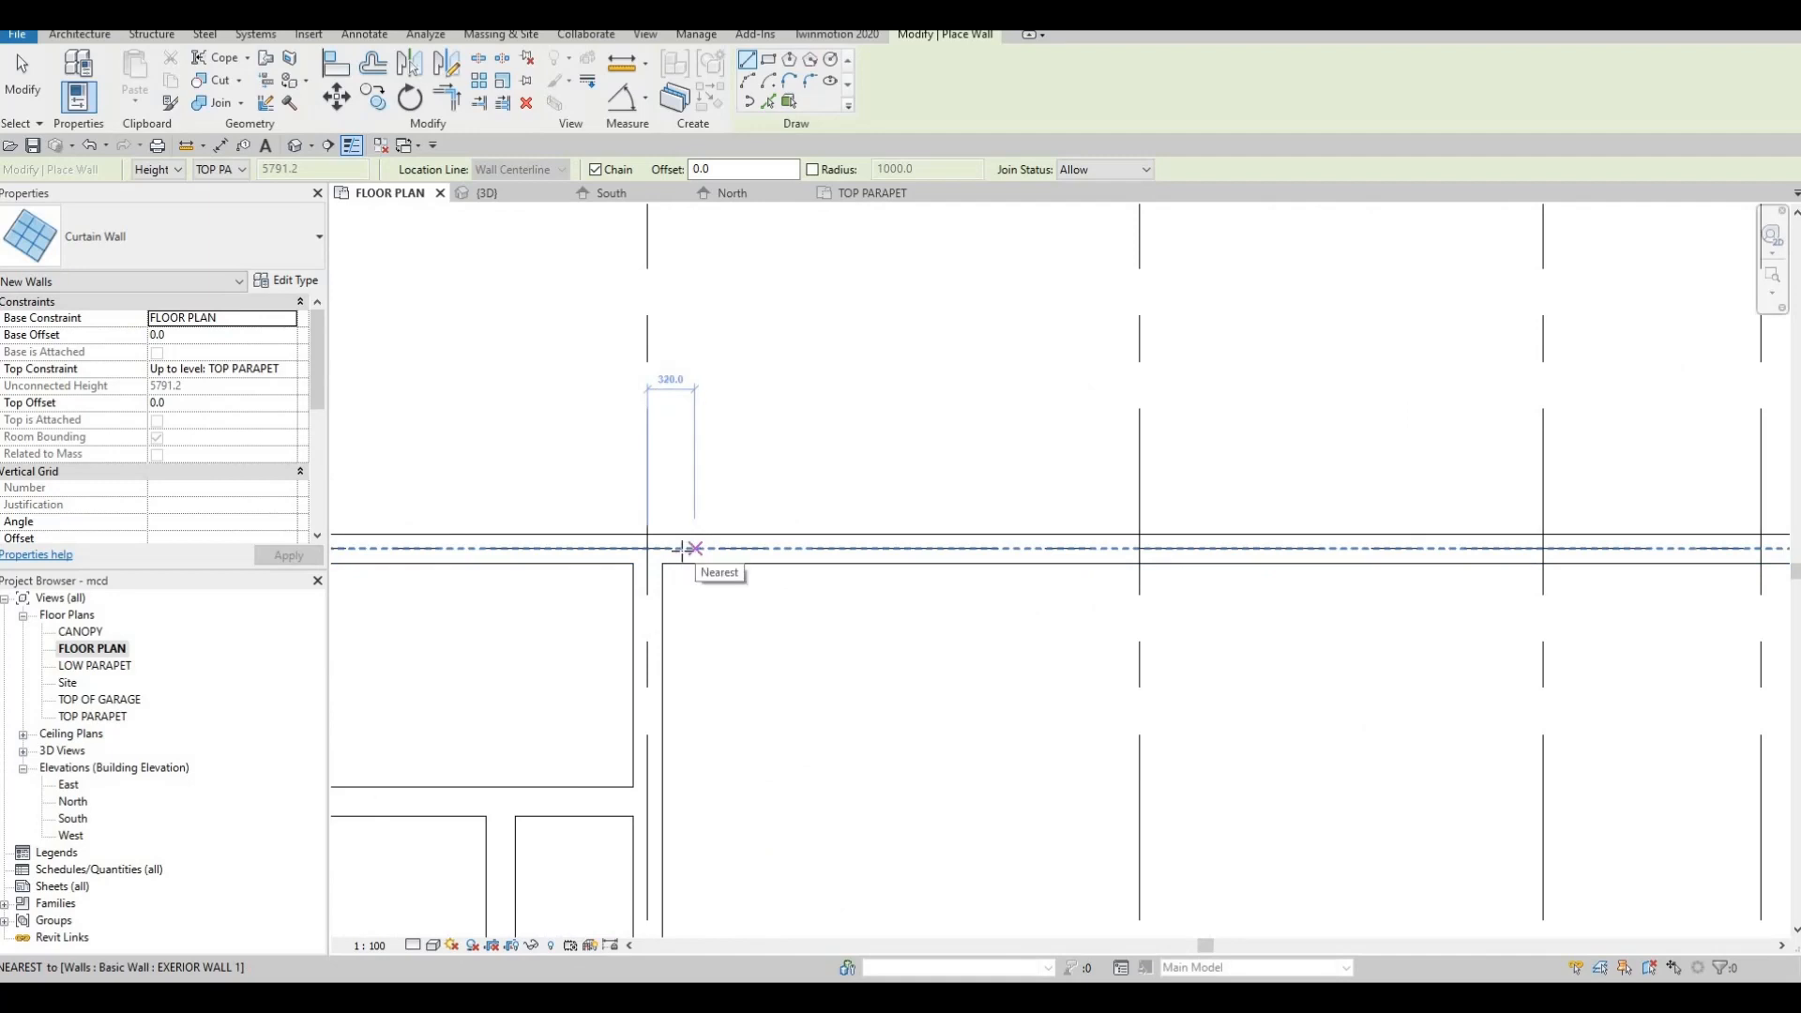
pyautogui.click(684, 548)
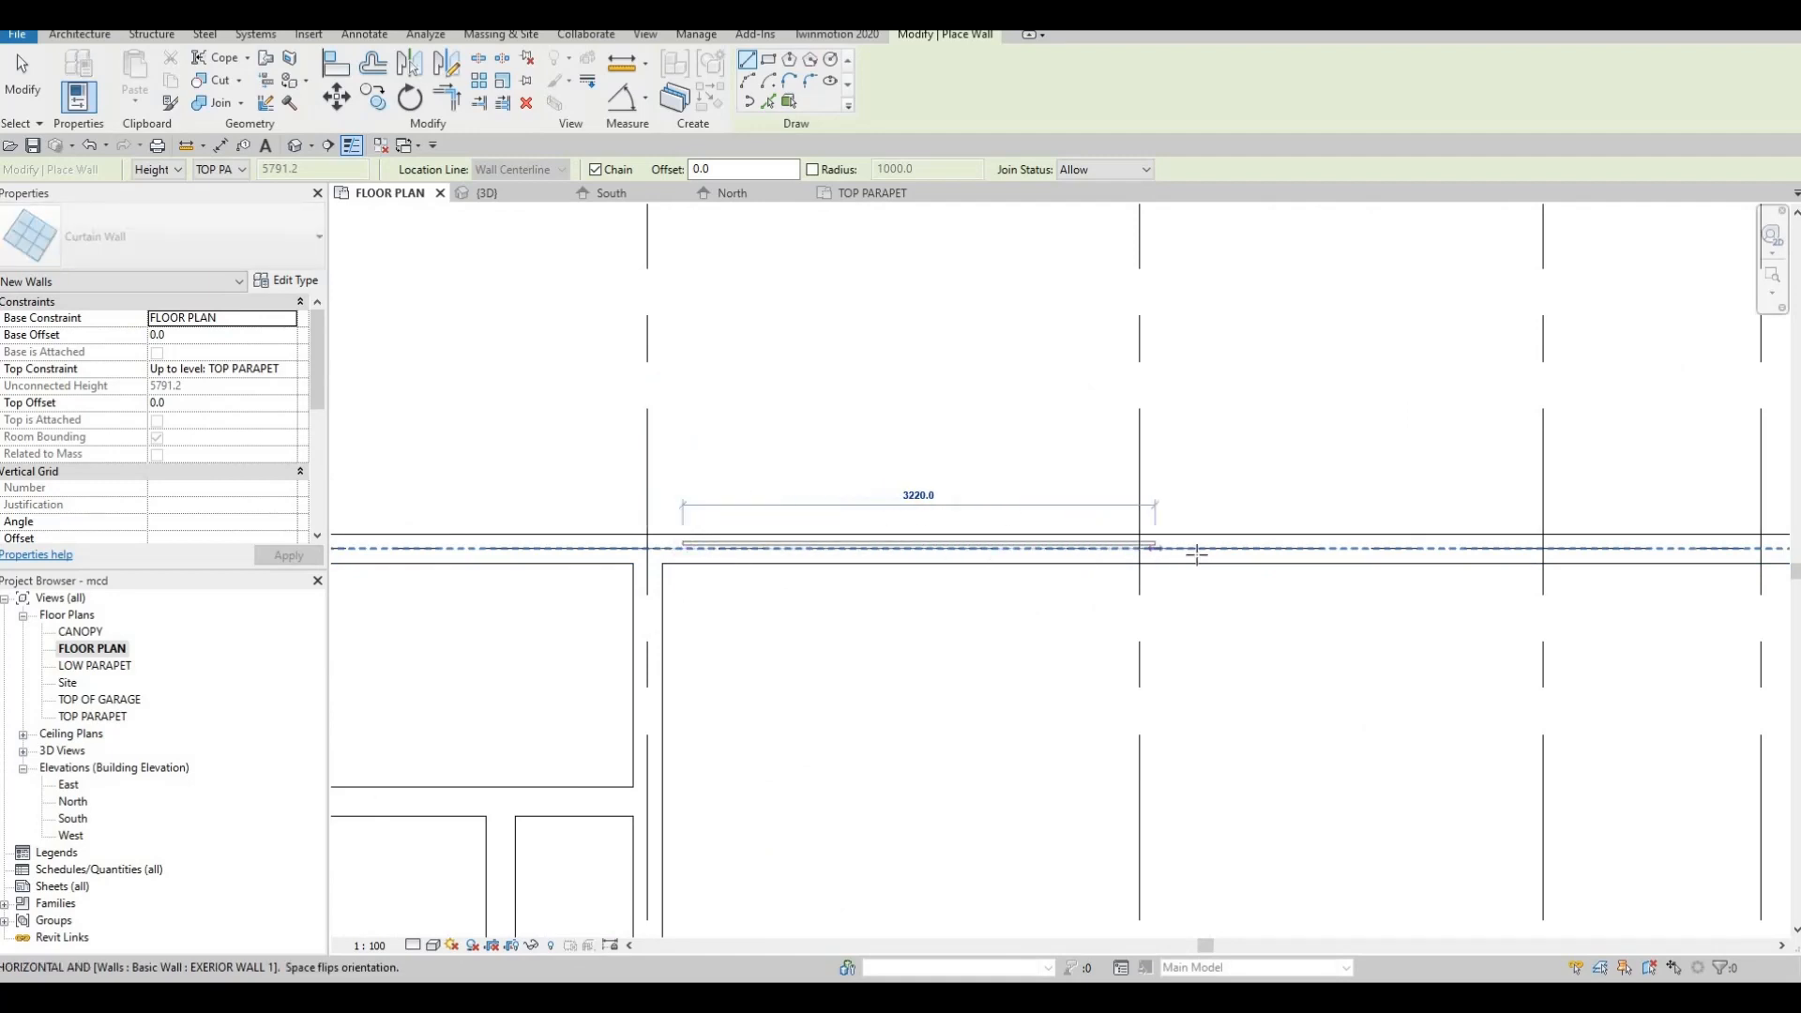
pyautogui.click(1091, 574)
pyautogui.press('Escape')
pyautogui.scroll(-6, 406, 510)
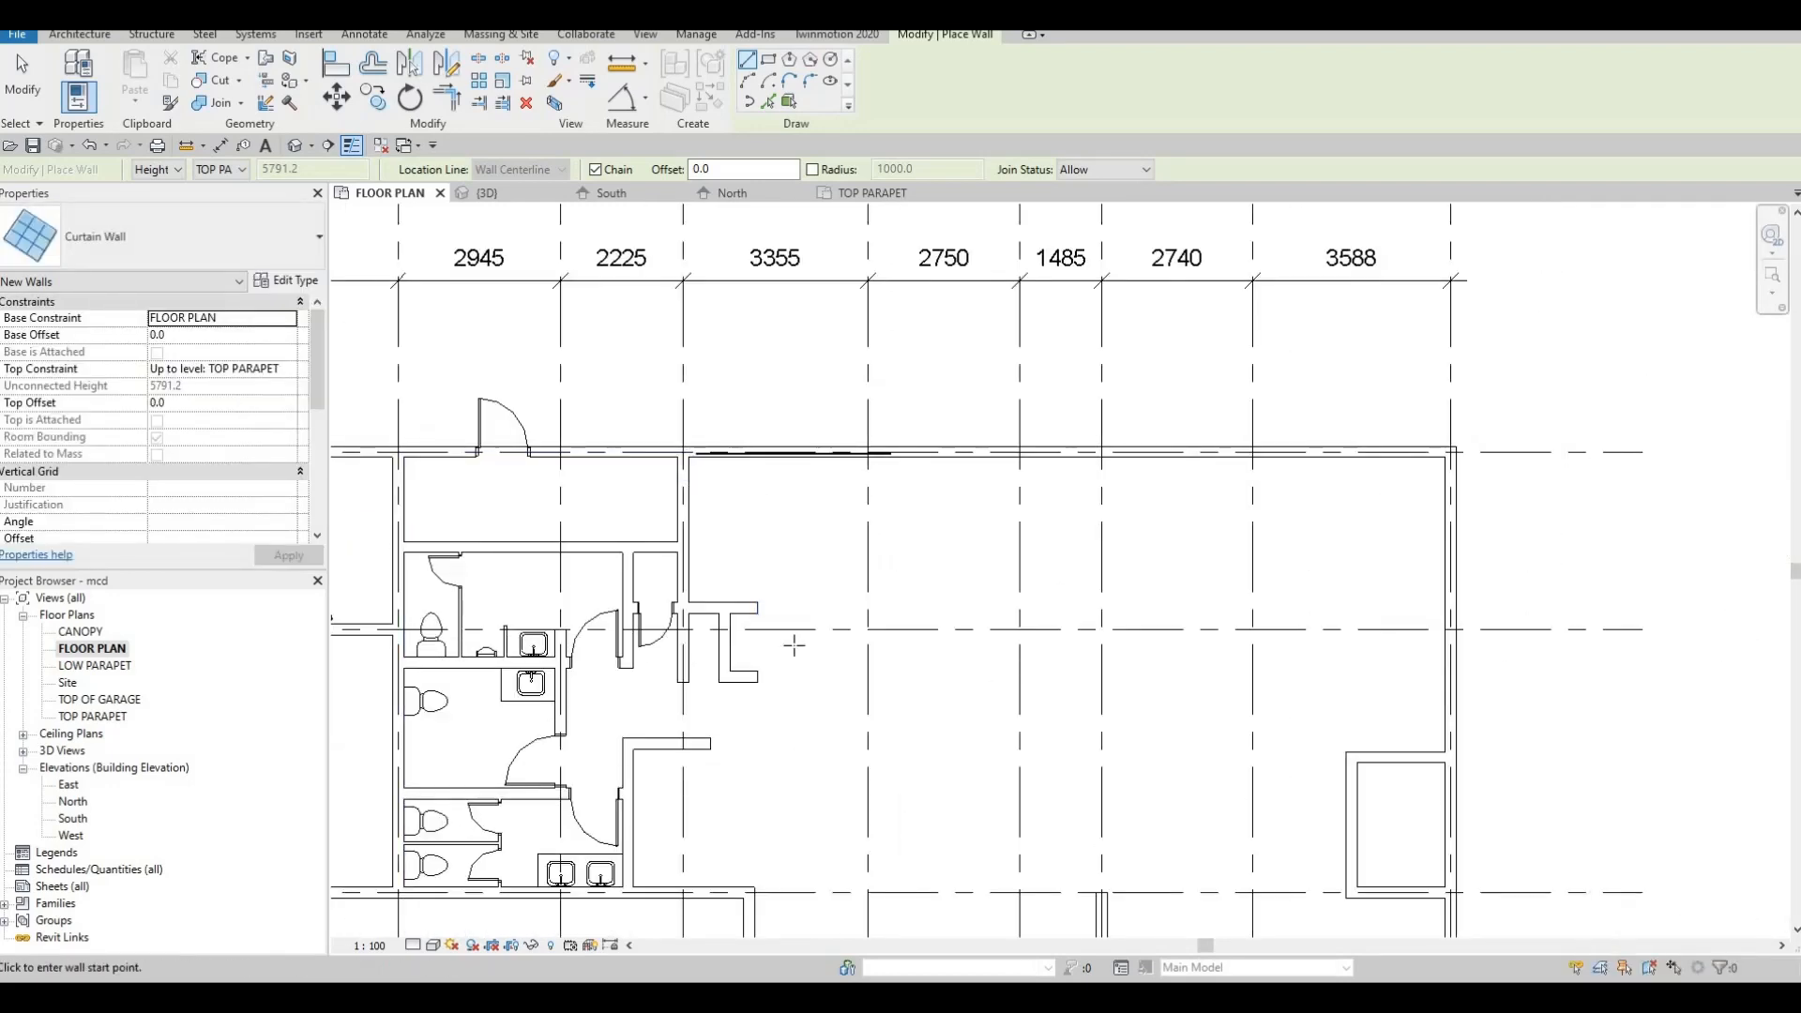
# Draw a second curtain wall about 6000 mm long in the same exterior wall, from between grids 11 and 12 to just past grid 9
pyautogui.scroll(-3, 904, 711)
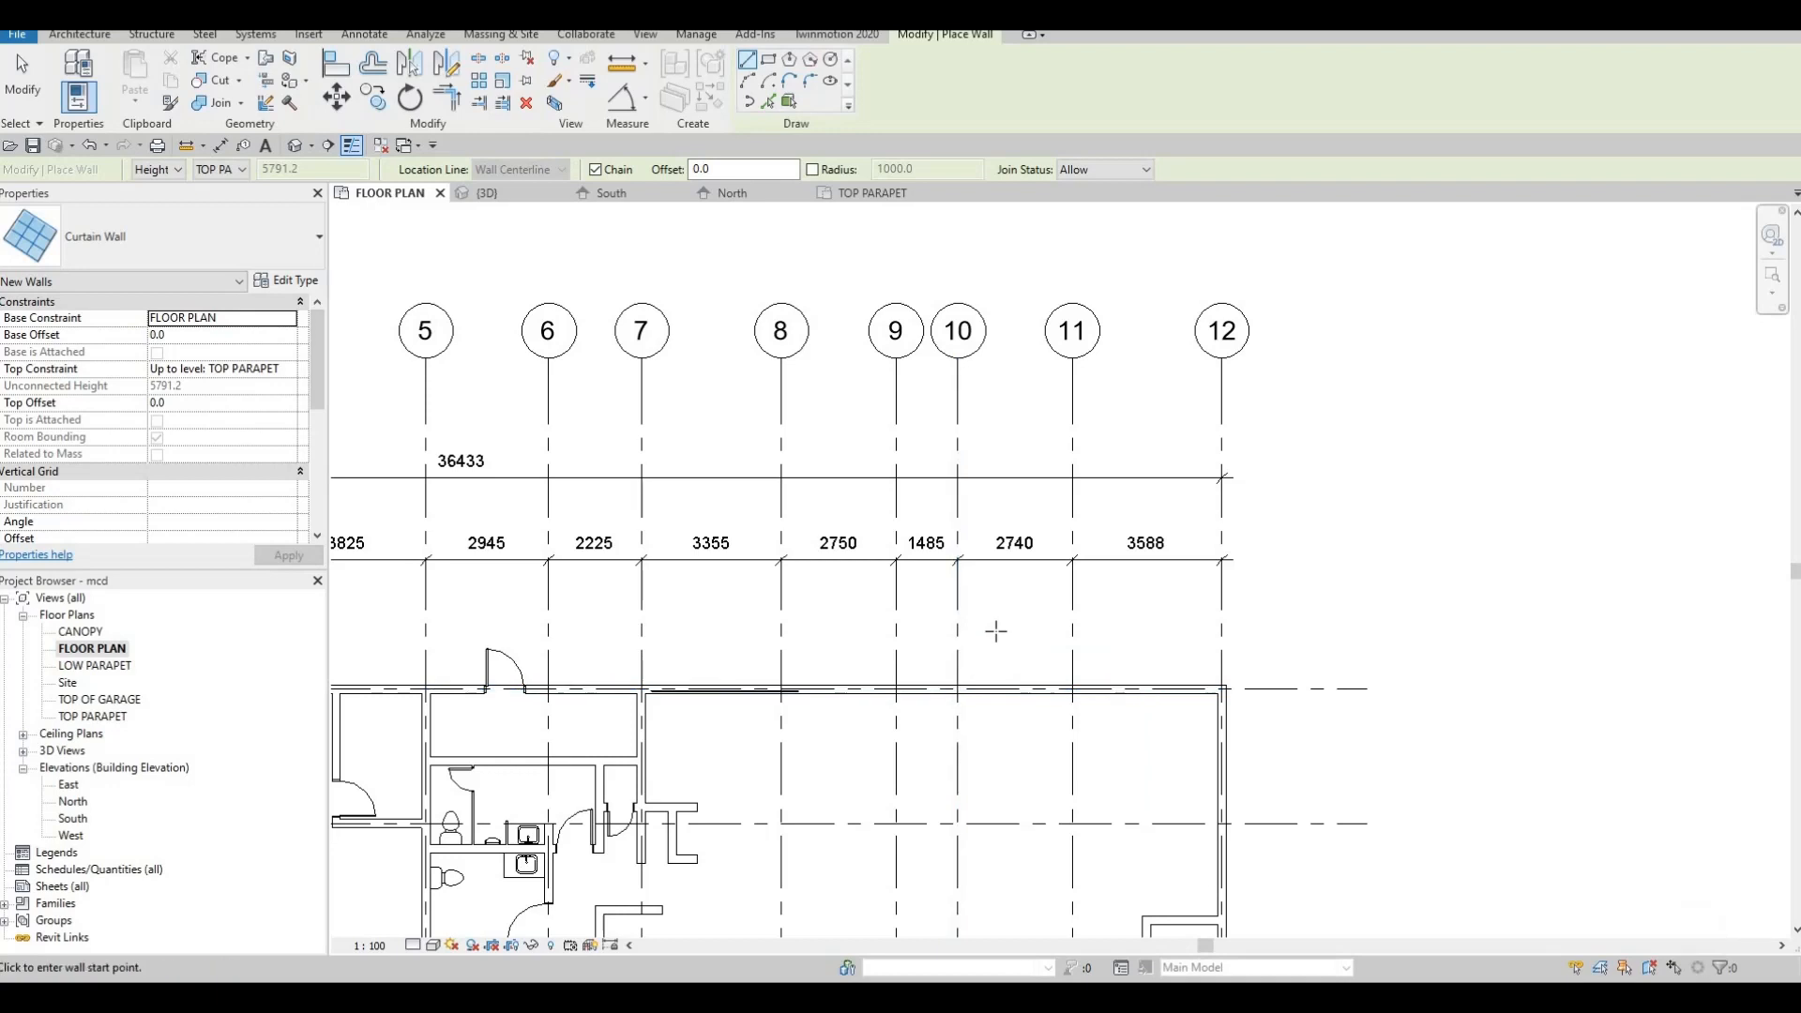
pyautogui.scroll(3, 1088, 656)
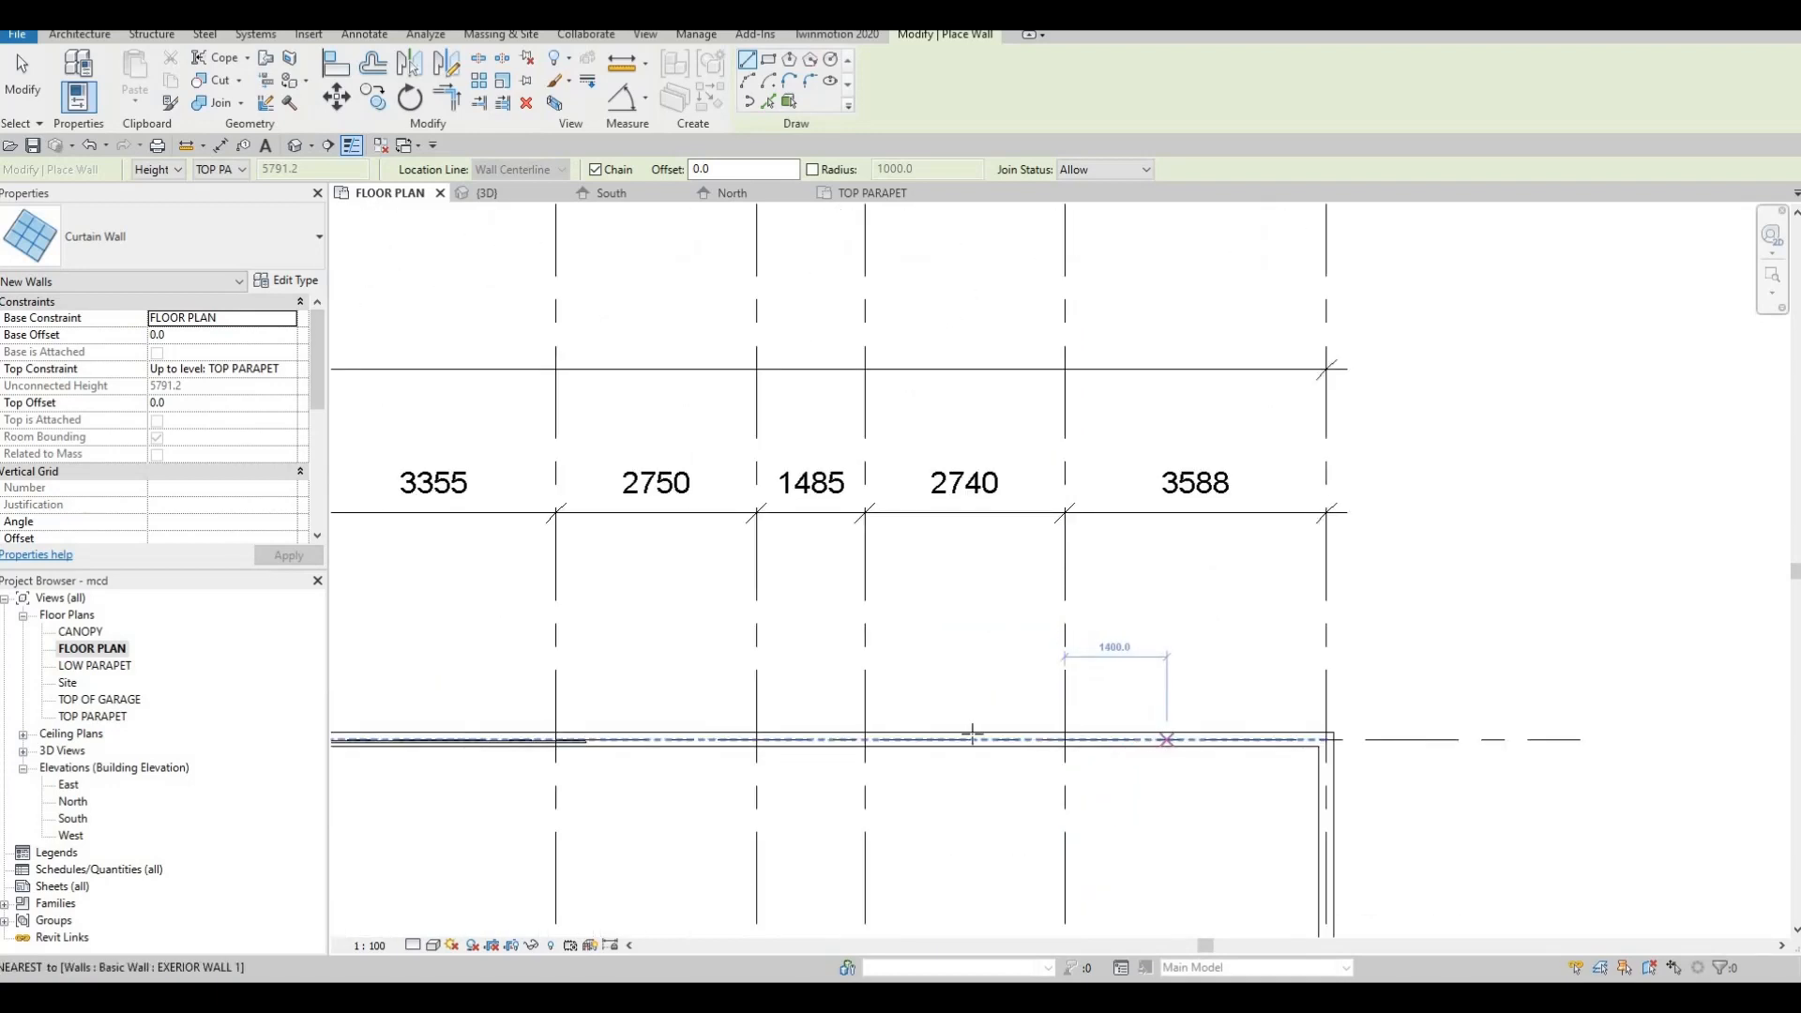
pyautogui.click(943, 733)
pyautogui.moveTo(715, 715); pyautogui.dragTo(909, 712, button='middle')
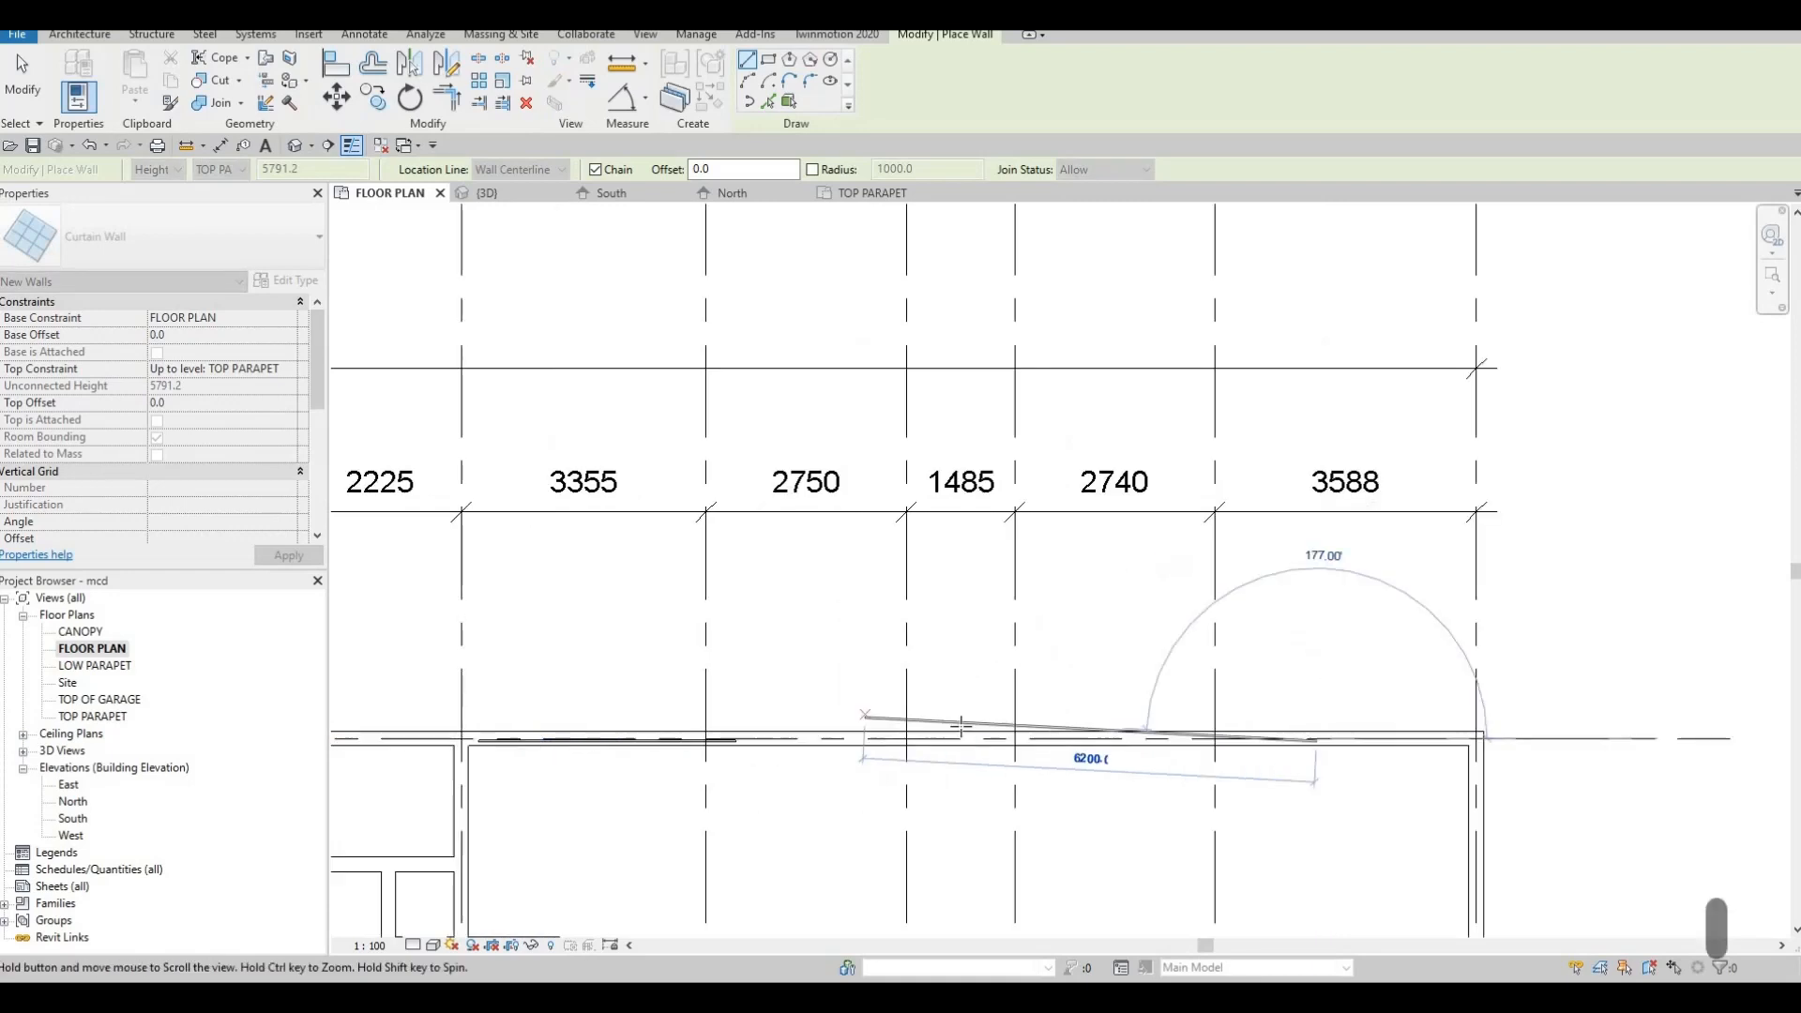
pyautogui.scroll(-1, 998, 716)
pyautogui.scroll(-2, 998, 715)
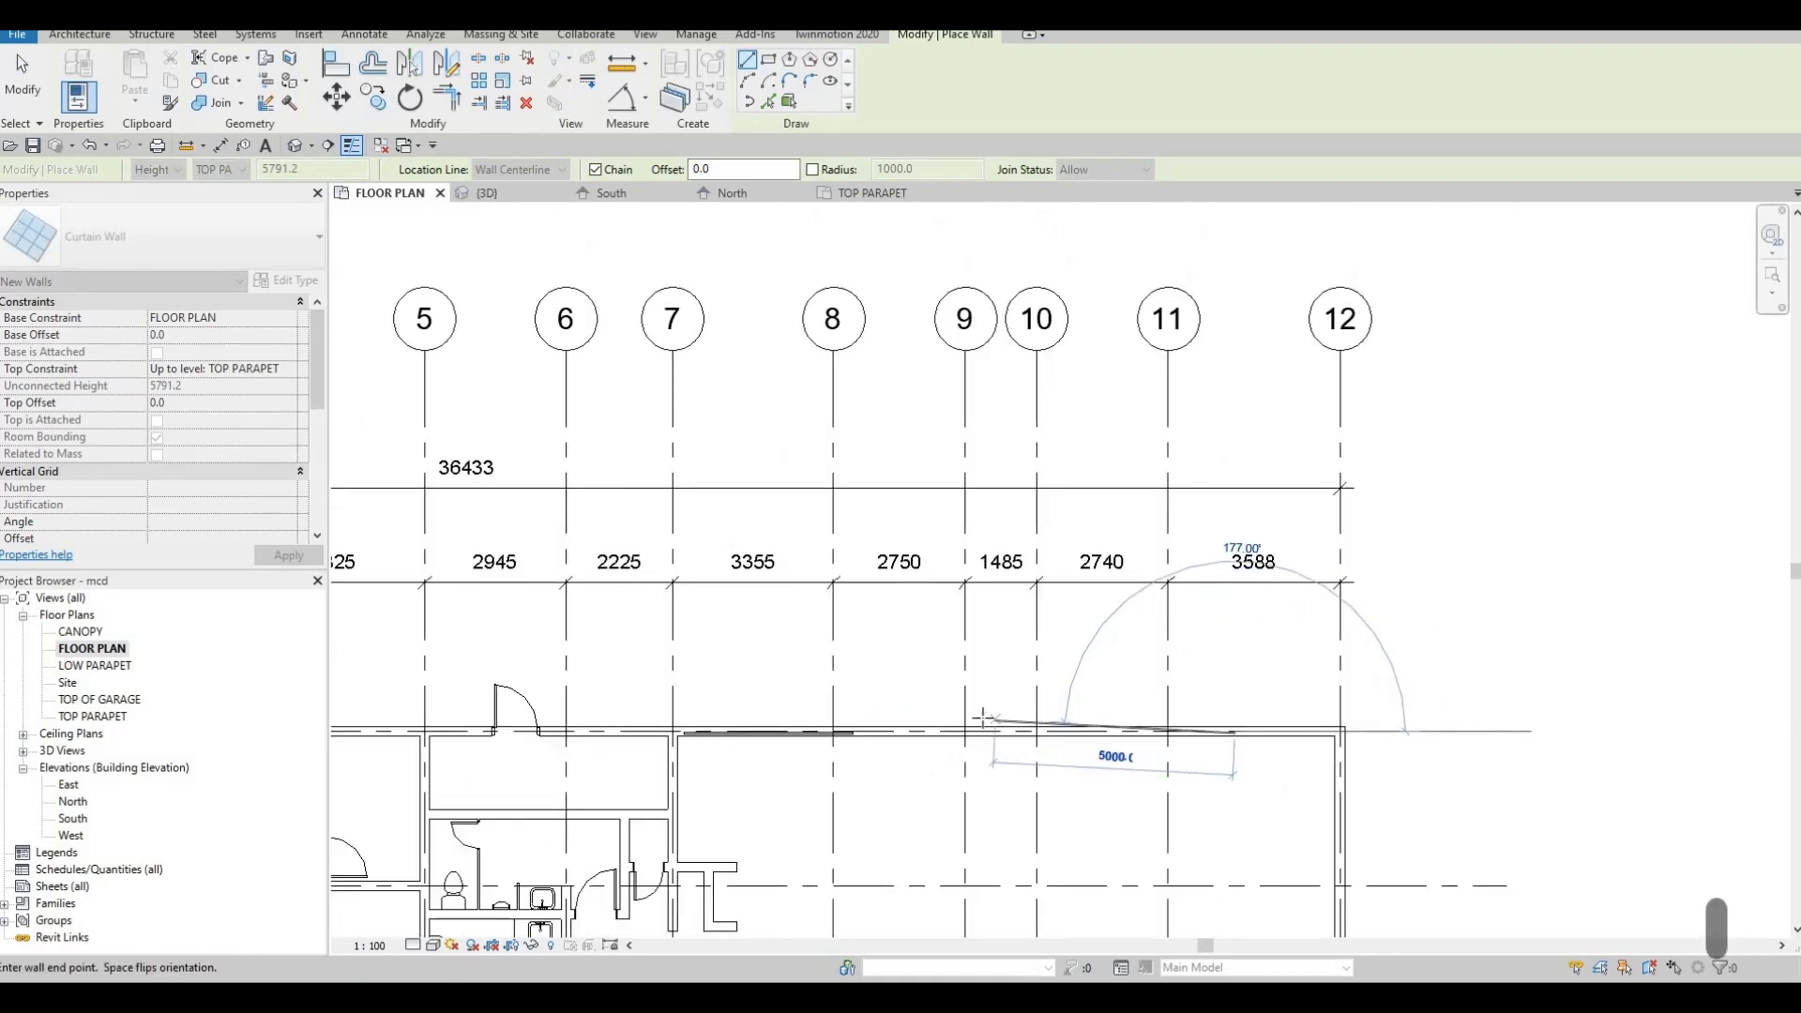
pyautogui.scroll(1, 979, 717)
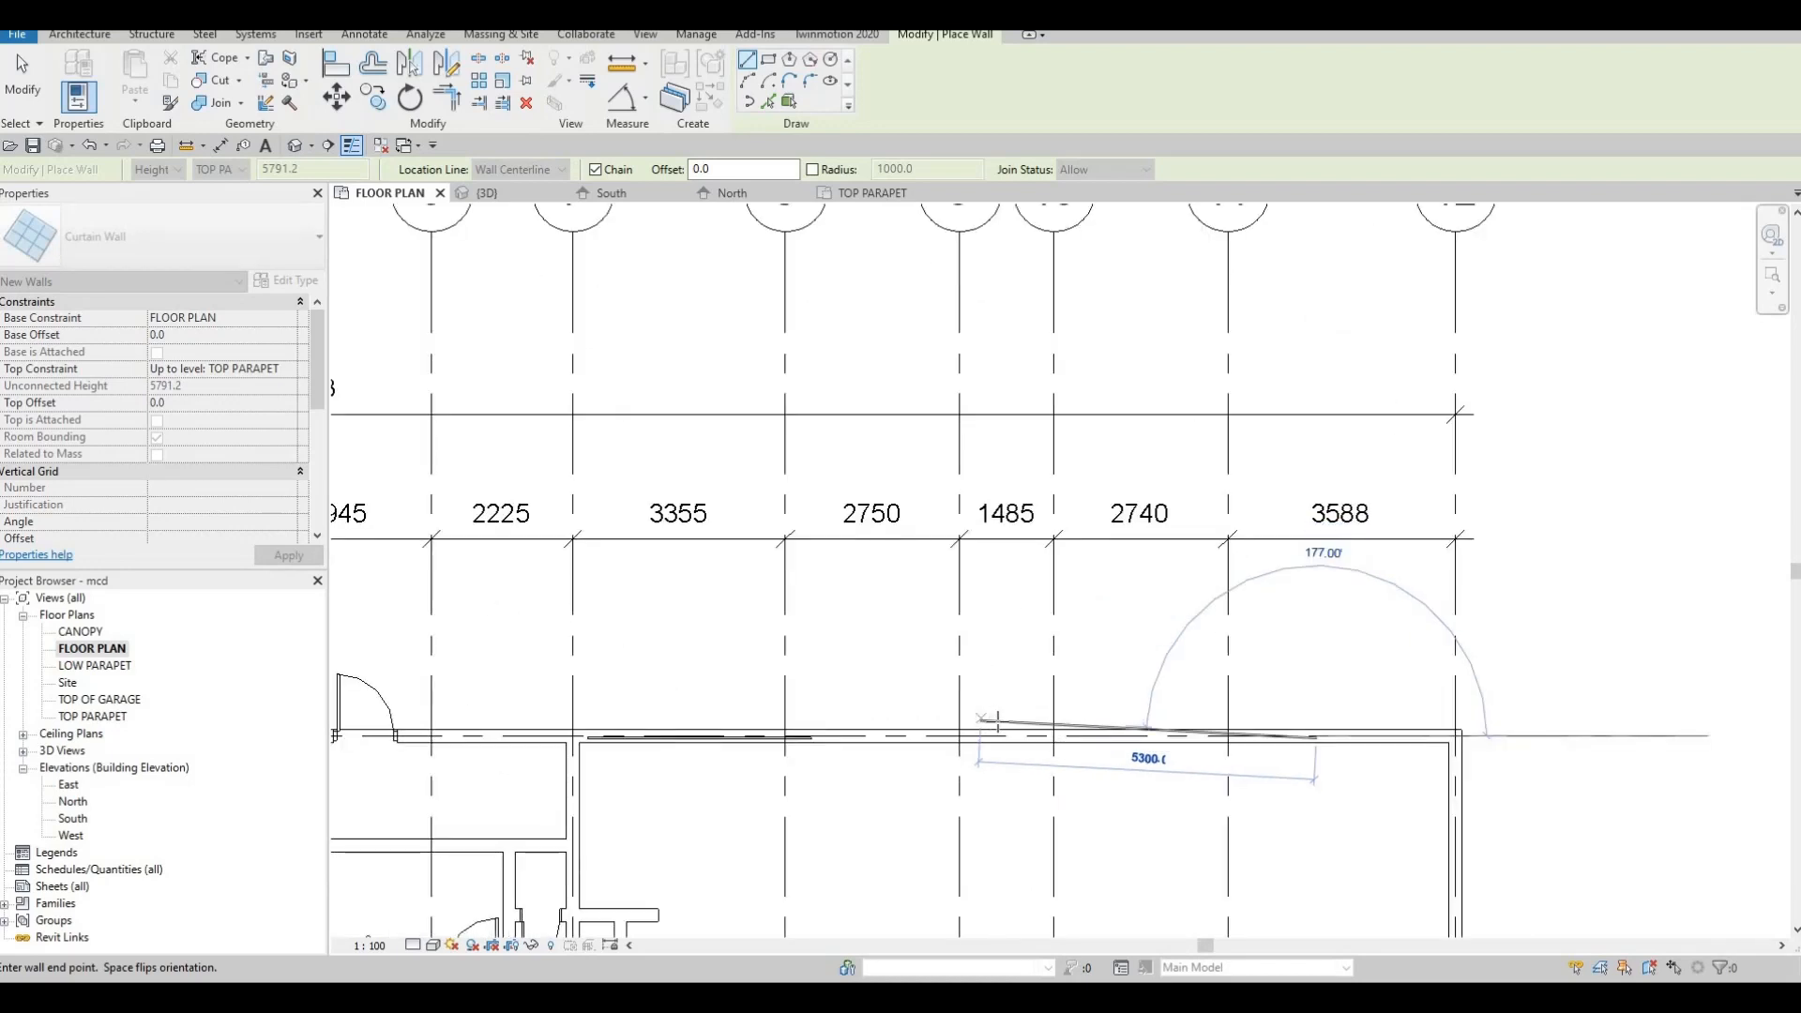
pyautogui.scroll(1, 943, 739)
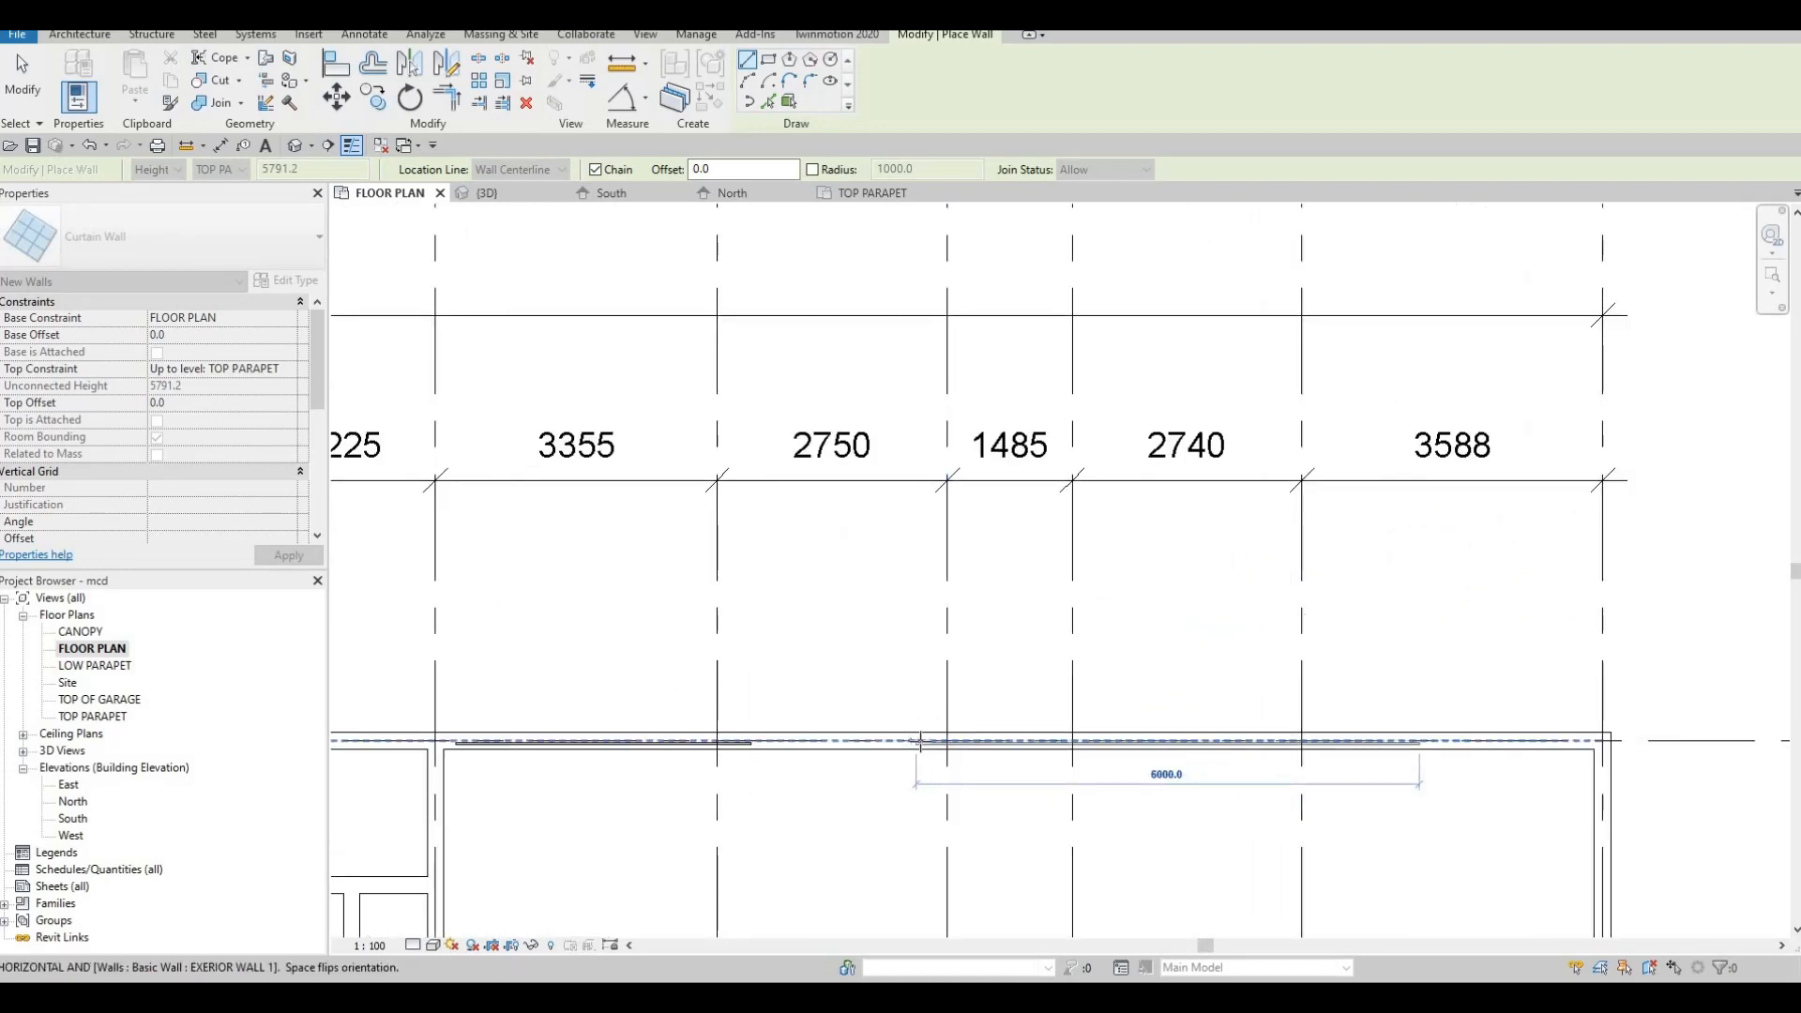
pyautogui.press('Escape')
pyautogui.press('Escape')
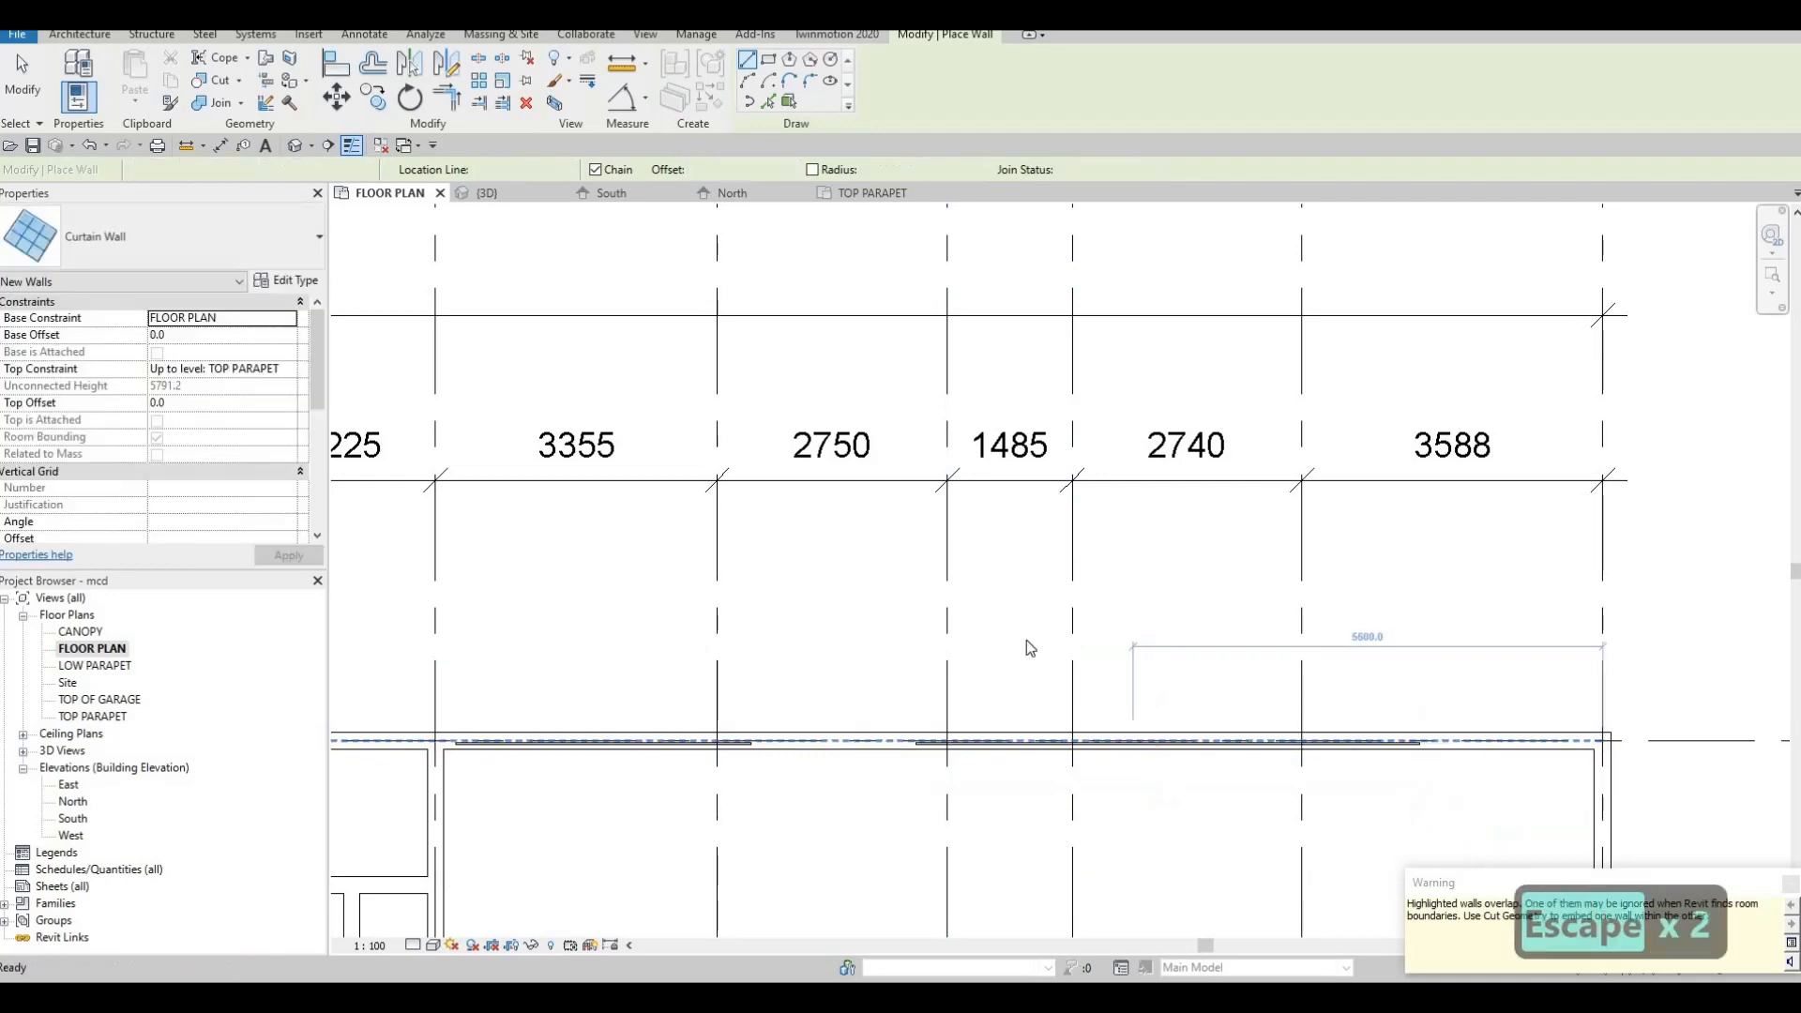
# Draw a curtain wall about 4900 mm long down the grid 12 exterior wall, from below the building corner to beside the small enclosed room
pyautogui.moveTo(1120, 763); pyautogui.dragTo(1008, 555, button='middle')
pyautogui.scroll(-2, 1107, 562)
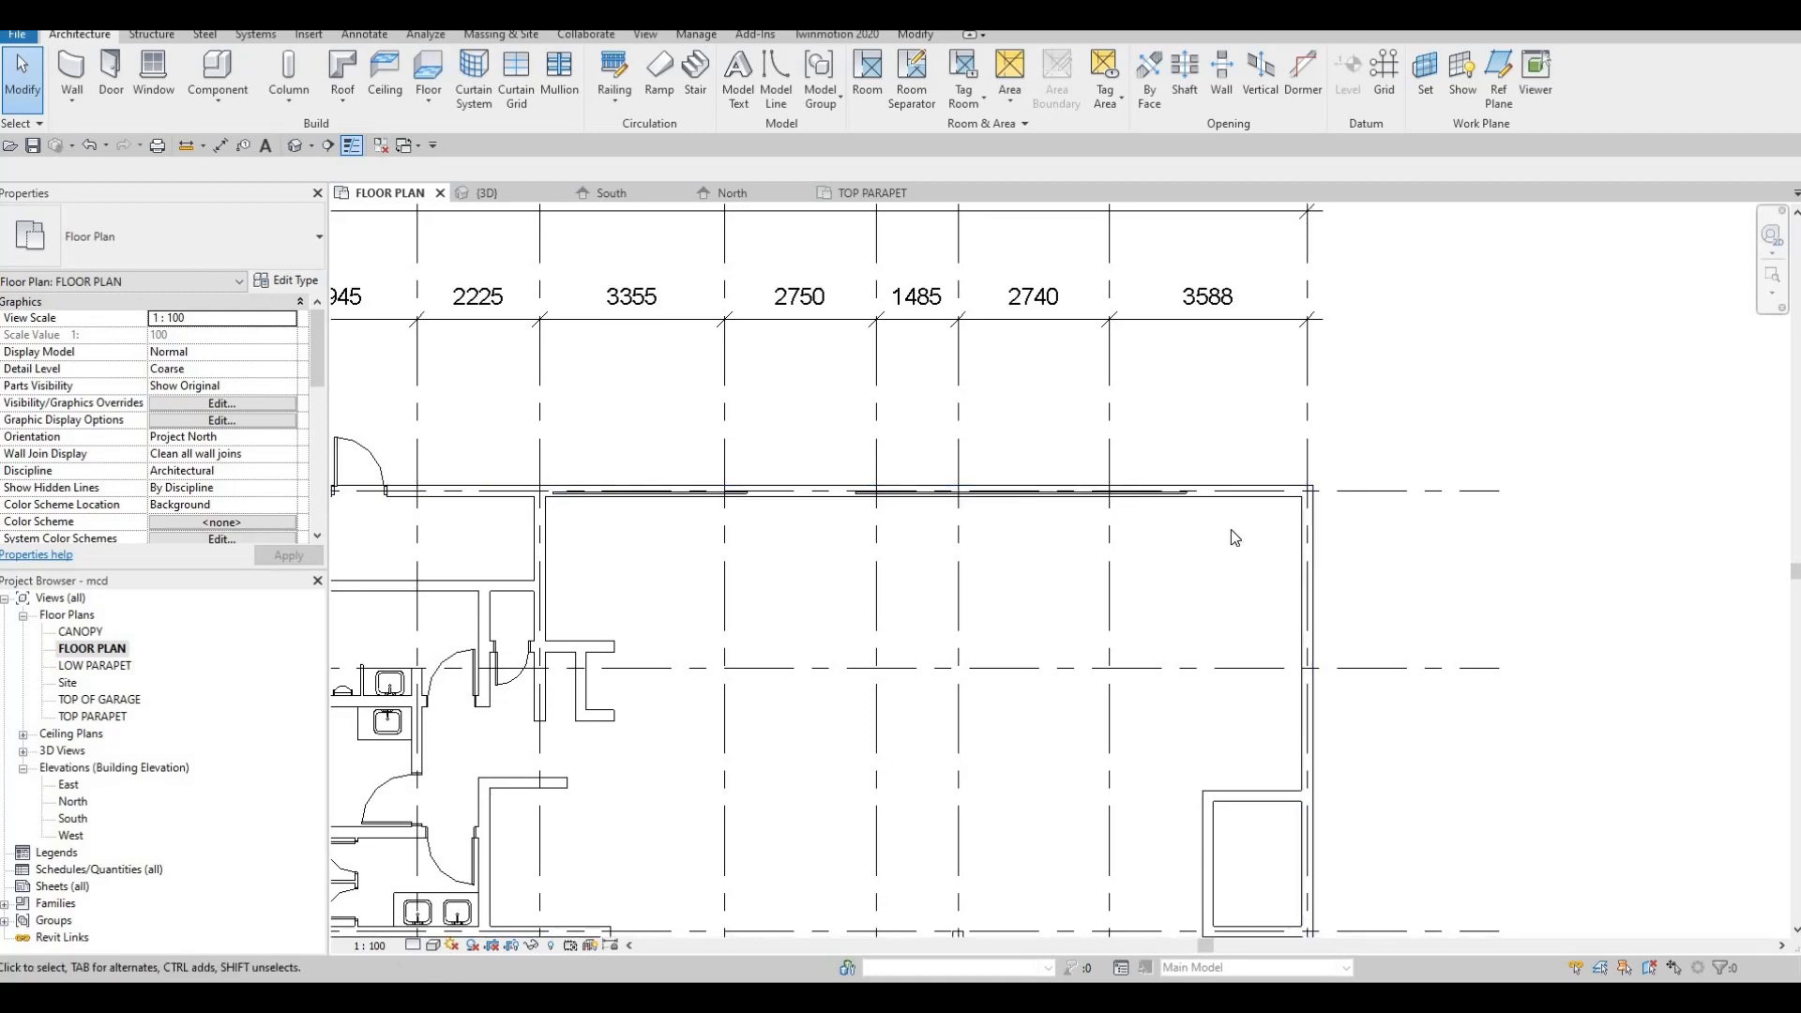
pyautogui.moveTo(1230, 529); pyautogui.dragTo(1191, 497, button='middle')
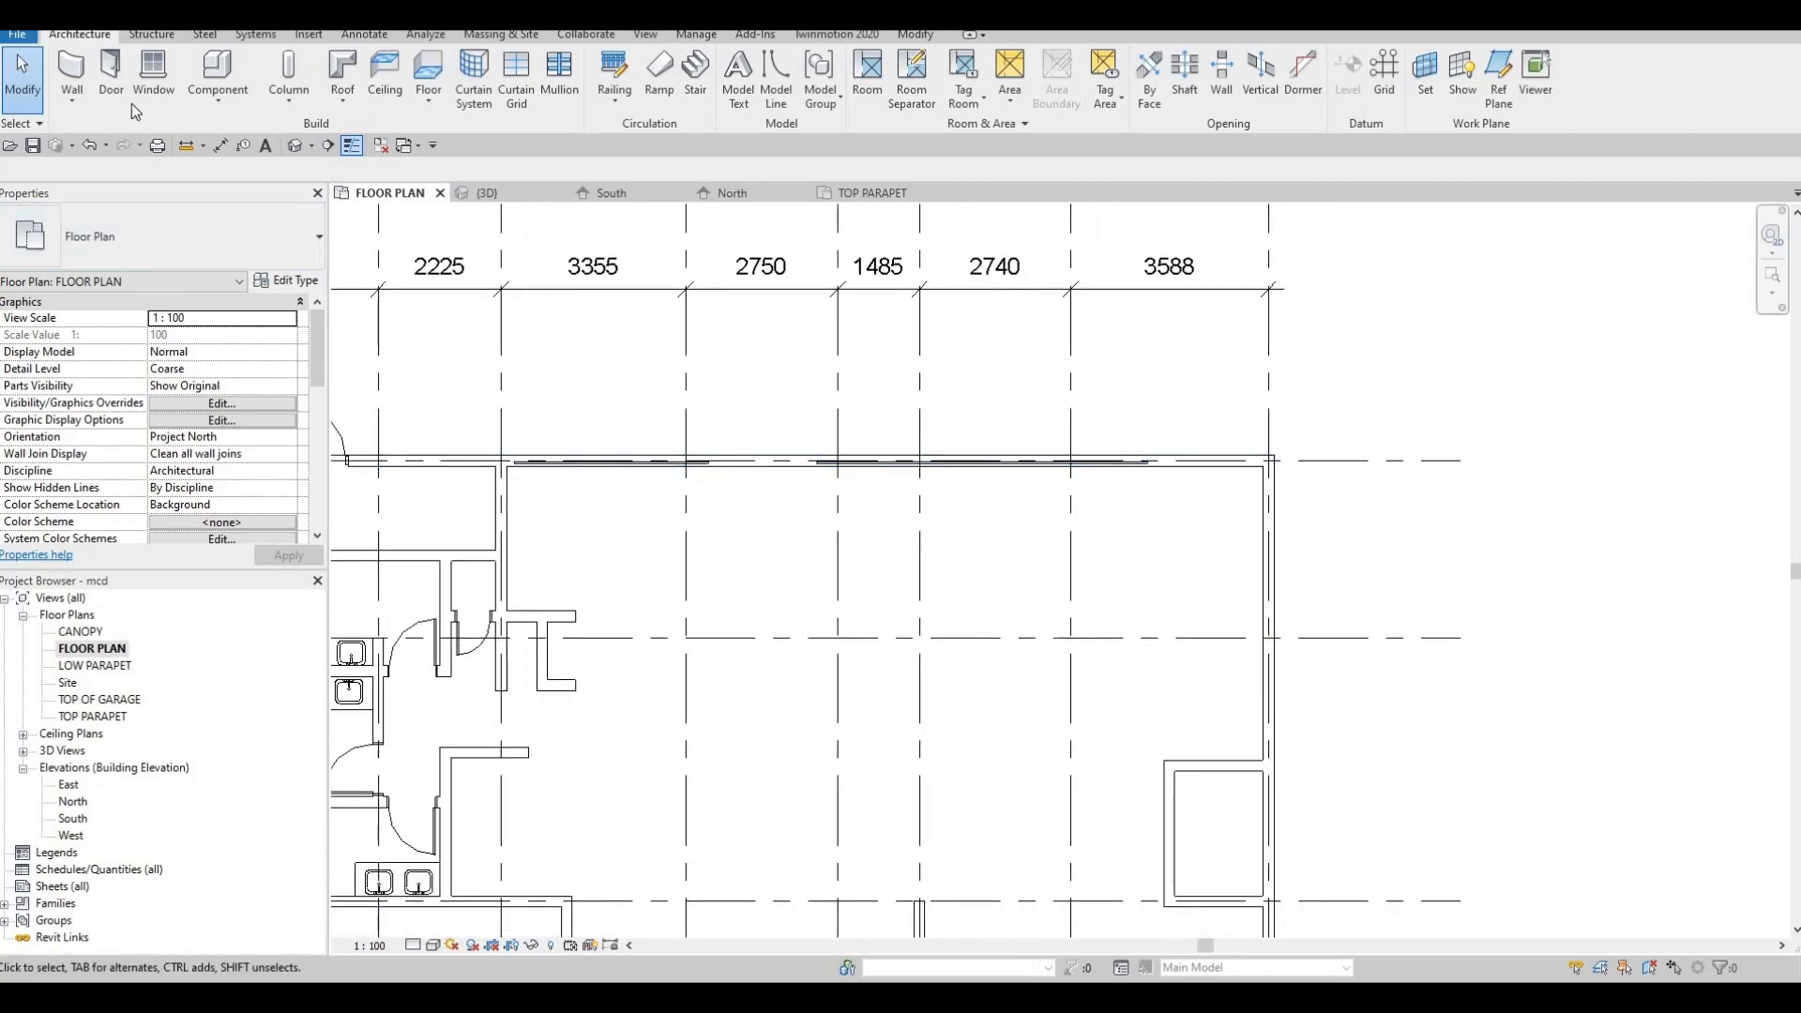
pyautogui.press('w')
pyautogui.press('n')
pyautogui.press('w')
pyautogui.press('a')
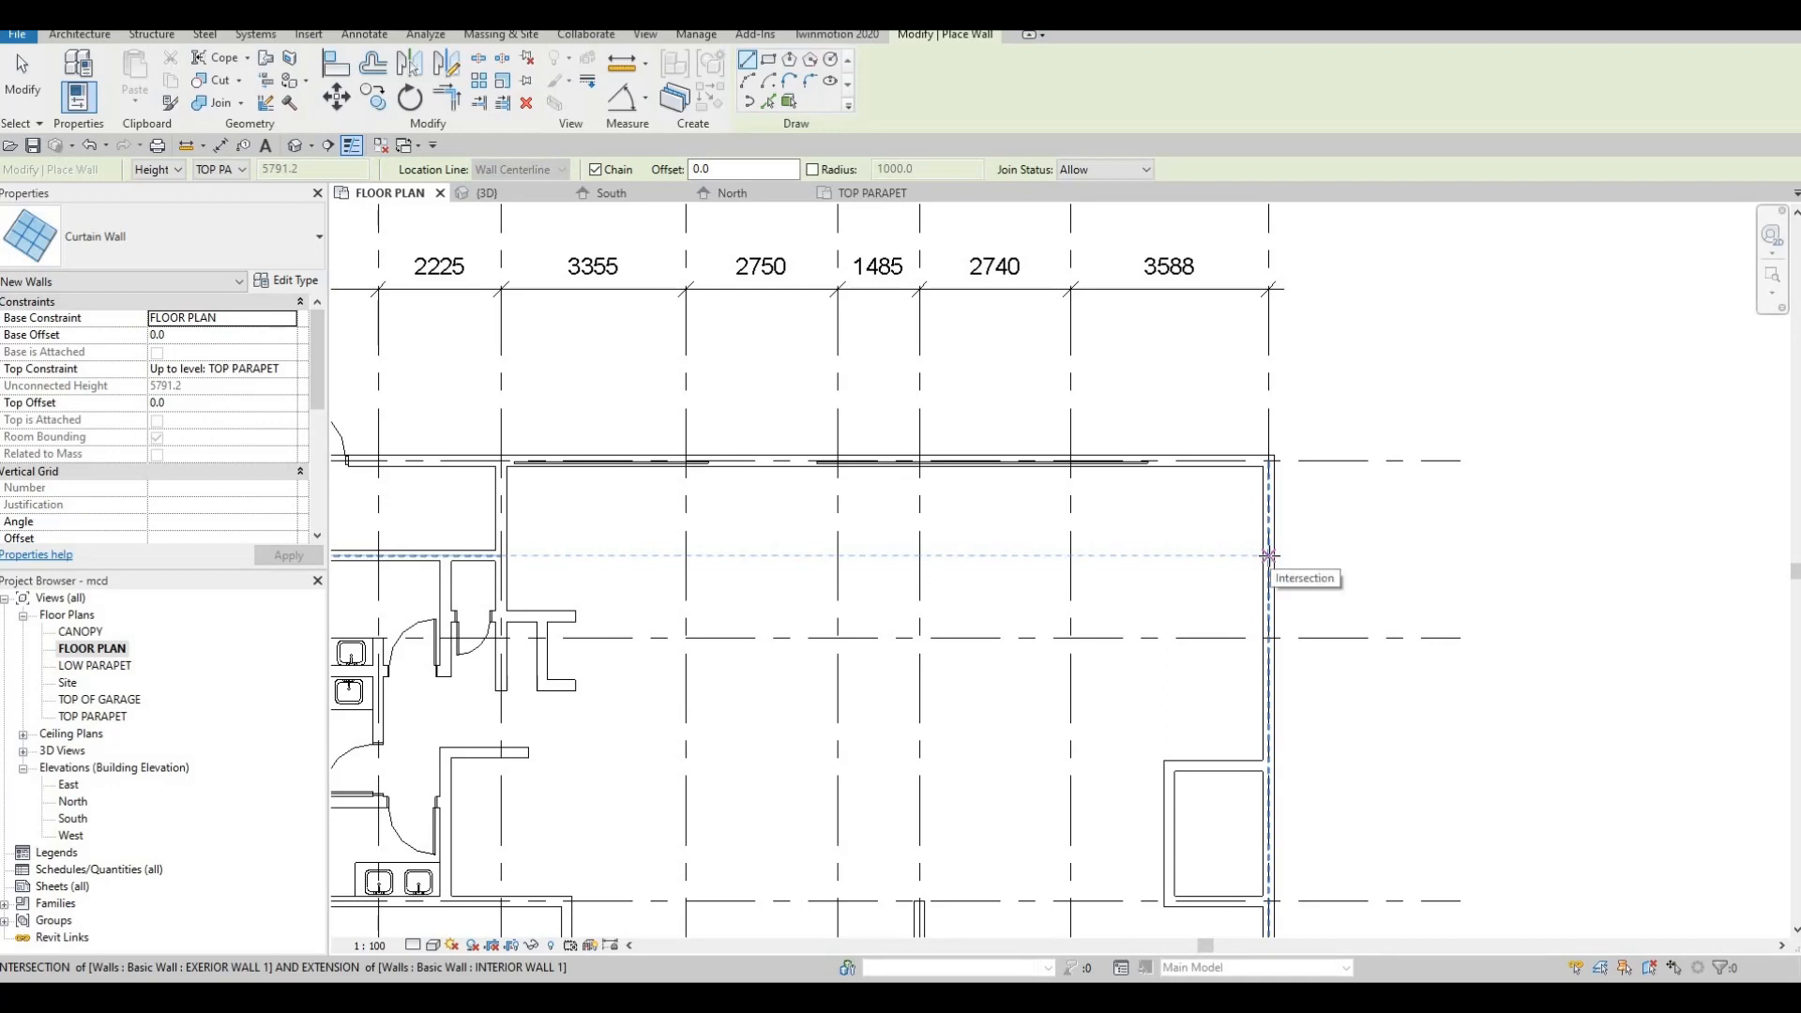
pyautogui.click(1268, 556)
pyautogui.moveTo(1234, 587); pyautogui.dragTo(1225, 439, button='middle')
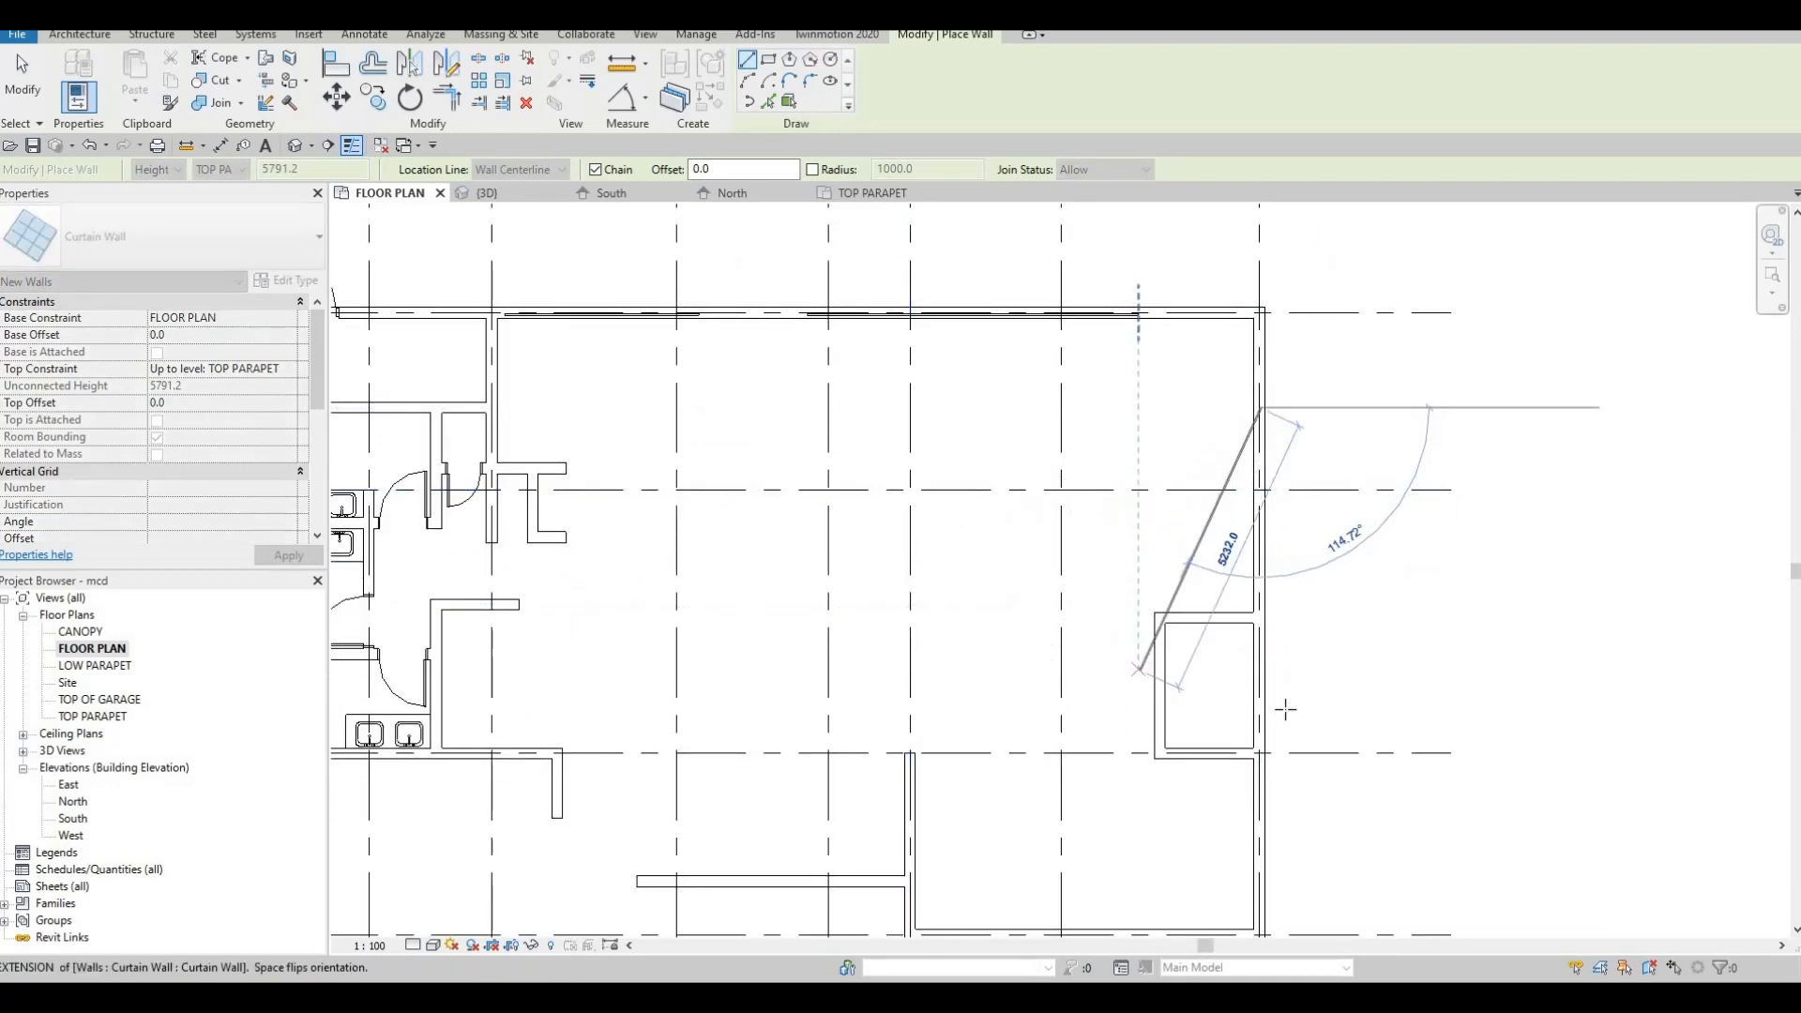
pyautogui.scroll(2, 1150, 686)
pyautogui.scroll(1, 1294, 670)
pyautogui.moveTo(1298, 668); pyautogui.dragTo(1231, 528, button='middle')
pyautogui.scroll(-1, 1231, 528)
pyautogui.moveTo(1238, 693); pyautogui.dragTo(1207, 553, button='middle')
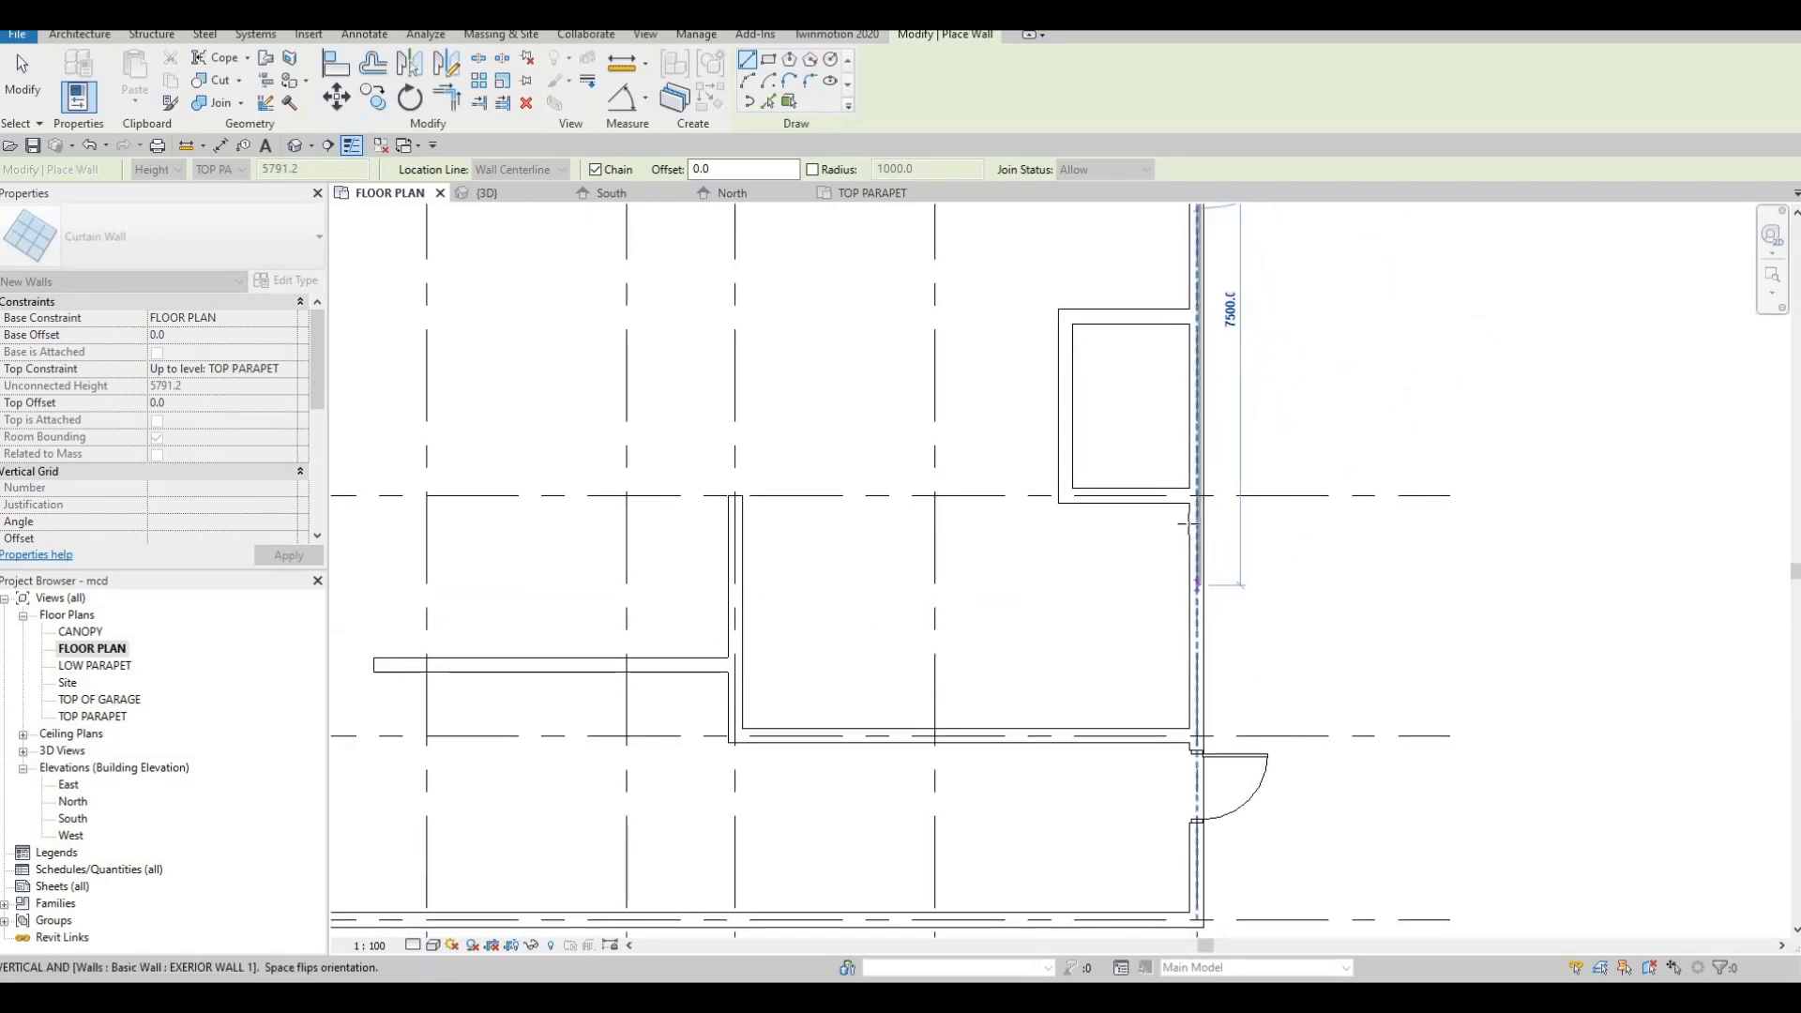
pyautogui.click(1193, 427)
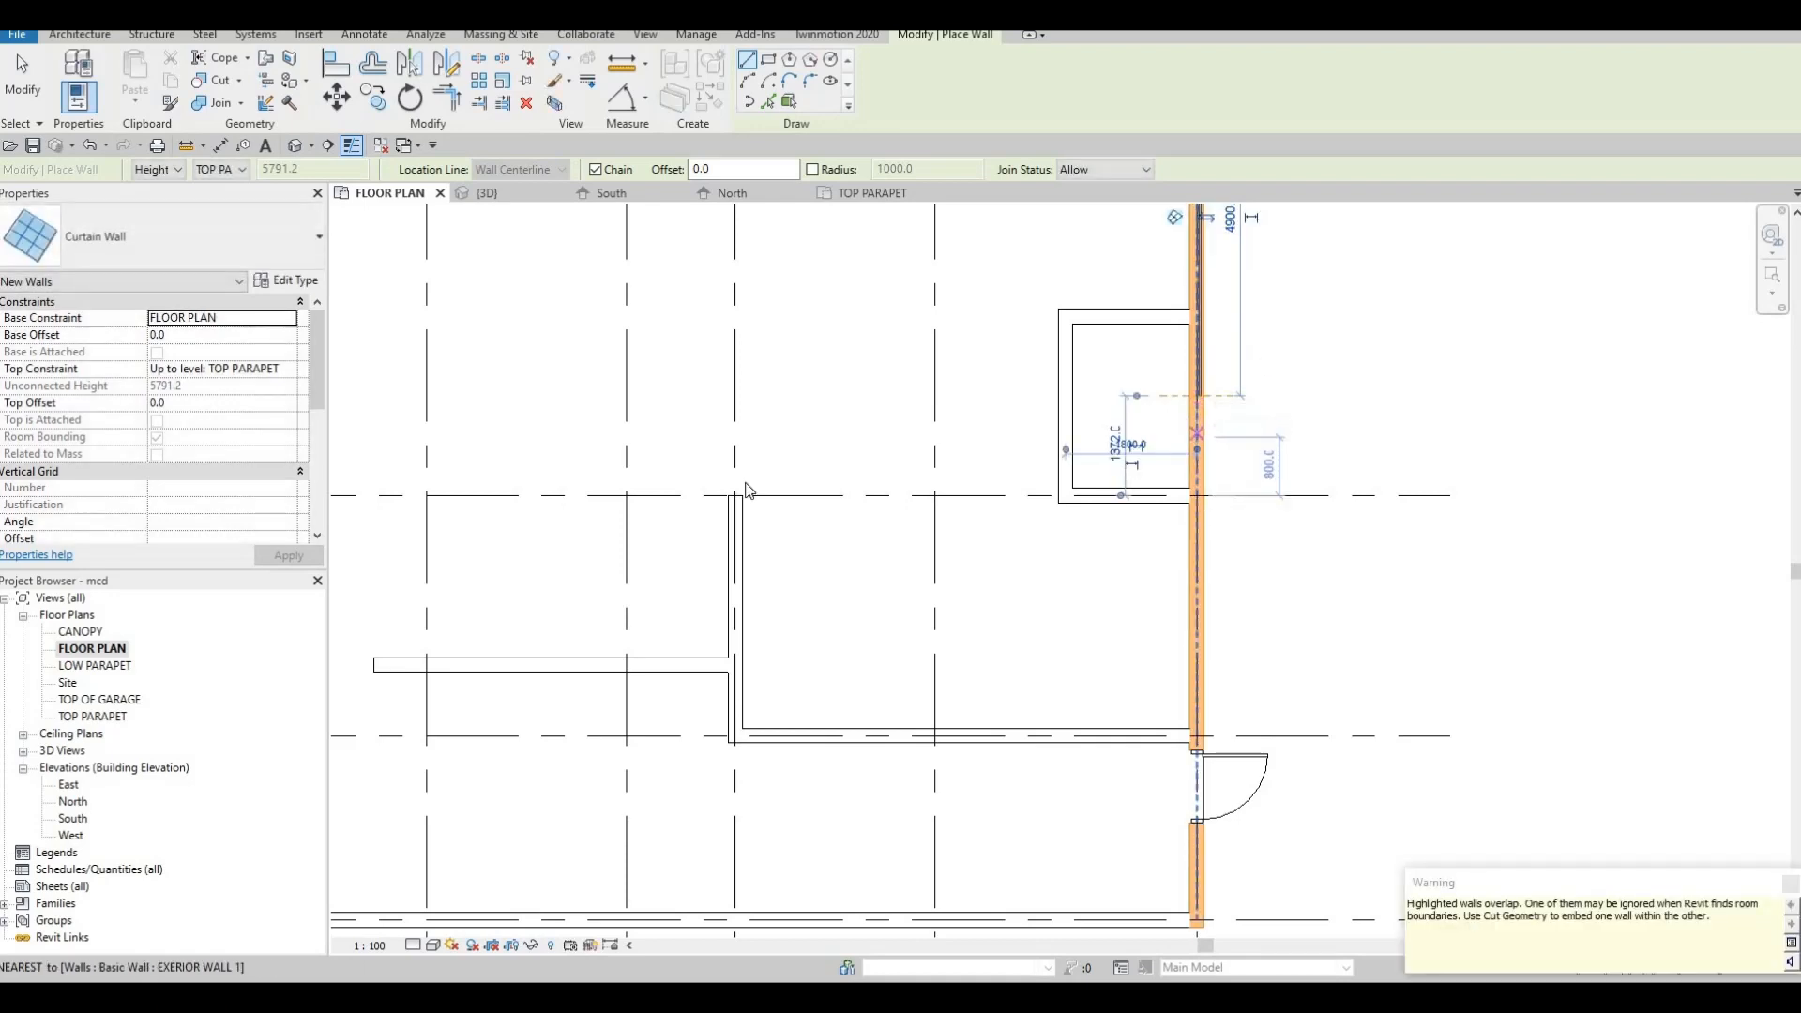
pyautogui.scroll(1, 1189, 431)
pyautogui.press('Escape')
pyautogui.press('Escape')
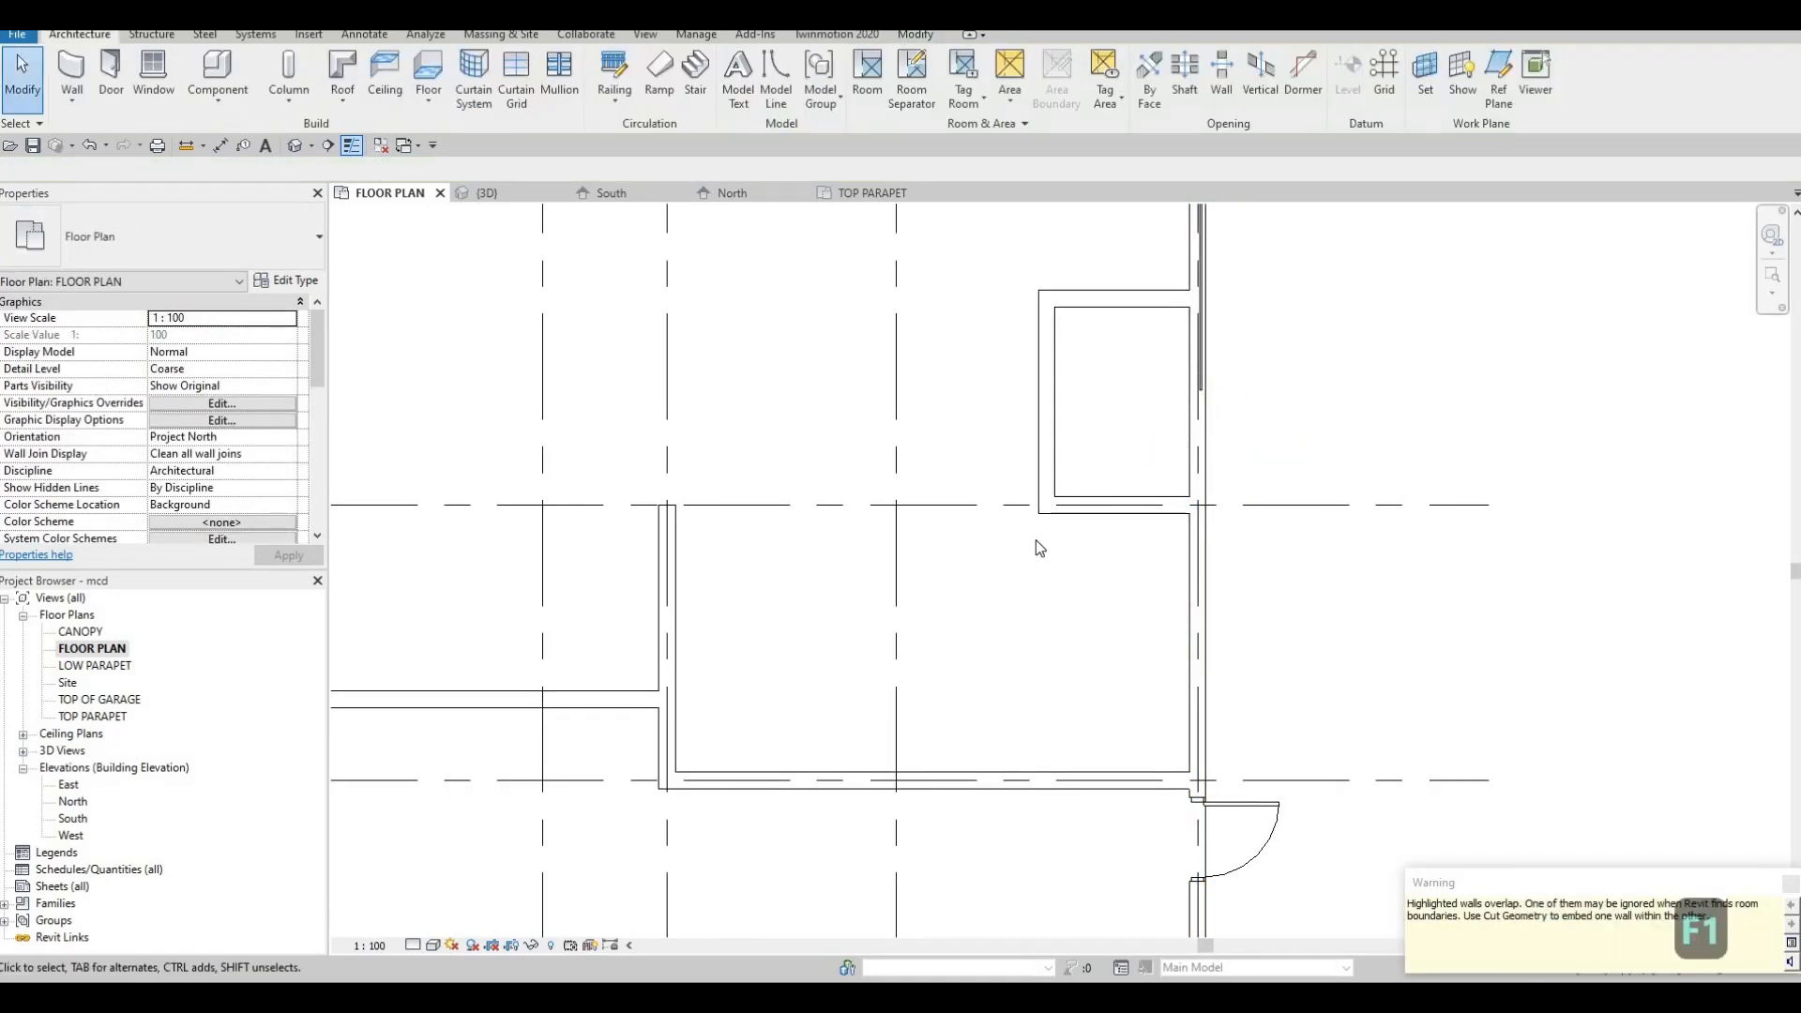
# Shorten the grid 12 curtain wall by pulling its lower end back to the small room's upper wall
pyautogui.moveTo(1151, 439); pyautogui.dragTo(1078, 638, button='middle')
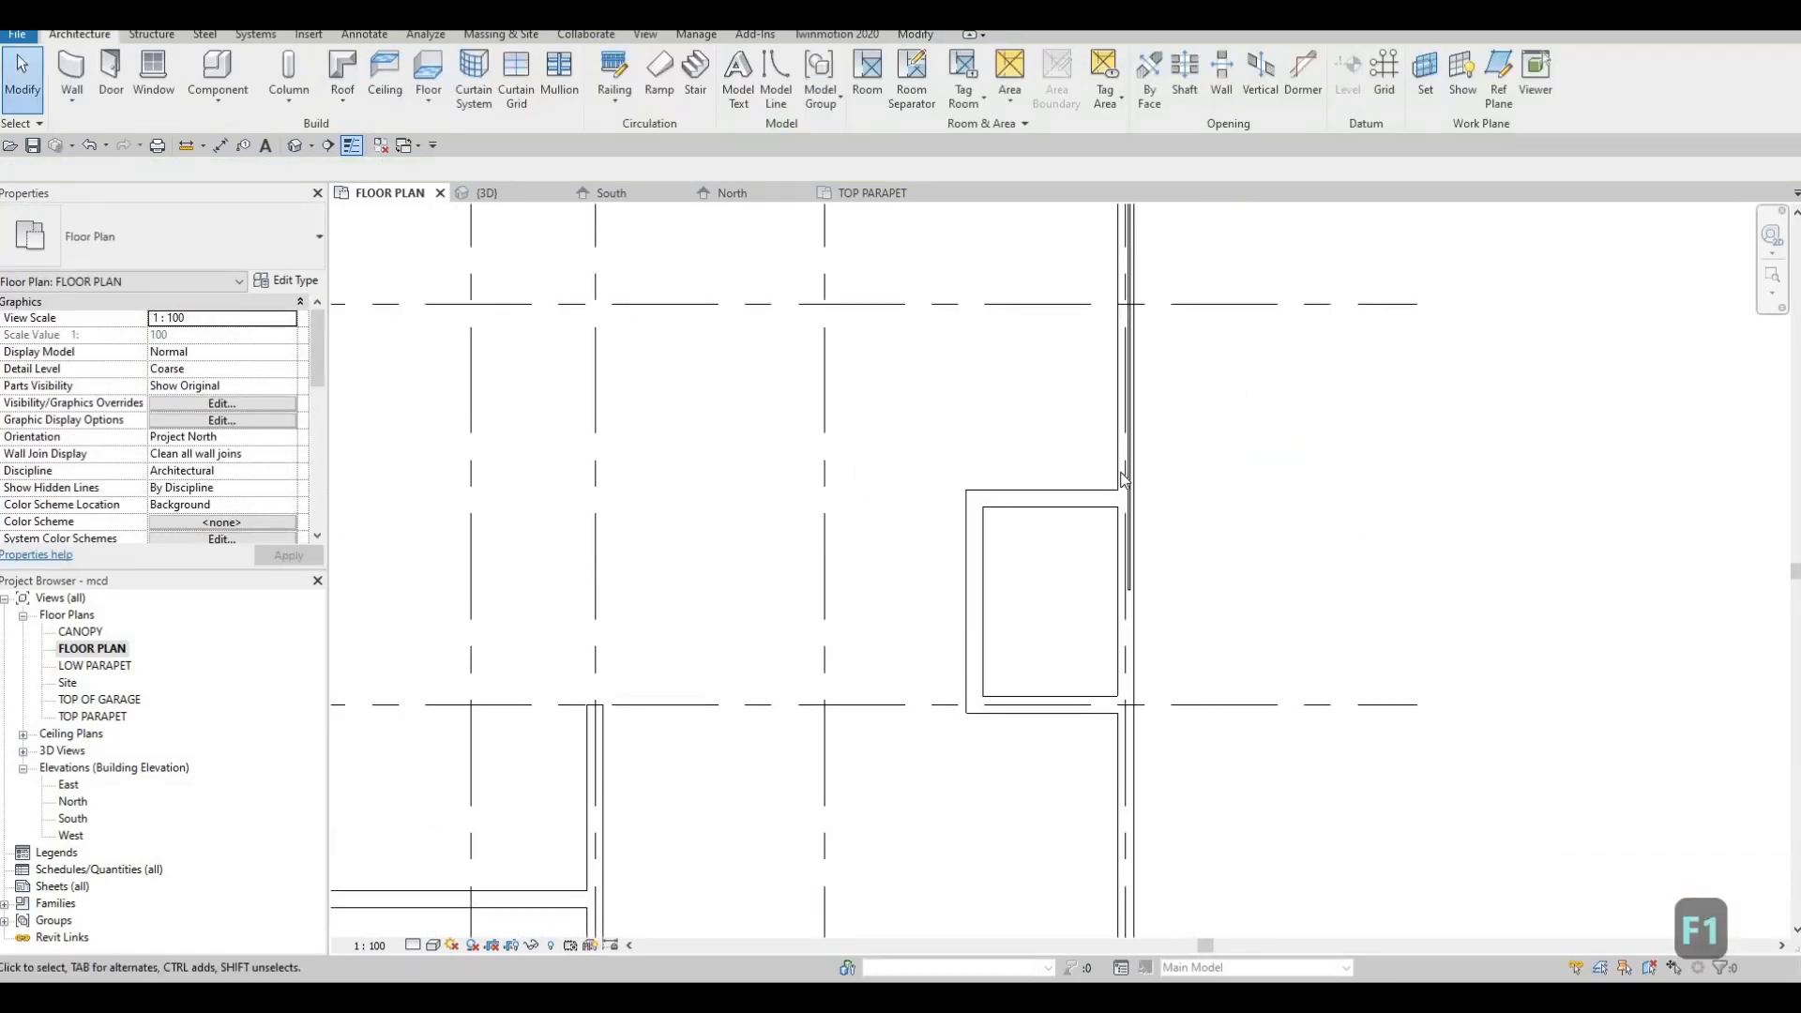
pyautogui.click(1122, 559)
pyautogui.moveTo(1126, 591); pyautogui.dragTo(1131, 486)
pyautogui.press('Escape')
pyautogui.press('Escape')
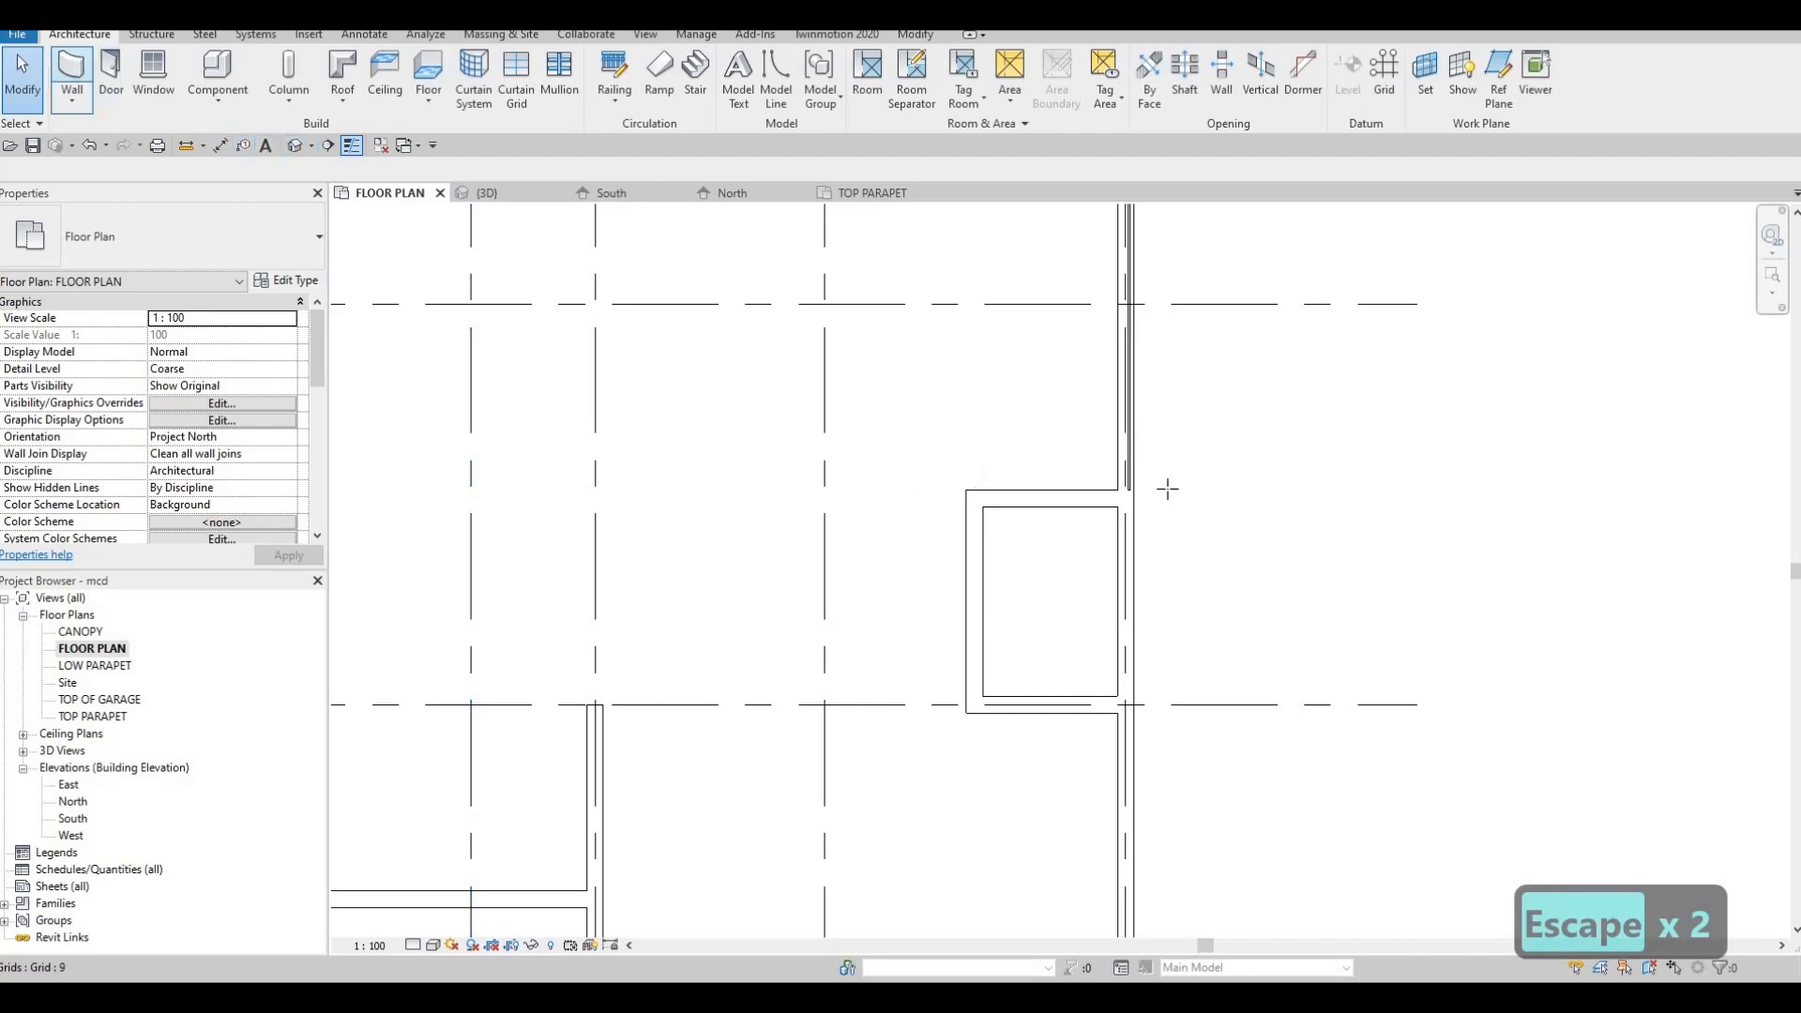
# Draw a curtain wall in the grid 12 exterior wall along the small room's inside length, and flip the curtain wall above to match its side
pyautogui.press('w')
pyautogui.press('a')
pyautogui.scroll(3, 1154, 516)
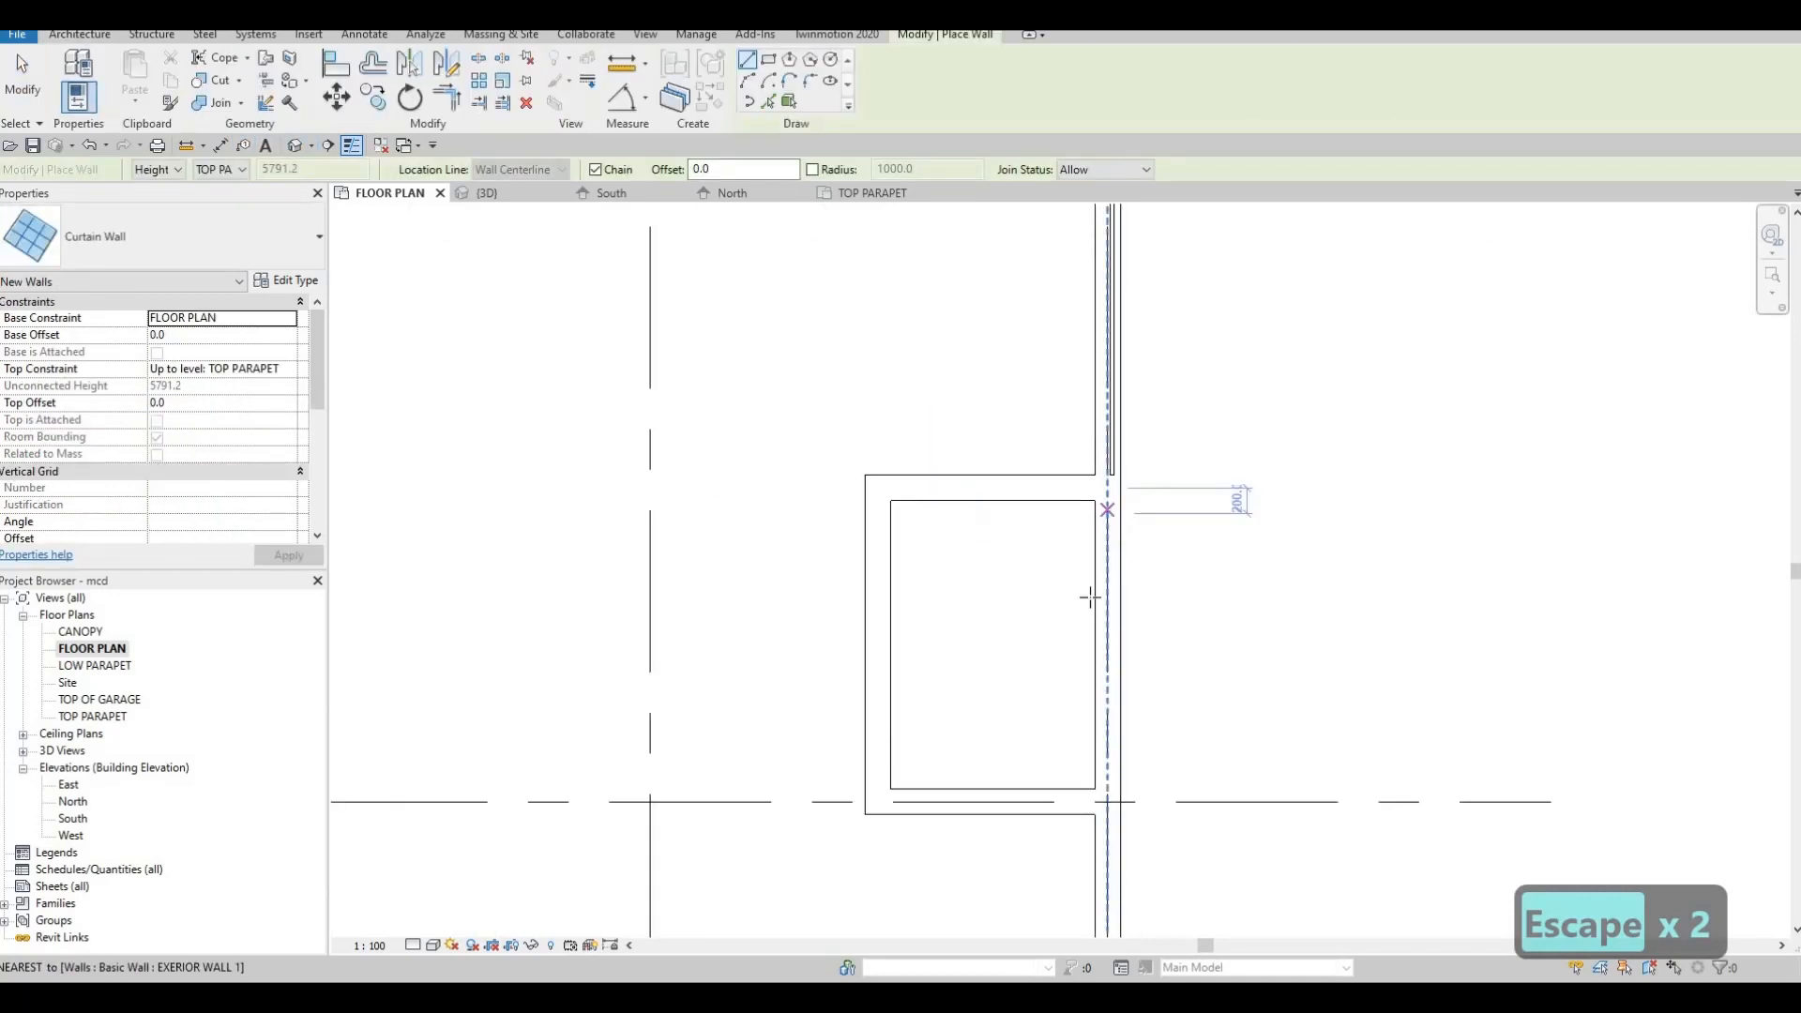
pyautogui.click(1109, 512)
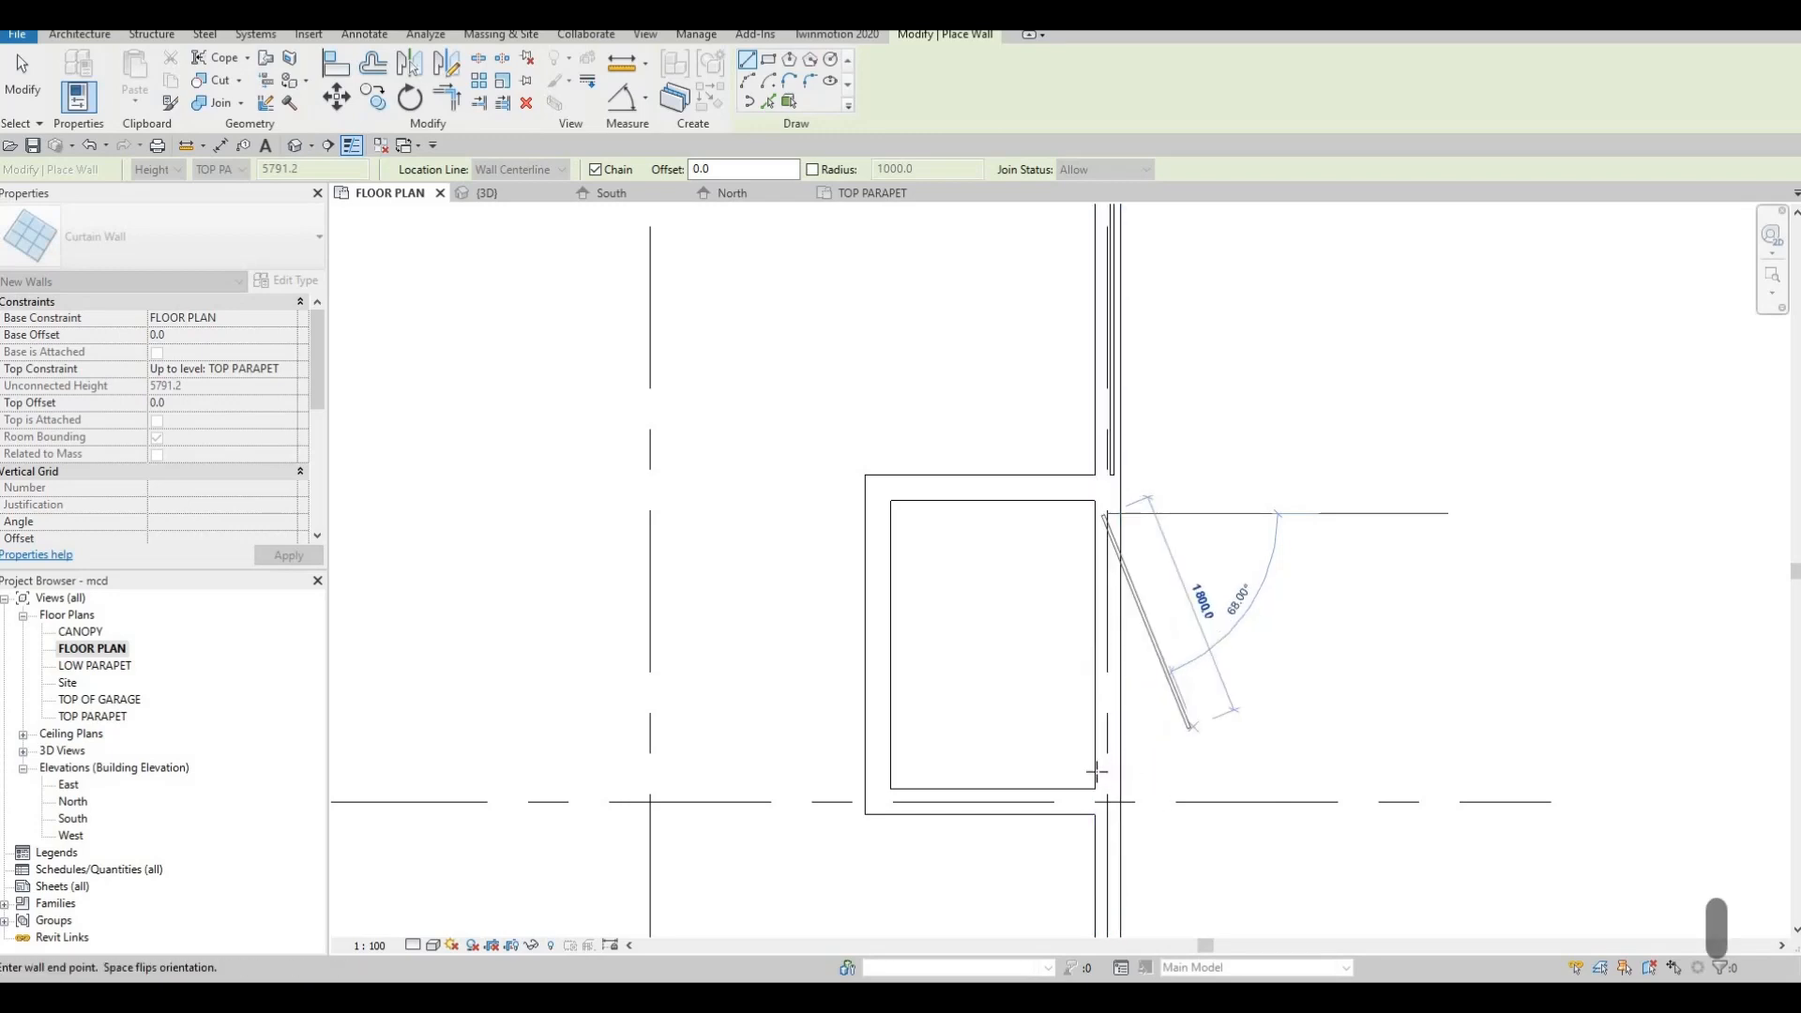
pyautogui.click(1117, 754)
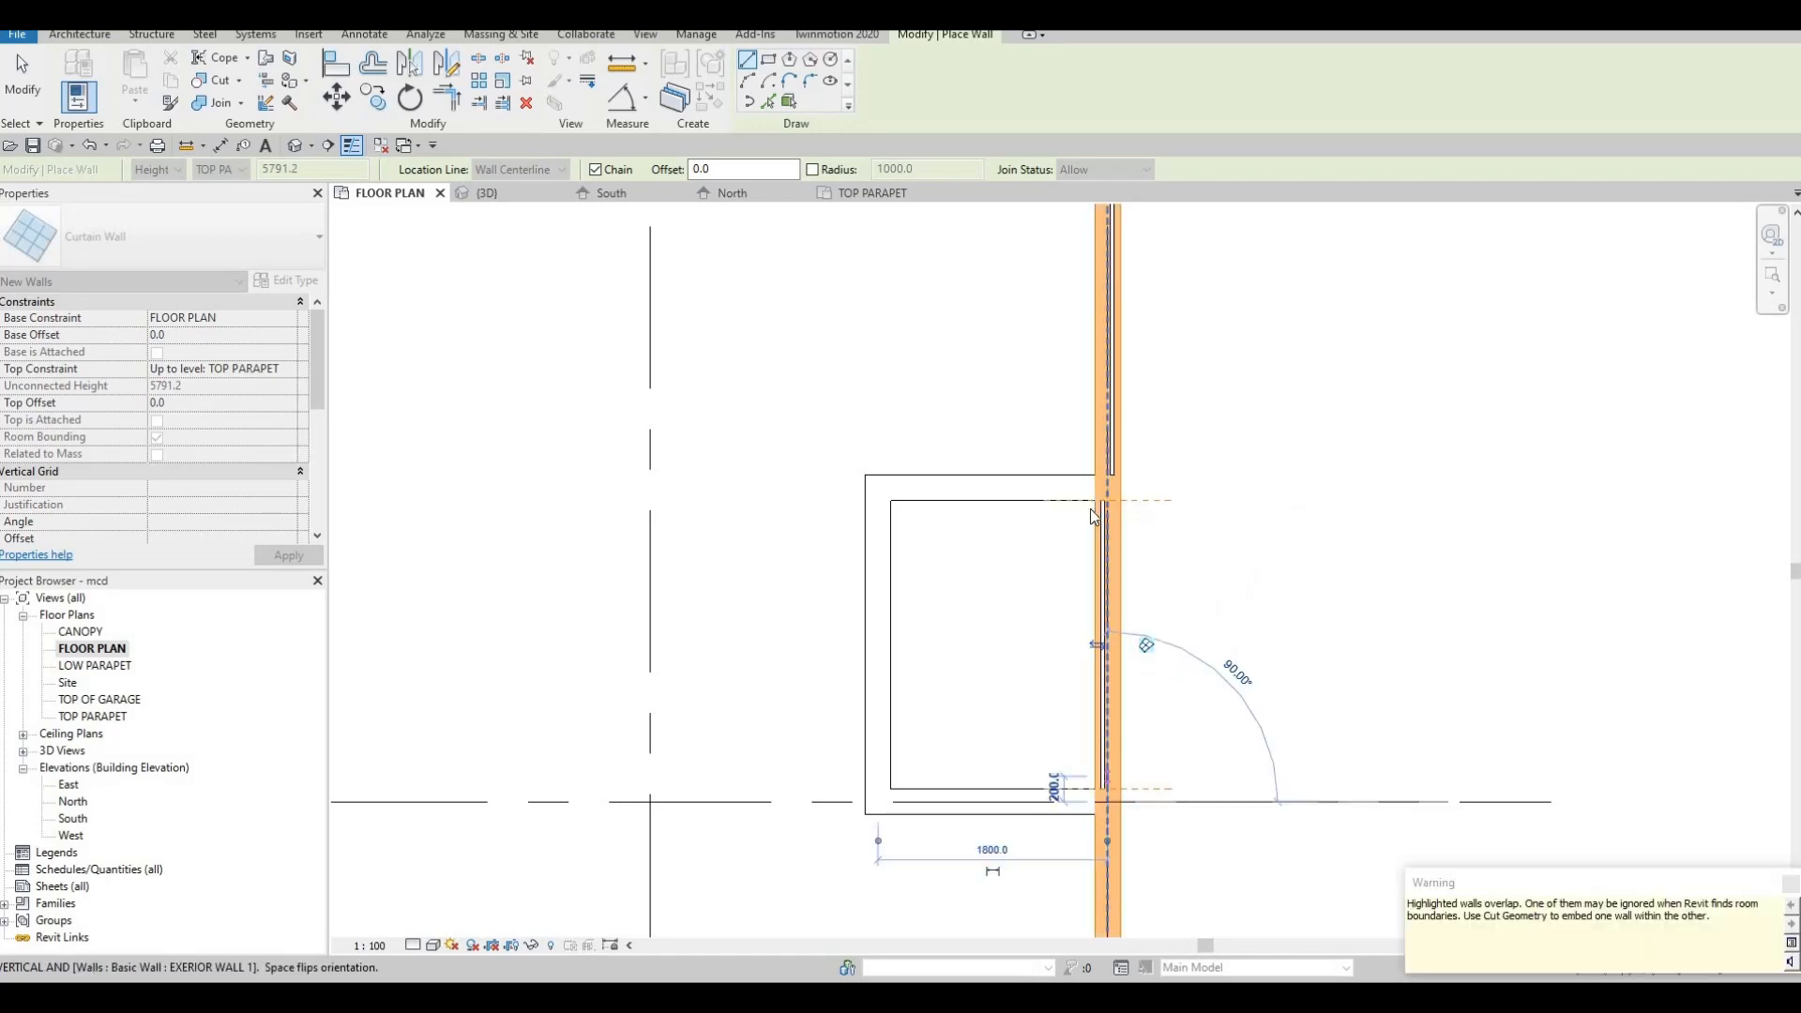
pyautogui.press('Escape')
pyautogui.press('Escape')
pyautogui.click(1111, 267)
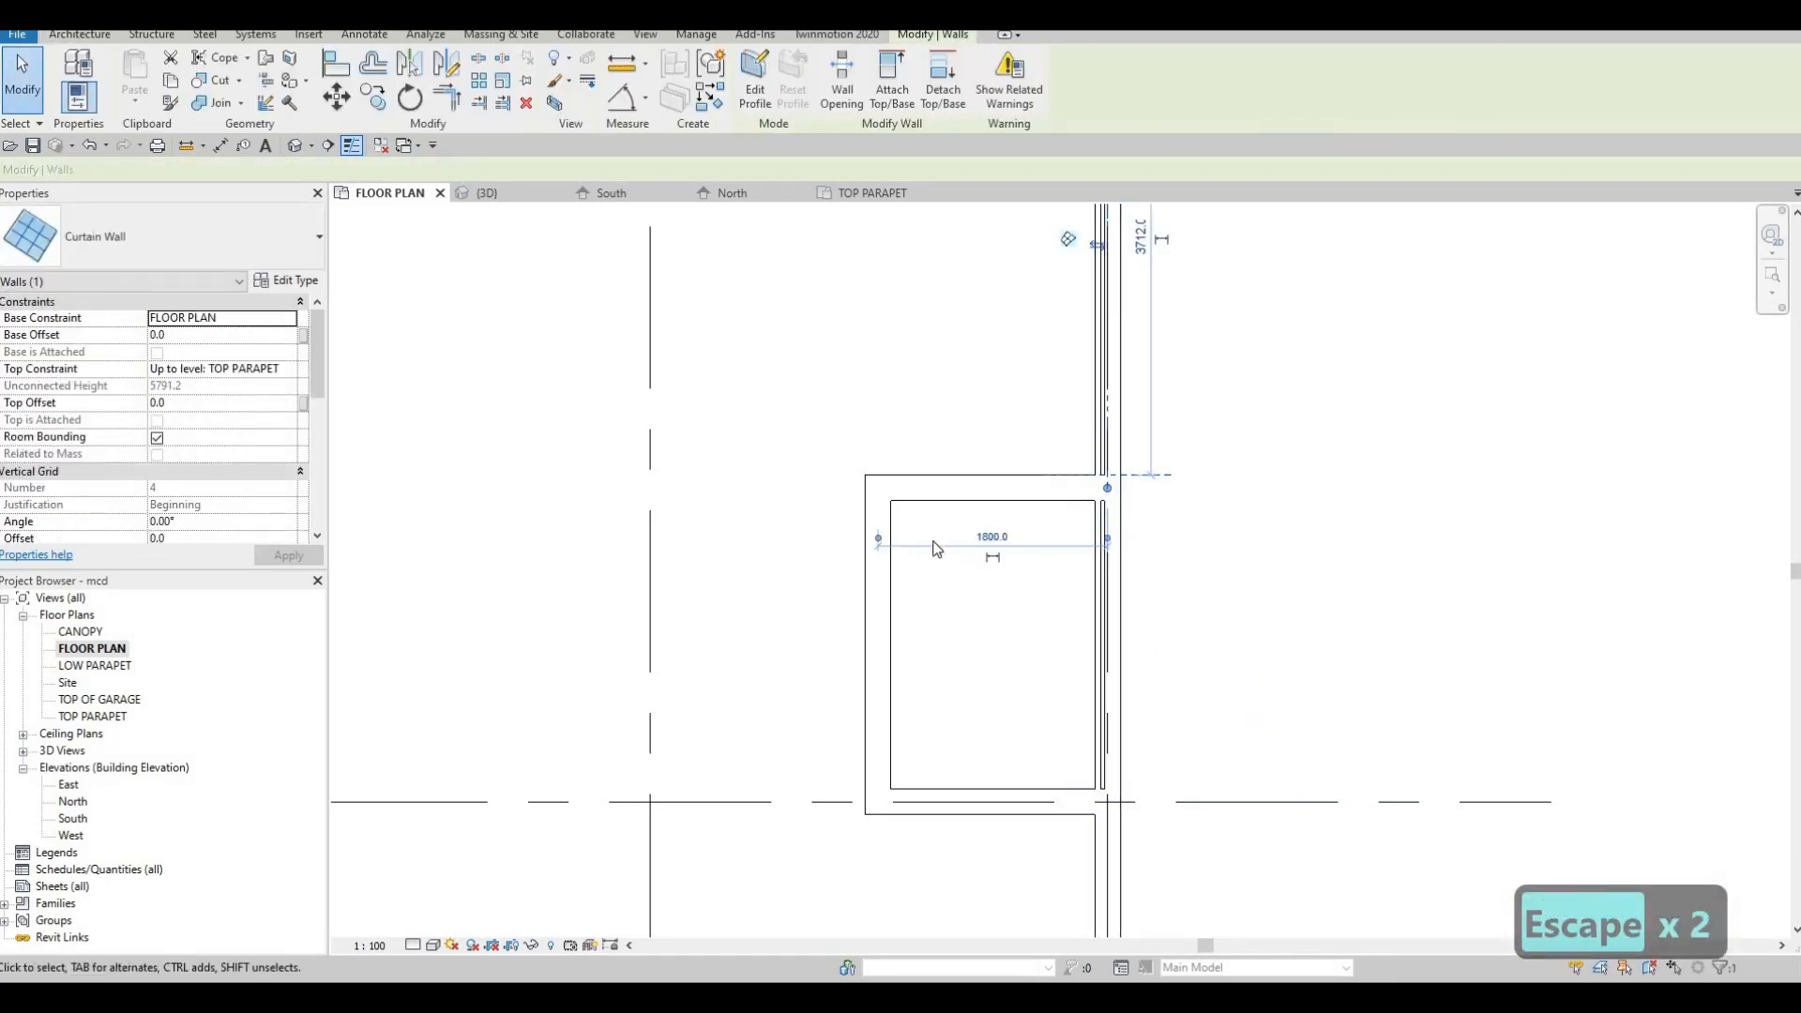
# Examine the upper exterior wall's glazing and the grid 12 exterior wall down to its exit door
pyautogui.scroll(-4, 1032, 657)
pyautogui.scroll(-3, 961, 568)
pyautogui.scroll(4, 964, 554)
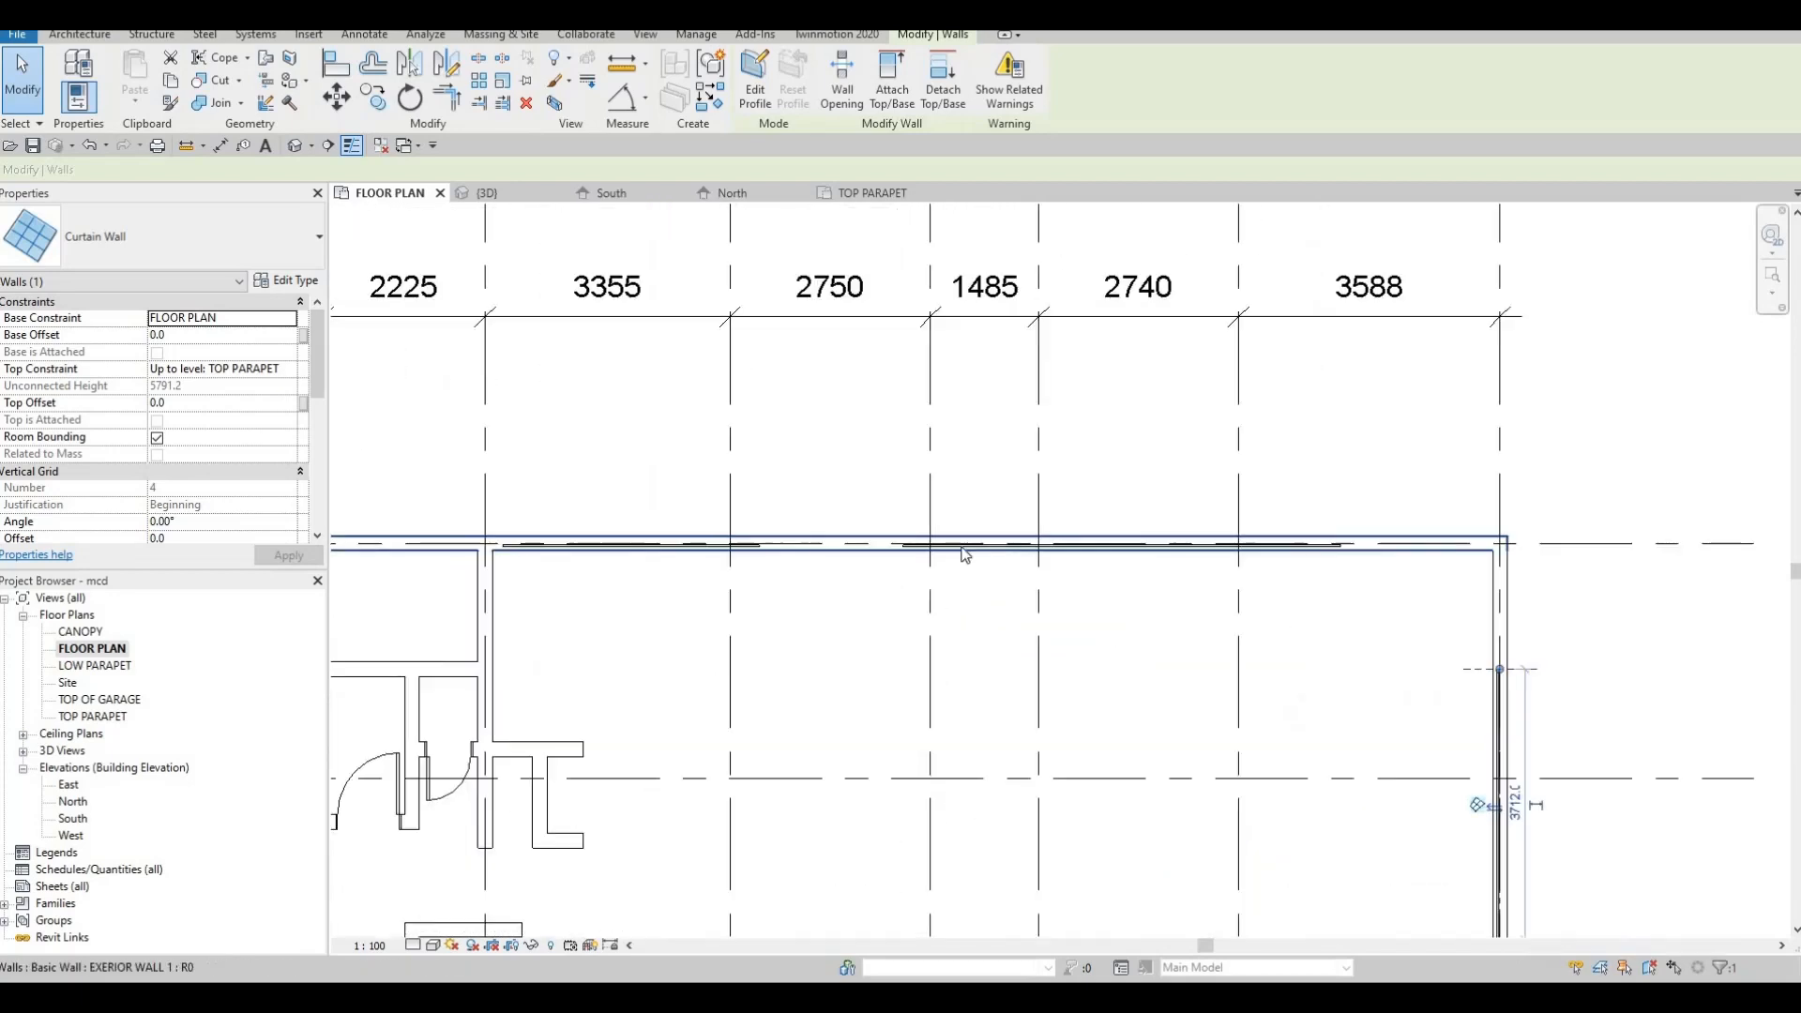
pyautogui.moveTo(1486, 931); pyautogui.dragTo(1198, 518, button='middle')
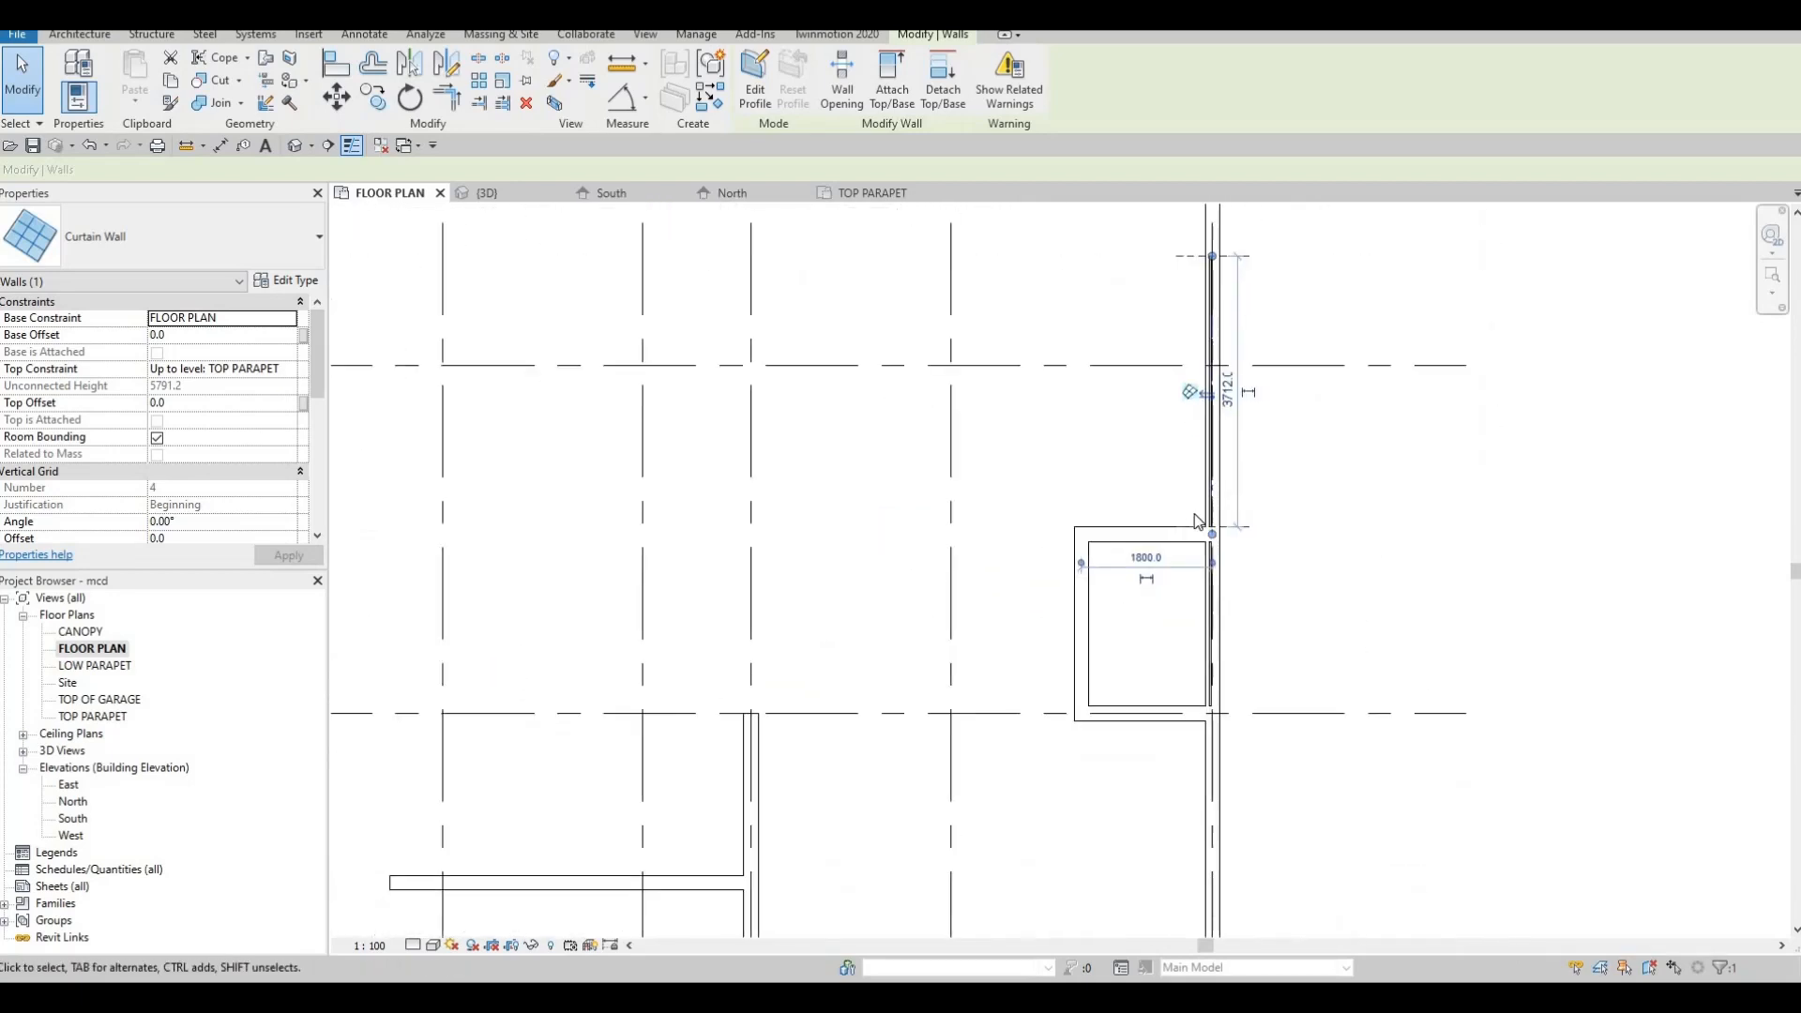
pyautogui.moveTo(1198, 631); pyautogui.dragTo(1182, 452, button='middle')
pyautogui.scroll(2, 1182, 454)
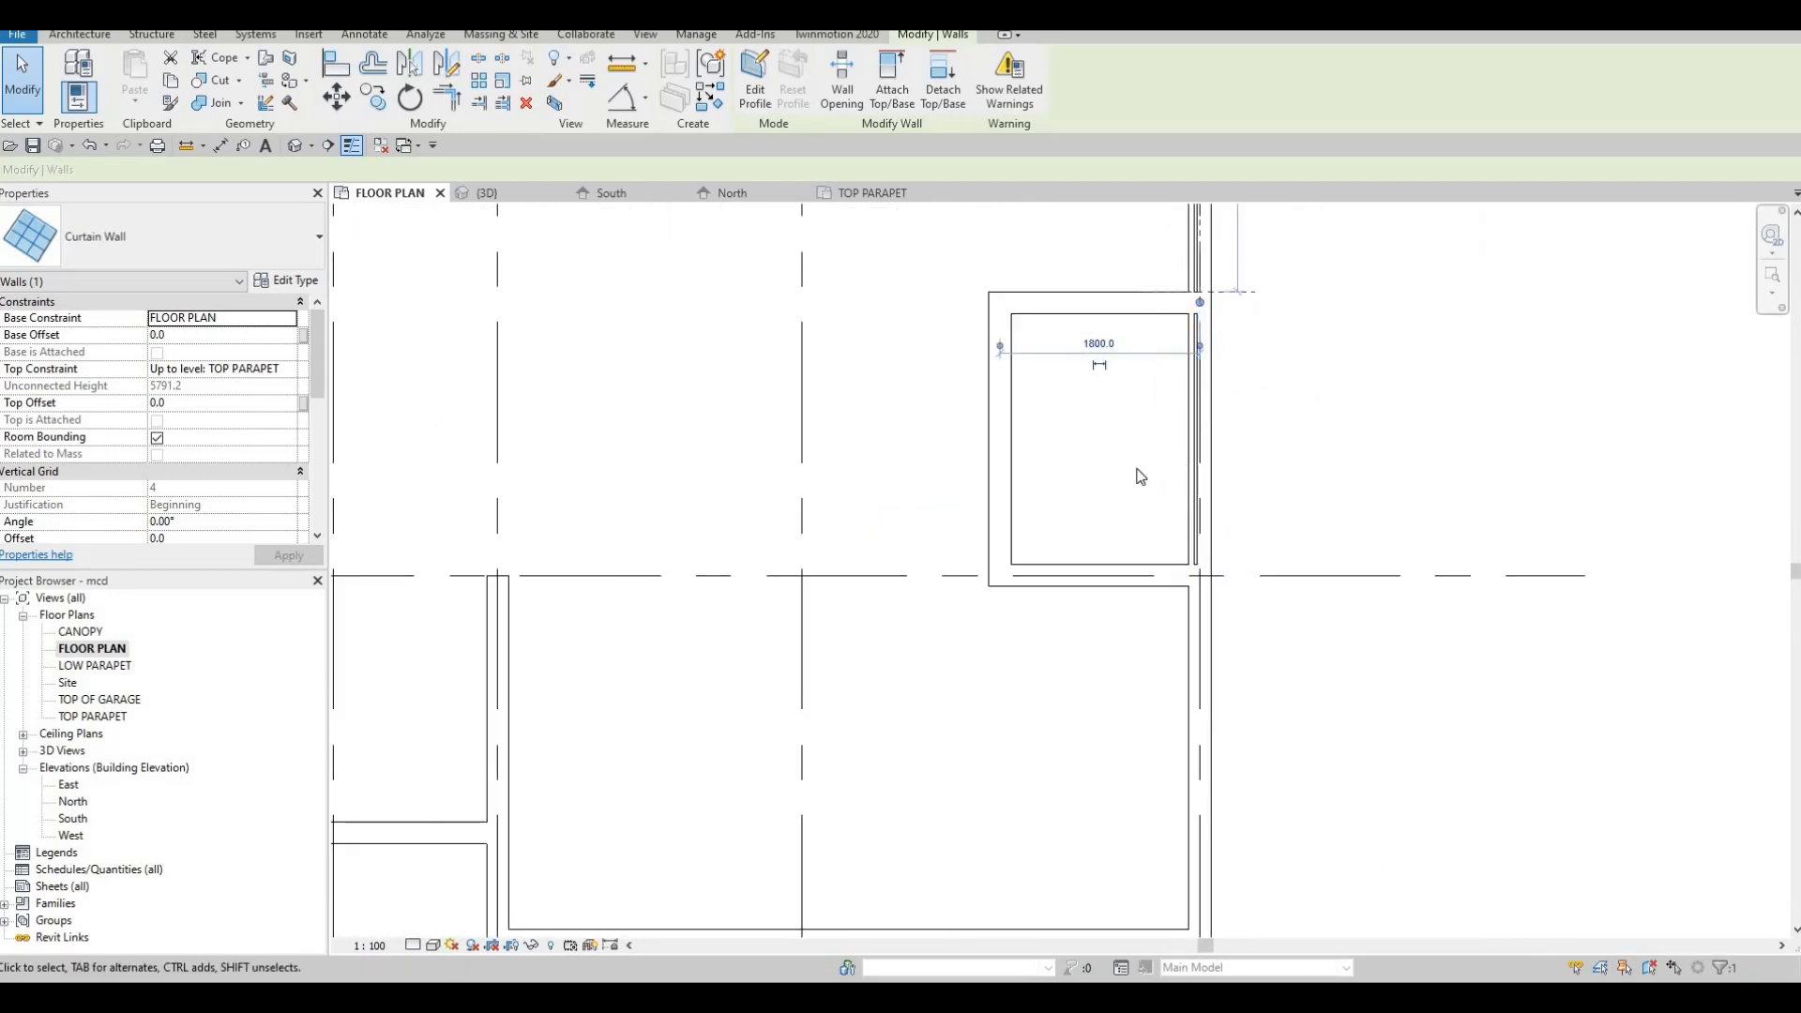
pyautogui.moveTo(1187, 631); pyautogui.dragTo(1158, 431, button='middle')
pyautogui.scroll(-2, 1158, 432)
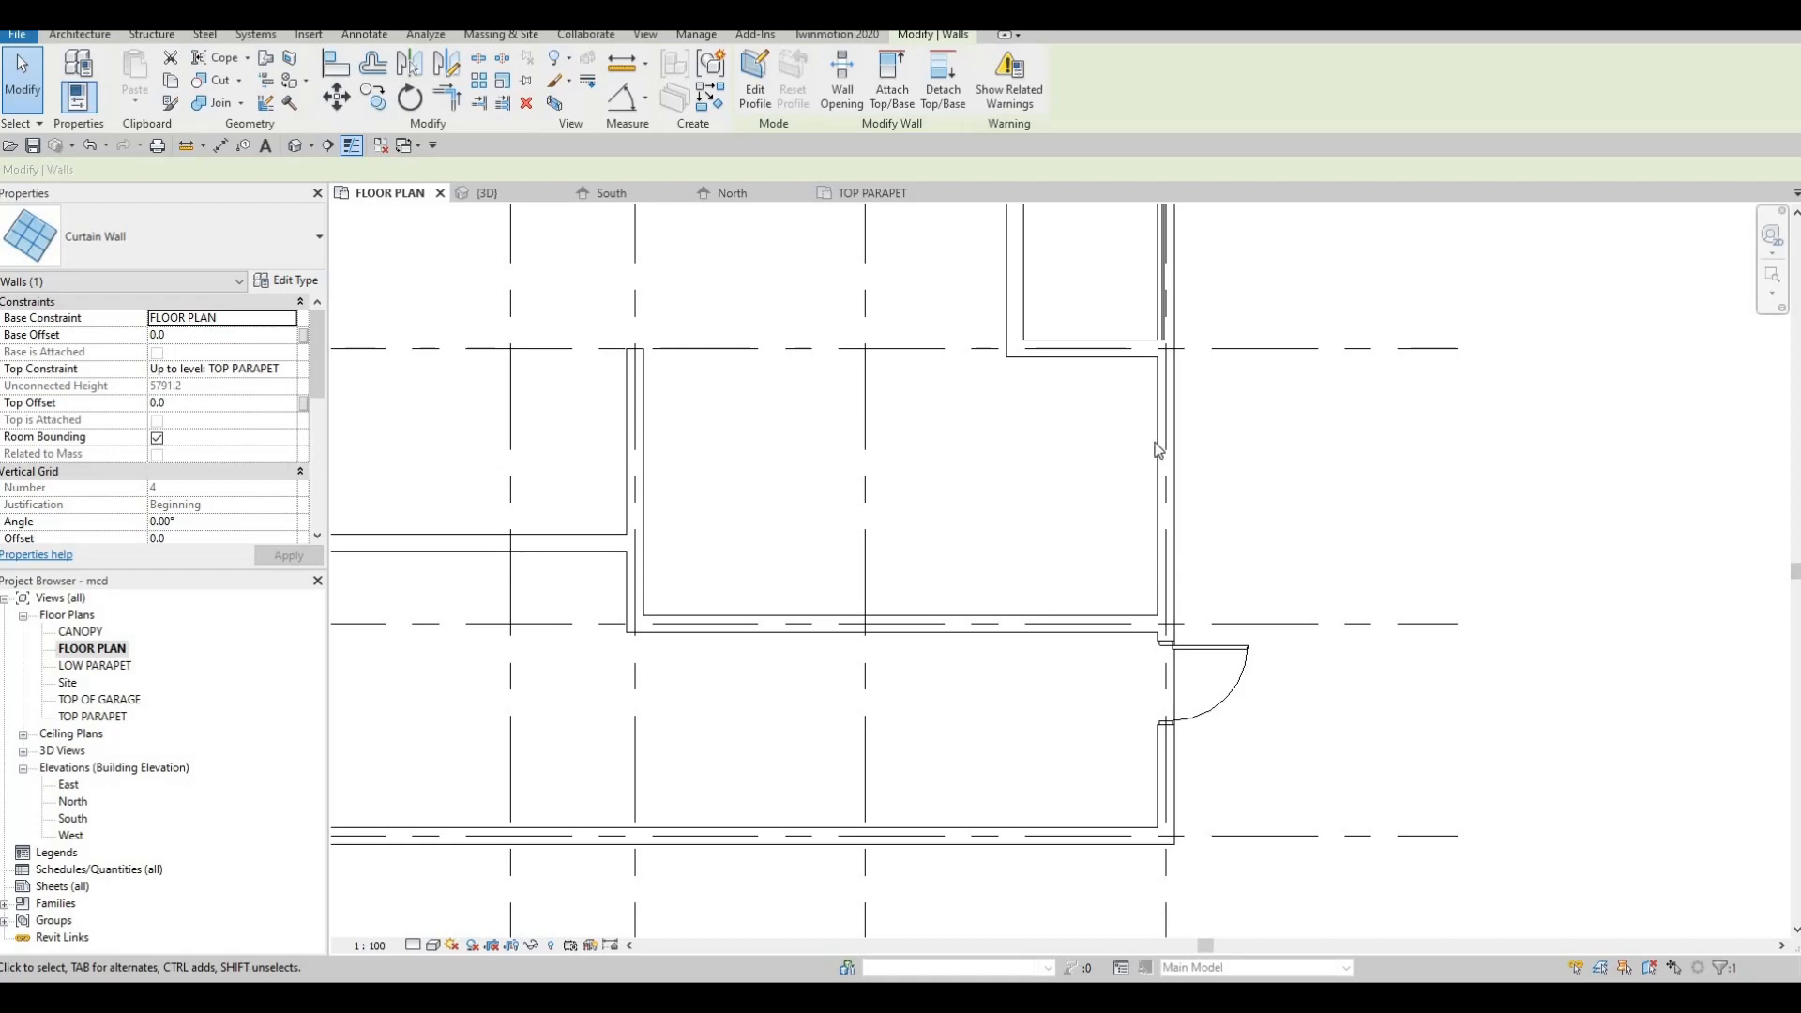
pyautogui.press('F1')
pyautogui.press('F1')
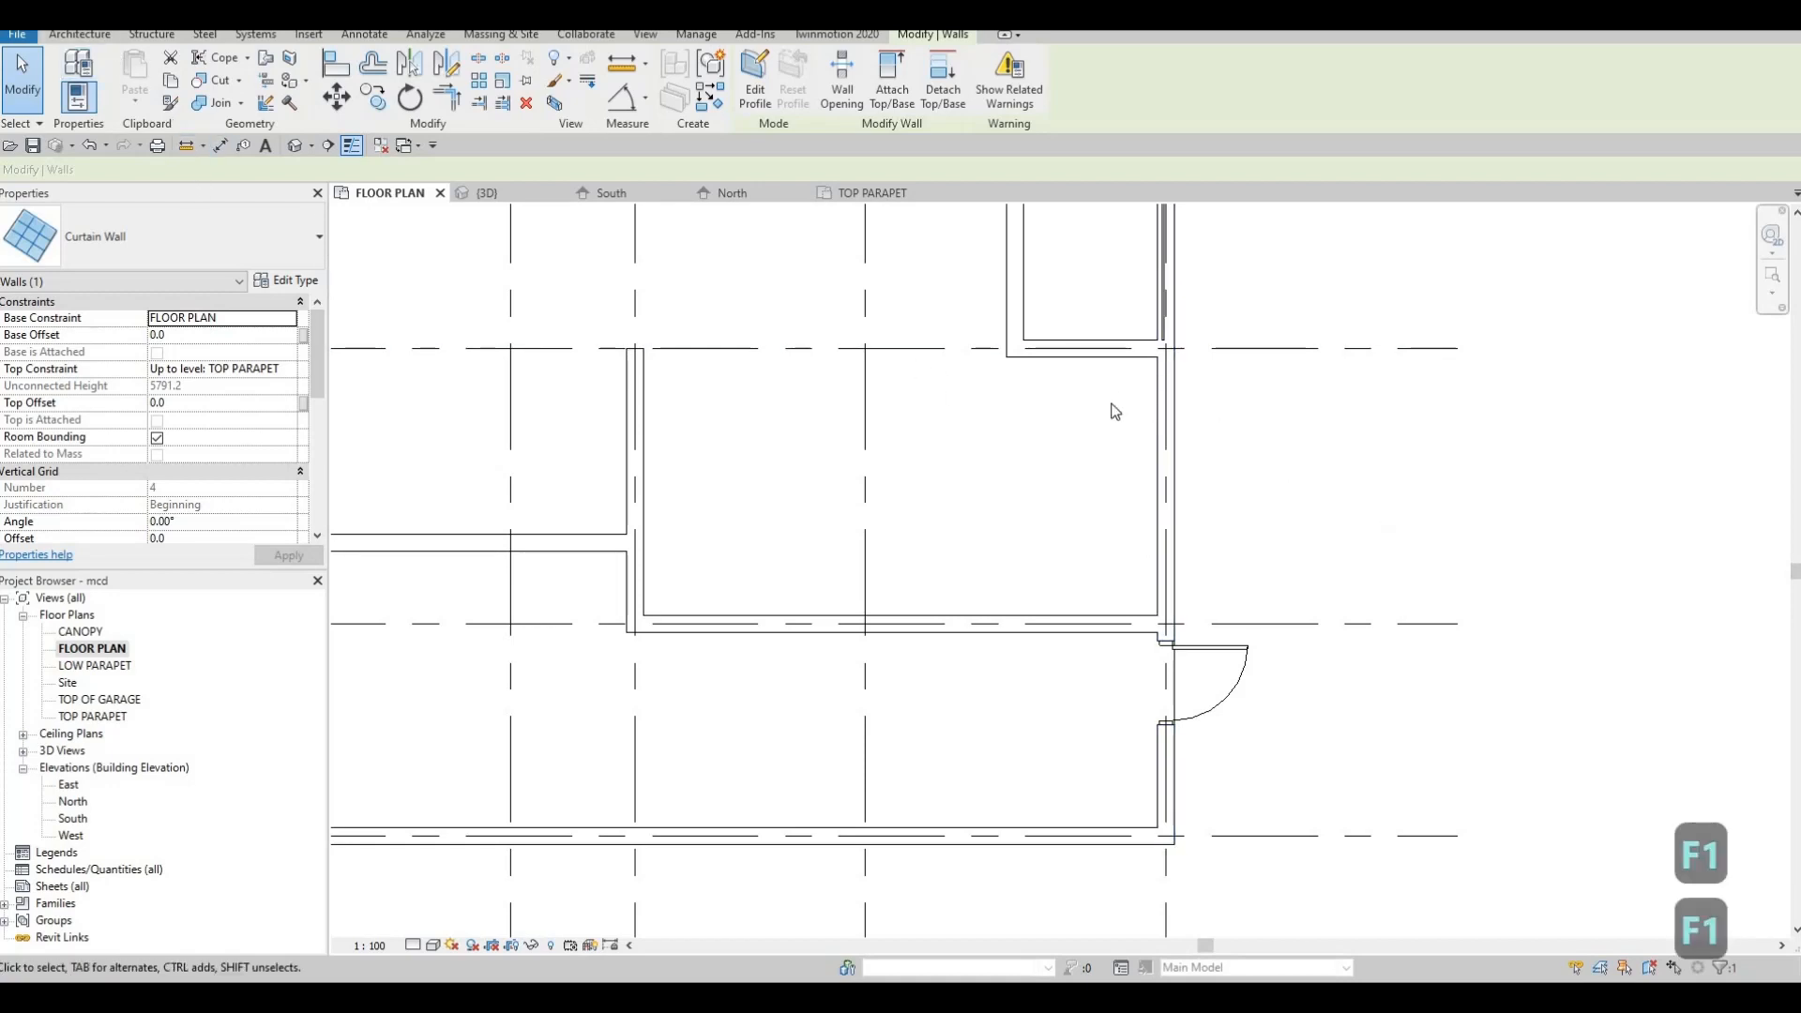
pyautogui.press('Escape')
pyautogui.press('Escape')
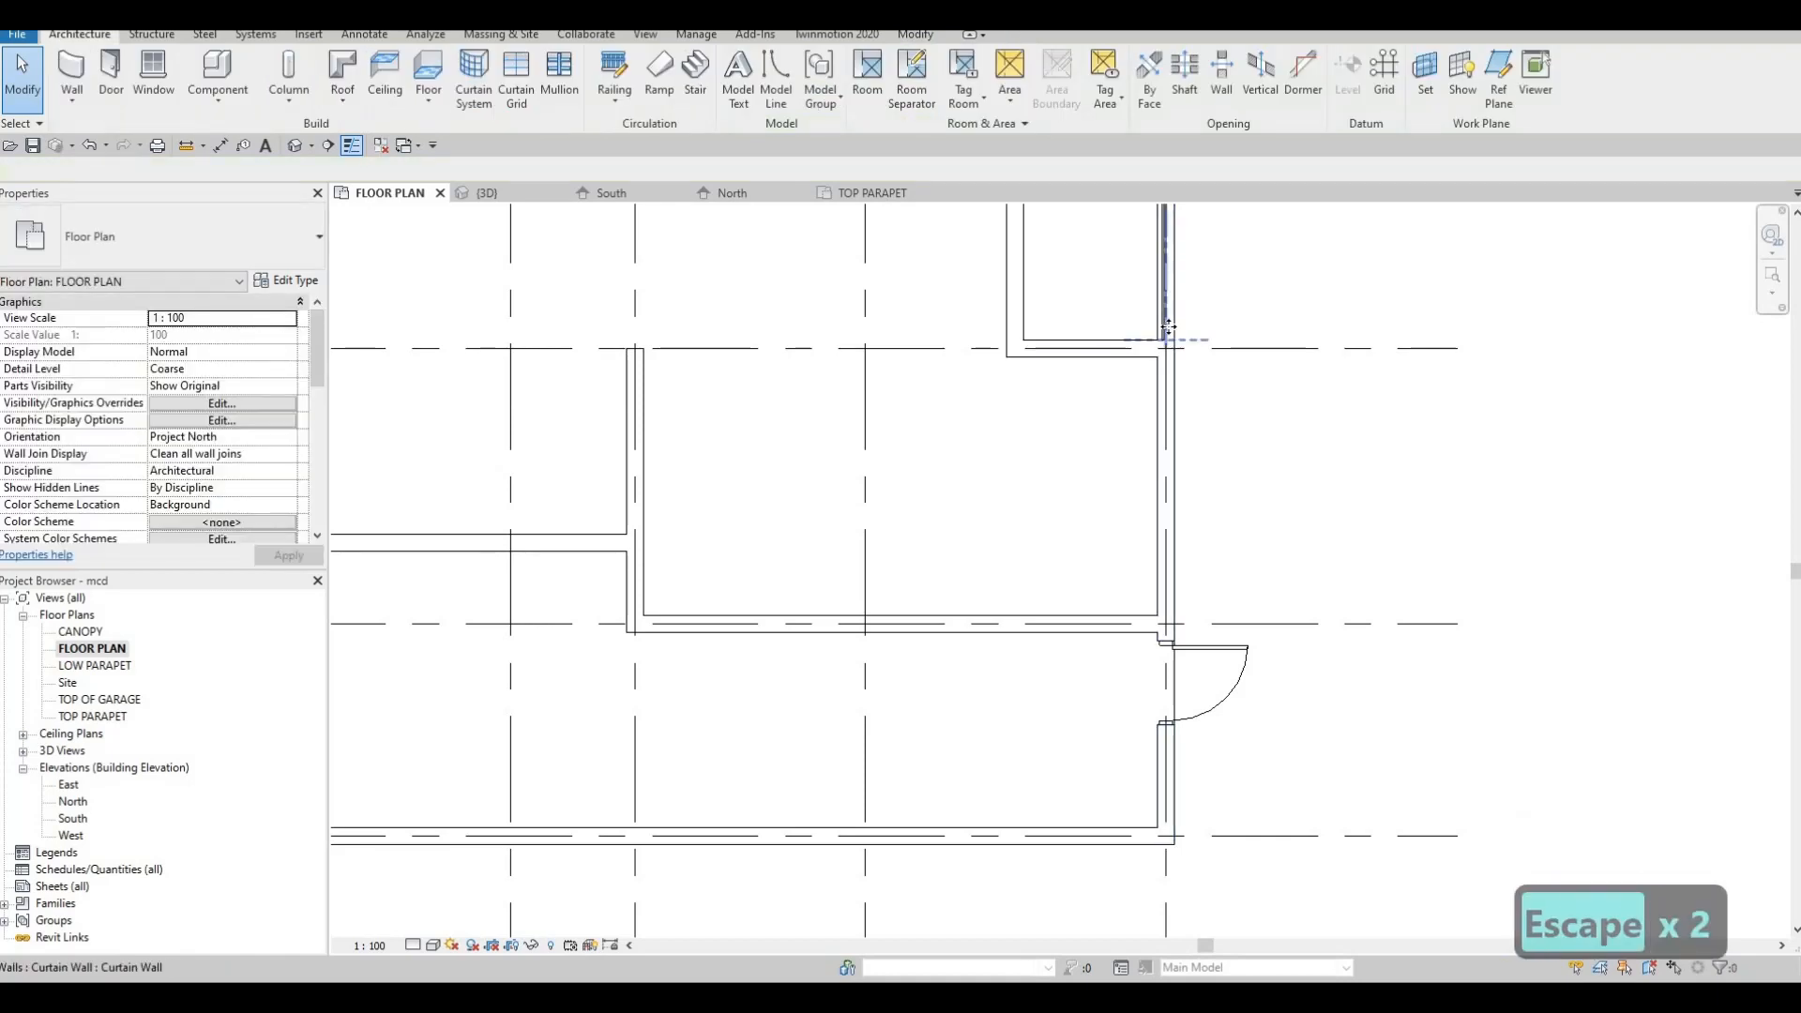
# Draw a curtain wall in the grid 12 exterior wall from the small room's lower wall down to the interior wall above the exit door
pyautogui.click(1168, 368)
pyautogui.press('c')
pyautogui.press('s')
pyautogui.scroll(2, 1141, 474)
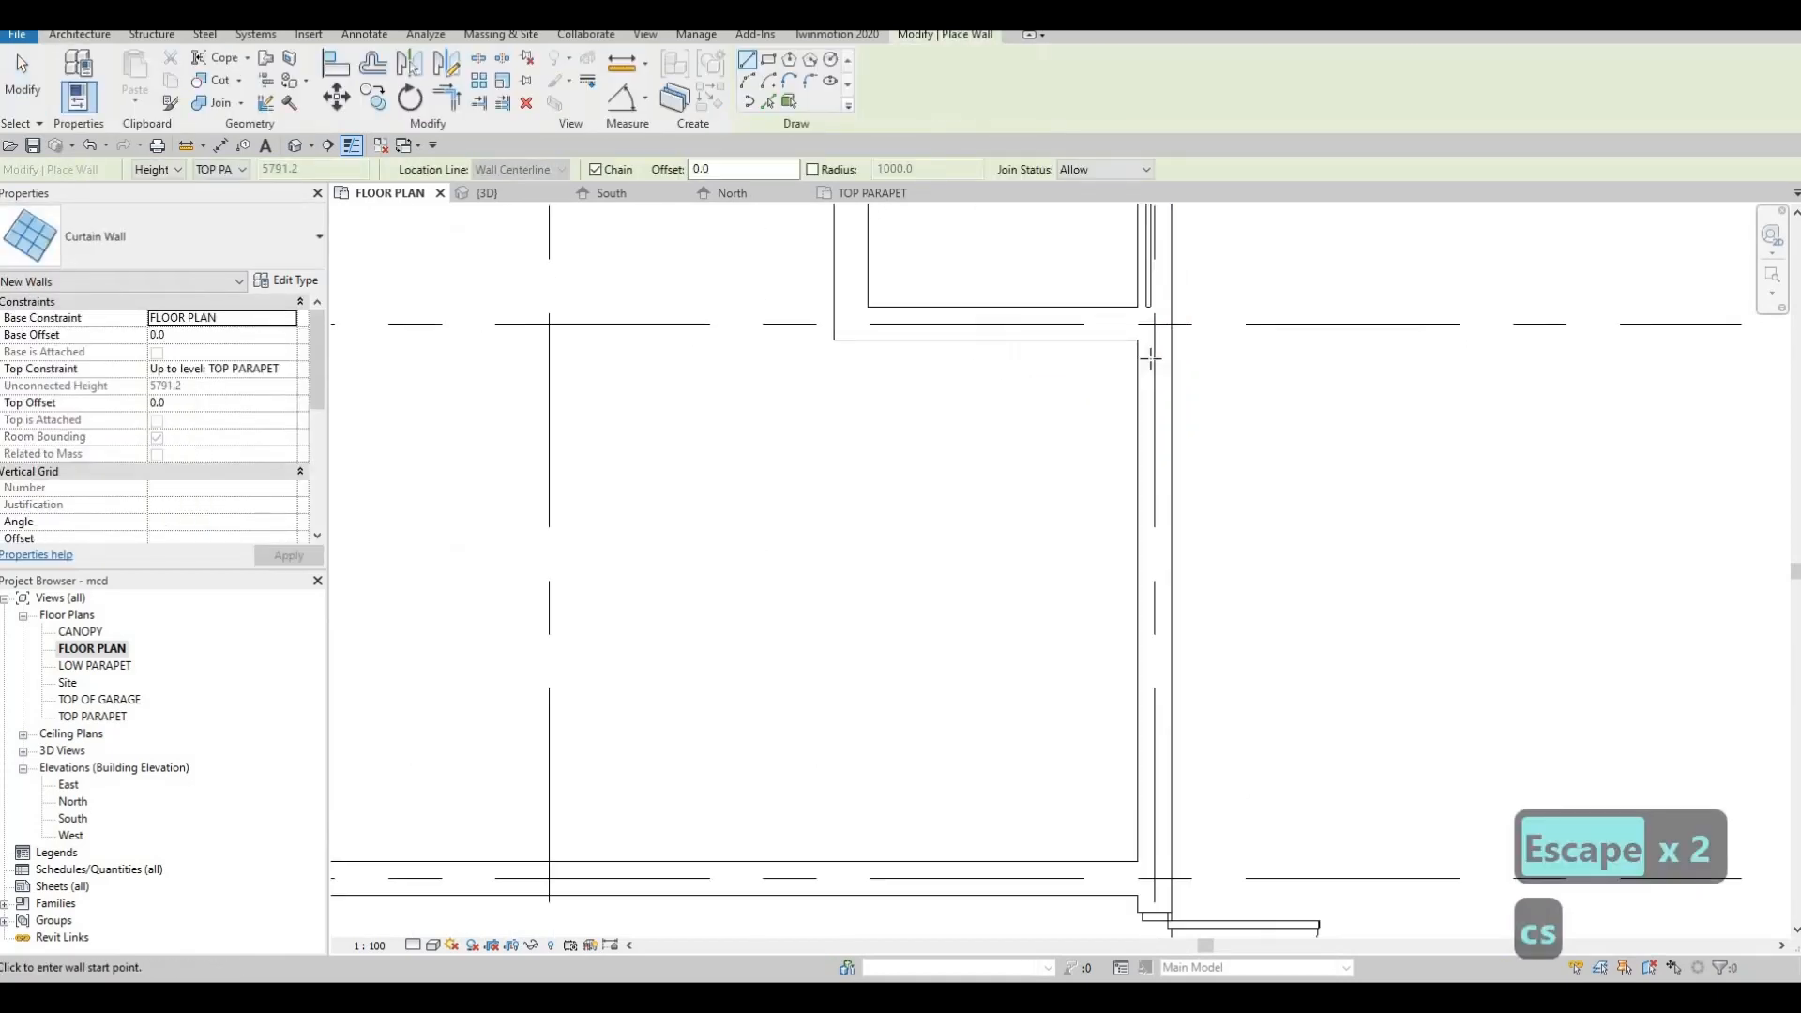
pyautogui.click(1153, 357)
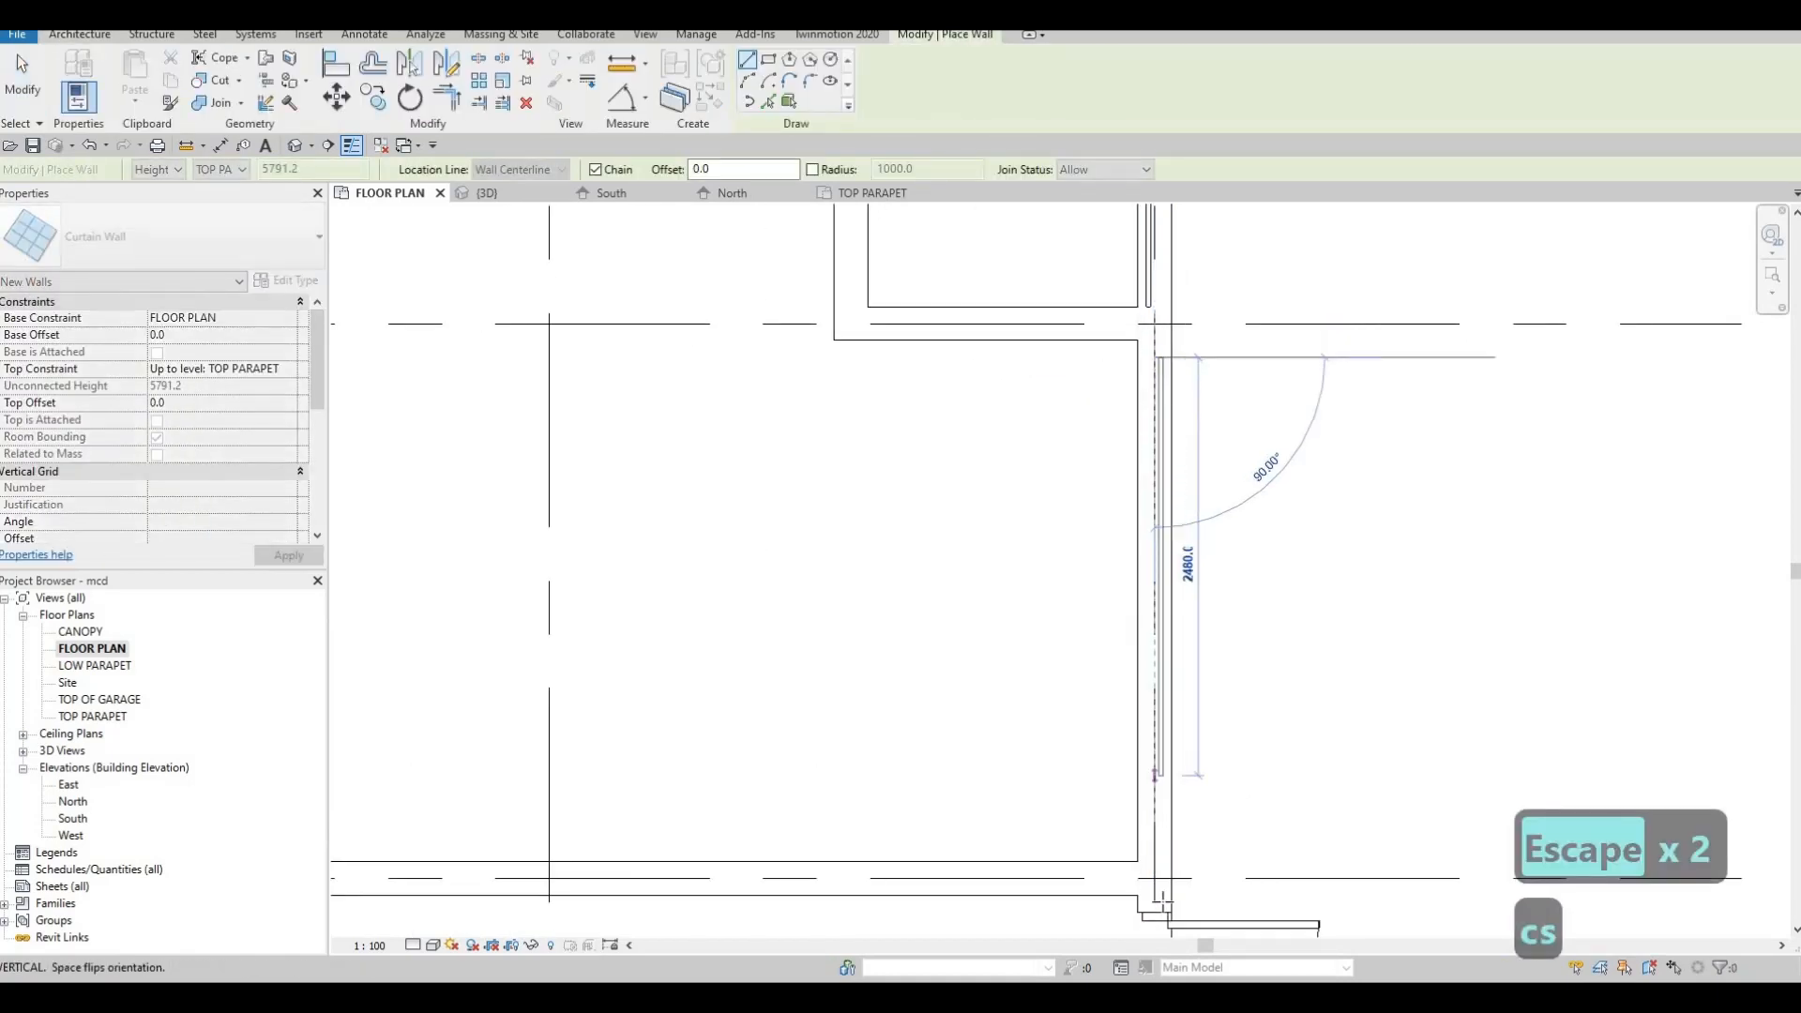
pyautogui.click(1153, 859)
pyautogui.press('Escape')
pyautogui.press('Escape')
pyautogui.press('Escape')
pyautogui.scroll(-3, 1211, 526)
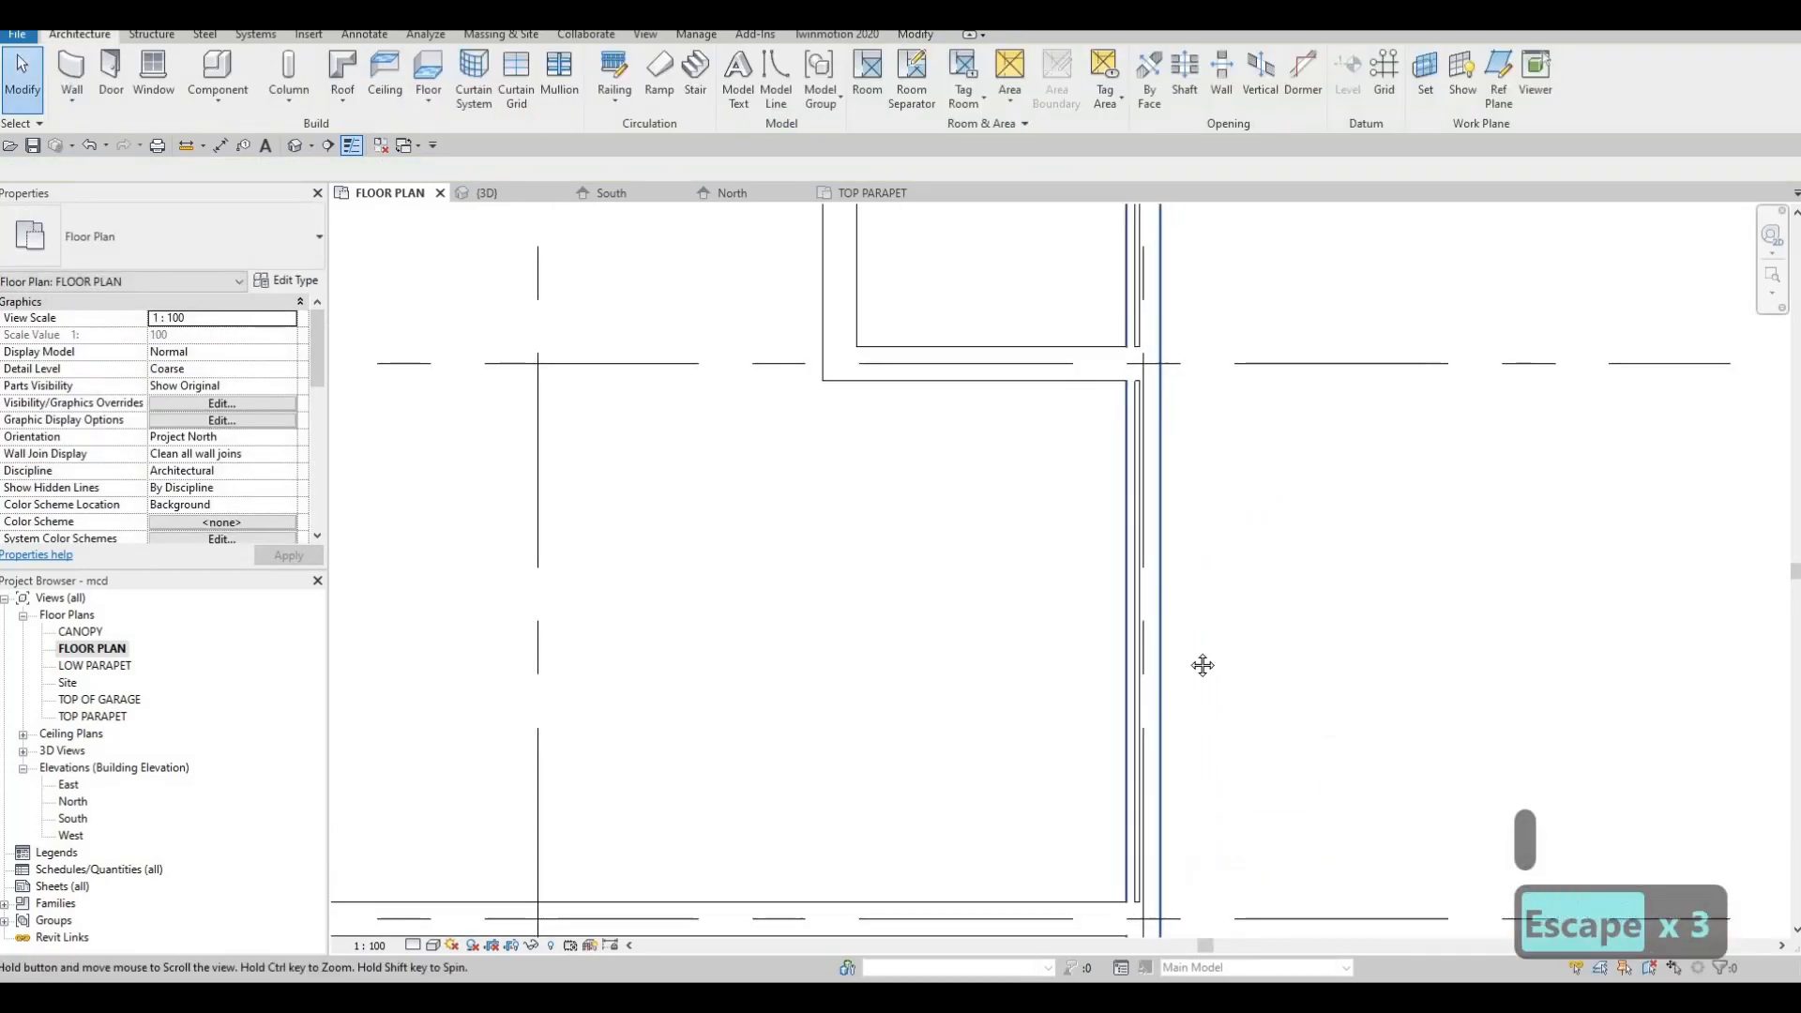
# Shorten the small room's curtain wall by pulling its lower end up to around the middle of the room
pyautogui.moveTo(1151, 570); pyautogui.dragTo(1135, 660, button='middle')
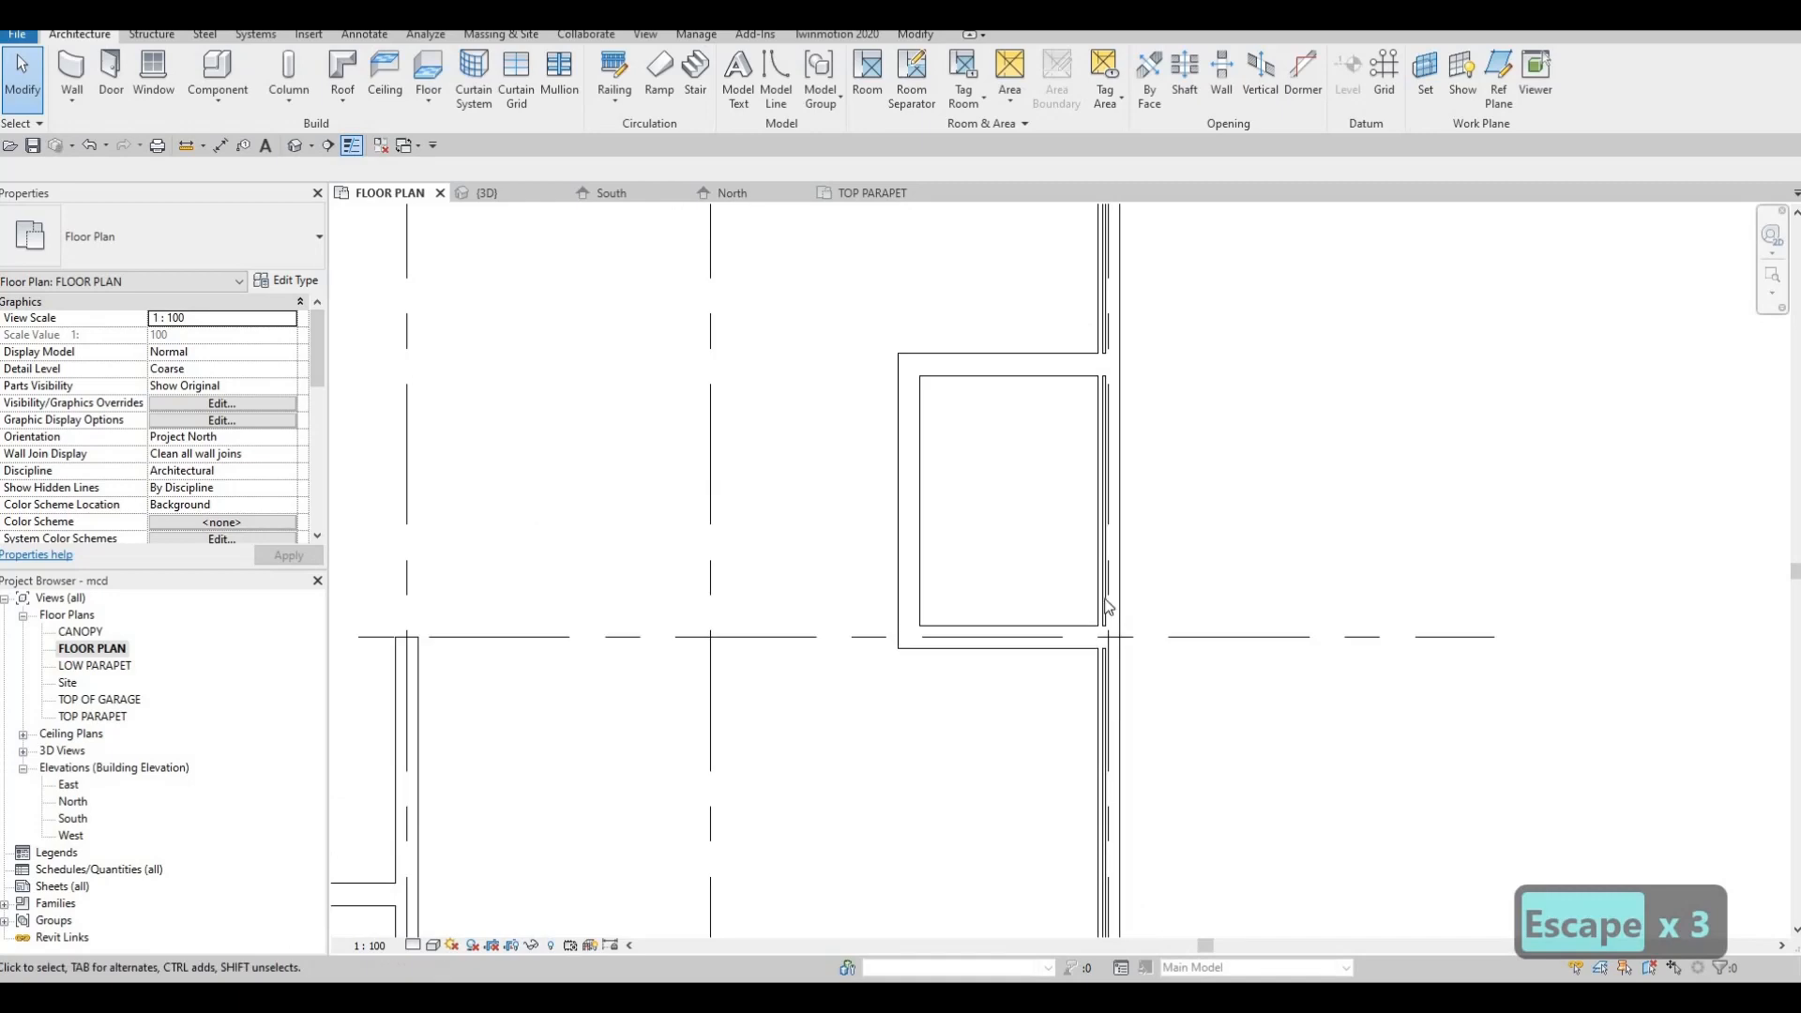
pyautogui.press('F1')
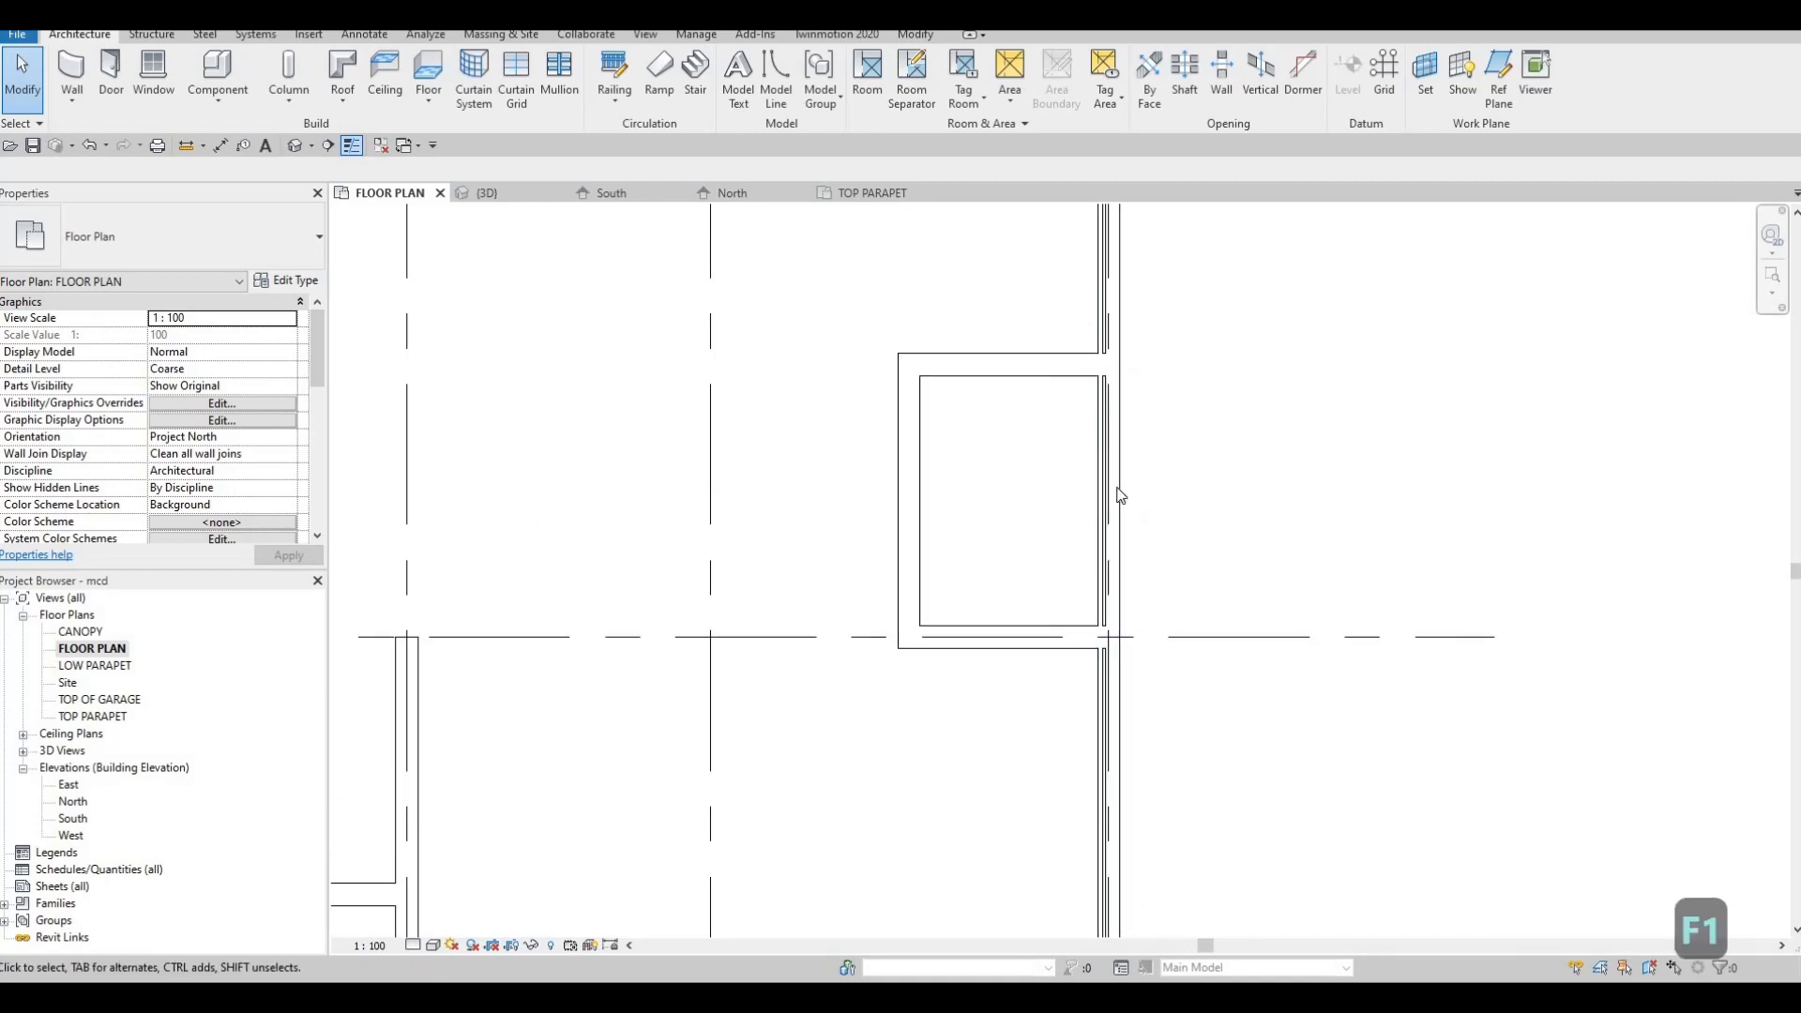
pyautogui.click(1107, 610)
pyautogui.moveTo(1107, 555); pyautogui.dragTo(1108, 497)
# Shorten the curtain wall below the small room by pulling its upper end down to about 590 mm below the nearest grid line
pyautogui.moveTo(1099, 666); pyautogui.dragTo(1109, 600, button='middle')
pyautogui.click(1103, 587)
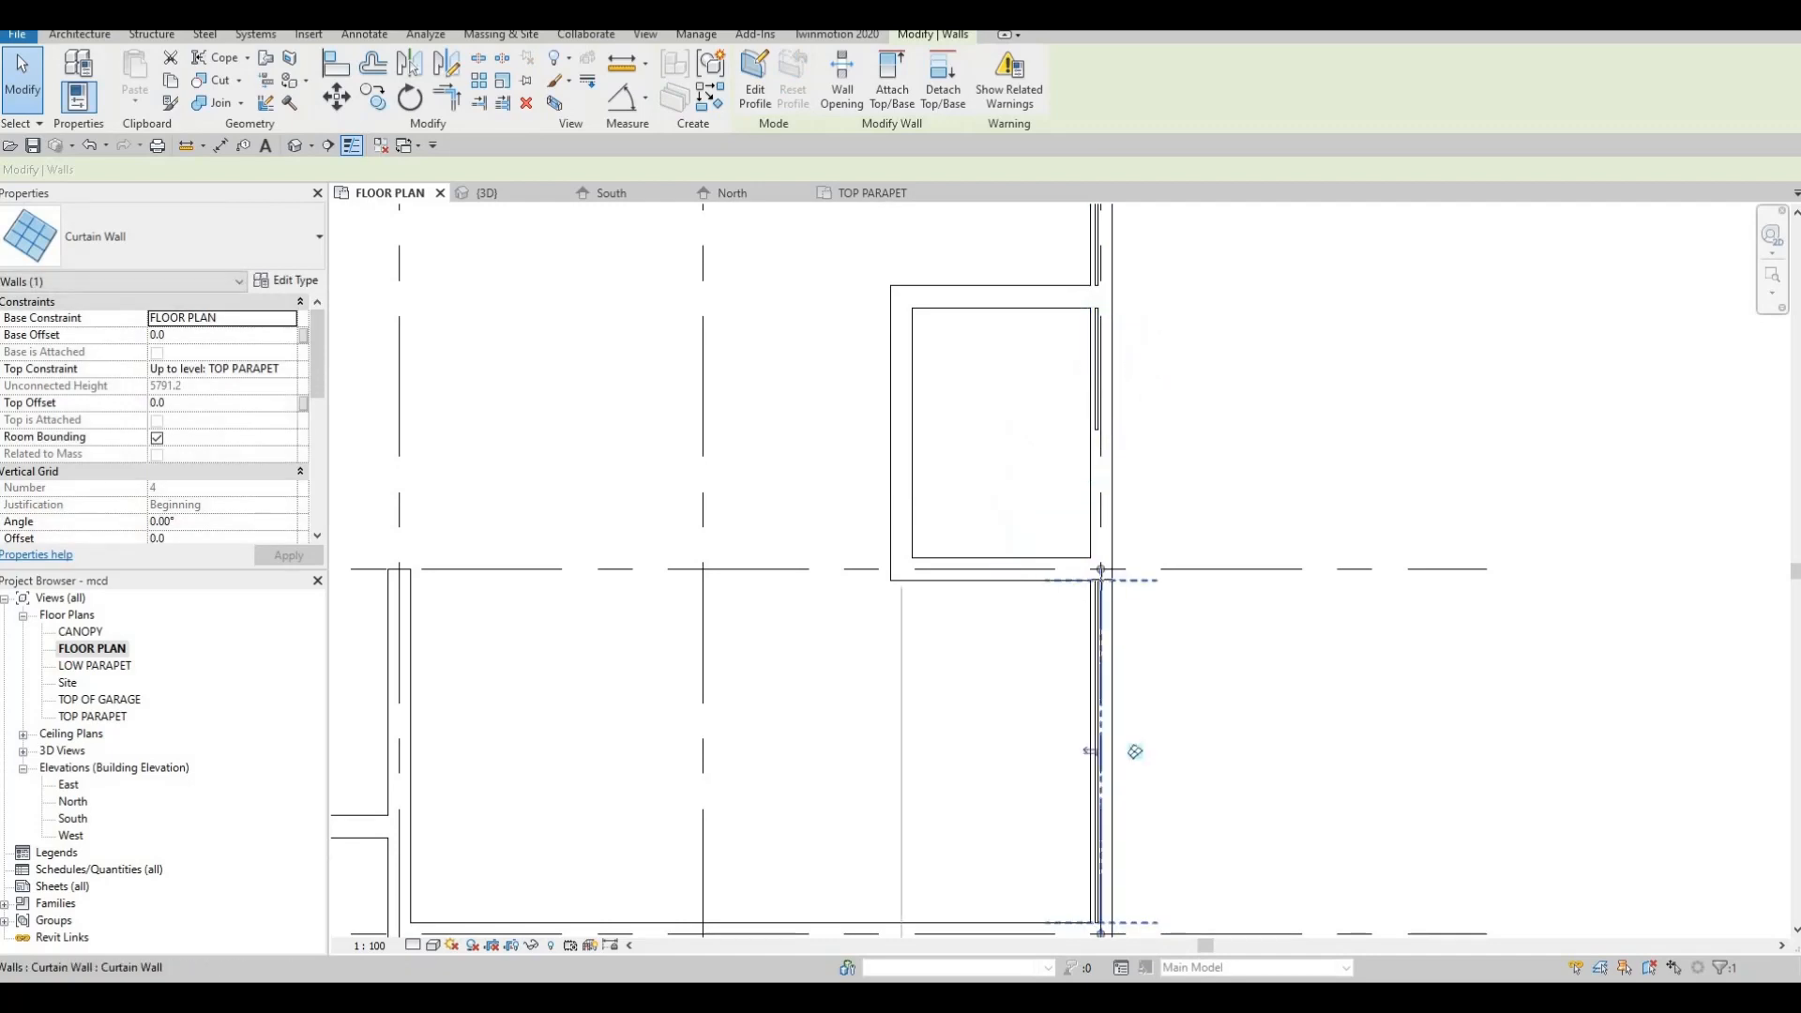
pyautogui.press('r')
pyautogui.press('s')
pyautogui.click(1101, 933)
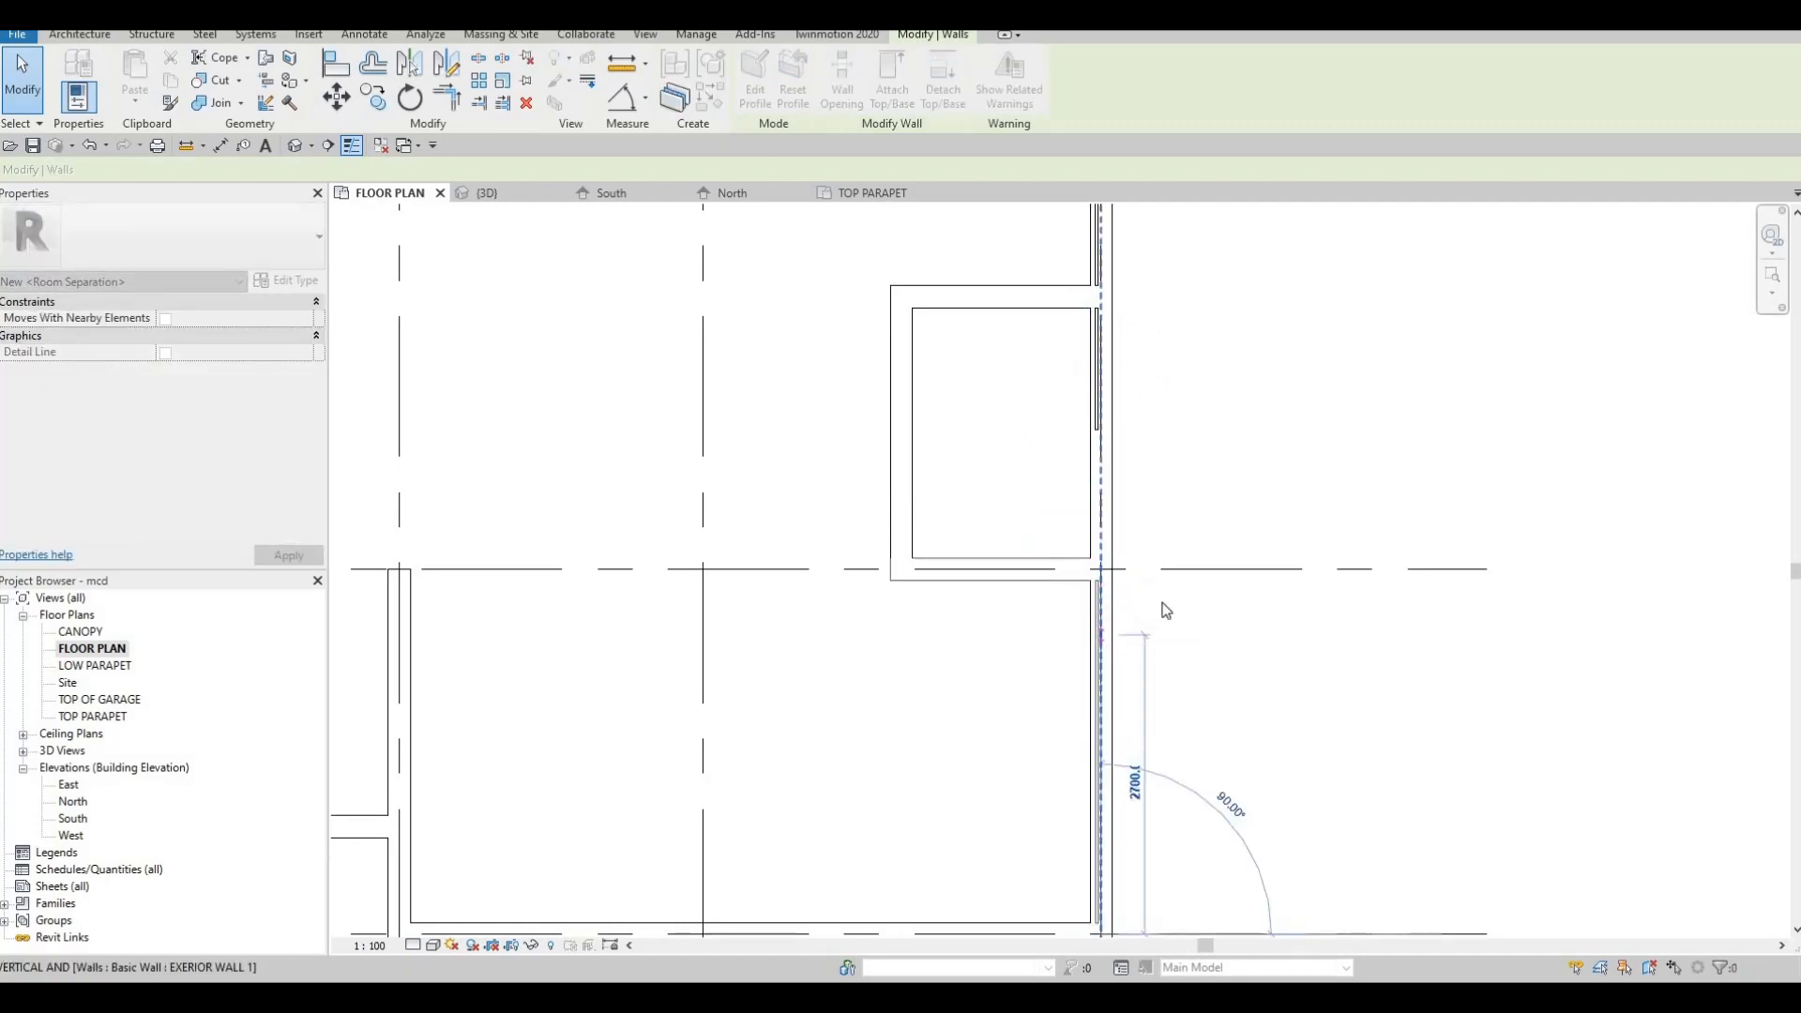
pyautogui.press('Escape')
pyautogui.scroll(-2, 1081, 363)
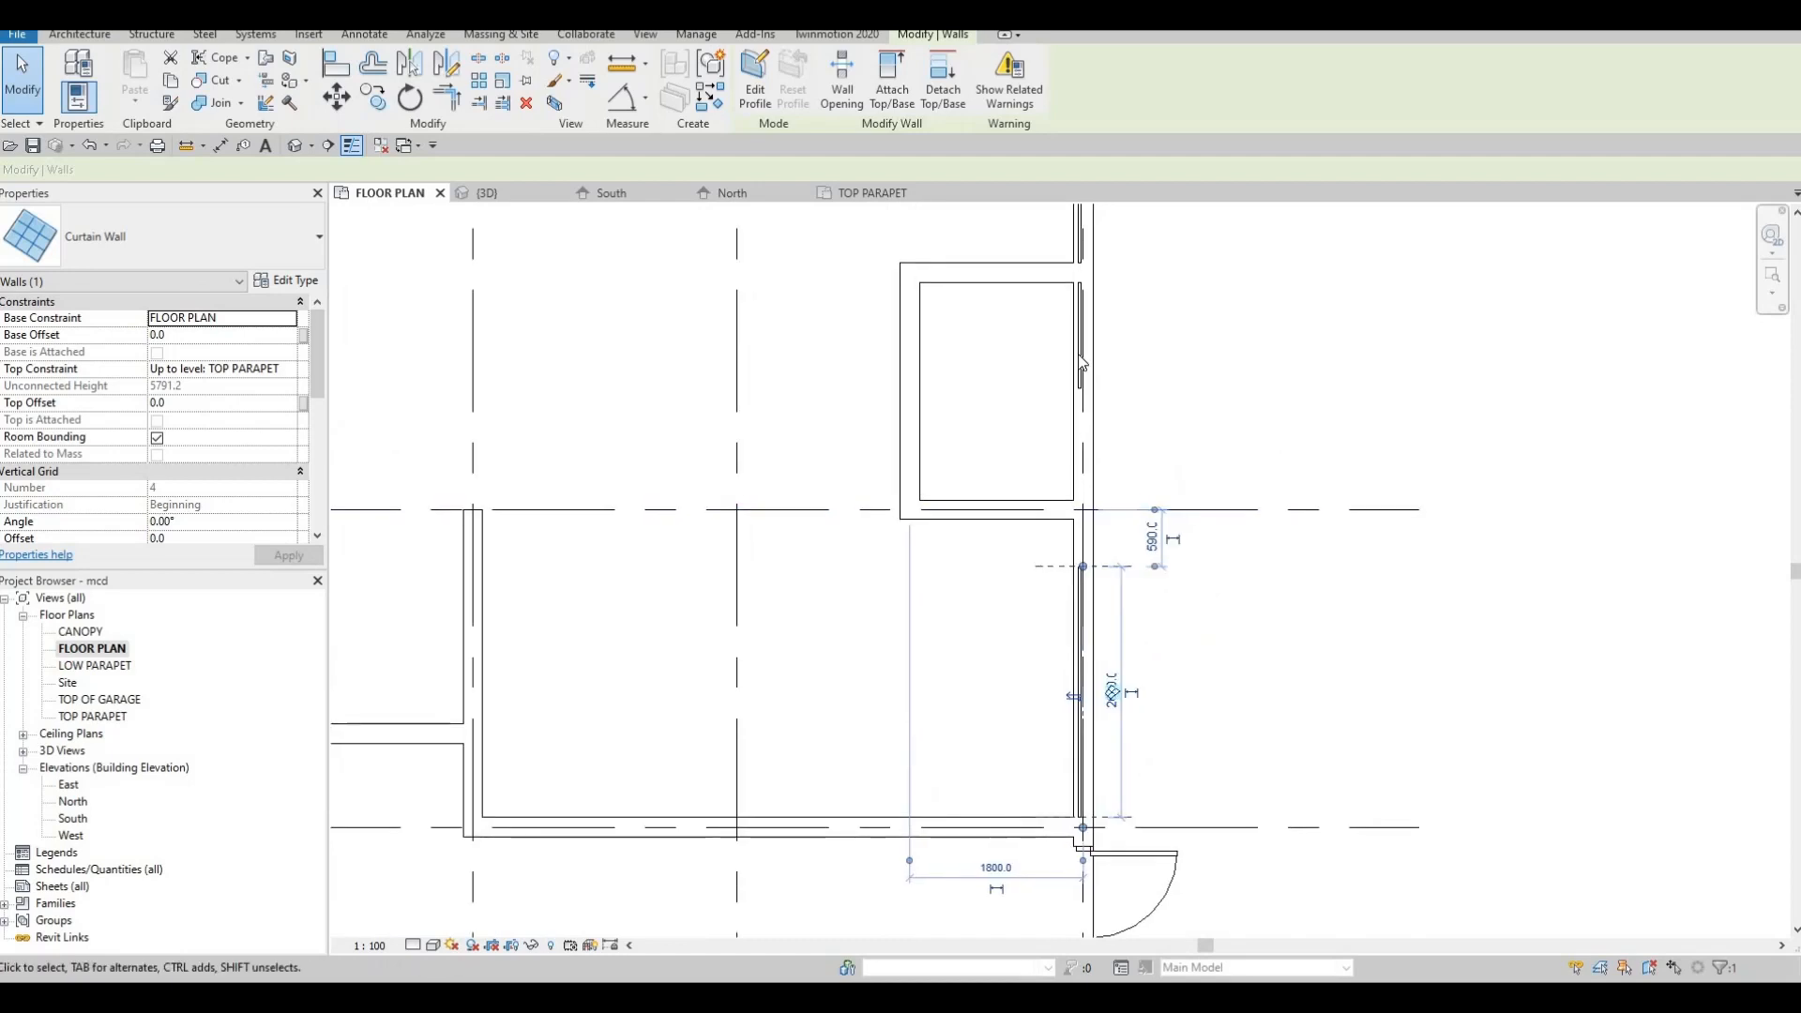
# Lengthen the small room's curtain wall by pulling its lower end down, about 1600 mm from the room's upper wall centreline
pyautogui.click(1083, 385)
pyautogui.moveTo(1083, 387); pyautogui.dragTo(1084, 426)
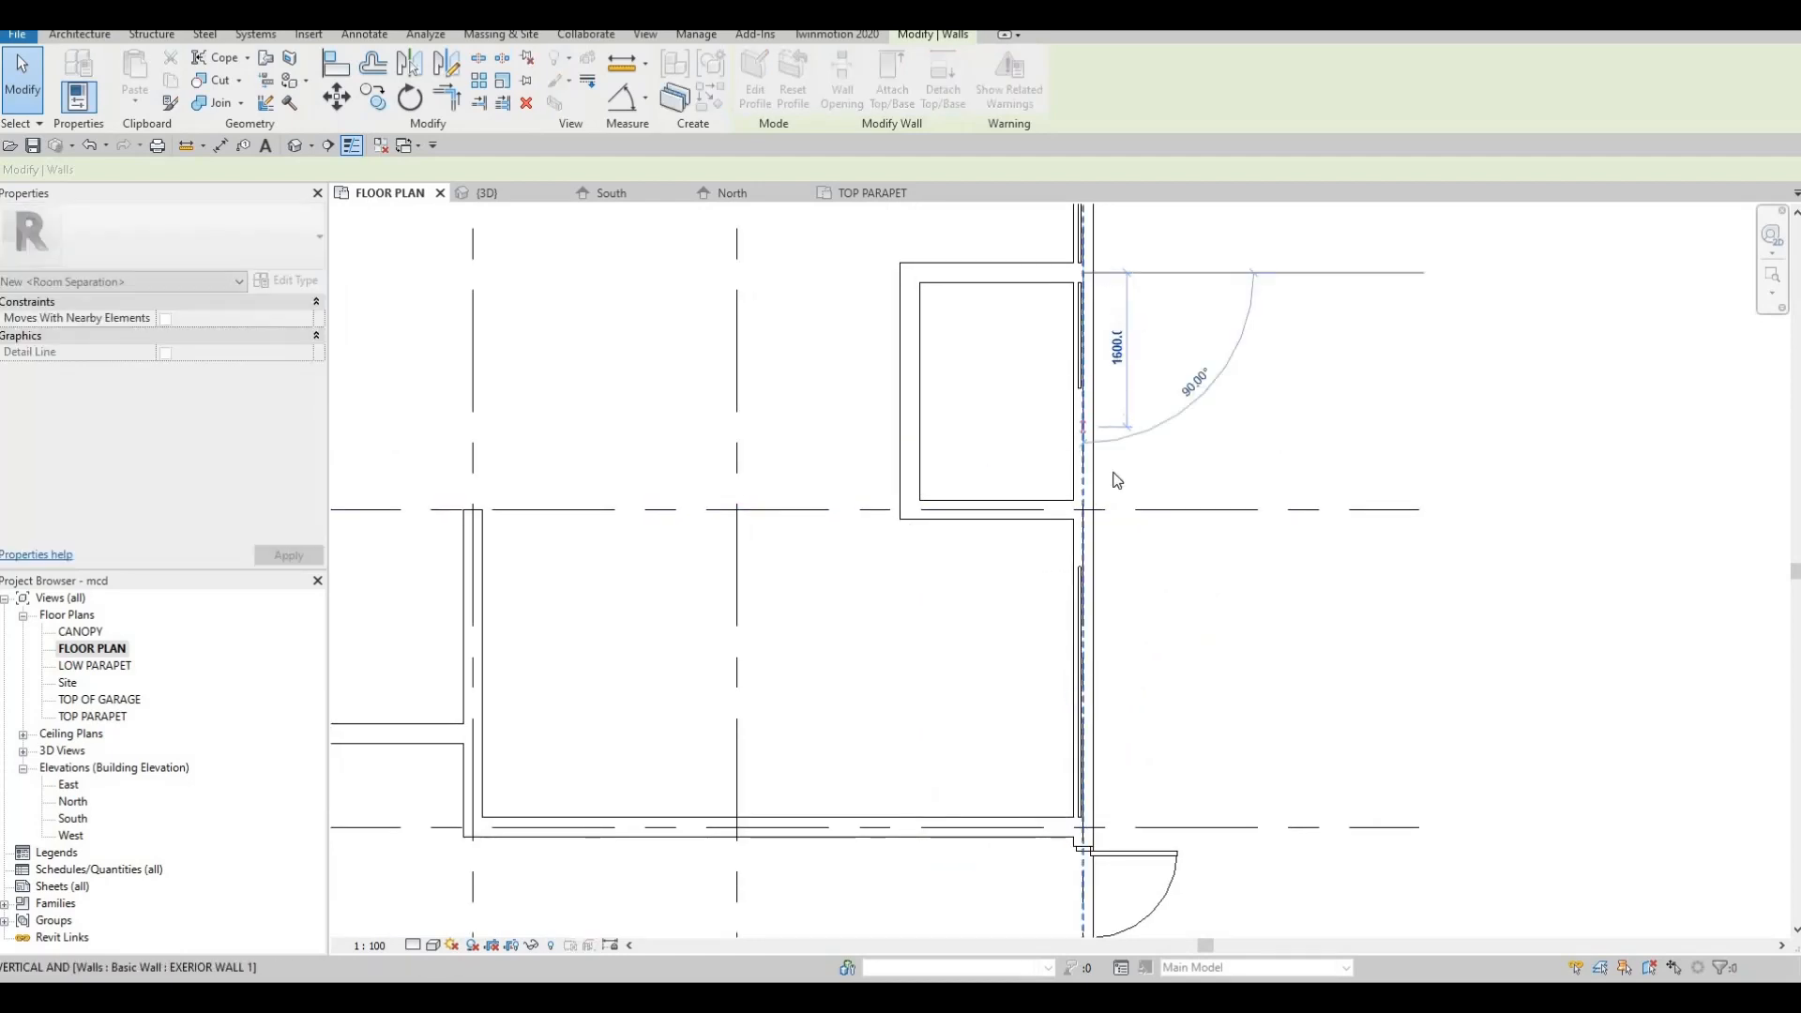
pyautogui.moveTo(1083, 500); pyautogui.dragTo(1090, 422, button='middle')
# Pull the upper end of the curtain wall below the small room farther down the grid 12 exterior wall
pyautogui.click(1088, 510)
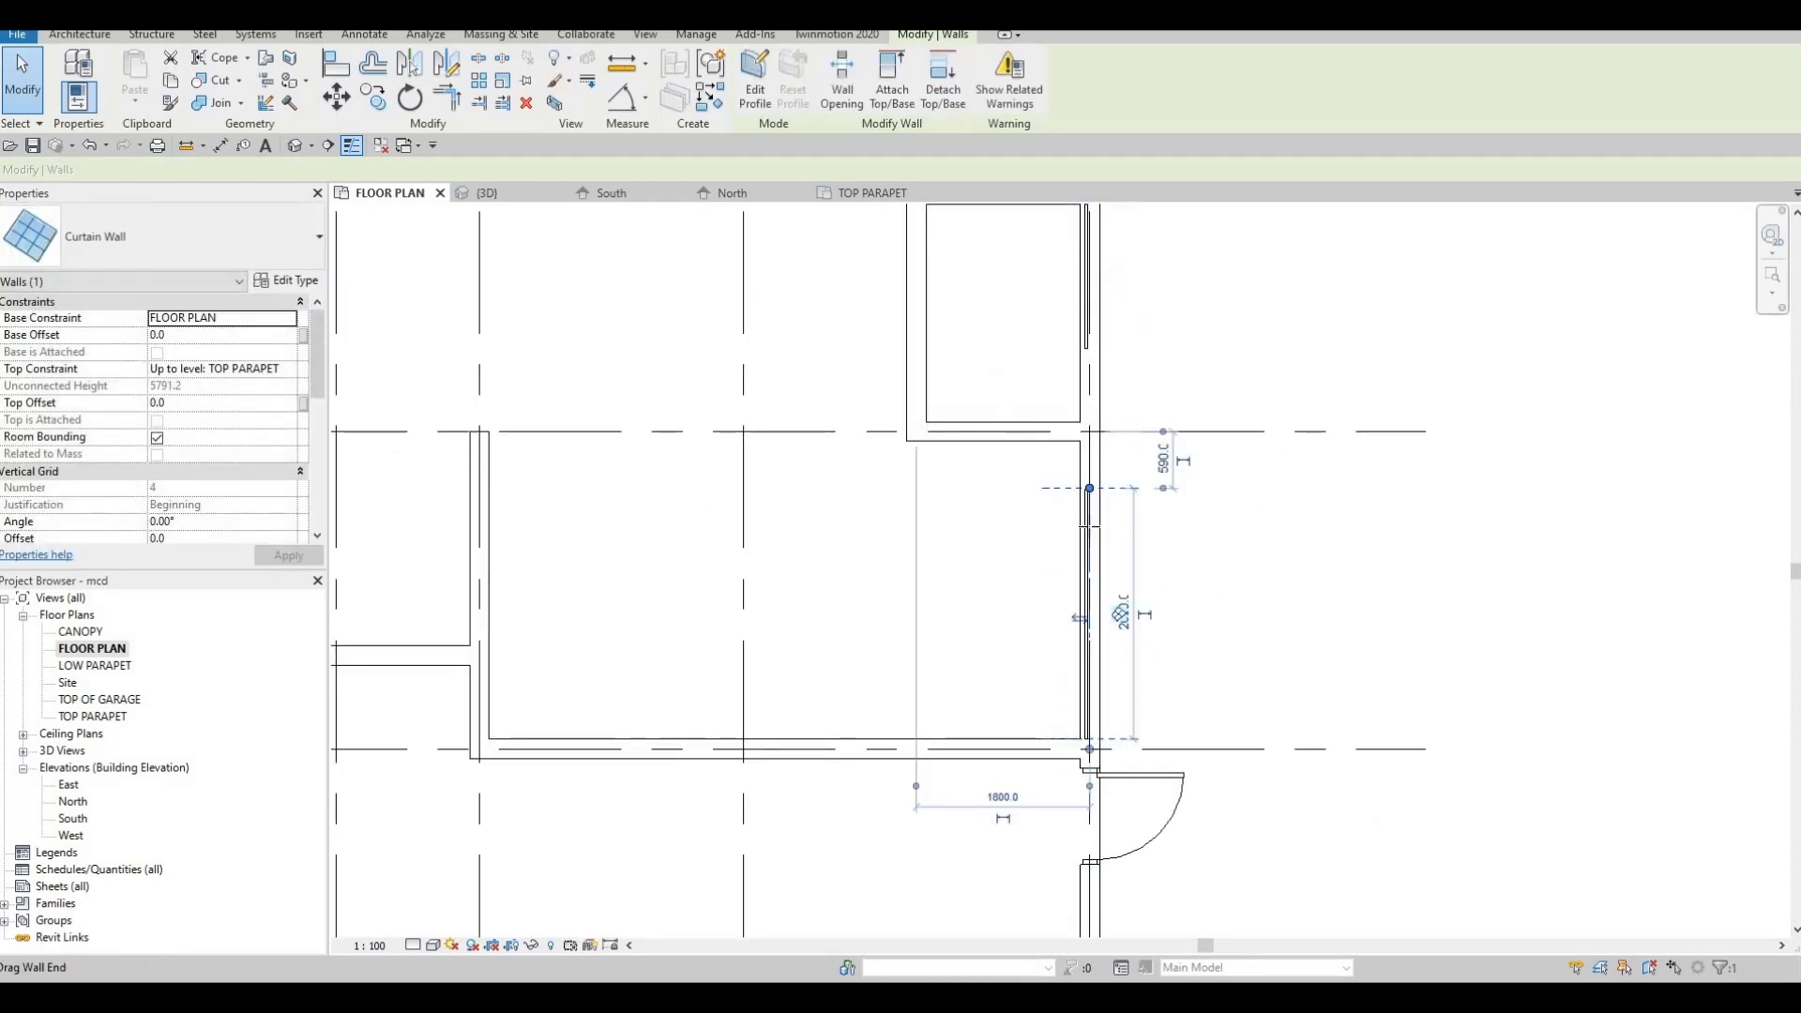
pyautogui.moveTo(1088, 488); pyautogui.dragTo(1105, 528)
pyautogui.moveTo(1151, 519); pyautogui.dragTo(1239, 497, button='middle')
pyautogui.scroll(-2, 1158, 457)
pyautogui.scroll(2, 1239, 483)
pyautogui.press('Escape')
pyautogui.press('Escape')
# Examine the exterior wall along the bottom of the plan for the next curtain wall location
pyautogui.moveTo(1097, 307); pyautogui.dragTo(1140, 399, button='middle')
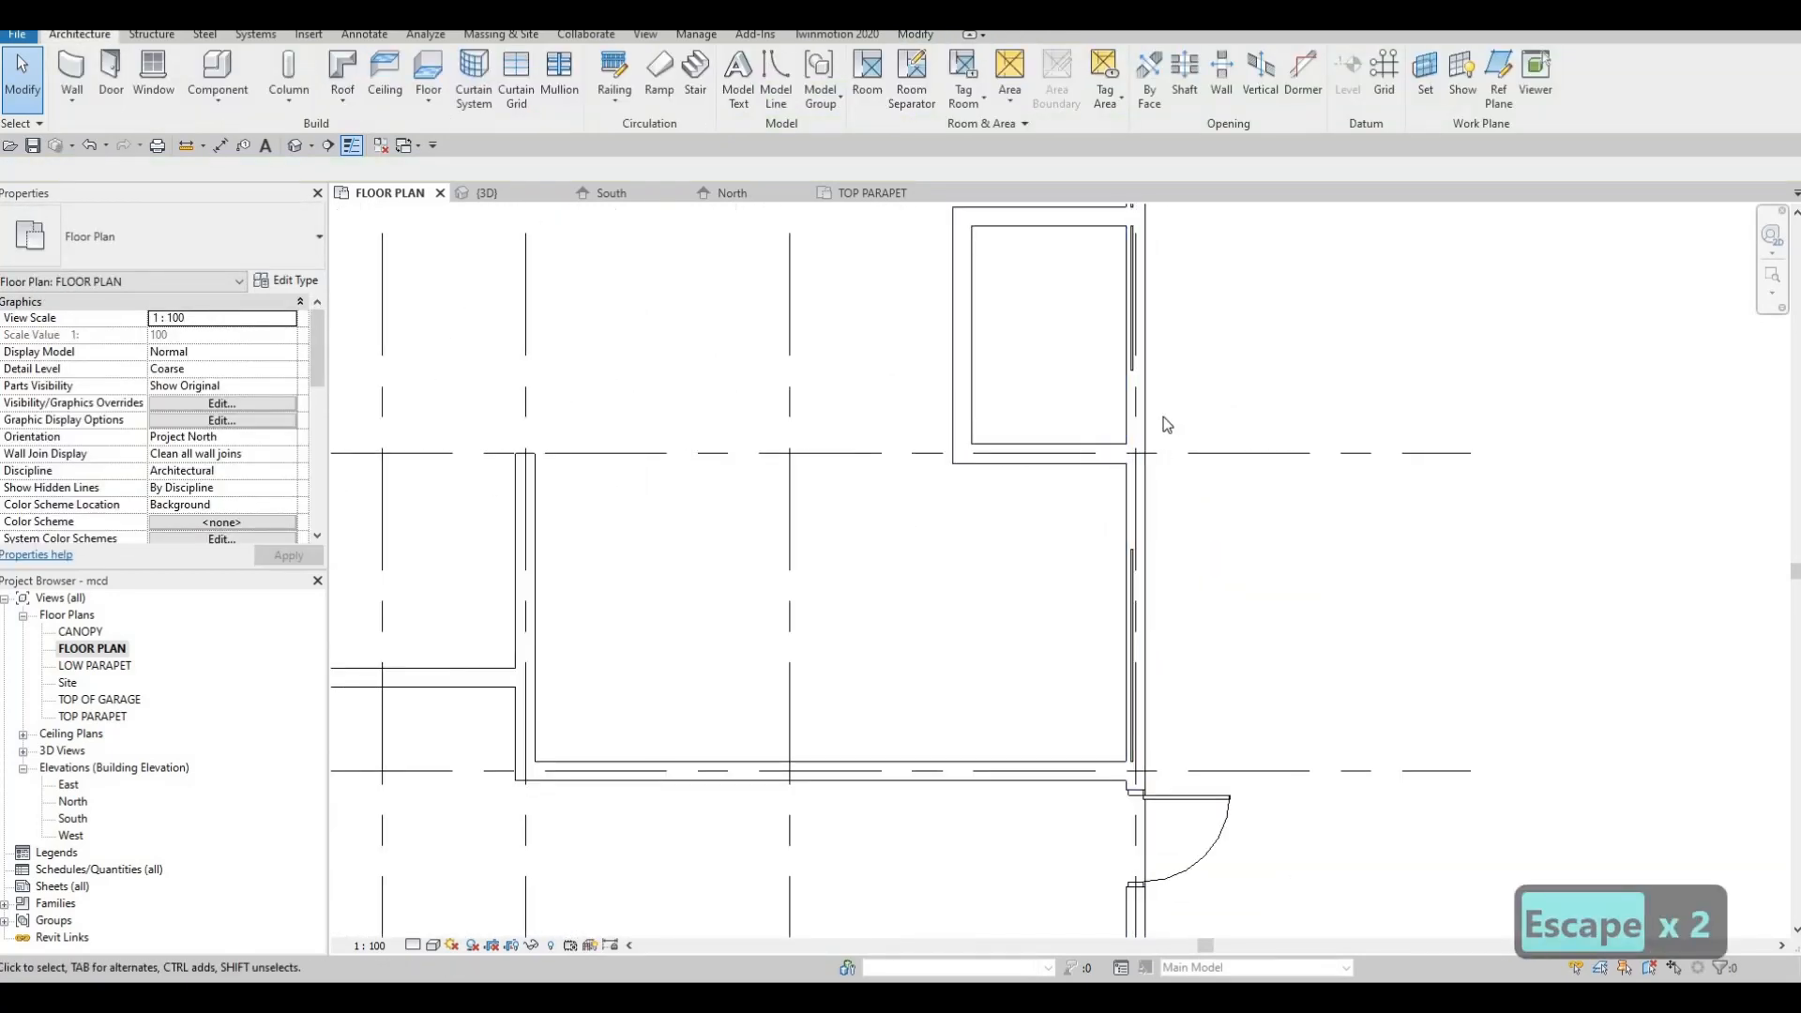
pyautogui.moveTo(1154, 425); pyautogui.dragTo(1172, 398, button='middle')
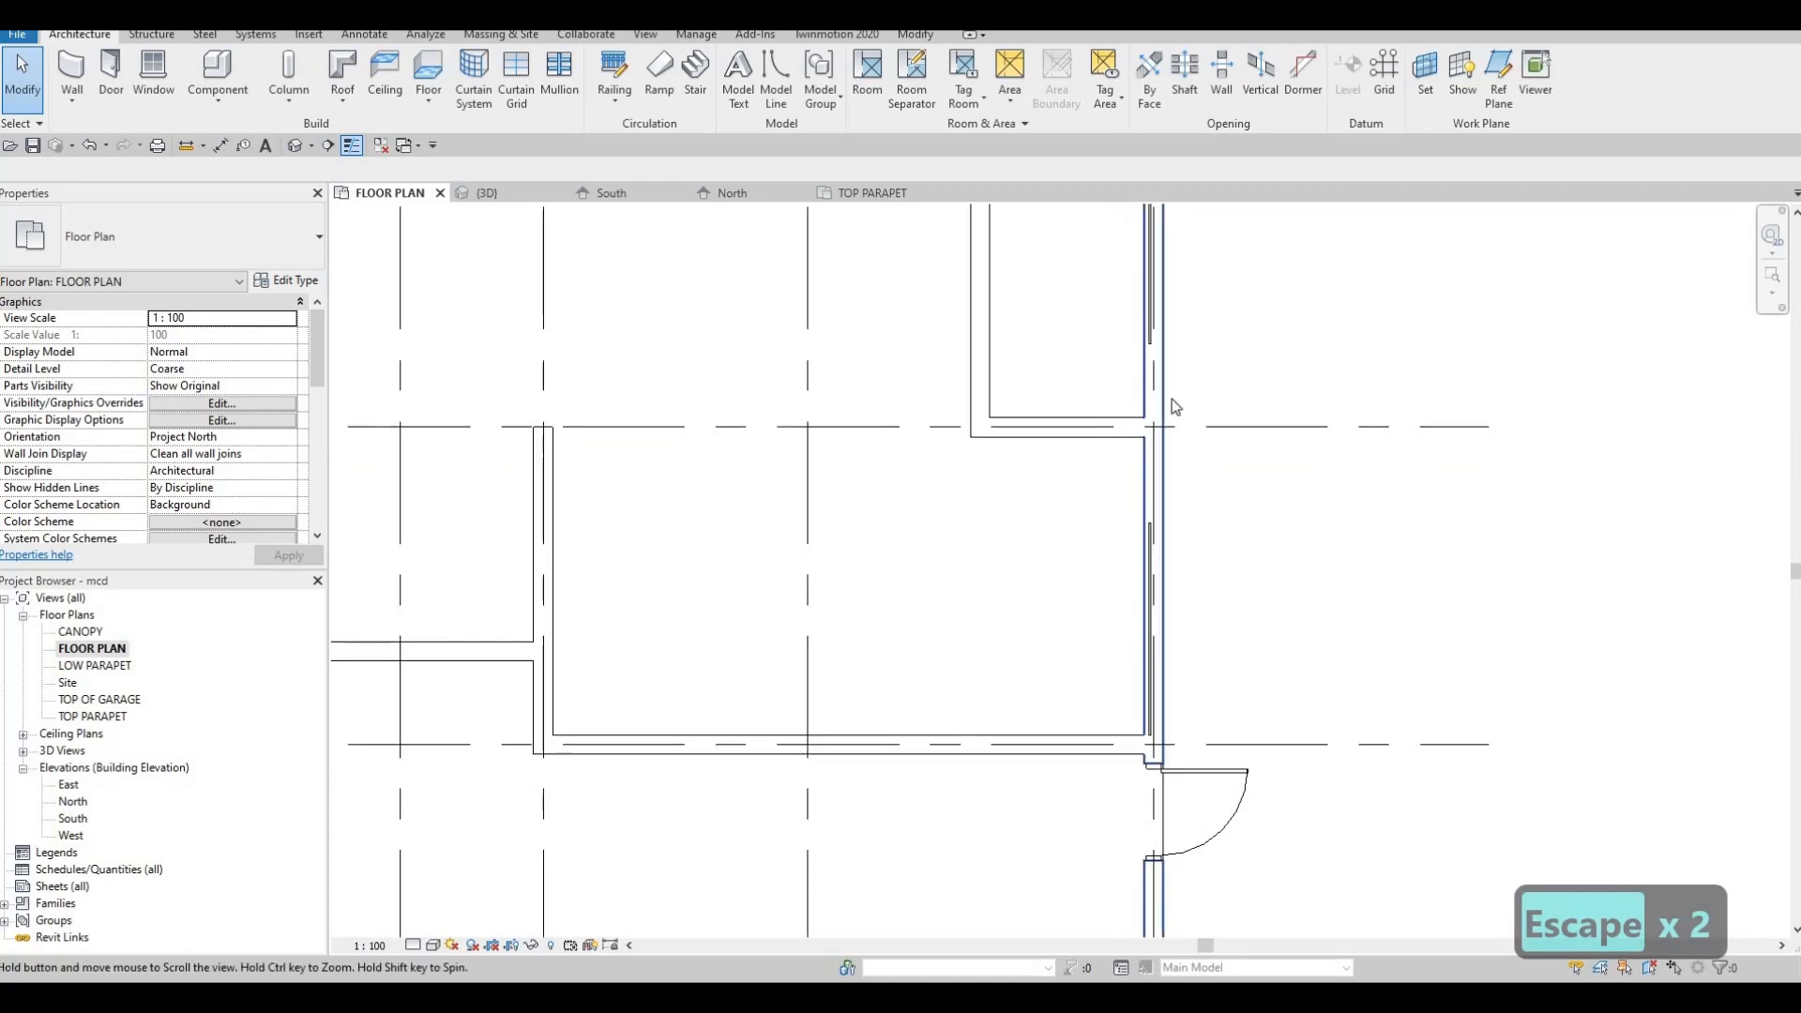
pyautogui.scroll(-3, 1172, 398)
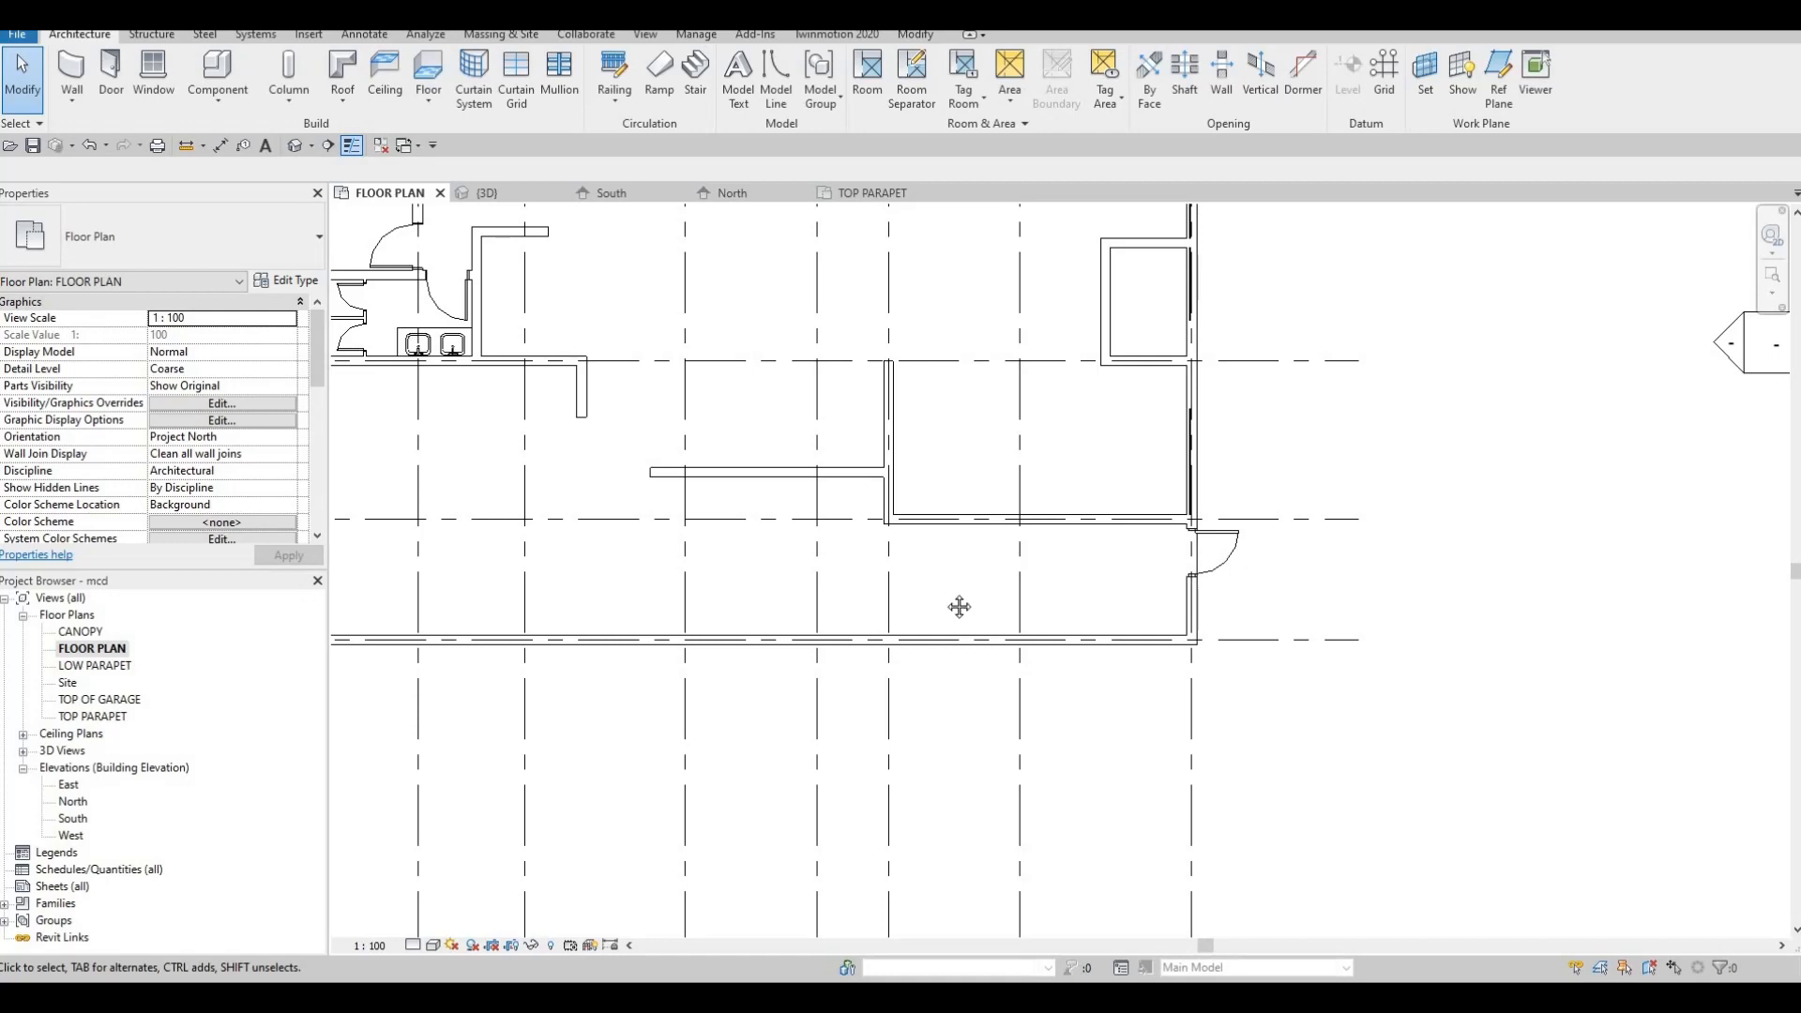
pyautogui.moveTo(434, 617); pyautogui.dragTo(561, 601, button='middle')
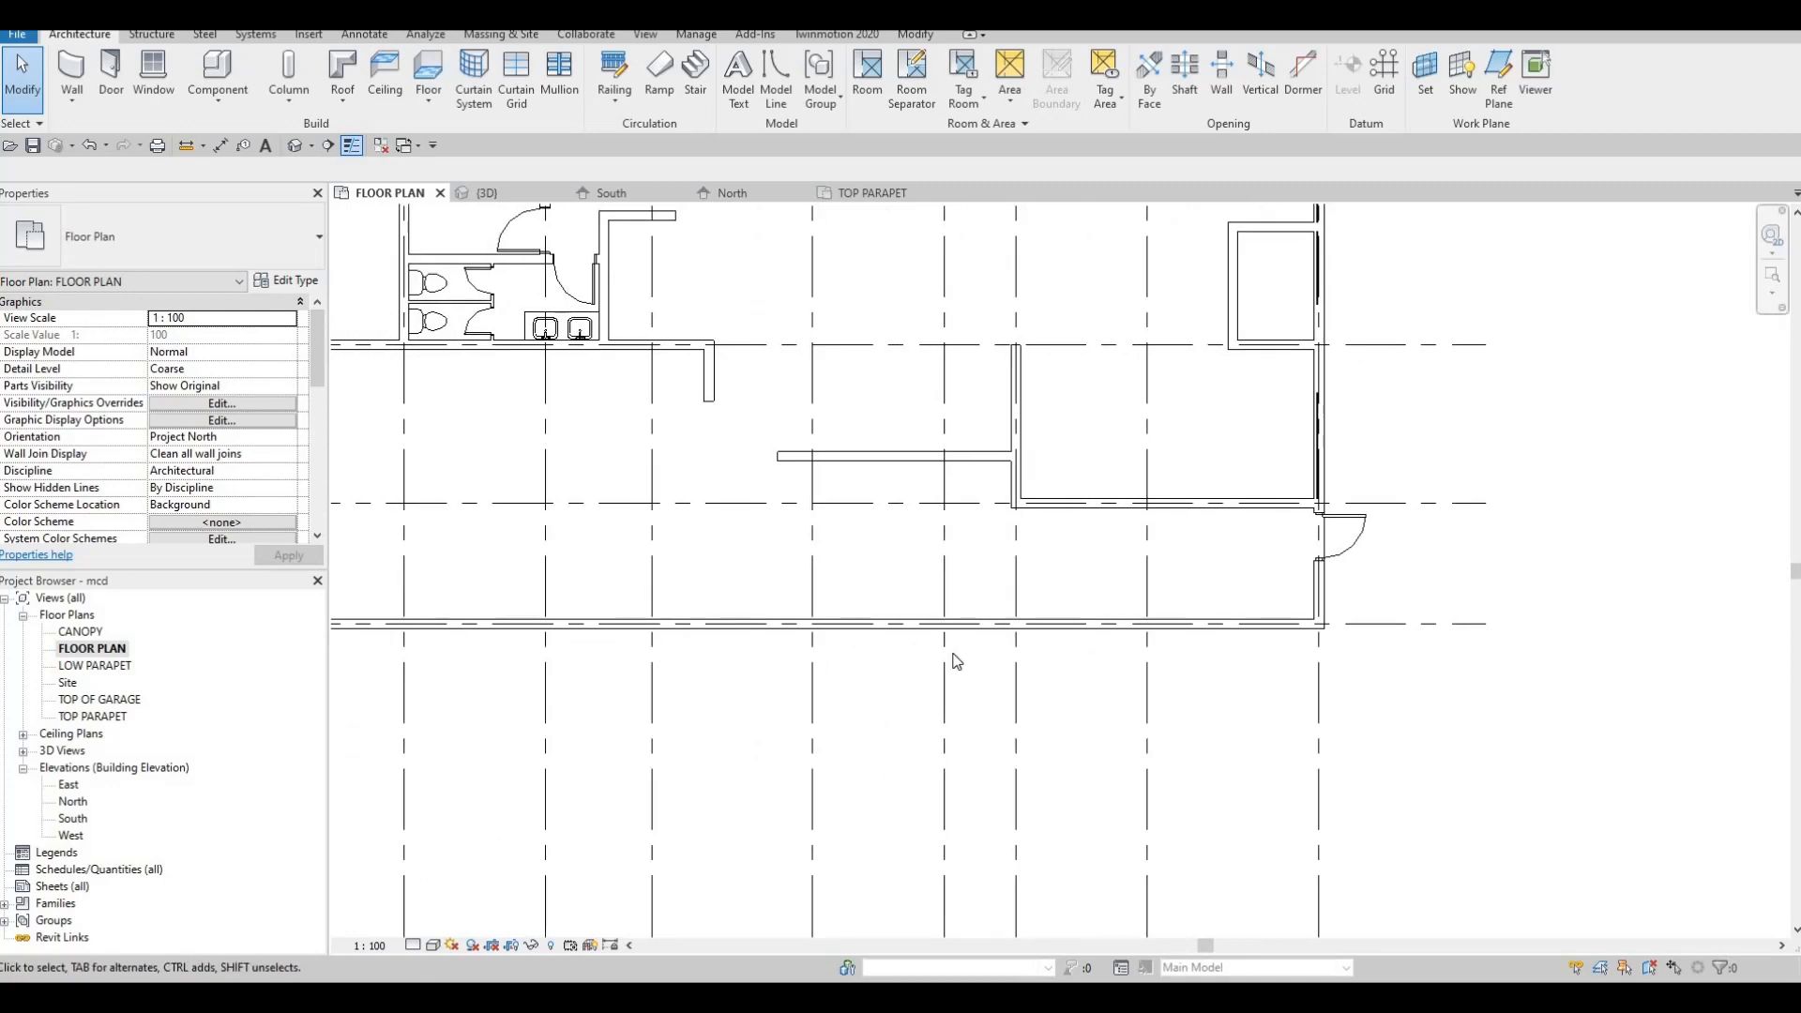
pyautogui.moveTo(926, 707); pyautogui.dragTo(633, 727, button='middle')
pyautogui.moveTo(784, 662); pyautogui.dragTo(840, 634, button='middle')
pyautogui.scroll(-1, 923, 670)
pyautogui.scroll(-1, 786, 643)
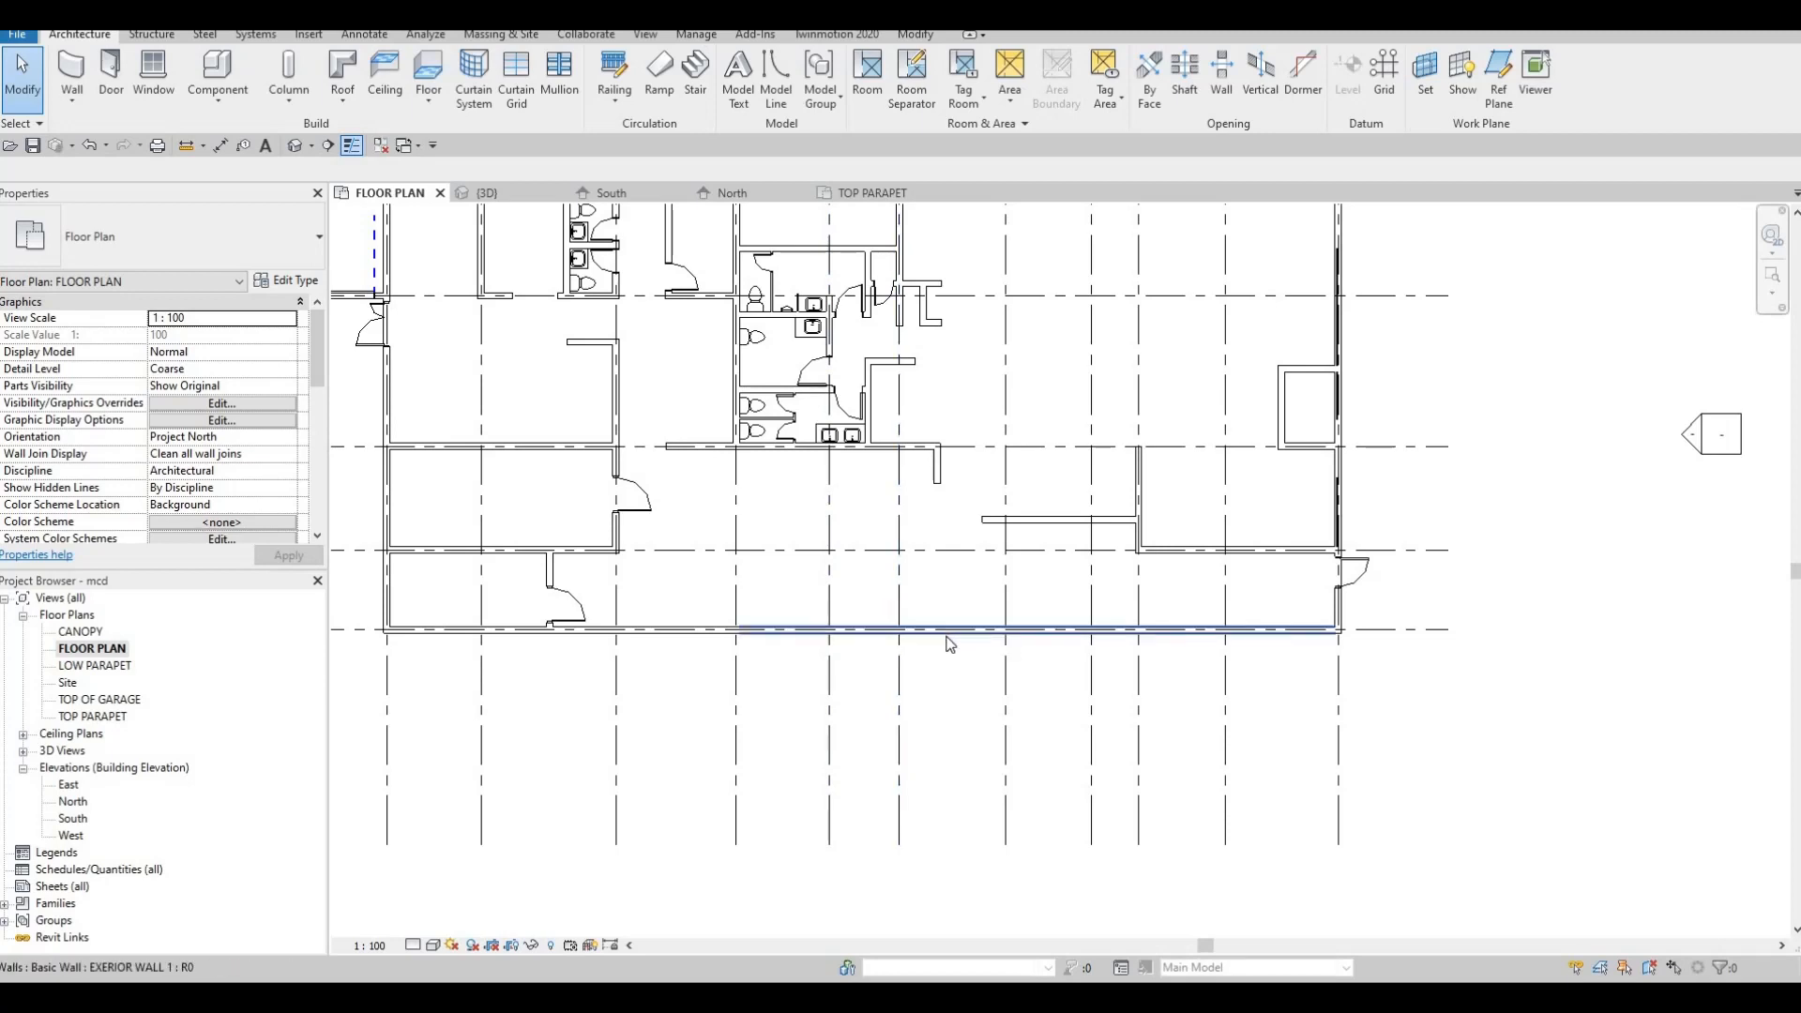
# Draw a short curtain wall in the lower exterior wall, from just past the corner room's door to a little beyond grid 4
pyautogui.click(73, 67)
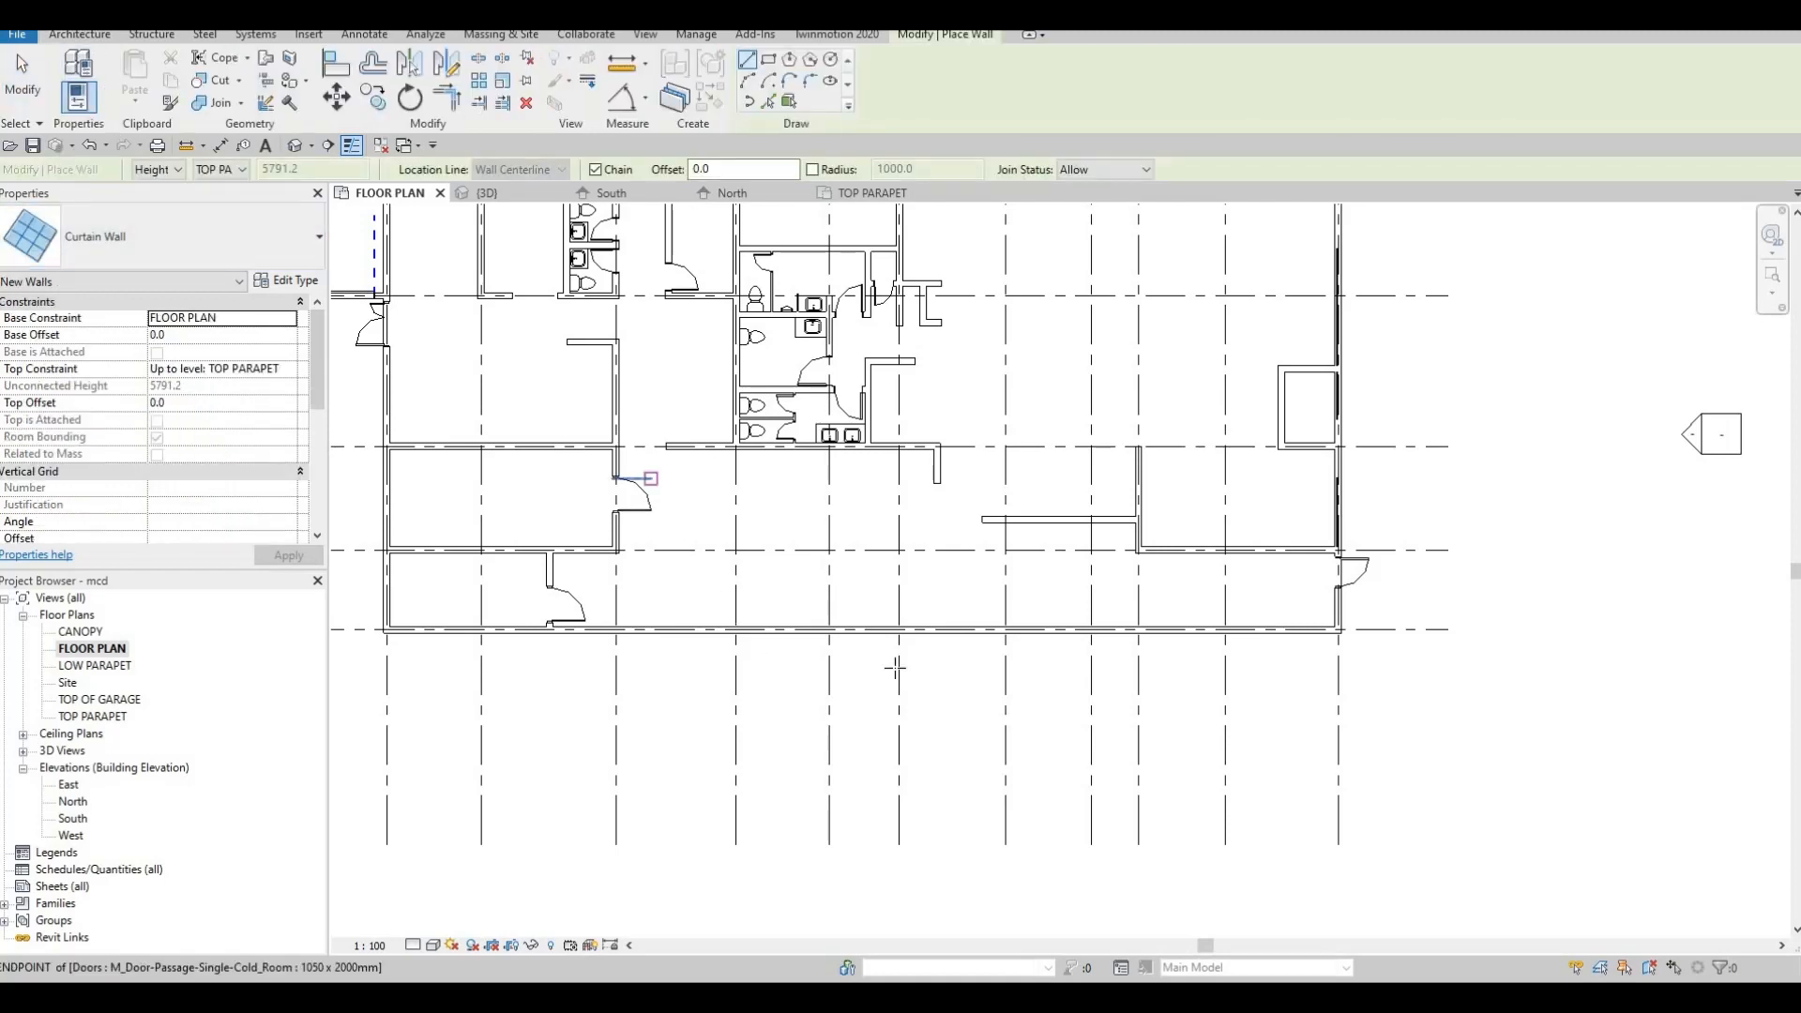
pyautogui.scroll(1, 875, 682)
pyautogui.scroll(1, 873, 671)
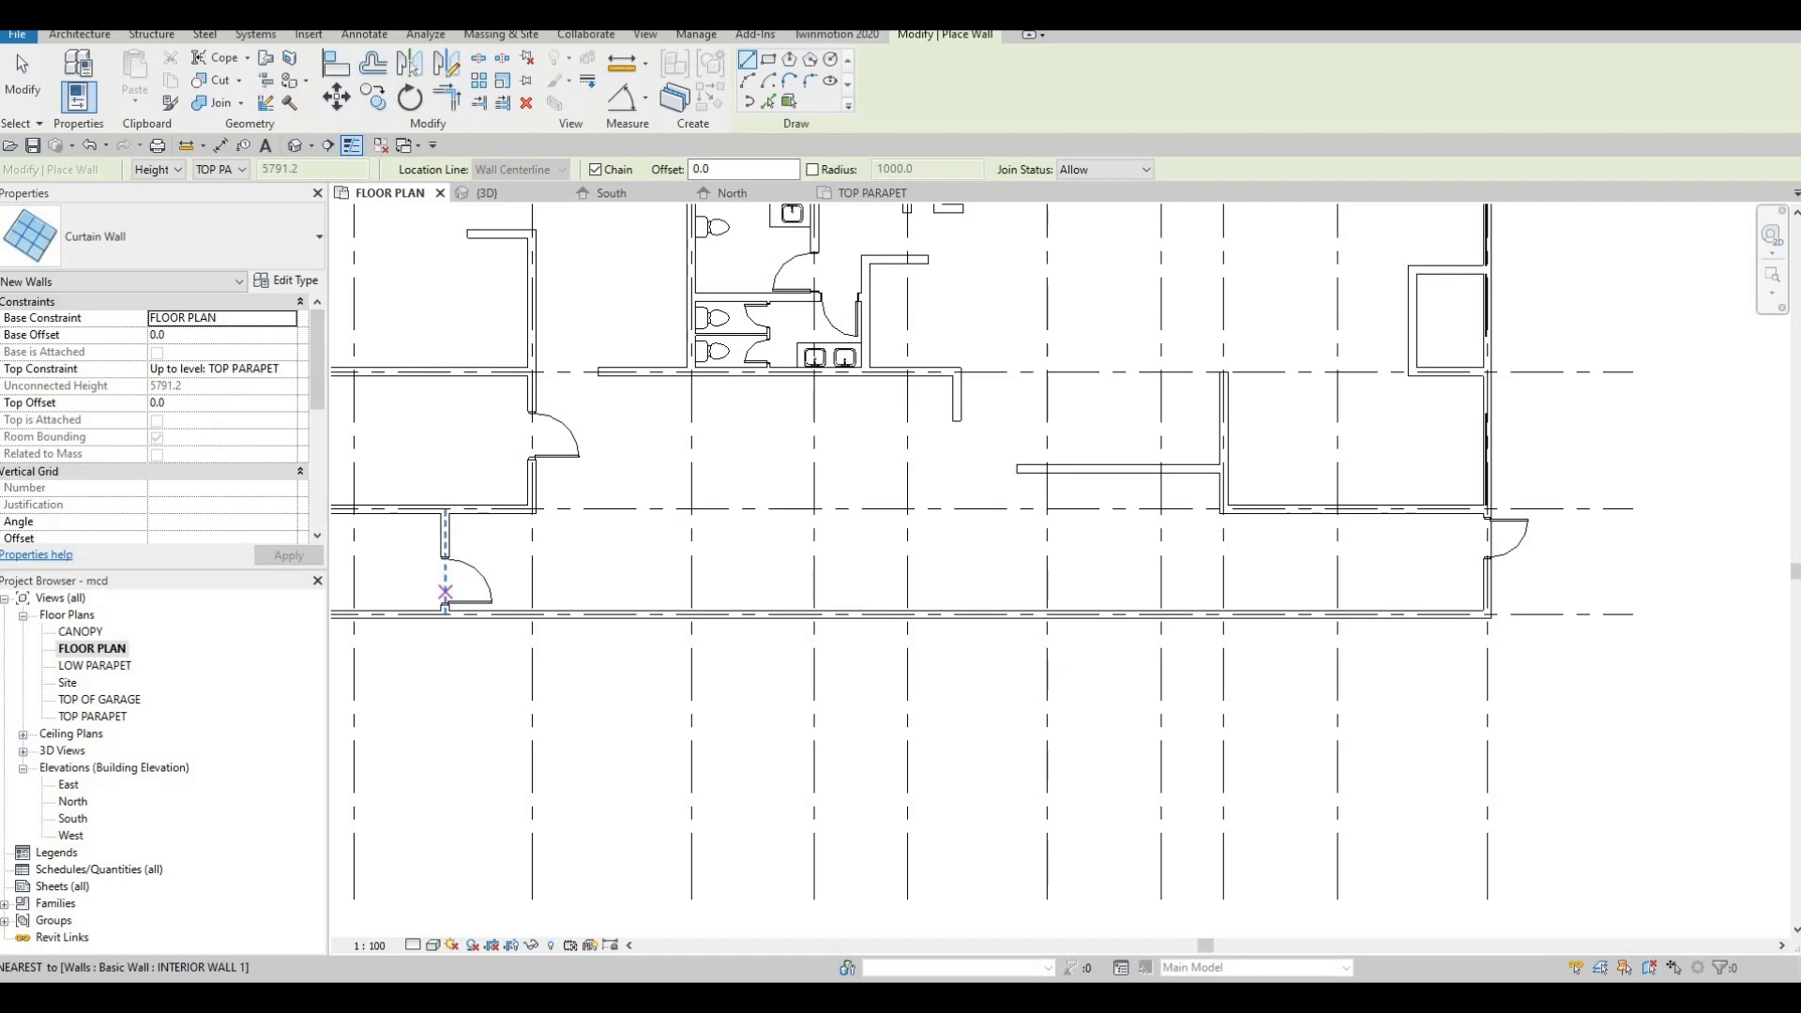
pyautogui.scroll(-4, 791, 715)
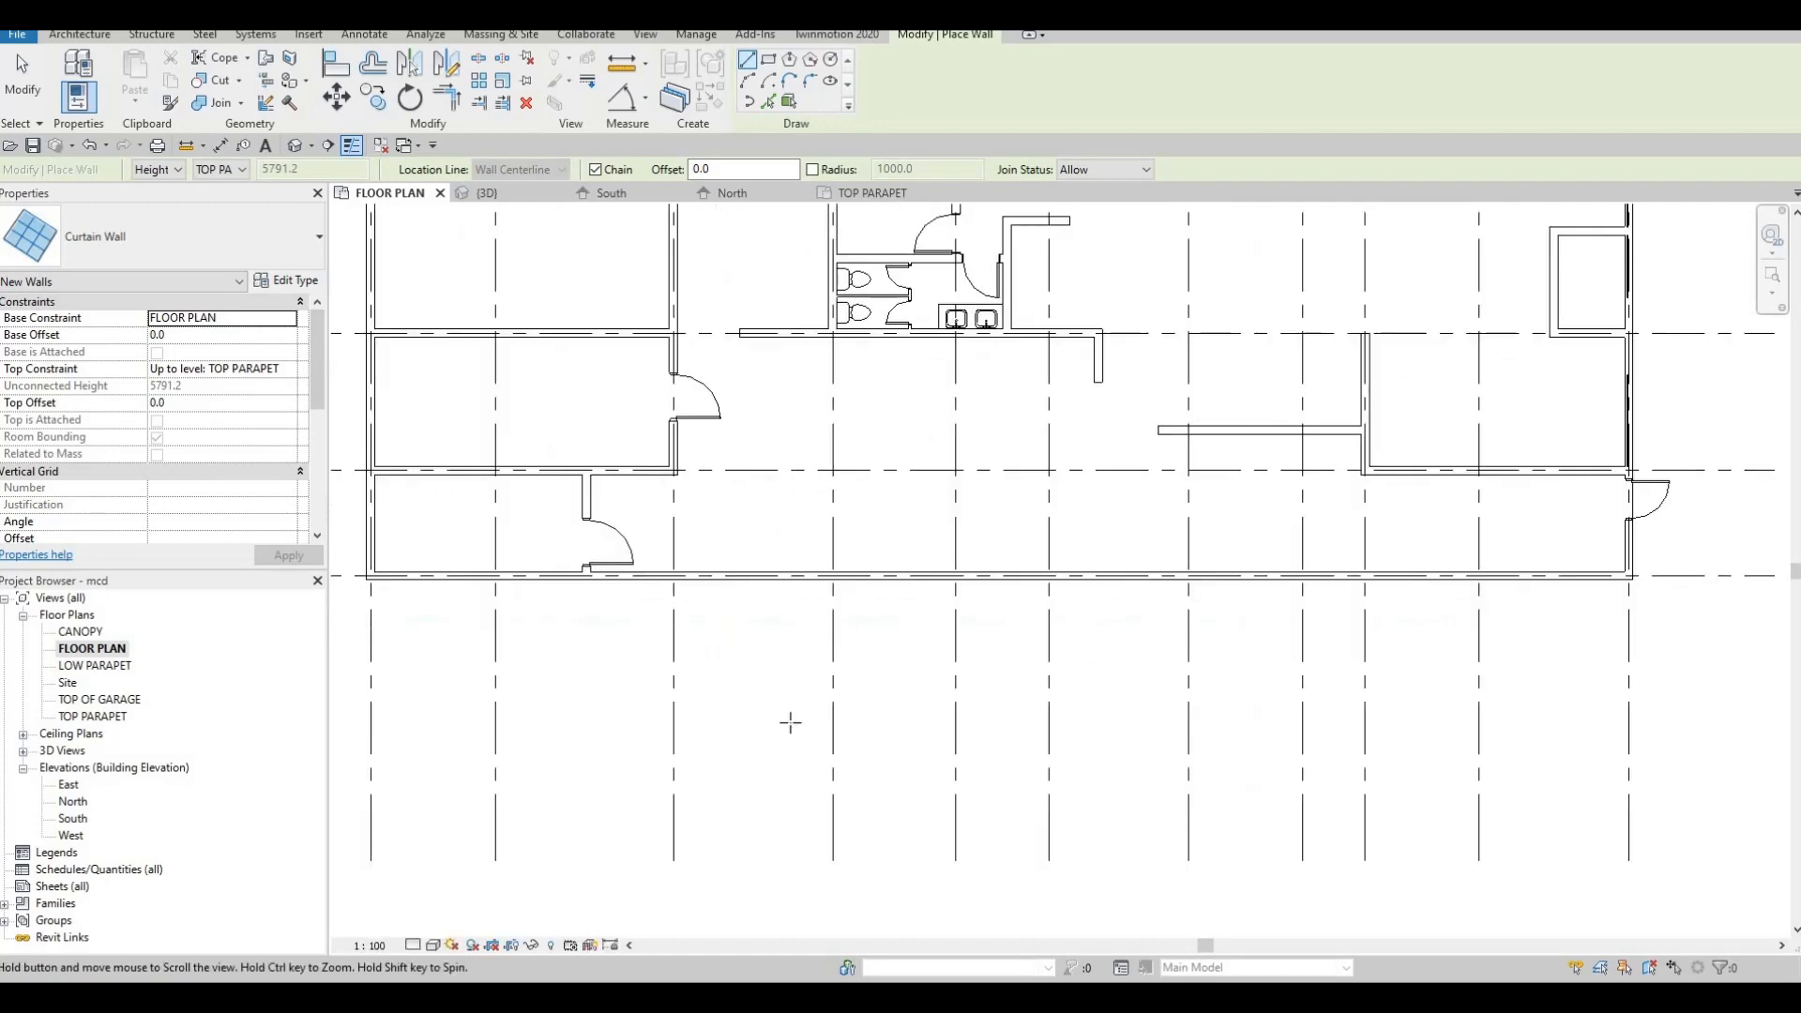
pyautogui.moveTo(791, 716); pyautogui.dragTo(810, 830, button='middle')
pyautogui.moveTo(884, 717); pyautogui.dragTo(971, 703, button='middle')
pyautogui.scroll(1, 767, 689)
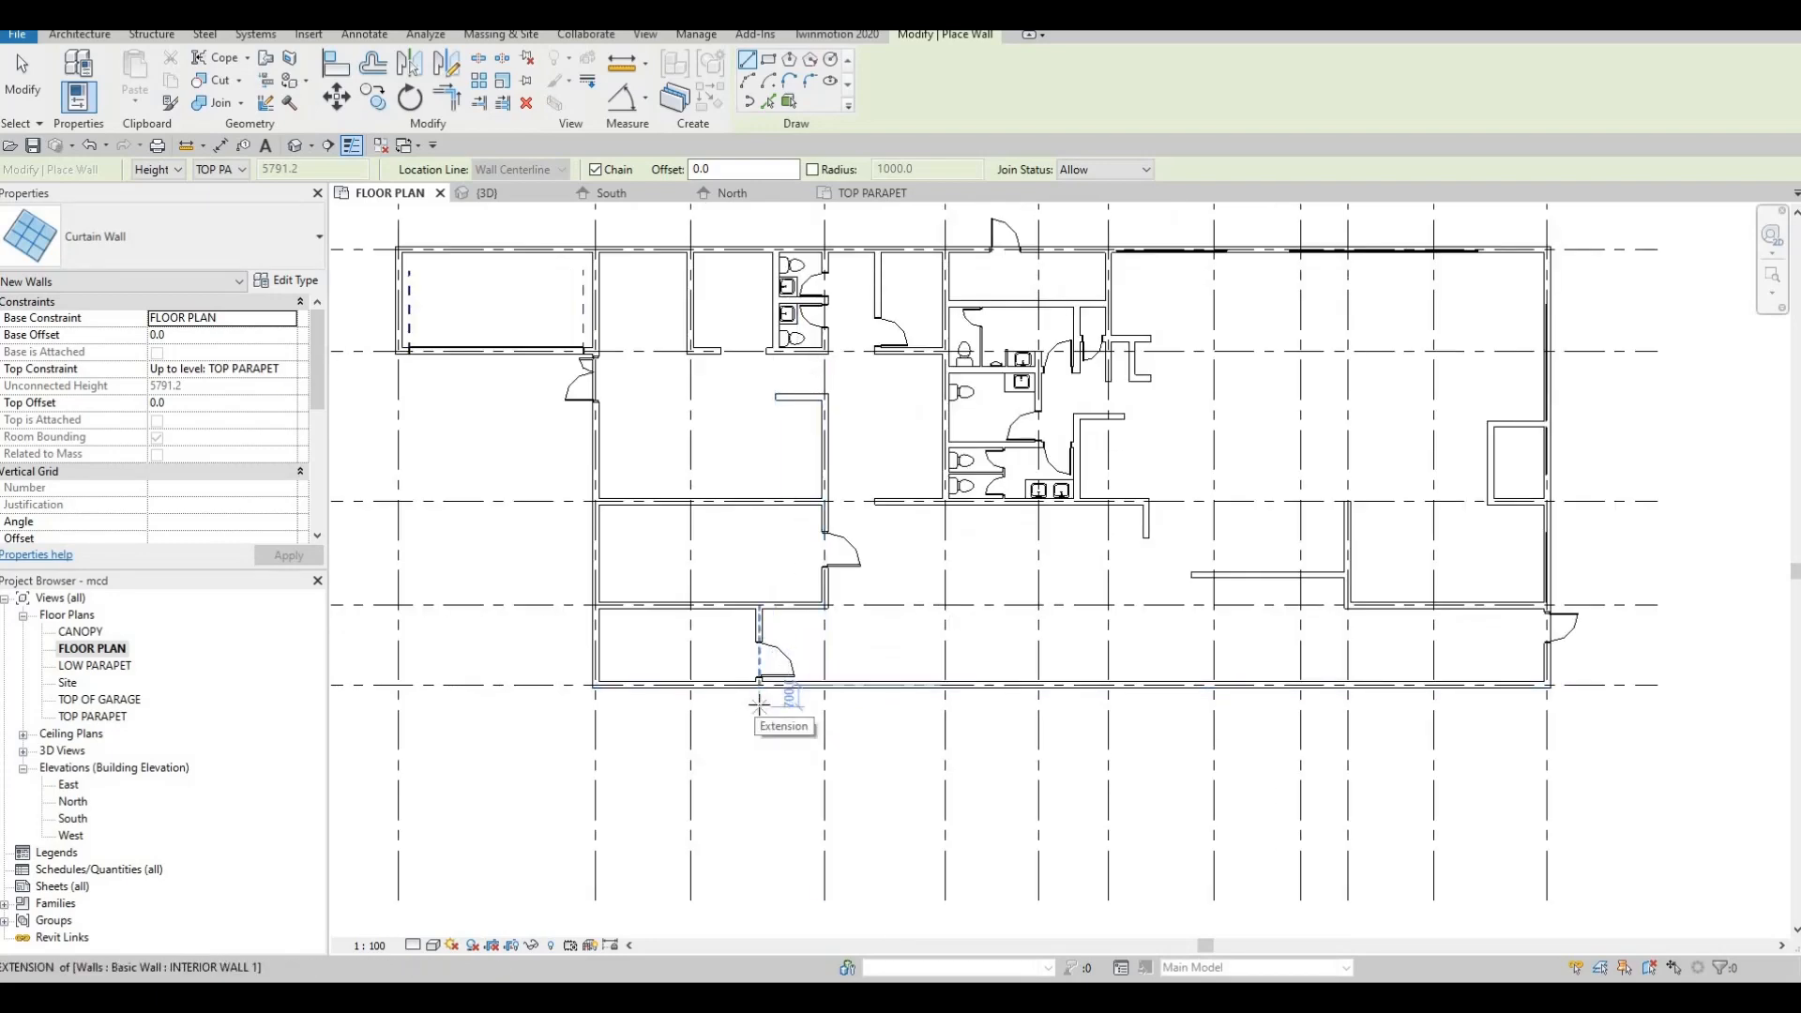
pyautogui.scroll(1, 747, 703)
pyautogui.scroll(3, 747, 704)
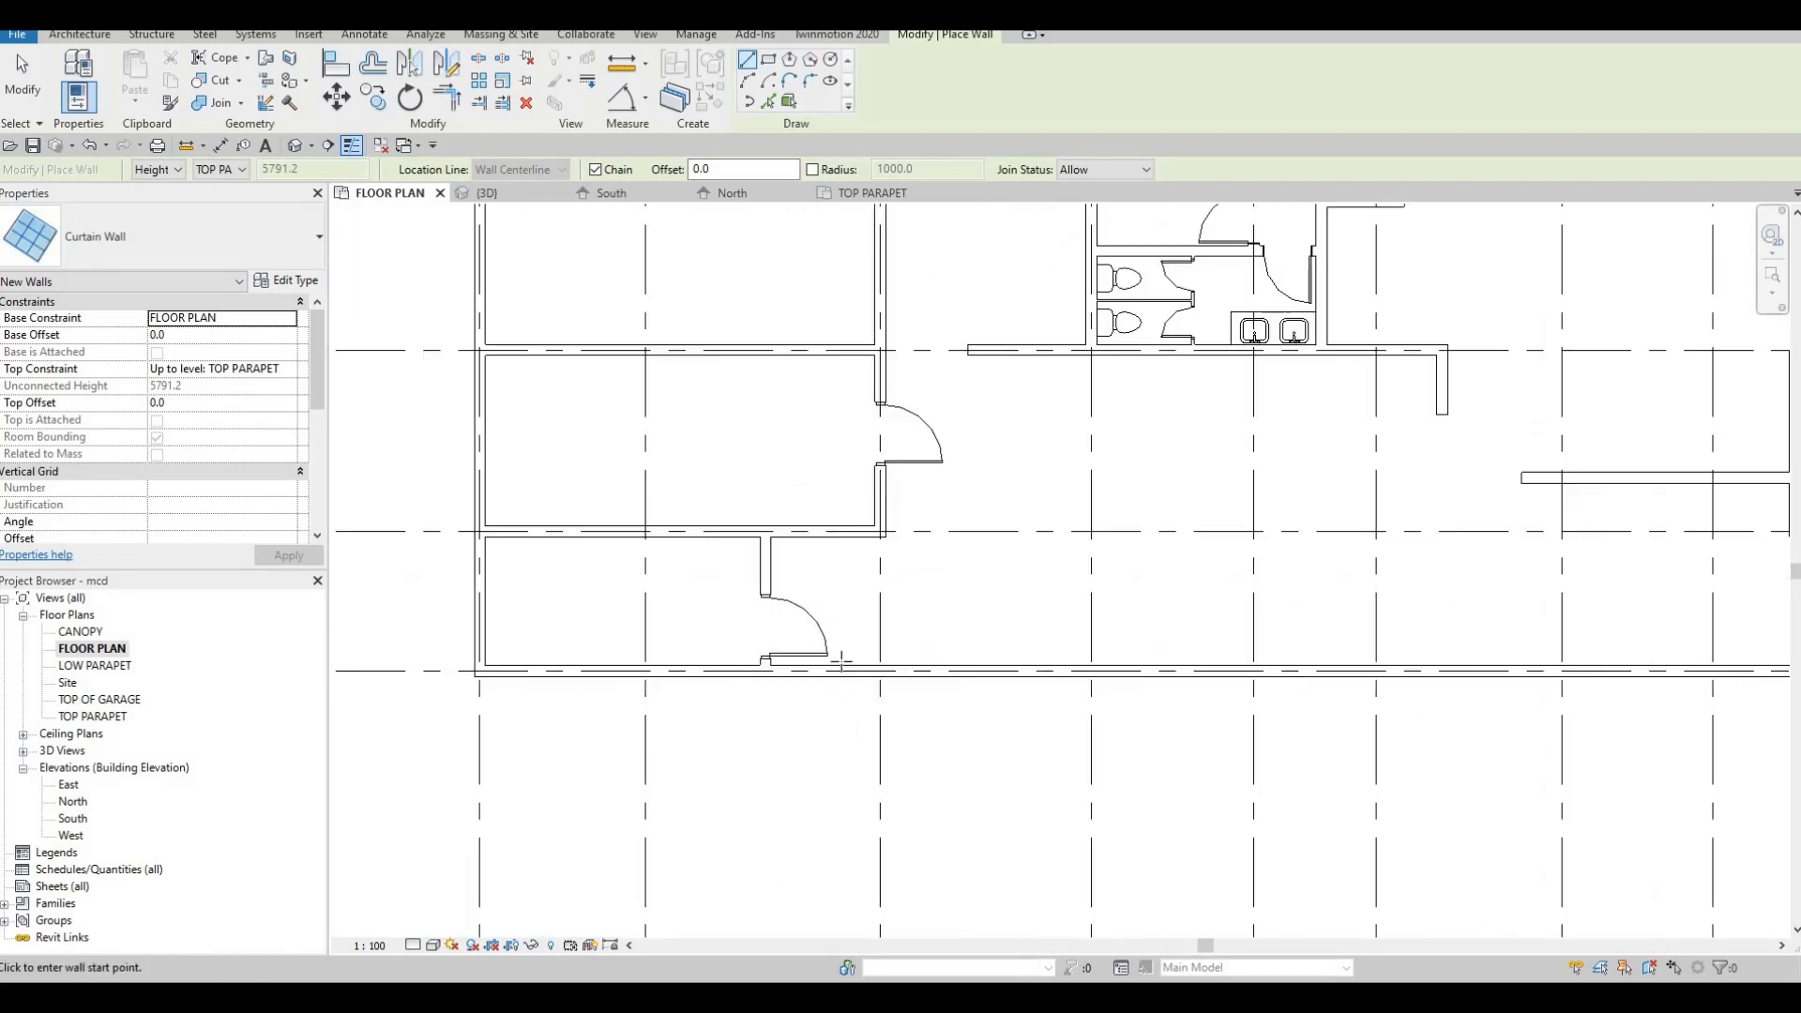
pyautogui.click(843, 655)
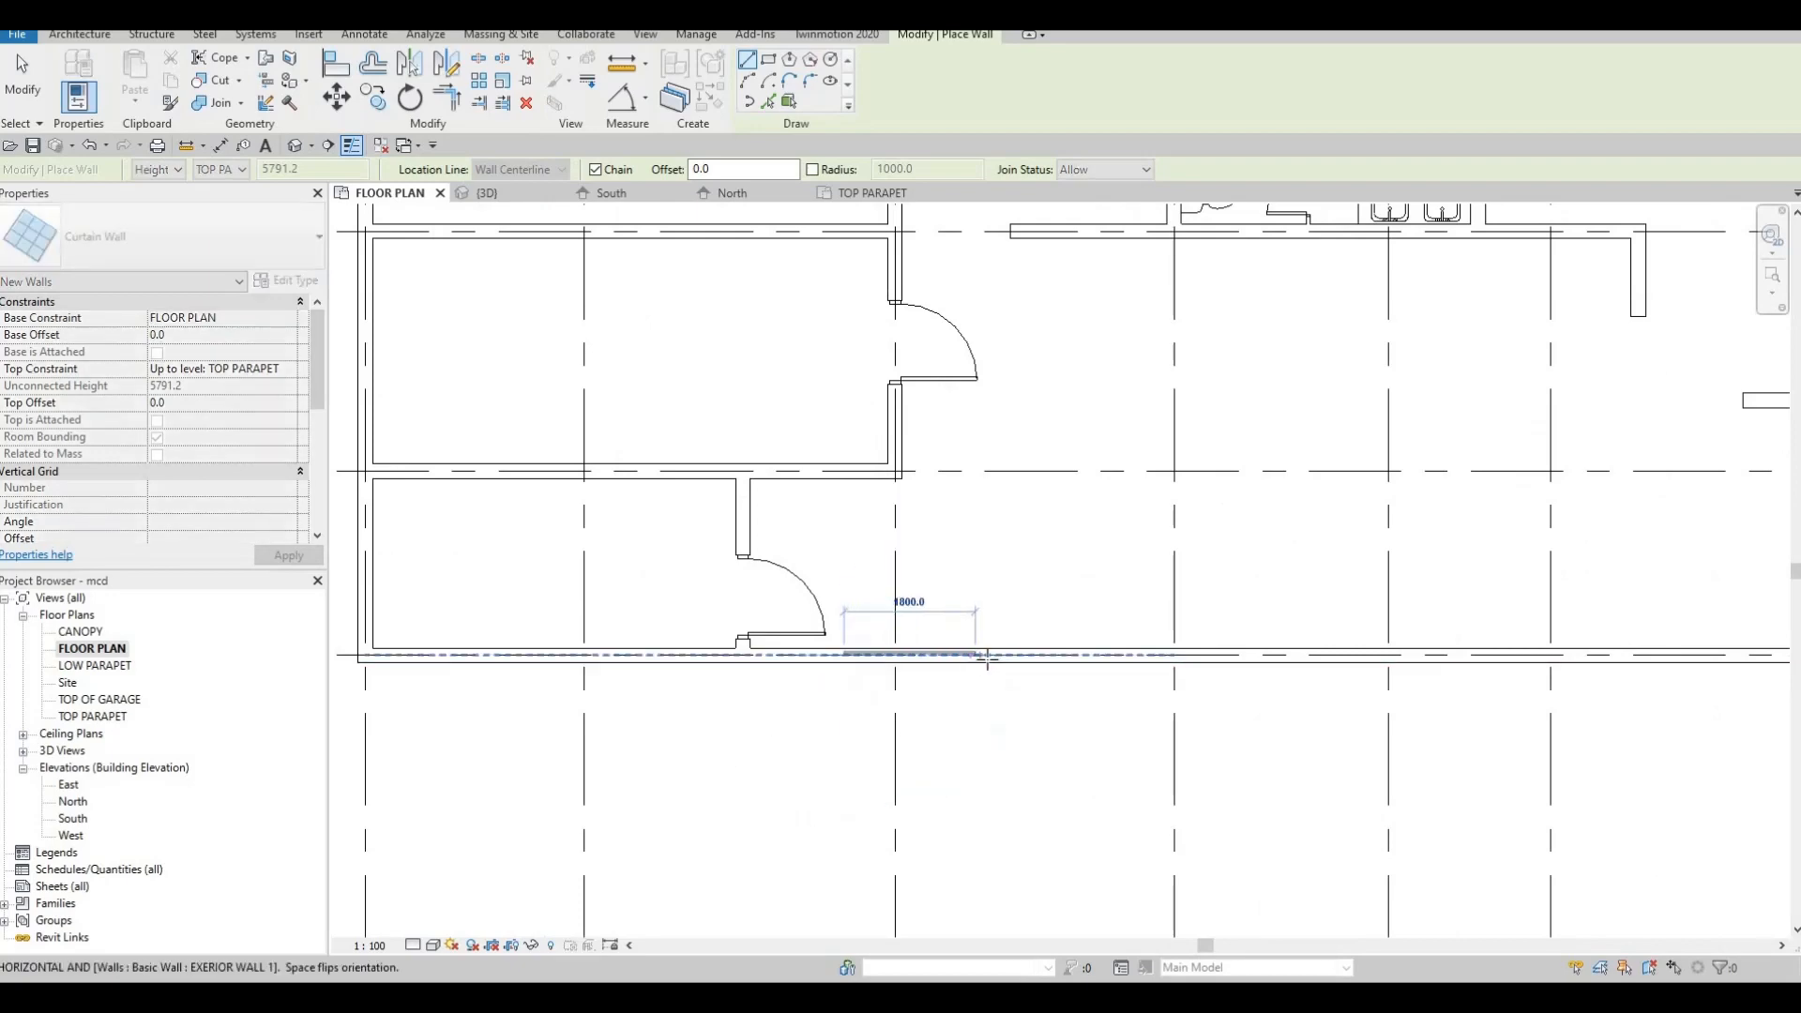
pyautogui.click(985, 684)
pyautogui.press('Escape')
pyautogui.press('Escape')
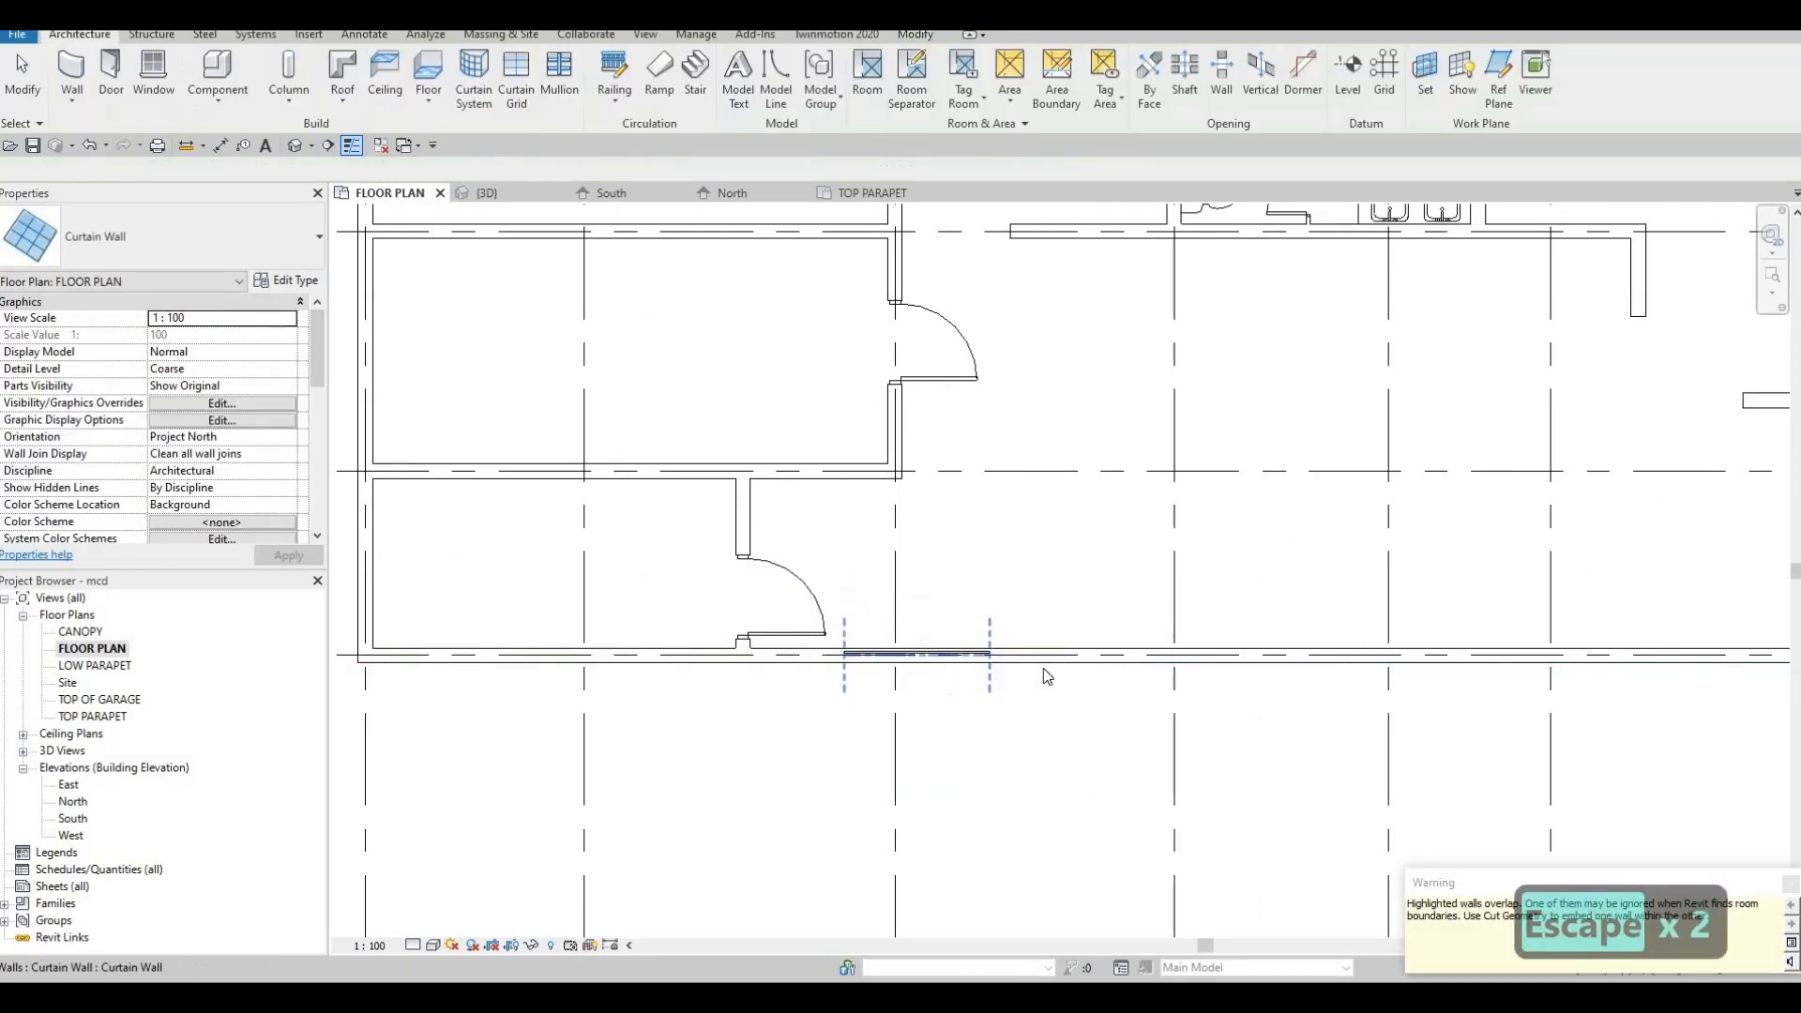
pyautogui.scroll(-2, 941, 661)
pyautogui.scroll(-2, 942, 655)
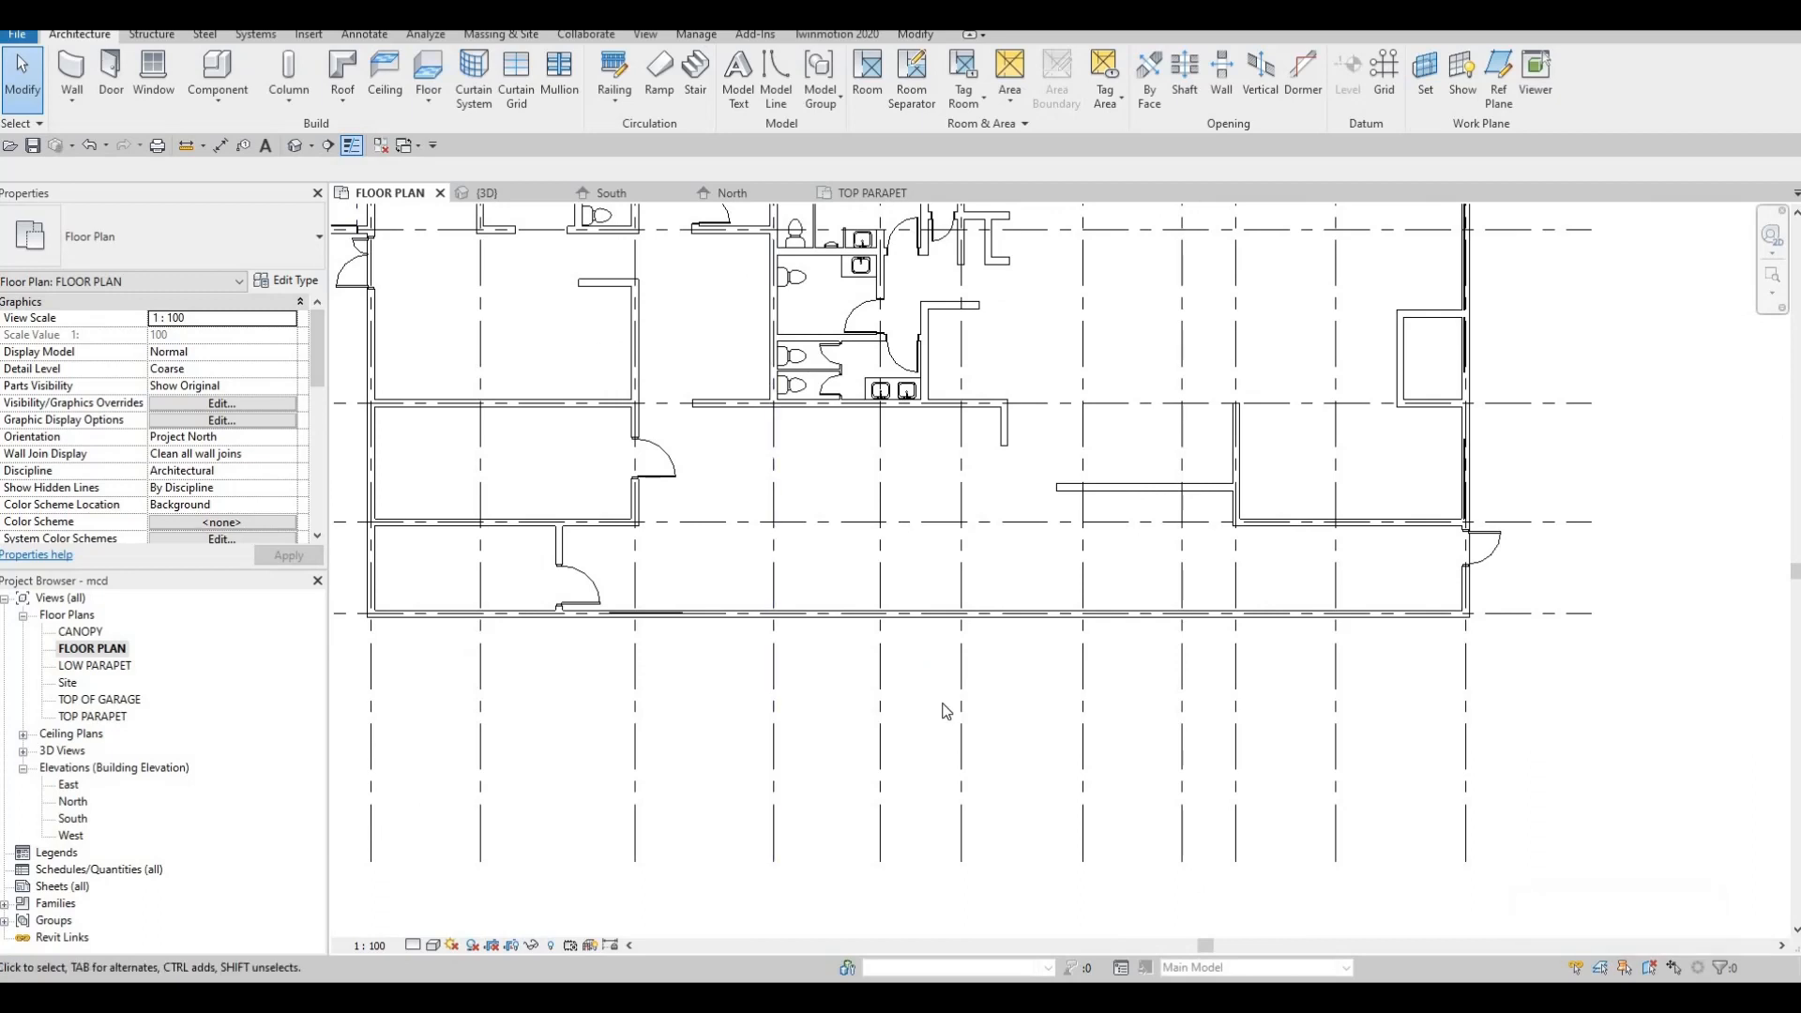
pyautogui.scroll(-4, 807, 728)
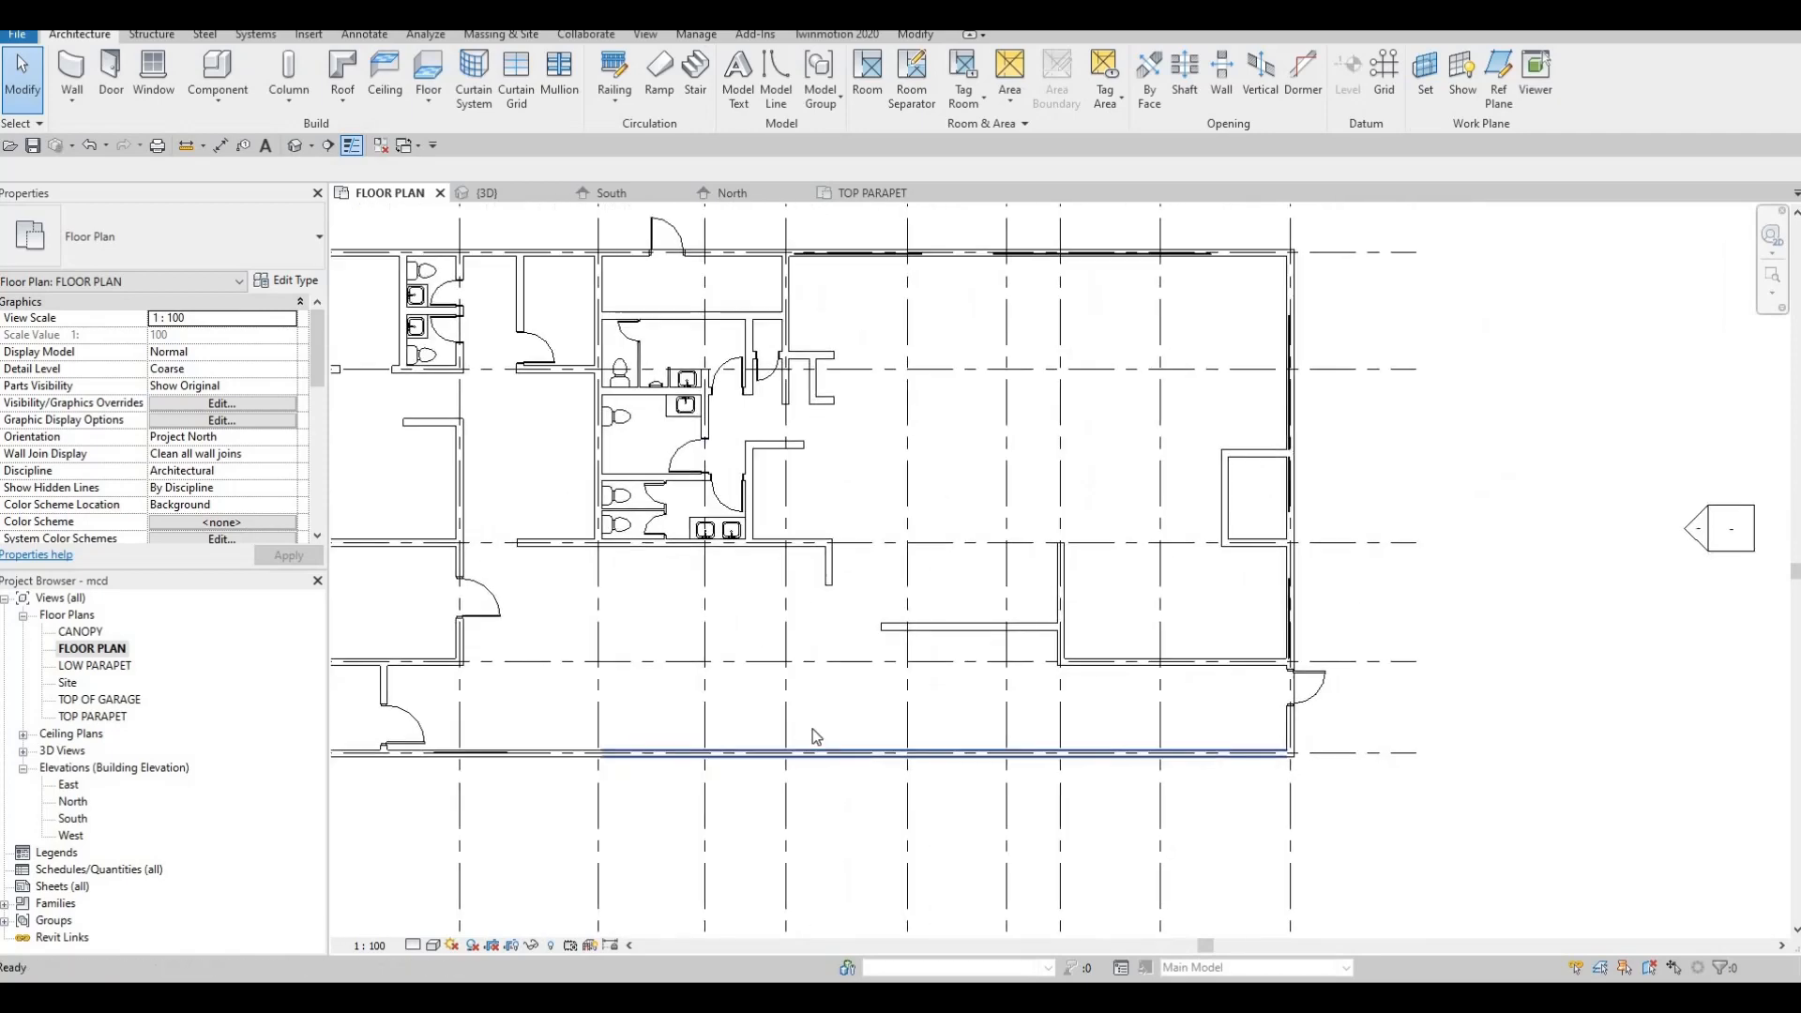
pyautogui.scroll(5, 855, 769)
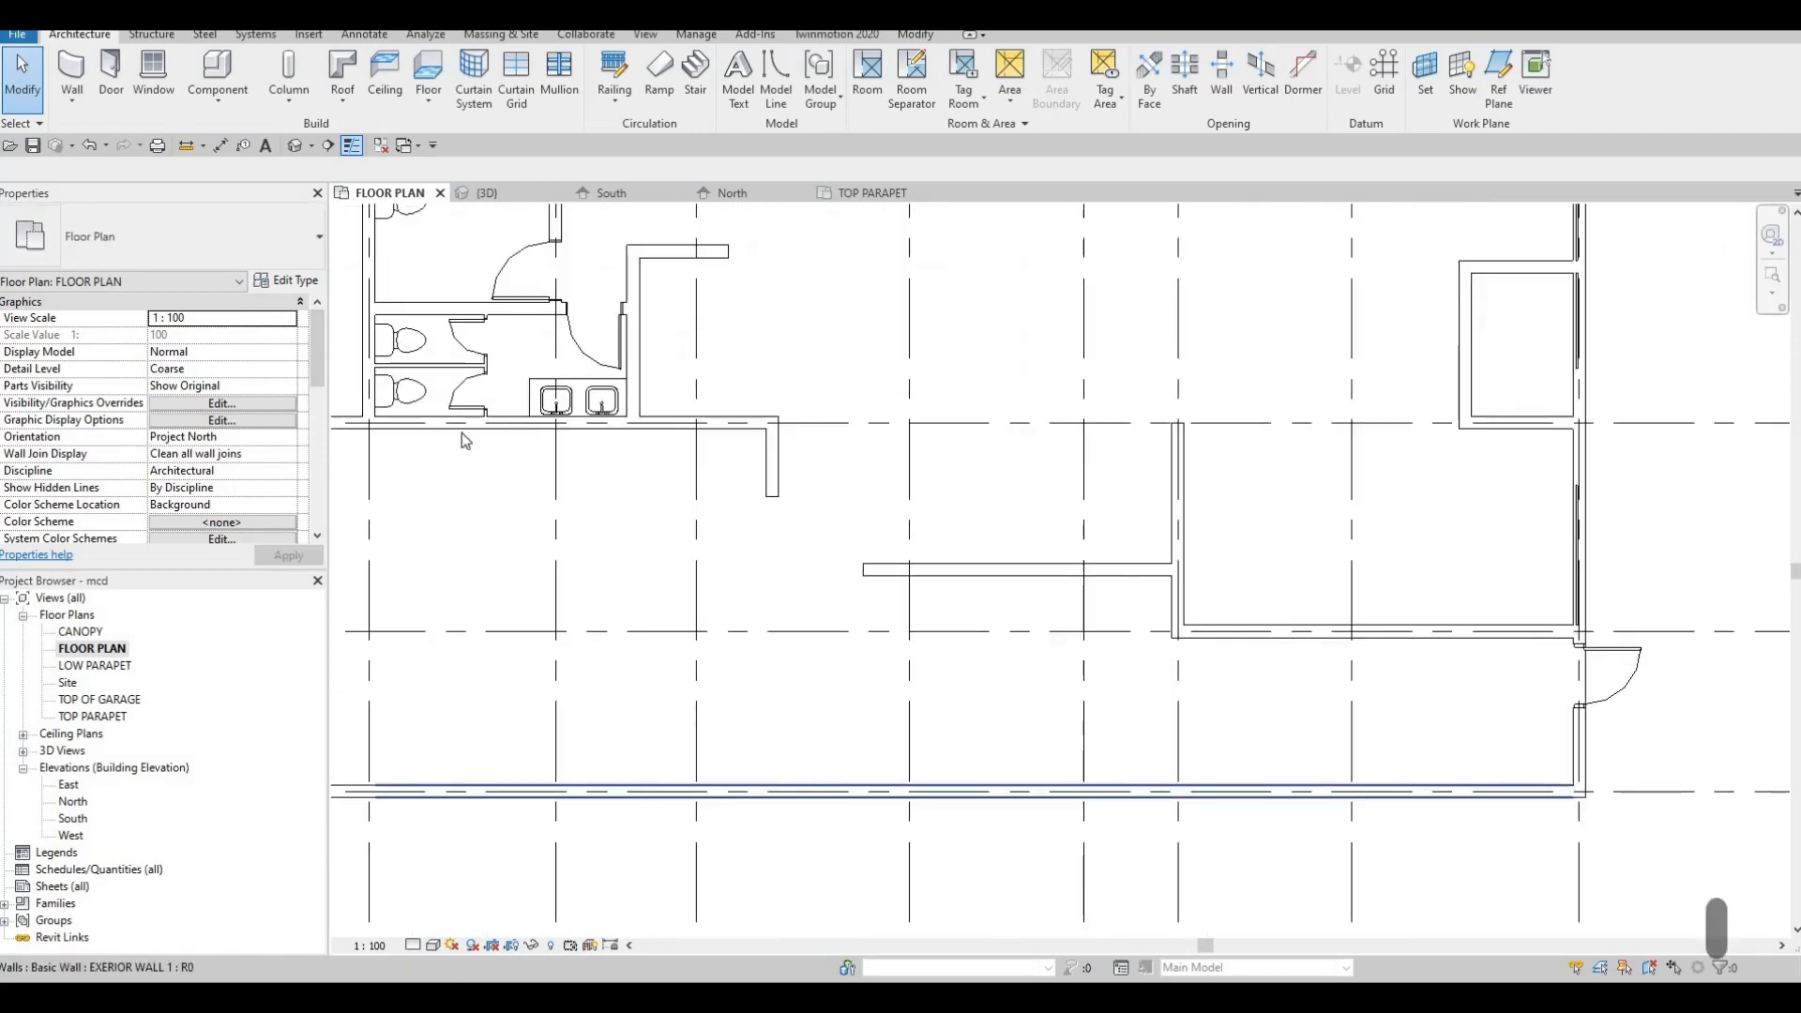
# Draw a short curtain wall in the lower exterior wall, straddling grid 8 below the free-standing interior wall
pyautogui.press('Escape')
pyautogui.click(75, 72)
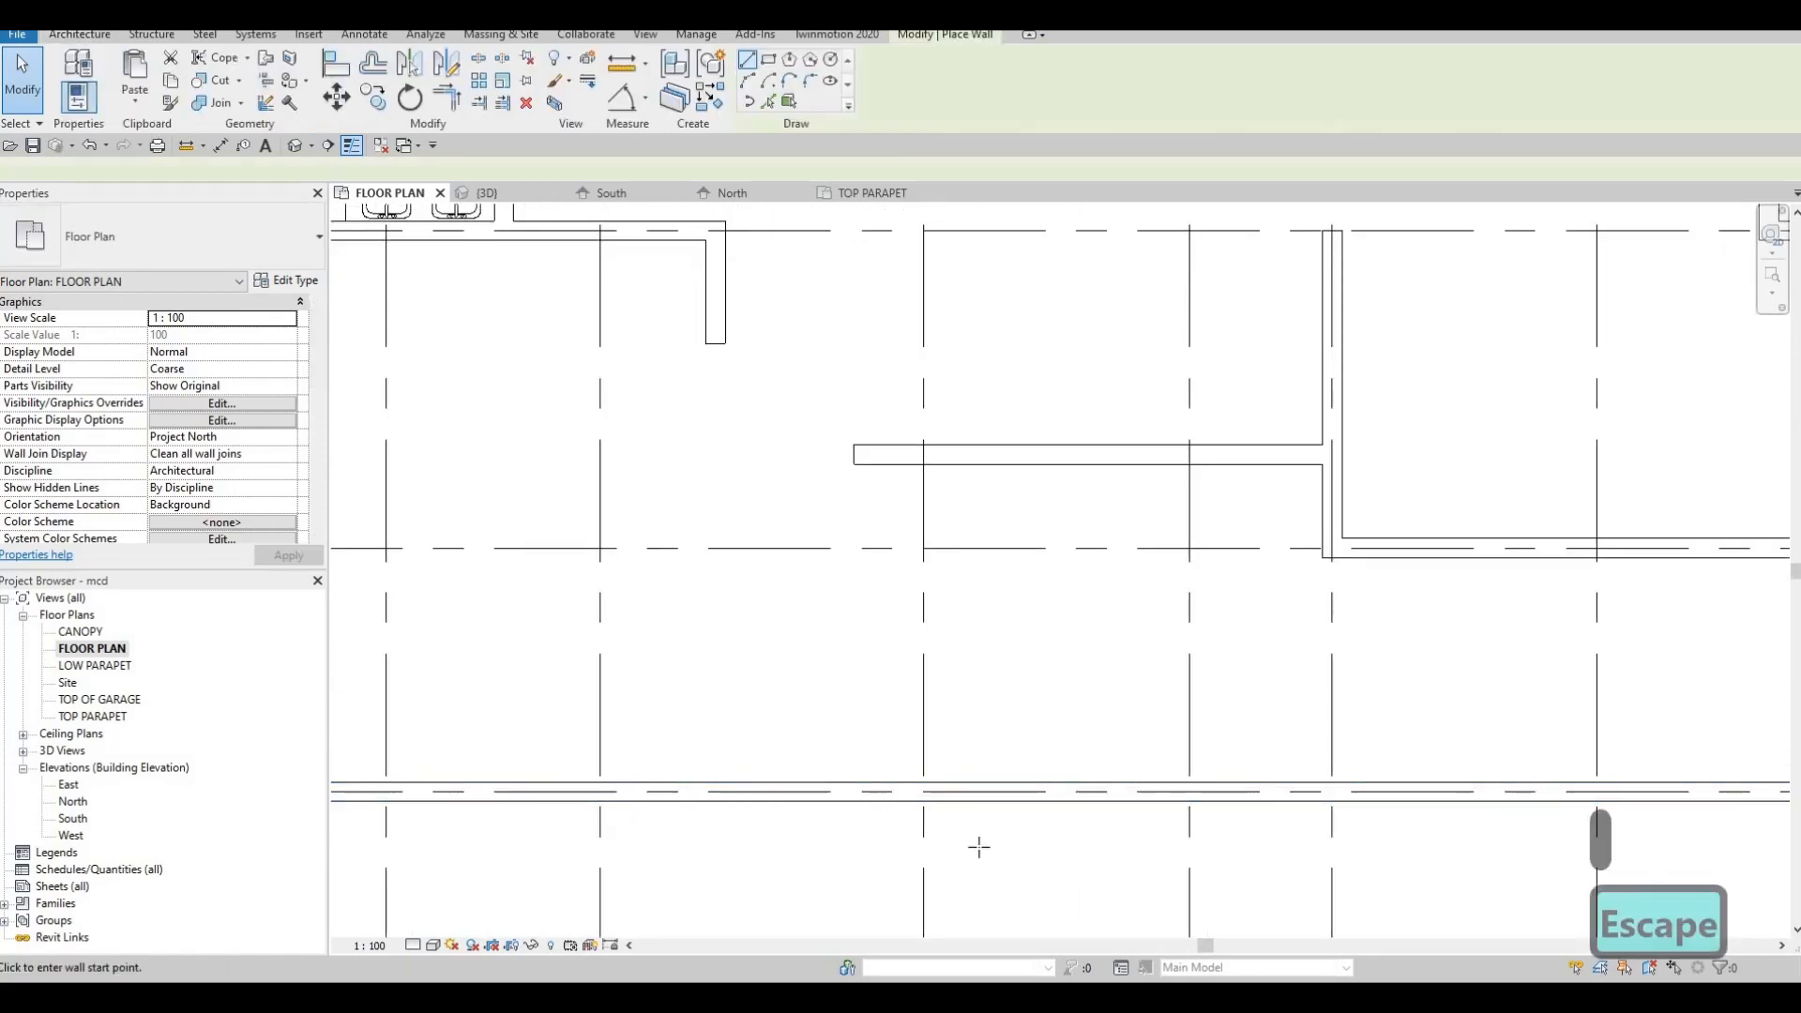
pyautogui.click(1005, 791)
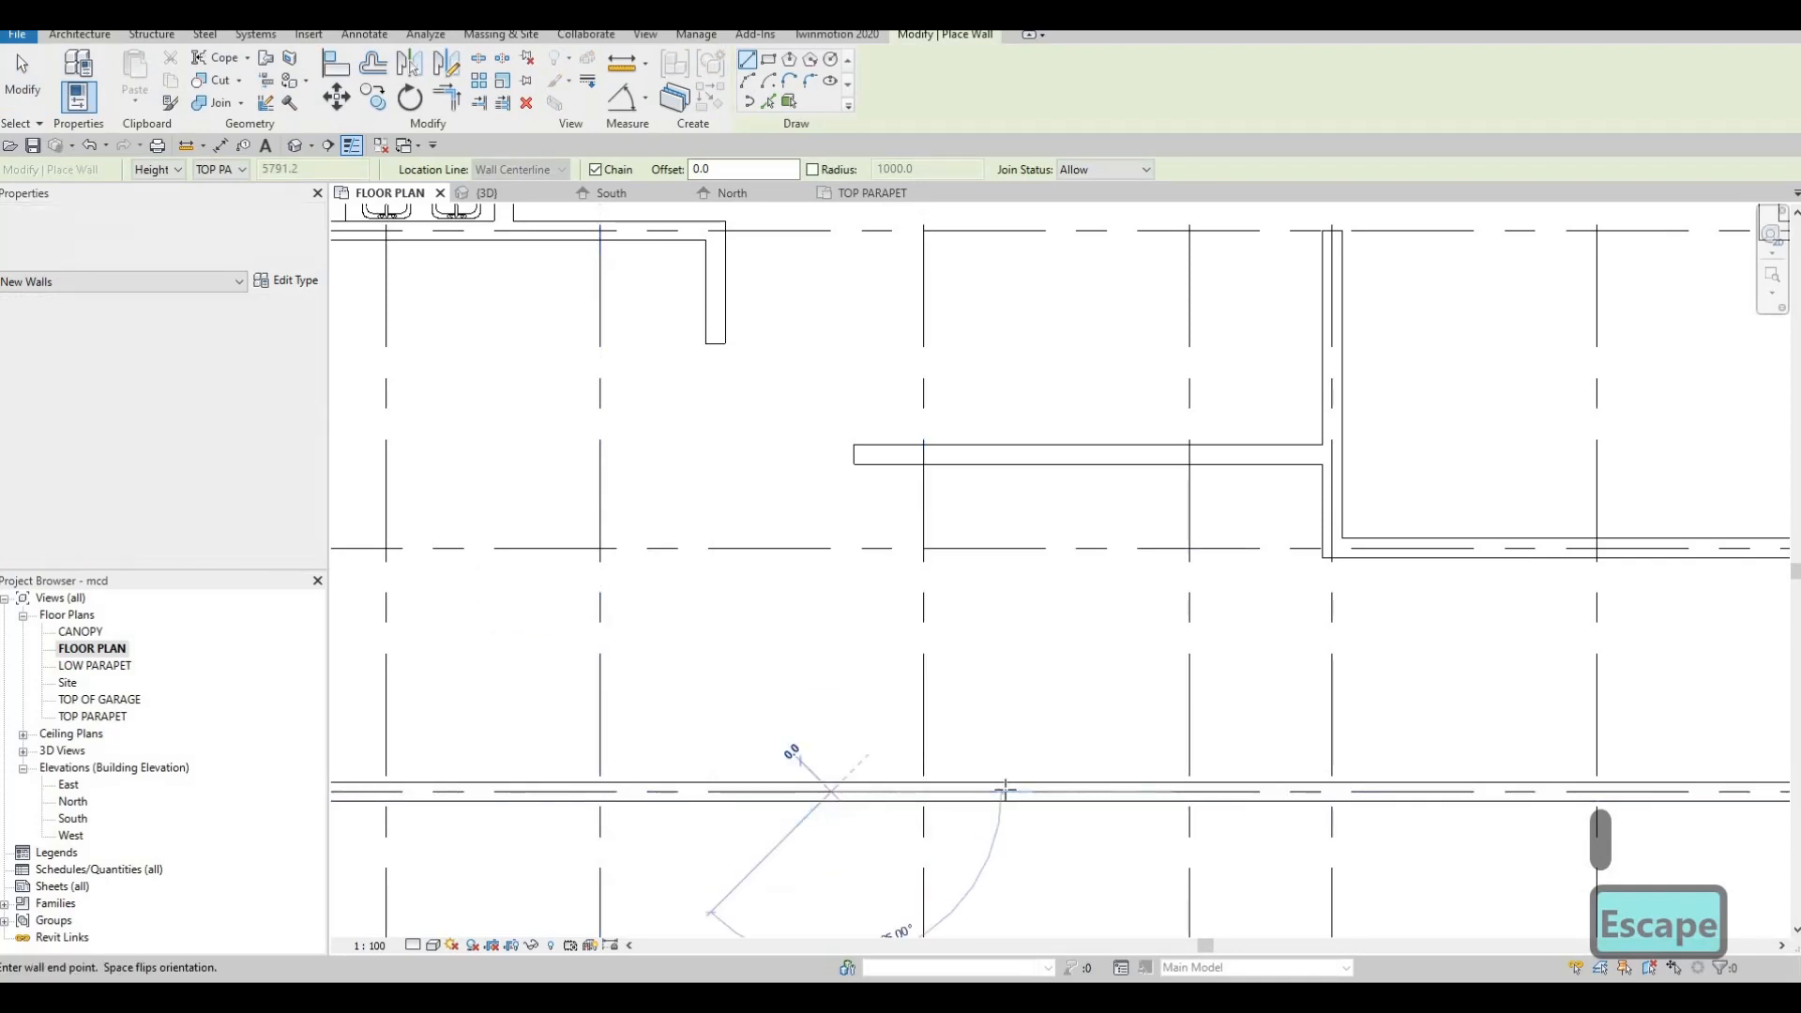
pyautogui.click(831, 790)
pyautogui.press('Escape')
# Draw a curtain wall about 1500 mm long in the lower exterior wall between grids 11 and 12, starting about 2700 mm from grid 12
pyautogui.scroll(-3, 926, 710)
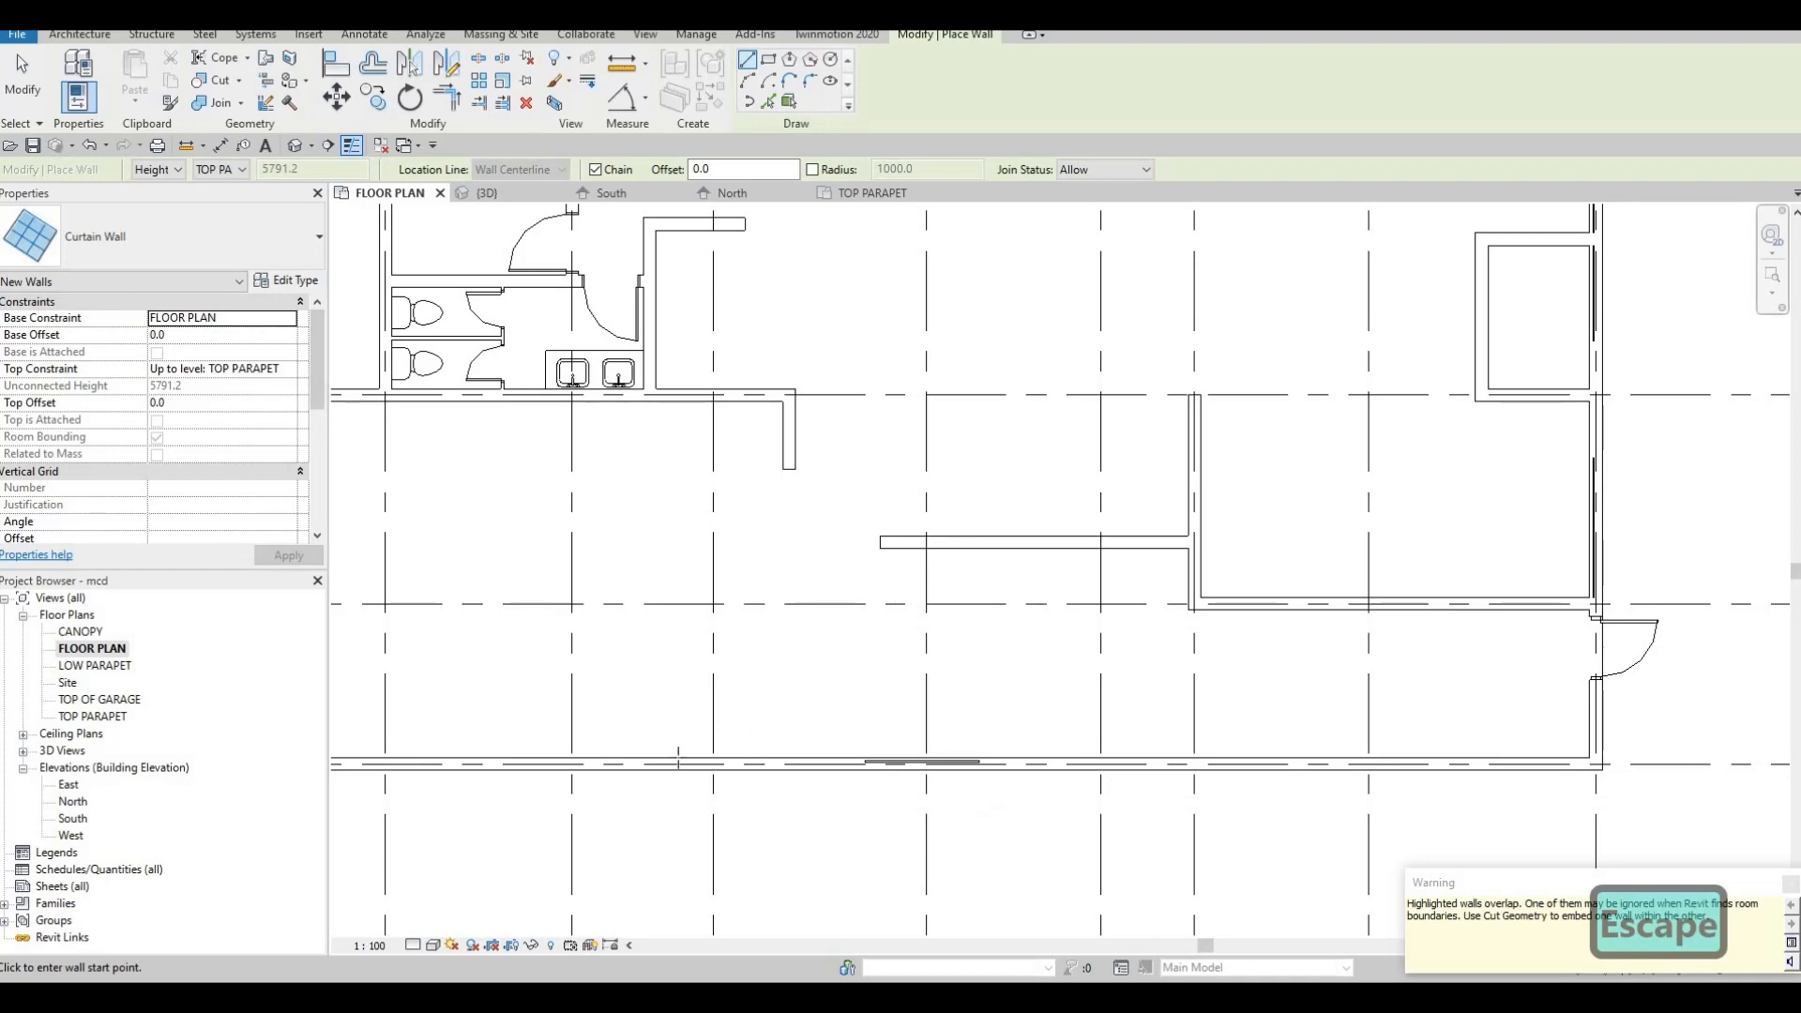
pyautogui.moveTo(678, 758); pyautogui.dragTo(325, 710, button='middle')
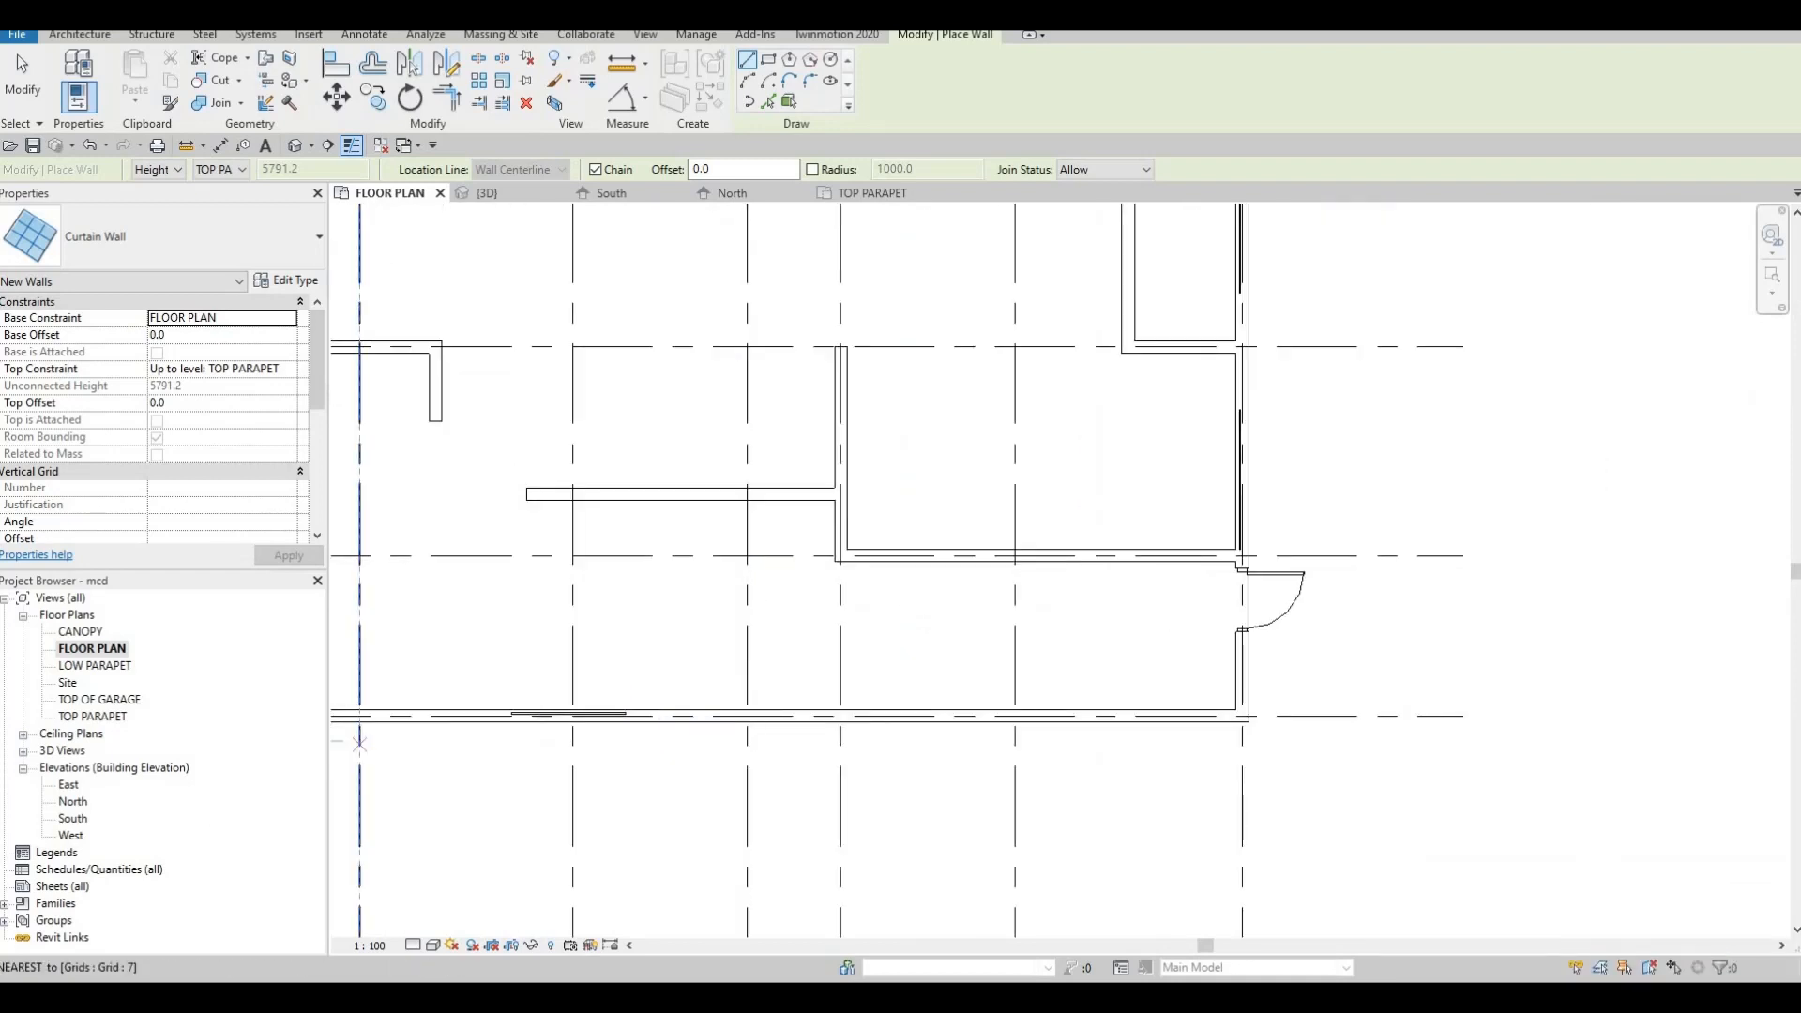
pyautogui.scroll(3, 1117, 759)
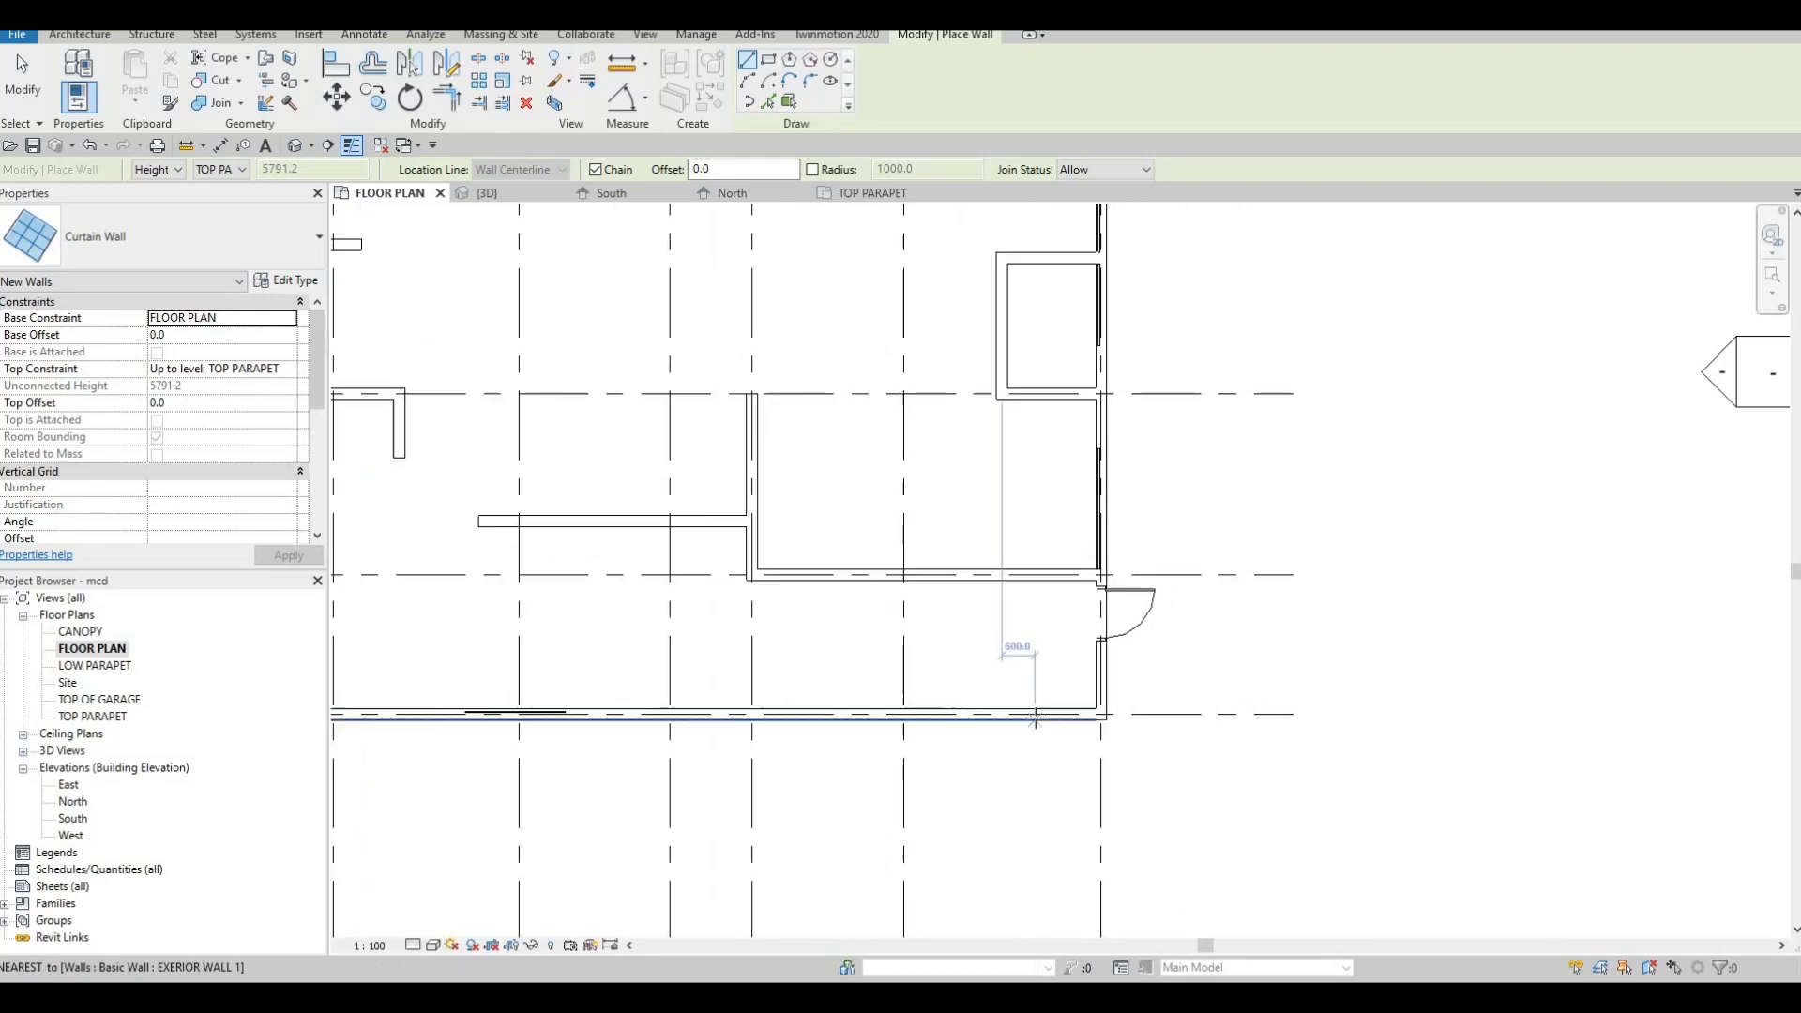
pyautogui.scroll(2, 953, 715)
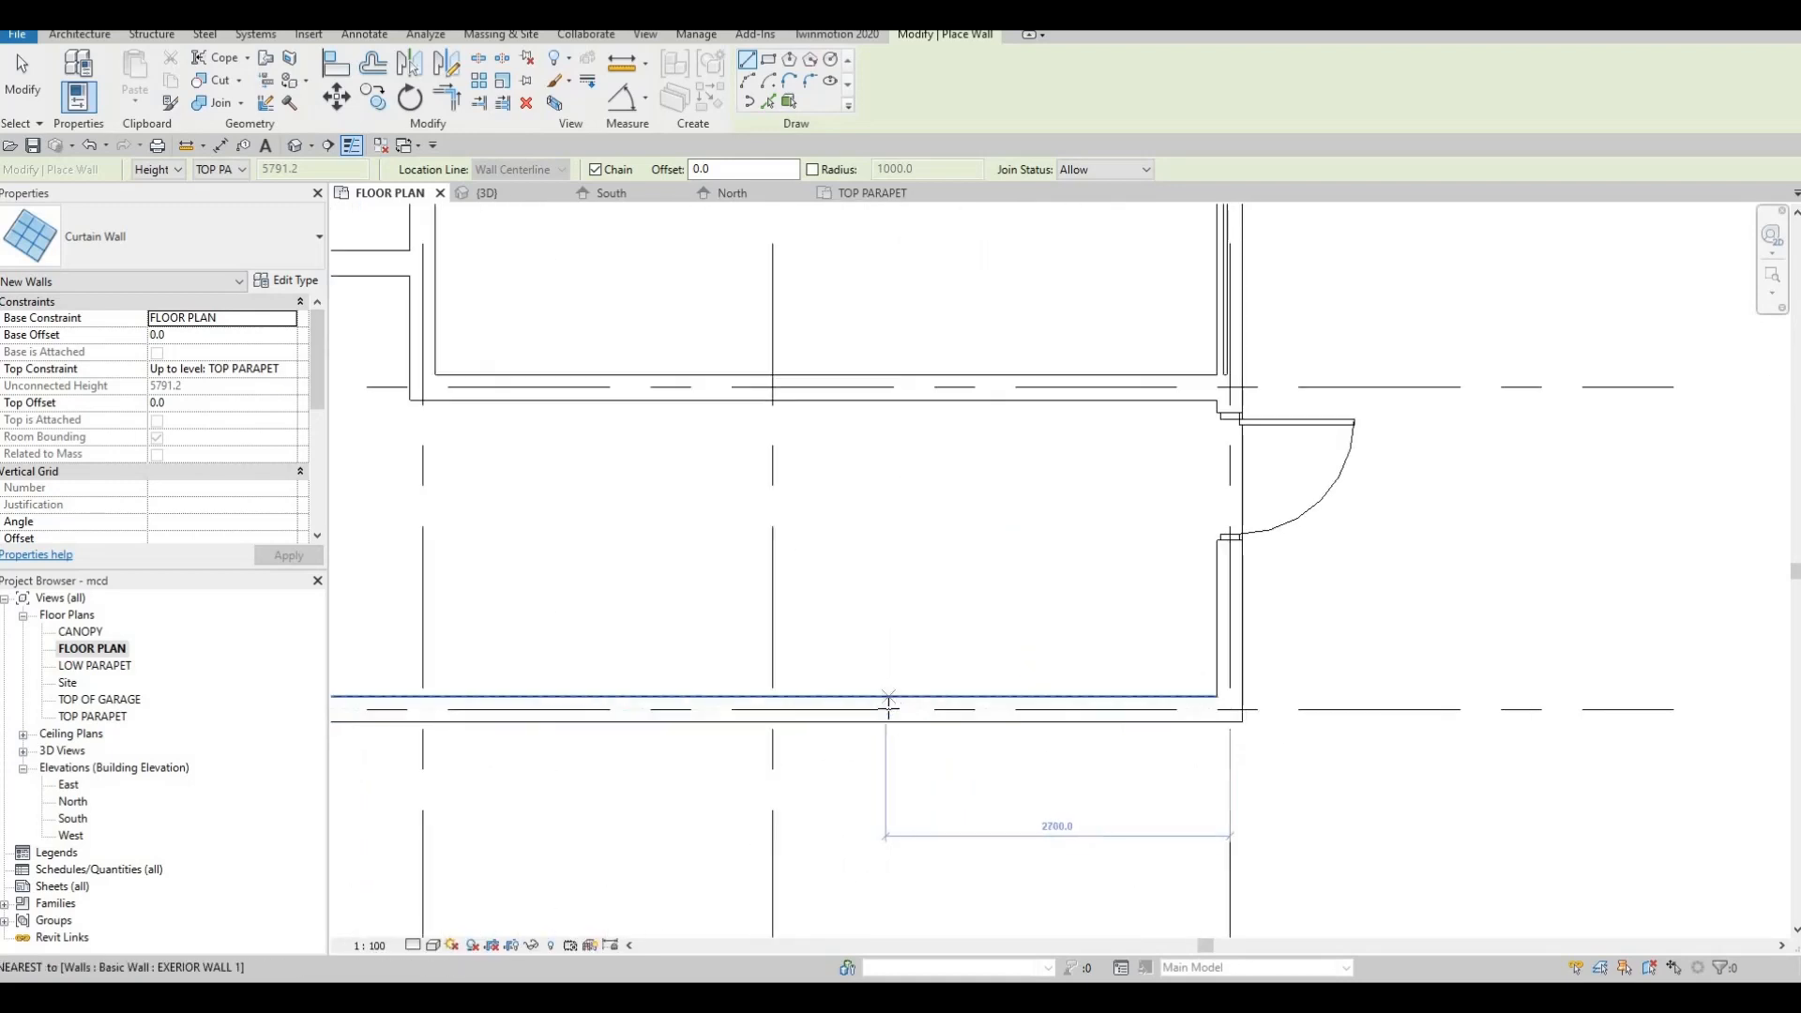
pyautogui.click(886, 710)
pyautogui.click(1077, 711)
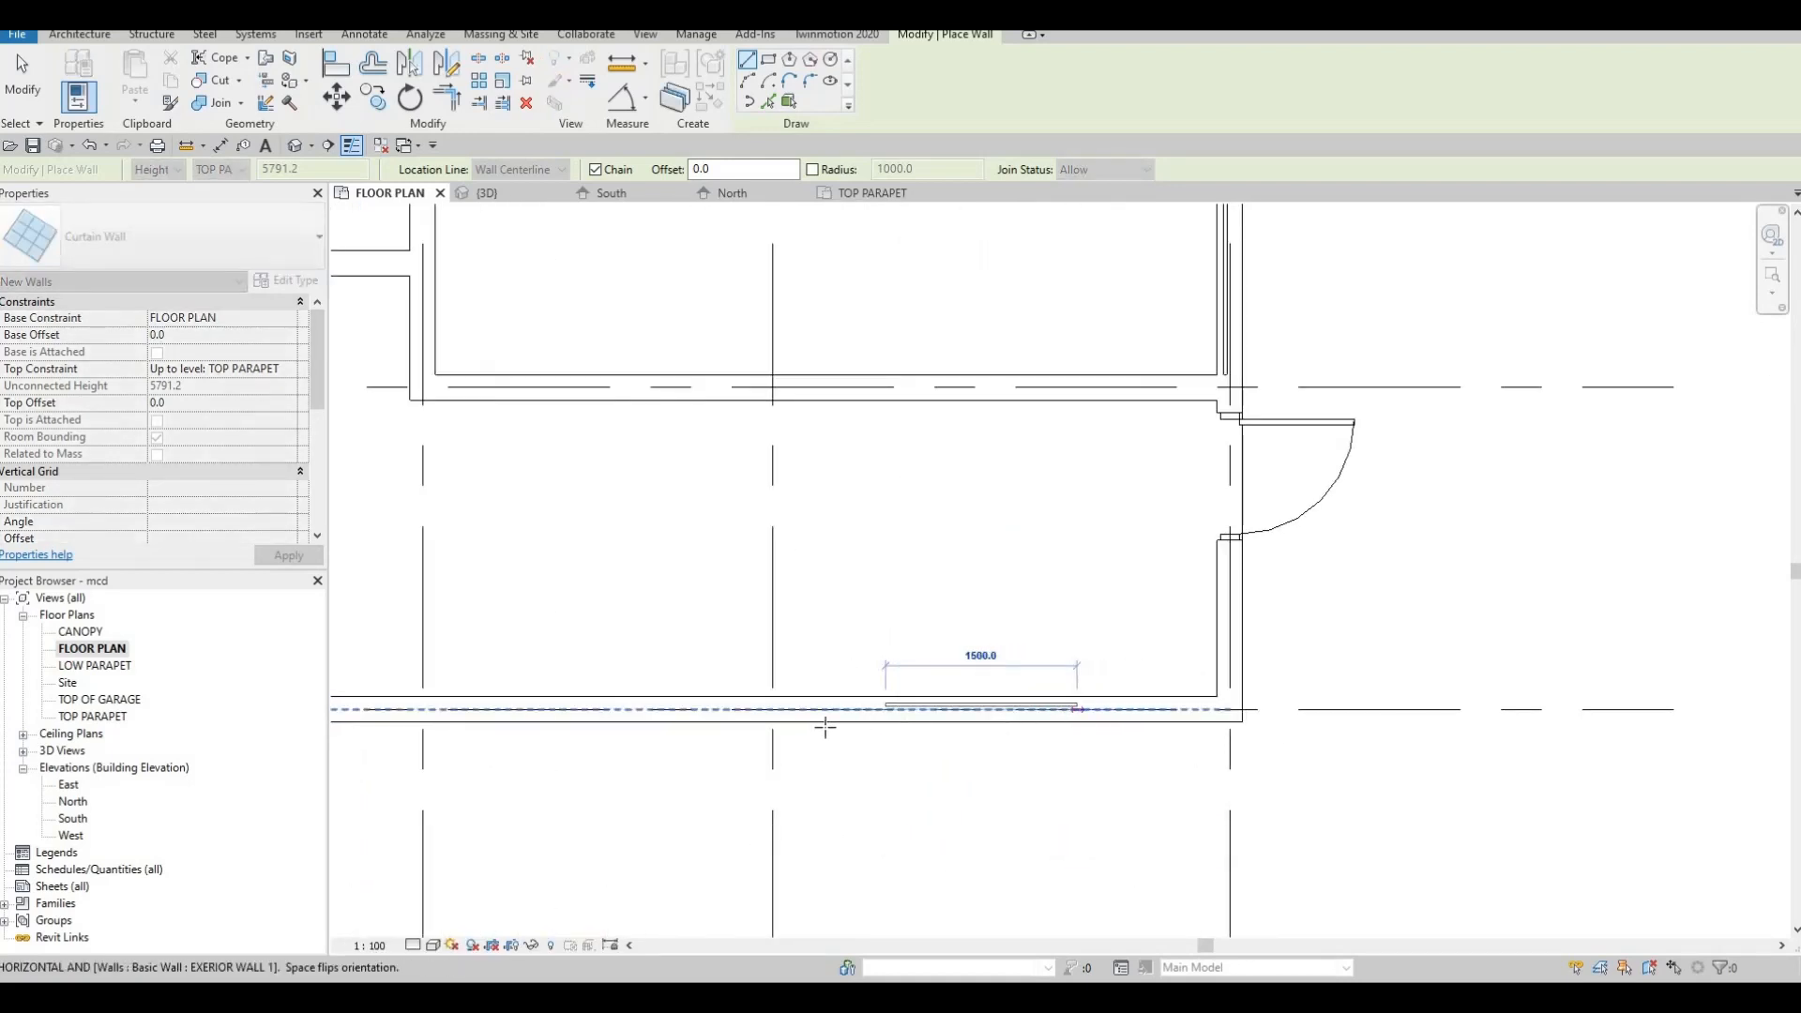
pyautogui.press('Escape')
pyautogui.press('Escape')
pyautogui.press('Escape')
# Examine the whole floor plan to check the curtain walls placed along the upper, grid 12 and lower exterior walls
pyautogui.scroll(-5, 820, 656)
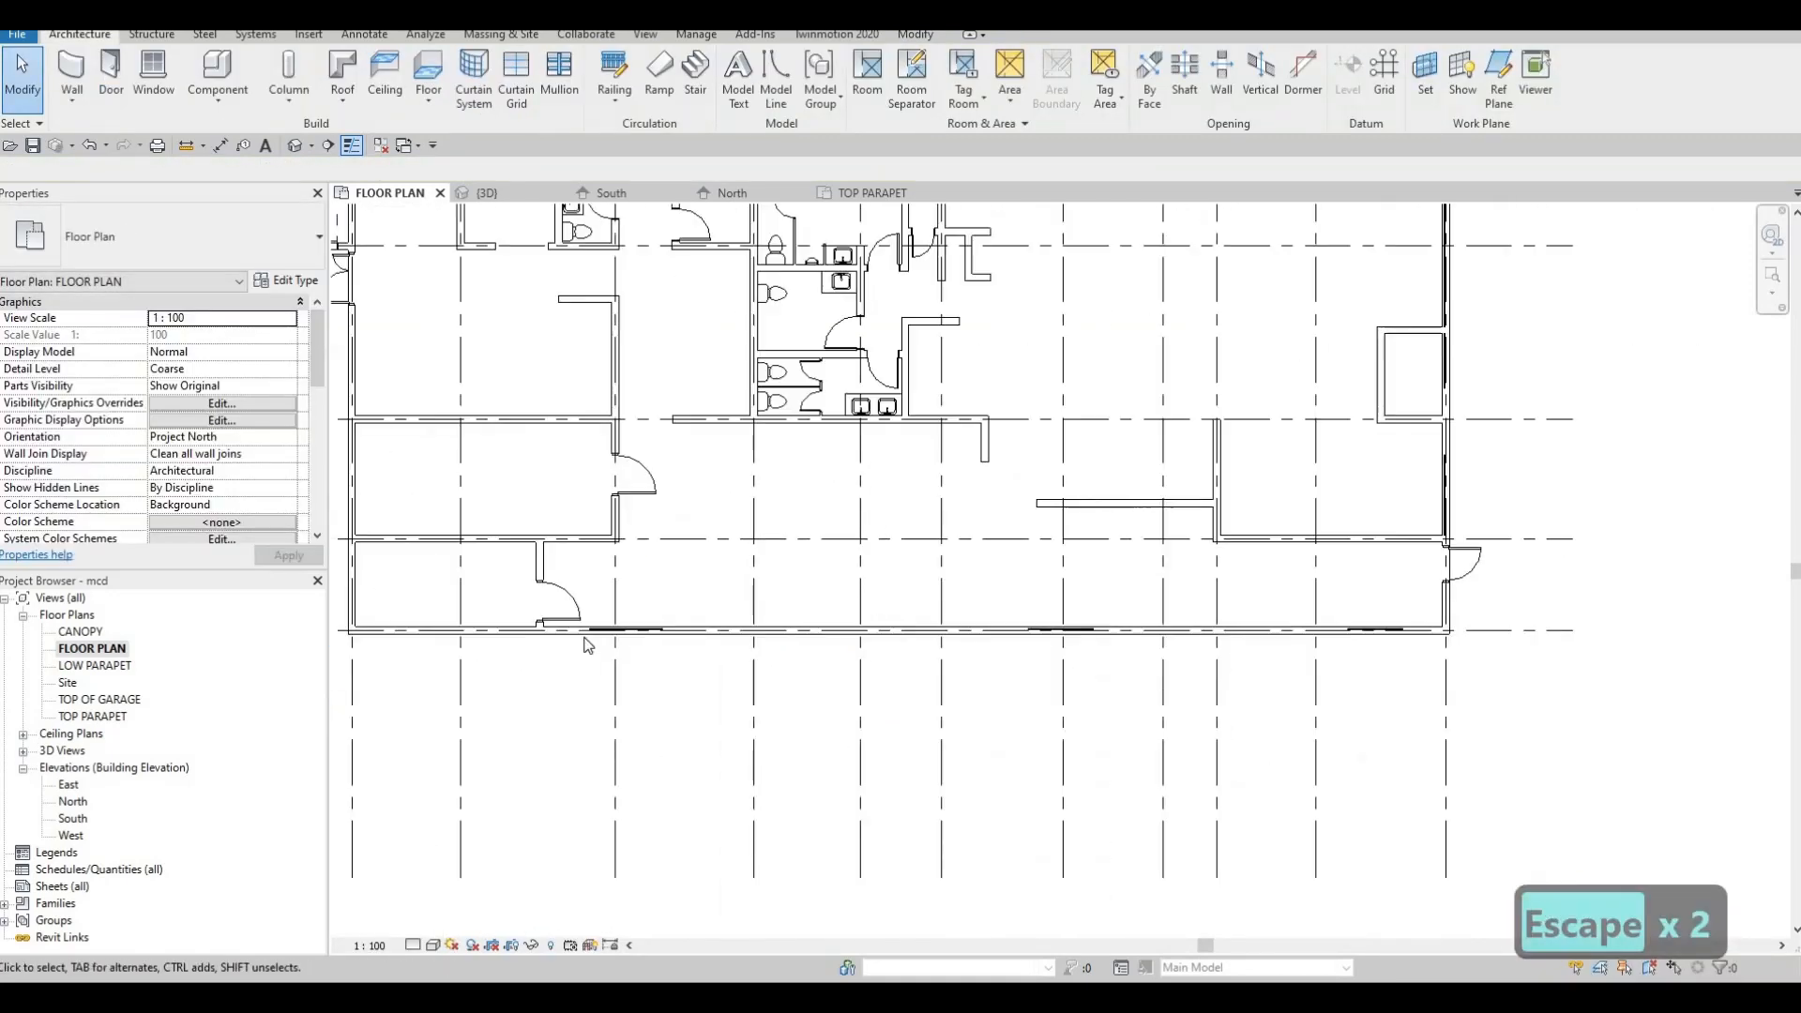
pyautogui.scroll(1, 677, 635)
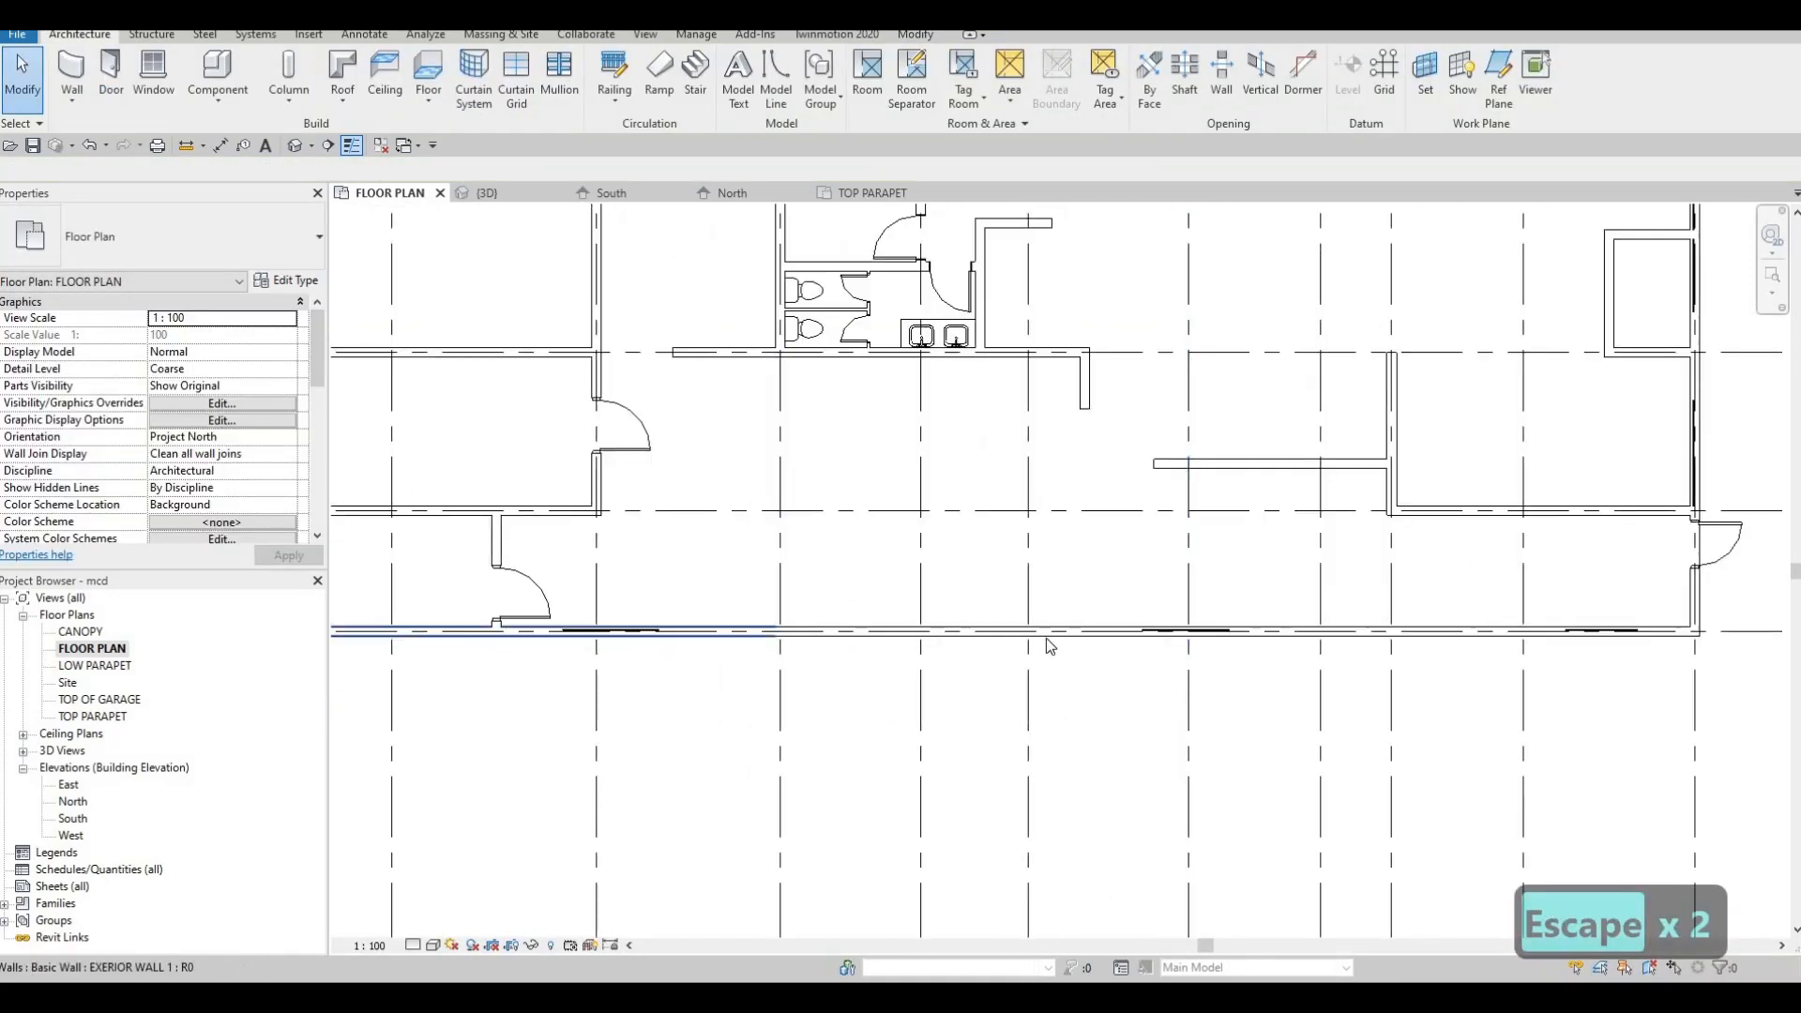
pyautogui.scroll(-2, 1054, 652)
pyautogui.scroll(-2, 844, 638)
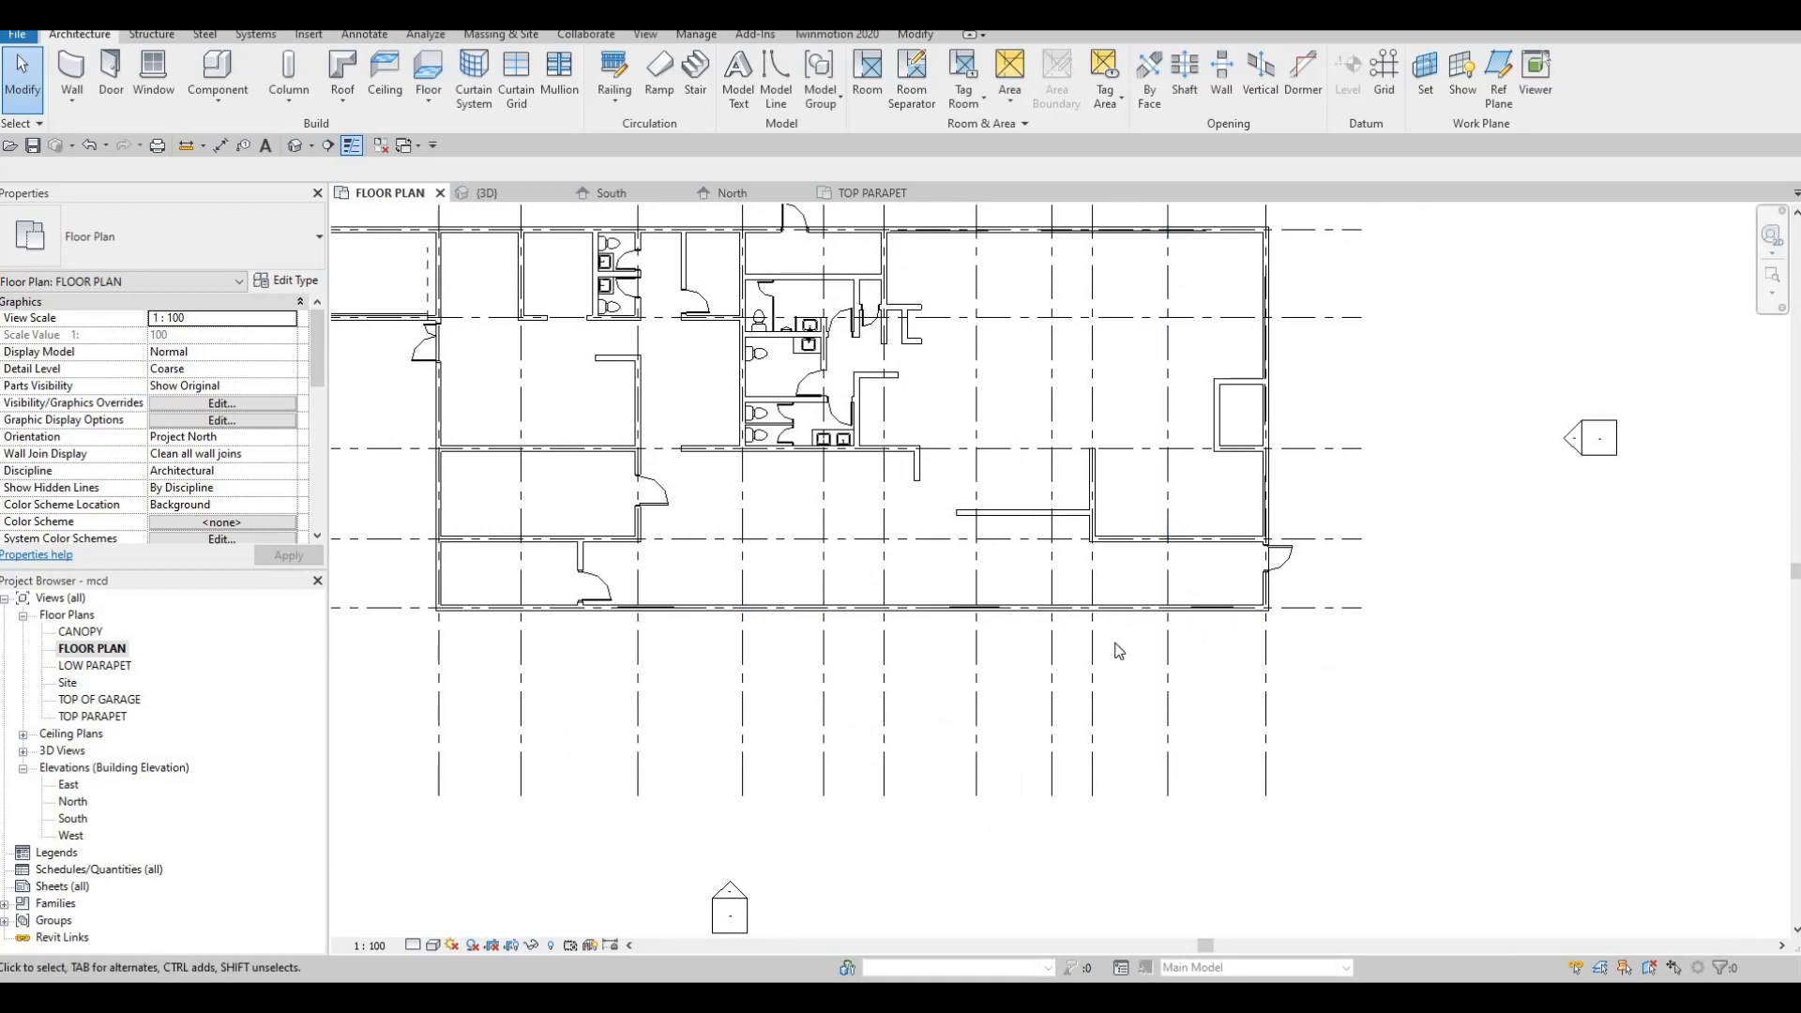
pyautogui.moveTo(1137, 652); pyautogui.dragTo(1255, 638, button='middle')
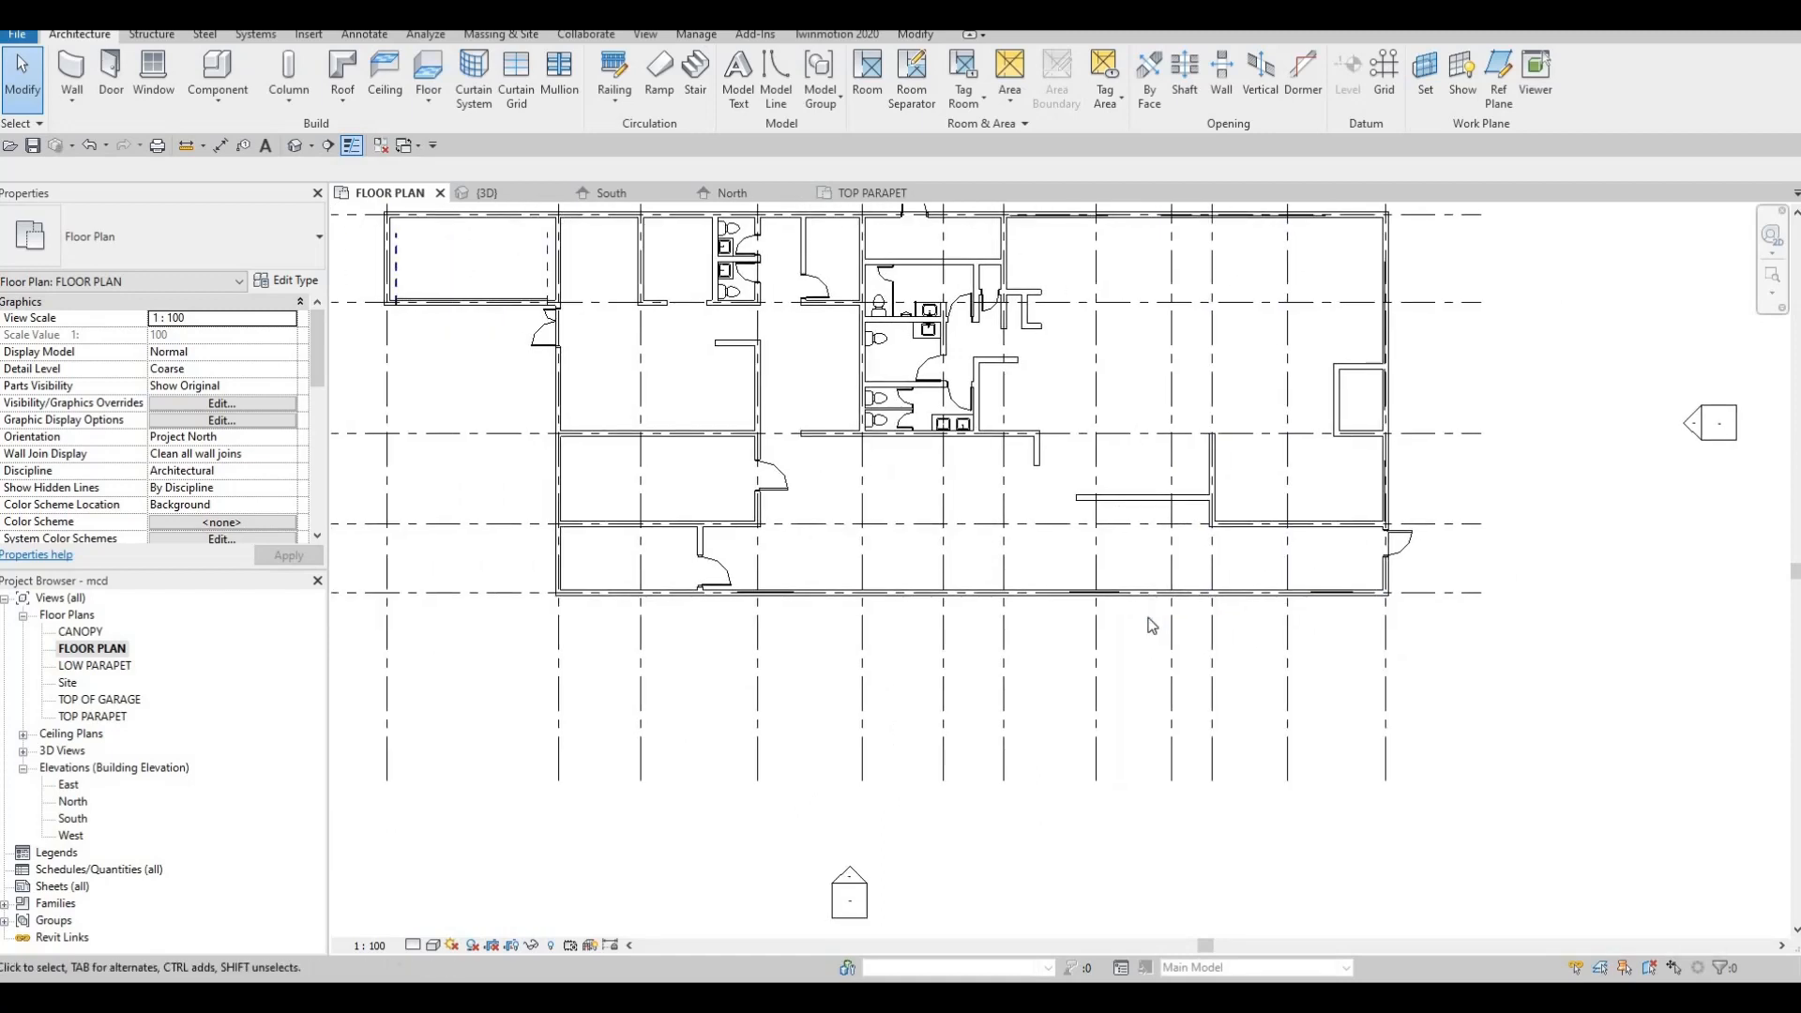
pyautogui.scroll(-1, 1150, 622)
pyautogui.moveTo(1044, 639); pyautogui.dragTo(1010, 704, button='middle')
pyautogui.moveTo(1162, 484); pyautogui.dragTo(1133, 562, button='middle')
pyautogui.scroll(1, 1180, 591)
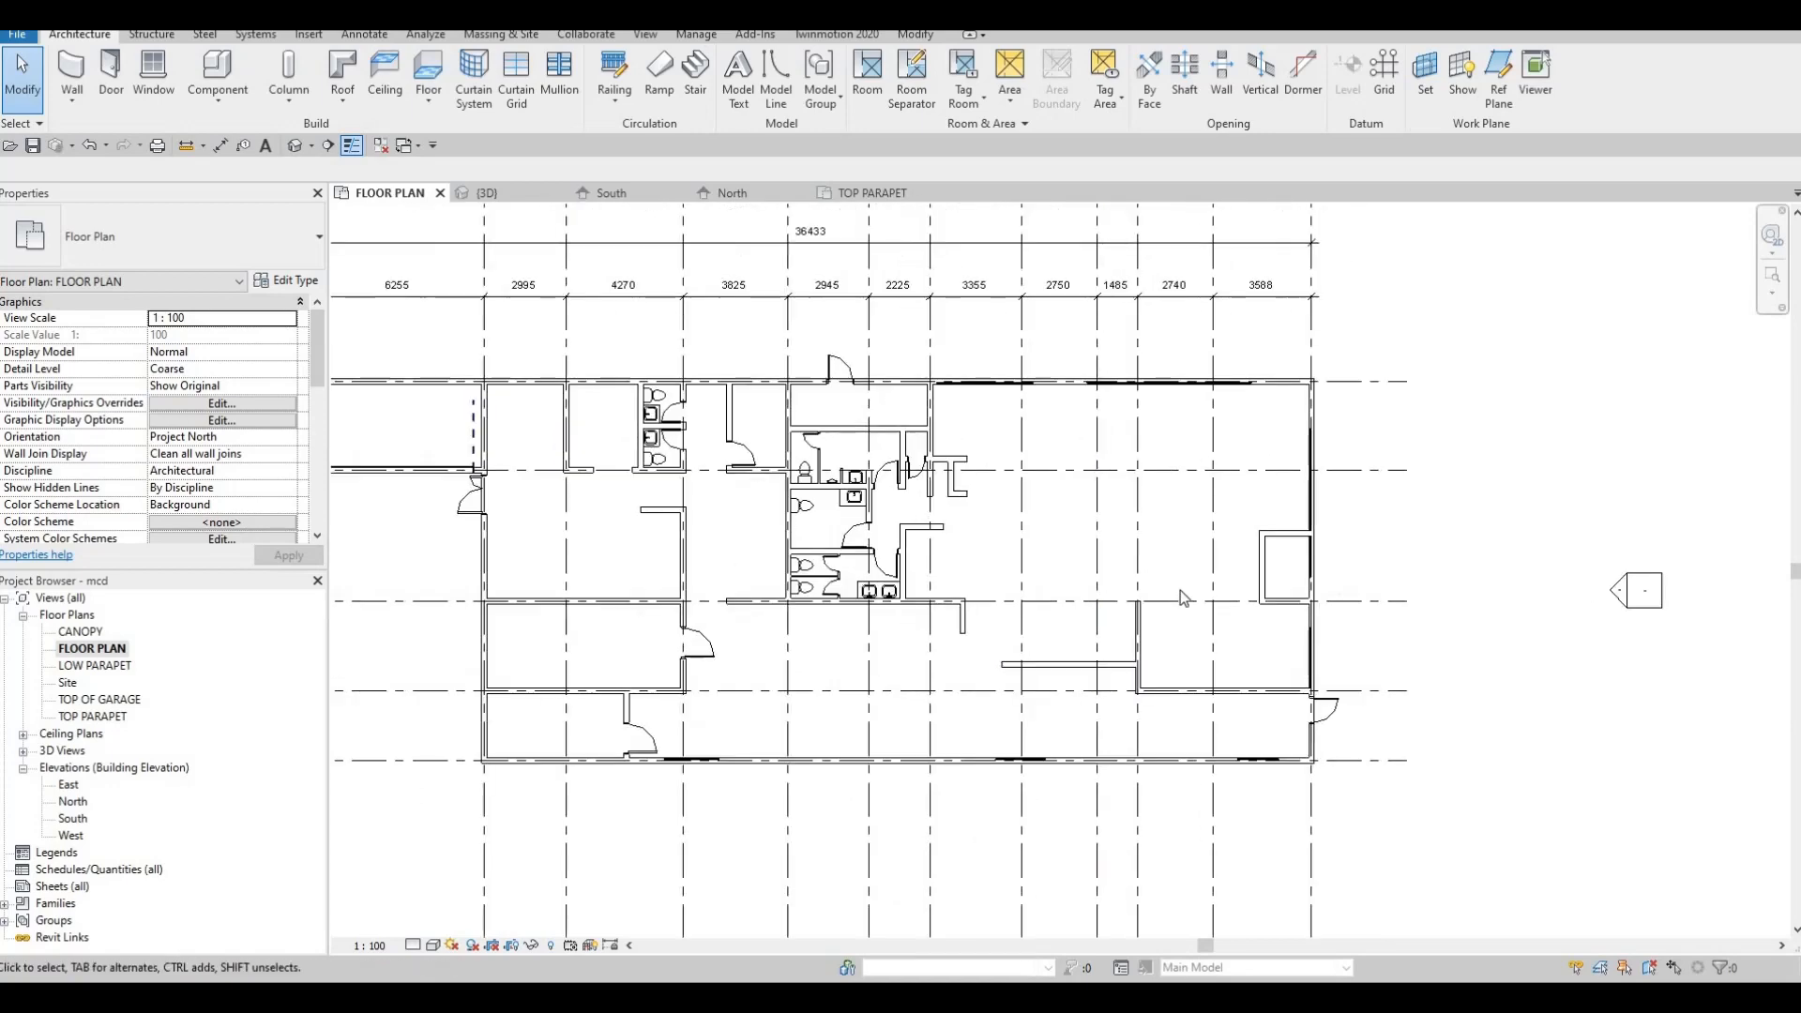
pyautogui.moveTo(1210, 673); pyautogui.dragTo(1193, 702, button='middle')
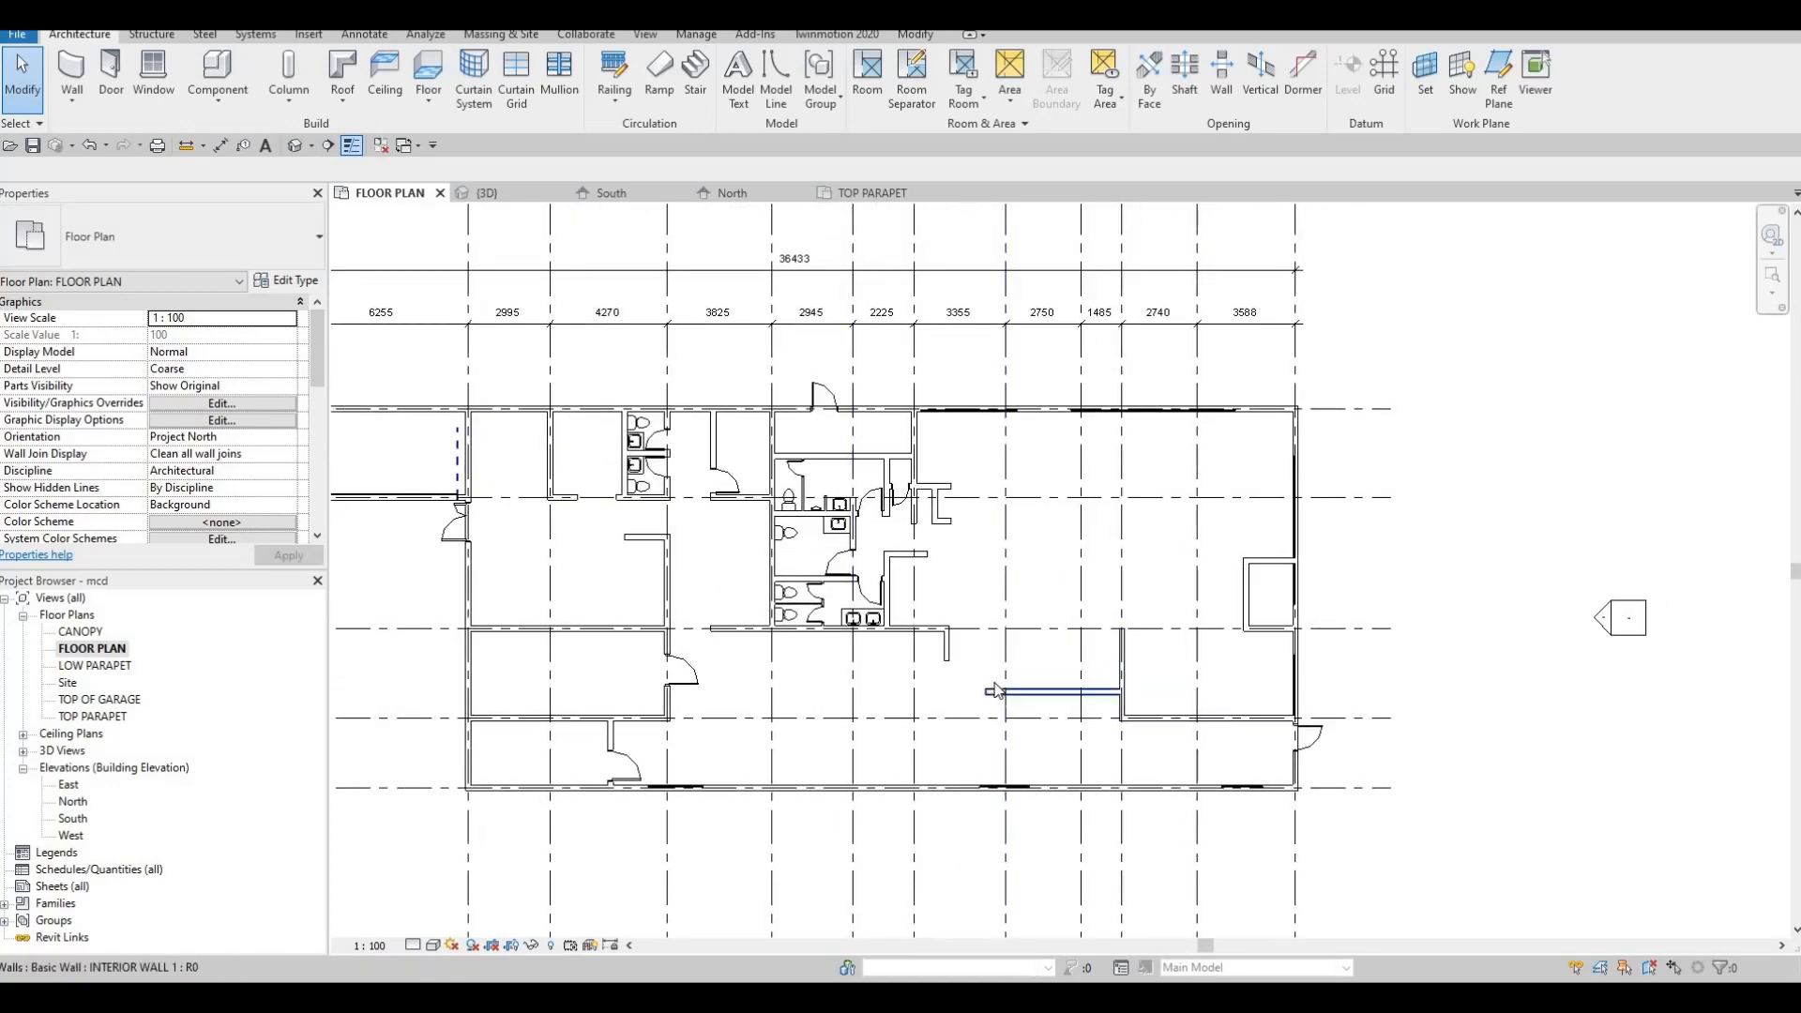
pyautogui.scroll(-1, 1003, 713)
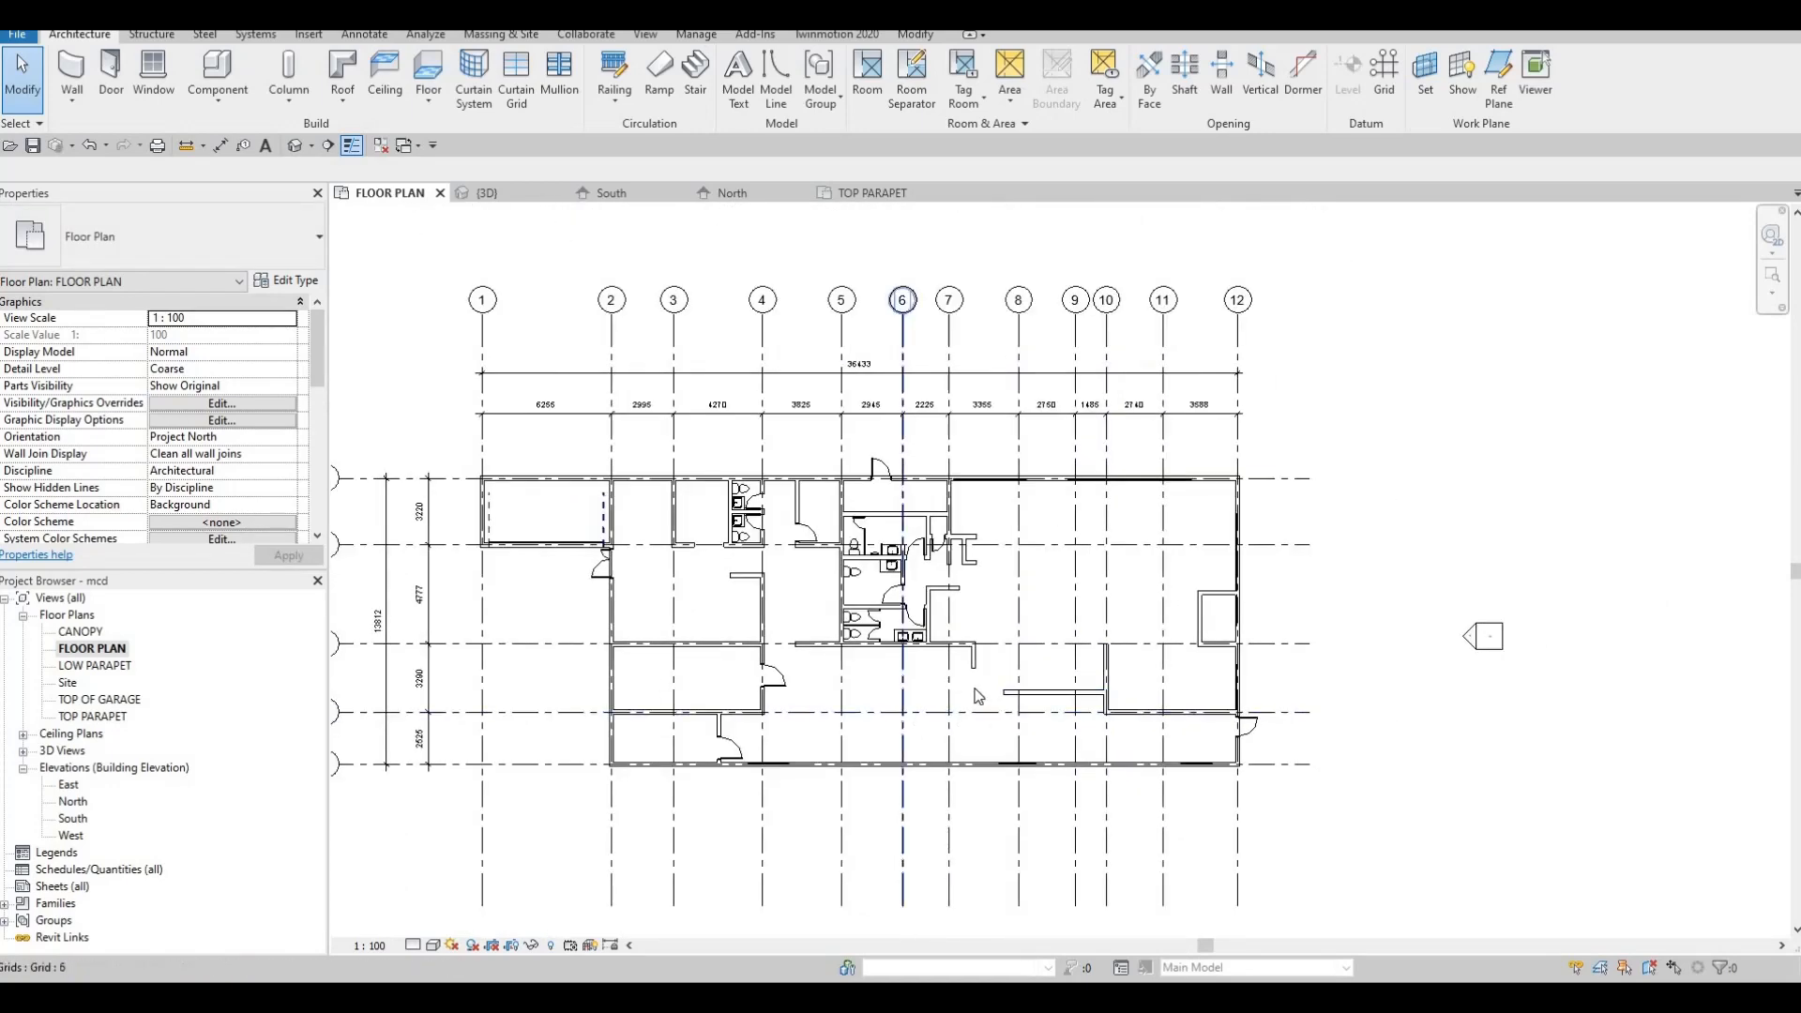
pyautogui.moveTo(911, 716); pyautogui.dragTo(958, 699, button='middle')
pyautogui.scroll(-1, 959, 699)
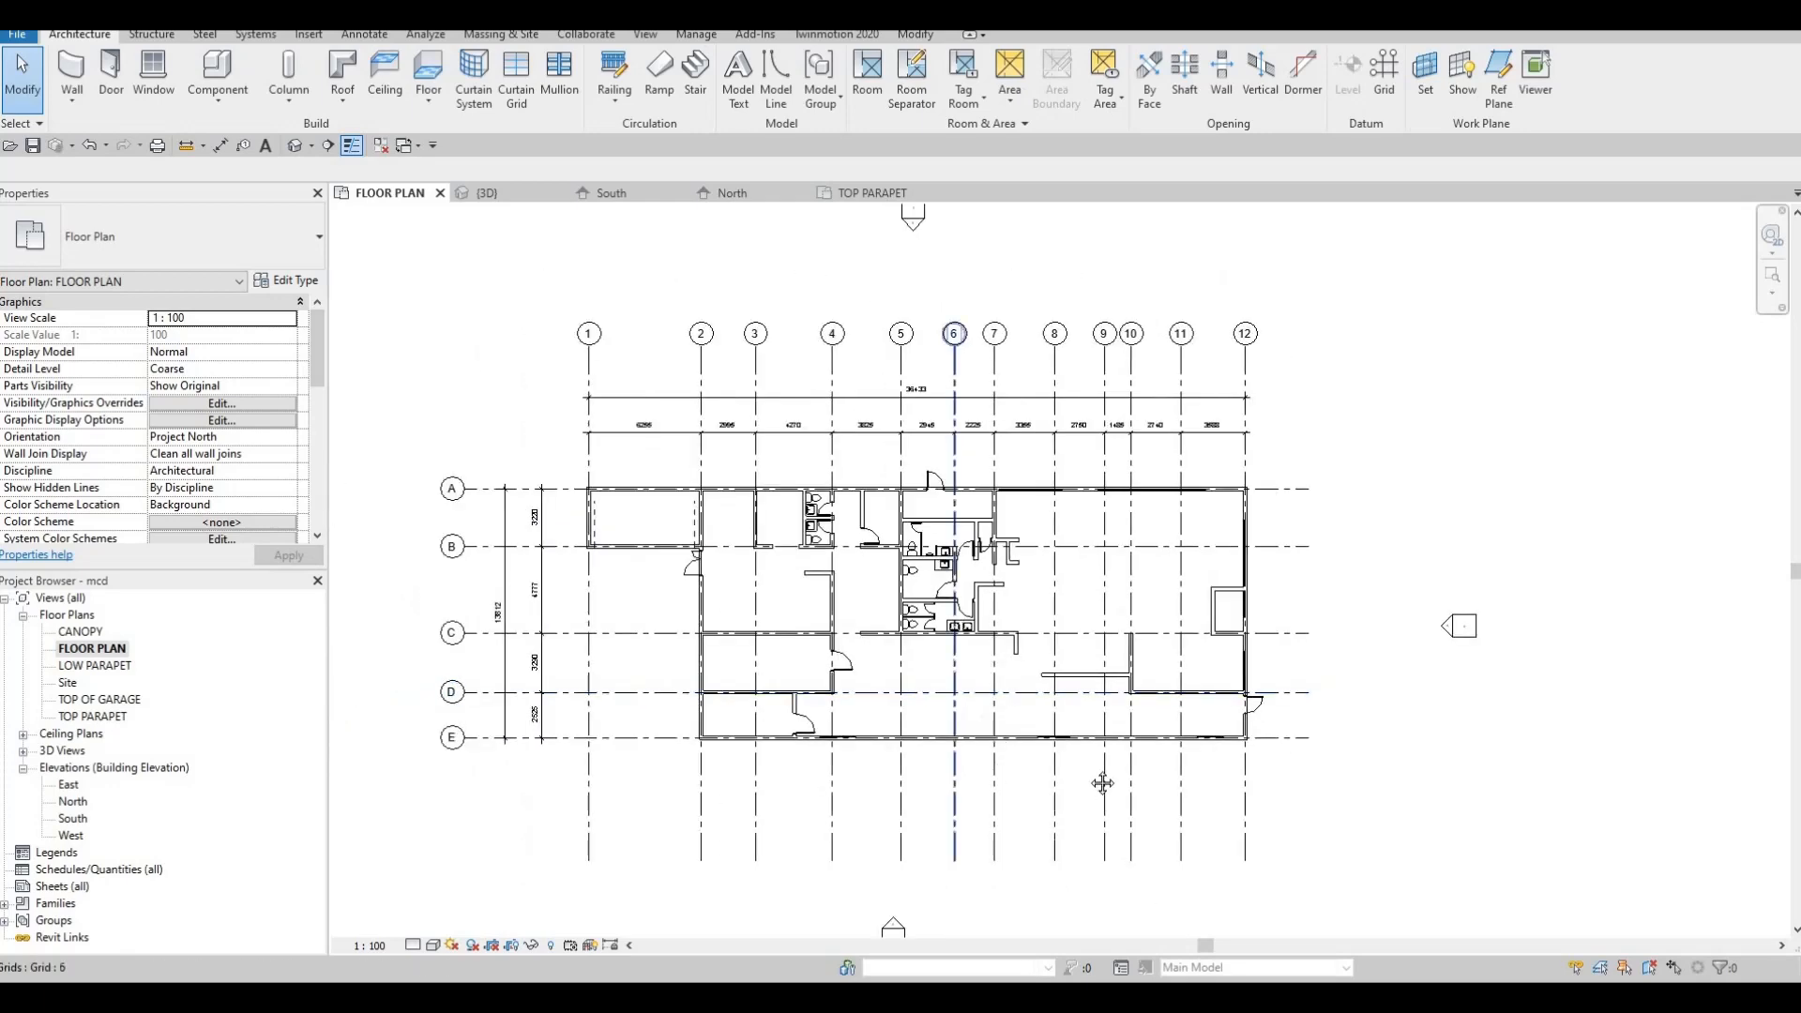
pyautogui.moveTo(1101, 784); pyautogui.dragTo(1096, 819, button='middle')
pyautogui.scroll(-3, 1096, 819)
pyautogui.moveTo(1107, 685); pyautogui.dragTo(1109, 665, button='middle')
pyautogui.scroll(3, 1102, 677)
pyautogui.moveTo(1055, 771); pyautogui.dragTo(1187, 693, button='middle')
pyautogui.scroll(-1, 1346, 782)
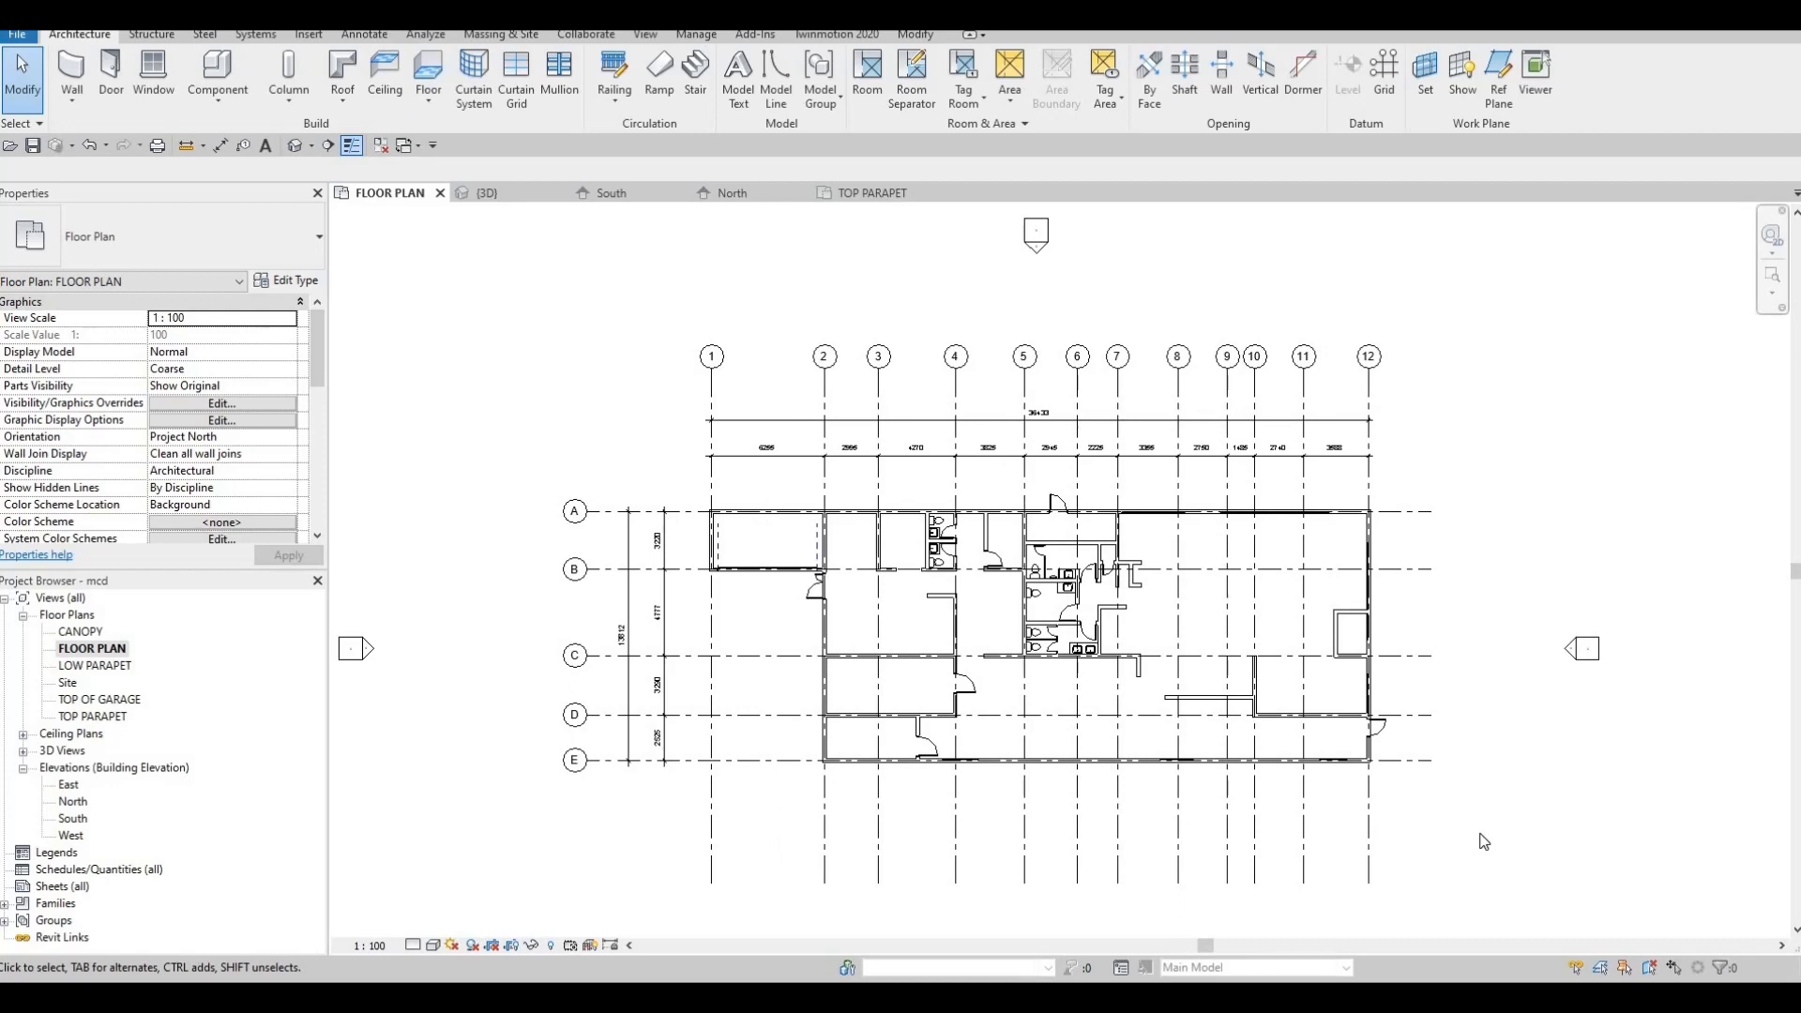